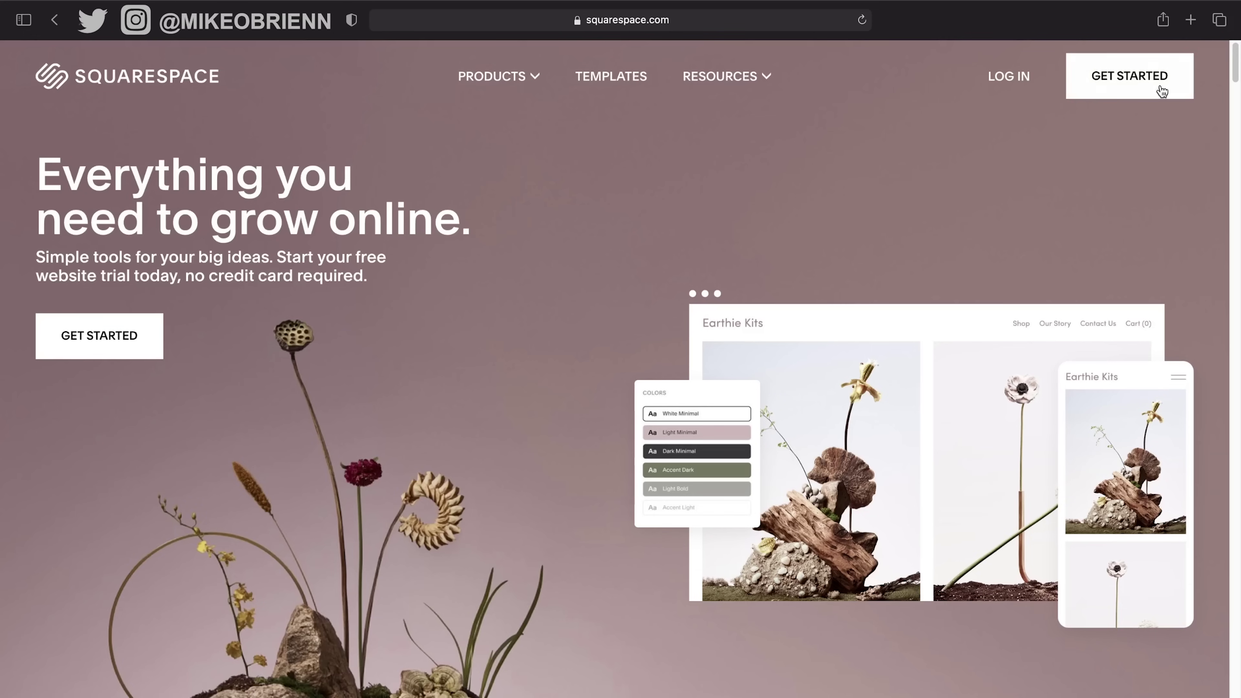
Start creating a new Squarespace account using email sign-up.
{"action": "left_click", "coordinate": [1025, 79]}
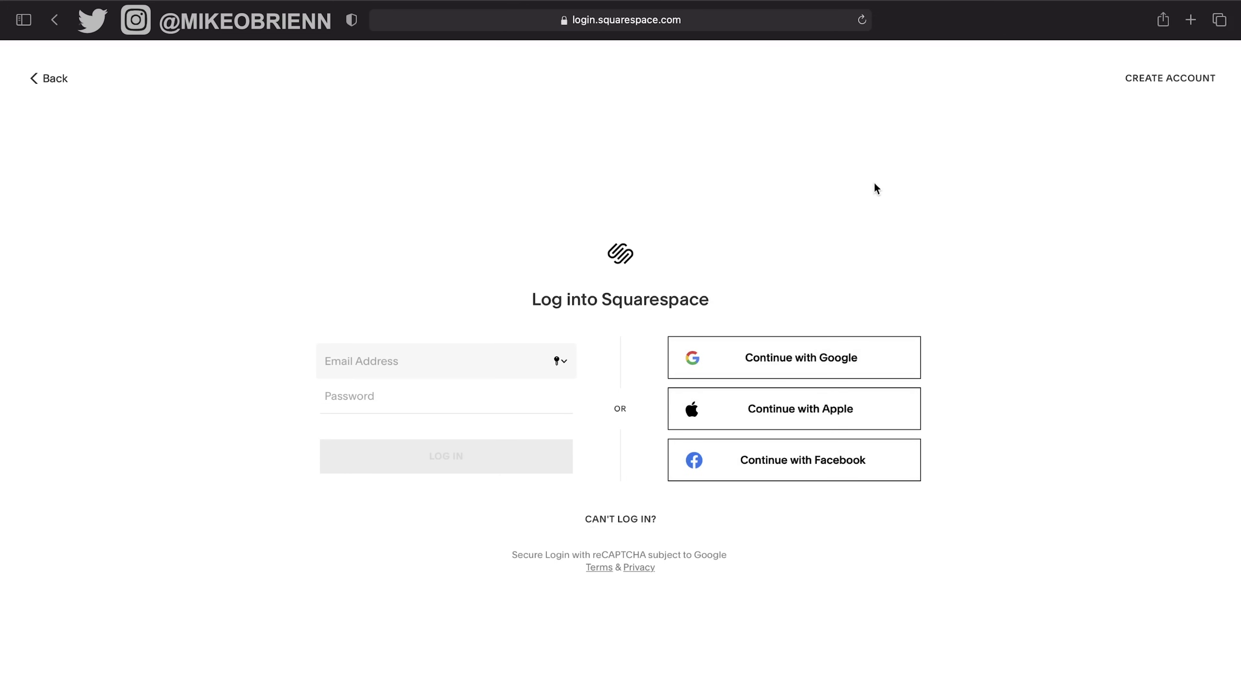
{"action": "left_click", "coordinate": [1146, 81]}
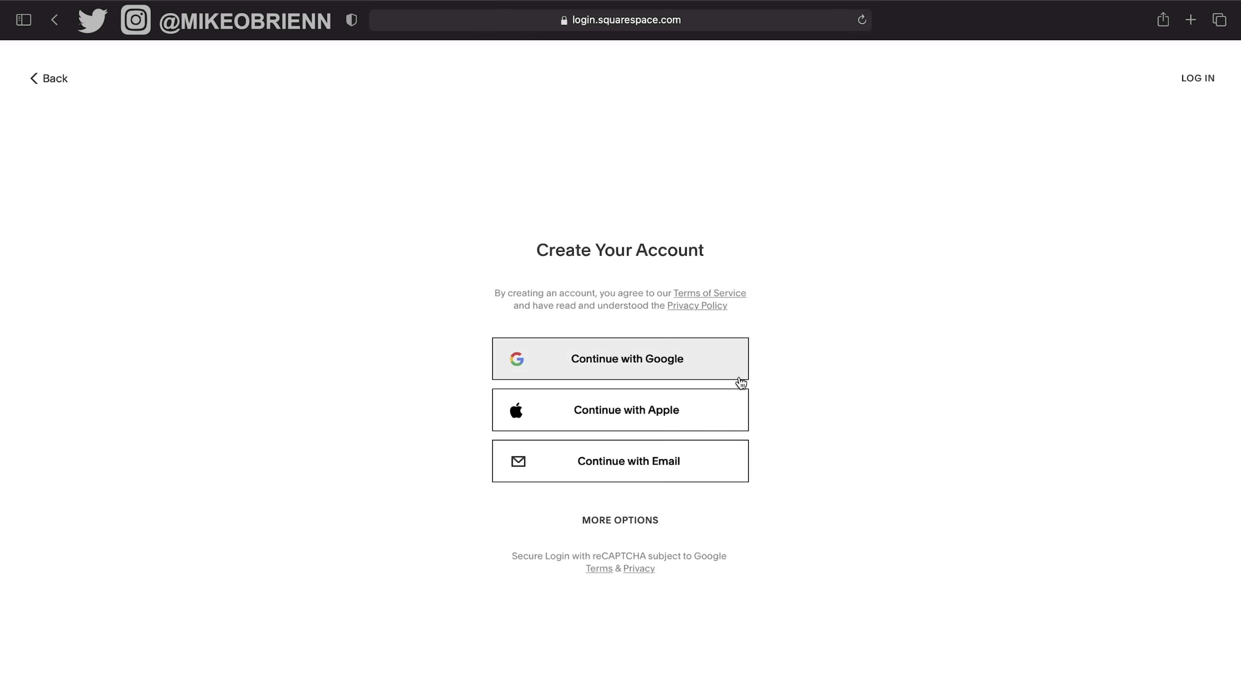
{"action": "left_click", "coordinate": [726, 478]}
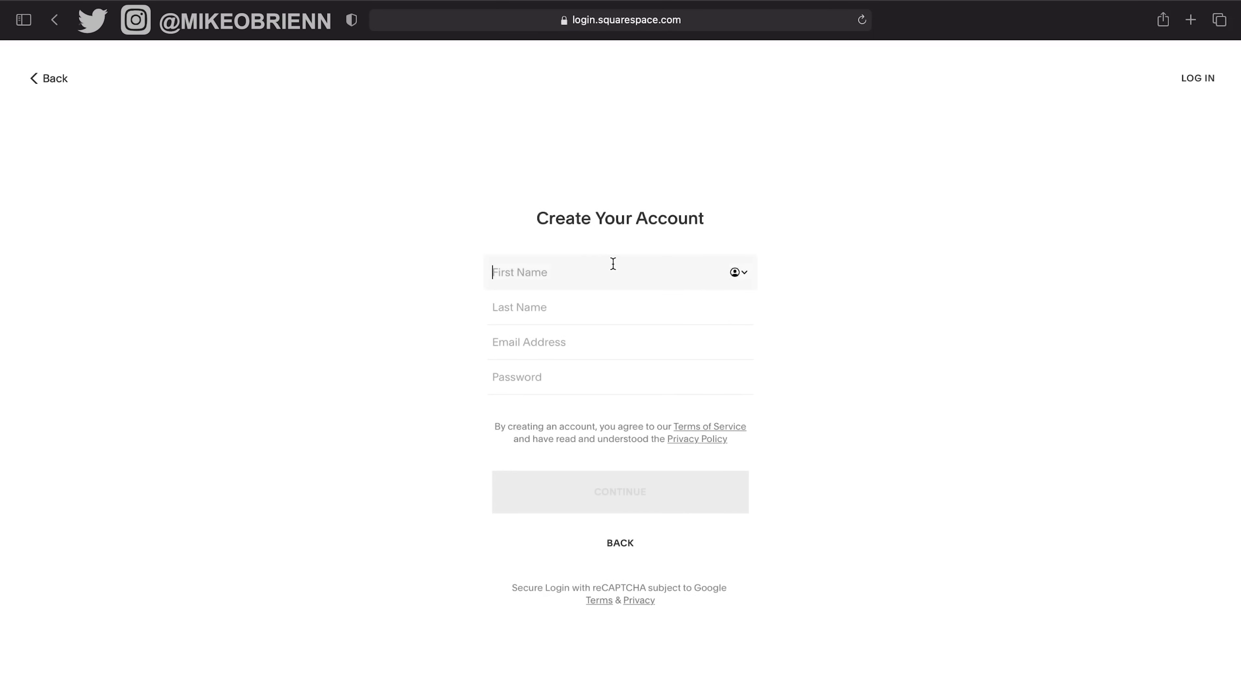
Enter the first name, last name and e-mail address, and accept the suggested strong password.
{"action": "type", "text": "Mike"}
{"action": "key", "text": "Tab"}
{"action": "type", "text": "OB"}
{"action": "key", "text": "Tab"}
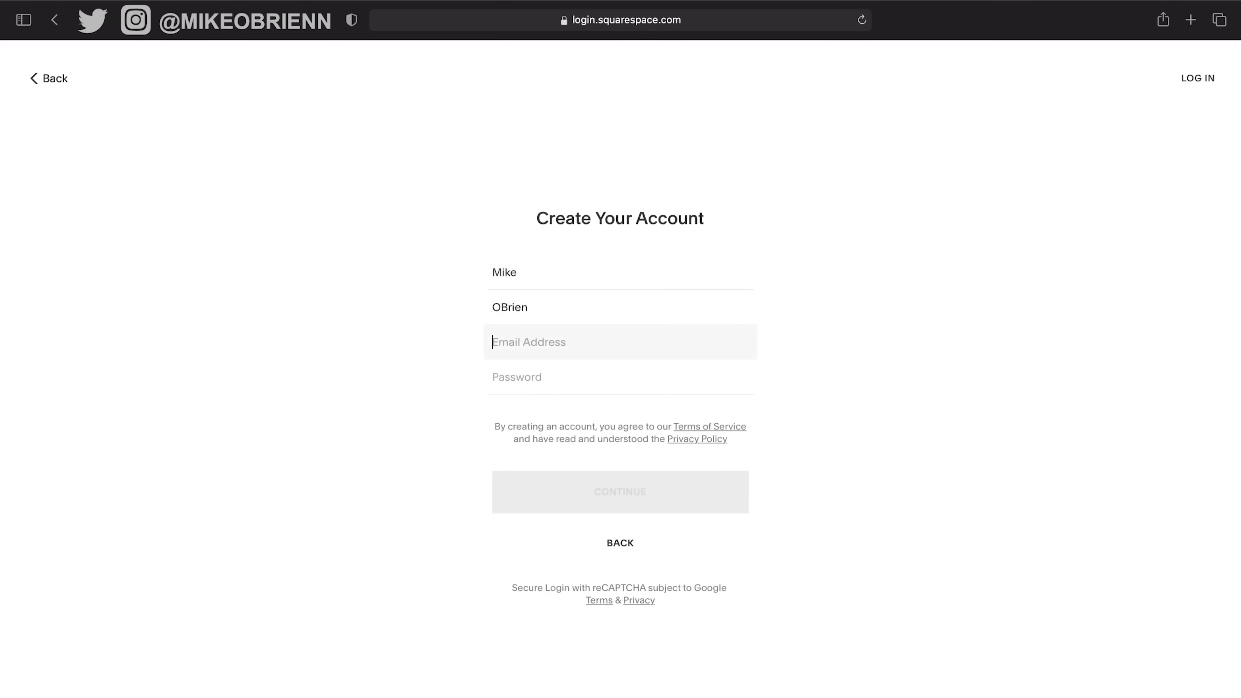
{"action": "type", "text": "t"}
{"action": "type", "text": "edia"}
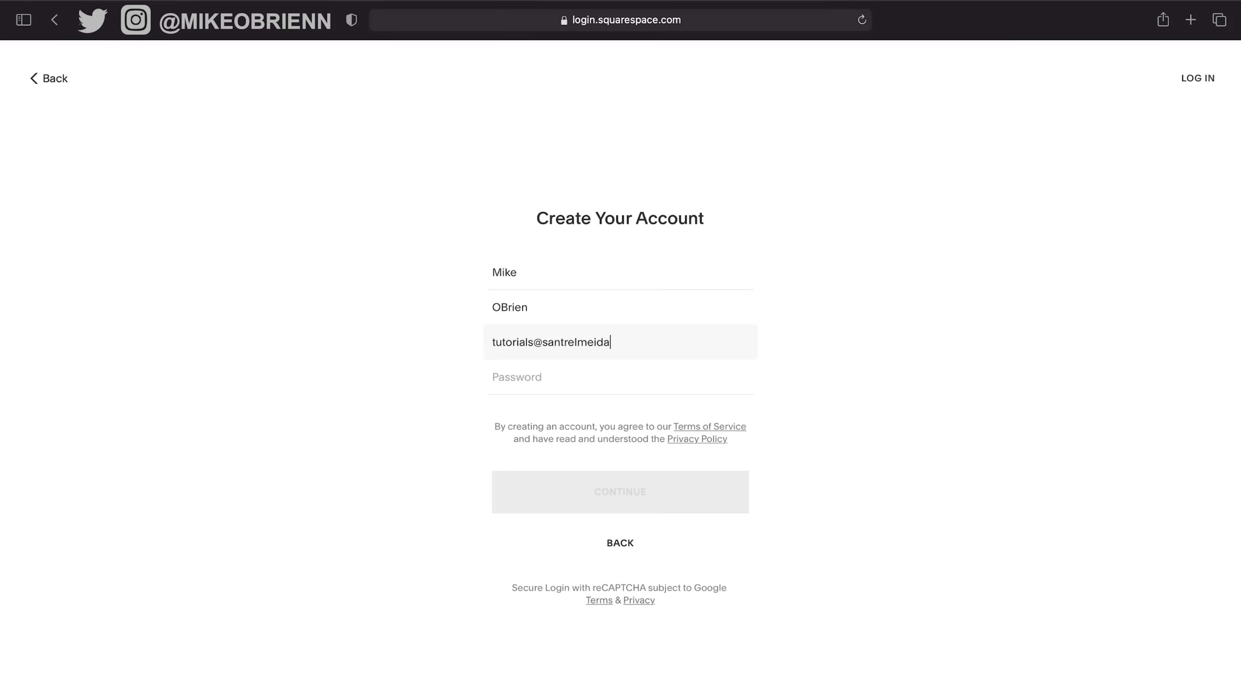
{"action": "type", "text": ".com"}
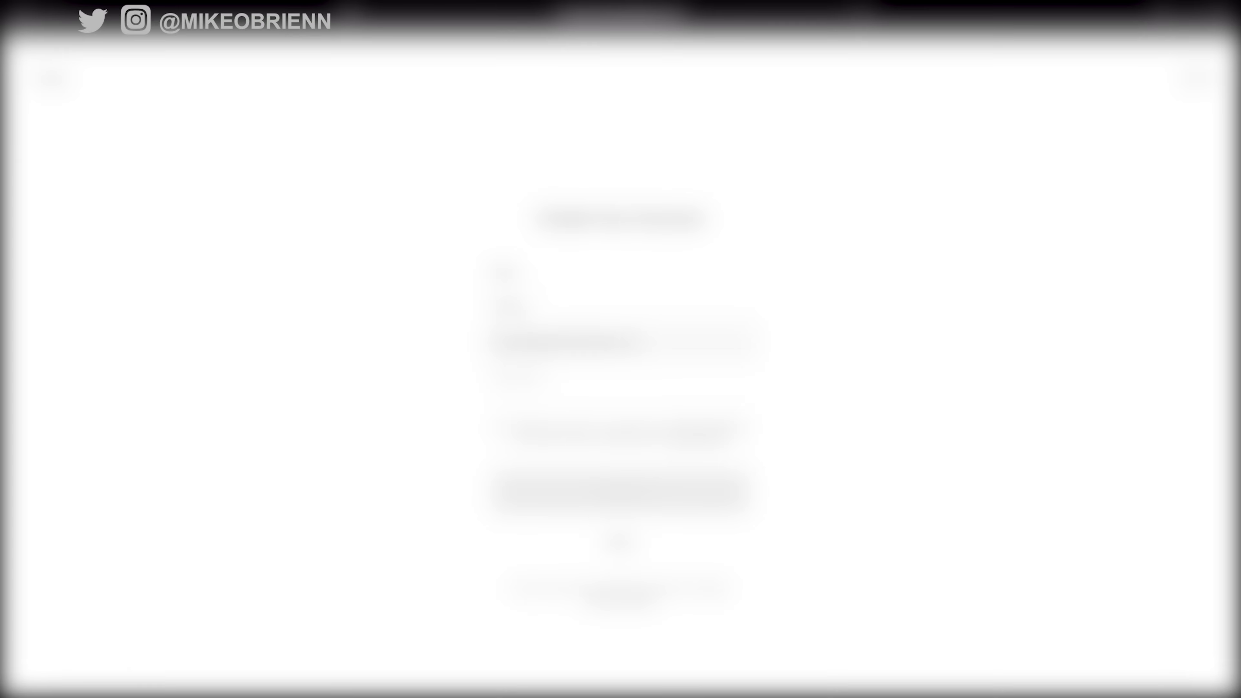
{"action": "key", "text": "Tab"}
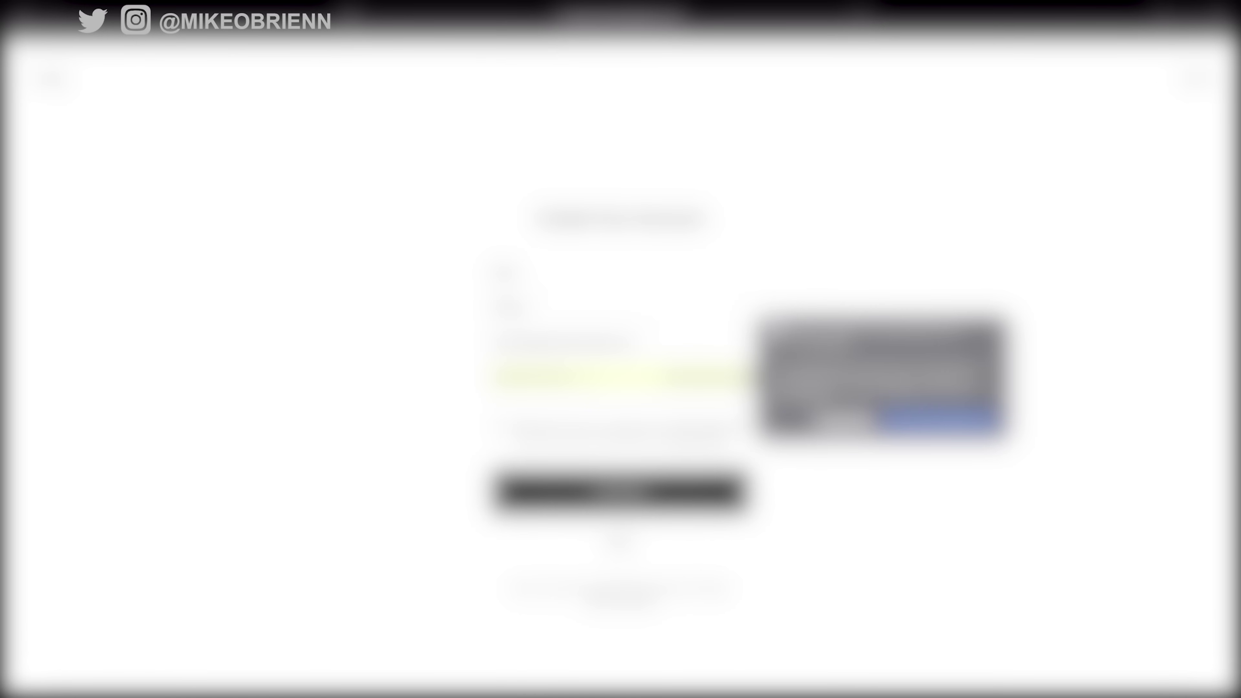
{"action": "left_click", "coordinate": [939, 419]}
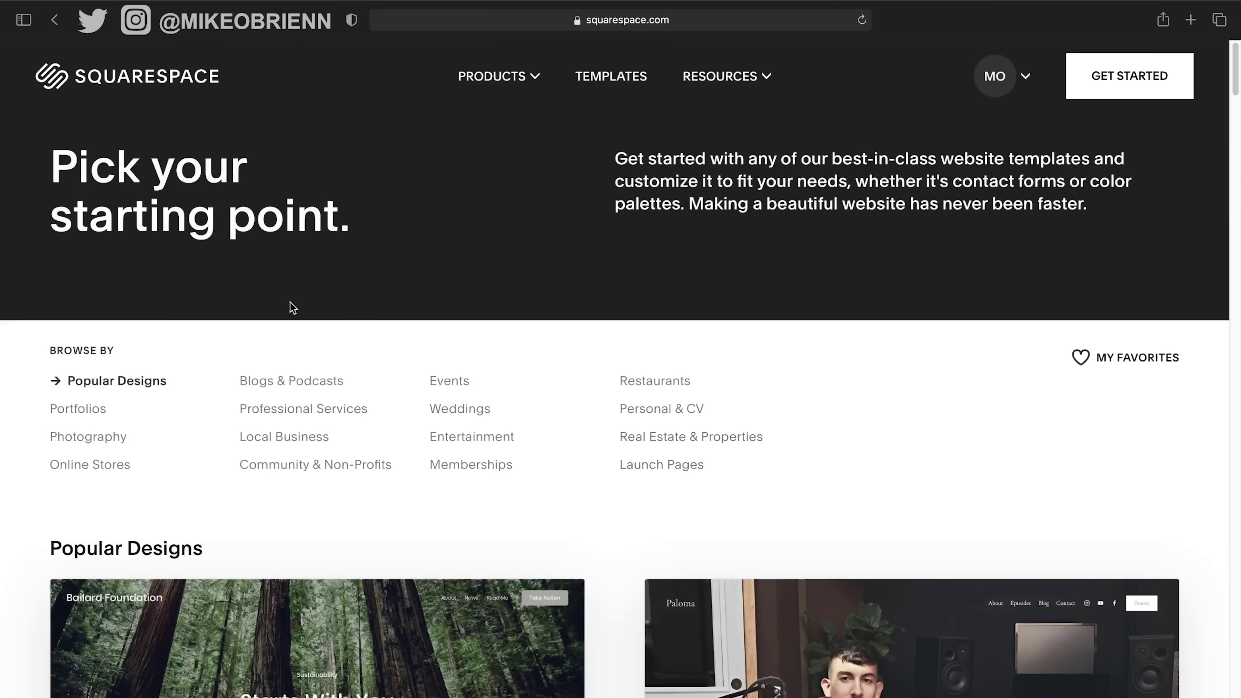
Open the template gallery and browse the Local Business templates.
{"action": "left_click", "coordinate": [1089, 83]}
{"action": "scroll", "coordinate": [780, 348], "scroll_direction": "down", "scroll_amount": 2}
{"action": "scroll", "coordinate": [780, 349], "scroll_direction": "down", "scroll_amount": 2}
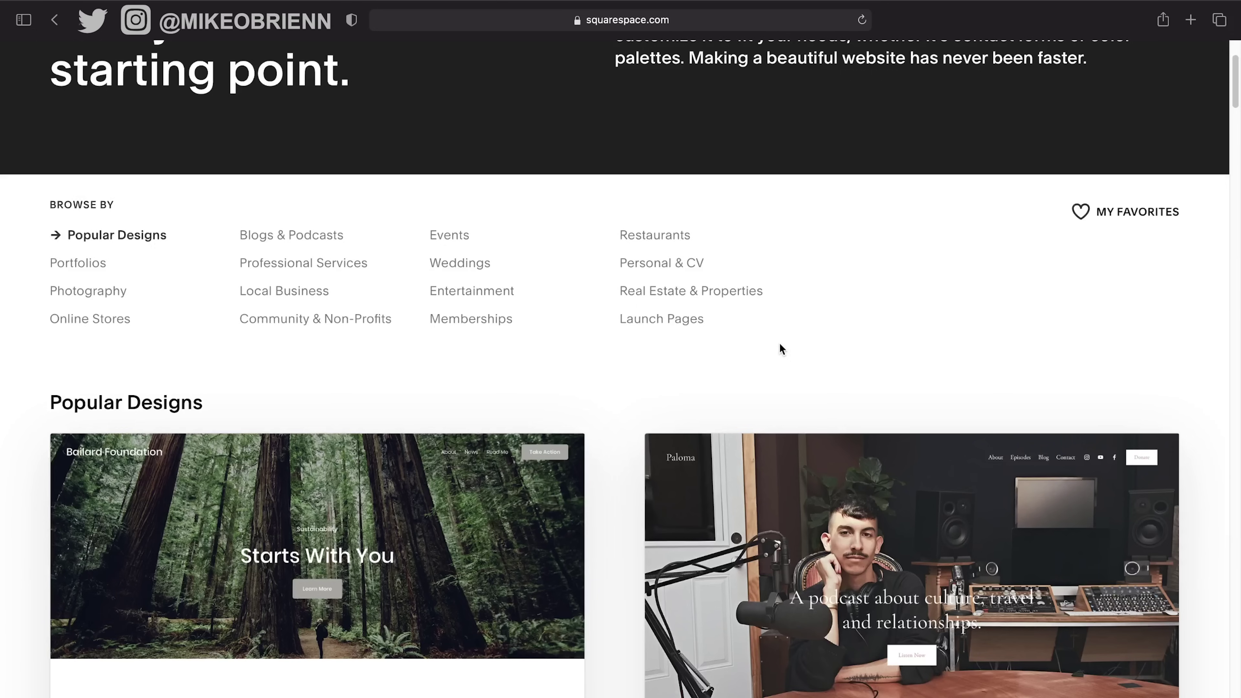
{"action": "scroll", "coordinate": [781, 348], "scroll_direction": "down", "scroll_amount": 4}
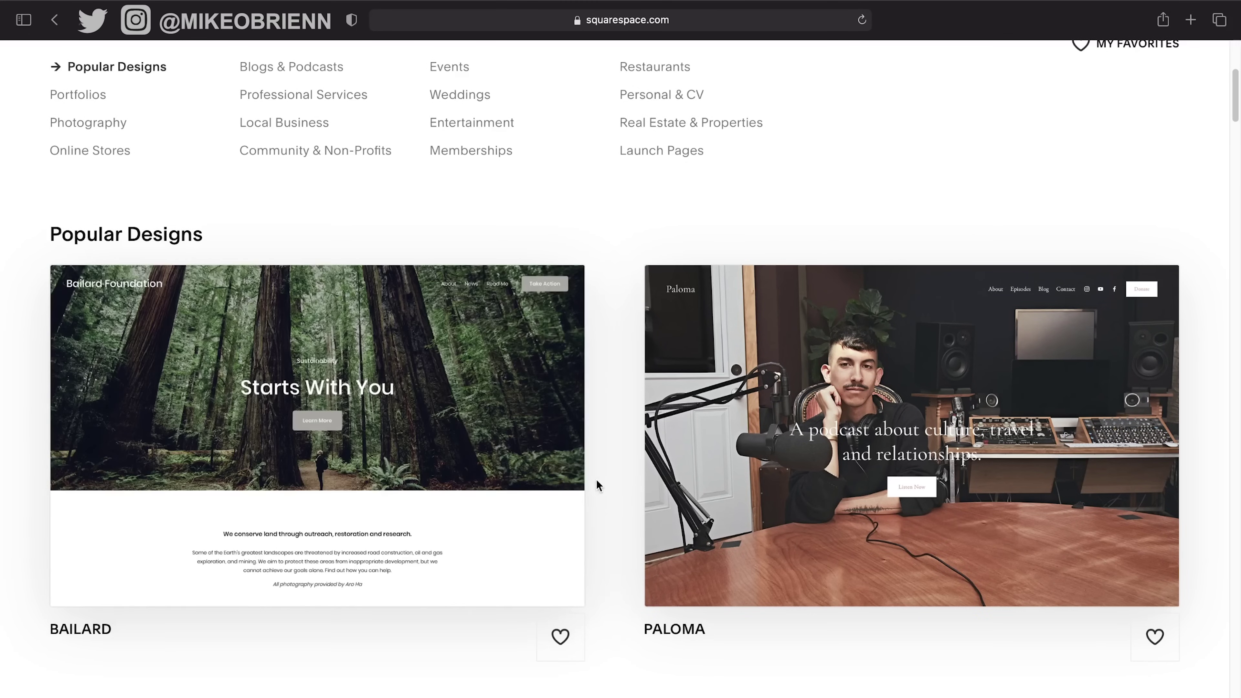
{"action": "scroll", "coordinate": [610, 483], "scroll_direction": "up", "scroll_amount": 3}
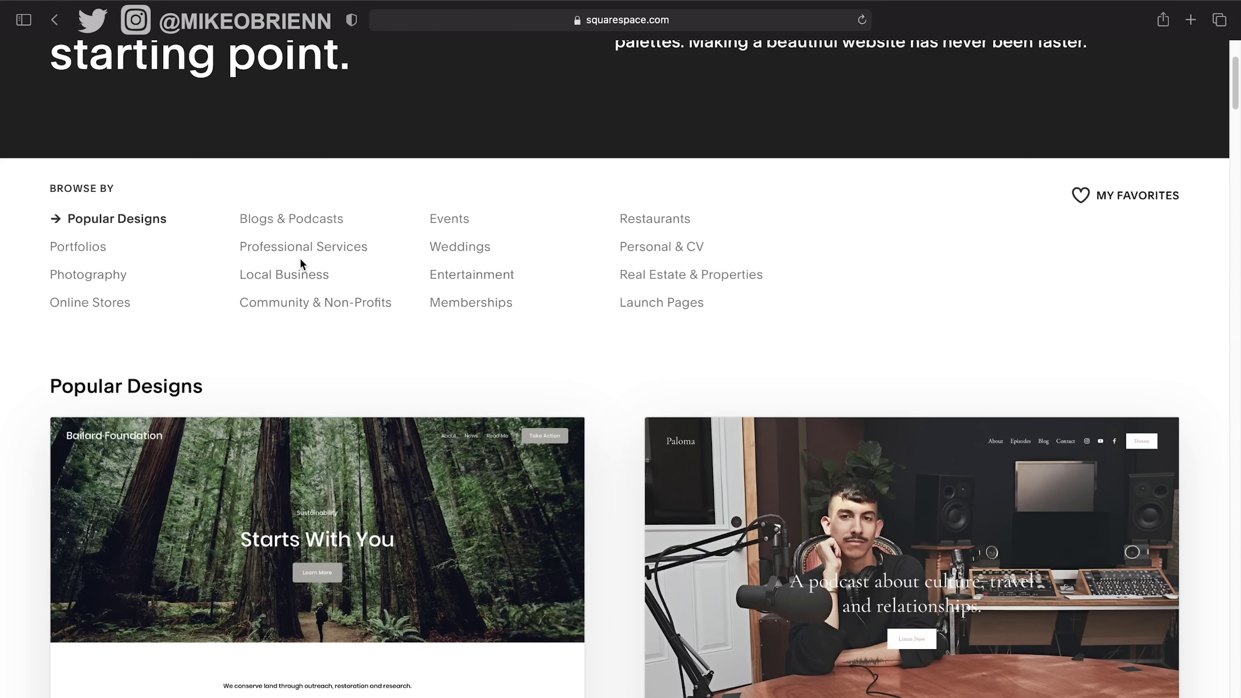
{"action": "left_click", "coordinate": [294, 276]}
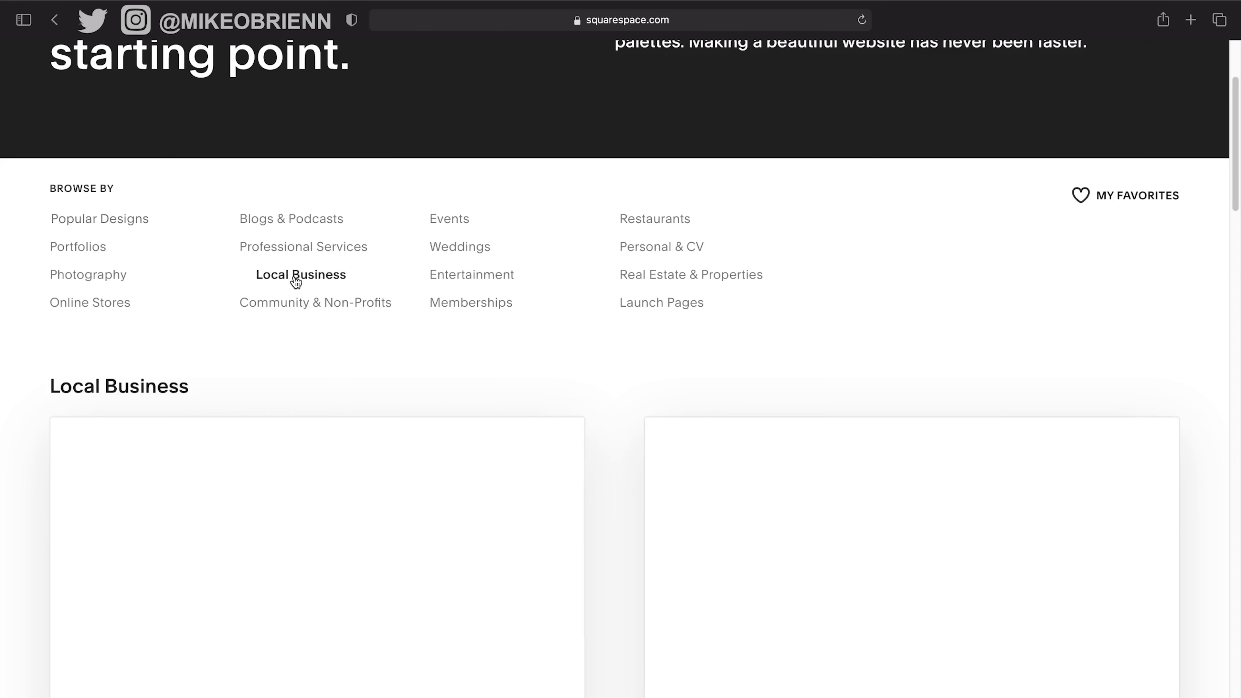
{"action": "scroll", "coordinate": [609, 331], "scroll_direction": "down", "scroll_amount": 2}
{"action": "scroll", "coordinate": [609, 328], "scroll_direction": "down", "scroll_amount": 3}
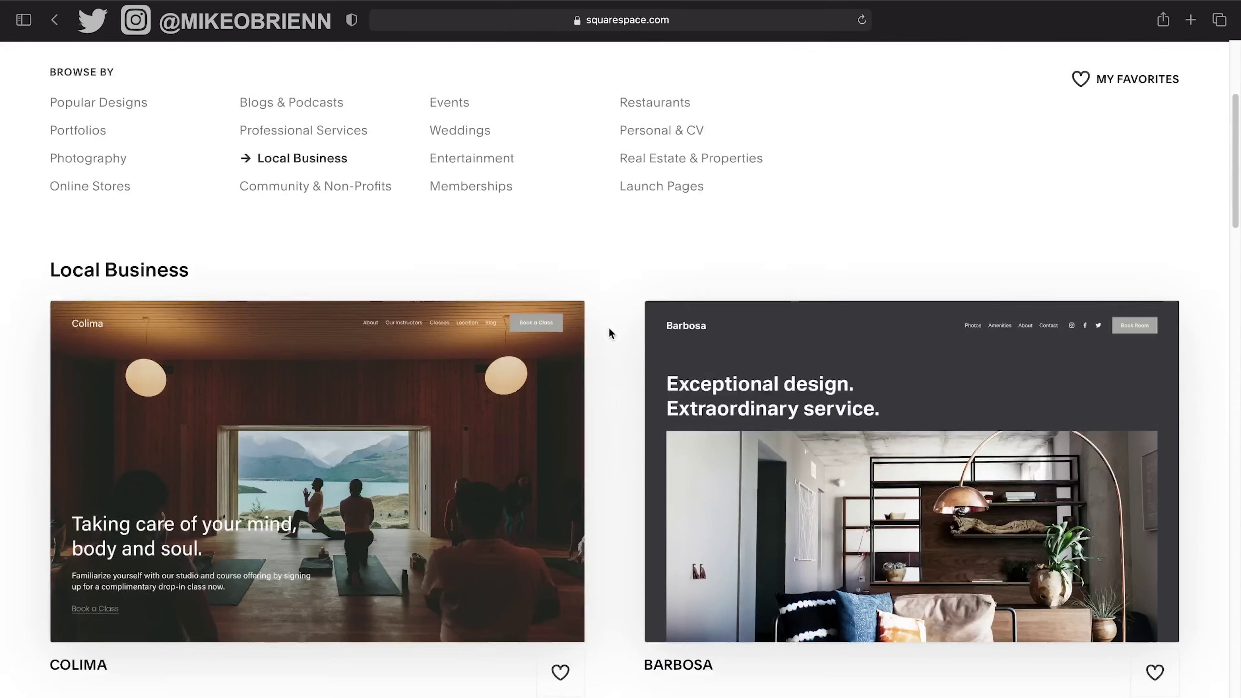
{"action": "mouse_move", "coordinate": [435, 490]}
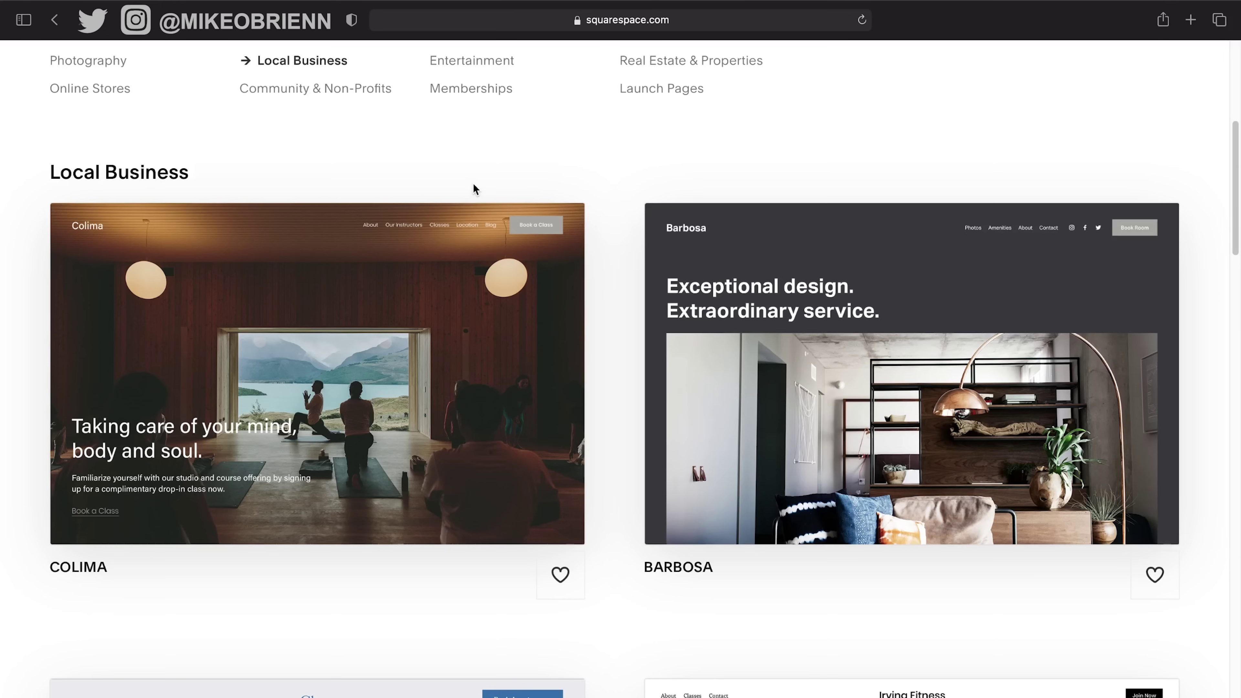
{"action": "scroll", "coordinate": [472, 188], "scroll_direction": "up", "scroll_amount": 2}
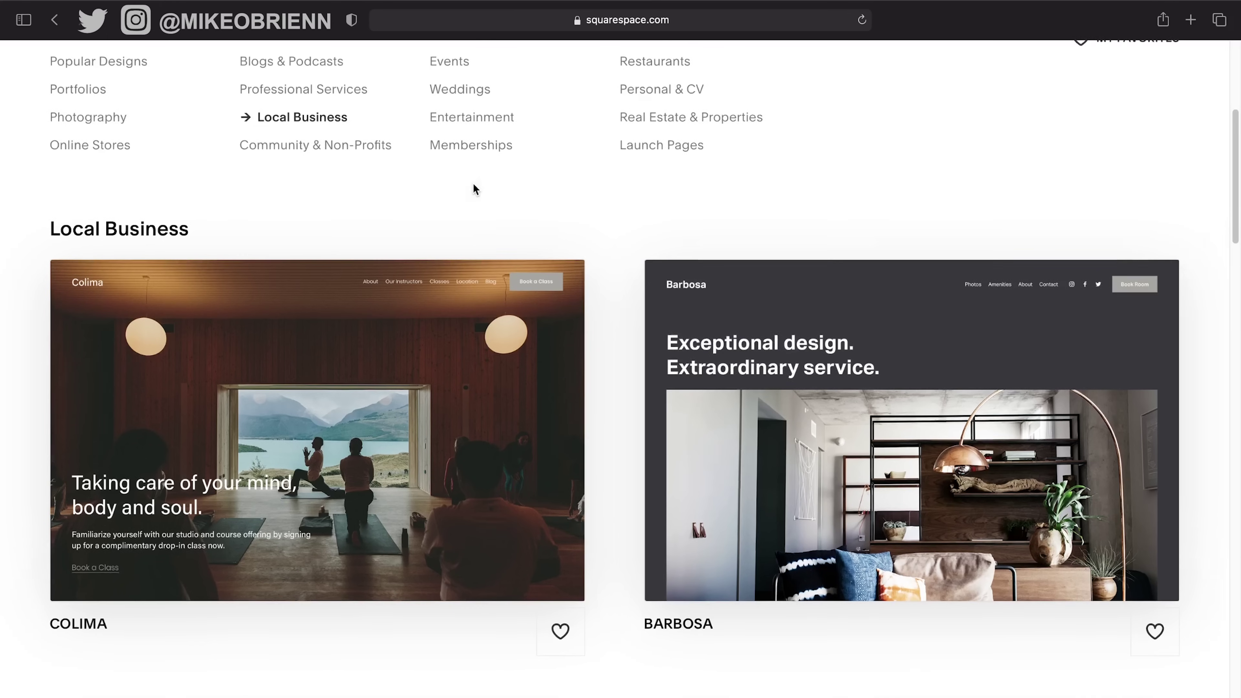
Filter the gallery to Photography templates and preview the Zion design.
{"action": "left_click", "coordinate": [115, 122]}
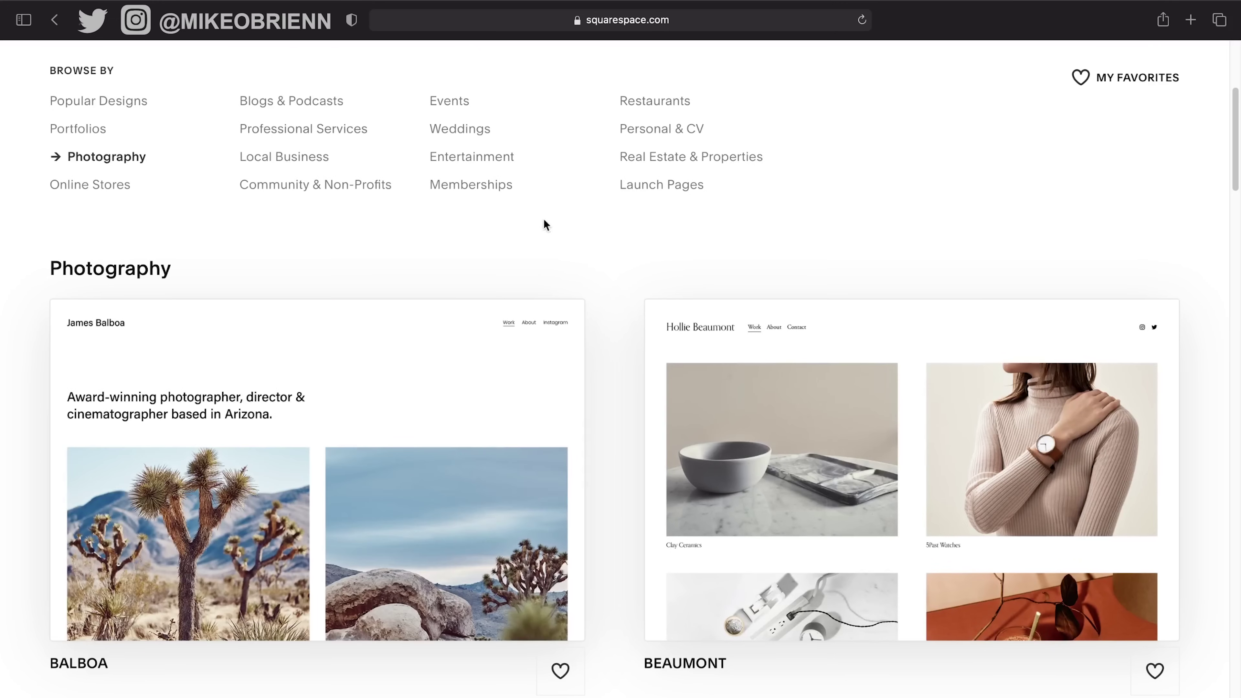
{"action": "scroll", "coordinate": [609, 274], "scroll_direction": "down", "scroll_amount": 10}
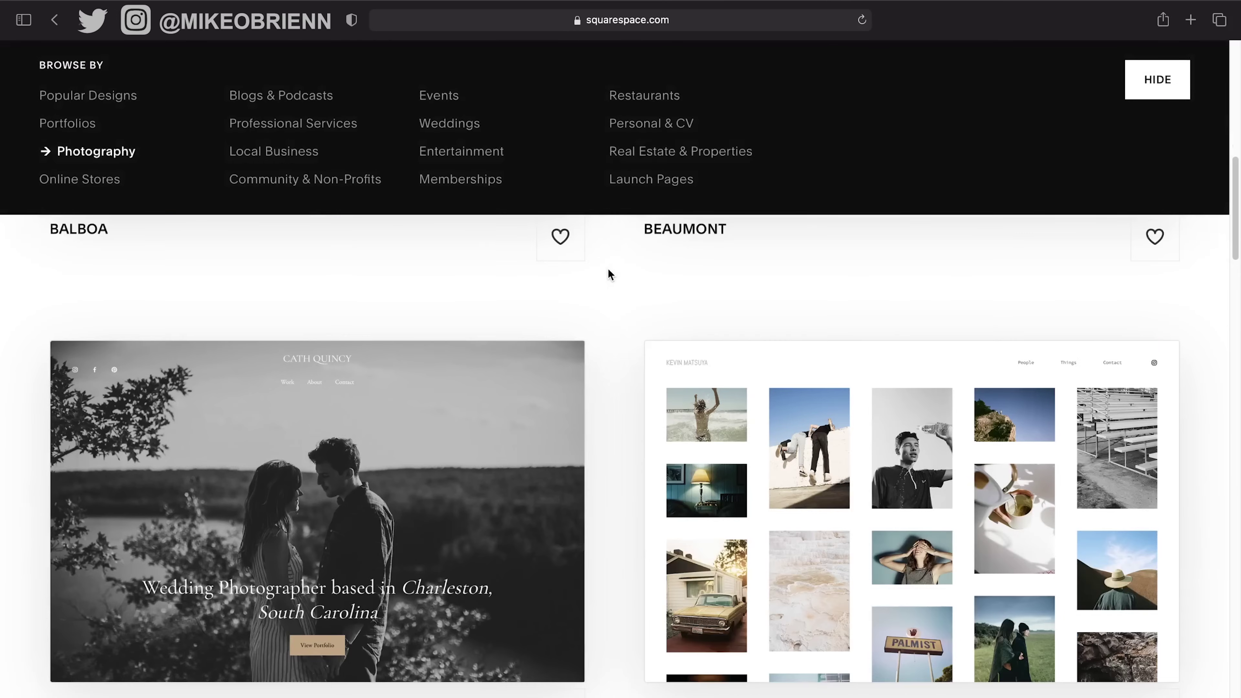
{"action": "scroll", "coordinate": [609, 274], "scroll_direction": "down", "scroll_amount": 15}
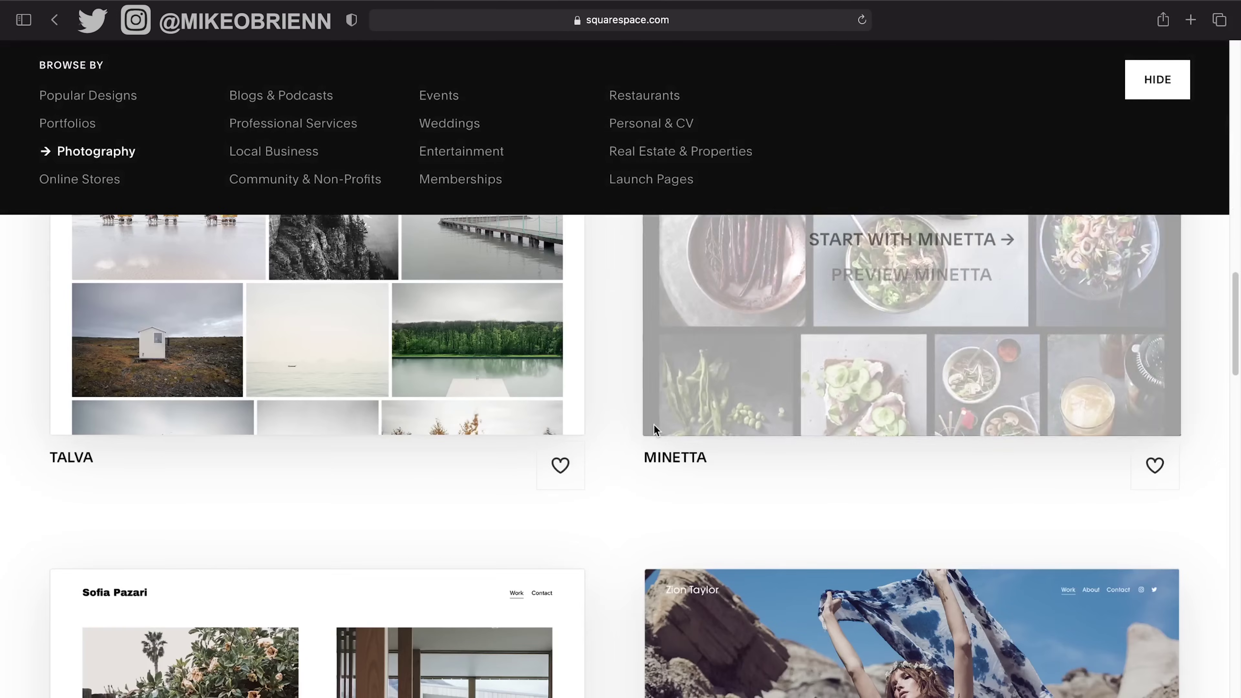
{"action": "scroll", "coordinate": [624, 455], "scroll_direction": "down", "scroll_amount": 8}
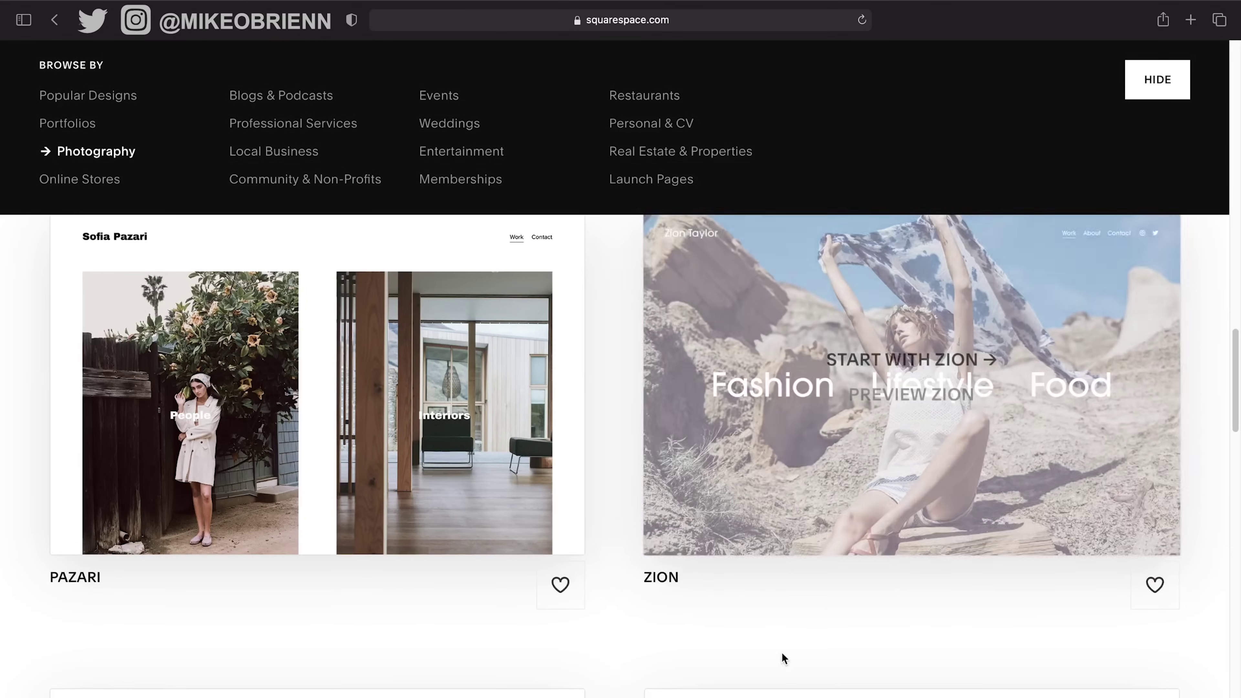
{"action": "scroll", "coordinate": [781, 653], "scroll_direction": "down", "scroll_amount": 10}
{"action": "scroll", "coordinate": [613, 635], "scroll_direction": "down", "scroll_amount": 8}
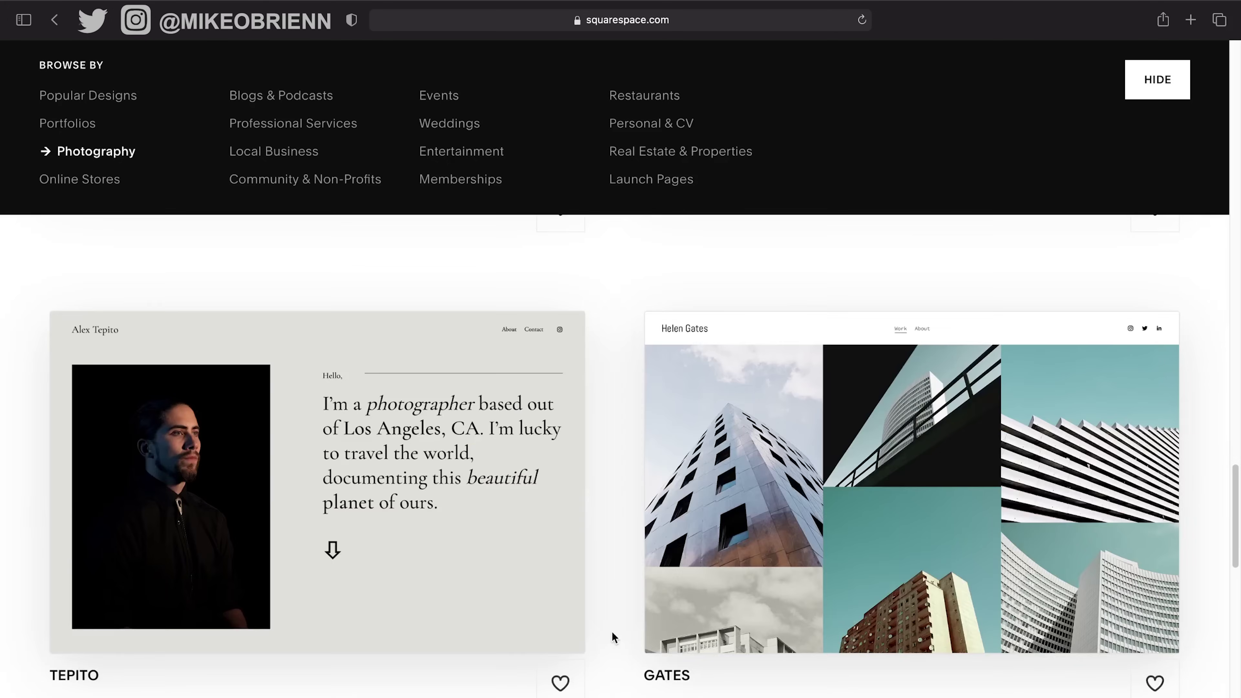
{"action": "scroll", "coordinate": [612, 635], "scroll_direction": "down", "scroll_amount": 3}
{"action": "scroll", "coordinate": [612, 635], "scroll_direction": "up", "scroll_amount": 20}
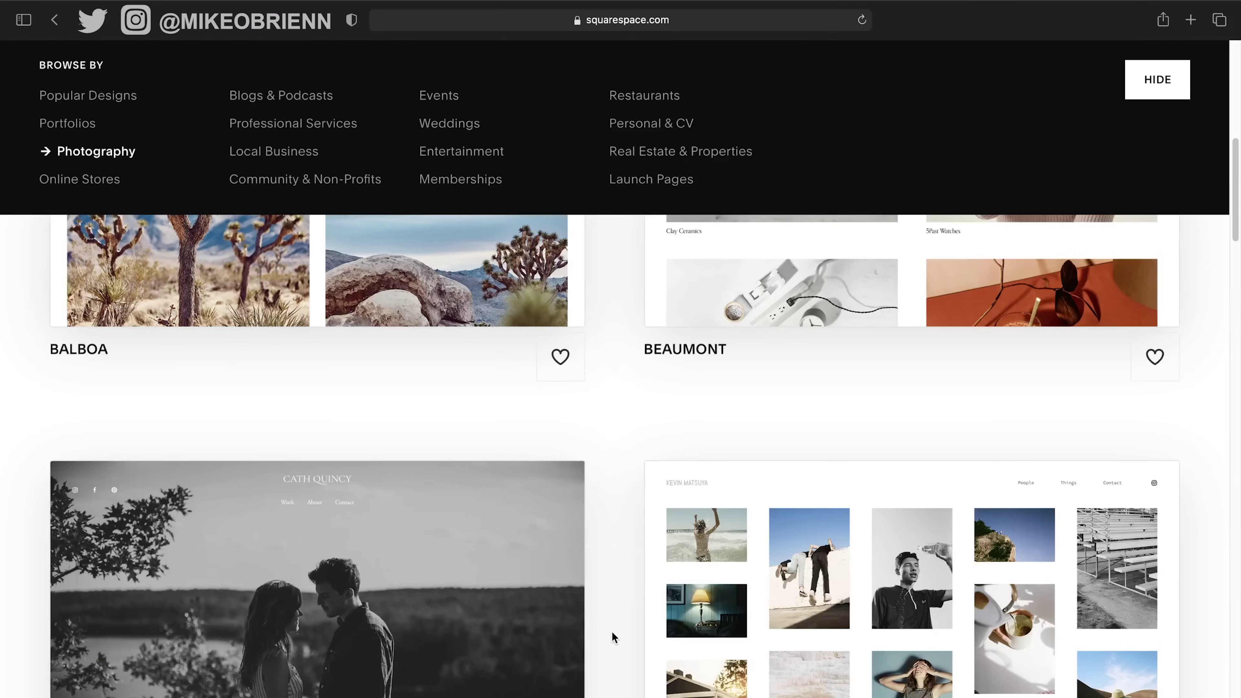
{"action": "scroll", "coordinate": [612, 635], "scroll_direction": "down", "scroll_amount": 5}
{"action": "scroll", "coordinate": [612, 635], "scroll_direction": "down", "scroll_amount": 8}
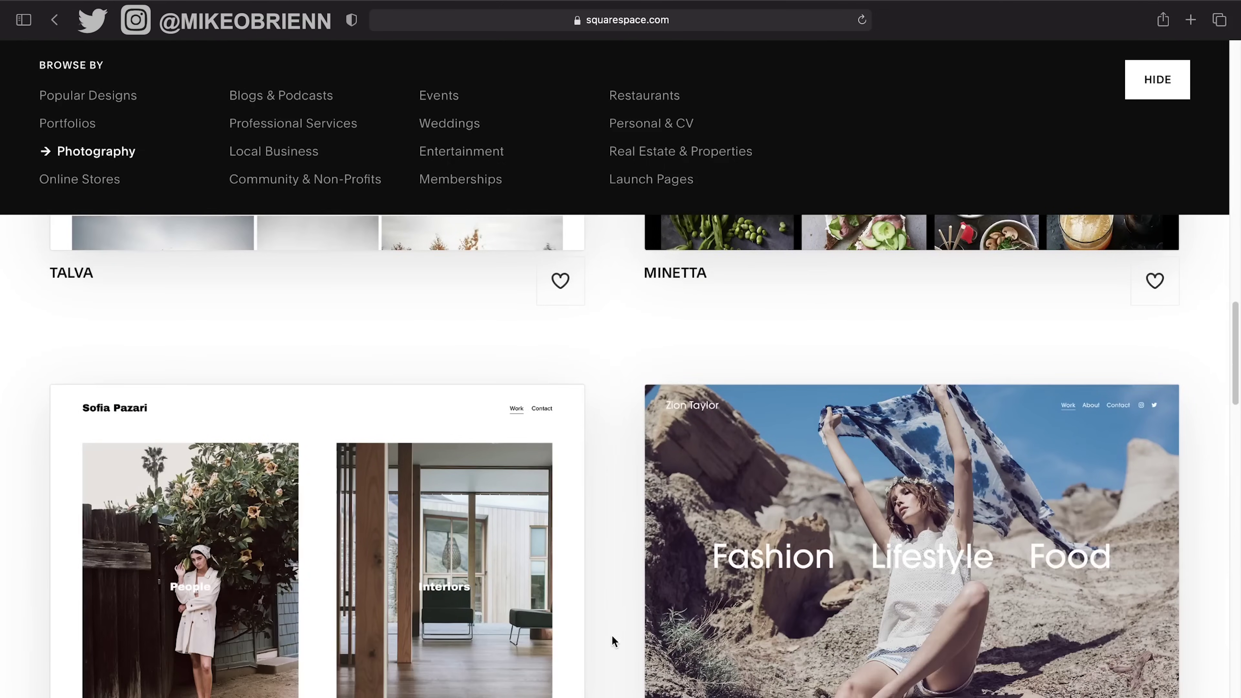
{"action": "mouse_move", "coordinate": [1016, 506]}
{"action": "left_click", "coordinate": [952, 567]}
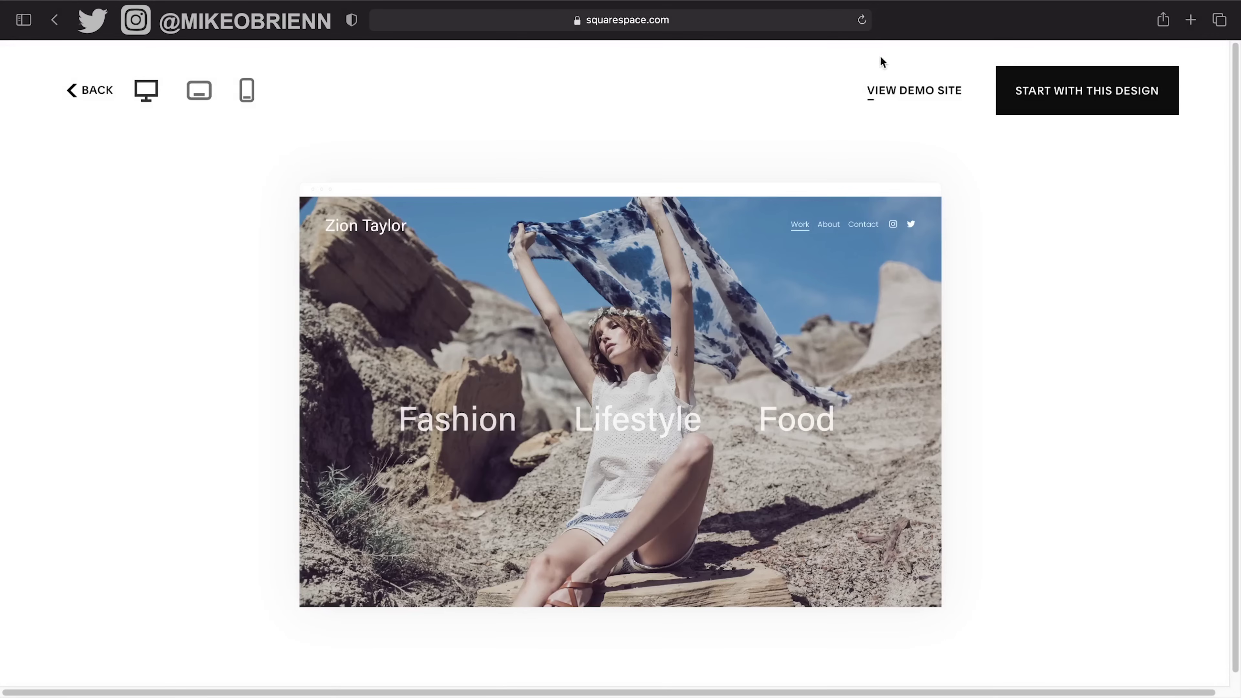
Tour the Zion demo site's About, Contact and Work pages, then close it and go back to the listing.
{"action": "left_click", "coordinate": [898, 93]}
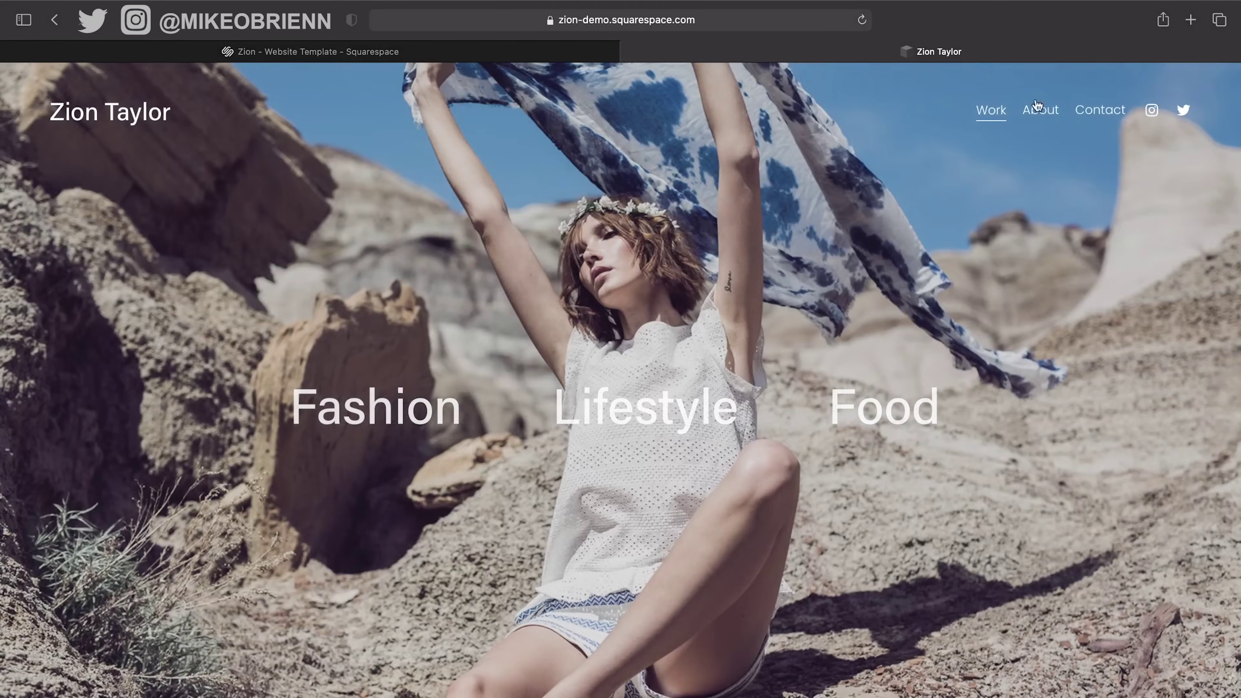
{"action": "left_click", "coordinate": [1058, 117]}
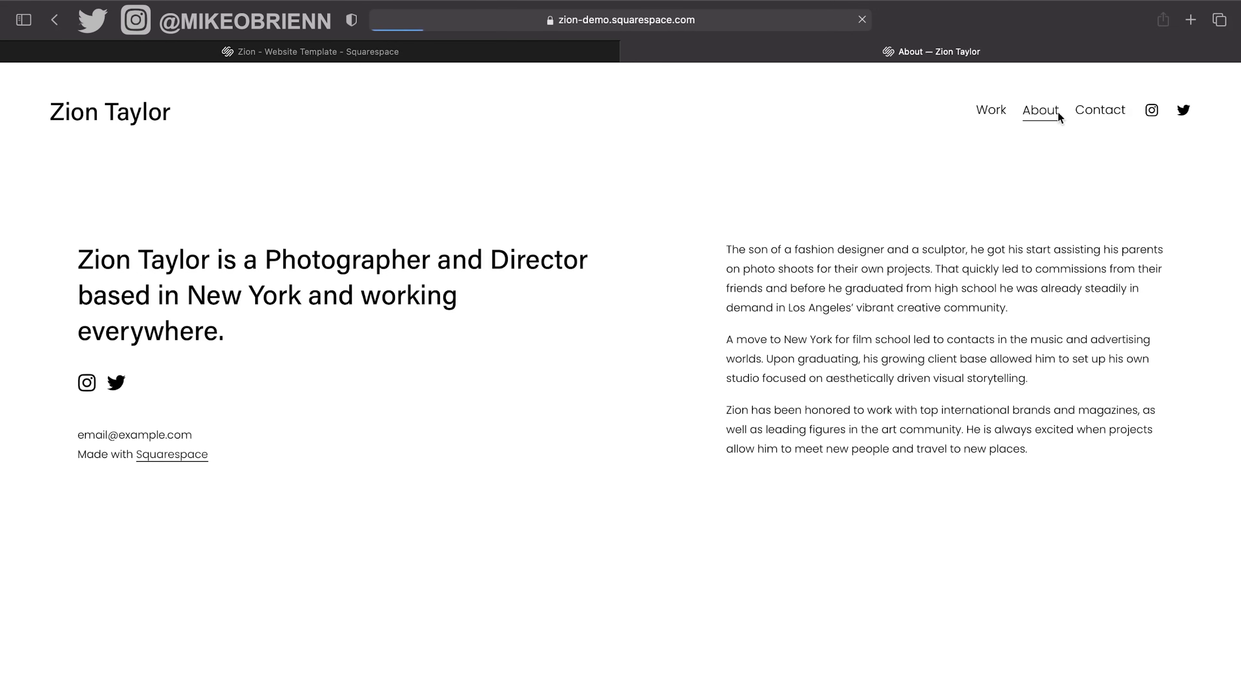
{"action": "left_click", "coordinate": [1116, 114]}
{"action": "left_click", "coordinate": [968, 116]}
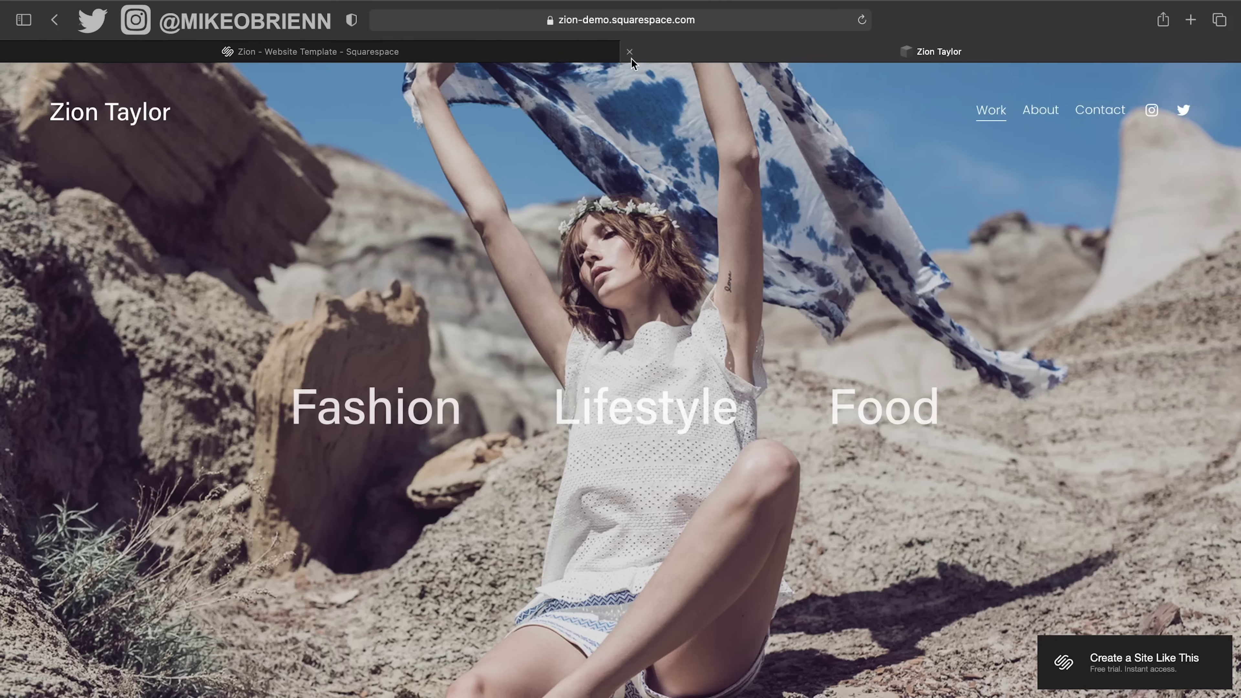
{"action": "left_click", "coordinate": [629, 53]}
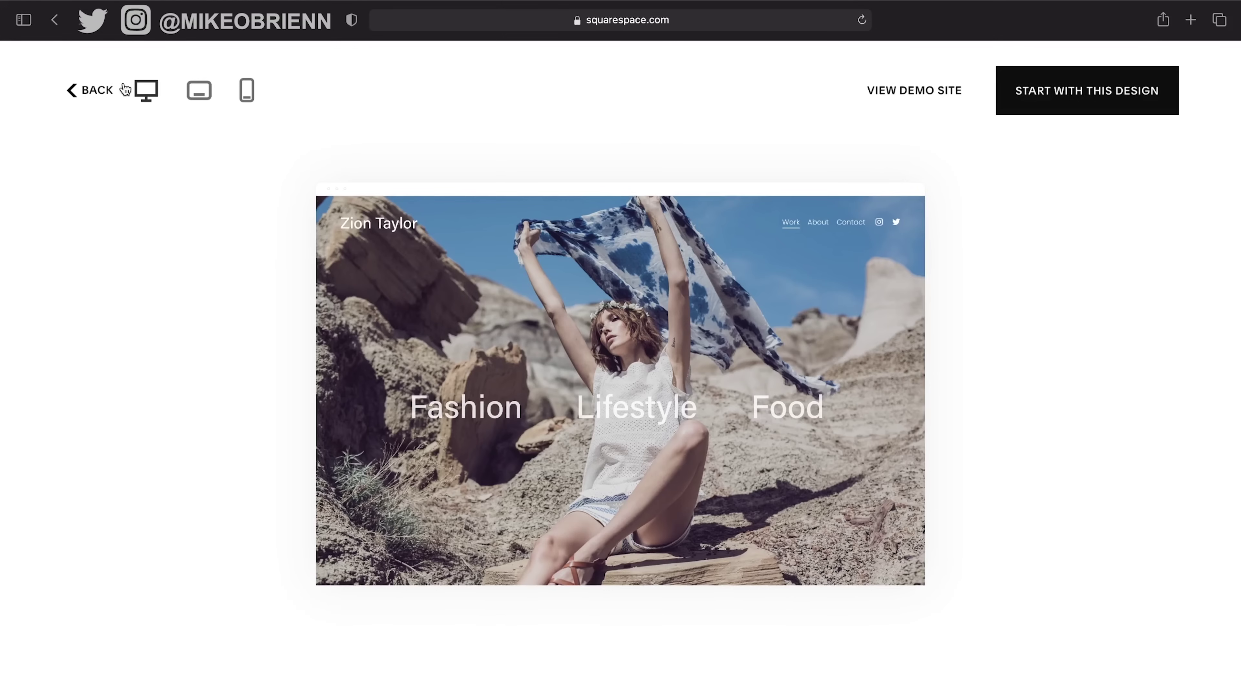
{"action": "left_click", "coordinate": [91, 90]}
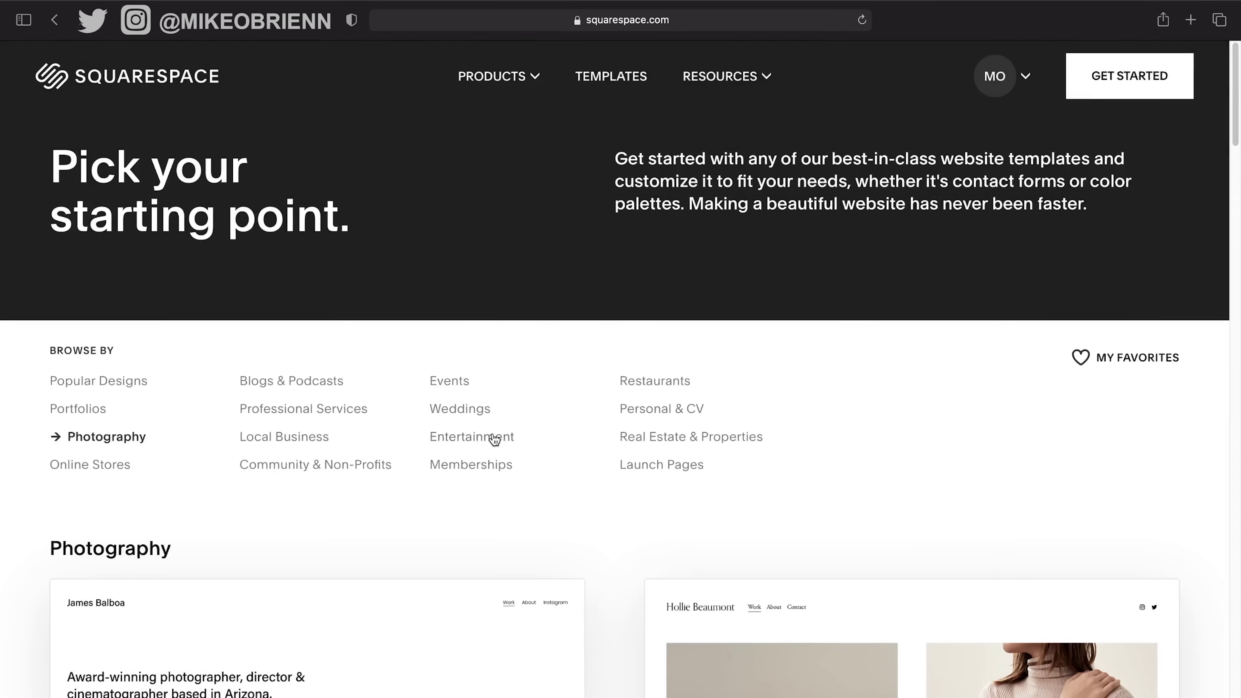
Return to the Local Business templates and preview the Colima design.
{"action": "left_click", "coordinate": [317, 439]}
{"action": "scroll", "coordinate": [614, 399], "scroll_direction": "down", "scroll_amount": 1}
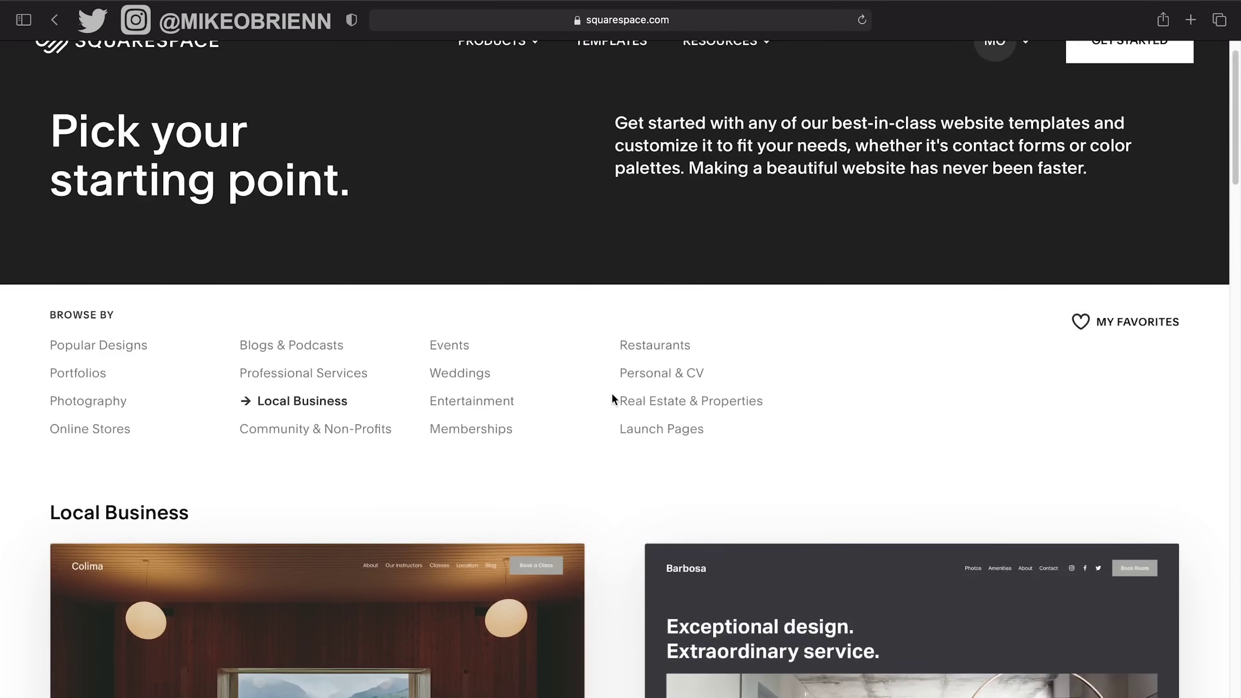
{"action": "scroll", "coordinate": [612, 399], "scroll_direction": "down", "scroll_amount": 7}
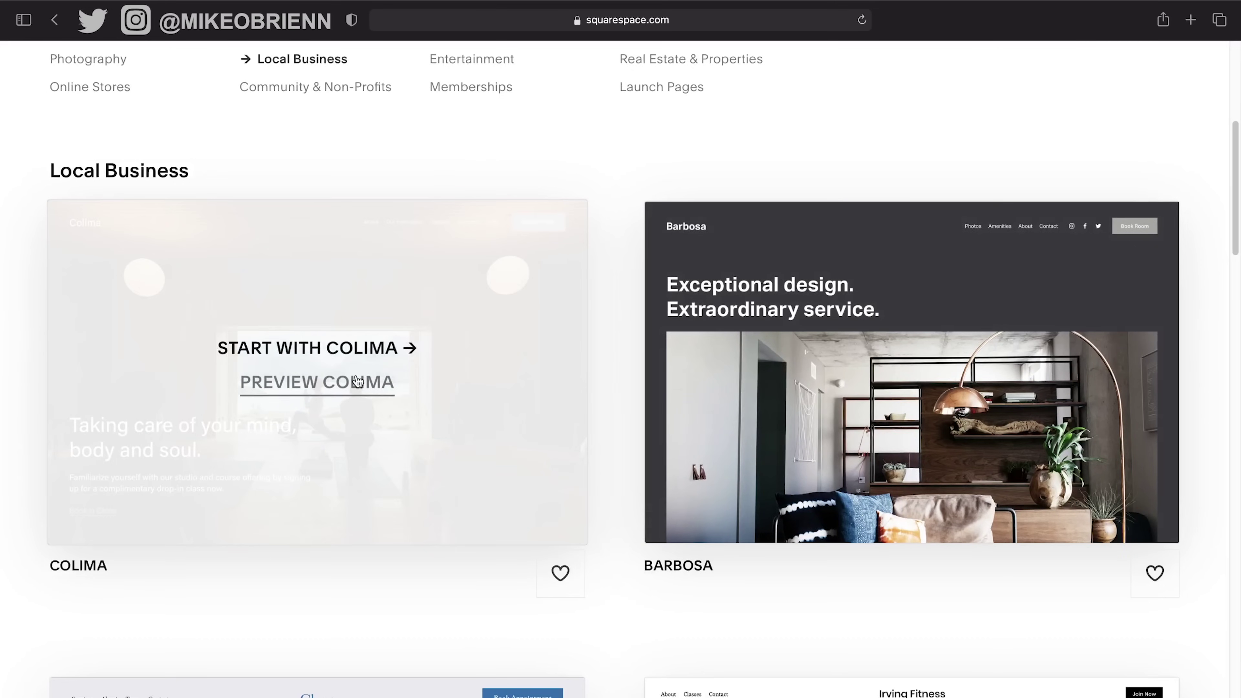
{"action": "left_click", "coordinate": [357, 382]}
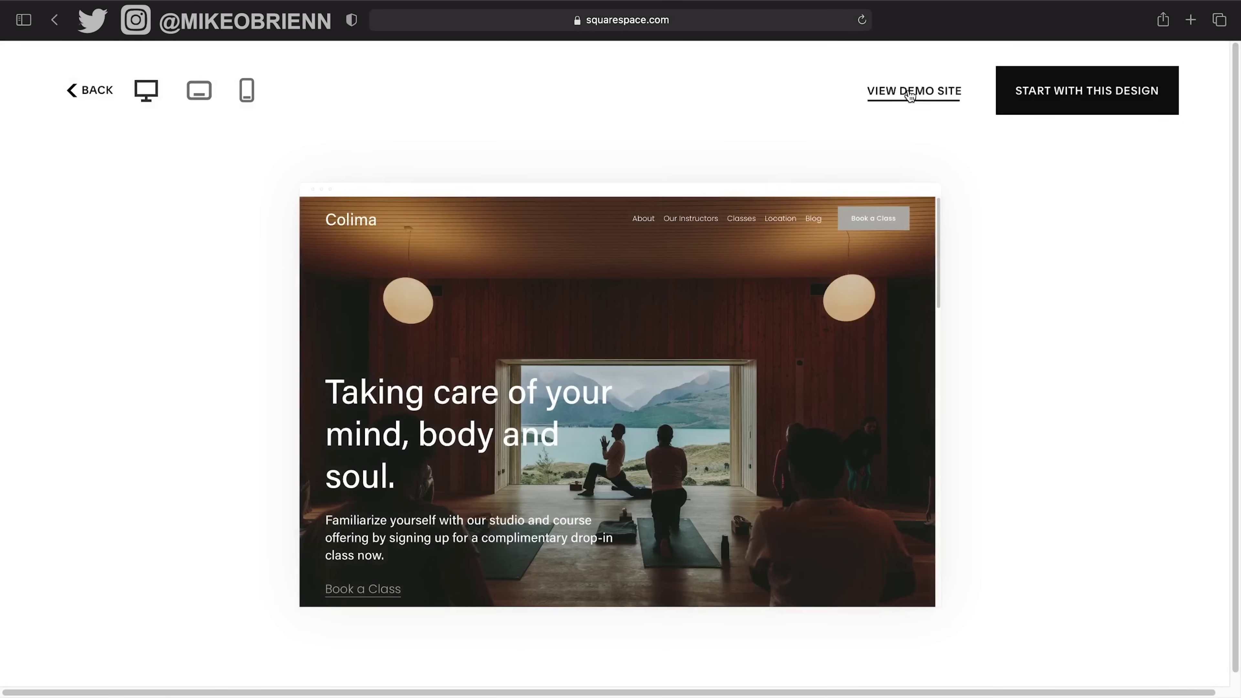
Scroll through the full Colima demo site from top to footer, then close it.
{"action": "left_click", "coordinate": [910, 96]}
{"action": "scroll", "coordinate": [847, 420], "scroll_direction": "down", "scroll_amount": 10}
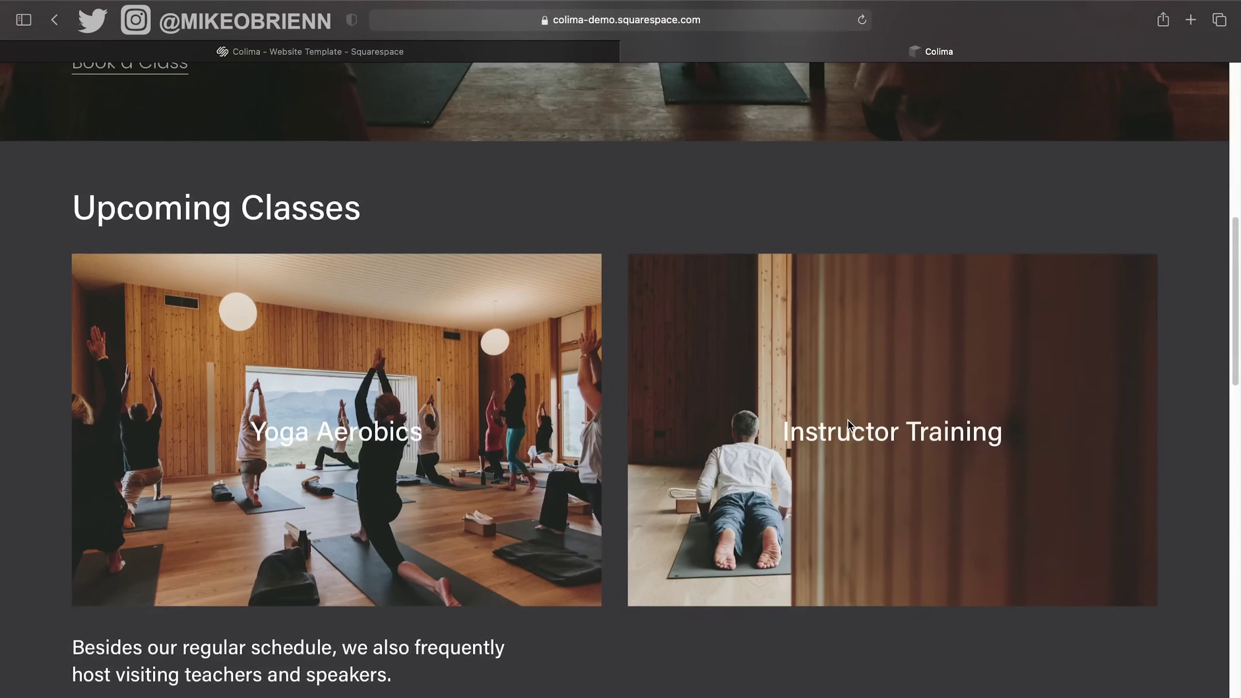
{"action": "scroll", "coordinate": [847, 422], "scroll_direction": "down", "scroll_amount": 4}
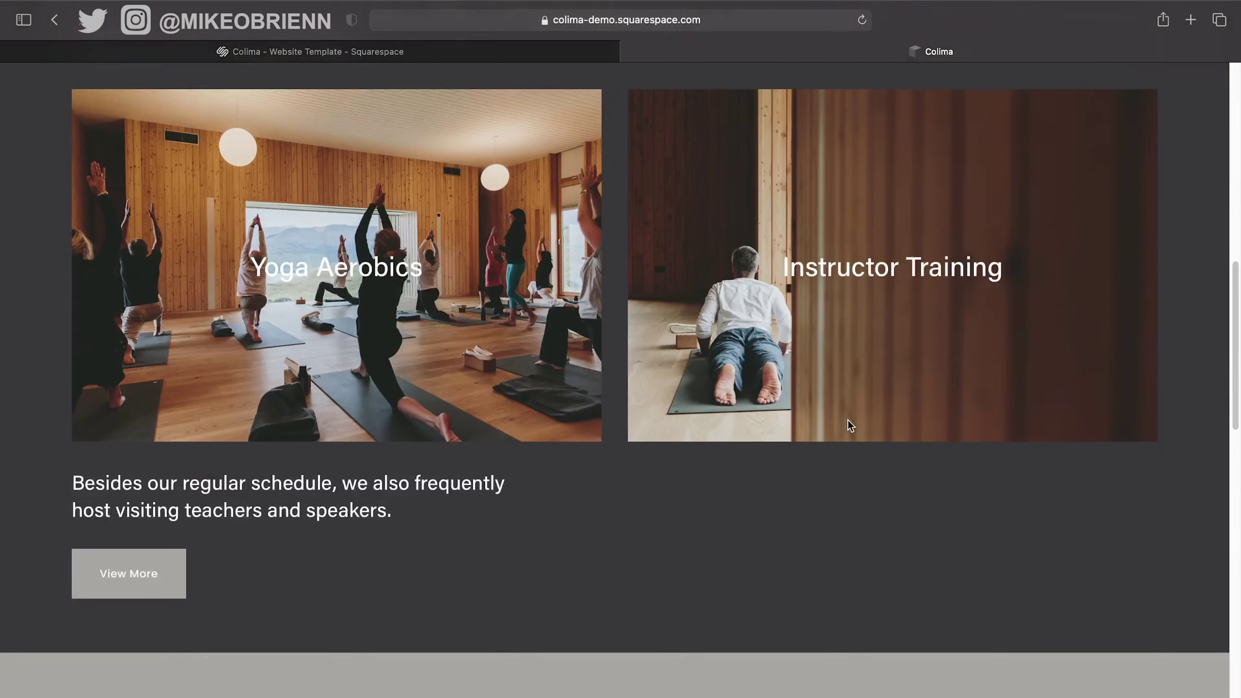
{"action": "scroll", "coordinate": [847, 420], "scroll_direction": "up", "scroll_amount": 8}
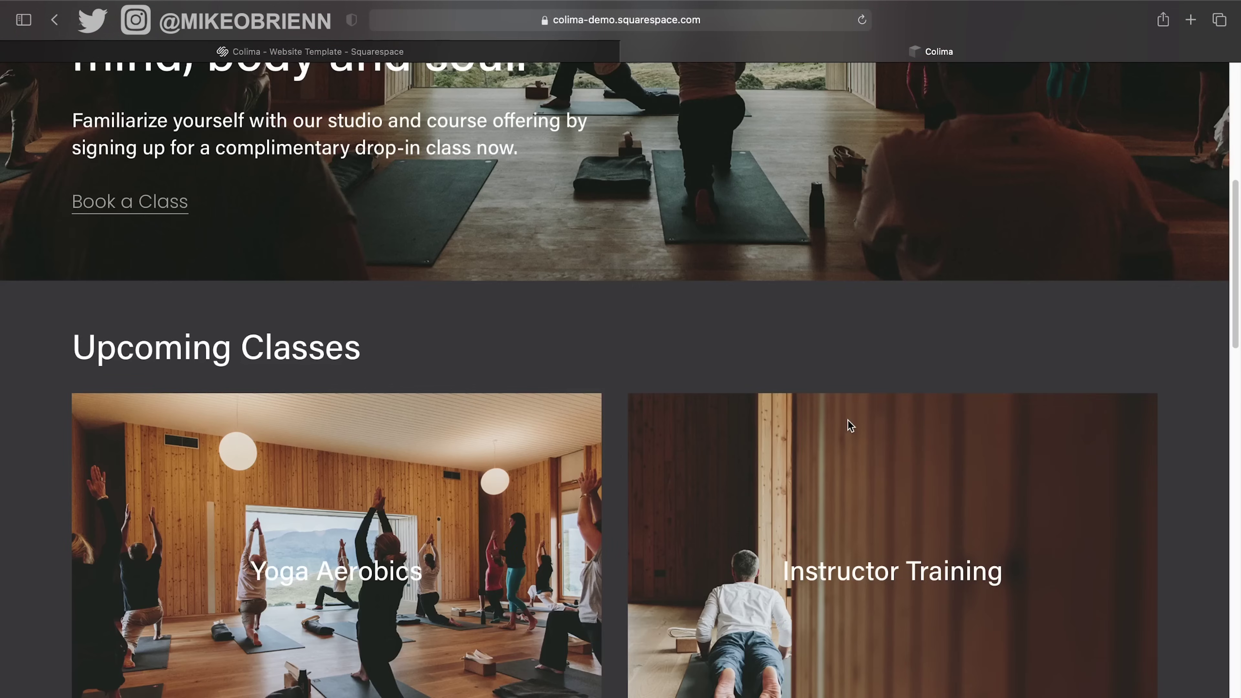
{"action": "scroll", "coordinate": [848, 420], "scroll_direction": "down", "scroll_amount": 6}
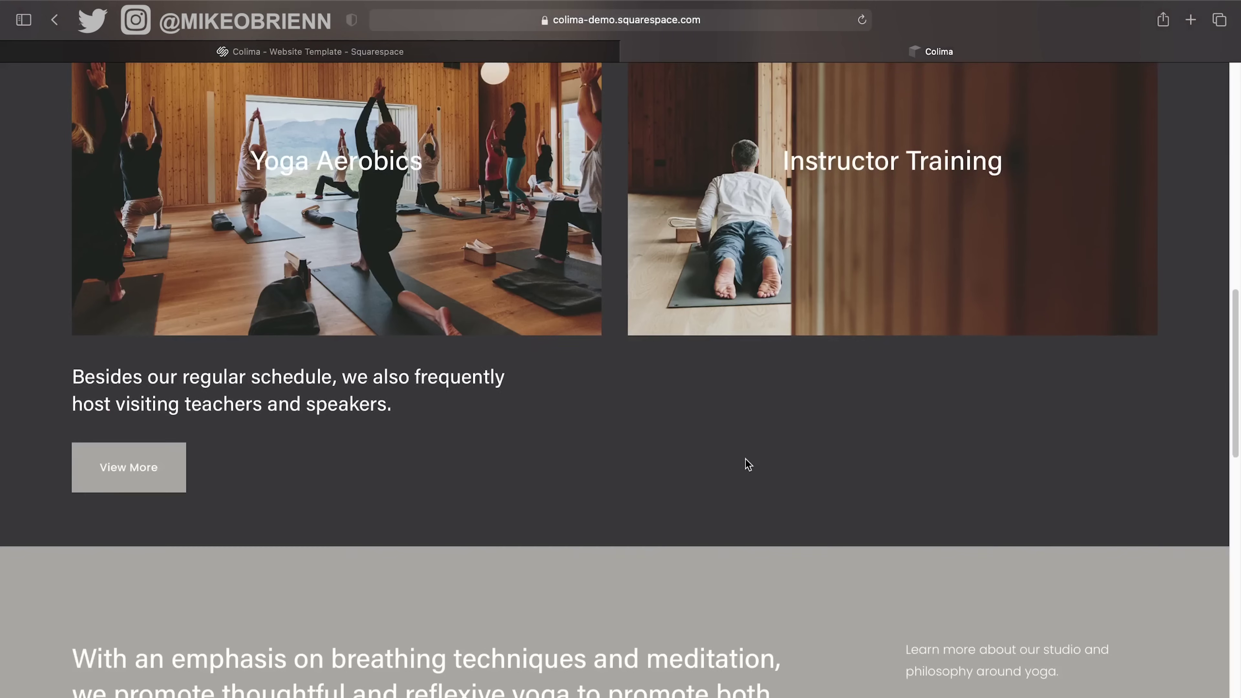
{"action": "scroll", "coordinate": [748, 464], "scroll_direction": "down", "scroll_amount": 9}
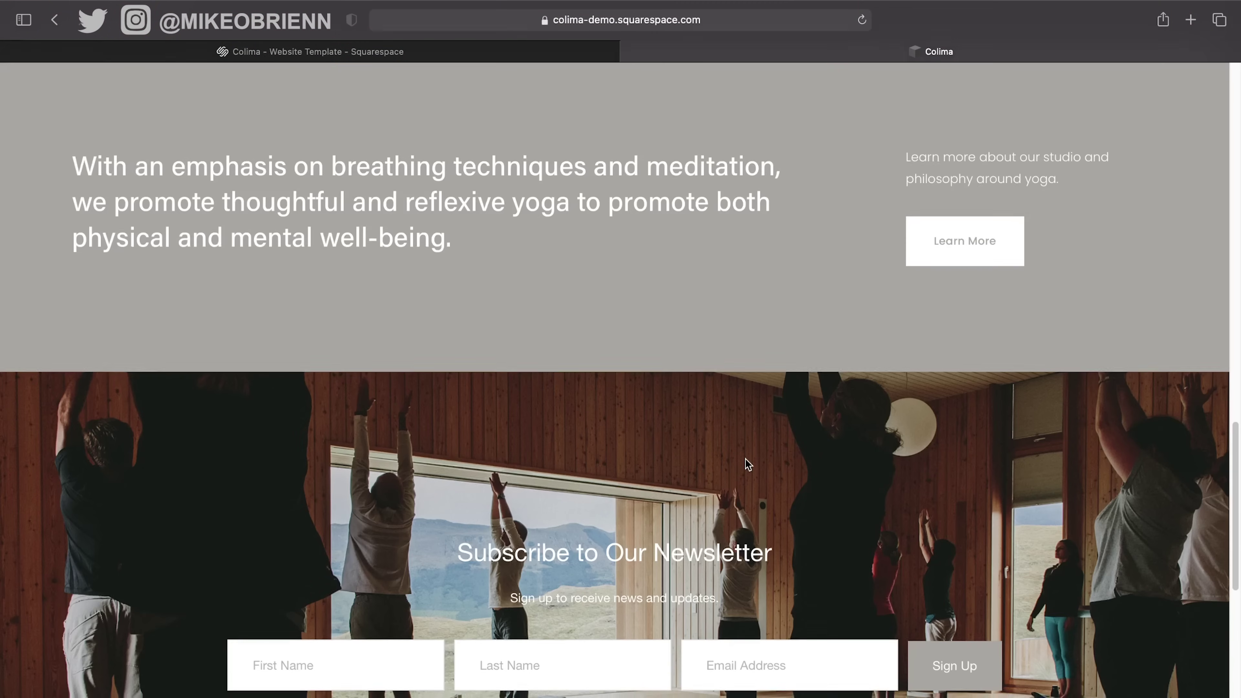
{"action": "scroll", "coordinate": [747, 464], "scroll_direction": "down", "scroll_amount": 8}
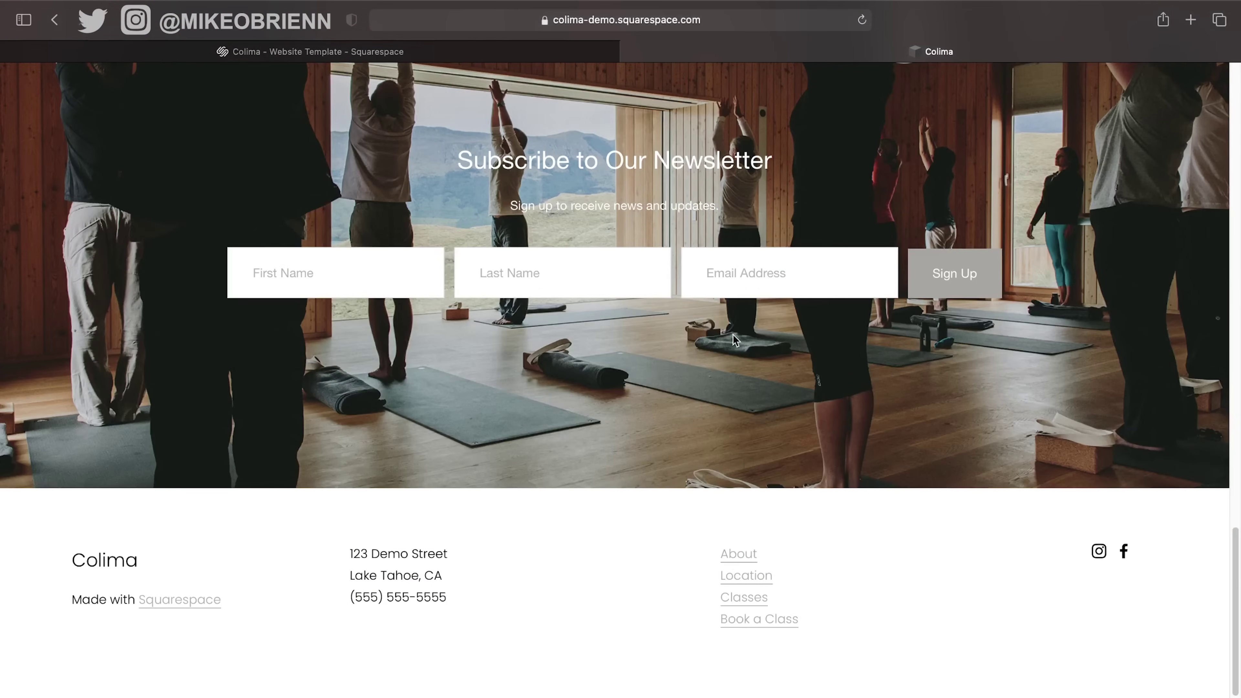
{"action": "scroll", "coordinate": [764, 388], "scroll_direction": "up", "scroll_amount": 20}
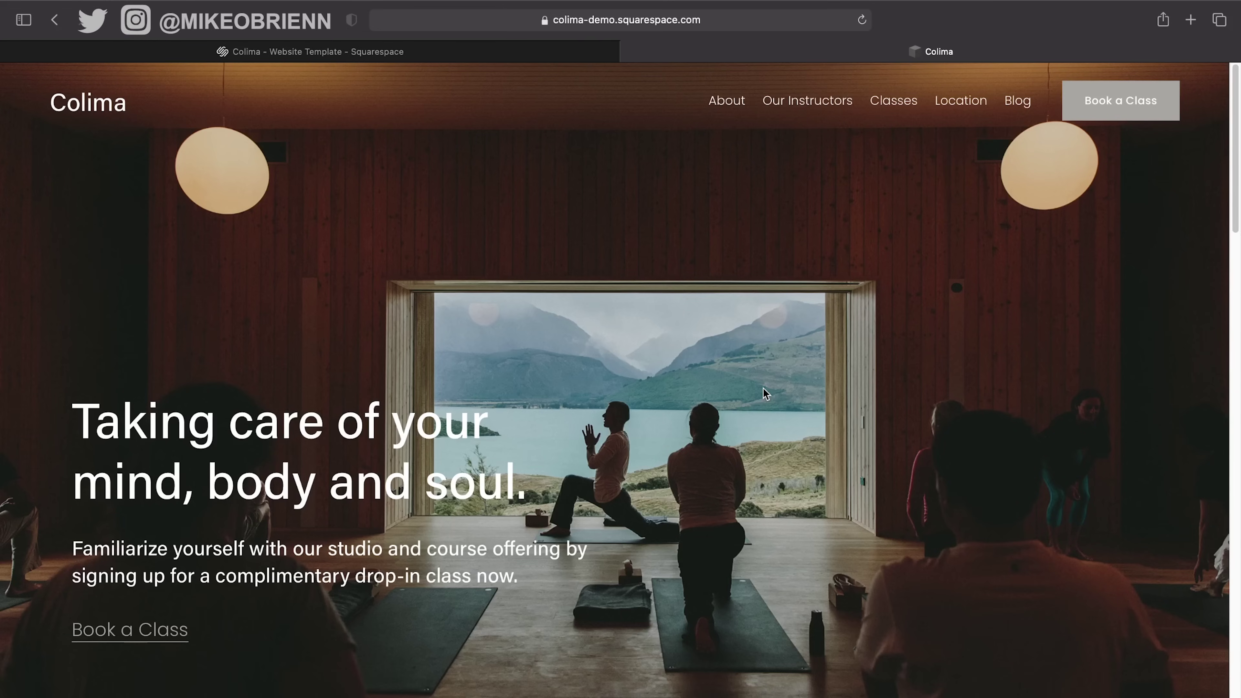
{"action": "left_click", "coordinate": [630, 52]}
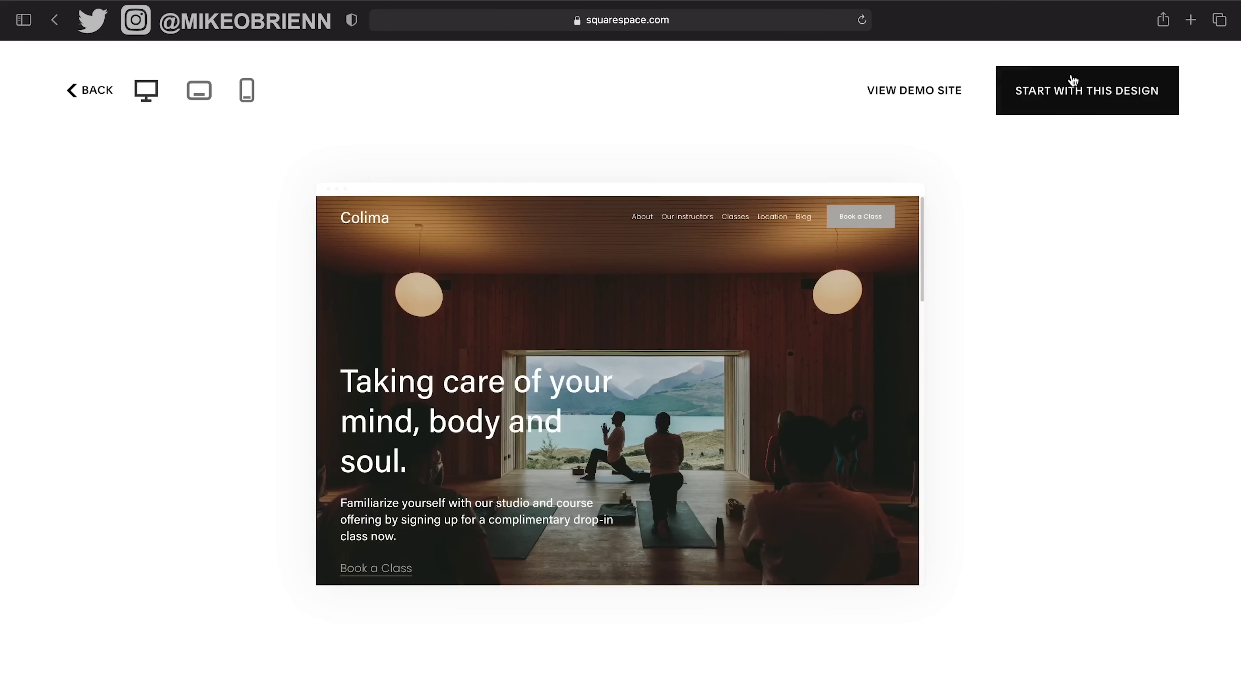
Start a new site from Colima and give it the title 'Santrel Photography'.
{"action": "left_click", "coordinate": [1080, 82]}
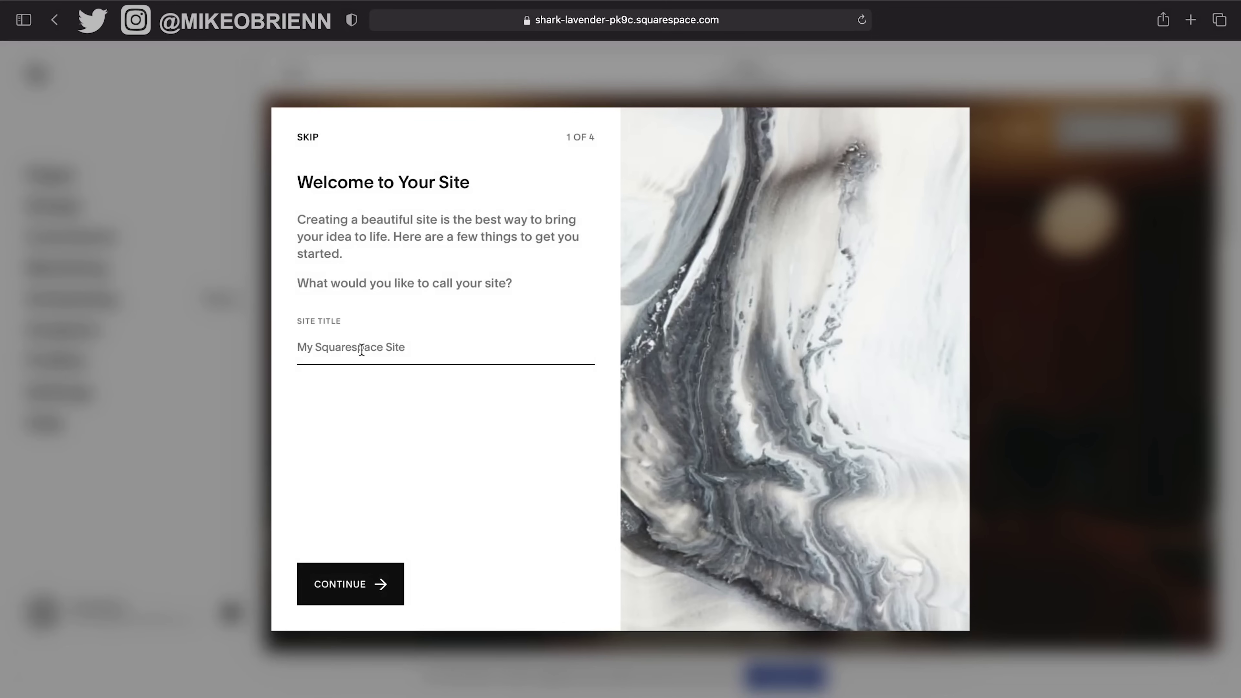
{"action": "type", "text": "Santrel Photography"}
{"action": "left_click", "coordinate": [352, 592]}
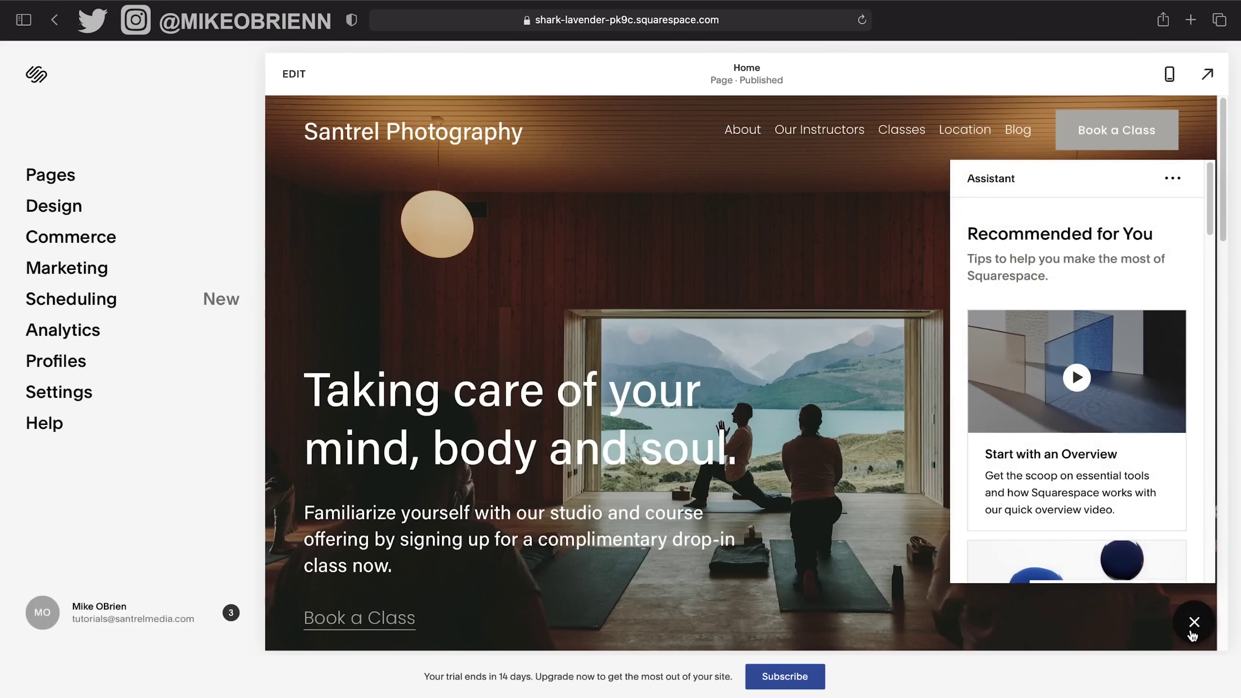
Scroll through the Assistant tips panel and close it.
{"action": "scroll", "coordinate": [1126, 432], "scroll_direction": "down", "scroll_amount": 3}
{"action": "scroll", "coordinate": [1127, 433], "scroll_direction": "down", "scroll_amount": 10}
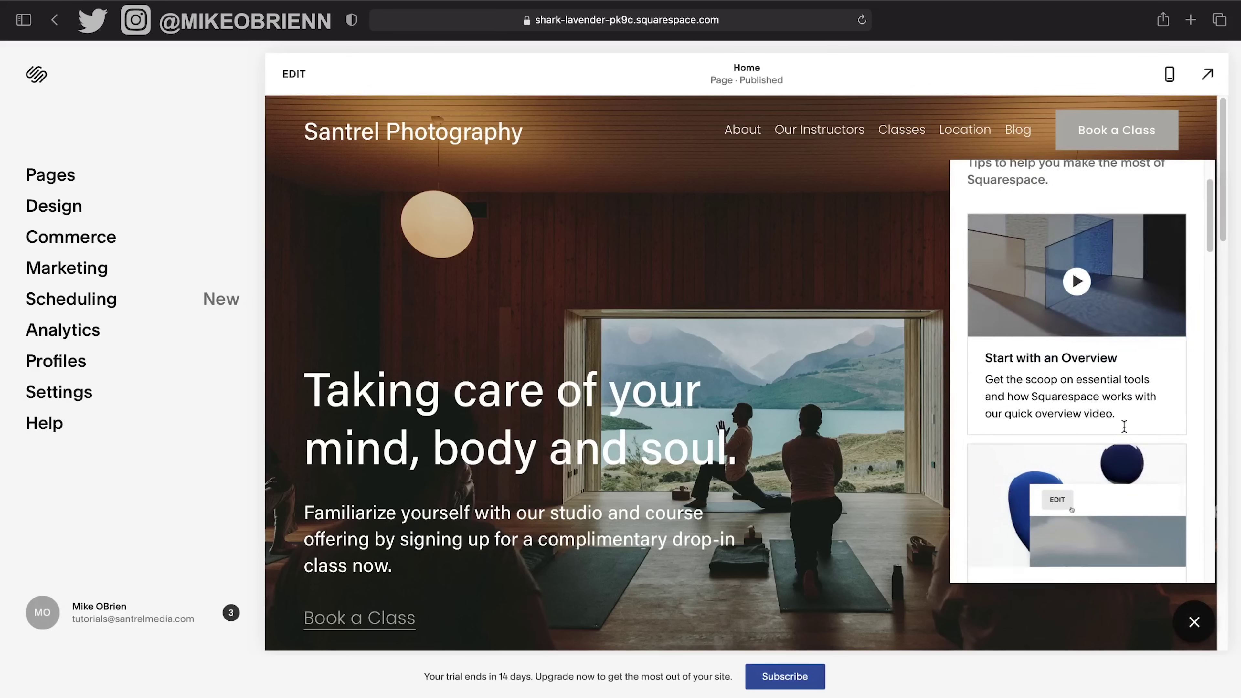
{"action": "scroll", "coordinate": [1126, 430], "scroll_direction": "down", "scroll_amount": 15}
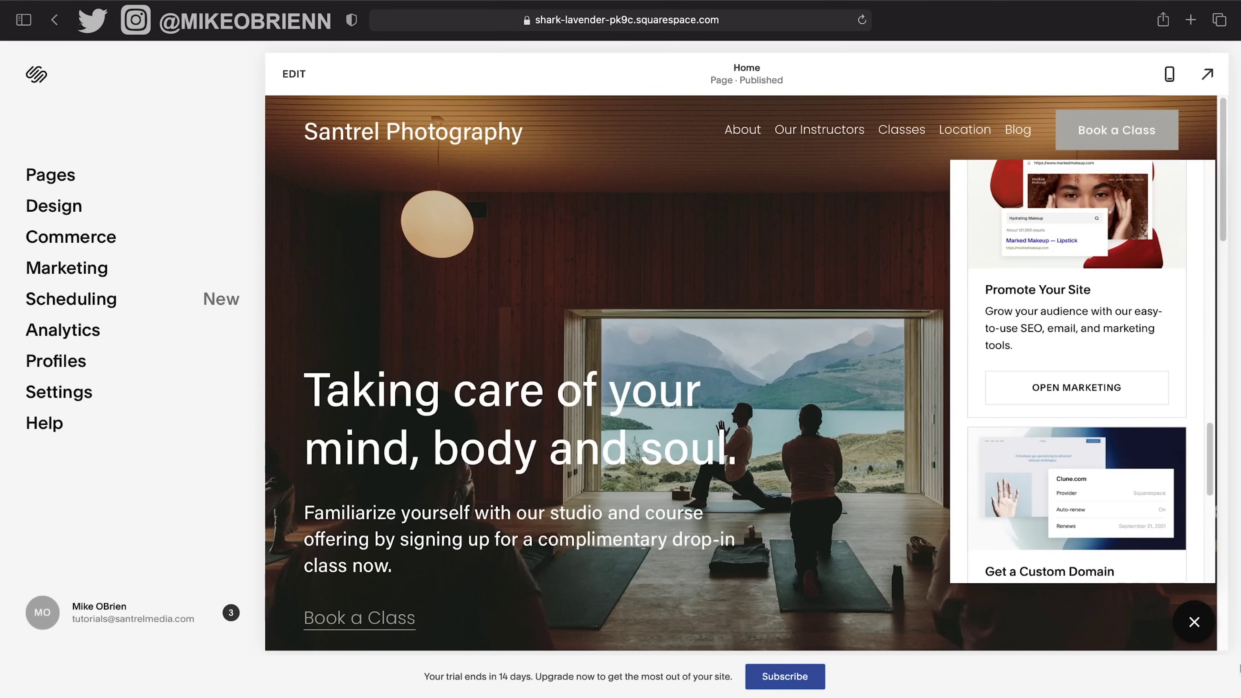
{"action": "left_click", "coordinate": [1195, 622]}
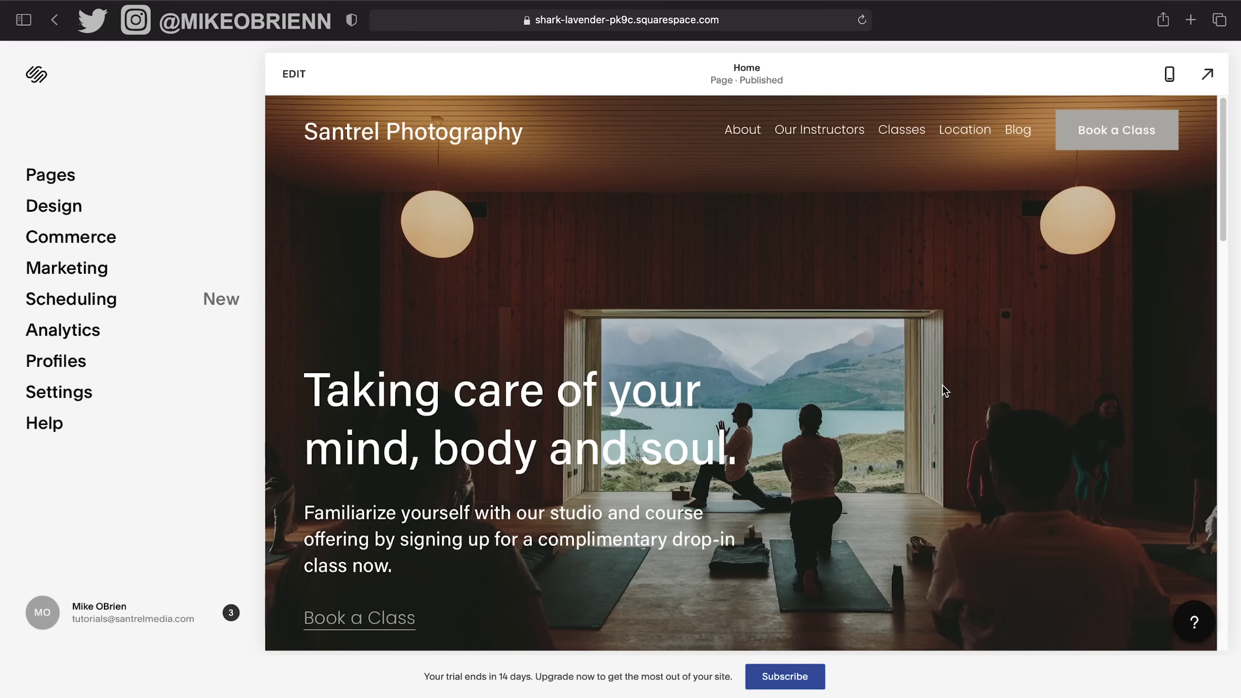
Browse the Home and Our Instructors pages, then preview Home at phone width.
{"action": "scroll", "coordinate": [942, 386], "scroll_direction": "down", "scroll_amount": 10}
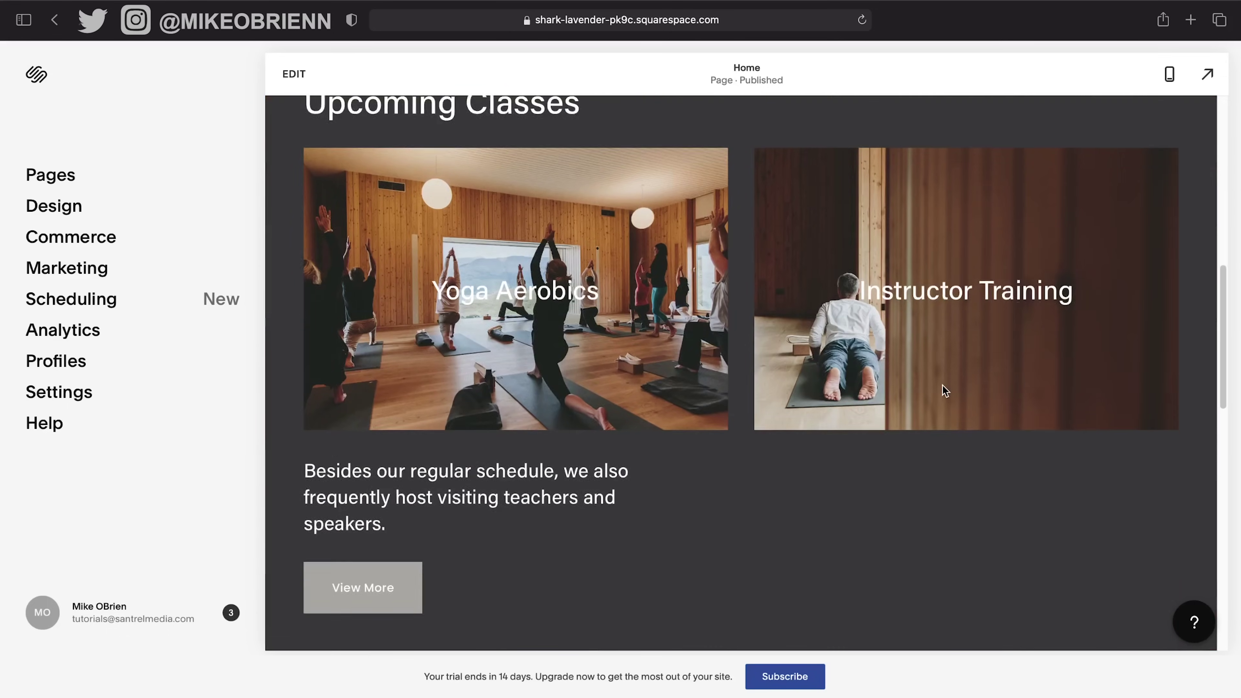
{"action": "scroll", "coordinate": [943, 386], "scroll_direction": "down", "scroll_amount": 5}
{"action": "scroll", "coordinate": [943, 385], "scroll_direction": "up", "scroll_amount": 15}
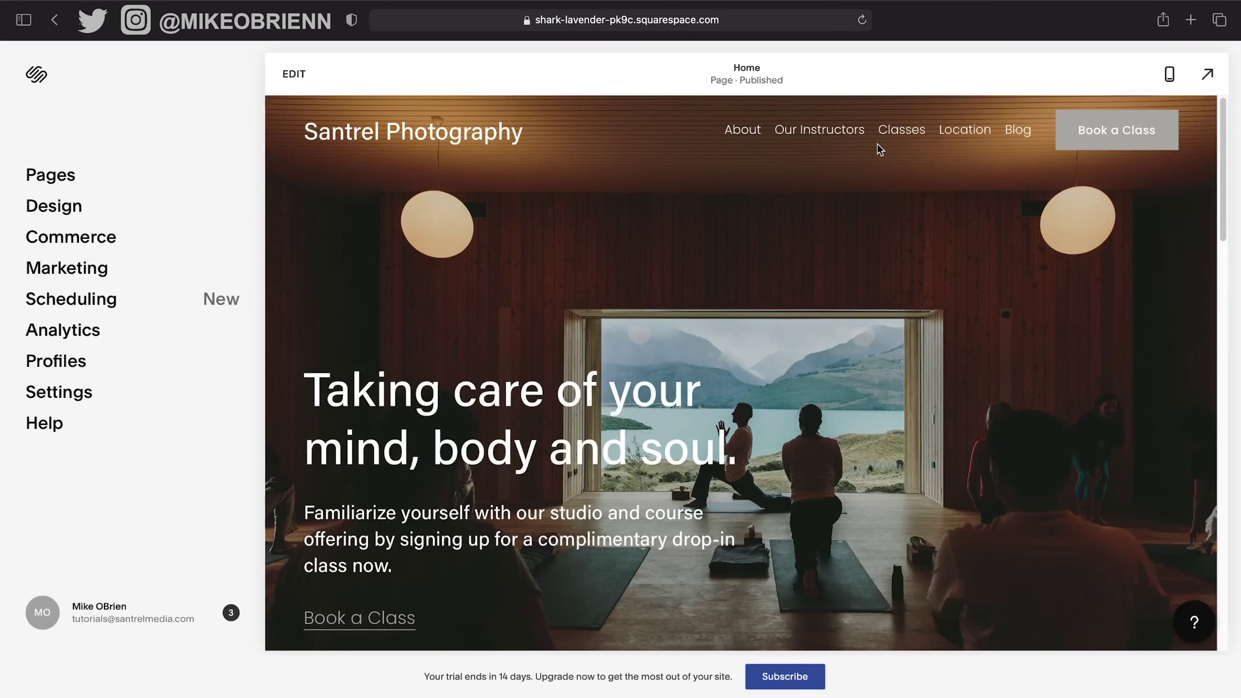
{"action": "left_click", "coordinate": [839, 129]}
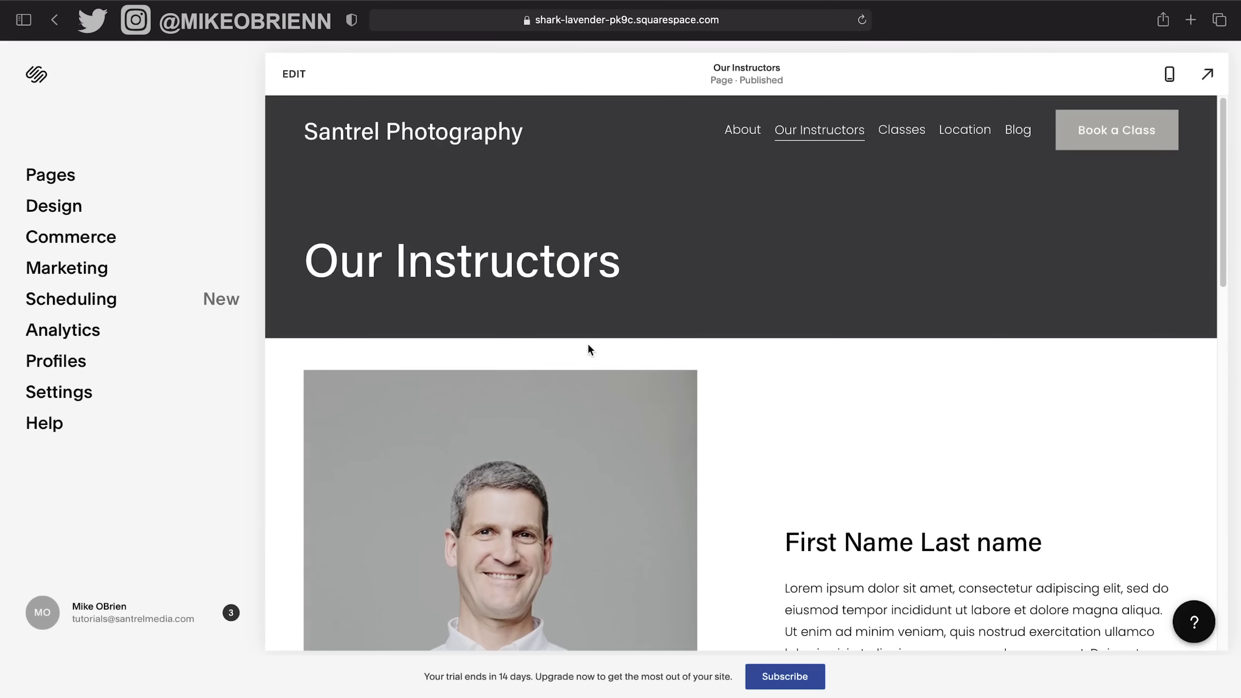
{"action": "left_click", "coordinate": [379, 142]}
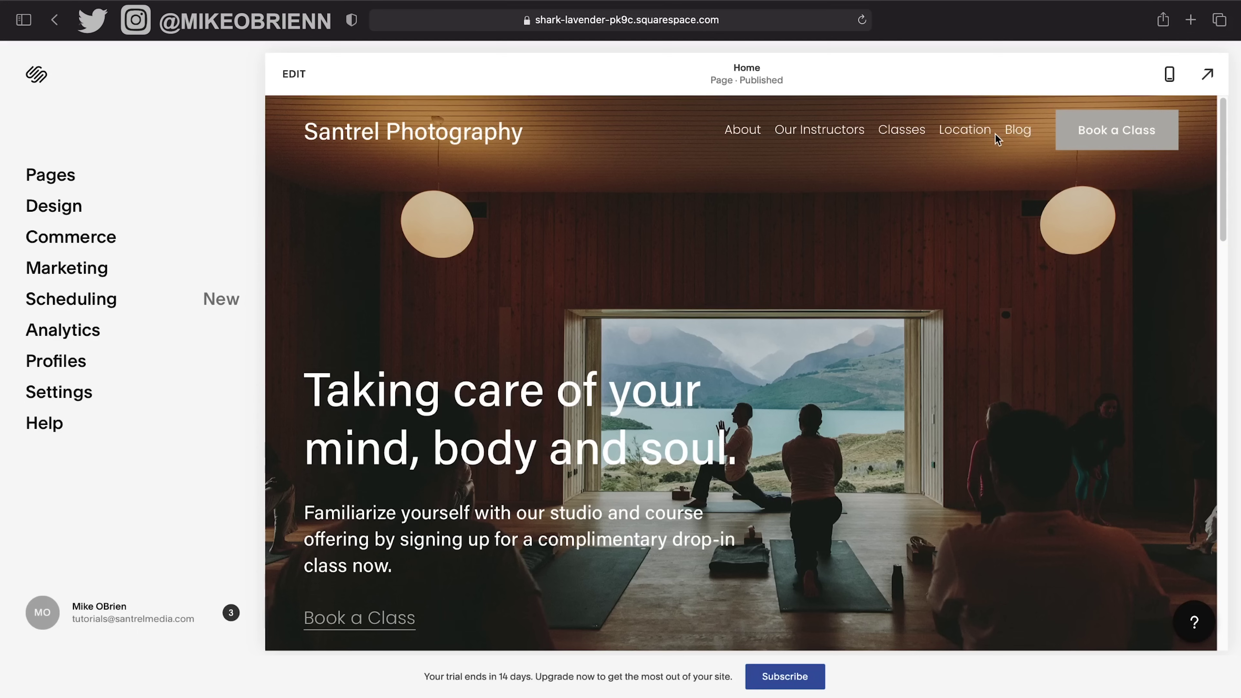
{"action": "scroll", "coordinate": [789, 299], "scroll_direction": "down", "scroll_amount": 10}
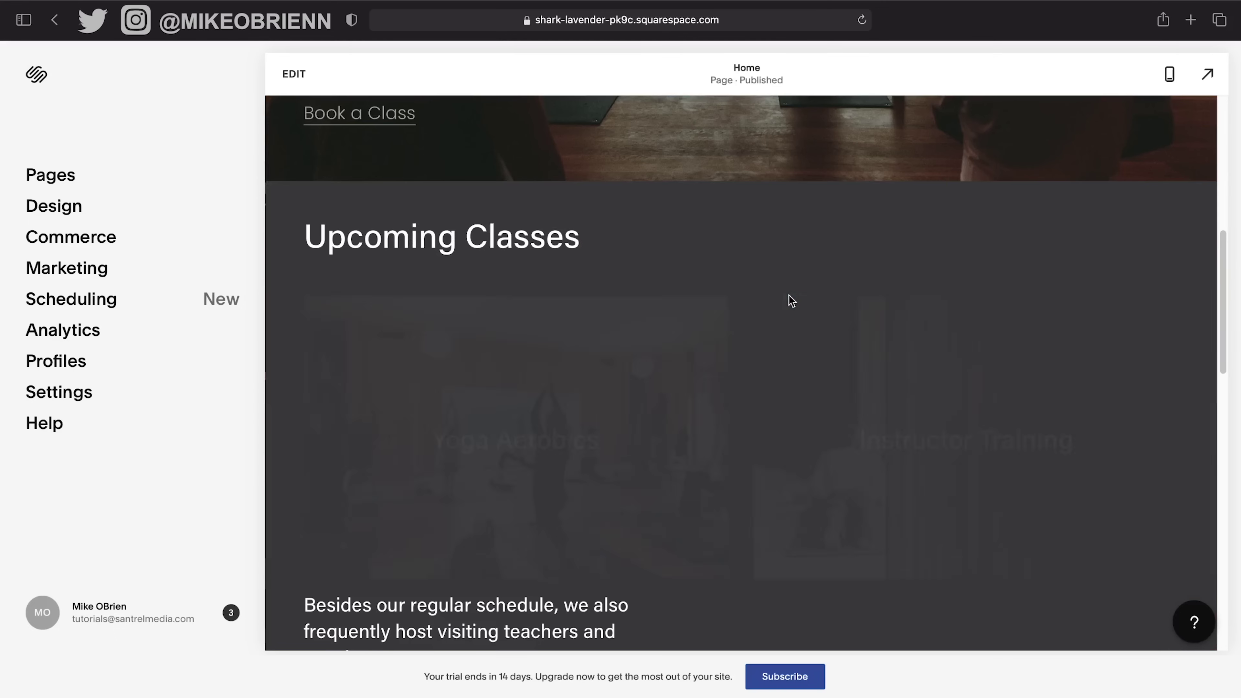
{"action": "scroll", "coordinate": [842, 343], "scroll_direction": "up", "scroll_amount": 10}
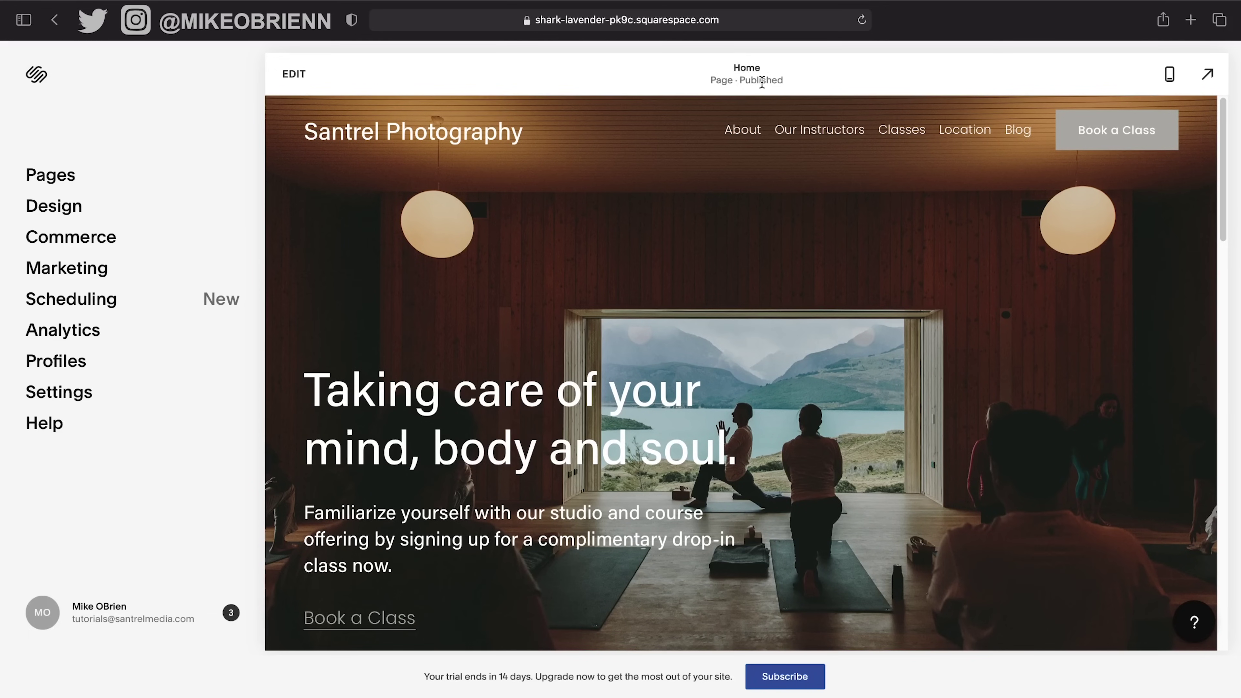
{"action": "left_click", "coordinate": [1170, 74]}
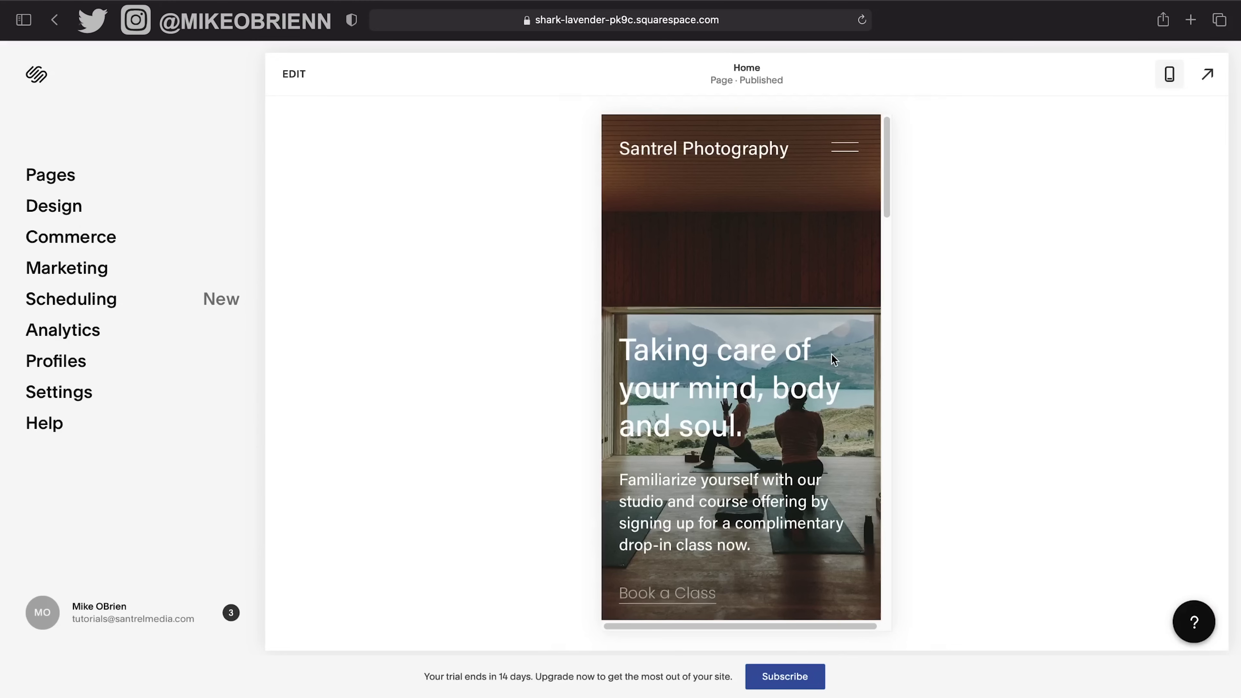
Return the preview to desktop width, try full-screen preview, and show the site's page list.
{"action": "scroll", "coordinate": [702, 318], "scroll_direction": "down", "scroll_amount": 8}
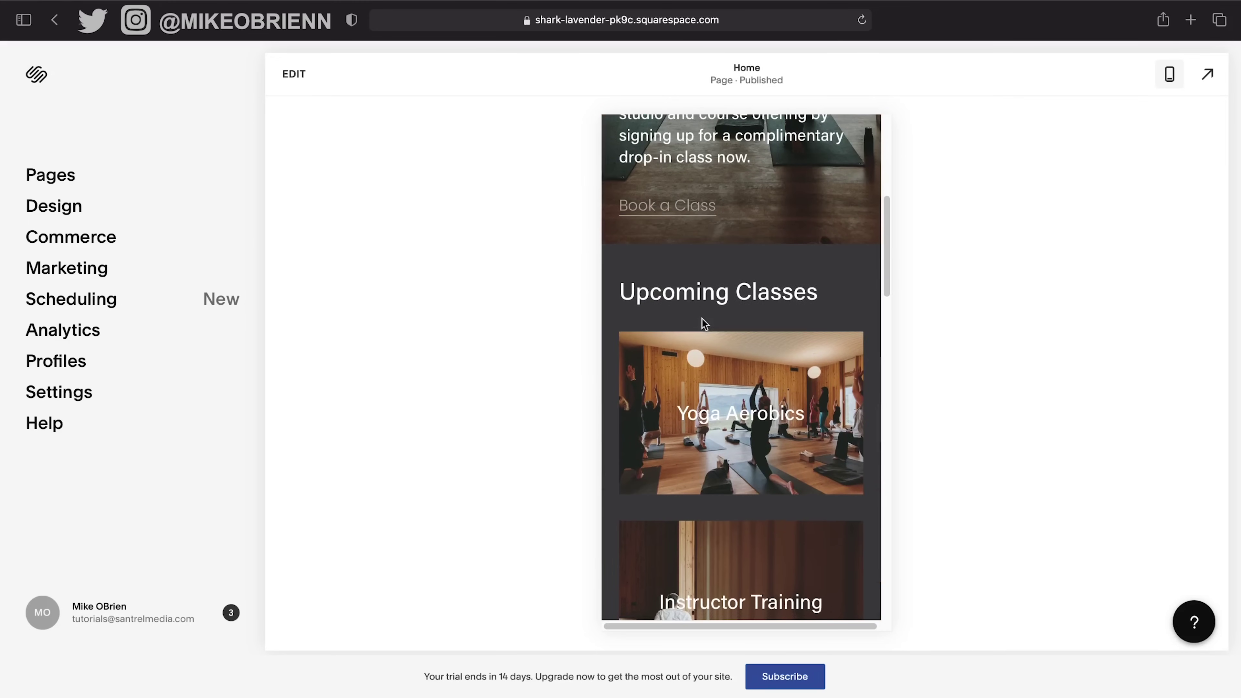
{"action": "scroll", "coordinate": [702, 317], "scroll_direction": "down", "scroll_amount": 1}
{"action": "scroll", "coordinate": [702, 318], "scroll_direction": "down", "scroll_amount": 3}
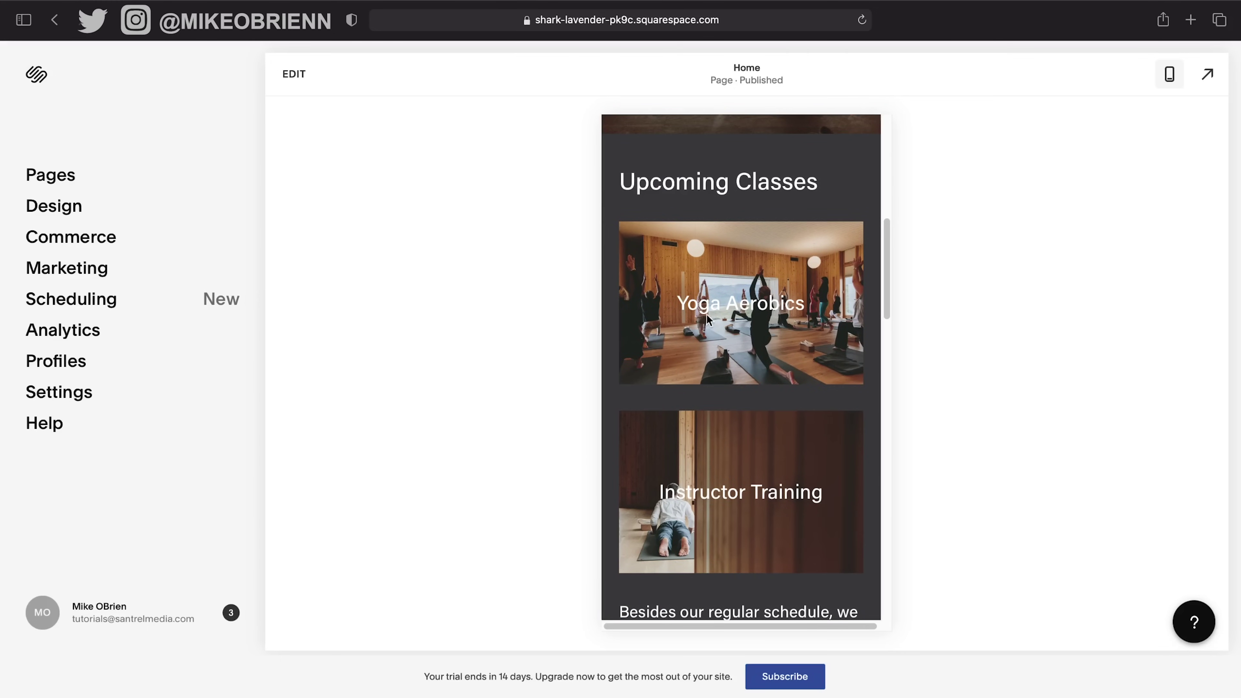
{"action": "scroll", "coordinate": [735, 313], "scroll_direction": "up", "scroll_amount": 10}
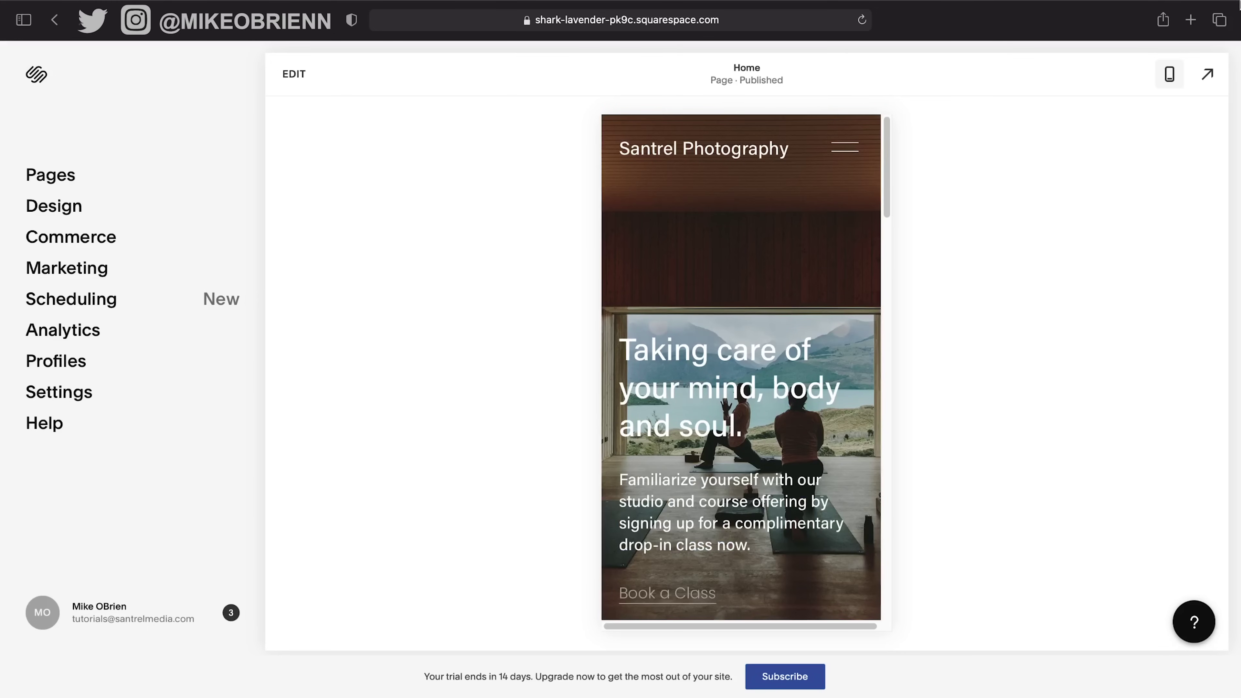
{"action": "left_click", "coordinate": [1169, 76]}
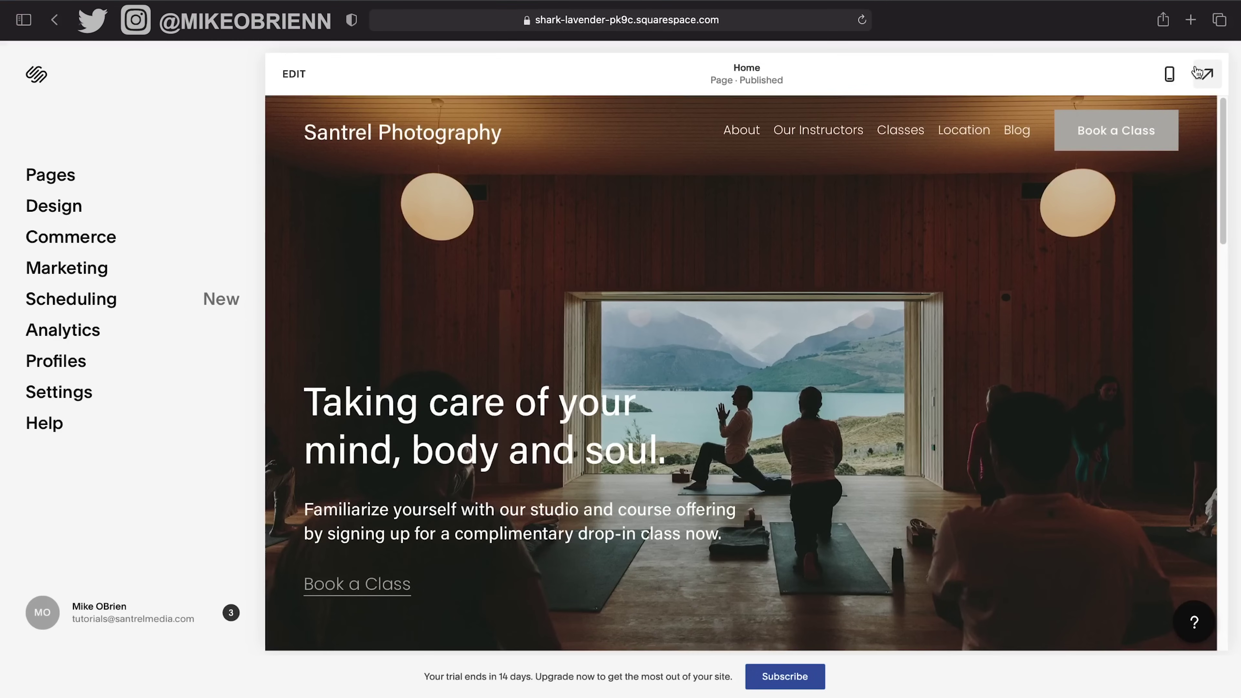
{"action": "left_click", "coordinate": [1207, 77]}
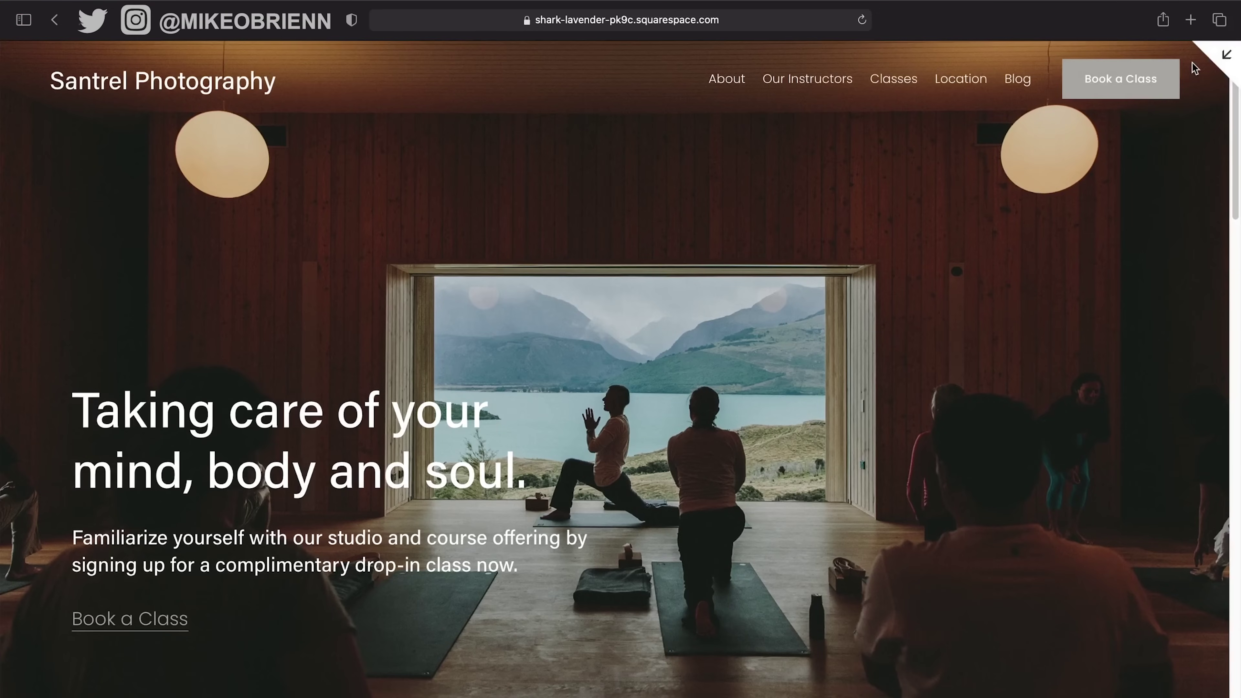
{"action": "left_click", "coordinate": [1227, 55]}
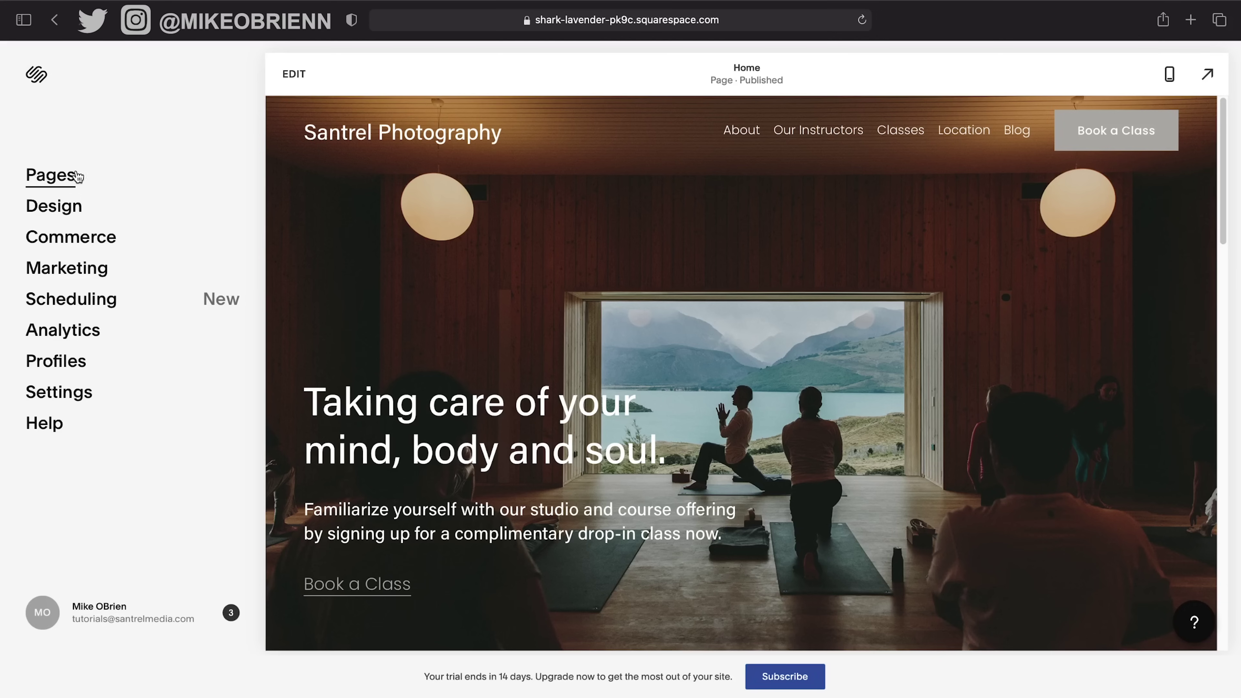
{"action": "left_click", "coordinate": [49, 184]}
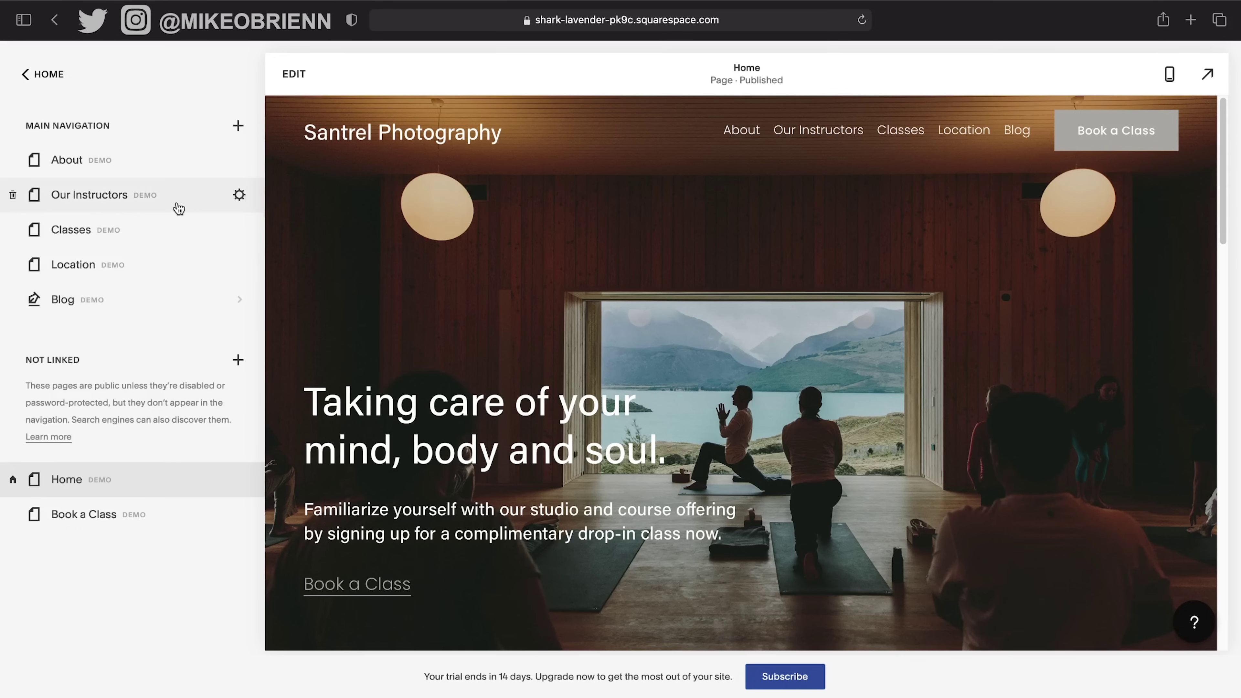
Delete the Our Instructors page from its Page Settings.
{"action": "left_click", "coordinate": [240, 198]}
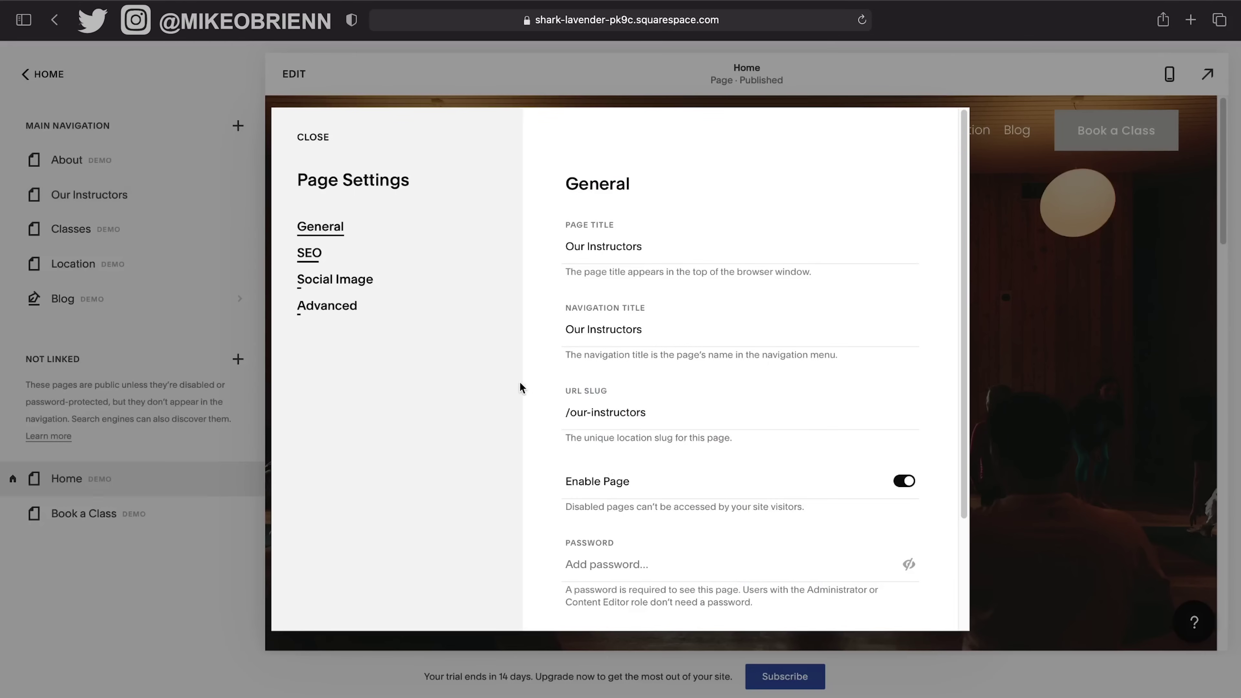
{"action": "scroll", "coordinate": [676, 397], "scroll_direction": "down", "scroll_amount": 5}
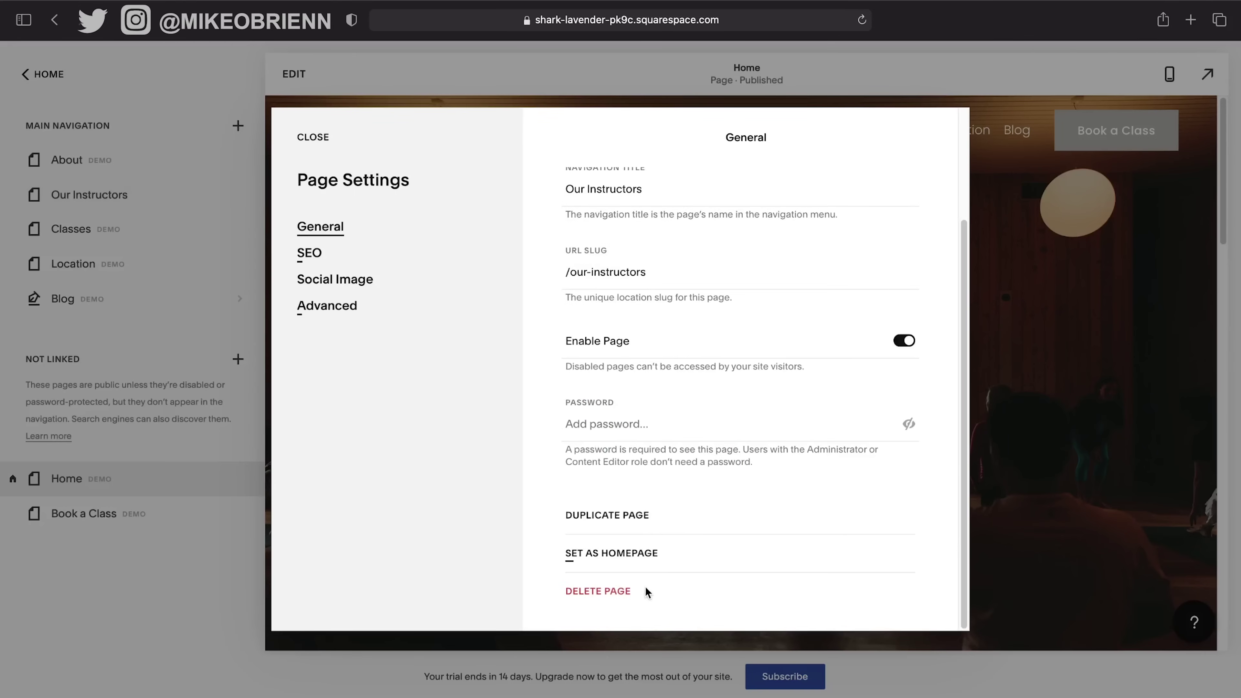
{"action": "left_click", "coordinate": [622, 600]}
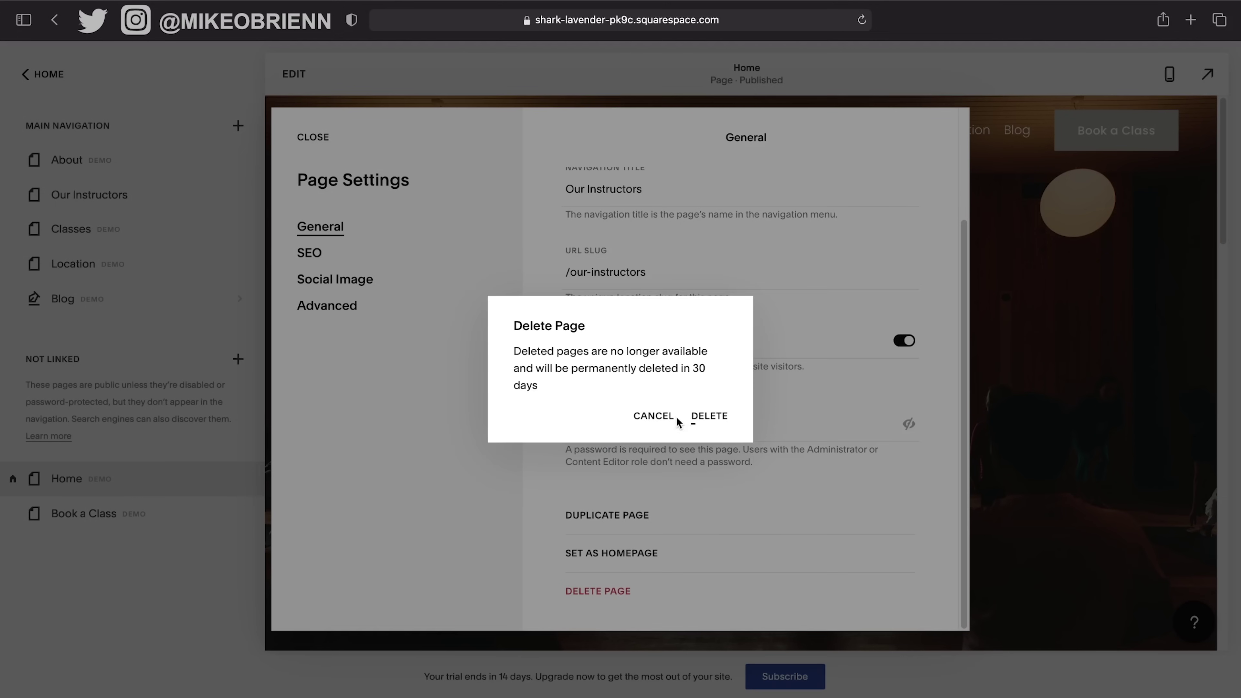
{"action": "left_click", "coordinate": [708, 419]}
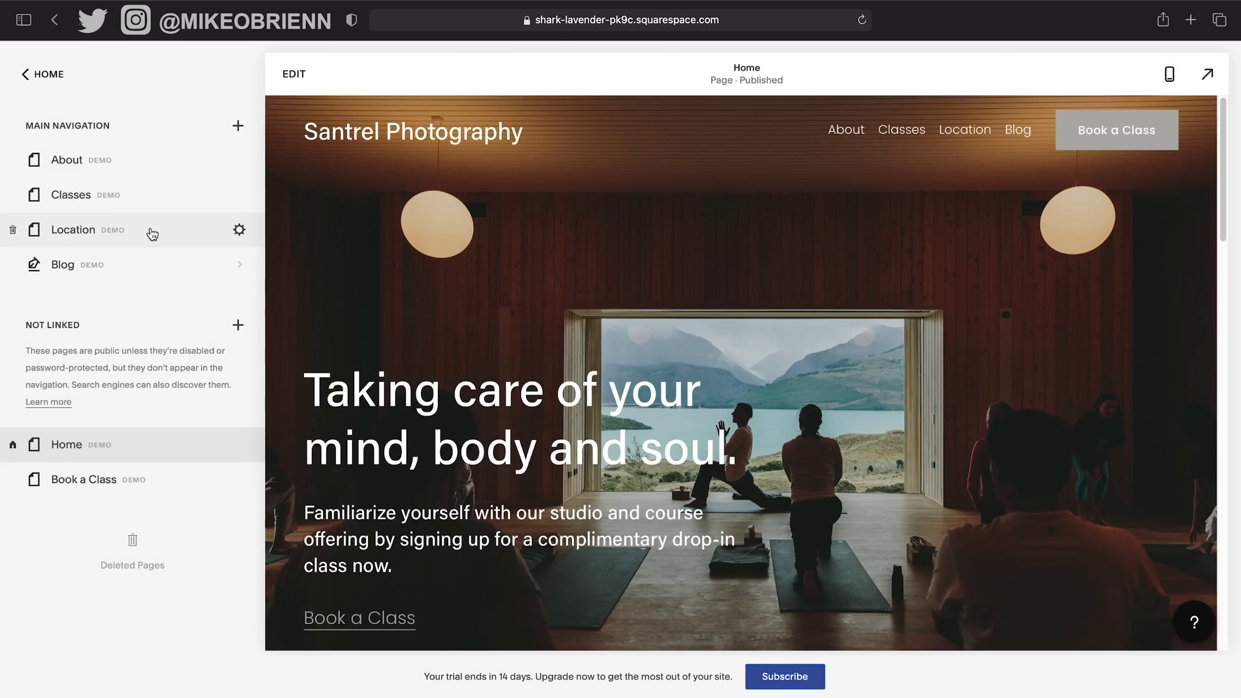
Delete the Location page too, leaving About, Classes and Blog in navigation.
{"action": "left_click", "coordinate": [152, 234]}
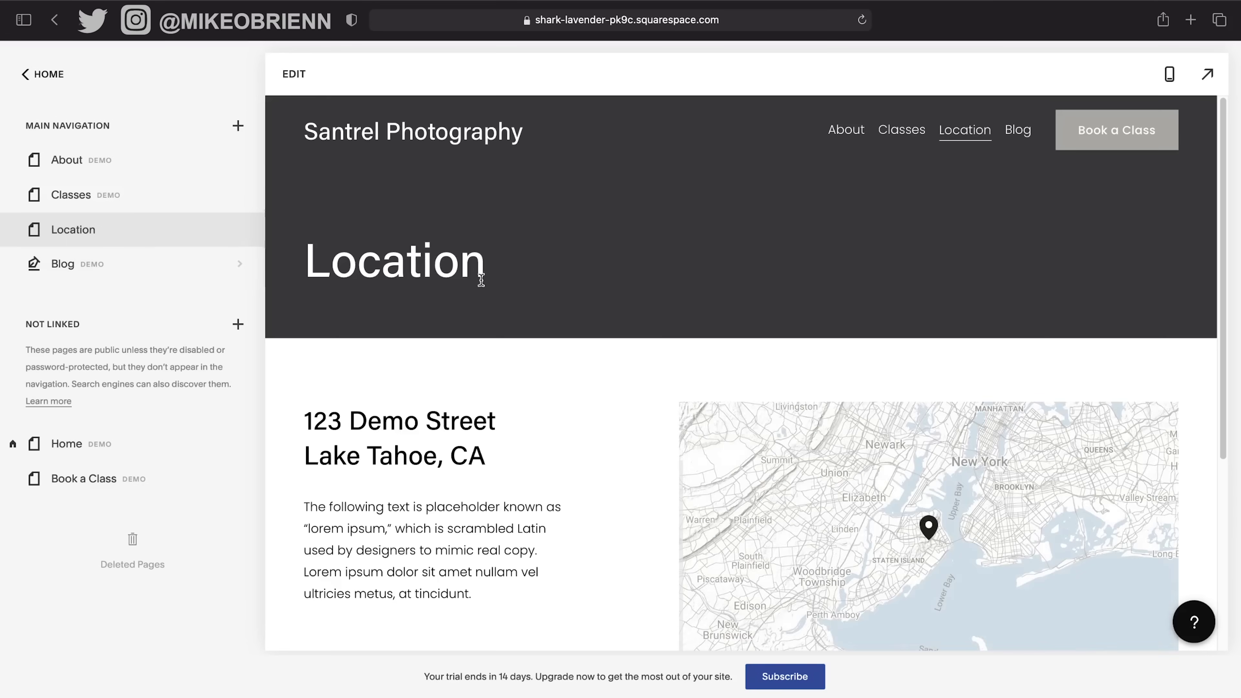
{"action": "scroll", "coordinate": [667, 405], "scroll_direction": "down", "scroll_amount": 6}
{"action": "scroll", "coordinate": [617, 448], "scroll_direction": "up", "scroll_amount": 6}
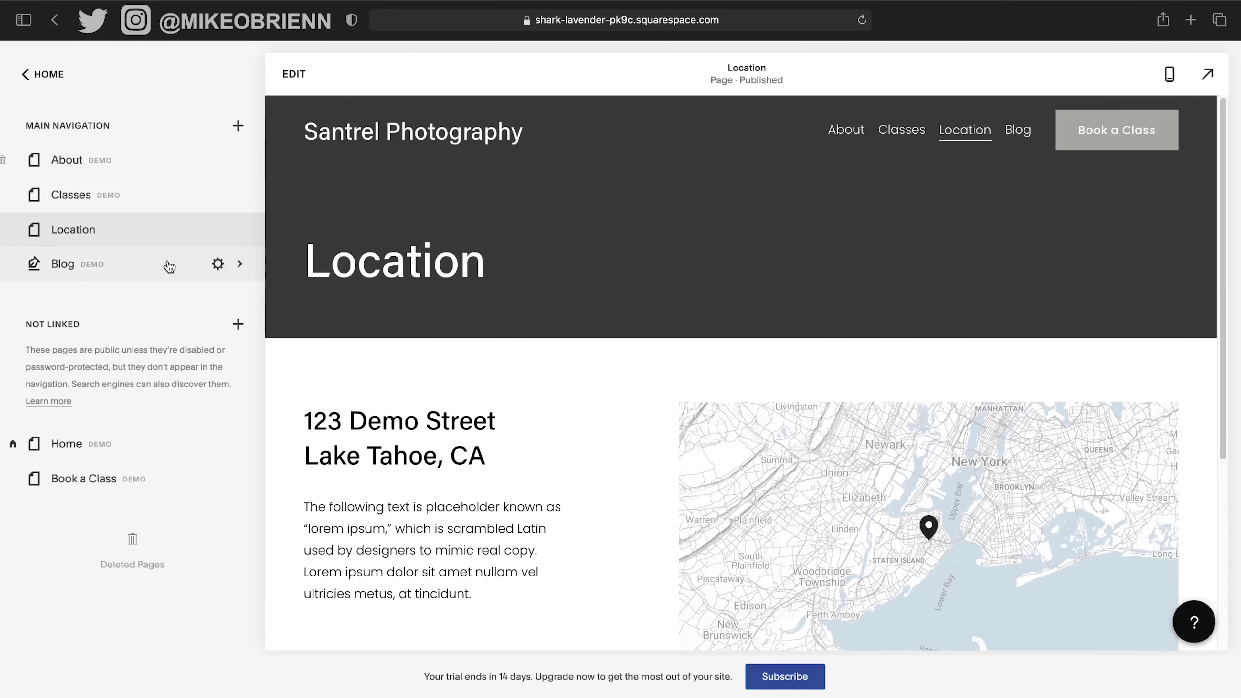
{"action": "left_click", "coordinate": [239, 229]}
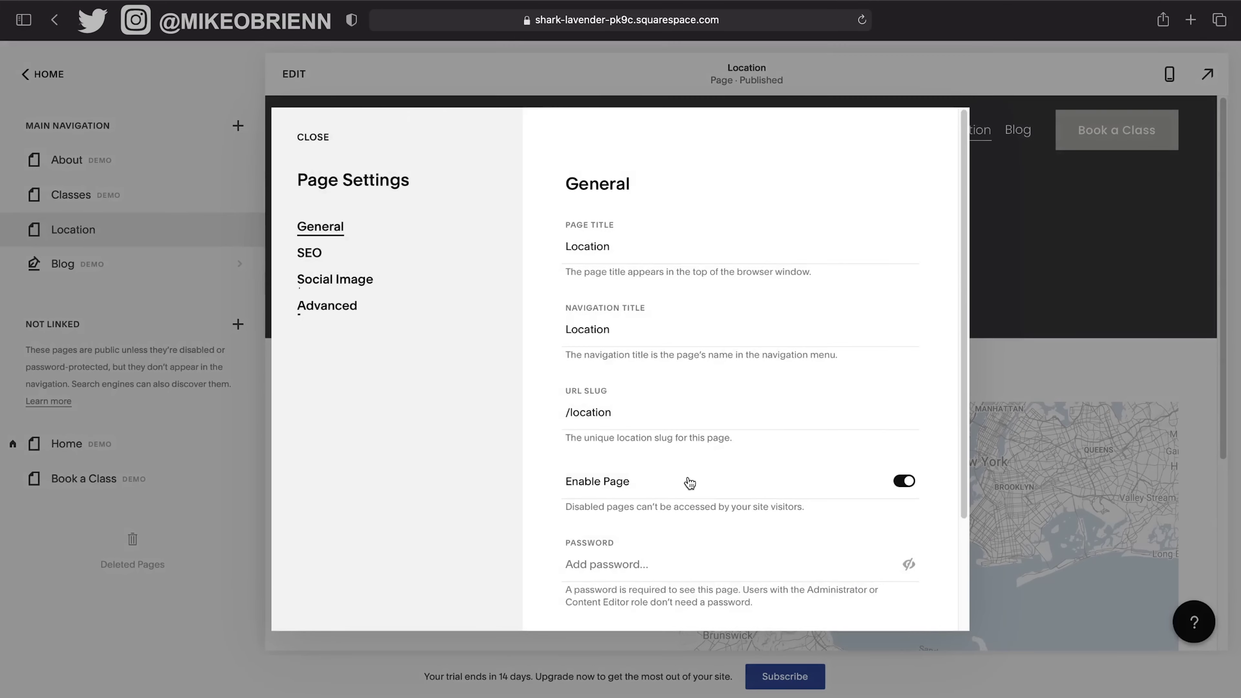
{"action": "scroll", "coordinate": [806, 502], "scroll_direction": "down", "scroll_amount": 3}
{"action": "left_click", "coordinate": [627, 600]}
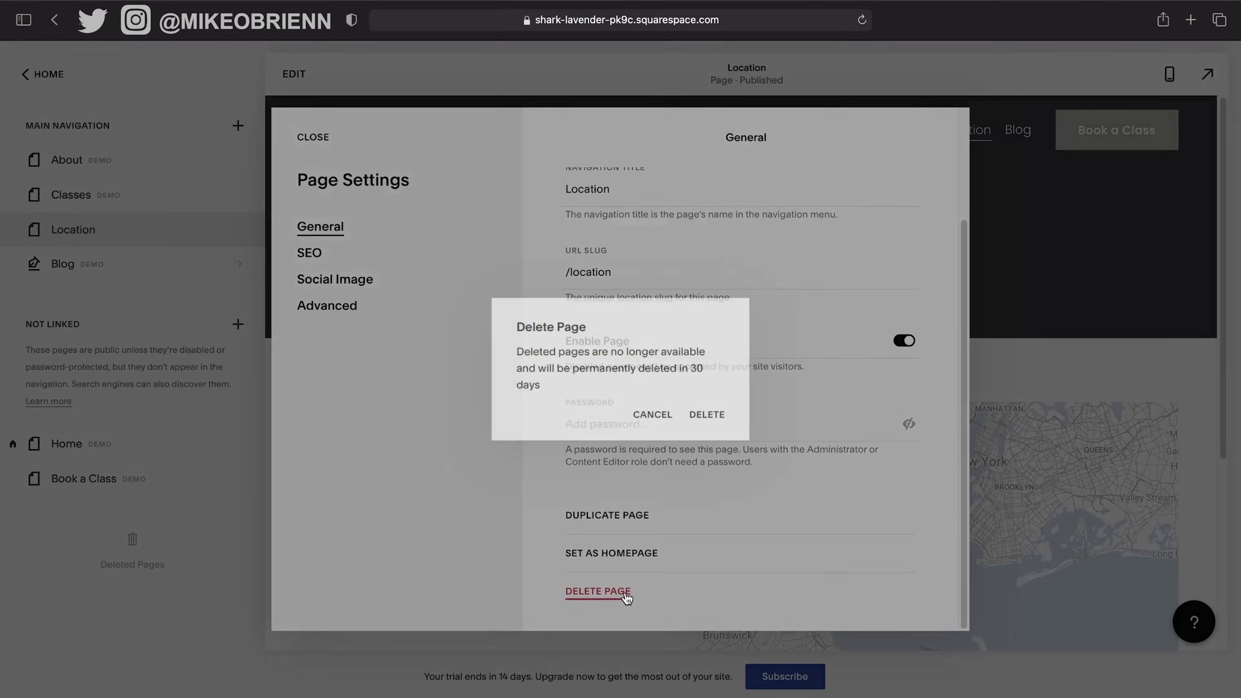
{"action": "left_click", "coordinate": [719, 419]}
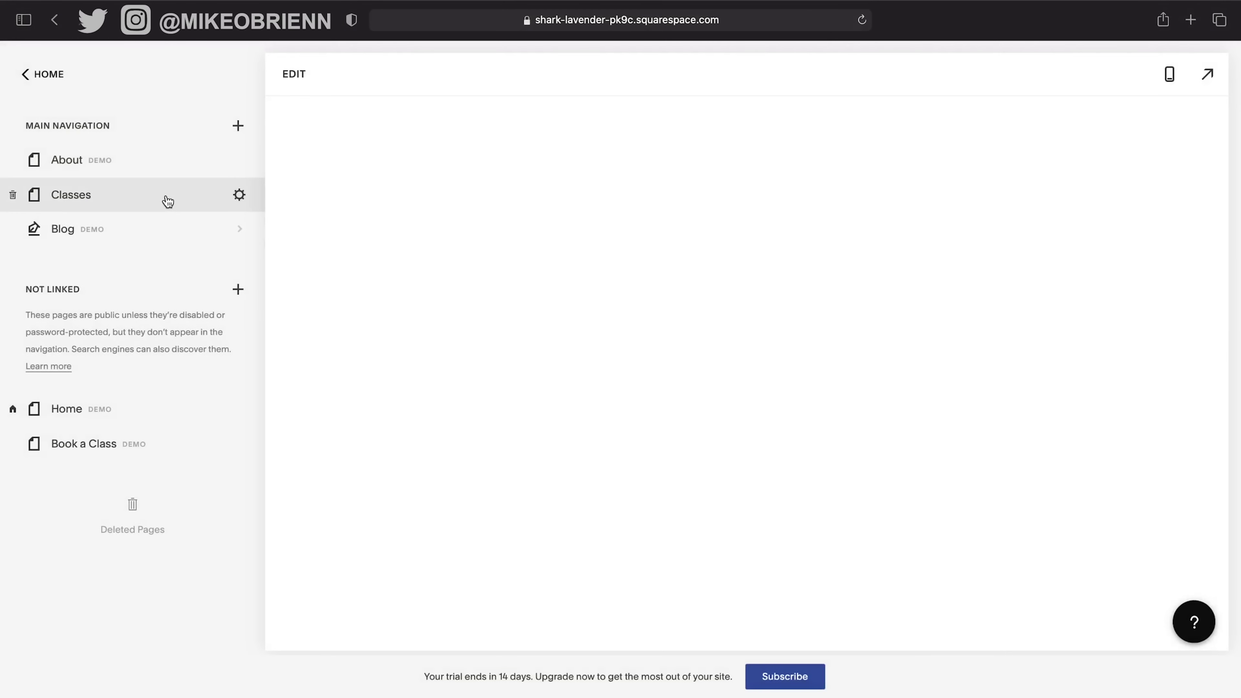
{"action": "left_click", "coordinate": [147, 203]}
Rename the Classes page's title to 'Testimonials' and save.
{"action": "scroll", "coordinate": [706, 375], "scroll_direction": "down", "scroll_amount": 7}
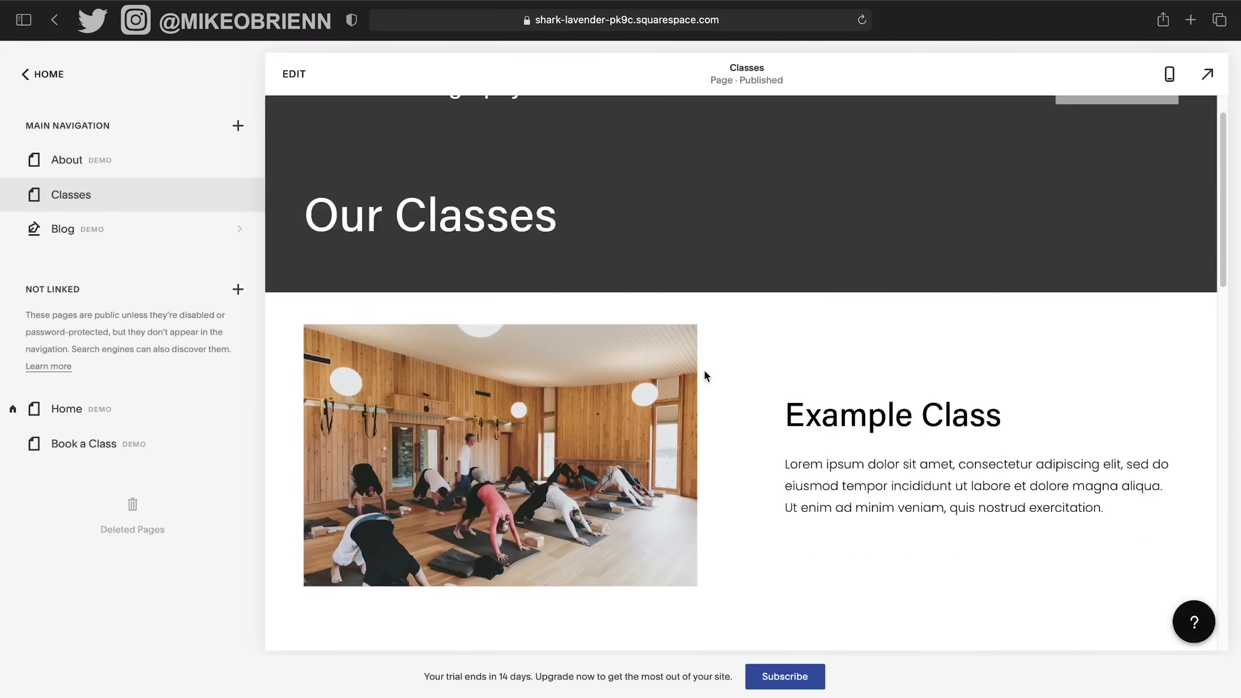
{"action": "scroll", "coordinate": [706, 374], "scroll_direction": "up", "scroll_amount": 7}
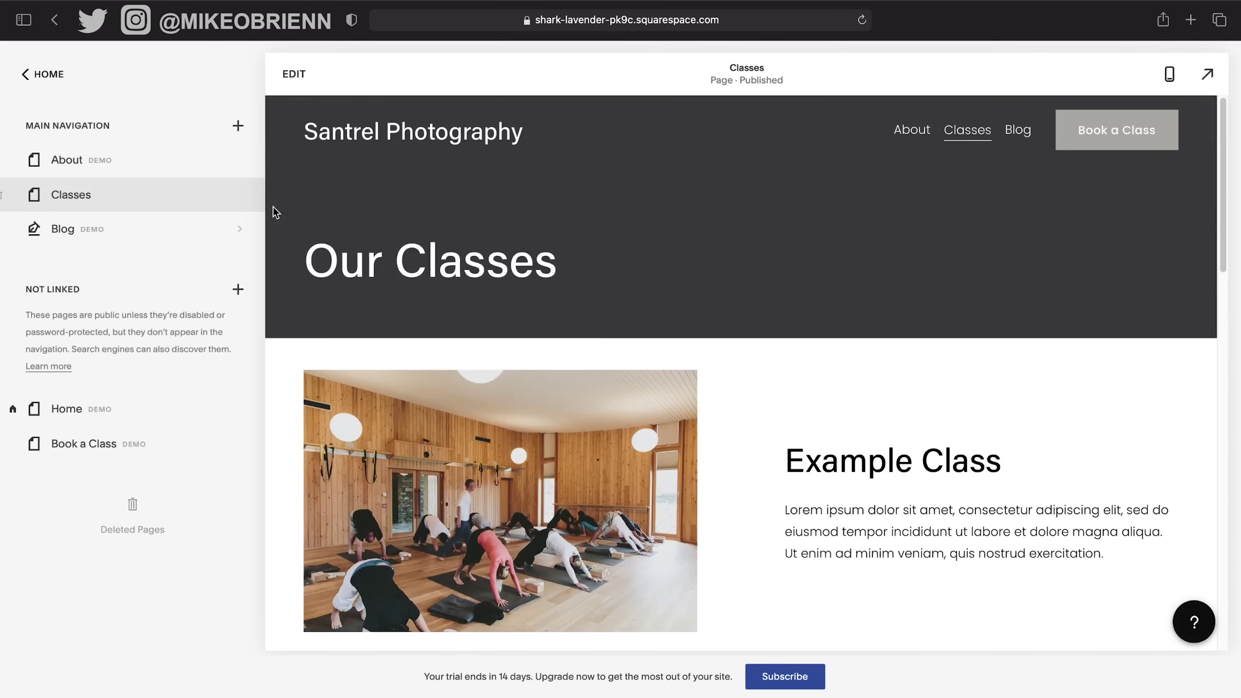
{"action": "left_click", "coordinate": [242, 195]}
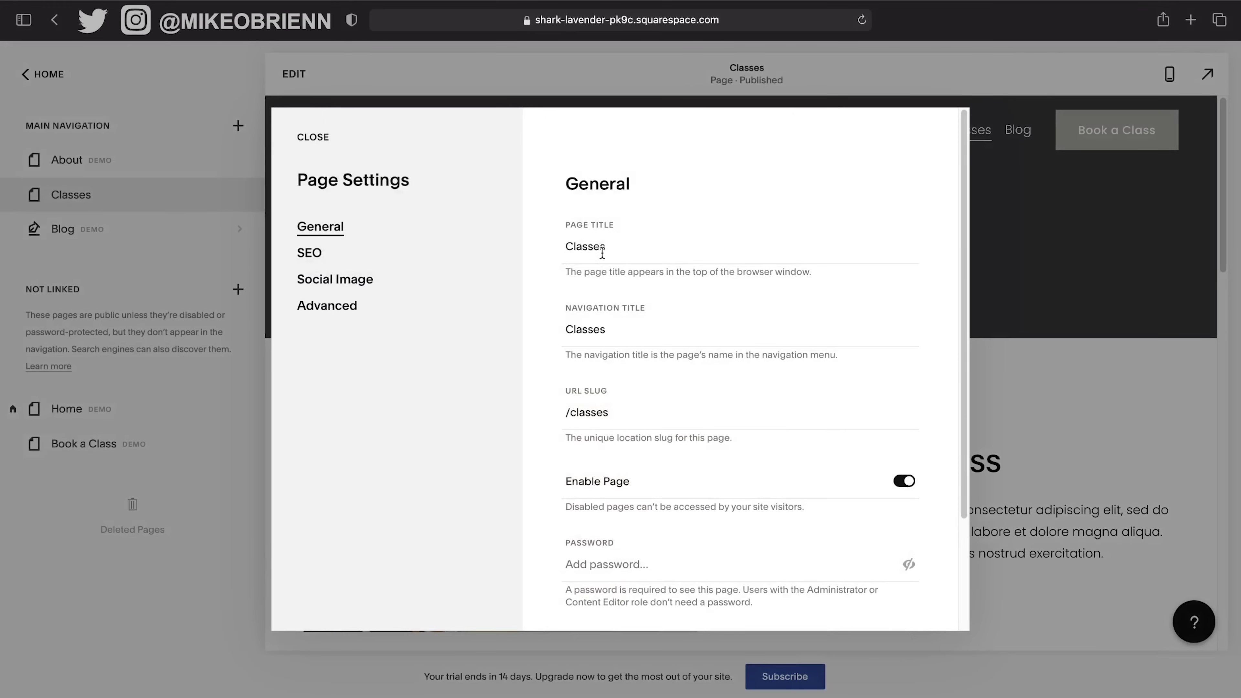
{"action": "left_click", "coordinate": [602, 252]}
{"action": "key", "text": "super+a"}
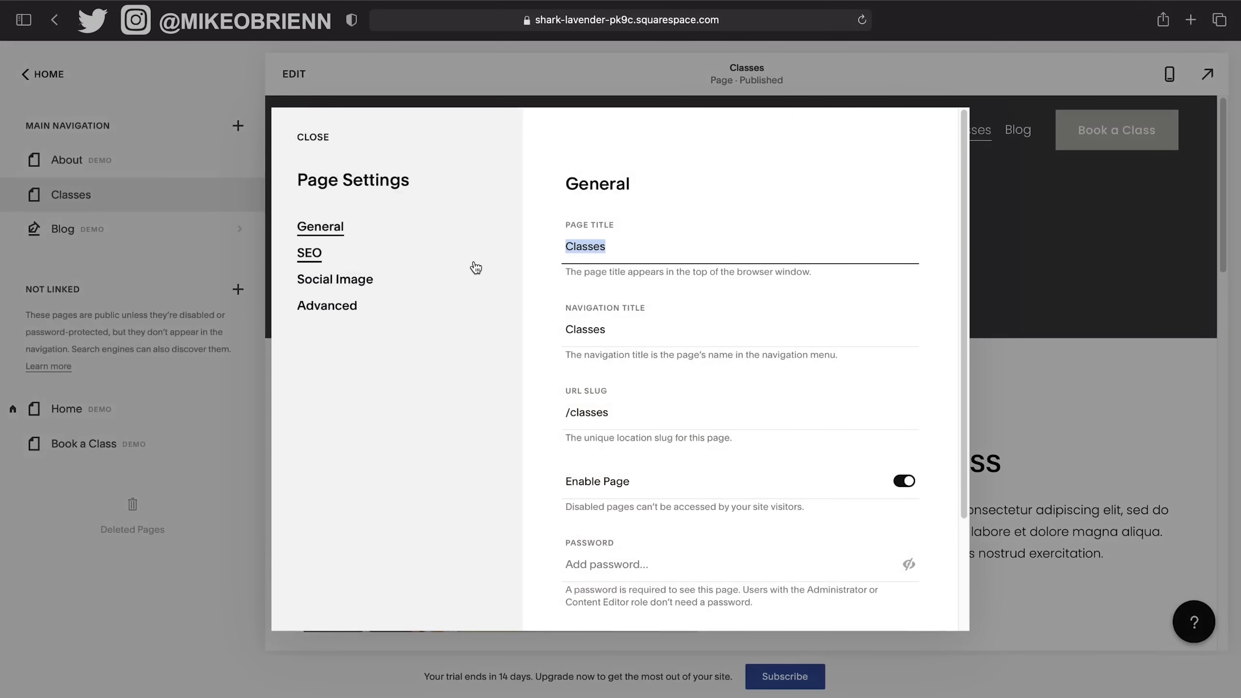
{"action": "type", "text": "Te"}
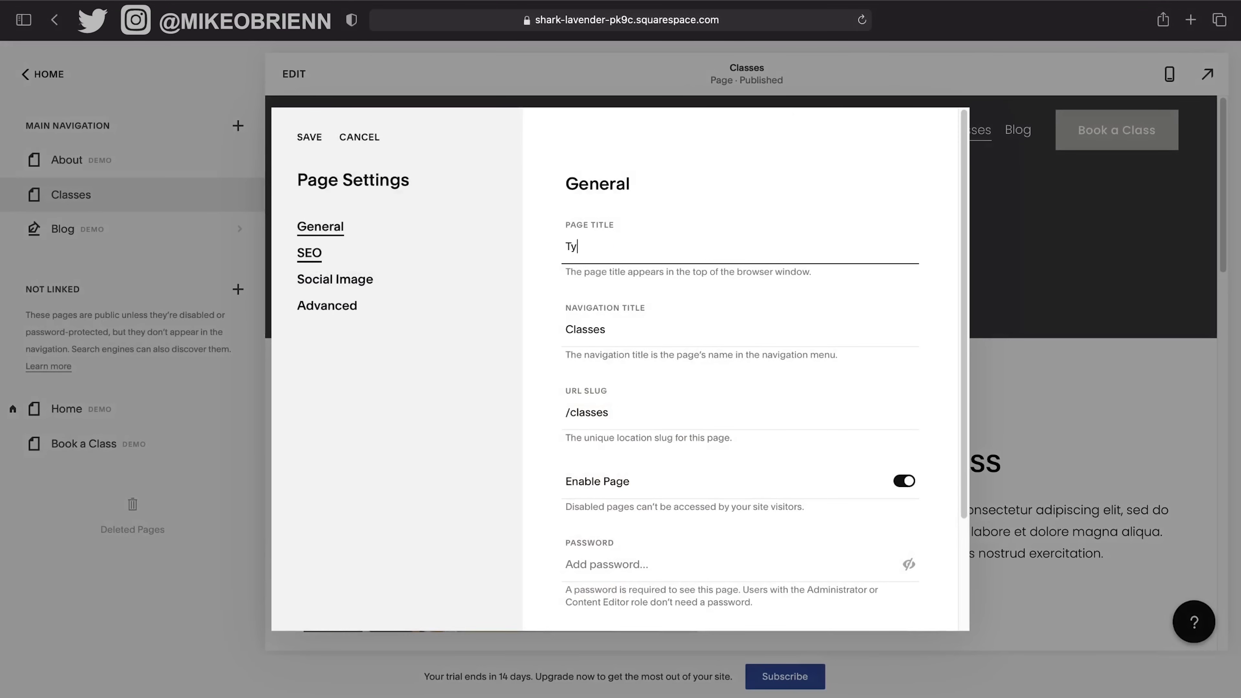
{"action": "key", "text": "BackSpace"}
{"action": "key", "text": "BackSpace"}
{"action": "type", "text": "Te"}
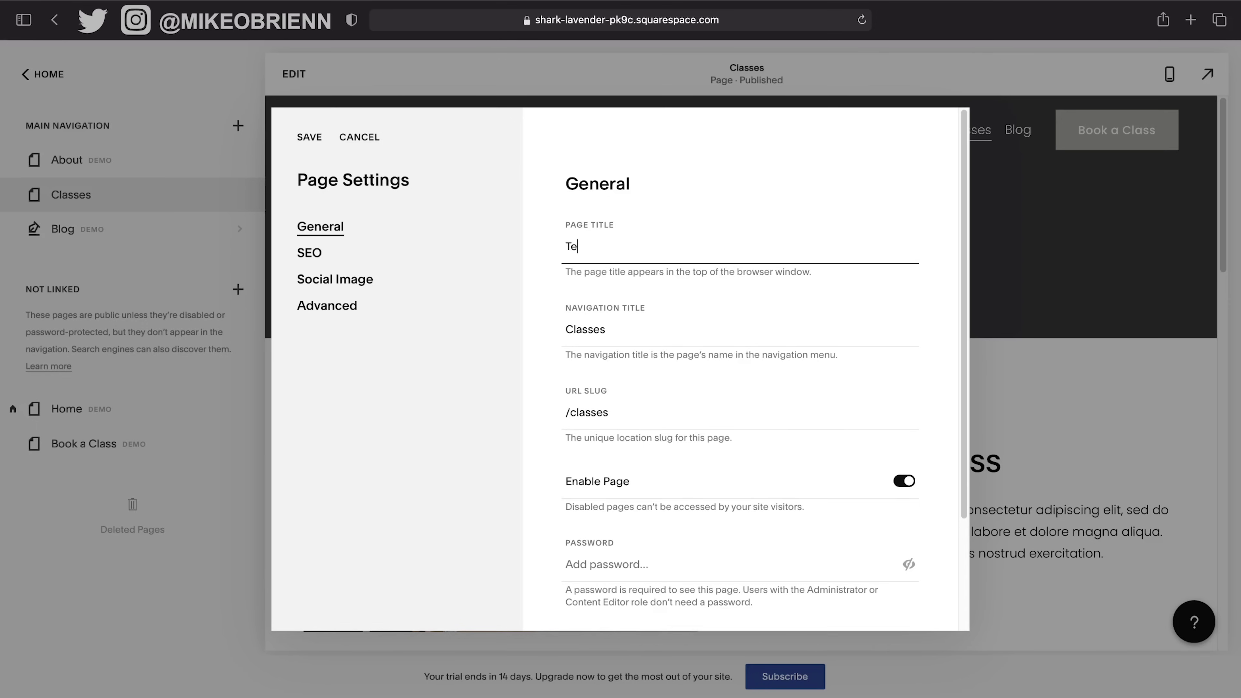
{"action": "type", "text": "stimonials"}
{"action": "left_click", "coordinate": [309, 137]}
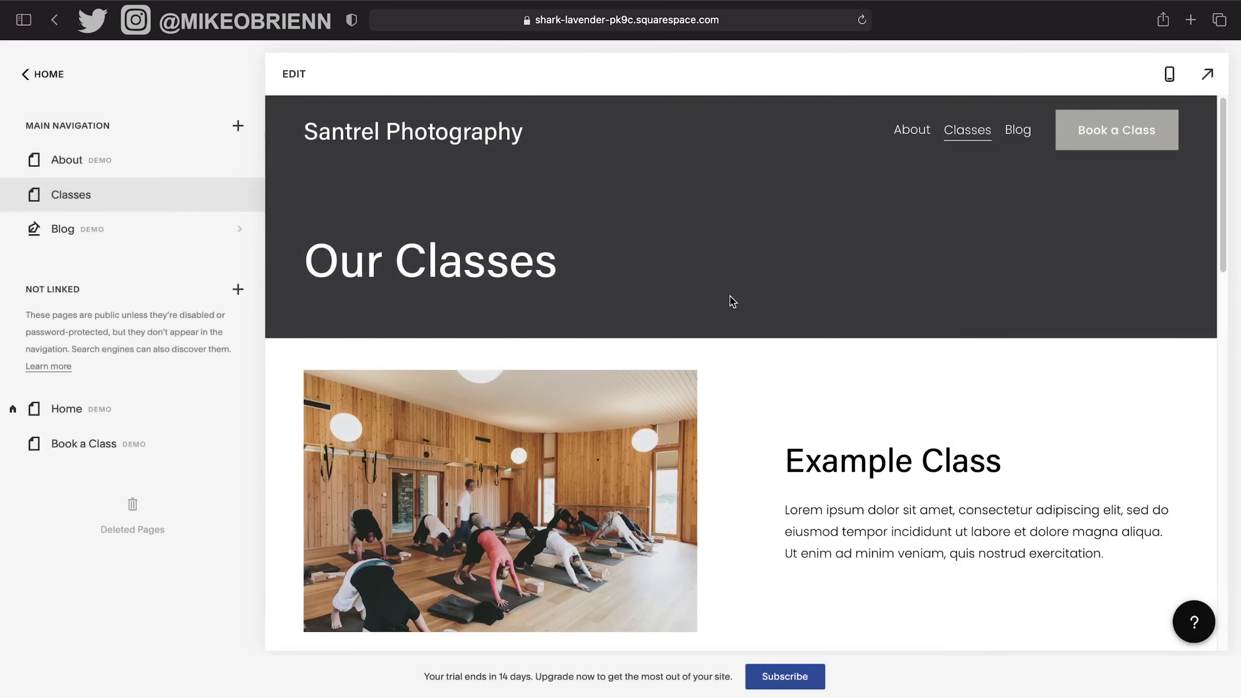
Scroll the Classes page, try its Book a Class link, and reopen its settings.
{"action": "scroll", "coordinate": [755, 364], "scroll_direction": "down", "scroll_amount": 1}
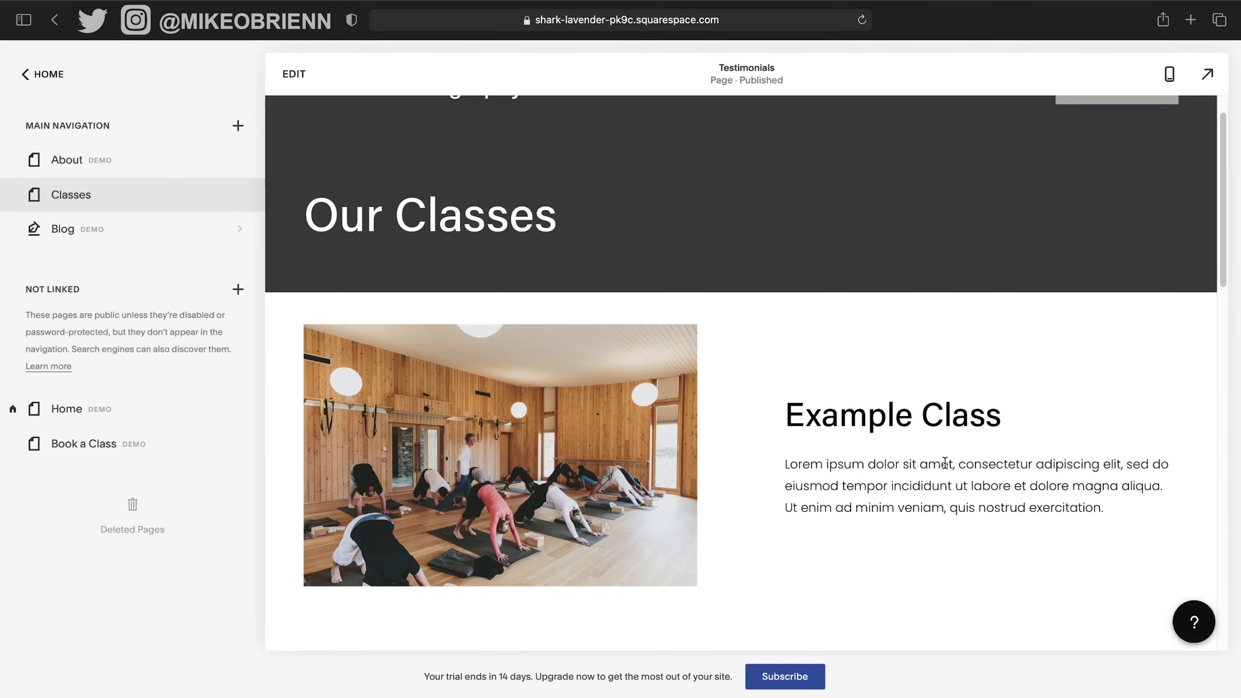
{"action": "scroll", "coordinate": [959, 423], "scroll_direction": "down", "scroll_amount": 10}
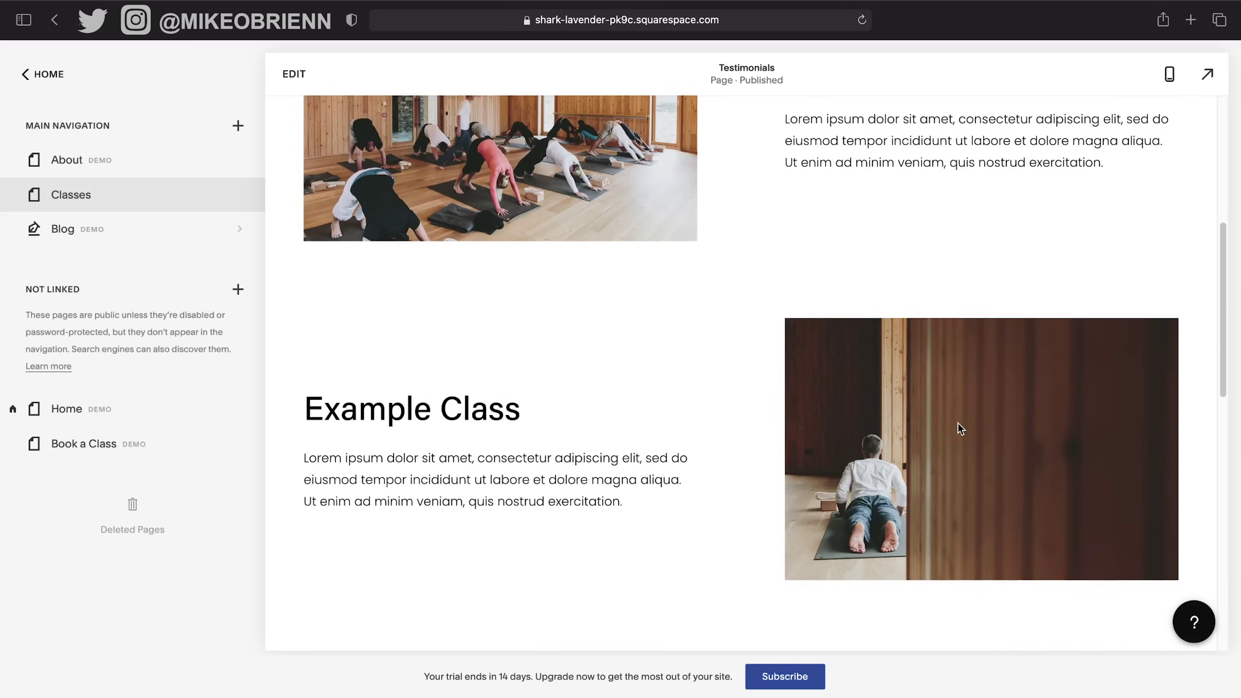
{"action": "scroll", "coordinate": [958, 425], "scroll_direction": "down", "scroll_amount": 10}
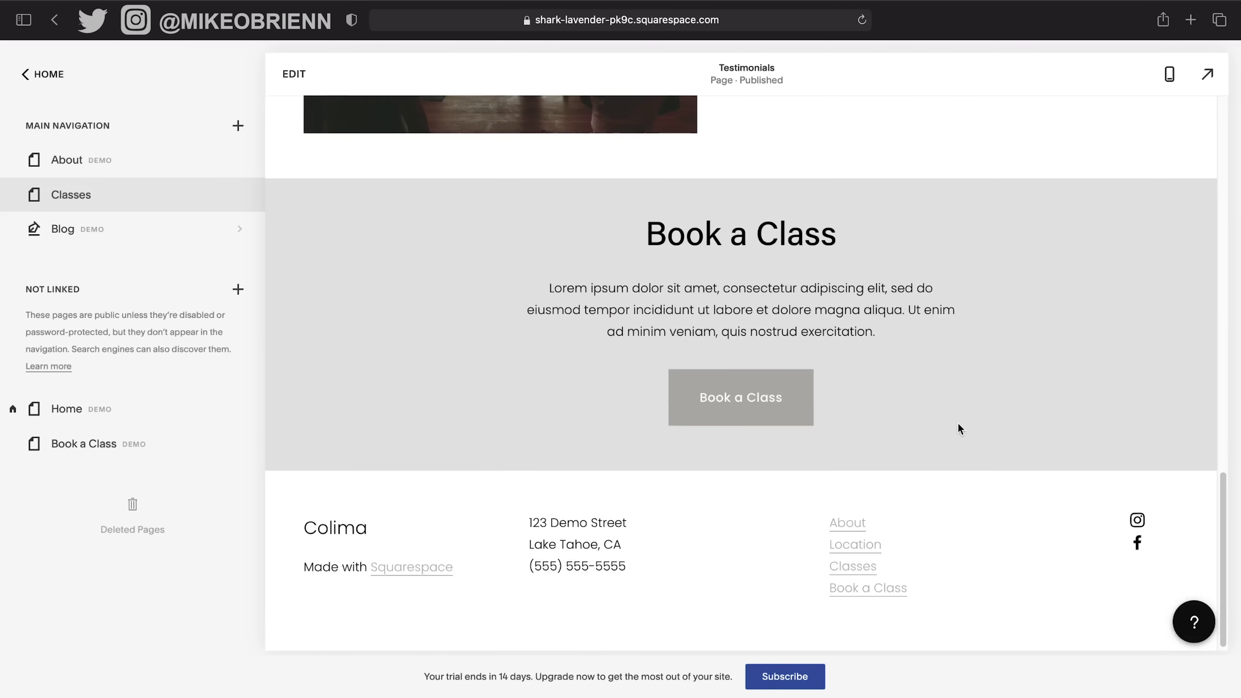
{"action": "left_click", "coordinate": [729, 415]}
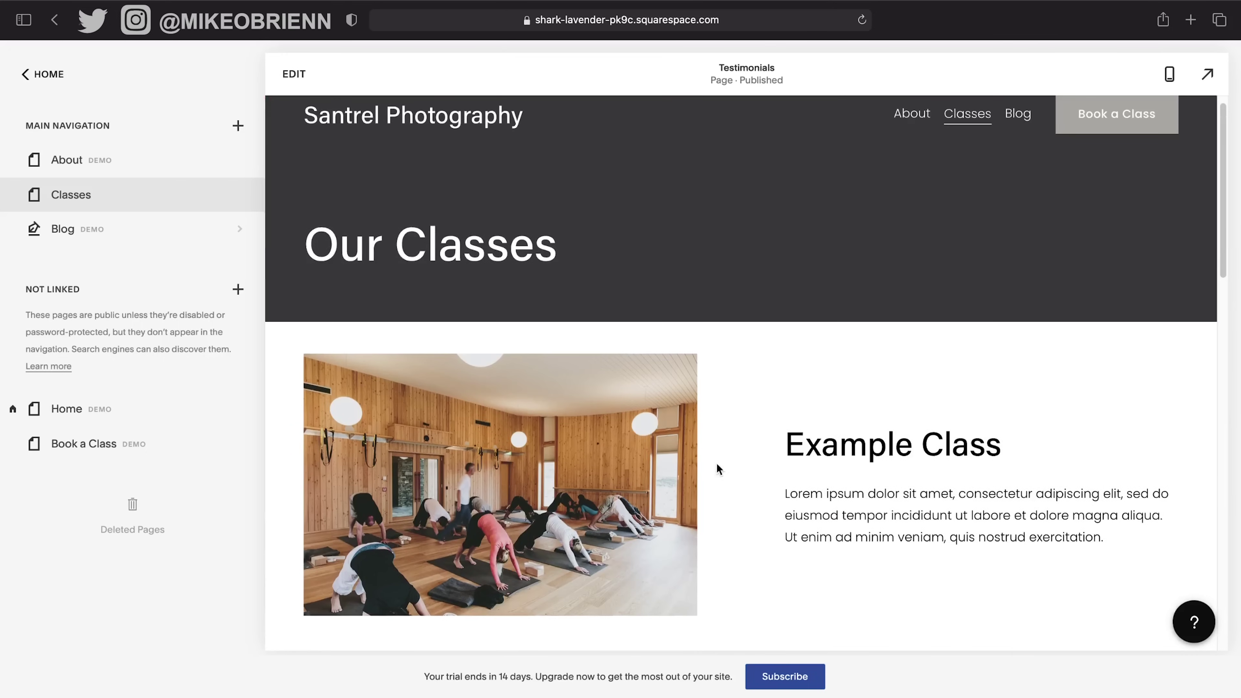
{"action": "mouse_move", "coordinate": [180, 202]}
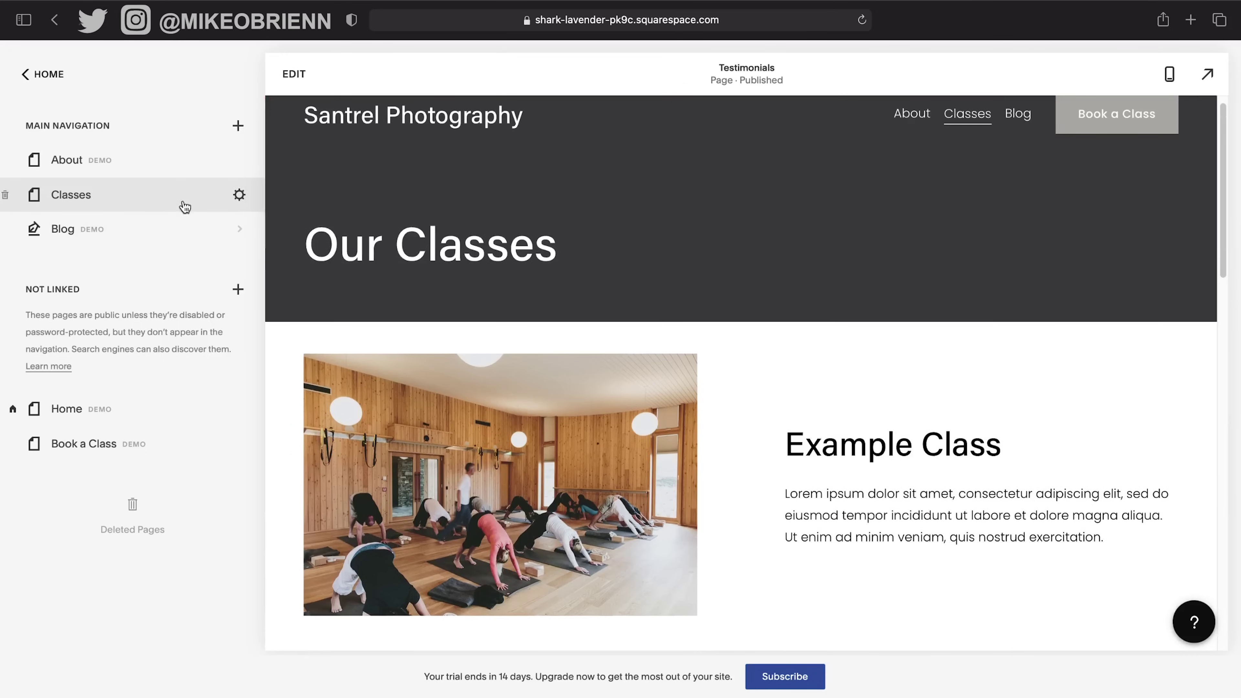
{"action": "left_click", "coordinate": [238, 195]}
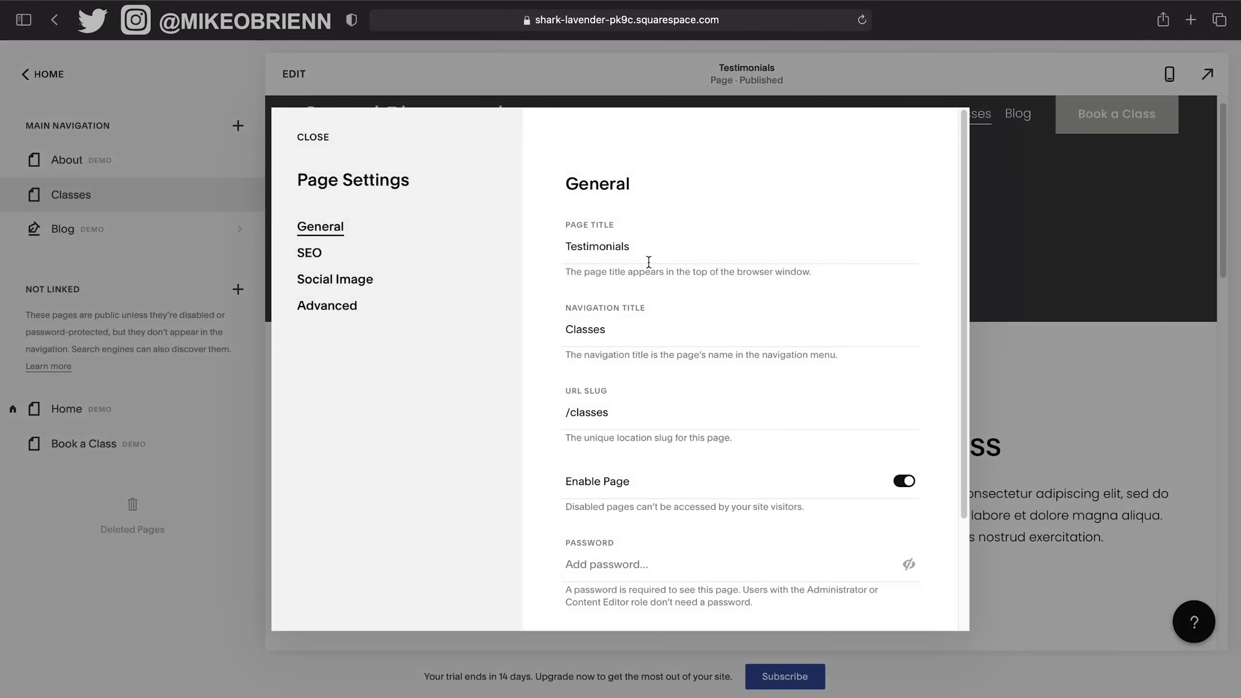
Change the navigation title to 'Testimonials' and the URL slug to 'testimonials'.
{"action": "left_click_drag", "start_coordinate": [643, 332], "coordinate": [528, 332]}
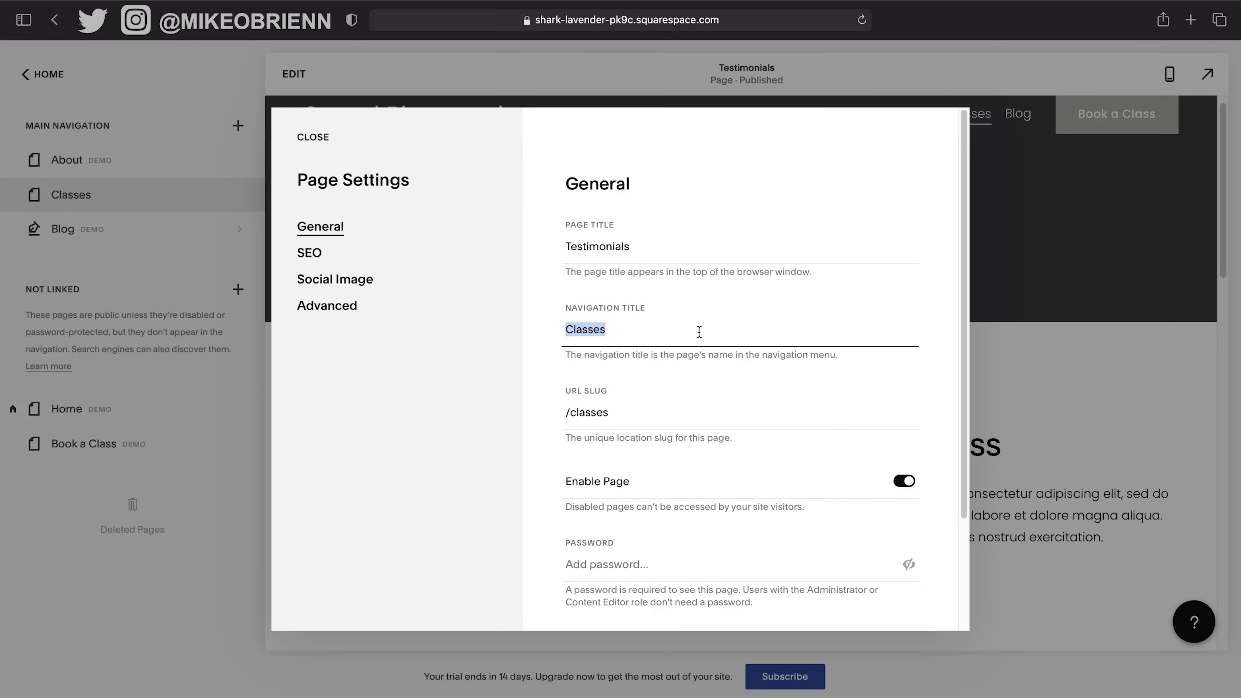
{"action": "type", "text": "Test"}
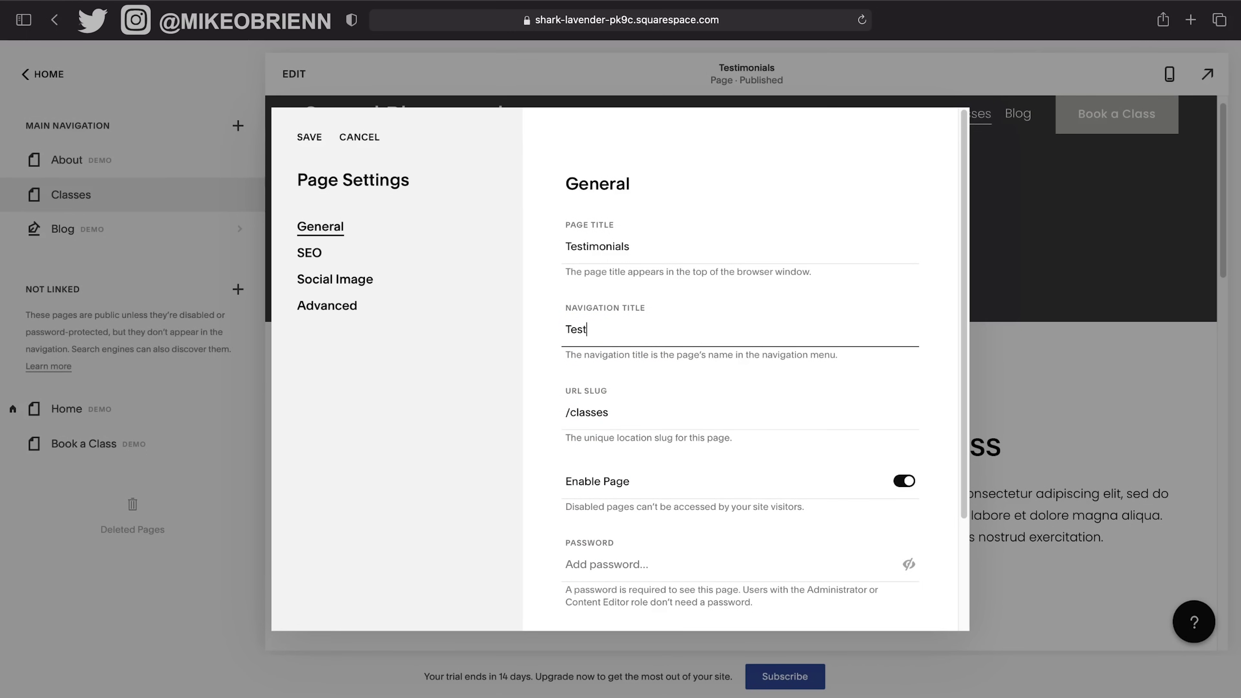
{"action": "type", "text": "imonials"}
{"action": "key", "text": "Tab"}
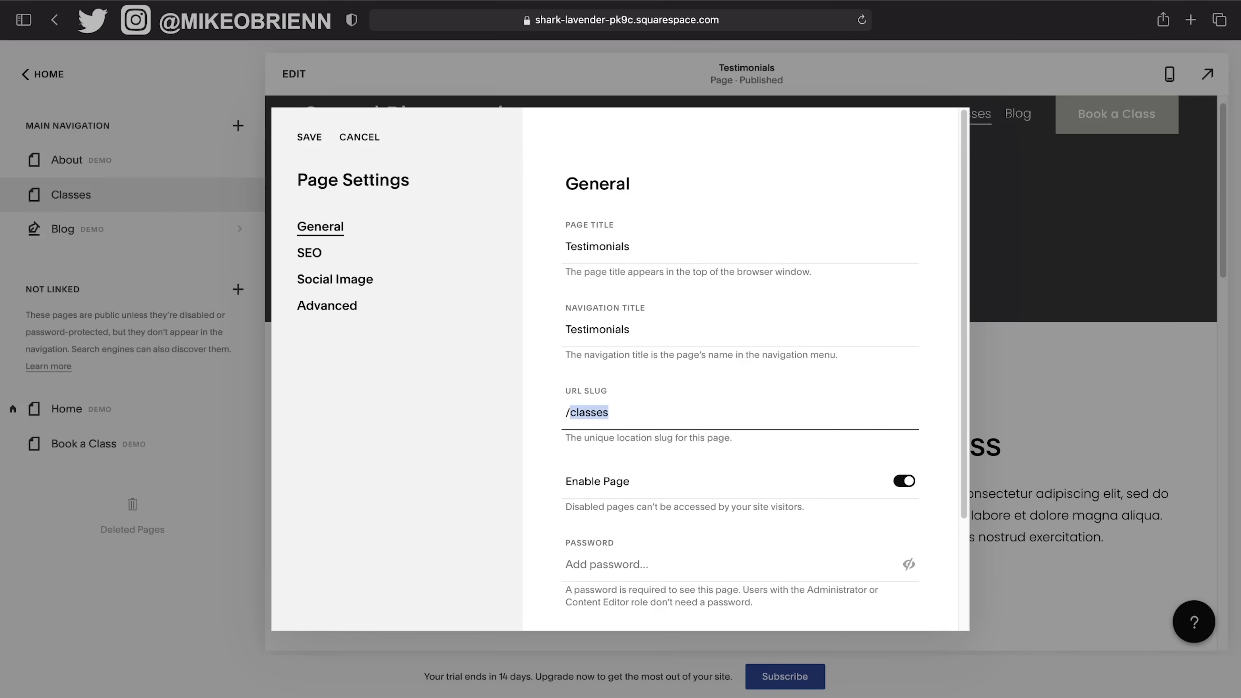
{"action": "type", "text": "testimonials"}
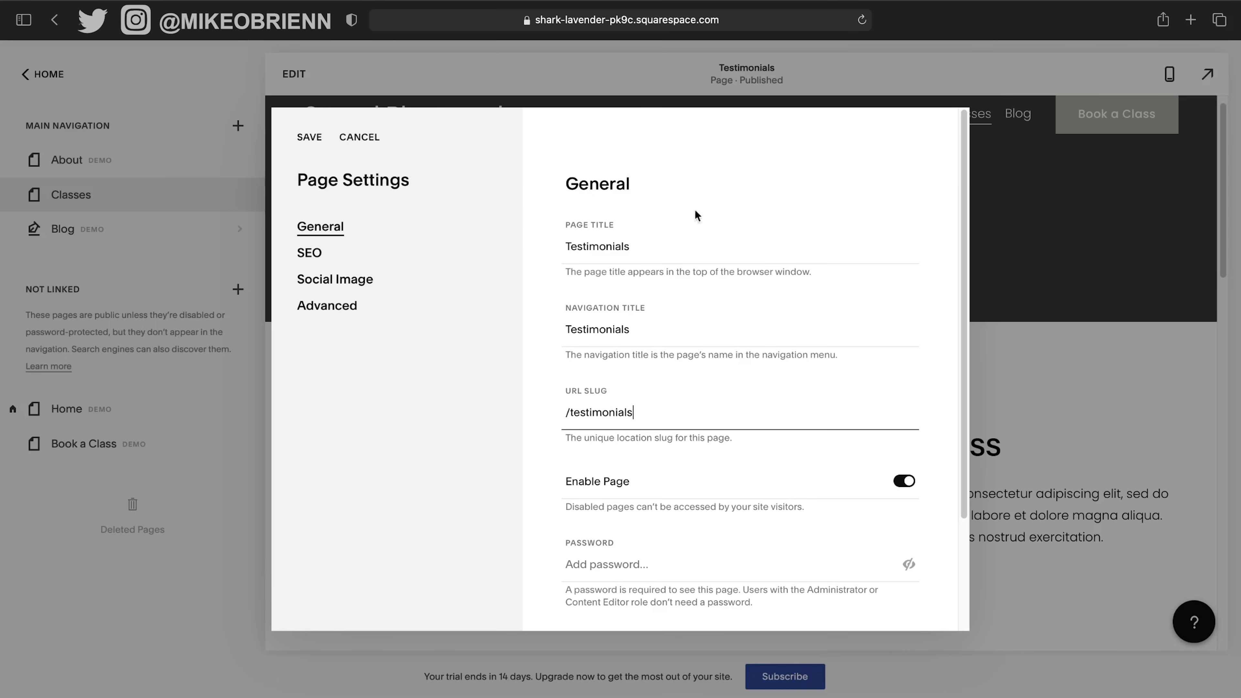
{"action": "left_click", "coordinate": [642, 419]}
Save the Testimonials page settings, then open the Blog page's settings.
{"action": "scroll", "coordinate": [674, 464], "scroll_direction": "down", "scroll_amount": 2}
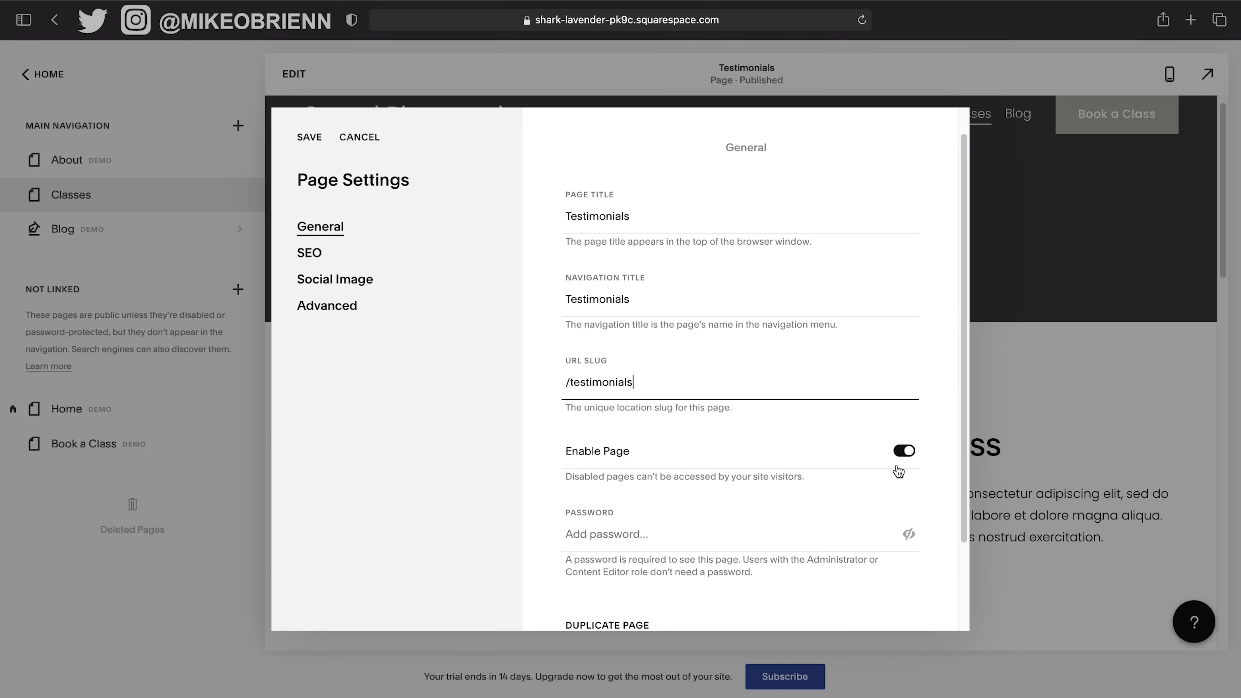
{"action": "scroll", "coordinate": [882, 474], "scroll_direction": "down", "scroll_amount": 1}
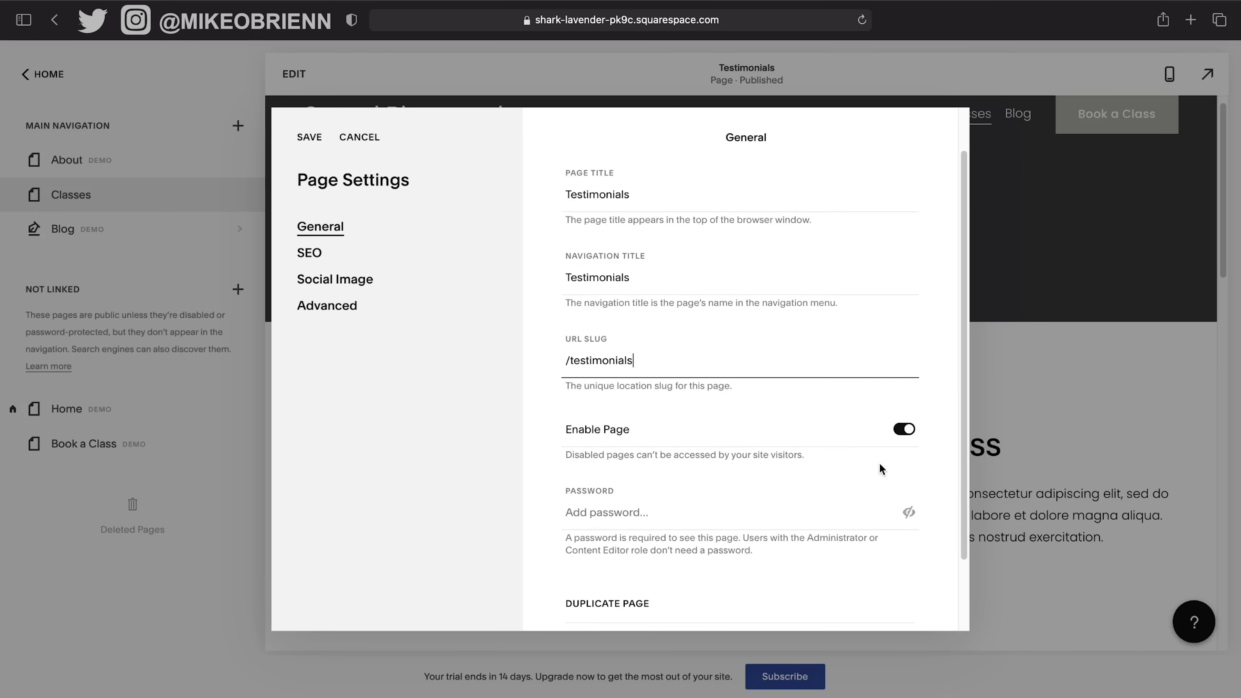
{"action": "scroll", "coordinate": [901, 444], "scroll_direction": "down", "scroll_amount": 3}
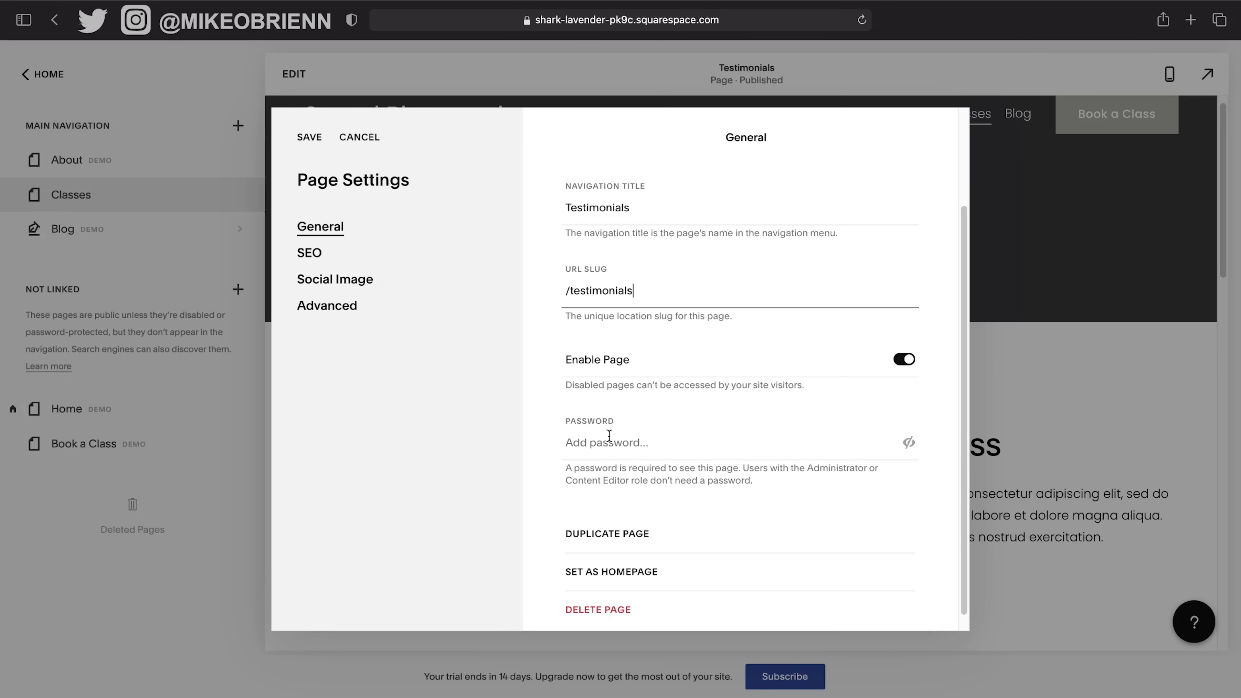
{"action": "scroll", "coordinate": [698, 438], "scroll_direction": "down", "scroll_amount": 2}
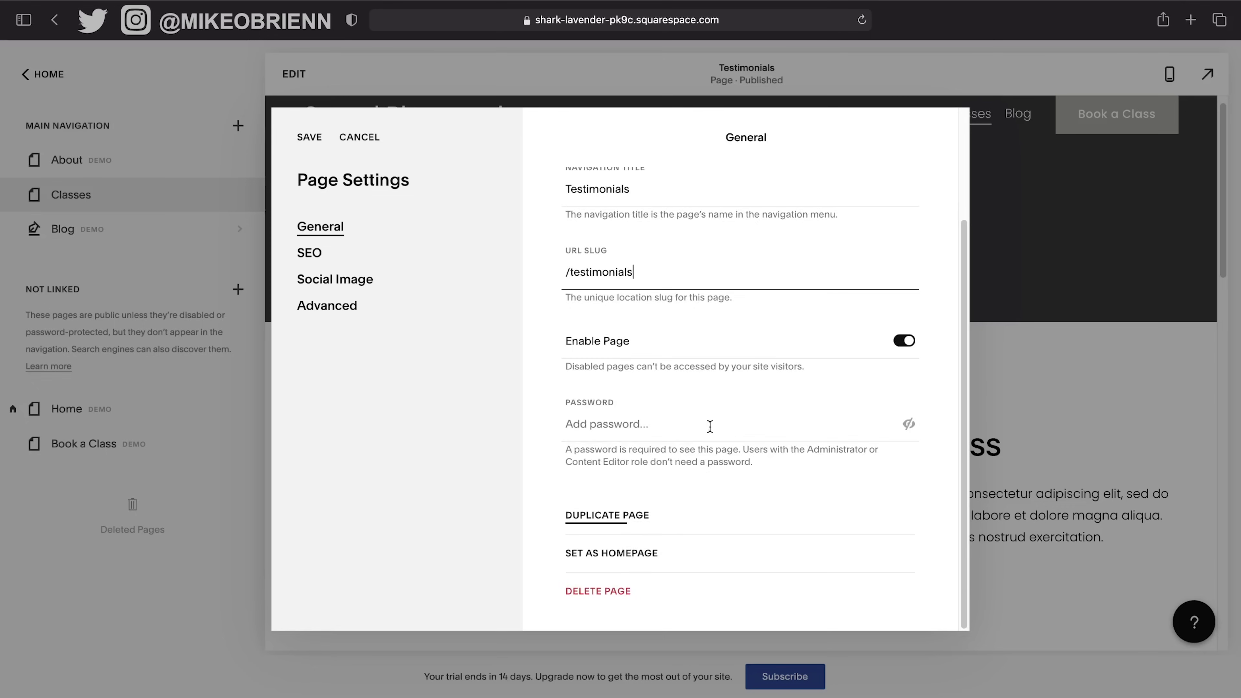
{"action": "scroll", "coordinate": [709, 427], "scroll_direction": "up", "scroll_amount": 5}
{"action": "scroll", "coordinate": [817, 551], "scroll_direction": "down", "scroll_amount": 5}
{"action": "left_click", "coordinate": [313, 138]}
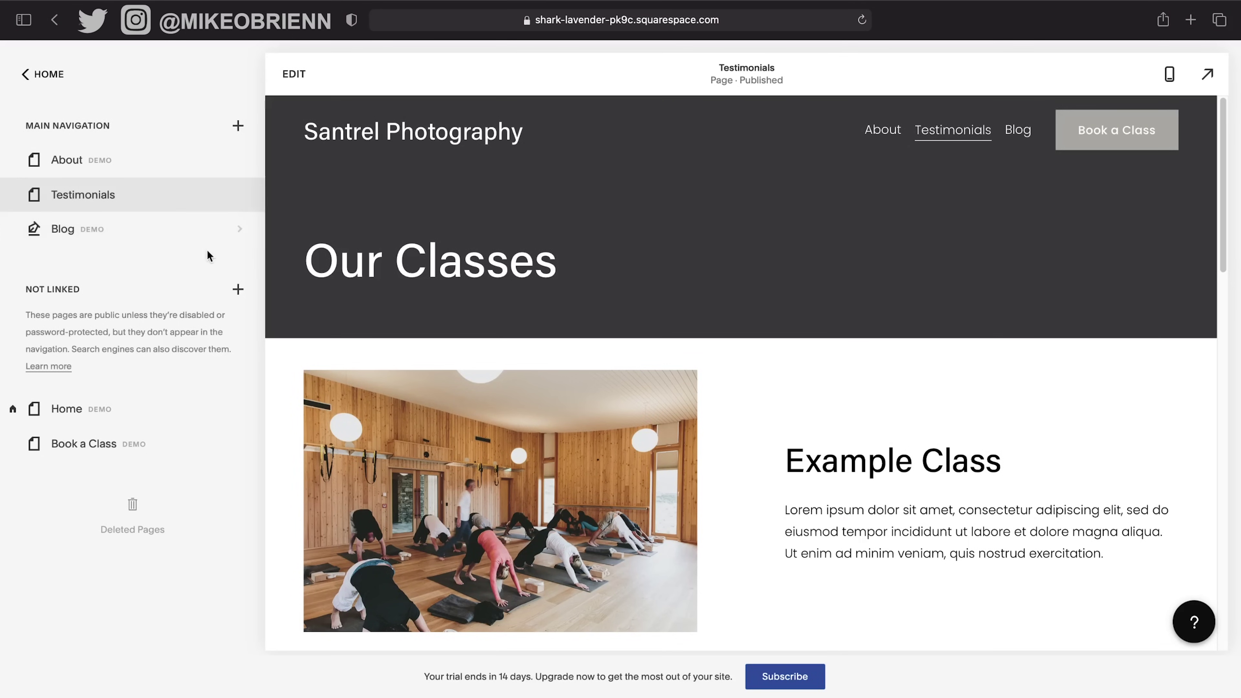
{"action": "left_click", "coordinate": [218, 229]}
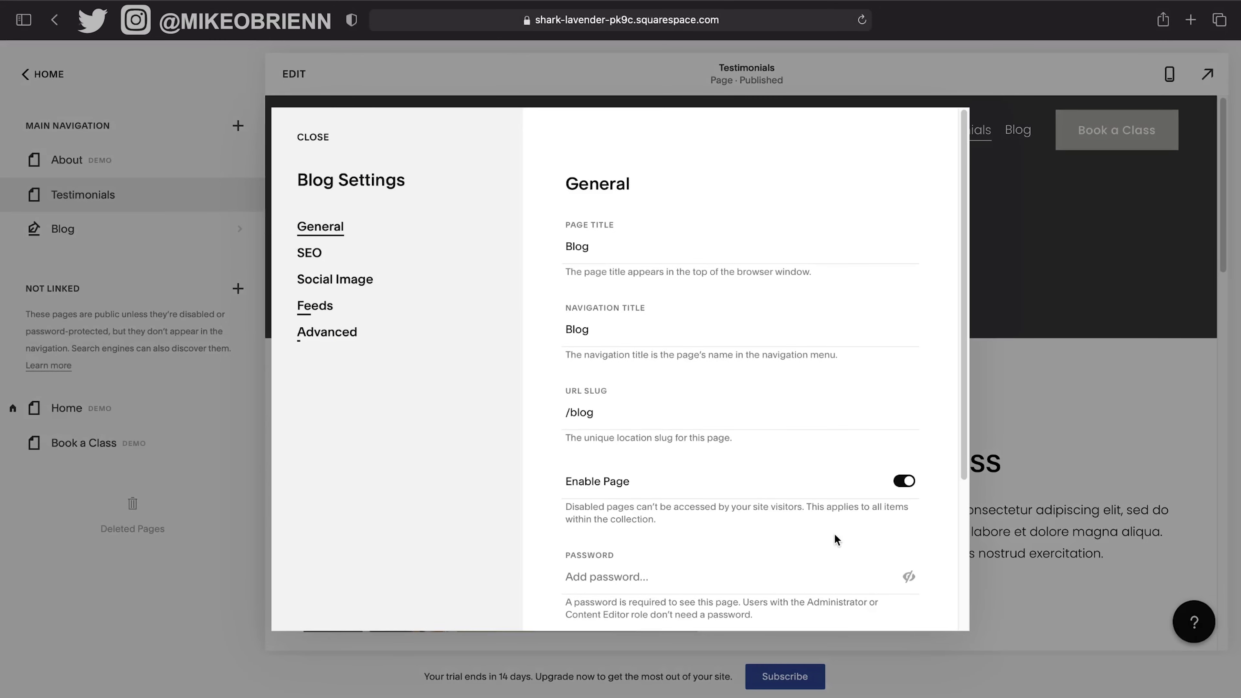
Delete the Blog page from the site.
{"action": "scroll", "coordinate": [838, 540], "scroll_direction": "down", "scroll_amount": 5}
{"action": "left_click", "coordinate": [617, 607]}
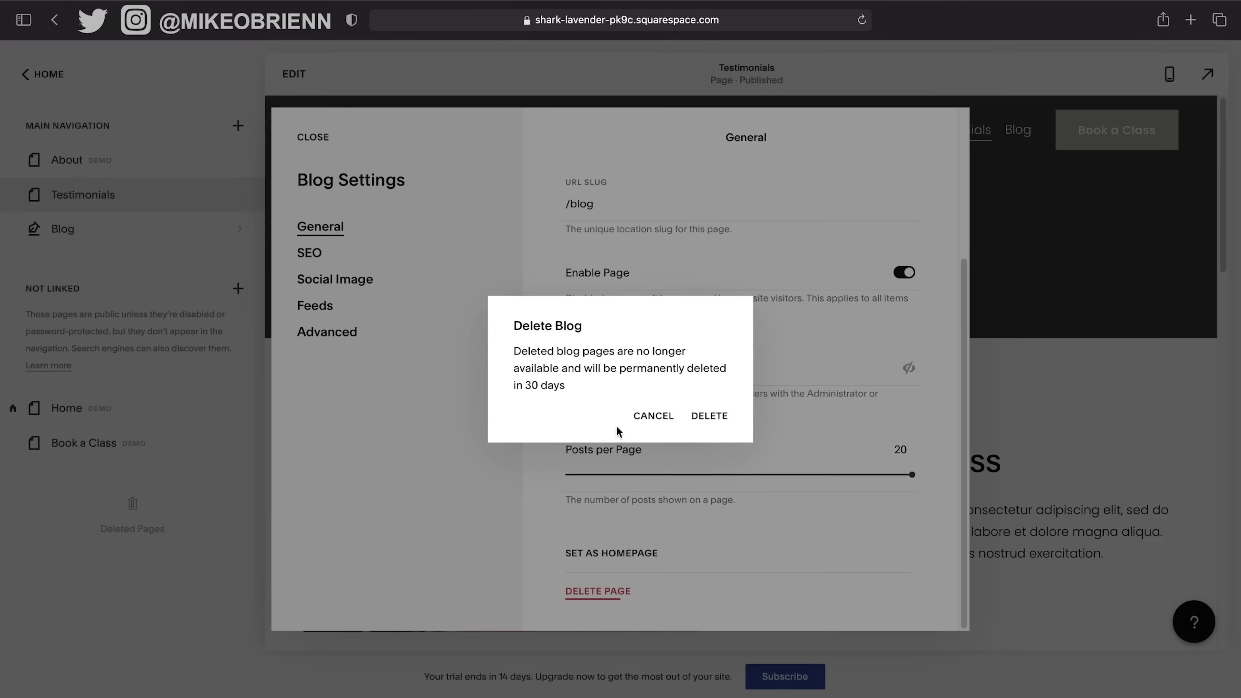
{"action": "left_click", "coordinate": [703, 418]}
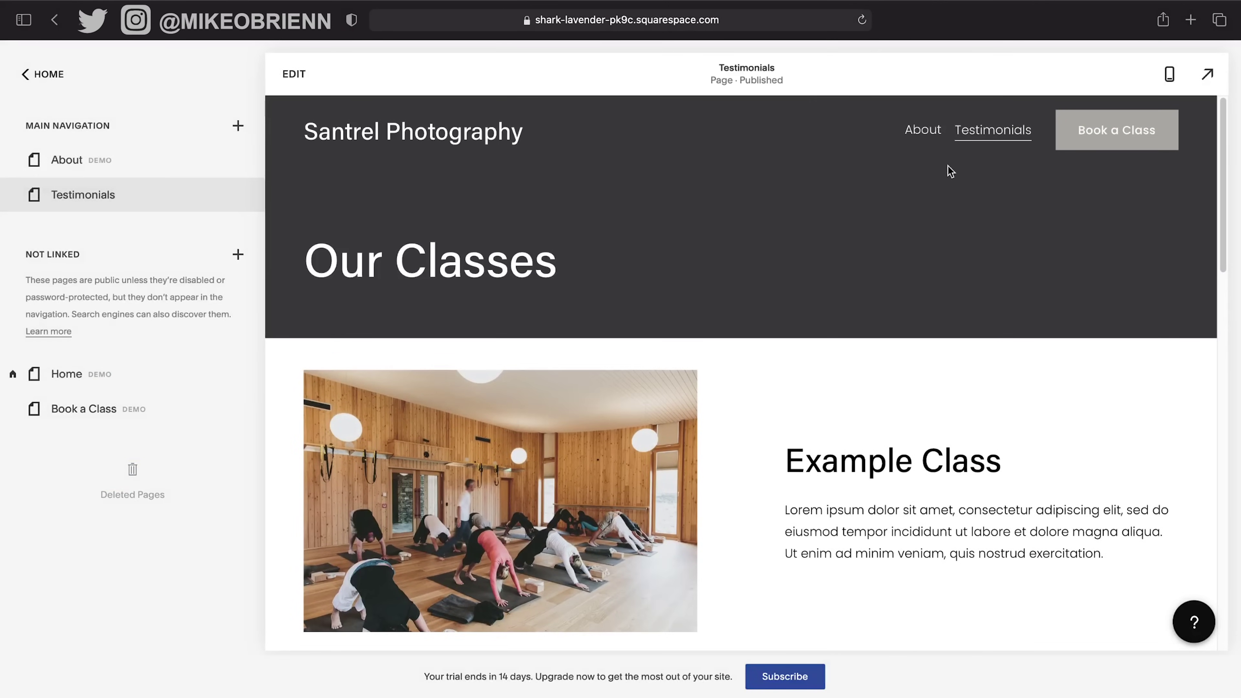
Add a blank page called New Page to the main navigation.
{"action": "left_click", "coordinate": [238, 128]}
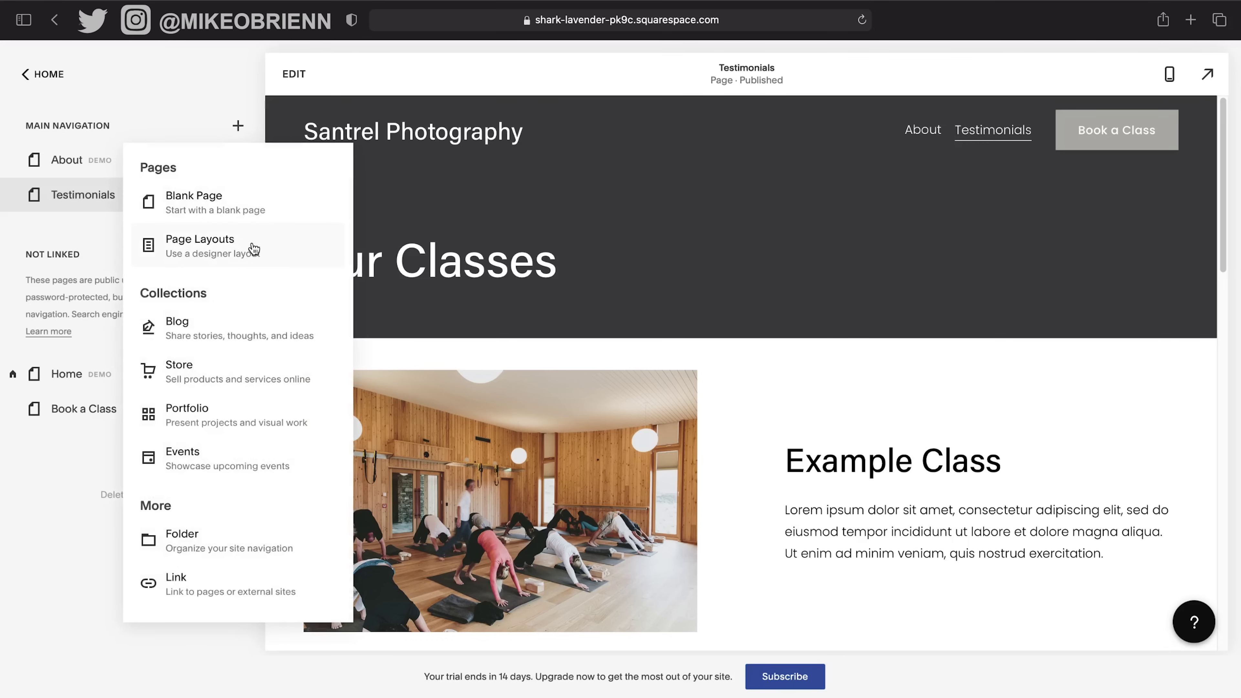
{"action": "left_click", "coordinate": [257, 201]}
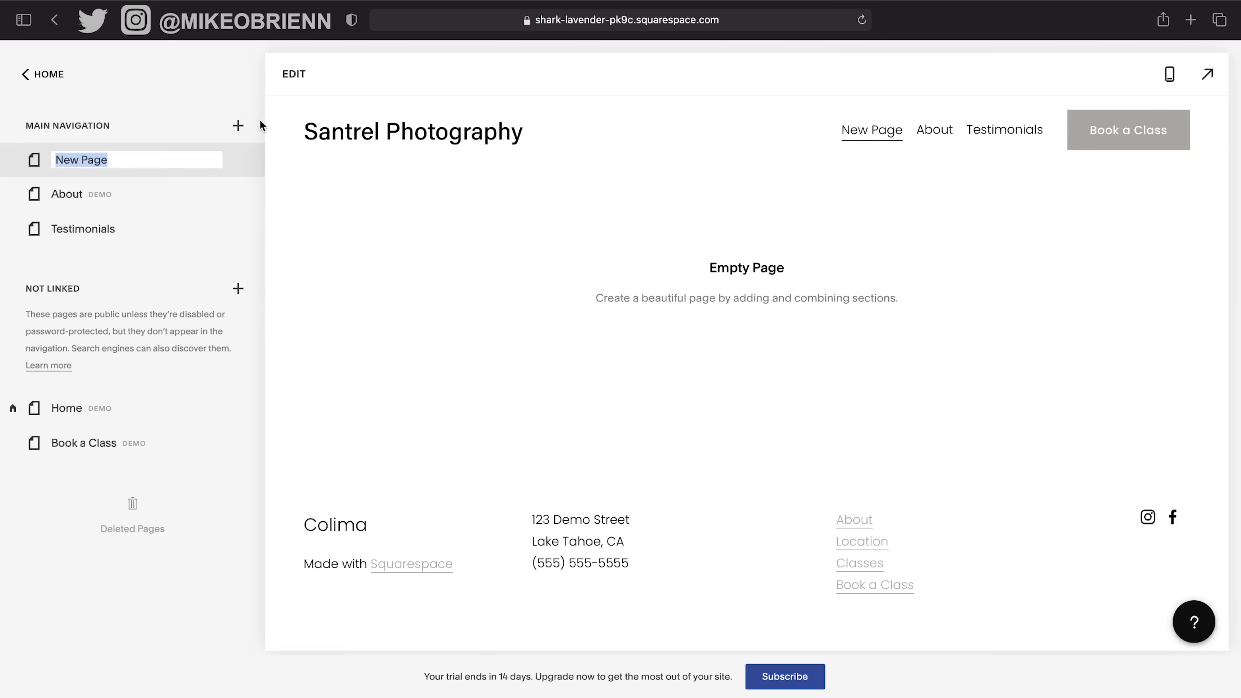
{"action": "left_click", "coordinate": [240, 130]}
Add a page from the General 6 layout to the top of the main navigation.
{"action": "left_click", "coordinate": [263, 239]}
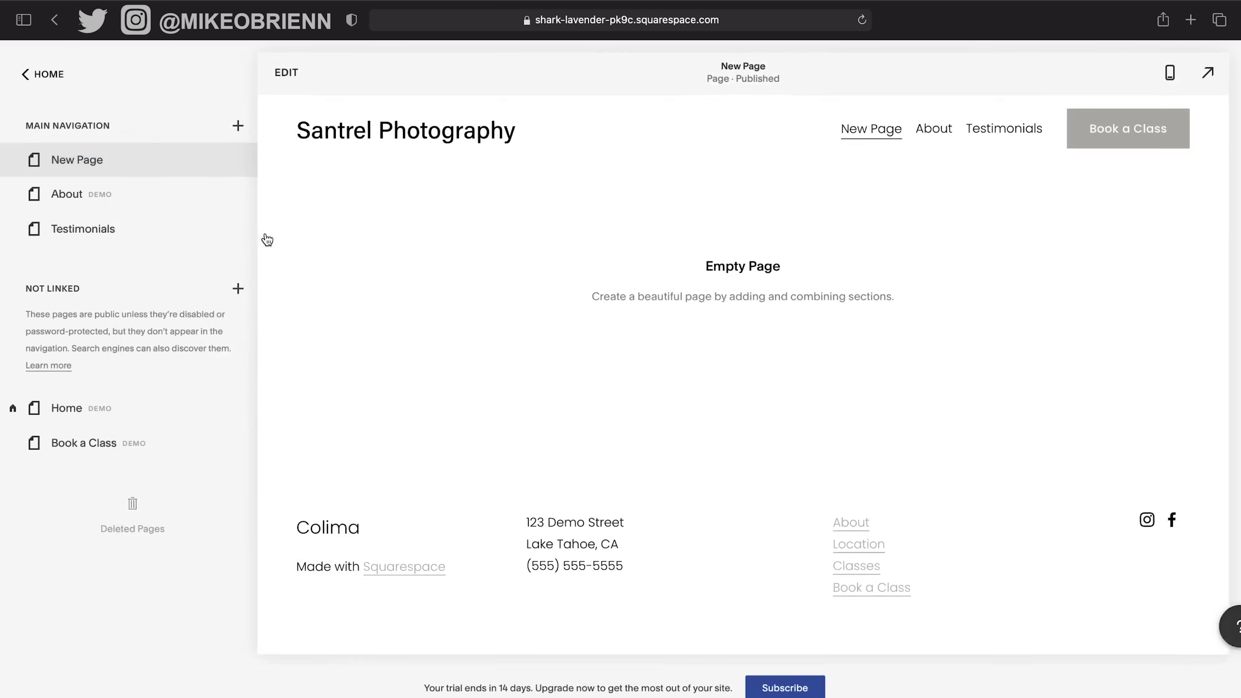
{"action": "scroll", "coordinate": [840, 329], "scroll_direction": "down", "scroll_amount": 10}
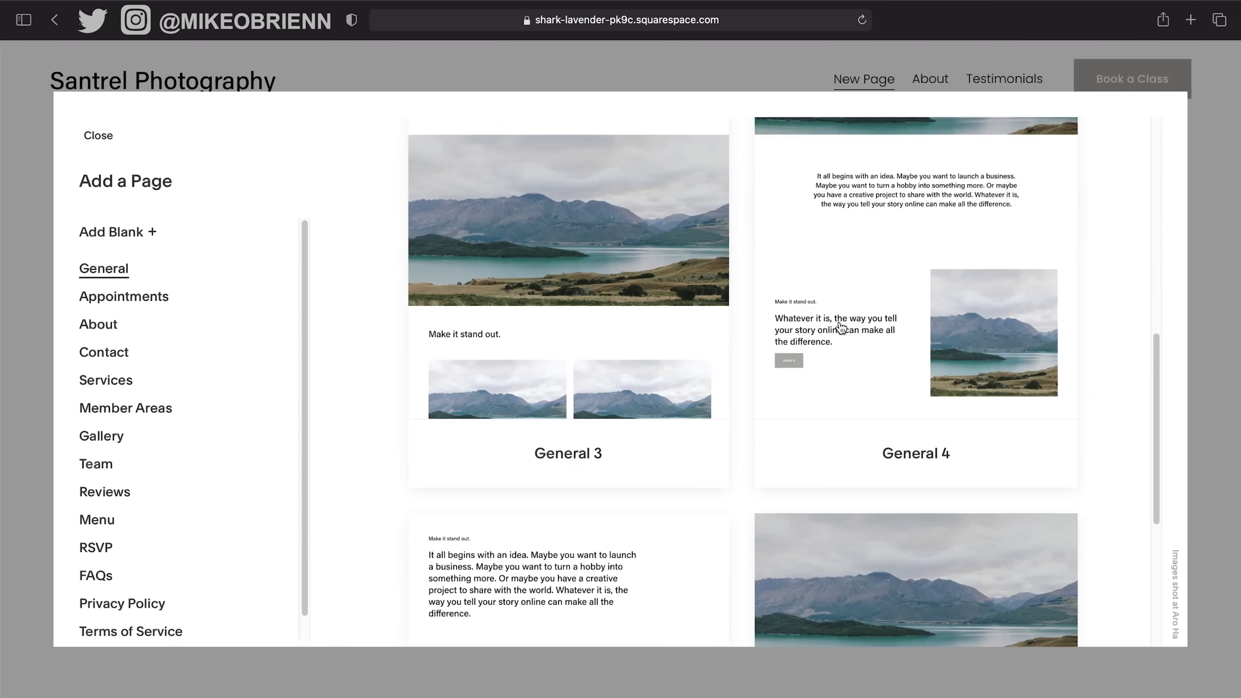
{"action": "scroll", "coordinate": [839, 391], "scroll_direction": "down", "scroll_amount": 8}
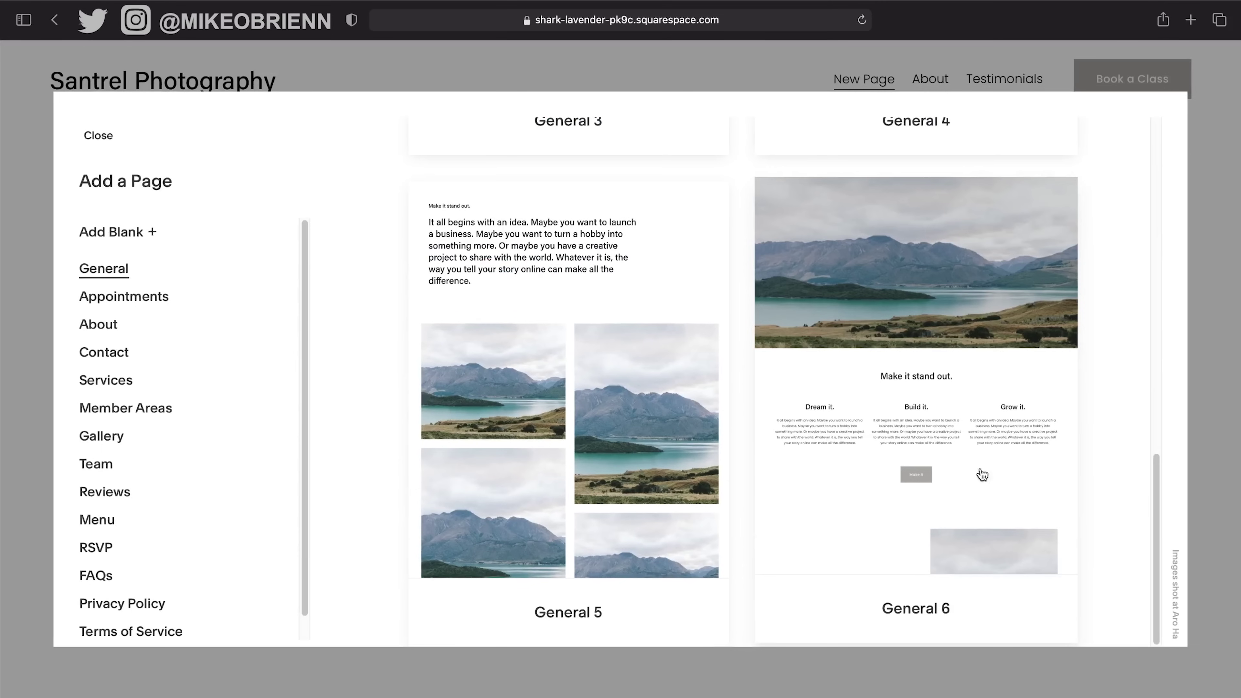
{"action": "left_click", "coordinate": [858, 439]}
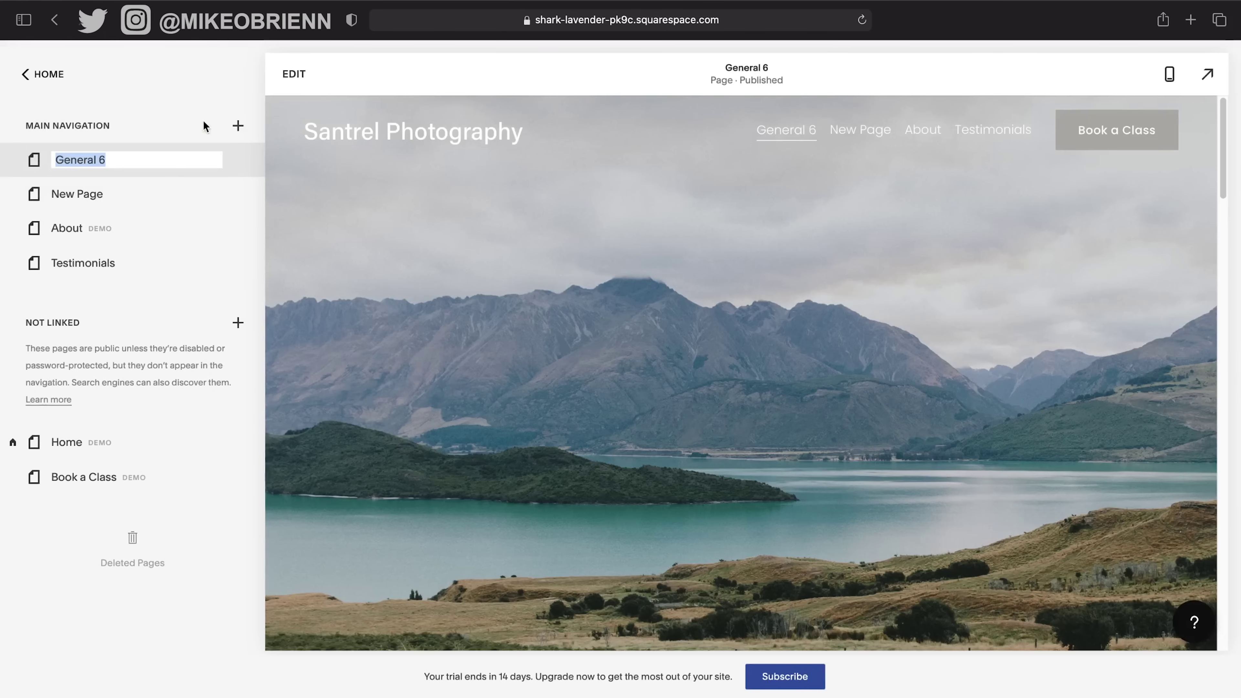
{"action": "left_click", "coordinate": [238, 127]}
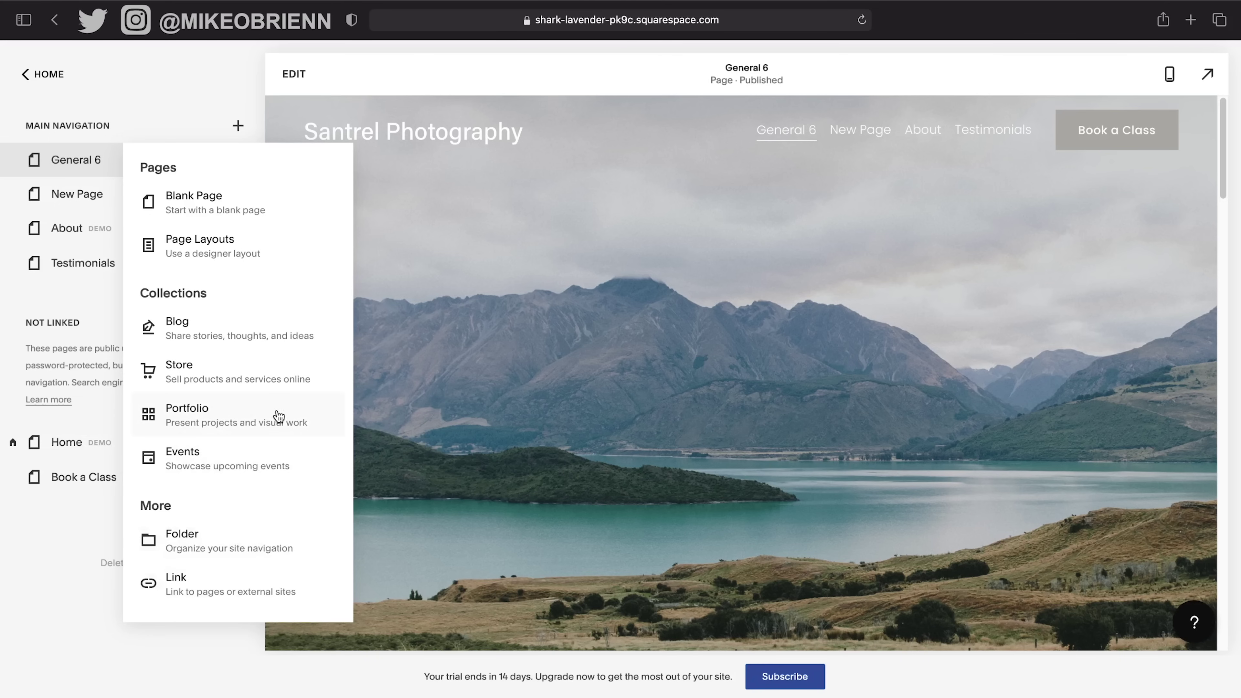
{"action": "left_click", "coordinate": [260, 592]}
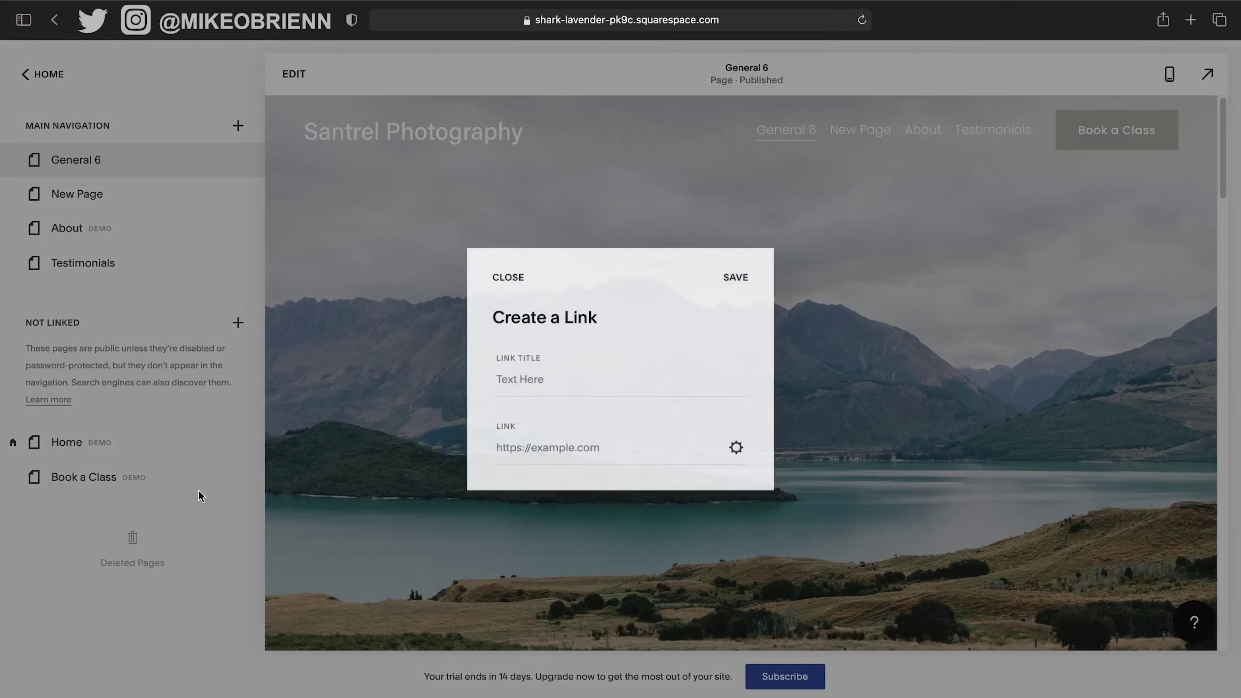
{"action": "left_click", "coordinate": [583, 383]}
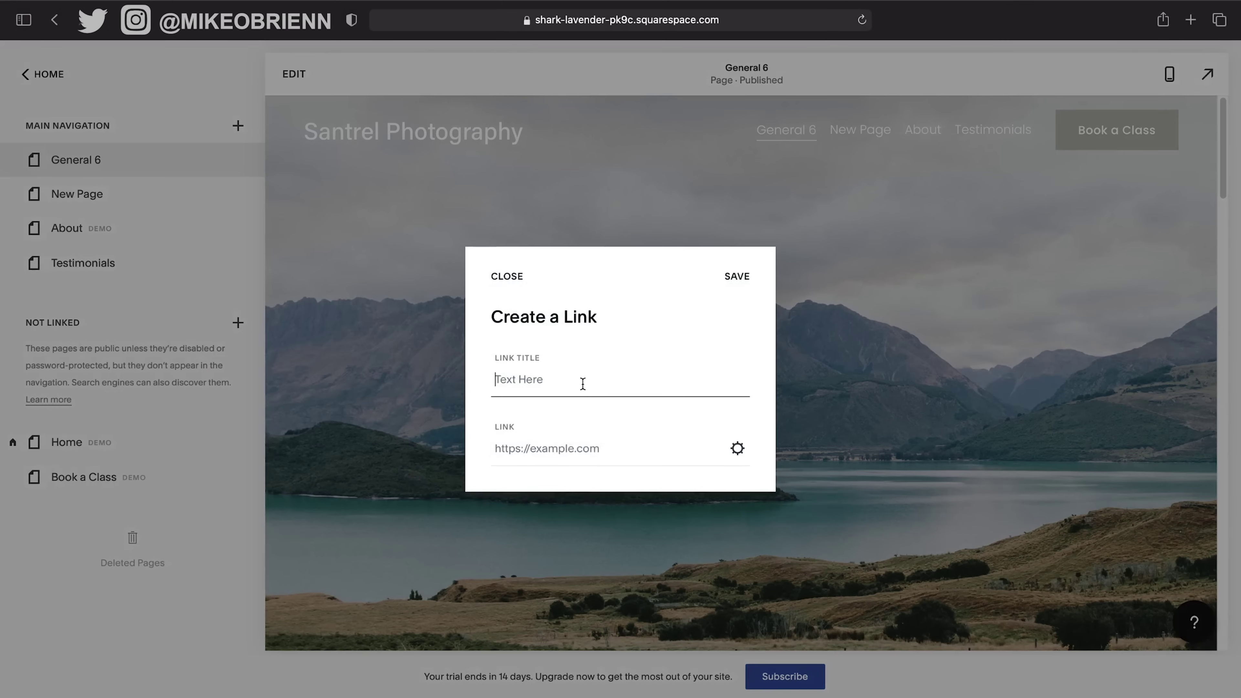
{"action": "type", "text": "Santrel Meida"}
{"action": "key", "text": "super+a"}
{"action": "type", "text": "San"}
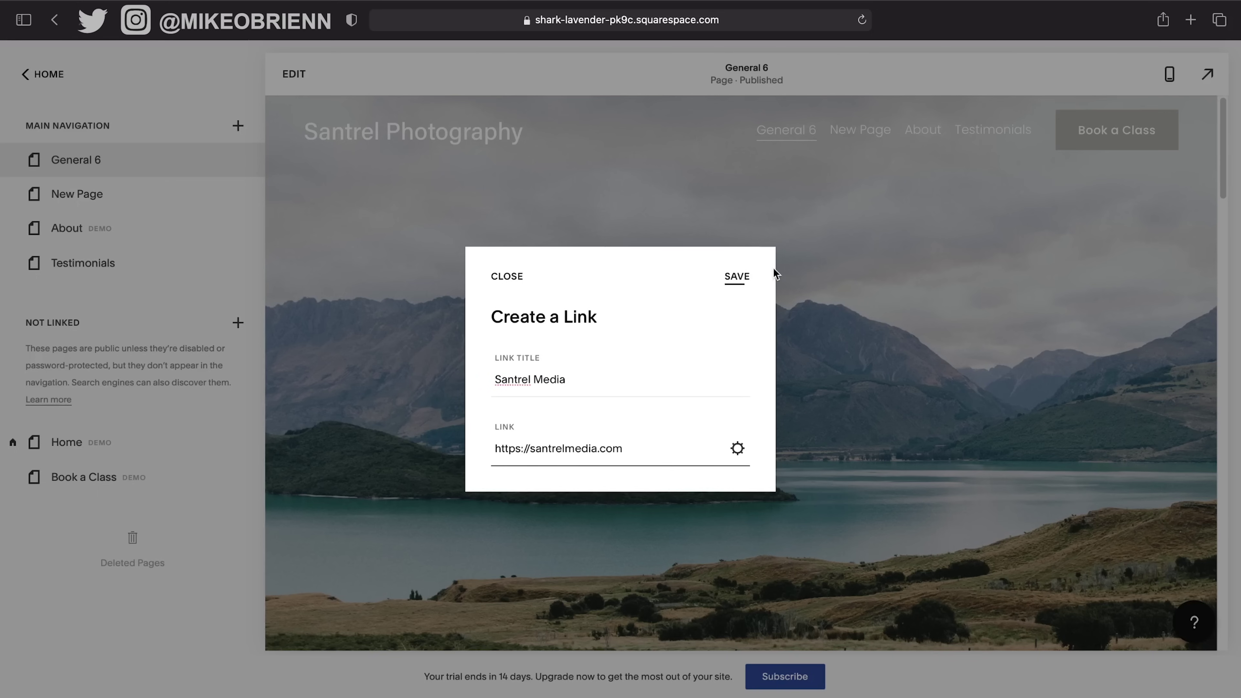
{"action": "left_click", "coordinate": [738, 449]}
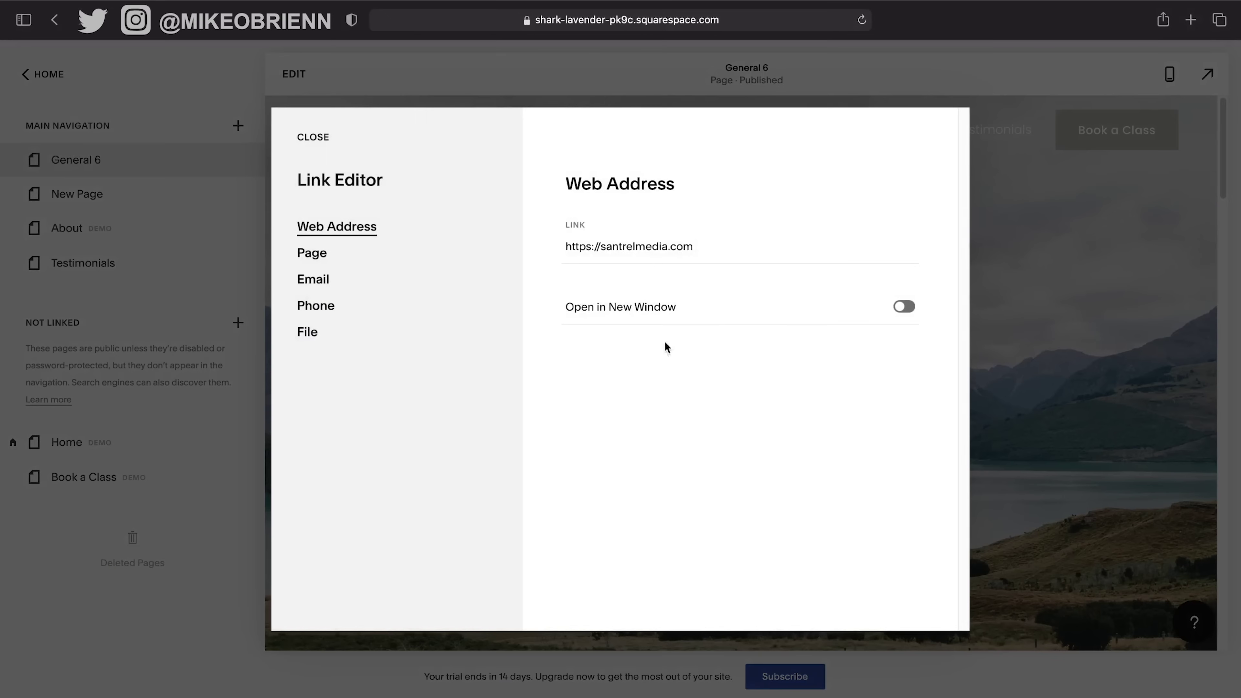
{"action": "left_click", "coordinate": [322, 141]}
{"action": "left_click", "coordinate": [746, 277]}
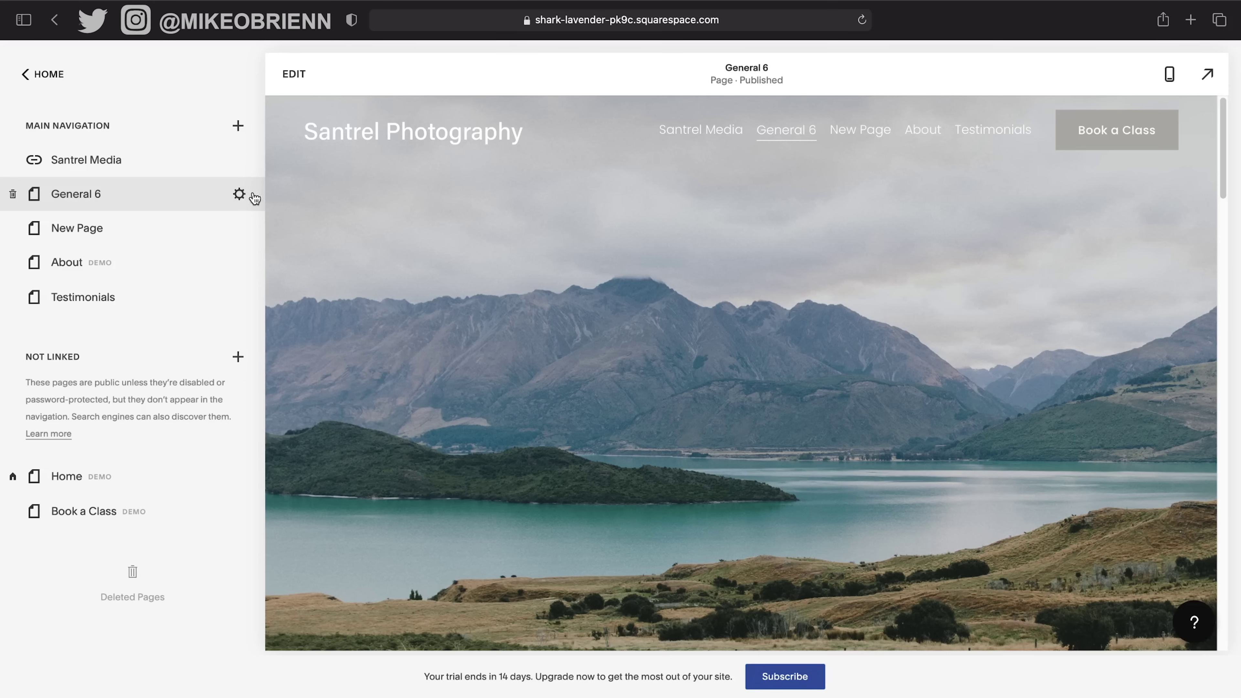
Delete the General 6 page.
{"action": "left_click", "coordinate": [249, 194]}
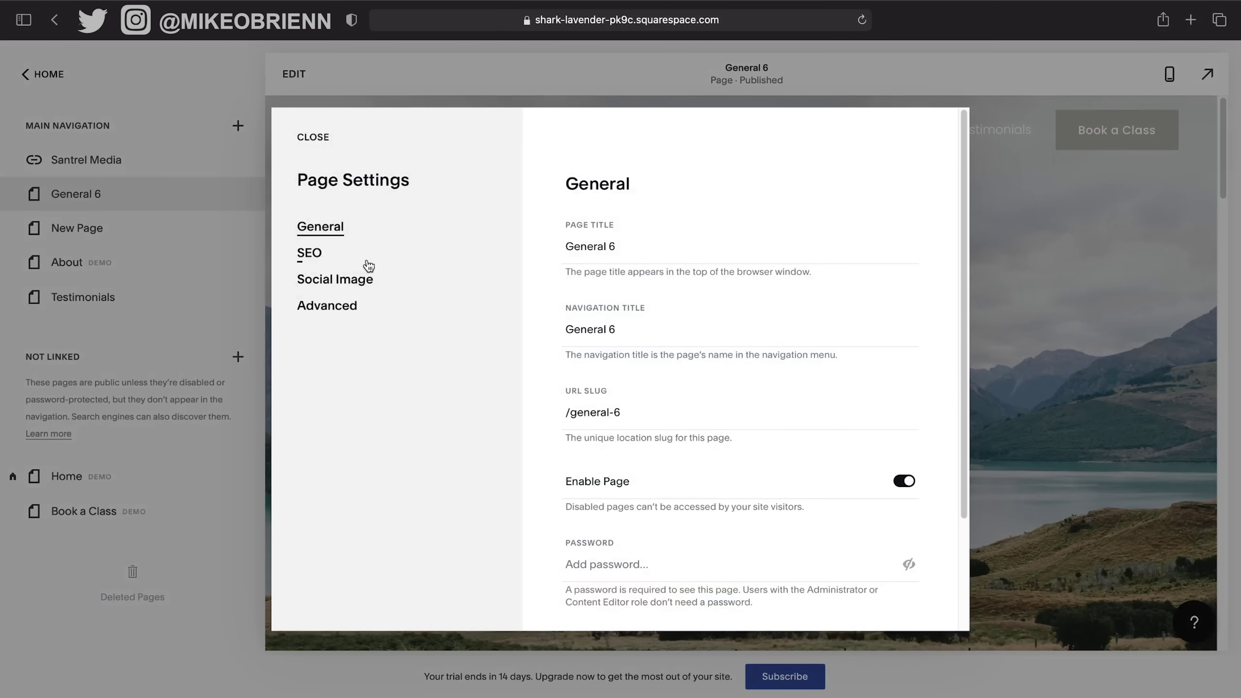
{"action": "scroll", "coordinate": [695, 507], "scroll_direction": "down", "scroll_amount": 3}
{"action": "left_click", "coordinate": [598, 591]}
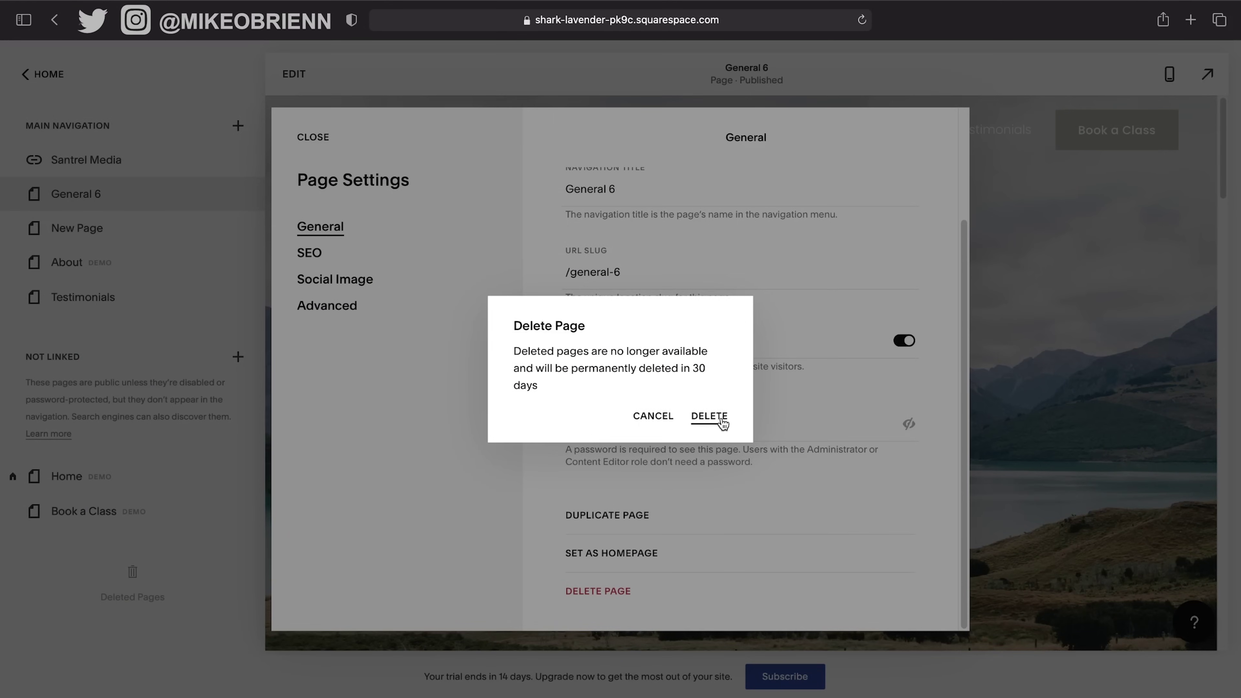
{"action": "left_click", "coordinate": [713, 418]}
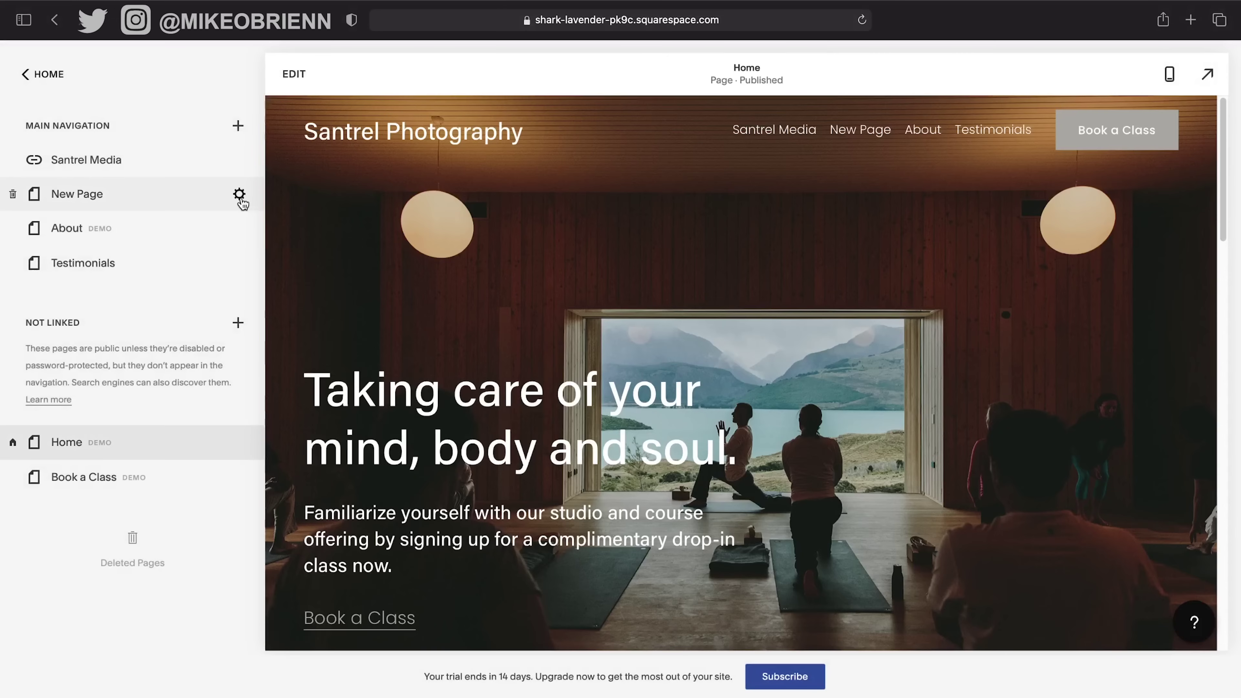
Delete New Page, leaving Santrel Media, About and Testimonials in navigation.
{"action": "left_click", "coordinate": [239, 195]}
{"action": "scroll", "coordinate": [811, 488], "scroll_direction": "down", "scroll_amount": 3}
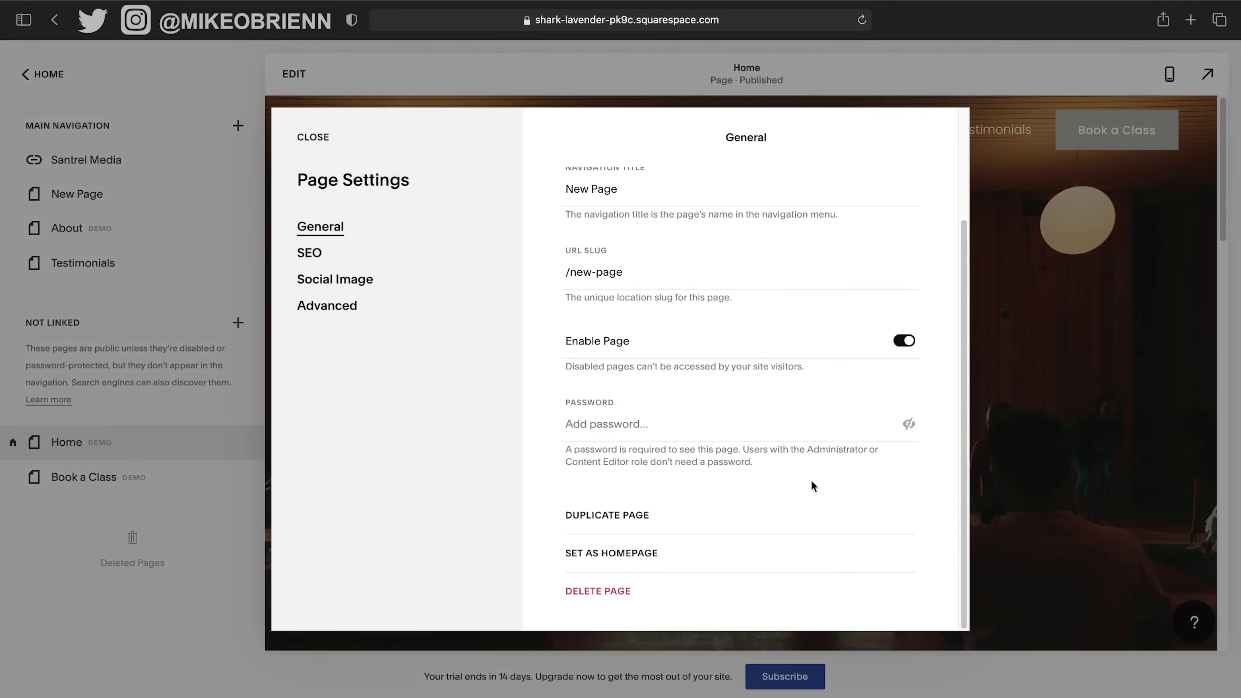
{"action": "left_click", "coordinate": [622, 591]}
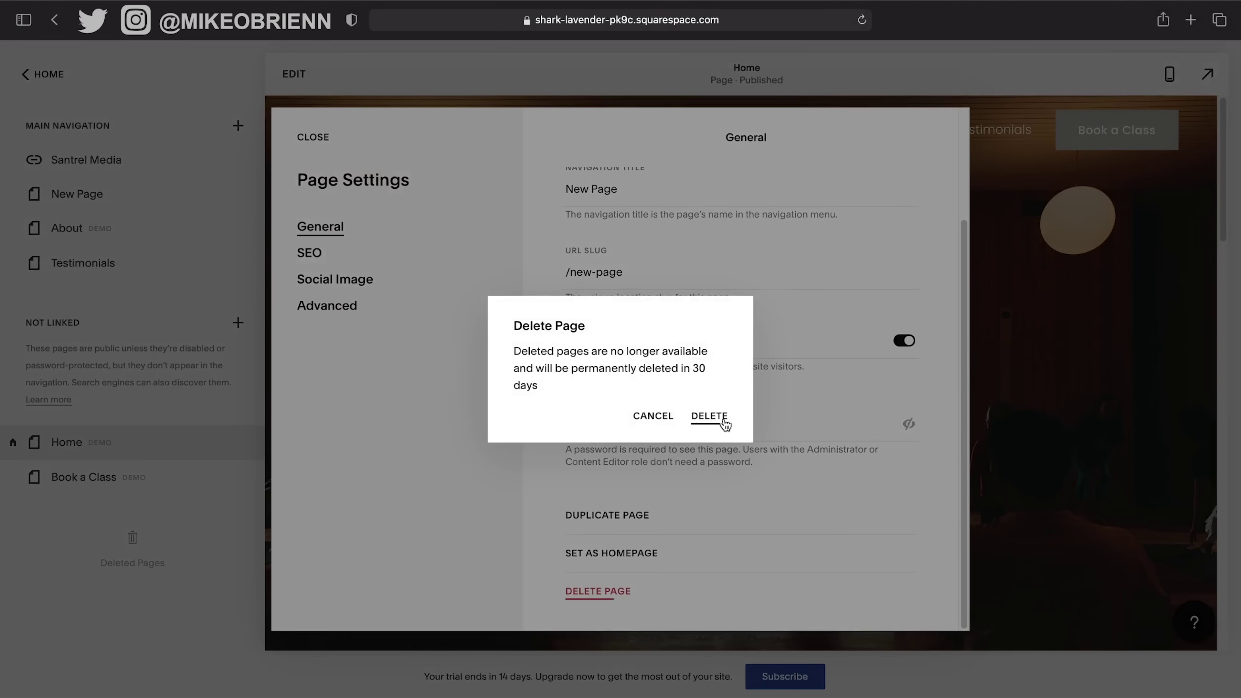
{"action": "left_click", "coordinate": [695, 421]}
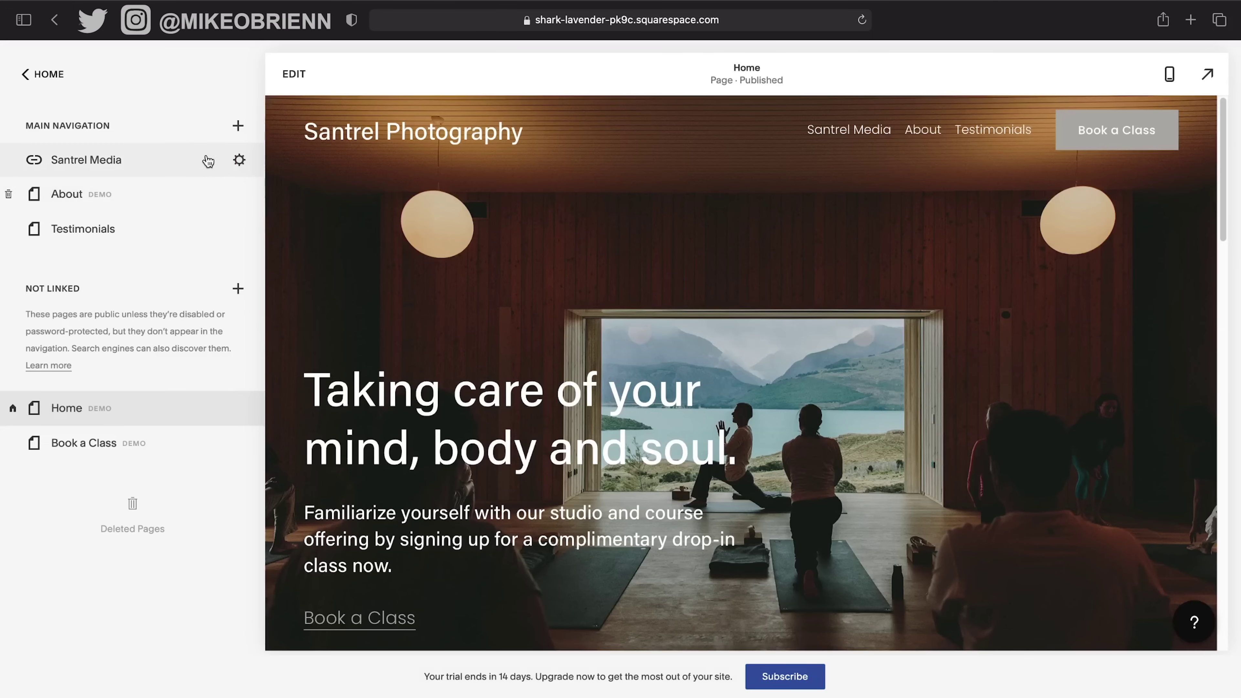
{"action": "left_click", "coordinate": [244, 133]}
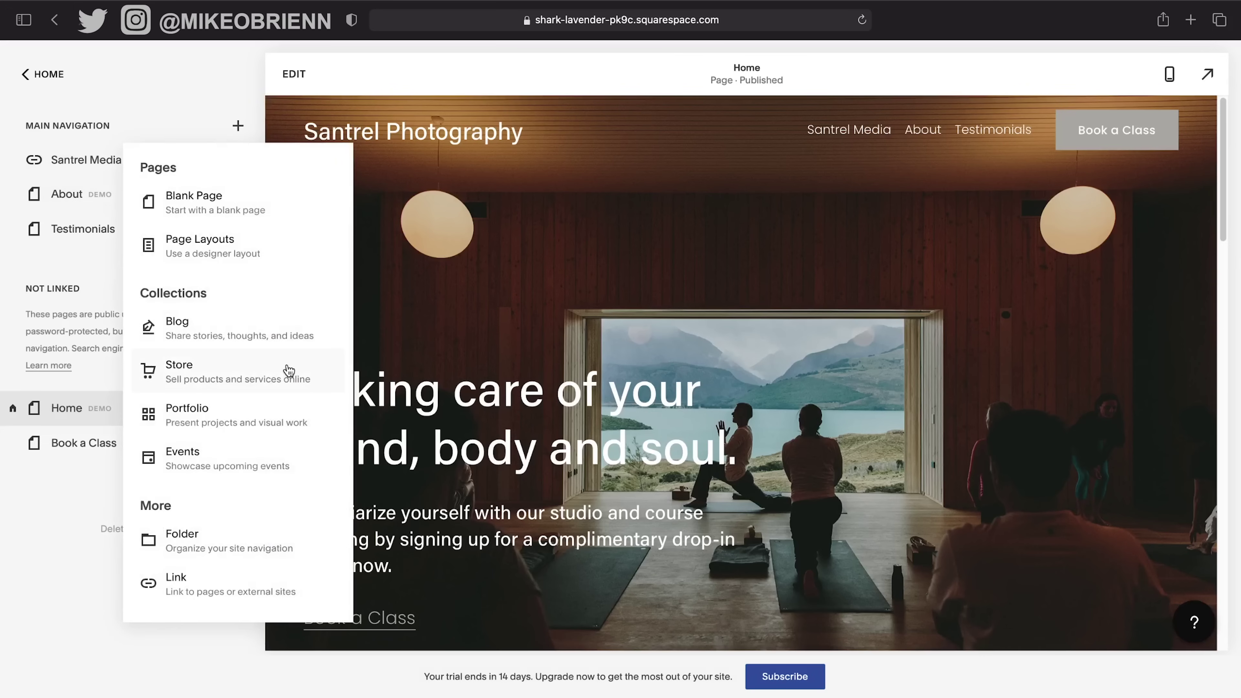
Add a Portfolio 1 layout collection renamed Portfolio and open its Project One–Six list.
{"action": "left_click", "coordinate": [257, 428]}
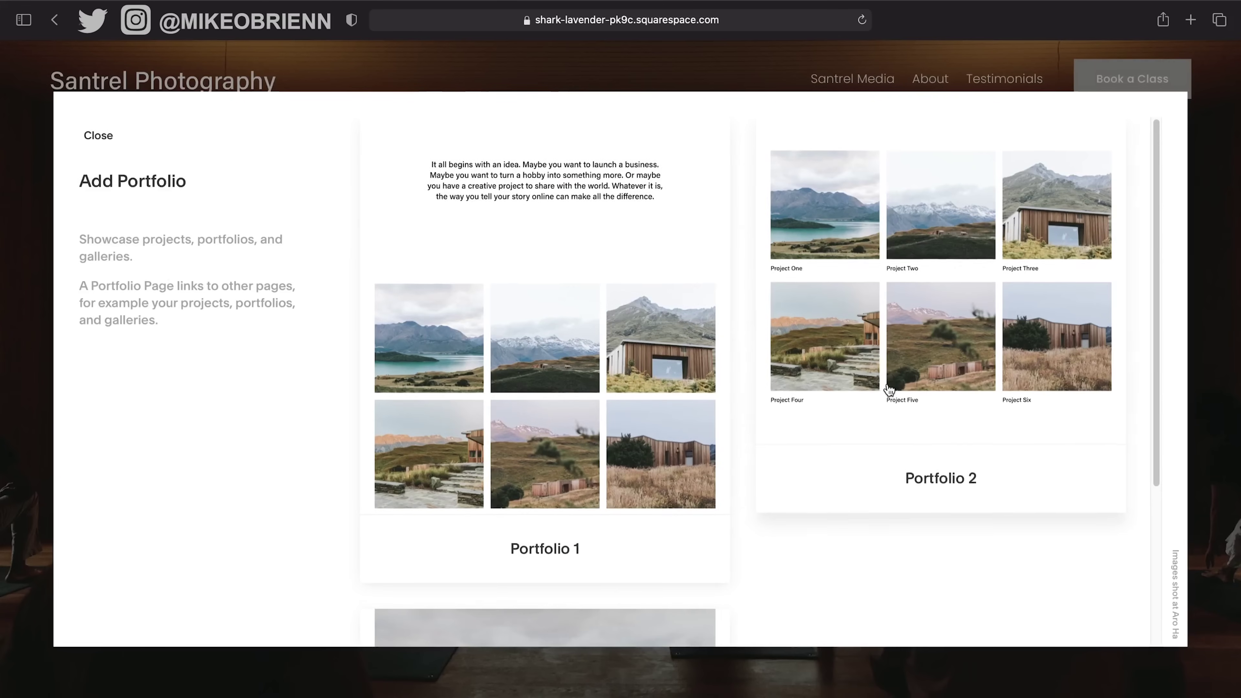
{"action": "scroll", "coordinate": [888, 389], "scroll_direction": "down", "scroll_amount": 5}
{"action": "scroll", "coordinate": [888, 389], "scroll_direction": "up", "scroll_amount": 5}
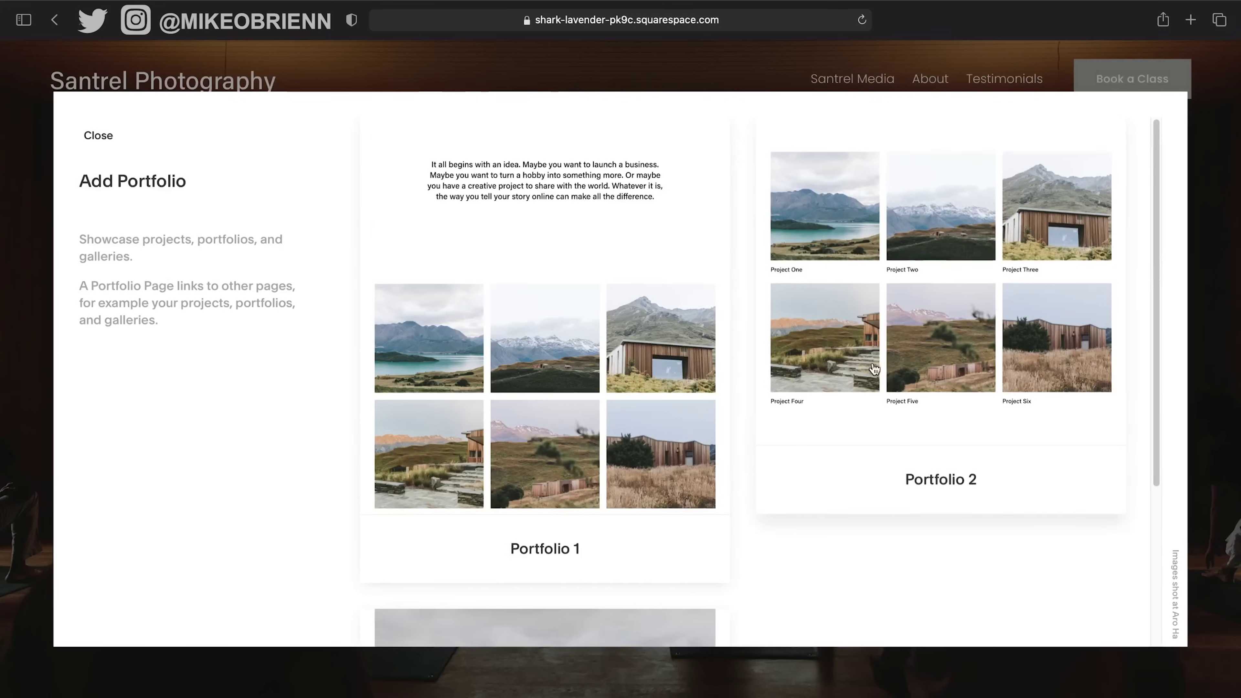
{"action": "scroll", "coordinate": [878, 377], "scroll_direction": "down", "scroll_amount": 5}
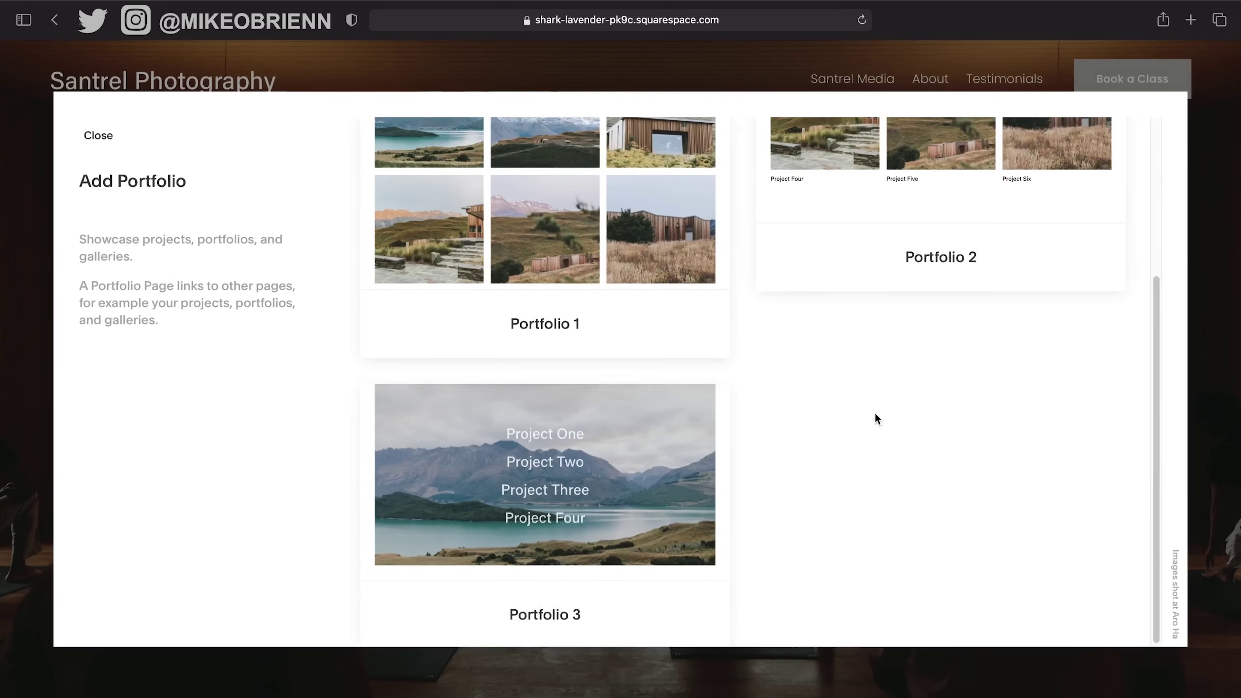
{"action": "scroll", "coordinate": [875, 416], "scroll_direction": "up", "scroll_amount": 5}
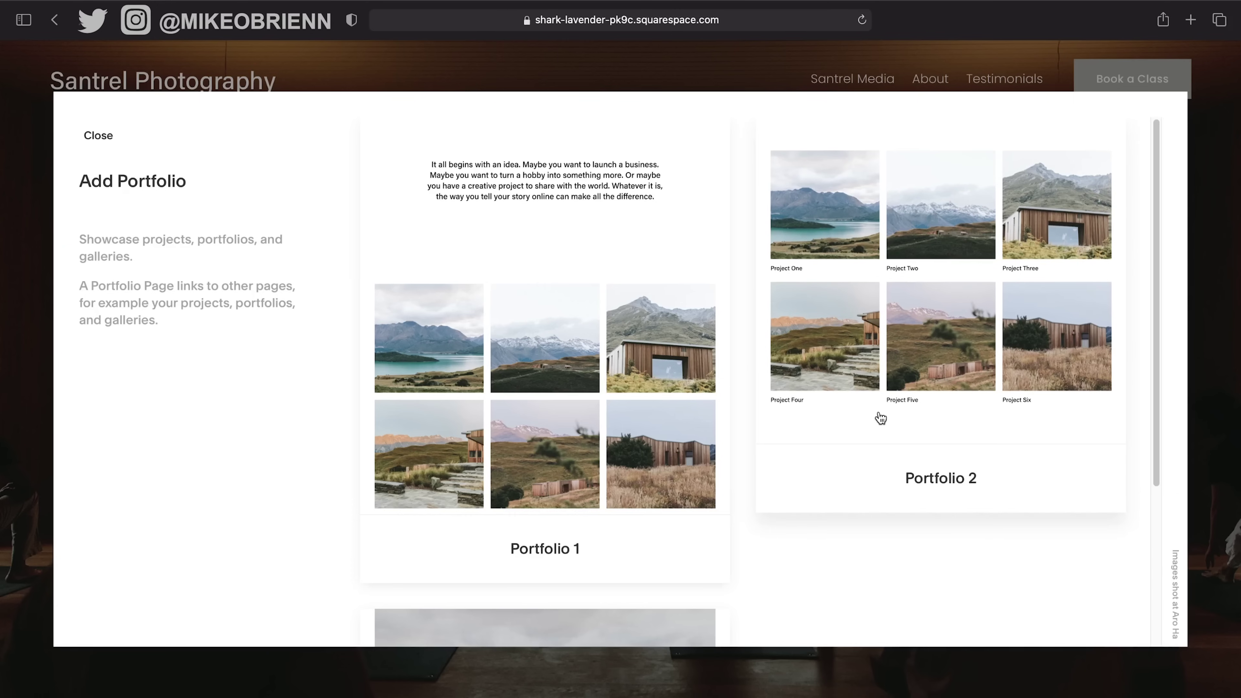
{"action": "left_click", "coordinate": [600, 429]}
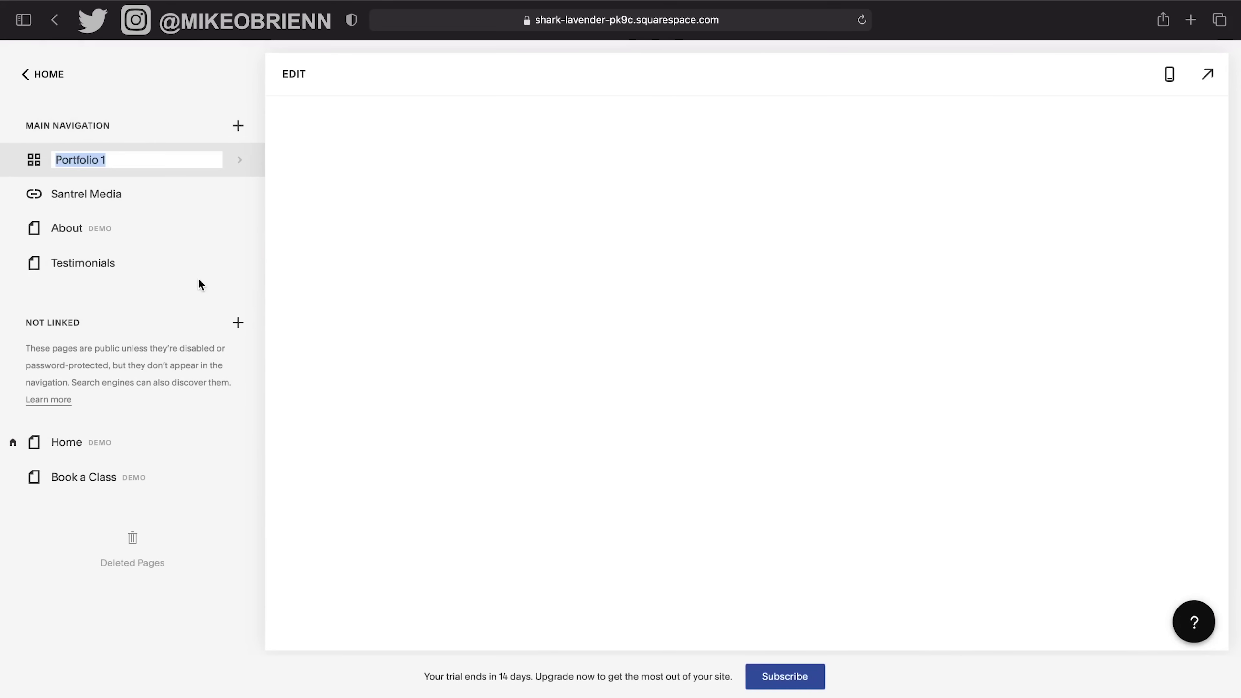
{"action": "left_click", "coordinate": [169, 158]}
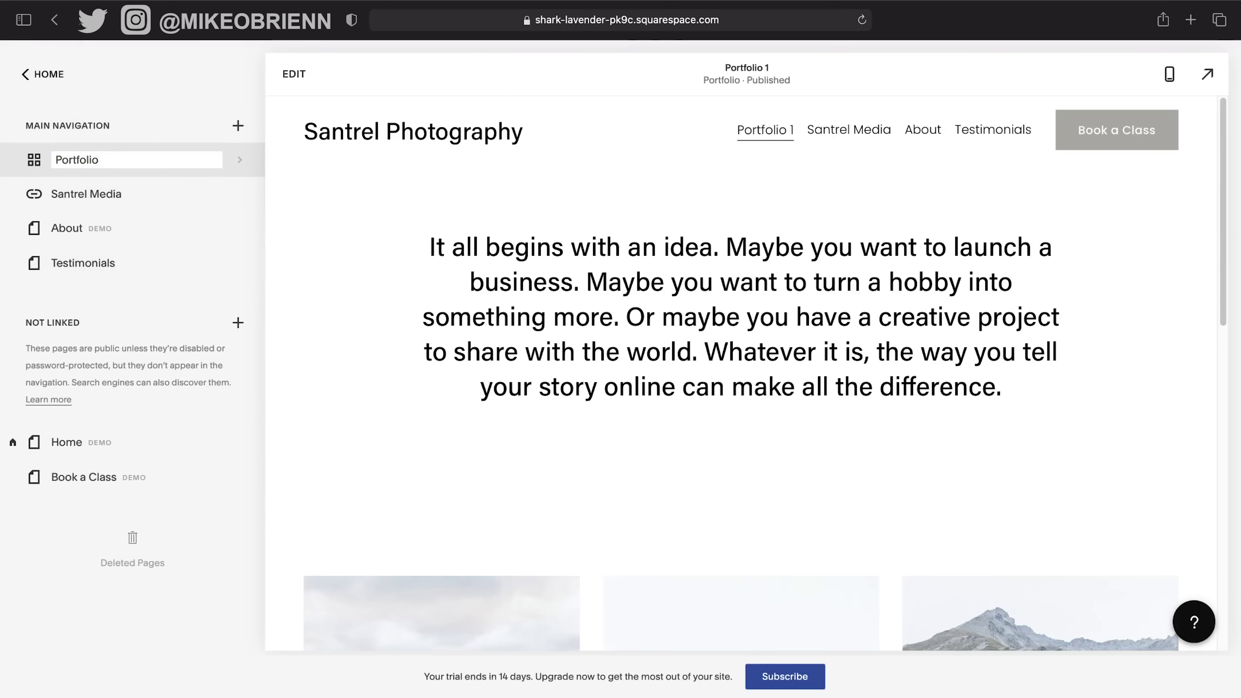
{"action": "key", "text": "Return"}
{"action": "left_click", "coordinate": [234, 160]}
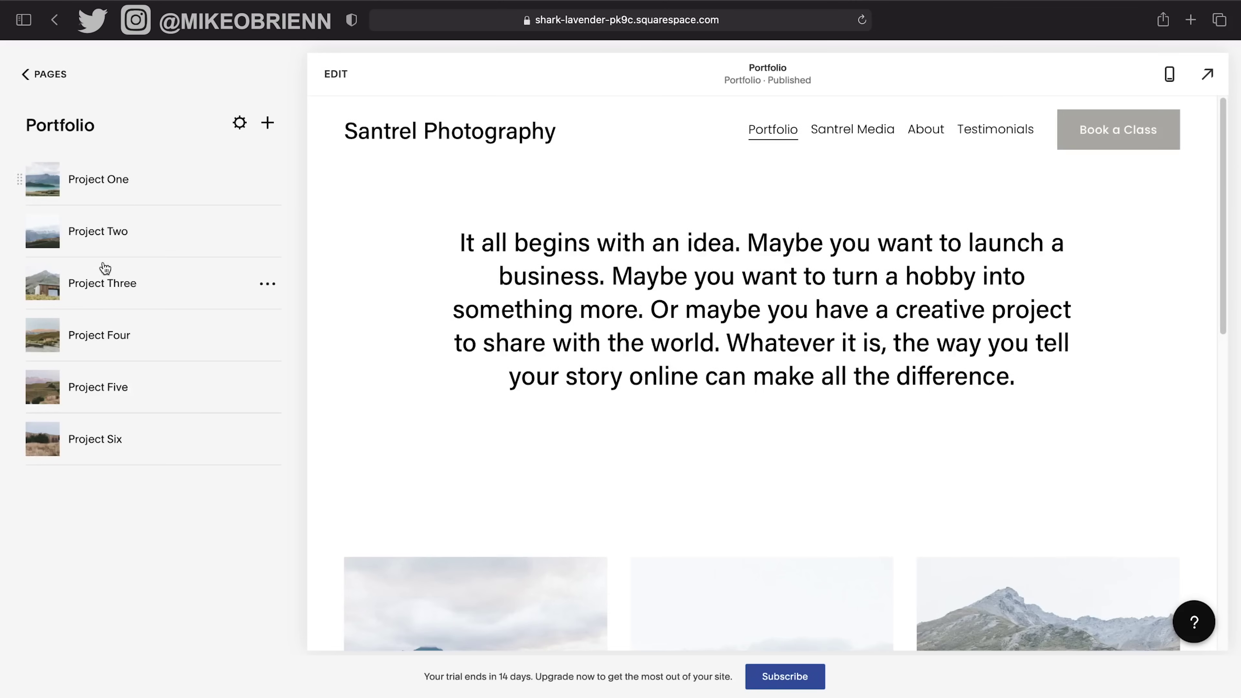
Back on the Pages list, review the Portfolio page's General settings and close without changes.
{"action": "left_click", "coordinate": [48, 76]}
{"action": "left_click", "coordinate": [219, 161]}
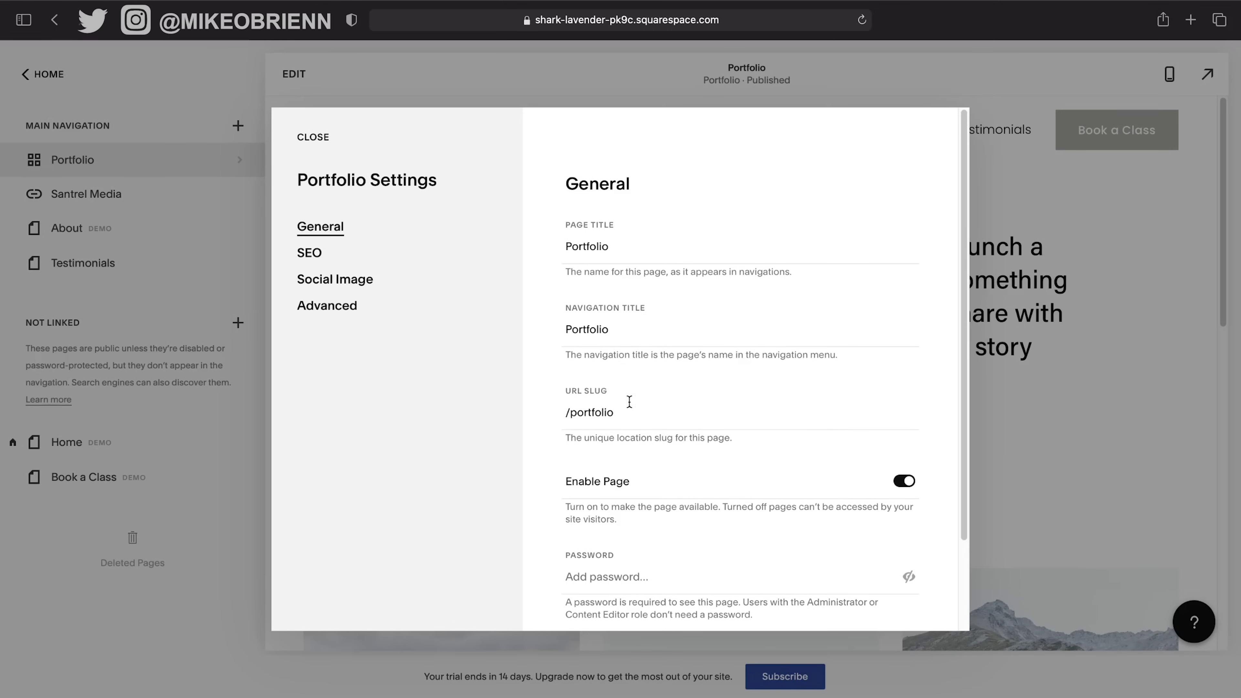
{"action": "scroll", "coordinate": [765, 451], "scroll_direction": "down", "scroll_amount": 3}
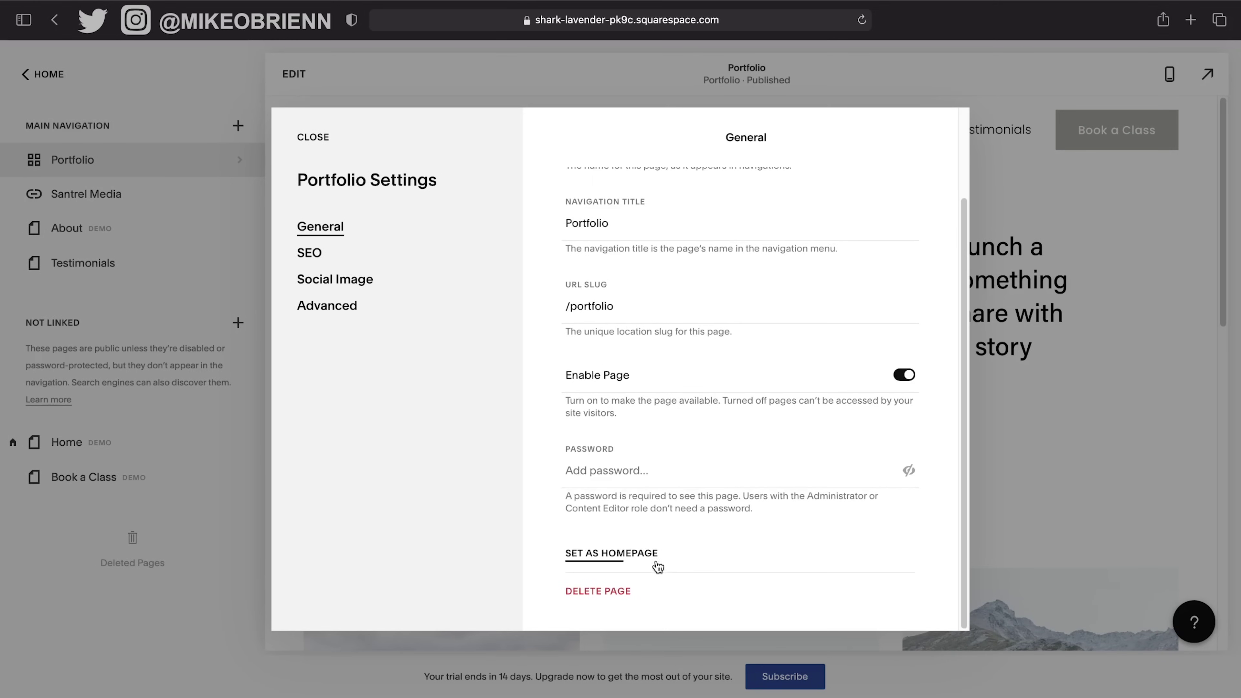
{"action": "left_click", "coordinate": [312, 138]}
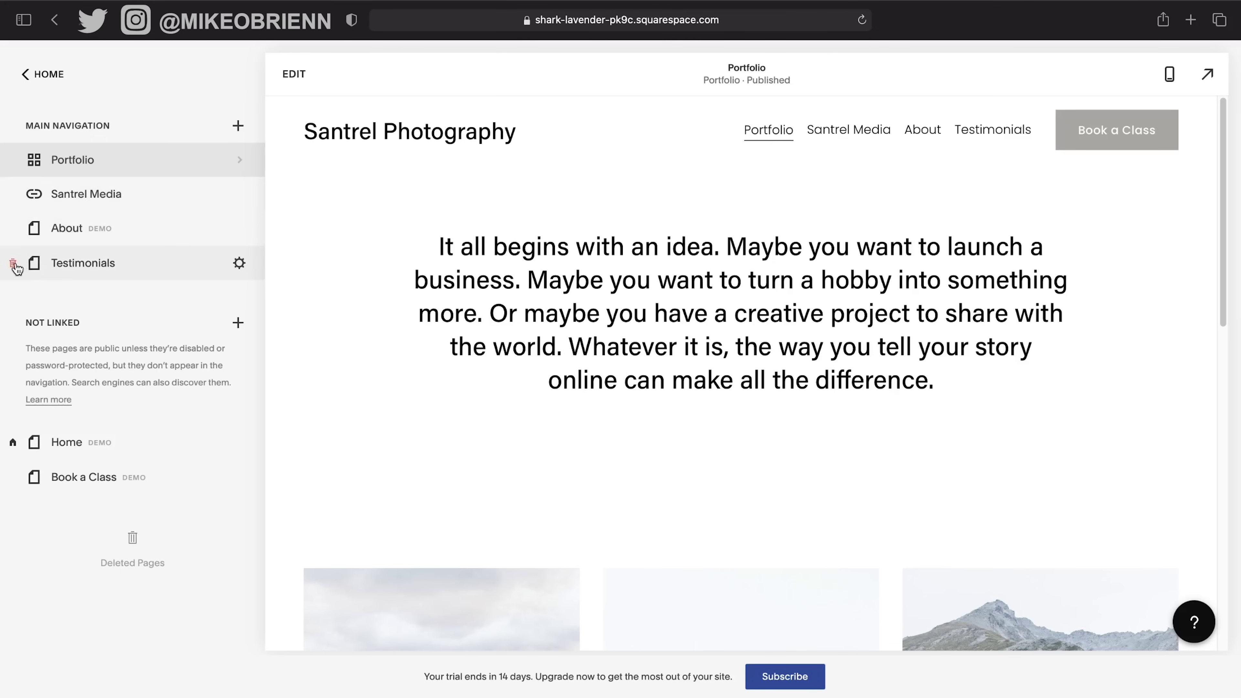
Order navigation as Portfolio, Testimonials, About; move Book a Class and Santrel Media to Not Linked.
{"action": "left_click_drag", "start_coordinate": [17, 262], "coordinate": [19, 227]}
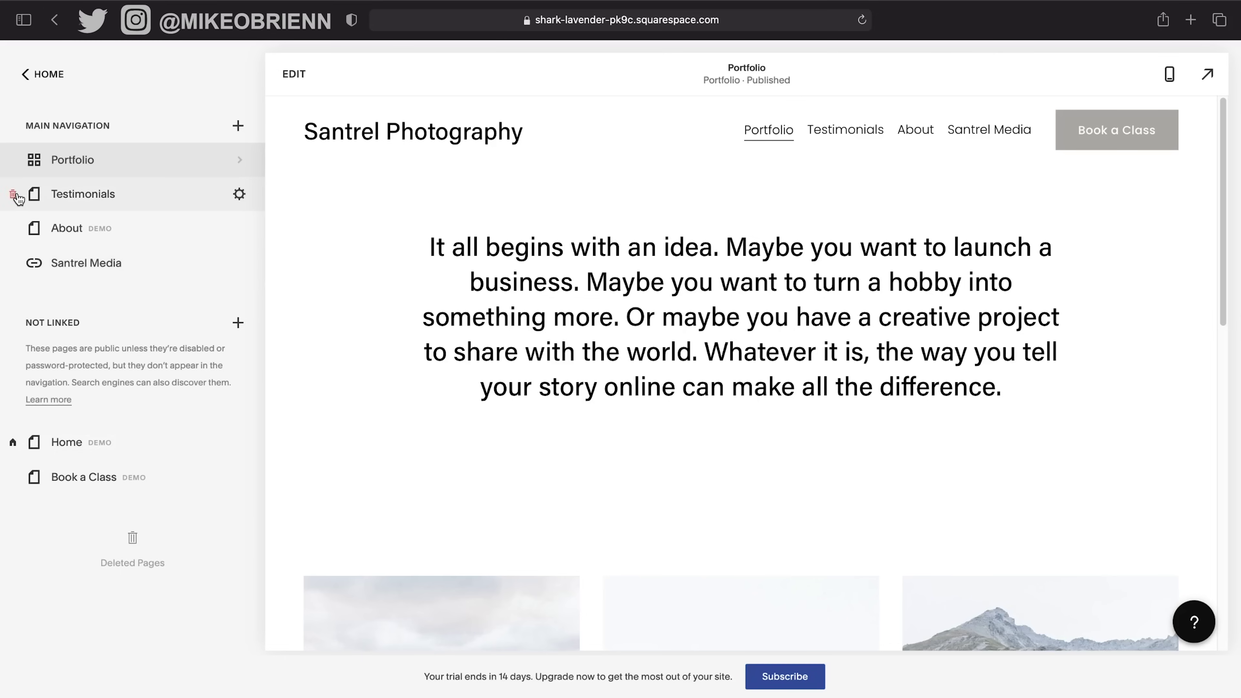
{"action": "mouse_move", "coordinate": [71, 198]}
{"action": "left_mouse_down"}
{"action": "mouse_move", "coordinate": [72, 227]}
{"action": "mouse_move", "coordinate": [72, 171]}
{"action": "mouse_move", "coordinate": [71, 198]}
{"action": "left_mouse_up"}
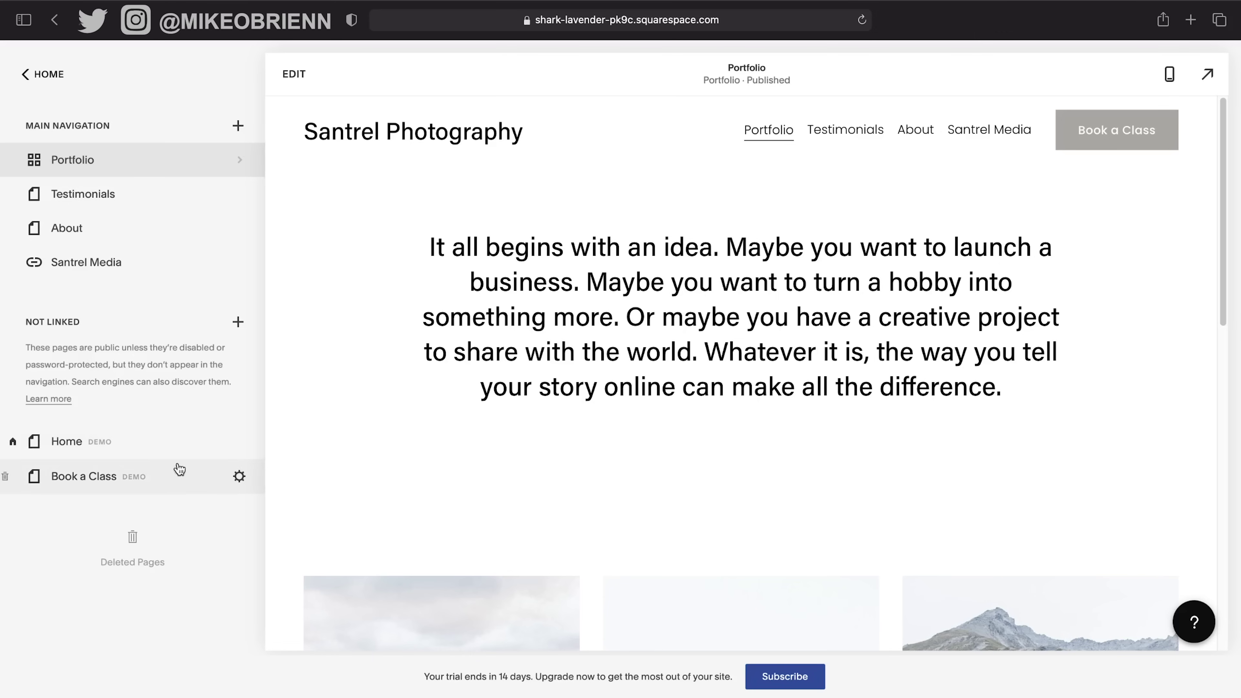
{"action": "left_click_drag", "start_coordinate": [129, 473], "coordinate": [147, 293]}
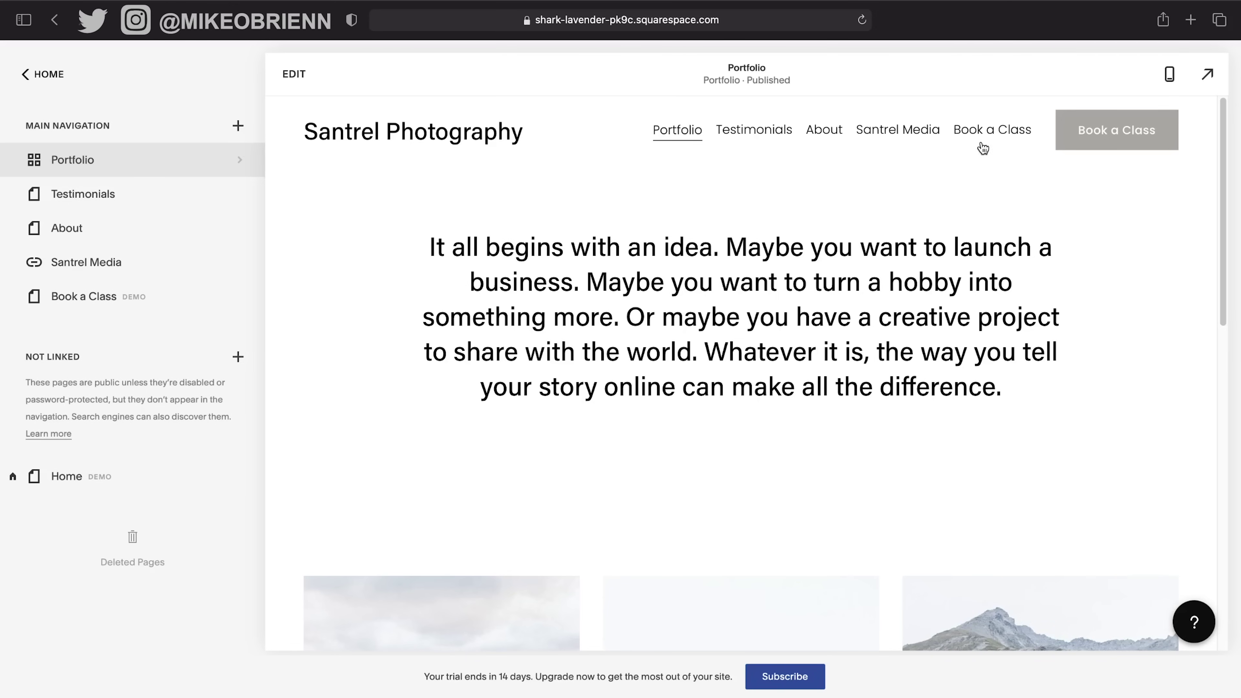
{"action": "left_click_drag", "start_coordinate": [160, 298], "coordinate": [78, 478]}
{"action": "left_click_drag", "start_coordinate": [112, 276], "coordinate": [76, 478]}
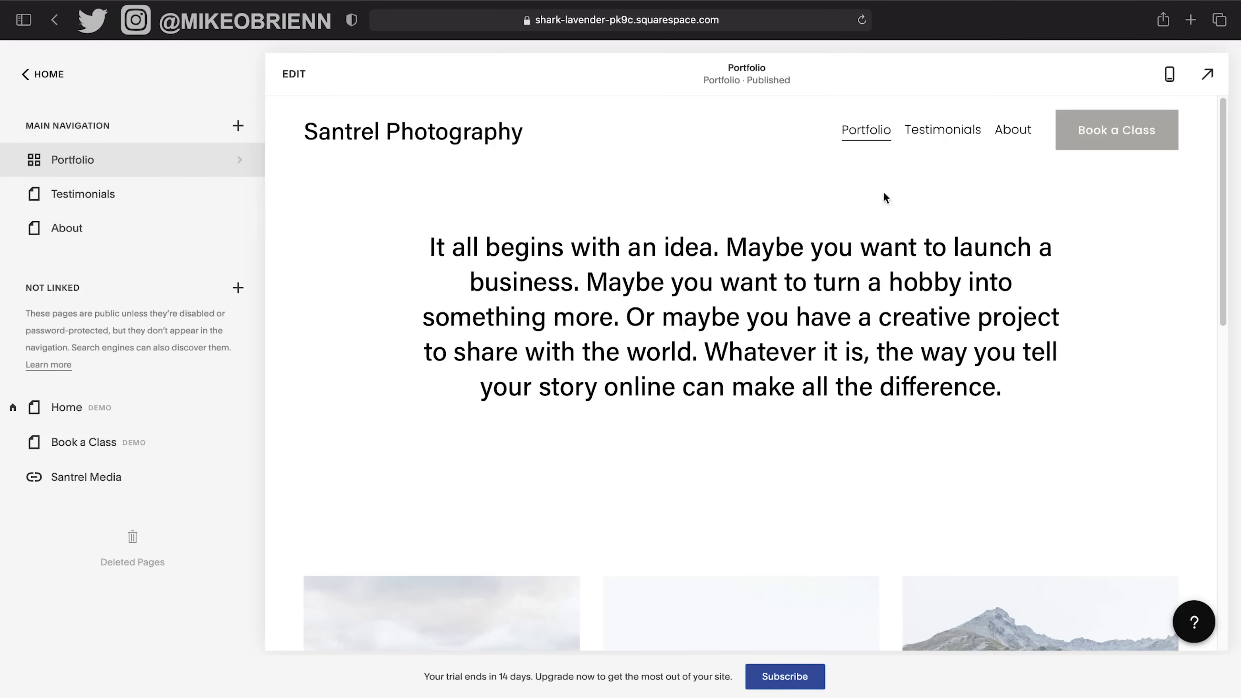
{"action": "left_click", "coordinate": [374, 130]}
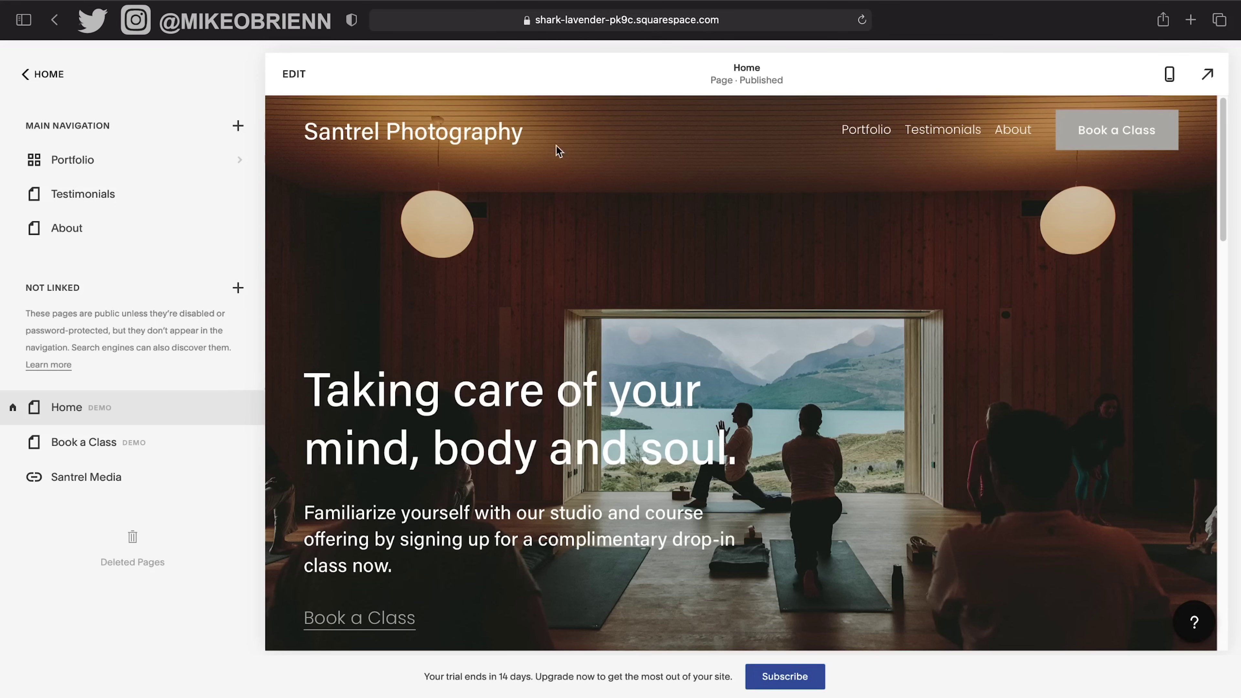
Return to the main site menu and open the Design panel.
{"action": "scroll", "coordinate": [765, 403], "scroll_direction": "down", "scroll_amount": 5}
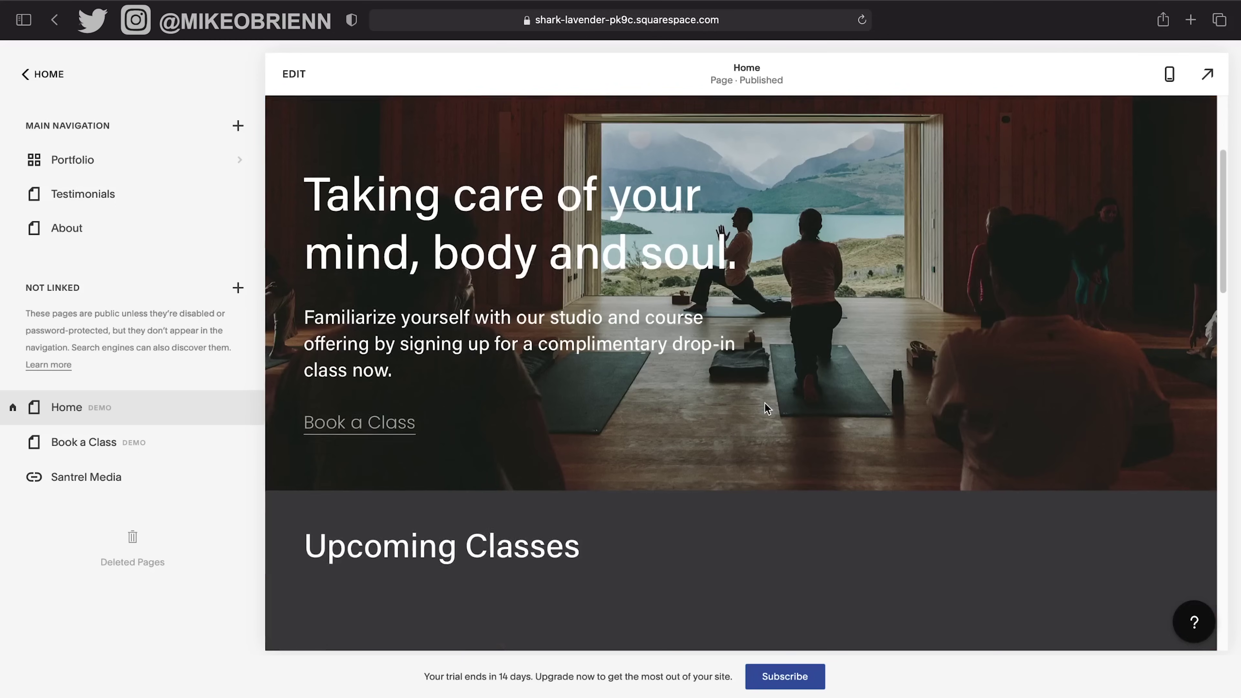
{"action": "scroll", "coordinate": [765, 403], "scroll_direction": "up", "scroll_amount": 5}
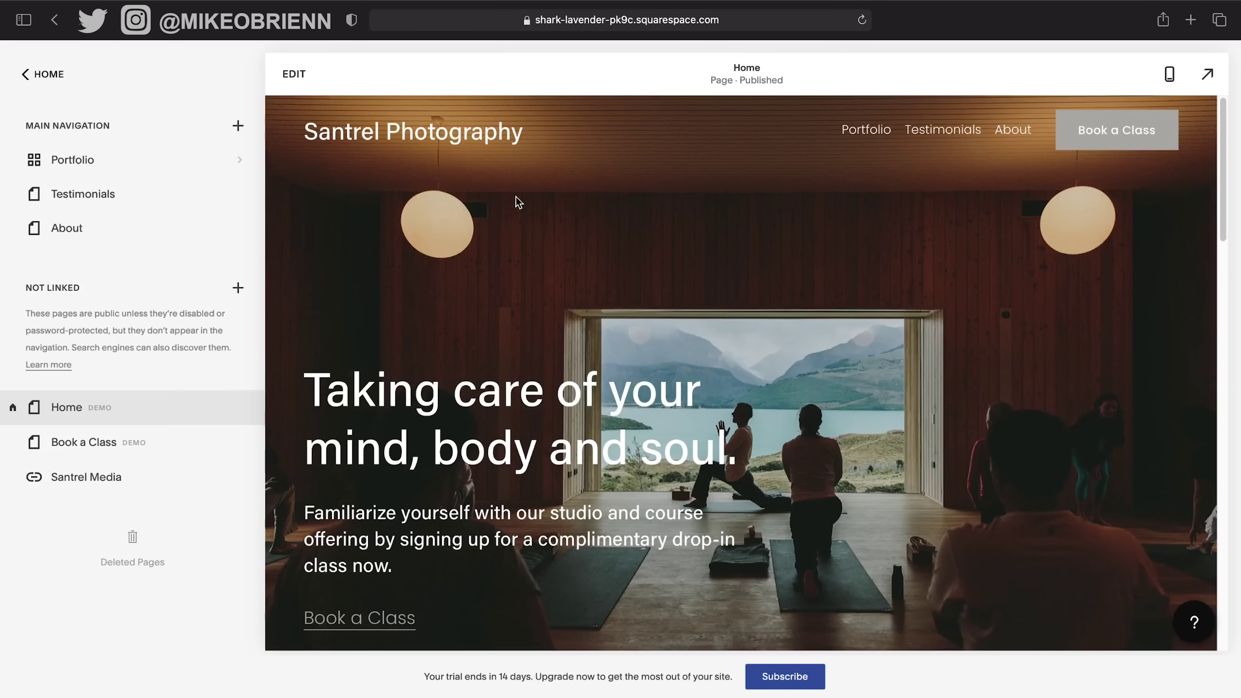
{"action": "left_click", "coordinate": [43, 75]}
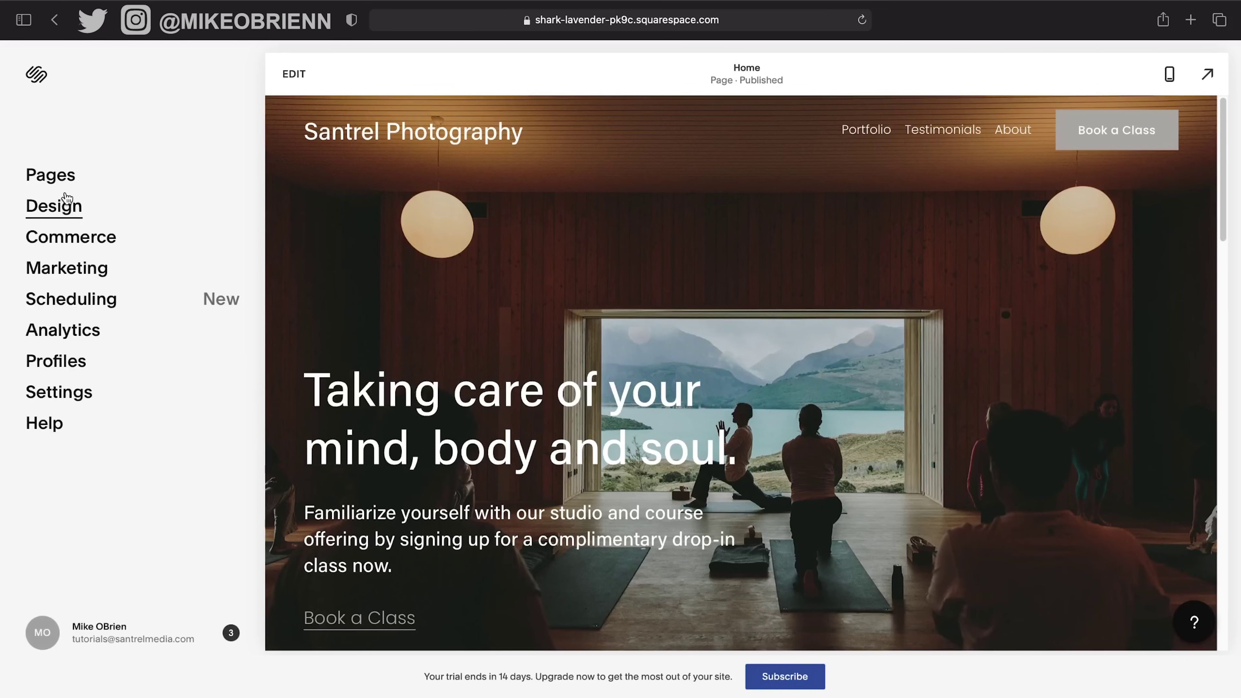
{"action": "left_click", "coordinate": [63, 207]}
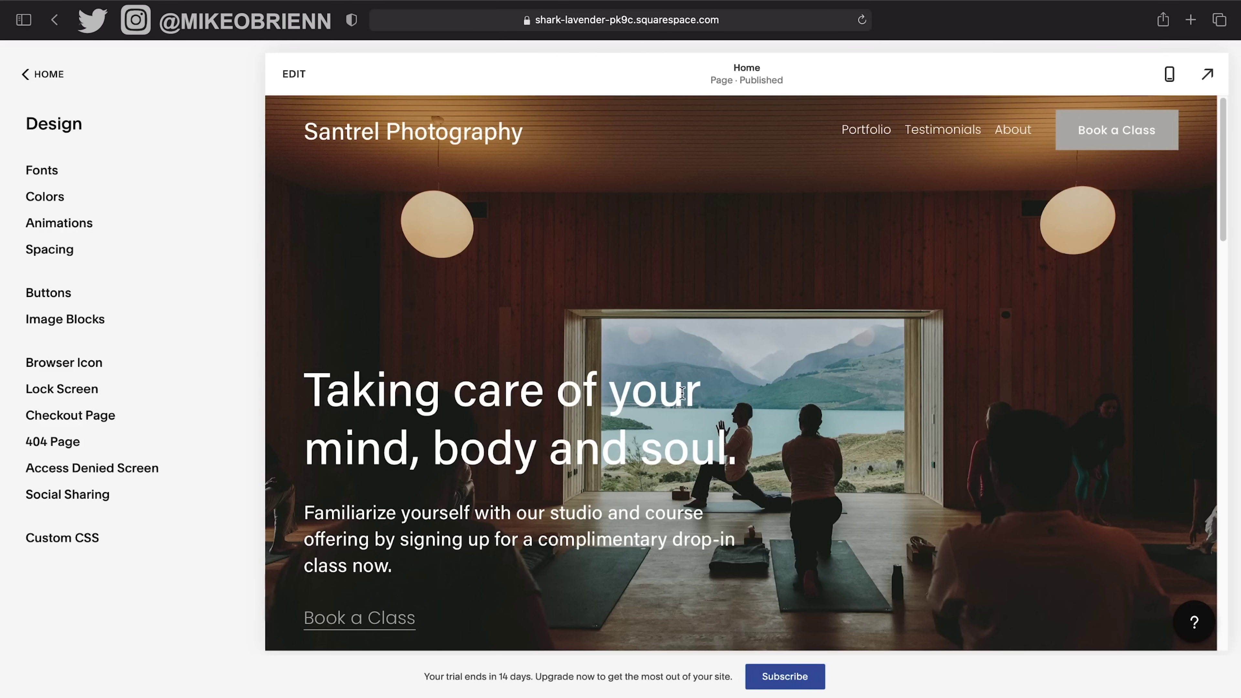
Open the Fonts settings and review the Headings text styles.
{"action": "left_click", "coordinate": [48, 171]}
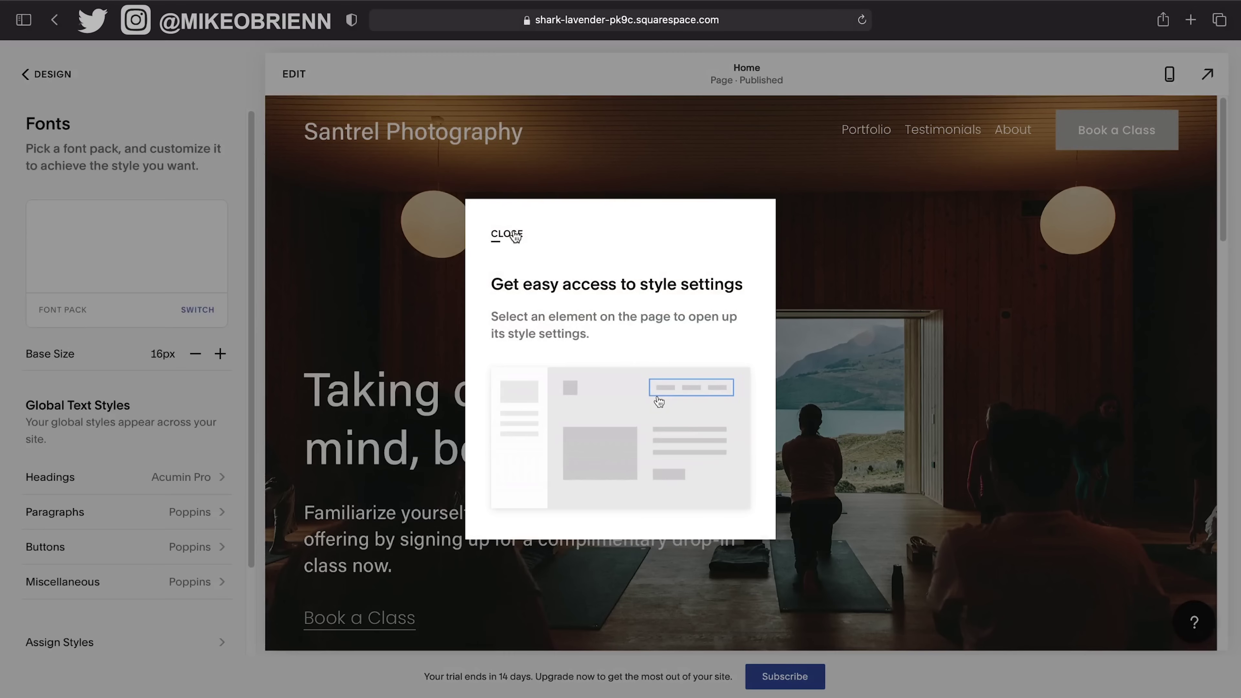
{"action": "left_click", "coordinate": [507, 233]}
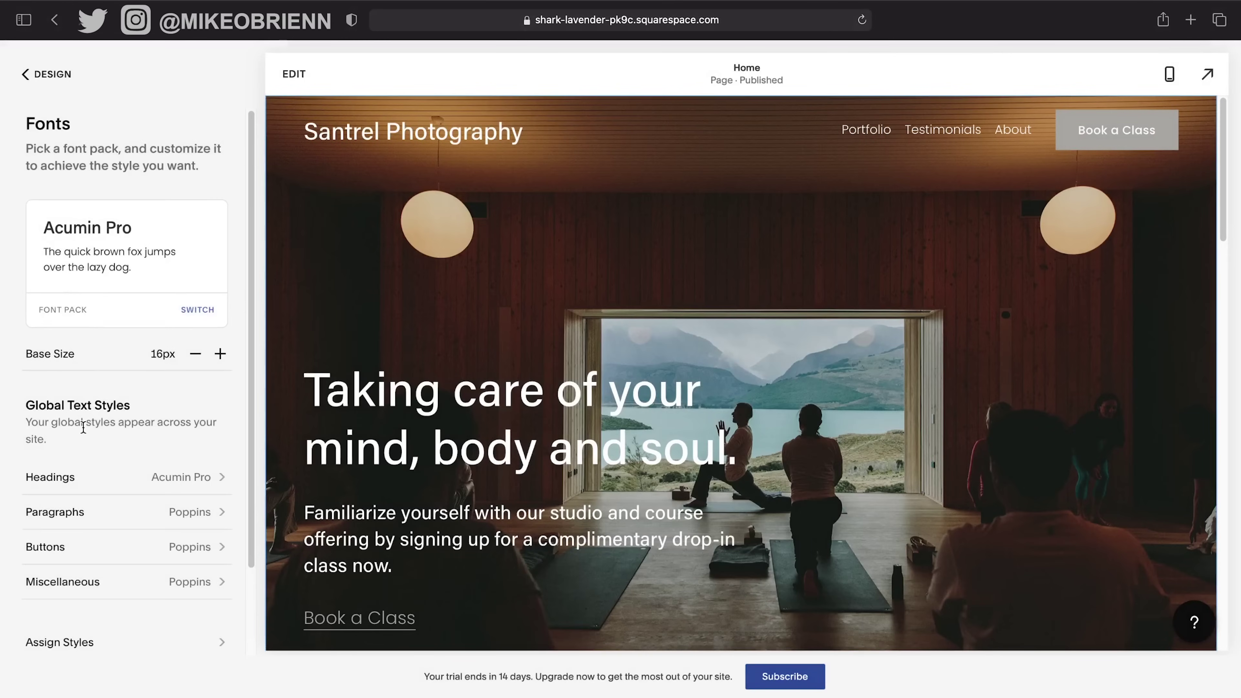
{"action": "scroll", "coordinate": [84, 428], "scroll_direction": "down", "scroll_amount": 2}
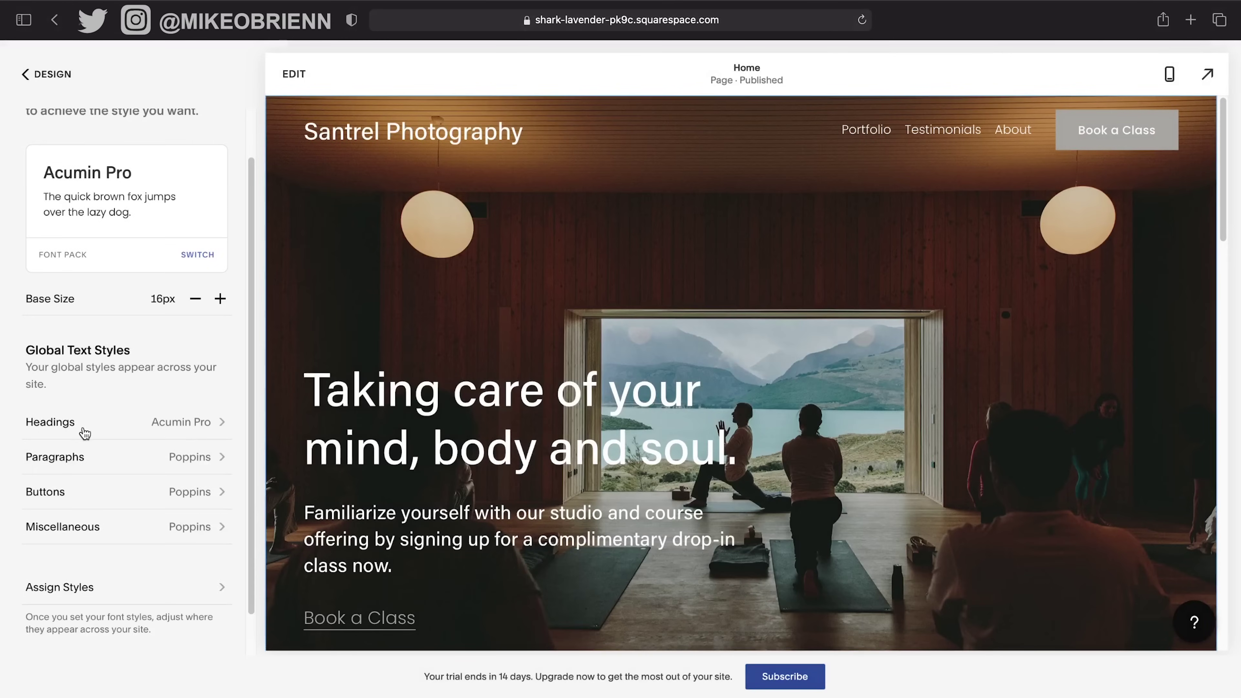
{"action": "left_click", "coordinate": [211, 429]}
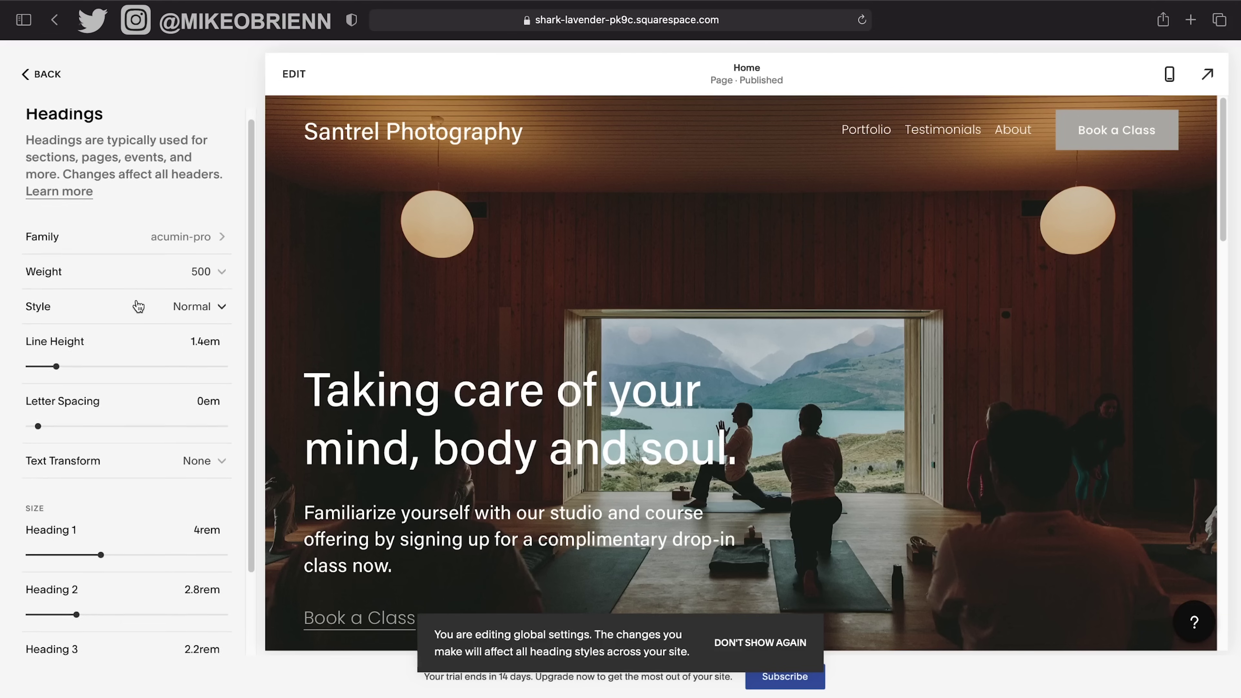
{"action": "scroll", "coordinate": [139, 306], "scroll_direction": "down", "scroll_amount": 1}
{"action": "scroll", "coordinate": [138, 306], "scroll_direction": "down", "scroll_amount": 3}
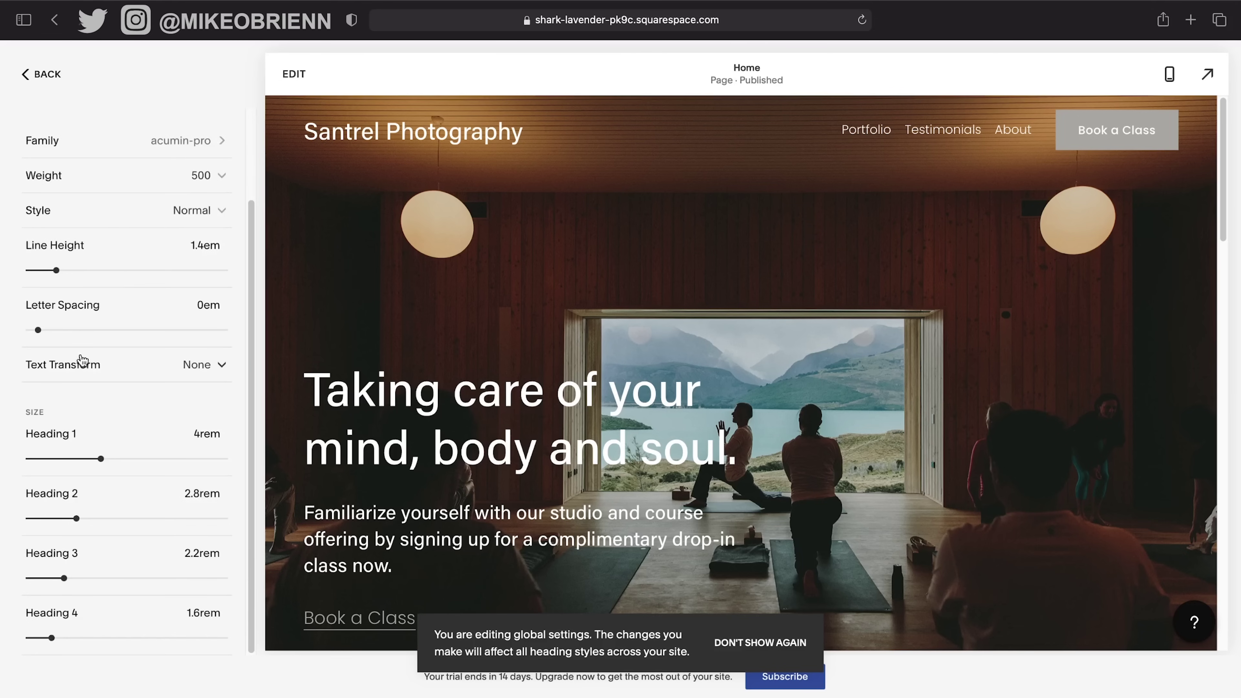
{"action": "scroll", "coordinate": [565, 345], "scroll_direction": "down", "scroll_amount": 10}
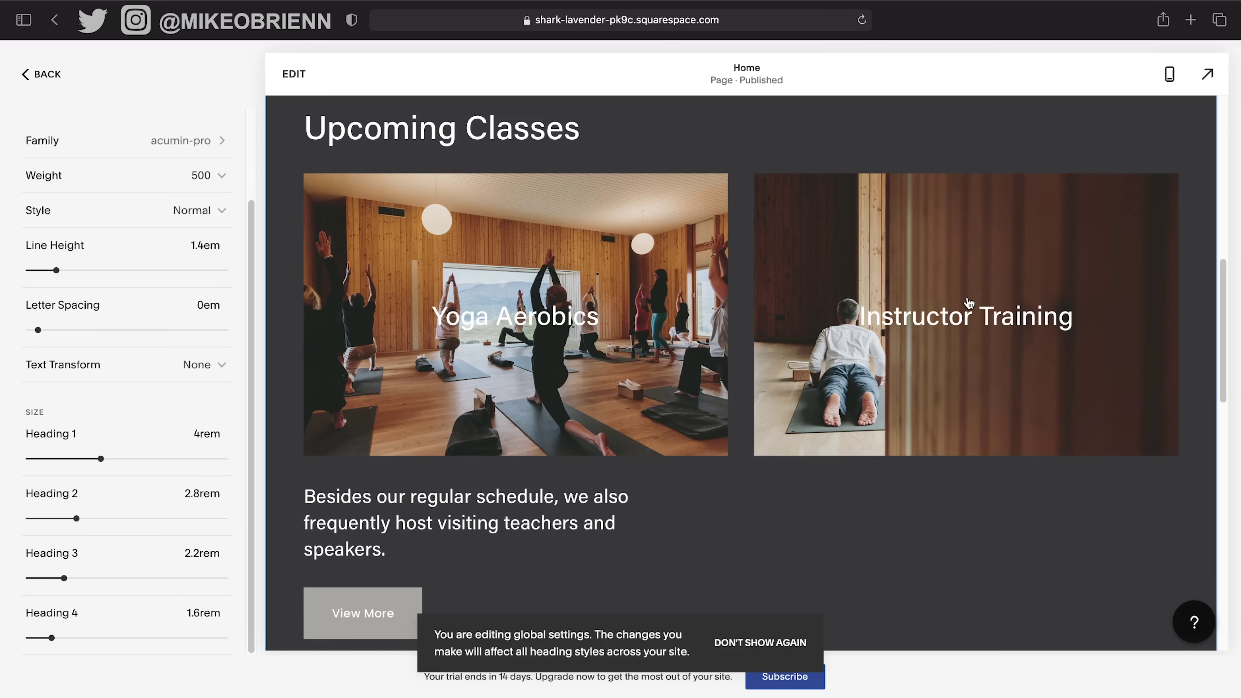
{"action": "scroll", "coordinate": [850, 469], "scroll_direction": "down", "scroll_amount": 2}
{"action": "scroll", "coordinate": [852, 471], "scroll_direction": "down", "scroll_amount": 4}
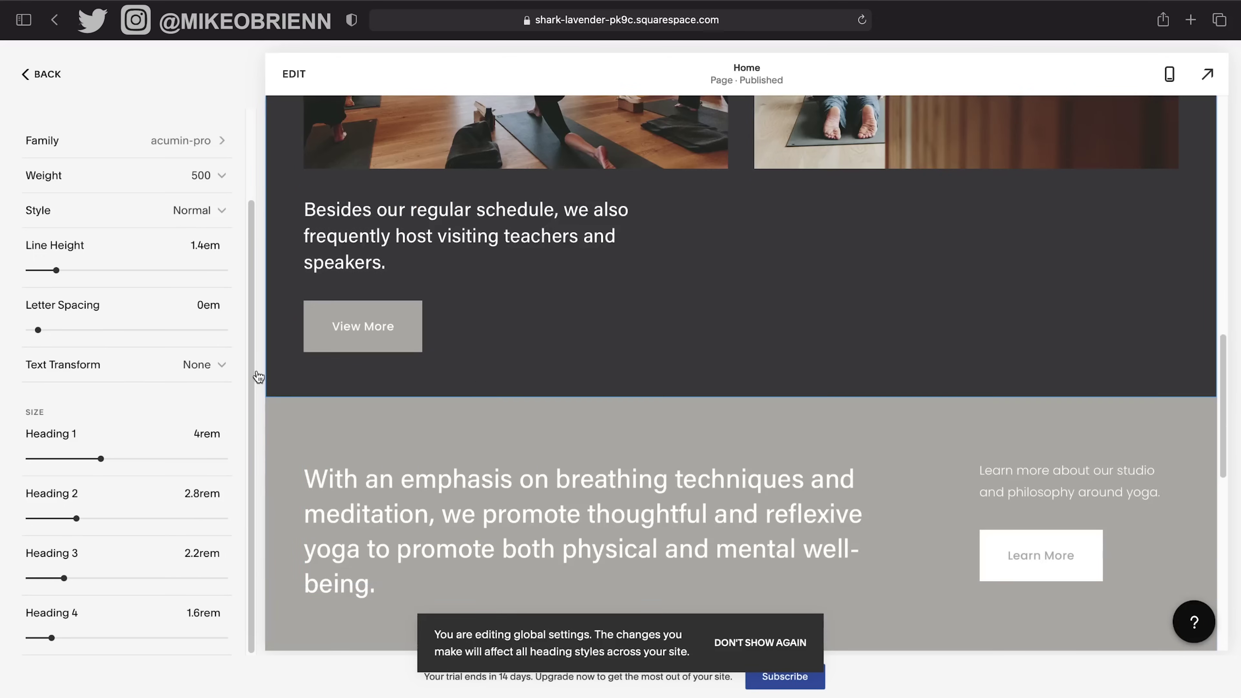
{"action": "scroll", "coordinate": [492, 389], "scroll_direction": "up", "scroll_amount": 18}
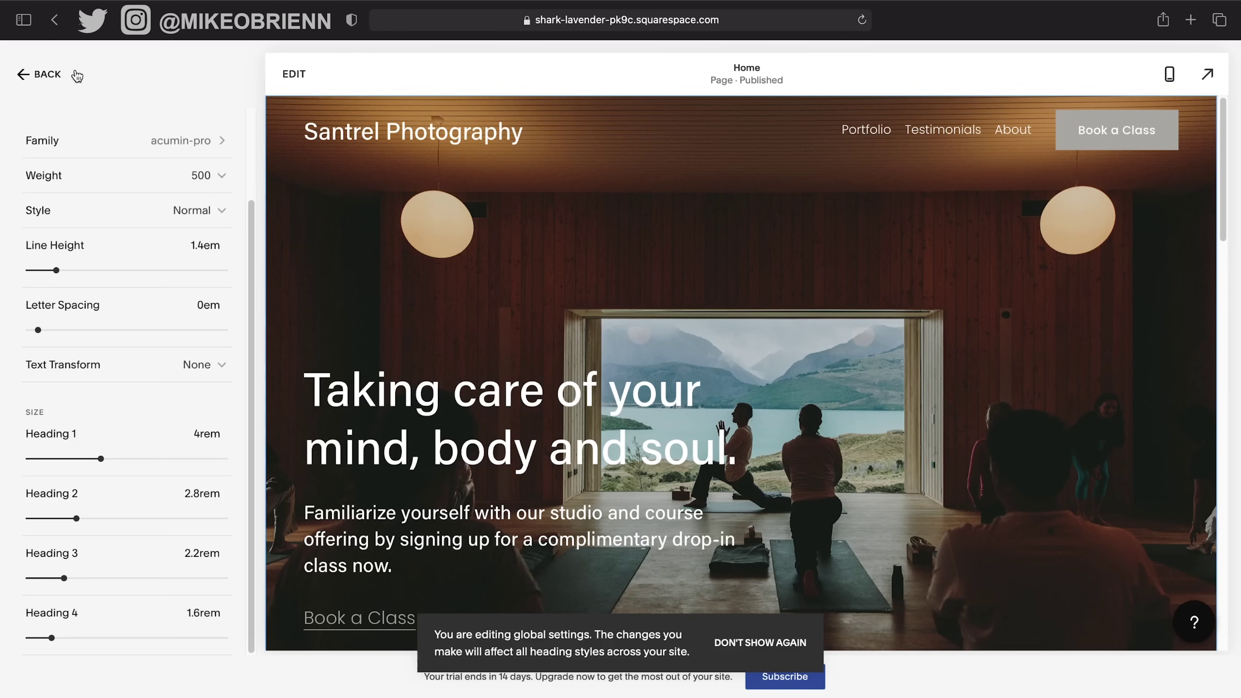
{"action": "left_click", "coordinate": [64, 77]}
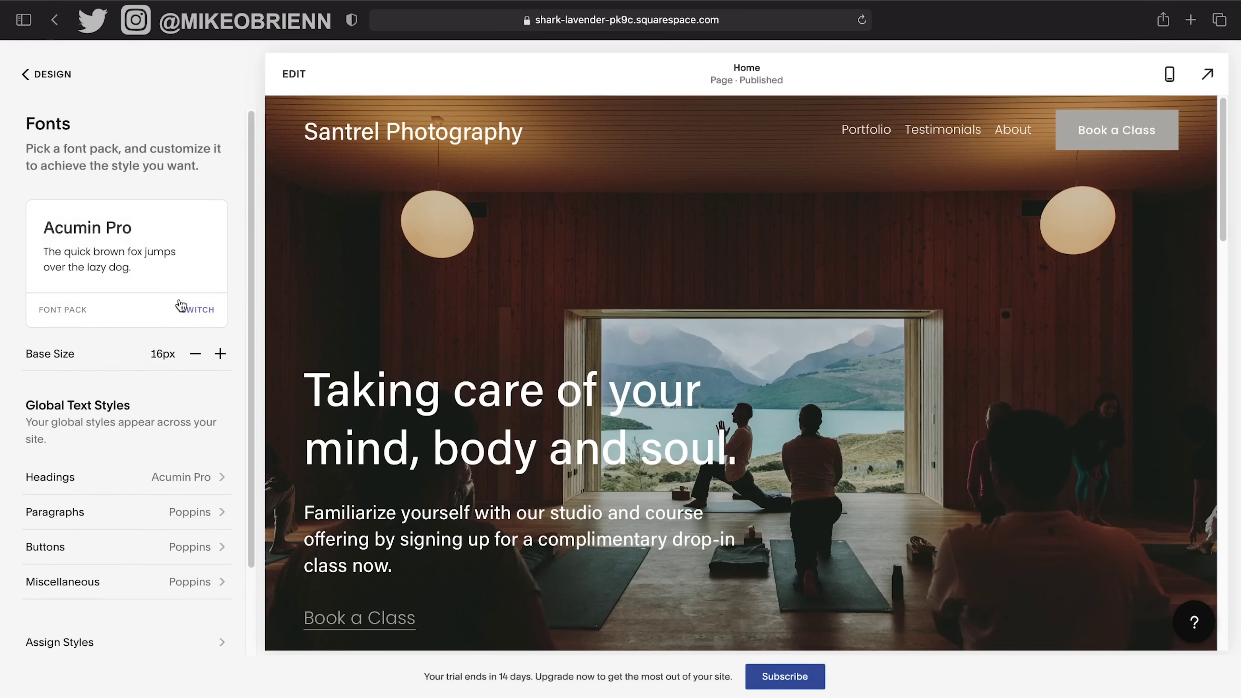
Change the Paragraphs weight from 300 to 400 and save.
{"action": "scroll", "coordinate": [165, 415], "scroll_direction": "down", "scroll_amount": 3}
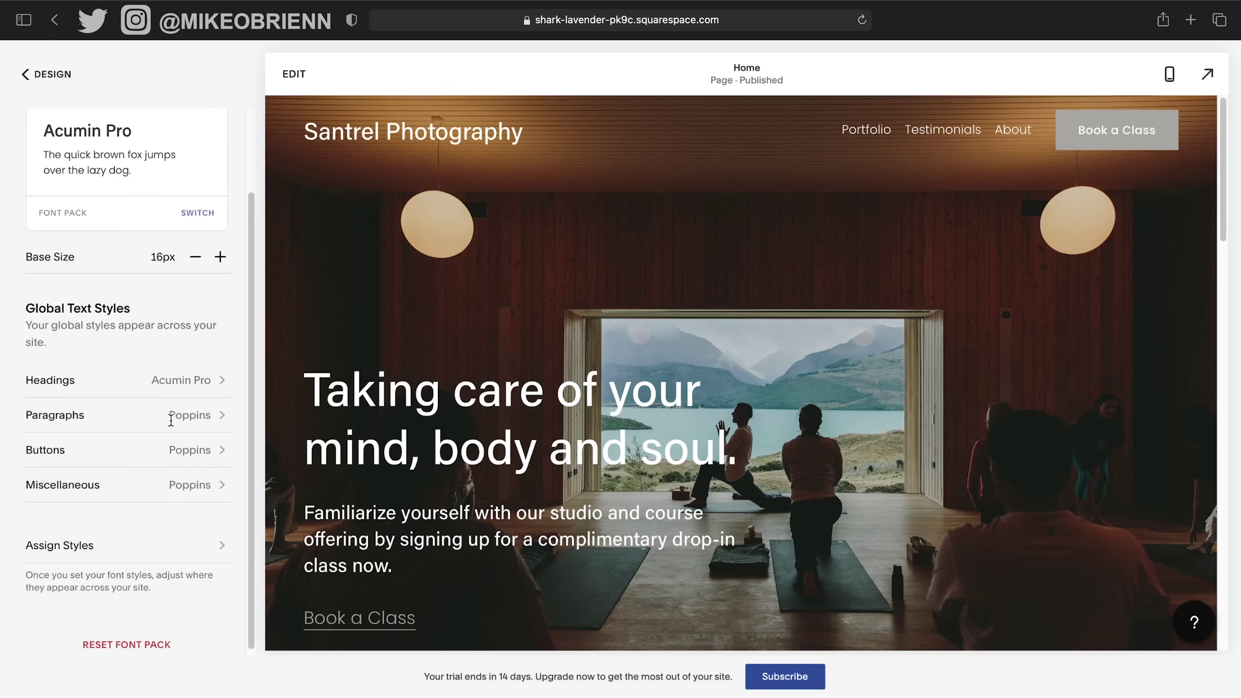
{"action": "left_click", "coordinate": [210, 425]}
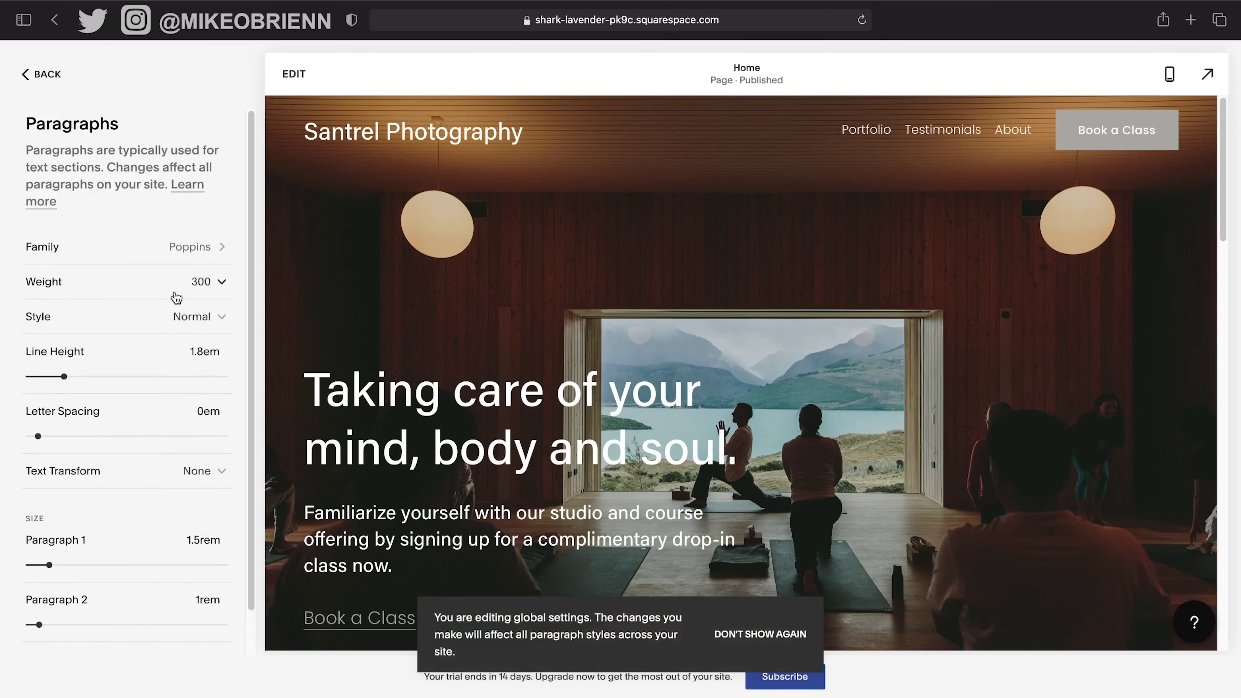
{"action": "left_click", "coordinate": [175, 293]}
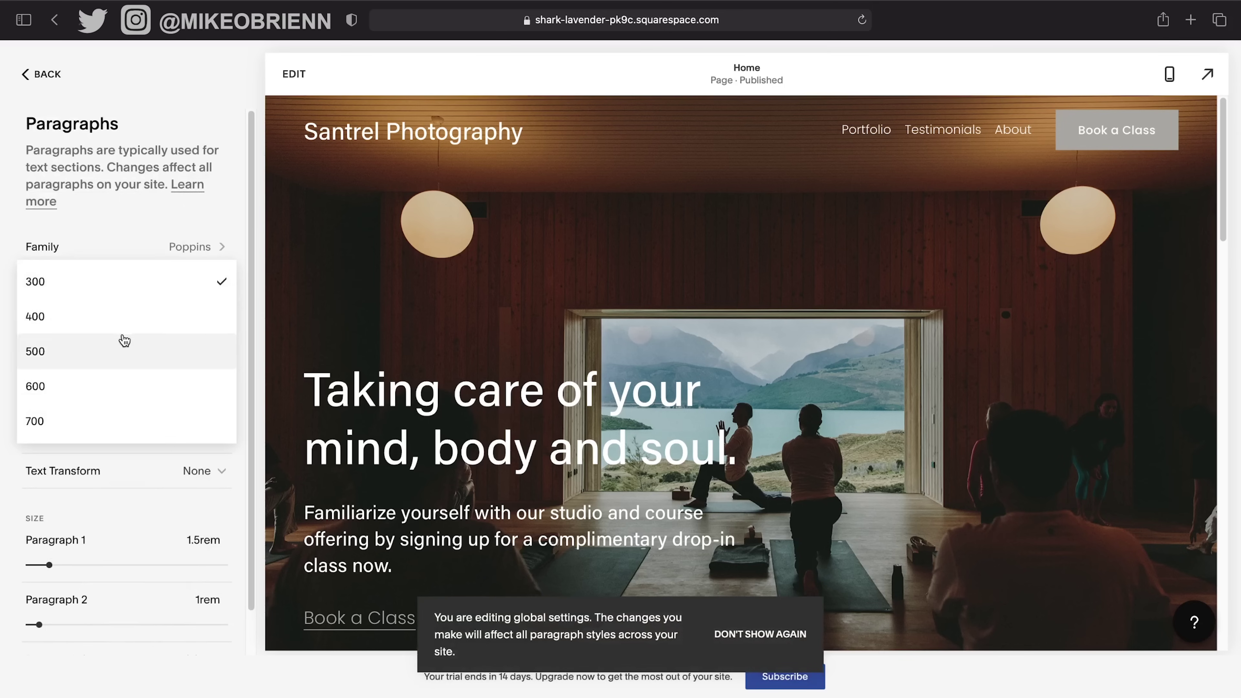
{"action": "left_click", "coordinate": [141, 329]}
{"action": "scroll", "coordinate": [508, 494], "scroll_direction": "down", "scroll_amount": 5}
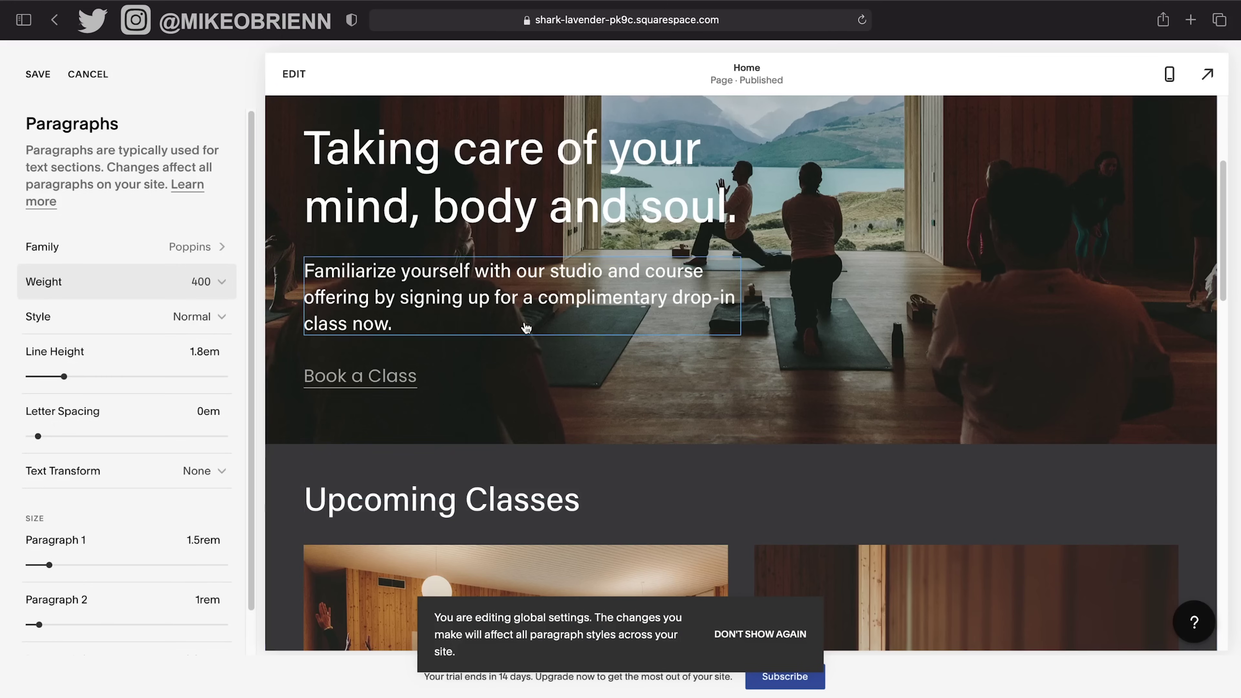
{"action": "left_click", "coordinate": [38, 73]}
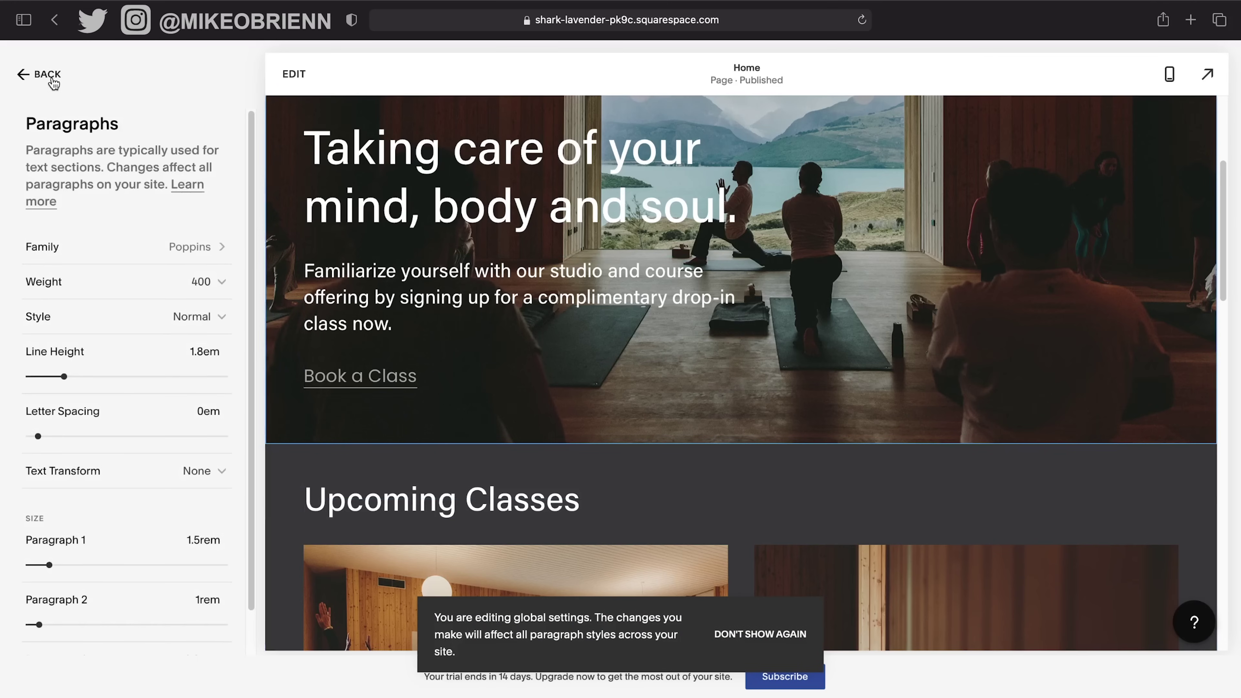
{"action": "left_click", "coordinate": [53, 82]}
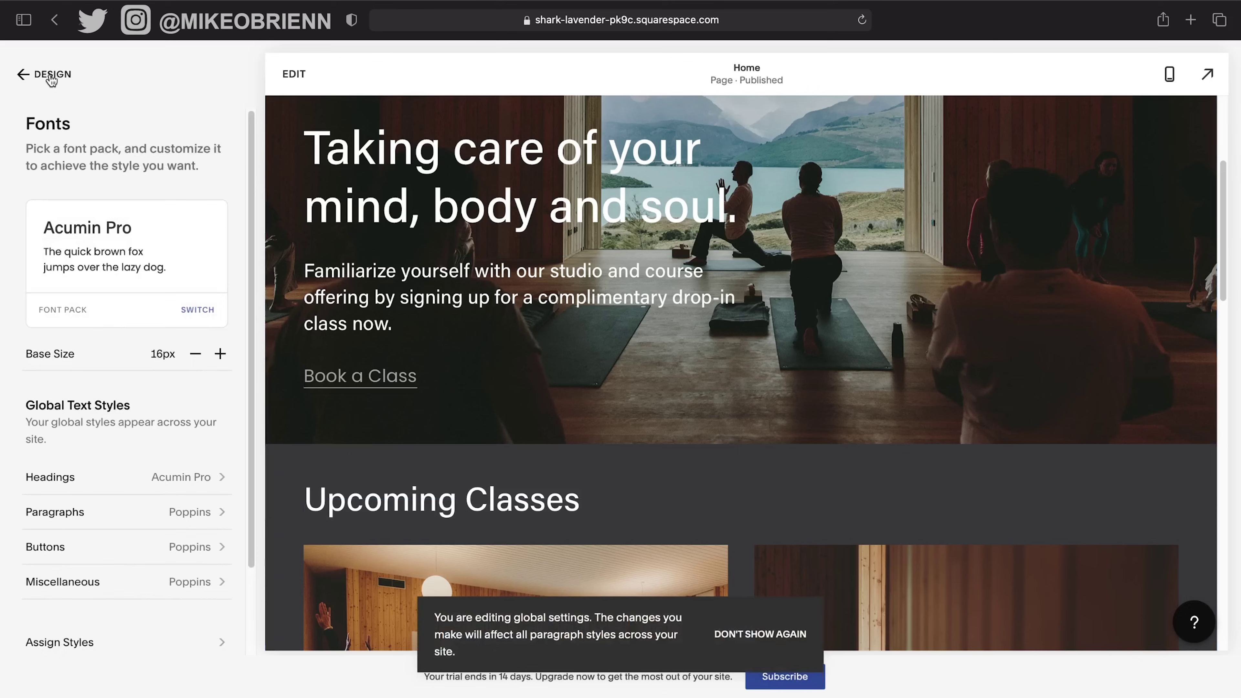
{"action": "left_click", "coordinate": [52, 78]}
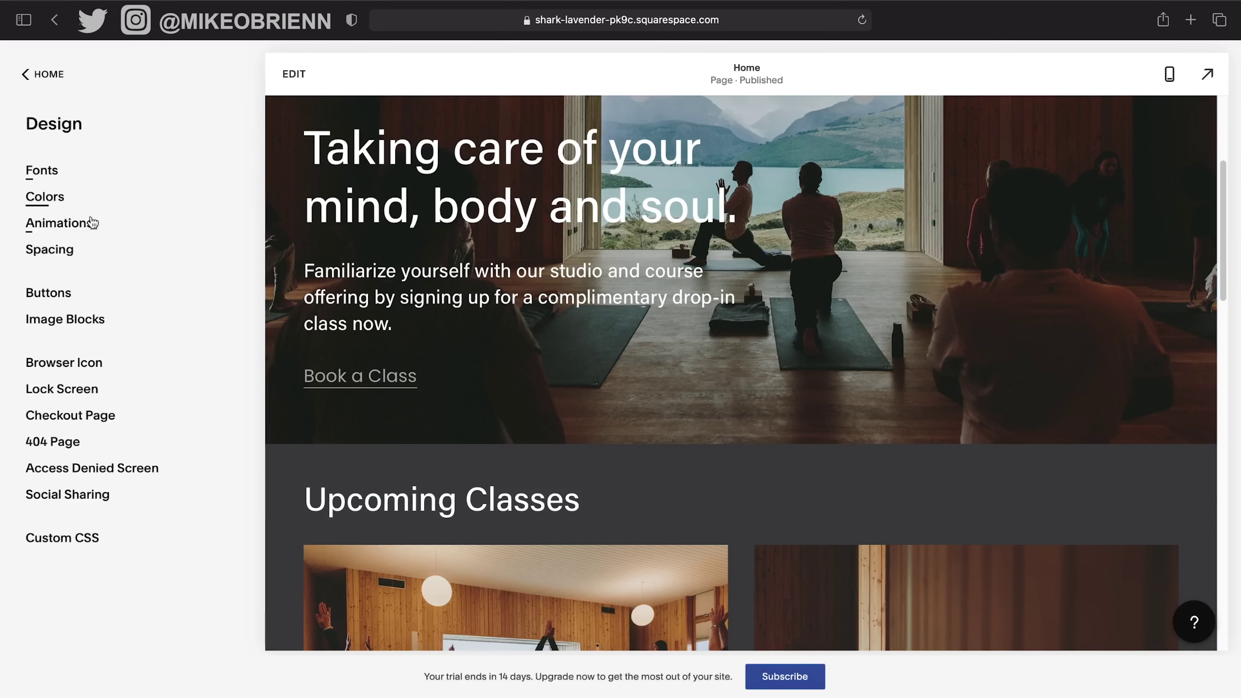
Edit the Color Palette and set it to generate From Color.
{"action": "left_click", "coordinate": [67, 198]}
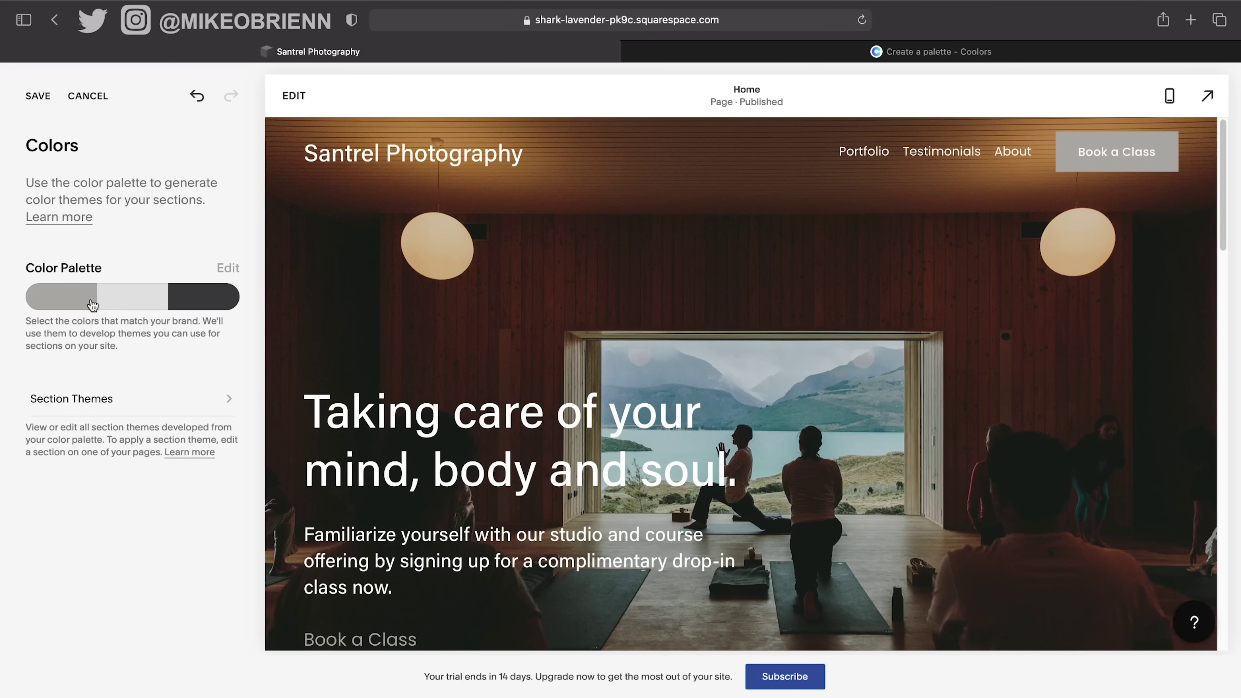
{"action": "left_click", "coordinate": [228, 268]}
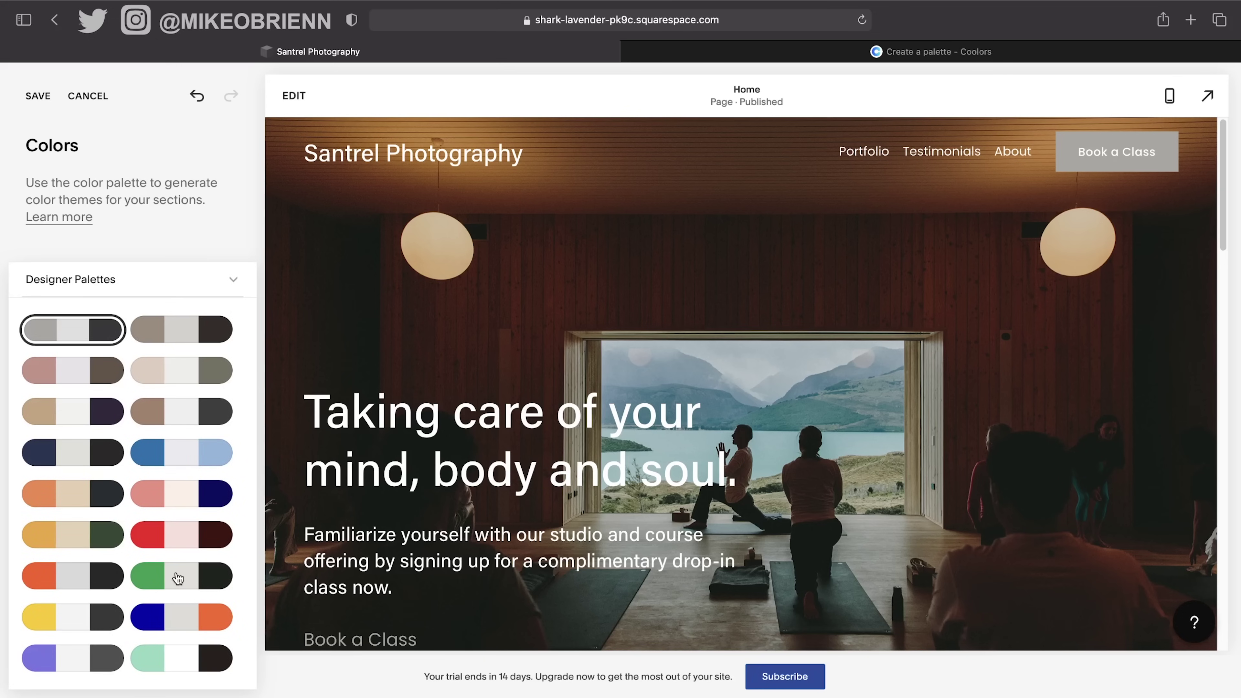
{"action": "left_click", "coordinate": [230, 281]}
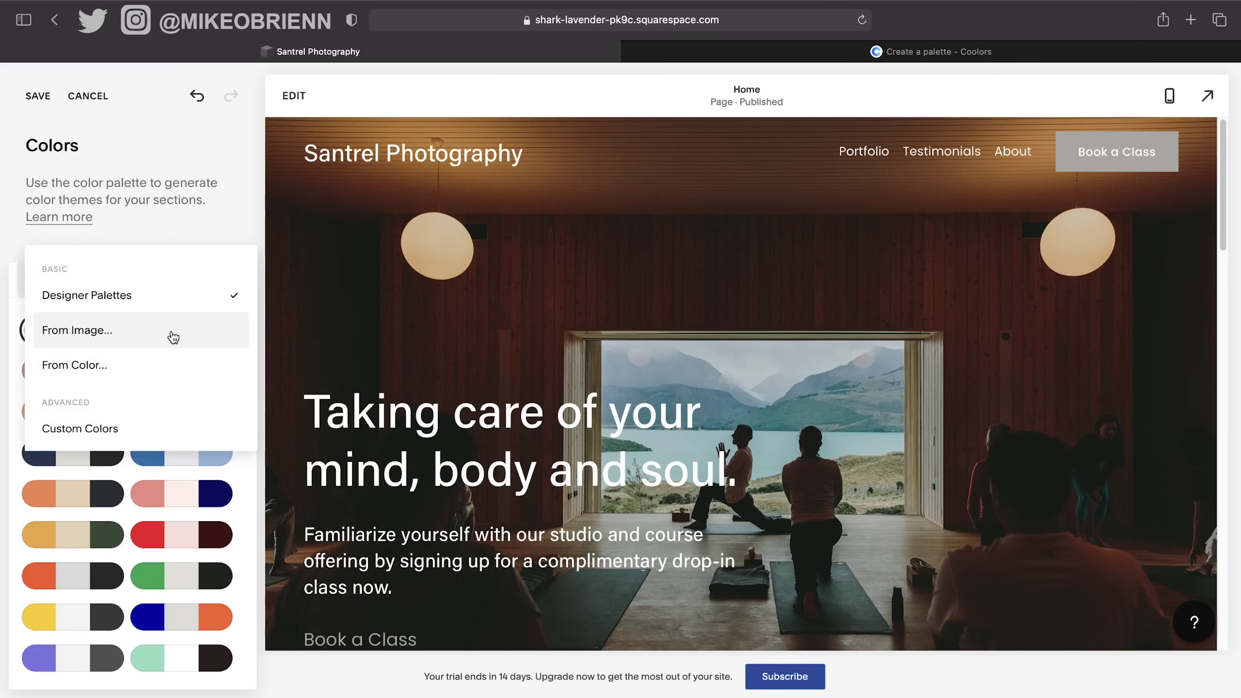
{"action": "left_click", "coordinate": [172, 358]}
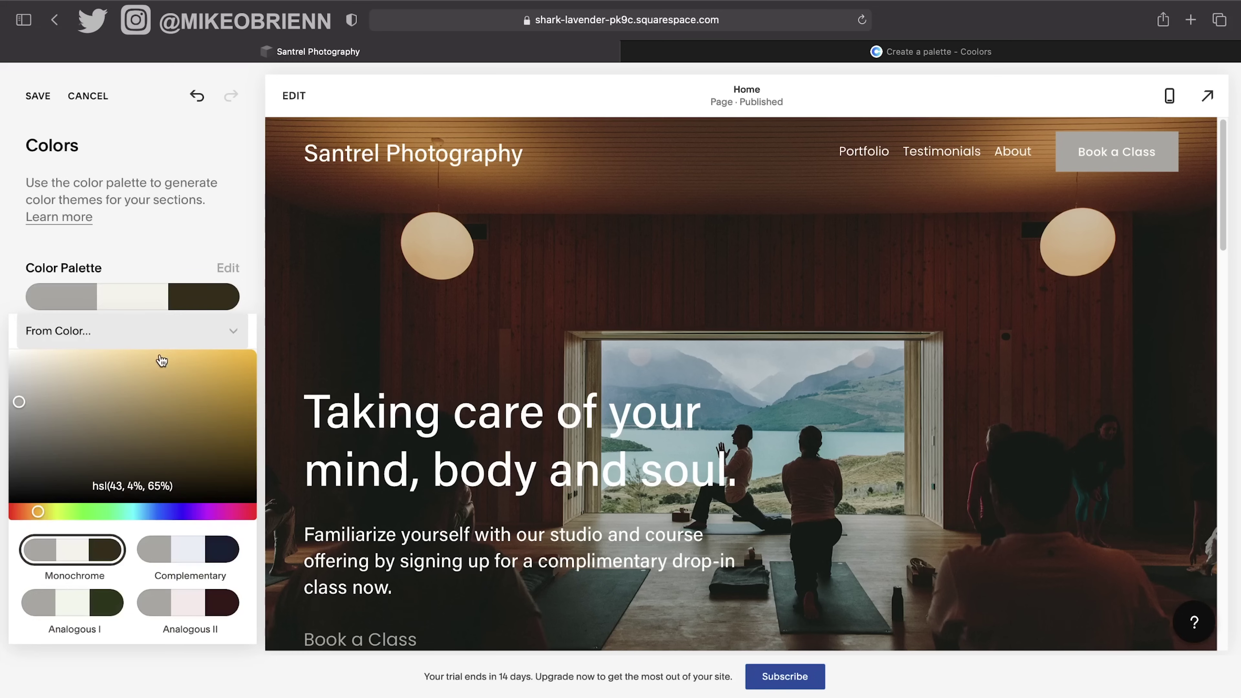
Set the palette's base colour to the blue hsl(224, 73%, 37%).
{"action": "mouse_move", "coordinate": [100, 420]}
{"action": "left_mouse_down"}
{"action": "mouse_move", "coordinate": [224, 438]}
{"action": "mouse_move", "coordinate": [269, 408]}
{"action": "left_mouse_up"}
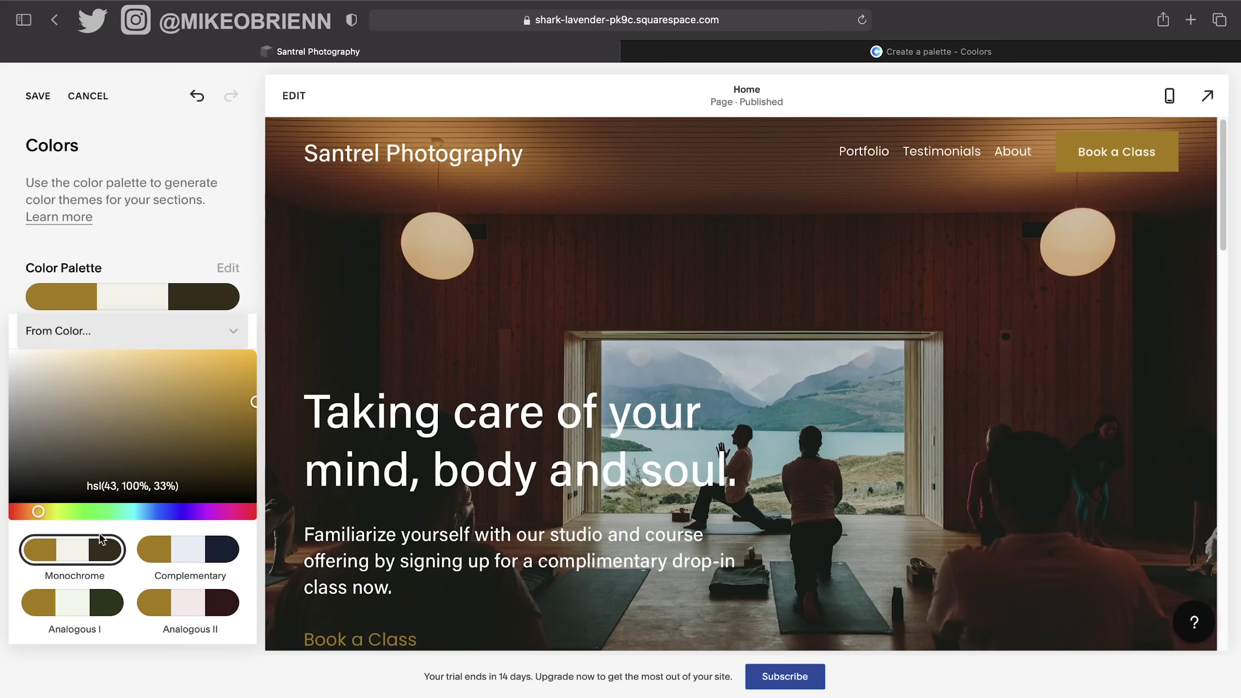
{"action": "left_click_drag", "start_coordinate": [116, 513], "coordinate": [164, 514]}
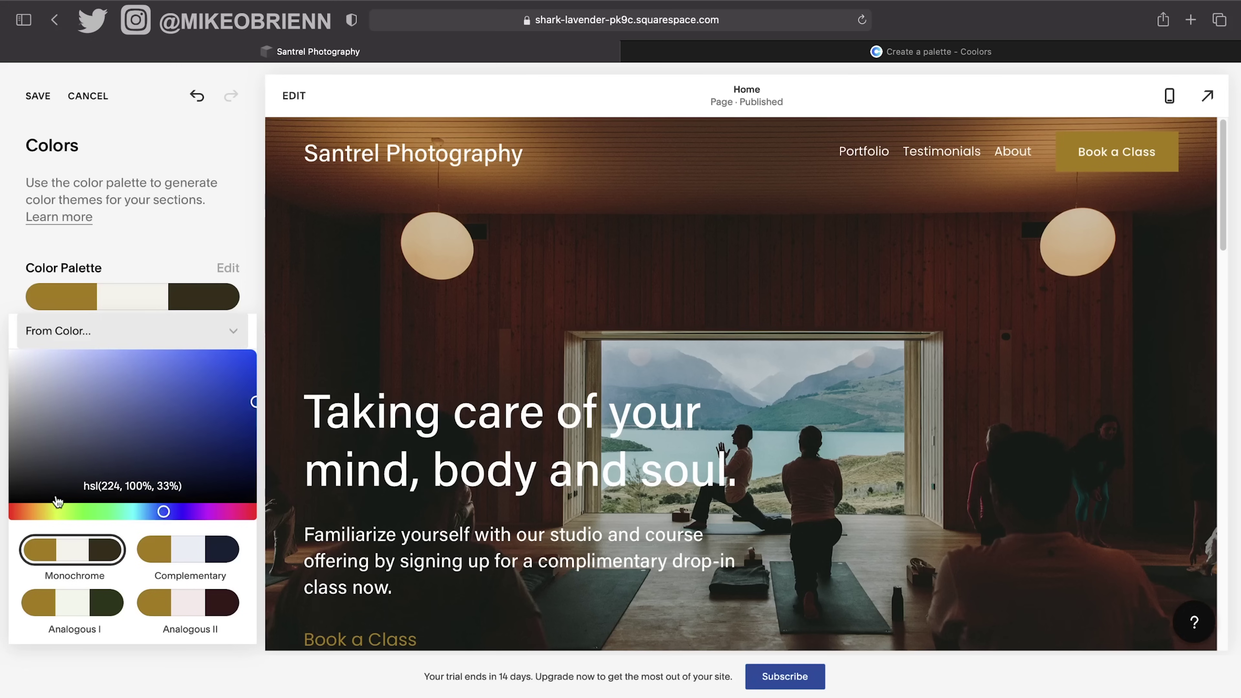
{"action": "left_click_drag", "start_coordinate": [104, 485], "coordinate": [178, 481]}
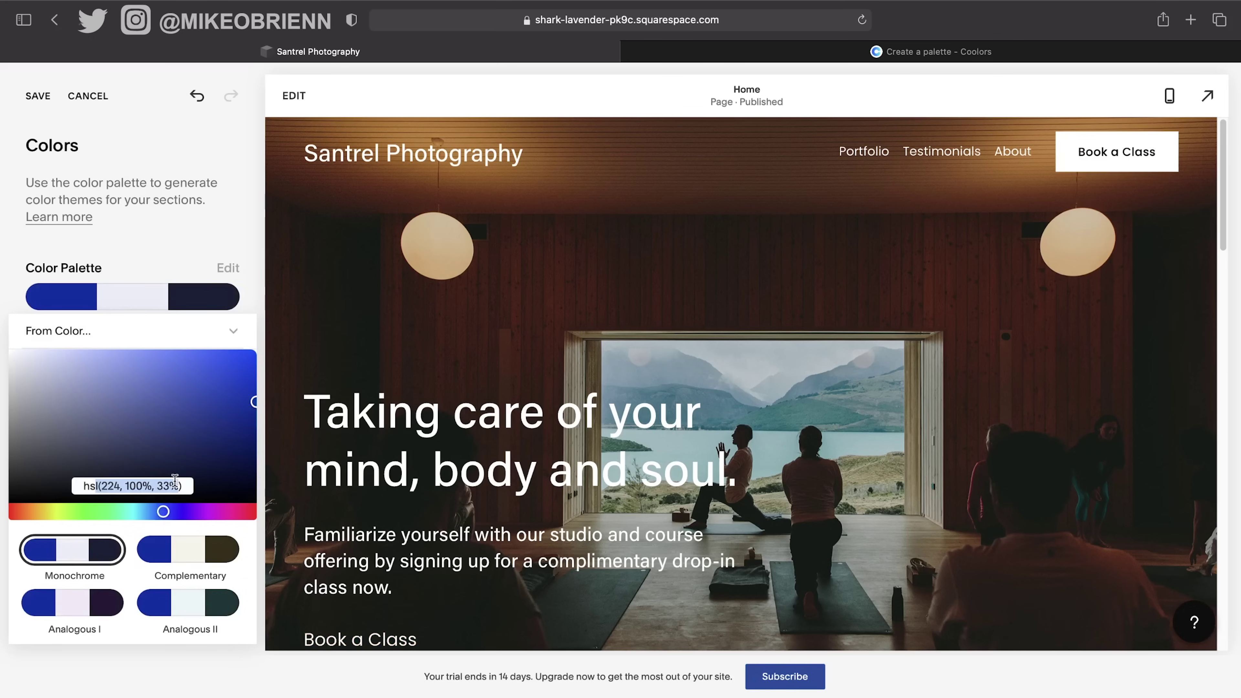
{"action": "left_click", "coordinate": [170, 474]}
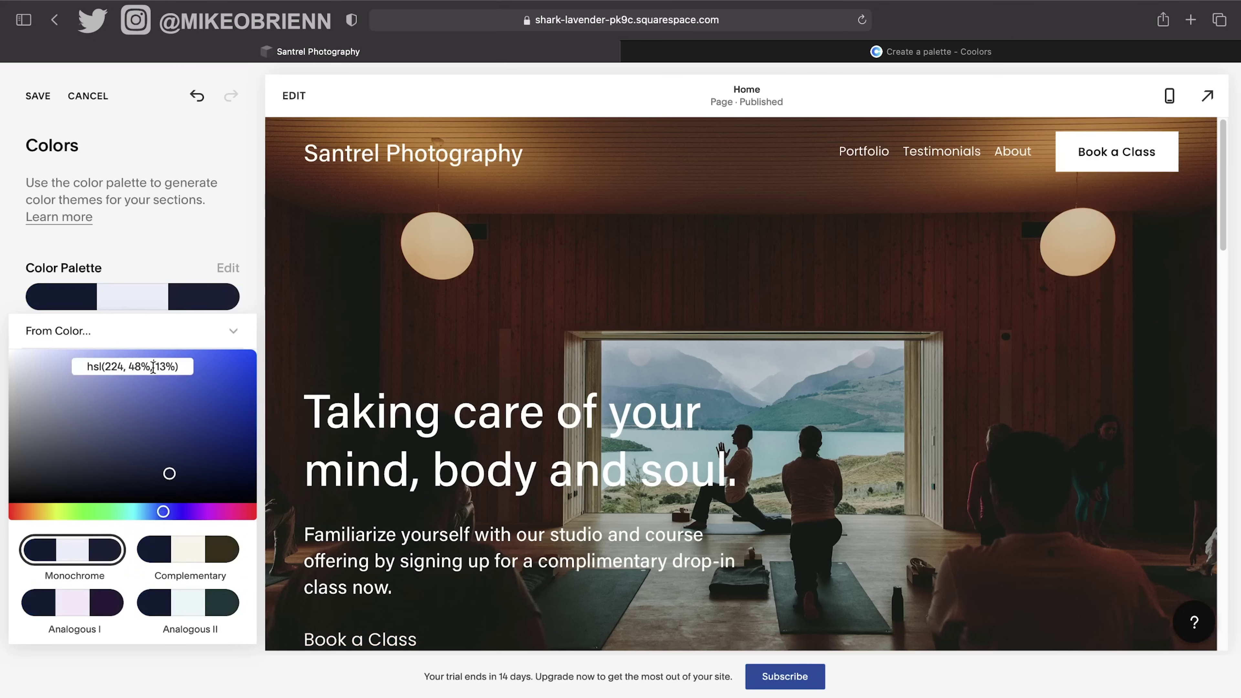
{"action": "left_click", "coordinate": [172, 370]}
{"action": "type", "text": "5"}
{"action": "key", "text": "BackSpace"}
{"action": "key", "text": "BackSpace"}
{"action": "key", "text": "BackSpace"}
{"action": "key", "text": "BackSpace"}
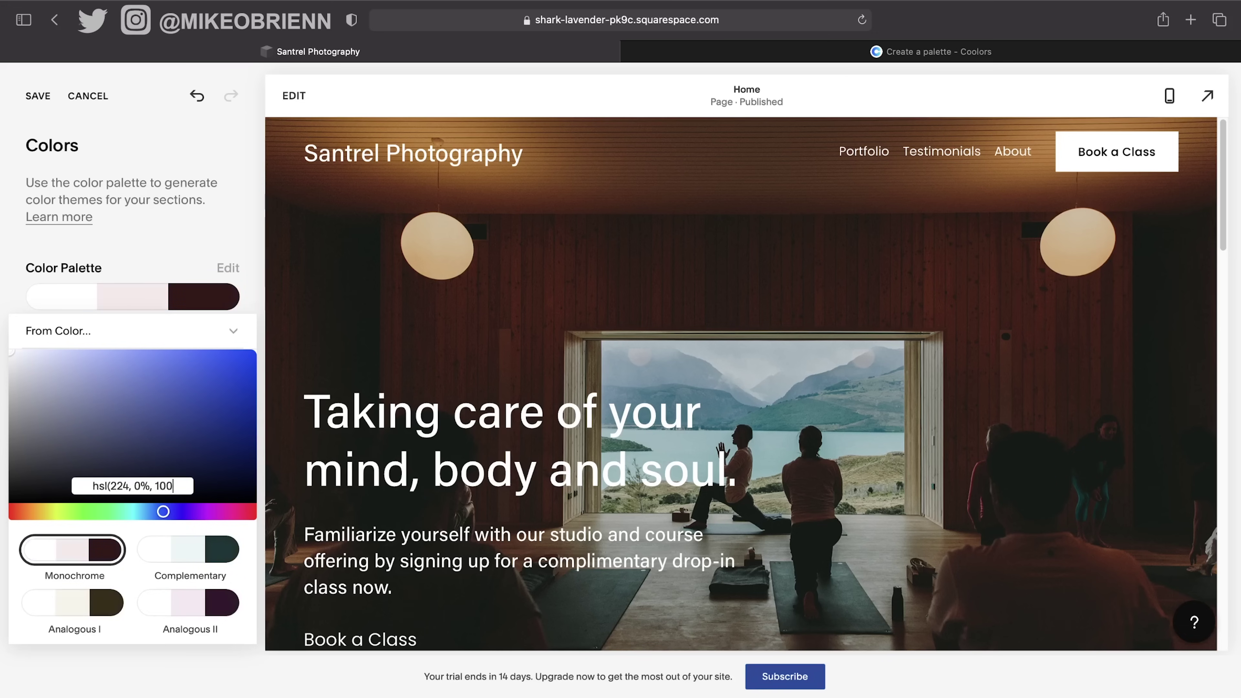
{"action": "key", "text": "BackSpace"}
{"action": "type", "text": "25%)"}
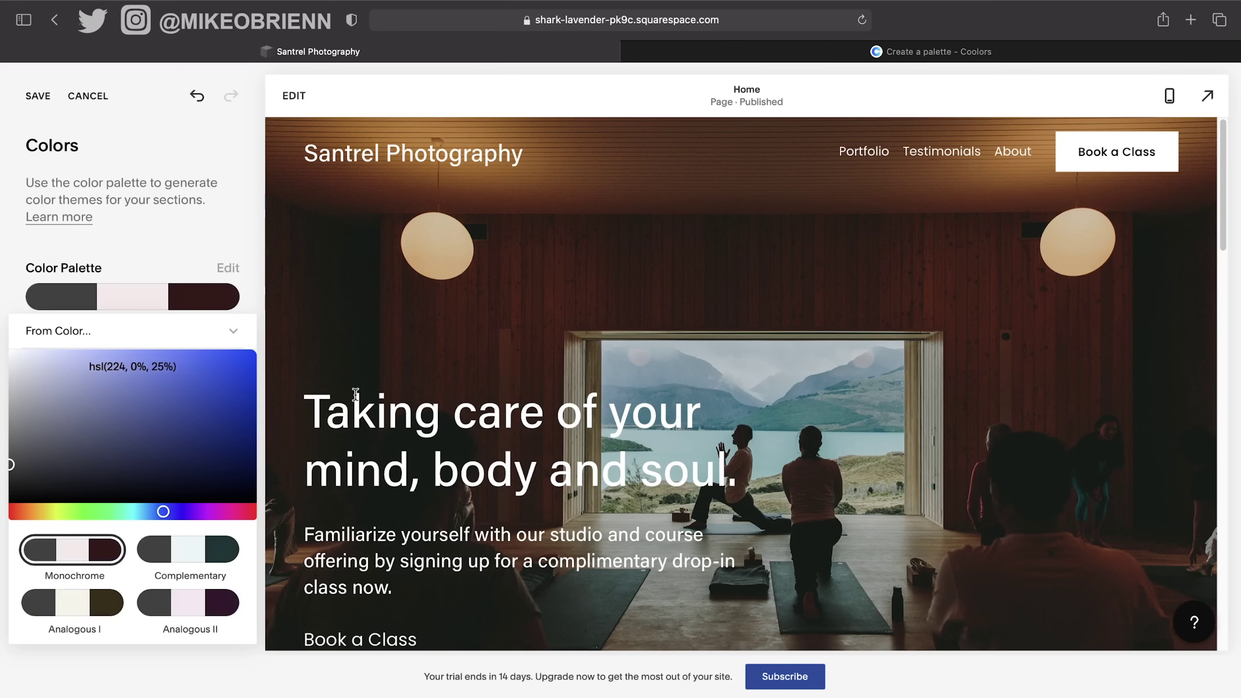
{"action": "left_click_drag", "start_coordinate": [182, 429], "coordinate": [217, 406]}
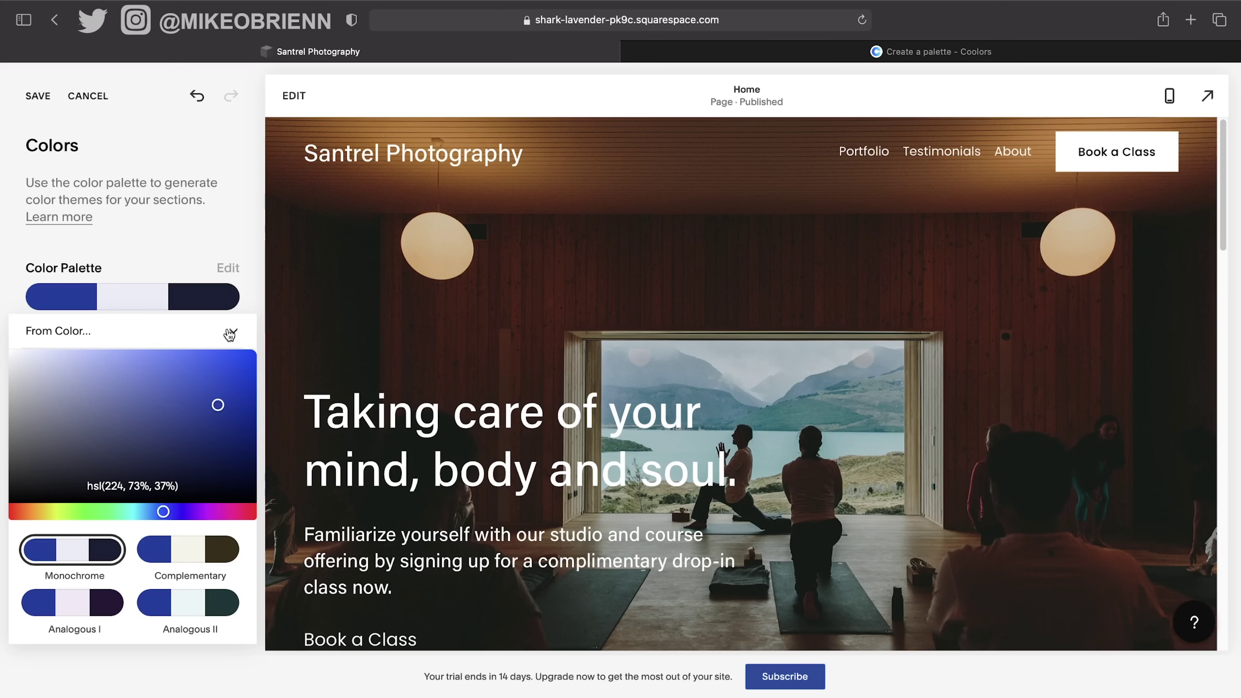
Apply the Analogous II variation and switch to Custom Colors.
{"action": "left_click", "coordinate": [189, 605]}
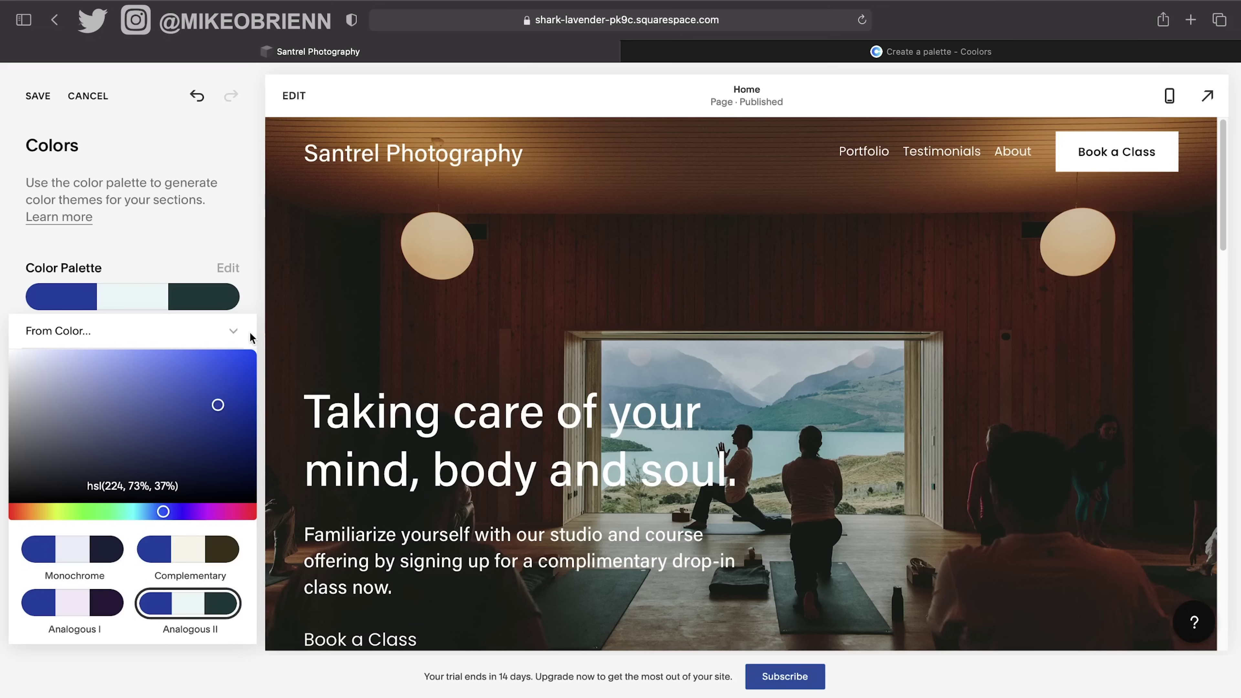
{"action": "left_click", "coordinate": [223, 334]}
{"action": "left_click", "coordinate": [97, 394]}
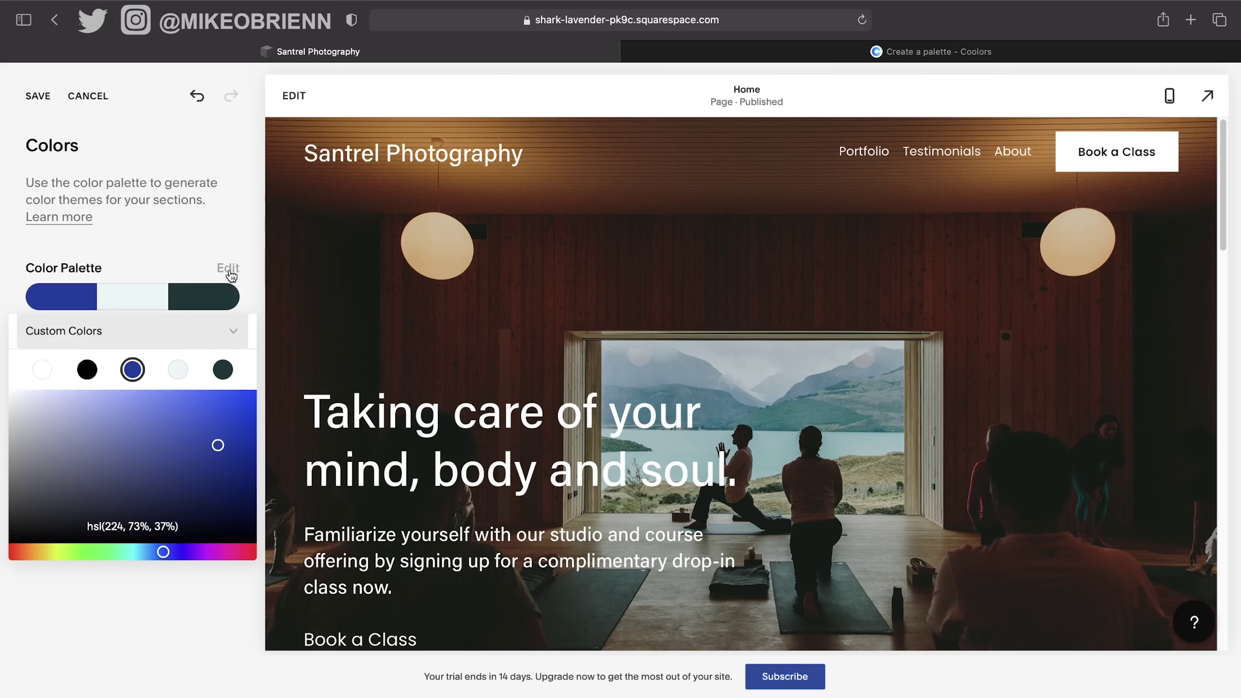
After briefly trying an image-based palette, pick the navy/grey/black Designer Palette and save it.
{"action": "left_click", "coordinate": [234, 339]}
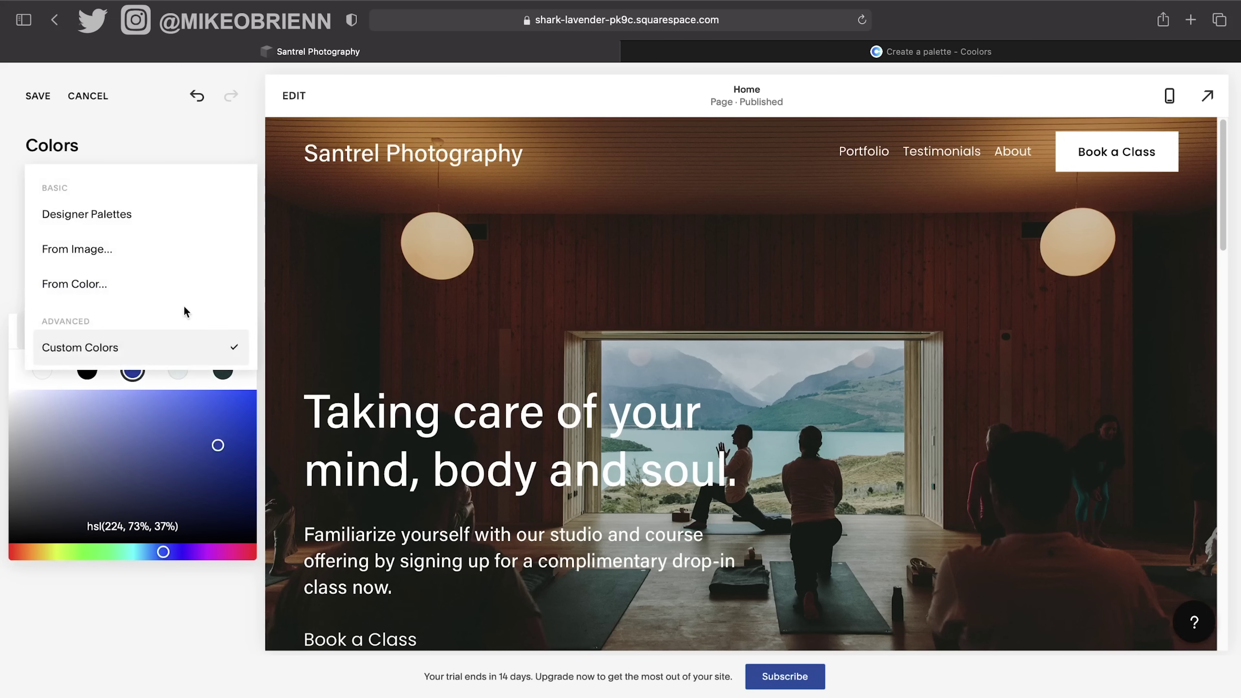
{"action": "left_click", "coordinate": [137, 241]}
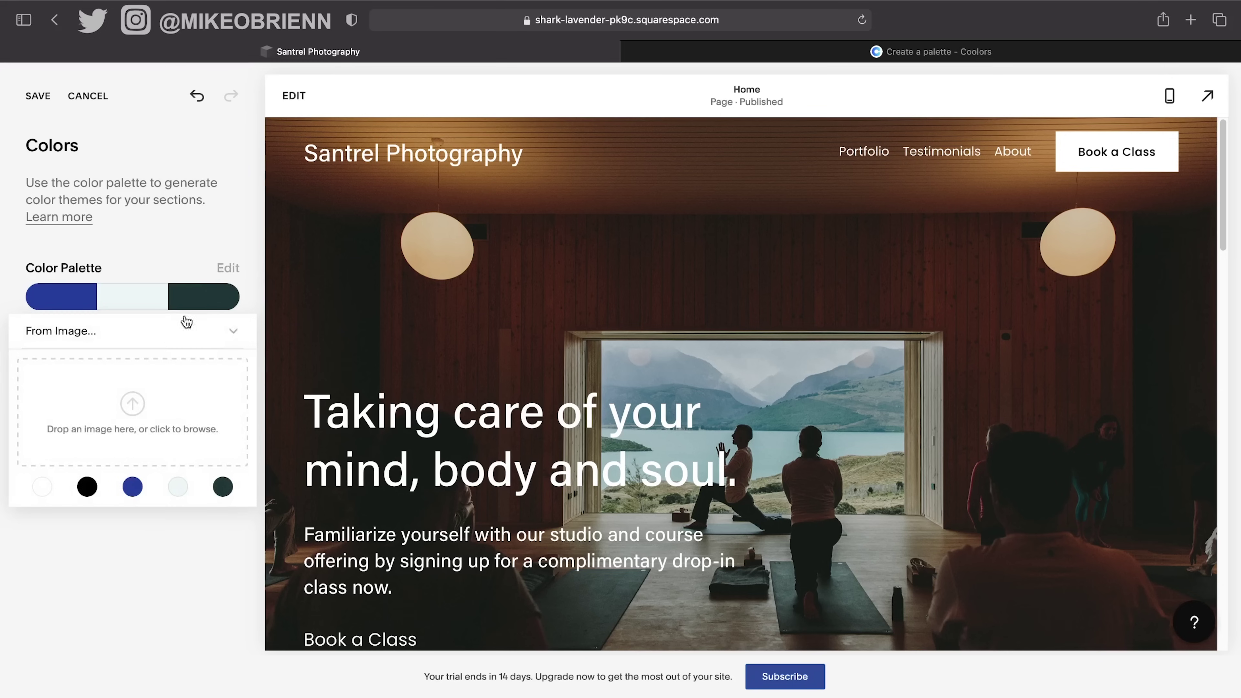
{"action": "left_click", "coordinate": [224, 338]}
{"action": "left_click", "coordinate": [122, 303]}
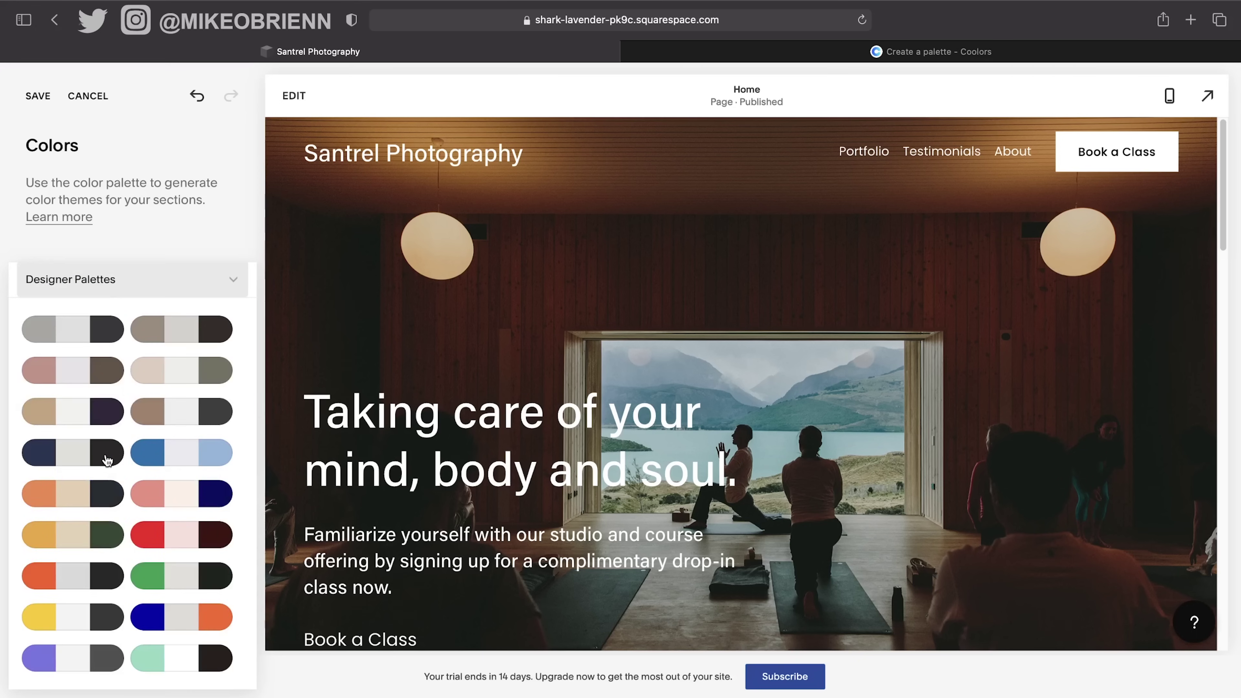
{"action": "left_click", "coordinate": [67, 460]}
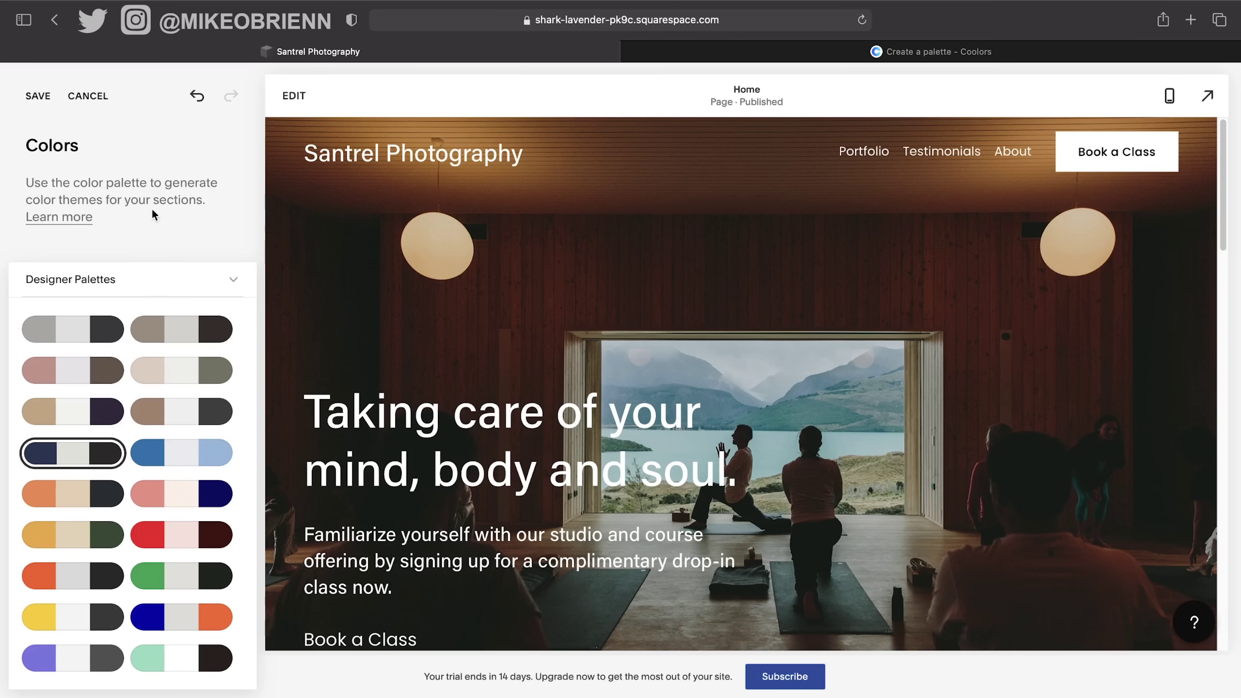
{"action": "left_click", "coordinate": [38, 95]}
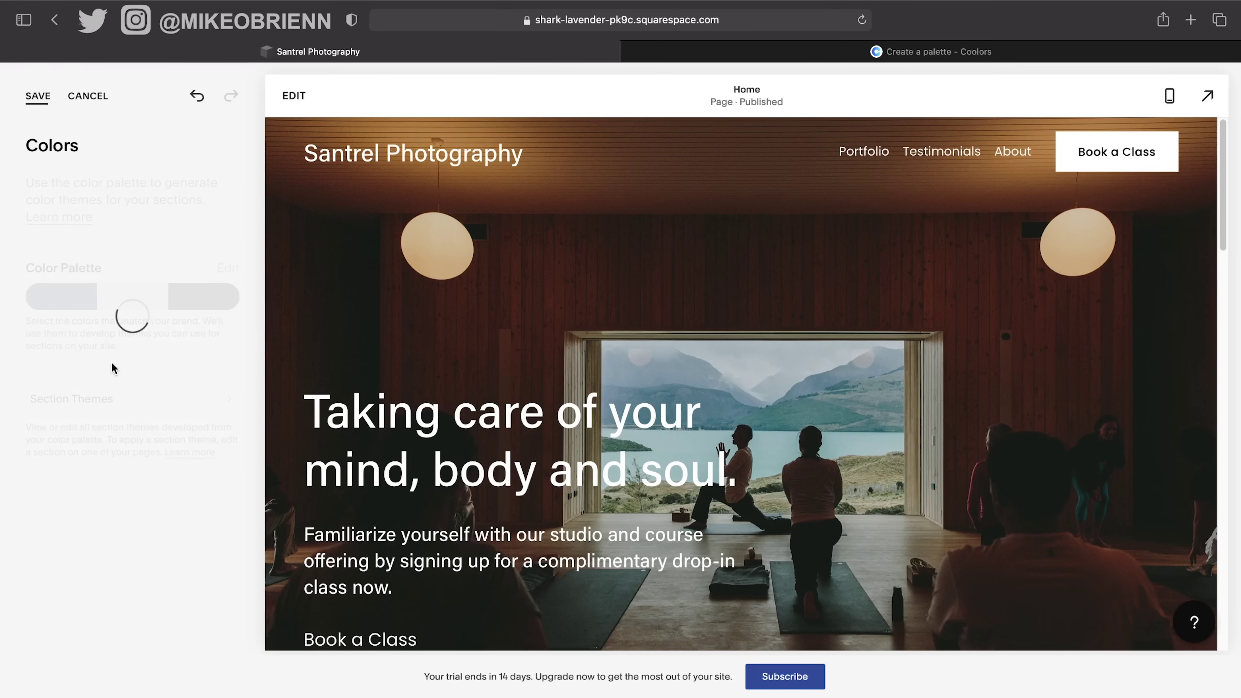
{"action": "scroll", "coordinate": [682, 440], "scroll_direction": "down", "scroll_amount": 10}
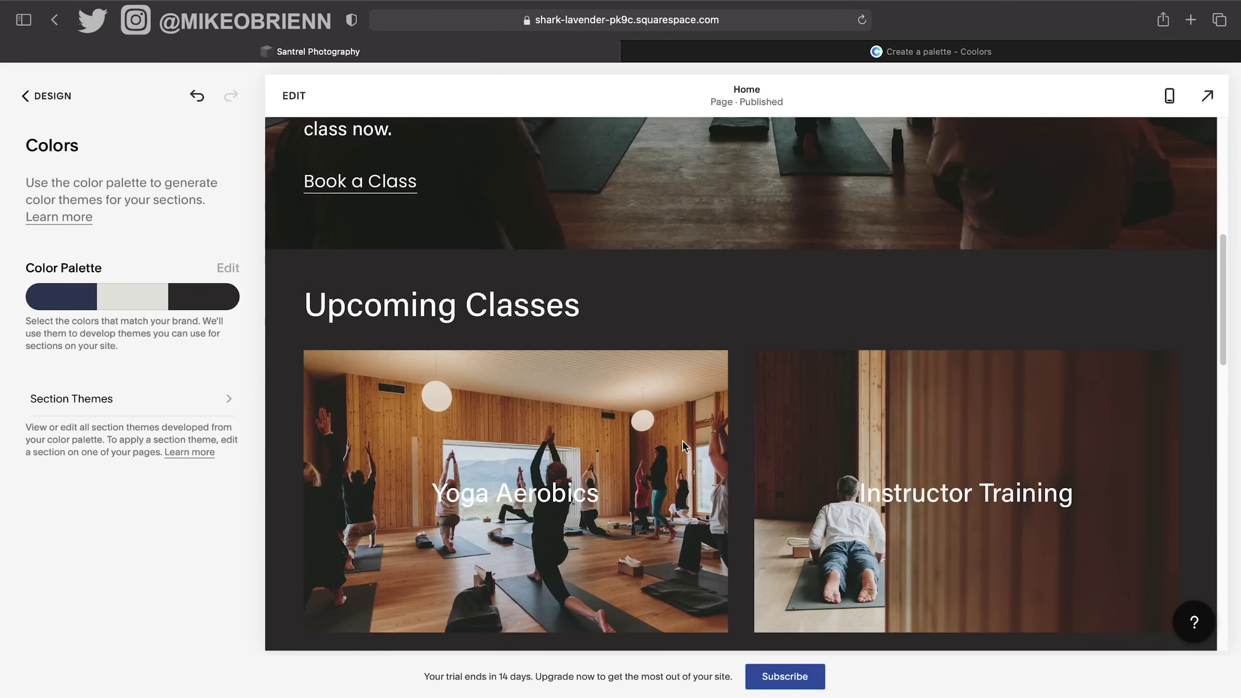
{"action": "scroll", "coordinate": [683, 441], "scroll_direction": "down", "scroll_amount": 12}
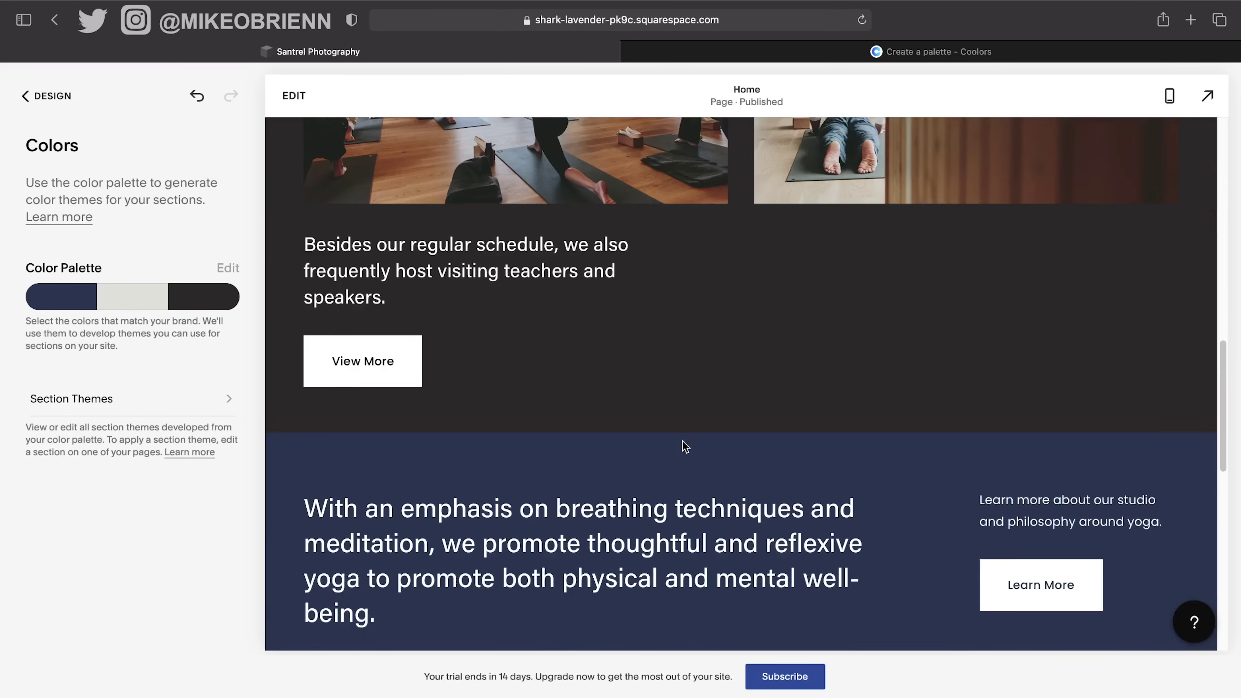
{"action": "scroll", "coordinate": [931, 391], "scroll_direction": "down", "scroll_amount": 10}
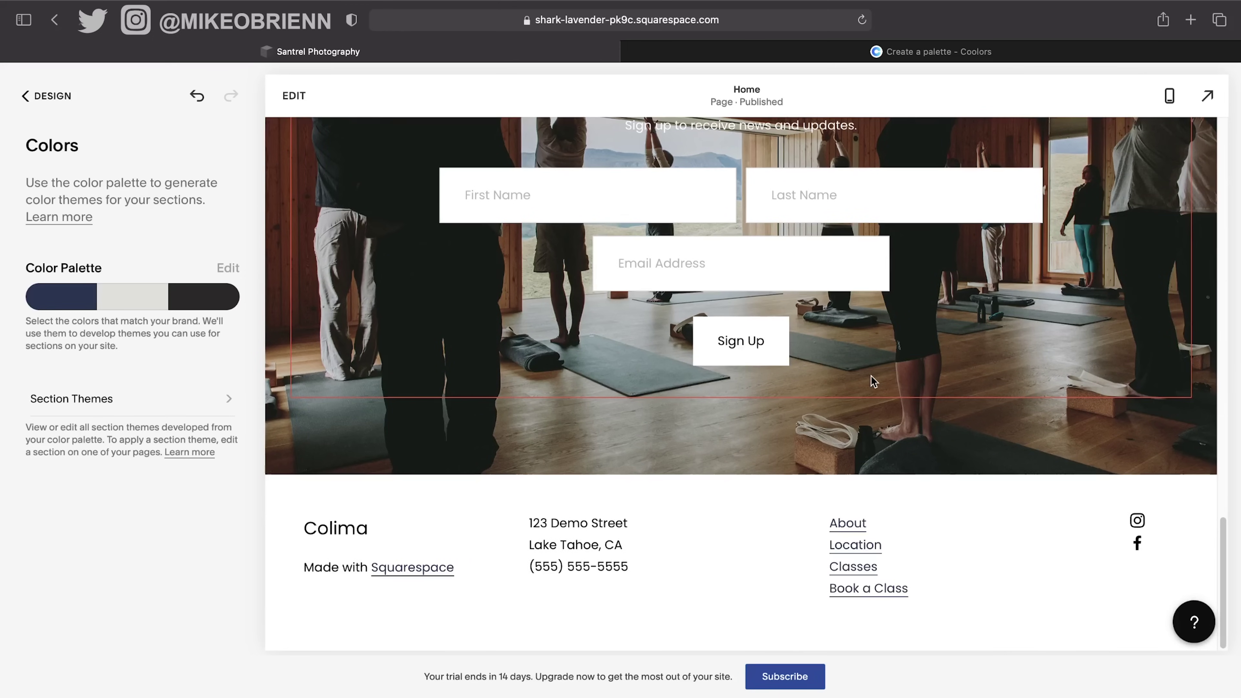
{"action": "scroll", "coordinate": [564, 392], "scroll_direction": "up", "scroll_amount": 2}
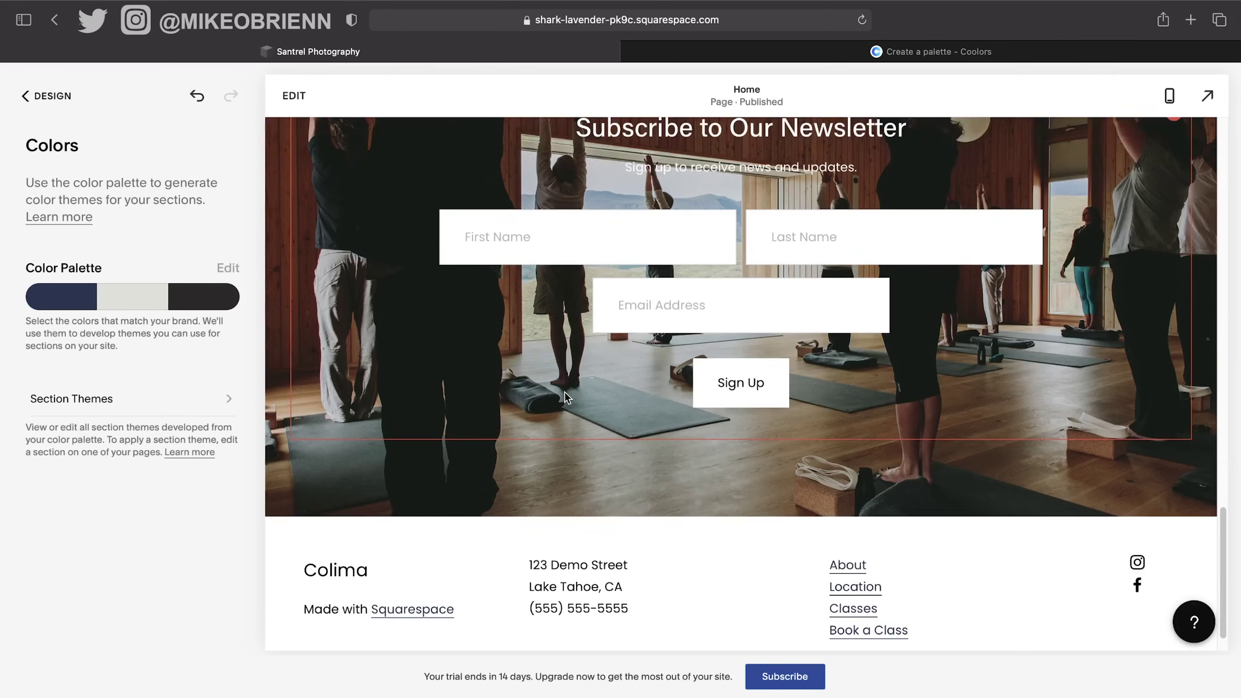
{"action": "left_click", "coordinate": [44, 98]}
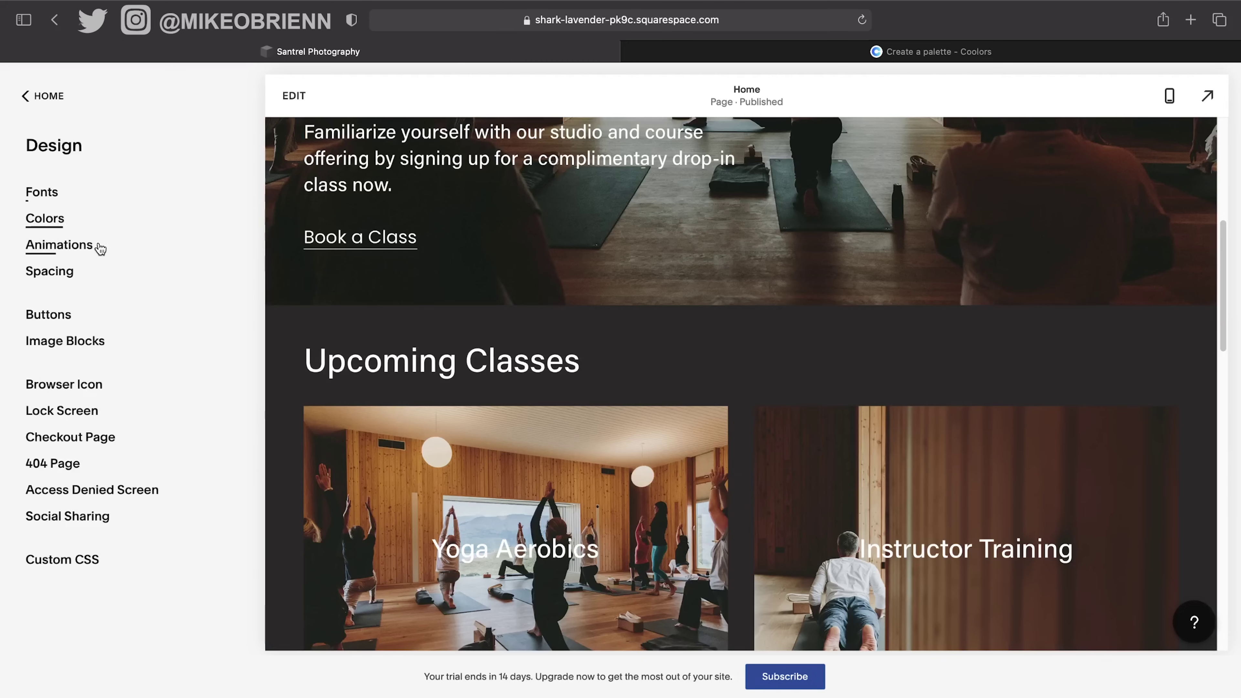
Open the Animations settings and show the About page in the preview.
{"action": "left_click", "coordinate": [92, 257]}
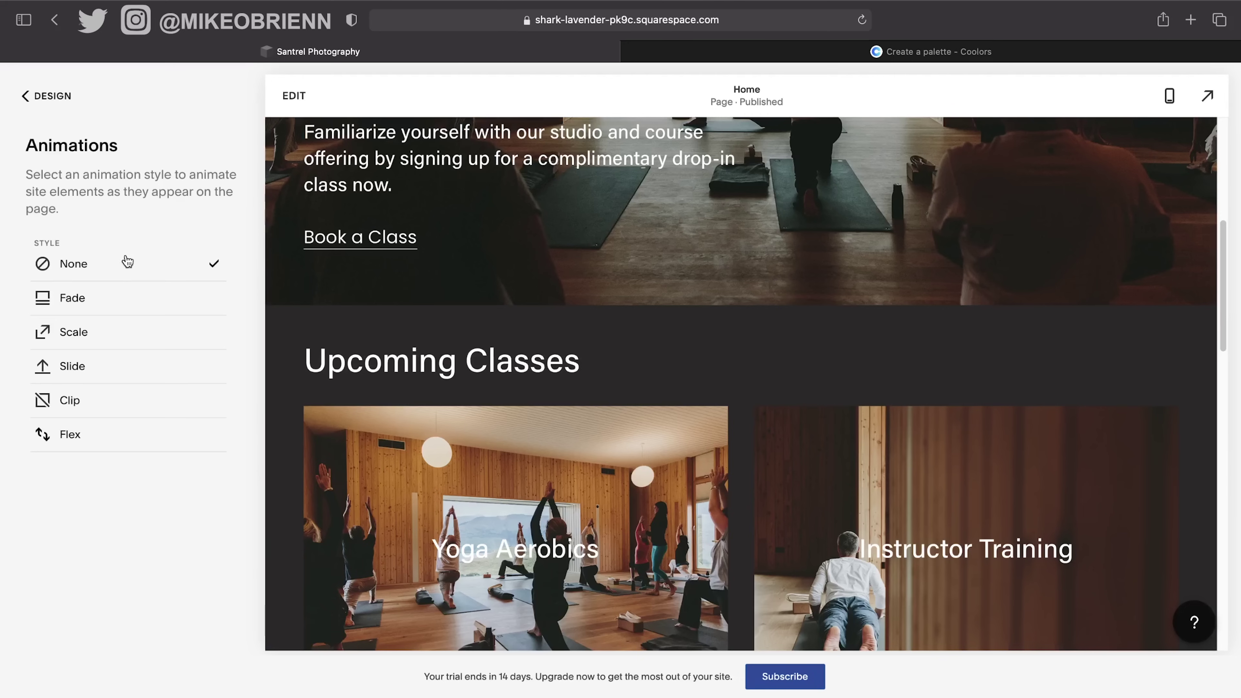
{"action": "scroll", "coordinate": [765, 400], "scroll_direction": "up", "scroll_amount": 8}
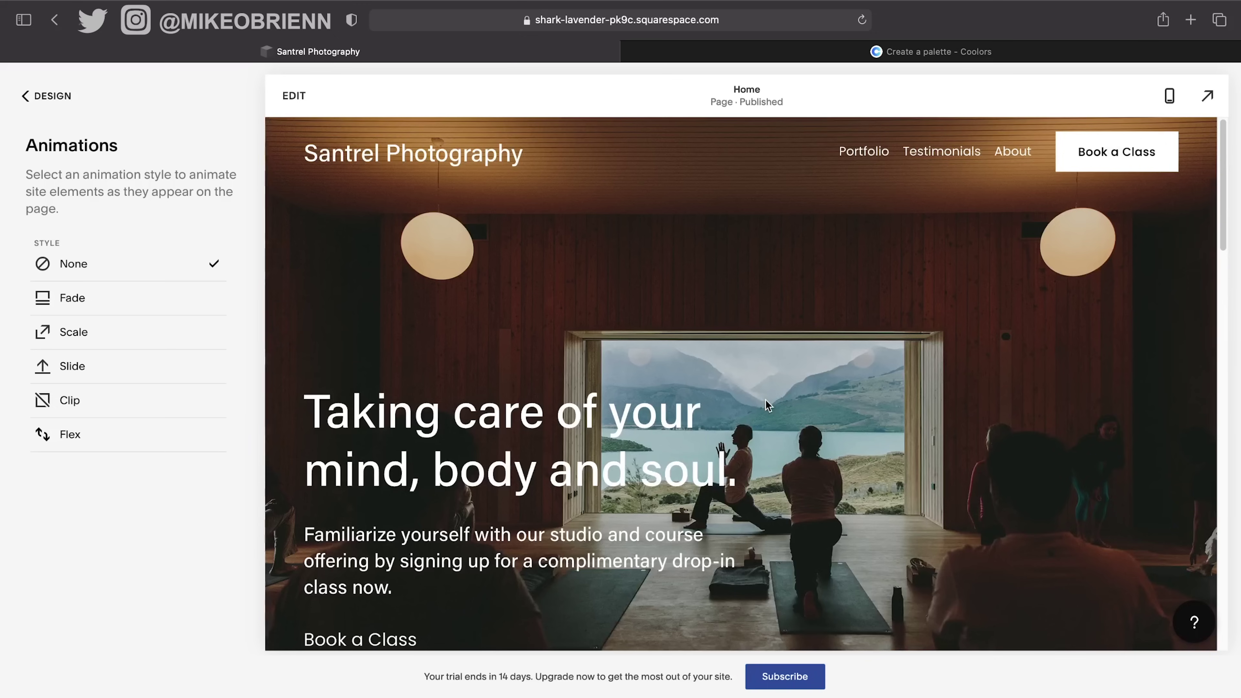
{"action": "scroll", "coordinate": [765, 400], "scroll_direction": "down", "scroll_amount": 5}
{"action": "scroll", "coordinate": [765, 400], "scroll_direction": "down", "scroll_amount": 3}
{"action": "scroll", "coordinate": [765, 404], "scroll_direction": "up", "scroll_amount": 8}
{"action": "left_click", "coordinate": [1016, 153]}
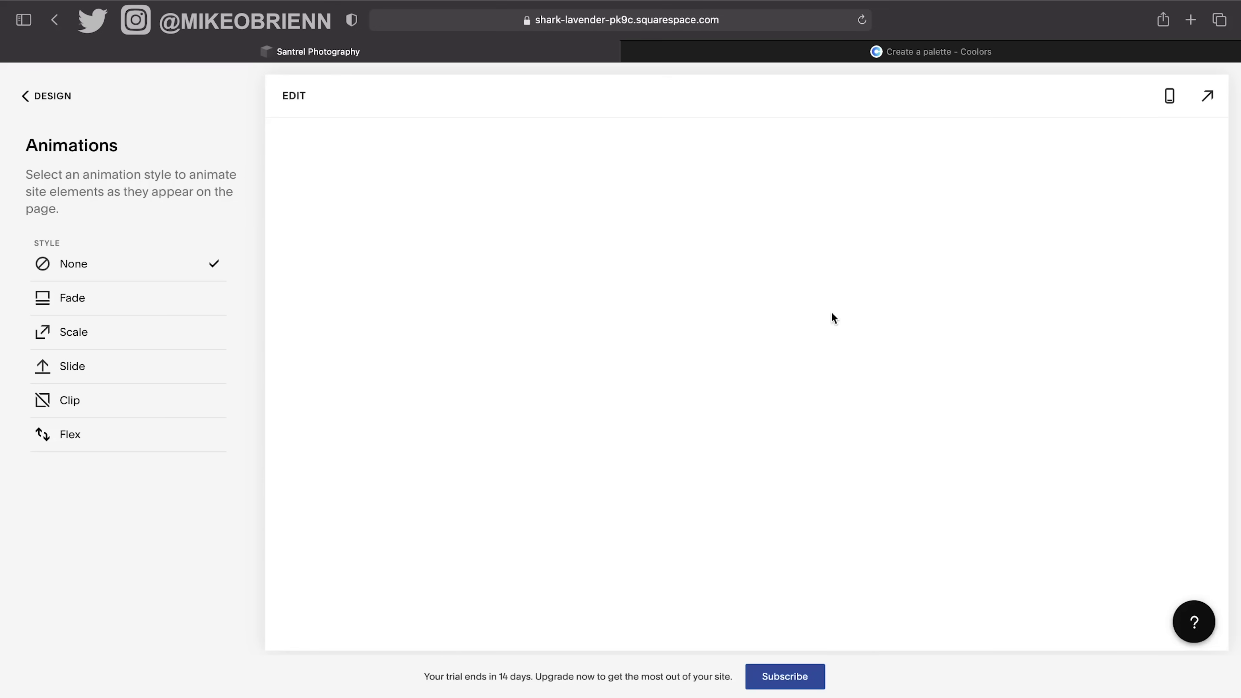
{"action": "scroll", "coordinate": [844, 467], "scroll_direction": "down", "scroll_amount": 1}
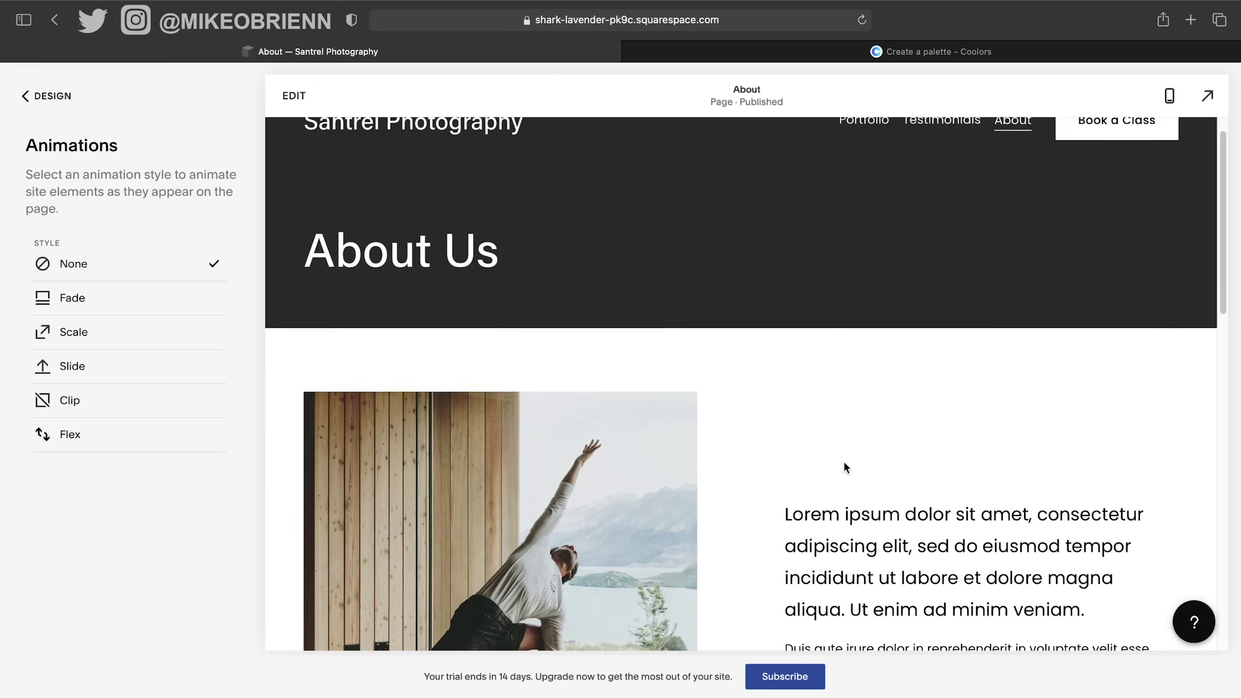
{"action": "scroll", "coordinate": [845, 464], "scroll_direction": "down", "scroll_amount": 5}
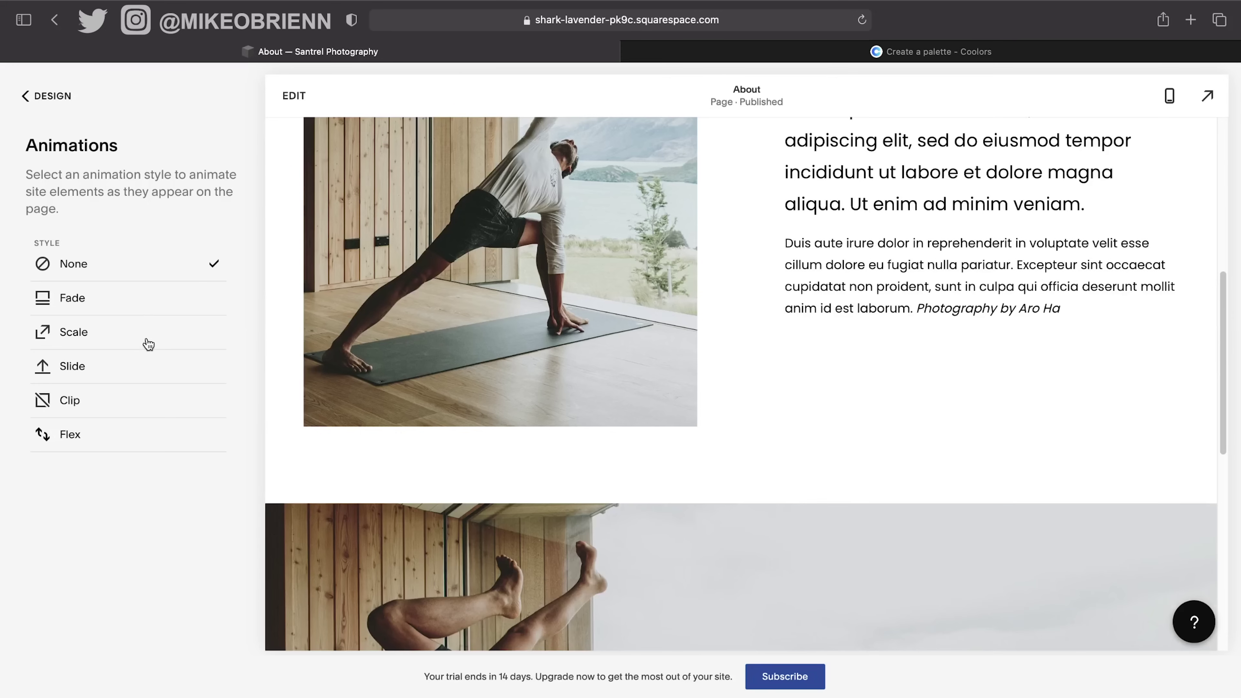
Preview the Fade, Scale, Slide, Clip and Flex animation styles on the About page.
{"action": "left_click", "coordinate": [165, 303]}
{"action": "scroll", "coordinate": [479, 424], "scroll_direction": "down", "scroll_amount": 6}
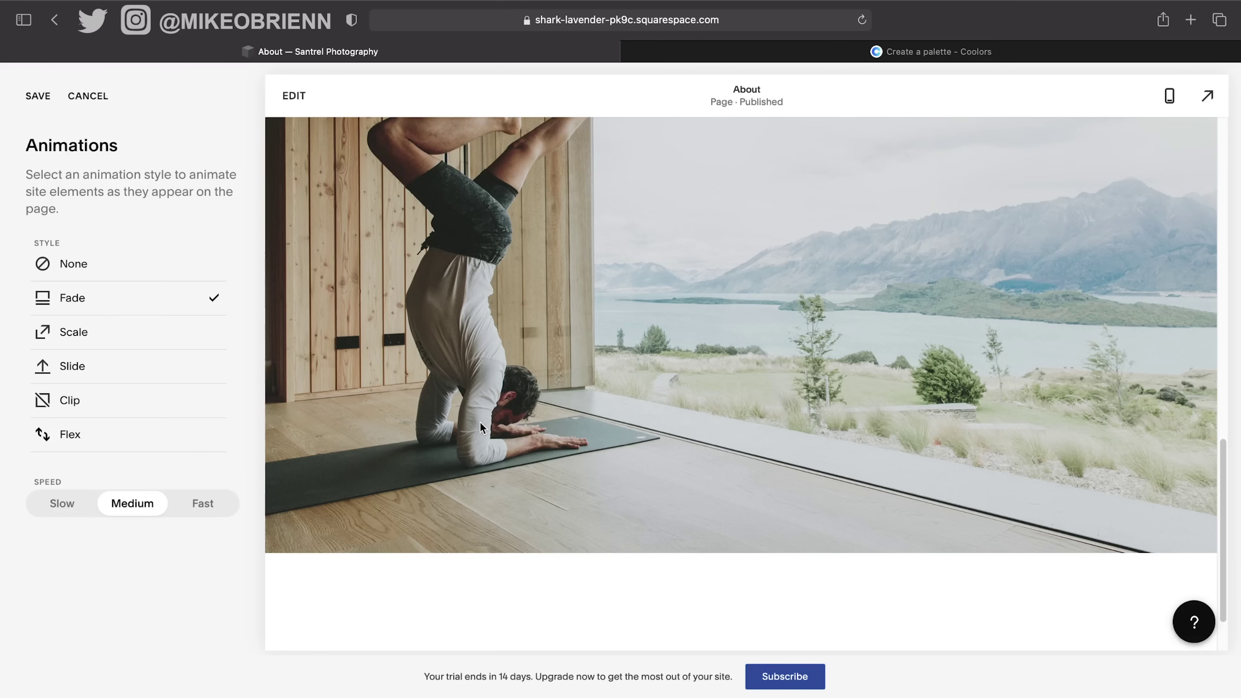
{"action": "scroll", "coordinate": [480, 422], "scroll_direction": "down", "scroll_amount": 2}
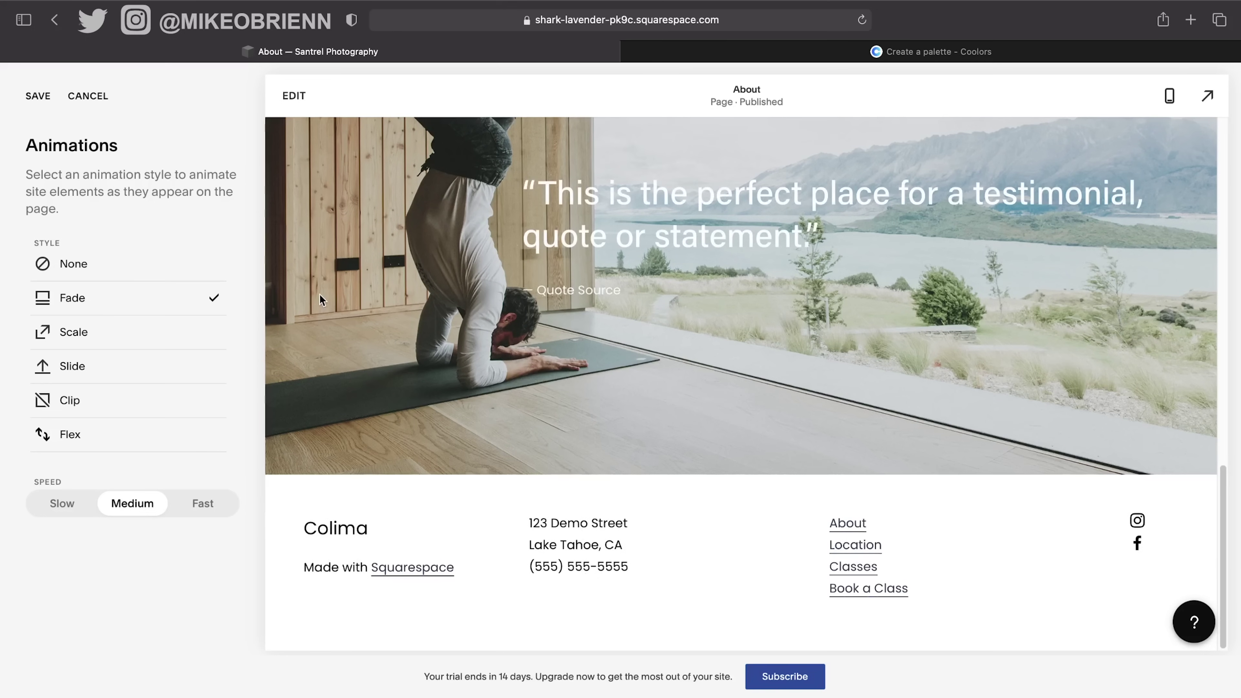
{"action": "left_click", "coordinate": [205, 345]}
{"action": "scroll", "coordinate": [734, 372], "scroll_direction": "up", "scroll_amount": 15}
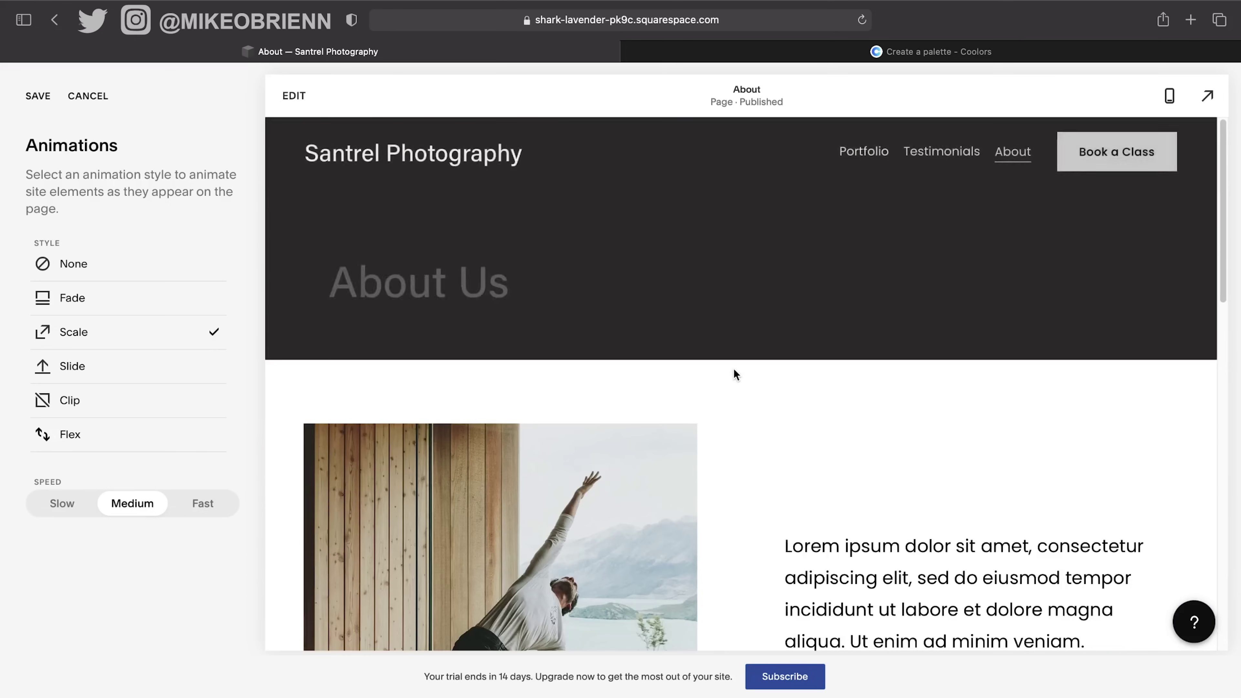
{"action": "scroll", "coordinate": [735, 374], "scroll_direction": "down", "scroll_amount": 15}
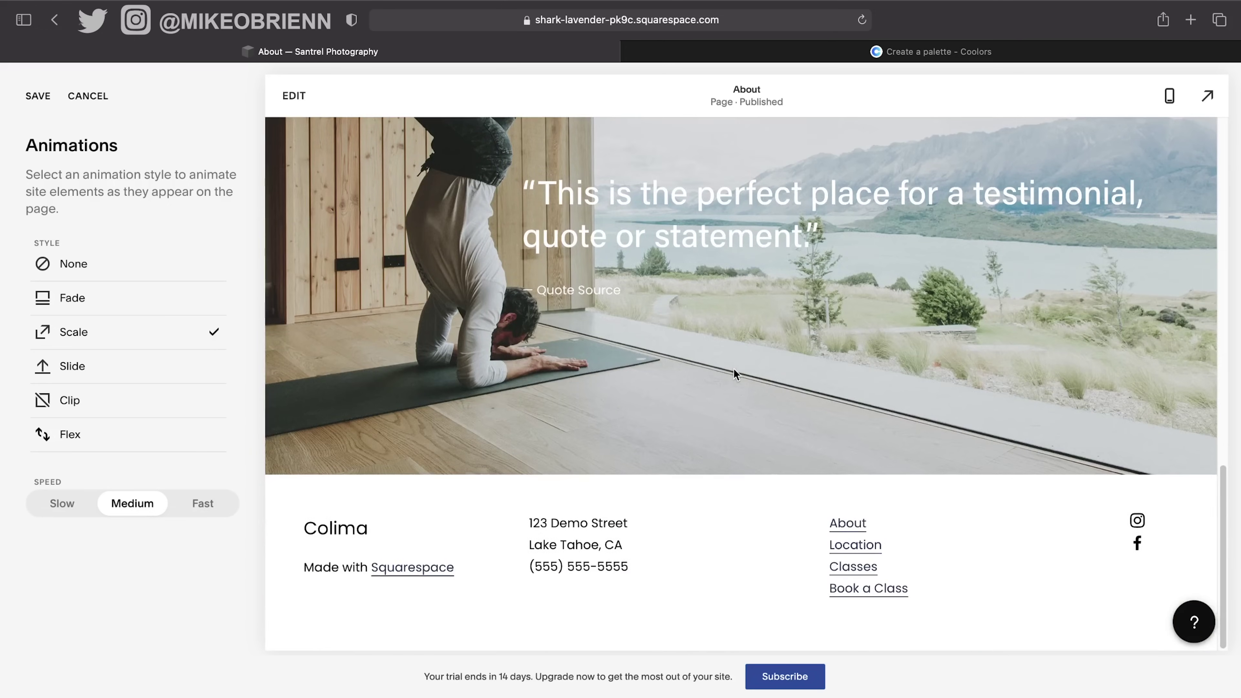
{"action": "scroll", "coordinate": [734, 369], "scroll_direction": "up", "scroll_amount": 15}
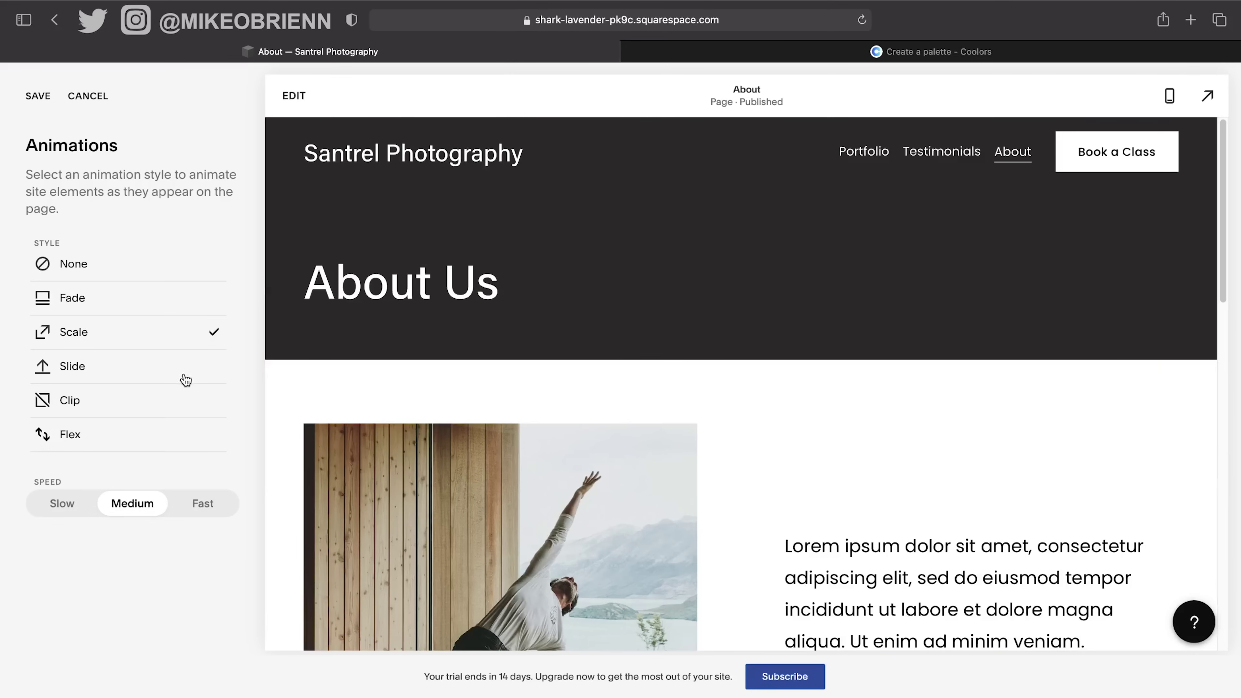
{"action": "left_click", "coordinate": [184, 367]}
{"action": "left_click", "coordinate": [119, 399]}
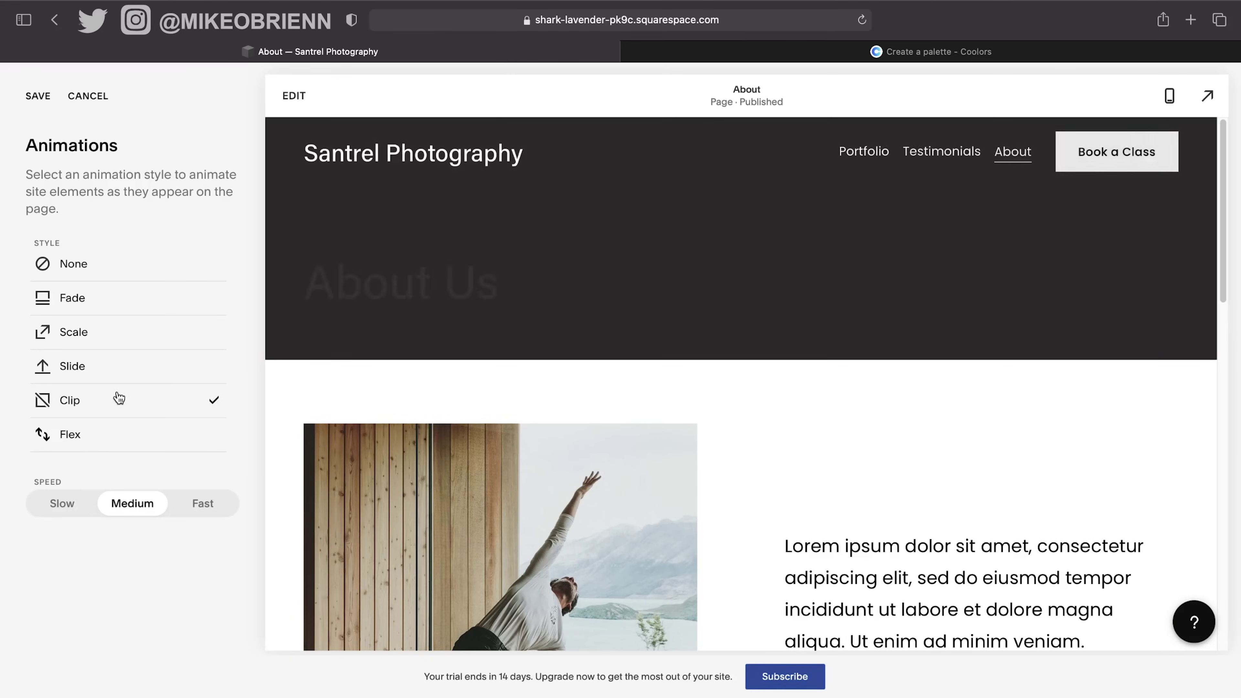
{"action": "left_click", "coordinate": [130, 440]}
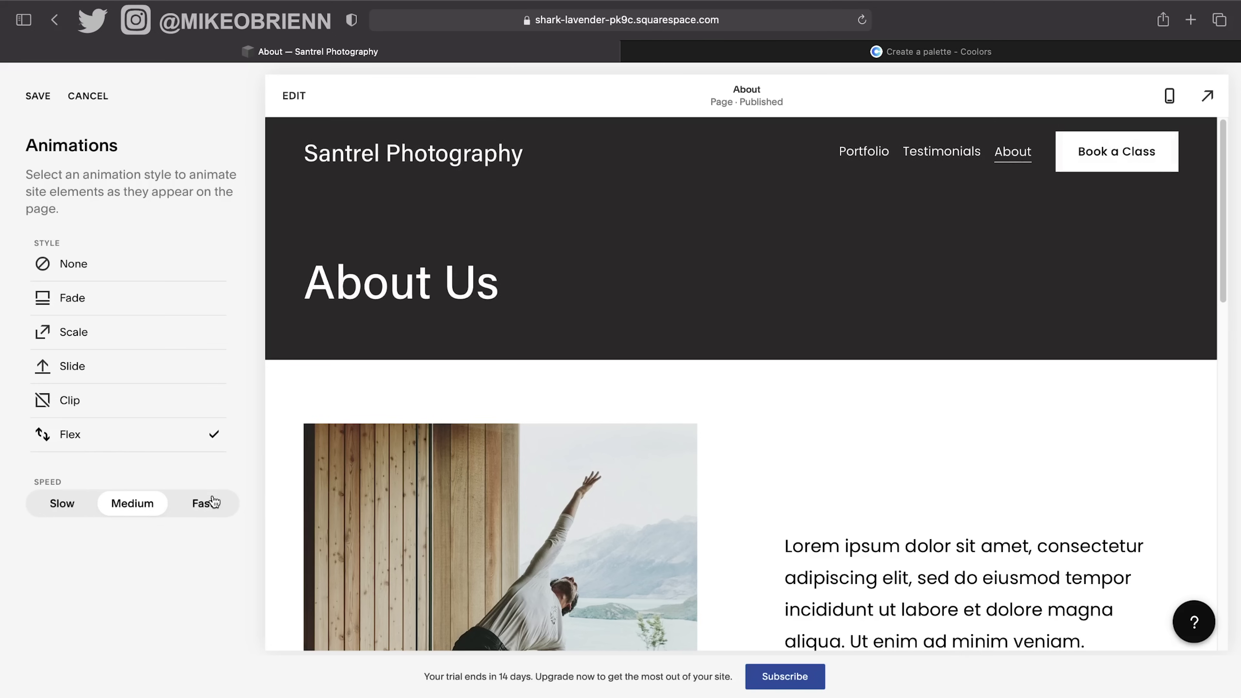
Set the animation speed to Fast with the Fade style, save, and return to Design.
{"action": "left_click", "coordinate": [81, 511]}
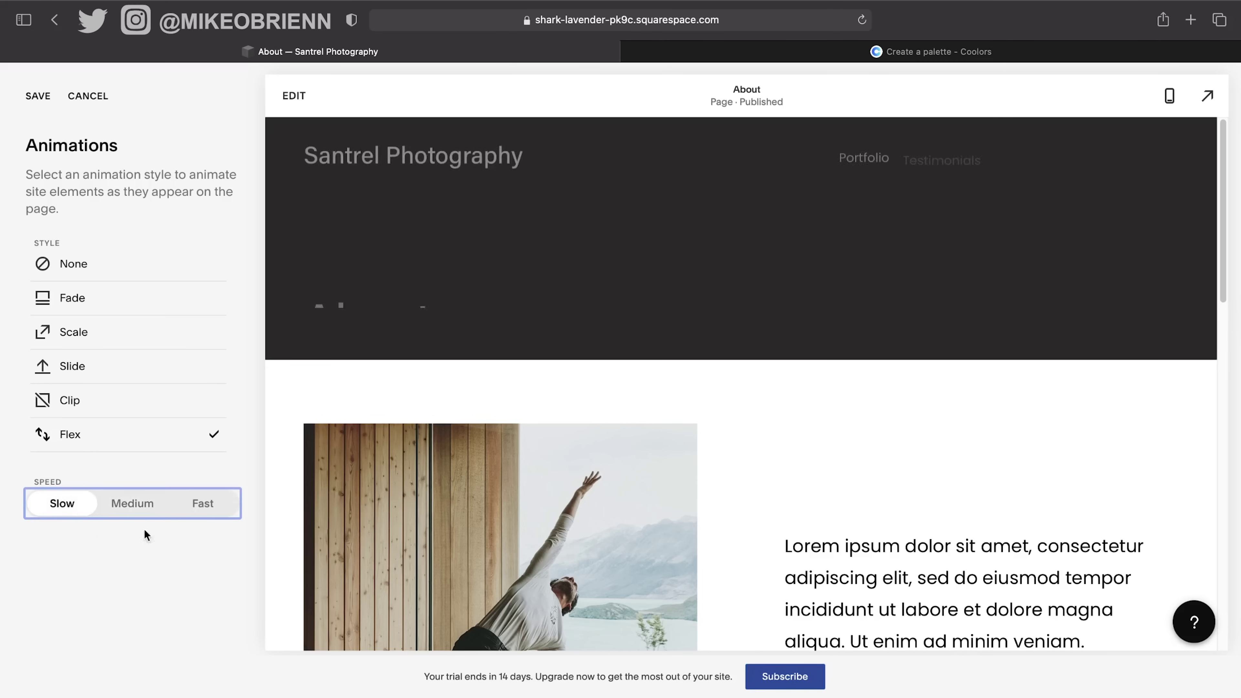
{"action": "left_click", "coordinate": [202, 503]}
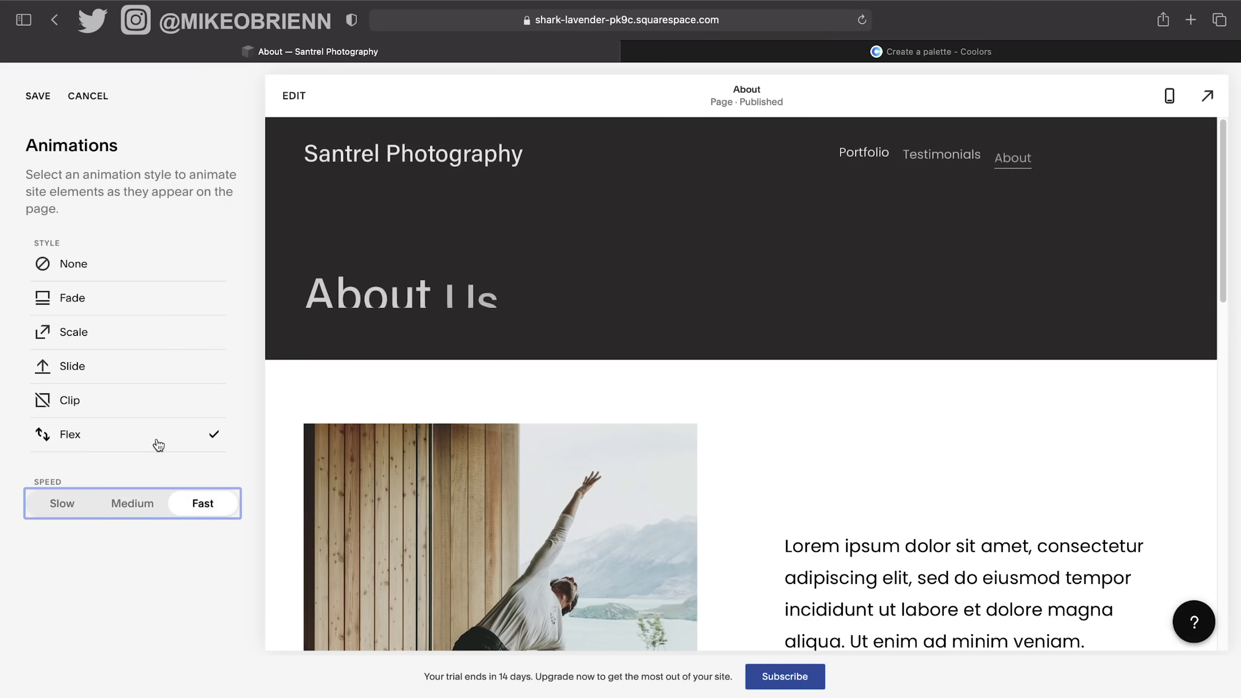
{"action": "left_click", "coordinate": [71, 295]}
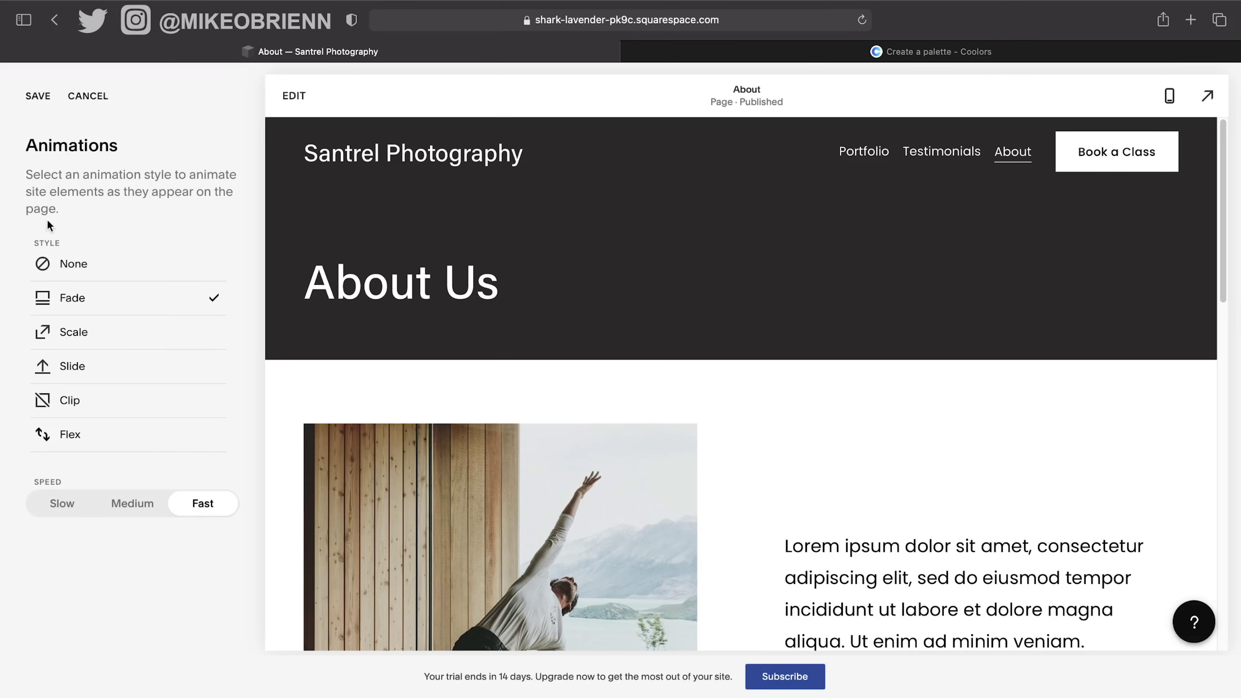
{"action": "left_click", "coordinate": [38, 98]}
{"action": "left_click", "coordinate": [52, 98]}
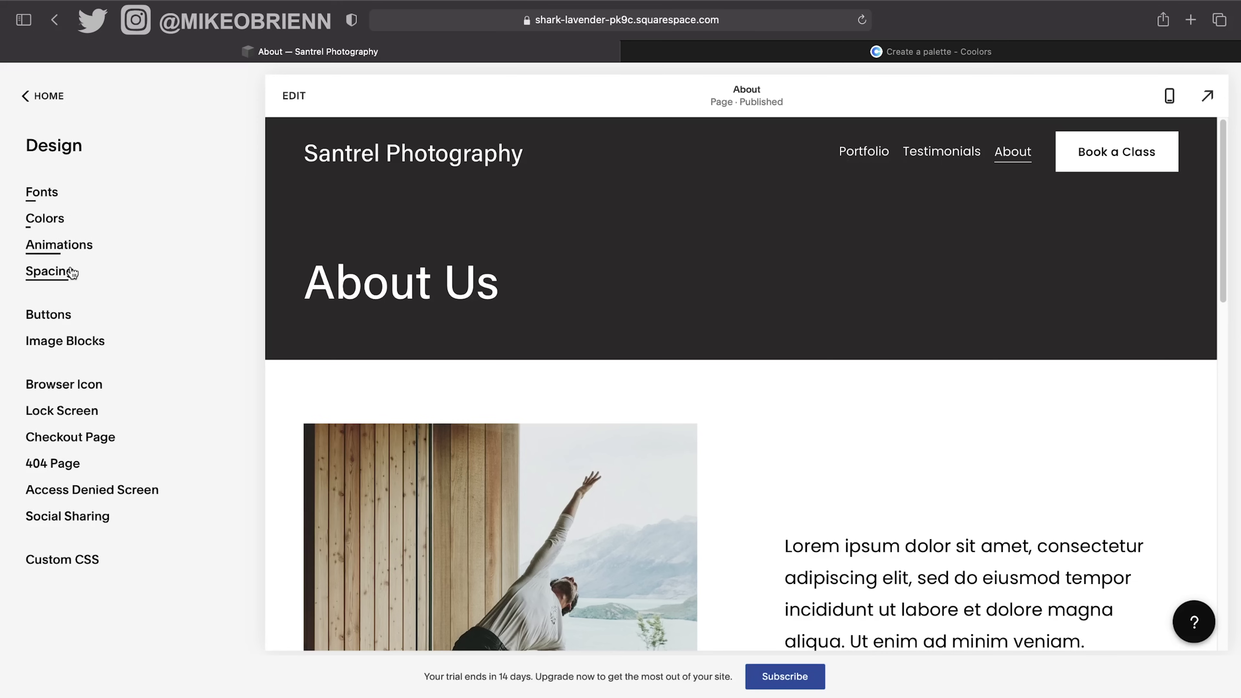
{"action": "left_click", "coordinate": [71, 272]}
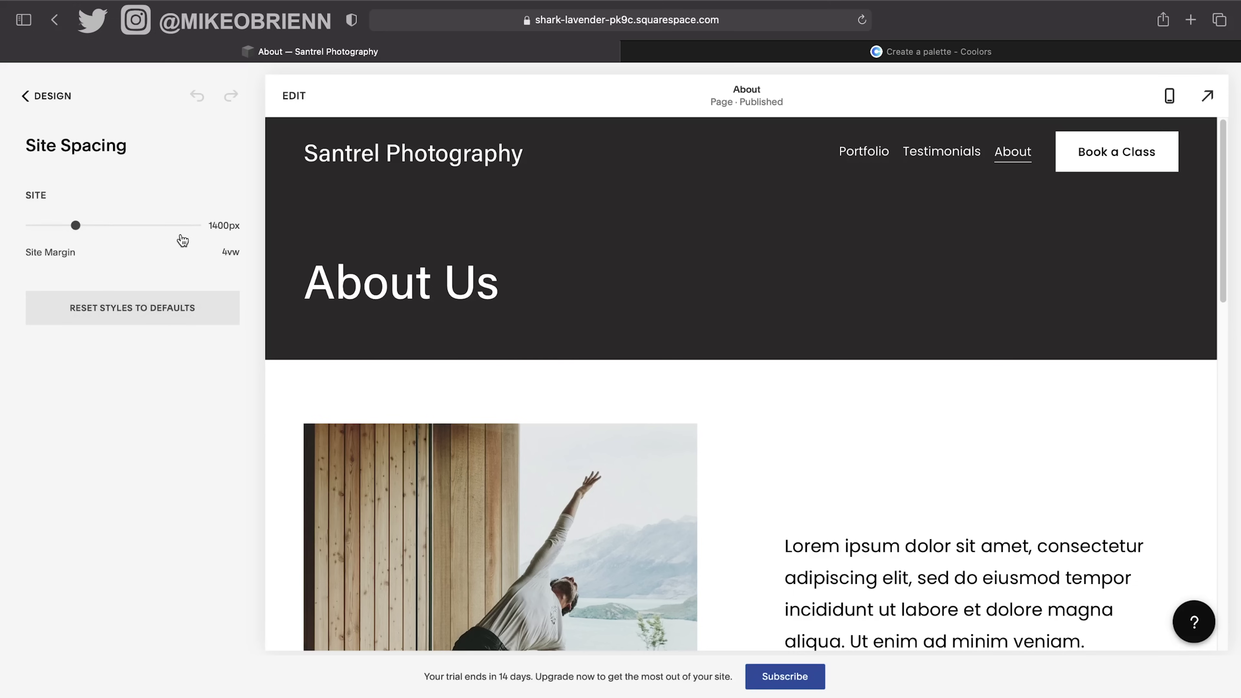
{"action": "mouse_move", "coordinate": [223, 255]}
{"action": "left_click", "coordinate": [18, 96]}
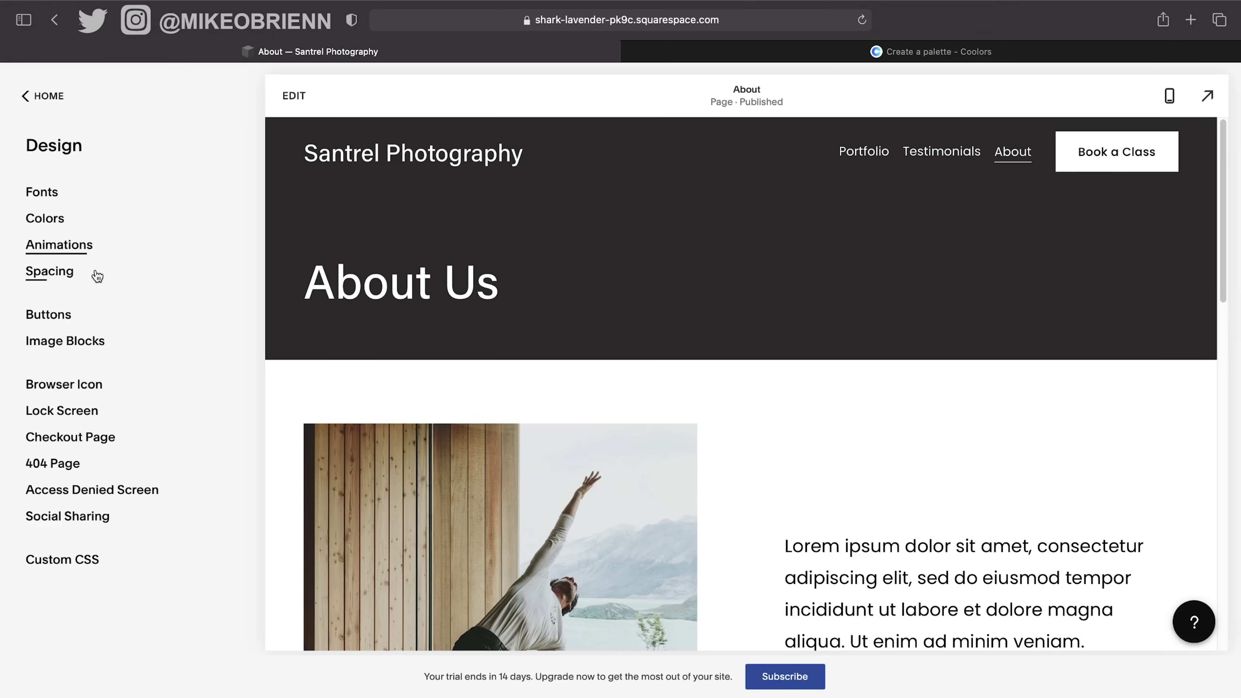
{"action": "left_click", "coordinate": [78, 323]}
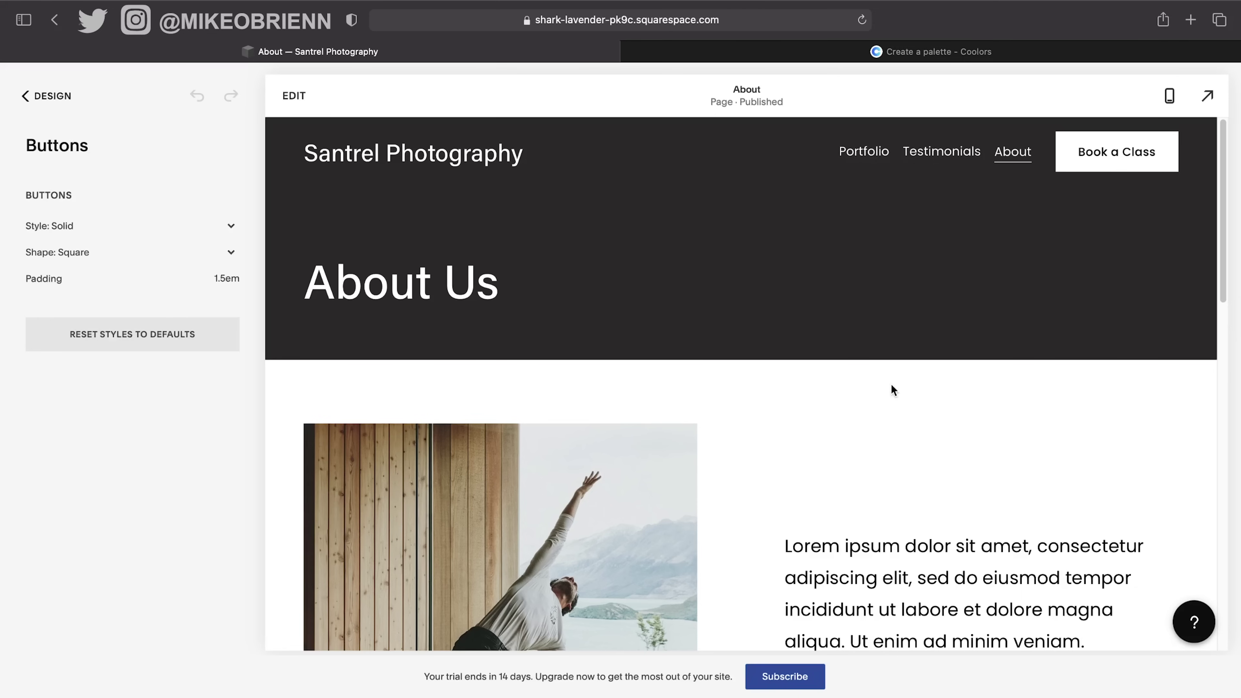
Show the Home page in the preview and set the button shape to Rounded.
{"action": "scroll", "coordinate": [897, 448], "scroll_direction": "down", "scroll_amount": 5}
{"action": "scroll", "coordinate": [896, 448], "scroll_direction": "down", "scroll_amount": 10}
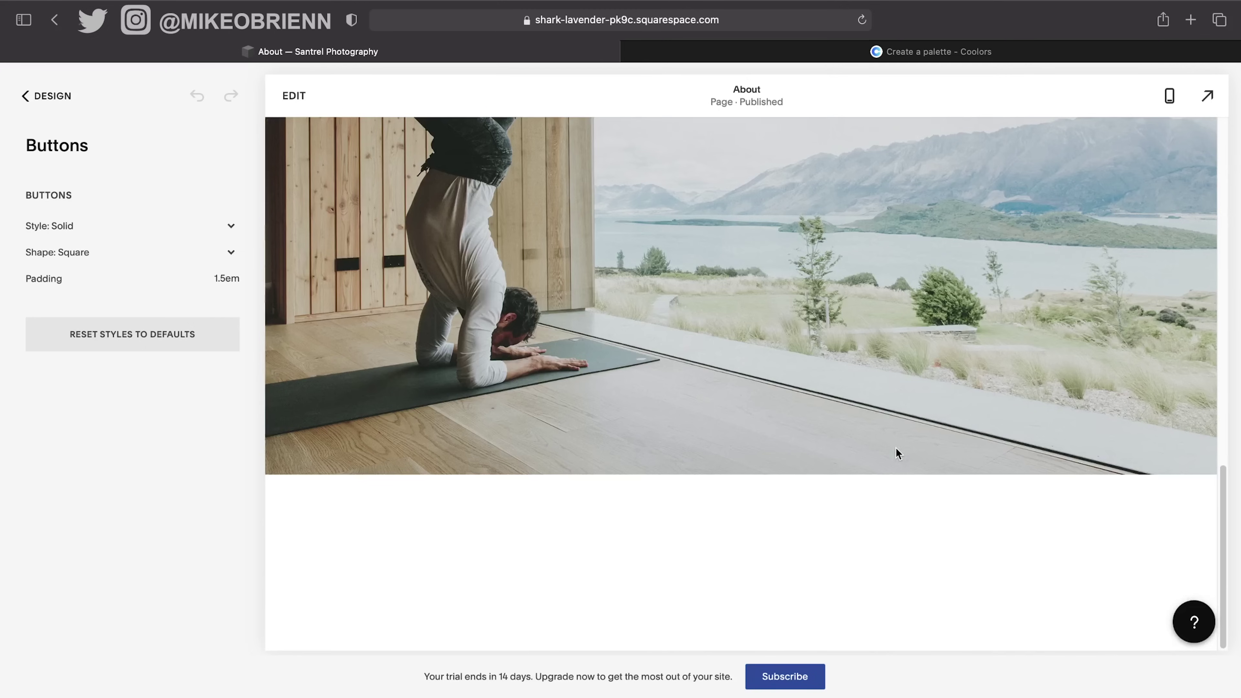
{"action": "scroll", "coordinate": [896, 448], "scroll_direction": "up", "scroll_amount": 15}
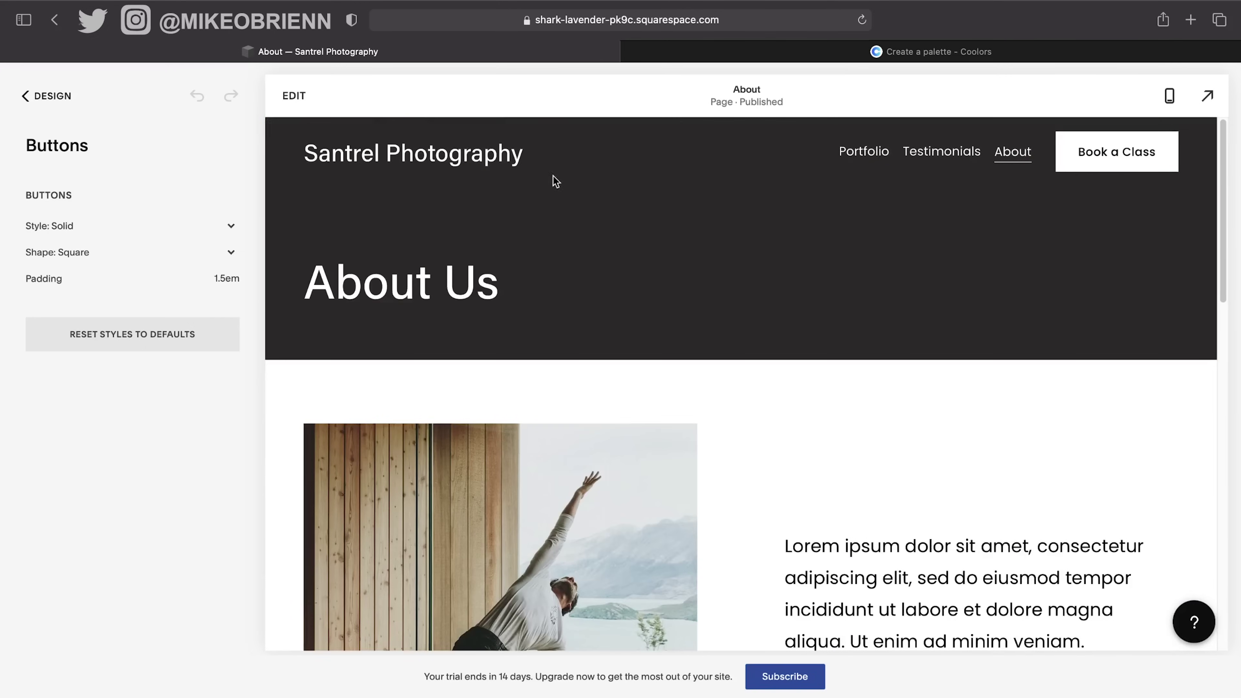
{"action": "left_click", "coordinate": [513, 166]}
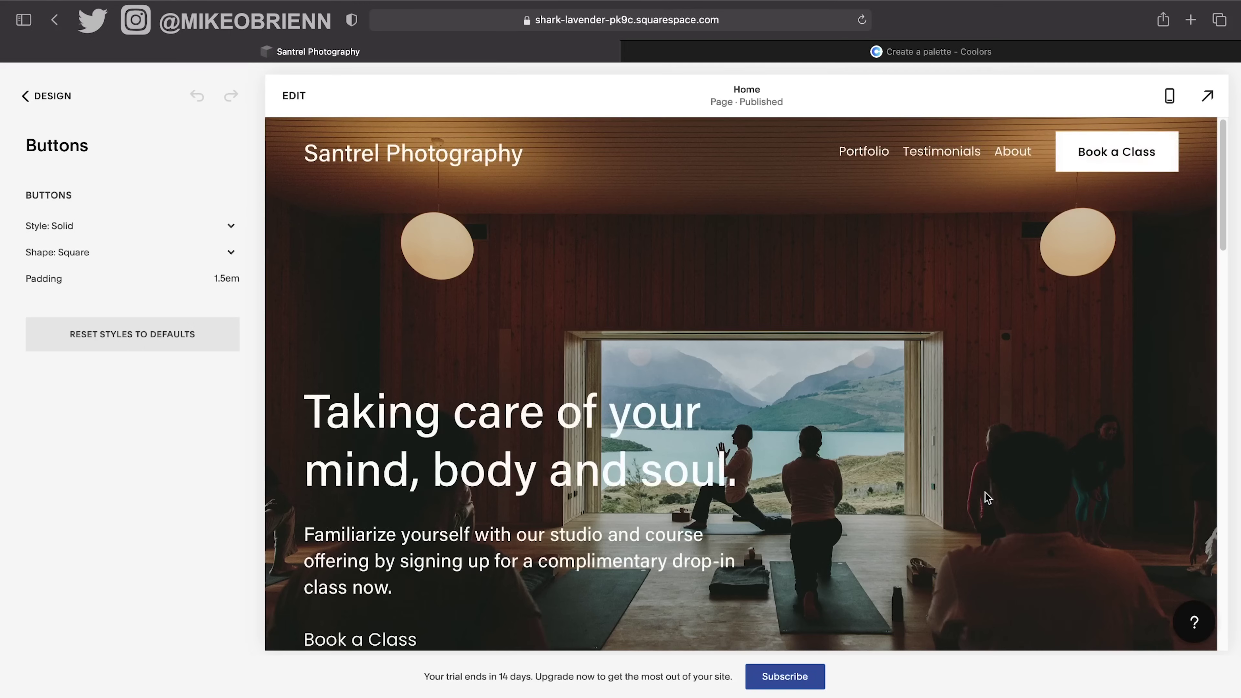
{"action": "scroll", "coordinate": [923, 456], "scroll_direction": "down", "scroll_amount": 3}
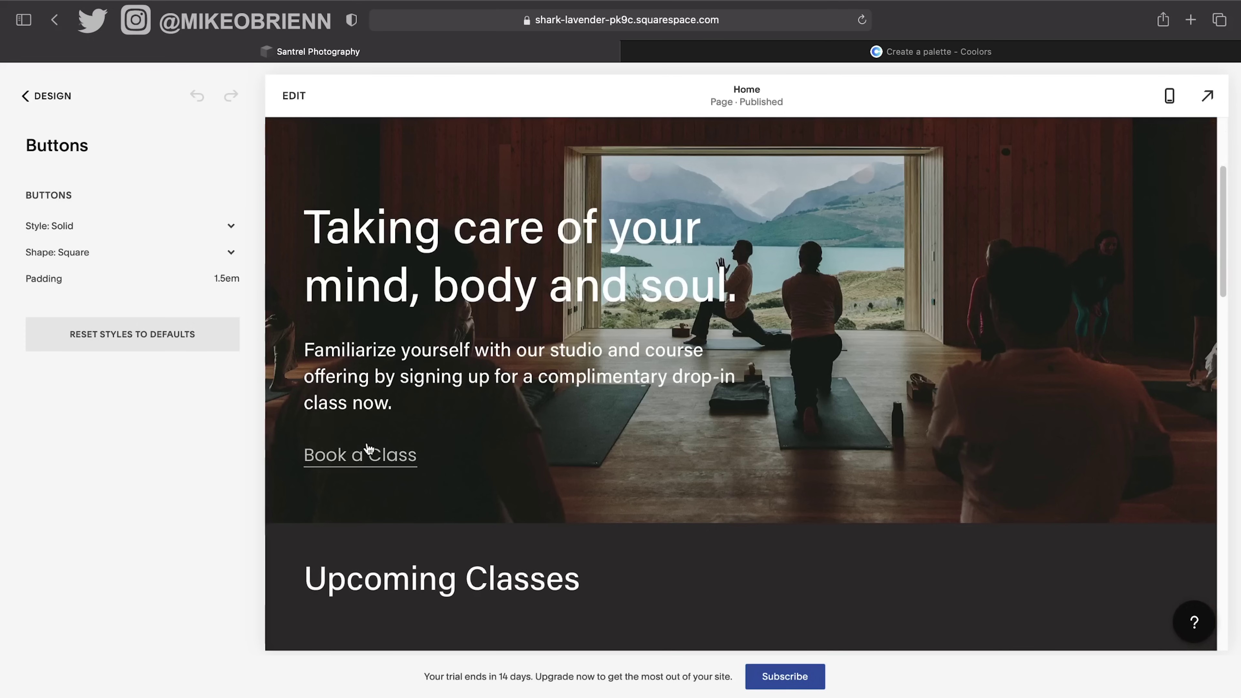
{"action": "scroll", "coordinate": [630, 385], "scroll_direction": "up", "scroll_amount": 1}
{"action": "scroll", "coordinate": [630, 384], "scroll_direction": "up", "scroll_amount": 2}
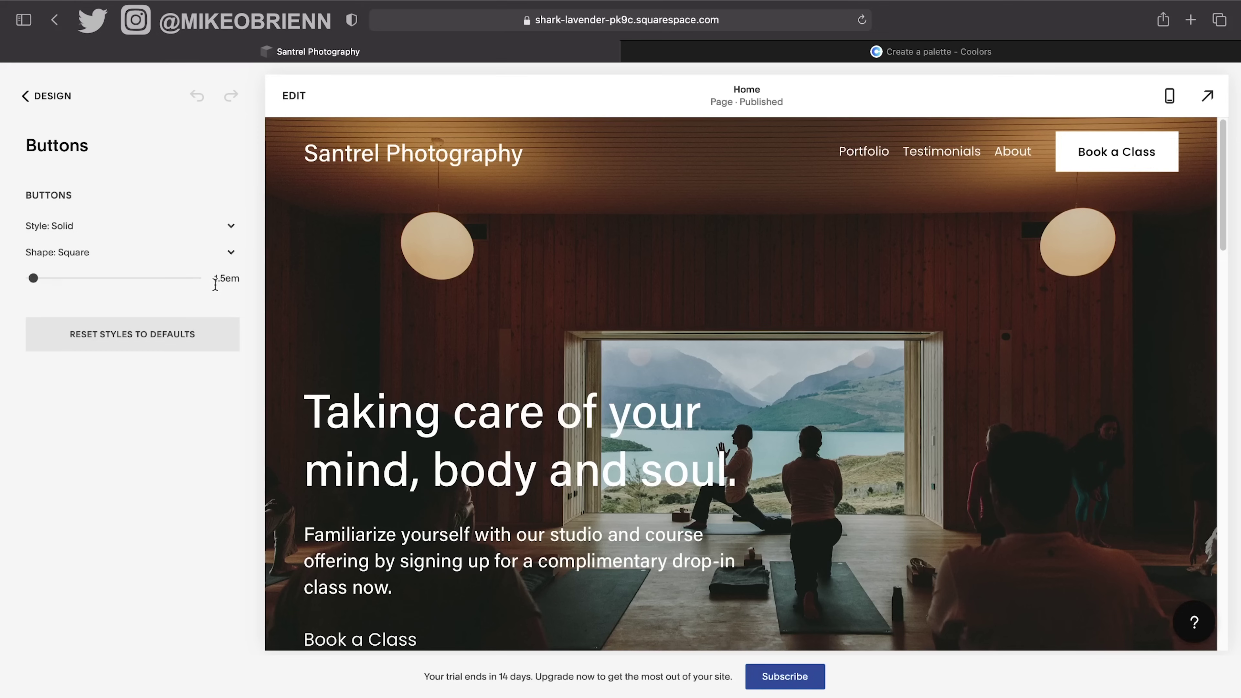
{"action": "left_click", "coordinate": [214, 252]}
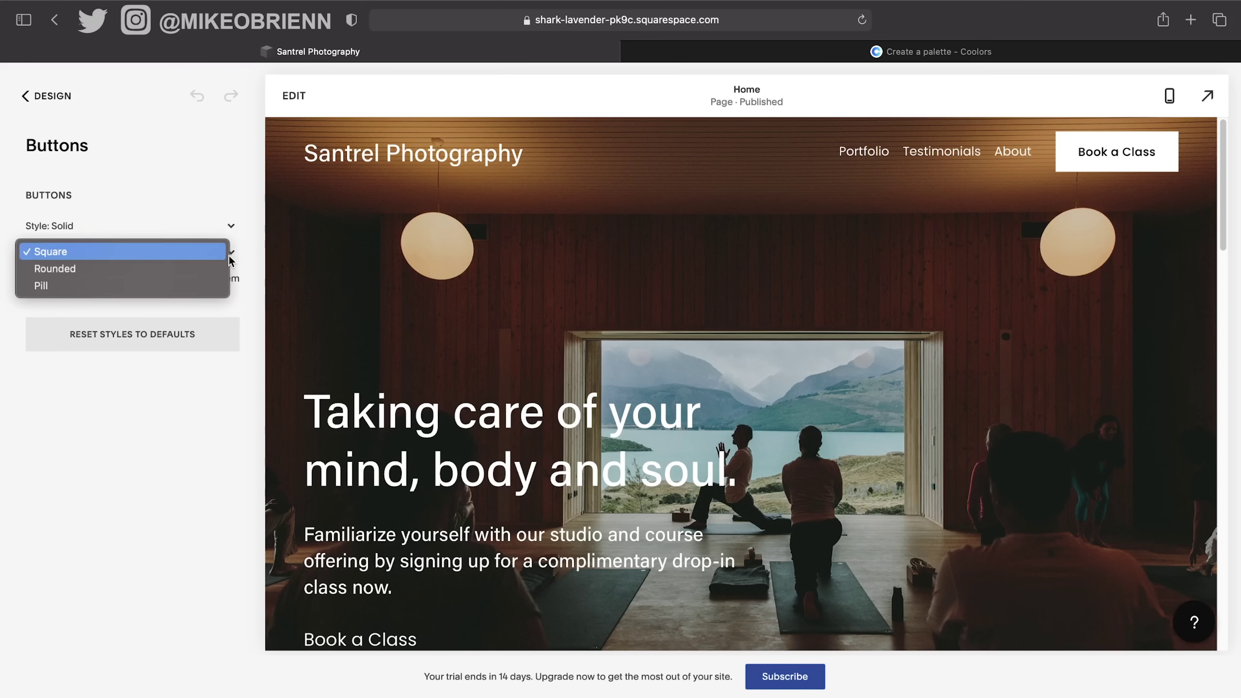
{"action": "left_click", "coordinate": [137, 270]}
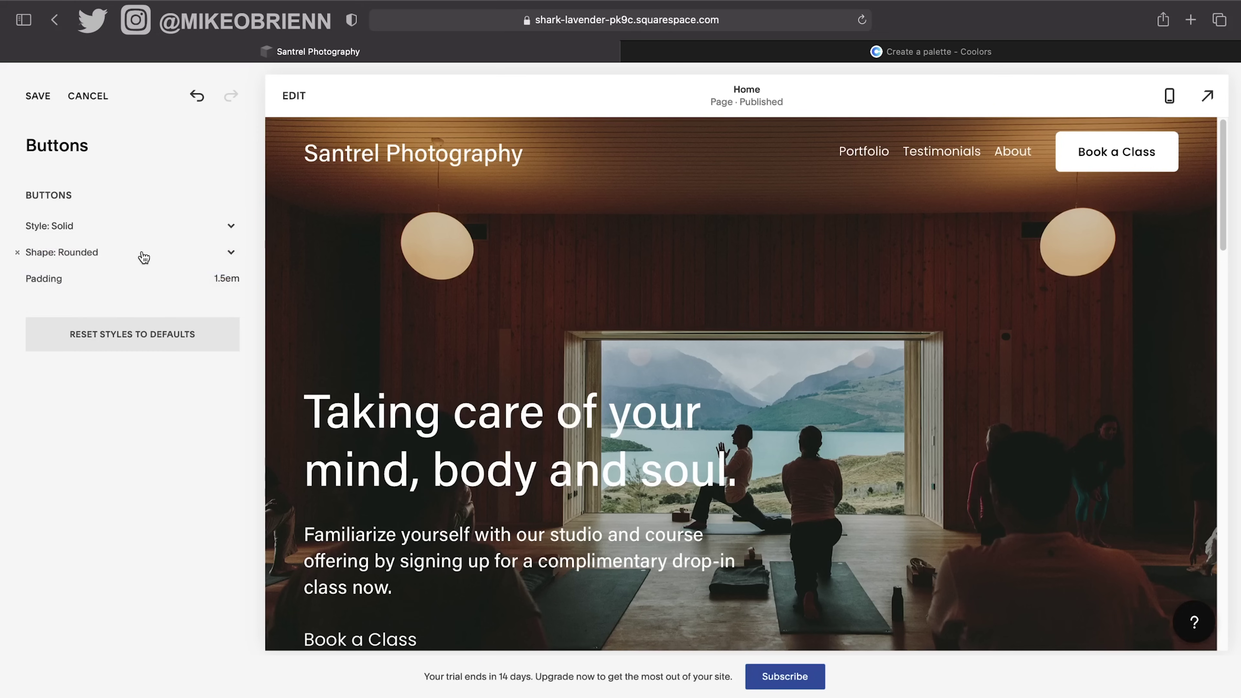
Switch the button style to Outline, save, and return to the Design list.
{"action": "left_click", "coordinate": [176, 226]}
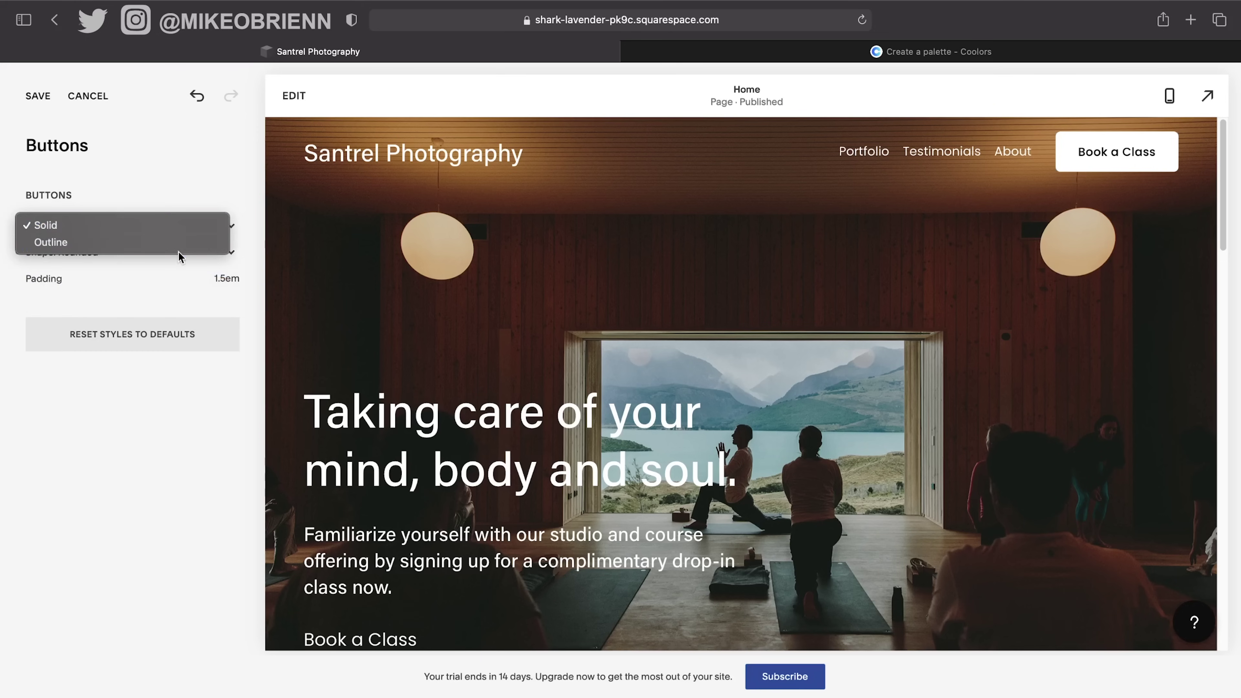
{"action": "left_click", "coordinate": [191, 200]}
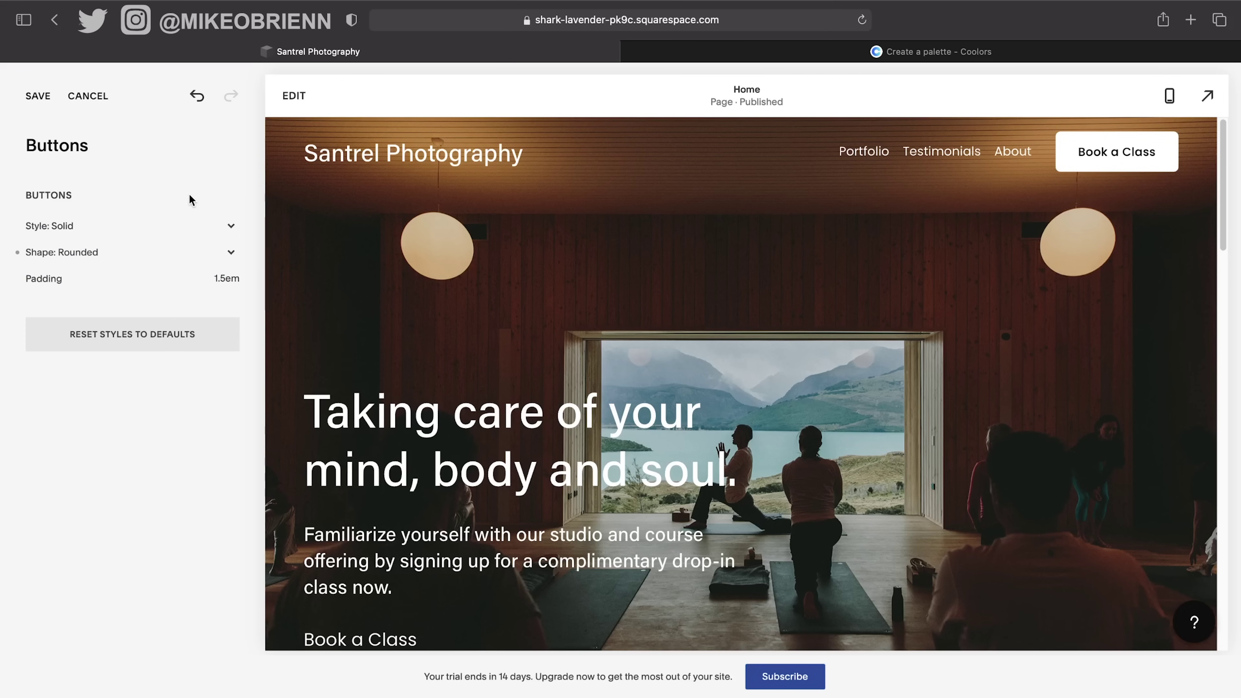
{"action": "left_click", "coordinate": [208, 227]}
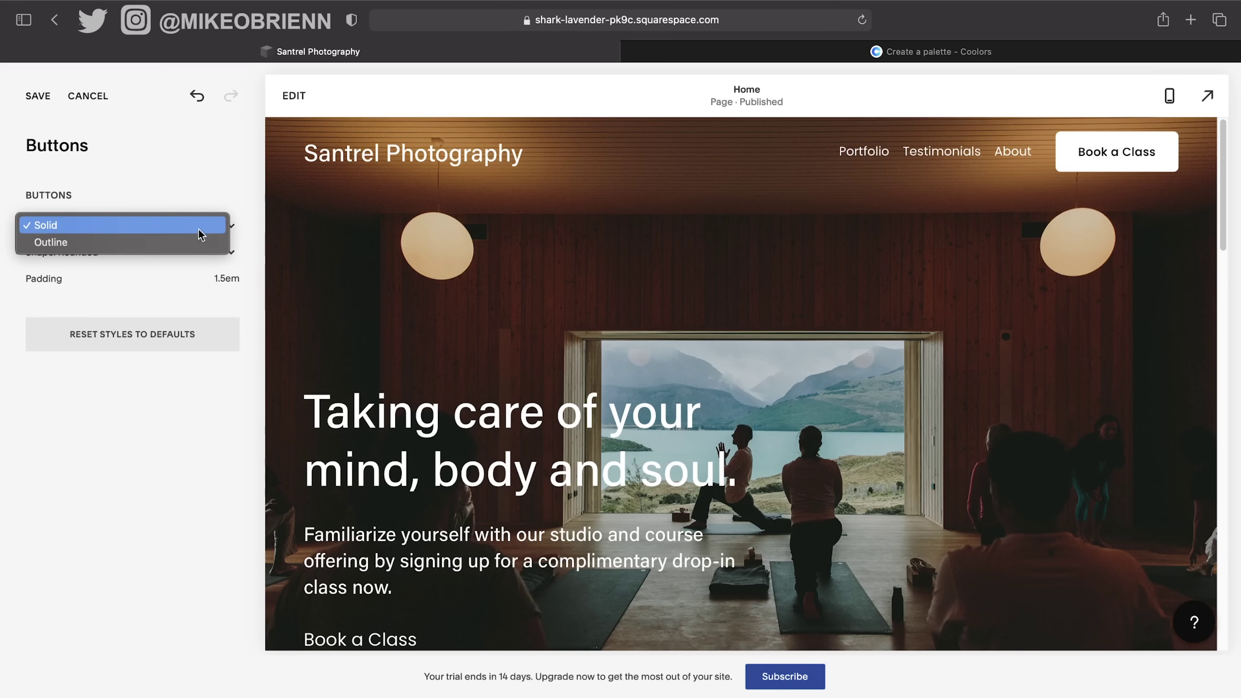
{"action": "left_click", "coordinate": [196, 251]}
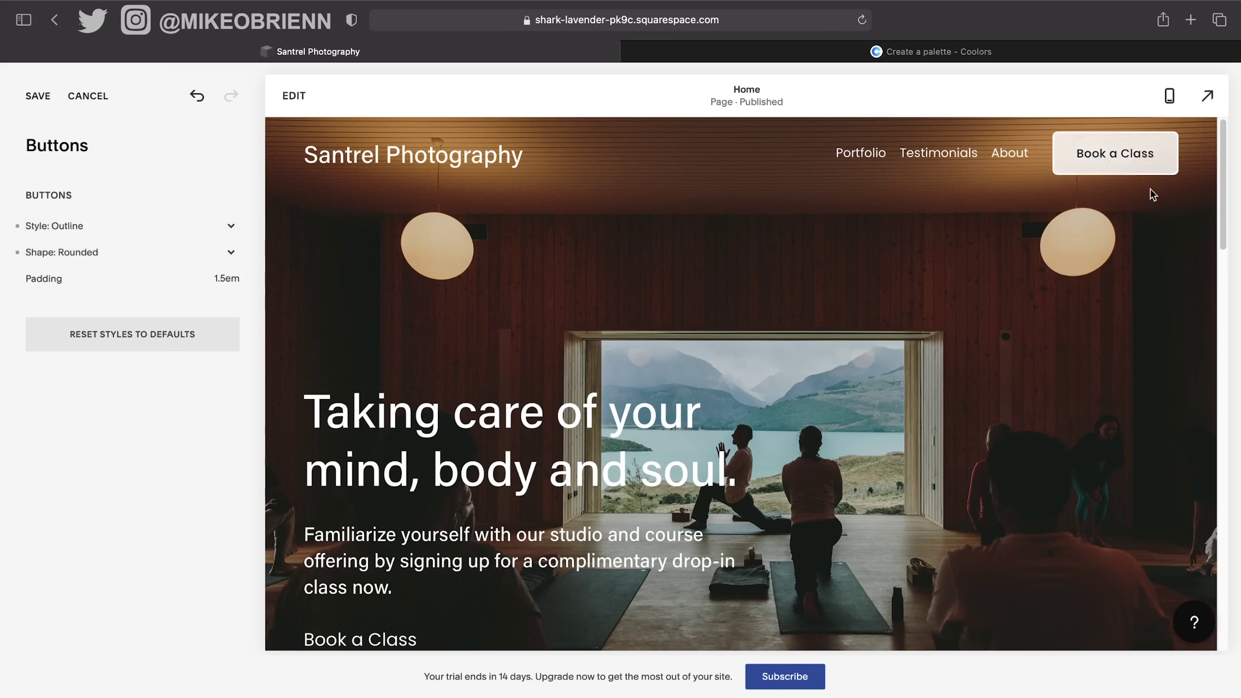
{"action": "scroll", "coordinate": [903, 241], "scroll_direction": "down", "scroll_amount": 3}
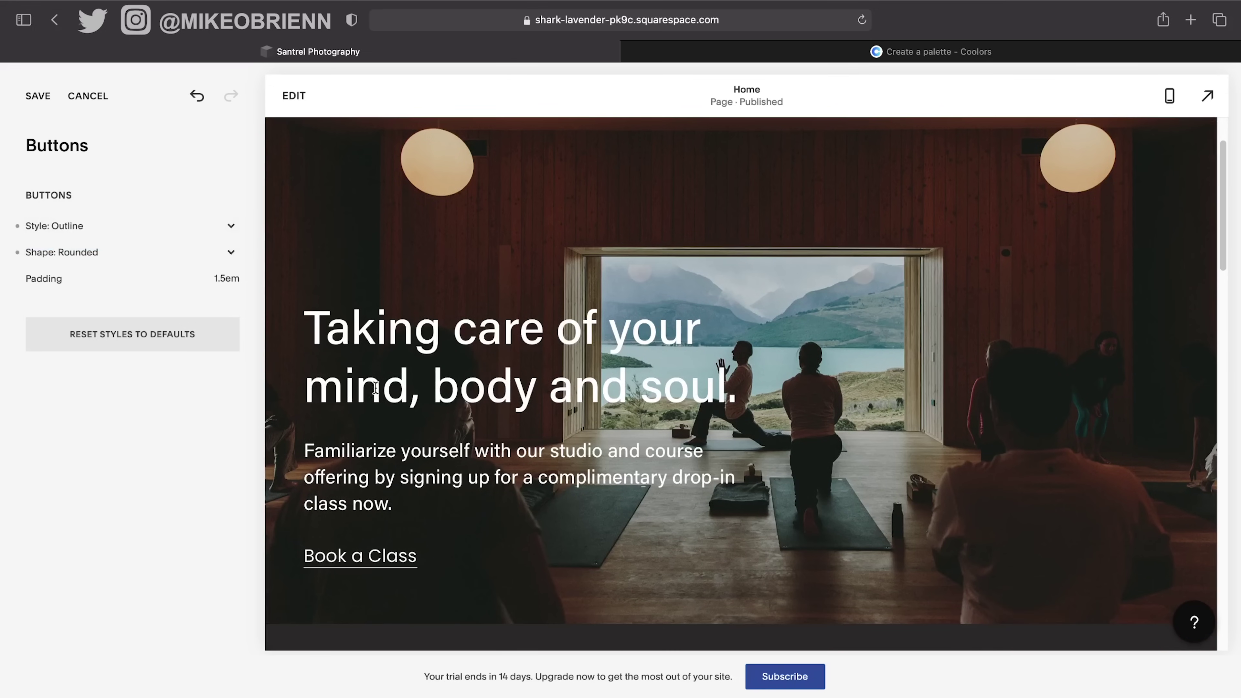
{"action": "scroll", "coordinate": [405, 359], "scroll_direction": "up", "scroll_amount": 3}
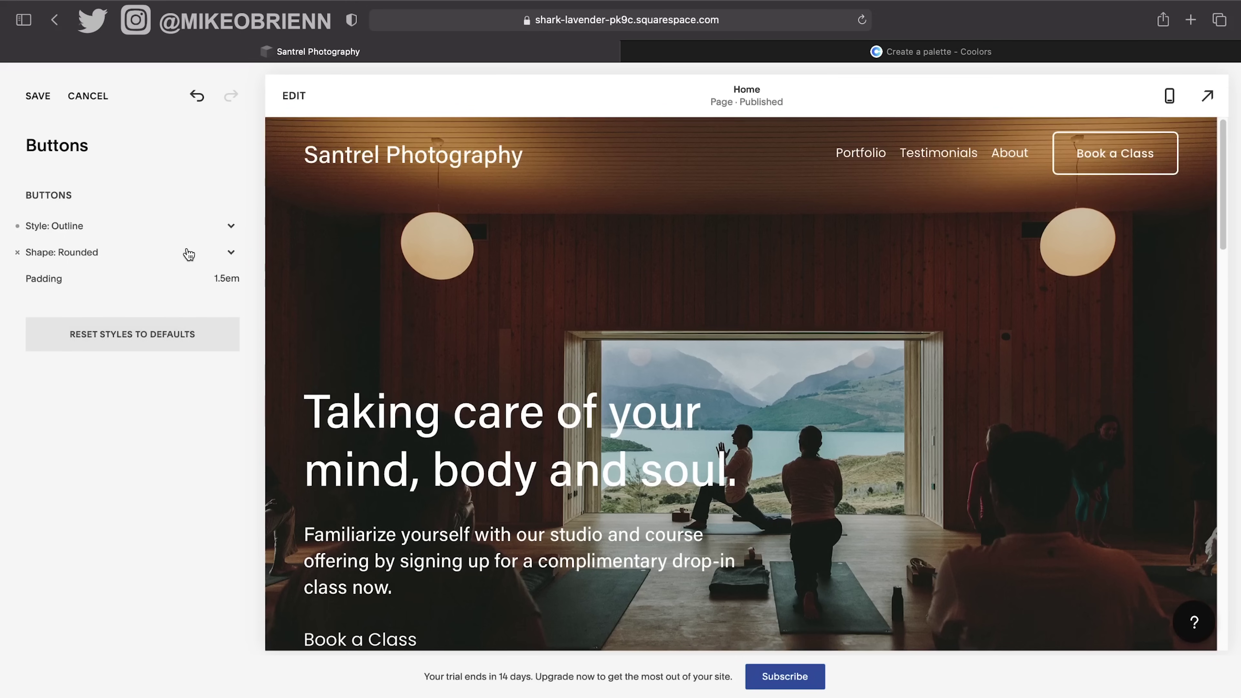
{"action": "scroll", "coordinate": [762, 348], "scroll_direction": "down", "scroll_amount": 3}
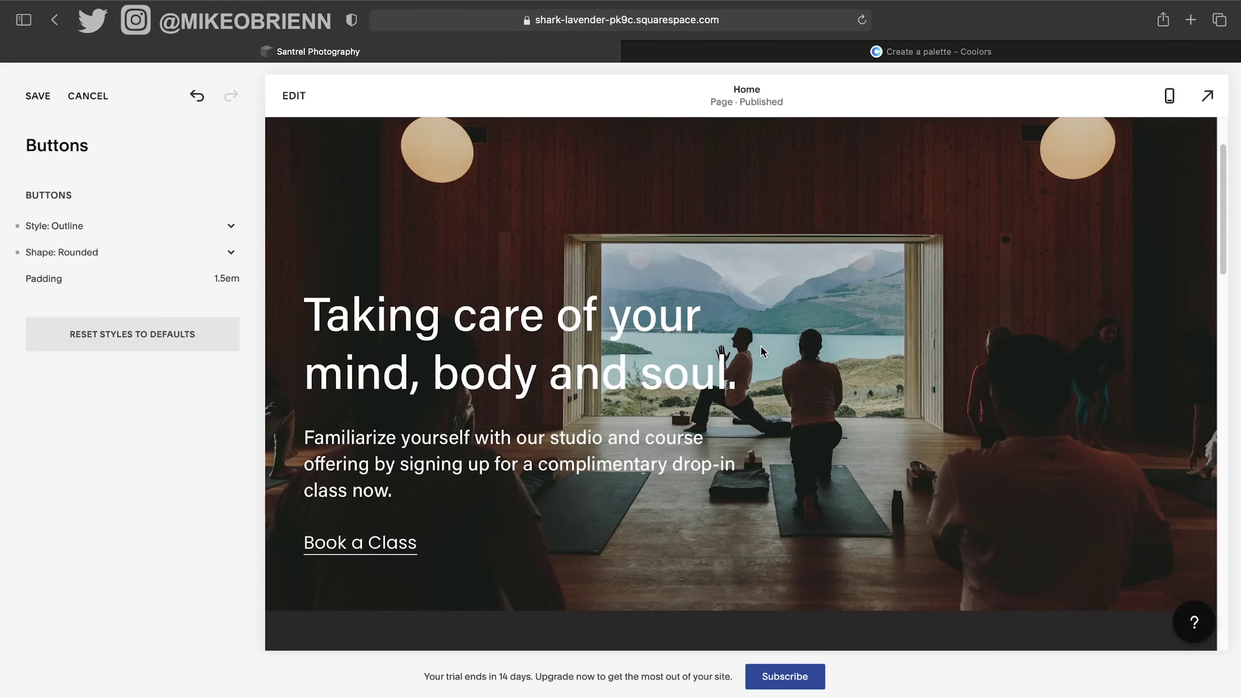
{"action": "scroll", "coordinate": [761, 349], "scroll_direction": "up", "scroll_amount": 3}
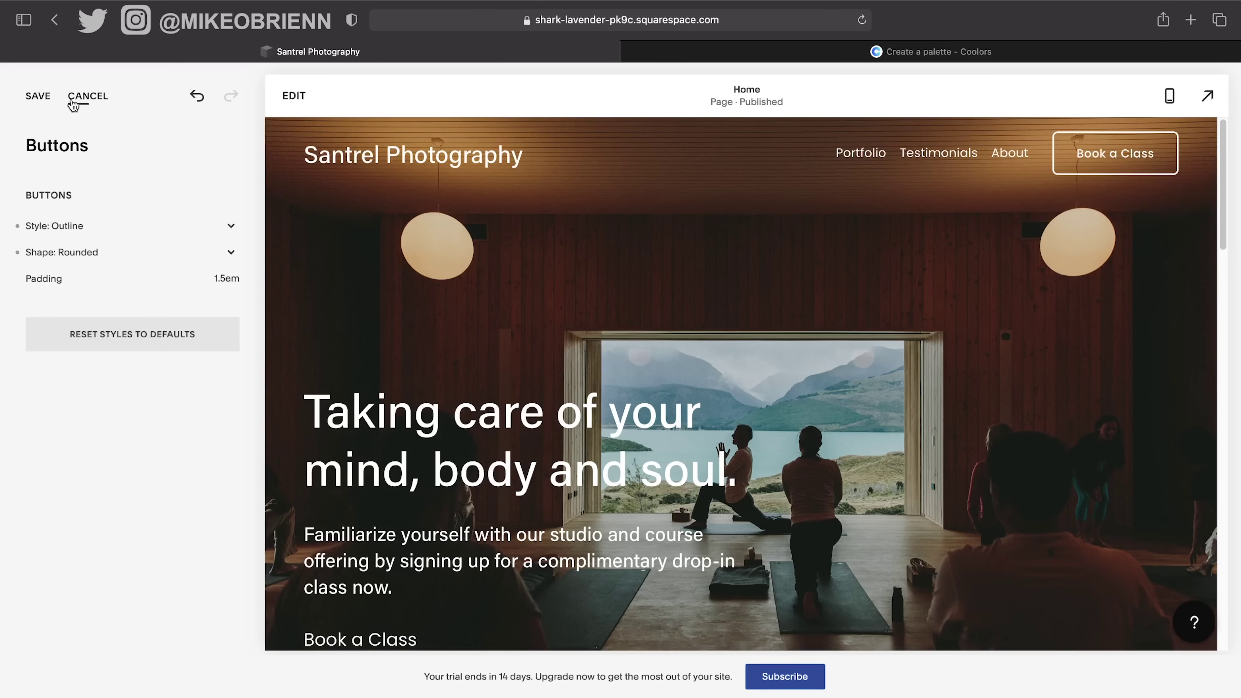
{"action": "left_click", "coordinate": [39, 95]}
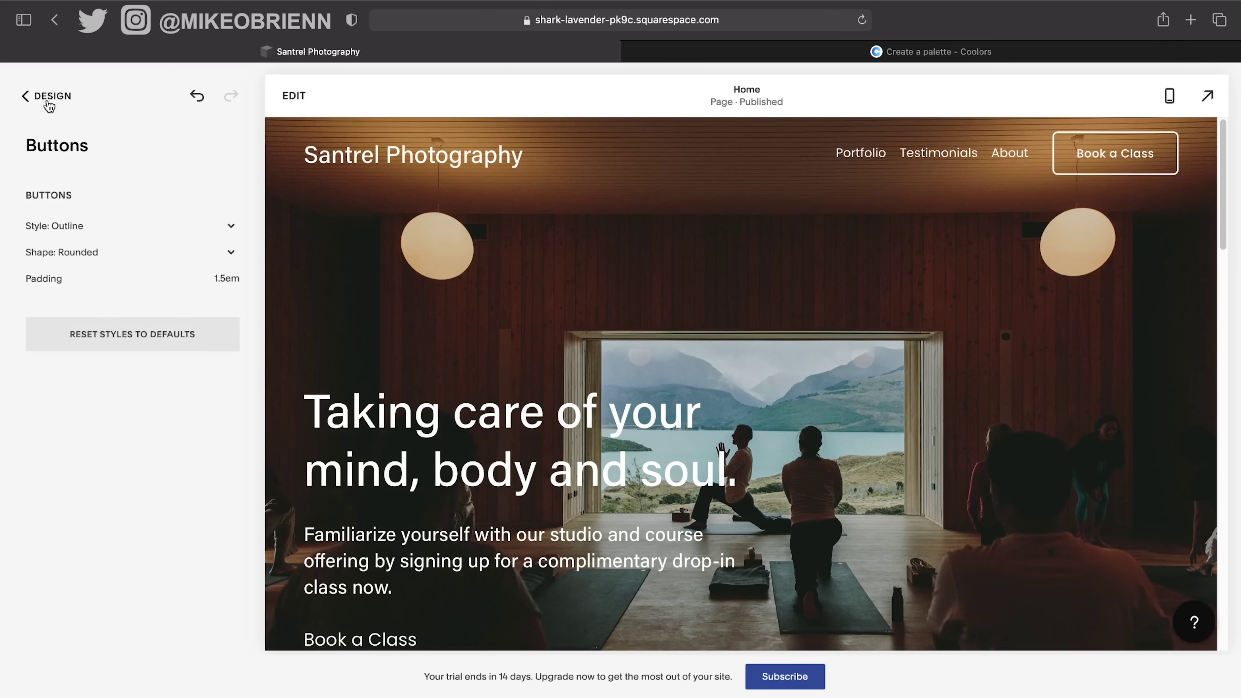
{"action": "left_click", "coordinate": [45, 94]}
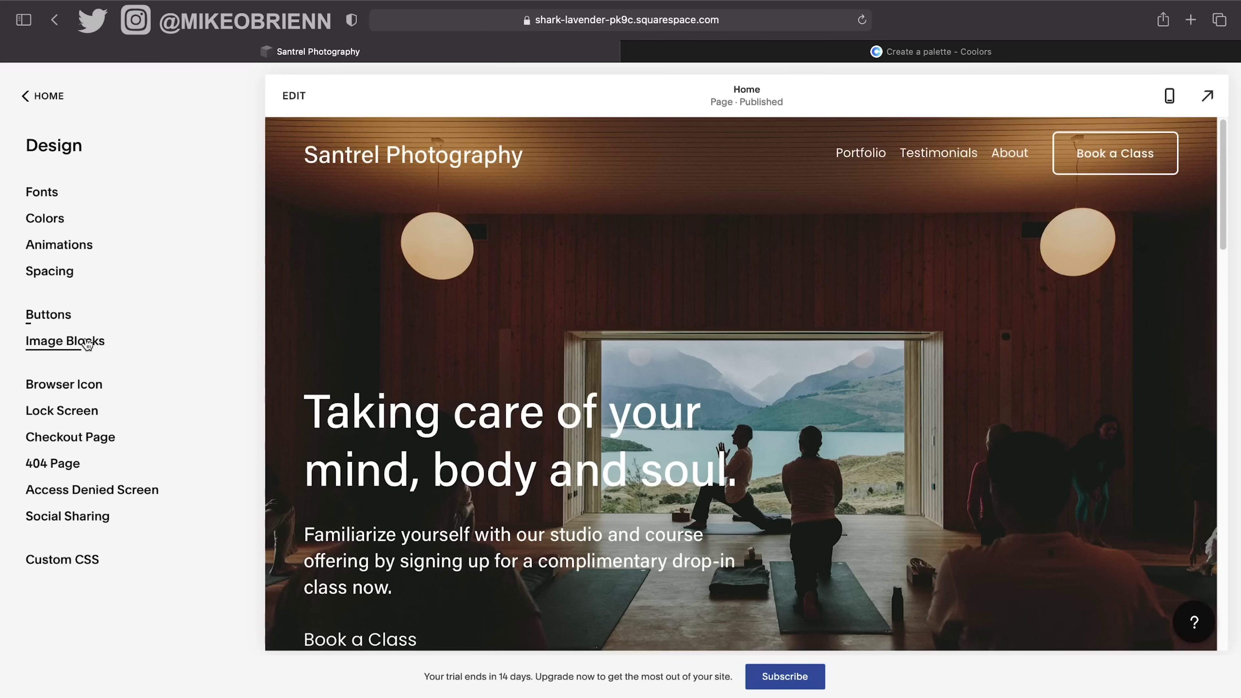
Glance at the Image Blocks styles, then open Browser Icon from the Design list.
{"action": "left_click", "coordinate": [100, 343]}
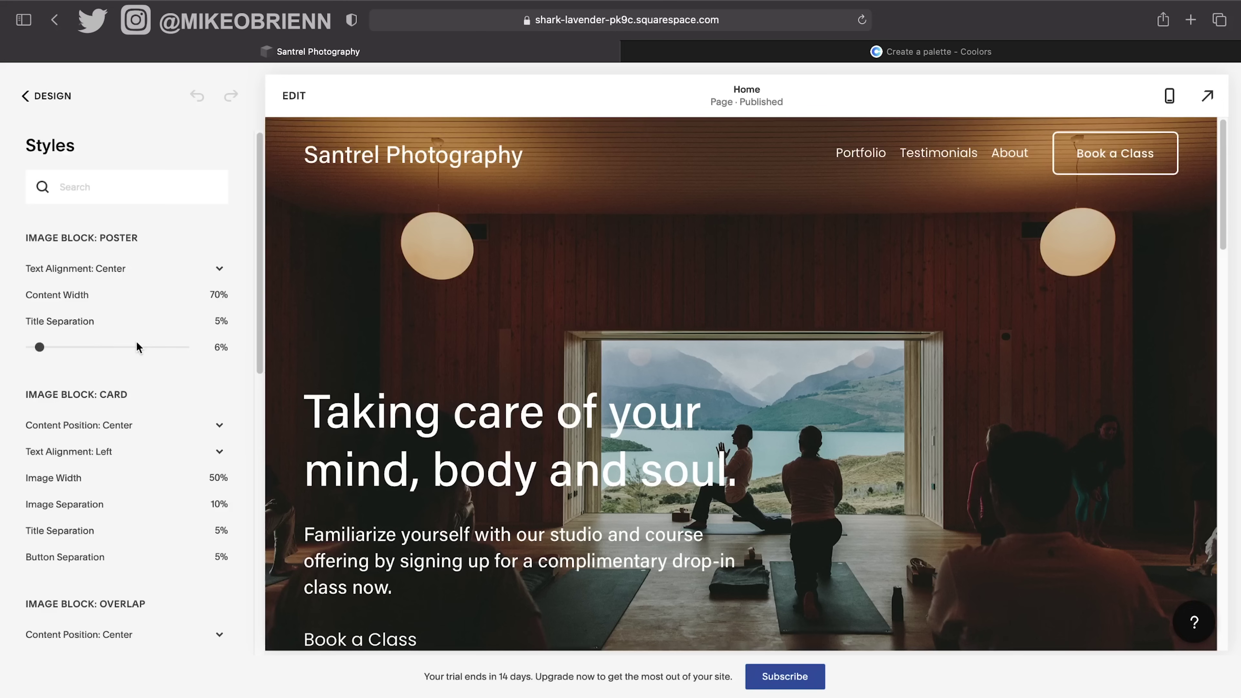
{"action": "scroll", "coordinate": [170, 526], "scroll_direction": "down", "scroll_amount": 1}
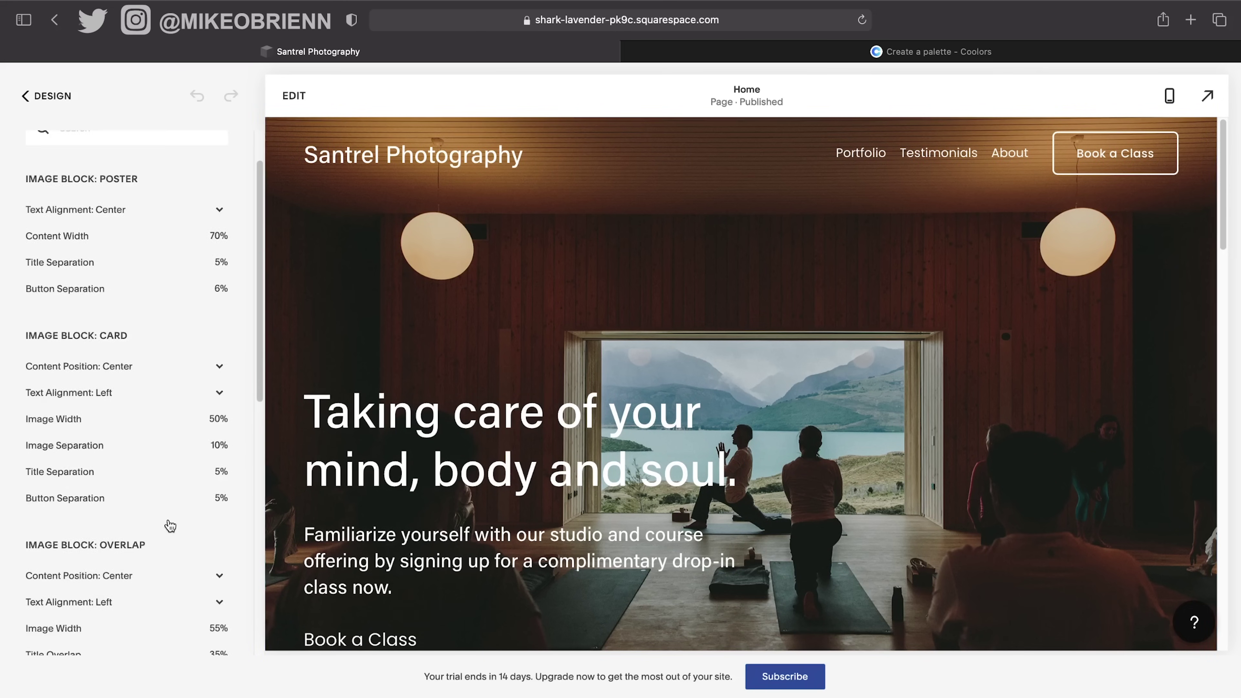
{"action": "scroll", "coordinate": [161, 317], "scroll_direction": "down", "scroll_amount": 8}
{"action": "scroll", "coordinate": [161, 316], "scroll_direction": "up", "scroll_amount": 10}
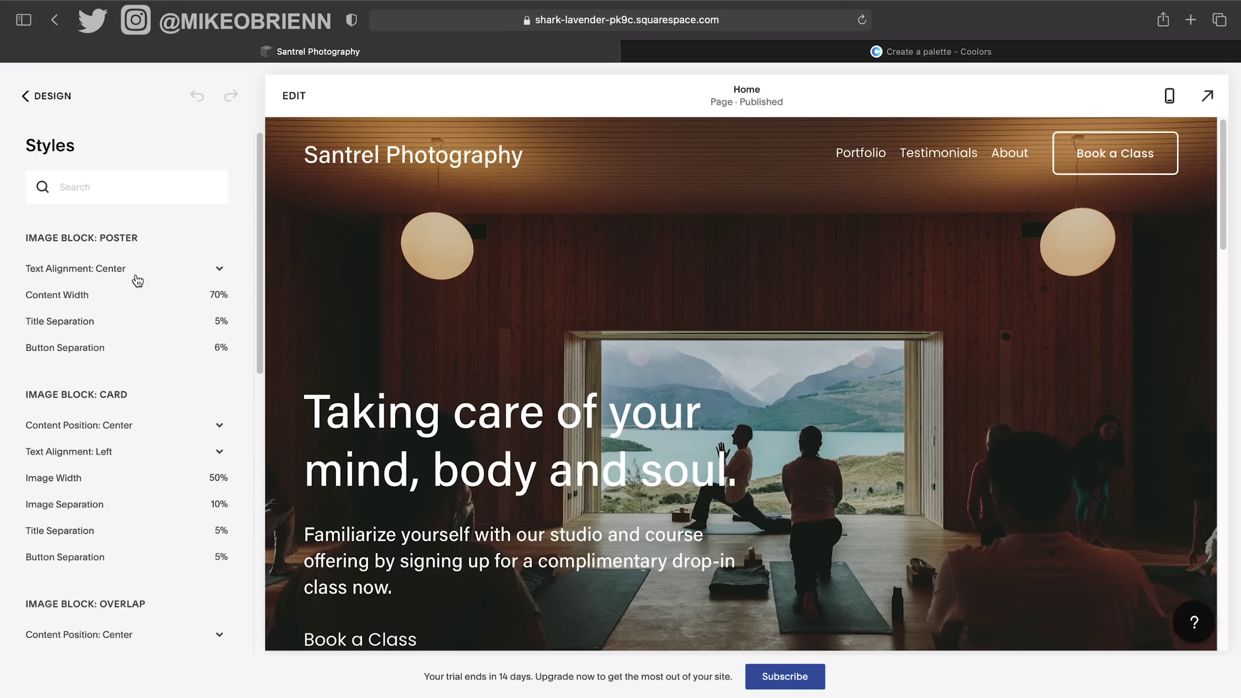
{"action": "mouse_move", "coordinate": [181, 302]}
{"action": "left_click", "coordinate": [68, 96]}
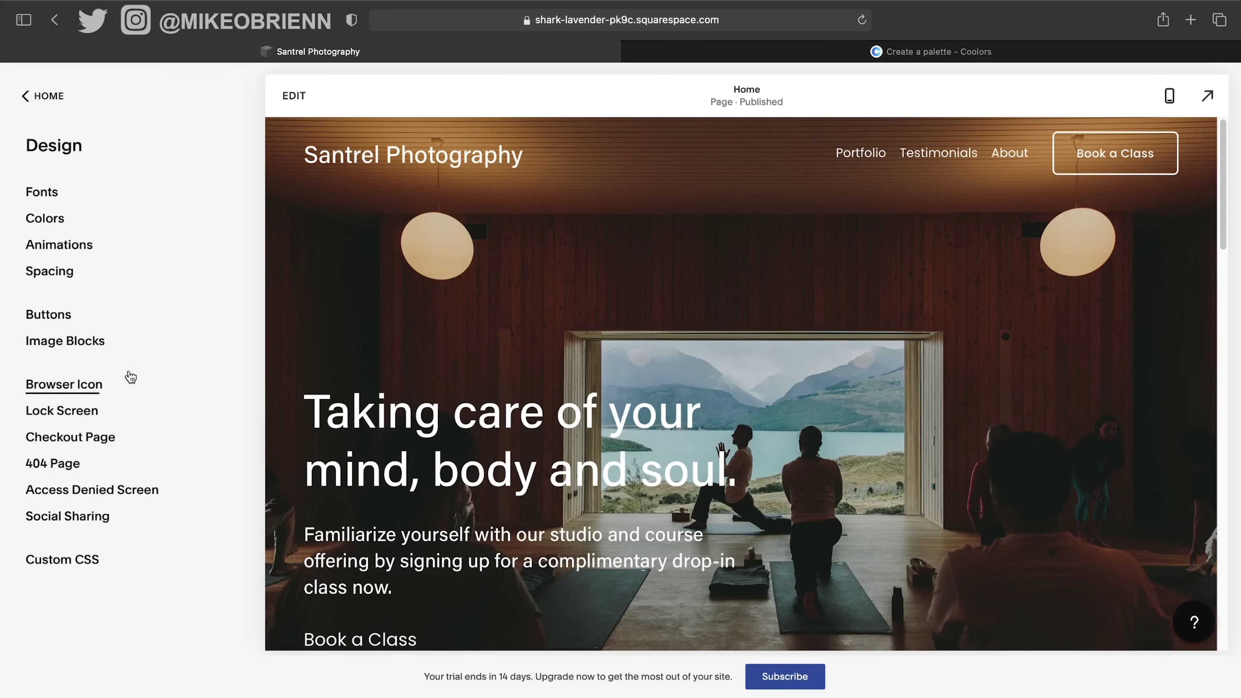
{"action": "left_click", "coordinate": [90, 386]}
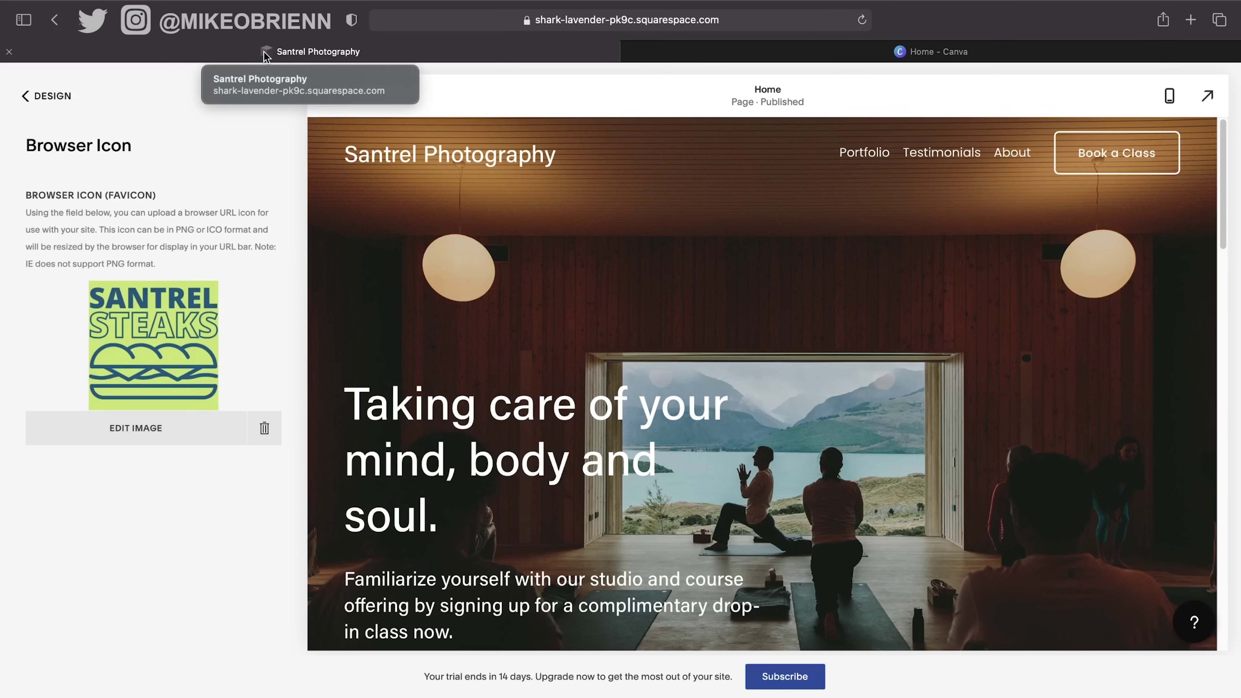
Delete the current SANTREL STEAKS favicon image with its trash icon.
{"action": "left_click", "coordinate": [262, 426]}
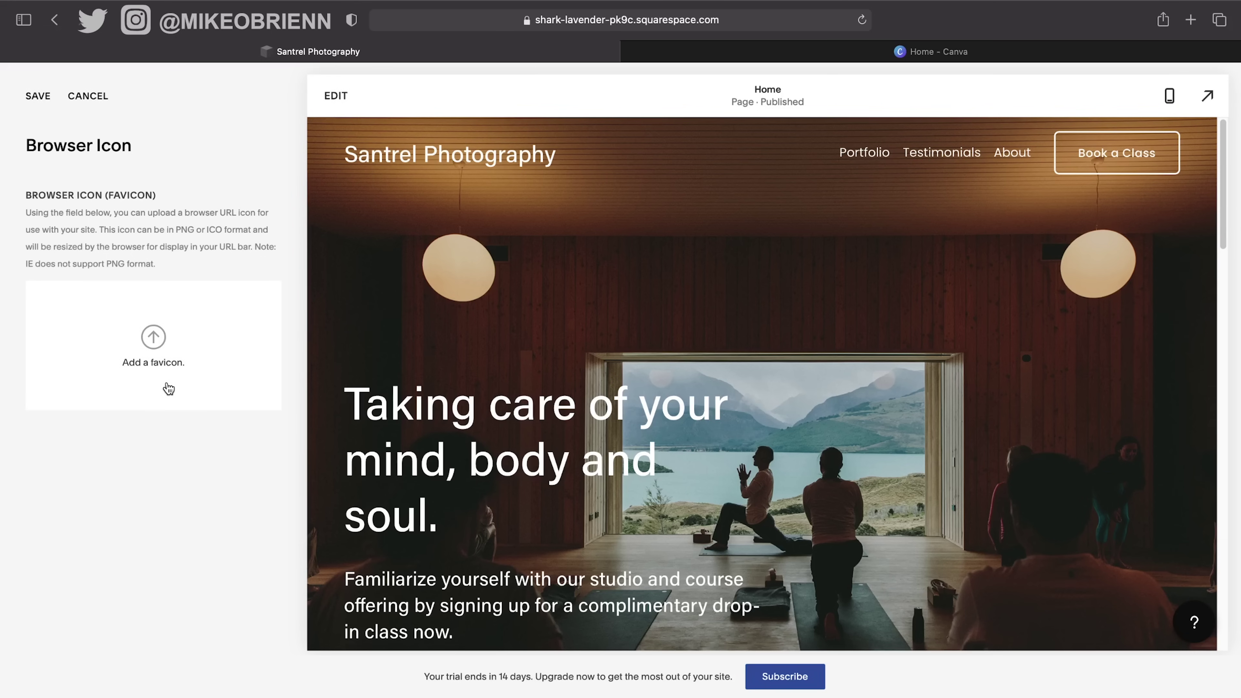
Try uploading Santrel_Steaks_Images (3).jpg as the favicon and dismiss the file-too-large warning.
{"action": "left_click", "coordinate": [152, 341]}
{"action": "scroll", "coordinate": [746, 348], "scroll_direction": "down", "scroll_amount": 5}
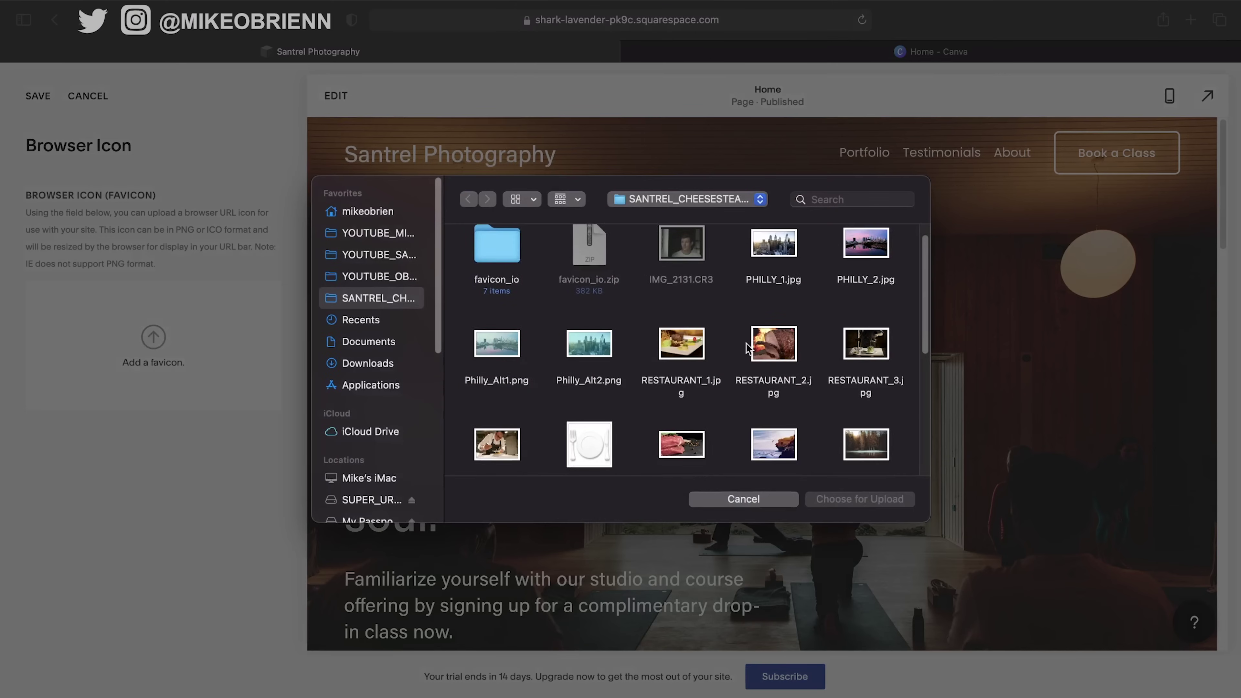
{"action": "scroll", "coordinate": [737, 363], "scroll_direction": "down", "scroll_amount": 4}
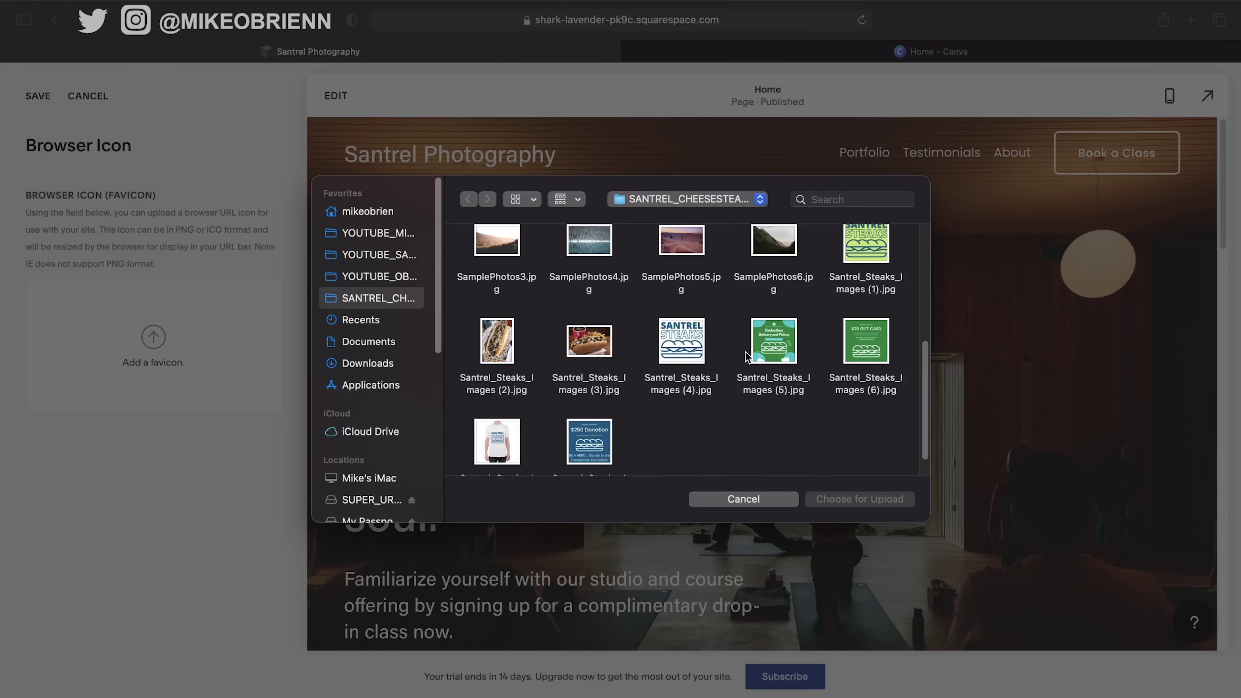
{"action": "double_click", "coordinate": [579, 348]}
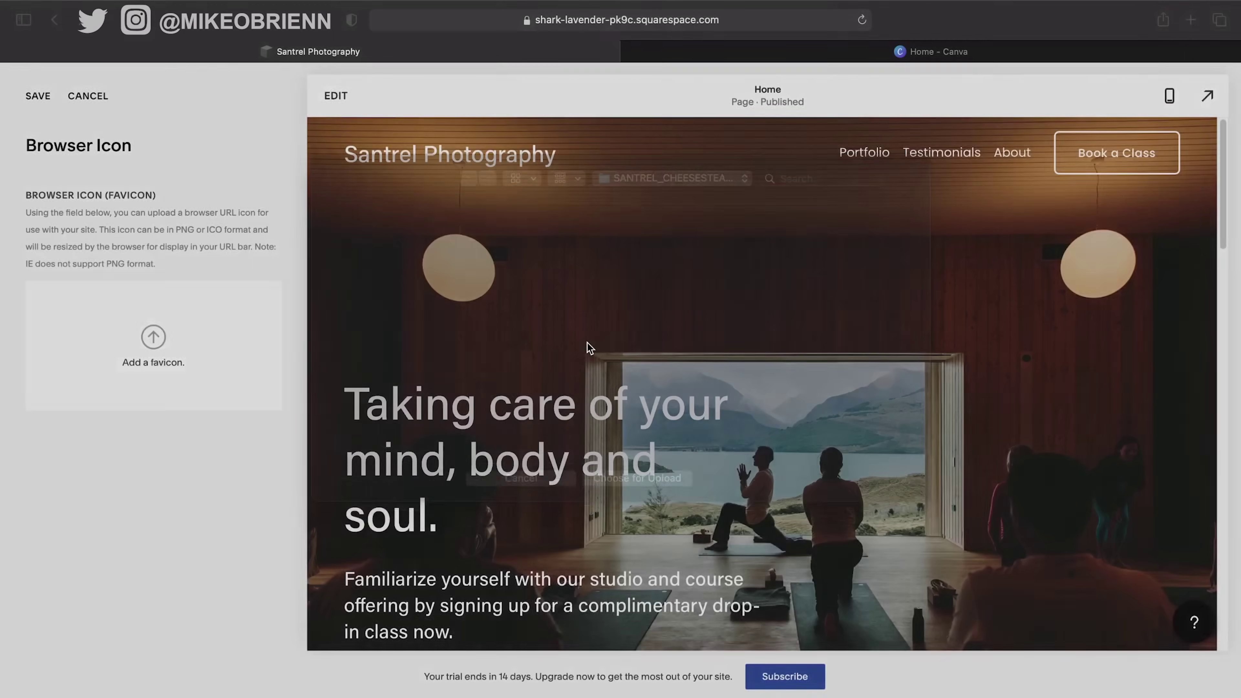
{"action": "left_click", "coordinate": [206, 390]}
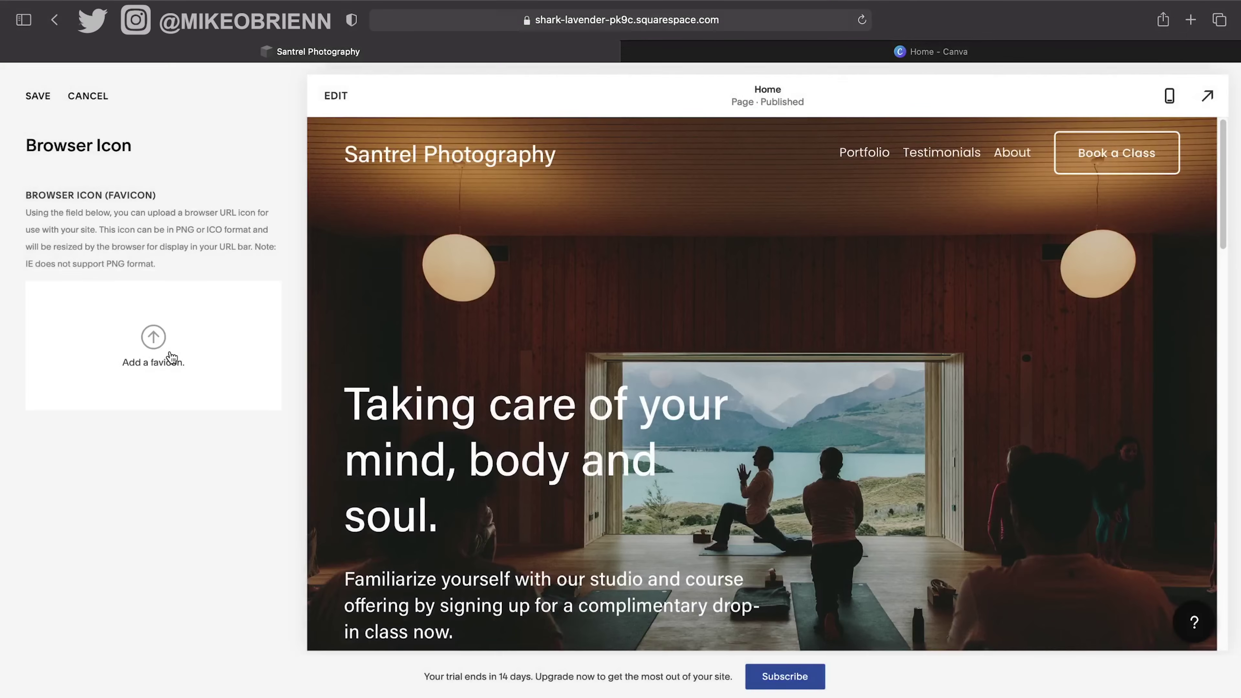
Upload Santrel_Steaks_Images (1).jpg as favicon, delete it again, then show Canva's new design types.
{"action": "left_click", "coordinate": [171, 358]}
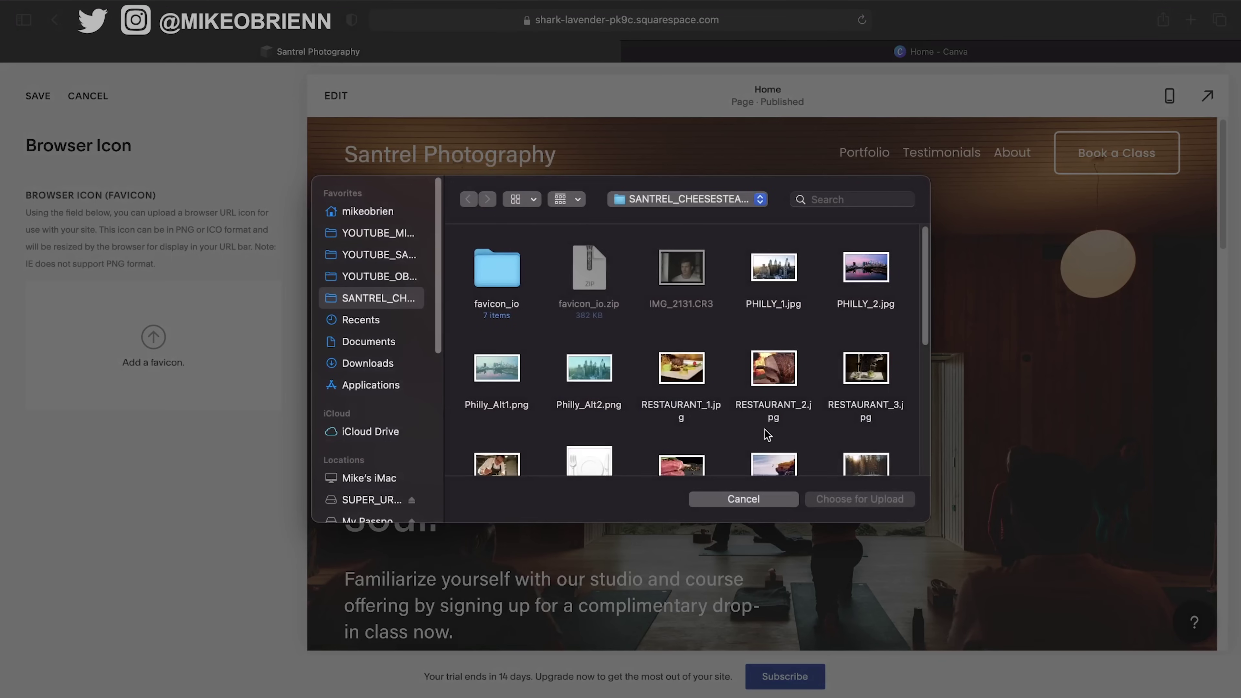
{"action": "scroll", "coordinate": [765, 435], "scroll_direction": "down", "scroll_amount": 3}
{"action": "scroll", "coordinate": [765, 435], "scroll_direction": "down", "scroll_amount": 5}
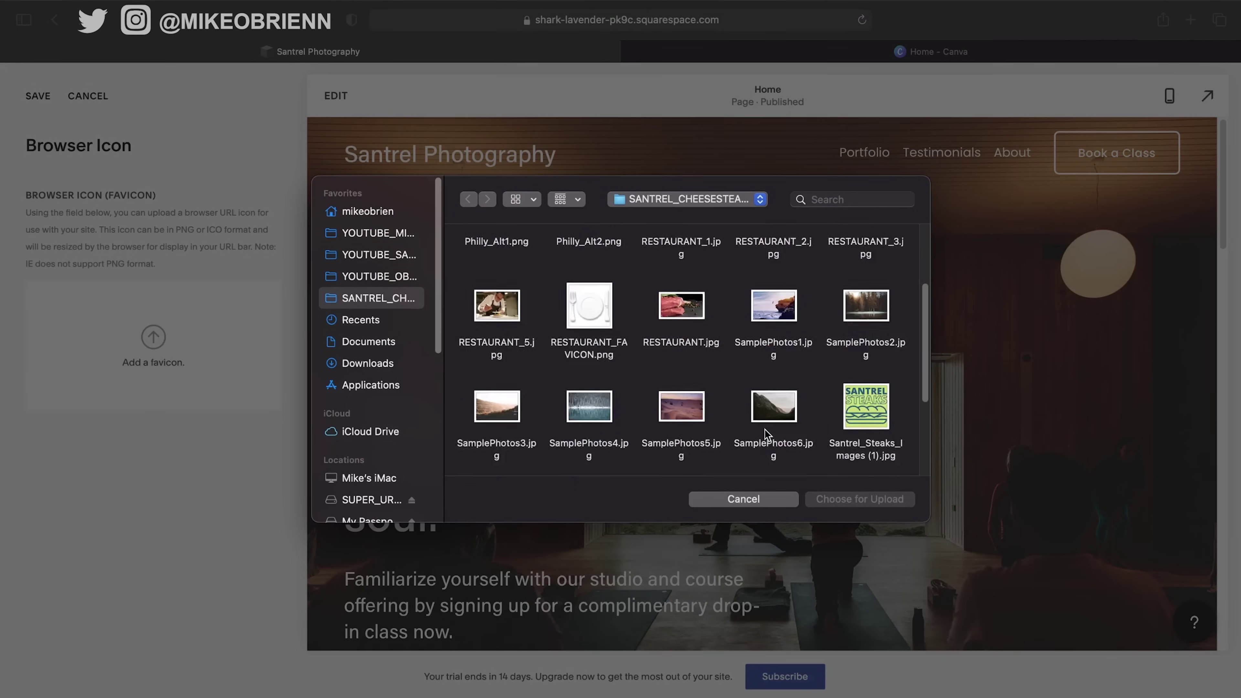
{"action": "left_click", "coordinate": [876, 382]}
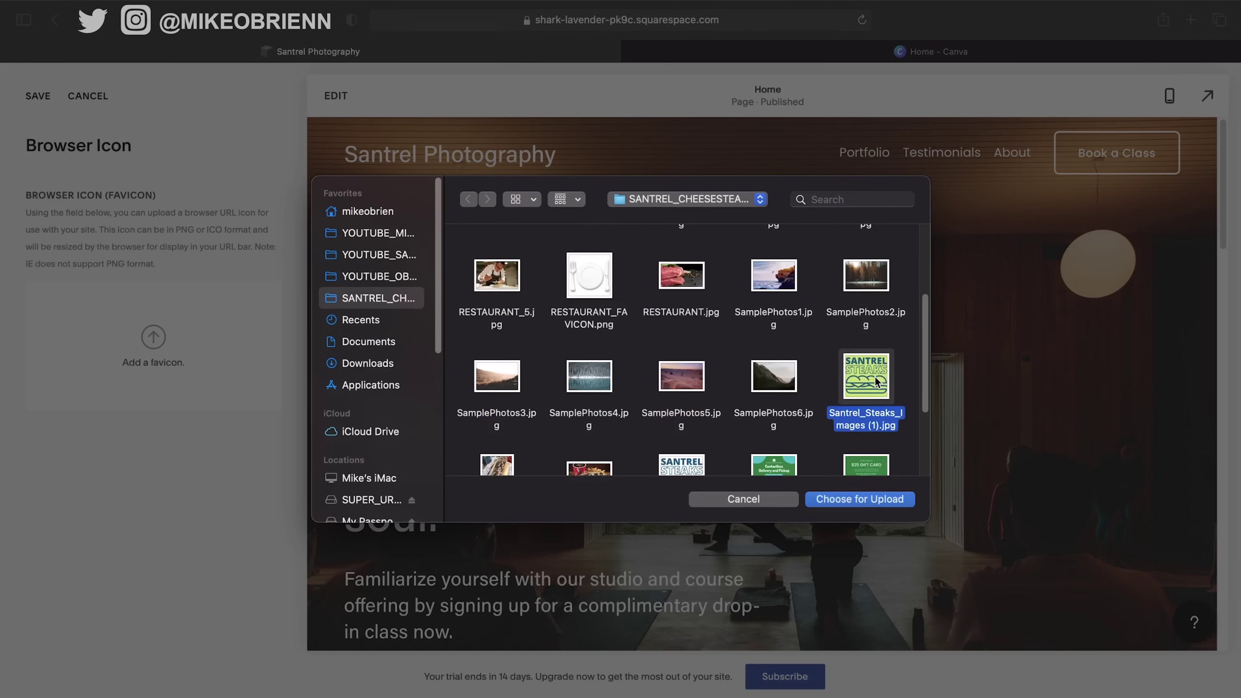
{"action": "left_click", "coordinate": [848, 502]}
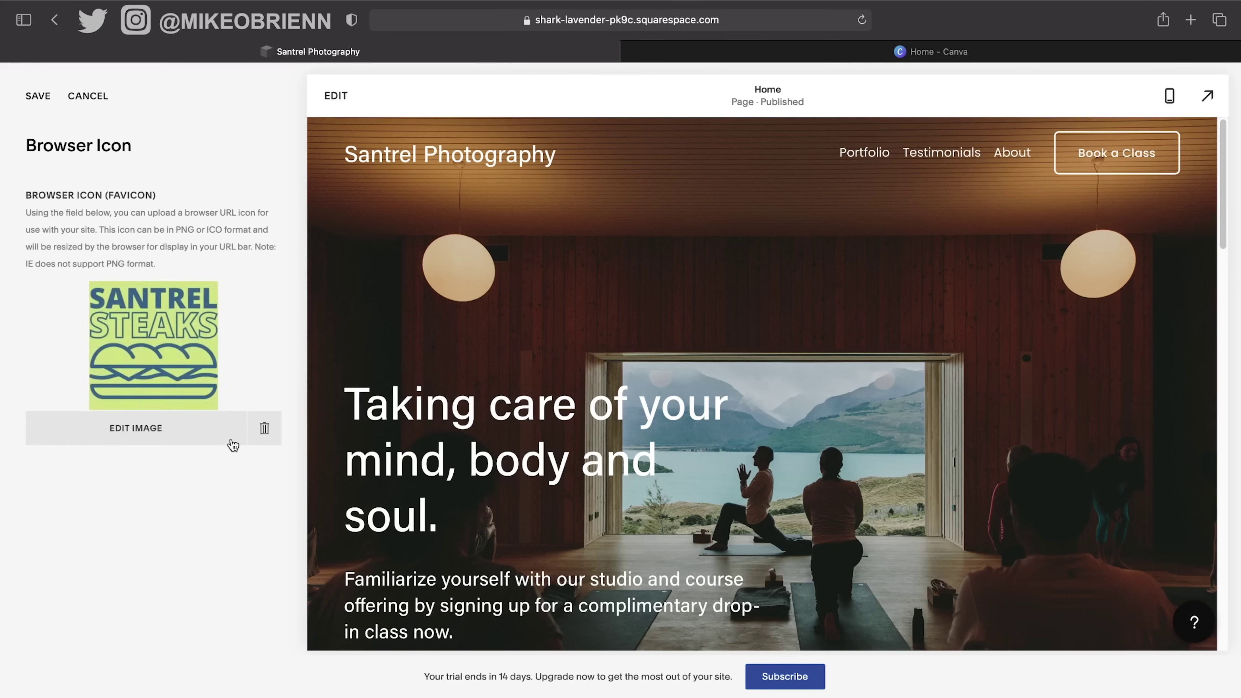
{"action": "left_click", "coordinate": [262, 430]}
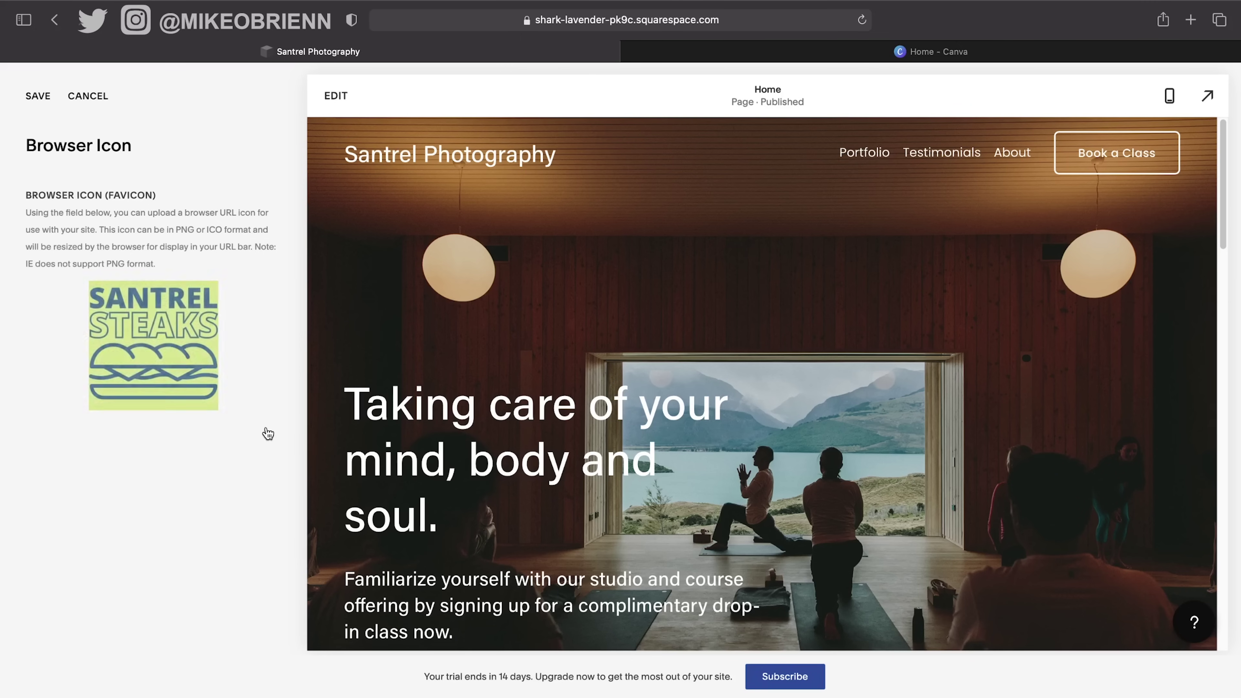
{"action": "left_click", "coordinate": [991, 55]}
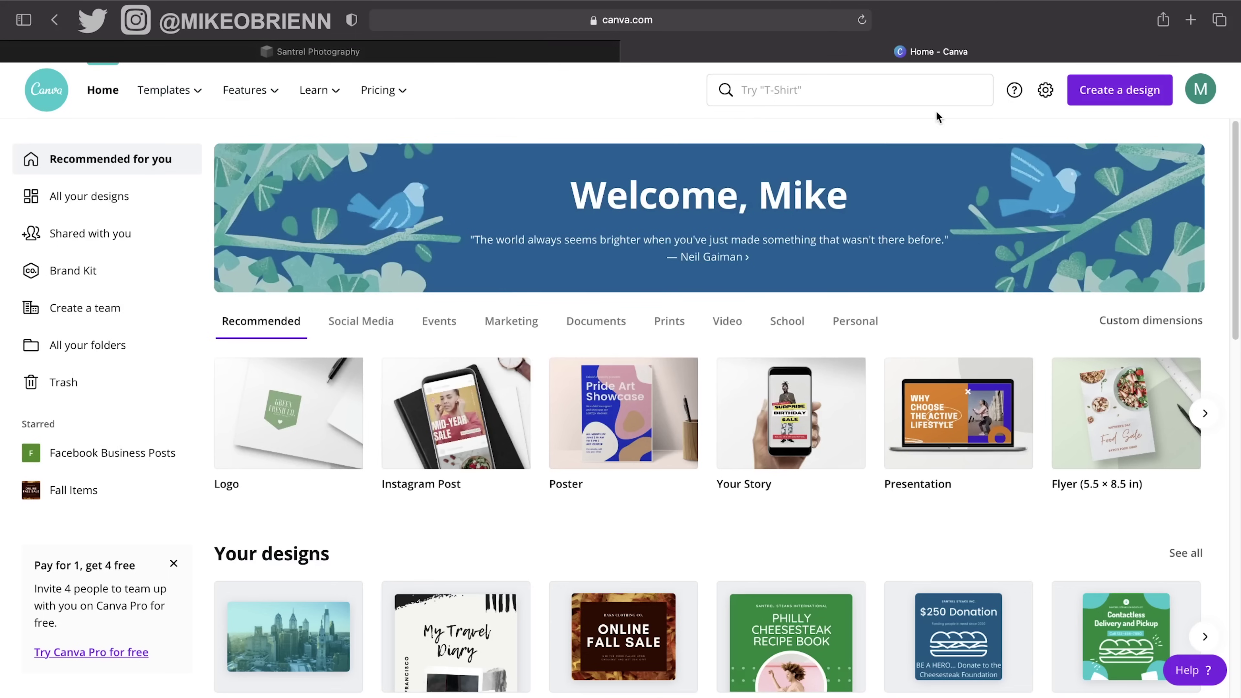
{"action": "left_click", "coordinate": [1107, 93]}
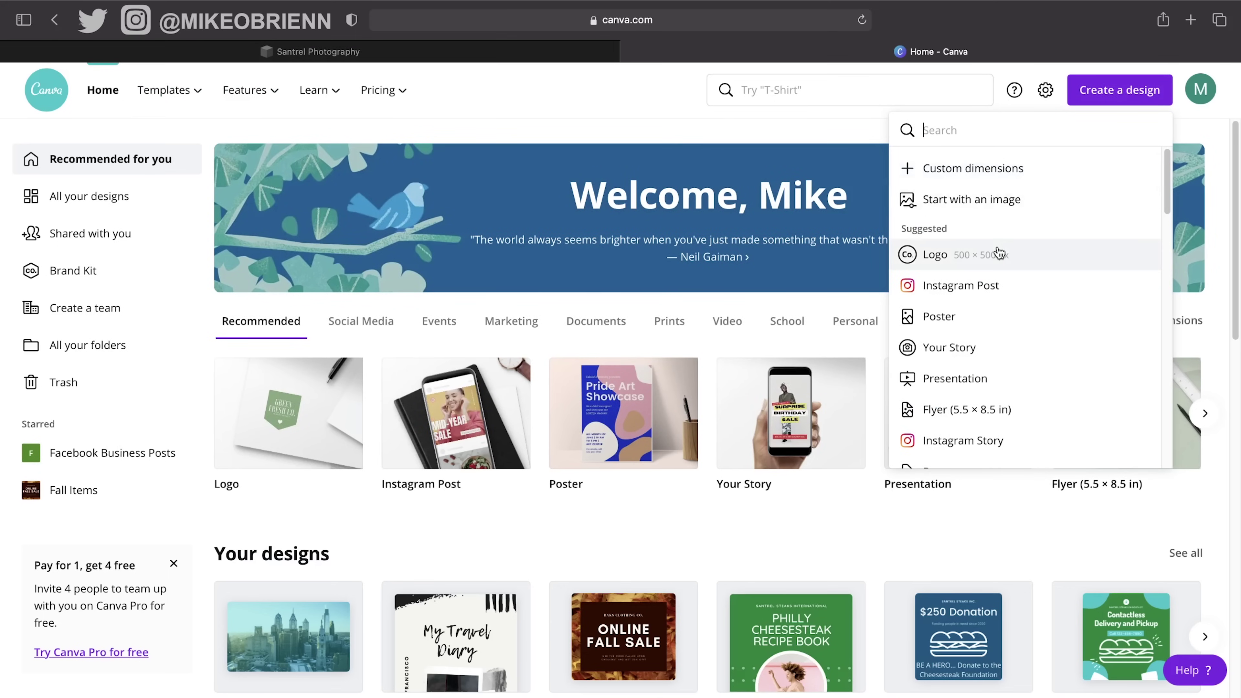
Start a new blank Logo design in Canva and close the extra Canva home tab.
{"action": "left_click", "coordinate": [1001, 254]}
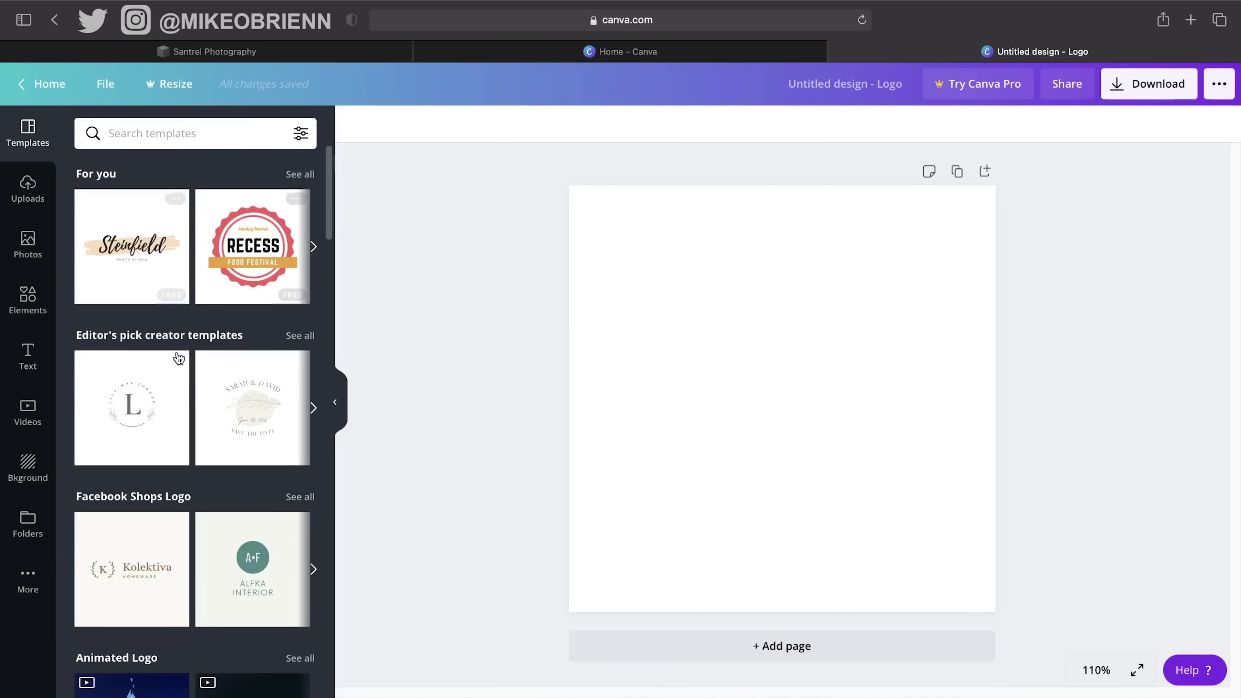
{"action": "scroll", "coordinate": [197, 394], "scroll_direction": "down", "scroll_amount": 4}
{"action": "scroll", "coordinate": [198, 393], "scroll_direction": "down", "scroll_amount": 7}
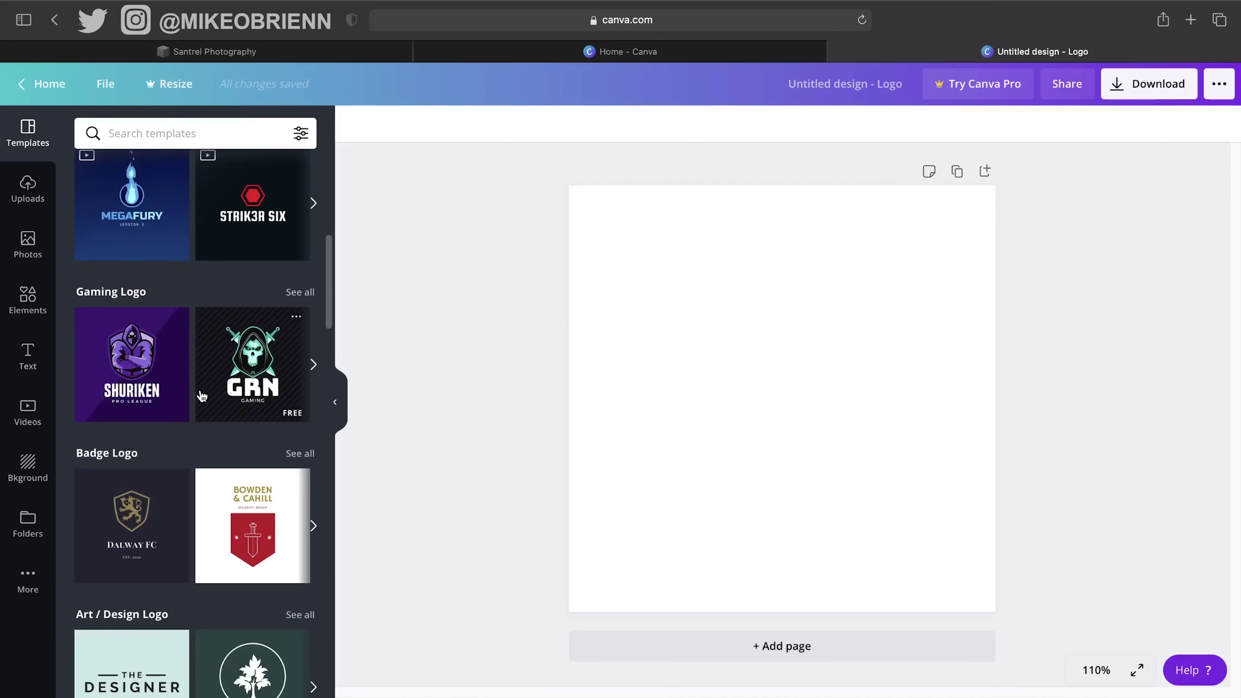
{"action": "scroll", "coordinate": [197, 369], "scroll_direction": "down", "scroll_amount": 2}
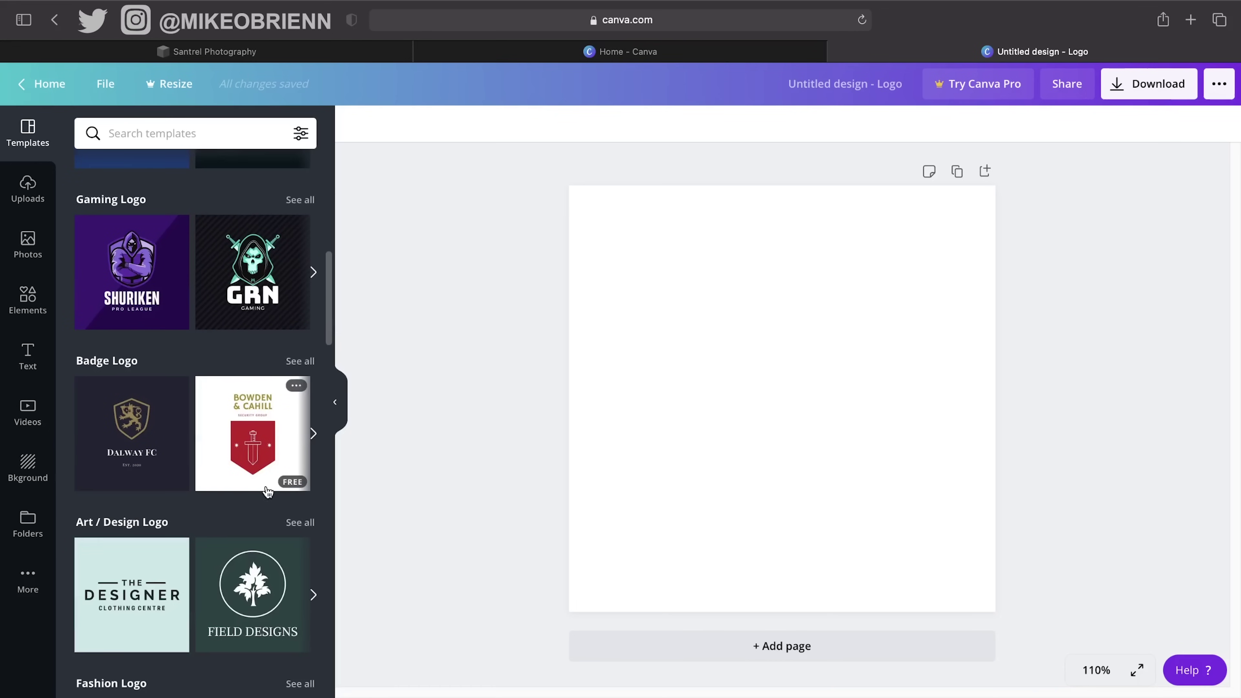
{"action": "scroll", "coordinate": [189, 407], "scroll_direction": "up", "scroll_amount": 13}
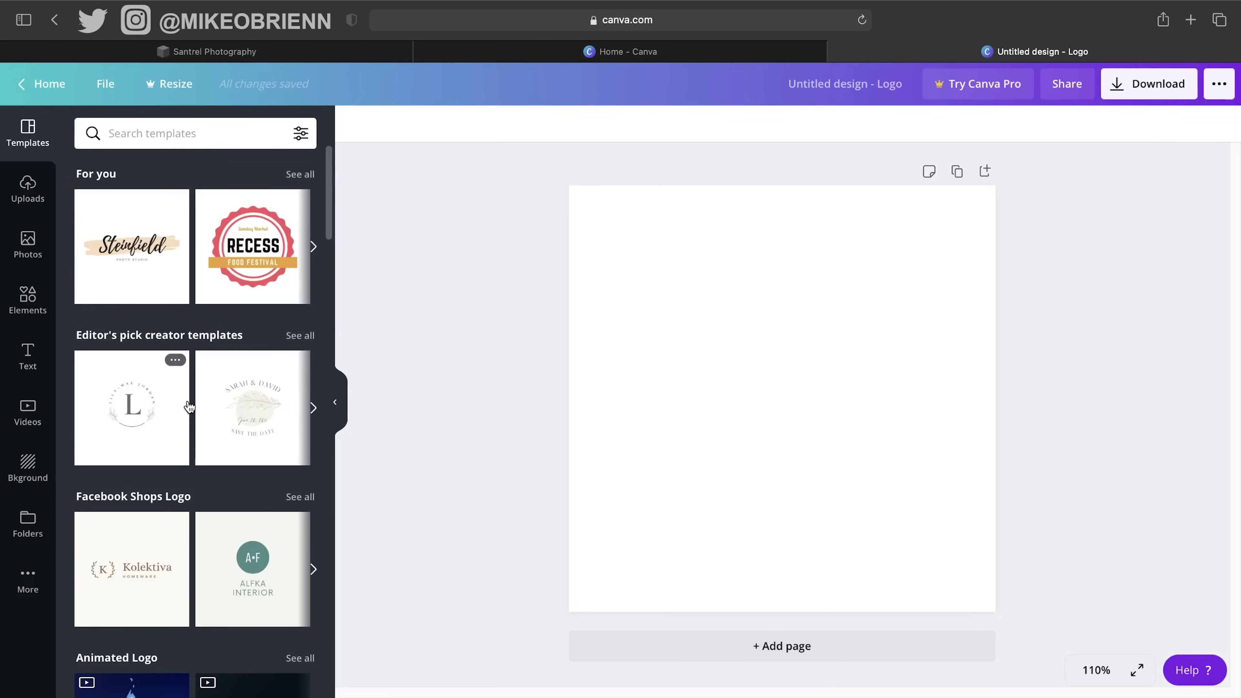
{"action": "scroll", "coordinate": [254, 466], "scroll_direction": "down", "scroll_amount": 10}
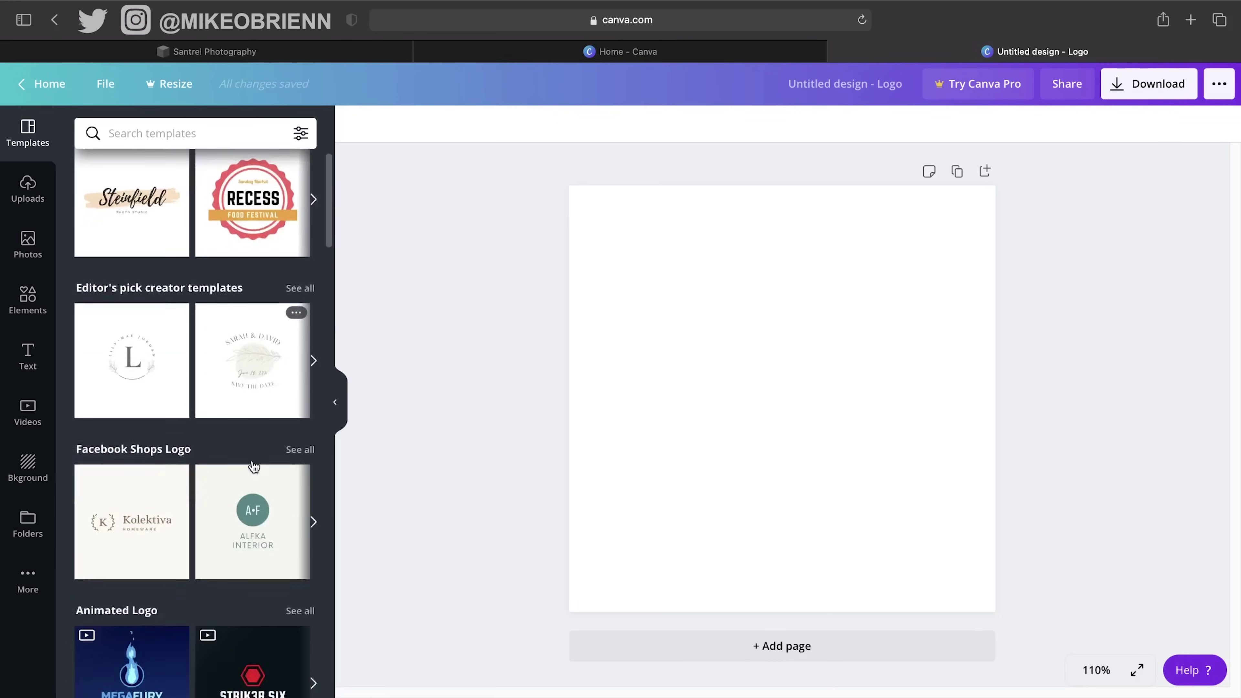
{"action": "scroll", "coordinate": [254, 467], "scroll_direction": "down", "scroll_amount": 7}
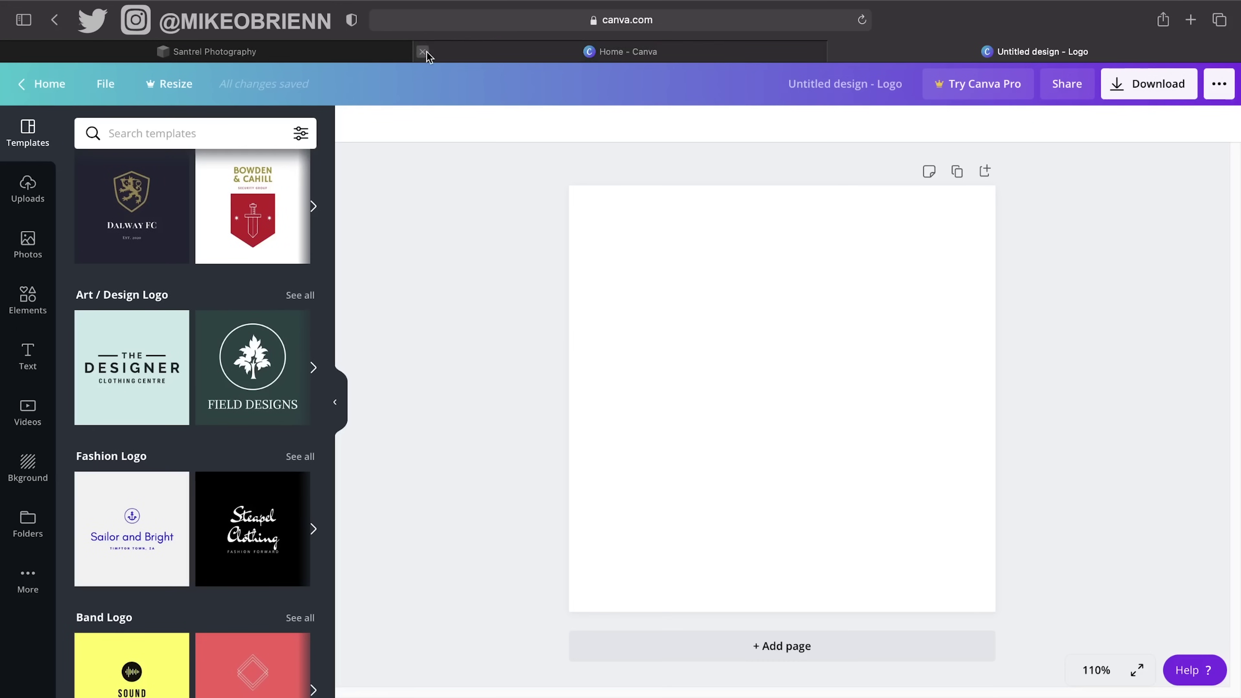
{"action": "left_click", "coordinate": [431, 52]}
Apply the Dorado Vanguard education logo template in place of Satellite Stars and select its name text.
{"action": "scroll", "coordinate": [220, 496], "scroll_direction": "down", "scroll_amount": 9}
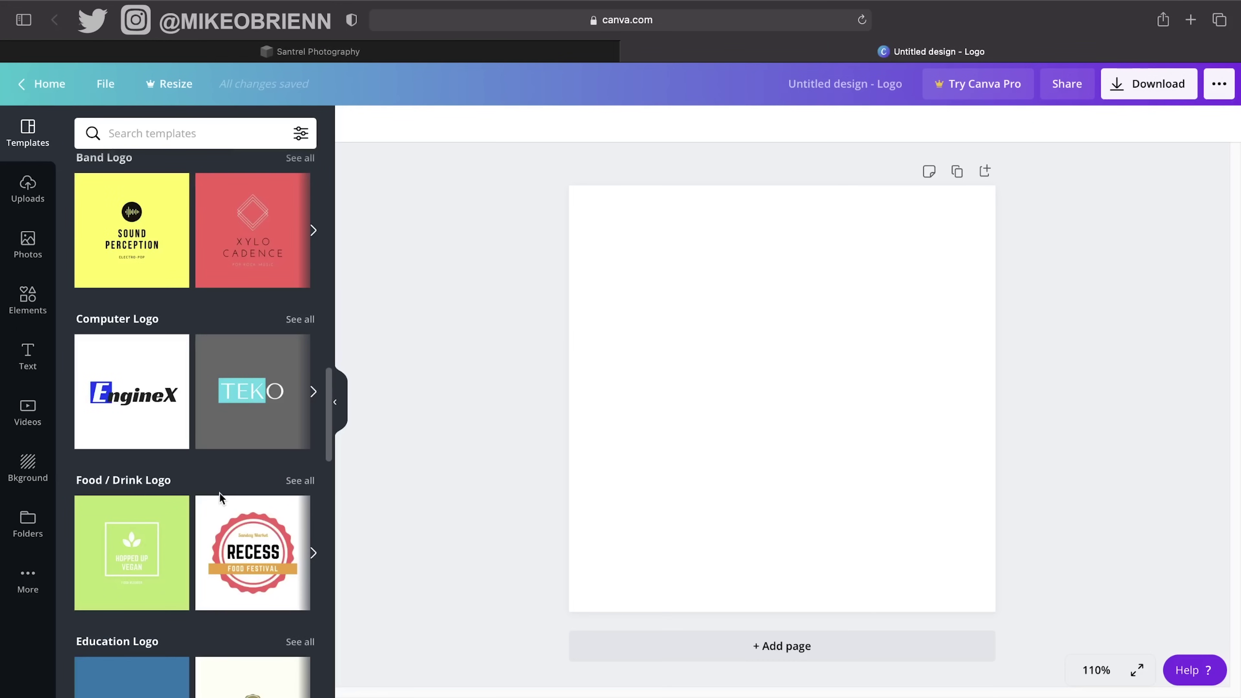
{"action": "scroll", "coordinate": [242, 360], "scroll_direction": "down", "scroll_amount": 4}
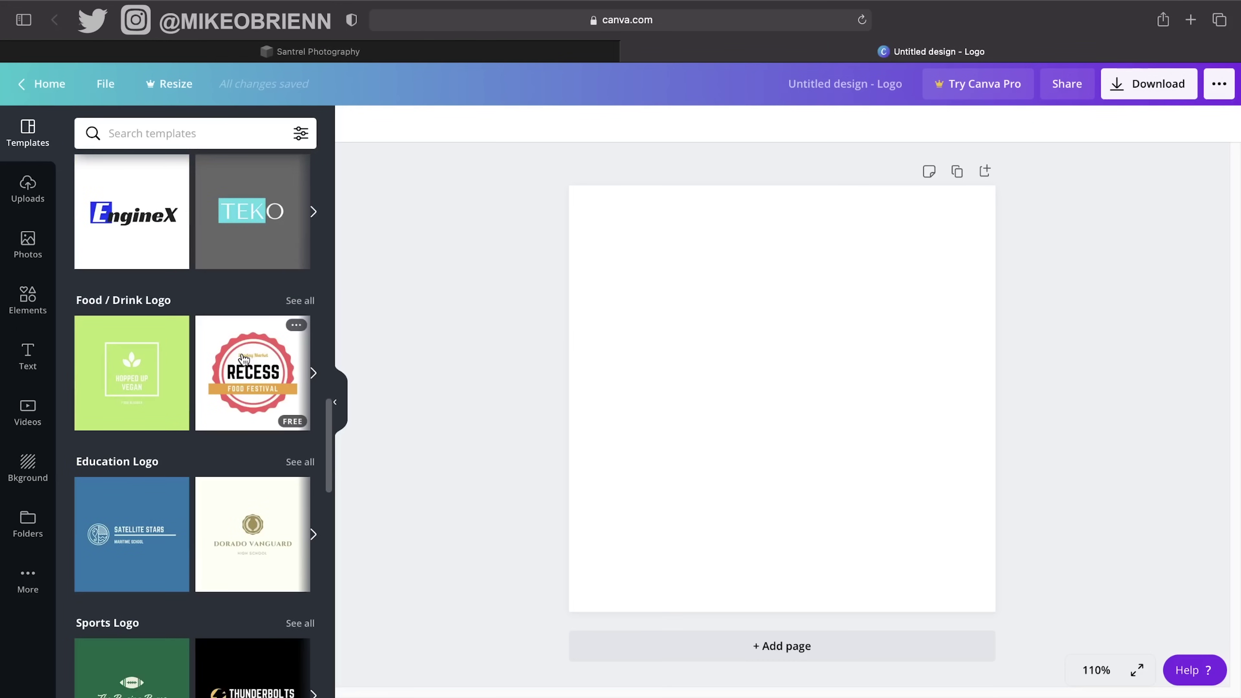
{"action": "scroll", "coordinate": [186, 489], "scroll_direction": "down", "scroll_amount": 4}
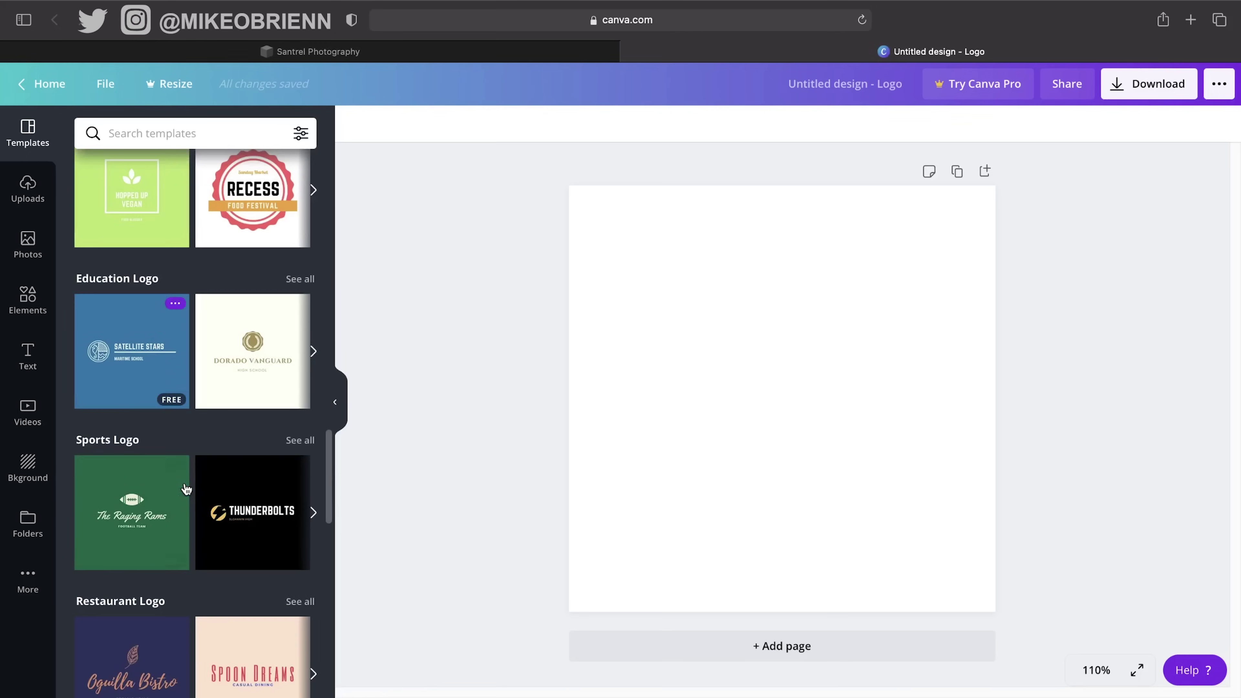
{"action": "scroll", "coordinate": [186, 489], "scroll_direction": "down", "scroll_amount": 1}
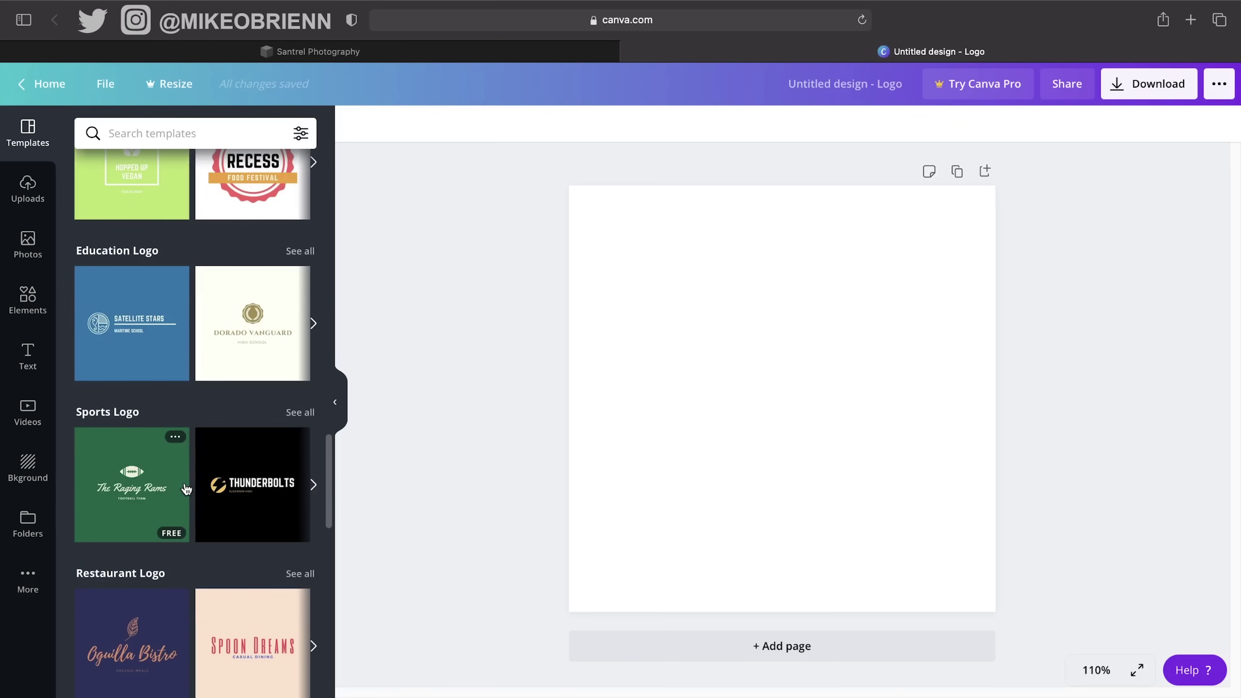
{"action": "left_click", "coordinate": [117, 335]}
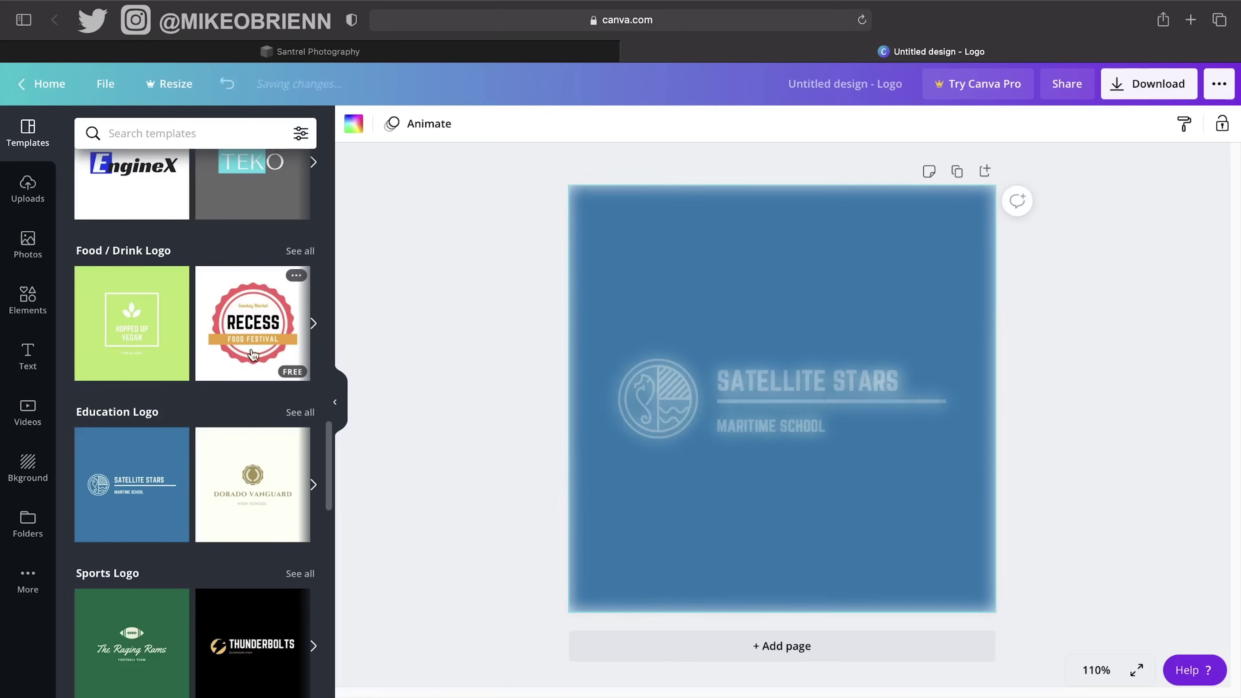
{"action": "left_click", "coordinate": [224, 498]}
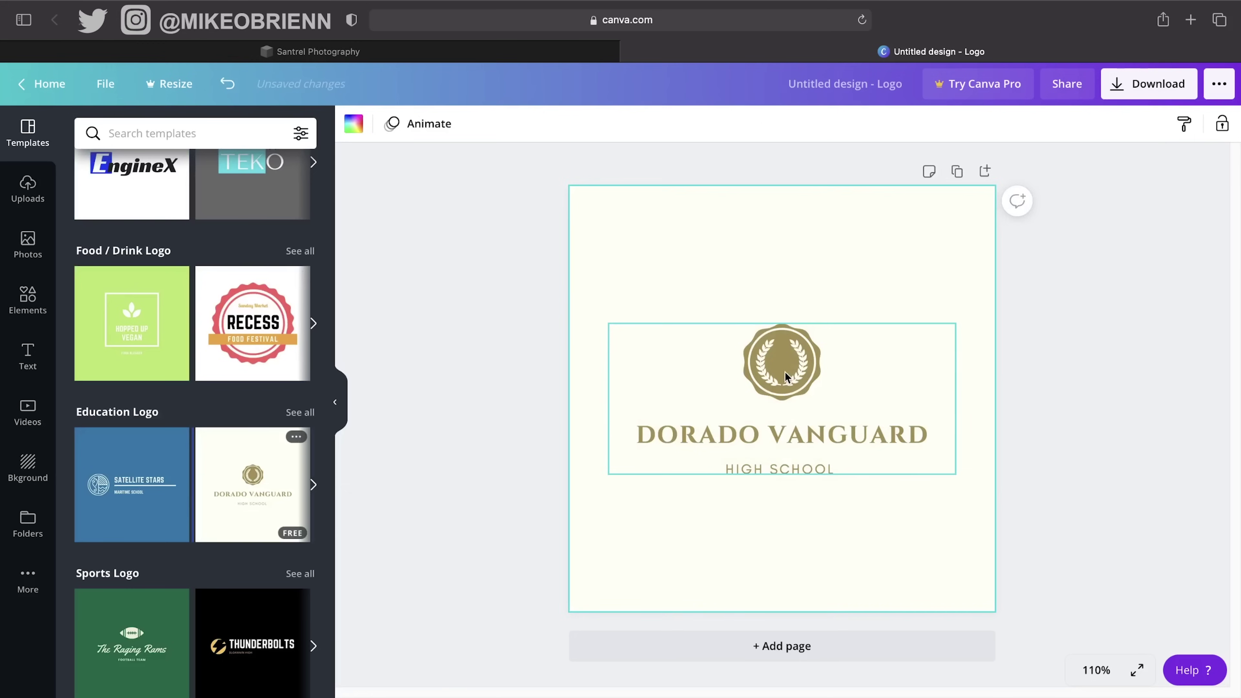
{"action": "left_click", "coordinate": [795, 423]}
{"action": "left_click", "coordinate": [796, 433]}
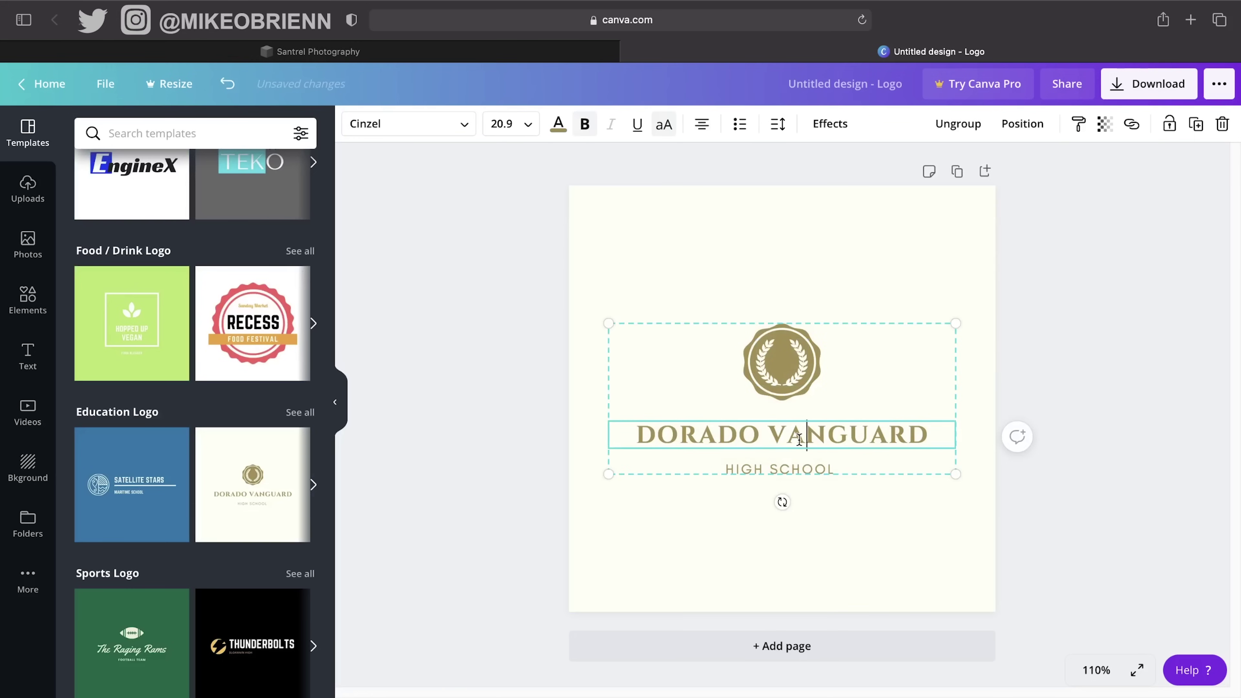
Change the name text to SANTREL PHOTOGRAPHY and delete the HIGH SCHOOL line.
{"action": "left_click", "coordinate": [799, 439]}
{"action": "type", "text": "SANT"}
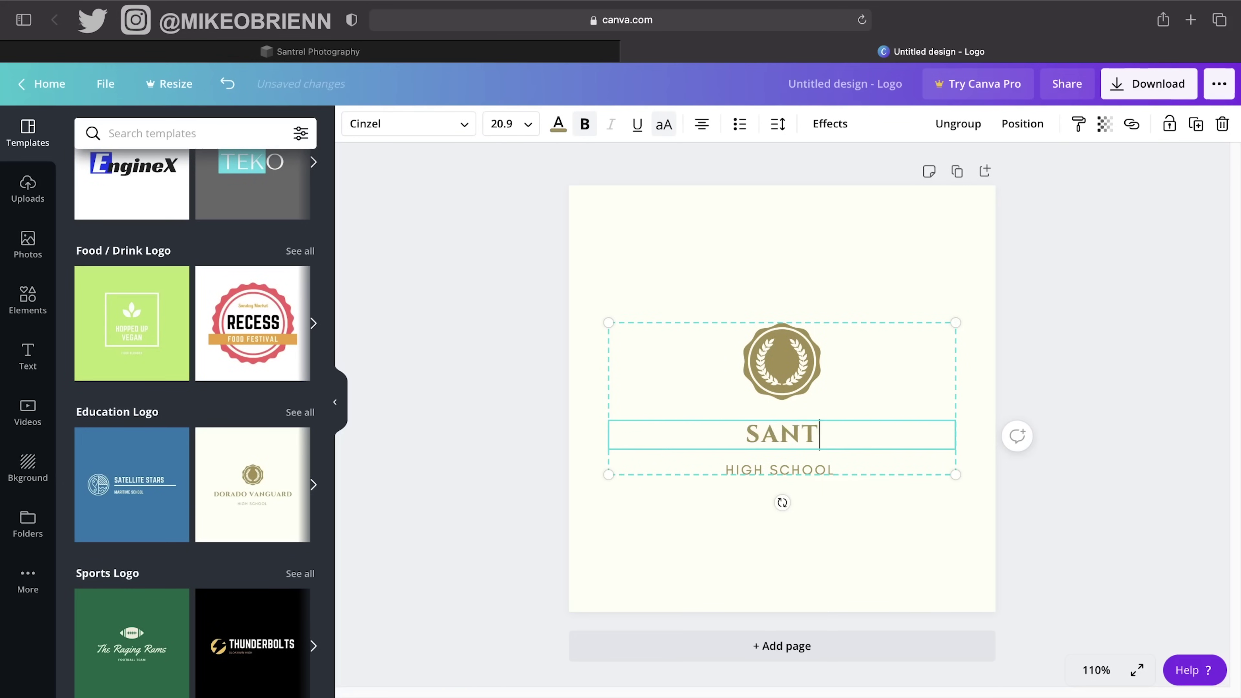
{"action": "type", "text": "REL PHOTOGRAPHY"}
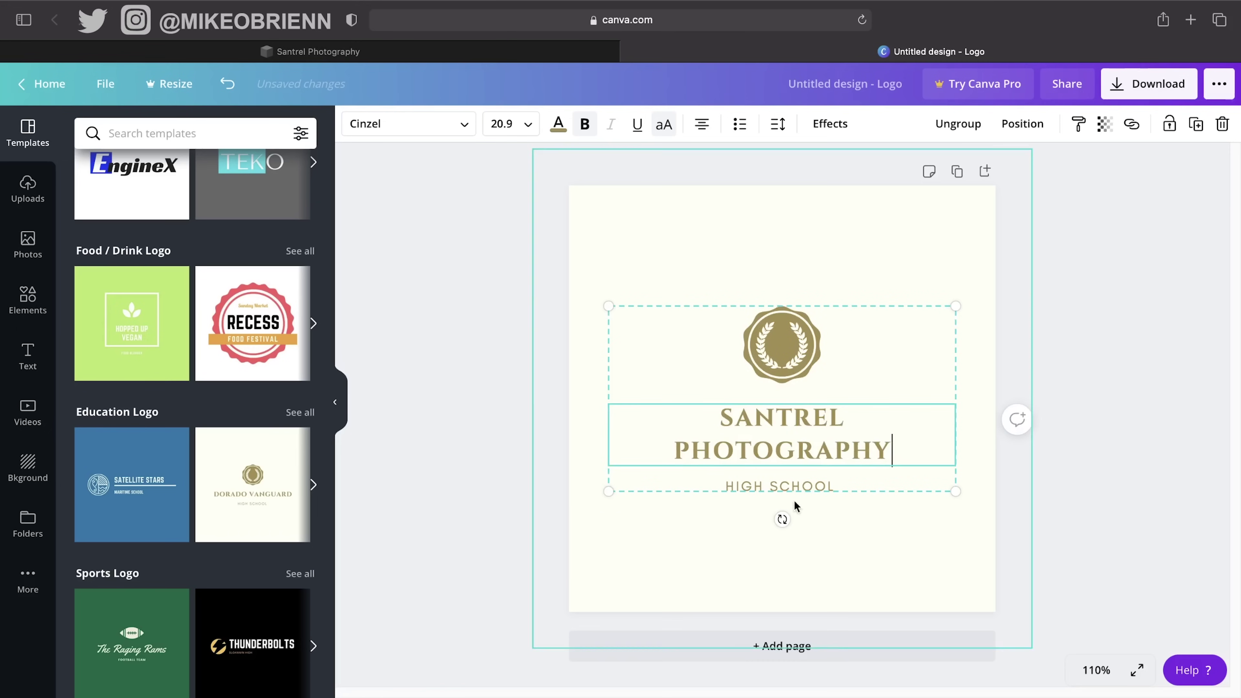
{"action": "left_click", "coordinate": [813, 486]}
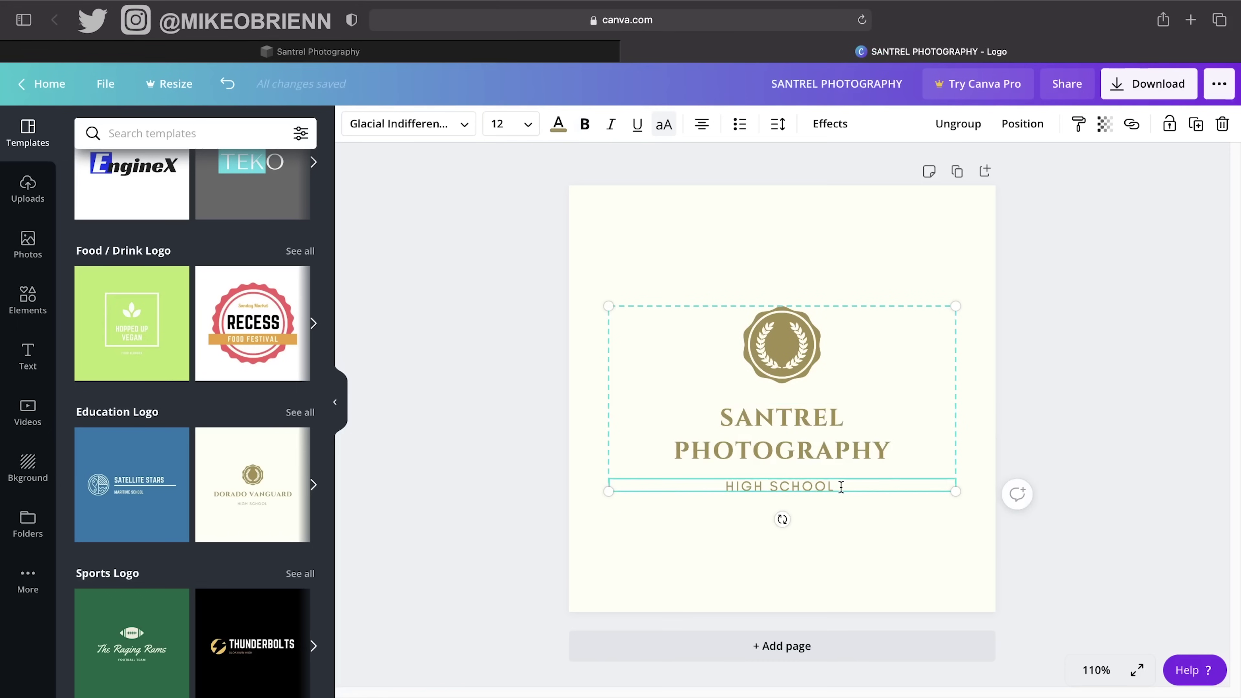
{"action": "key", "text": "Delete"}
Enlarge the name text and whole logo group to nearly the page width.
{"action": "left_click", "coordinate": [821, 433]}
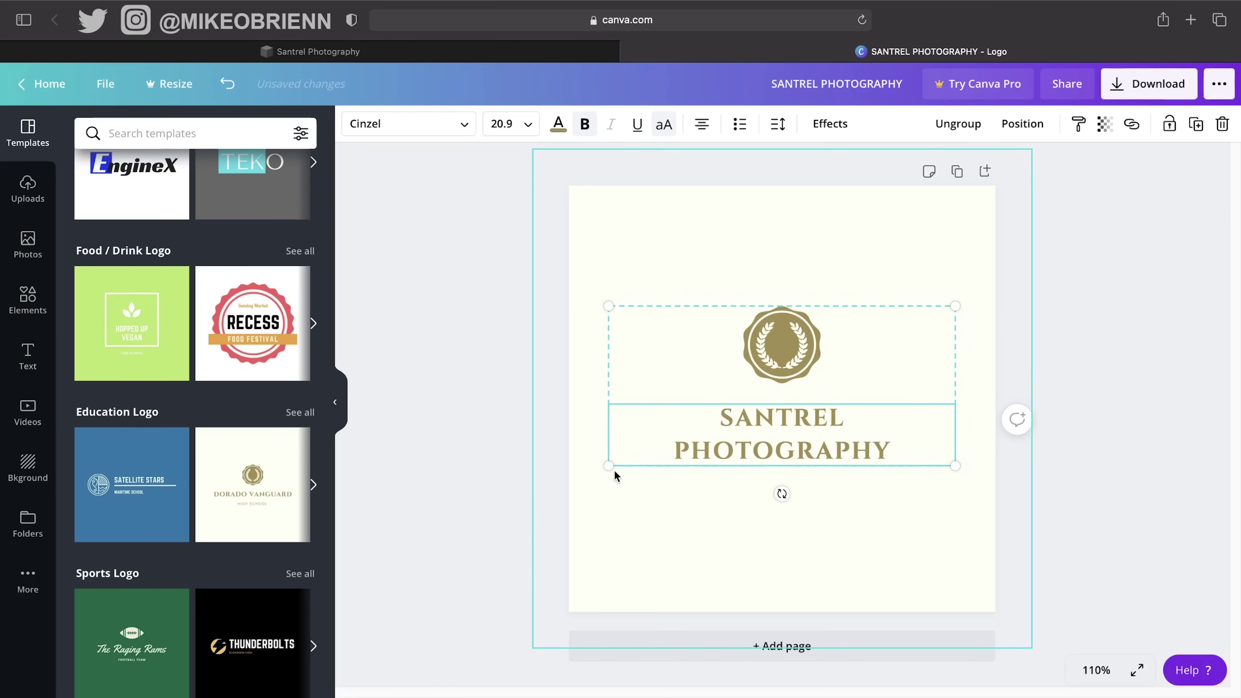
{"action": "left_click_drag", "start_coordinate": [611, 468], "coordinate": [583, 493]}
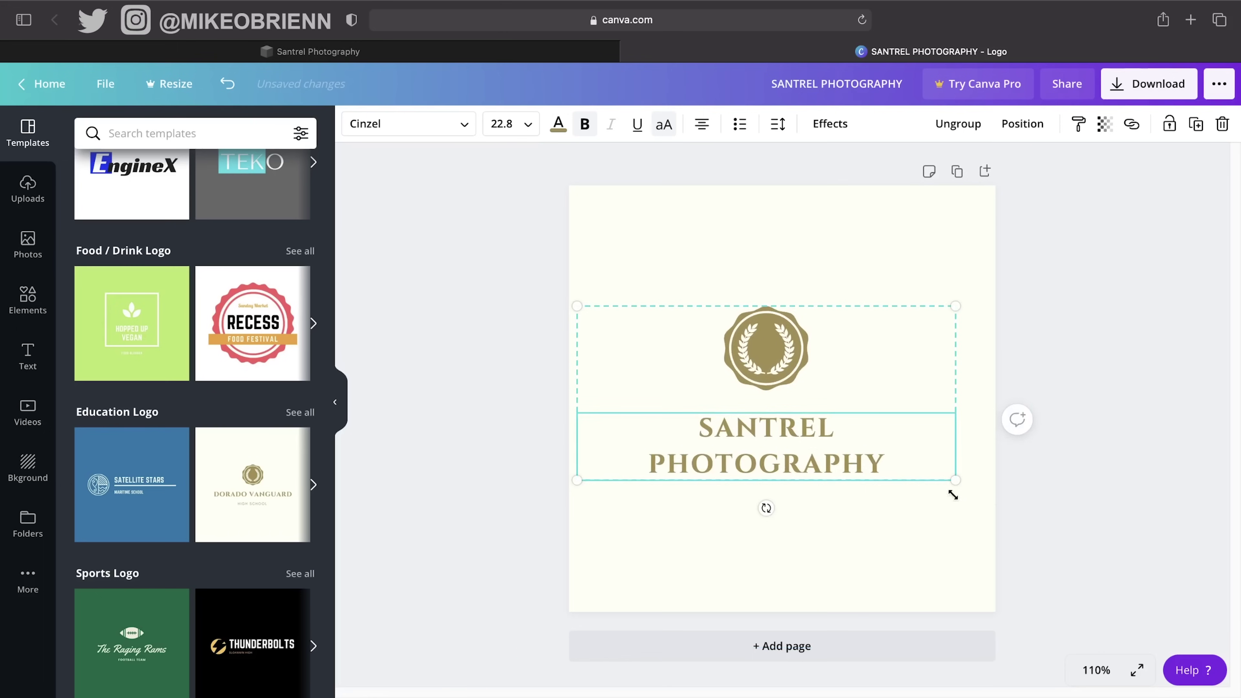
{"action": "left_click_drag", "start_coordinate": [954, 484], "coordinate": [995, 521]}
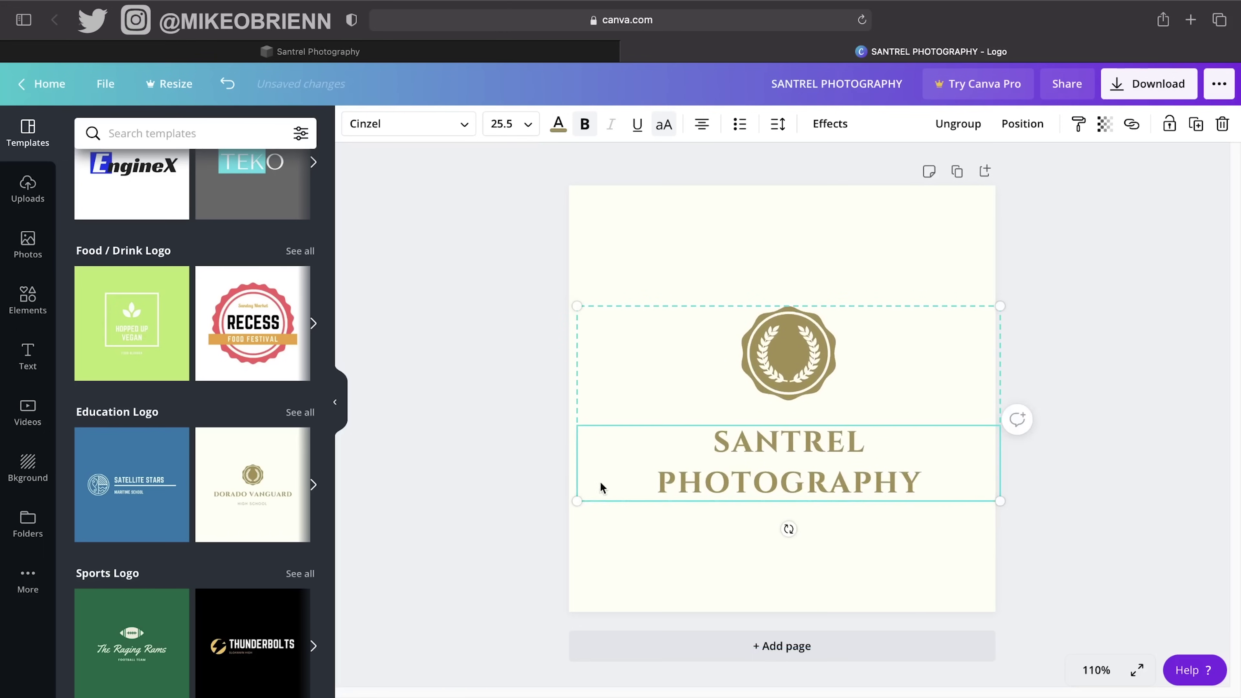
{"action": "left_click_drag", "start_coordinate": [572, 498], "coordinate": [488, 542]}
{"action": "left_click_drag", "start_coordinate": [1009, 304], "coordinate": [1102, 235]}
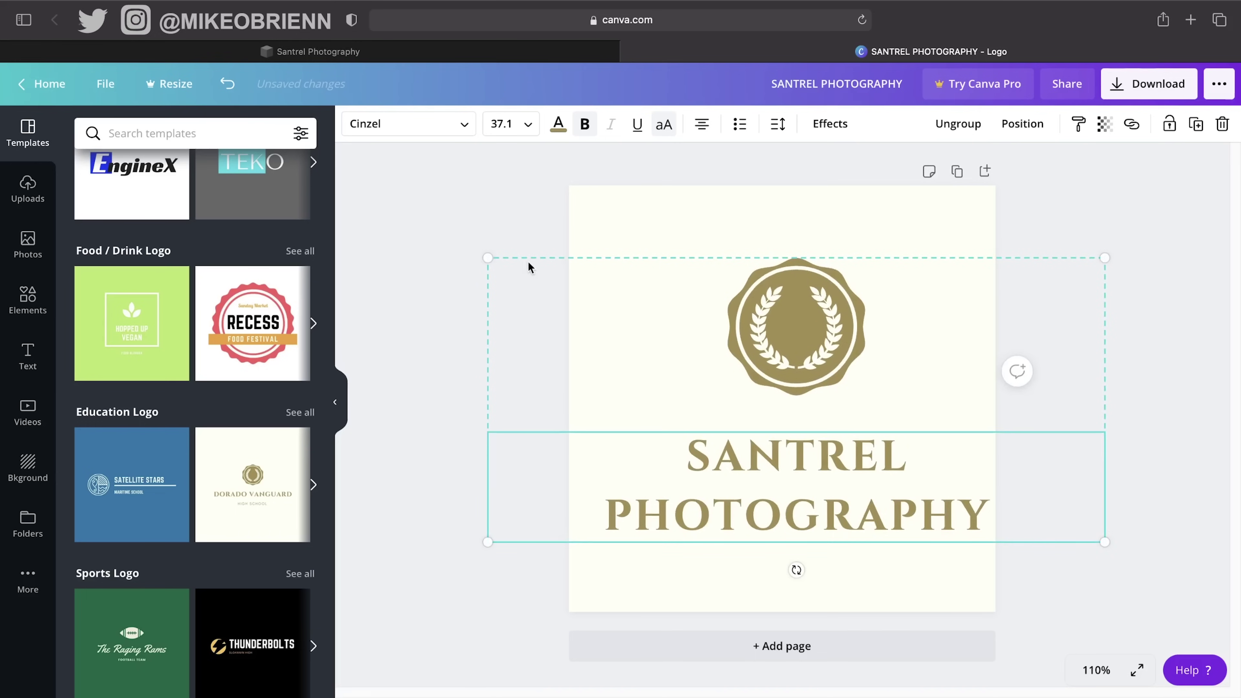
{"action": "left_click_drag", "start_coordinate": [484, 259], "coordinate": [462, 245]}
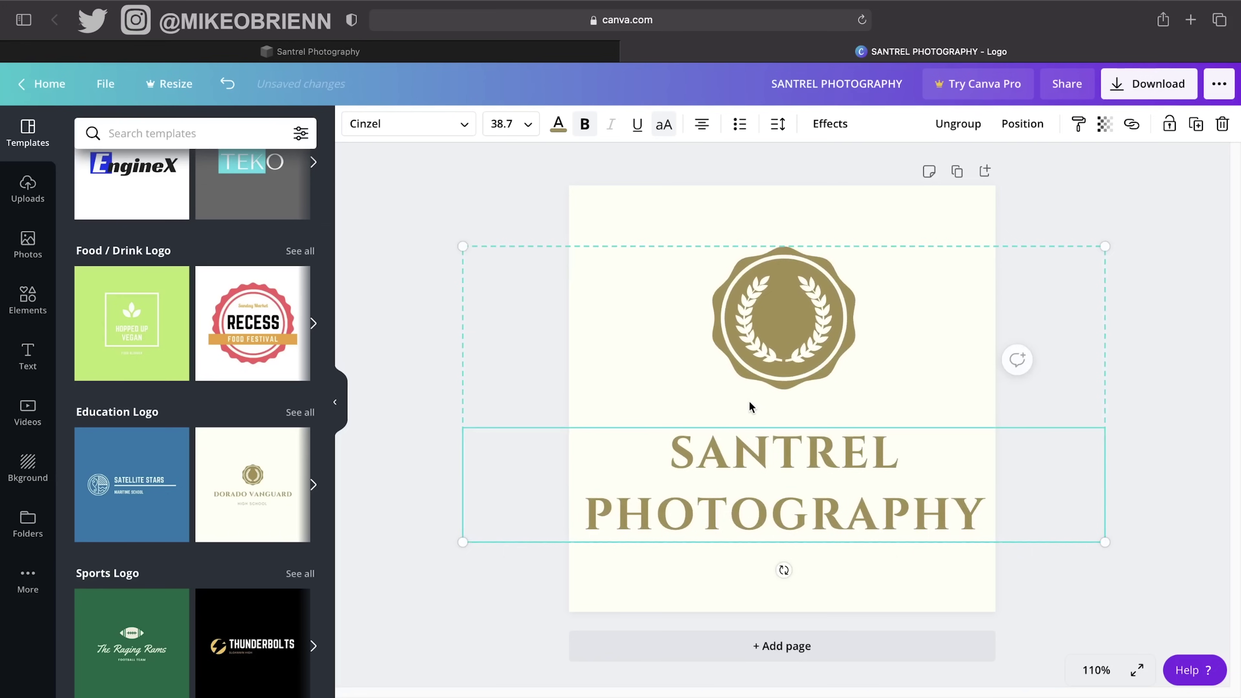
{"action": "left_click", "coordinate": [810, 329]}
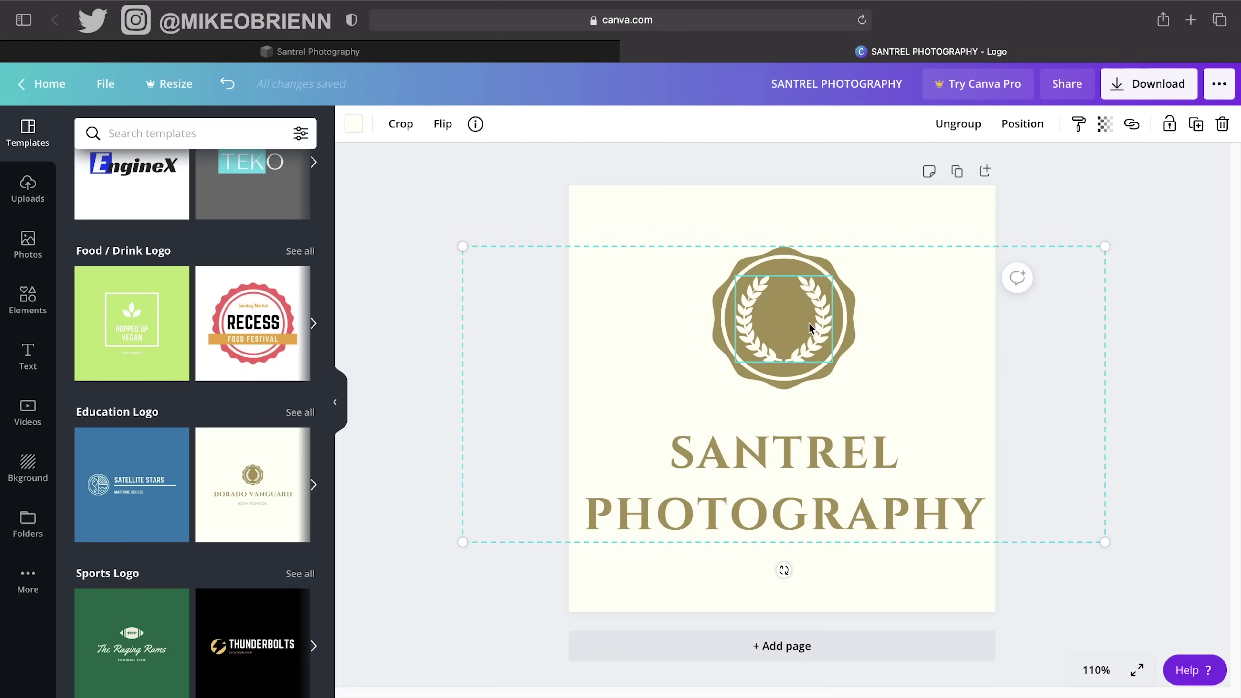
Check the logo group's transparency setting without changing it.
{"action": "left_click", "coordinate": [1076, 221]}
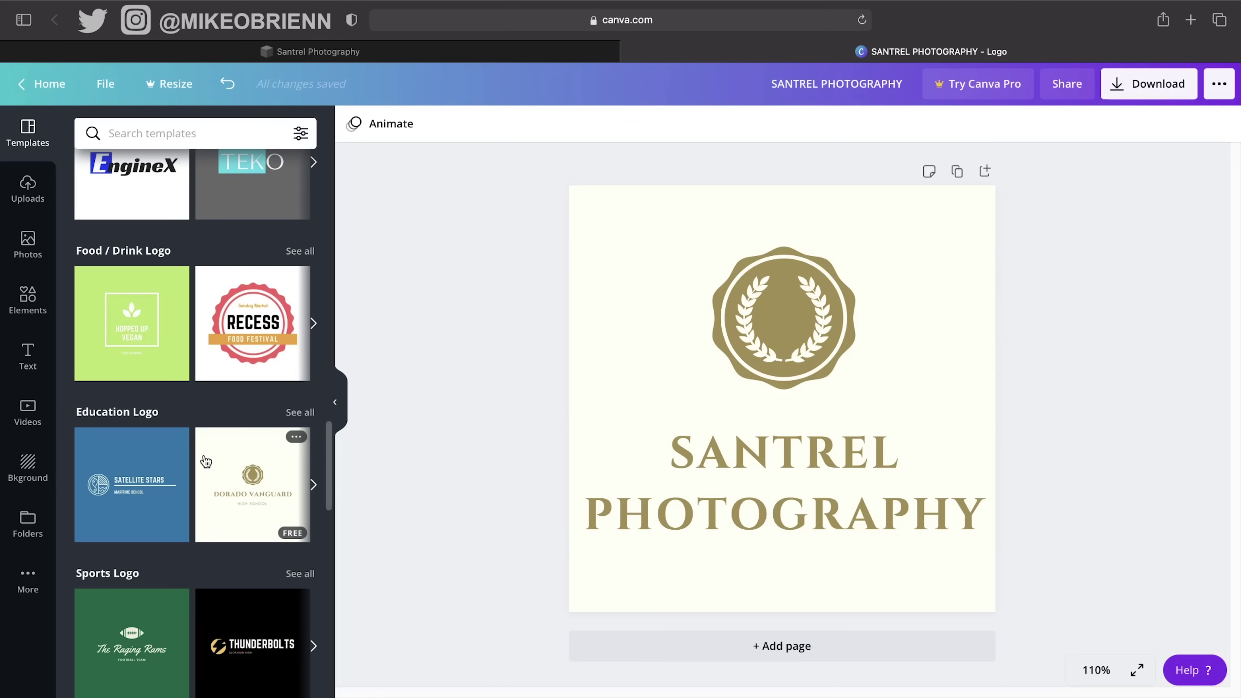
{"action": "scroll", "coordinate": [205, 470], "scroll_direction": "down", "scroll_amount": 2}
{"action": "scroll", "coordinate": [205, 460], "scroll_direction": "down", "scroll_amount": 5}
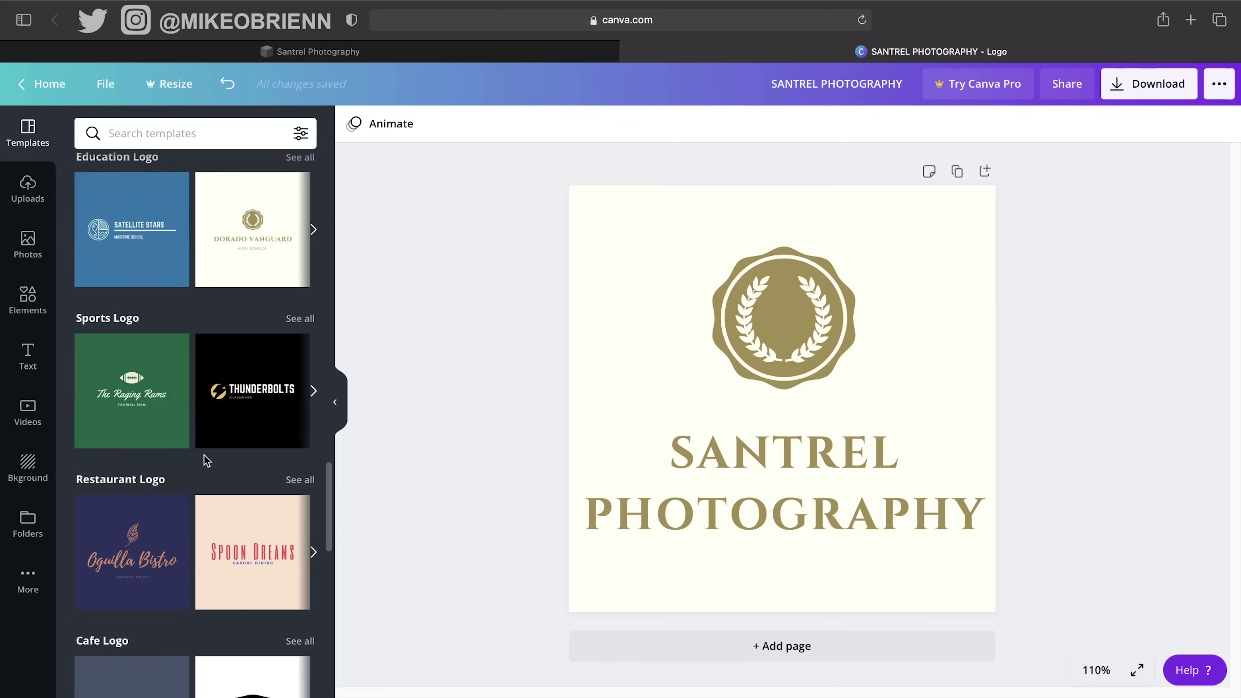
{"action": "scroll", "coordinate": [204, 457], "scroll_direction": "down", "scroll_amount": 5}
{"action": "scroll", "coordinate": [204, 458], "scroll_direction": "down", "scroll_amount": 10}
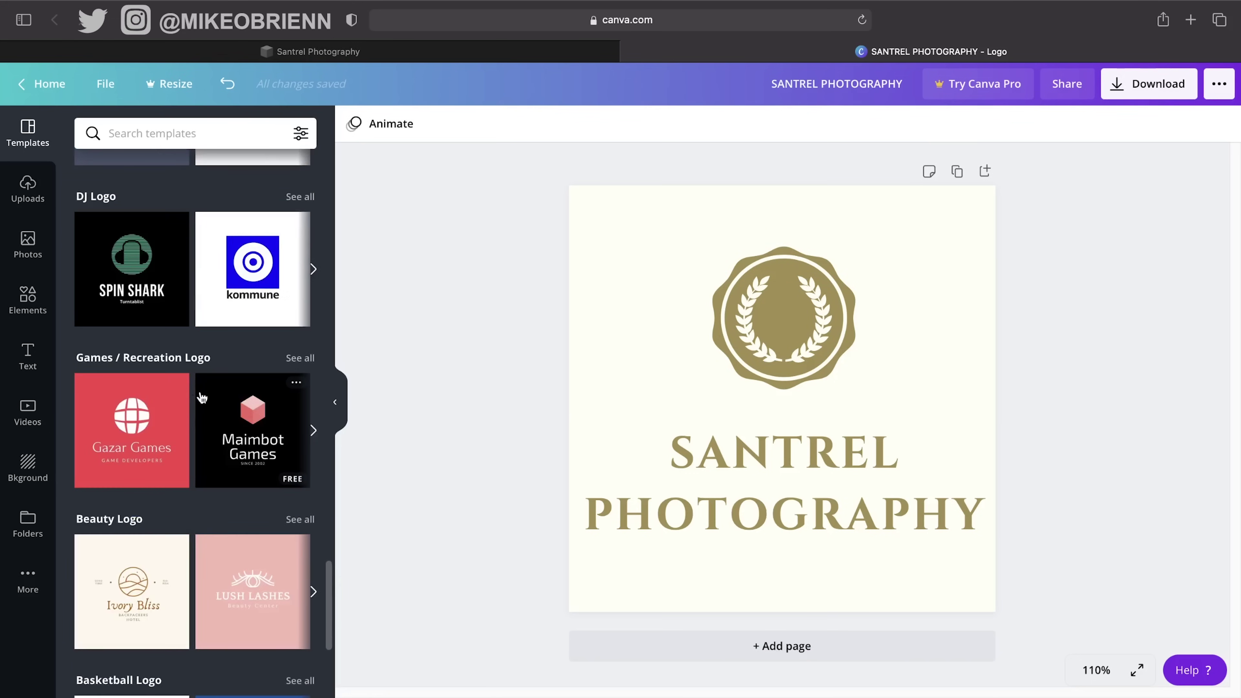
{"action": "scroll", "coordinate": [202, 397], "scroll_direction": "down", "scroll_amount": 3}
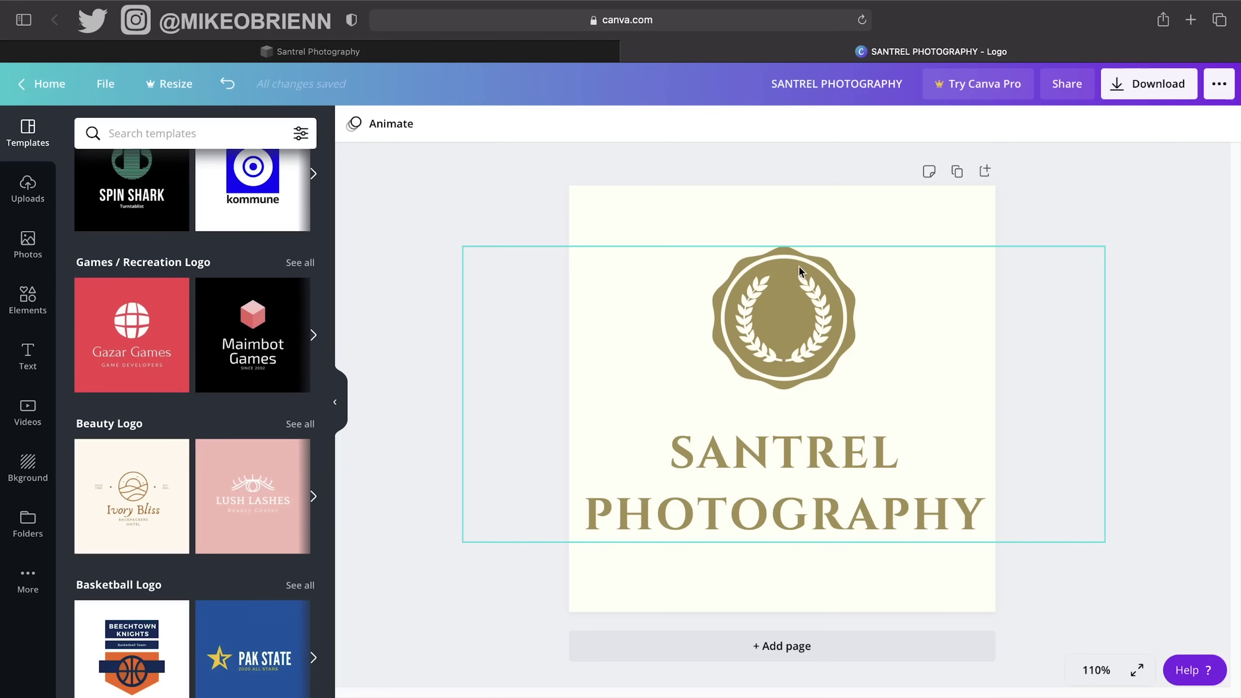
{"action": "left_click", "coordinate": [793, 326]}
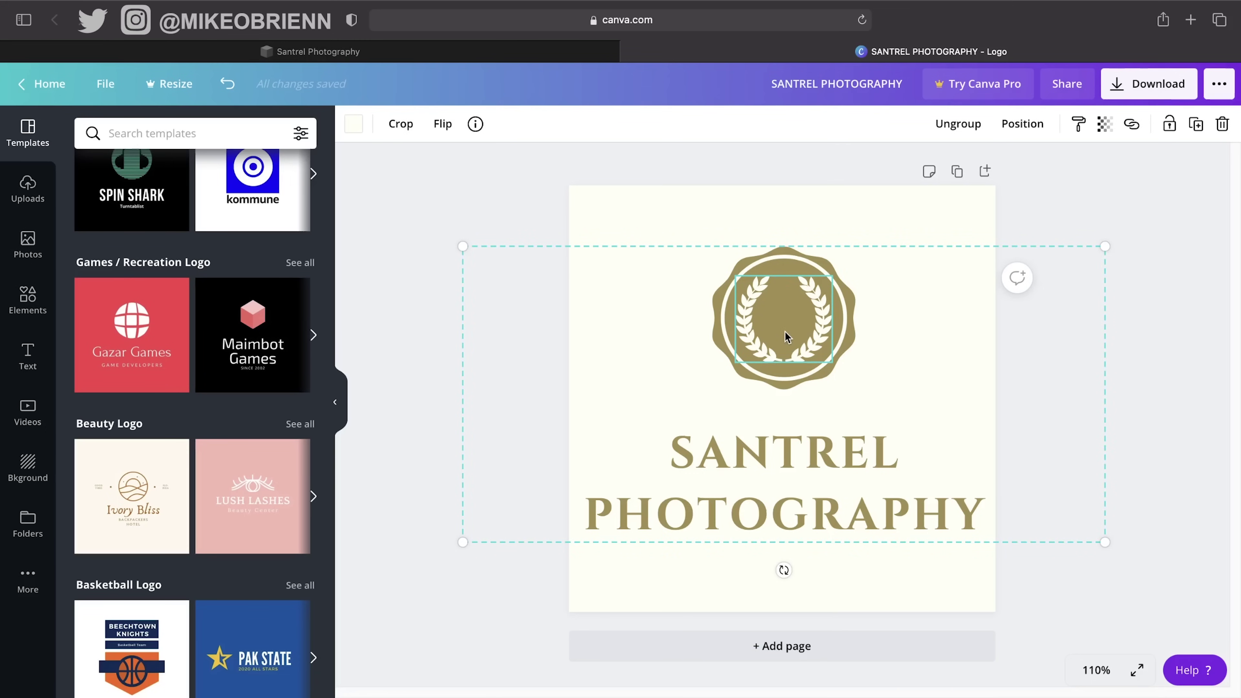
{"action": "left_click", "coordinate": [1105, 124]}
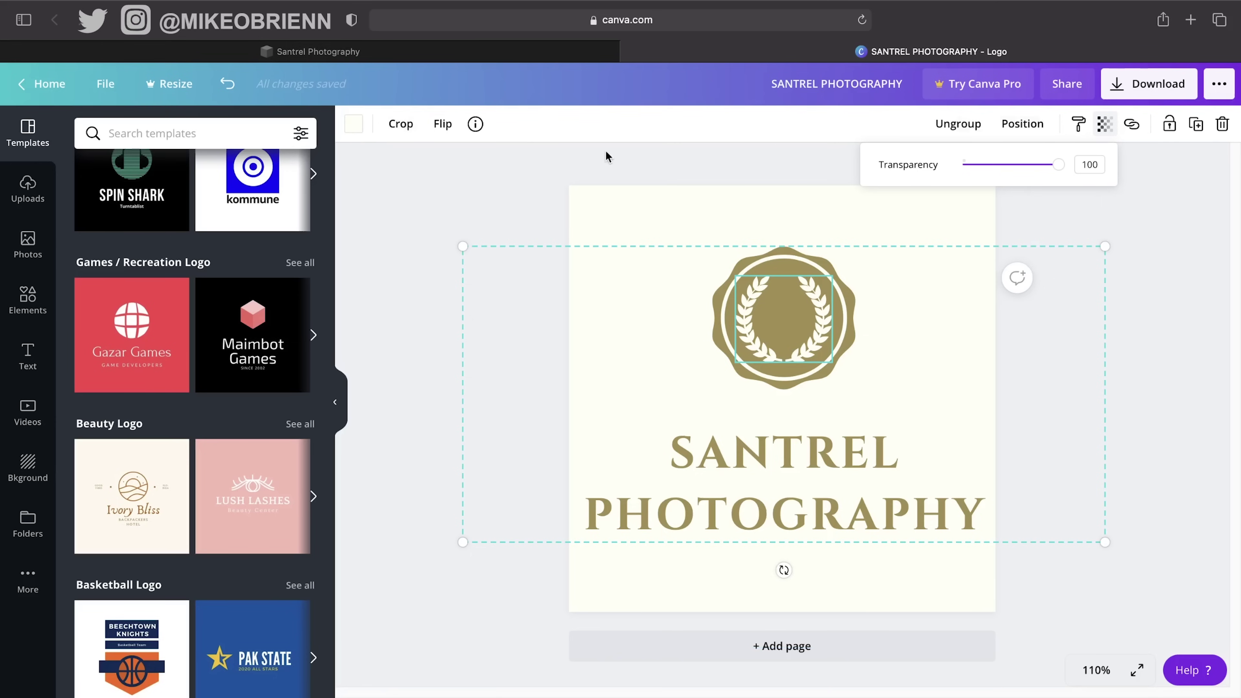
{"action": "left_click", "coordinate": [505, 209]}
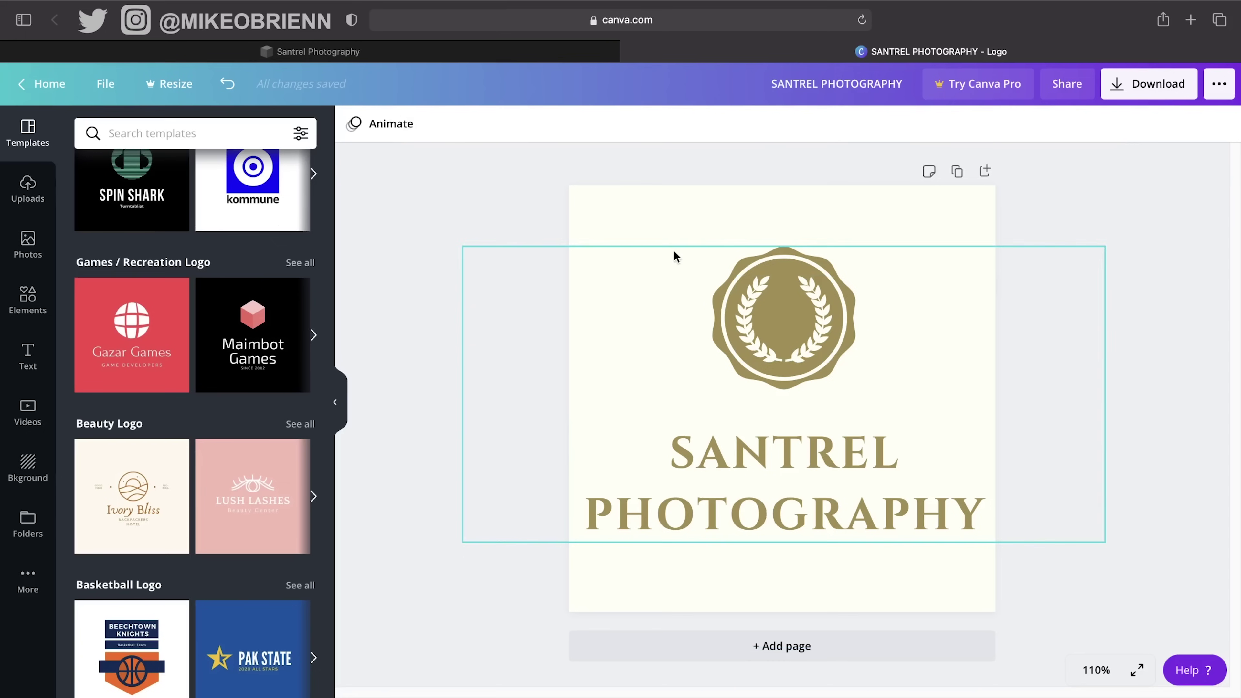
Open Photos, place a cactus photo on the page, then delete it.
{"action": "left_click", "coordinate": [28, 245]}
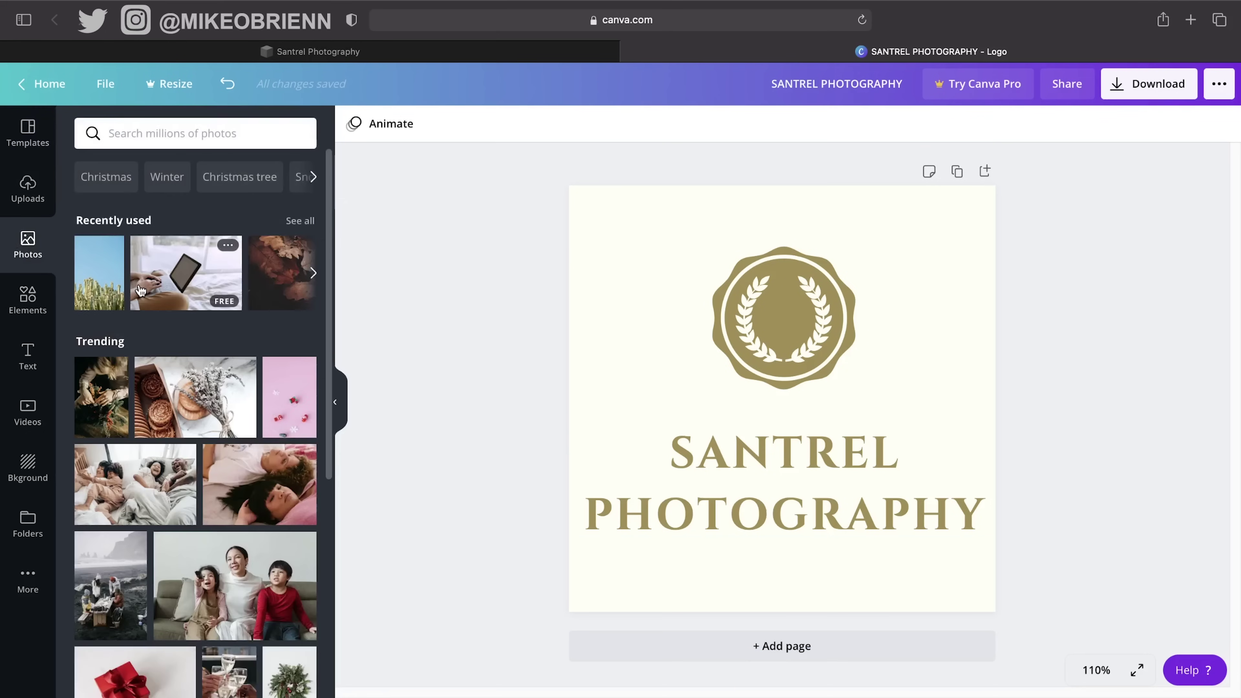
{"action": "left_click_drag", "start_coordinate": [112, 303], "coordinate": [749, 291]}
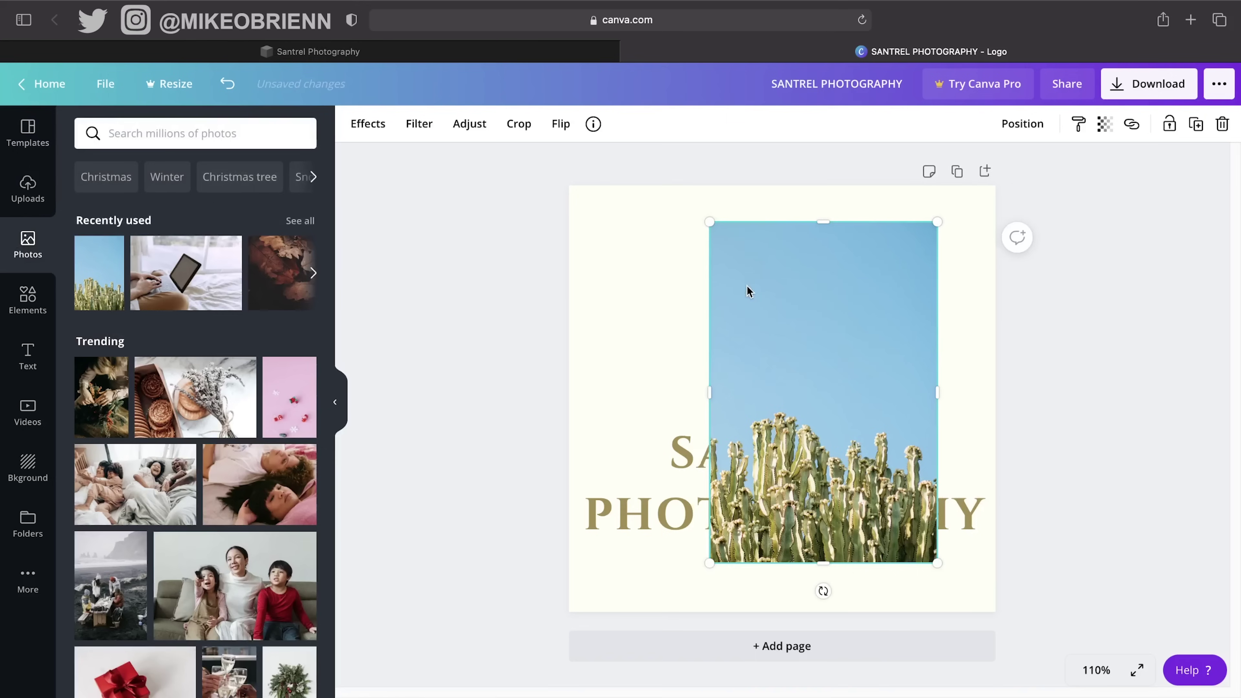
{"action": "key", "text": "Delete"}
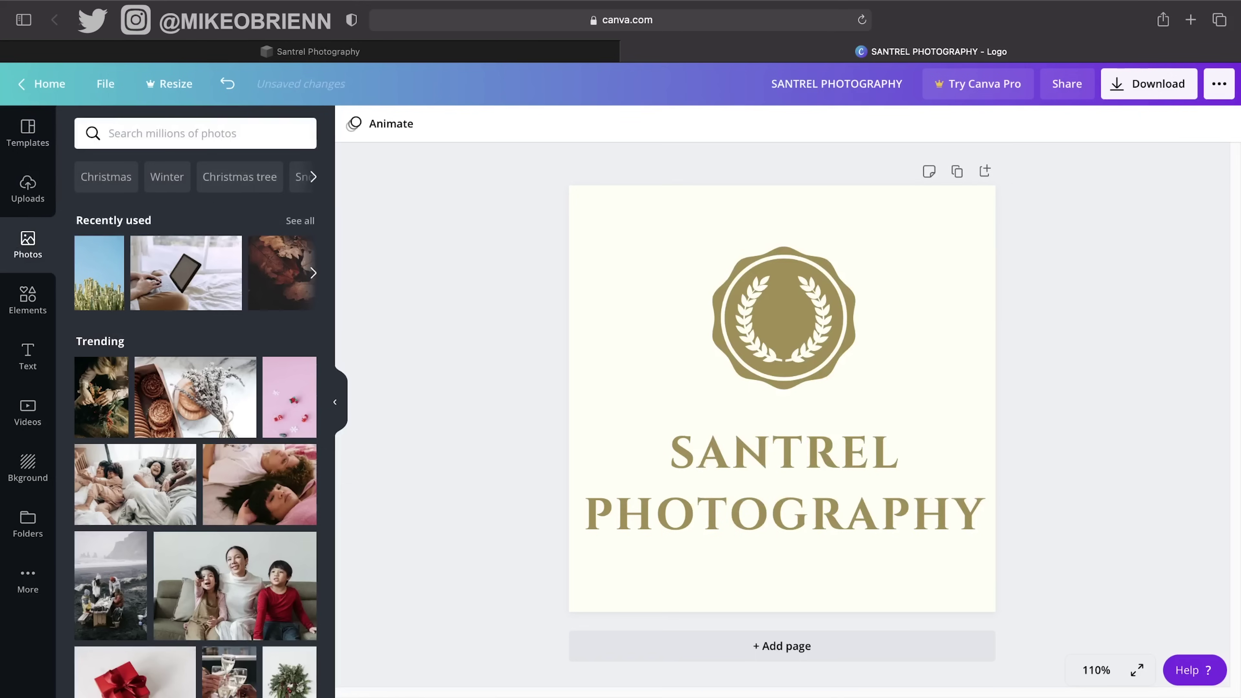
Download the logo as a JPG, allow the download, and return to the Santrel Photography site tab.
{"action": "left_click", "coordinate": [1153, 82]}
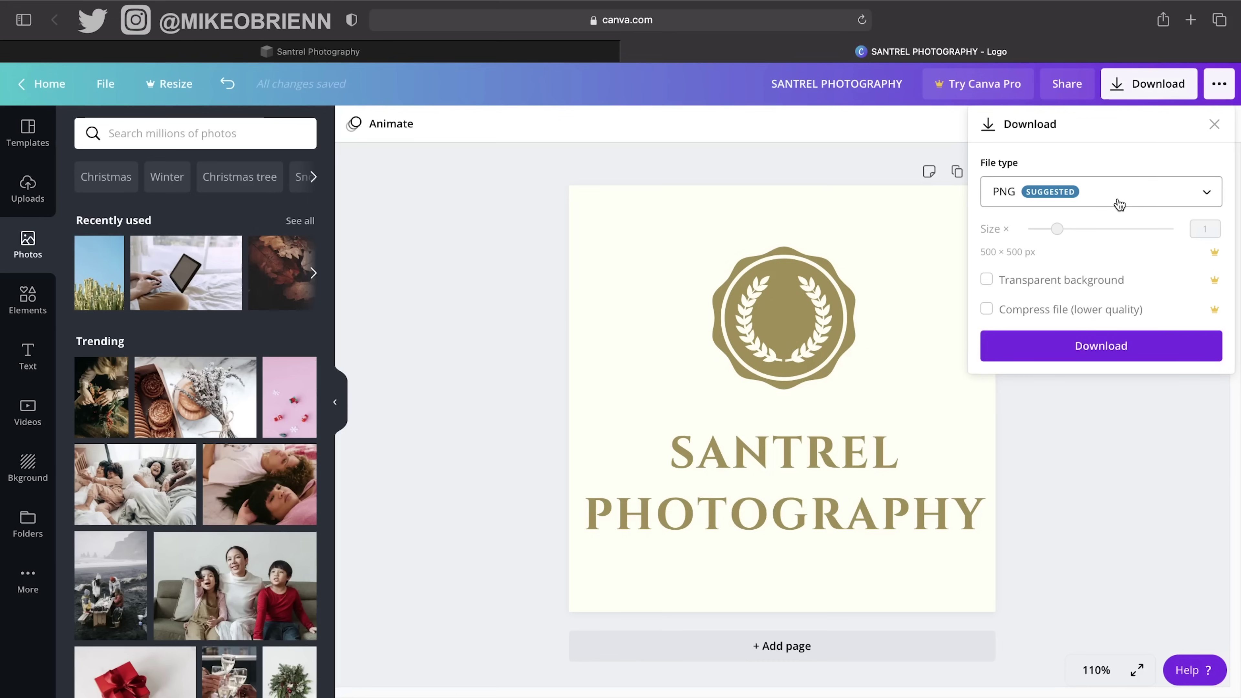
{"action": "left_click", "coordinate": [1100, 200]}
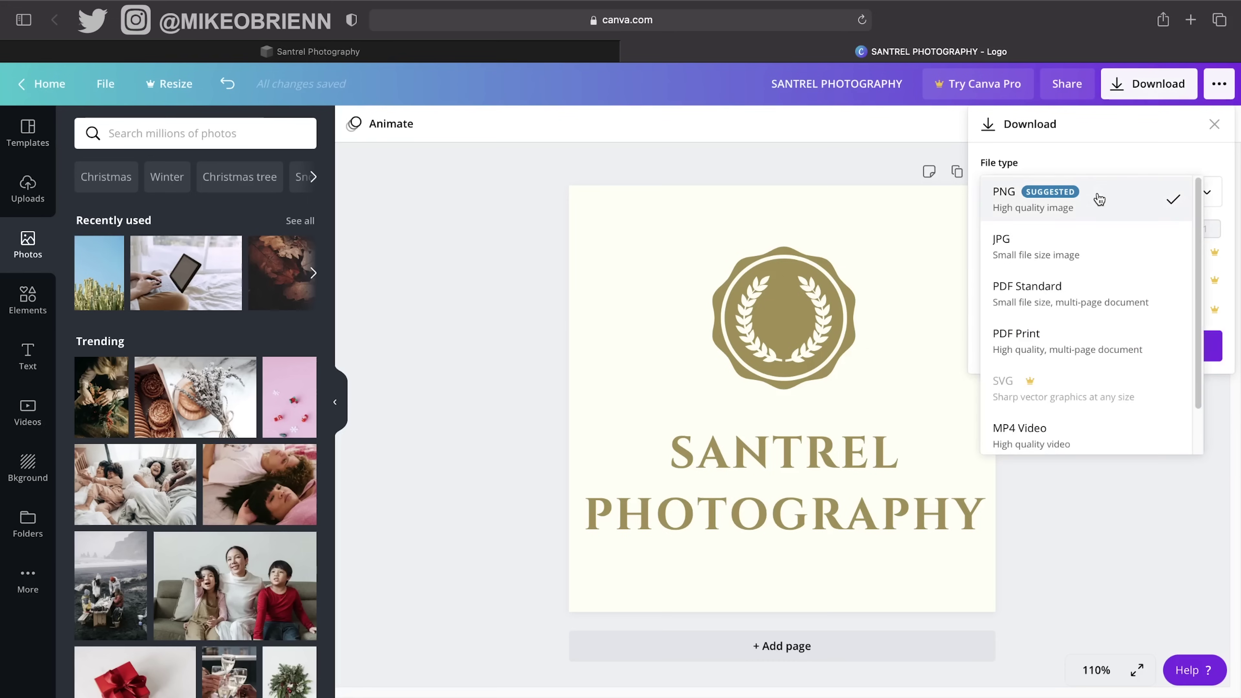
{"action": "left_click", "coordinate": [1104, 272]}
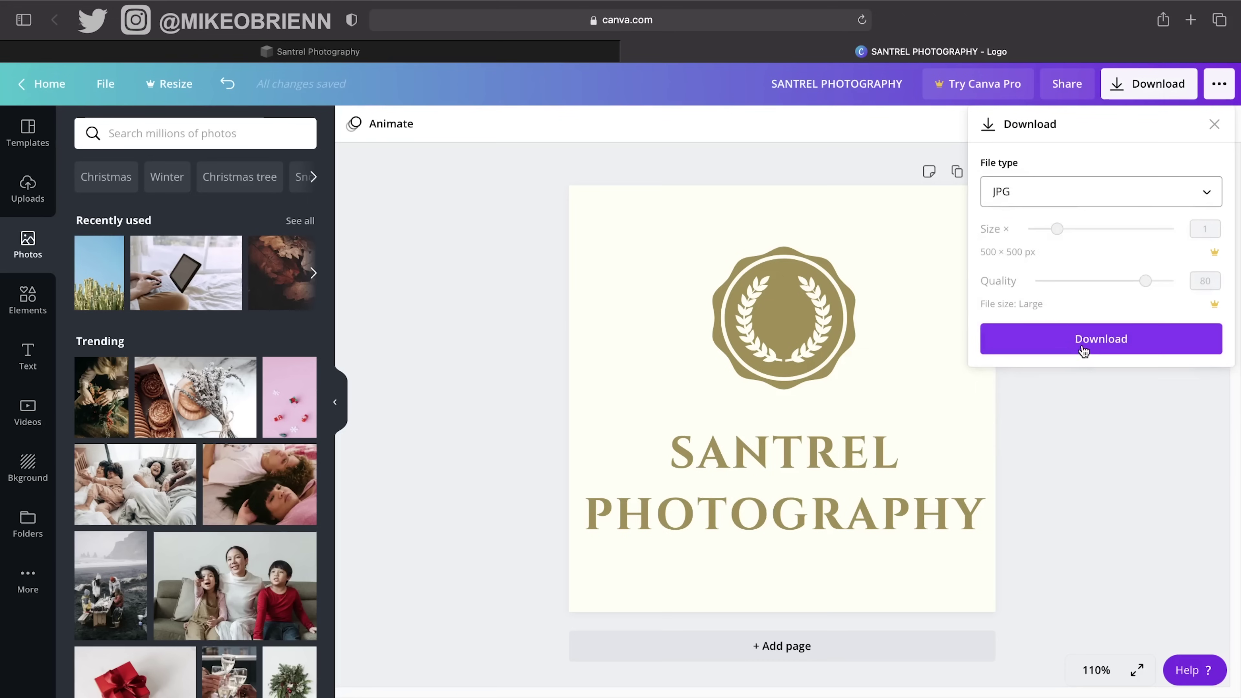
{"action": "left_click", "coordinate": [1083, 350]}
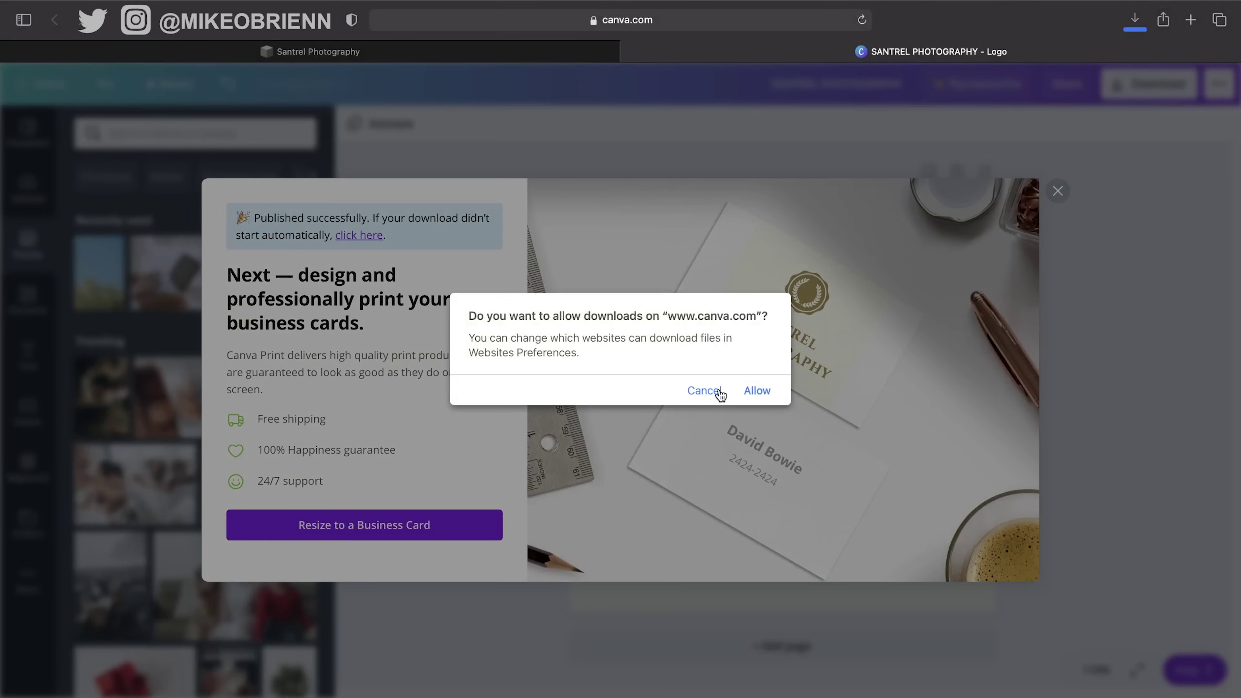
{"action": "left_click", "coordinate": [753, 392]}
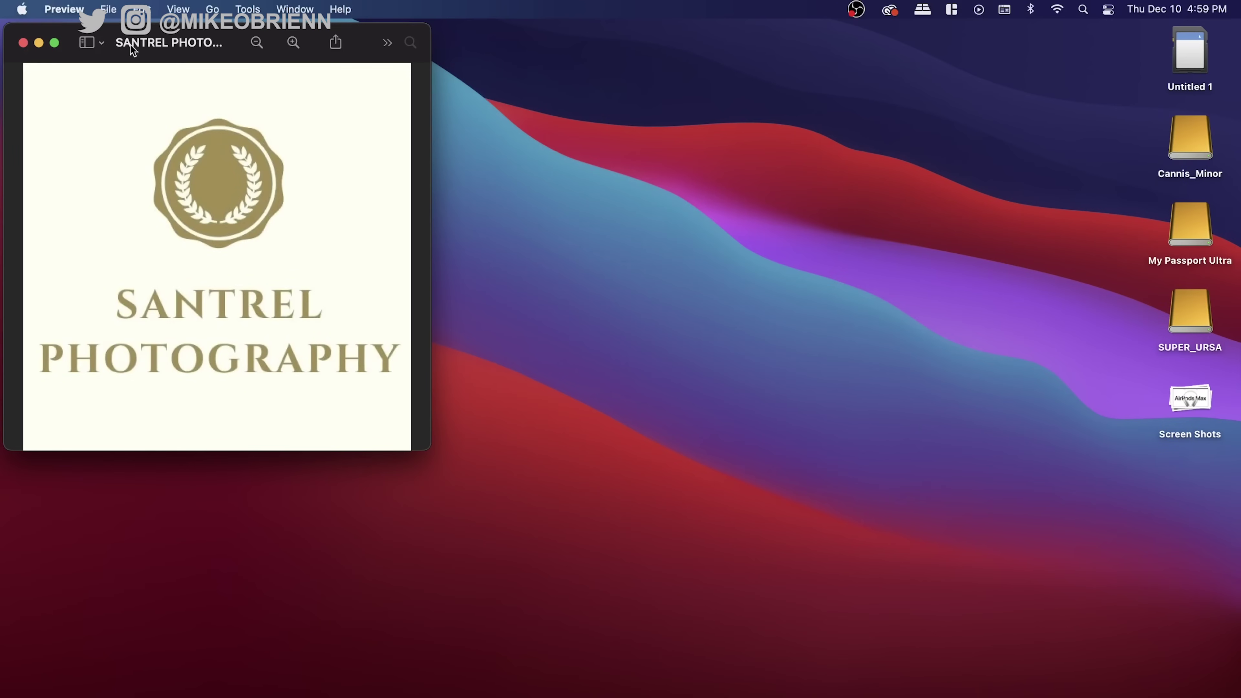
{"action": "key", "text": "super+Tab"}
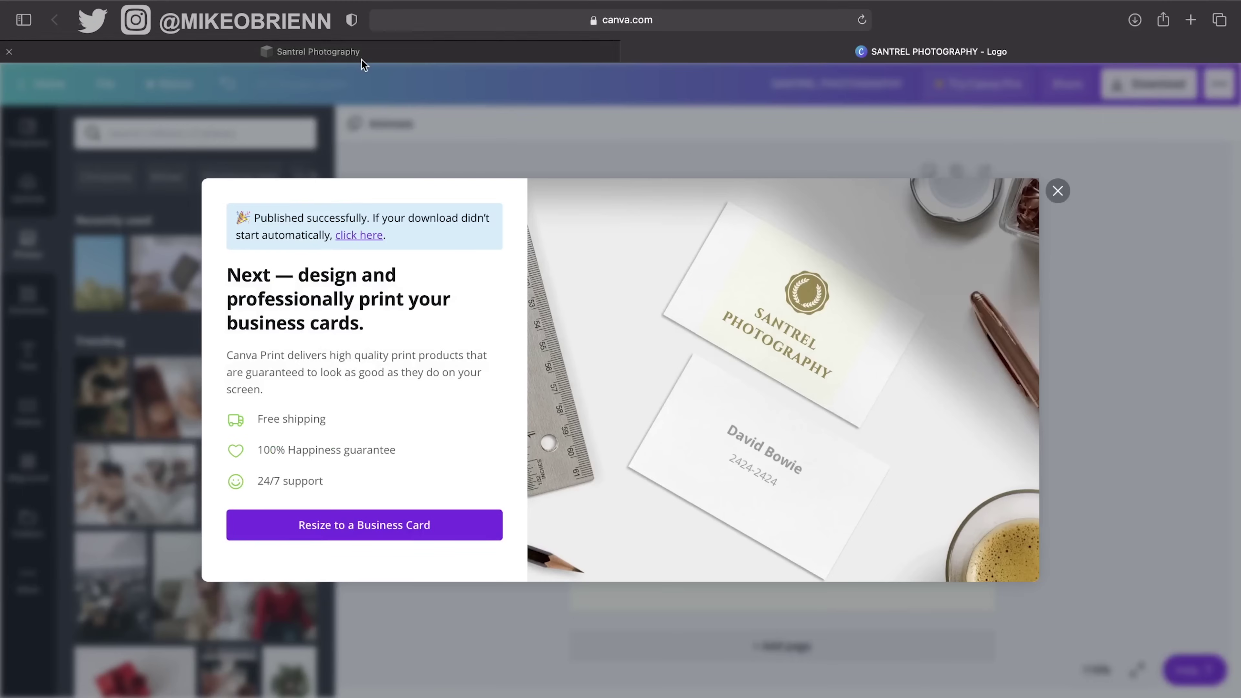
{"action": "left_click", "coordinate": [363, 60]}
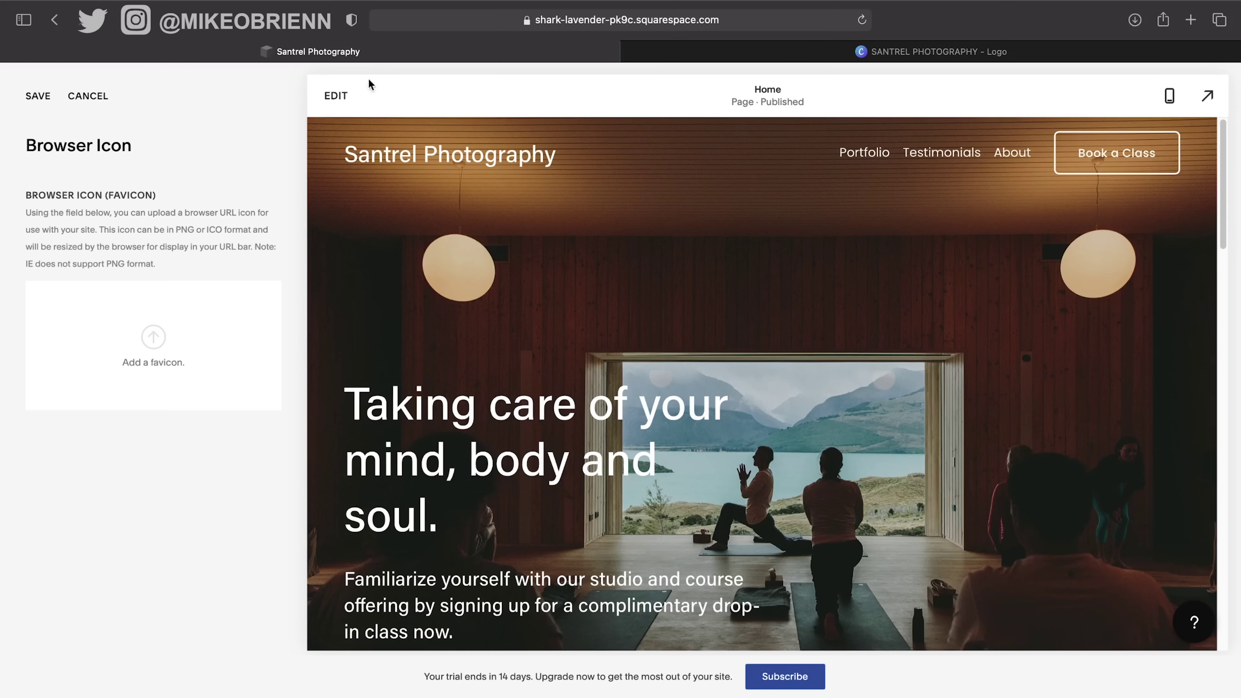
Upload the downloaded Santrel Photography logo JPG as the favicon, save it, and close the Canva design.
{"action": "left_click", "coordinate": [153, 337]}
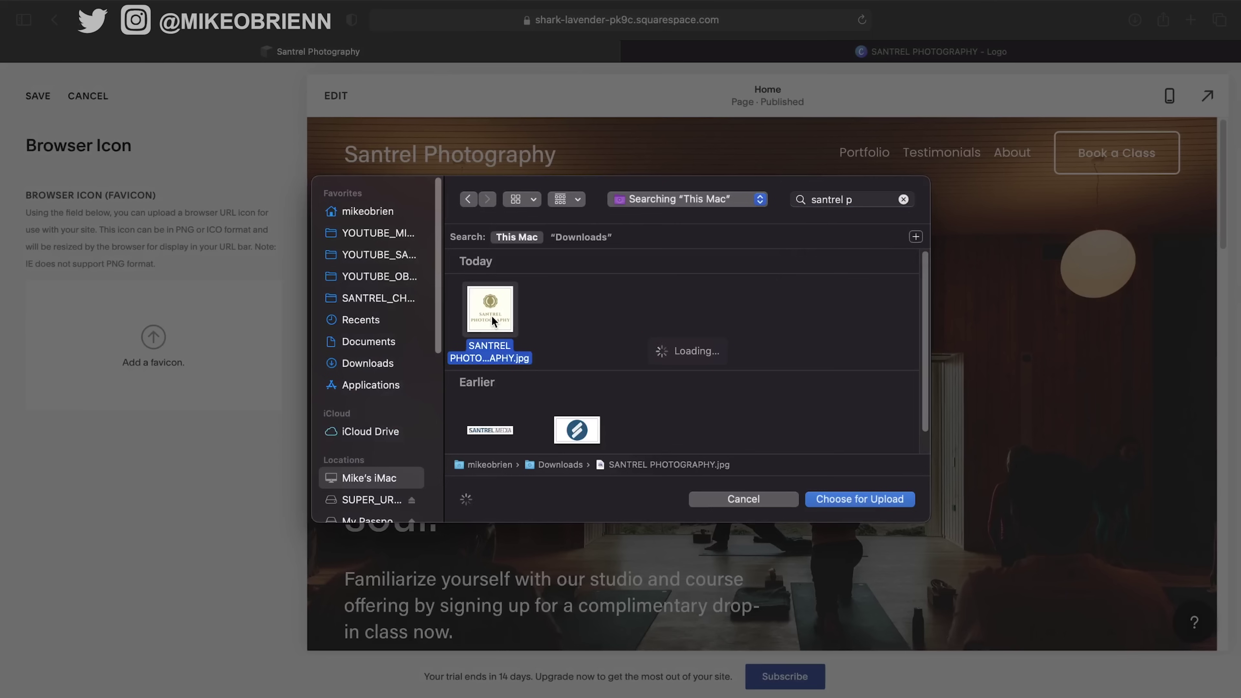
{"action": "double_click", "coordinate": [492, 317]}
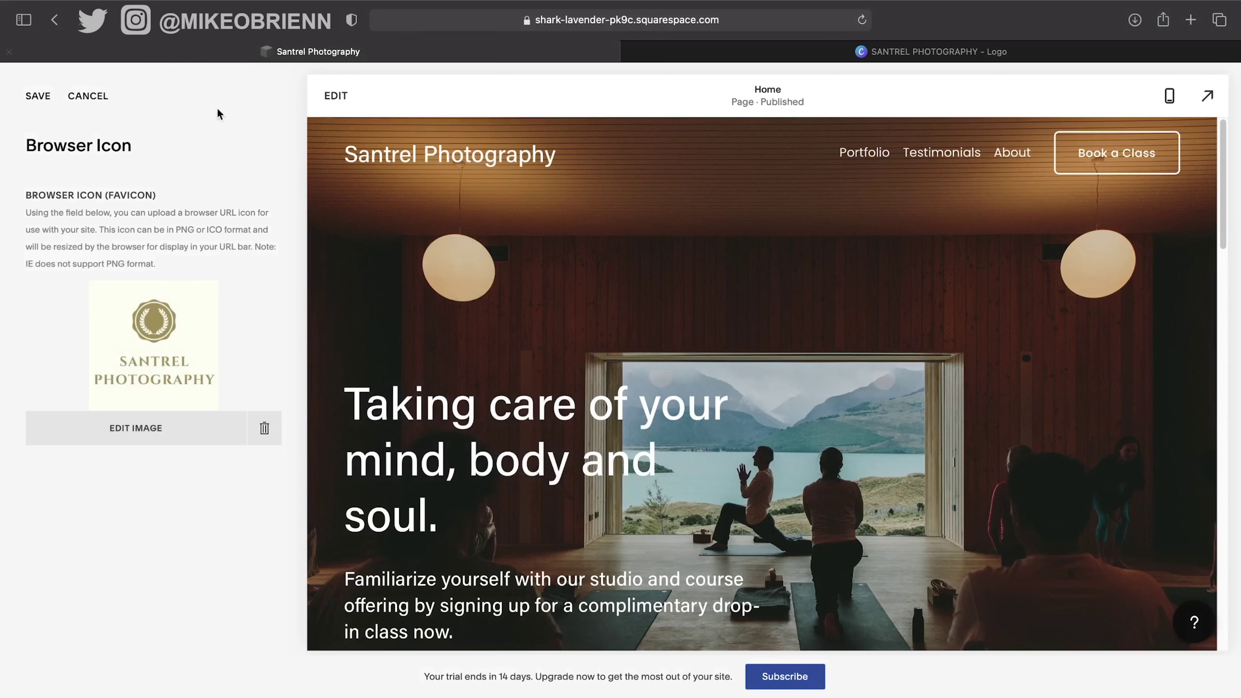
{"action": "left_click", "coordinate": [51, 108]}
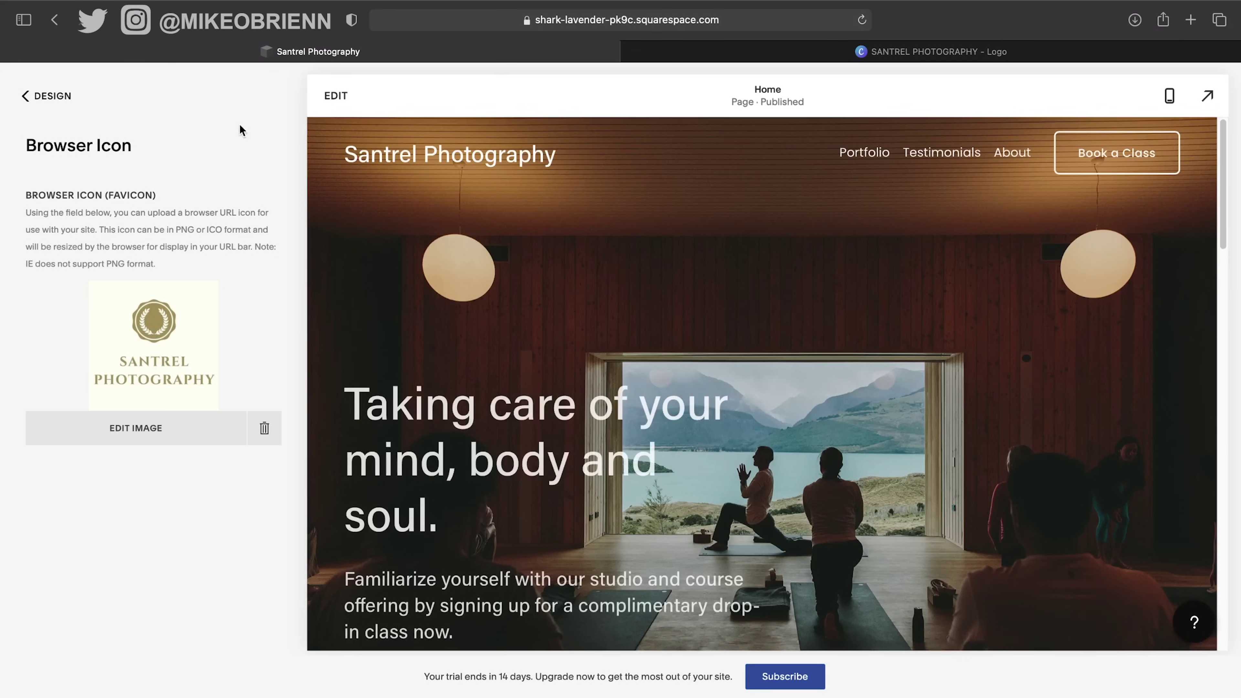
{"action": "left_click", "coordinate": [632, 51]}
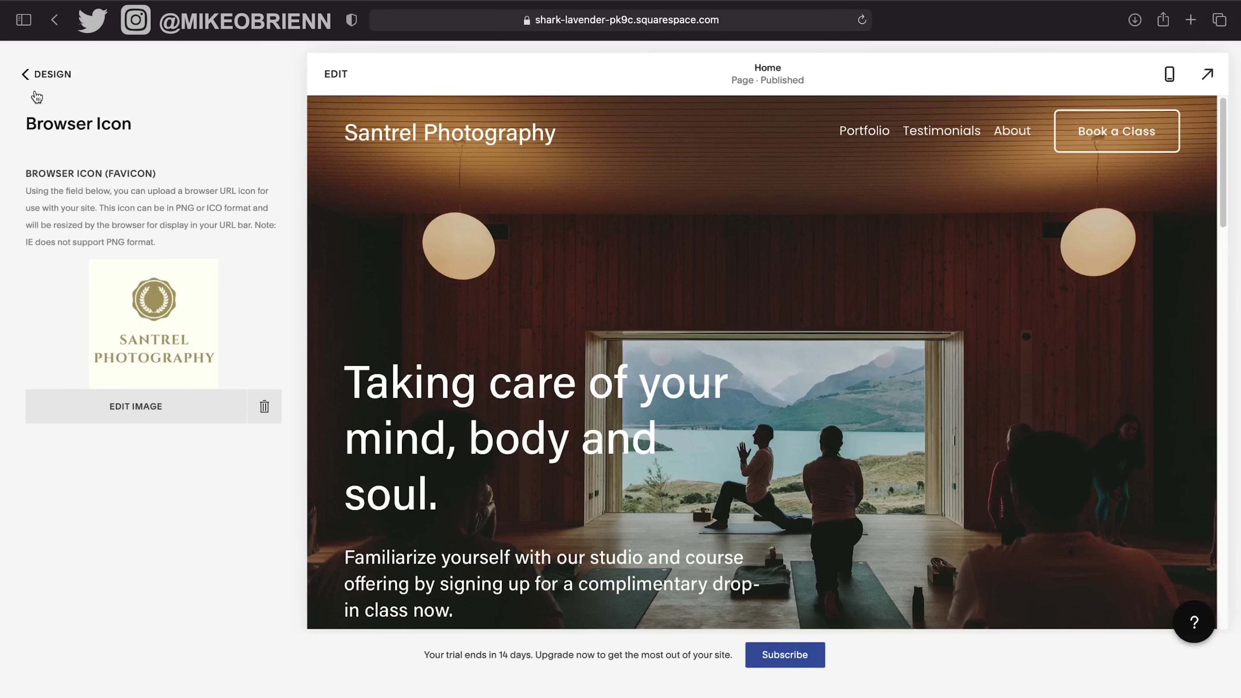
Return to the Design list, glance at Checkout Page, then bring up the 404 Page settings.
{"action": "left_click", "coordinate": [49, 75]}
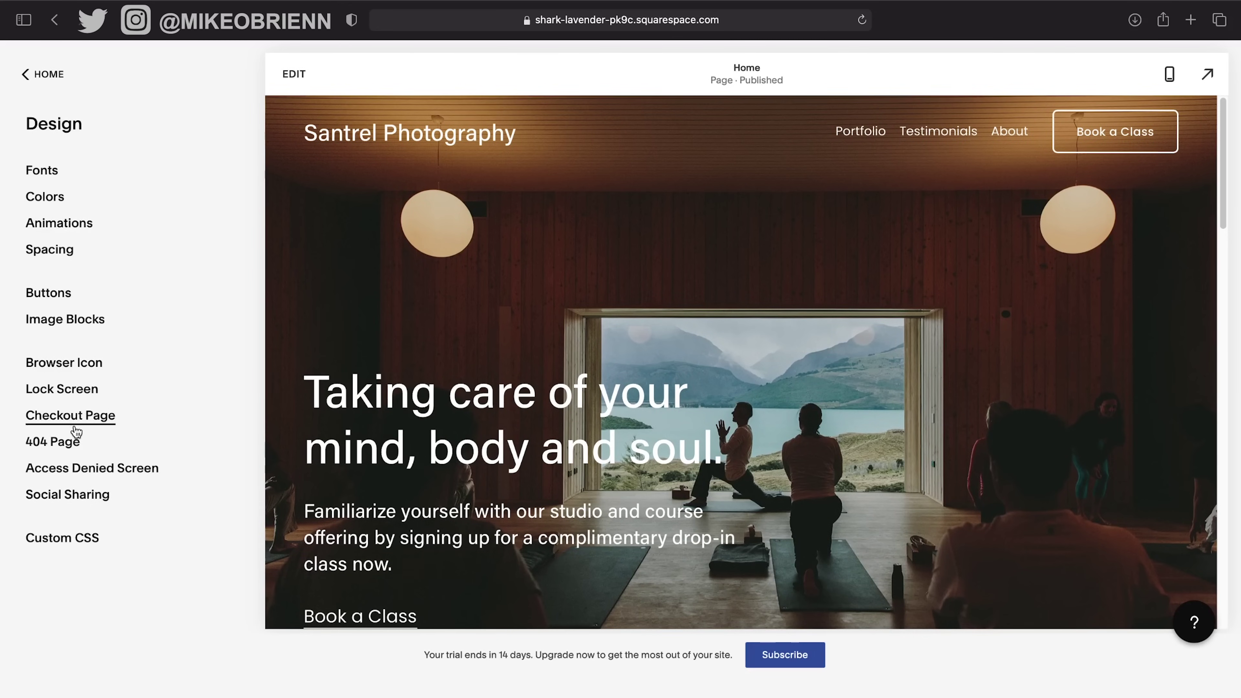
{"action": "left_click", "coordinate": [80, 426]}
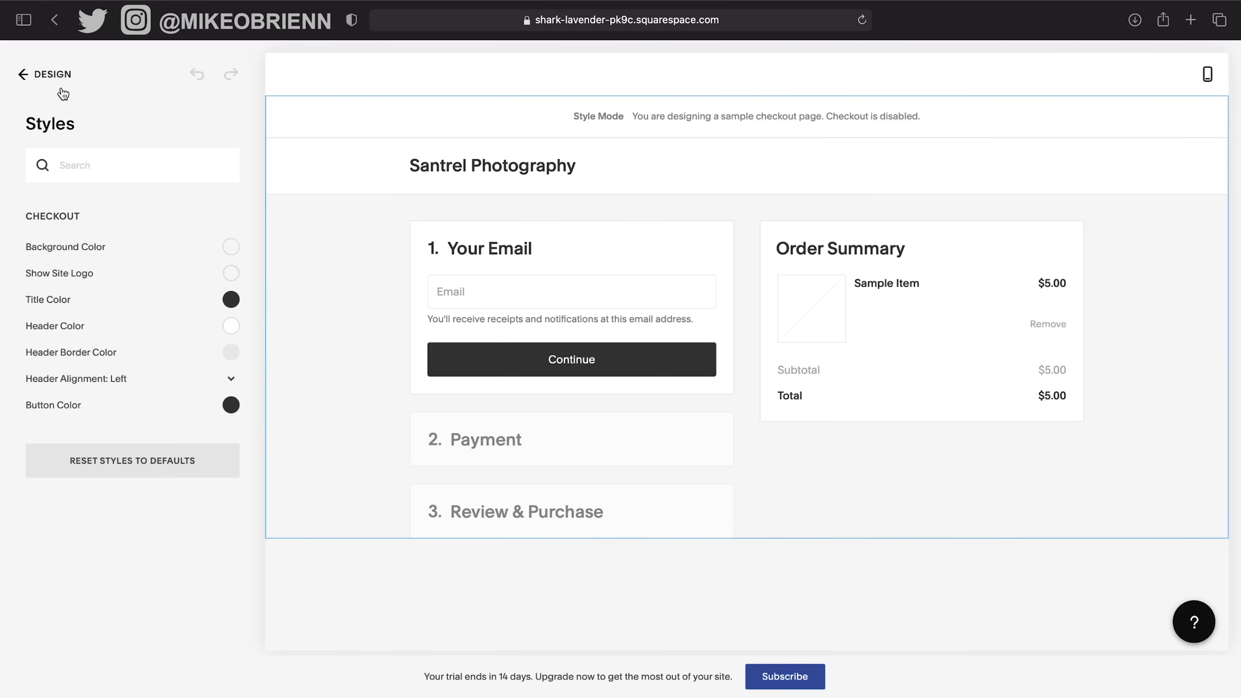
{"action": "left_click", "coordinate": [51, 76]}
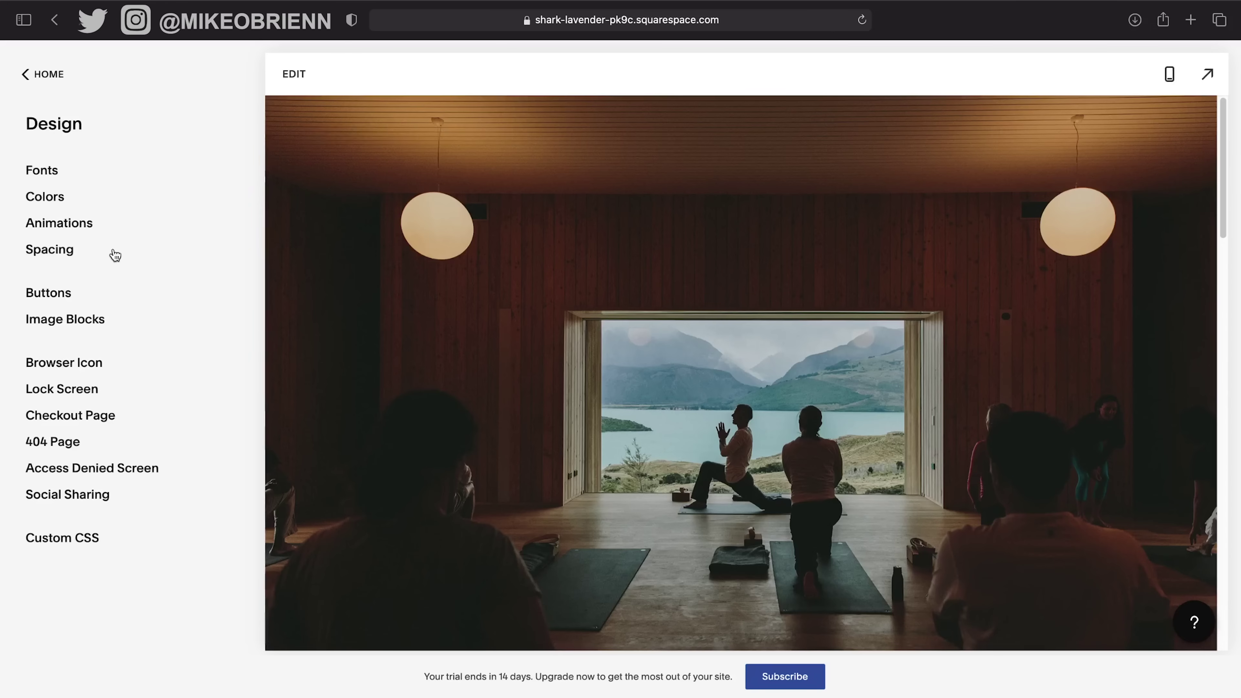
{"action": "left_click", "coordinate": [63, 452]}
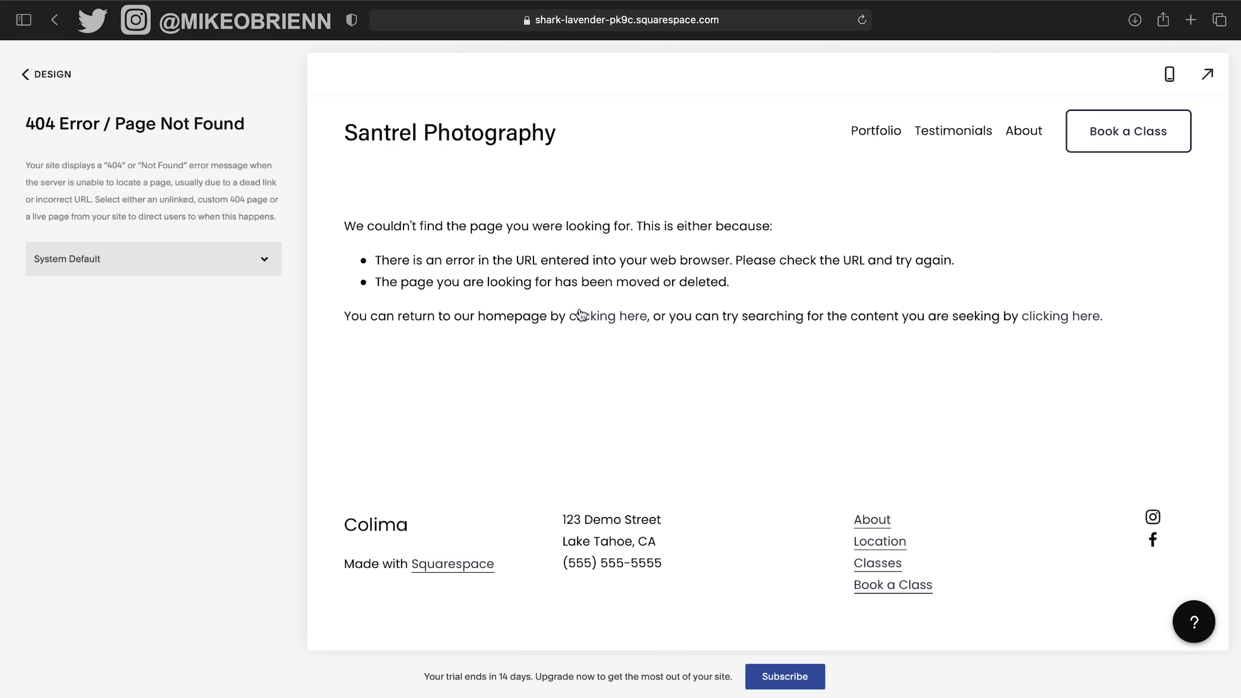
Choose About from the 404 page dropdown in place of System Default and save.
{"action": "left_click", "coordinate": [159, 260]}
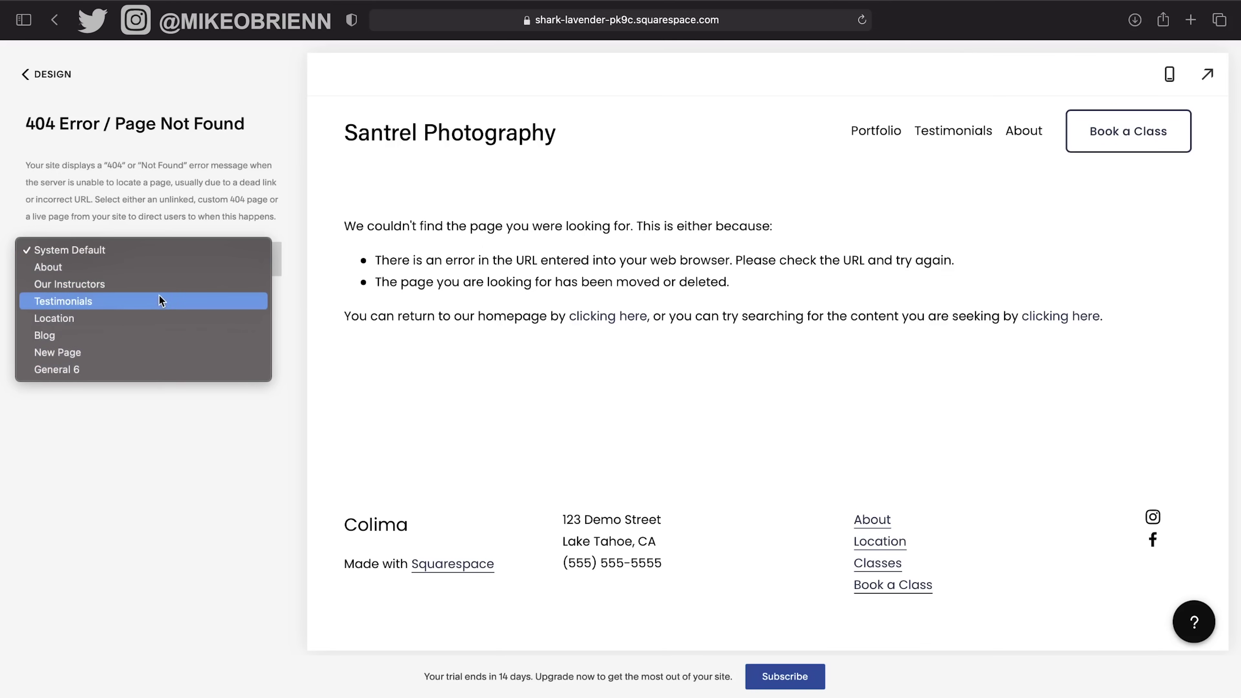
{"action": "left_click", "coordinate": [167, 274]}
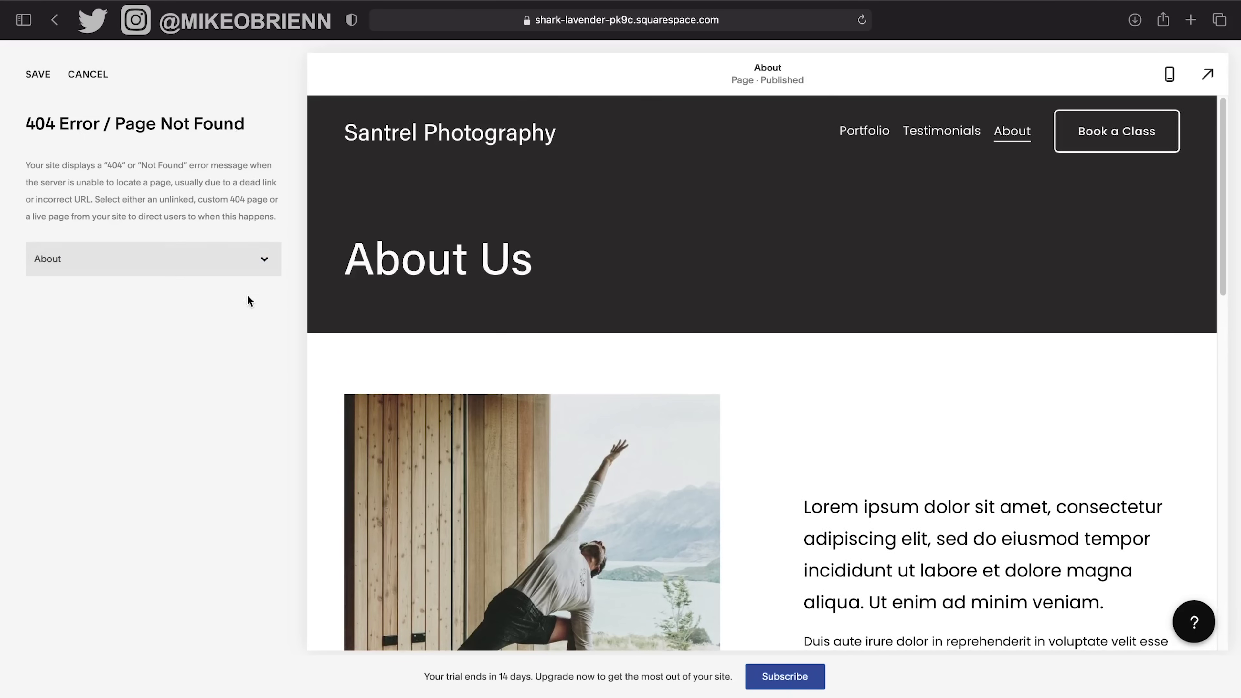
{"action": "left_click", "coordinate": [250, 255]}
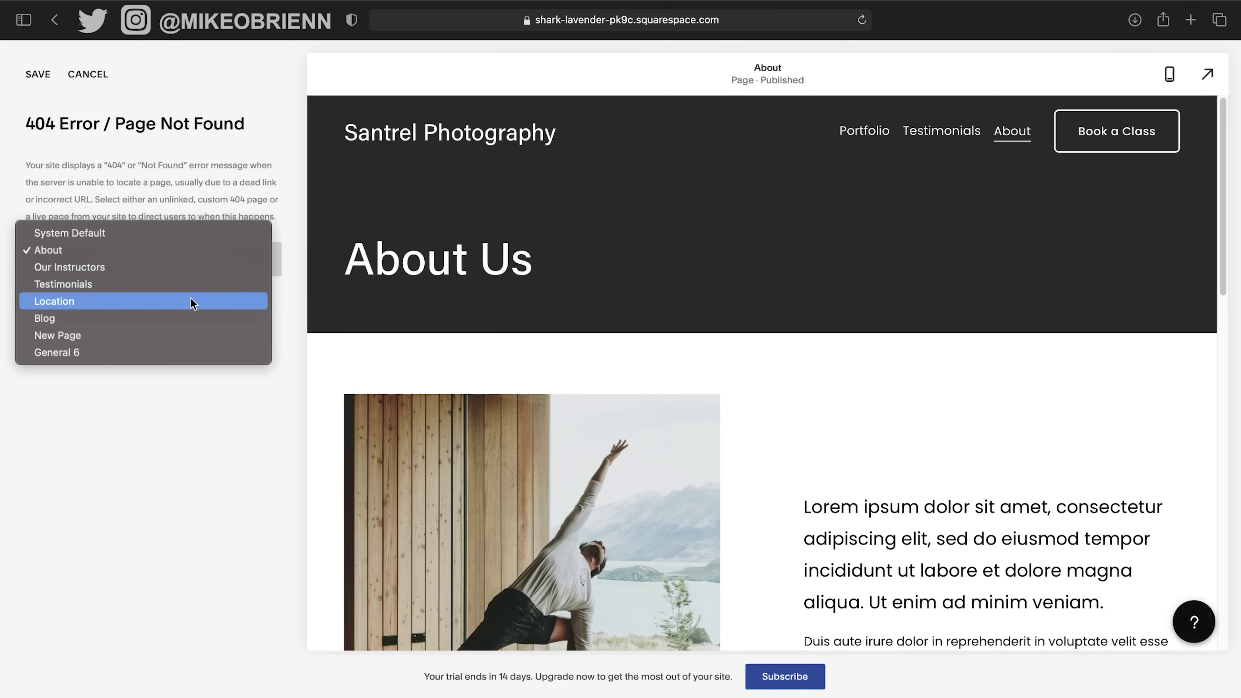
{"action": "left_click", "coordinate": [43, 77]}
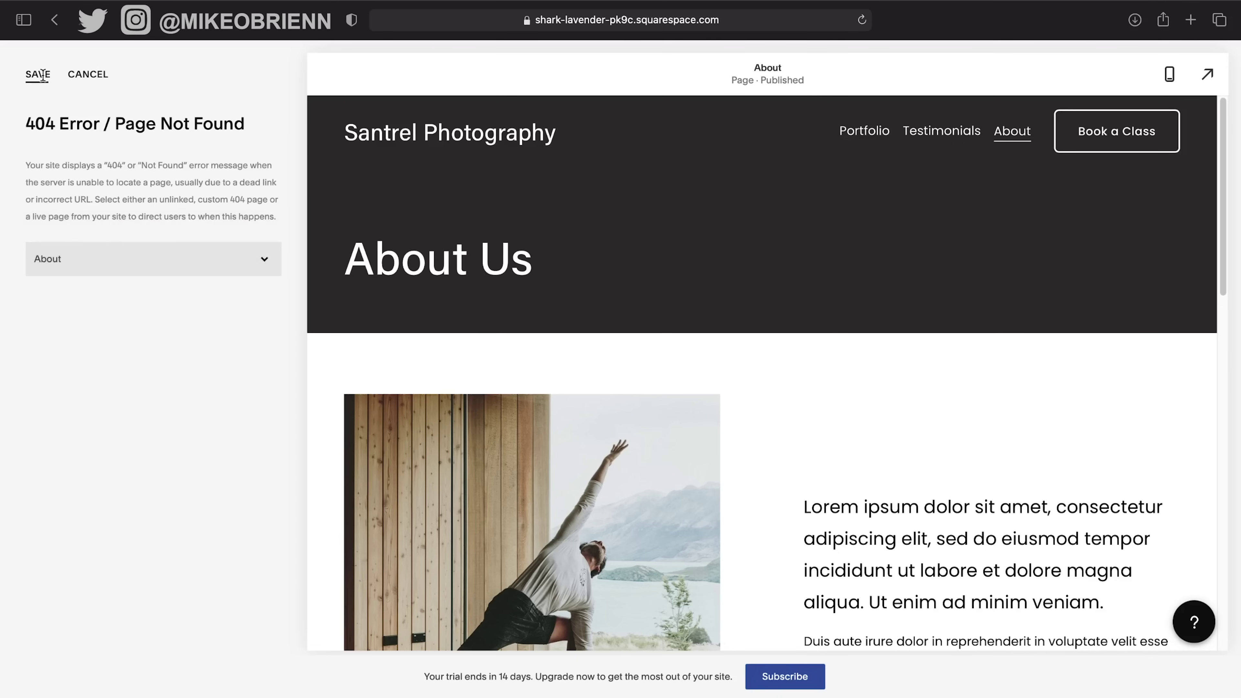
{"action": "left_click", "coordinate": [43, 76]}
{"action": "left_click", "coordinate": [43, 78]}
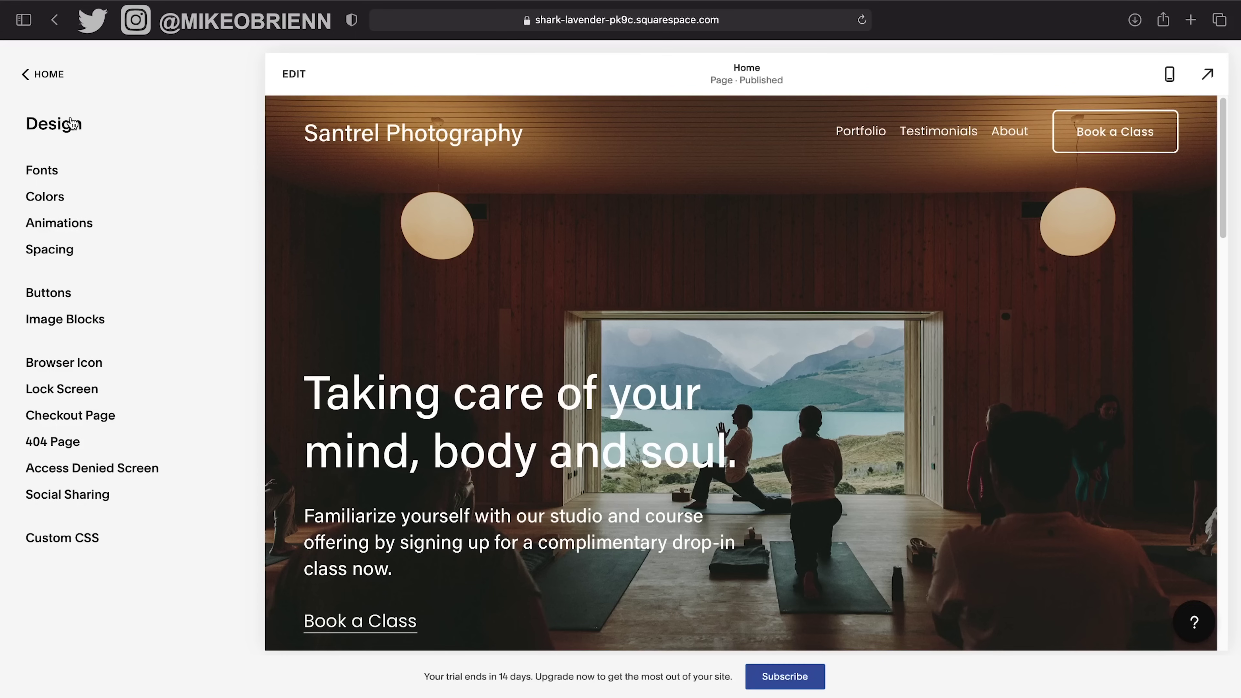
Under Pages, add a Blank Page to Not Linked and name it 'Error Page'.
{"action": "left_click", "coordinate": [43, 74]}
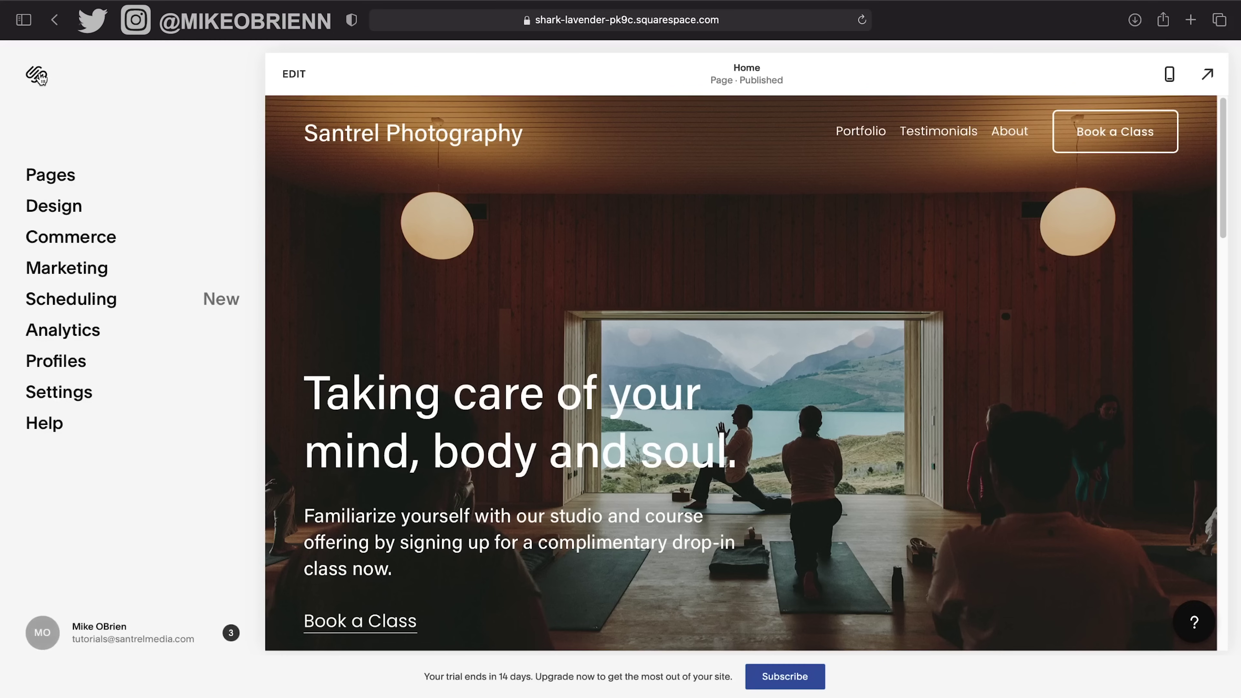
{"action": "left_click", "coordinate": [55, 173]}
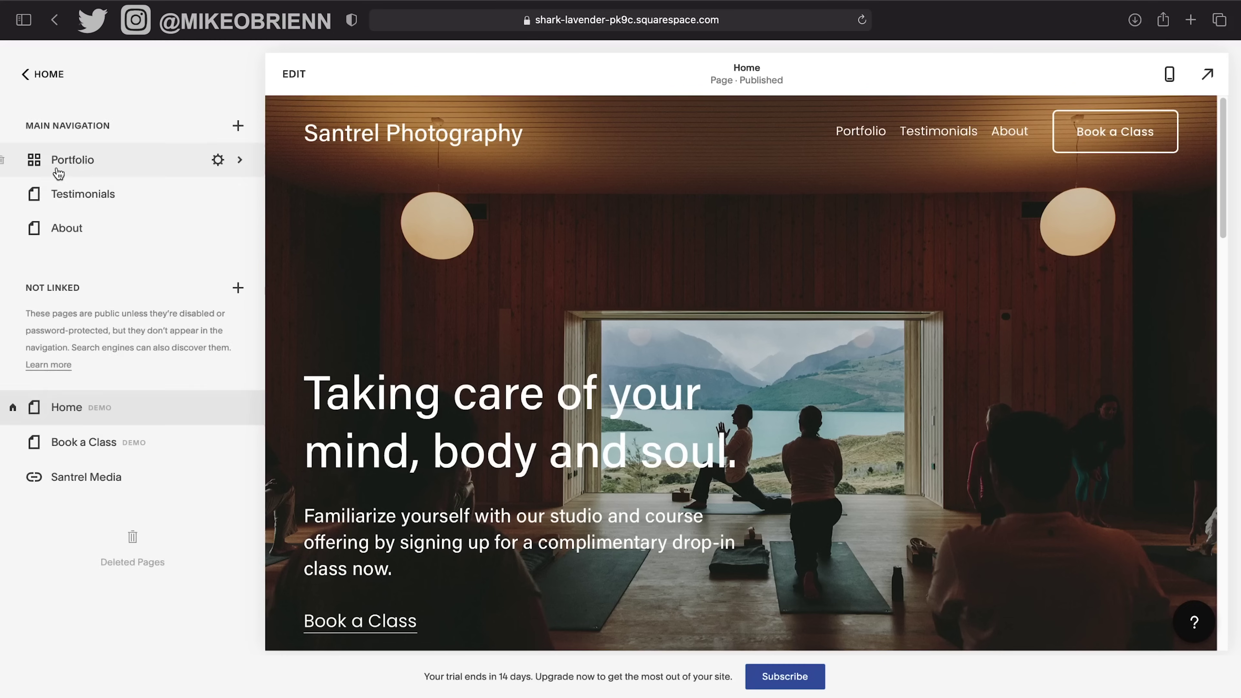
{"action": "left_click", "coordinate": [238, 293]}
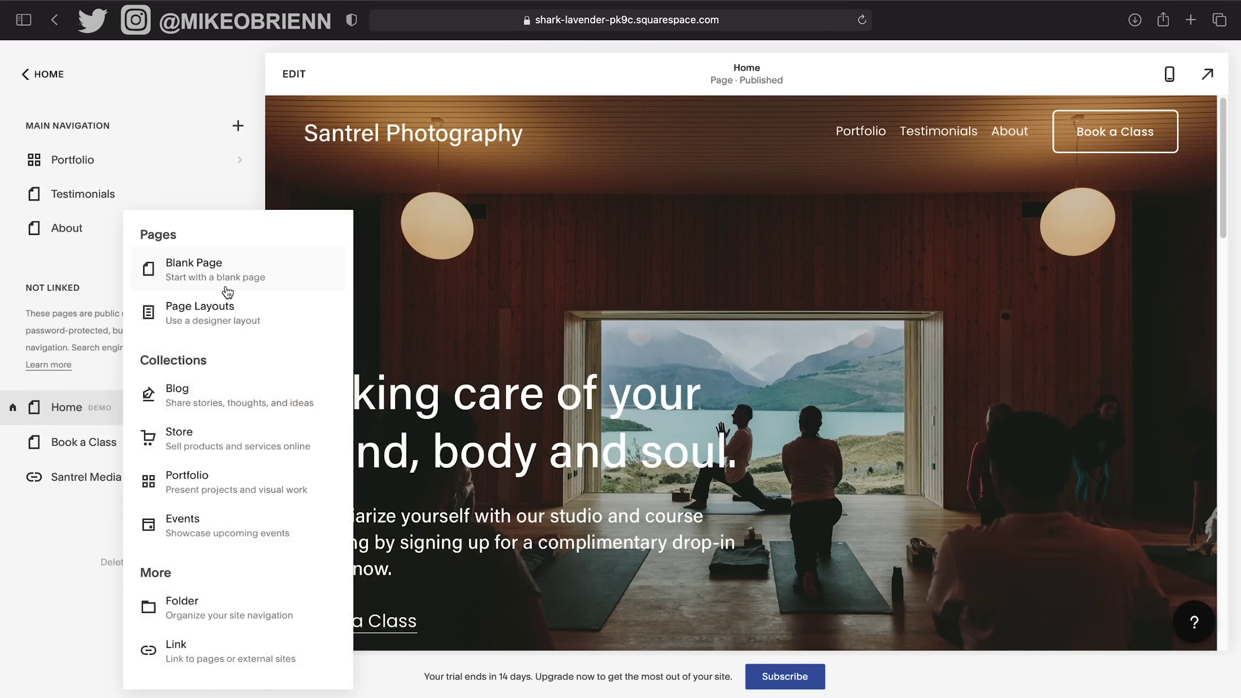
{"action": "left_click", "coordinate": [225, 287]}
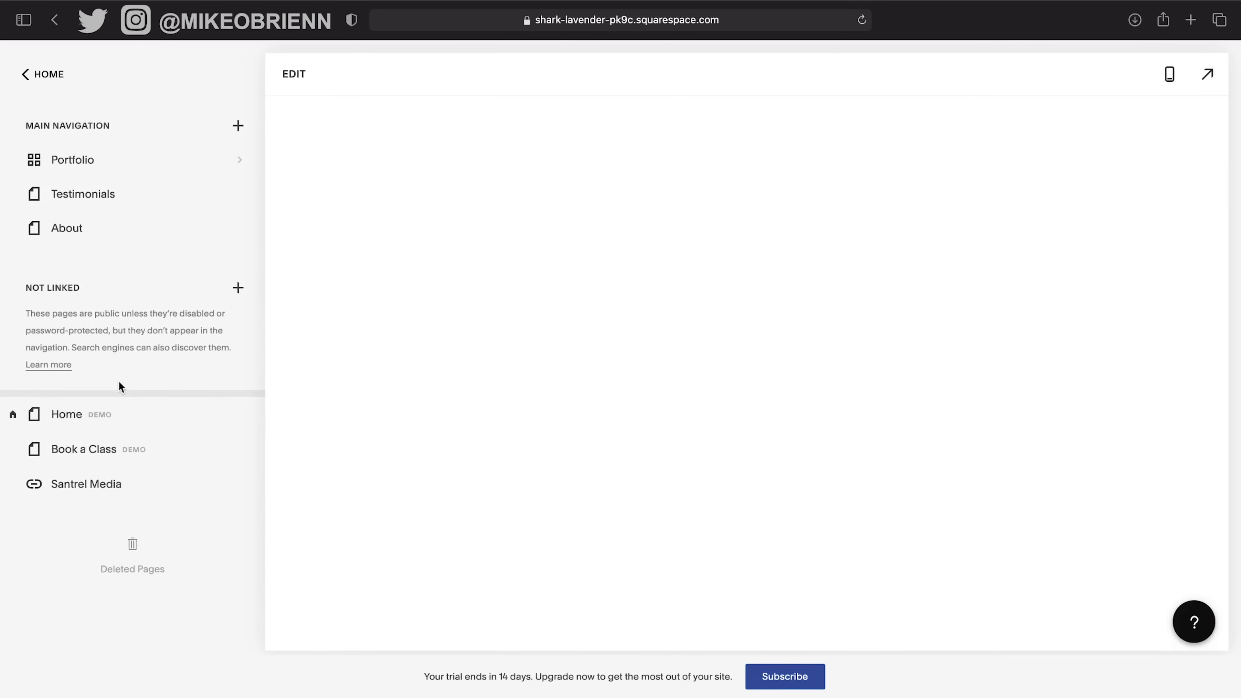
{"action": "type", "text": "Err"}
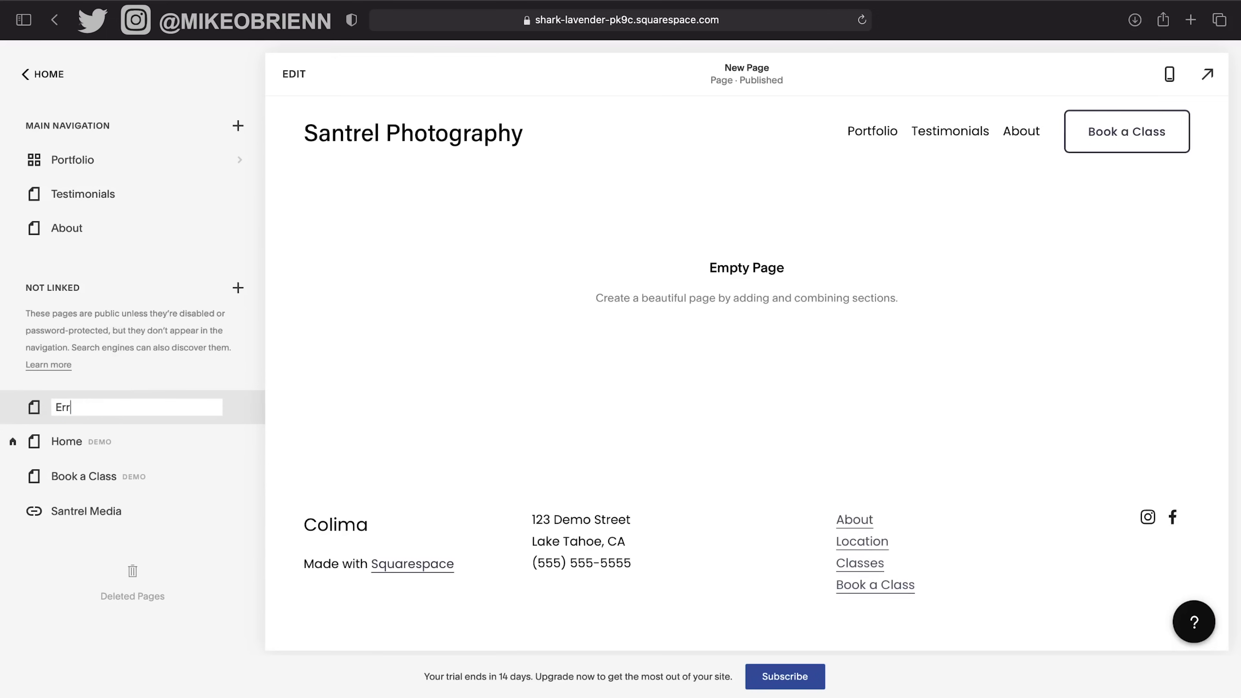
{"action": "type", "text": "or Page"}
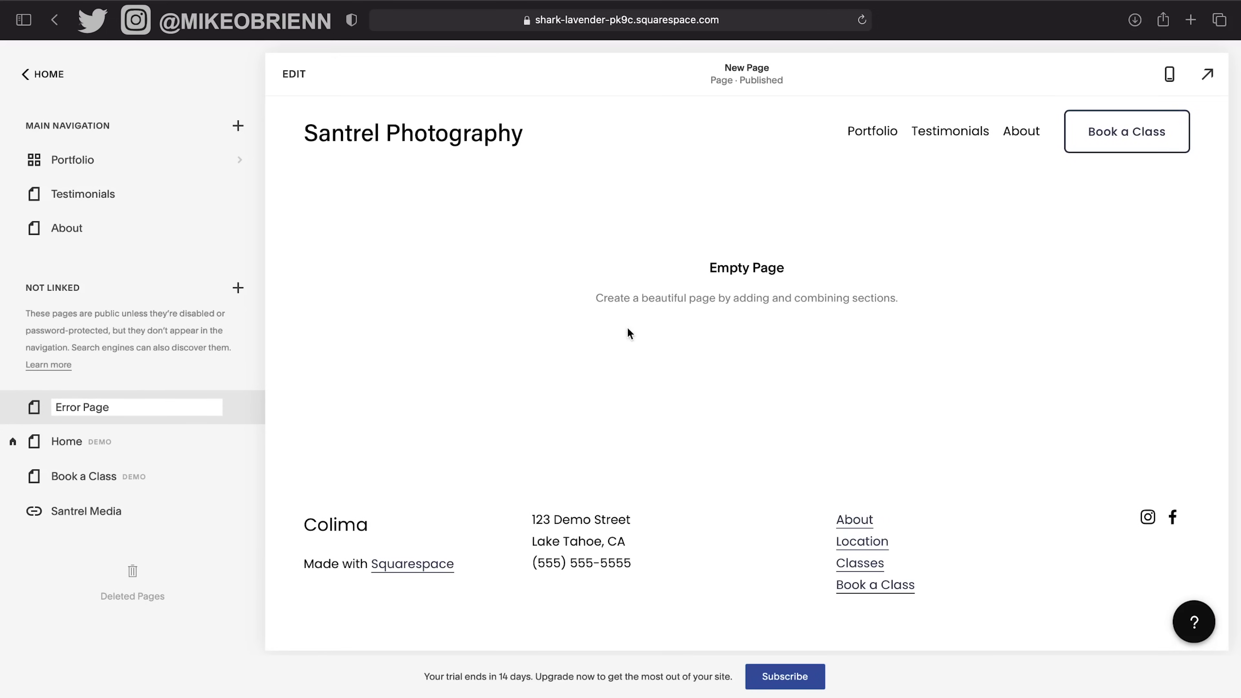
{"action": "key", "text": "Return"}
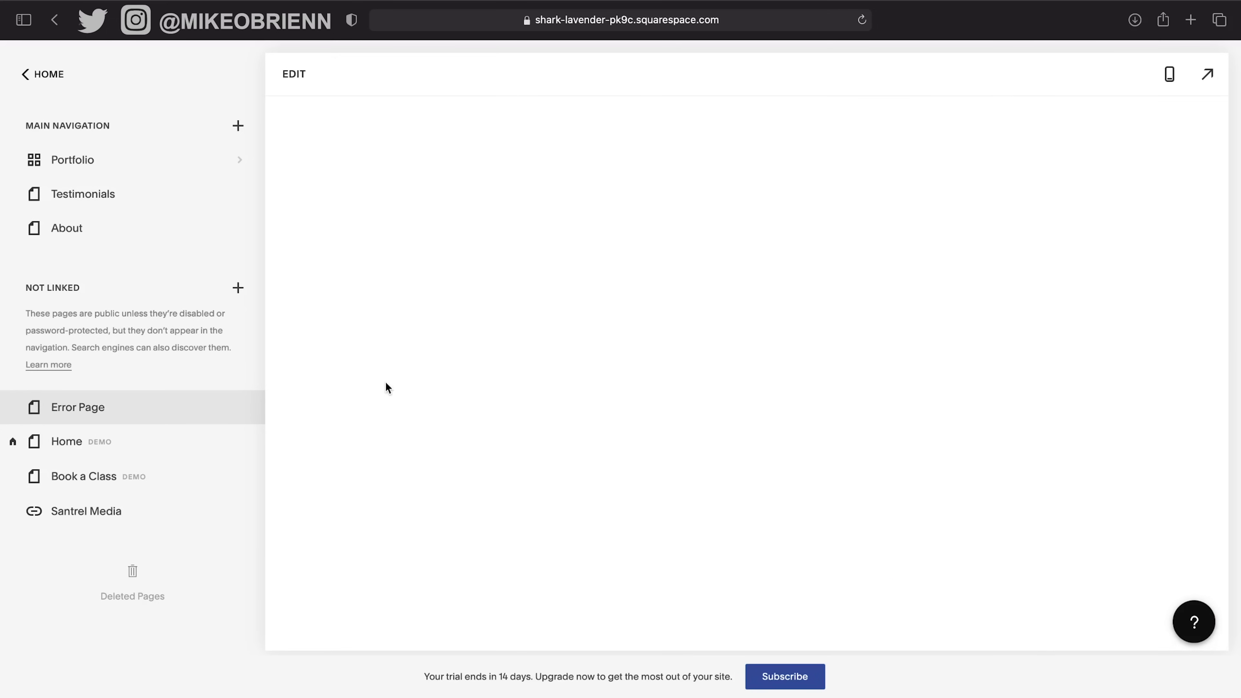
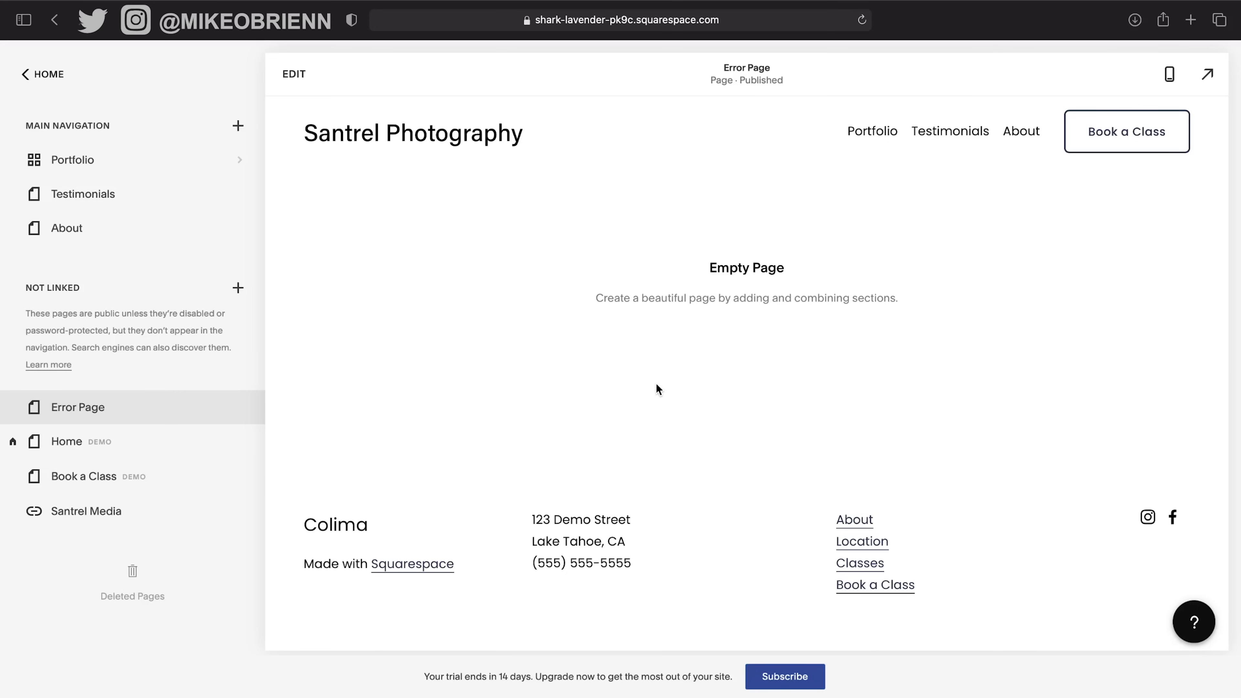
Set the 404 page to 'Error Page' in Design settings and save it.
{"action": "left_click", "coordinate": [50, 77]}
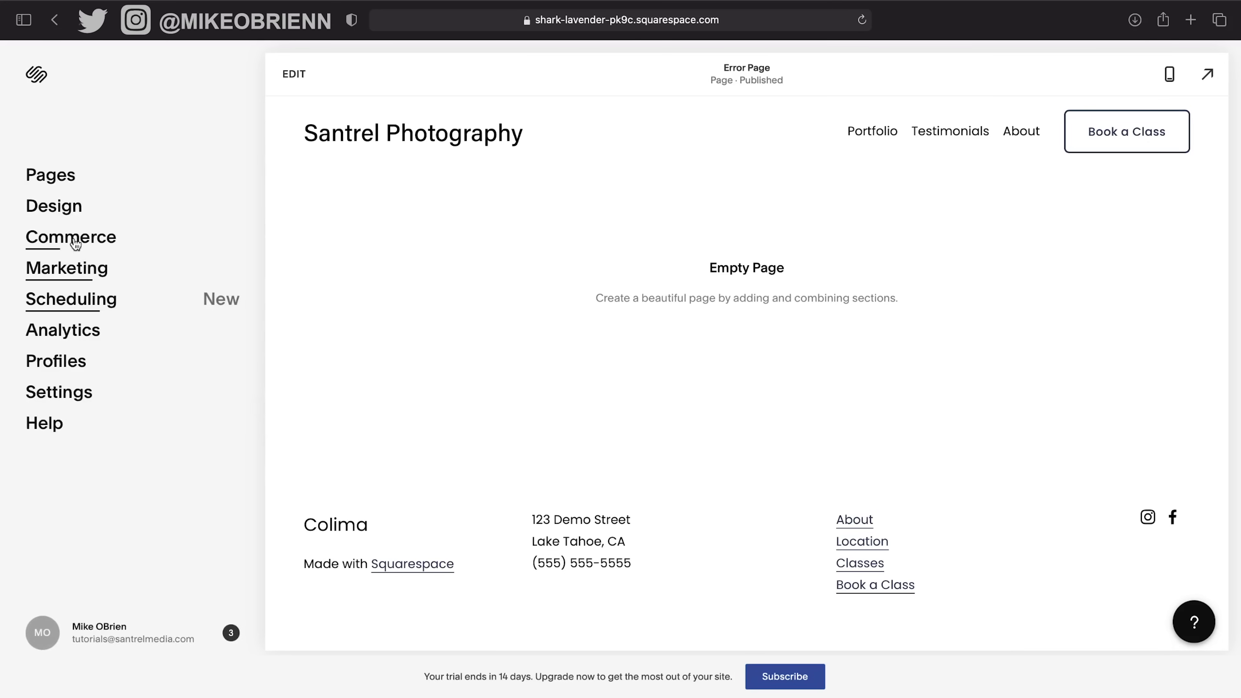
{"action": "left_click", "coordinate": [72, 218]}
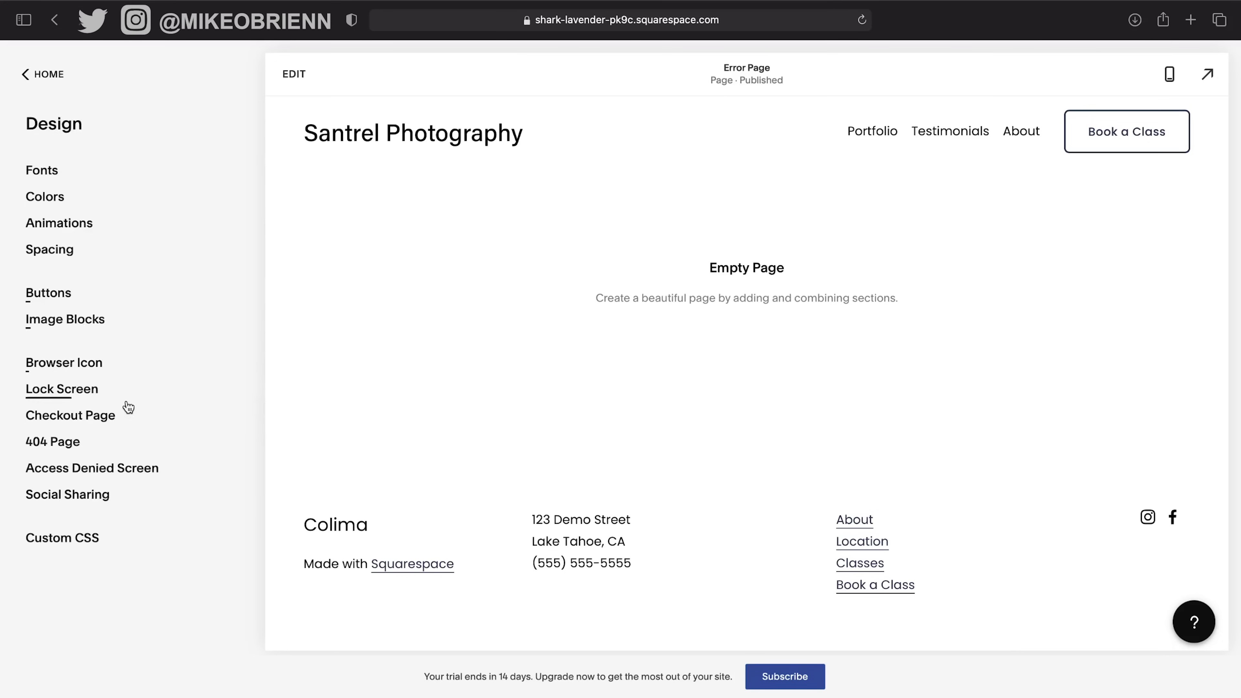
{"action": "left_click", "coordinate": [78, 444]}
{"action": "left_click", "coordinate": [130, 250]}
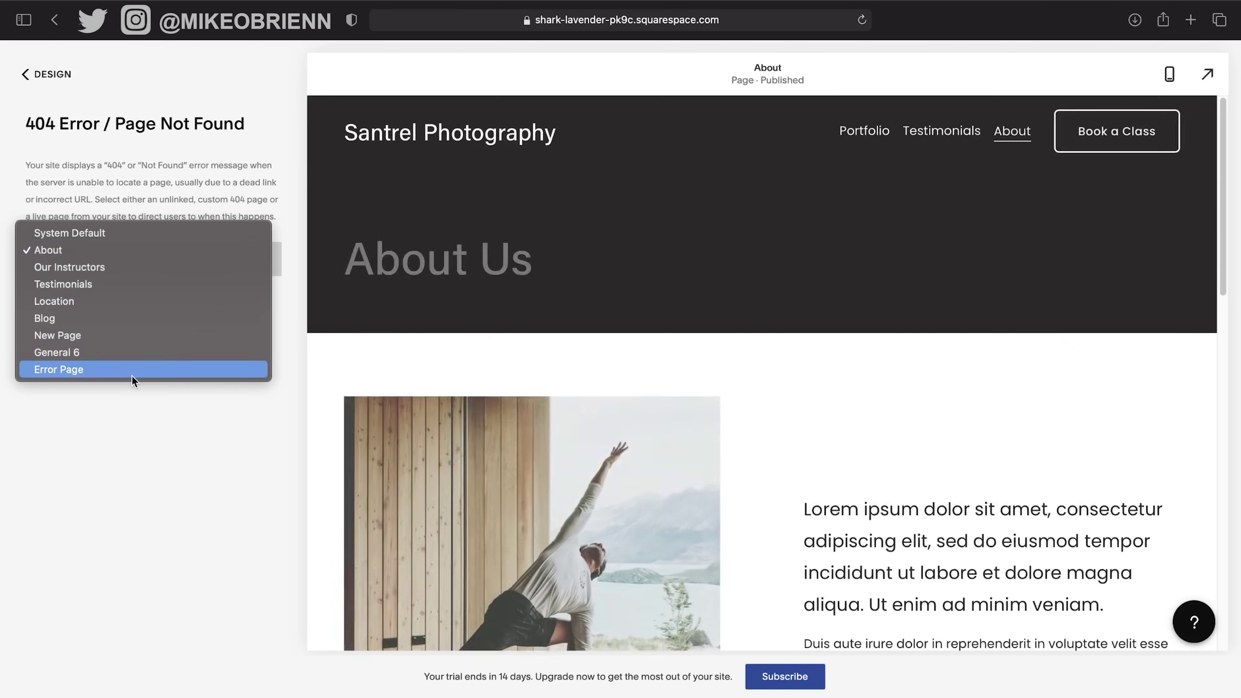
{"action": "left_click", "coordinate": [132, 375]}
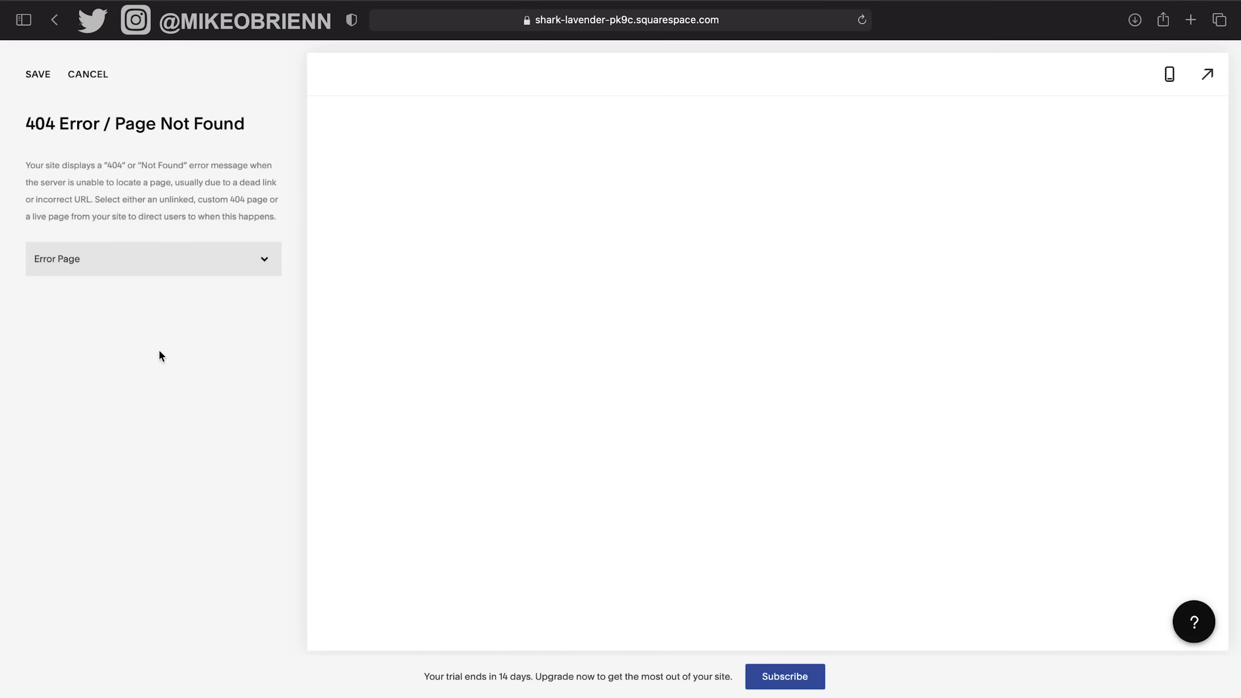
{"action": "left_click", "coordinate": [38, 73]}
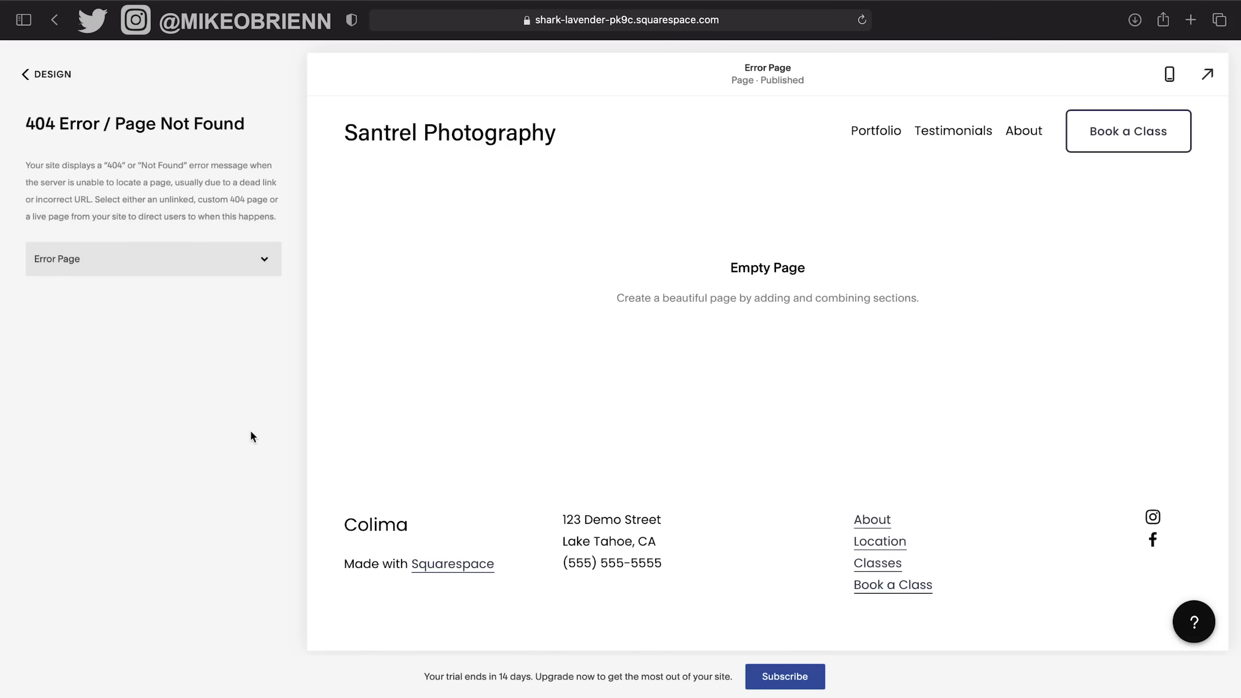
{"action": "left_click", "coordinate": [68, 74]}
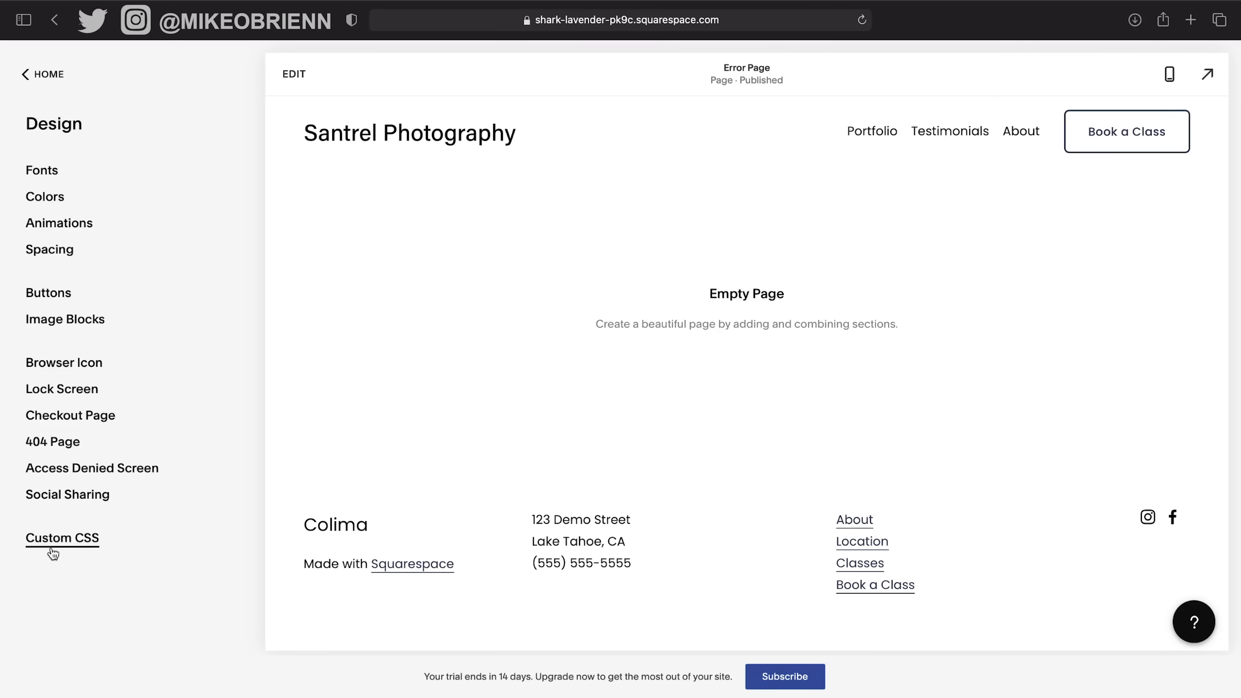
Upload the Santrel Photography logo as the social sharing logo and save.
{"action": "left_click", "coordinate": [68, 495]}
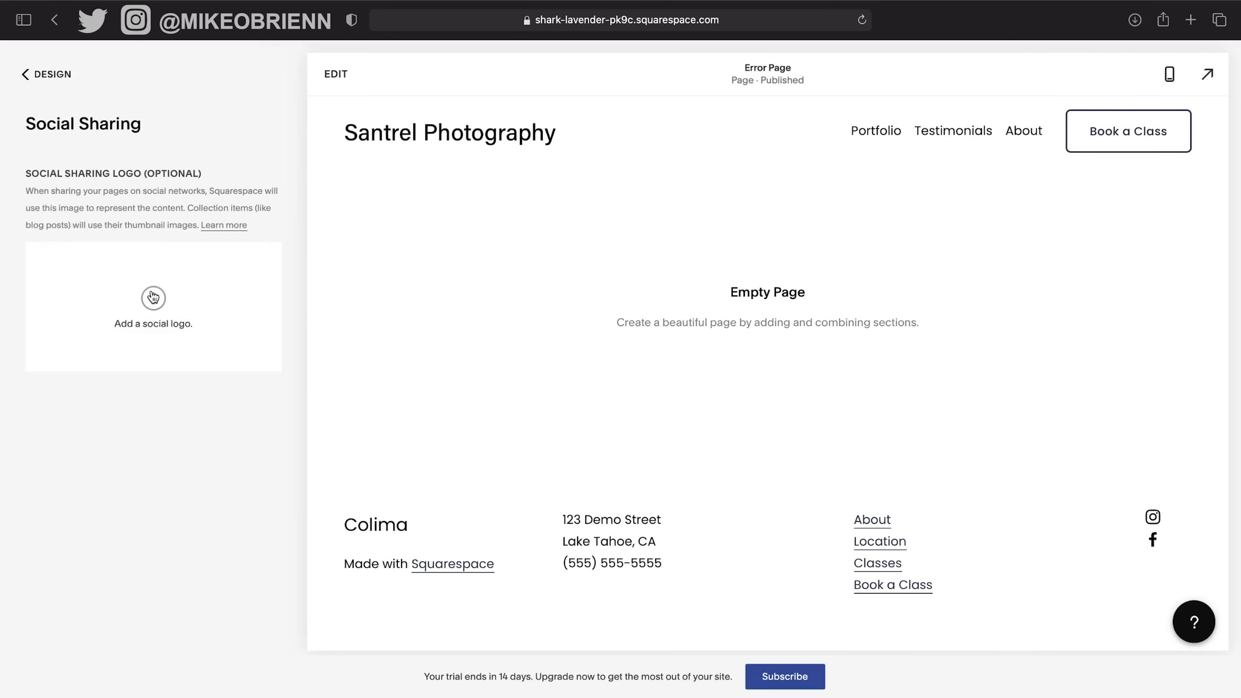
{"action": "left_click", "coordinate": [153, 297]}
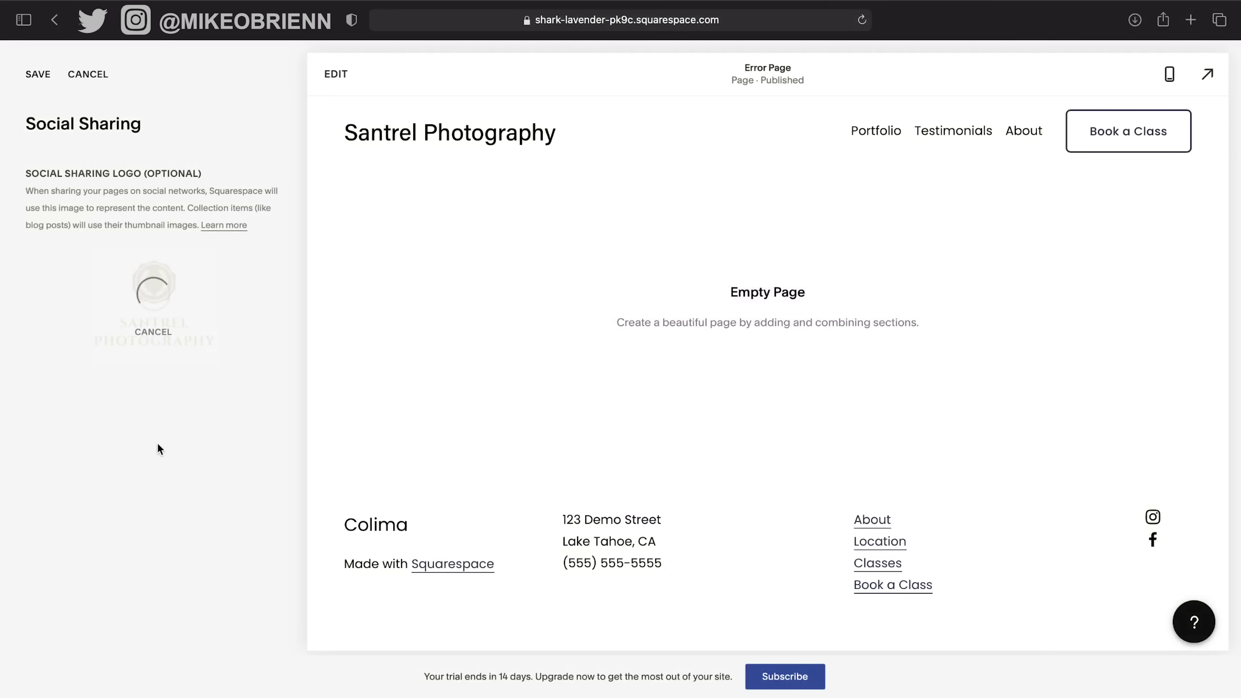
{"action": "left_click", "coordinate": [39, 81]}
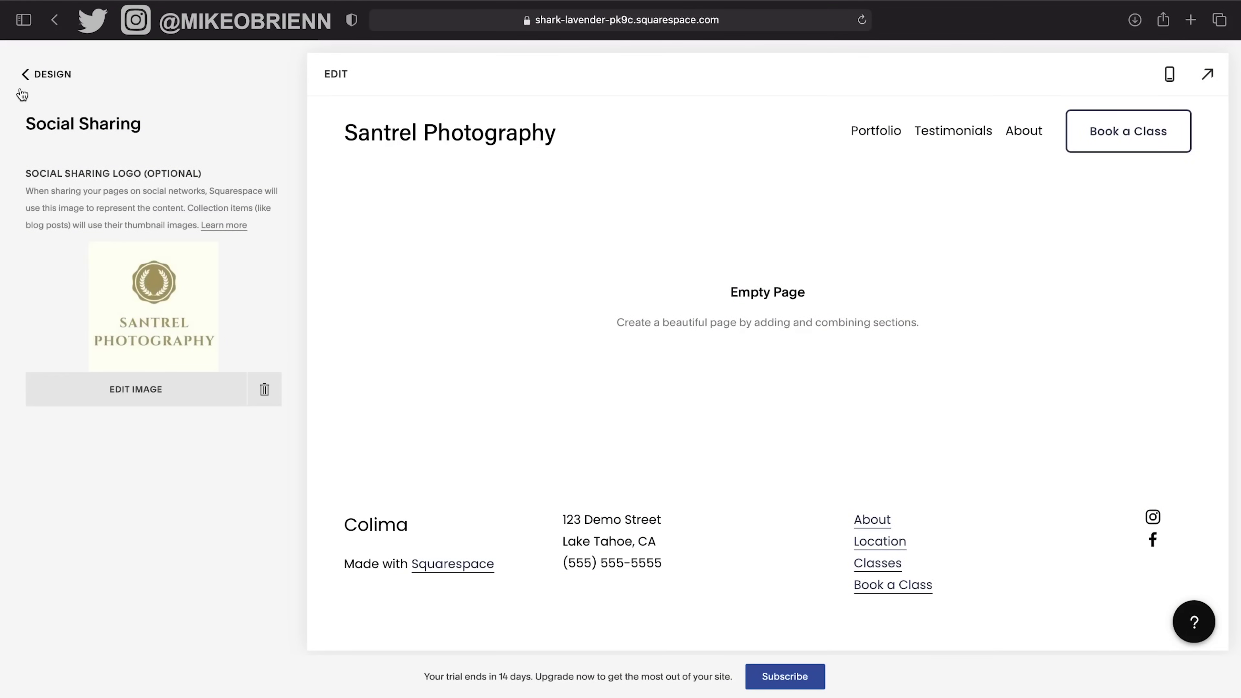
{"action": "left_click", "coordinate": [50, 81]}
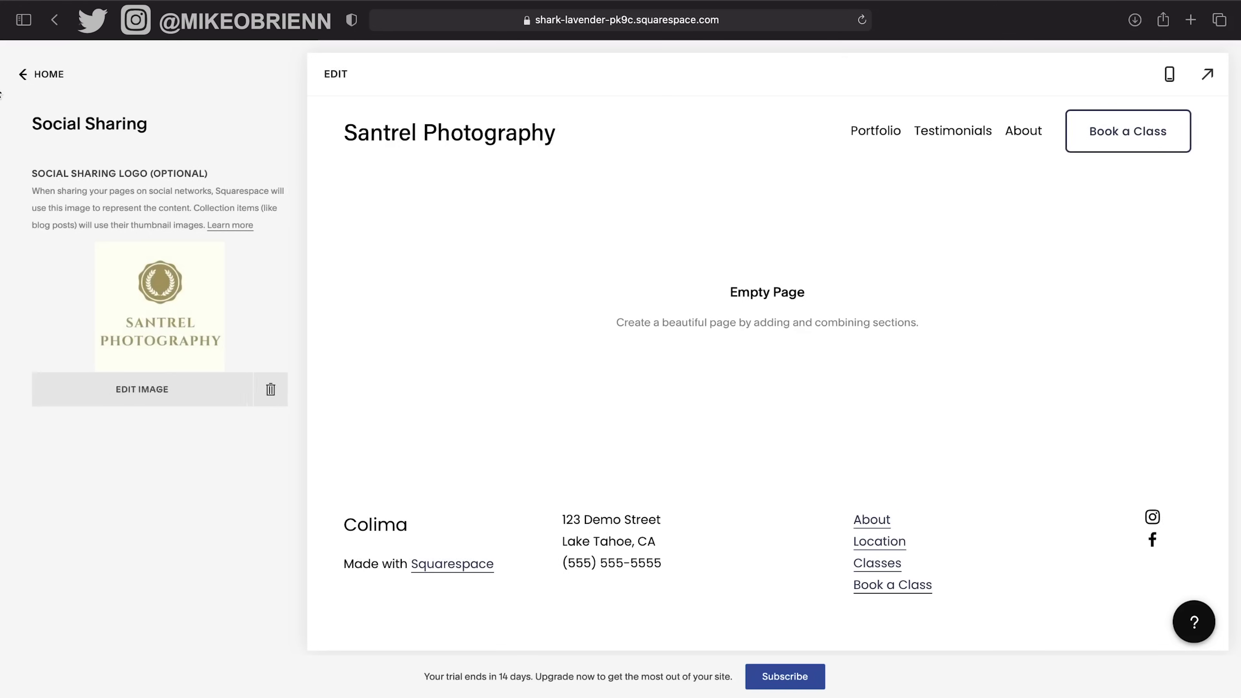
{"action": "left_click", "coordinate": [49, 76]}
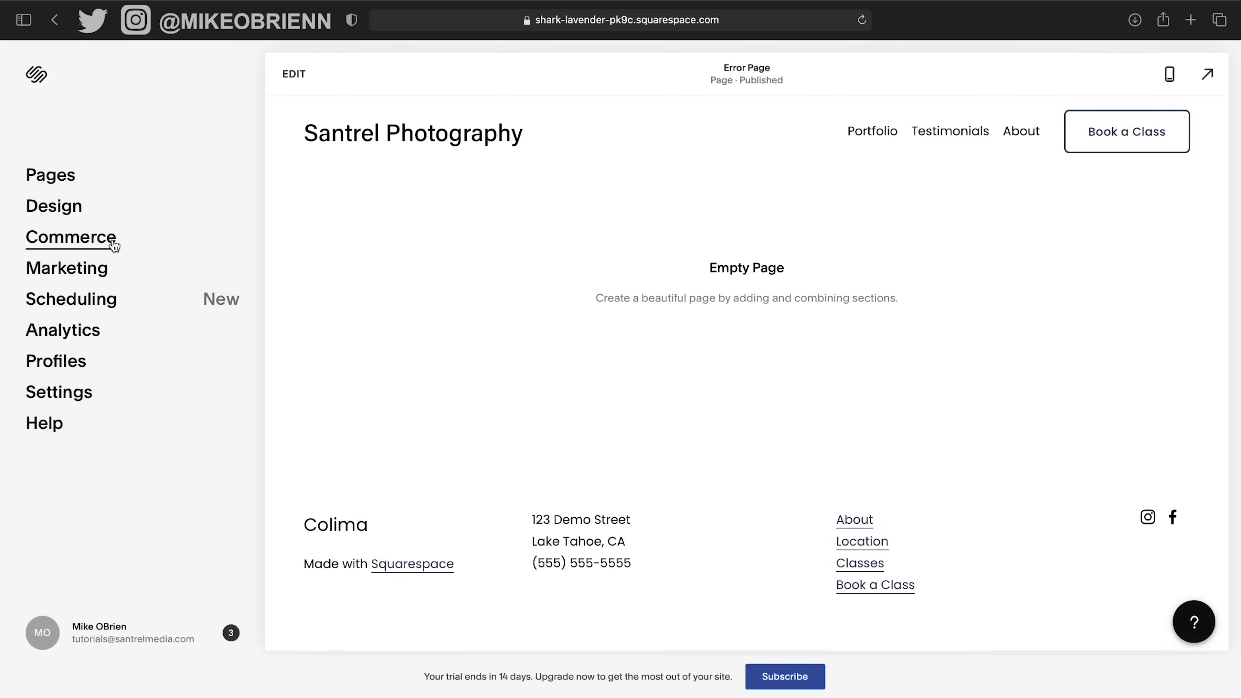
Look over the Commerce settings after dismissing the Start selling introduction.
{"action": "left_click", "coordinate": [114, 246]}
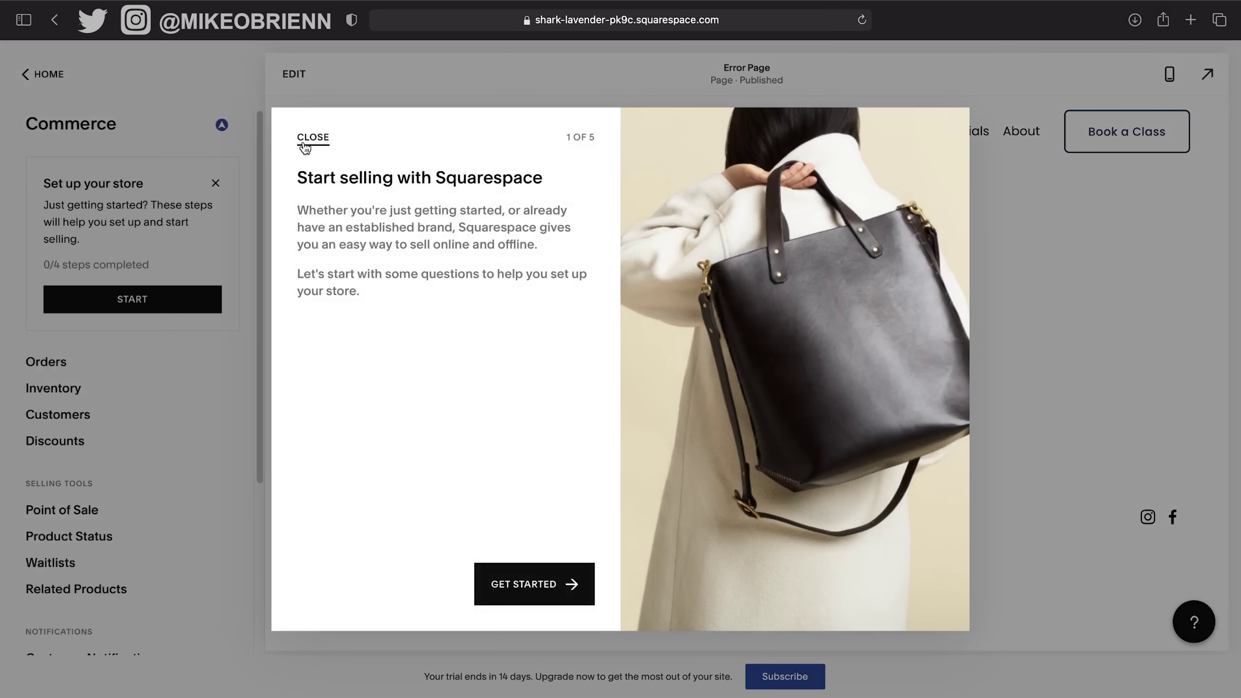
{"action": "left_click", "coordinate": [304, 148]}
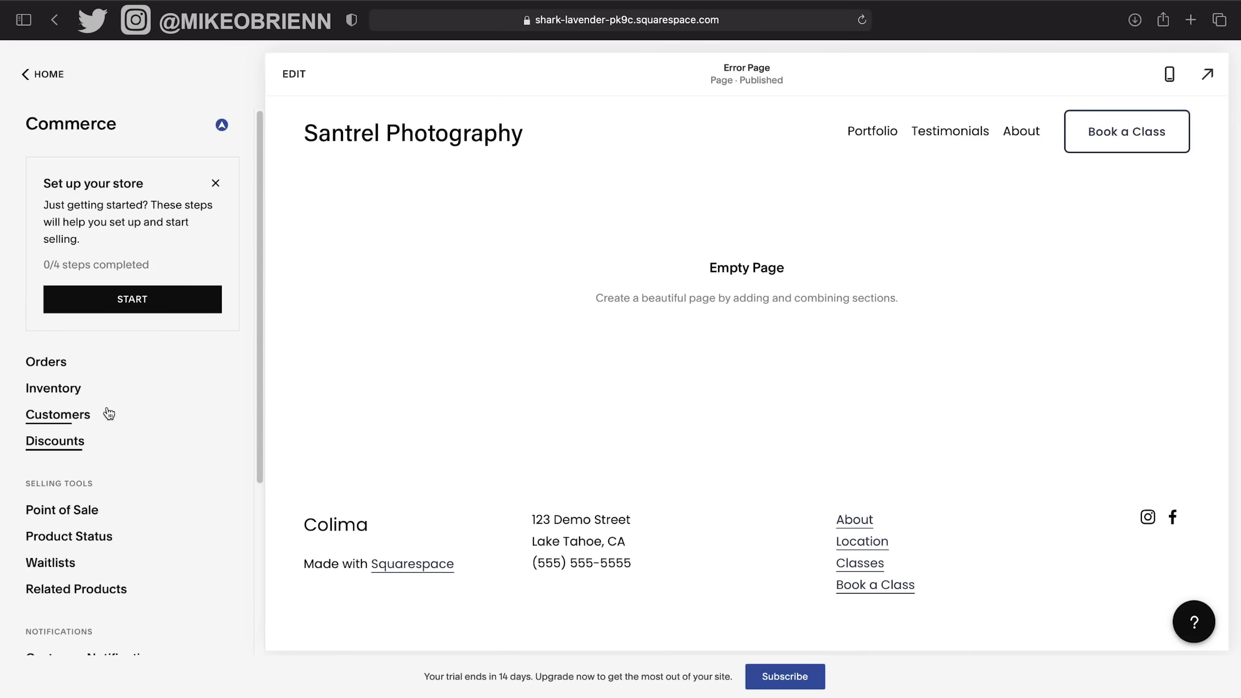
{"action": "scroll", "coordinate": [174, 602], "scroll_direction": "down", "scroll_amount": 3}
{"action": "scroll", "coordinate": [151, 408], "scroll_direction": "up", "scroll_amount": 3}
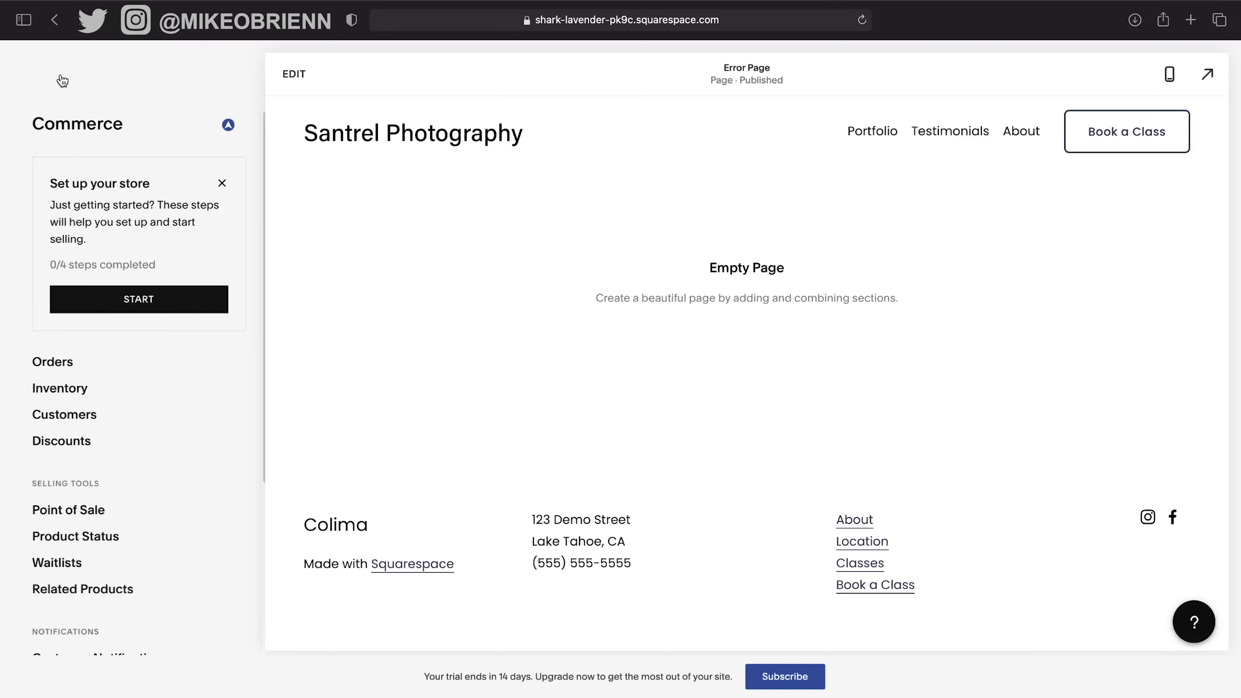
{"action": "left_click", "coordinate": [61, 78]}
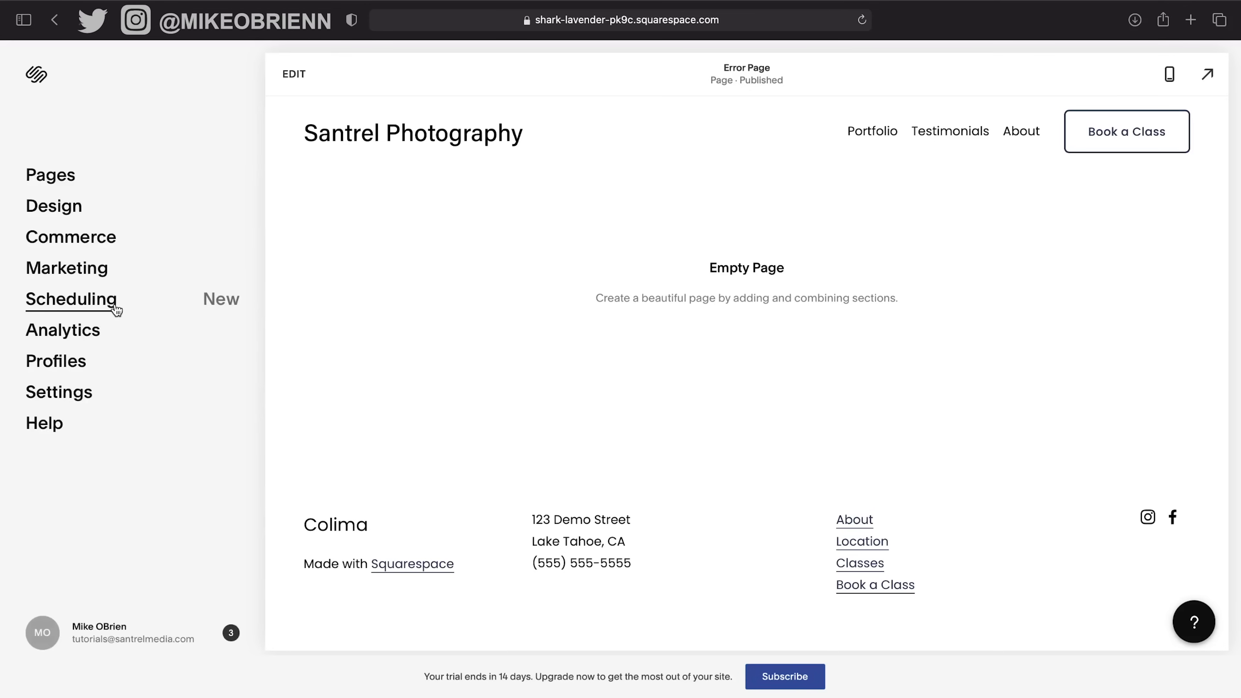
Glance at Marketing settings, then load the Home page in the preview.
{"action": "left_click", "coordinate": [104, 268]}
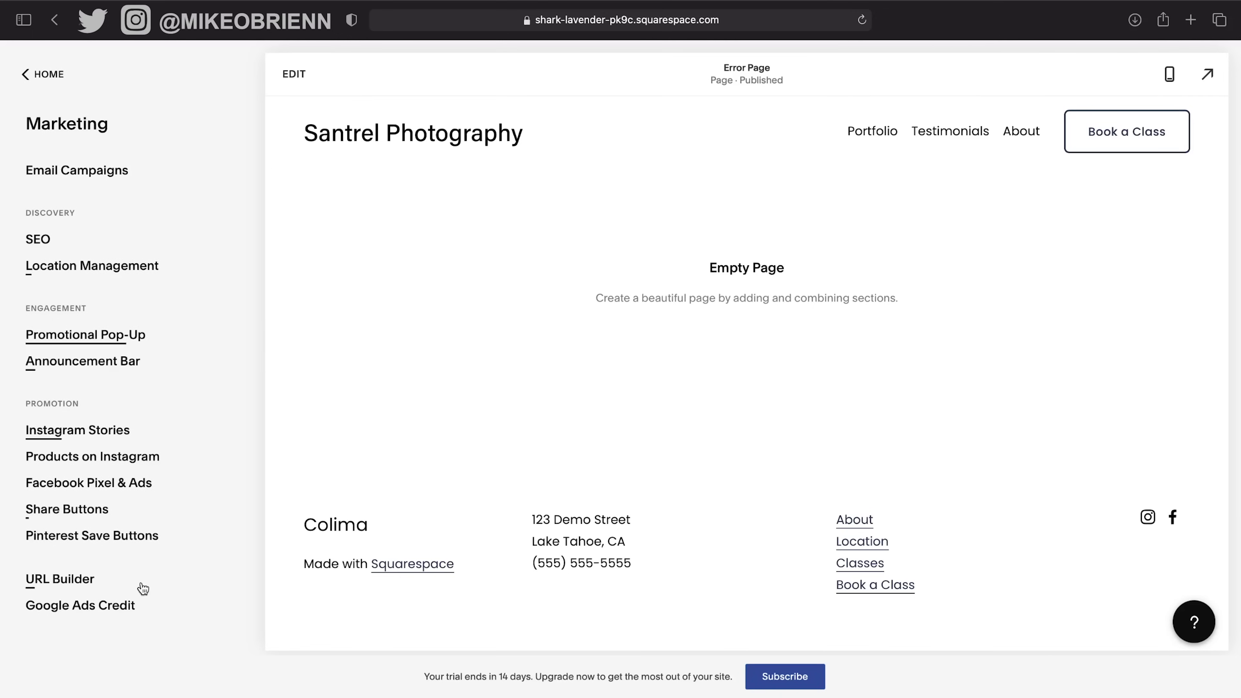
{"action": "left_click", "coordinate": [57, 81]}
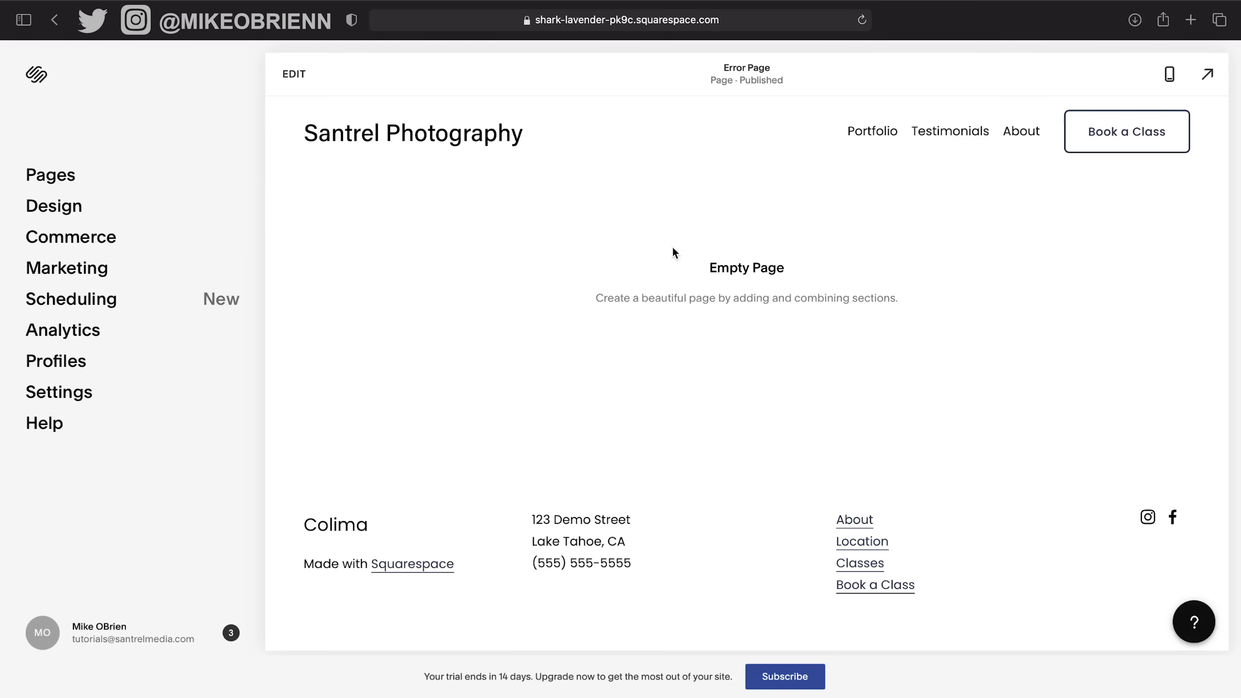
{"action": "left_click", "coordinate": [387, 141]}
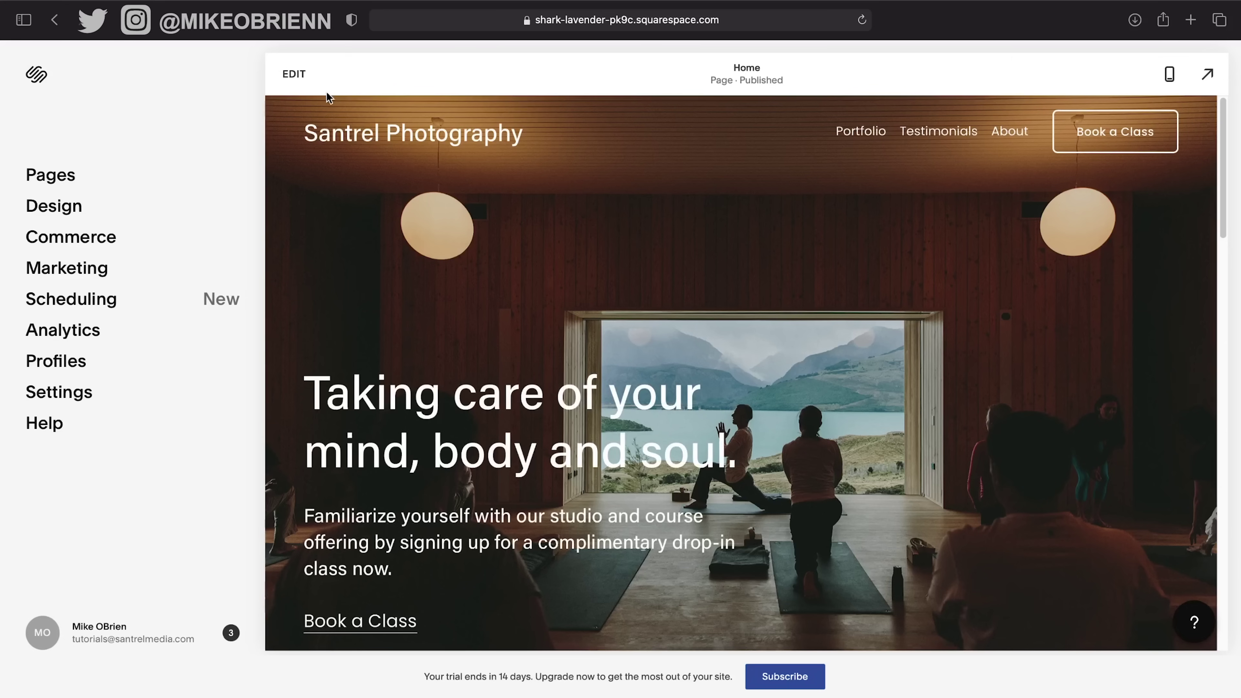
Edit the Home page and scroll through its mobile layout before returning to desktop view.
{"action": "left_click", "coordinate": [295, 76]}
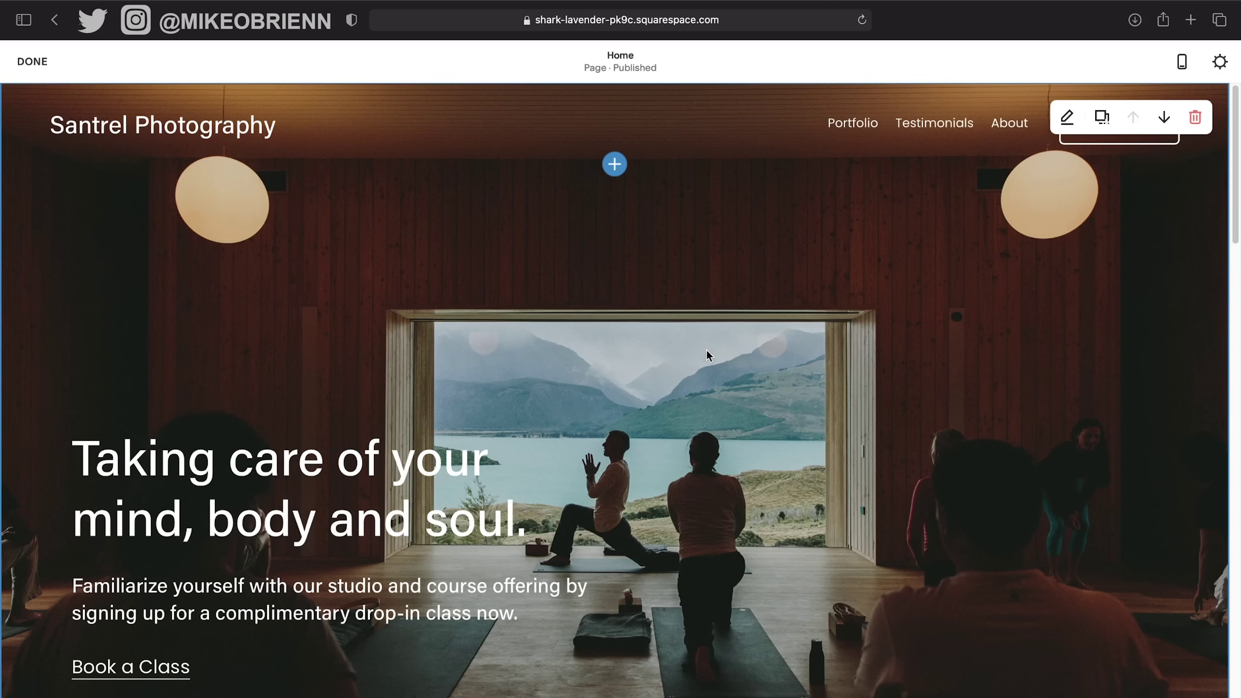
{"action": "left_click", "coordinate": [1182, 61]}
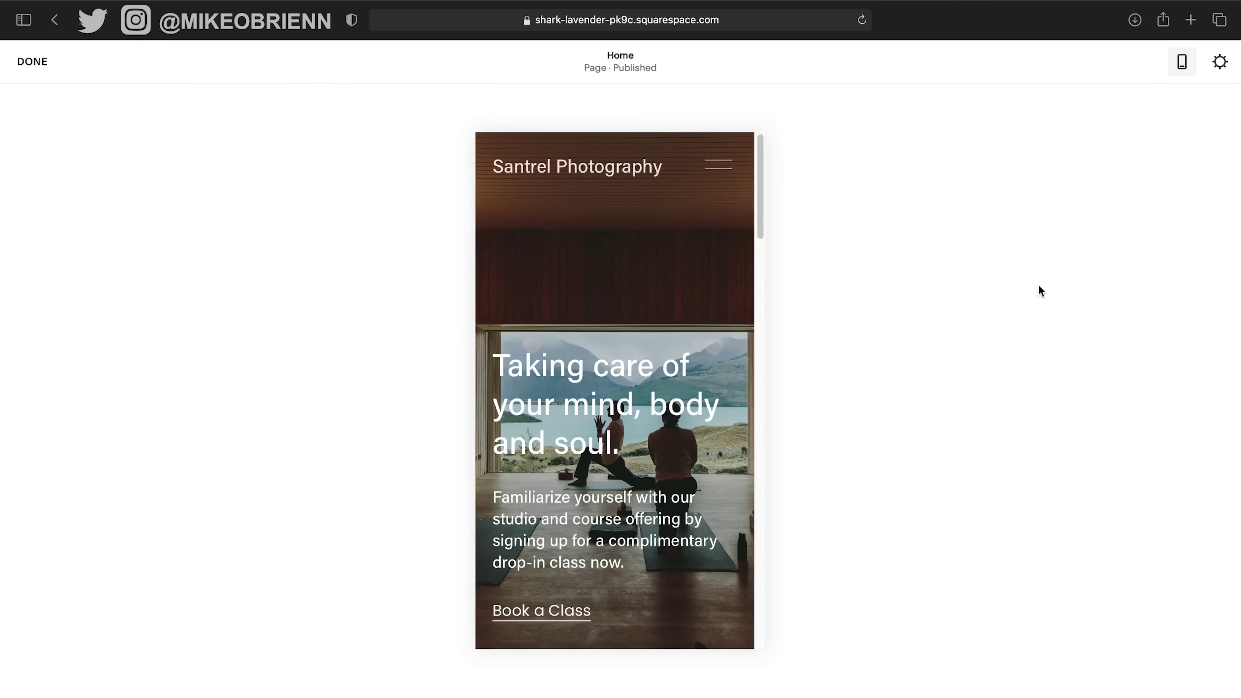
{"action": "scroll", "coordinate": [657, 445], "scroll_direction": "down", "scroll_amount": 10}
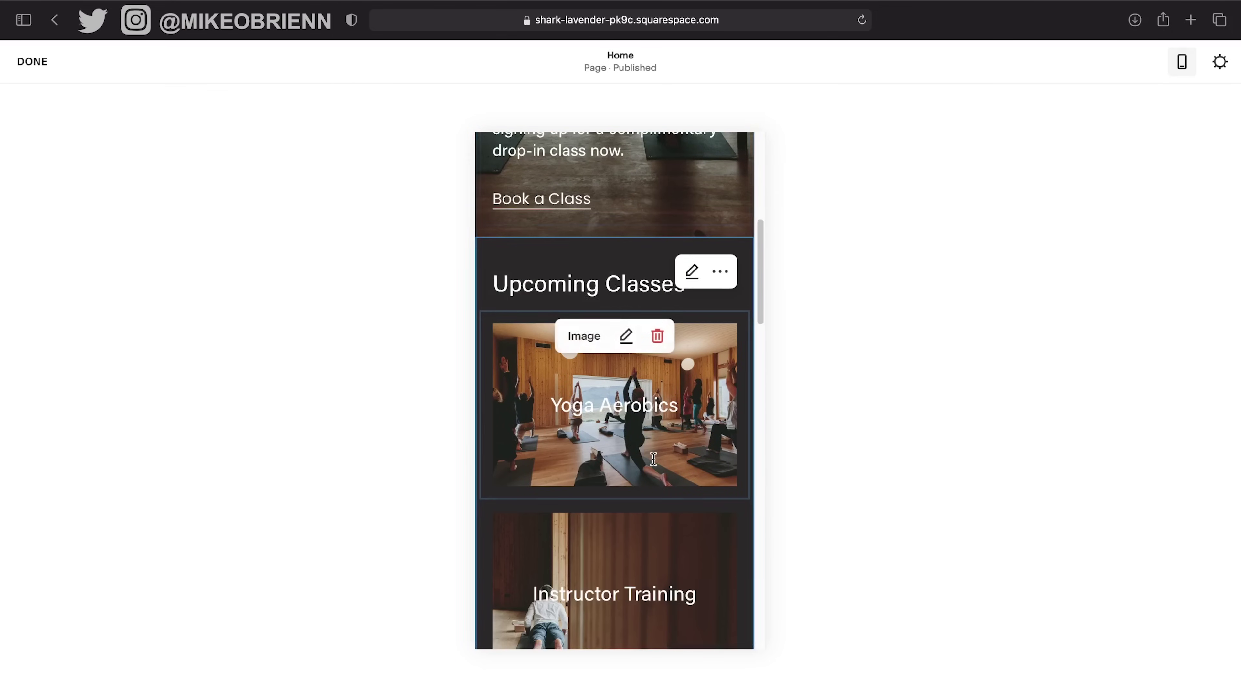
{"action": "scroll", "coordinate": [654, 459], "scroll_direction": "up", "scroll_amount": 10}
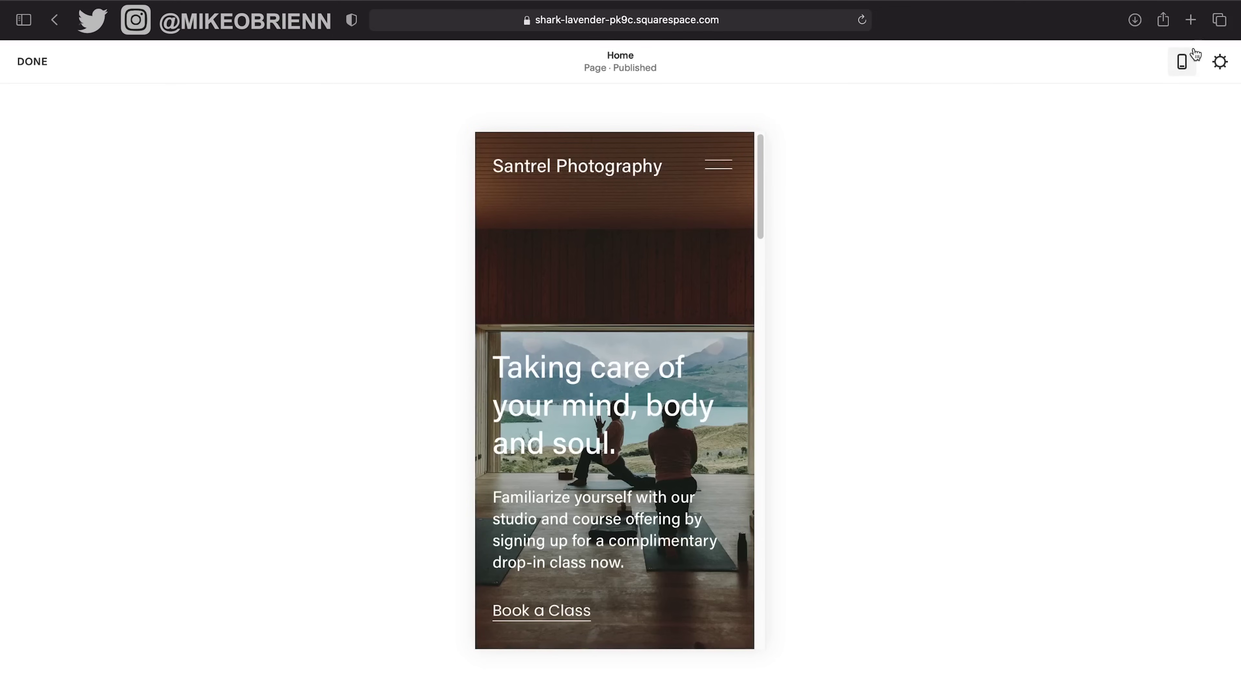
{"action": "left_click", "coordinate": [1186, 64]}
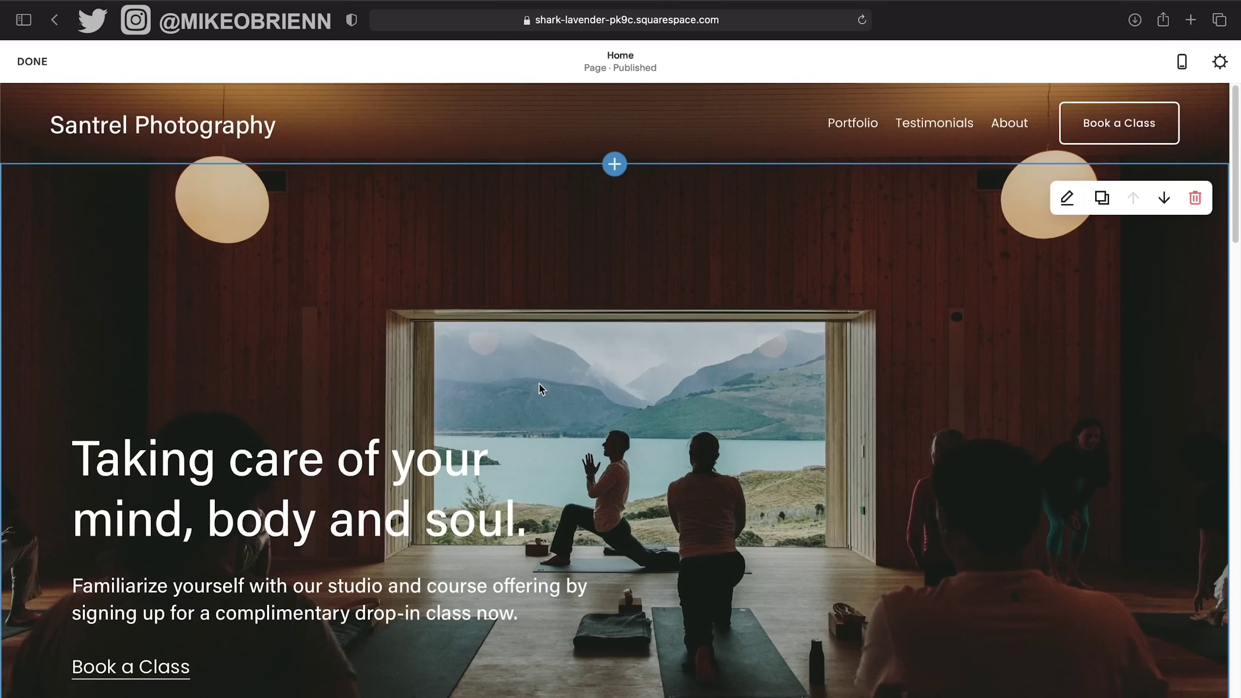
Scroll the Home page and close the add-section choices without adding a section.
{"action": "mouse_move", "coordinate": [699, 122]}
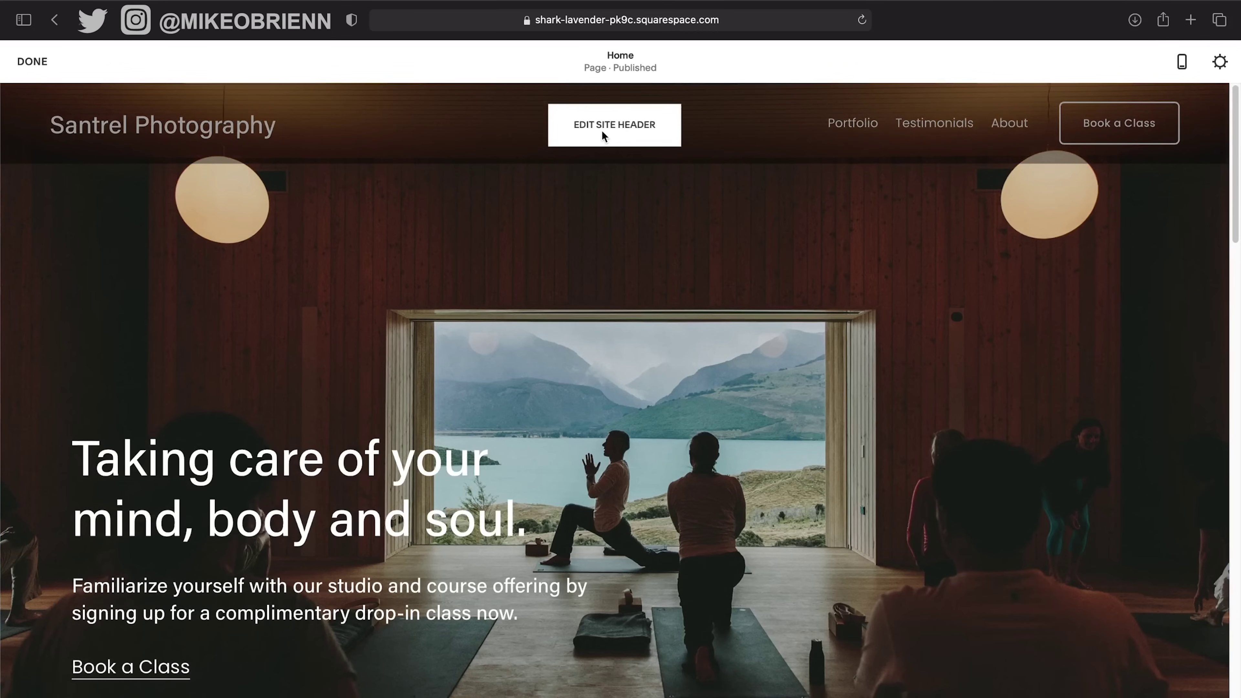
{"action": "scroll", "coordinate": [557, 214], "scroll_direction": "down", "scroll_amount": 2}
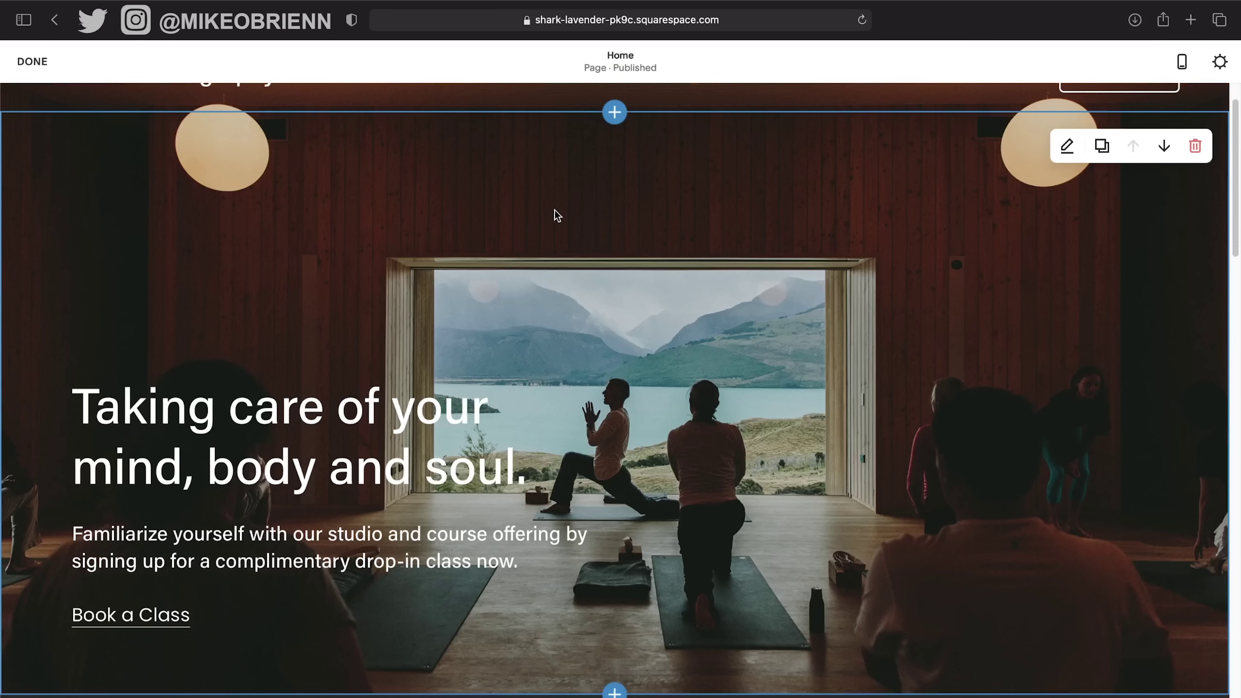
{"action": "scroll", "coordinate": [454, 339], "scroll_direction": "down", "scroll_amount": 20}
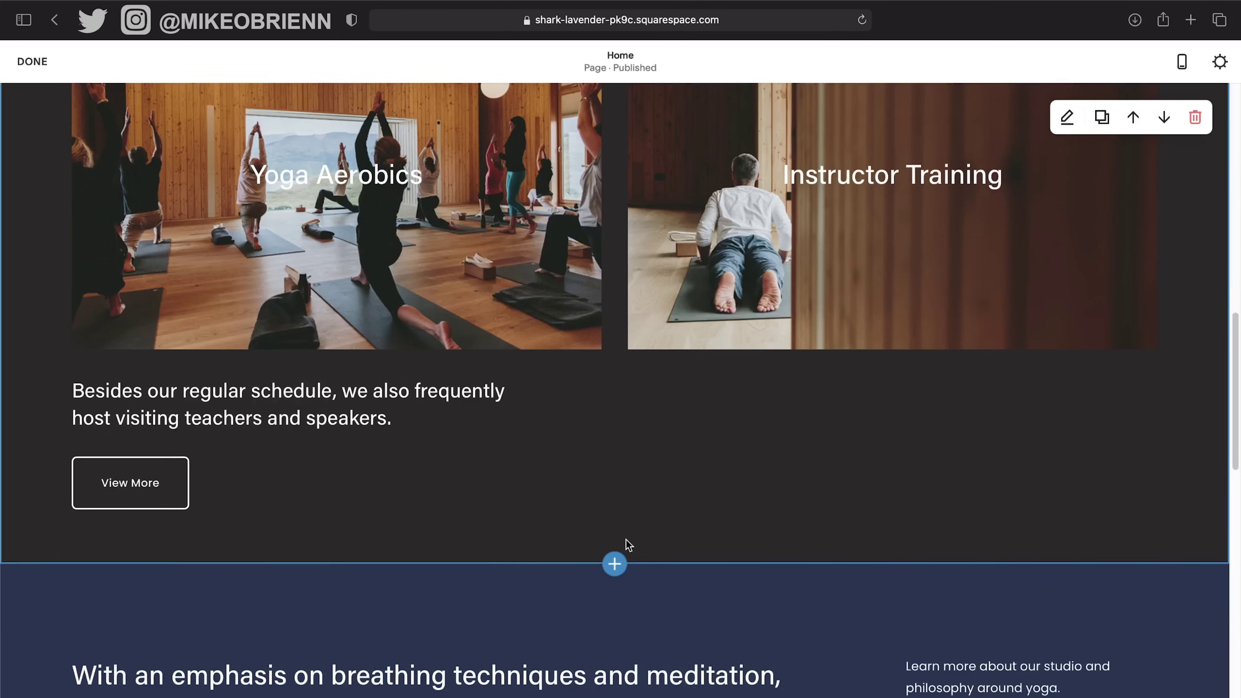
{"action": "left_click", "coordinate": [614, 565]}
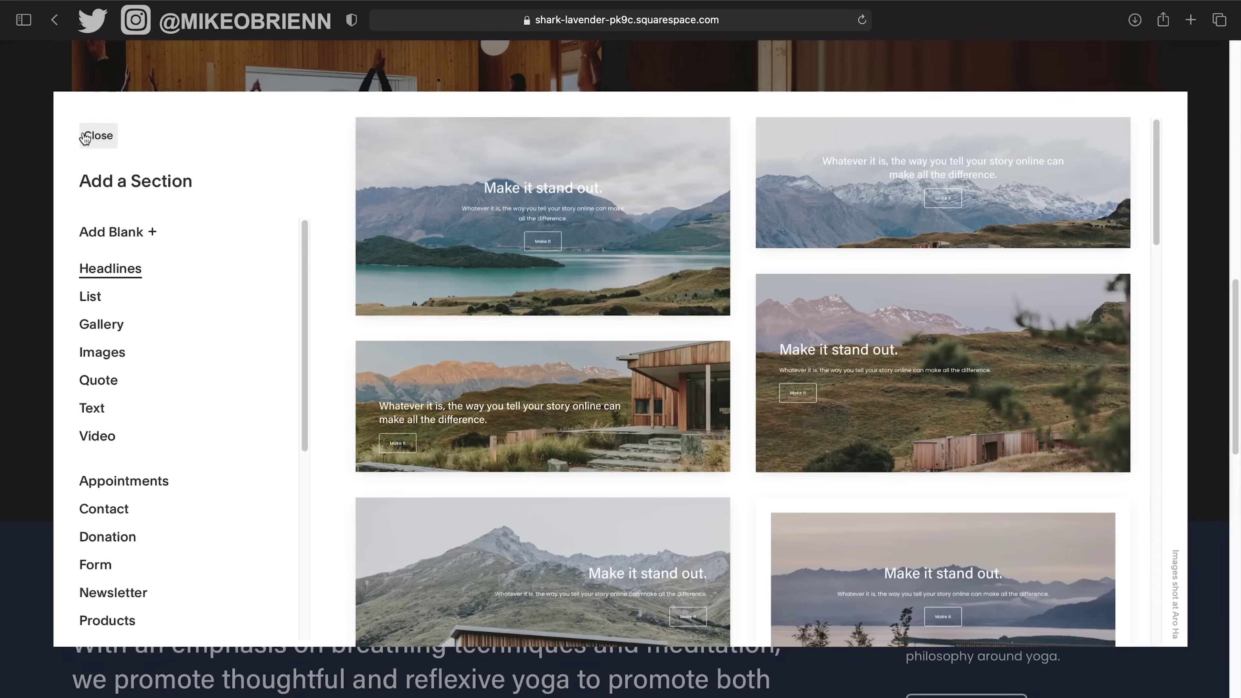
{"action": "left_click", "coordinate": [87, 136]}
{"action": "scroll", "coordinate": [550, 218], "scroll_direction": "down", "scroll_amount": 9}
{"action": "scroll", "coordinate": [550, 218], "scroll_direction": "up", "scroll_amount": 4}
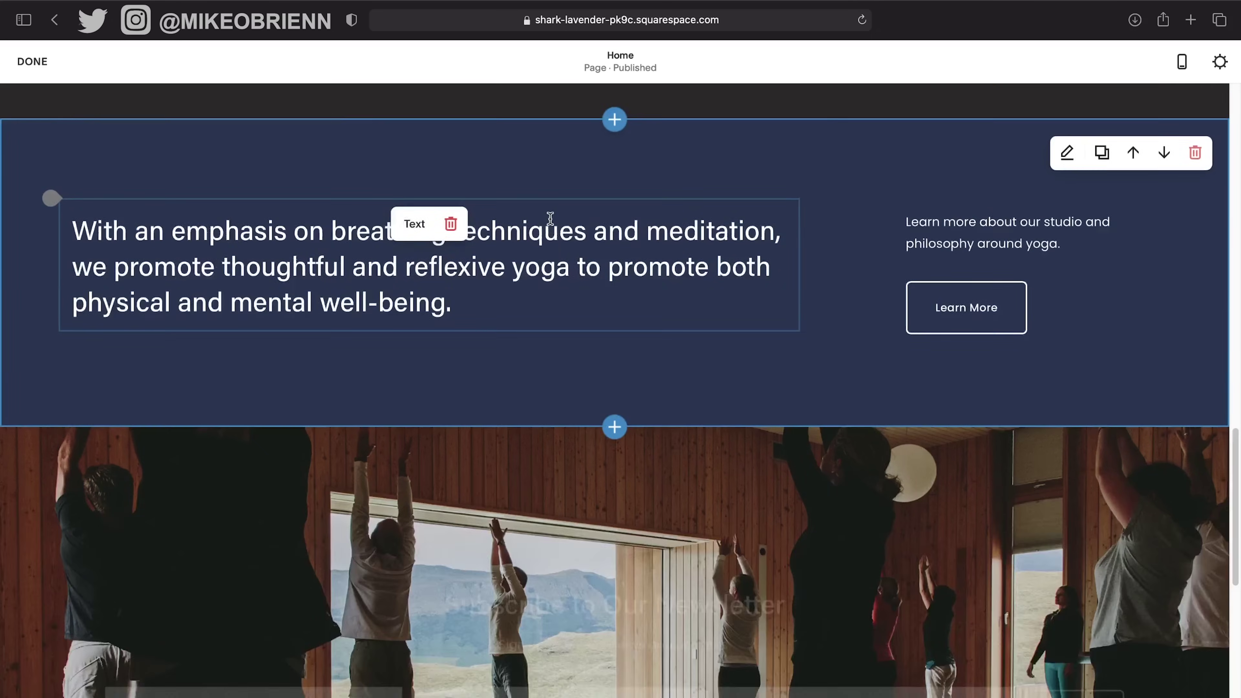
{"action": "scroll", "coordinate": [692, 466], "scroll_direction": "down", "scroll_amount": 10}
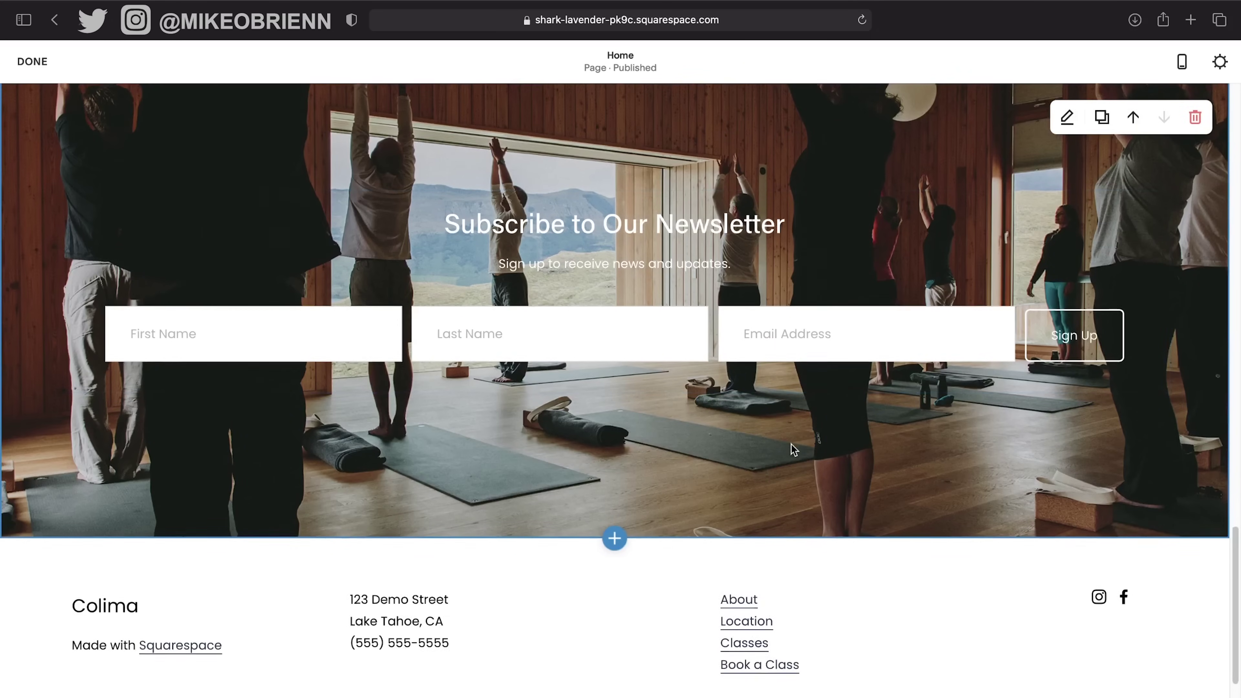
{"action": "scroll", "coordinate": [791, 447], "scroll_direction": "up", "scroll_amount": 10}
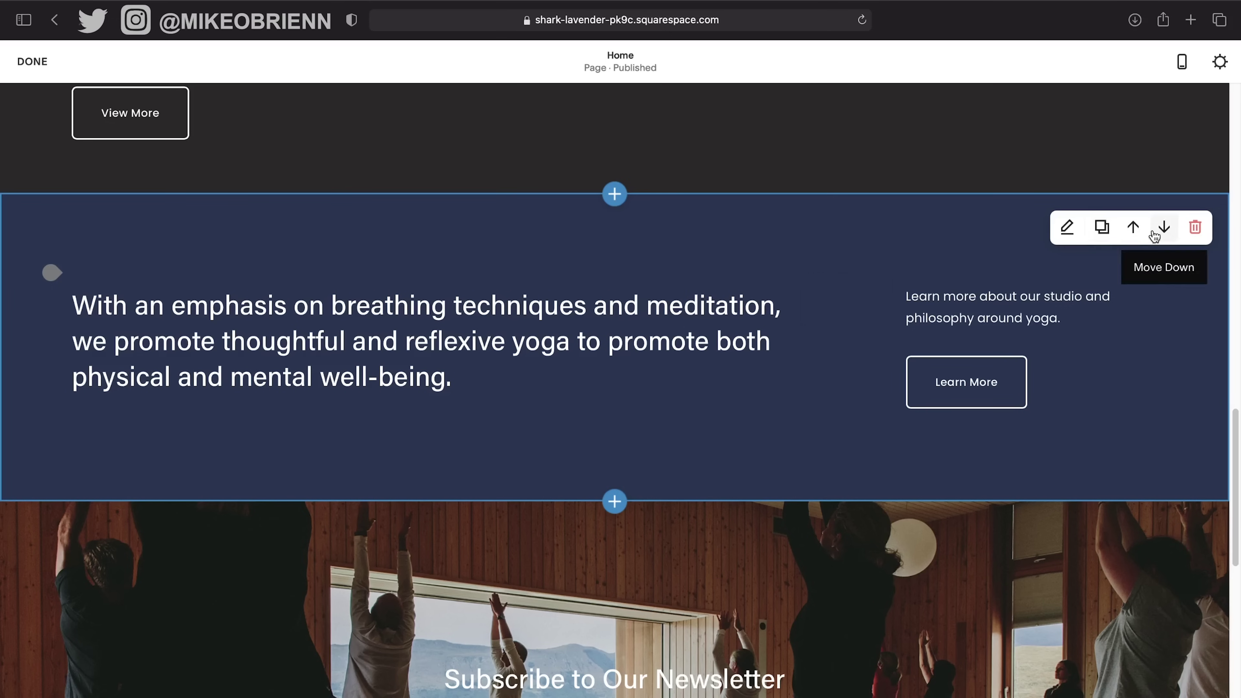
Duplicate the 'With an emphasis' text section, then delete the duplicate.
{"action": "left_click", "coordinate": [1102, 227]}
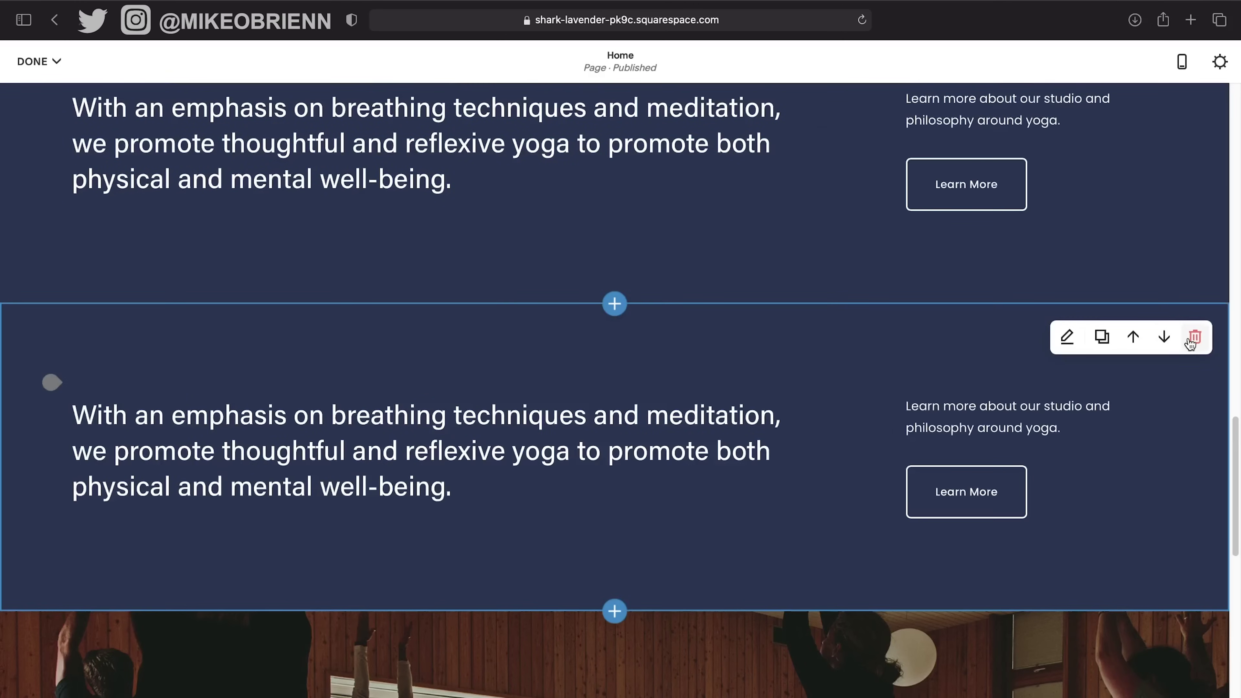
{"action": "left_click", "coordinate": [1195, 337]}
{"action": "left_click", "coordinate": [675, 416]}
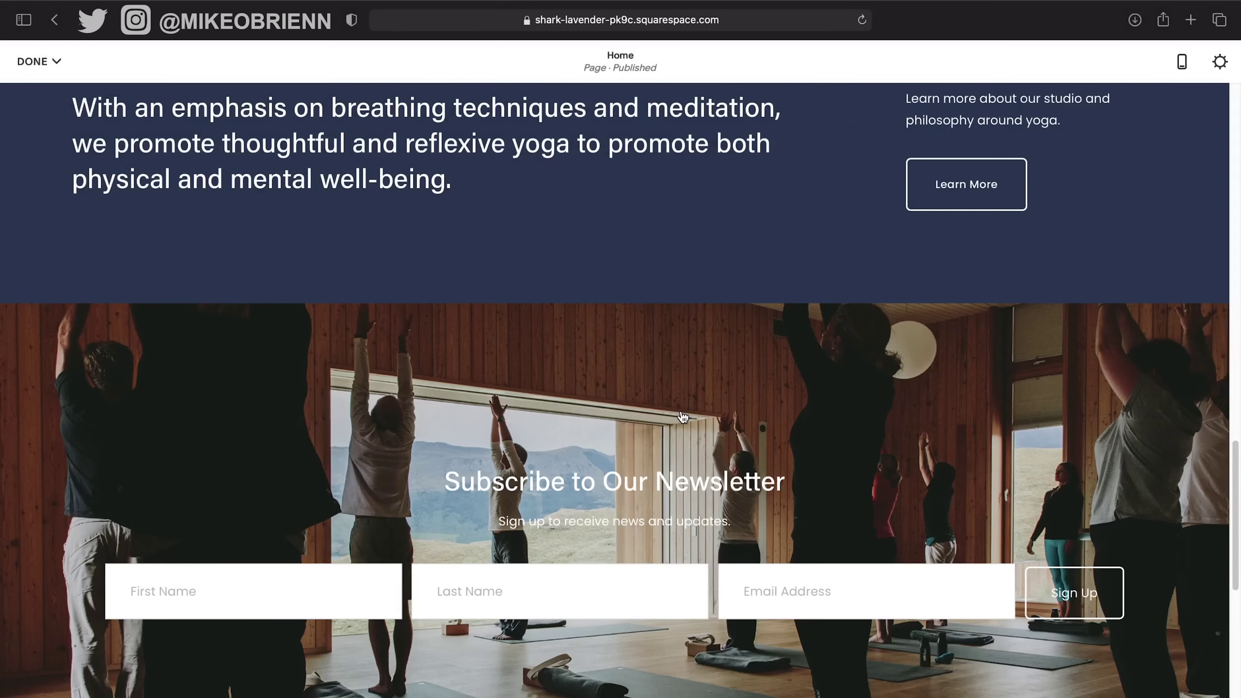
{"action": "scroll", "coordinate": [728, 351], "scroll_direction": "up", "scroll_amount": 5}
{"action": "scroll", "coordinate": [727, 350], "scroll_direction": "down", "scroll_amount": 1}
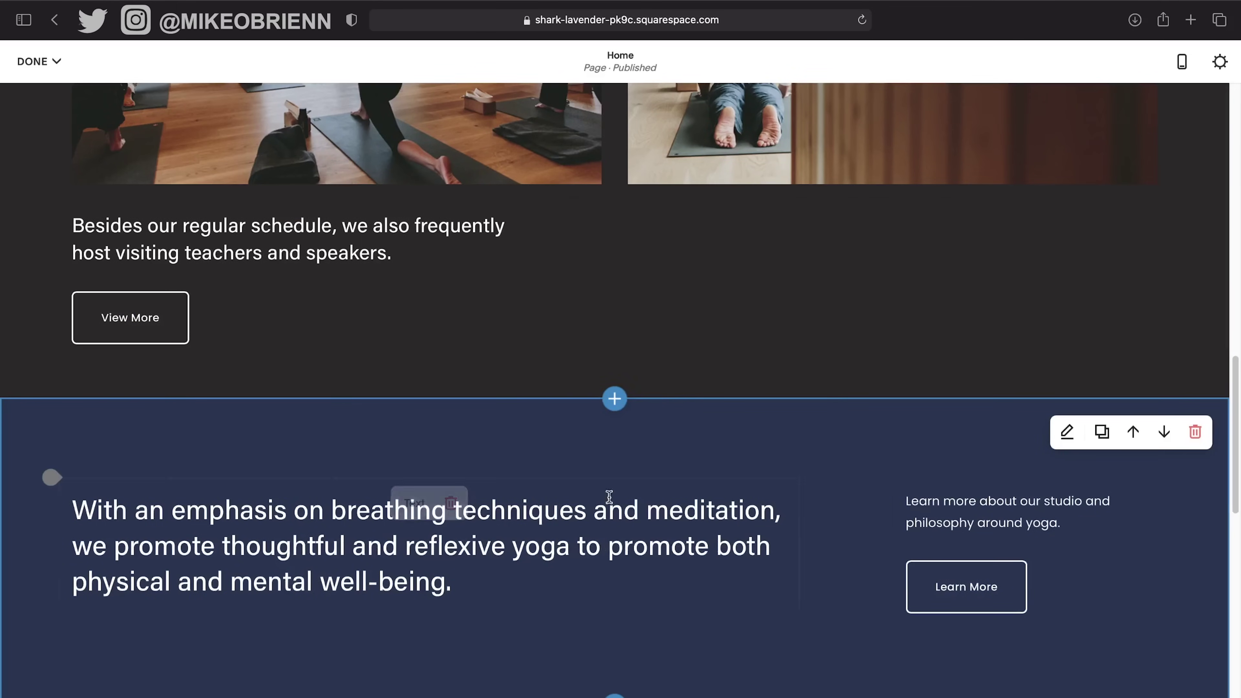
{"action": "scroll", "coordinate": [691, 435], "scroll_direction": "up", "scroll_amount": 15}
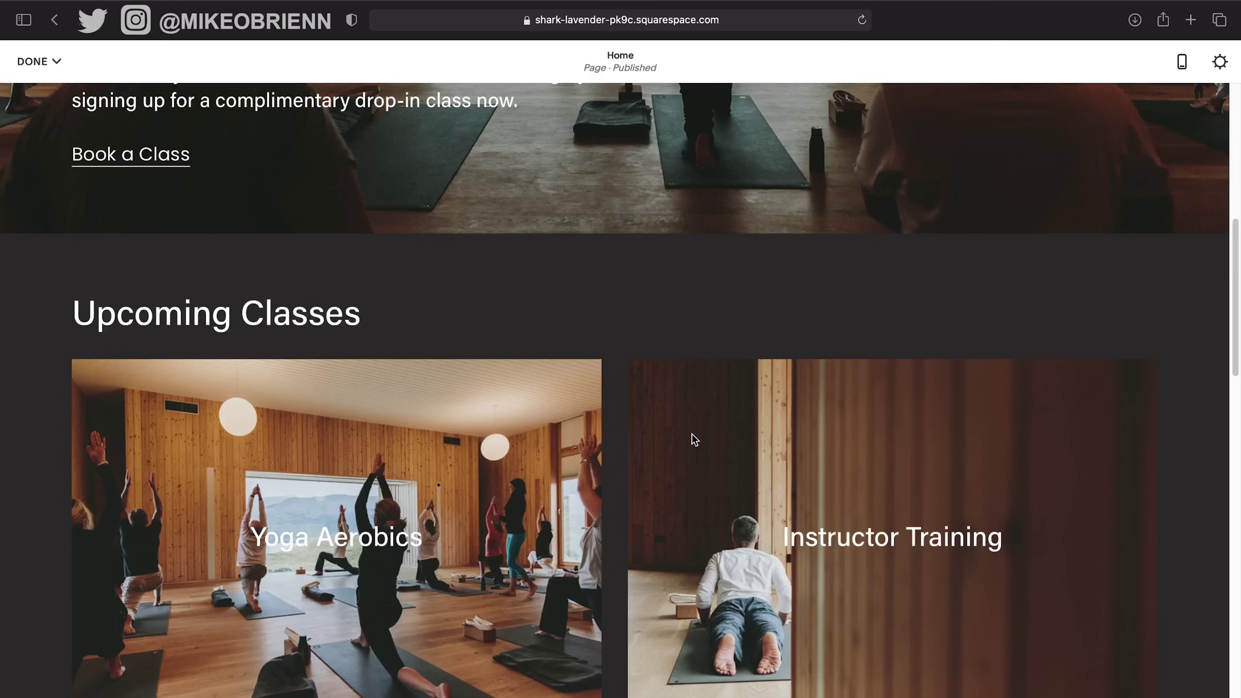
{"action": "scroll", "coordinate": [691, 434], "scroll_direction": "down", "scroll_amount": 10}
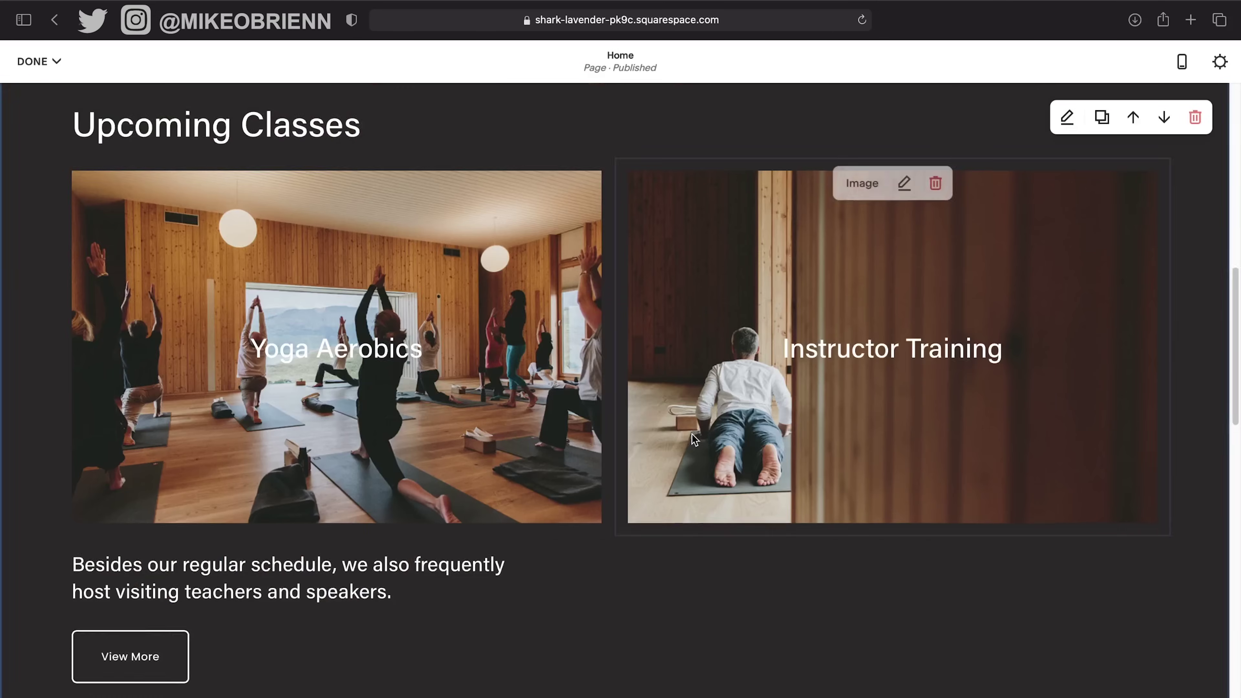
{"action": "scroll", "coordinate": [692, 434], "scroll_direction": "up", "scroll_amount": 10}
{"action": "scroll", "coordinate": [648, 249], "scroll_direction": "down", "scroll_amount": 4}
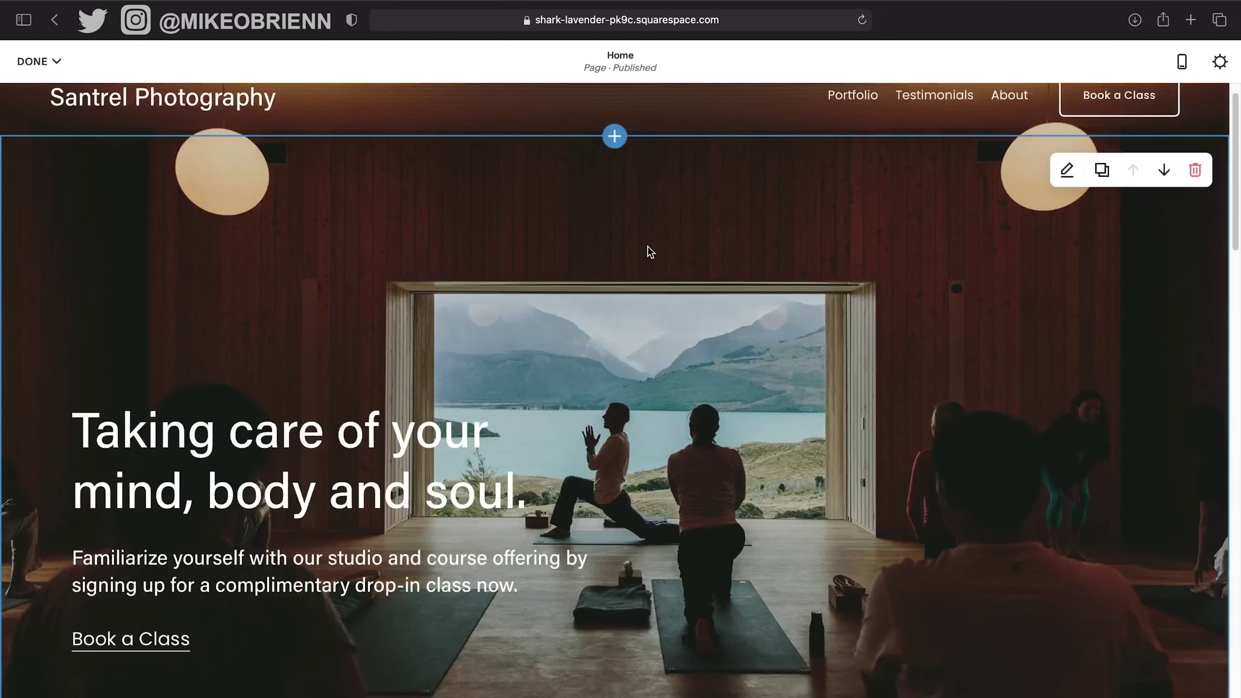
{"action": "scroll", "coordinate": [648, 250], "scroll_direction": "up", "scroll_amount": 4}
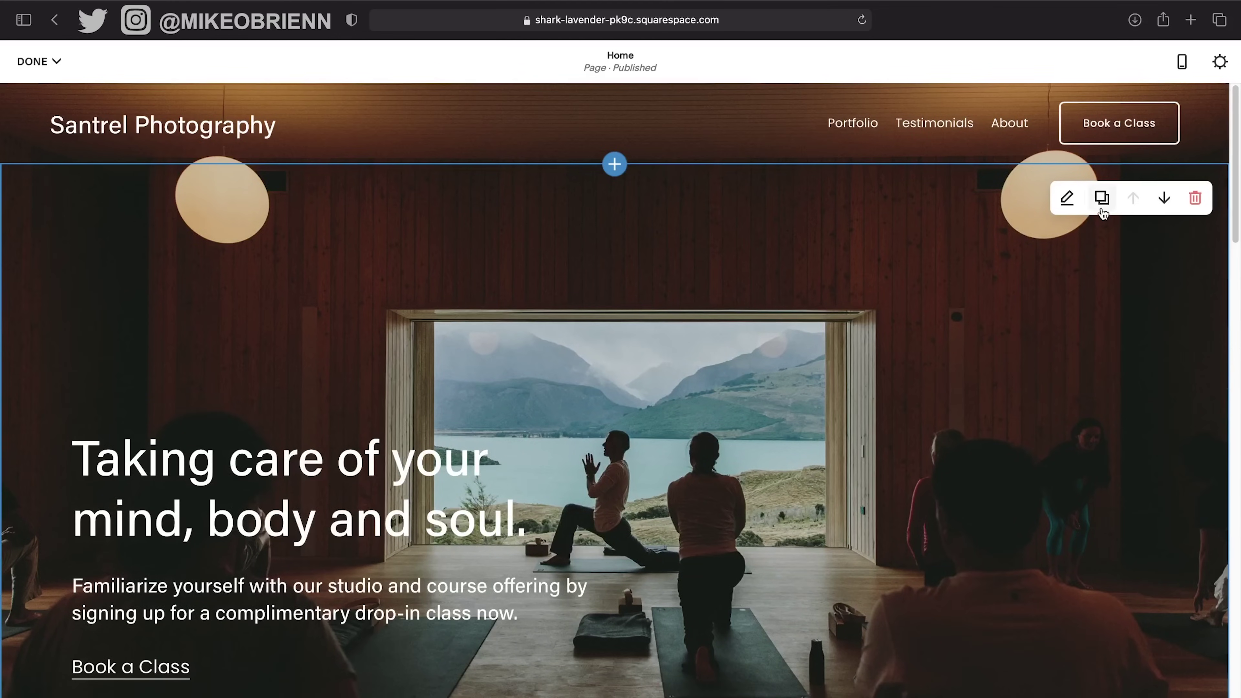
Set the hero section to Section Height M and Content Width M.
{"action": "left_click", "coordinate": [1066, 198]}
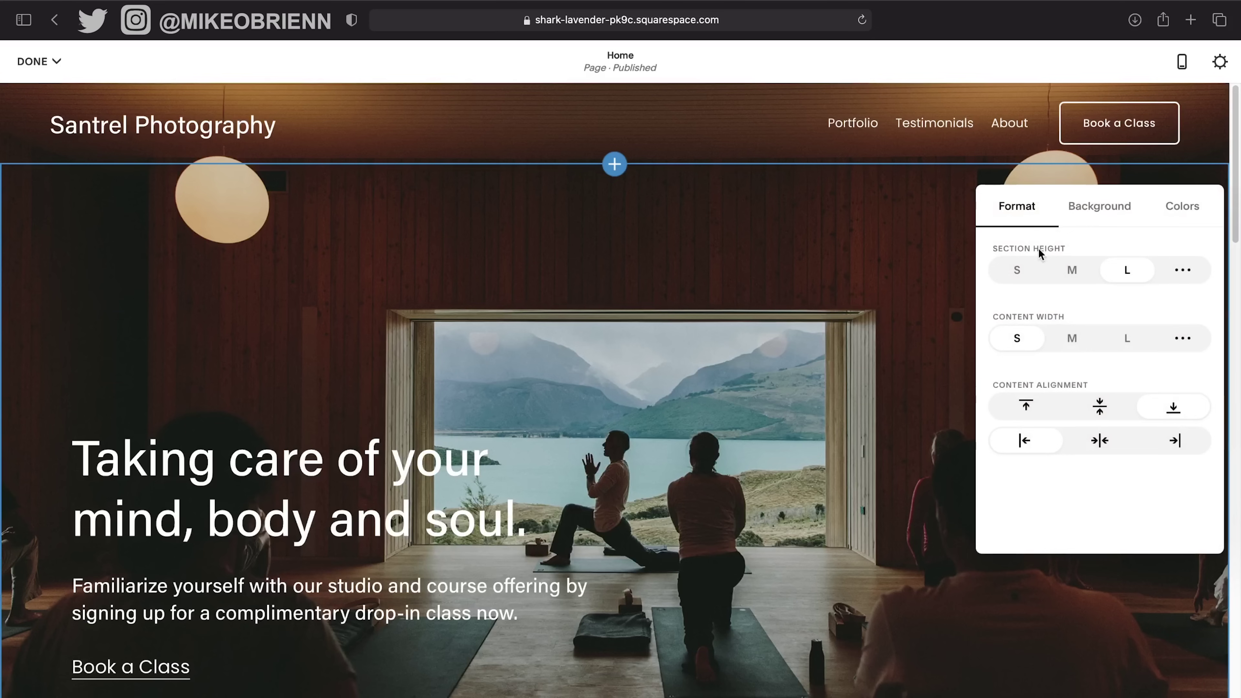
{"action": "left_click", "coordinate": [1082, 277]}
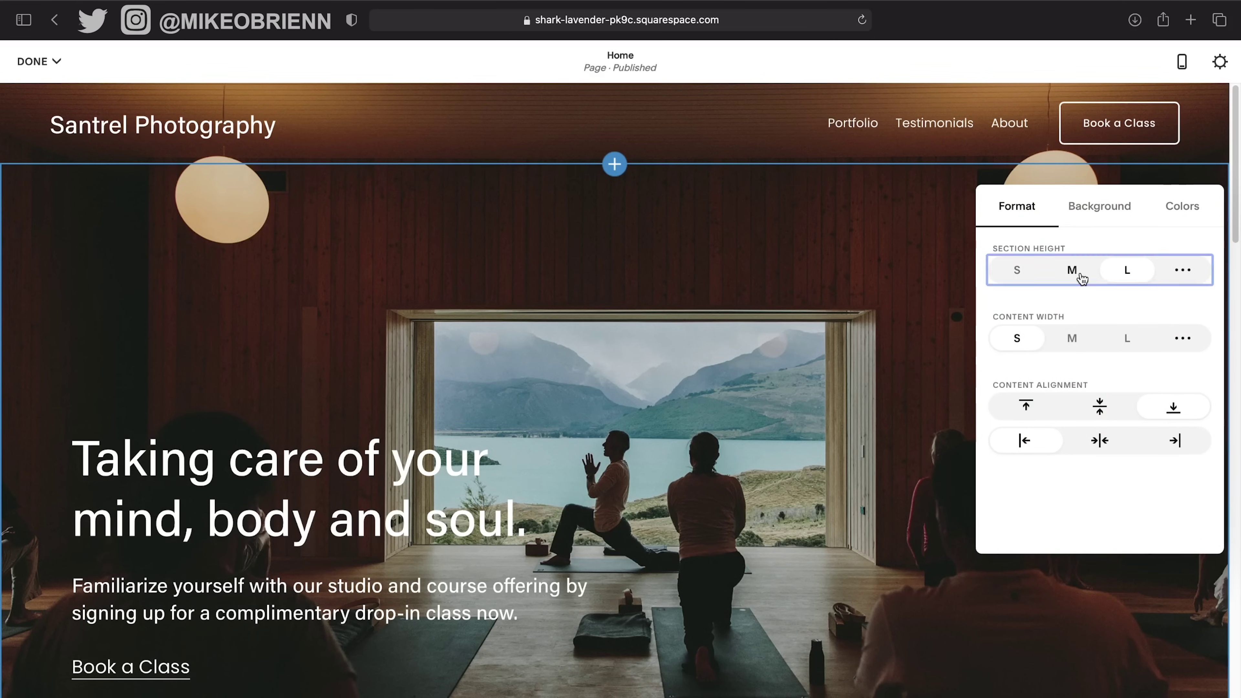
{"action": "scroll", "coordinate": [733, 324], "scroll_direction": "down", "scroll_amount": 9}
{"action": "scroll", "coordinate": [633, 274], "scroll_direction": "up", "scroll_amount": 5}
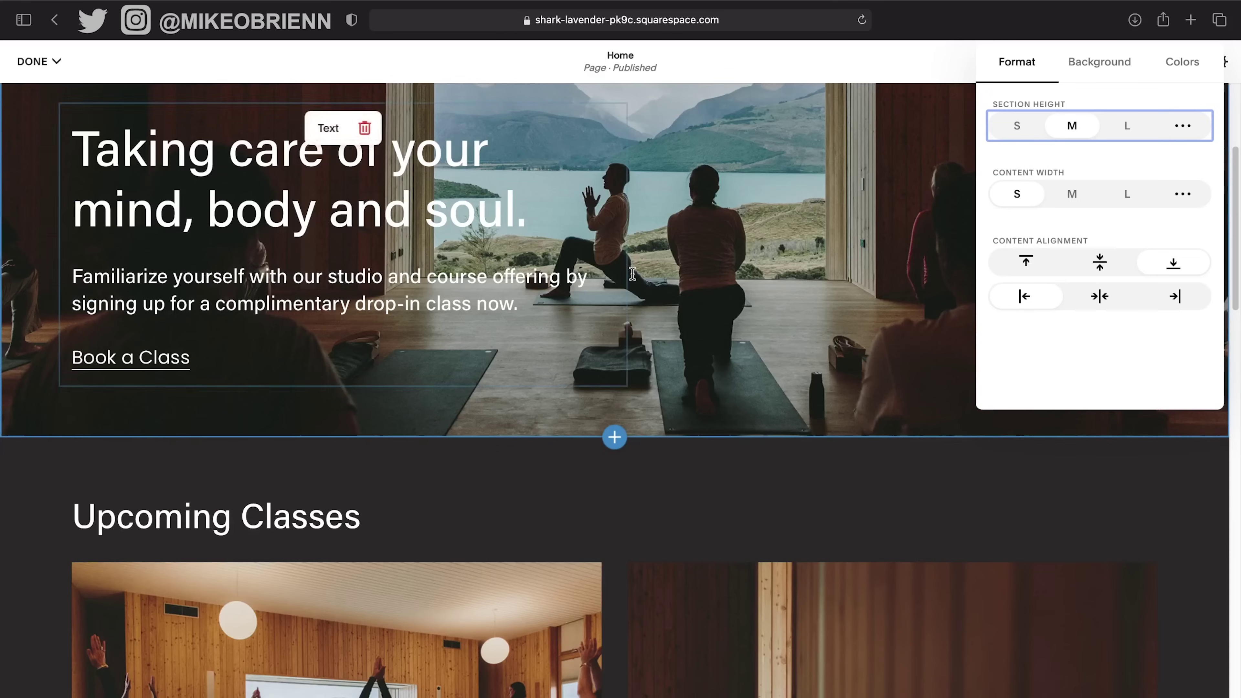
{"action": "scroll", "coordinate": [632, 274], "scroll_direction": "up", "scroll_amount": 5}
{"action": "left_click", "coordinate": [1073, 238]}
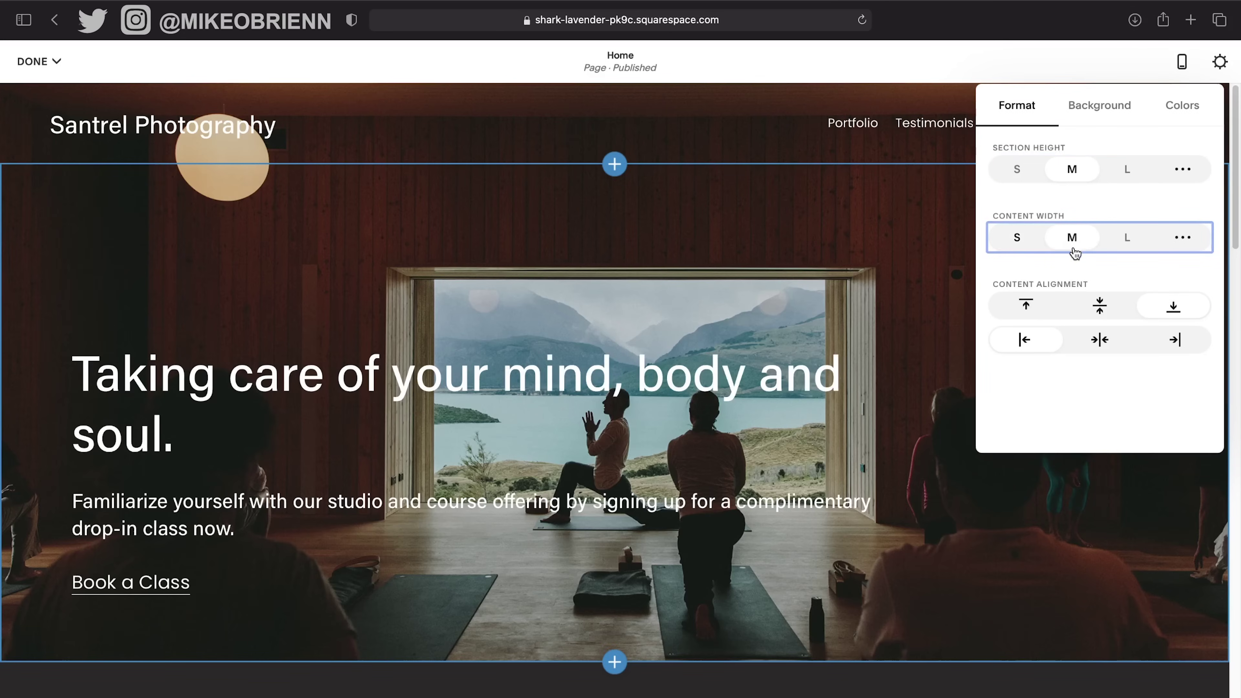
{"action": "scroll", "coordinate": [880, 372], "scroll_direction": "down", "scroll_amount": 3}
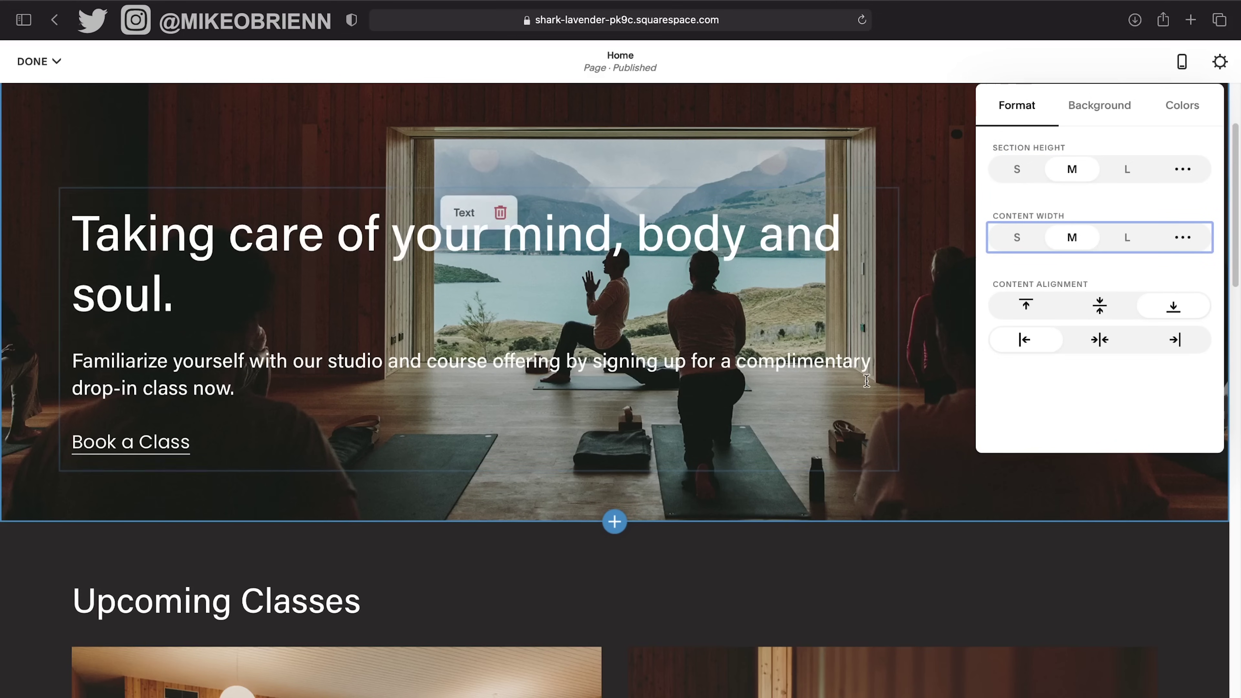
{"action": "scroll", "coordinate": [866, 381], "scroll_direction": "up", "scroll_amount": 1}
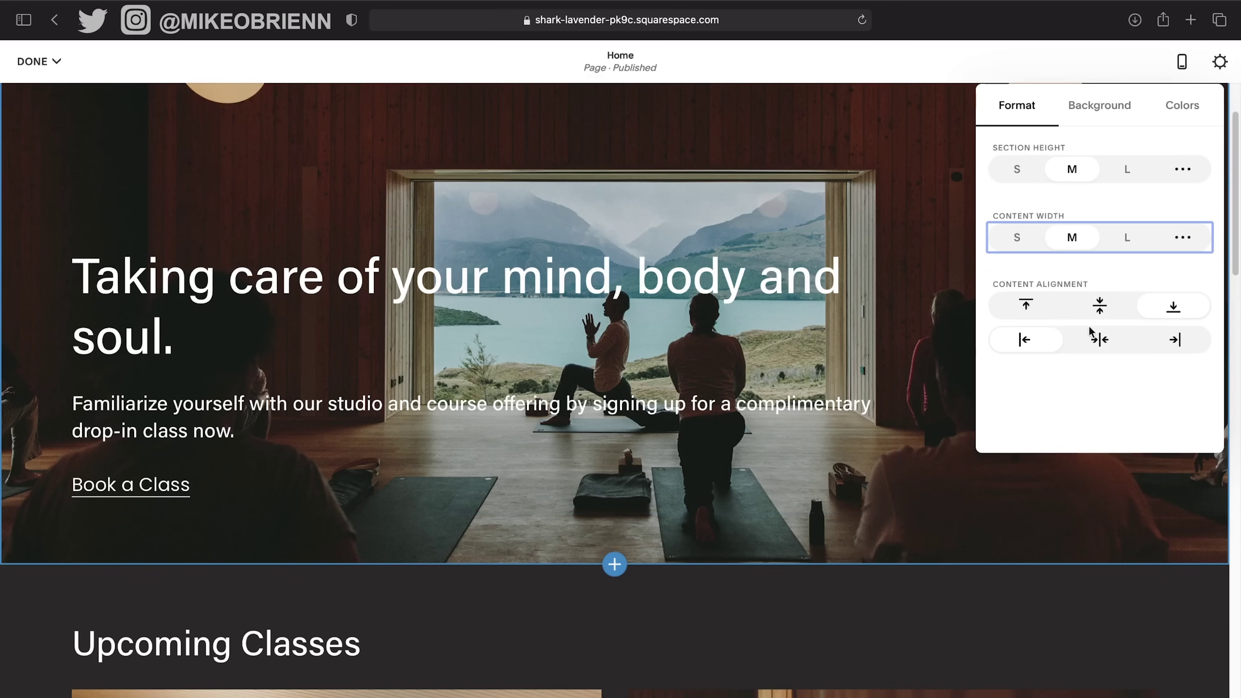
{"action": "scroll", "coordinate": [440, 318], "scroll_direction": "up", "scroll_amount": 2}
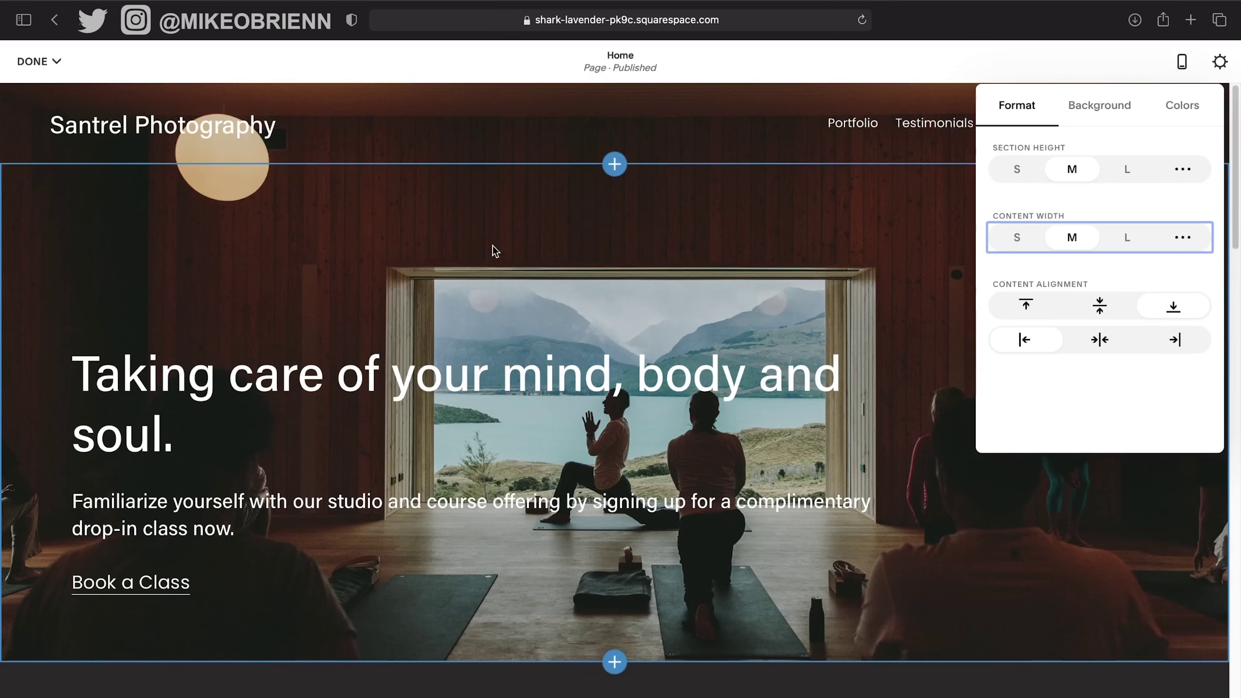
Position the hero text at the bottom and centre it horizontally.
{"action": "left_click", "coordinate": [1103, 307]}
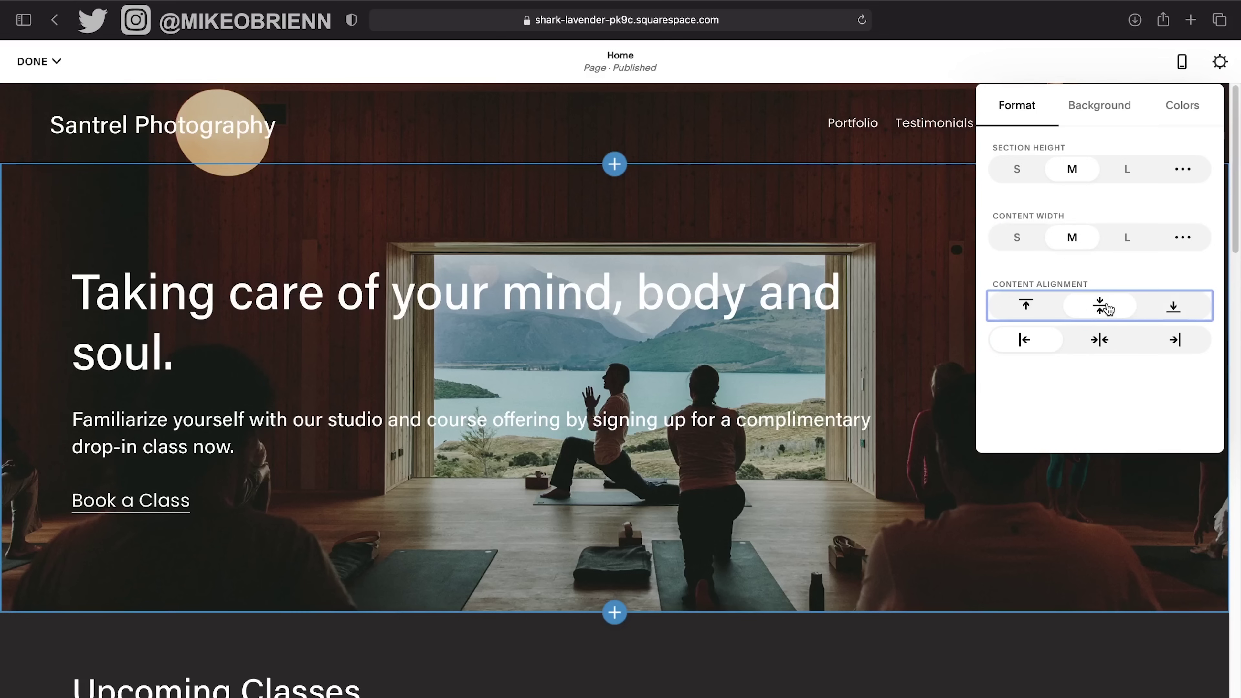
{"action": "left_click", "coordinate": [1045, 306]}
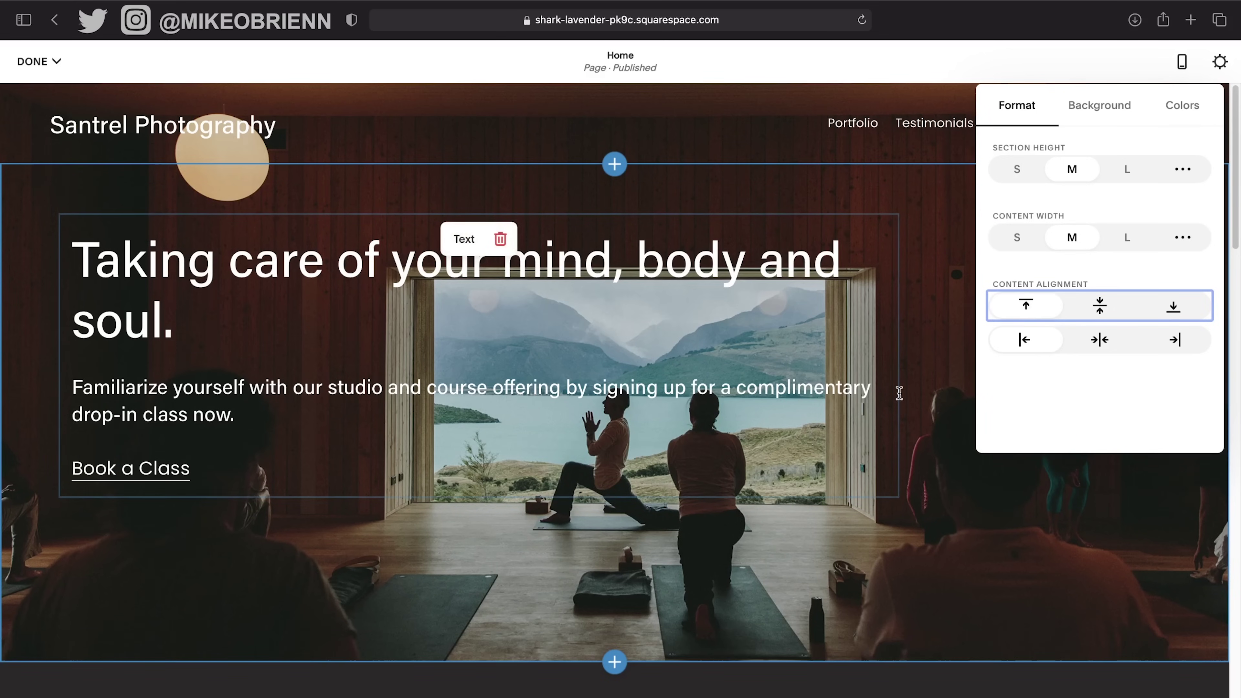
{"action": "left_click", "coordinate": [1099, 308]}
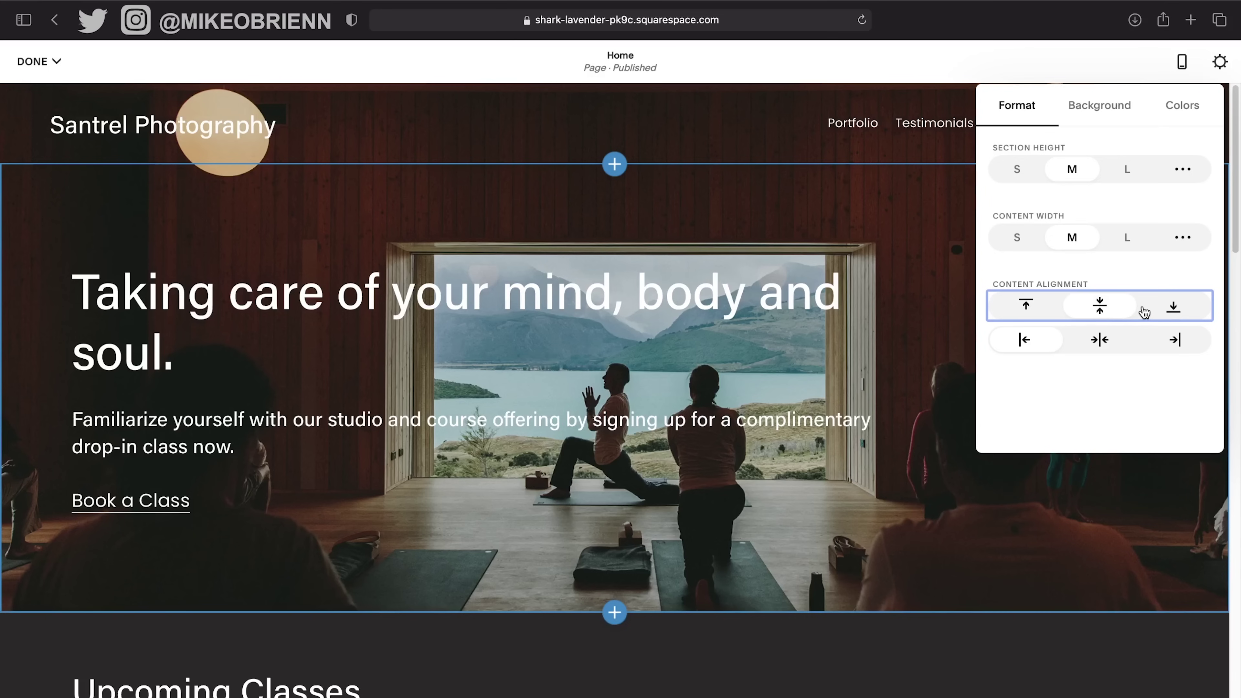
{"action": "left_click", "coordinate": [1171, 312]}
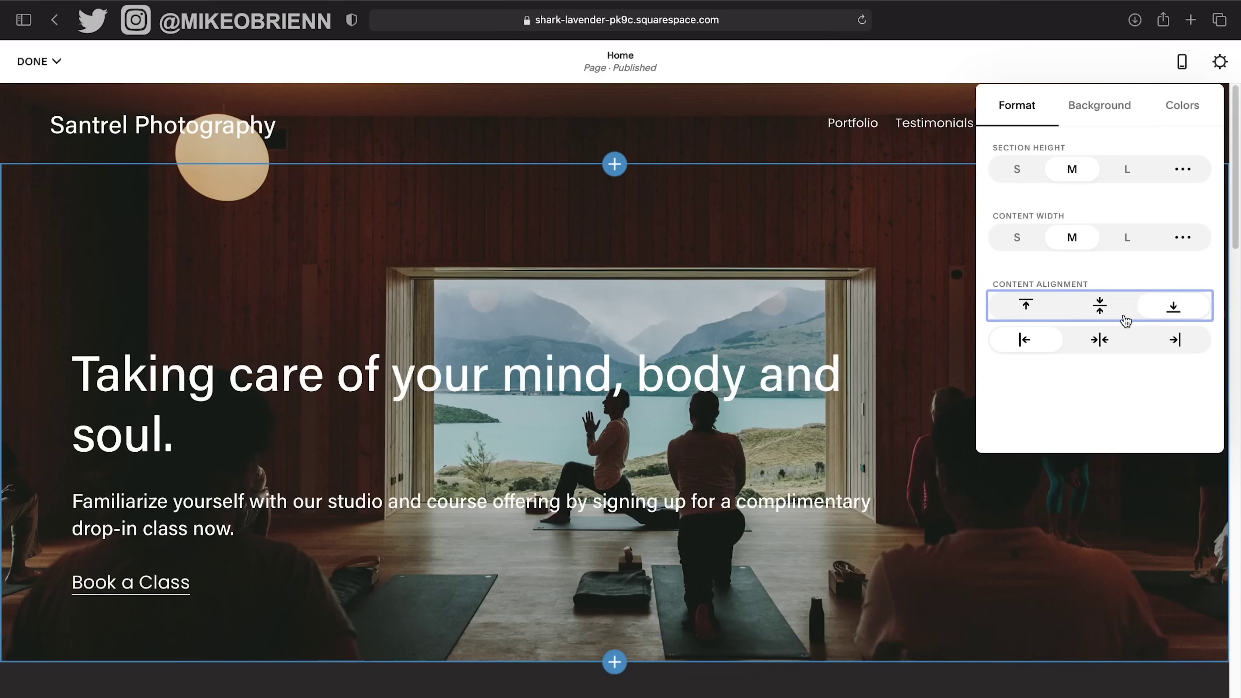
{"action": "left_click", "coordinate": [1105, 340]}
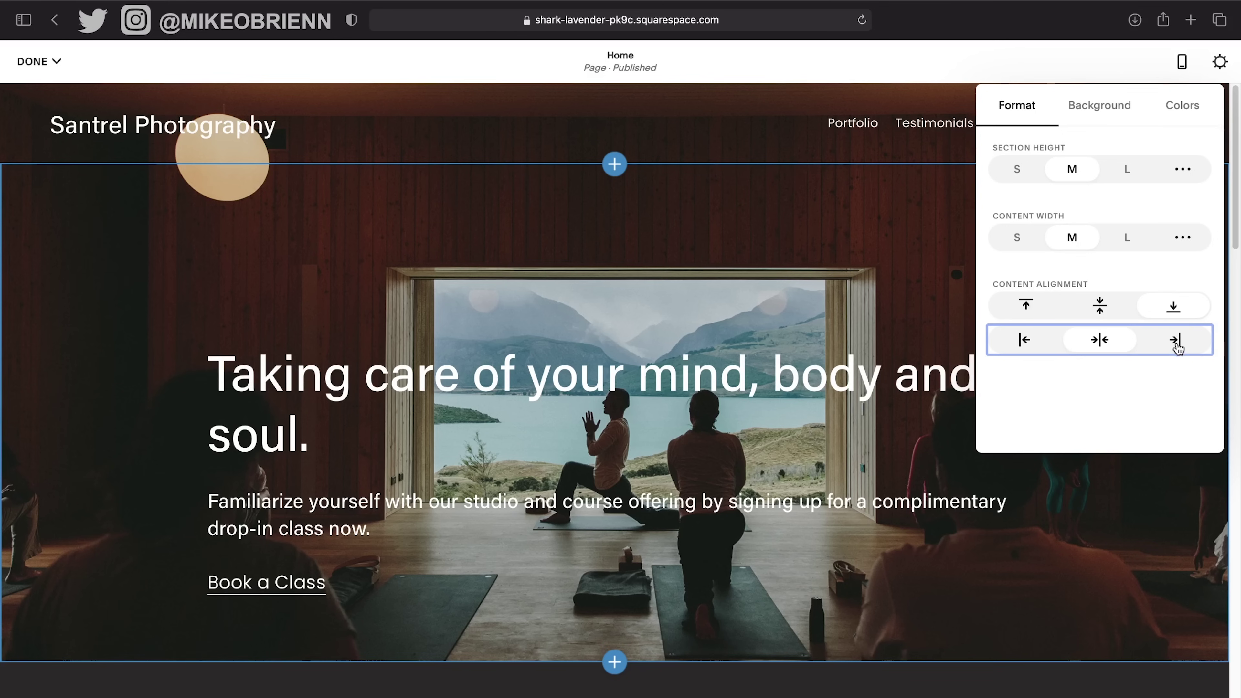
{"action": "left_click", "coordinate": [1175, 342]}
{"action": "left_click", "coordinate": [1042, 345]}
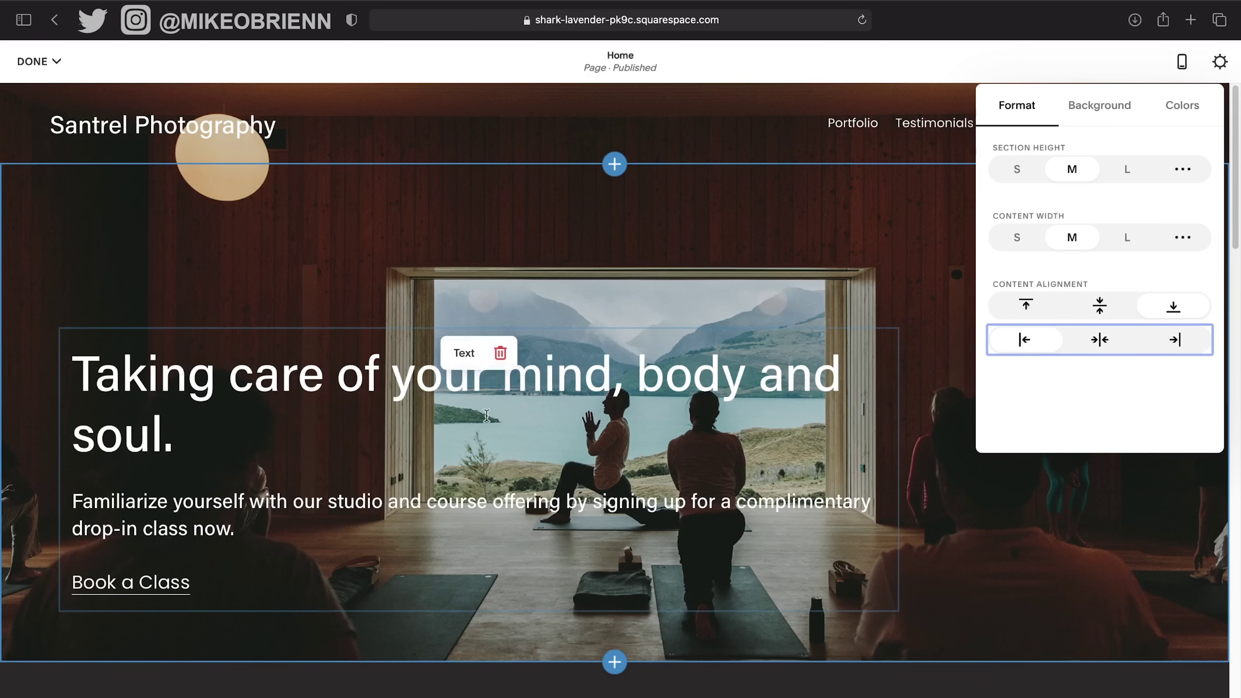
{"action": "left_click", "coordinate": [1105, 342]}
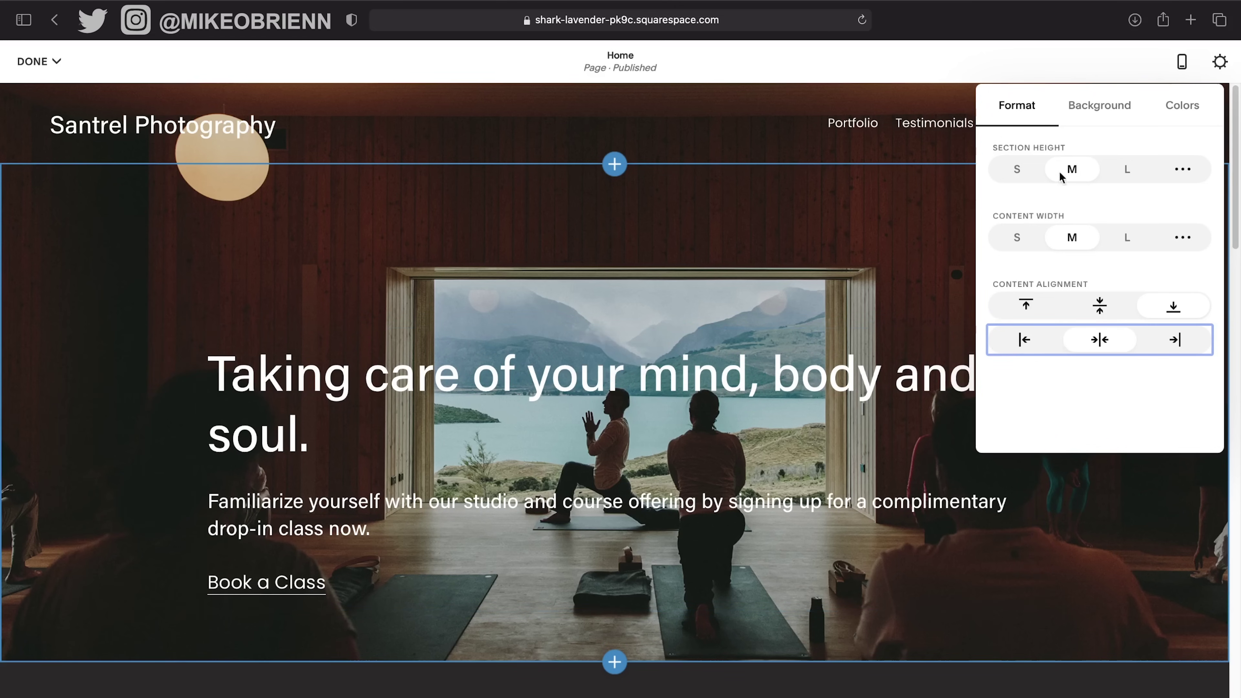
{"action": "left_click", "coordinate": [1105, 104]}
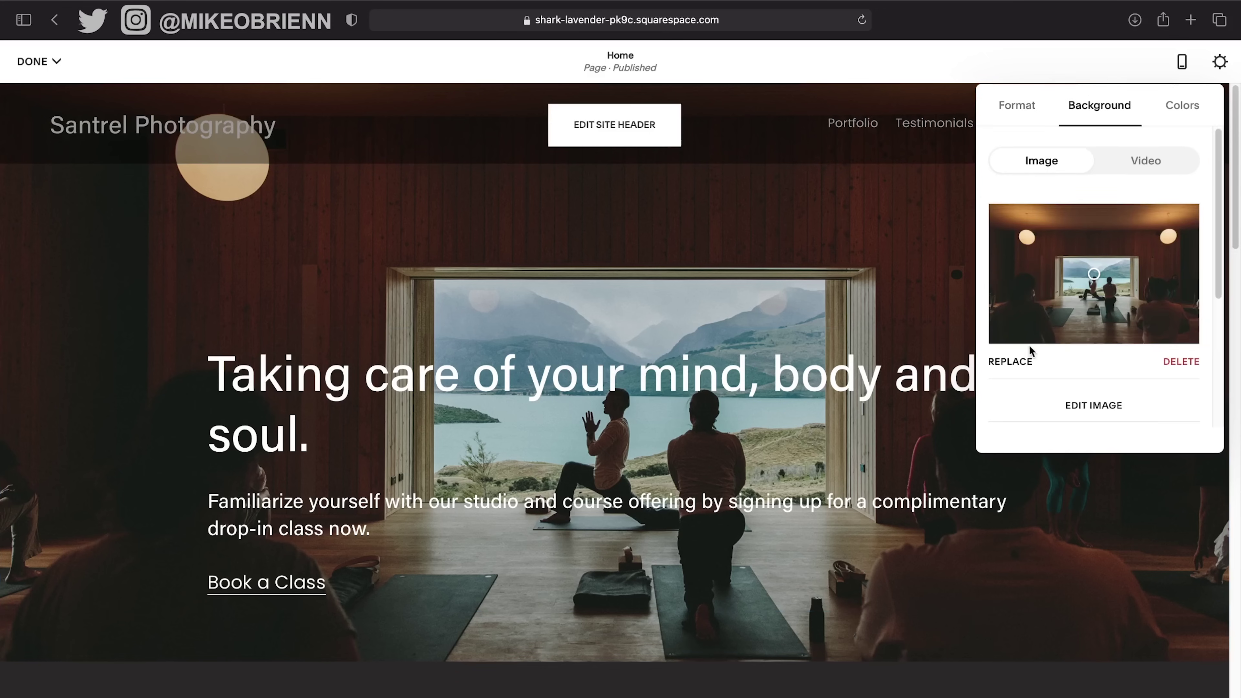
Upload SamplePhotos4.jpg, the snowy forest and lake photo, as the hero background.
{"action": "left_click", "coordinate": [1007, 361]}
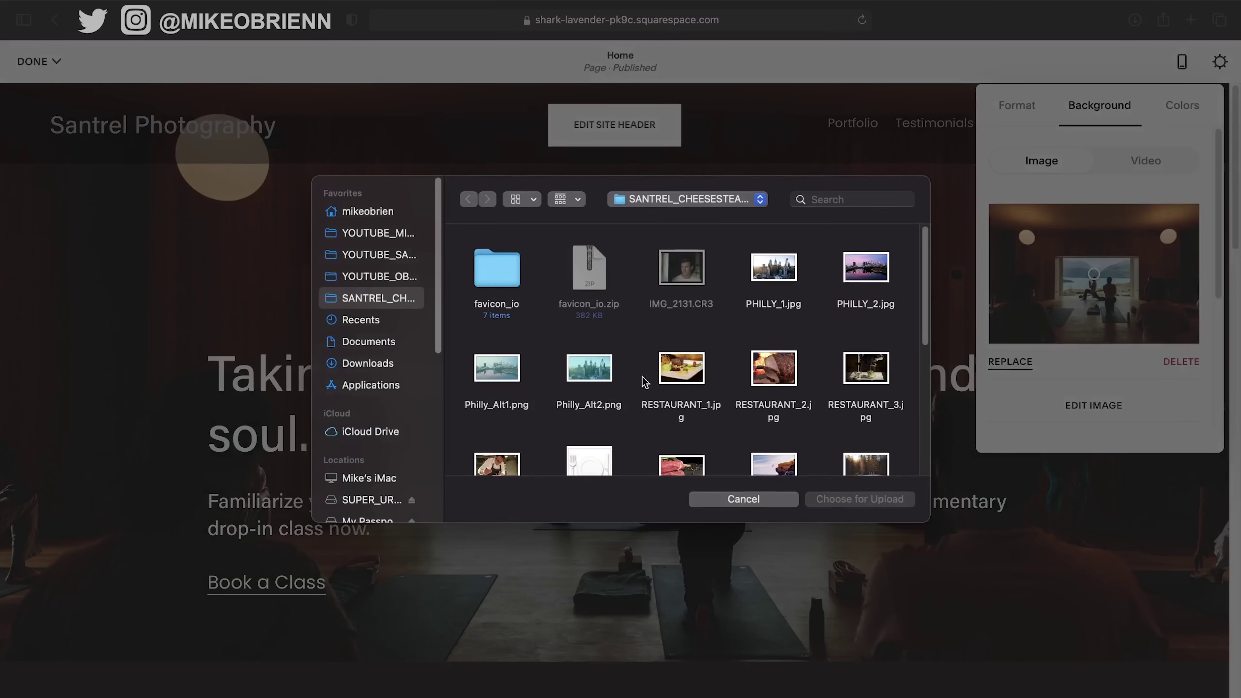
{"action": "scroll", "coordinate": [754, 376], "scroll_direction": "down", "scroll_amount": 3}
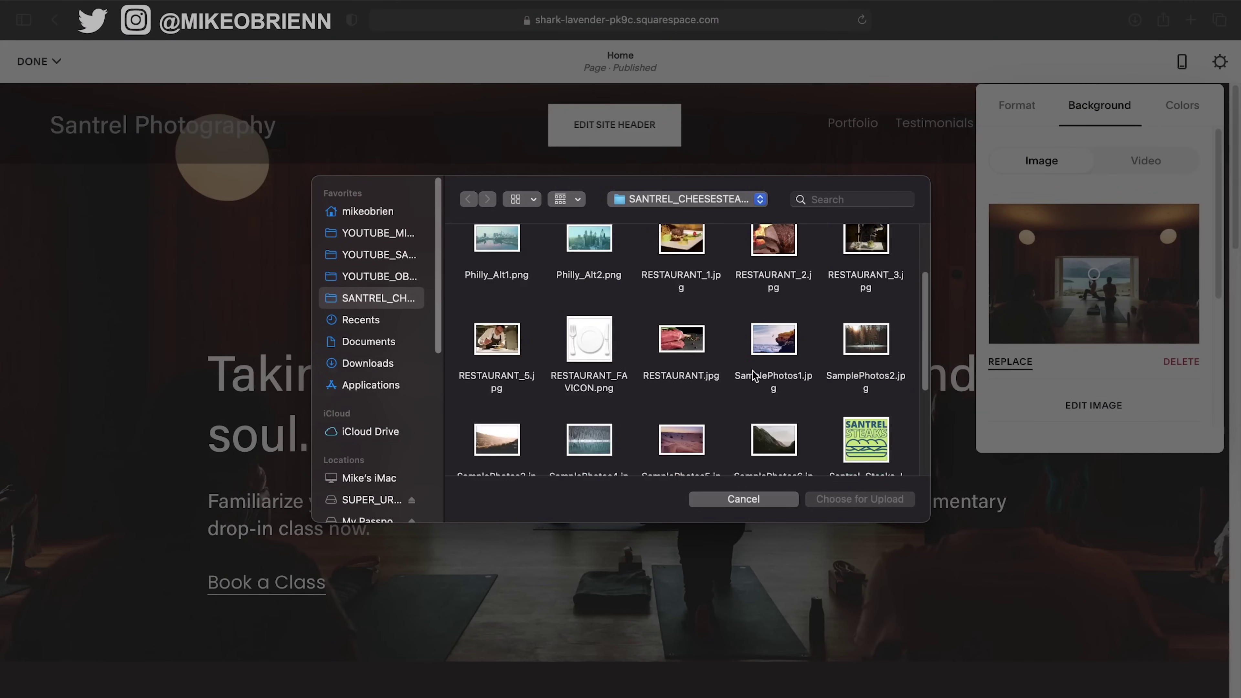
{"action": "scroll", "coordinate": [754, 376], "scroll_direction": "down", "scroll_amount": 2}
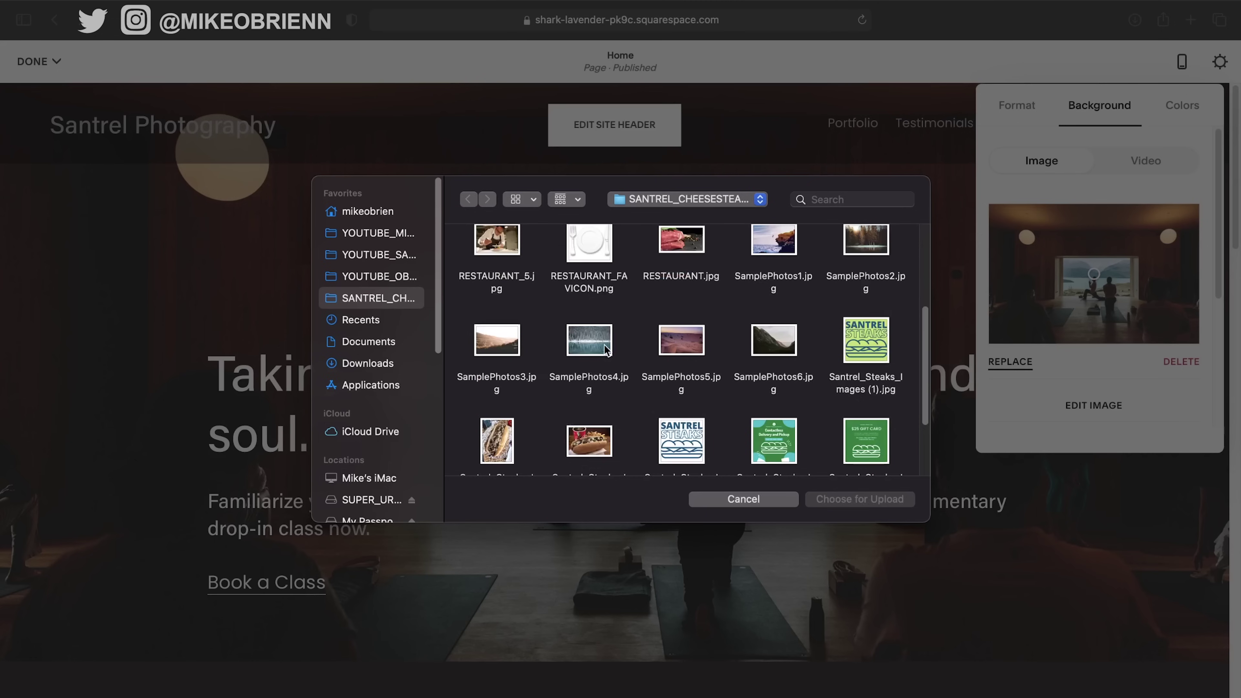
{"action": "left_click", "coordinate": [606, 350]}
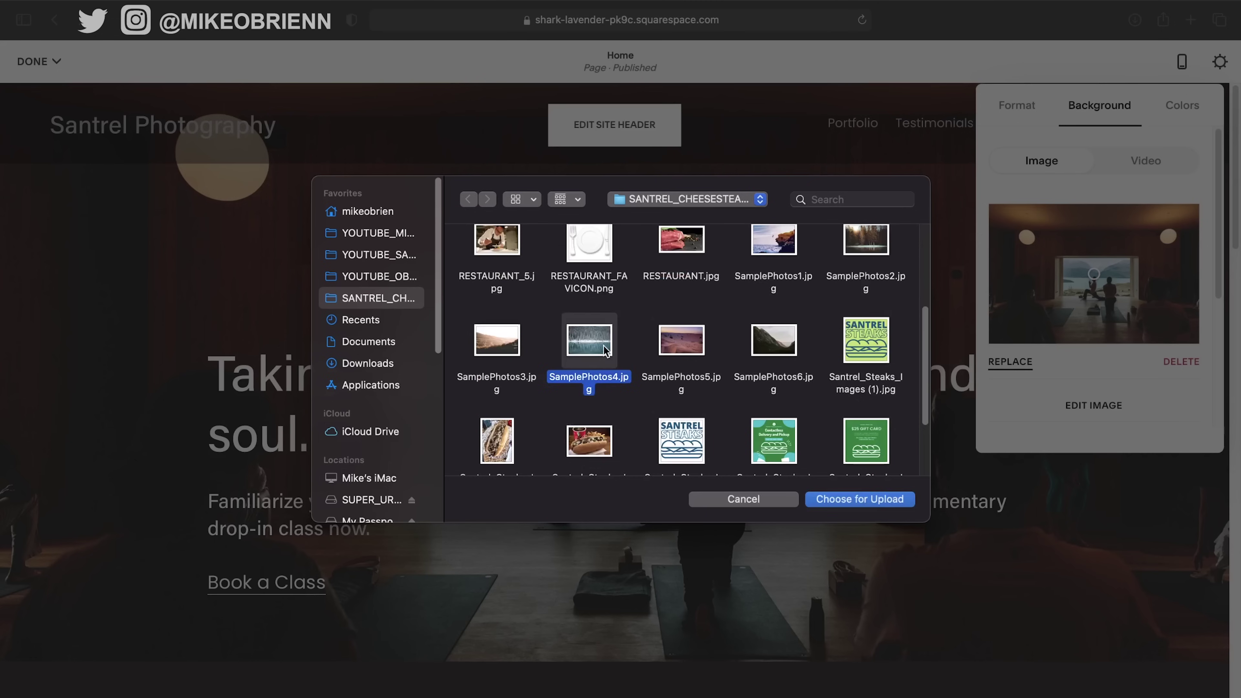
{"action": "left_click", "coordinate": [865, 499]}
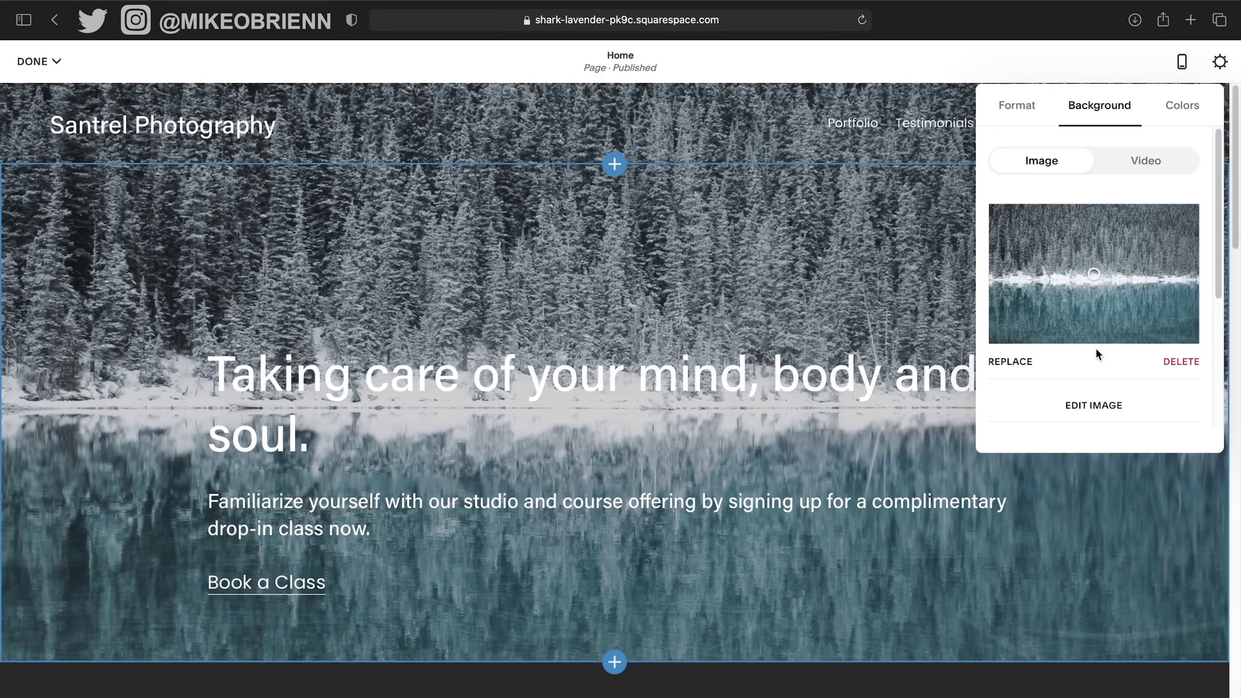
Keep the hero background Full Bleed and raise its overlay opacity to 16%.
{"action": "scroll", "coordinate": [1087, 365], "scroll_direction": "down", "scroll_amount": 5}
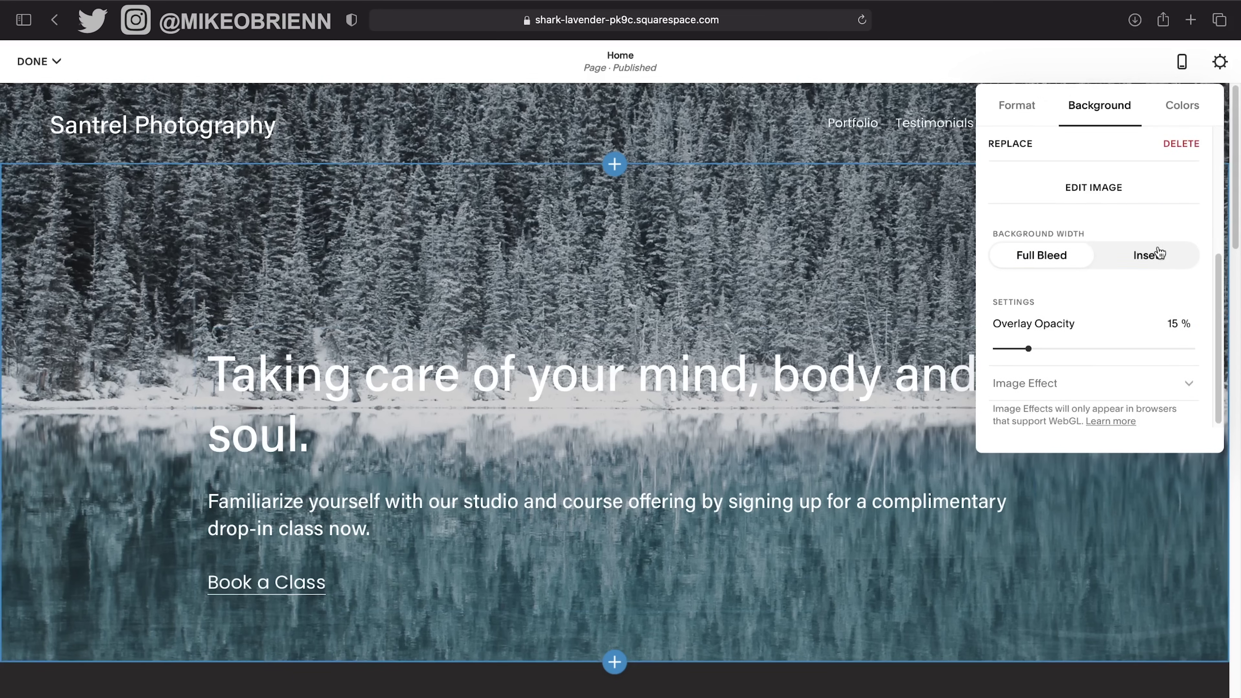
{"action": "left_click", "coordinate": [1158, 268]}
{"action": "left_click", "coordinate": [1055, 264]}
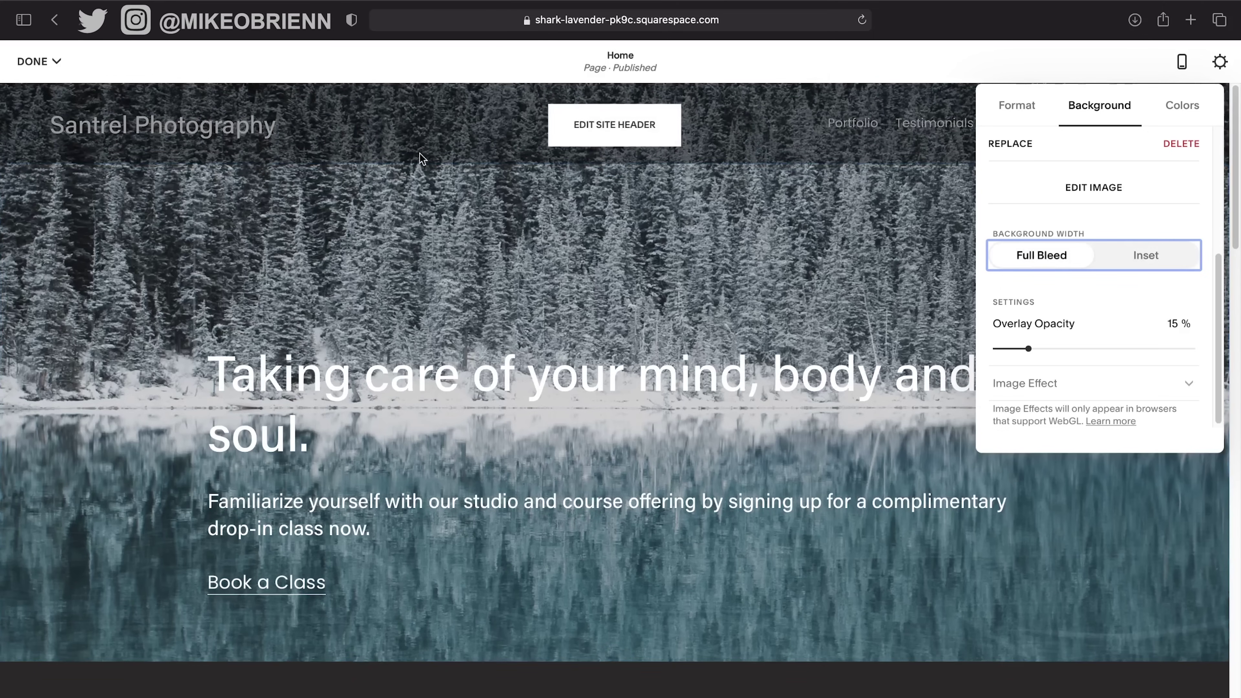
{"action": "left_click", "coordinate": [1160, 268]}
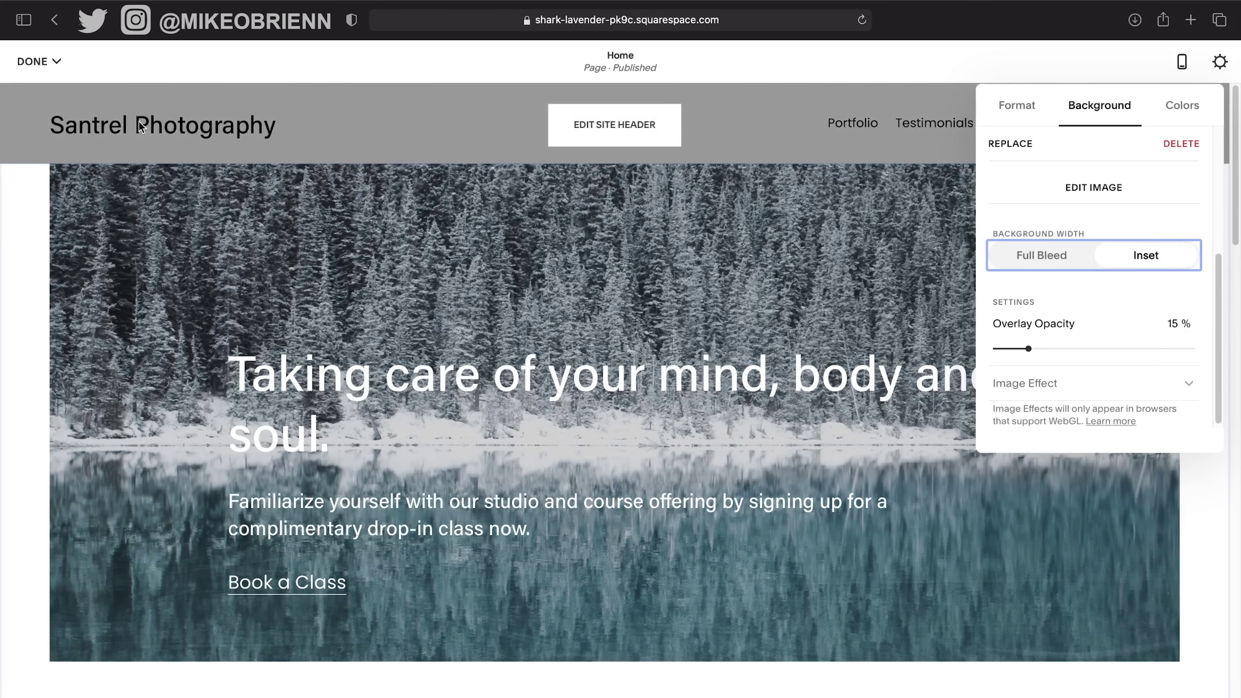
{"action": "left_click", "coordinate": [1059, 253]}
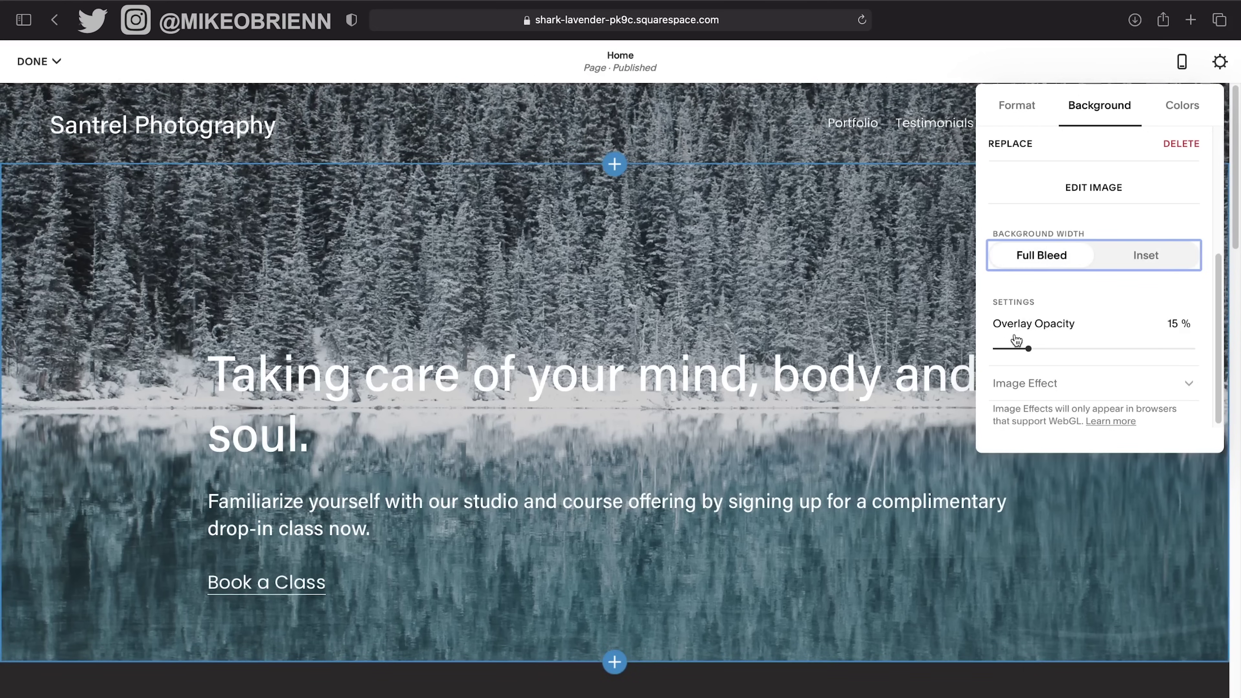
{"action": "mouse_move", "coordinate": [1028, 348]}
{"action": "left_mouse_down"}
{"action": "mouse_move", "coordinate": [1098, 350]}
{"action": "mouse_move", "coordinate": [992, 357]}
{"action": "mouse_move", "coordinate": [1033, 349]}
{"action": "left_mouse_up"}
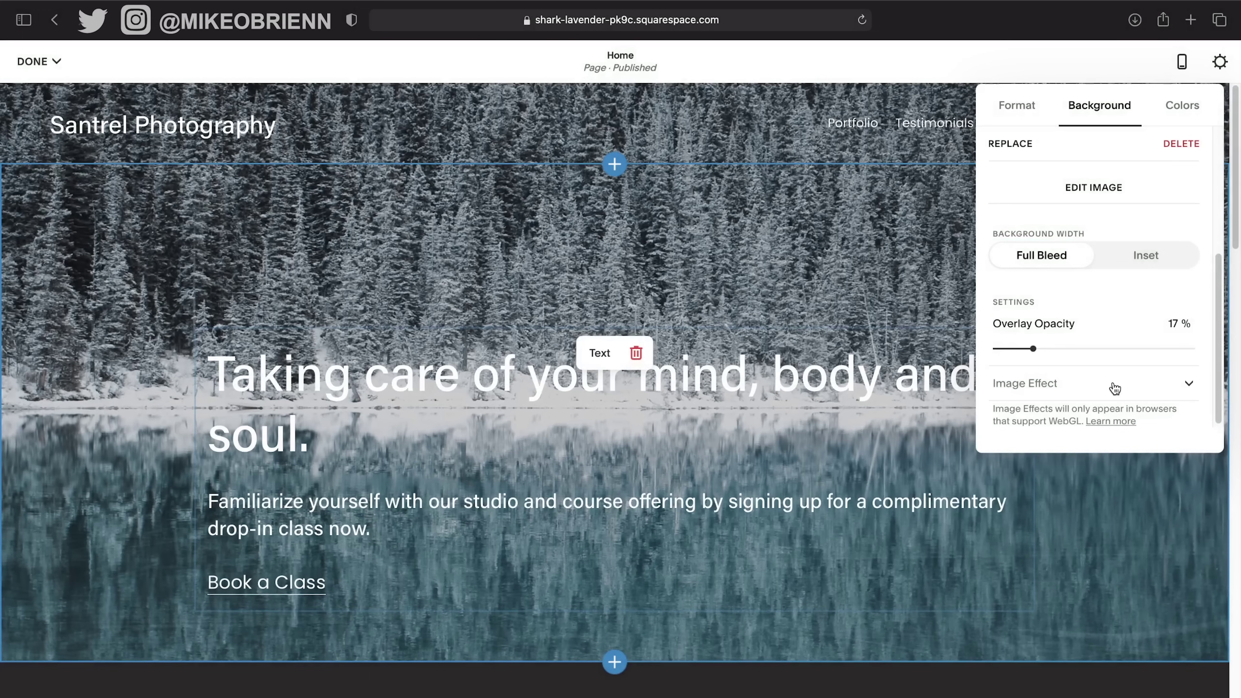
Preview the Film Grain, Refracted Lines, Tilt and Zoom effects on the hero background.
{"action": "scroll", "coordinate": [1188, 390], "scroll_direction": "down", "scroll_amount": 1}
{"action": "left_click", "coordinate": [1182, 390]}
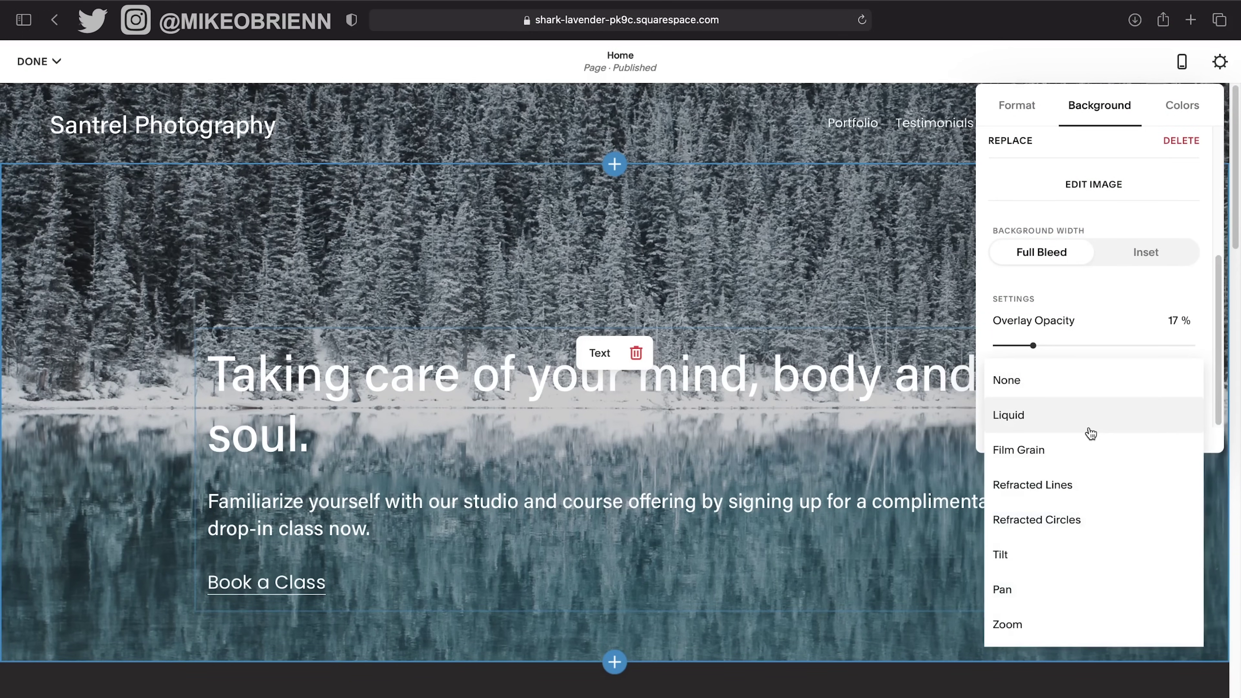
{"action": "left_click", "coordinate": [1080, 455]}
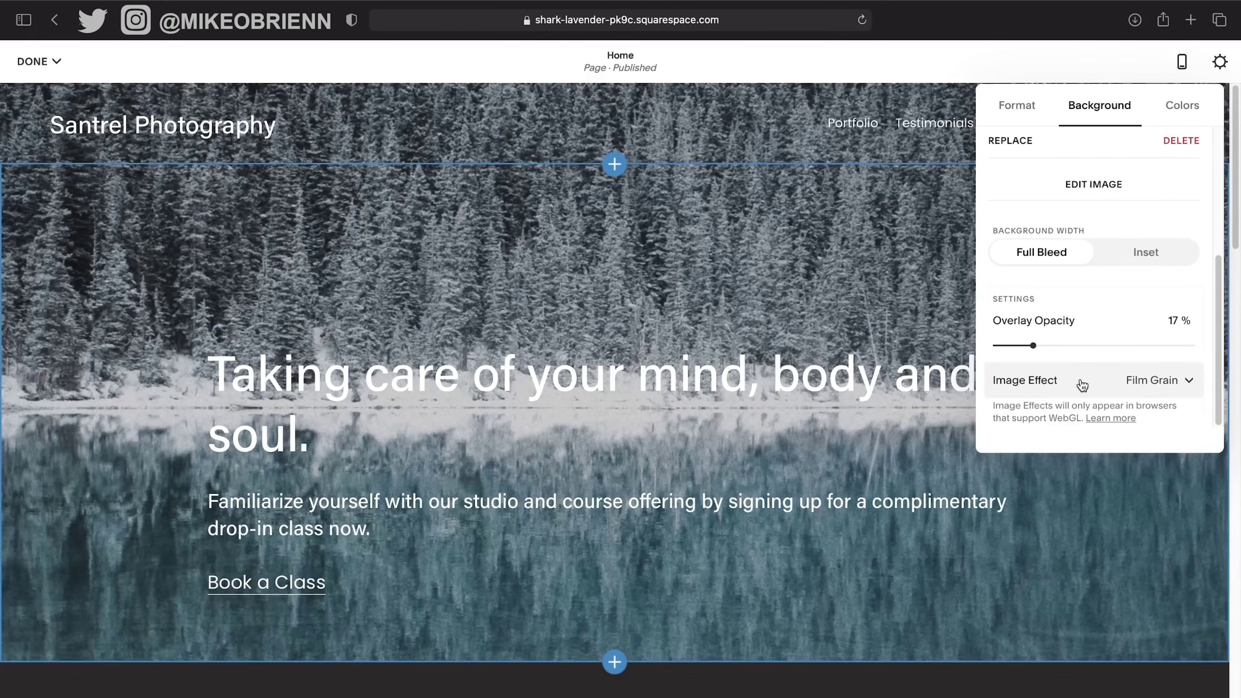
{"action": "left_click", "coordinate": [1078, 384]}
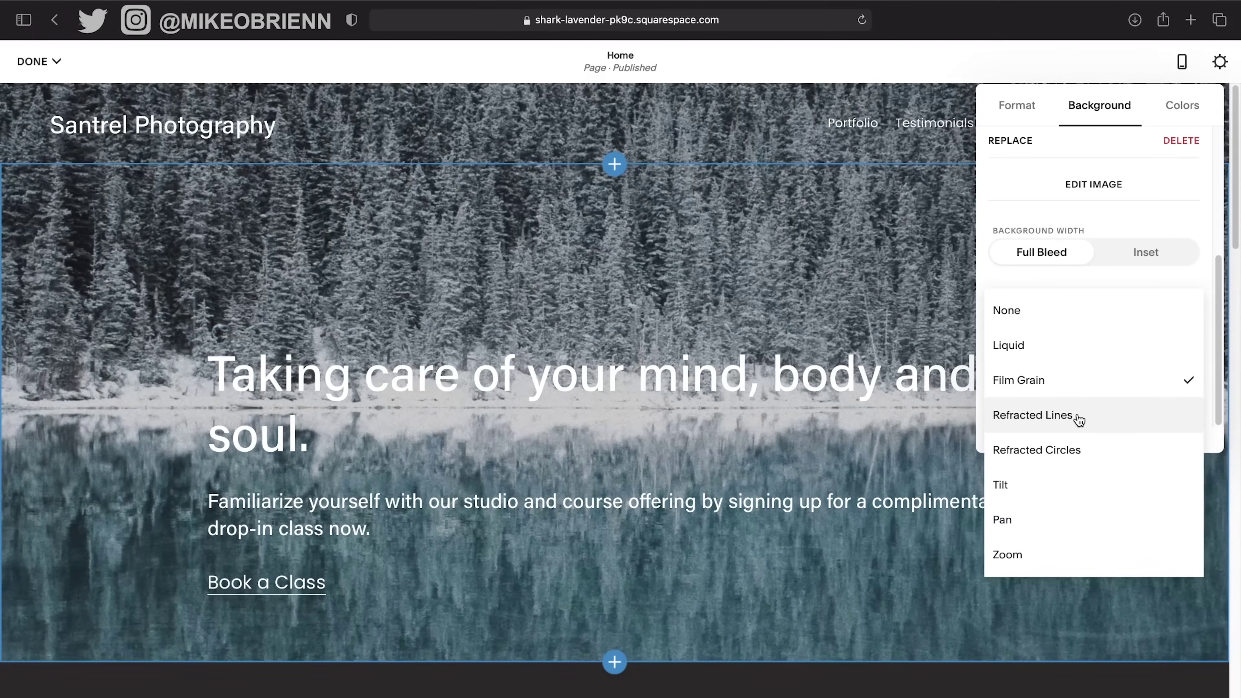
{"action": "left_click", "coordinate": [1078, 417]}
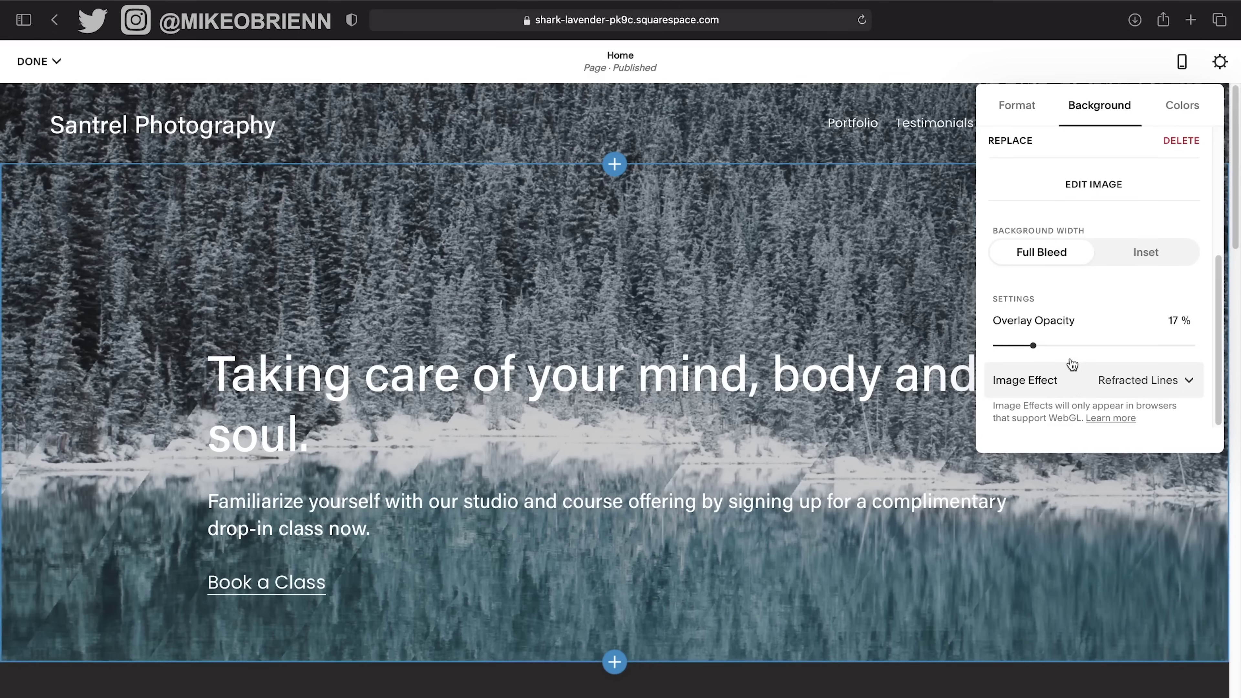
{"action": "left_click", "coordinate": [1075, 391]}
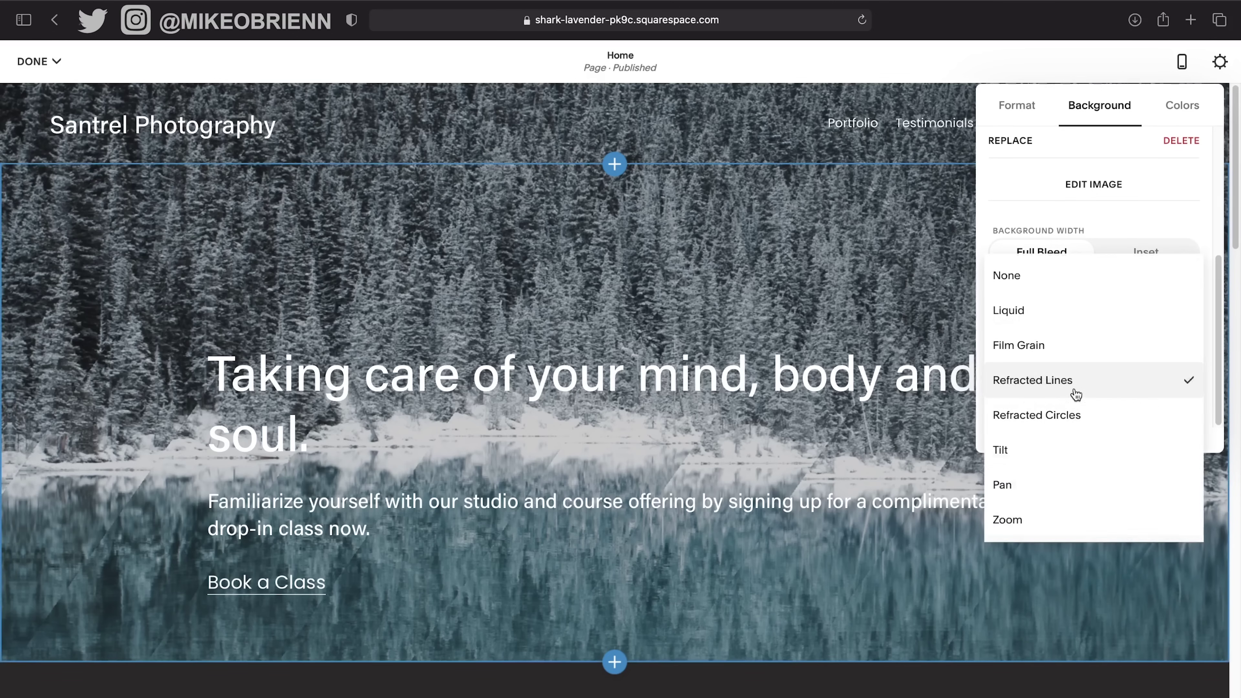
{"action": "left_click", "coordinate": [1058, 454]}
{"action": "left_click", "coordinate": [1057, 386]}
{"action": "left_click", "coordinate": [1056, 448]}
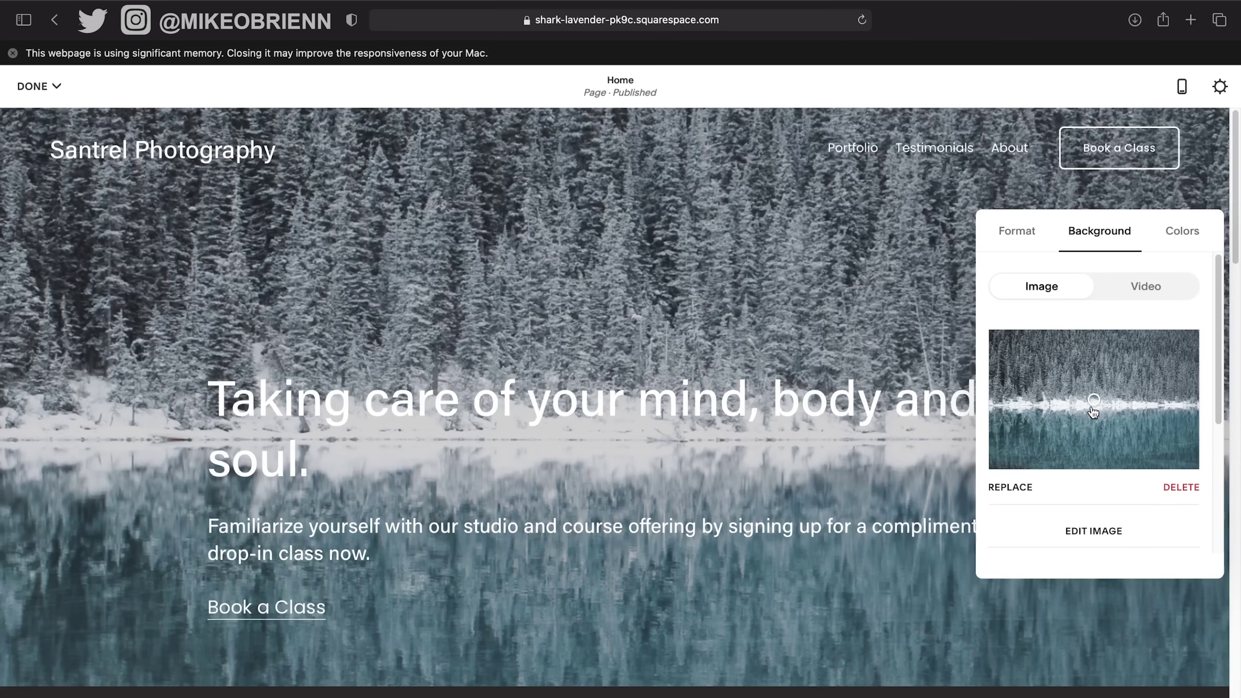
Adjust the background focal point around the shoreline and set Image Effect to None.
{"action": "left_click_drag", "start_coordinate": [1094, 413], "coordinate": [1095, 439]}
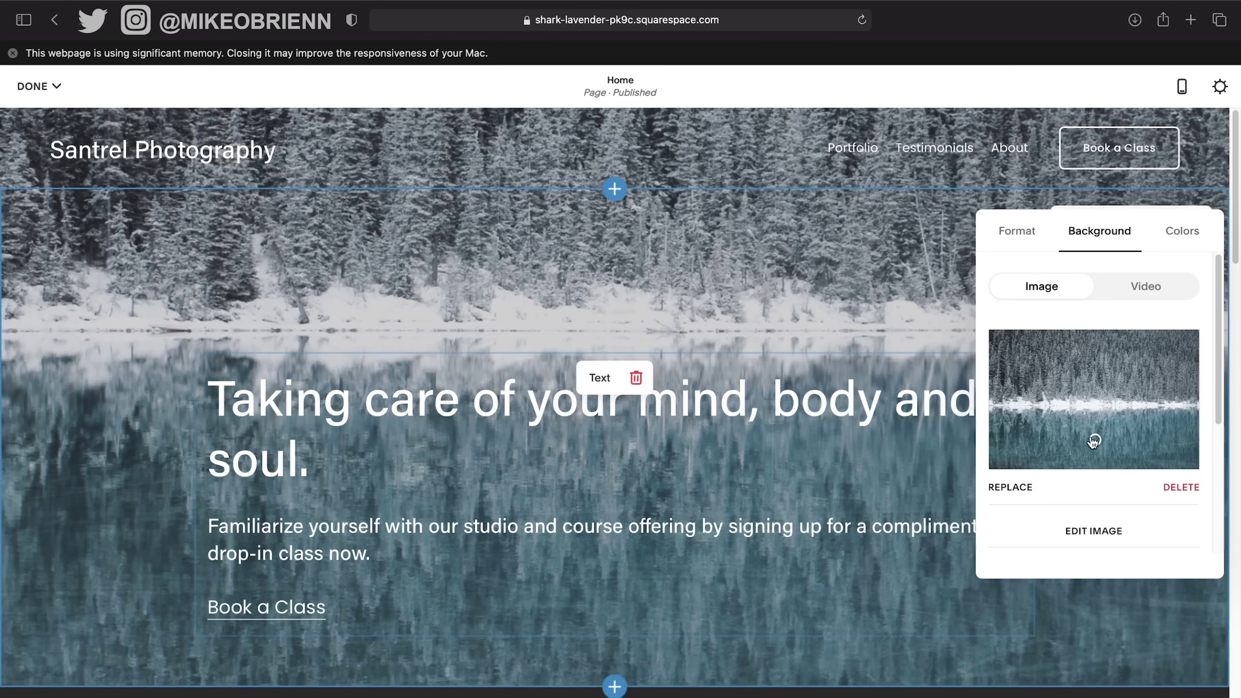
{"action": "left_click_drag", "start_coordinate": [1094, 439], "coordinate": [1092, 434]}
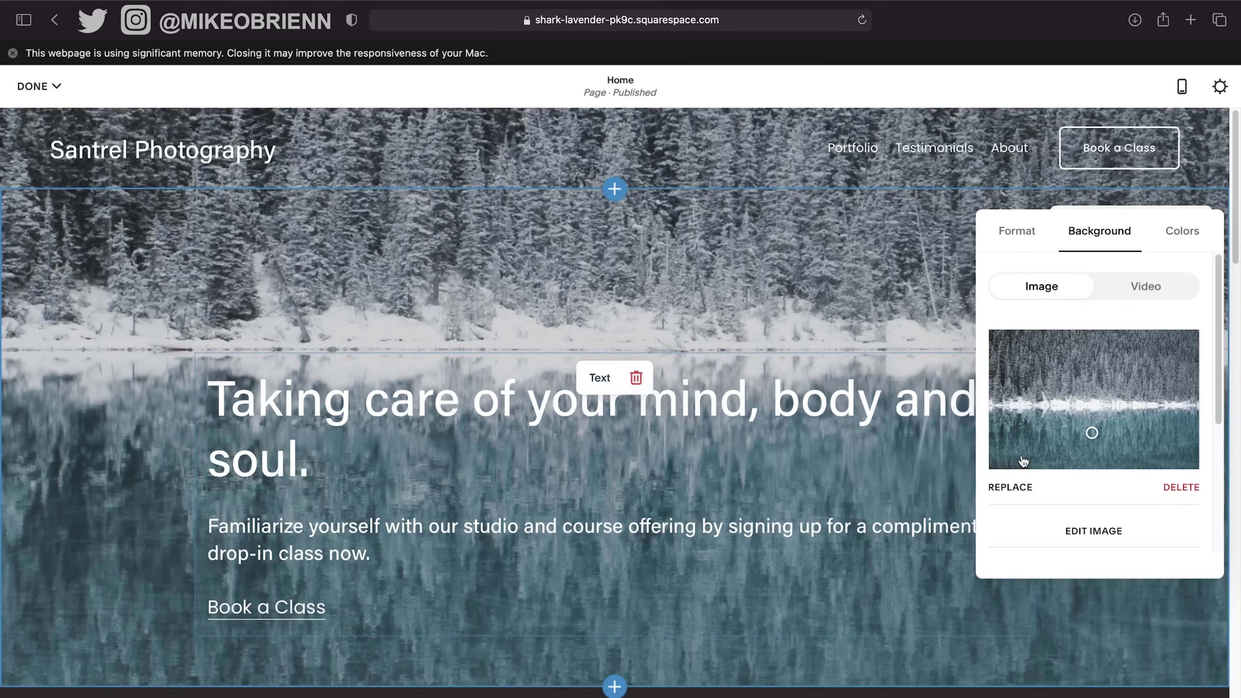
{"action": "scroll", "coordinate": [1124, 533], "scroll_direction": "down", "scroll_amount": 3}
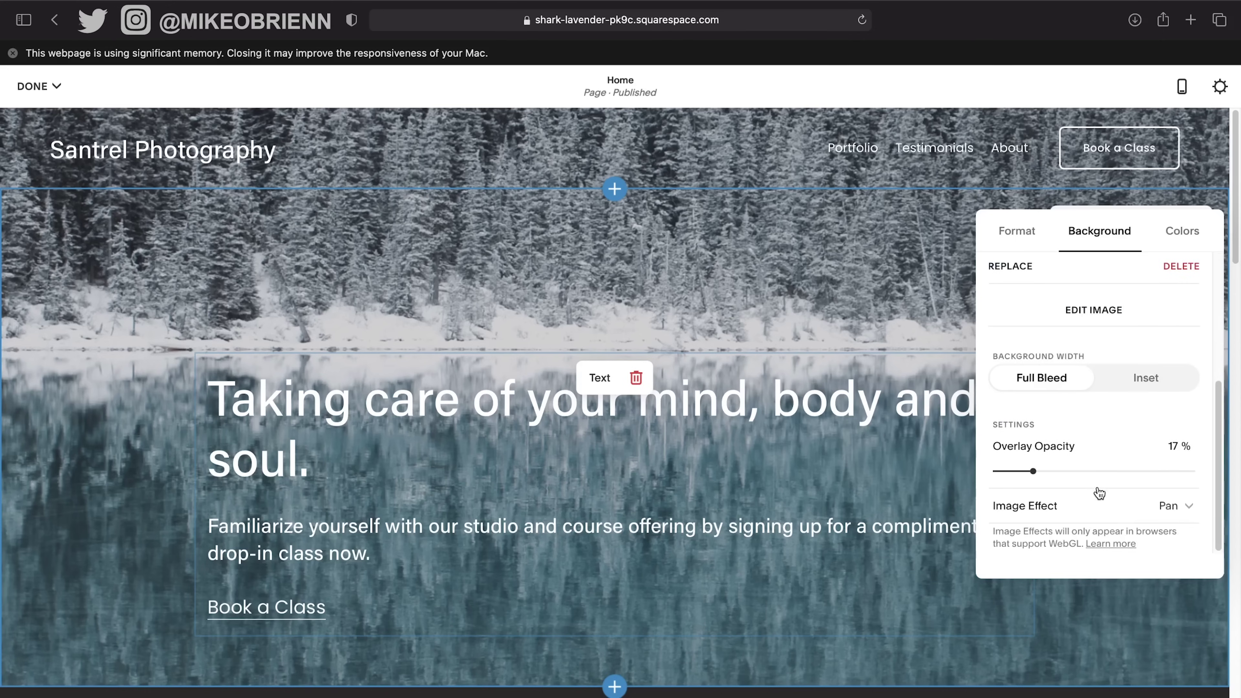
{"action": "left_click", "coordinate": [1097, 505]}
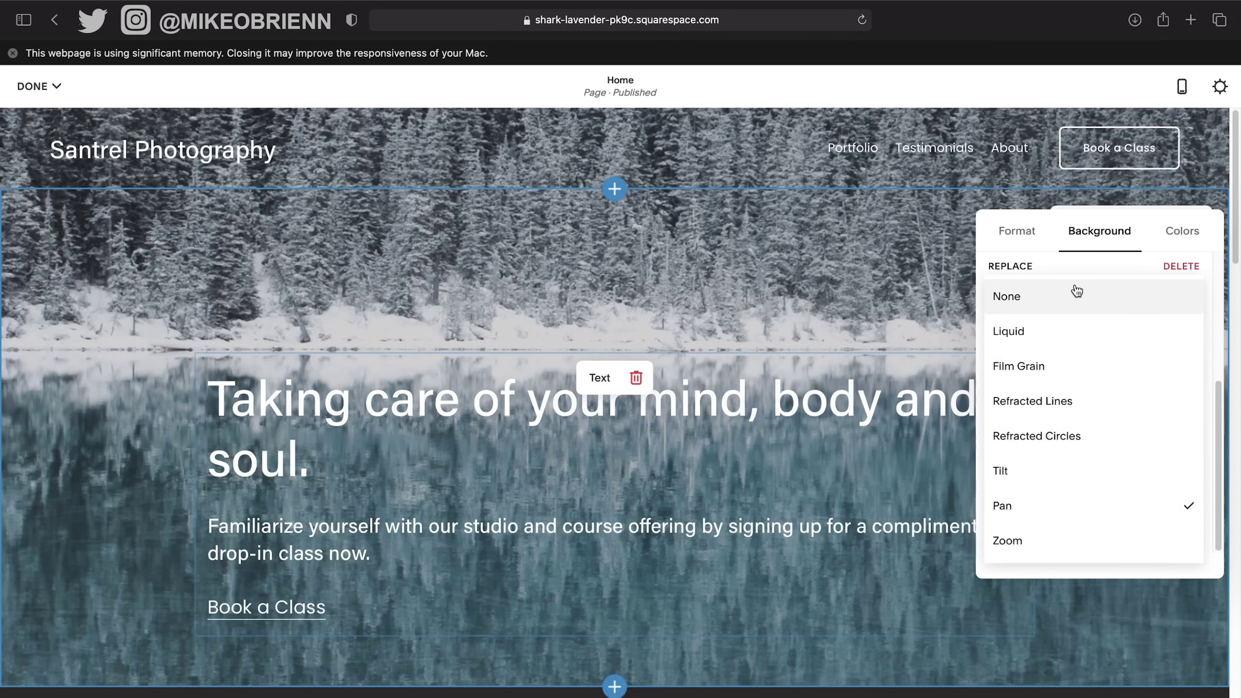
{"action": "left_click", "coordinate": [1076, 294]}
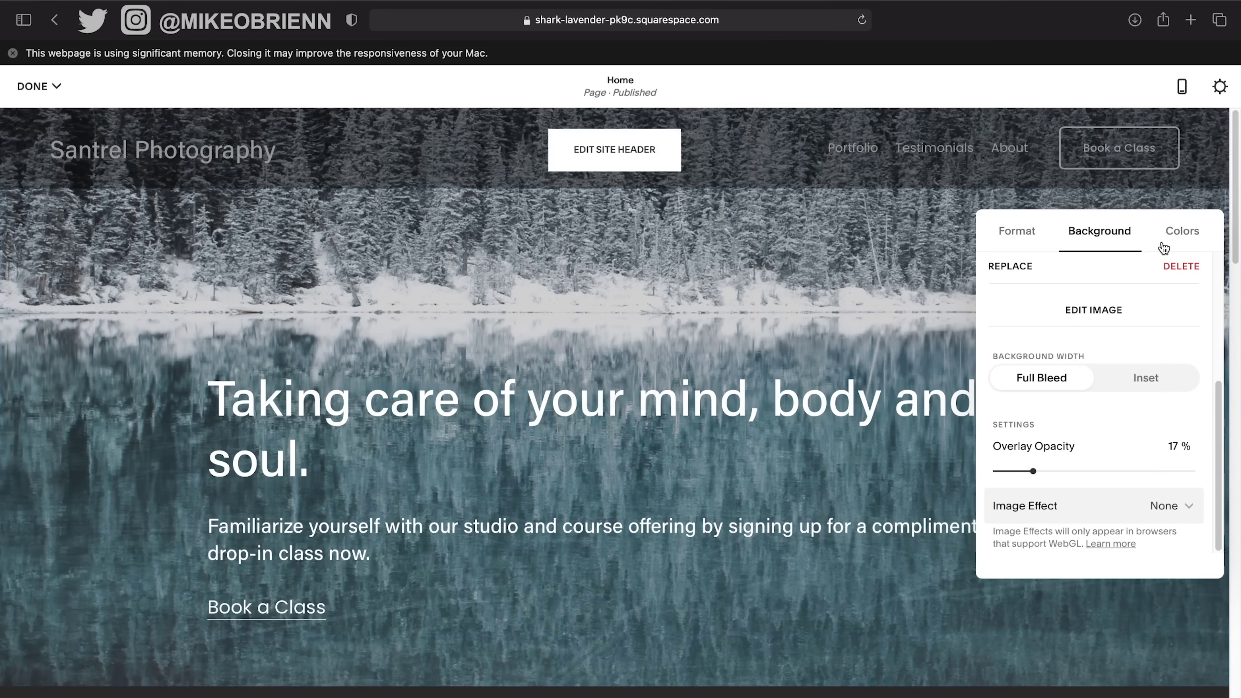
{"action": "left_click", "coordinate": [1183, 238]}
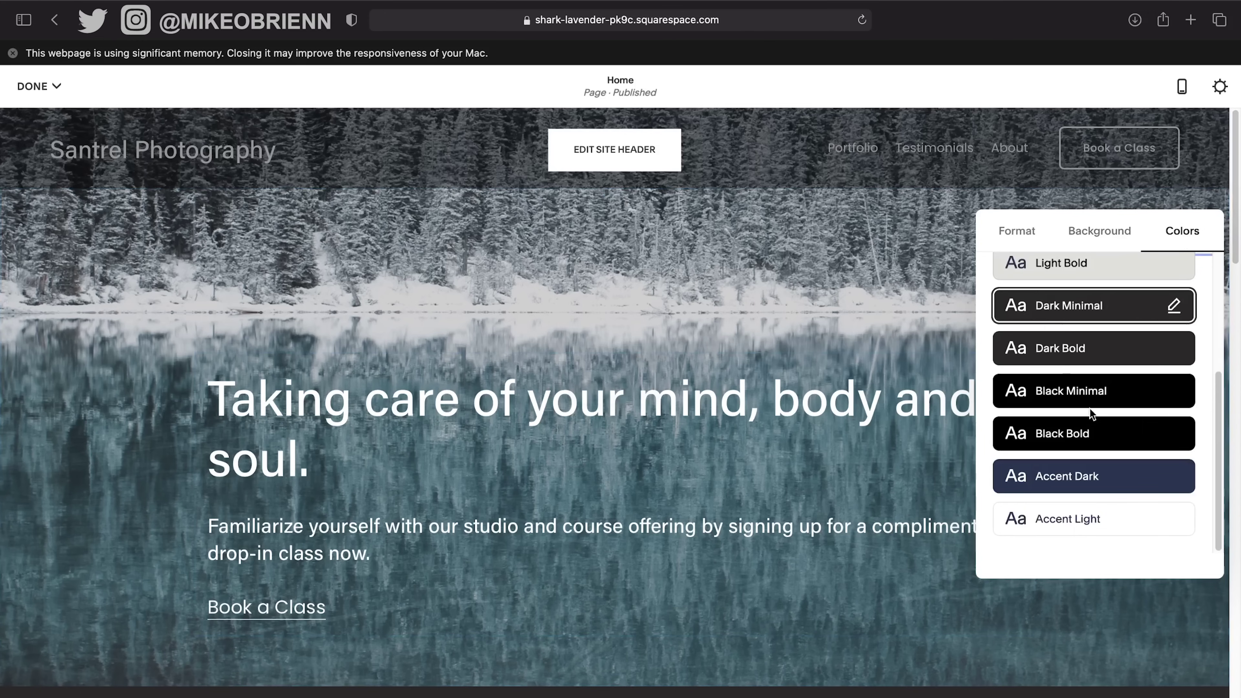
Compare colour themes on the hero section and settle on Accent Dark.
{"action": "scroll", "coordinate": [1099, 450], "scroll_direction": "up", "scroll_amount": 5}
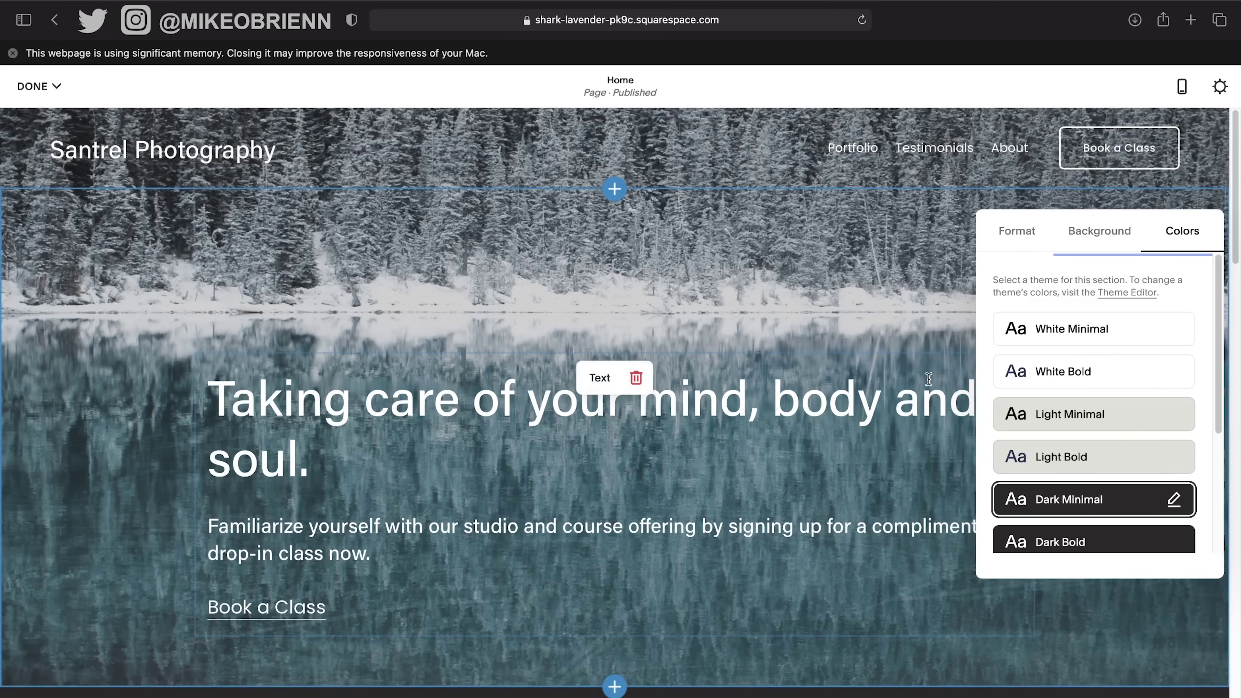
{"action": "scroll", "coordinate": [1081, 432], "scroll_direction": "down", "scroll_amount": 1}
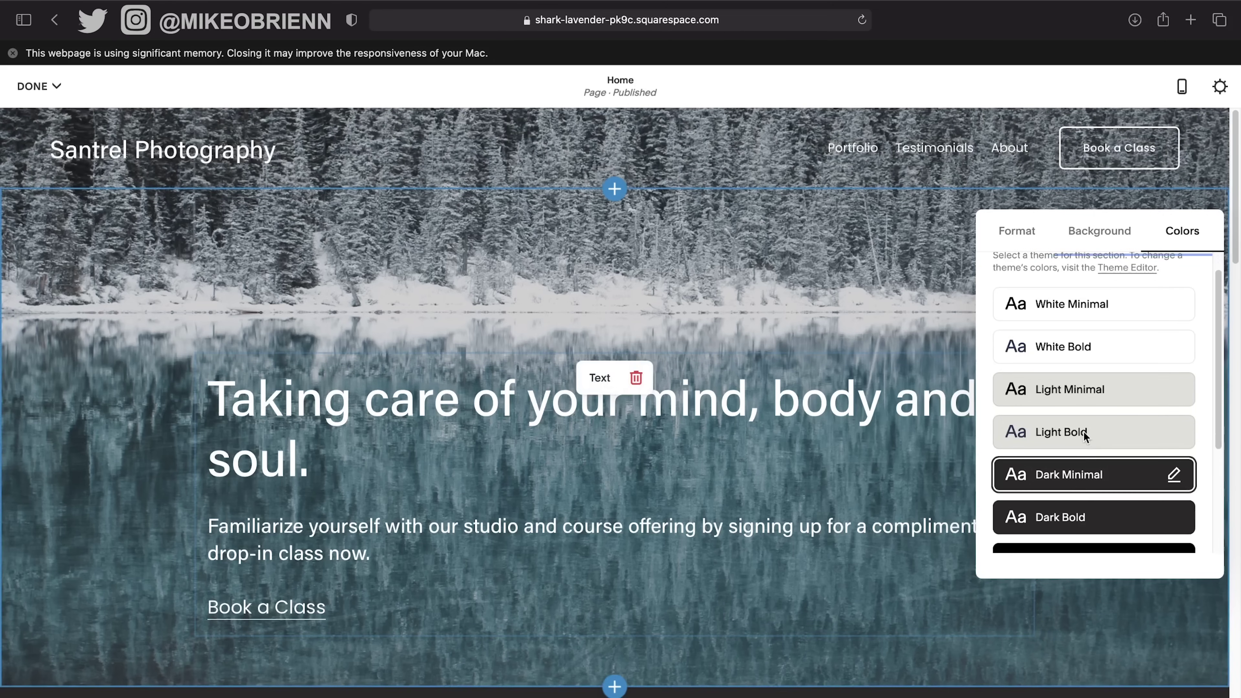
{"action": "left_click", "coordinate": [1079, 520]}
{"action": "left_click", "coordinate": [1093, 307]}
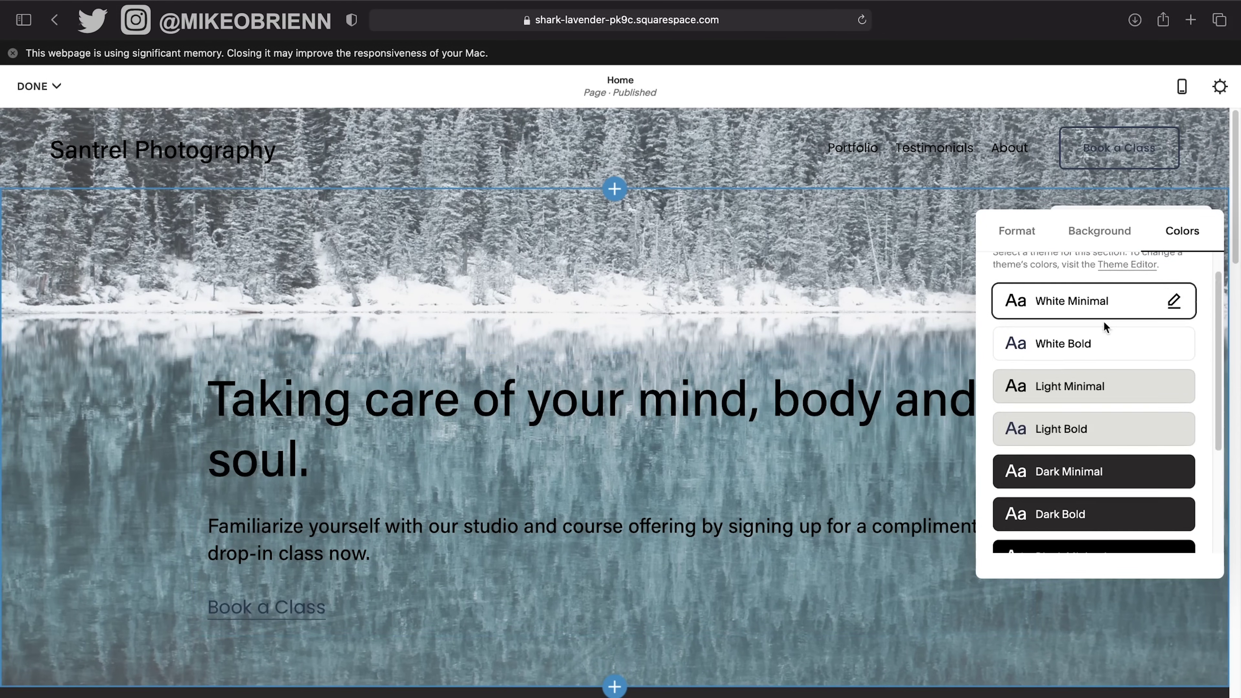
{"action": "scroll", "coordinate": [1104, 325], "scroll_direction": "down", "scroll_amount": 1}
{"action": "left_click", "coordinate": [1097, 345]}
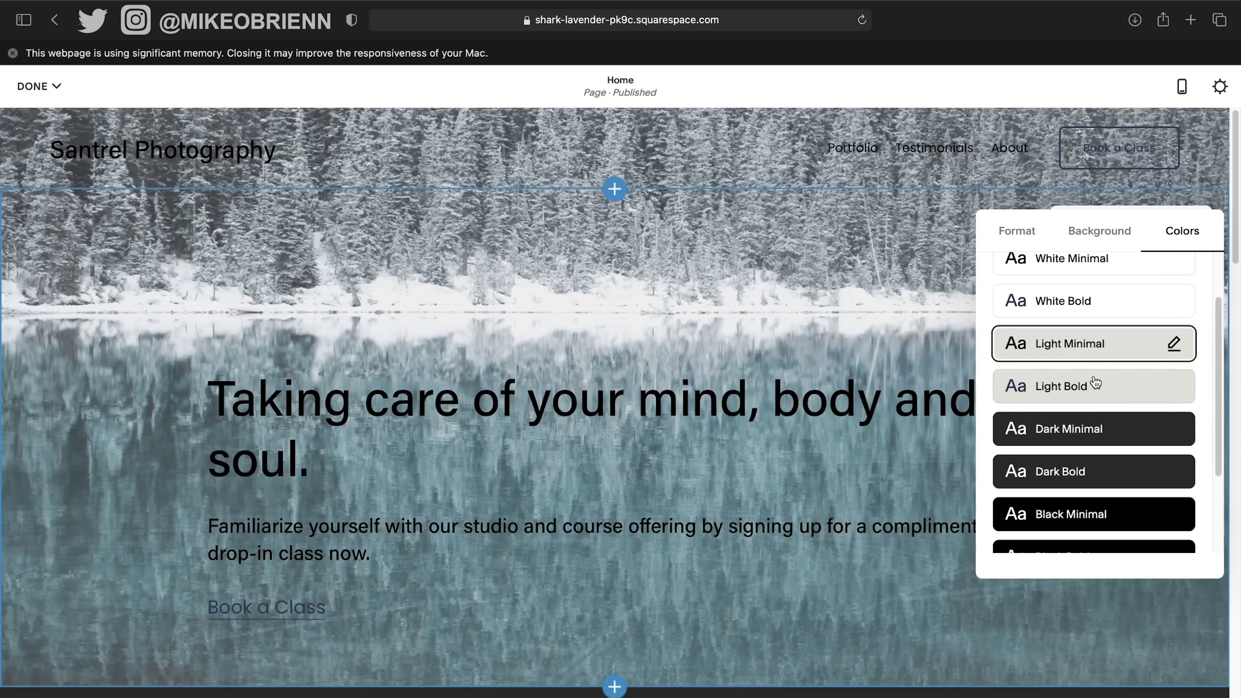
{"action": "scroll", "coordinate": [1094, 405], "scroll_direction": "down", "scroll_amount": 3}
{"action": "left_click", "coordinate": [1088, 482]}
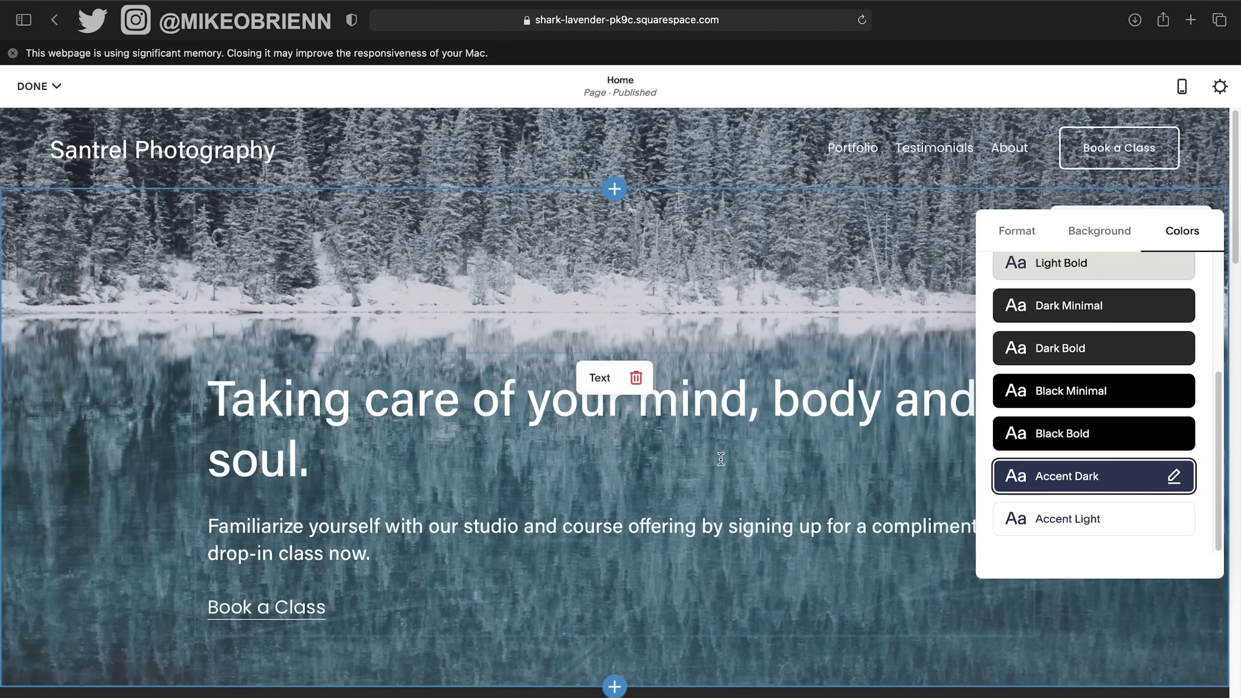
{"action": "left_click", "coordinate": [1085, 435]}
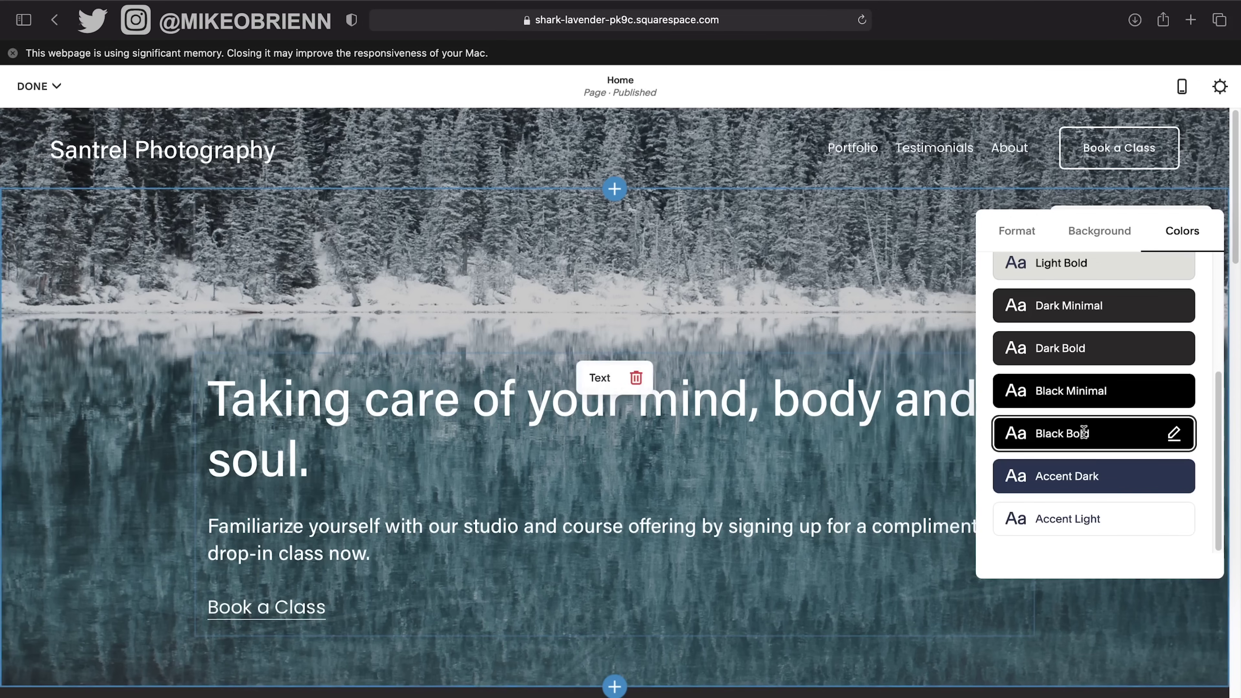
{"action": "left_click", "coordinate": [1083, 390]}
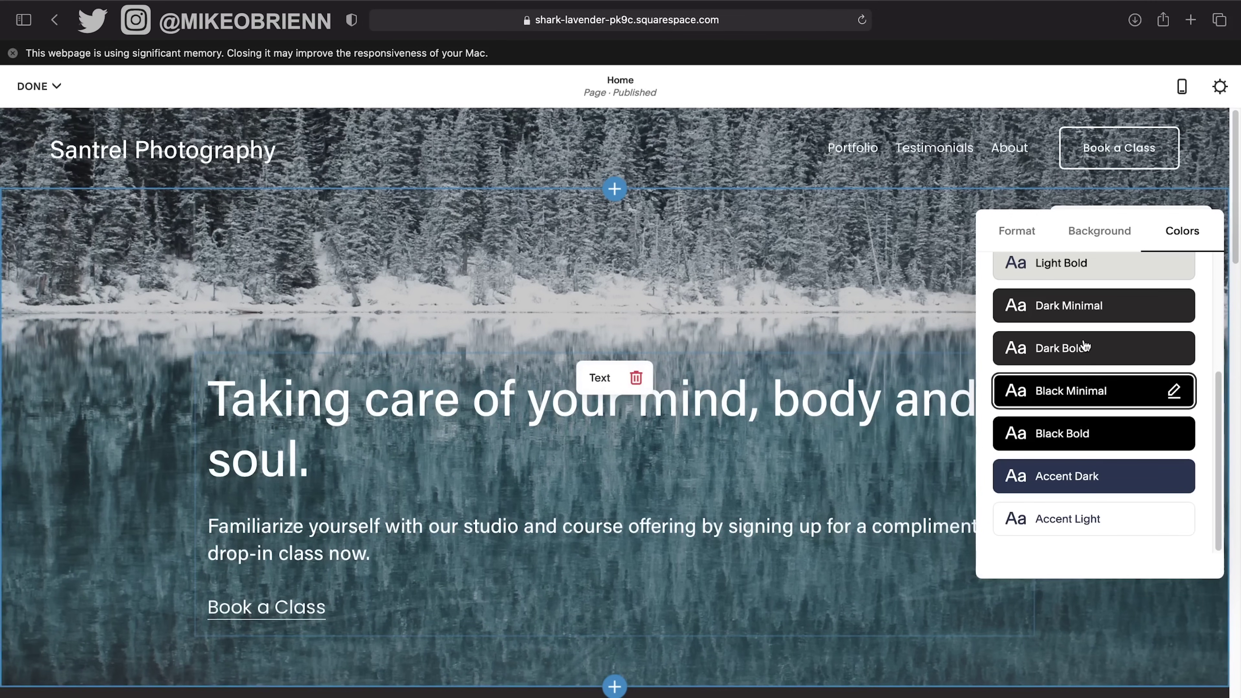
{"action": "left_click", "coordinate": [1085, 347]}
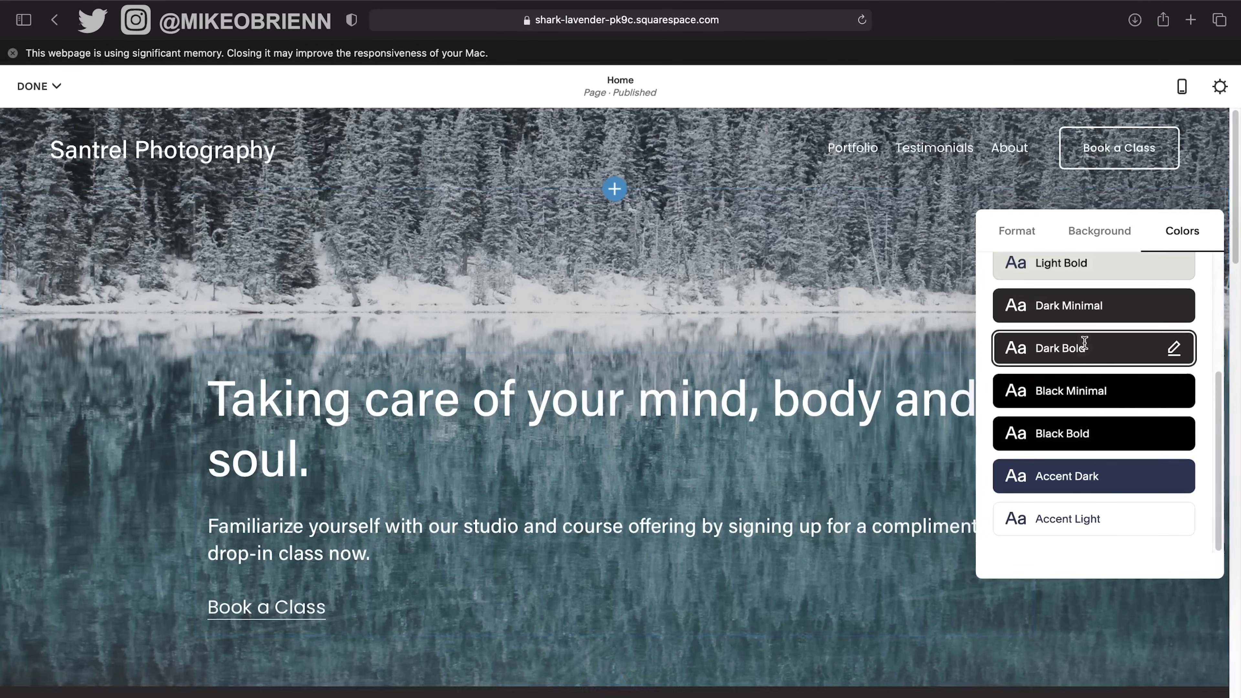
{"action": "left_click", "coordinate": [1087, 481]}
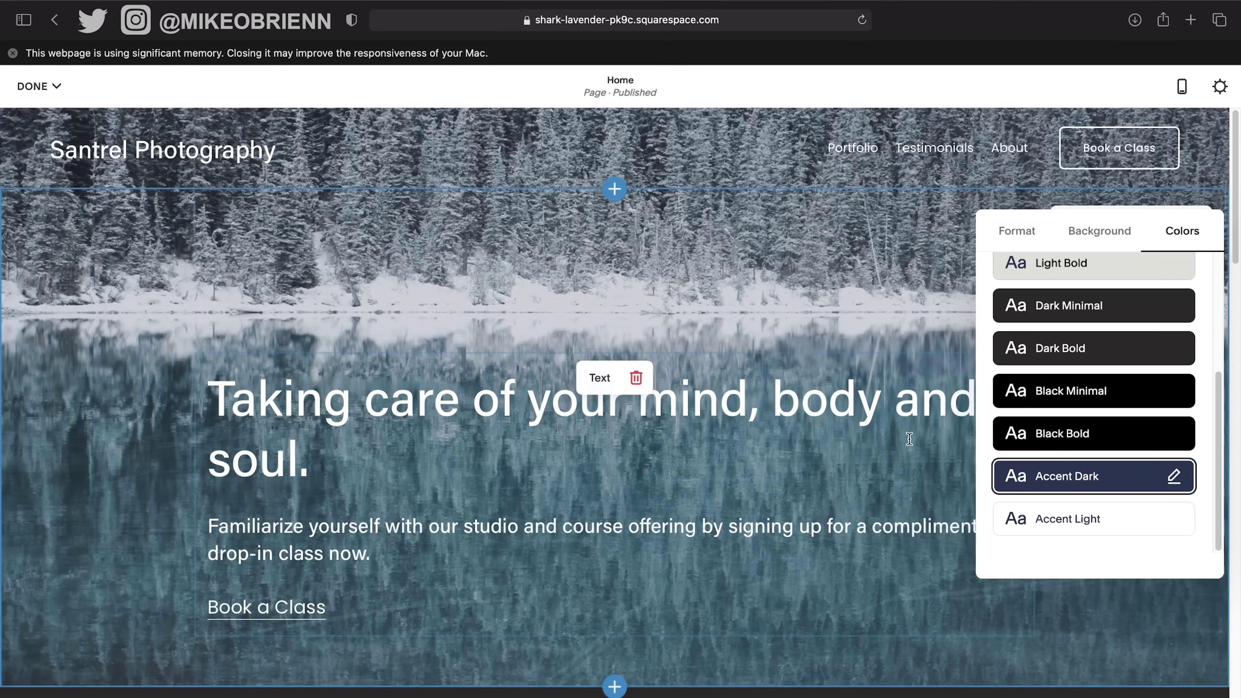
Check the section's Format settings, then close the section settings panel.
{"action": "scroll", "coordinate": [1111, 435], "scroll_direction": "up", "scroll_amount": 5}
{"action": "scroll", "coordinate": [1112, 435], "scroll_direction": "down", "scroll_amount": 5}
{"action": "scroll", "coordinate": [1083, 368], "scroll_direction": "up", "scroll_amount": 5}
{"action": "left_click", "coordinate": [990, 236]}
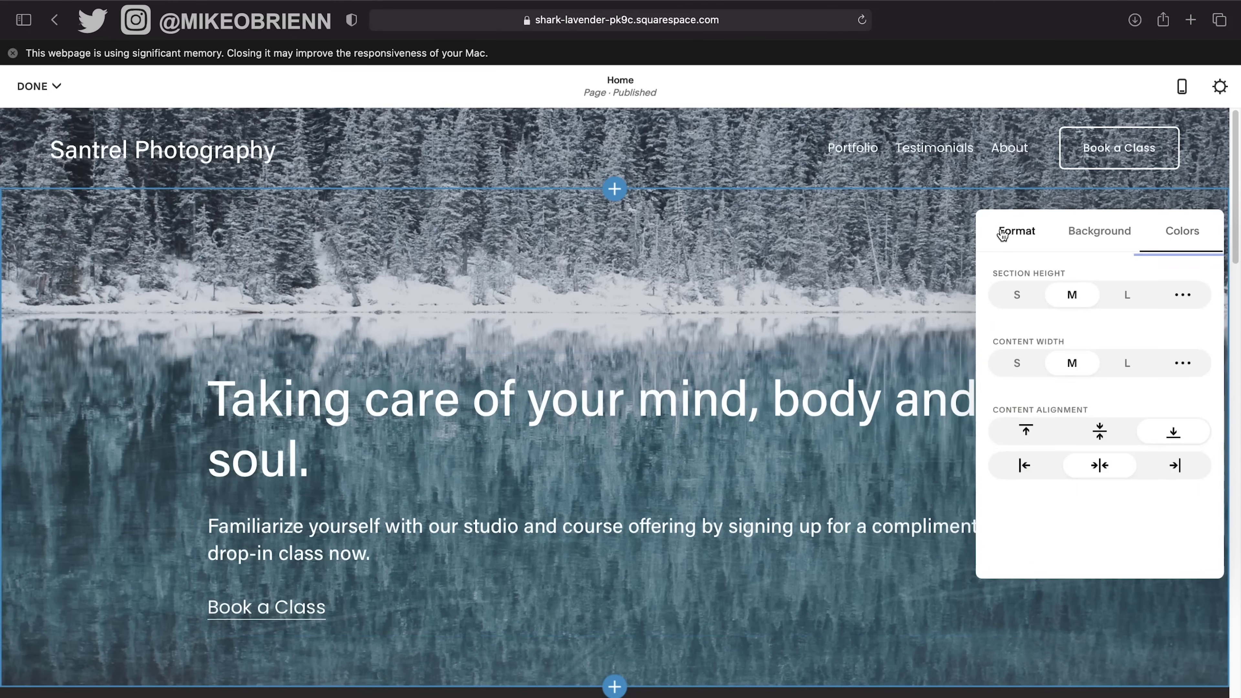
{"action": "left_click", "coordinate": [870, 259]}
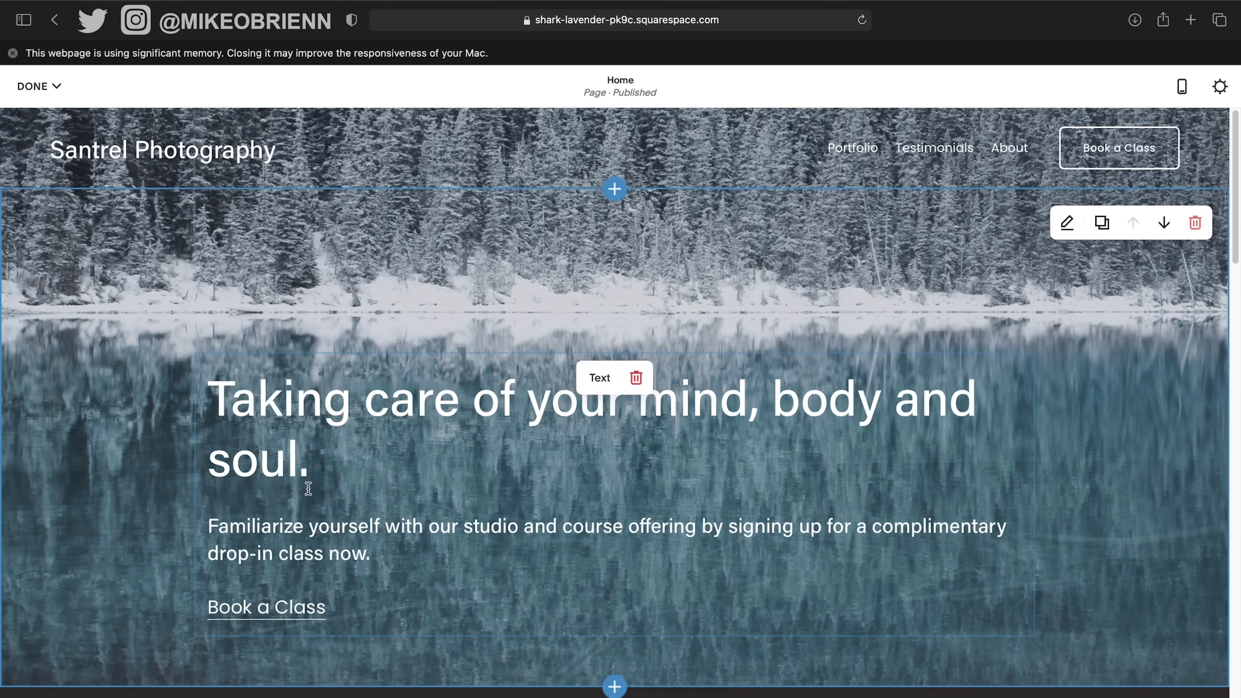
{"action": "left_click", "coordinate": [372, 407]}
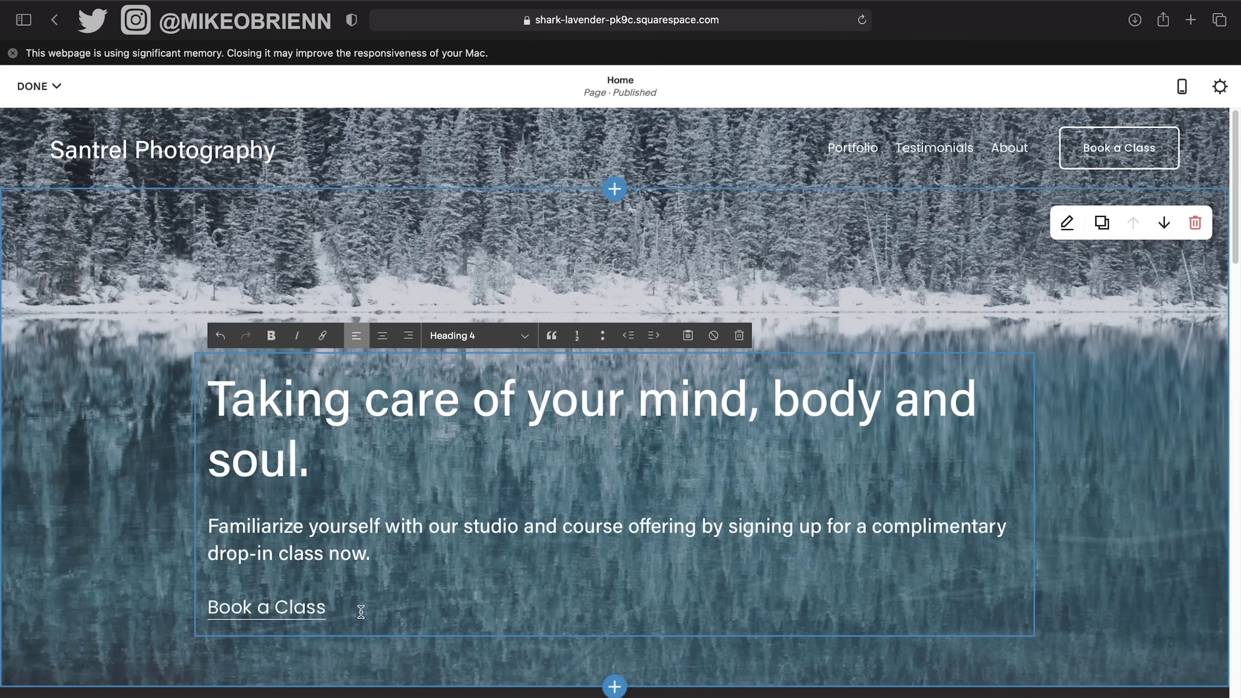
Centre the hero headline and change its text to 'Santrel Photography'.
{"action": "left_click_drag", "start_coordinate": [319, 462], "coordinate": [204, 398]}
{"action": "left_click", "coordinate": [383, 336]}
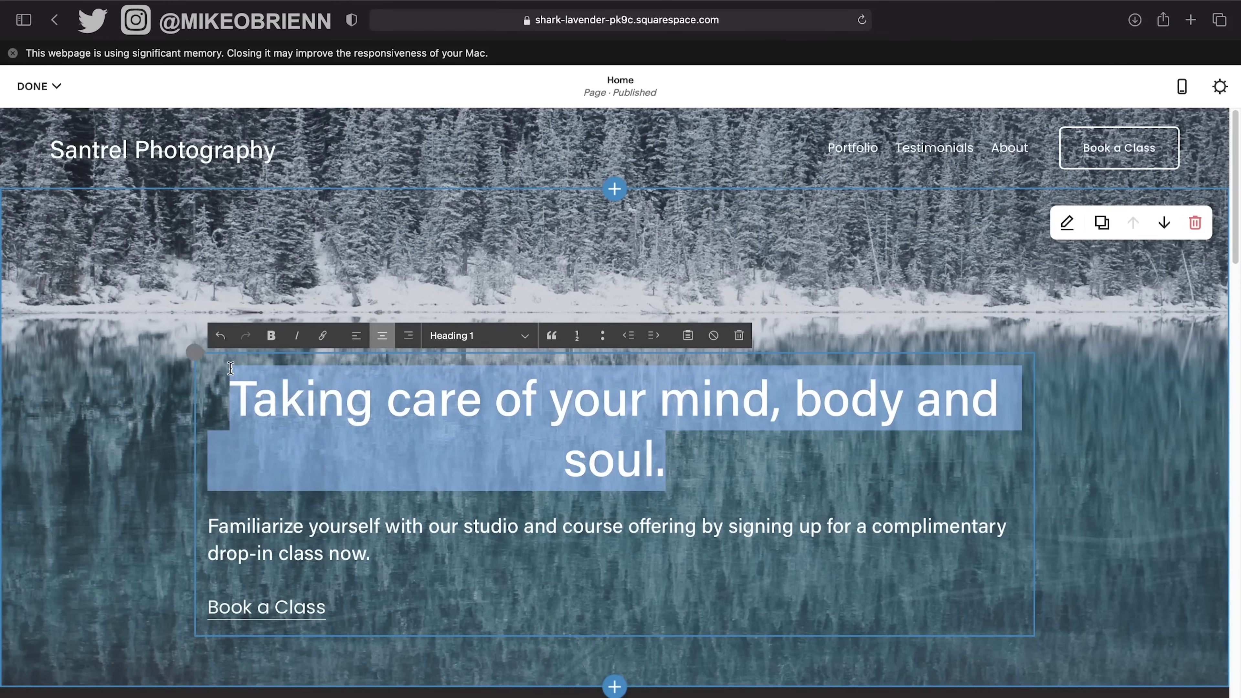
{"action": "type", "text": "Santrel "}
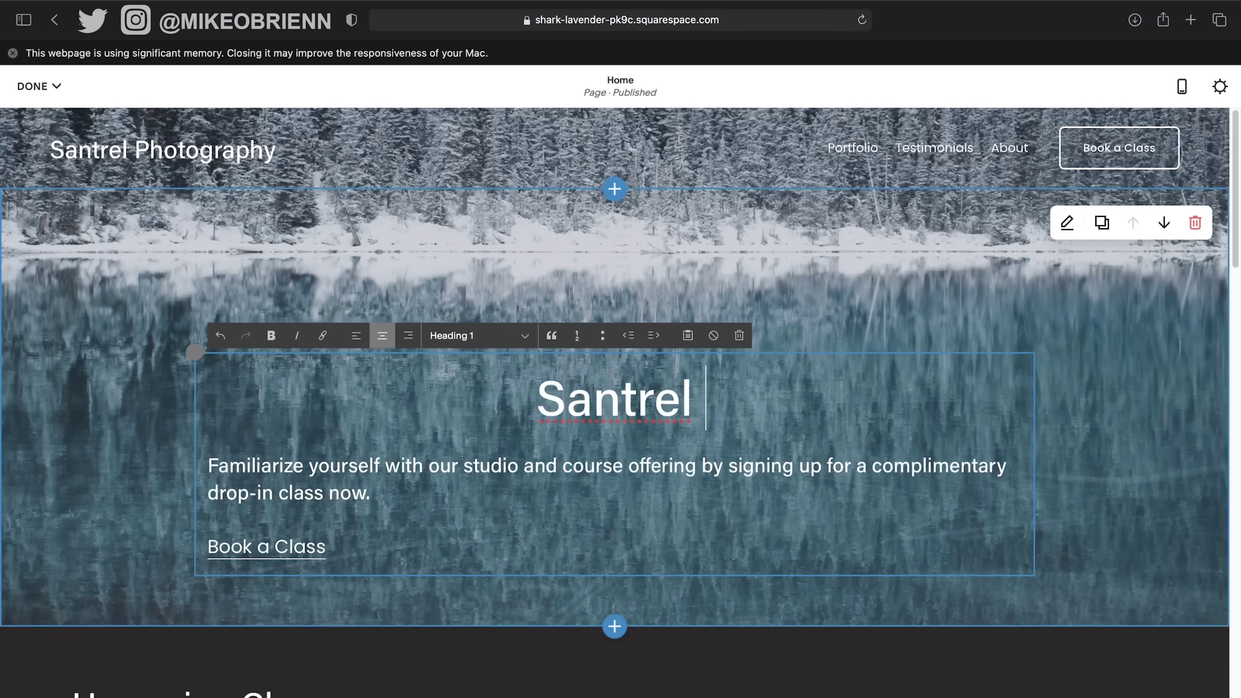
{"action": "type", "text": "Photo"}
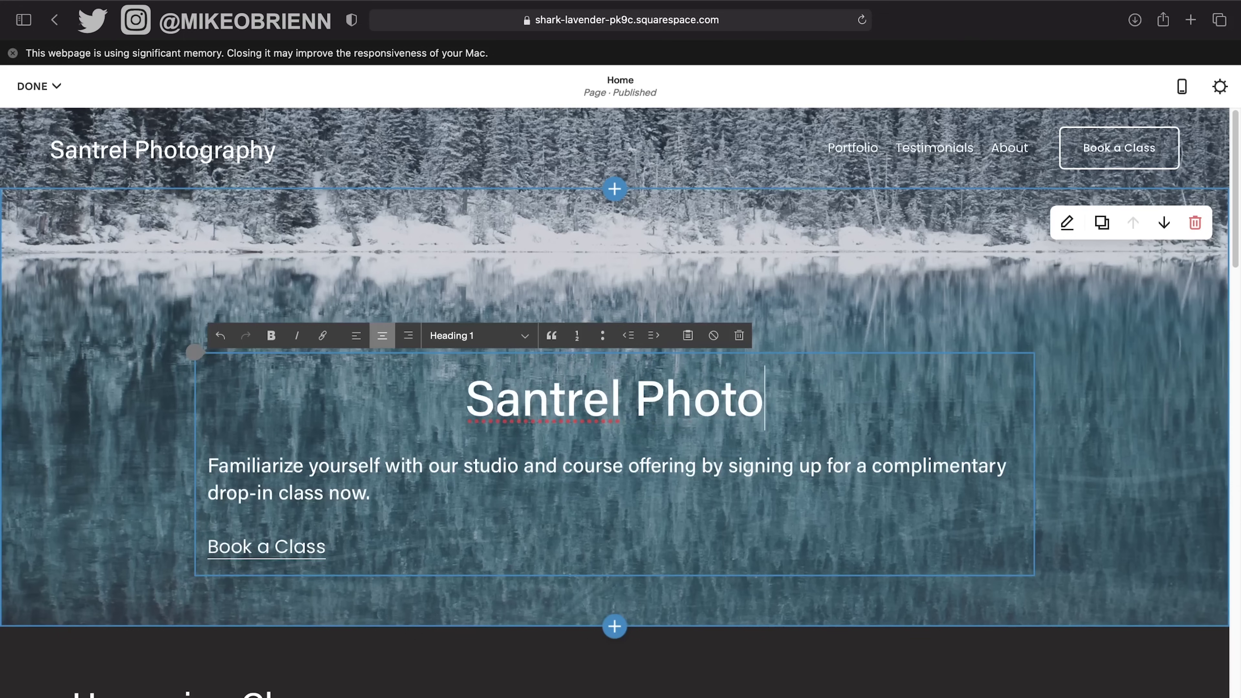
{"action": "type", "text": "grap"}
{"action": "key", "text": "BackSpace"}
{"action": "type", "text": "ap"}
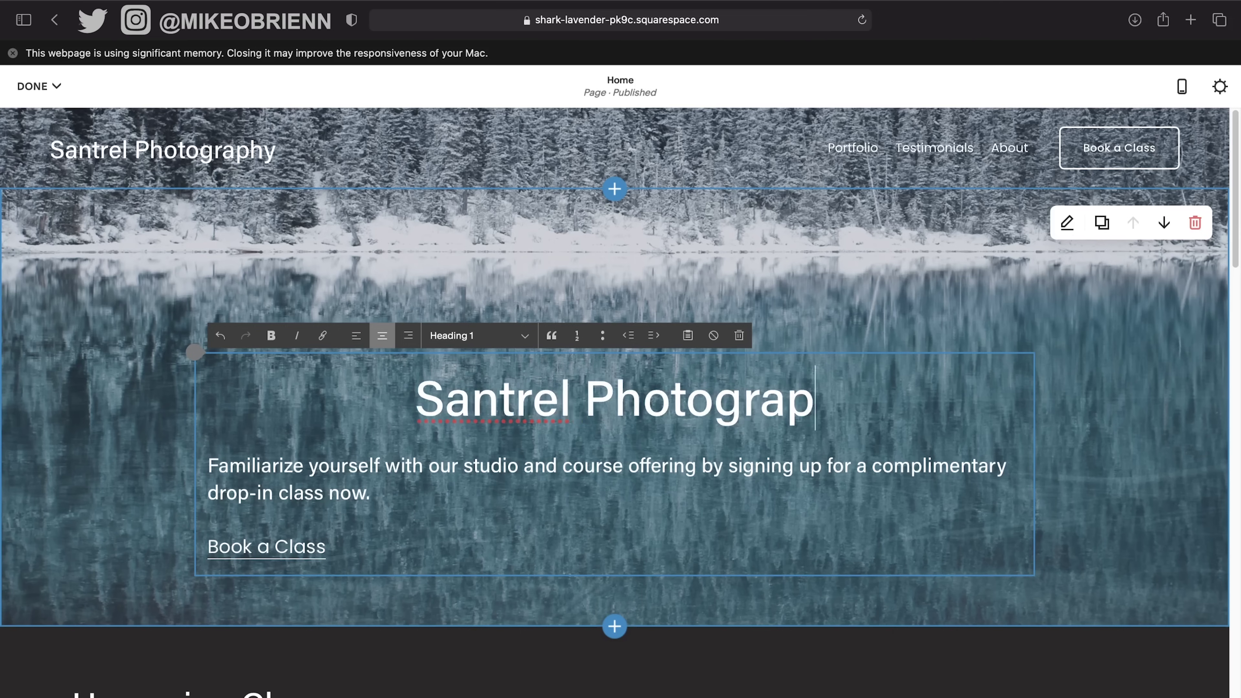
{"action": "type", "text": "hy"}
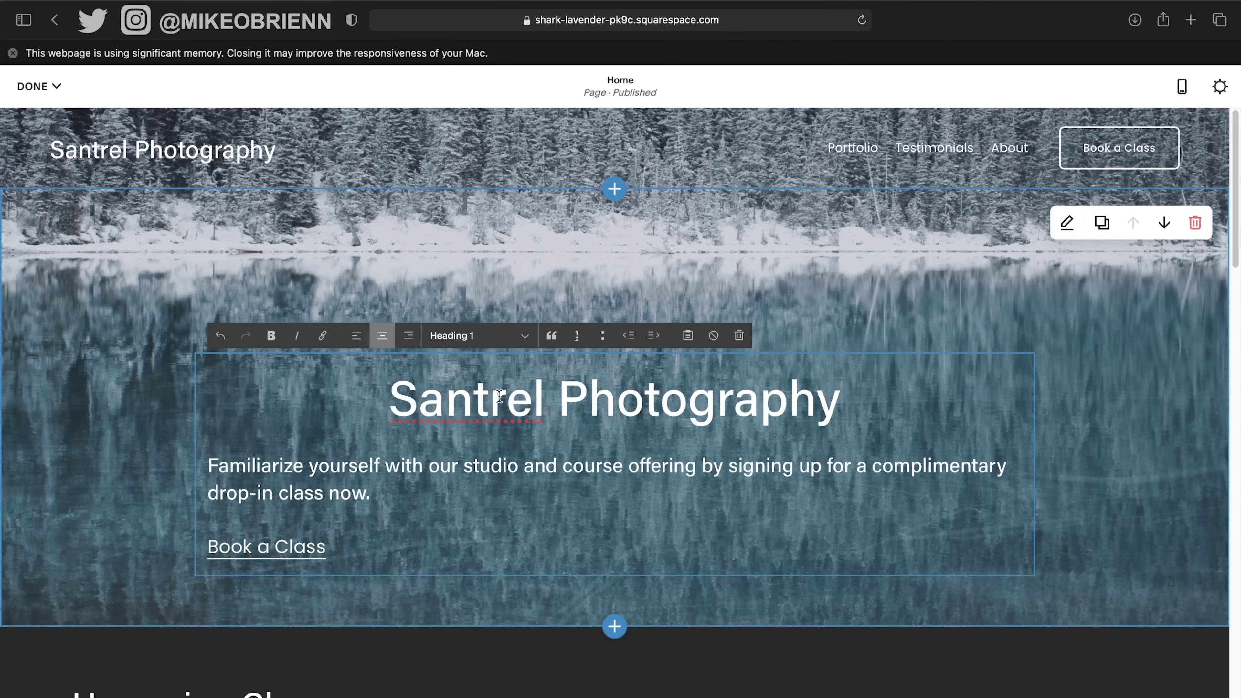
{"action": "key", "text": "super+a"}
{"action": "left_click", "coordinate": [633, 397]}
Make the 'Santrel Photography' heading a bold Heading 1.
{"action": "left_click_drag", "start_coordinate": [869, 411], "coordinate": [393, 413]}
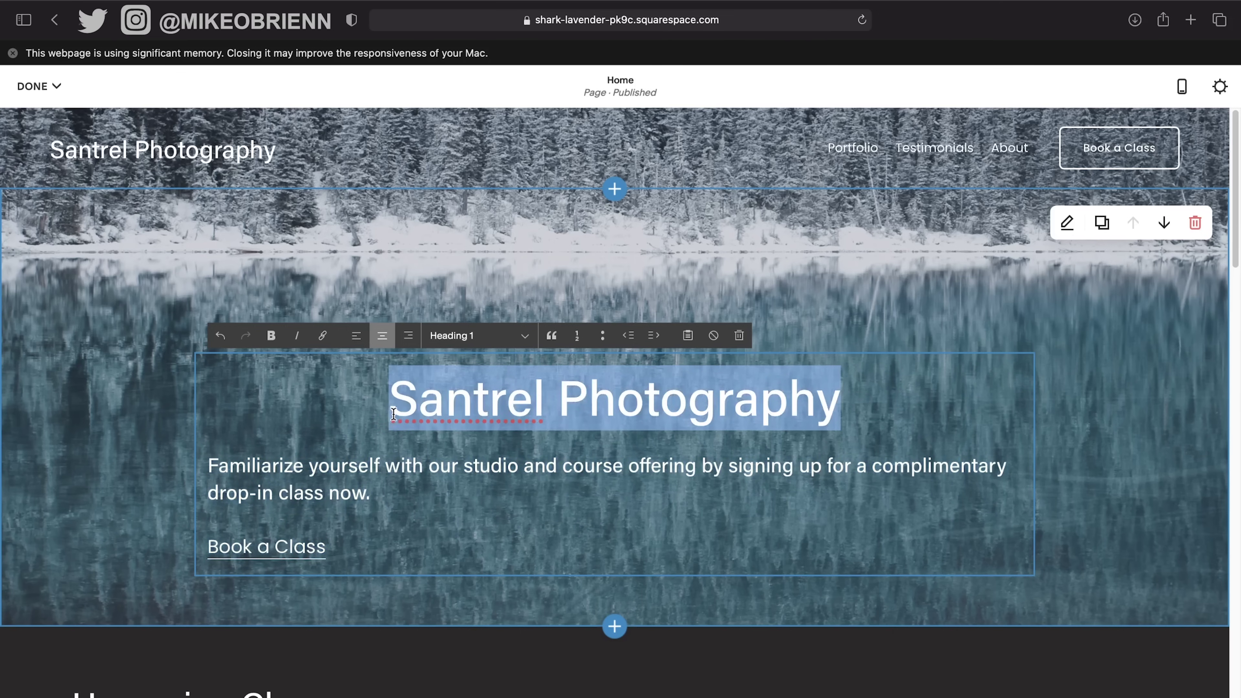
{"action": "left_click", "coordinate": [467, 336]}
{"action": "left_click", "coordinate": [465, 332]}
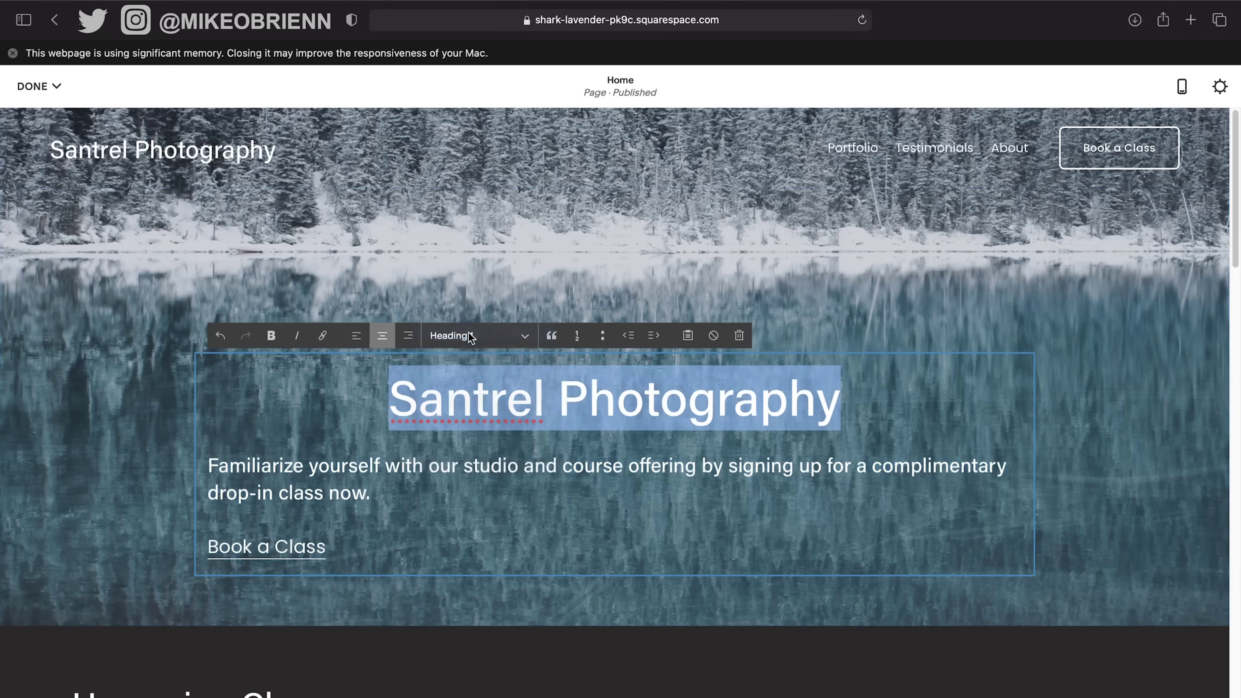
{"action": "left_click", "coordinate": [271, 338]}
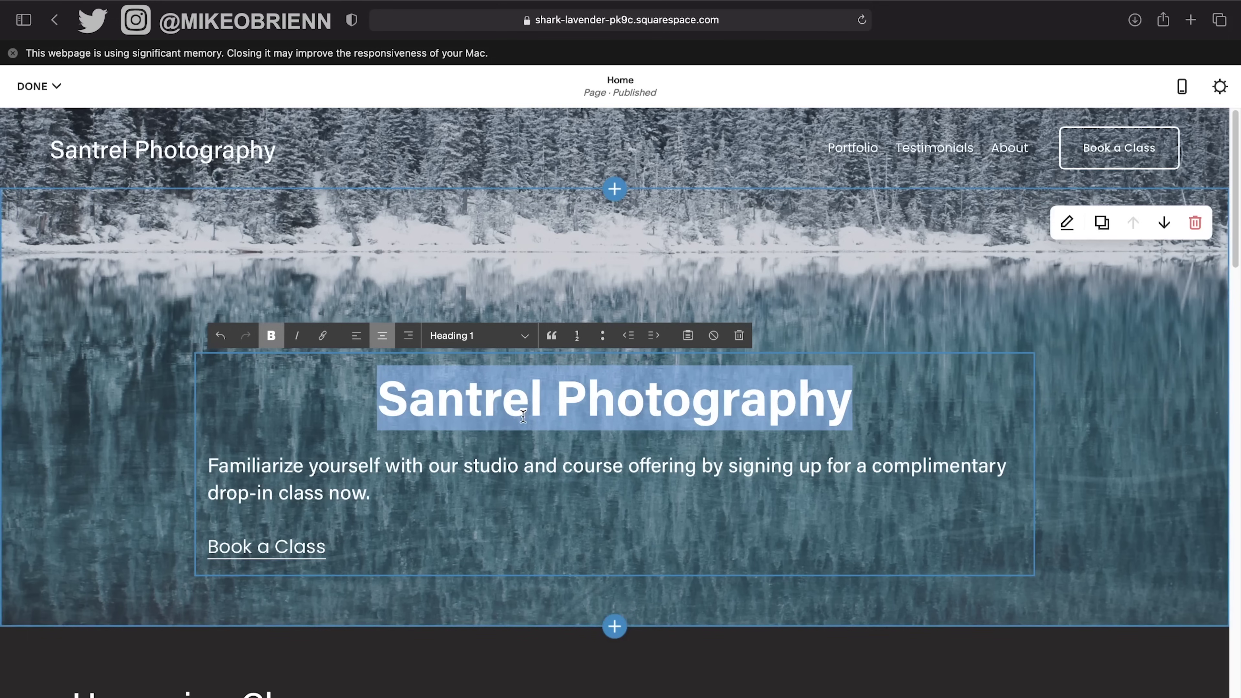
{"action": "left_click", "coordinate": [849, 410]}
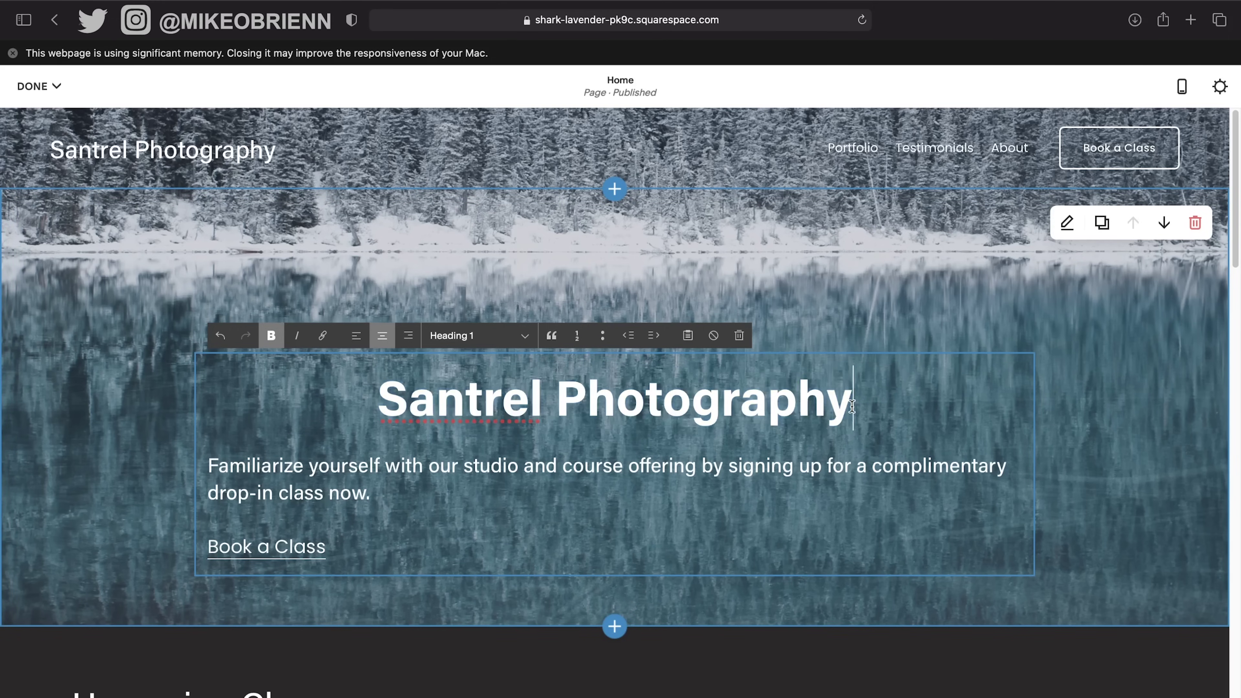
{"action": "left_click_drag", "start_coordinate": [392, 489], "coordinate": [208, 467]}
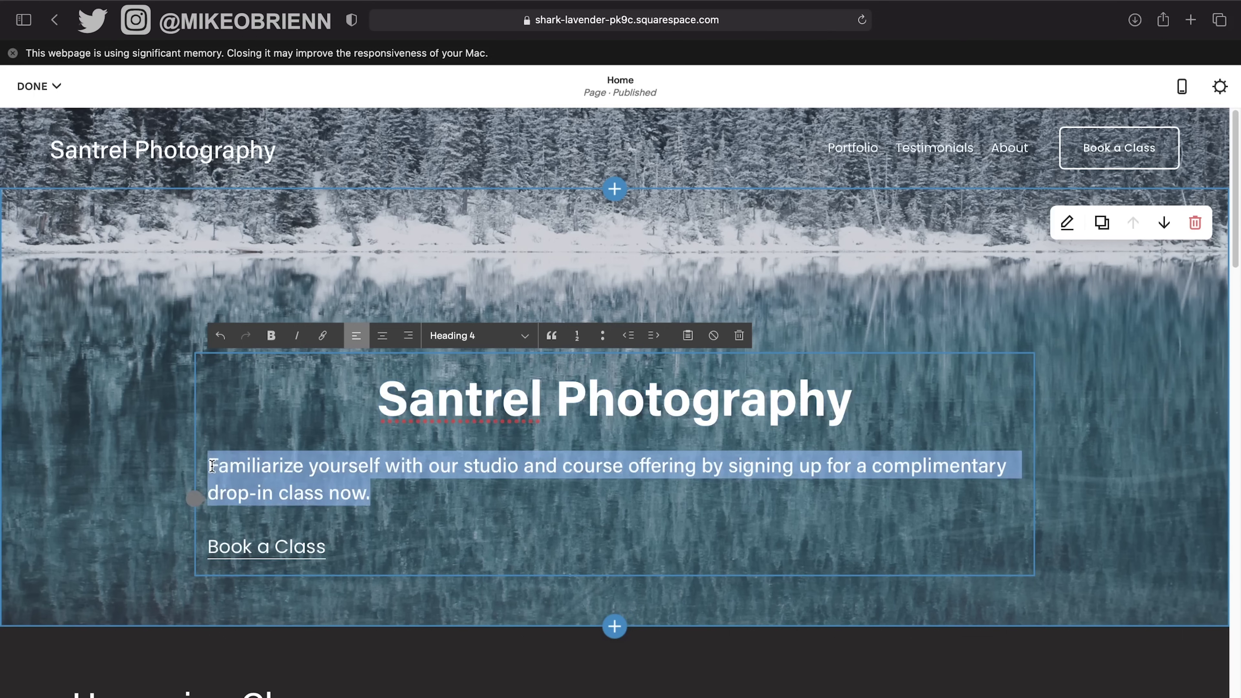
Centre the hero intro paragraph and replace it with 'A Team of Professional Photographers'.
{"action": "left_click", "coordinate": [382, 336]}
{"action": "type", "text": "A"}
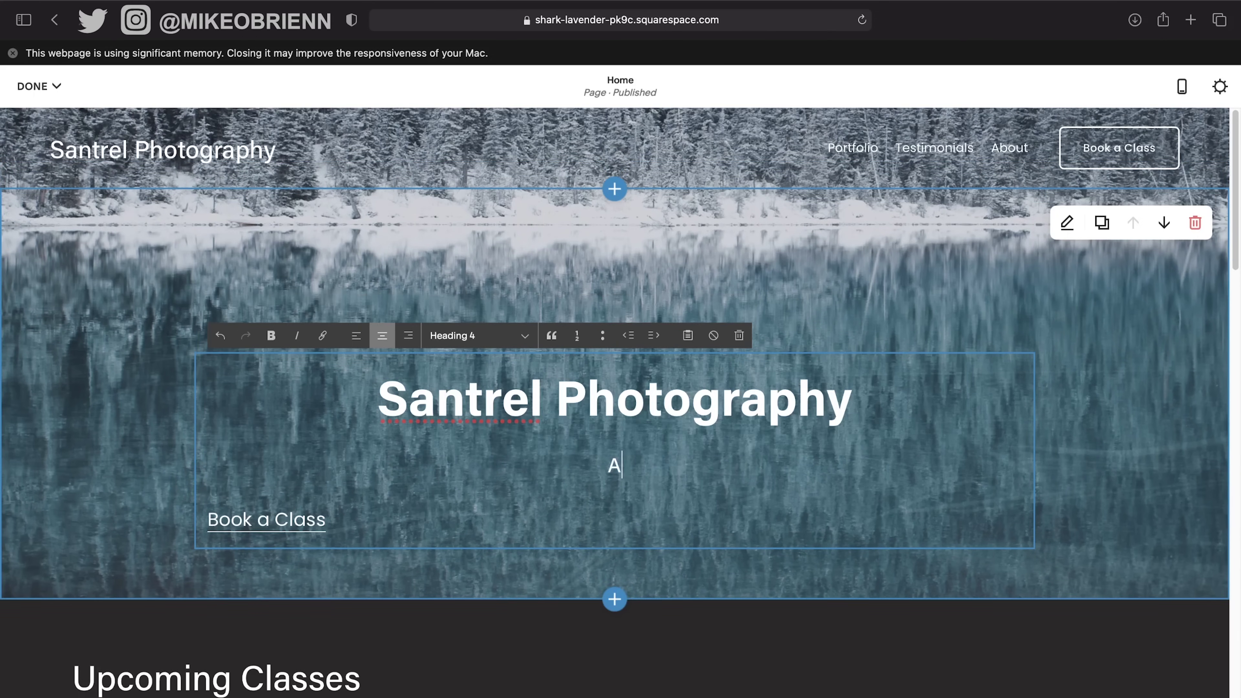
{"action": "type", "text": " Team of Por"}
{"action": "key", "text": "BackSpace"}
{"action": "key", "text": "BackSpace"}
{"action": "type", "text": "ro"}
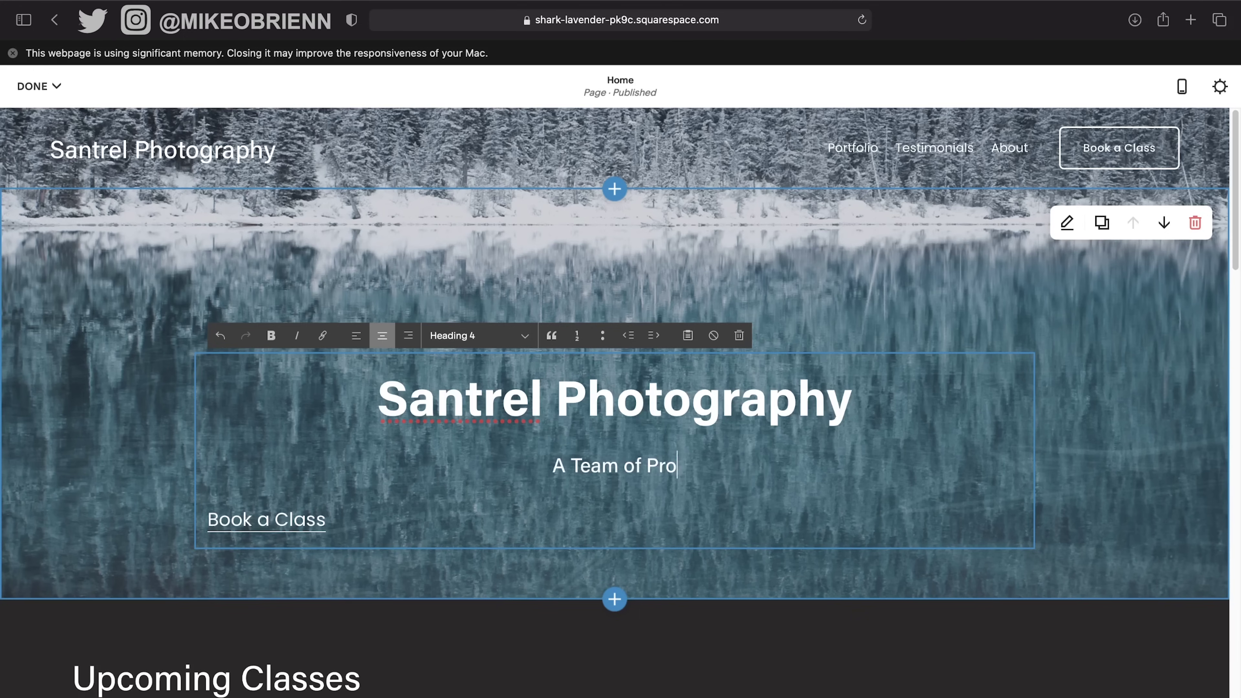
{"action": "type", "text": "fessional Ph"}
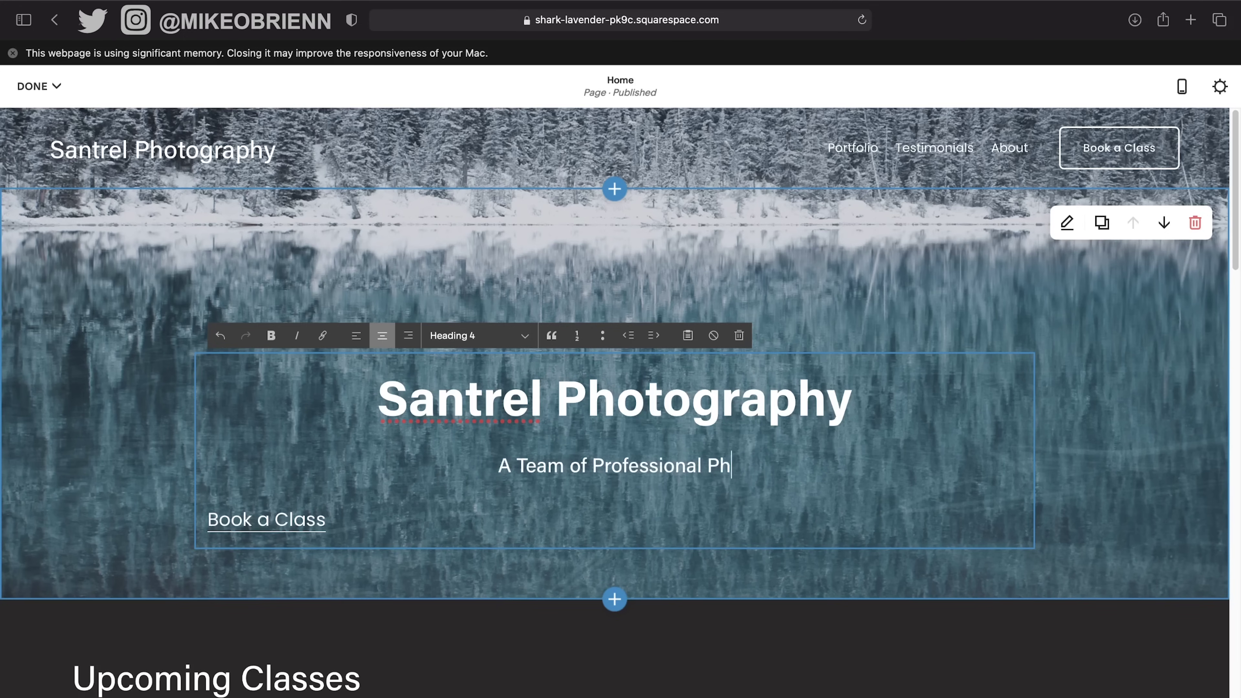
{"action": "type", "text": "otographers fo"}
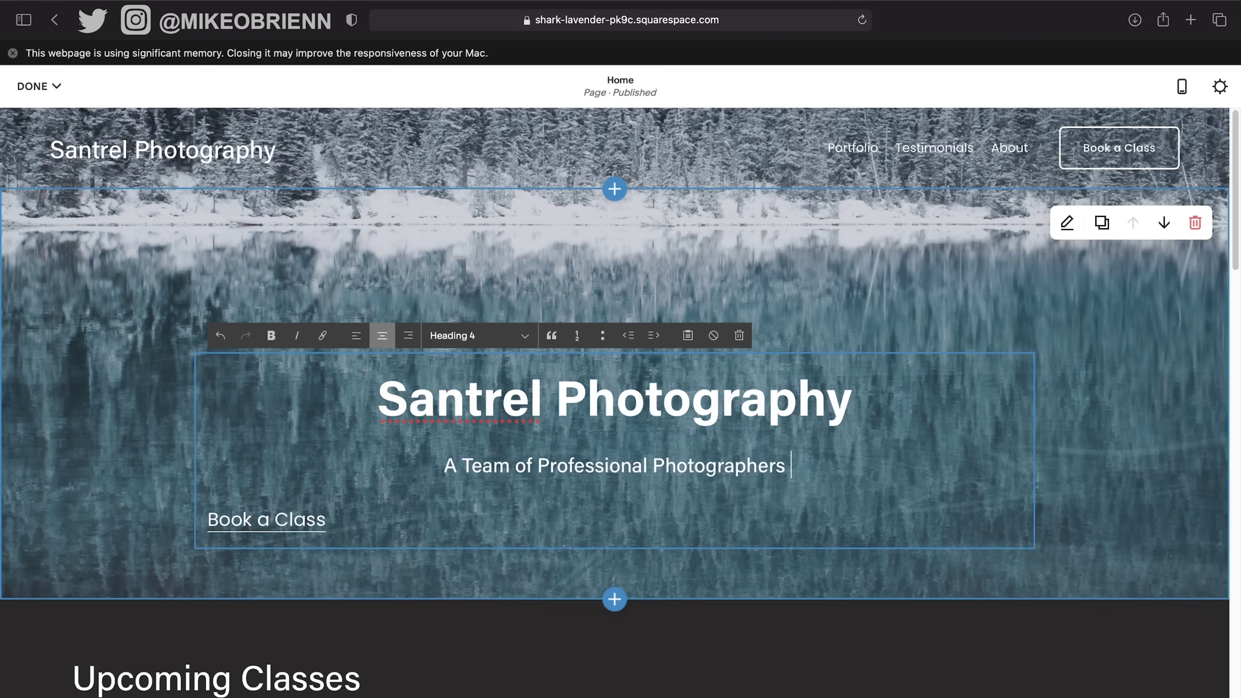
{"action": "key", "text": "BackSpace"}
{"action": "key", "text": "BackSpace"}
Remove the link from 'Book a Class' and delete that text.
{"action": "left_click", "coordinate": [355, 521]}
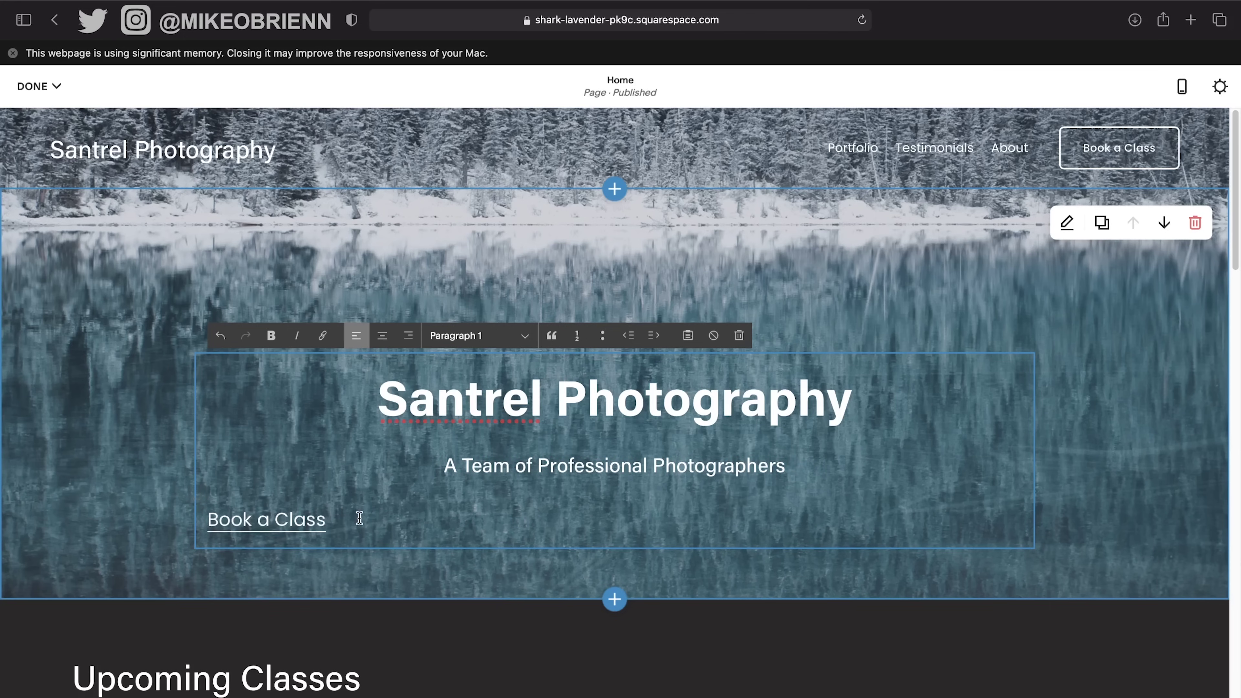
{"action": "left_click_drag", "start_coordinate": [360, 519], "coordinate": [177, 524]}
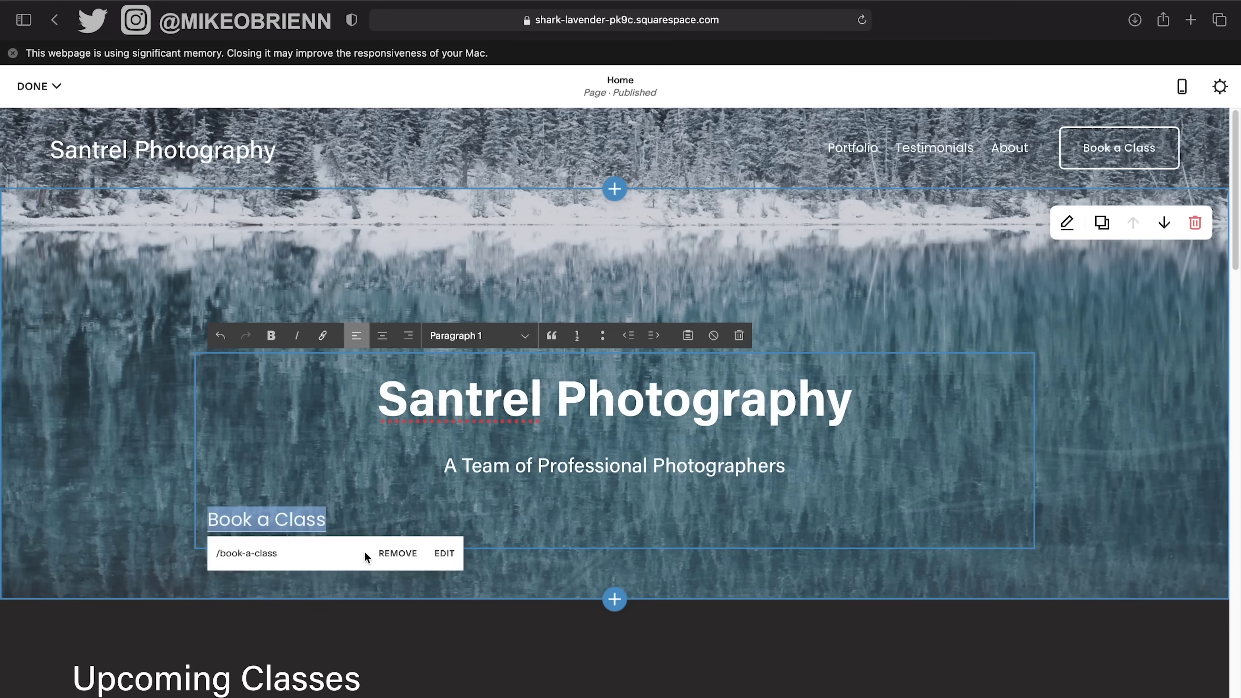
{"action": "left_click", "coordinate": [390, 557]}
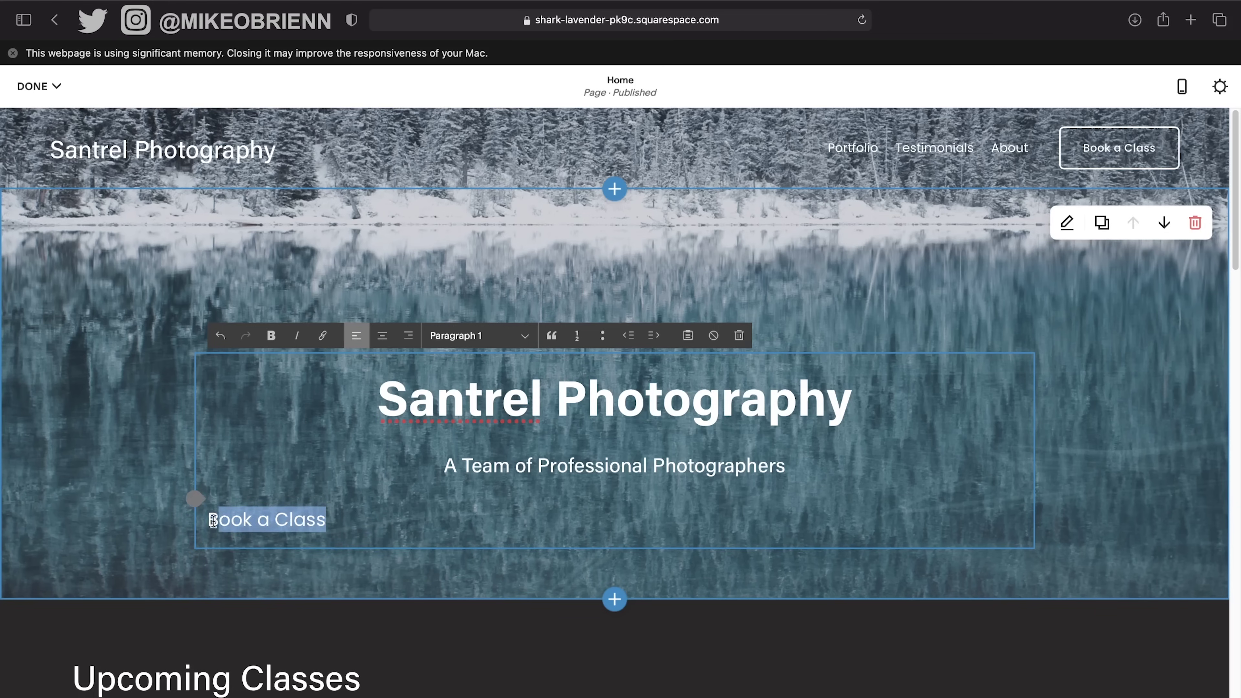
{"action": "key", "text": "BackSpace"}
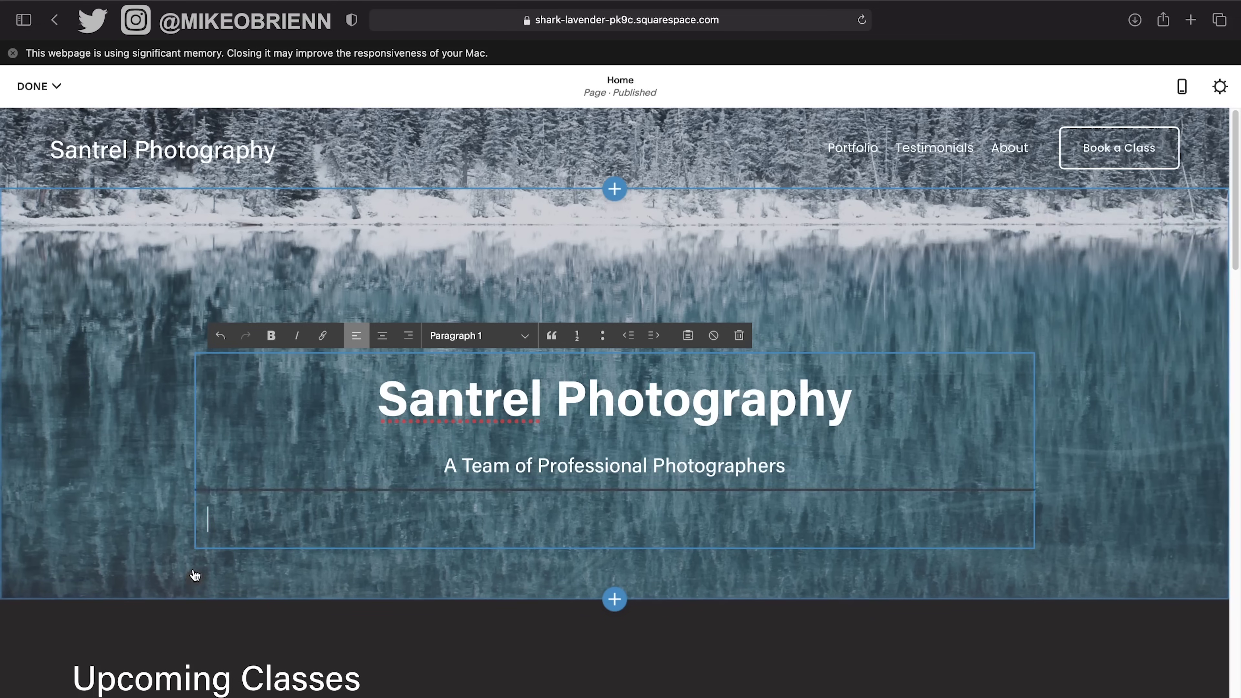
Insert a Spacer block below the hero subtitle and resize it to a shorter height.
{"action": "left_click", "coordinate": [194, 359]}
{"action": "left_click", "coordinate": [196, 493]}
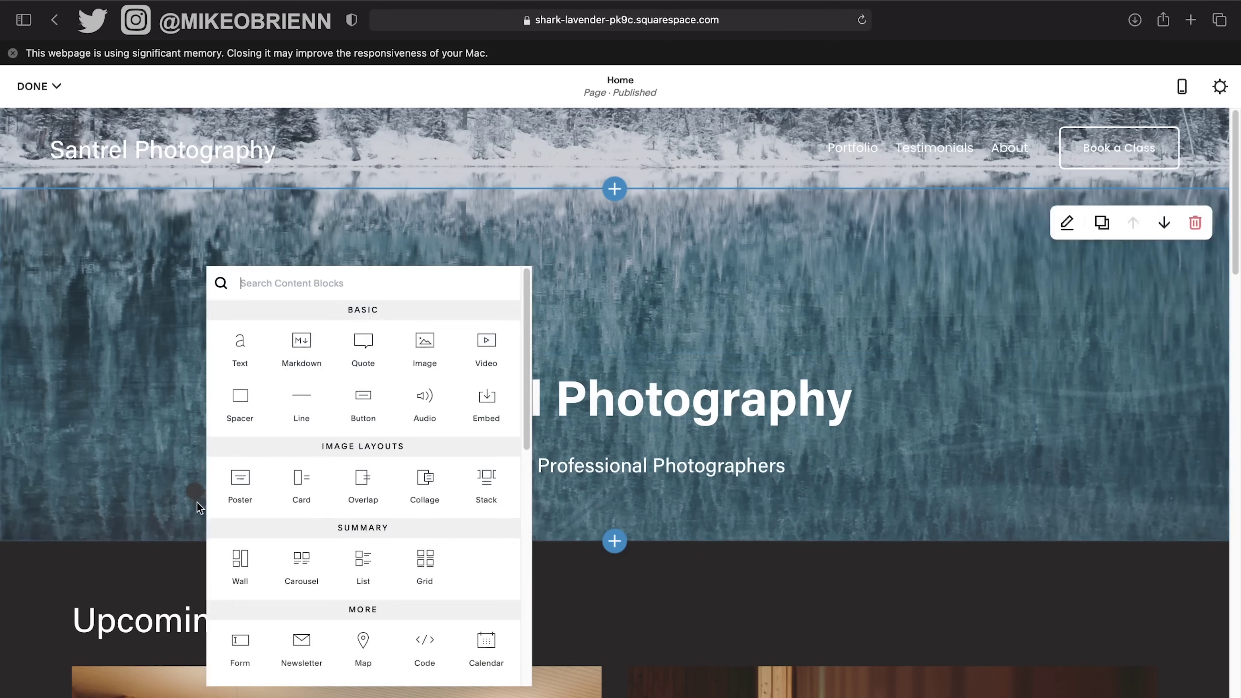
{"action": "left_click", "coordinate": [240, 409]}
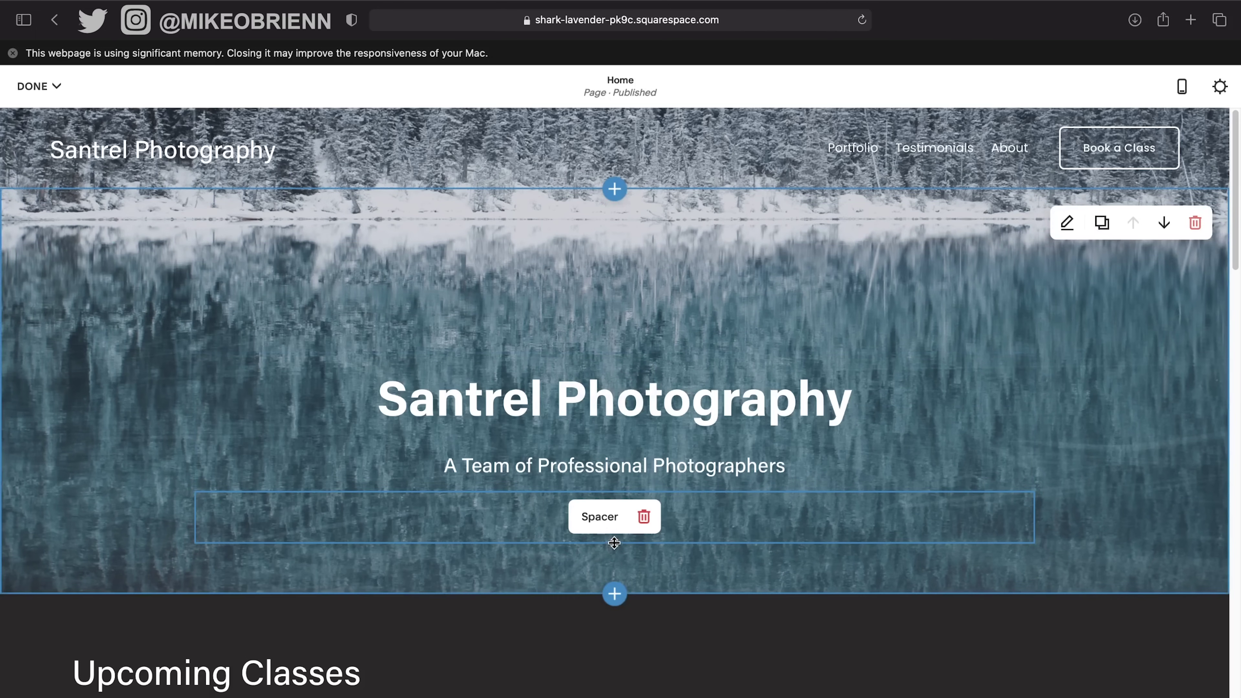
{"action": "left_click_drag", "start_coordinate": [614, 543], "coordinate": [601, 620]}
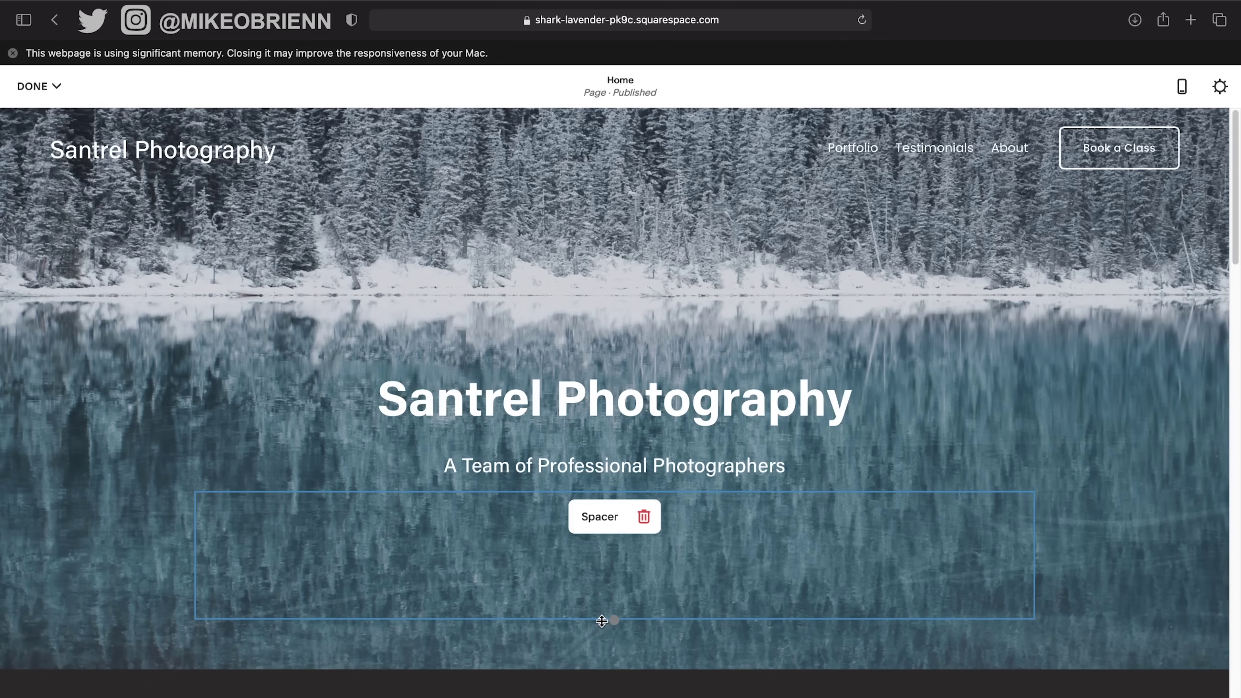
{"action": "left_click_drag", "start_coordinate": [601, 621], "coordinate": [604, 578]}
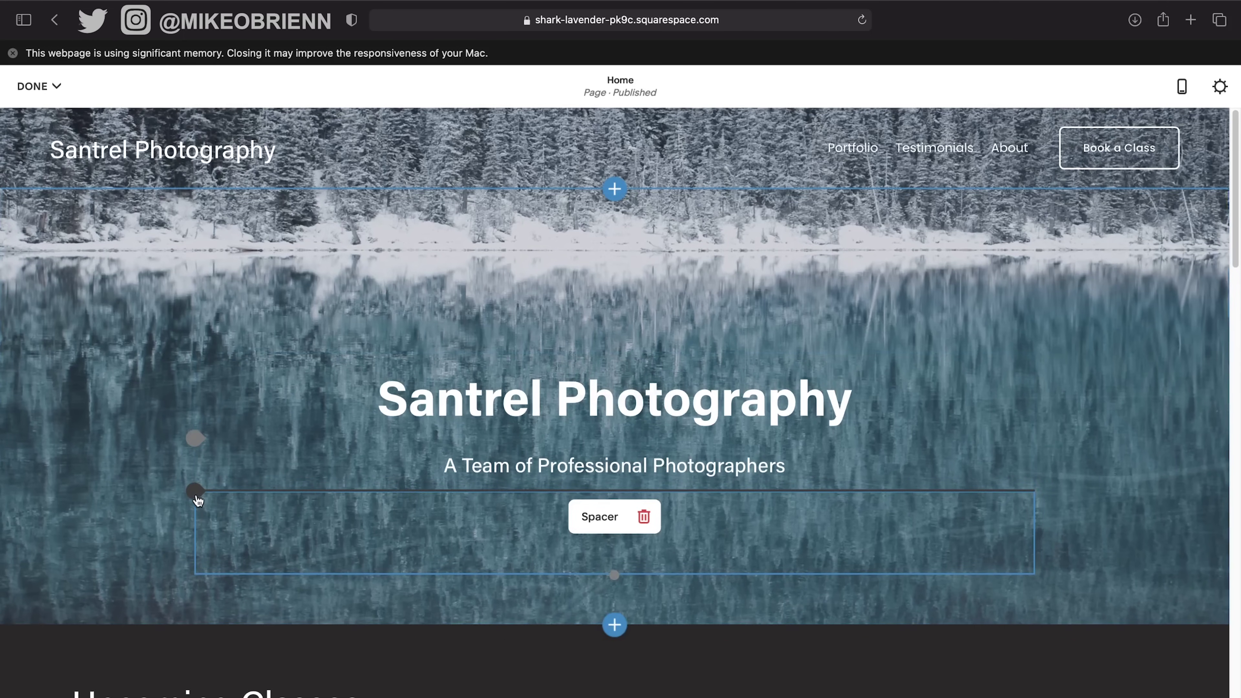
{"action": "left_click", "coordinate": [196, 498]}
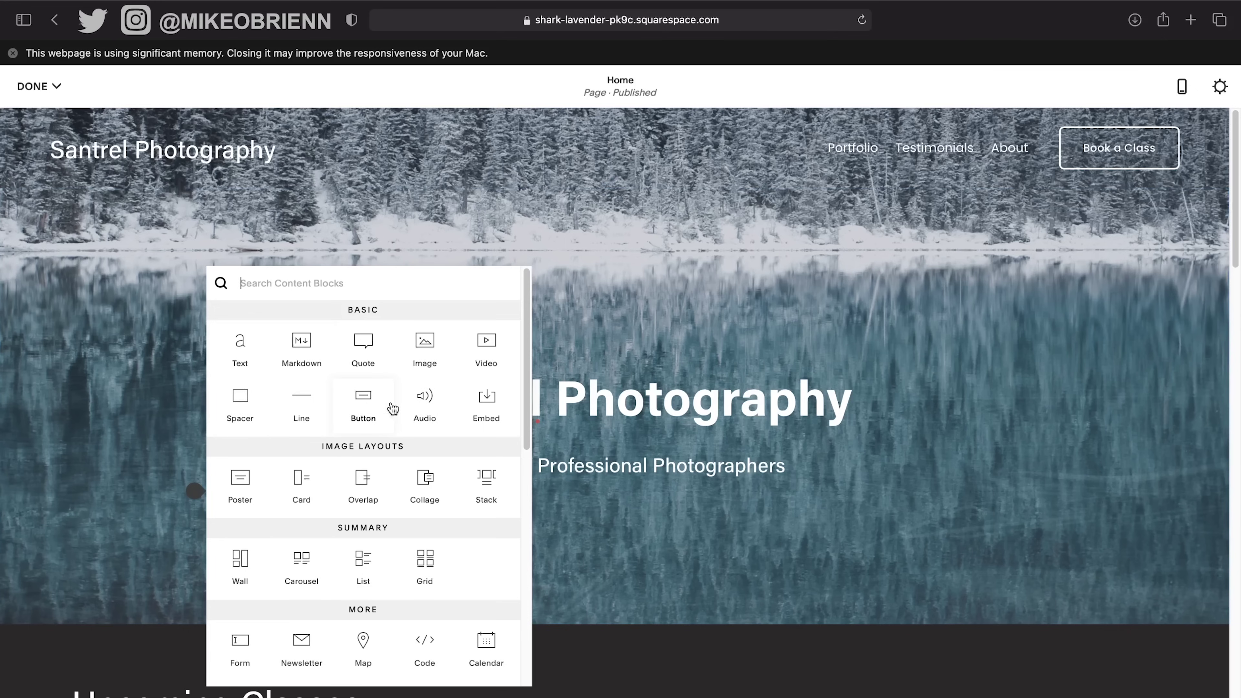
Add a Button block reading 'Learn more' from the Basic content blocks under the subtitle.
{"action": "scroll", "coordinate": [437, 468], "scroll_direction": "down", "scroll_amount": 5}
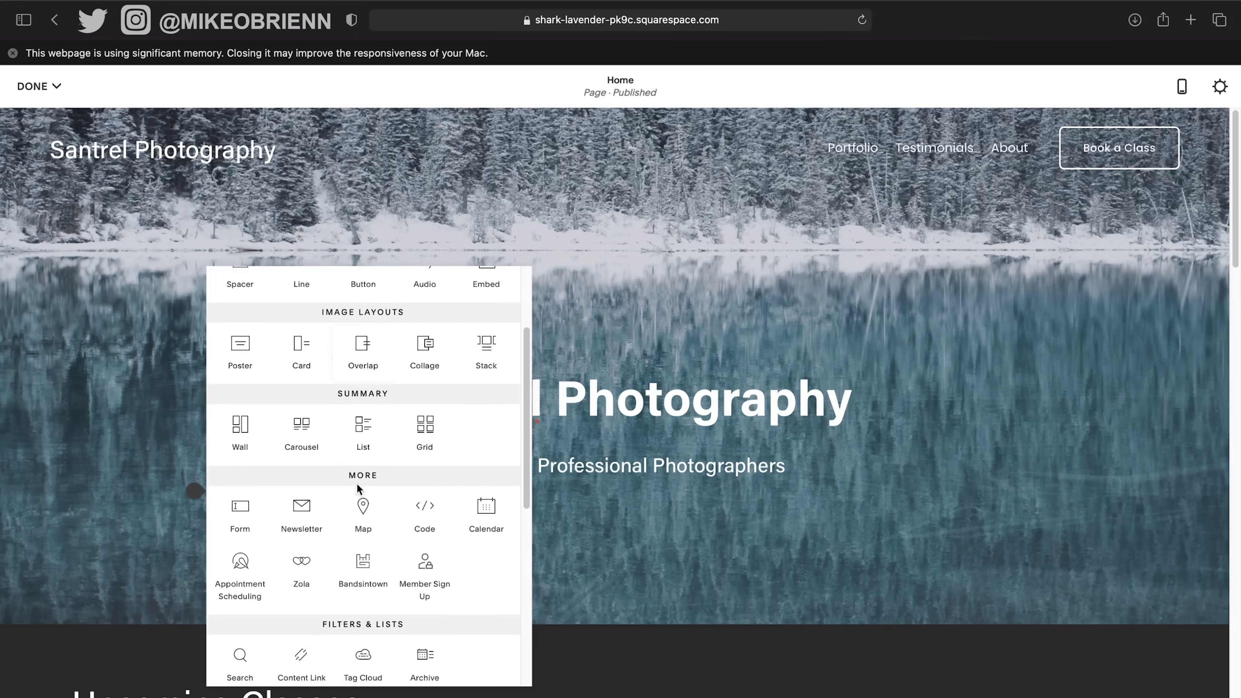
{"action": "scroll", "coordinate": [504, 504], "scroll_direction": "down", "scroll_amount": 2}
{"action": "scroll", "coordinate": [504, 504], "scroll_direction": "down", "scroll_amount": 5}
{"action": "scroll", "coordinate": [451, 533], "scroll_direction": "down", "scroll_amount": 5}
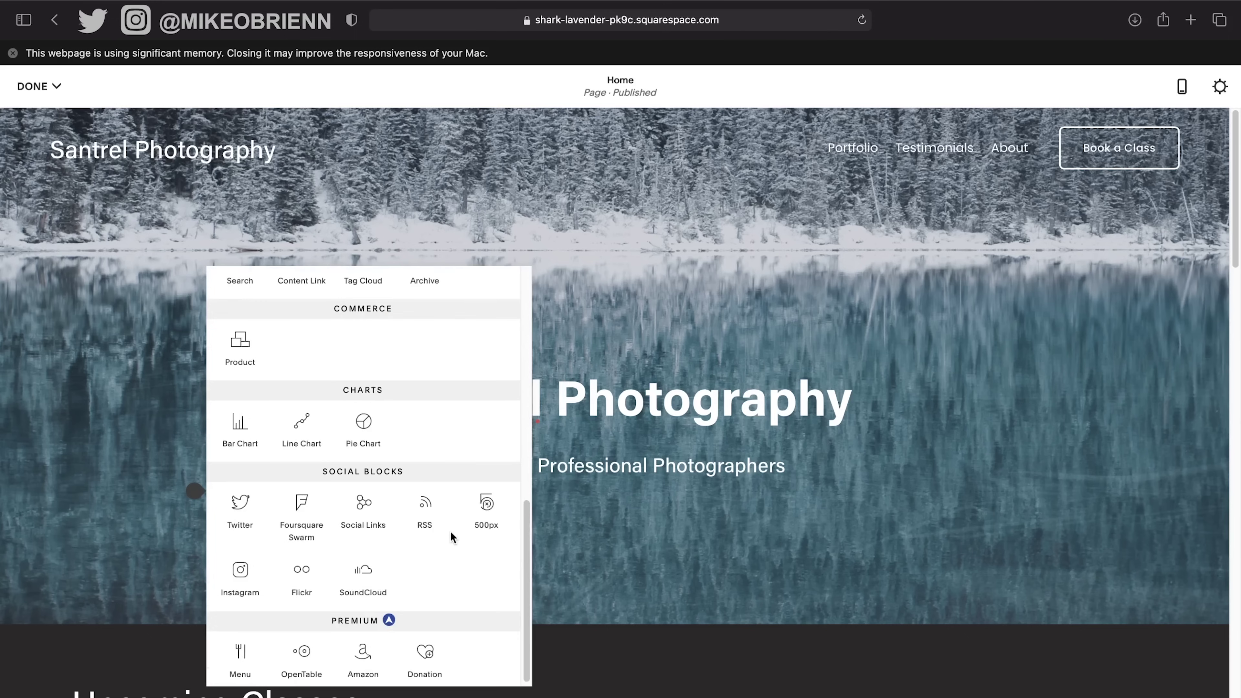
{"action": "scroll", "coordinate": [451, 533], "scroll_direction": "up", "scroll_amount": 15}
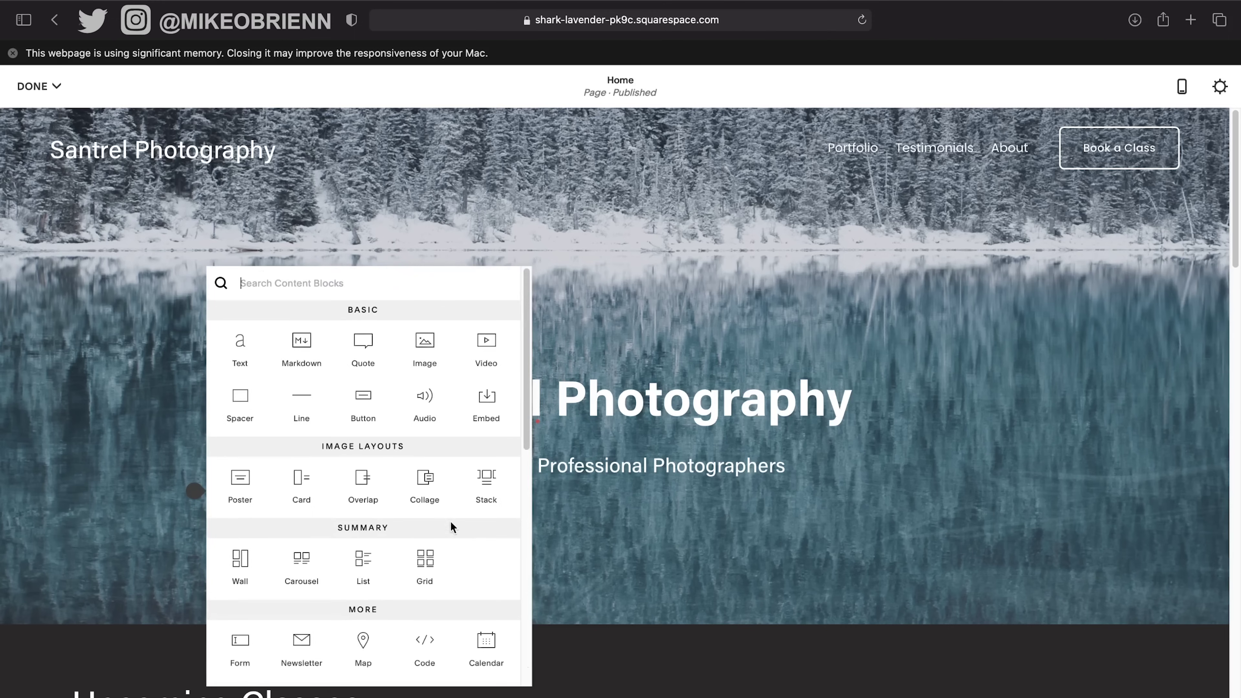
{"action": "left_click", "coordinate": [370, 402]}
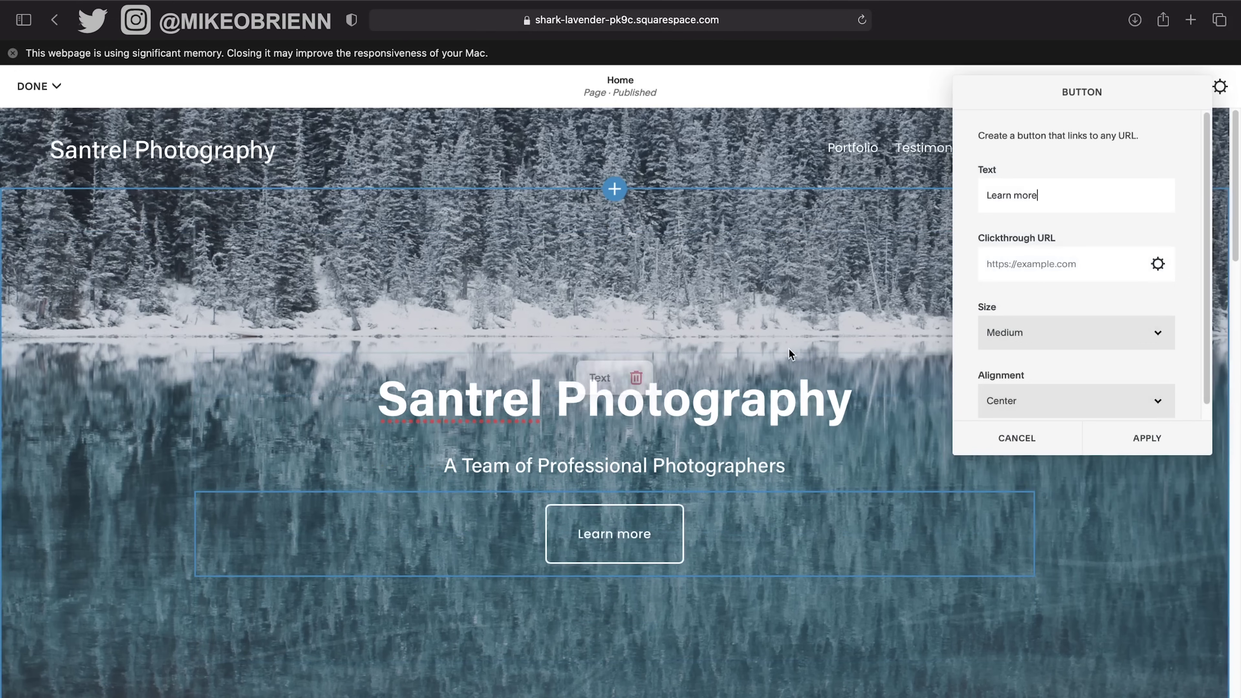
Keep the hero button at medium size and relabel it 'View Gallery'.
{"action": "left_click", "coordinate": [1070, 335]}
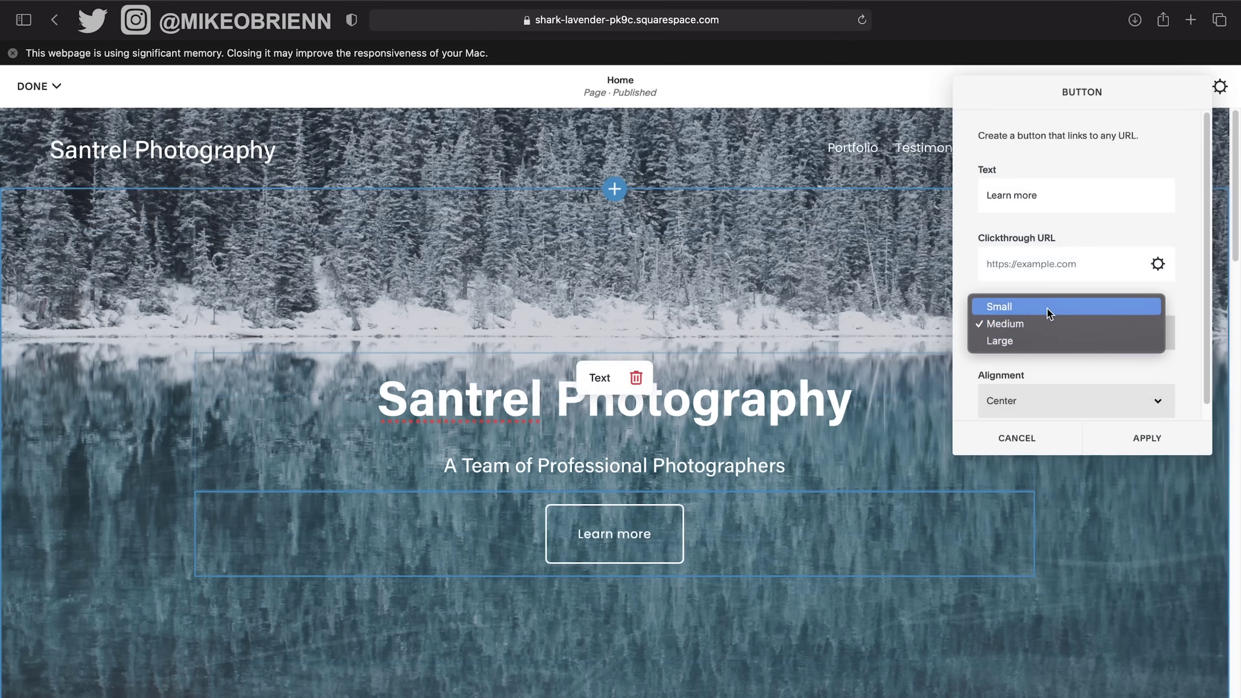
{"action": "left_click", "coordinate": [1053, 307]}
{"action": "left_click", "coordinate": [1080, 329]}
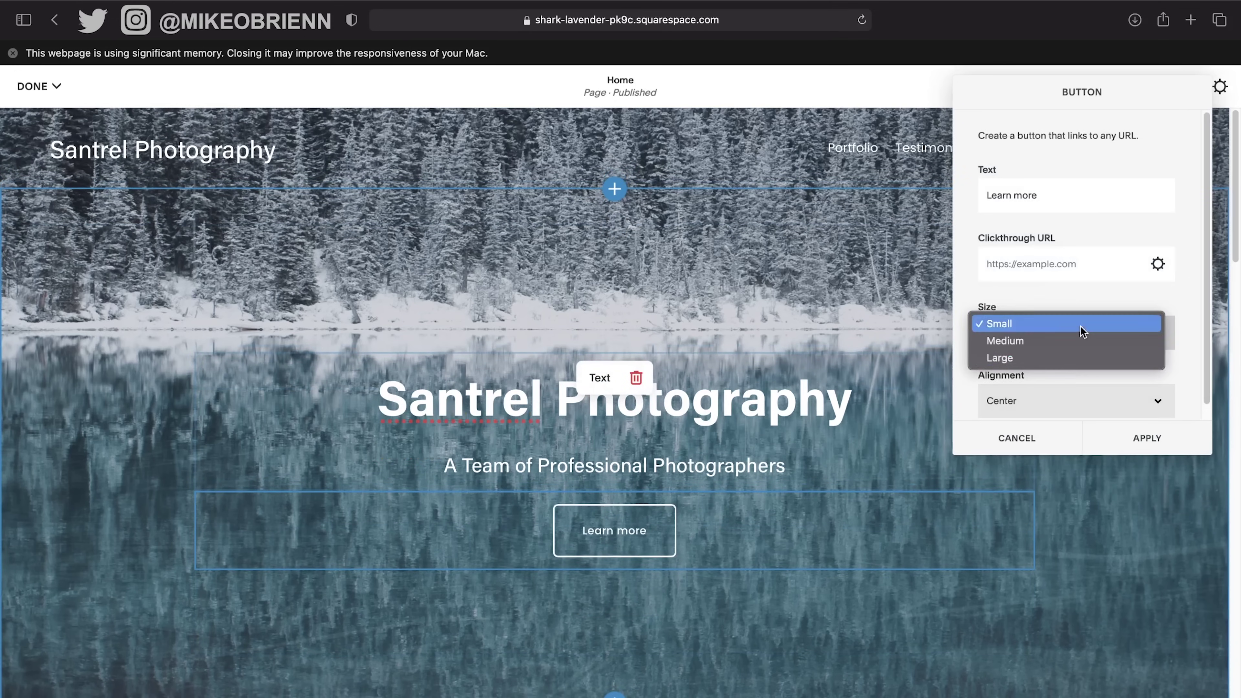
{"action": "left_click", "coordinate": [1072, 342]}
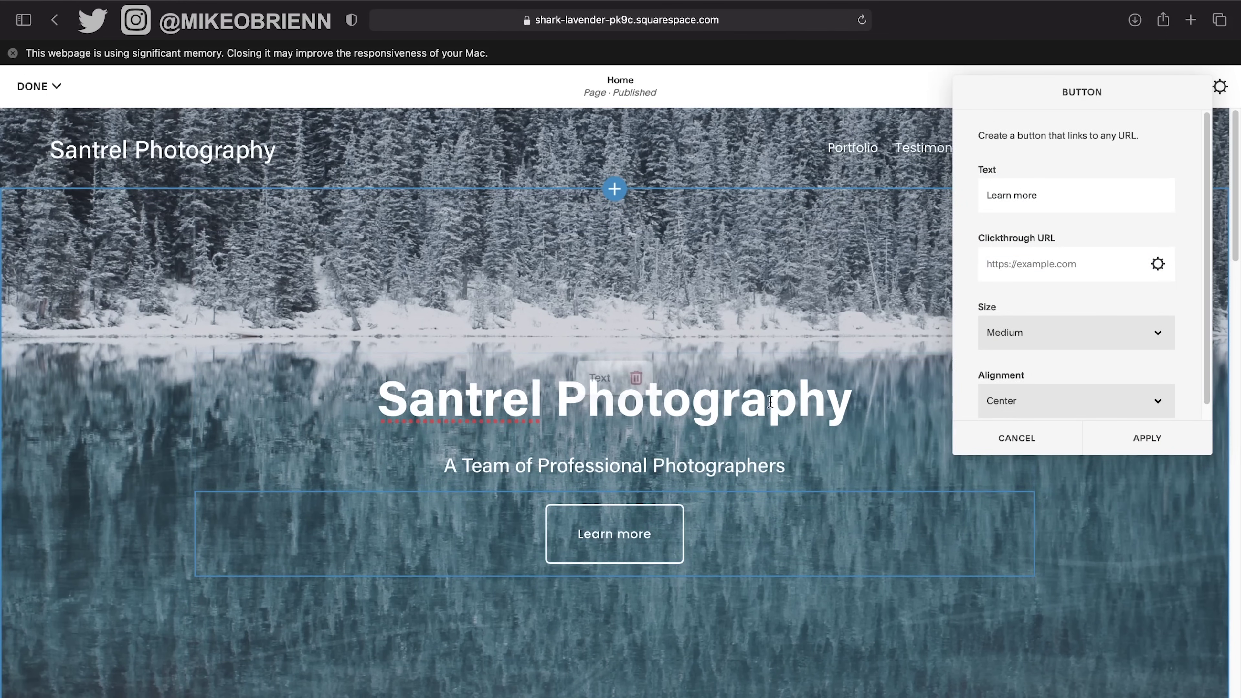
{"action": "scroll", "coordinate": [1094, 361], "scroll_direction": "down", "scroll_amount": 1}
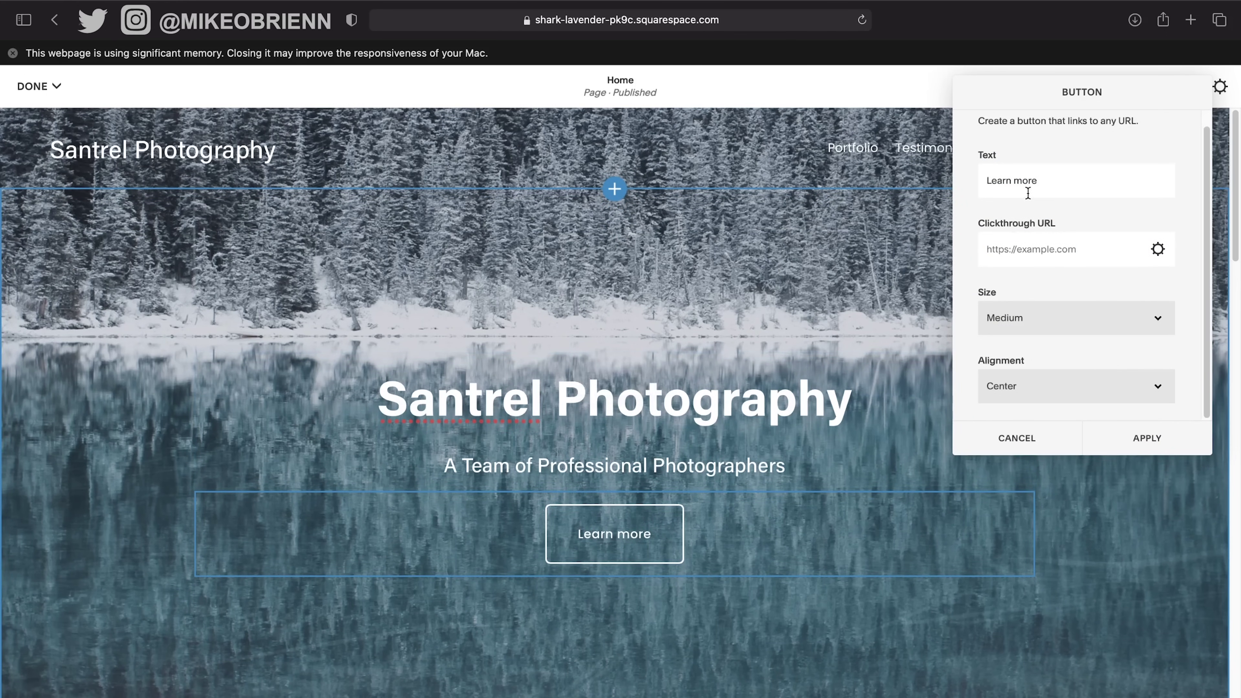
{"action": "key", "text": "super+a"}
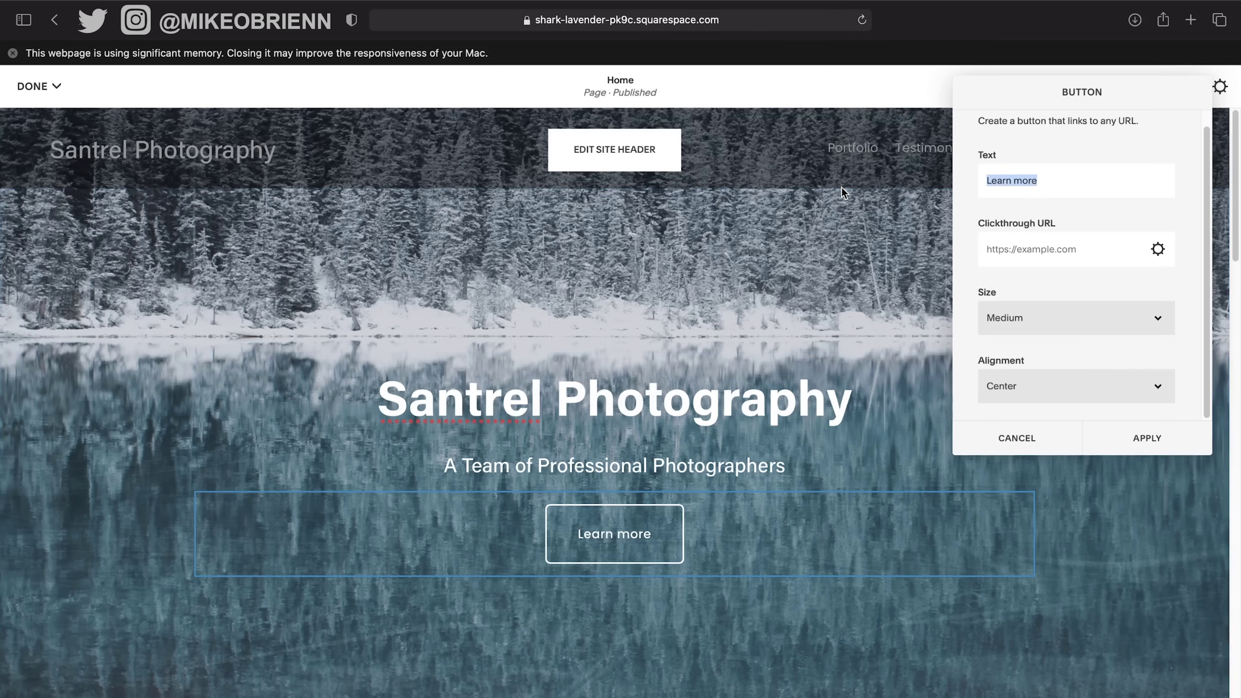
{"action": "type", "text": "View Galla"}
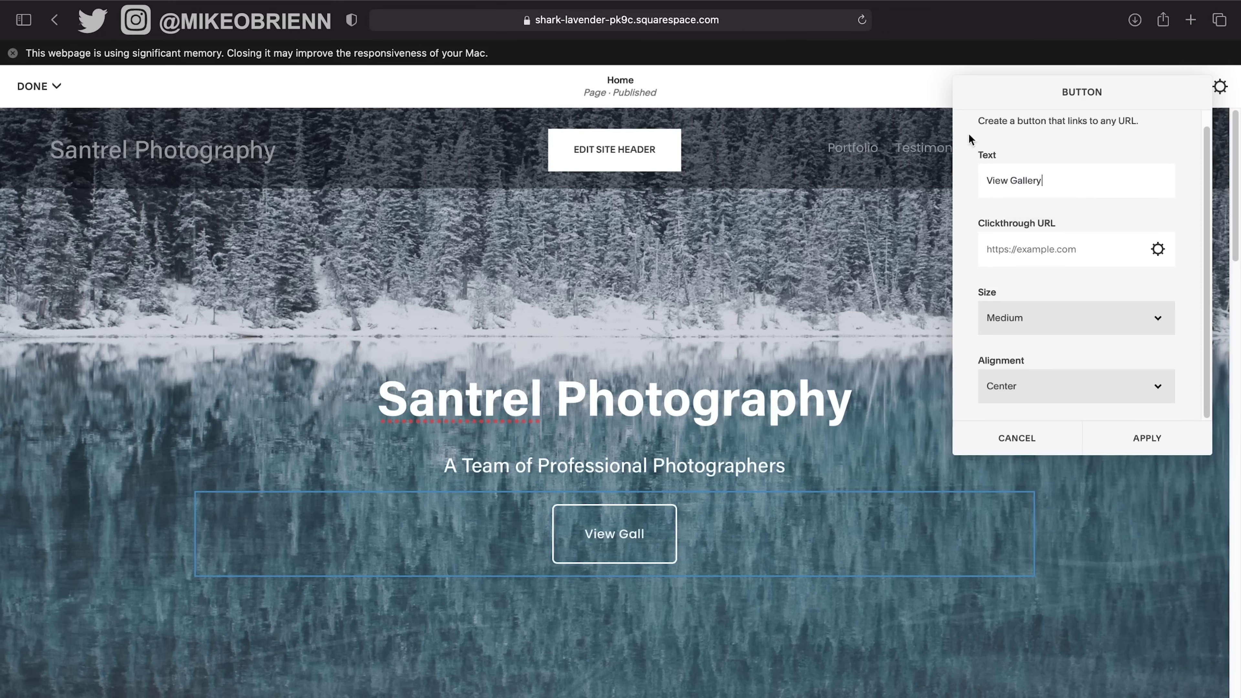
Link the button to the Portfolio page, opening in a new window.
{"action": "left_click", "coordinate": [1098, 248]}
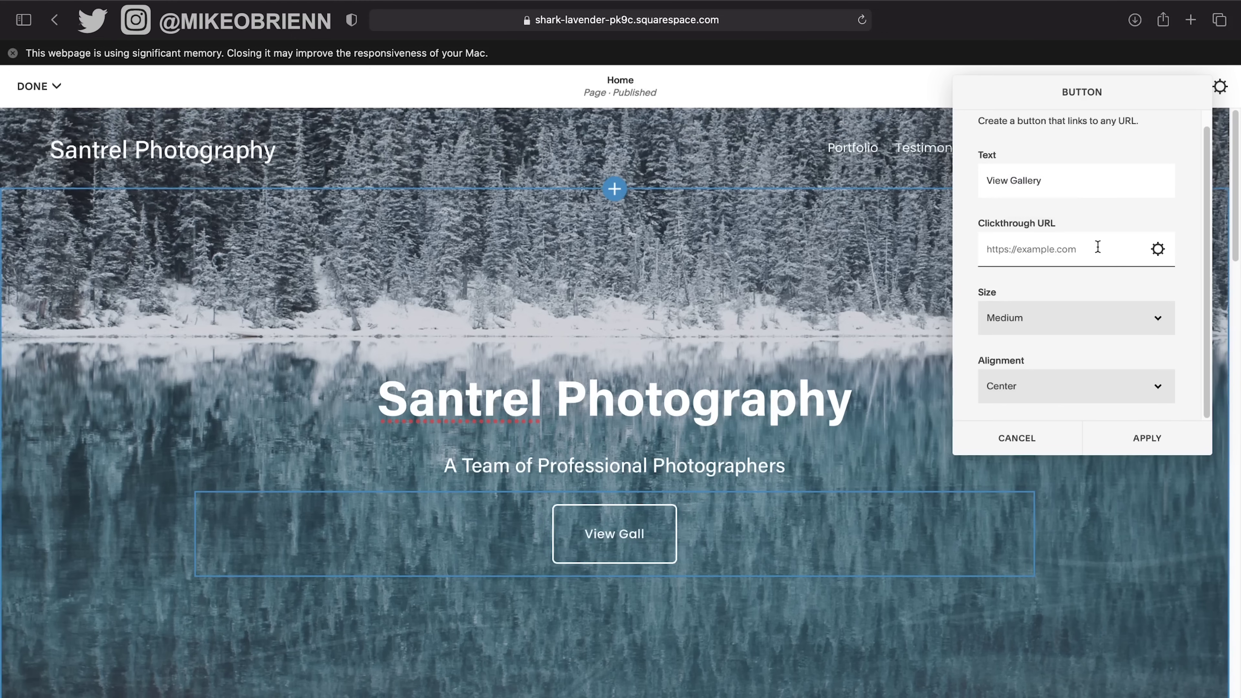
{"action": "left_click", "coordinate": [1158, 250]}
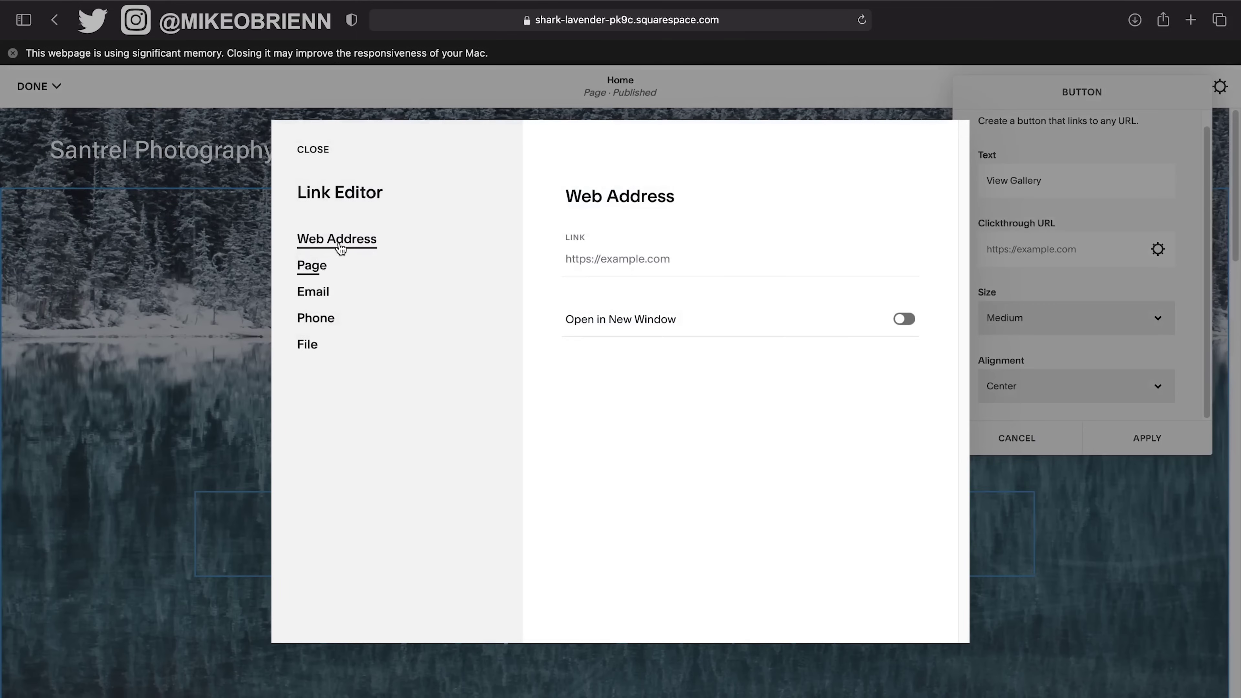
{"action": "left_click", "coordinate": [314, 266]}
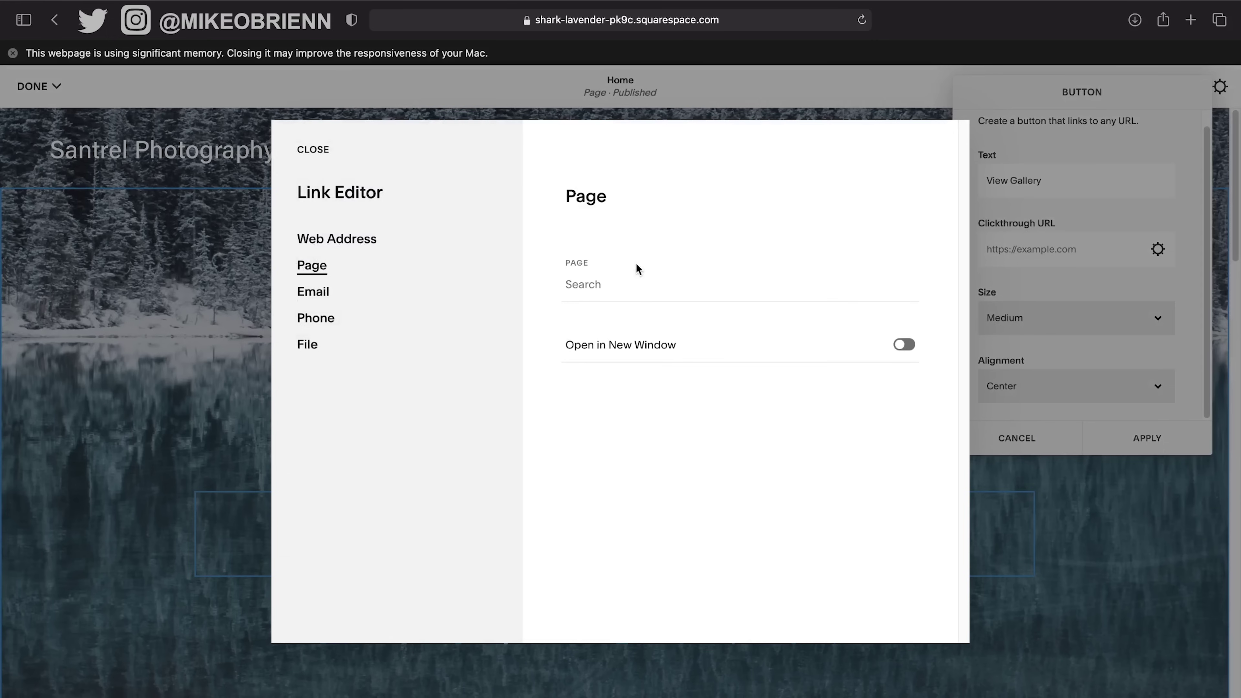
{"action": "left_click", "coordinate": [608, 288]}
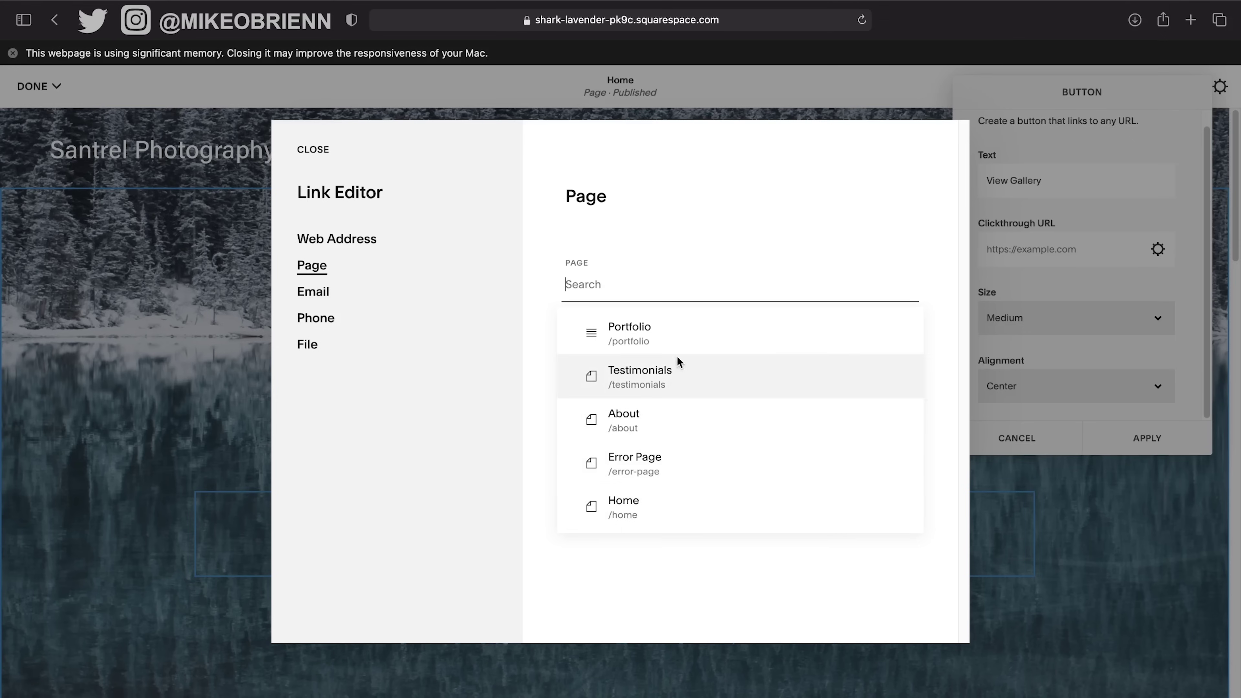
{"action": "left_click", "coordinate": [628, 329]}
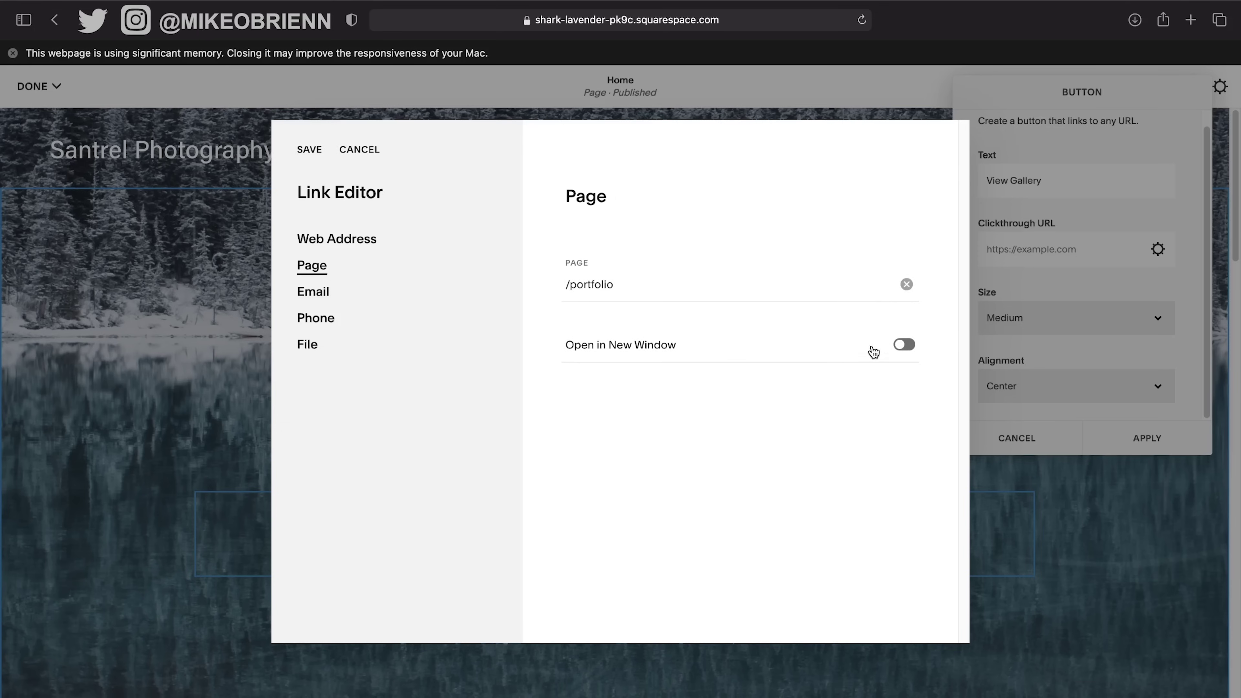
{"action": "left_click", "coordinate": [910, 348]}
{"action": "left_click", "coordinate": [303, 155]}
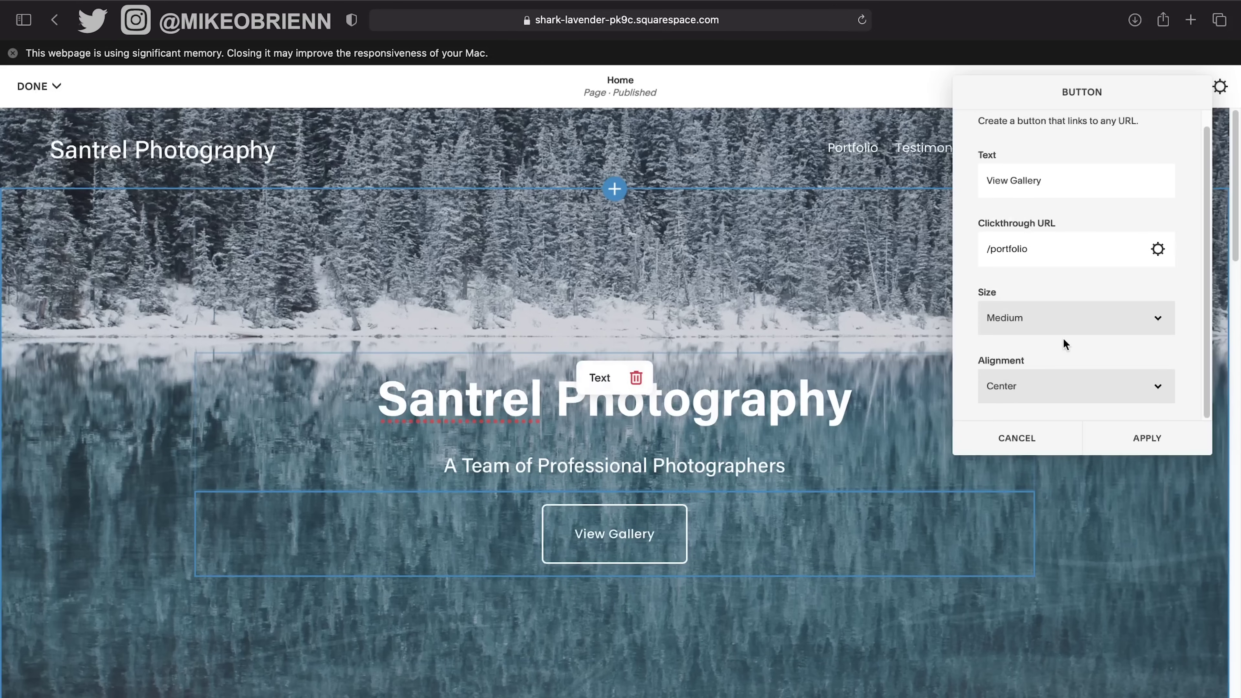
Apply the View Gallery button settings.
{"action": "scroll", "coordinate": [1064, 339], "scroll_direction": "up", "scroll_amount": 1}
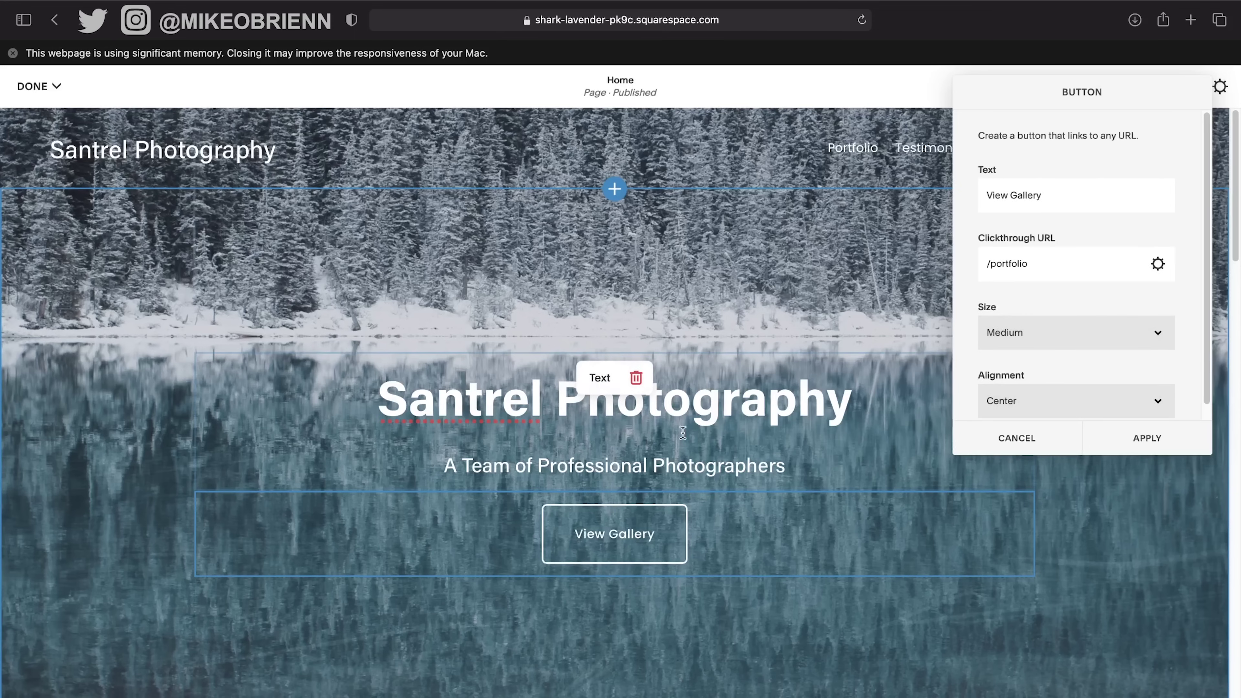
{"action": "left_click", "coordinate": [1142, 438]}
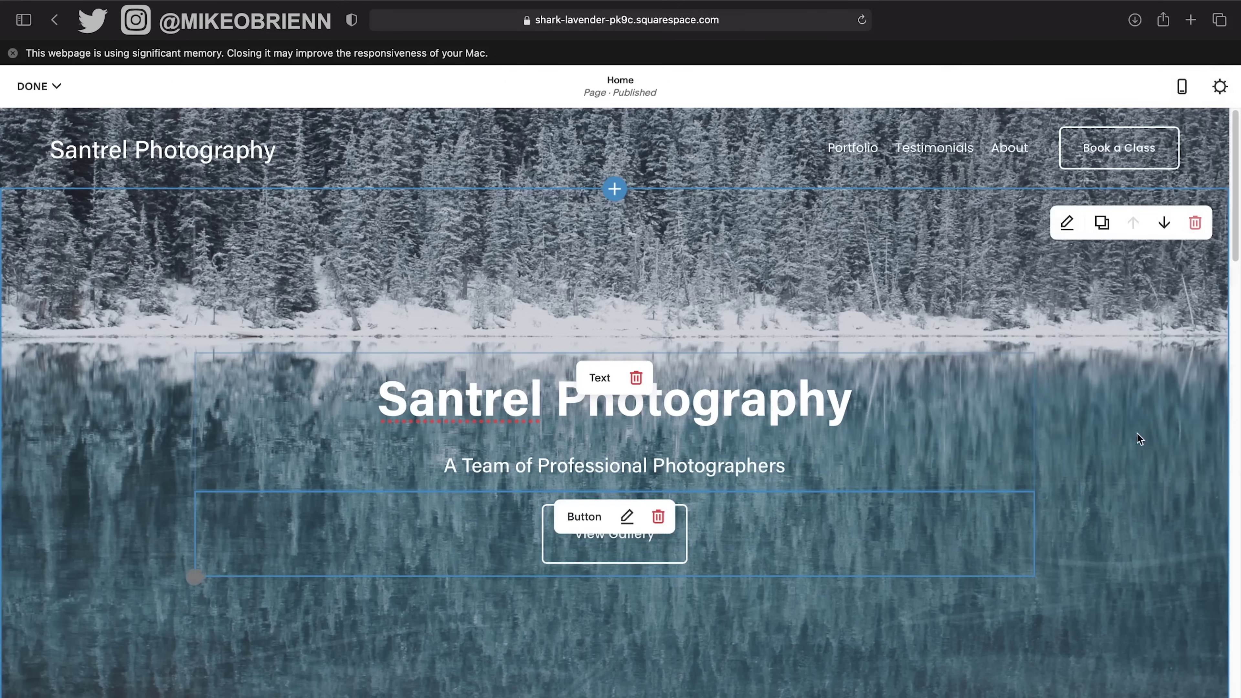
{"action": "left_click", "coordinate": [627, 516]}
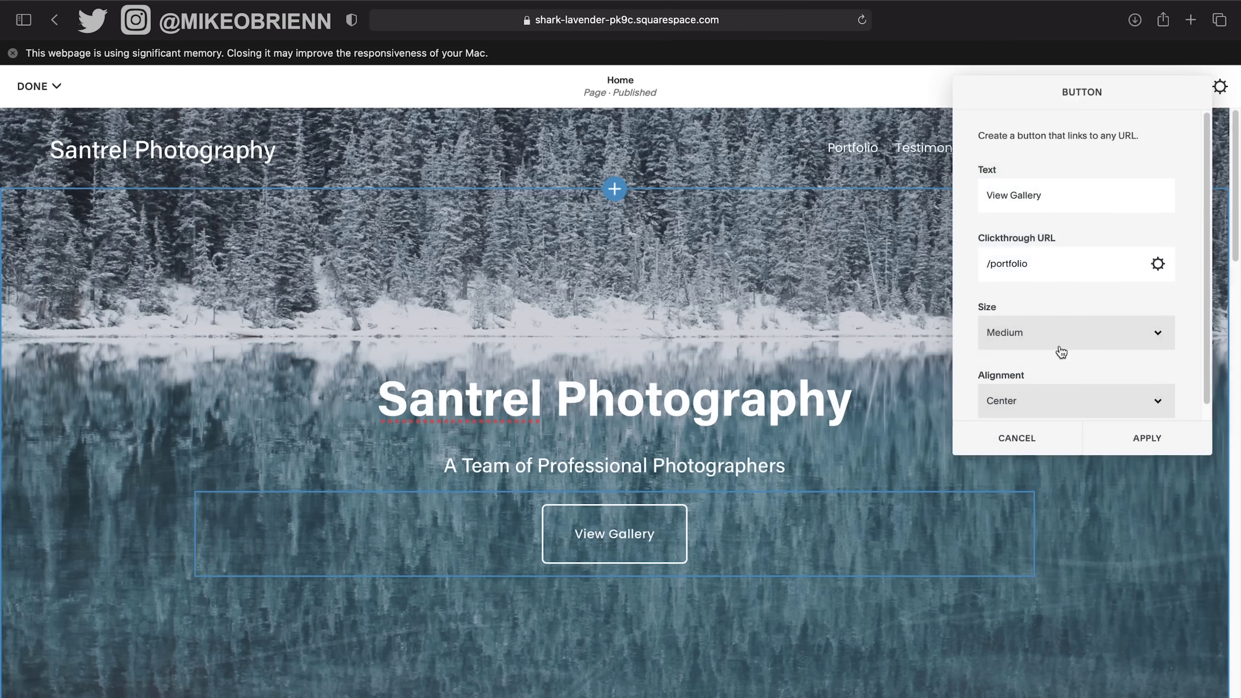
{"action": "scroll", "coordinate": [1105, 206], "scroll_direction": "down", "scroll_amount": 1}
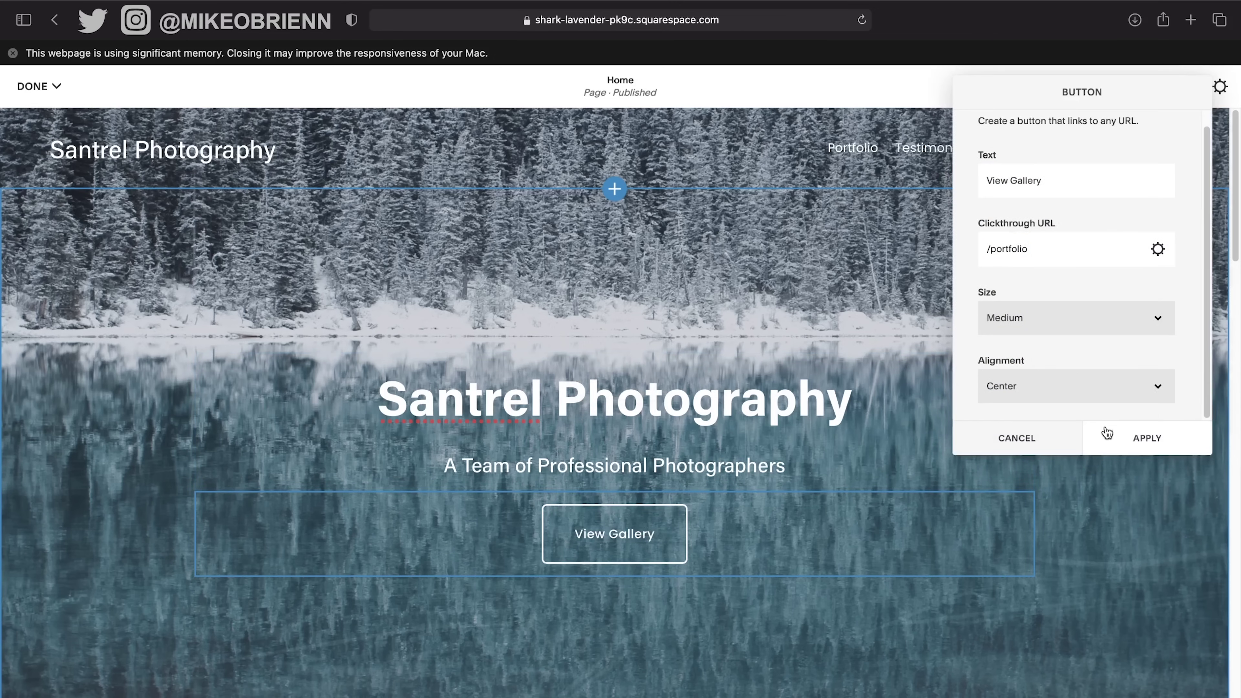
{"action": "left_click", "coordinate": [1119, 439]}
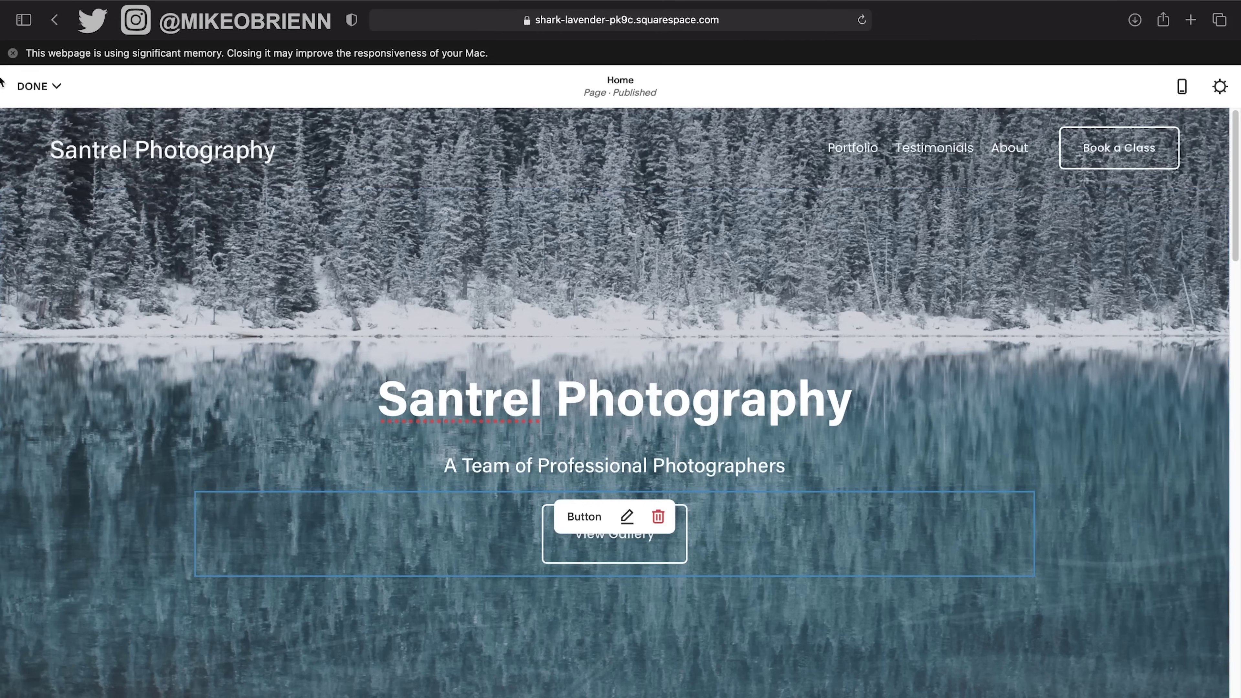
Save the home page edits and exit the editor.
{"action": "left_click", "coordinate": [34, 87]}
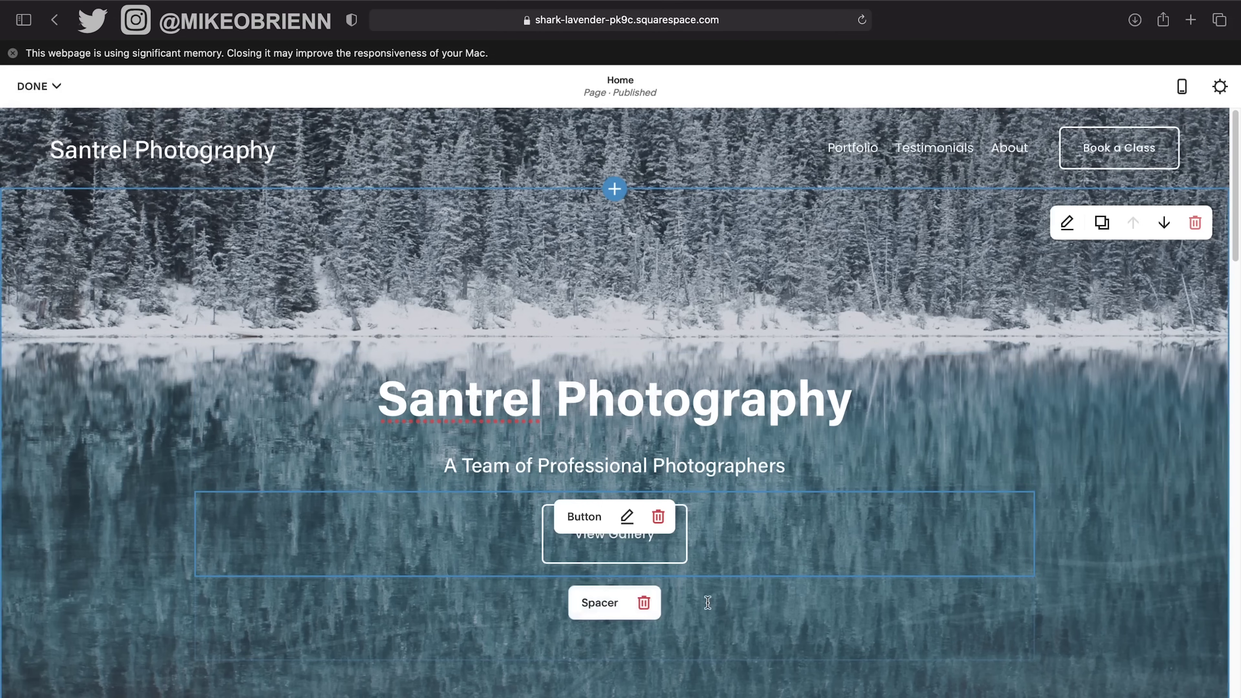
{"action": "scroll", "coordinate": [757, 540], "scroll_direction": "down", "scroll_amount": 3}
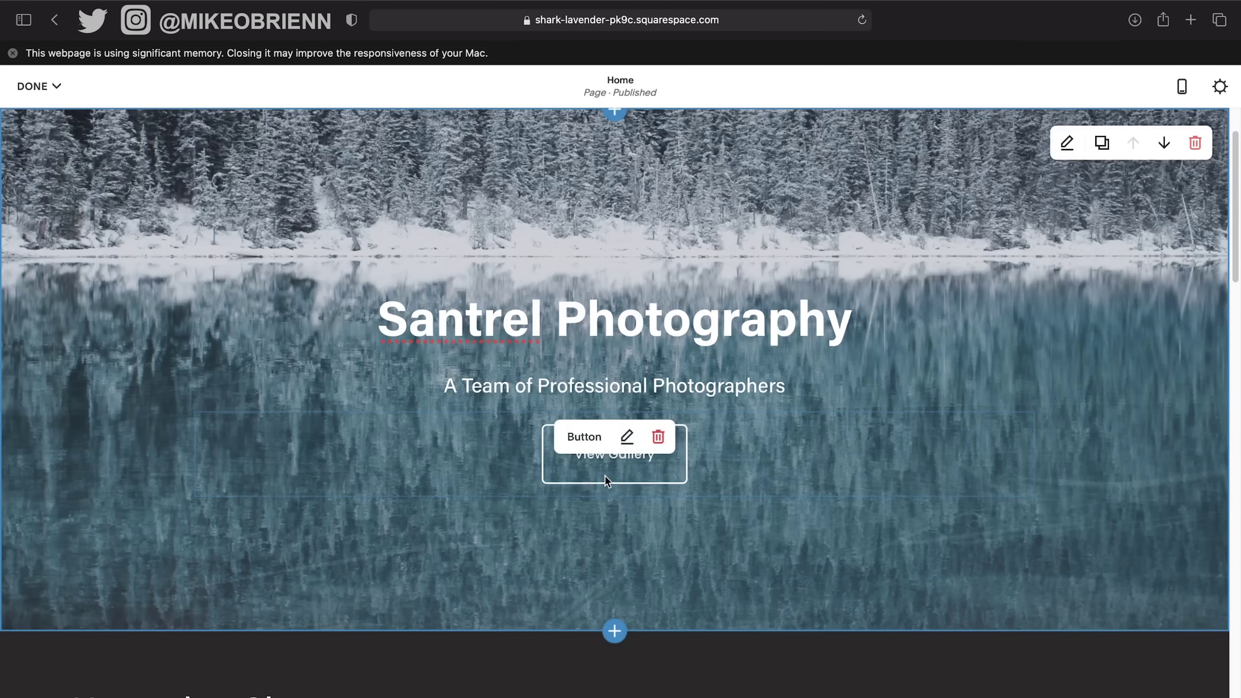
{"action": "scroll", "coordinate": [605, 476], "scroll_direction": "up", "scroll_amount": 3}
{"action": "mouse_move", "coordinate": [38, 90]}
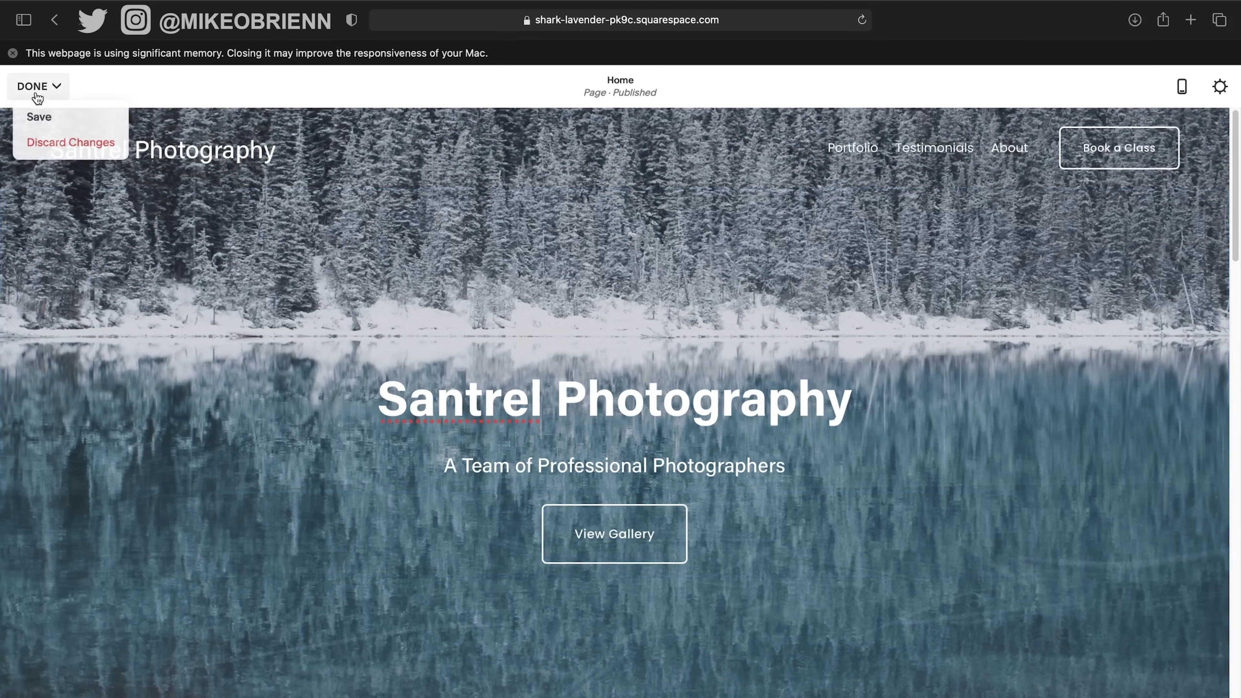
{"action": "left_click", "coordinate": [34, 115]}
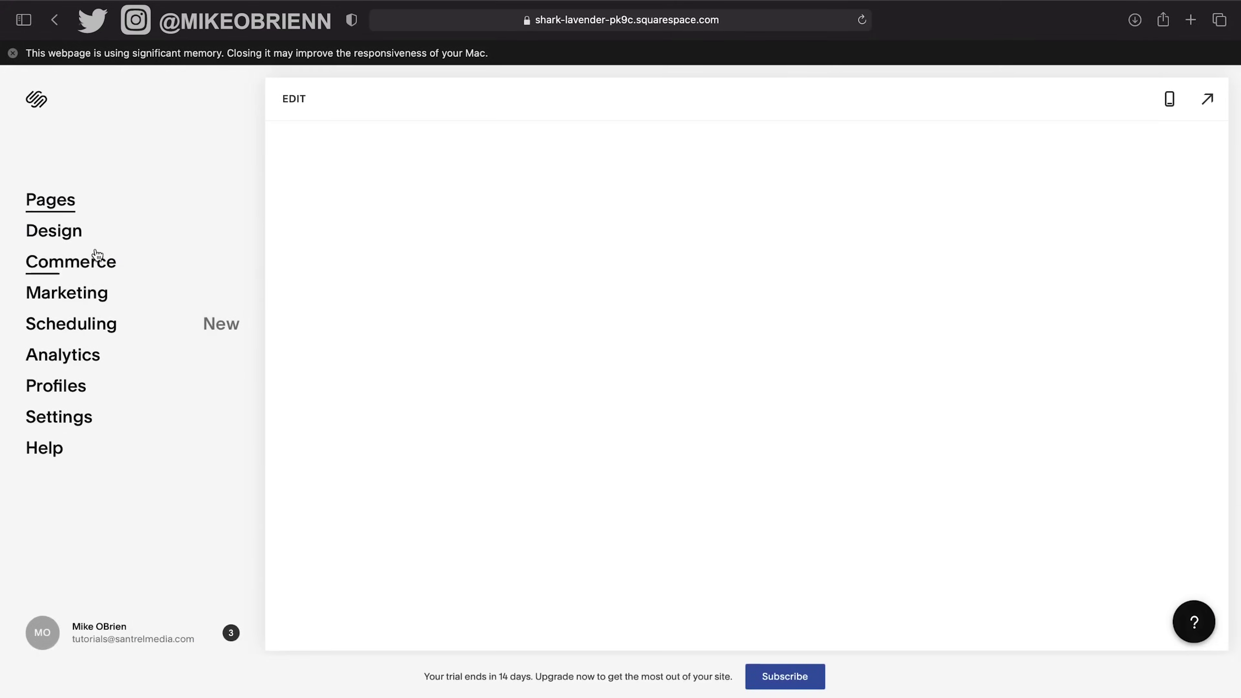
In Design > Buttons, set the style to Solid with 0.7em padding and save.
{"action": "left_click", "coordinate": [66, 234]}
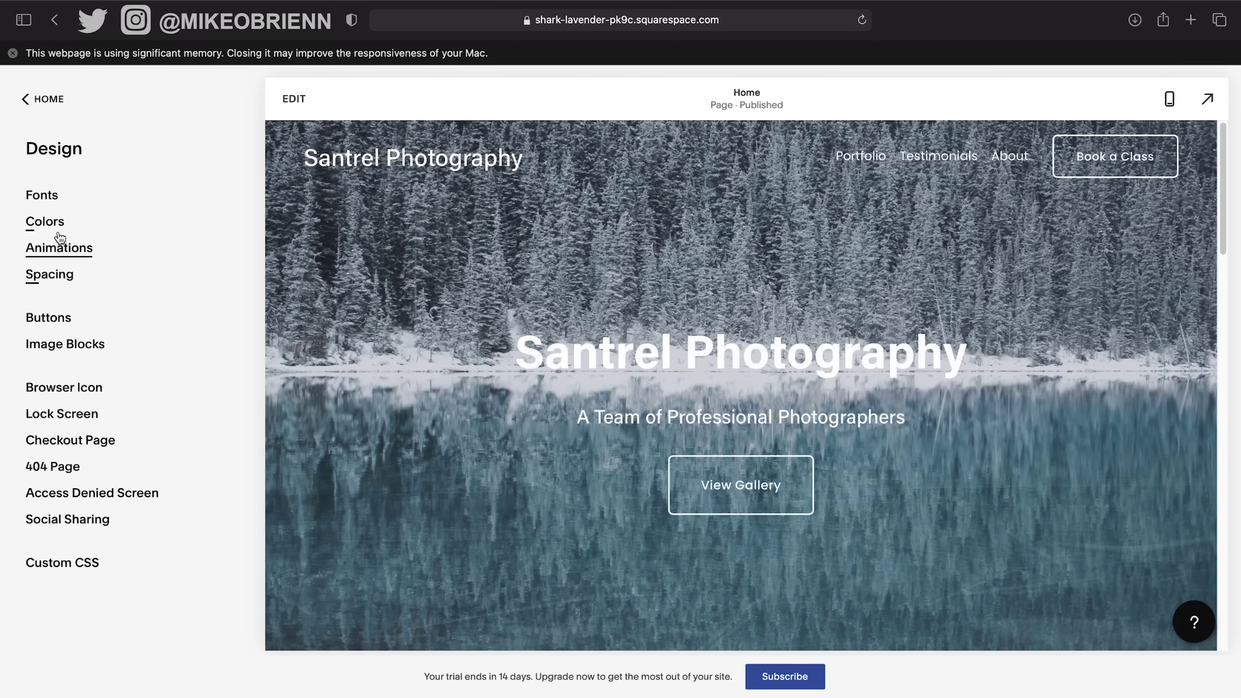
{"action": "left_click", "coordinate": [62, 323]}
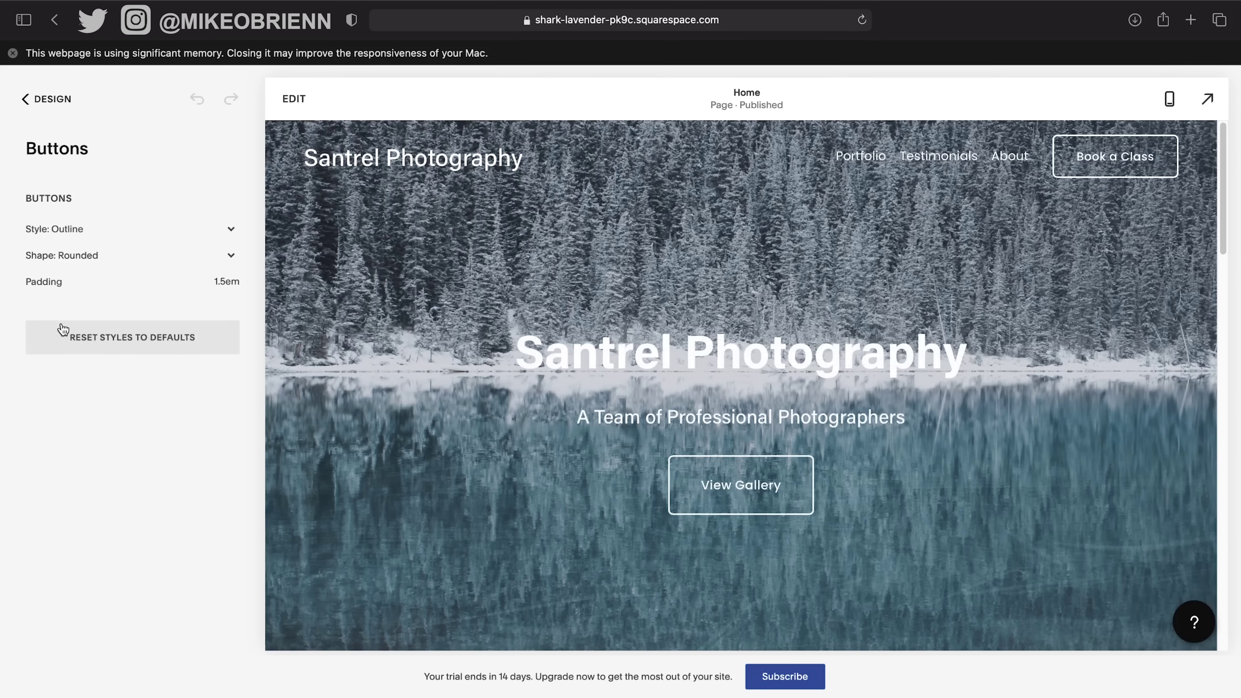
{"action": "left_click", "coordinate": [82, 235]}
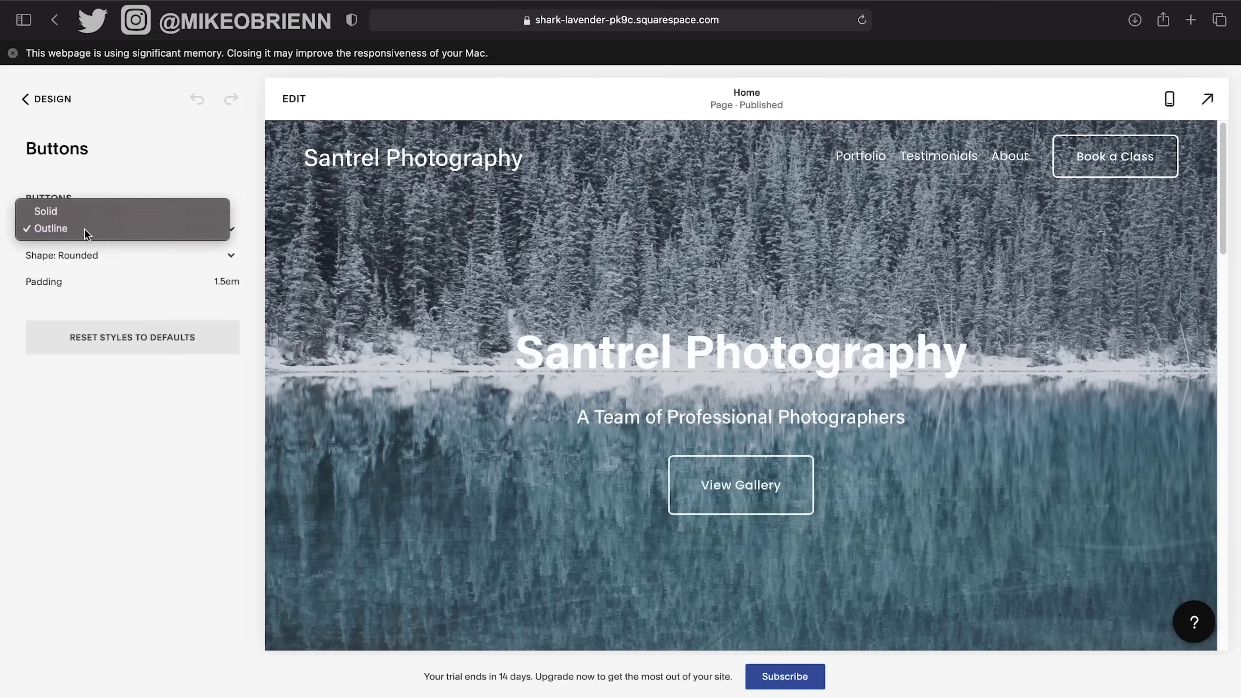
{"action": "left_click", "coordinate": [84, 228]}
{"action": "left_click", "coordinate": [86, 226]}
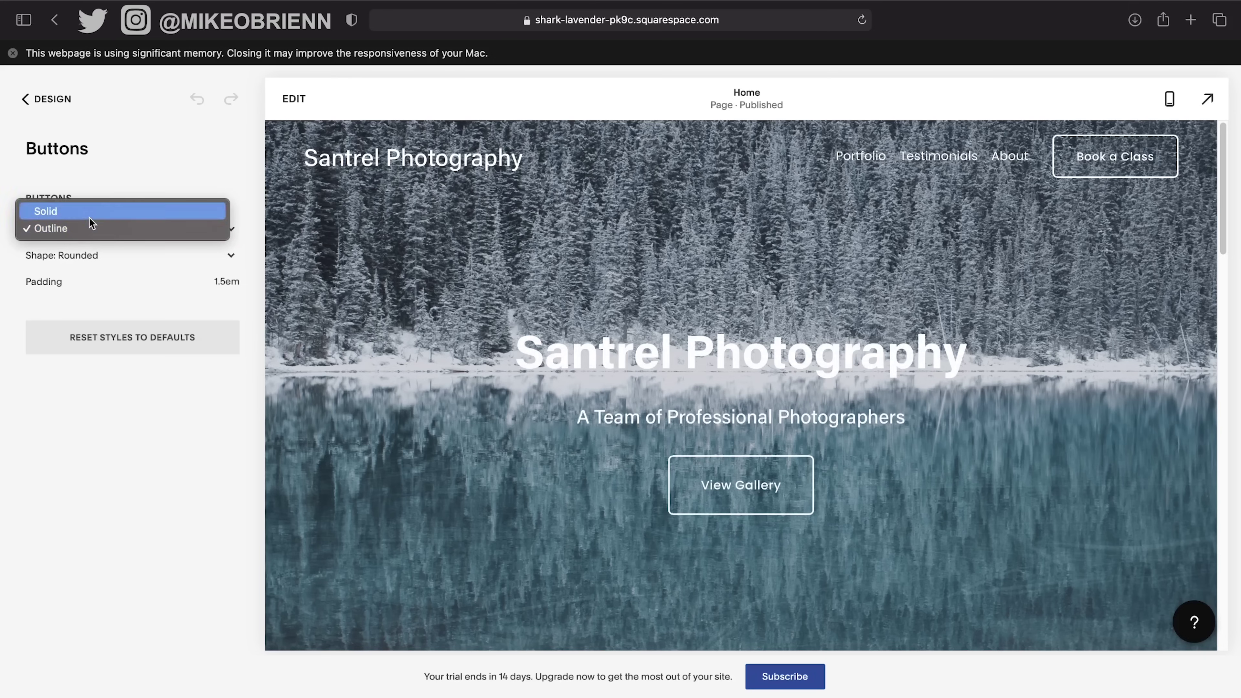
{"action": "left_click", "coordinate": [89, 218]}
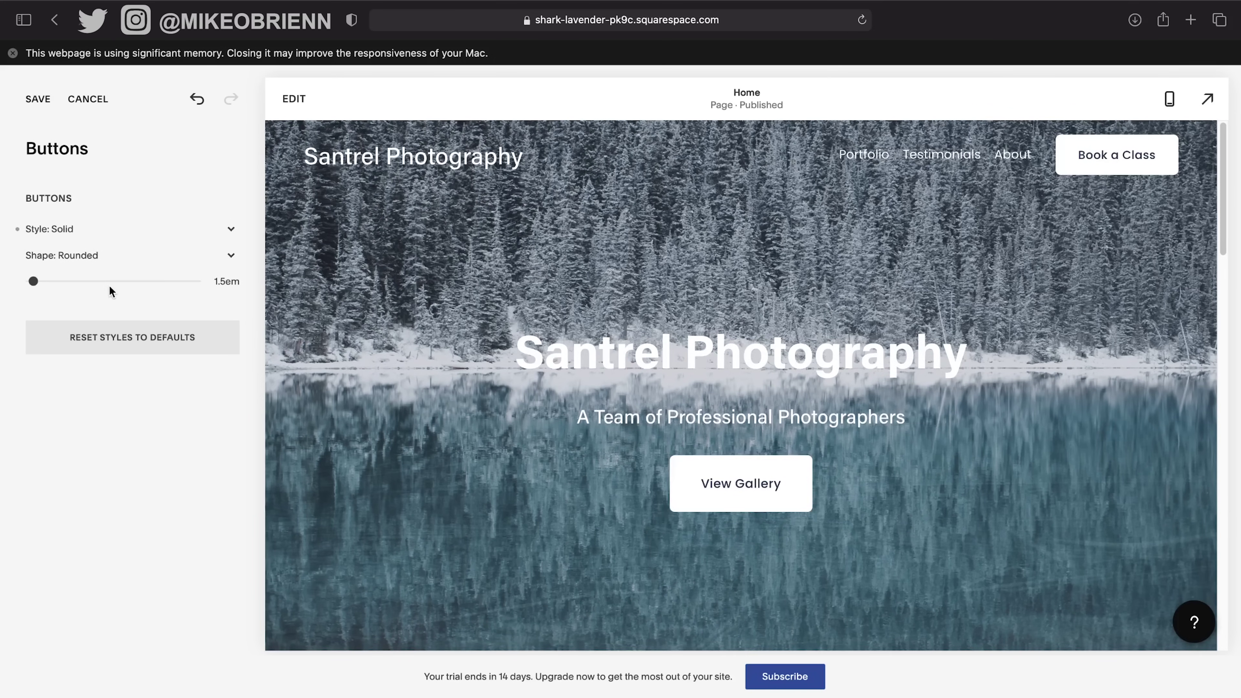
{"action": "left_click", "coordinate": [106, 257]}
{"action": "left_click", "coordinate": [116, 184]}
{"action": "mouse_move", "coordinate": [120, 282]}
{"action": "left_click_drag", "start_coordinate": [32, 281], "coordinate": [32, 282]}
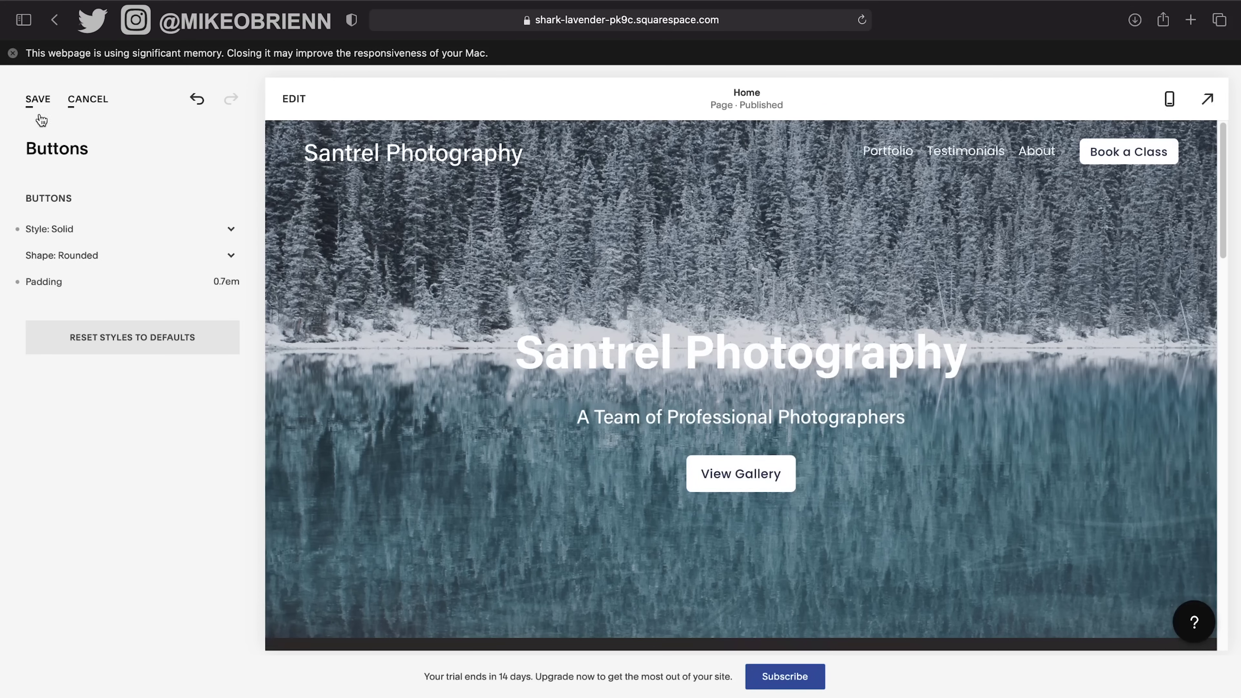
{"action": "left_click", "coordinate": [39, 100]}
{"action": "left_click", "coordinate": [49, 100]}
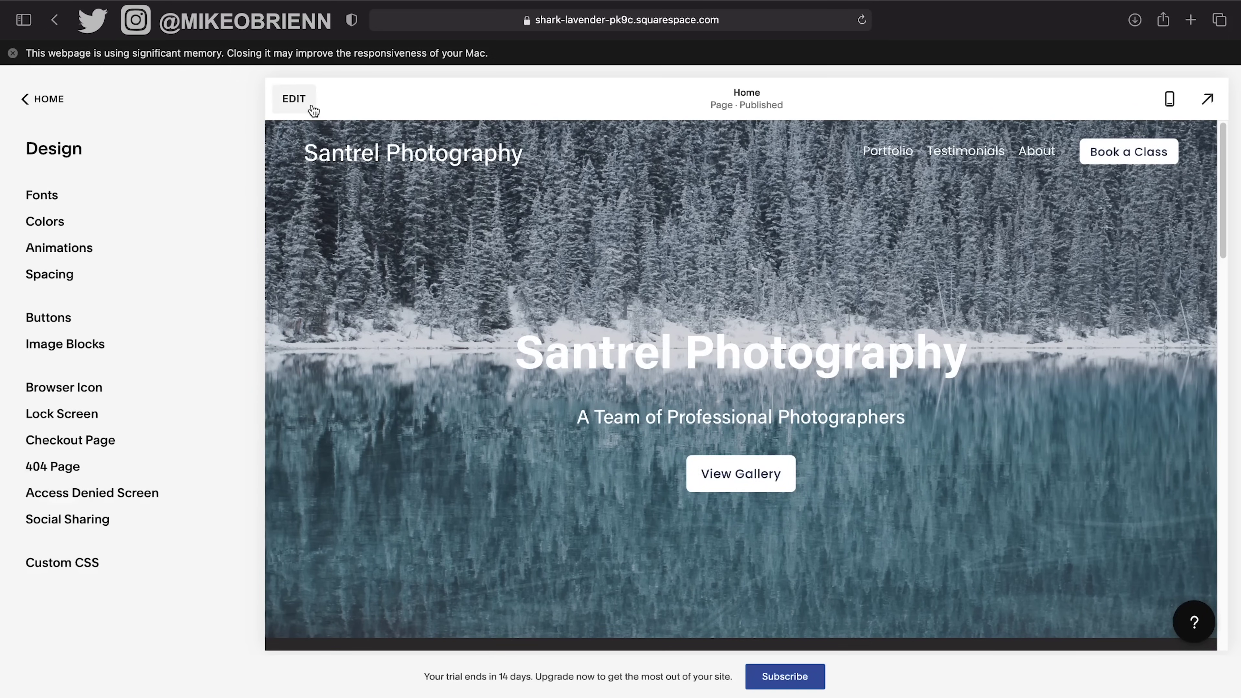
Shorten the spacer below the View Gallery button, then preview the Home page in mobile layout.
{"action": "left_click", "coordinate": [290, 100]}
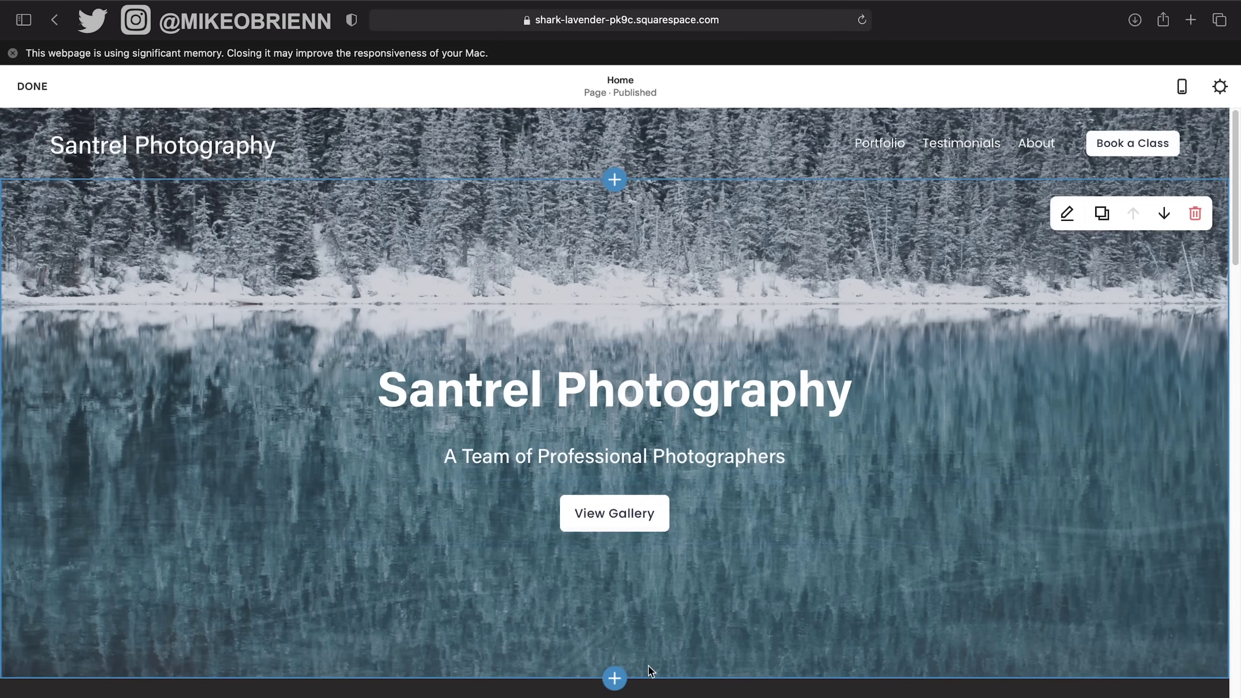
{"action": "left_click", "coordinate": [634, 619]}
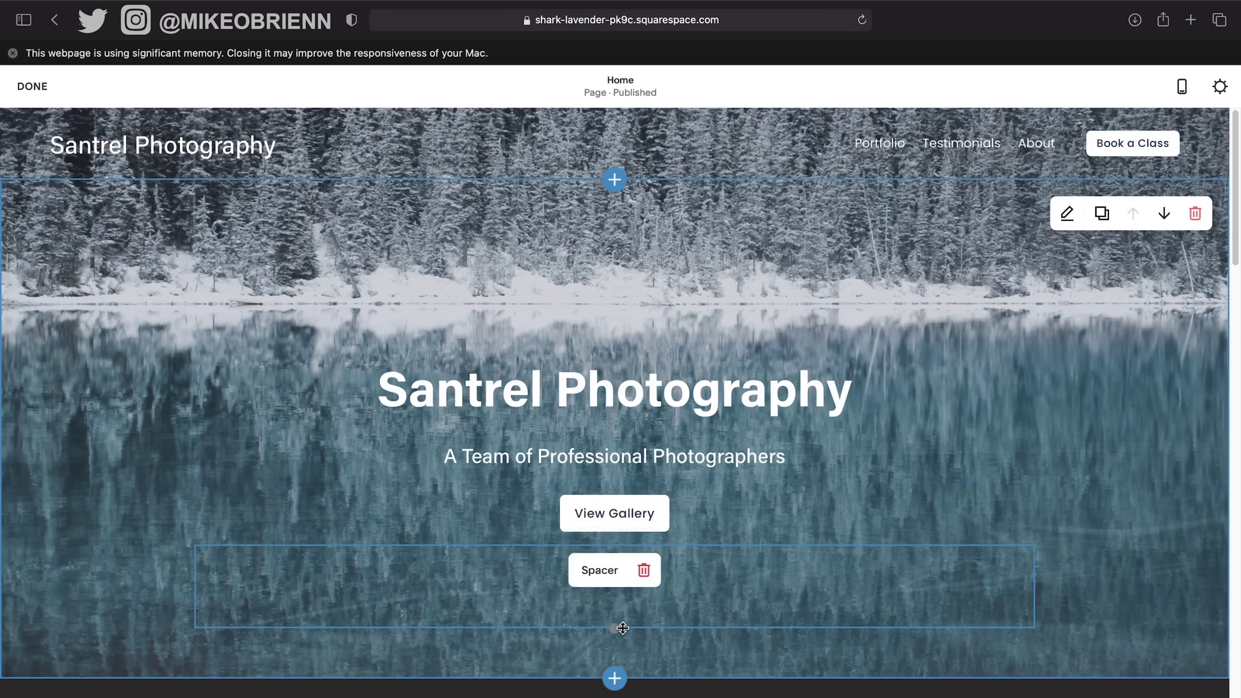
{"action": "left_click_drag", "start_coordinate": [623, 628], "coordinate": [646, 612]}
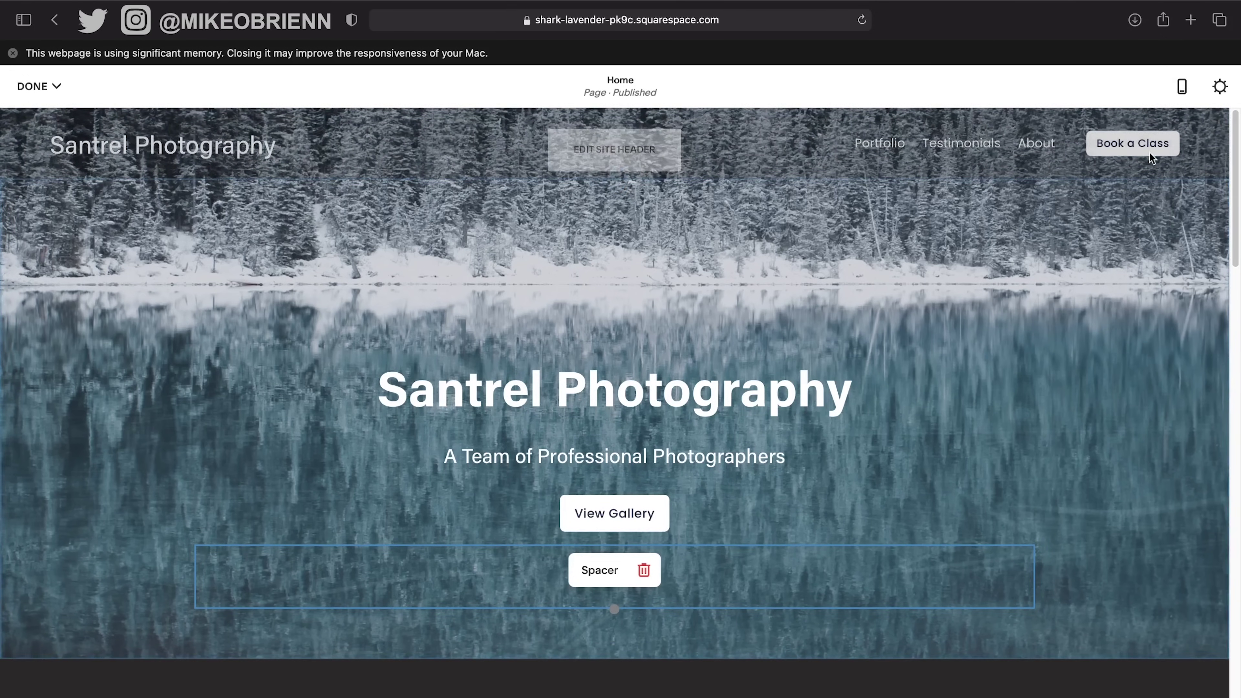
{"action": "left_click", "coordinate": [1182, 86]}
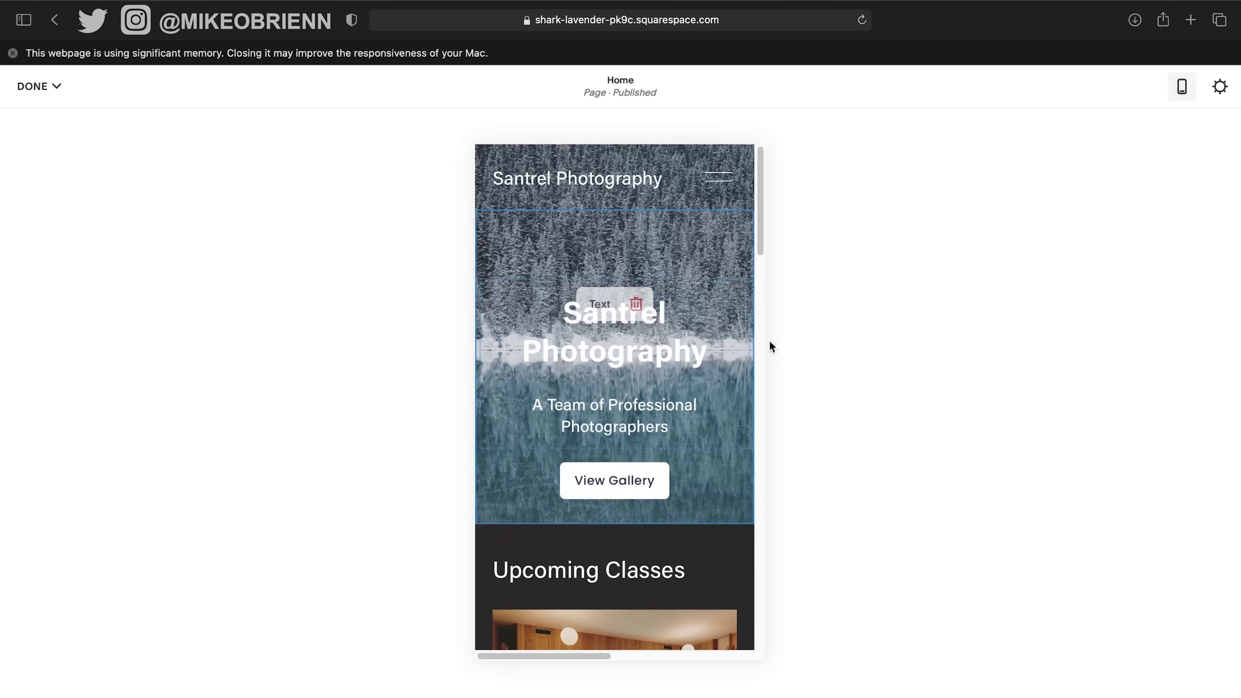
{"action": "left_click", "coordinate": [1182, 95]}
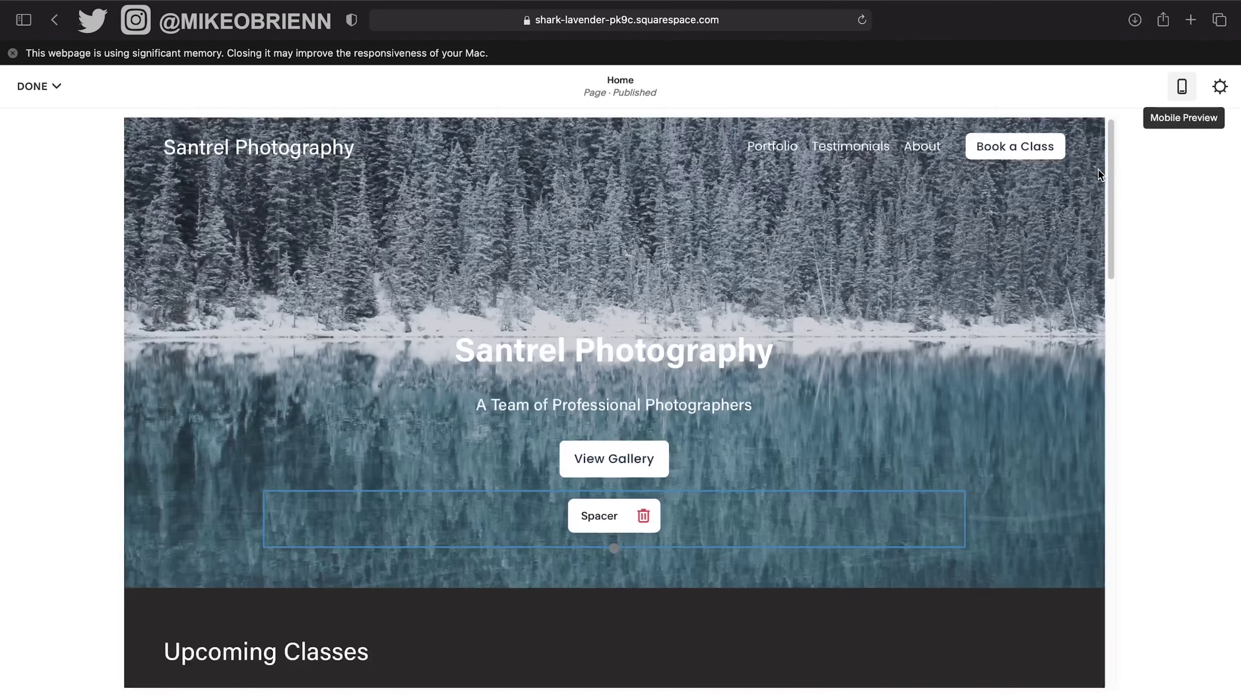
{"action": "scroll", "coordinate": [817, 436], "scroll_direction": "down", "scroll_amount": 7}
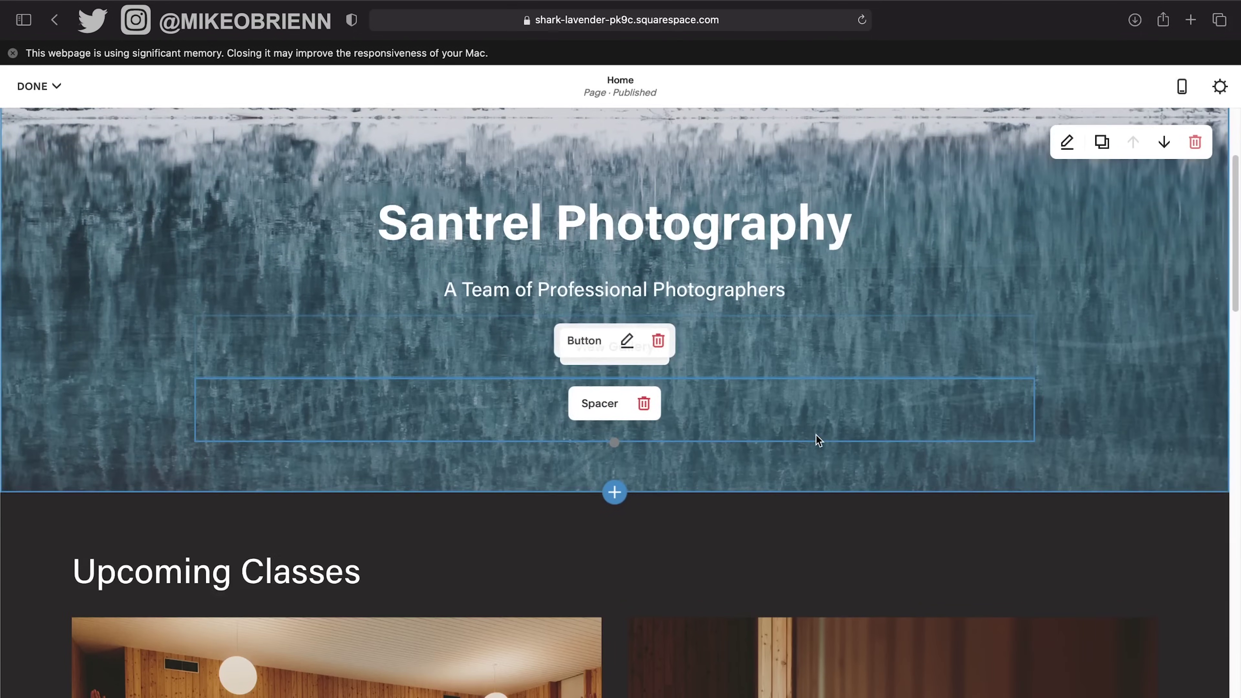
{"action": "scroll", "coordinate": [620, 452], "scroll_direction": "down", "scroll_amount": 5}
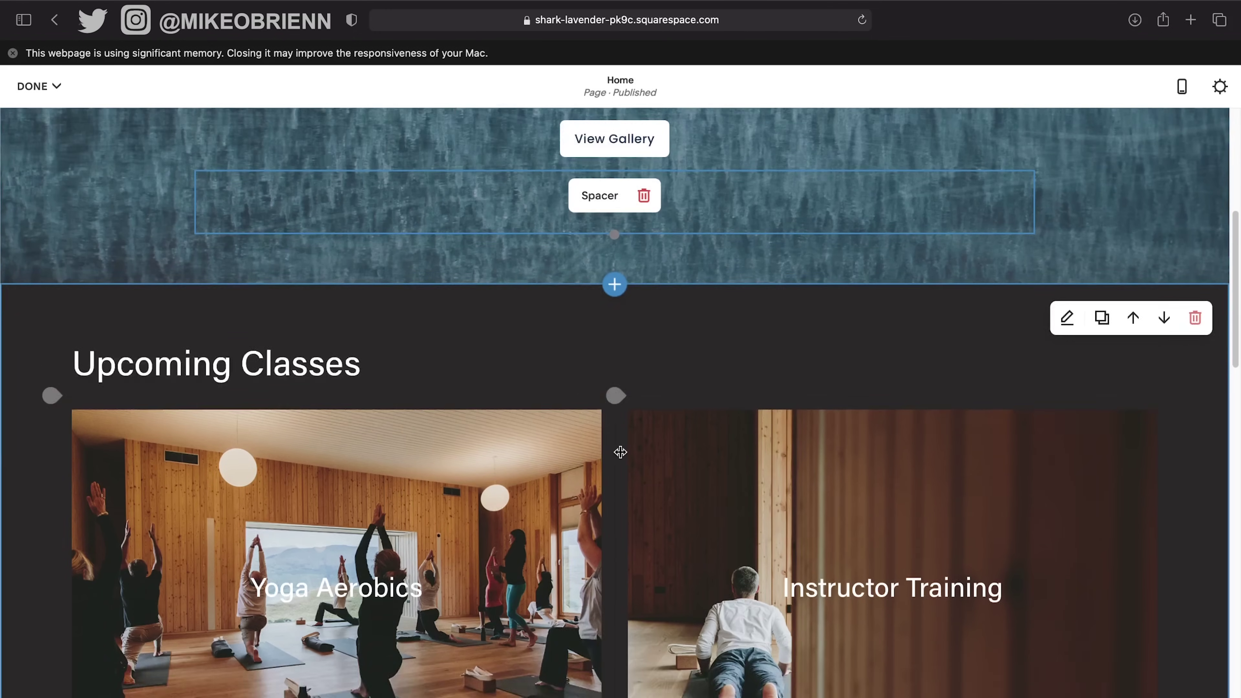
{"action": "scroll", "coordinate": [621, 452], "scroll_direction": "up", "scroll_amount": 1}
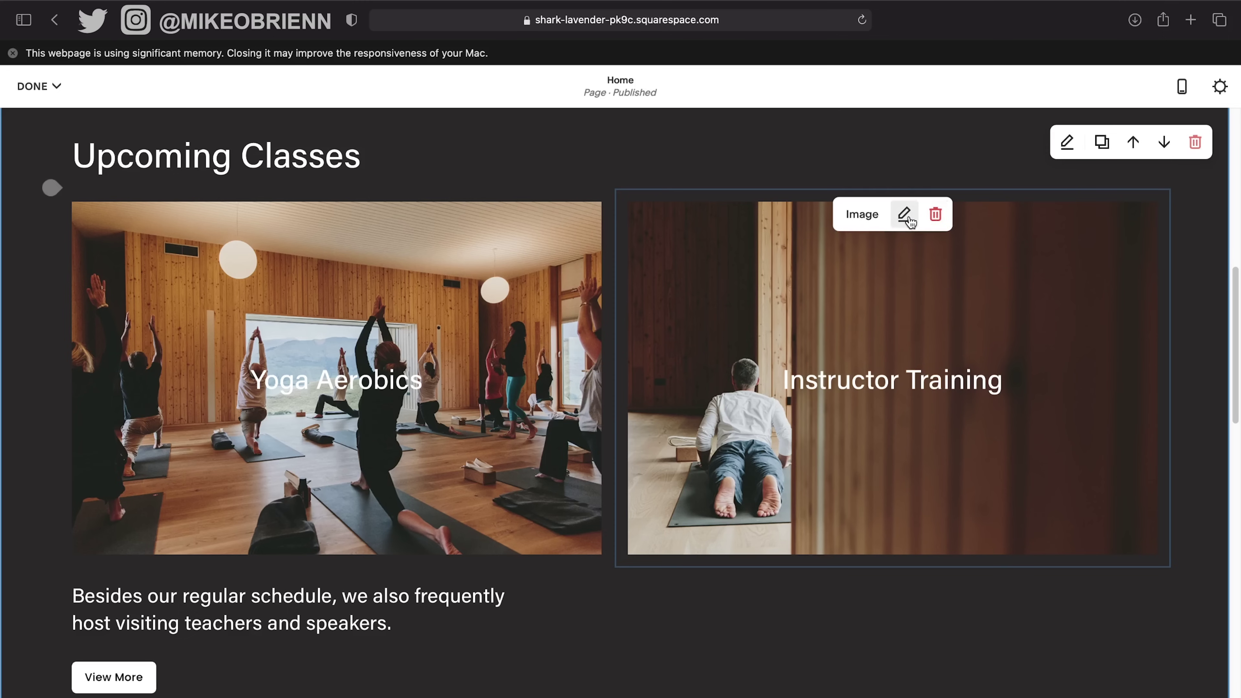
Delete the Instructor Training card's photo and upload SamplePhotos2.jpg in its place.
{"action": "left_click", "coordinate": [904, 215]}
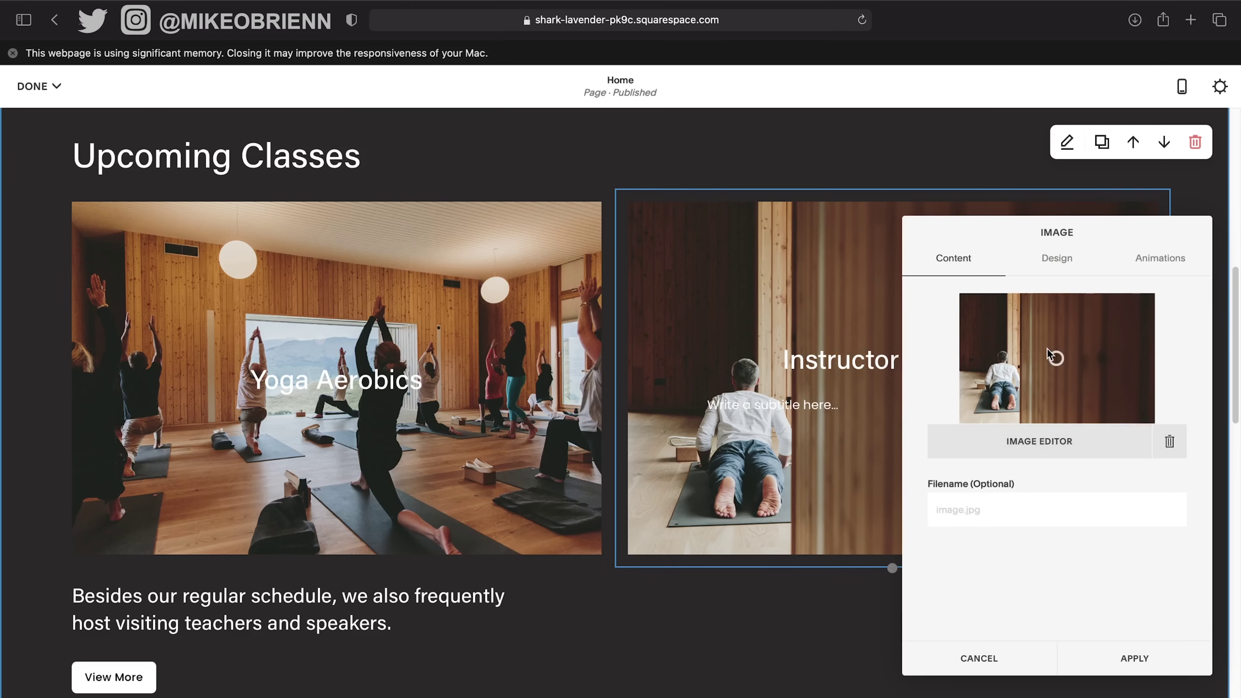
{"action": "left_click", "coordinate": [1169, 441]}
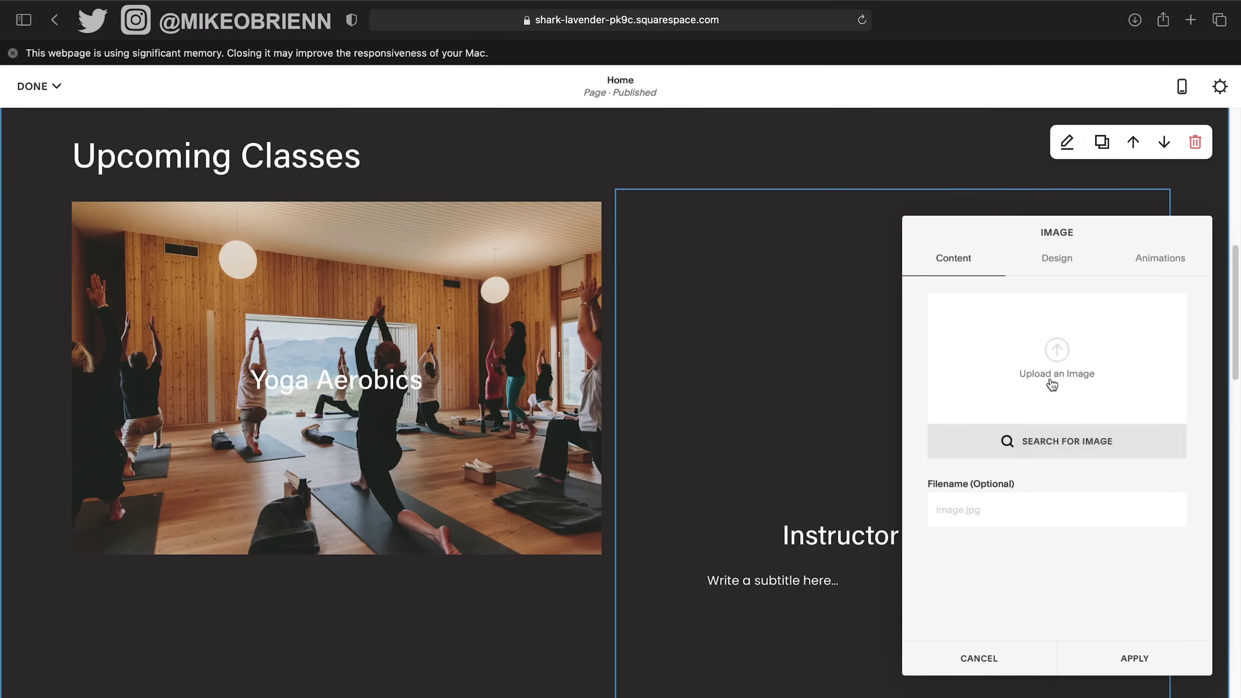
{"action": "left_click", "coordinate": [1057, 350]}
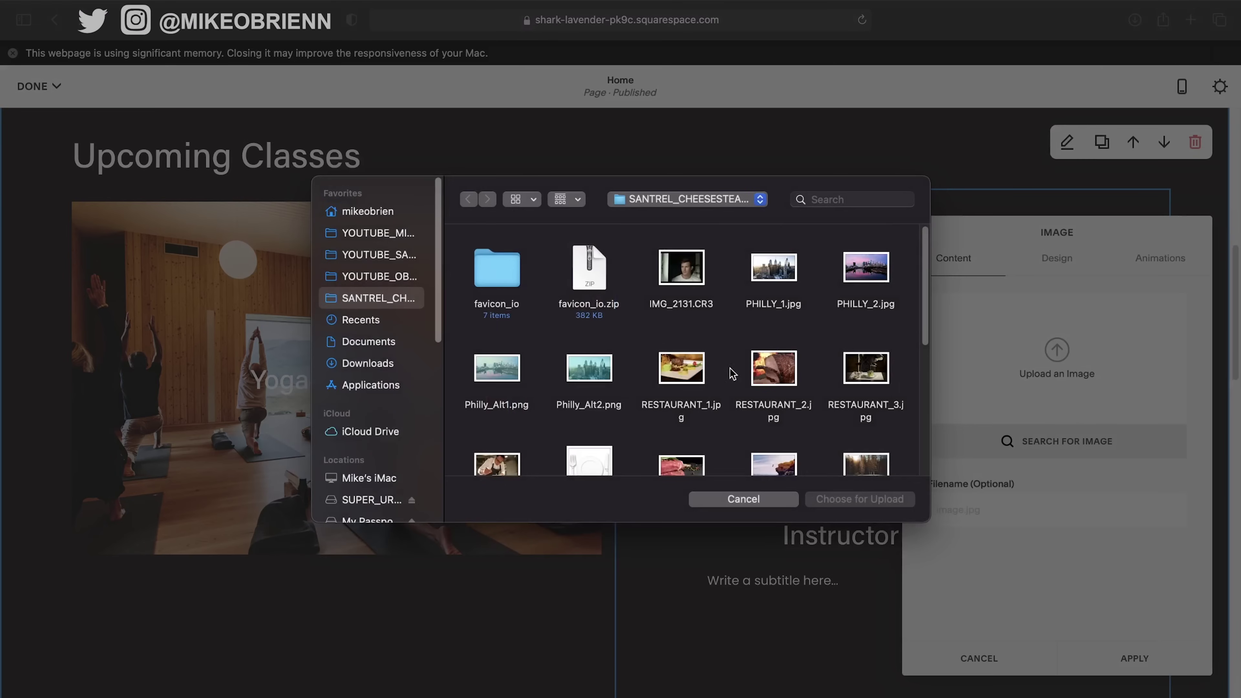
{"action": "scroll", "coordinate": [726, 379], "scroll_direction": "down", "scroll_amount": 3}
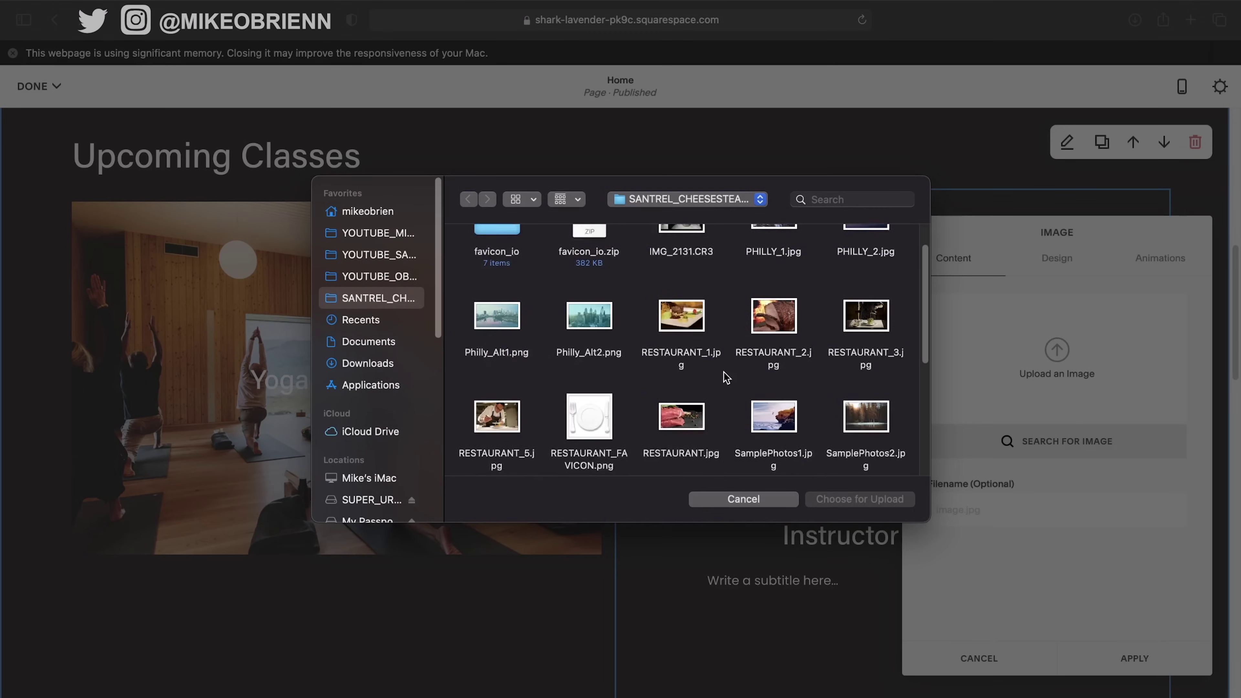
{"action": "left_click", "coordinate": [880, 416]}
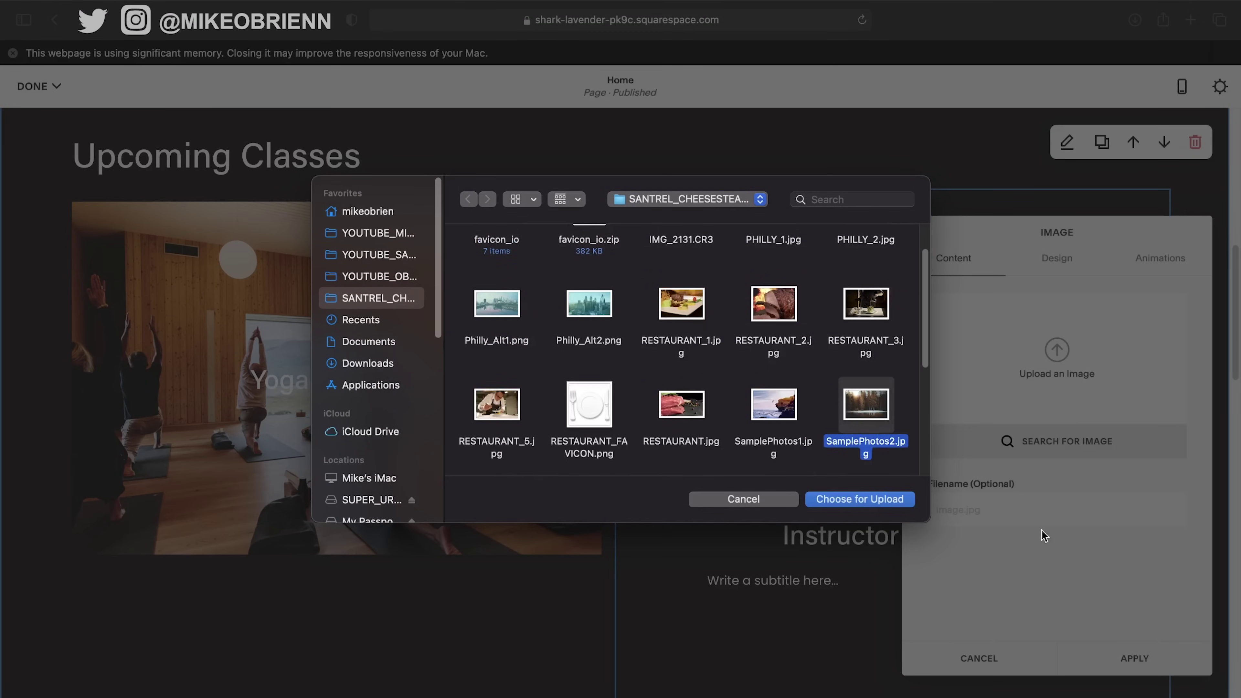
{"action": "left_click", "coordinate": [897, 504]}
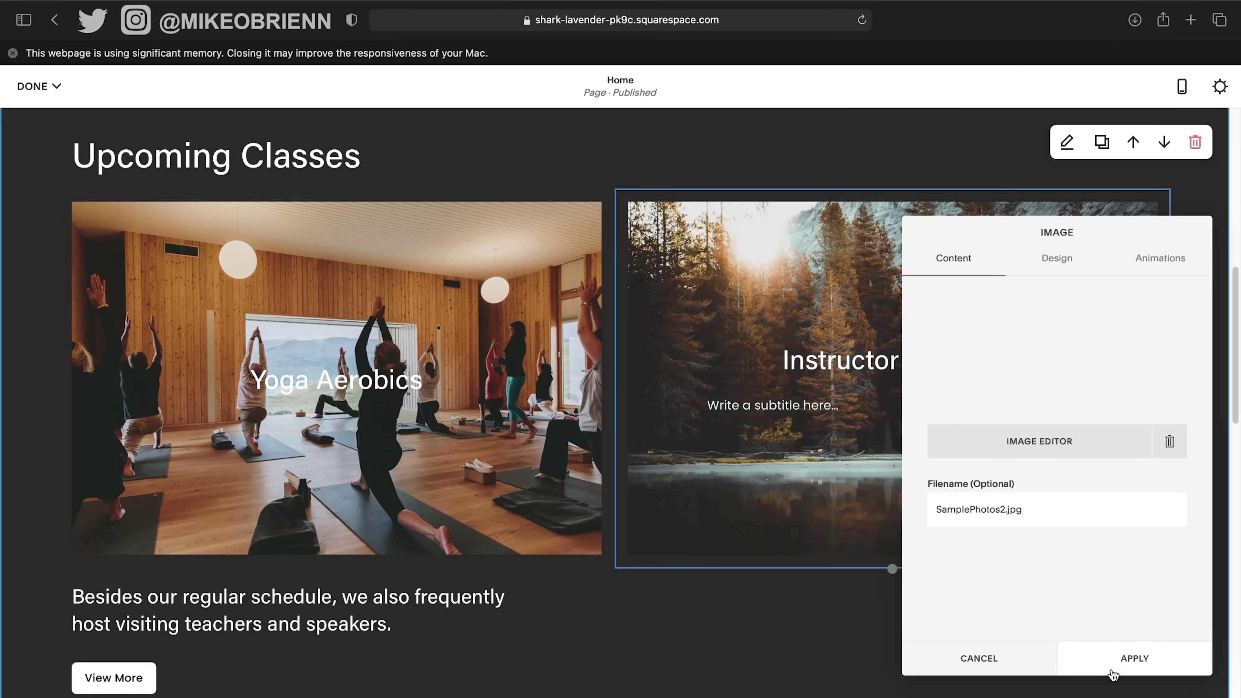
Shift the image's focal point slightly right and keep the Poster layout.
{"action": "left_click_drag", "start_coordinate": [996, 235], "coordinate": [263, 211]}
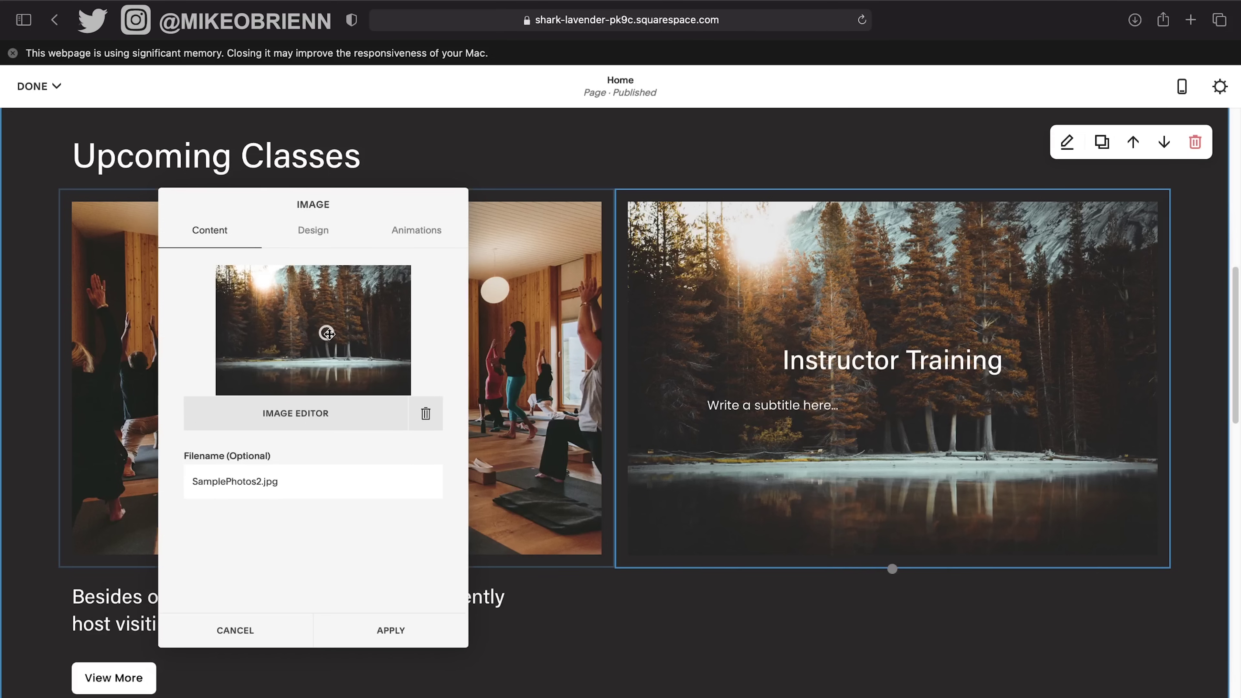
{"action": "left_click_drag", "start_coordinate": [326, 332], "coordinate": [311, 327]}
{"action": "left_click", "coordinate": [312, 243]}
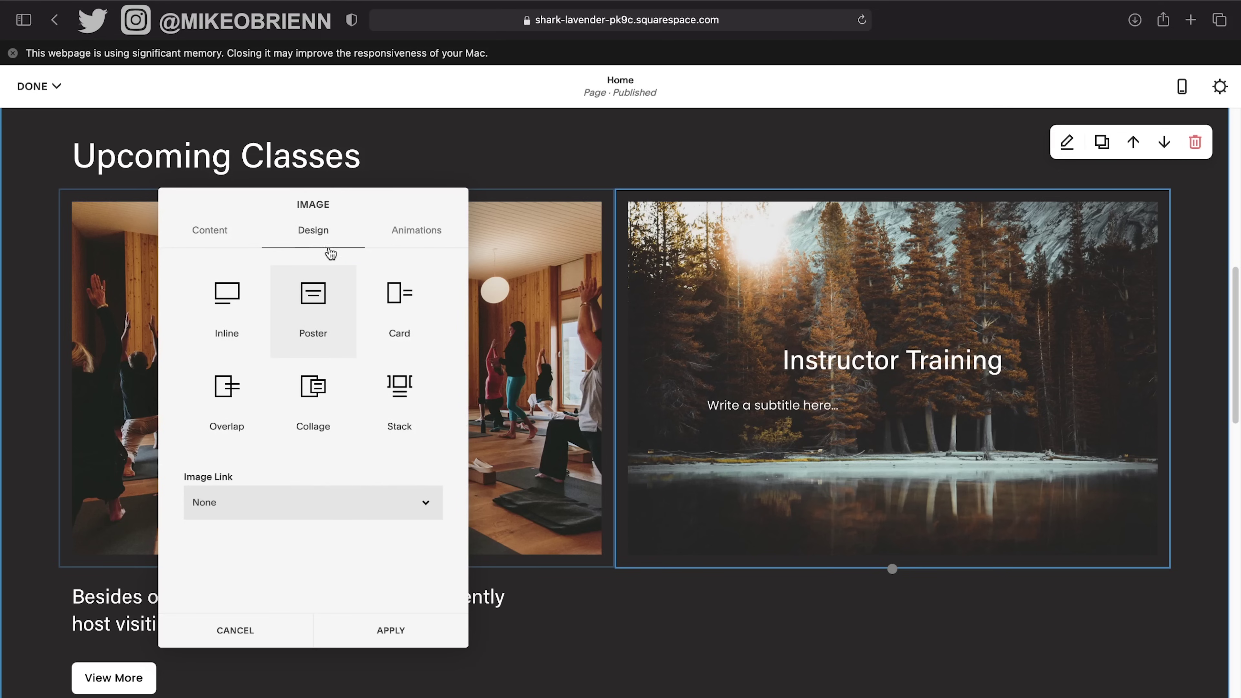
{"action": "left_click", "coordinate": [404, 321]}
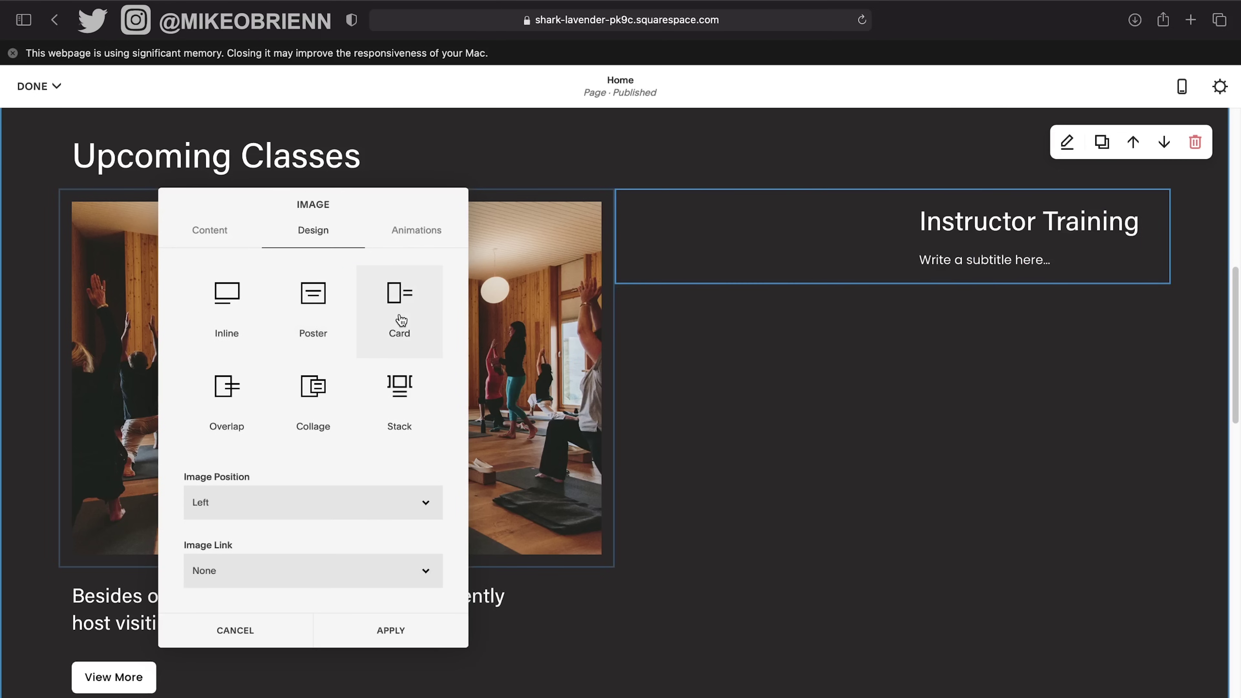
{"action": "left_click", "coordinate": [240, 290]}
{"action": "left_click", "coordinate": [323, 293]}
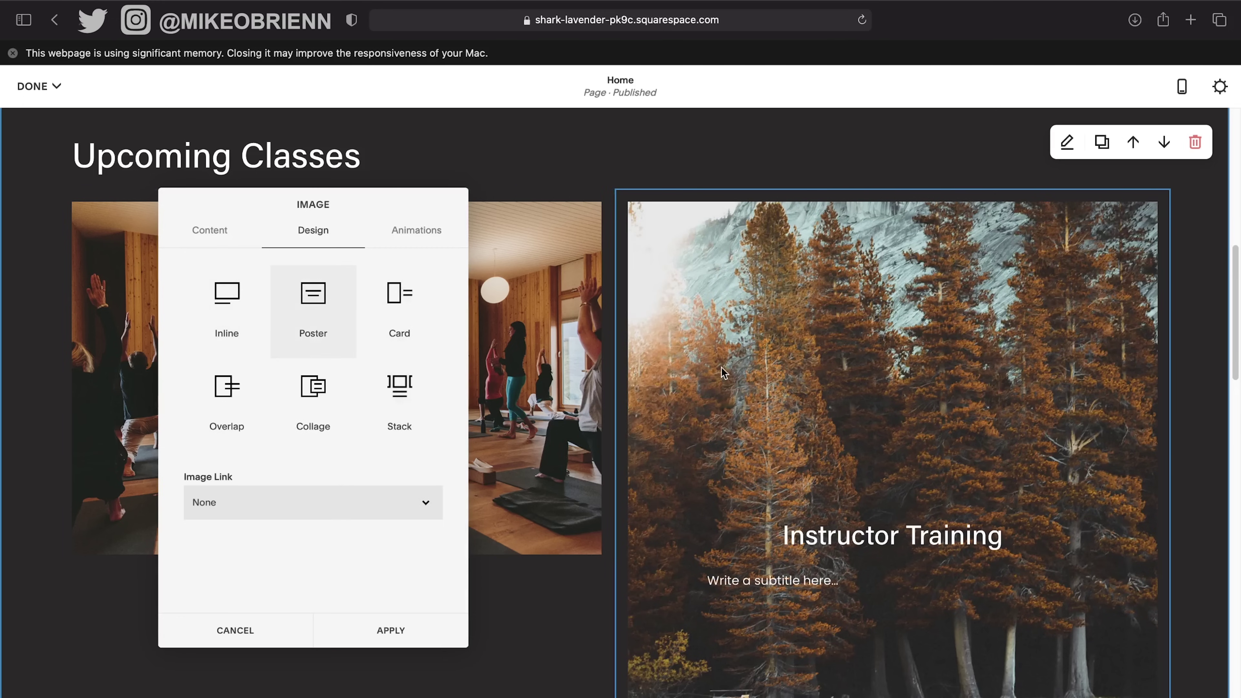
Make the Instructor Training image block shorter.
{"action": "mouse_move", "coordinate": [322, 199]}
{"action": "left_mouse_down"}
{"action": "mouse_move", "coordinate": [898, 305]}
{"action": "mouse_move", "coordinate": [297, 214]}
{"action": "mouse_move", "coordinate": [330, 223]}
{"action": "left_mouse_up"}
{"action": "scroll", "coordinate": [754, 388], "scroll_direction": "down", "scroll_amount": 9}
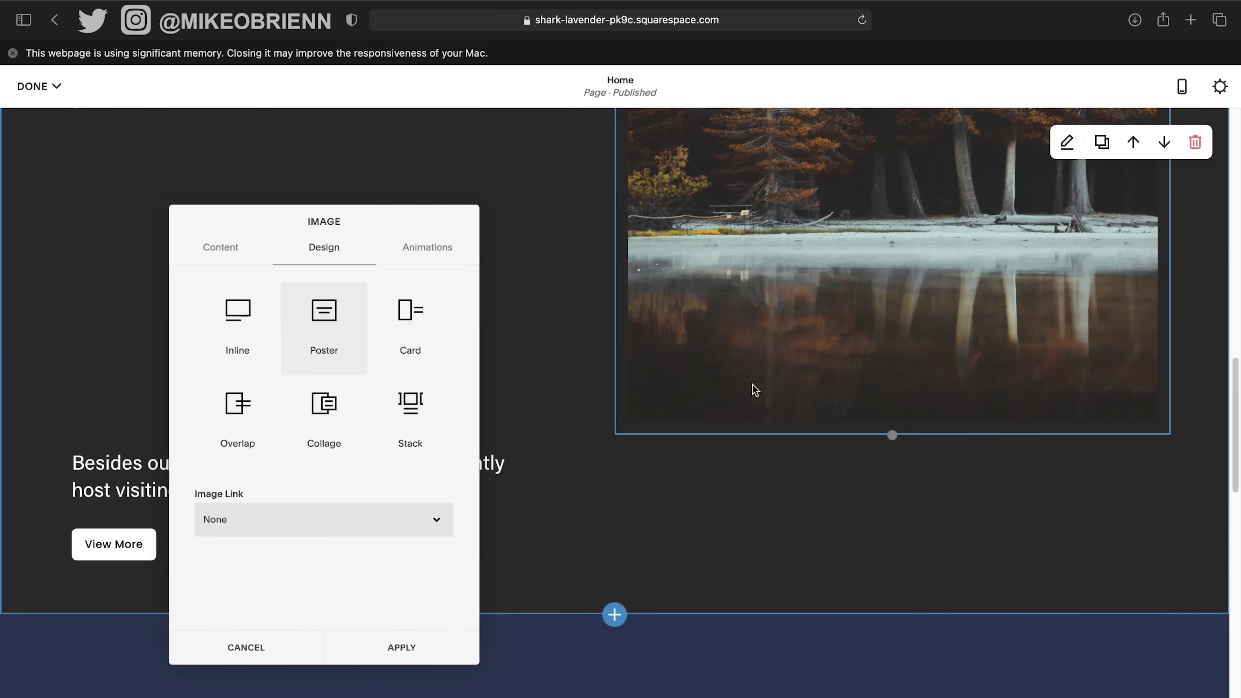
{"action": "scroll", "coordinate": [753, 388], "scroll_direction": "up", "scroll_amount": 15}
{"action": "scroll", "coordinate": [830, 450], "scroll_direction": "down", "scroll_amount": 9}
{"action": "scroll", "coordinate": [911, 511], "scroll_direction": "down", "scroll_amount": 8}
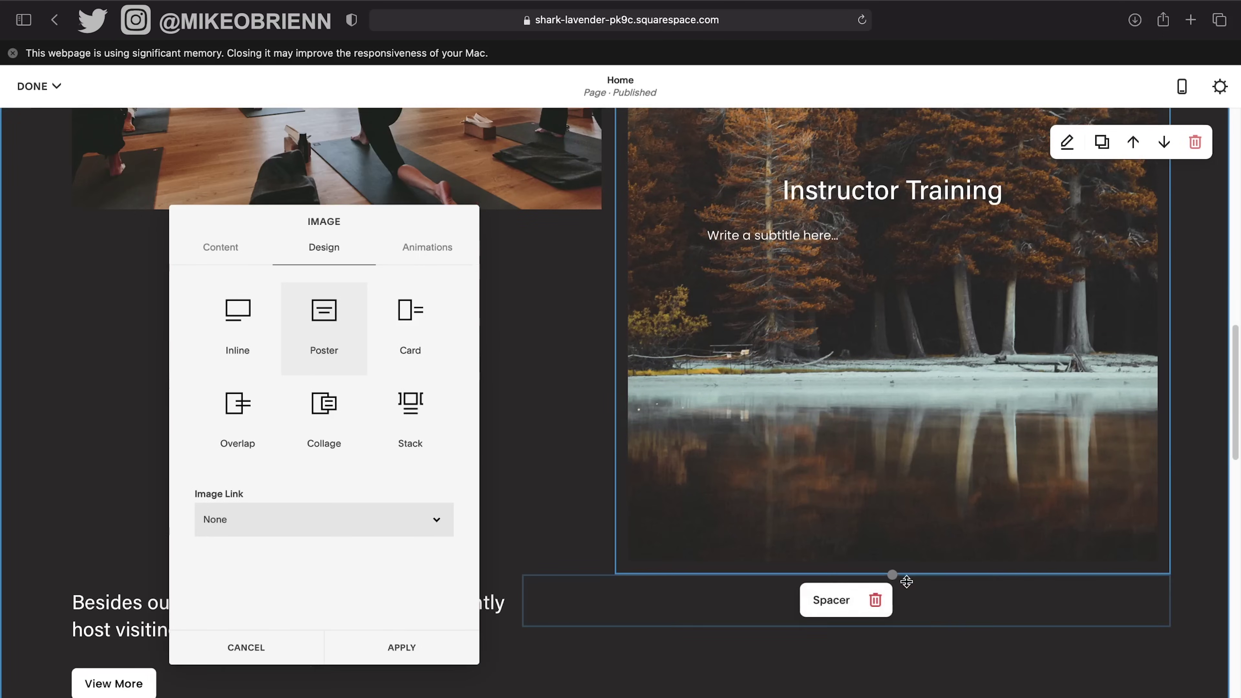
{"action": "scroll", "coordinate": [892, 574], "scroll_direction": "down", "scroll_amount": 14}
{"action": "left_click_drag", "start_coordinate": [888, 275], "coordinate": [883, 228]}
Change the image animation from Slide Up to Site Default.
{"action": "scroll", "coordinate": [938, 295], "scroll_direction": "up", "scroll_amount": 3}
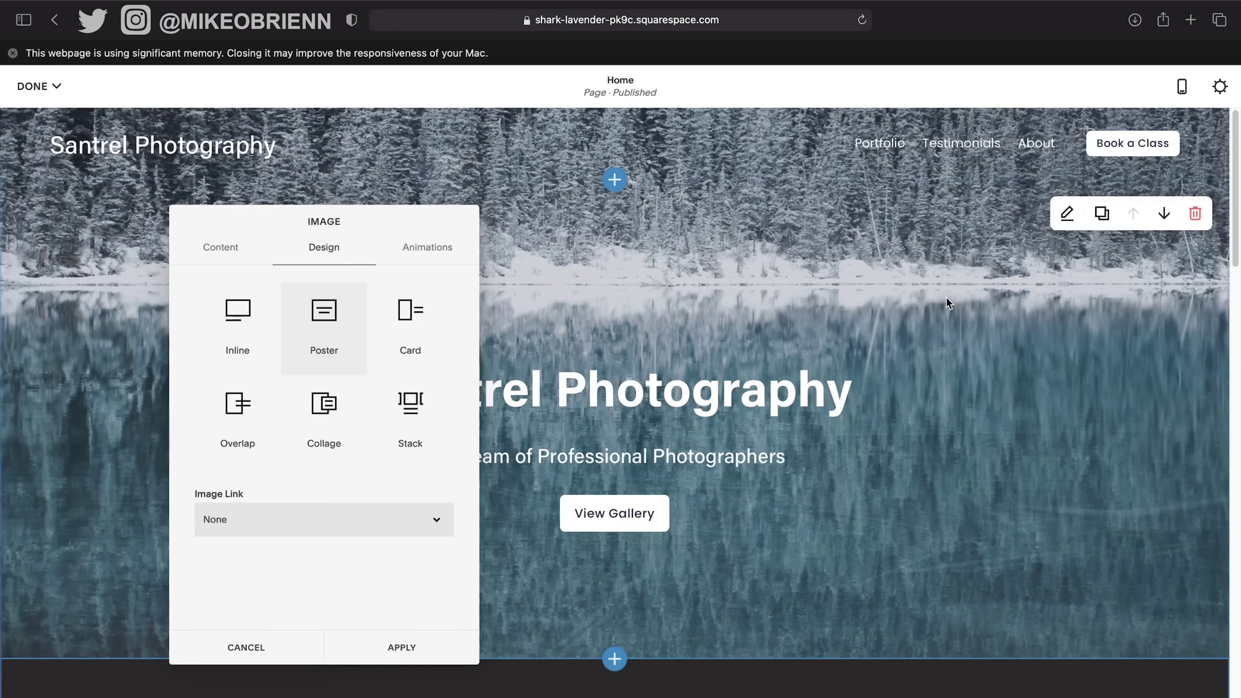
{"action": "scroll", "coordinate": [969, 440], "scroll_direction": "up", "scroll_amount": 7}
{"action": "scroll", "coordinate": [966, 434], "scroll_direction": "up", "scroll_amount": 3}
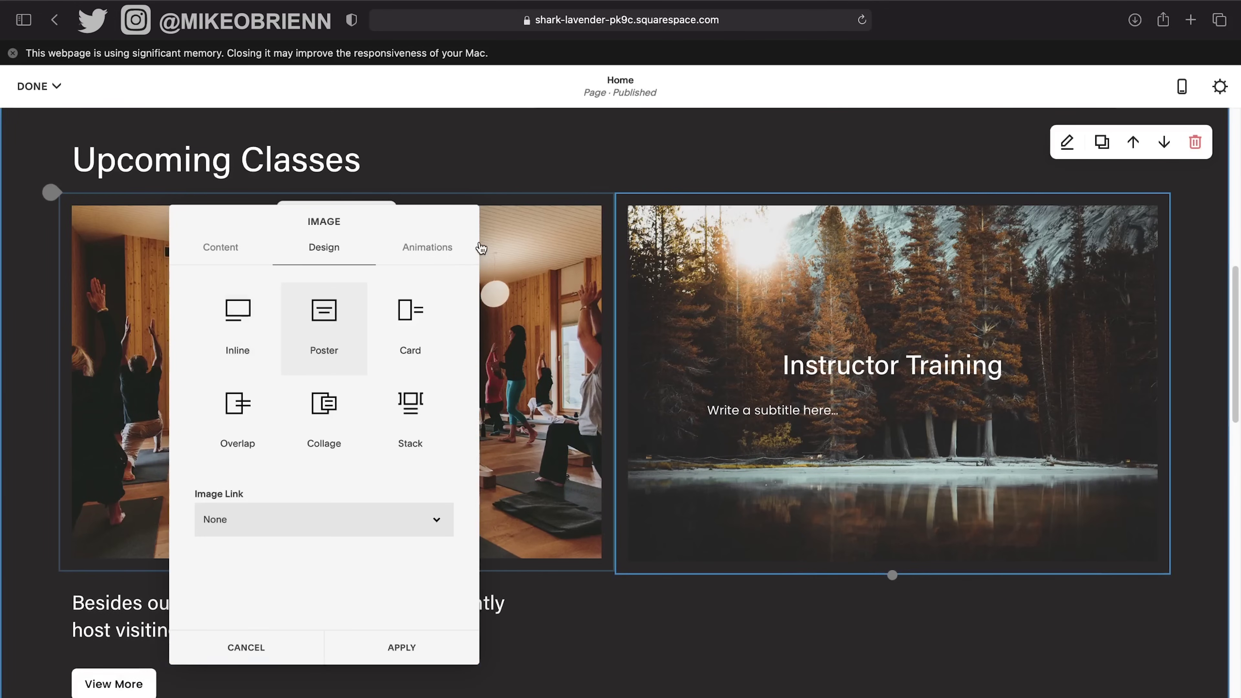
{"action": "left_click", "coordinate": [405, 246]}
{"action": "left_click", "coordinate": [267, 320]}
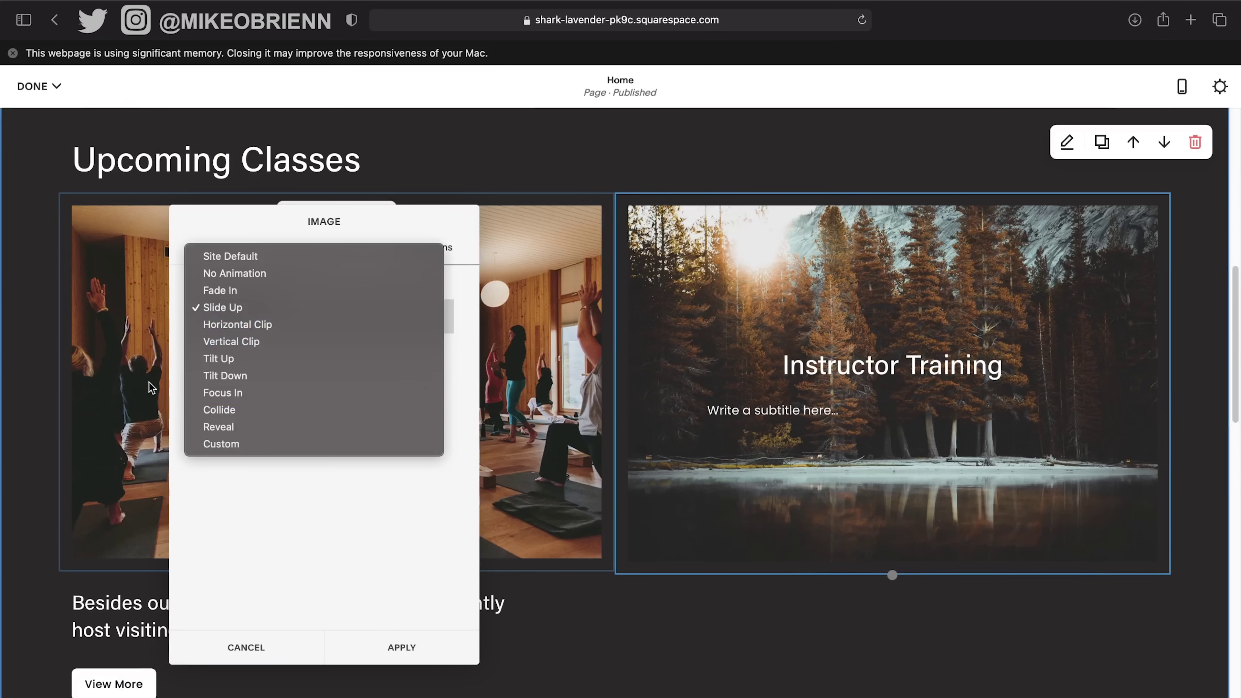
{"action": "left_click", "coordinate": [271, 258]}
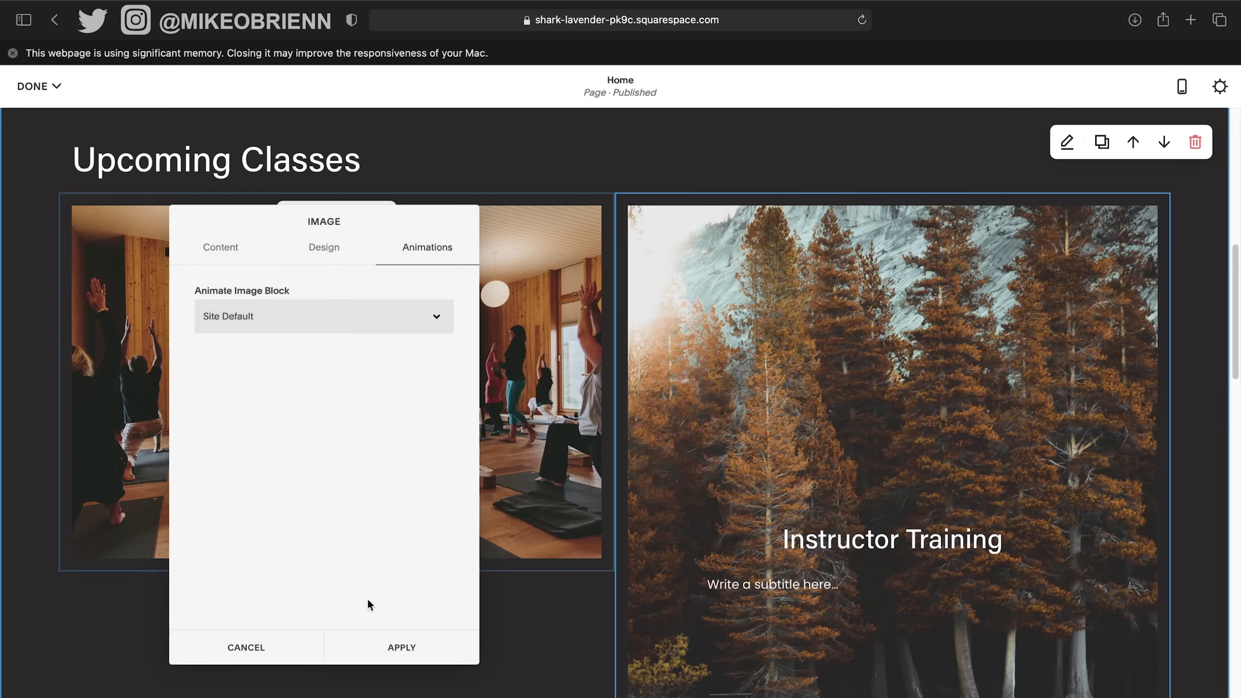
Apply the Instructor Training image settings and drag the image block shorter.
{"action": "left_click", "coordinate": [402, 649]}
{"action": "scroll", "coordinate": [870, 453], "scroll_direction": "down", "scroll_amount": 12}
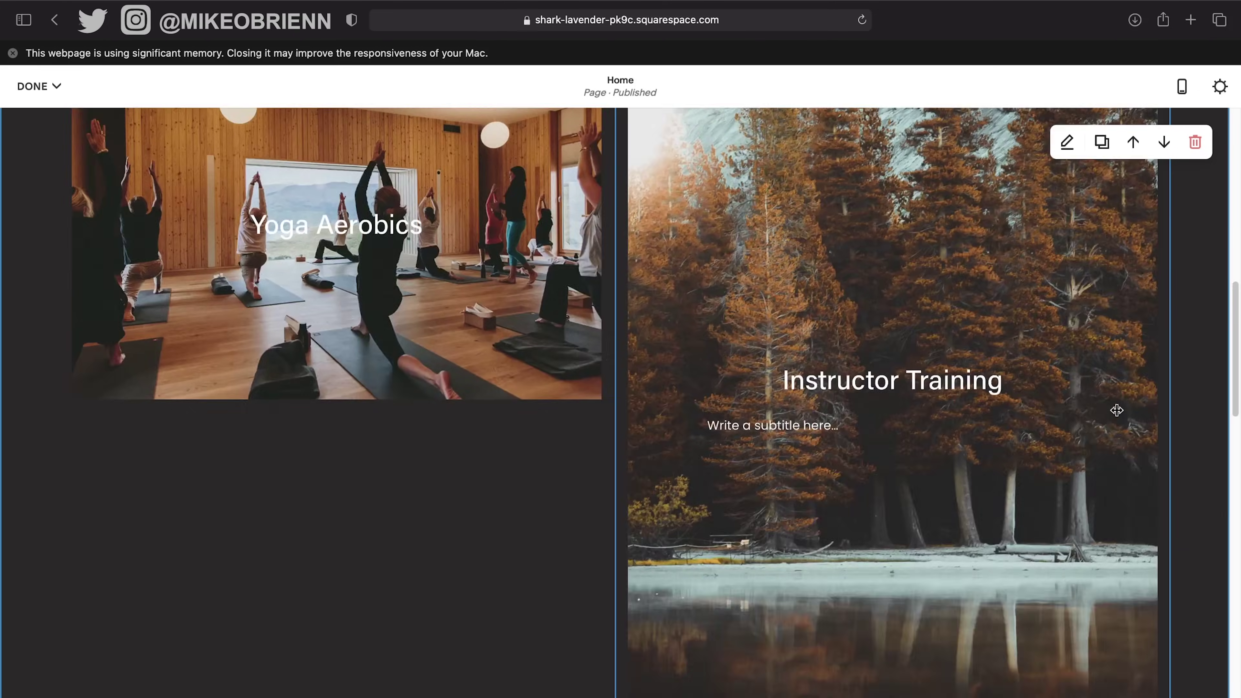
{"action": "scroll", "coordinate": [917, 494], "scroll_direction": "up", "scroll_amount": 3}
{"action": "scroll", "coordinate": [898, 483], "scroll_direction": "down", "scroll_amount": 5}
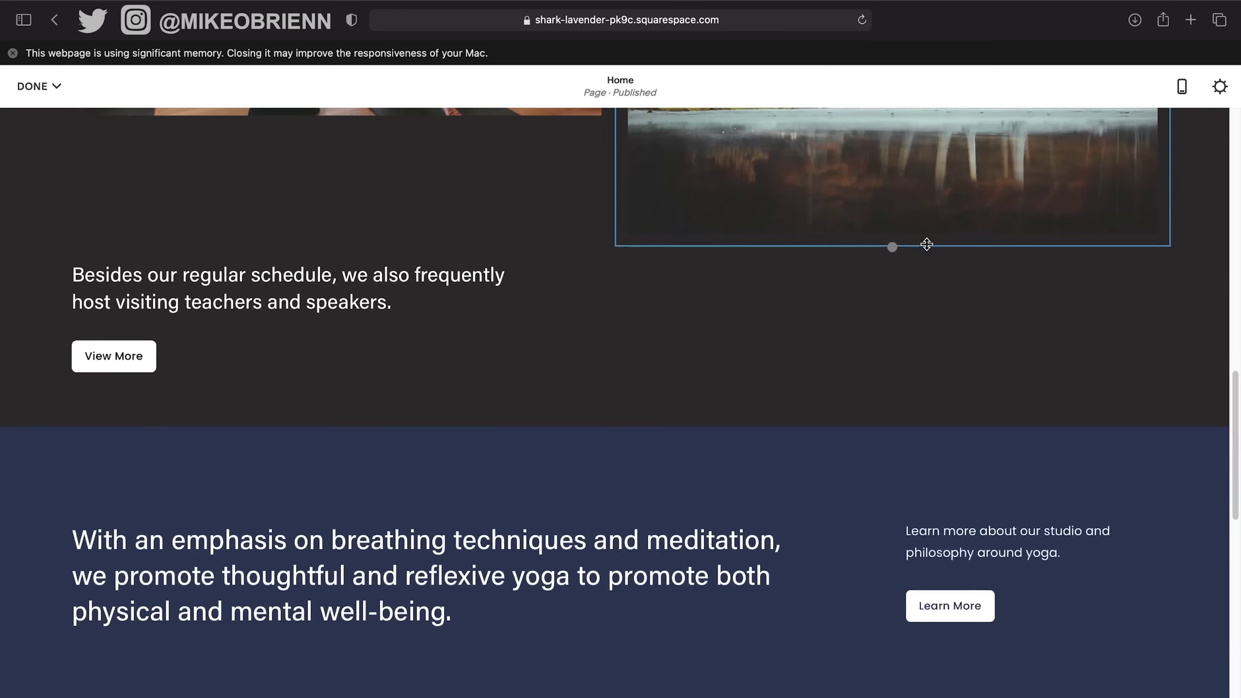
{"action": "scroll", "coordinate": [897, 489], "scroll_direction": "up", "scroll_amount": 7}
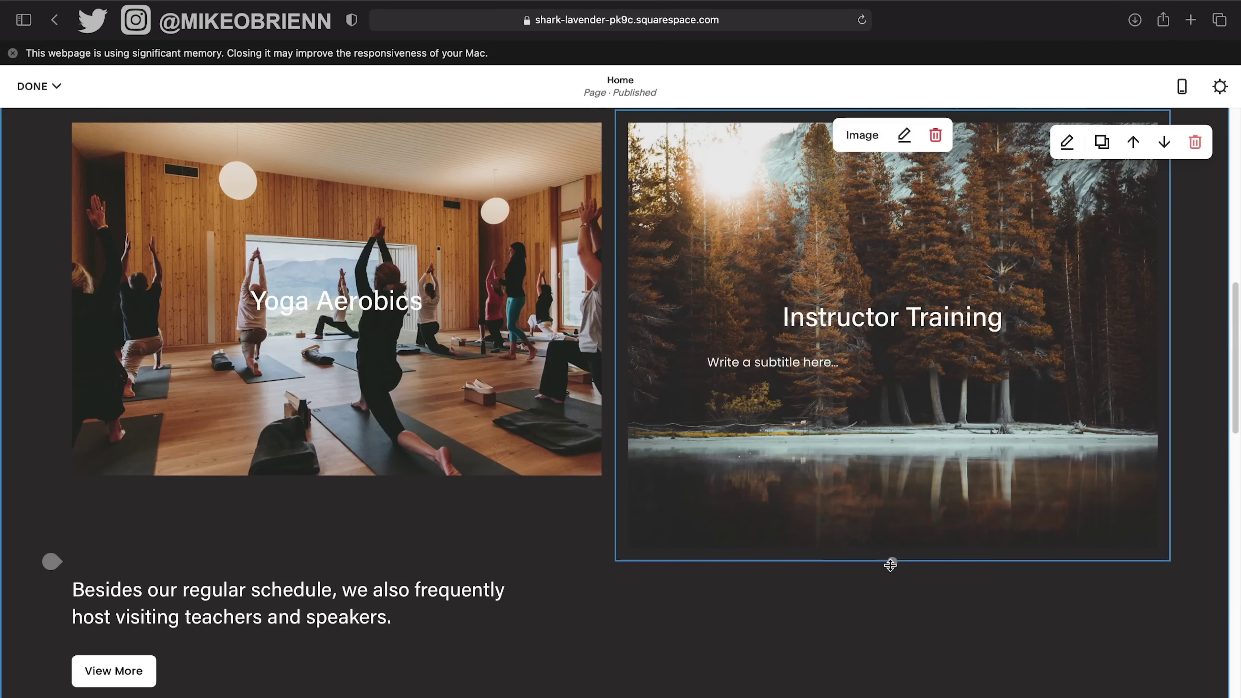
{"action": "left_click_drag", "start_coordinate": [893, 562], "coordinate": [894, 492]}
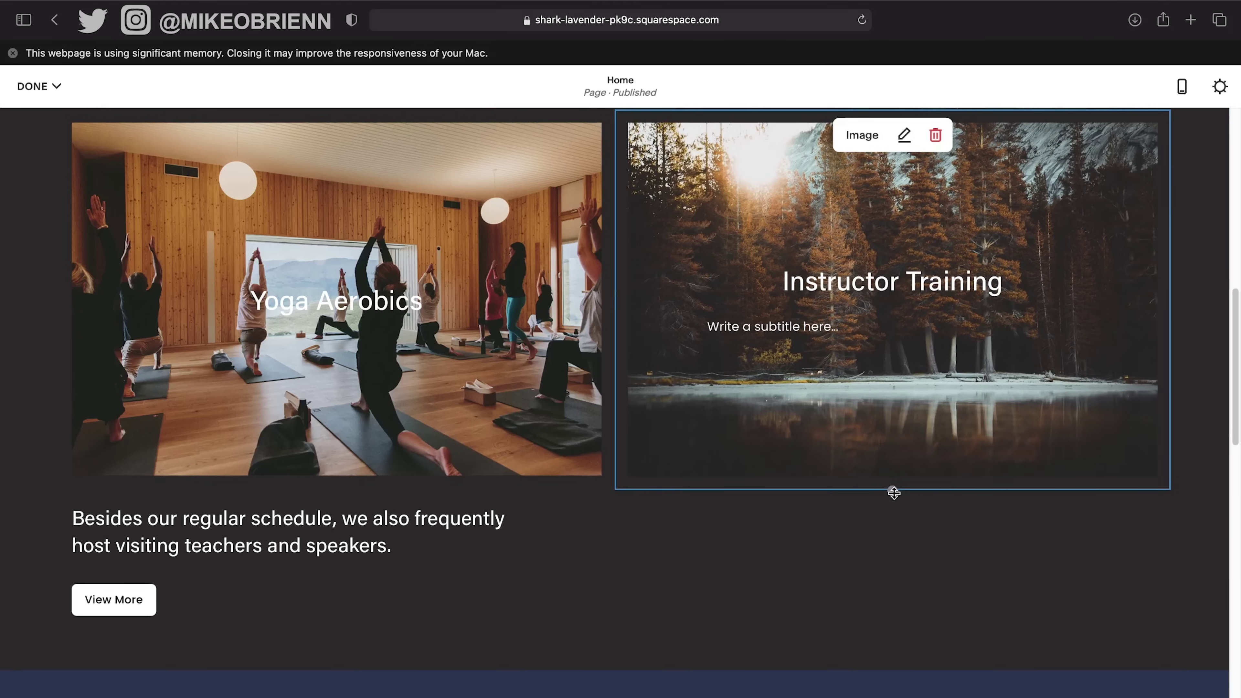
Clear the Instructor Training heading and type MOUNTAIN PHOTOGRAPHY as the new title.
{"action": "left_click", "coordinate": [948, 292]}
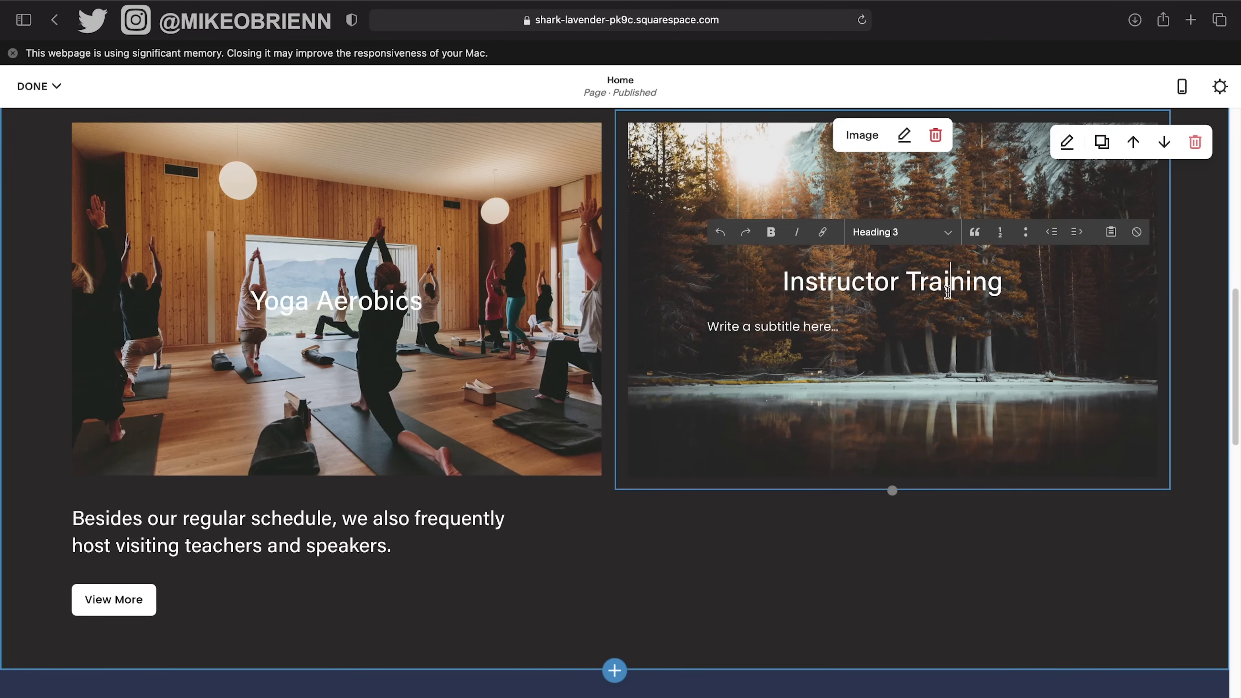
{"action": "key", "text": "super+a"}
{"action": "key", "text": "BackSpace"}
{"action": "type", "text": "Mountain P"}
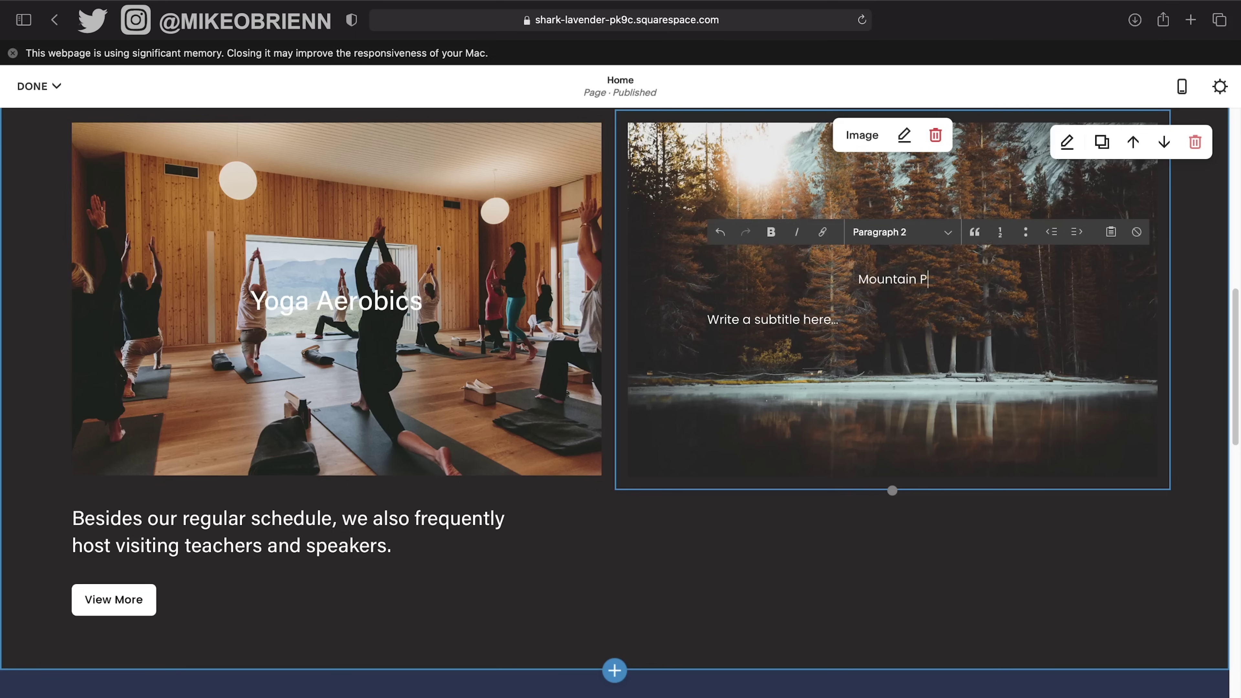
{"action": "type", "text": "hotog"}
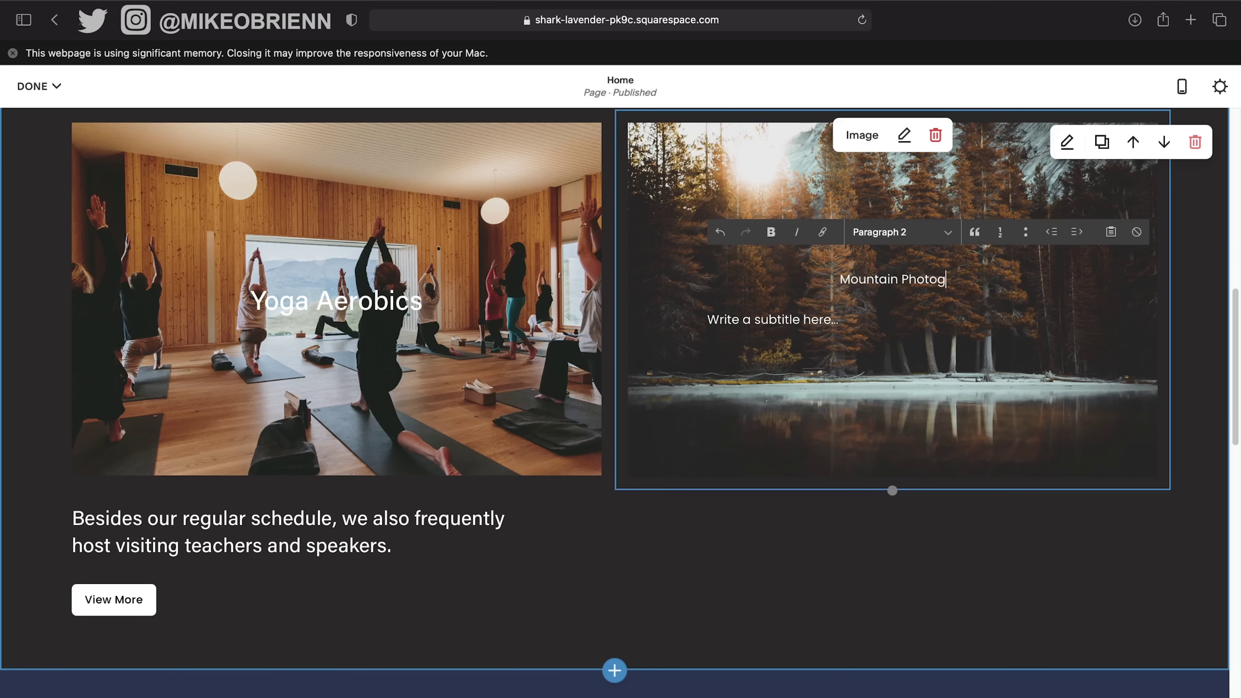
{"action": "key", "text": "super+z"}
{"action": "key", "text": "super+z"}
{"action": "key", "text": "BackSpace"}
{"action": "type", "text": "MOU"}
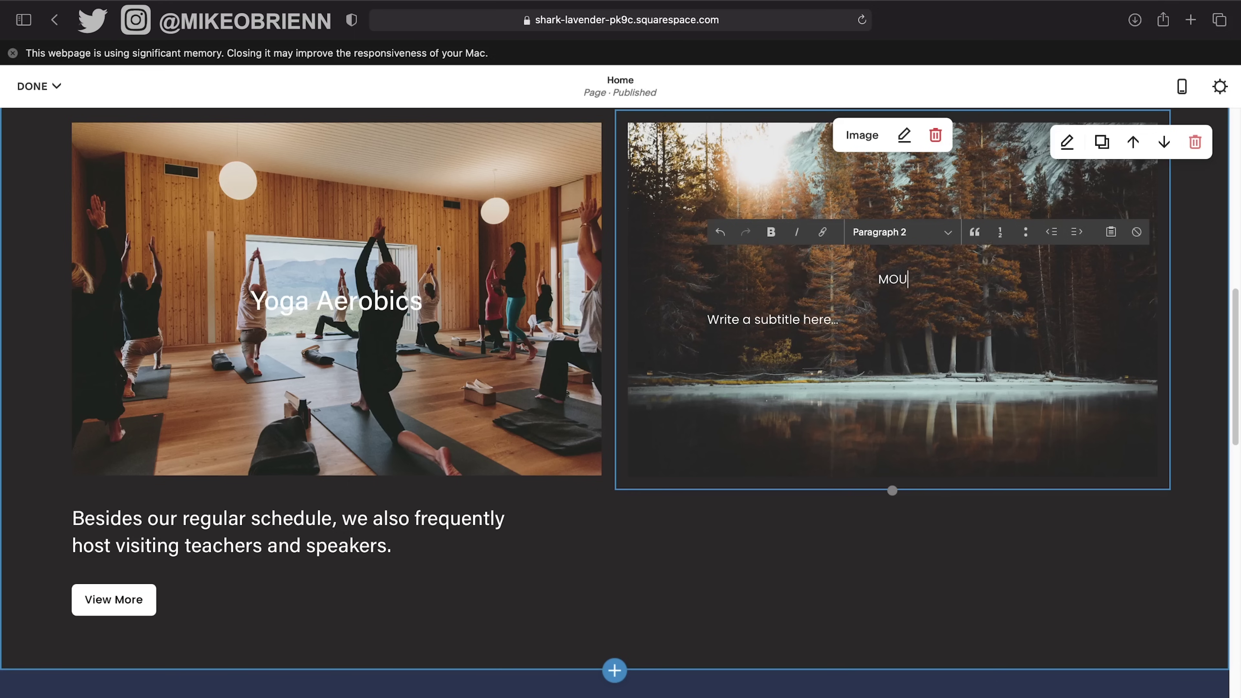
{"action": "key", "text": "super+a"}
{"action": "key", "text": "super+z"}
{"action": "key", "text": "super+z"}
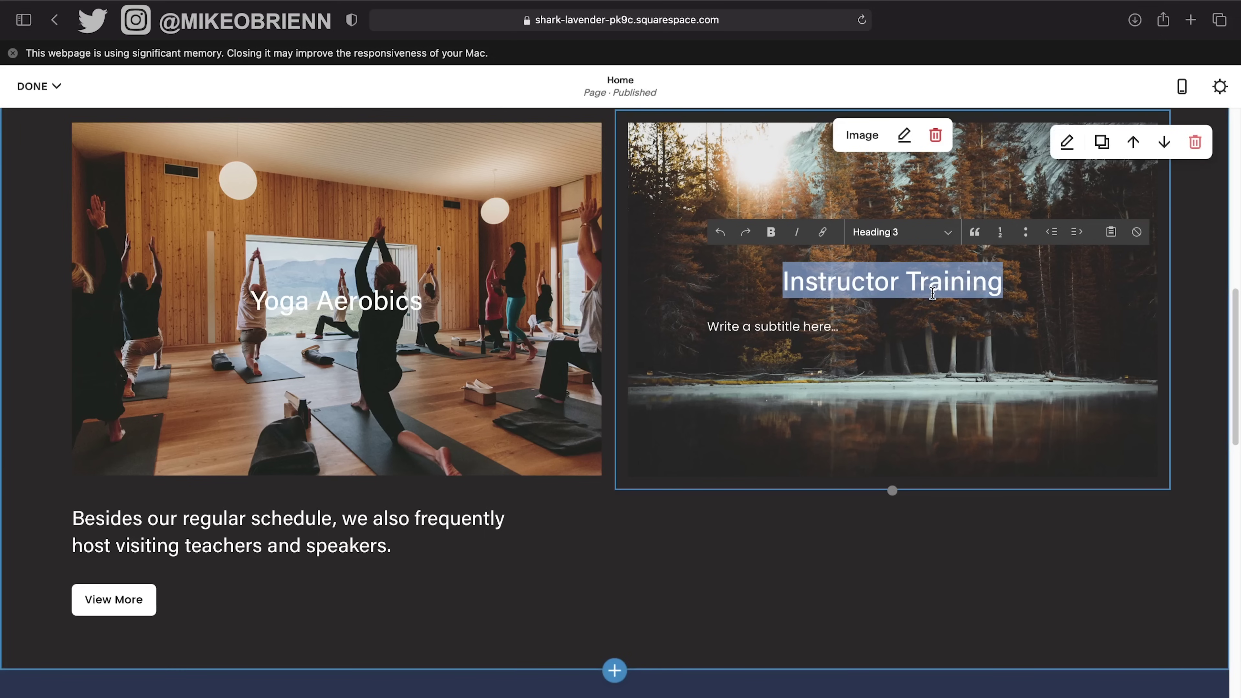
{"action": "key", "text": "Right"}
{"action": "key", "text": "BackSpace"}
{"action": "key", "text": "BackSpace"}
{"action": "key", "text": "BackSpace"}
{"action": "key", "text": "BackSpace"}
{"action": "key", "text": "BackSpace"}
{"action": "key", "text": "BackSpace"}
{"action": "key", "text": "BackSpace"}
{"action": "key", "text": "BackSpace"}
{"action": "key", "text": "BackSpace"}
{"action": "key", "text": "BackSpace"}
{"action": "key", "text": "BackSpace"}
{"action": "key", "text": "BackSpace"}
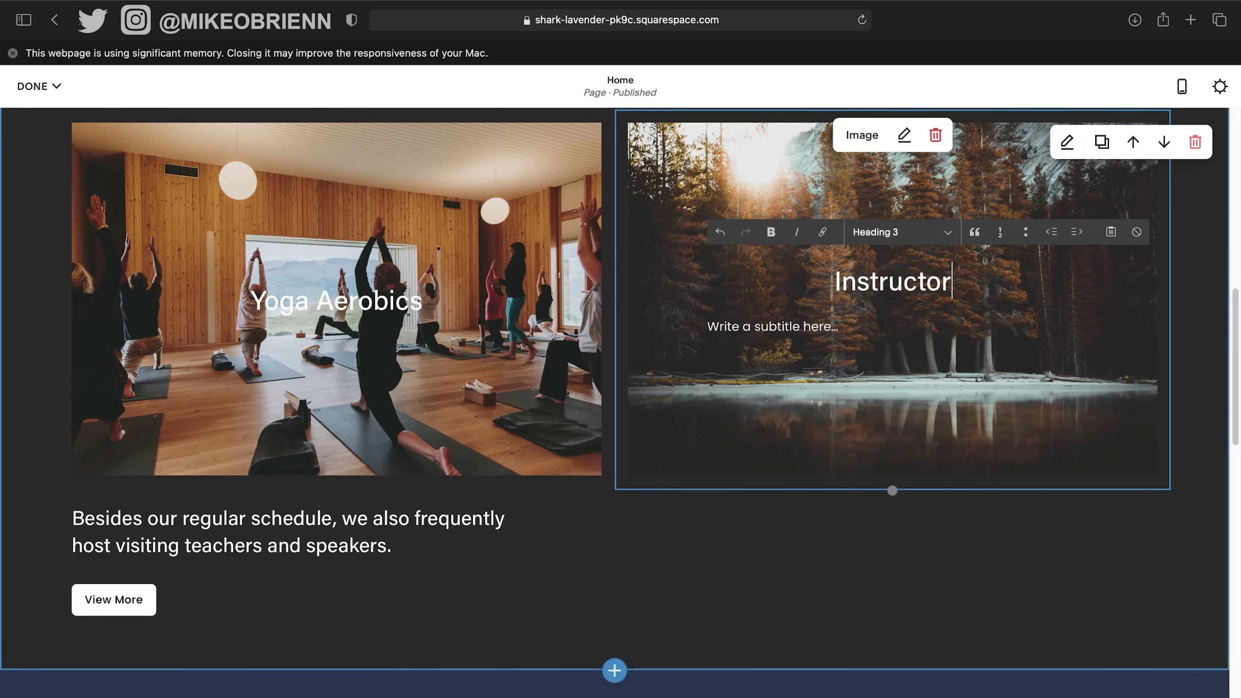
{"action": "key", "text": "BackSpace"}
{"action": "key", "text": "BackSpace"}
{"action": "key", "text": "BackSpace"}
{"action": "key", "text": "BackSpace"}
{"action": "key", "text": "BackSpace"}
{"action": "key", "text": "BackSpace"}
{"action": "key", "text": "BackSpace"}
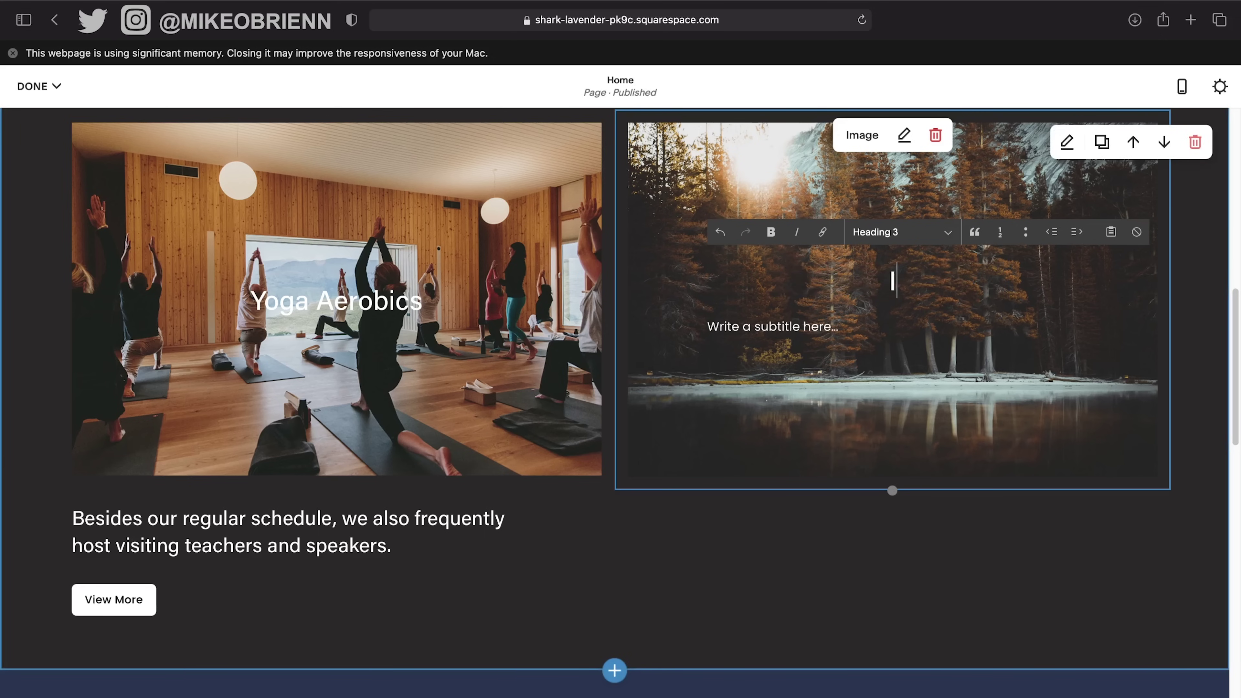
{"action": "type", "text": "IMOUNTAIN PHOTO"}
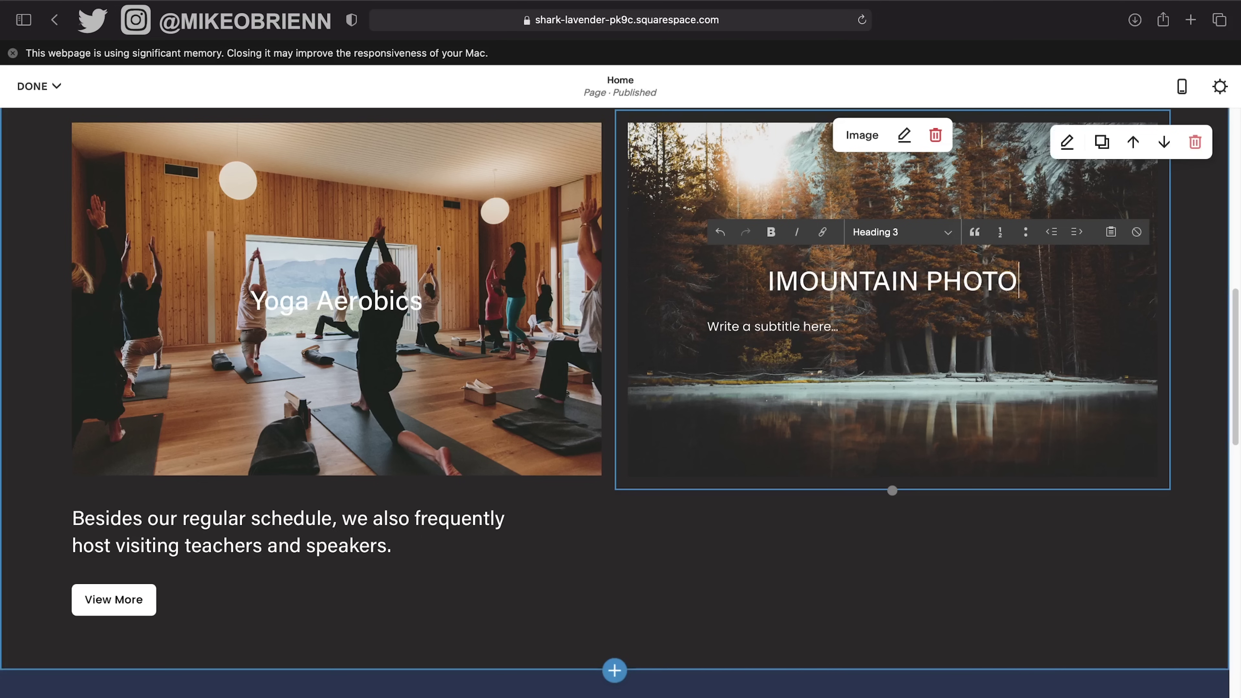
{"action": "type", "text": "GRAPHY"}
Correct the heading to read MOUNTAIN MAGAZINE PHOTOGRAPHY.
{"action": "scroll", "coordinate": [931, 293], "scroll_direction": "up", "scroll_amount": 12}
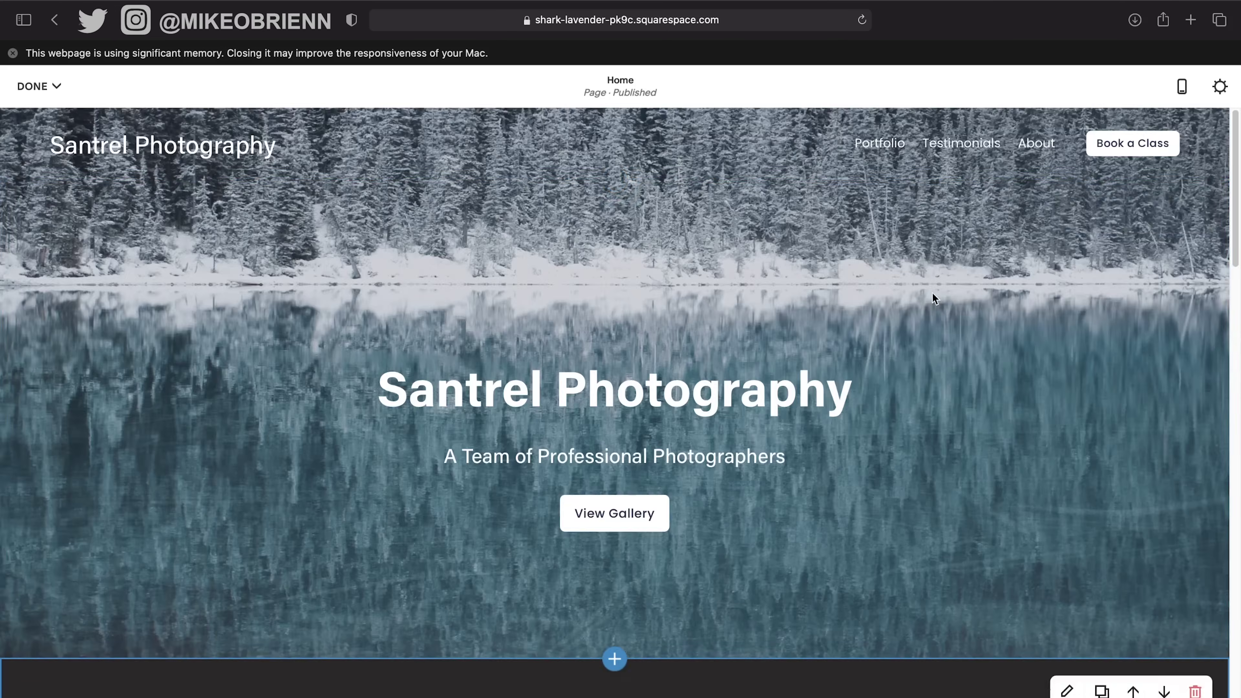
{"action": "scroll", "coordinate": [952, 217], "scroll_direction": "down", "scroll_amount": 20}
{"action": "scroll", "coordinate": [958, 253], "scroll_direction": "up", "scroll_amount": 16}
{"action": "scroll", "coordinate": [958, 252], "scroll_direction": "down", "scroll_amount": 4}
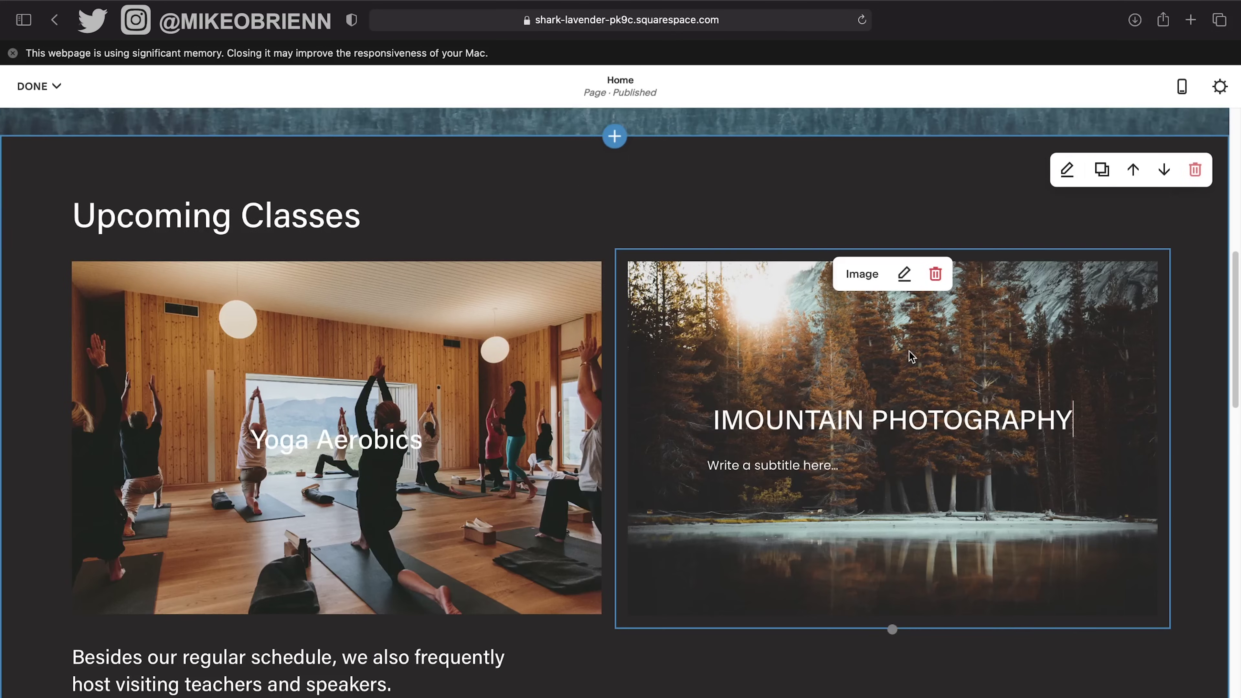
{"action": "left_click", "coordinate": [727, 427]}
{"action": "key", "text": "BackSpace"}
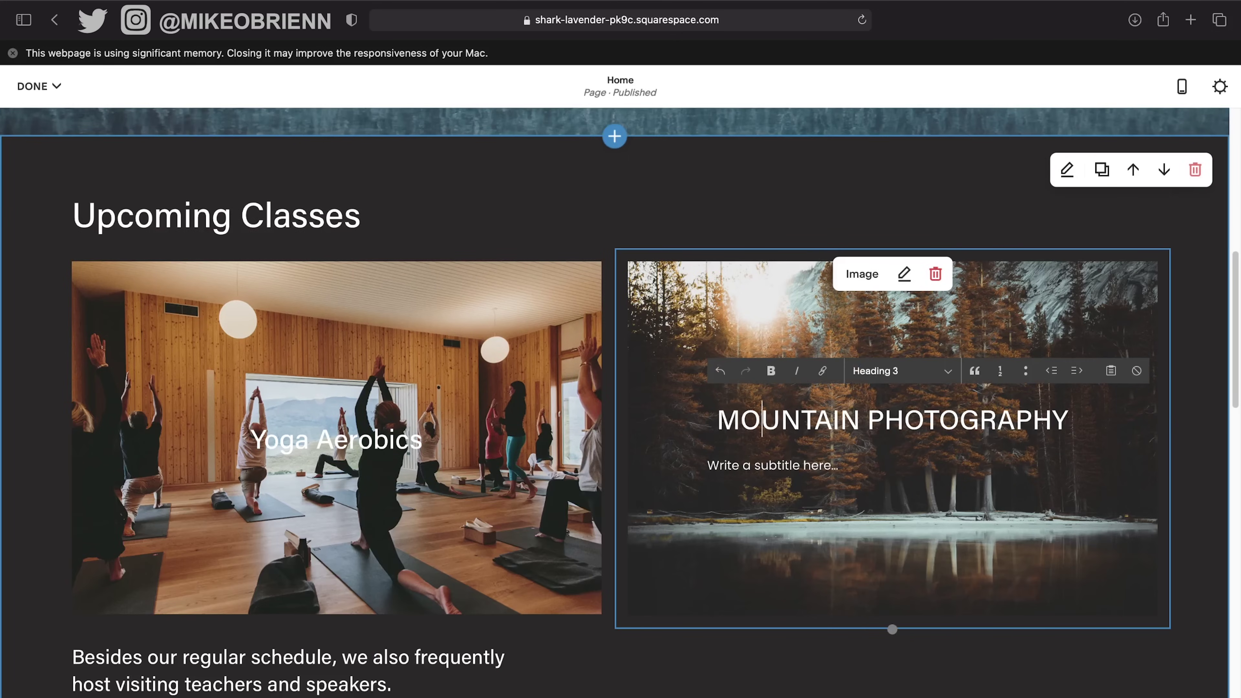
{"action": "key", "text": "Right"}
{"action": "key", "text": "Right"}
{"action": "key", "text": "Right"}
{"action": "key", "text": "Right"}
{"action": "key", "text": "Right"}
{"action": "type", "text": "MAGAINE"}
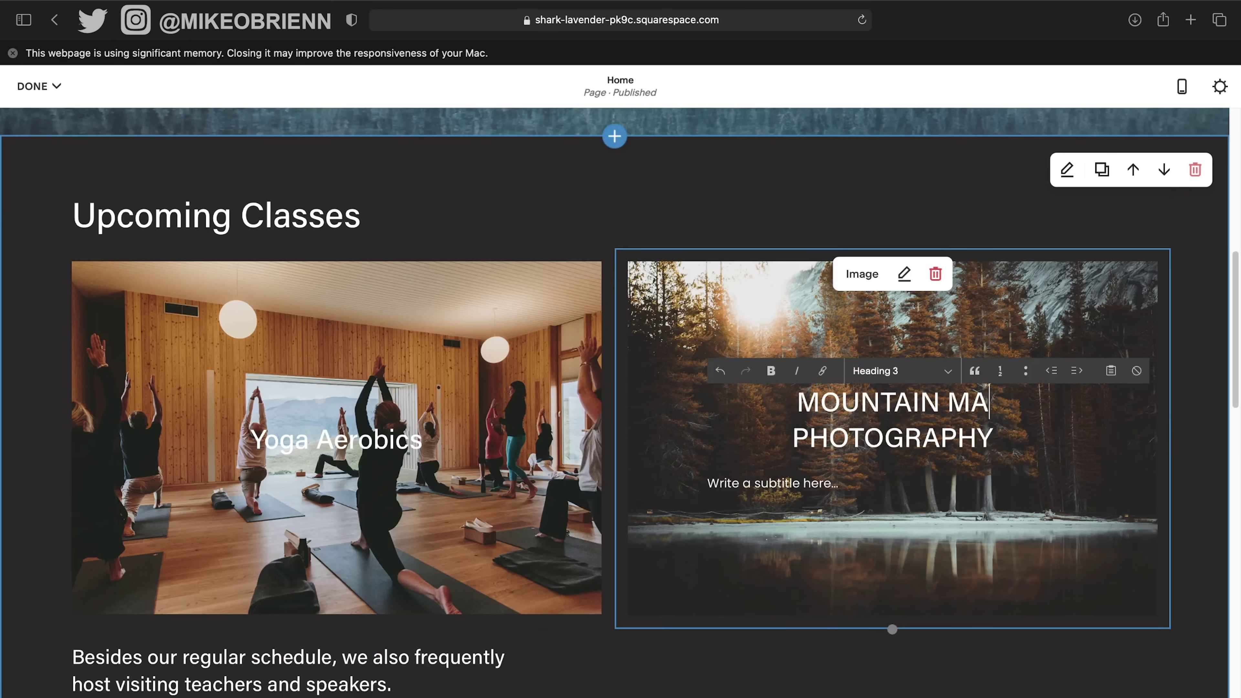
{"action": "key", "text": "BackSpace"}
{"action": "key", "text": "BackSpace"}
{"action": "key", "text": "BackSpace"}
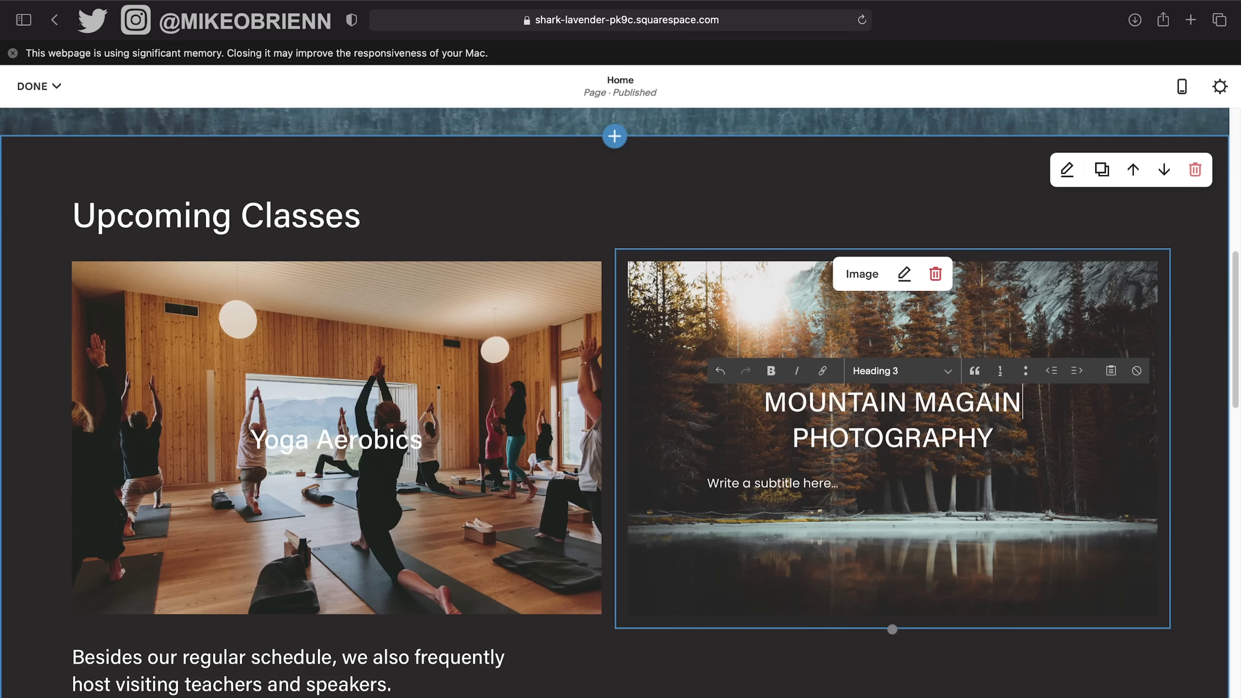
{"action": "type", "text": "ZINE"}
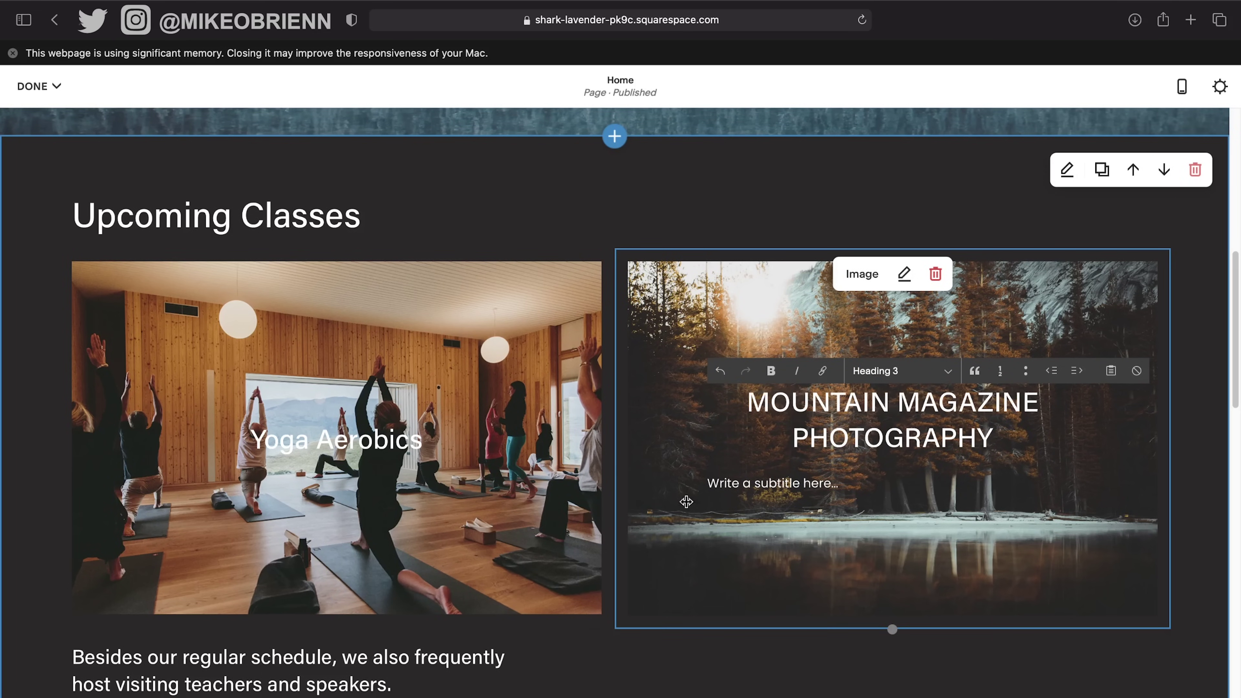
{"action": "left_click", "coordinate": [781, 483]}
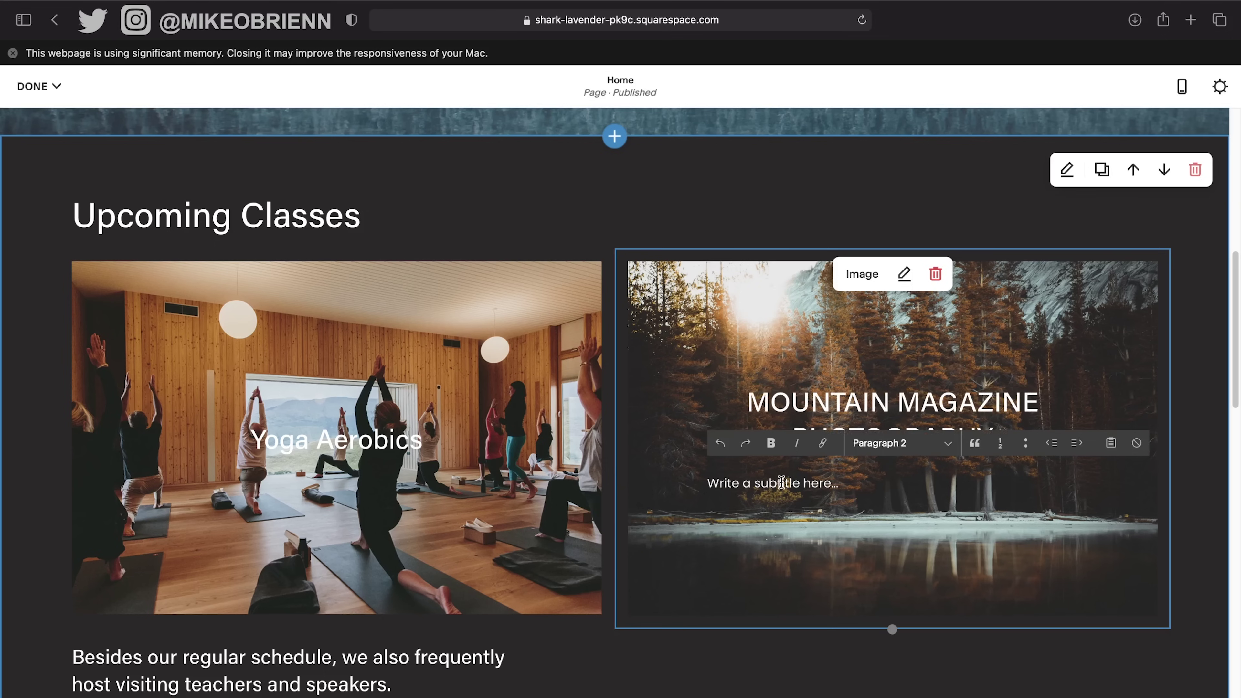
Enter 'CHECK OUT OUR PORTFOLIO OF BEAUTIFUL MOUNTAINS' as the subtitle under the Mountain Magazine heading.
{"action": "type", "text": "CHEKC"}
{"action": "key", "text": "BackSpace"}
{"action": "key", "text": "BackSpace"}
{"action": "type", "text": "CK OUT OUR"}
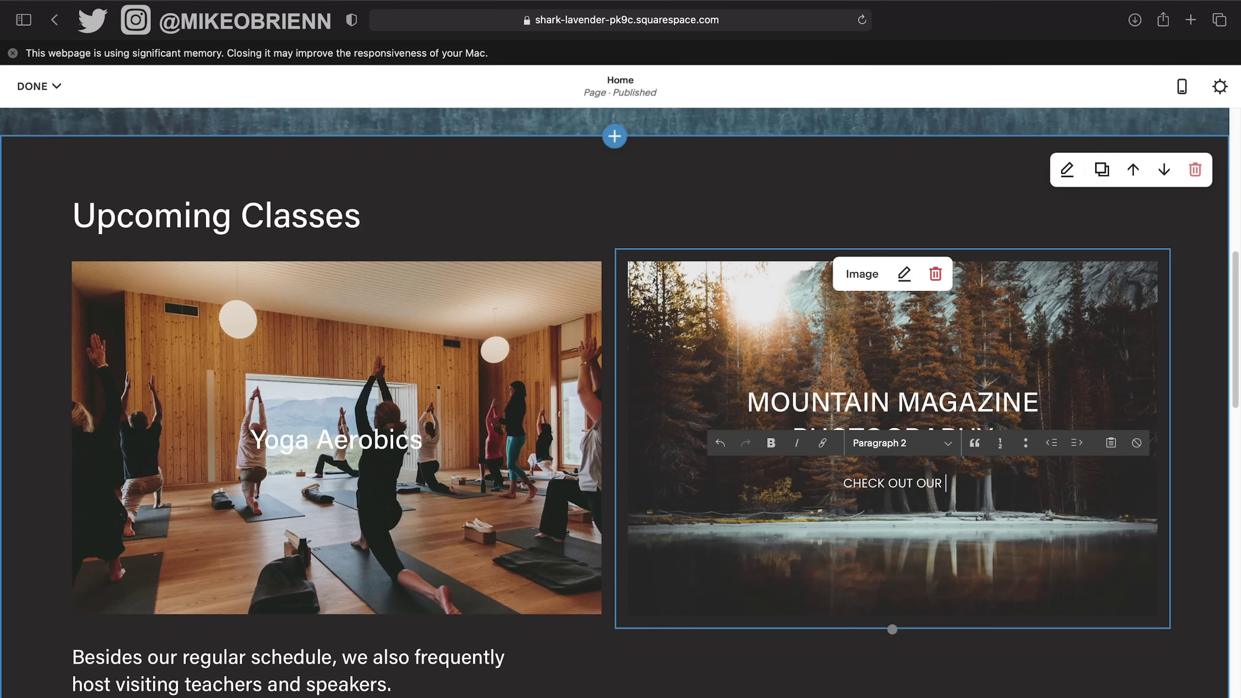
{"action": "type", "text": " PORT"}
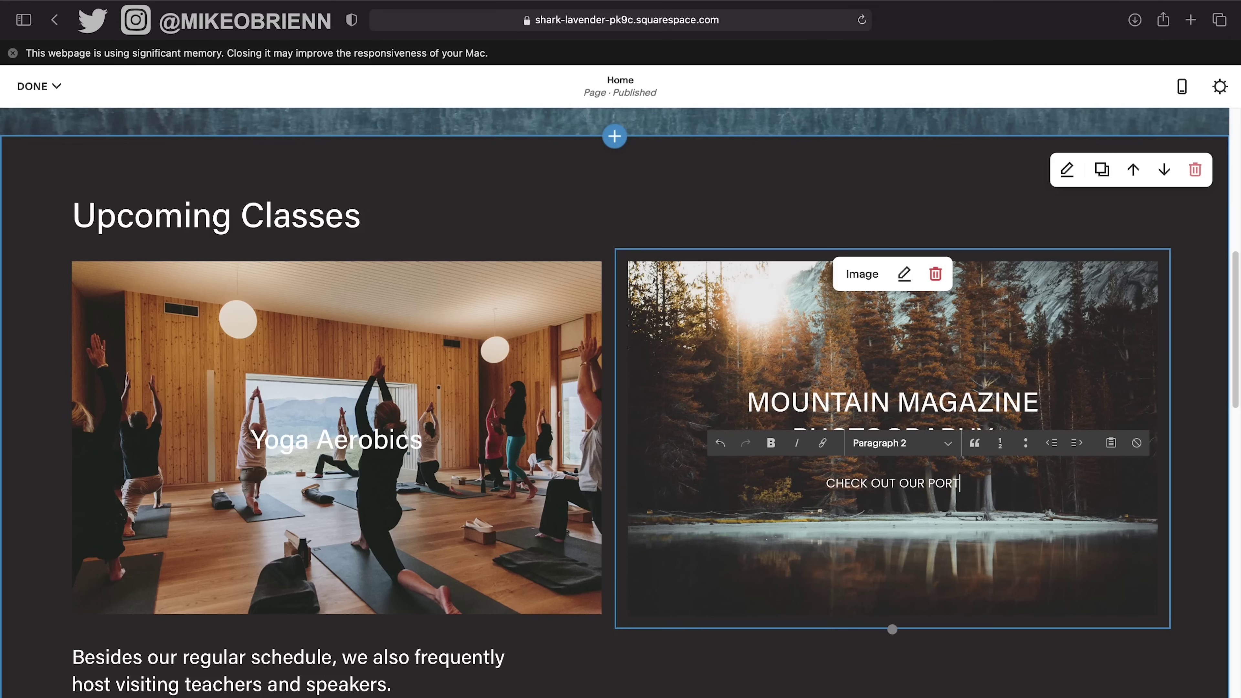
{"action": "type", "text": "FOLIO OF "}
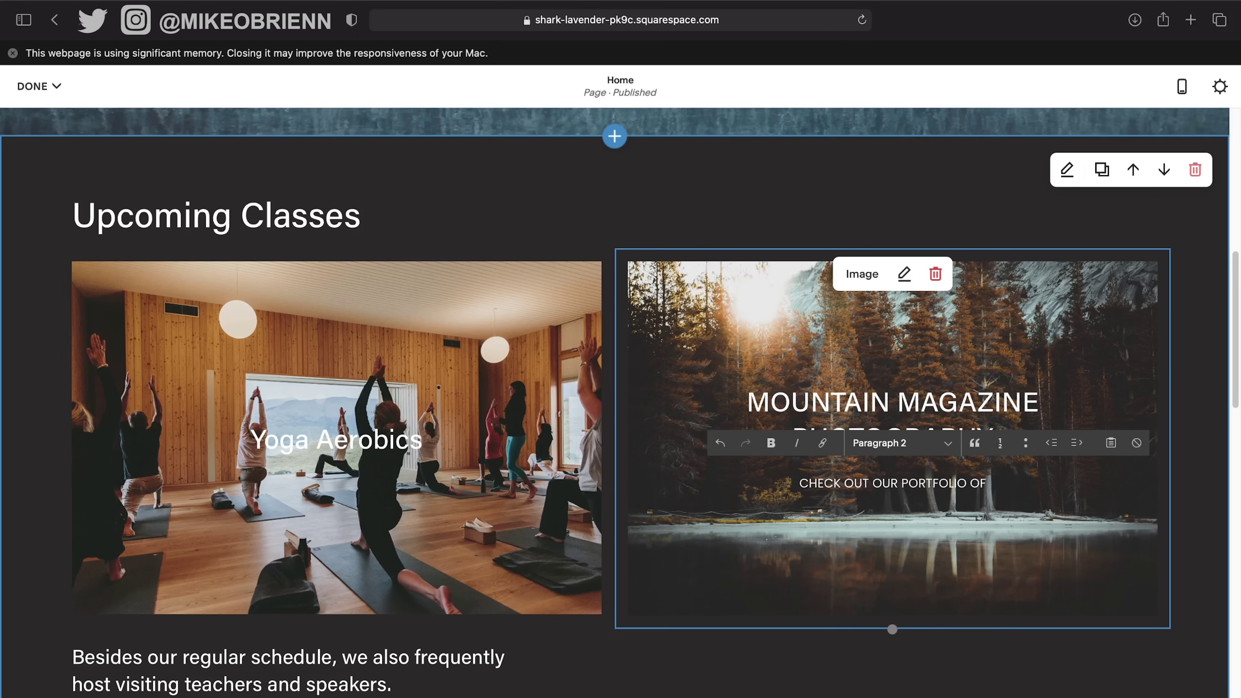
{"action": "type", "text": "BEAUT"}
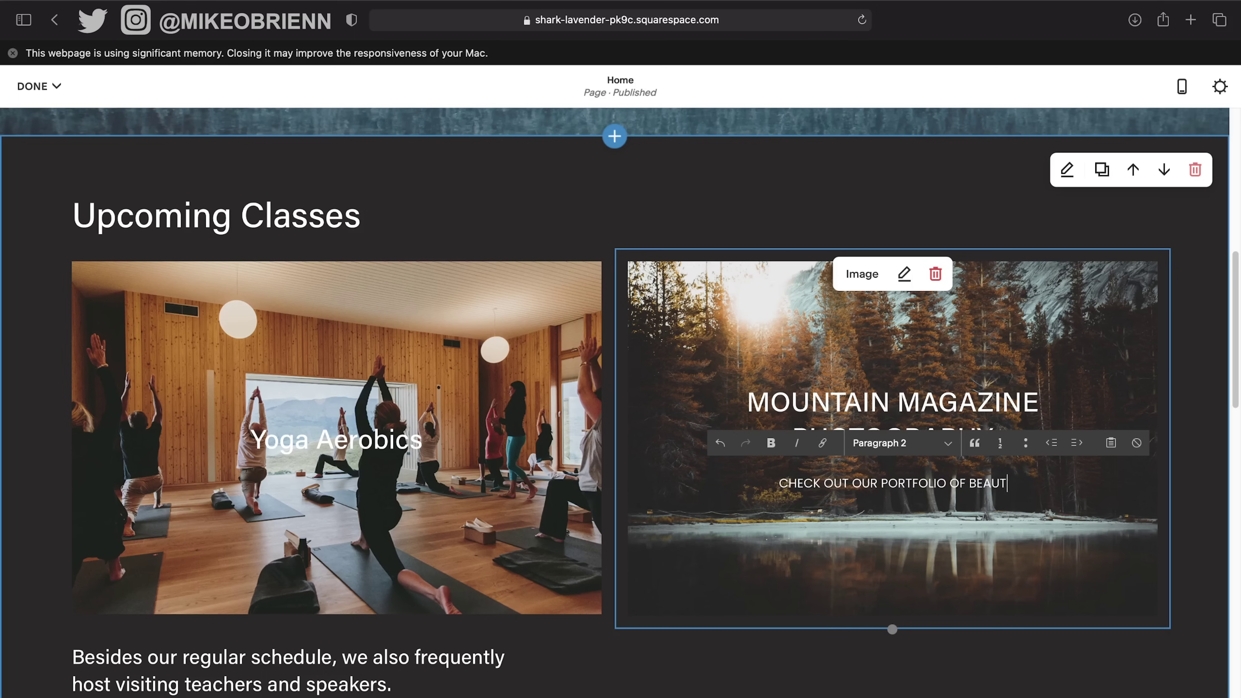
{"action": "type", "text": "IFUL"}
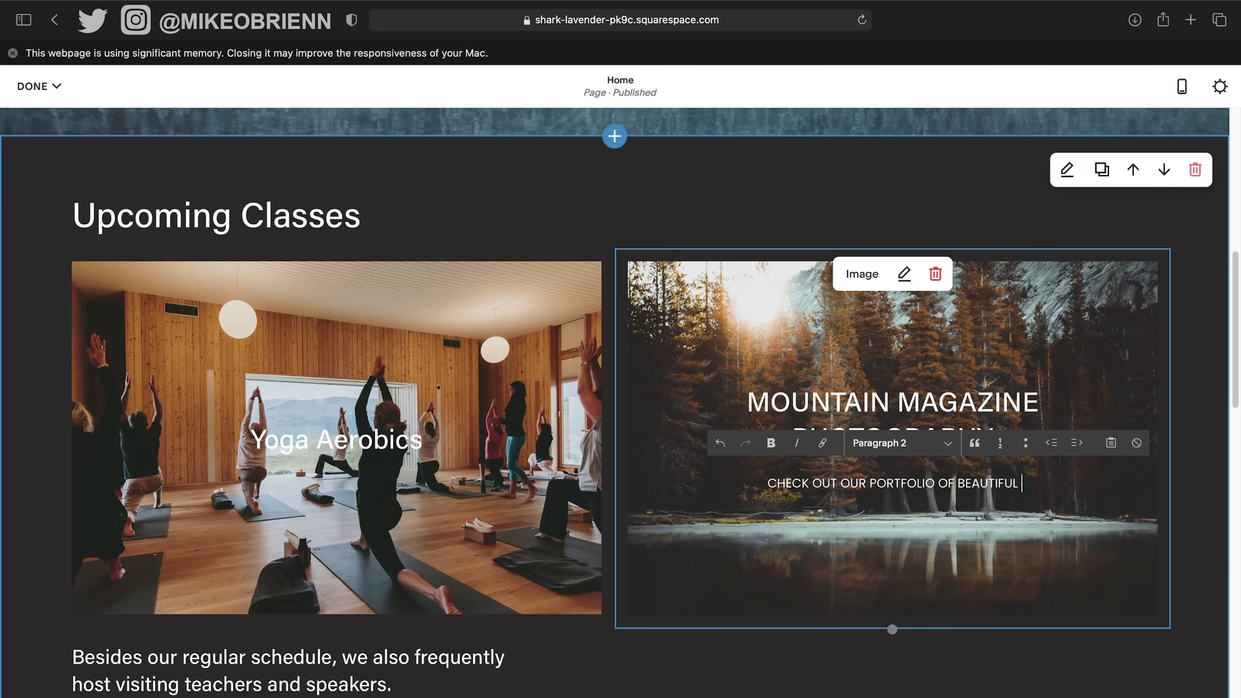
{"action": "type", "text": " MOUNTAINS"}
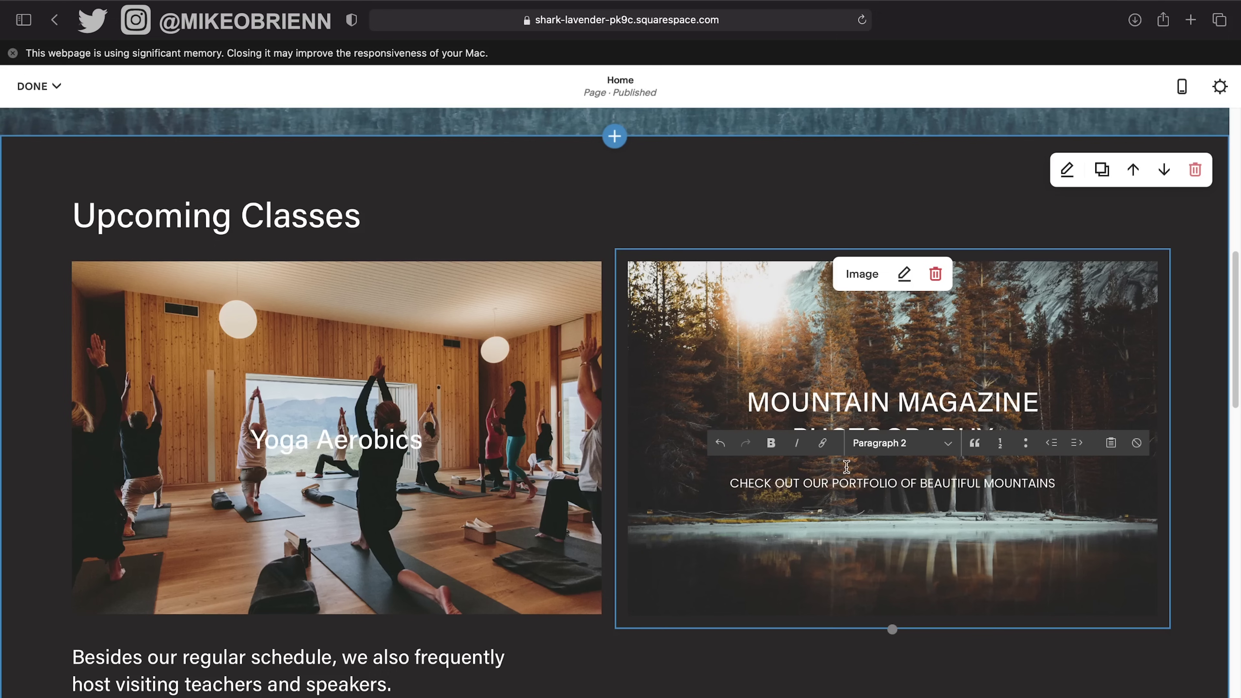
{"action": "left_click", "coordinate": [884, 323]}
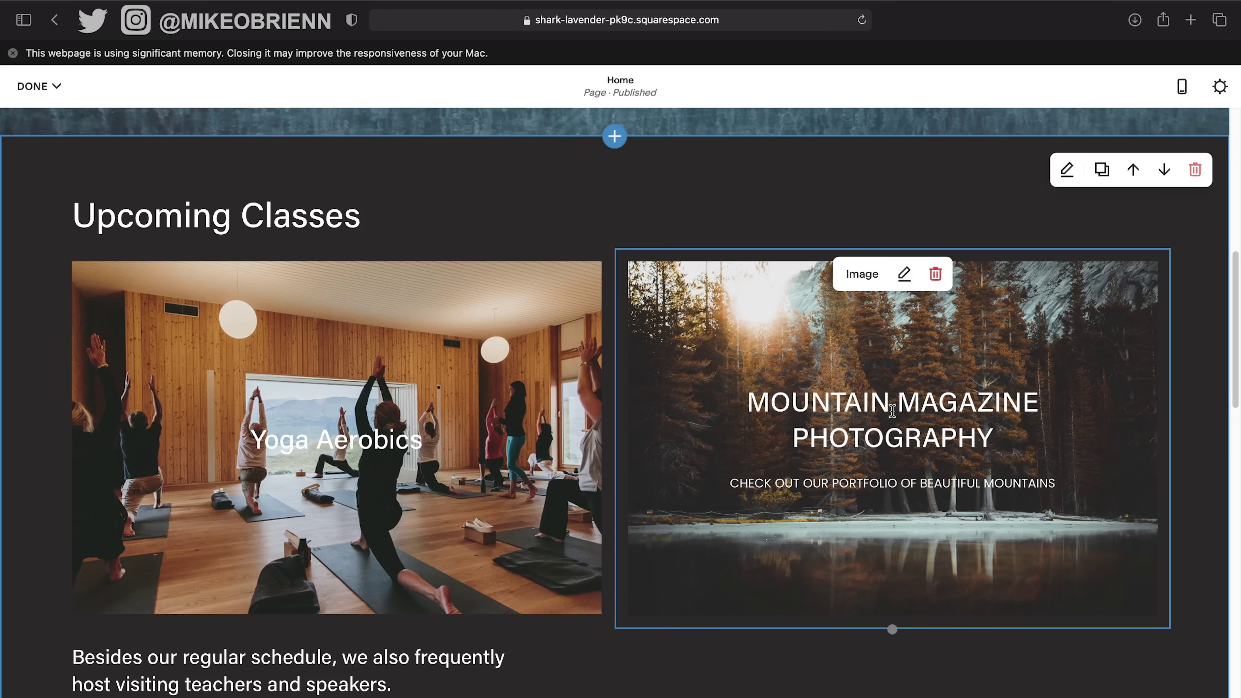
Link the selected MOUNTAIN MAGAZINE PHOTOGRAPHY heading to the Portfolio page in the Link Editor.
{"action": "left_click_drag", "start_coordinate": [997, 438], "coordinate": [712, 381]}
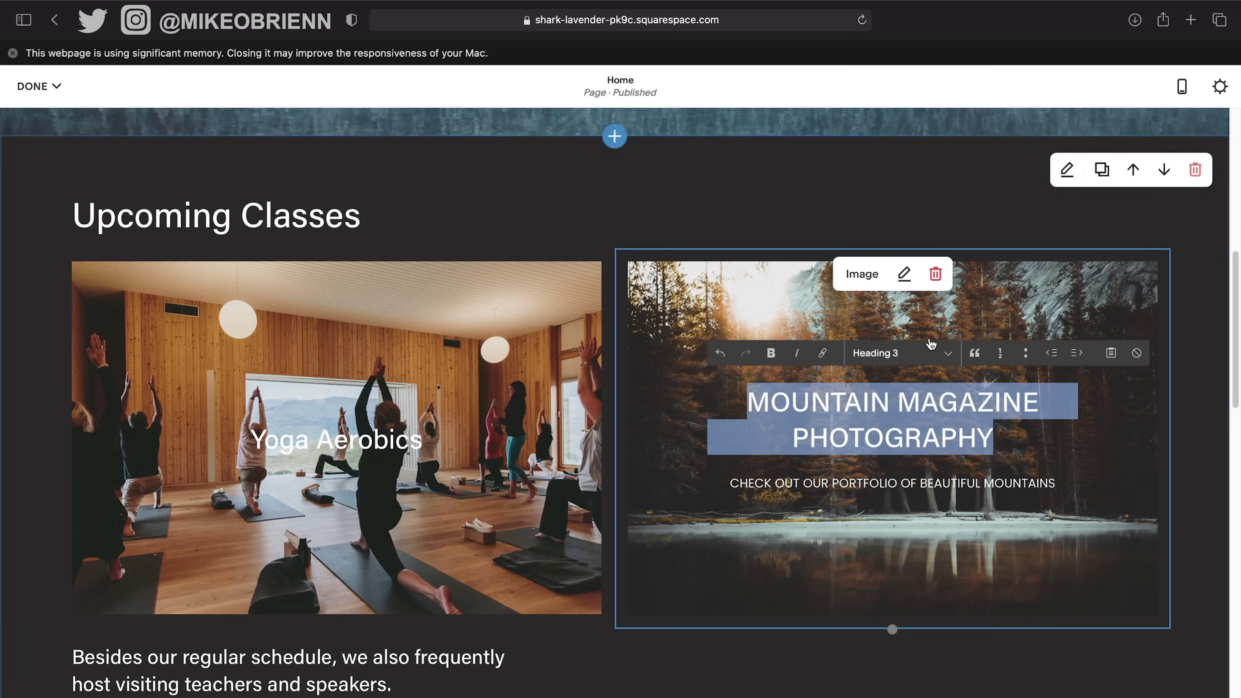
{"action": "left_click", "coordinate": [822, 353]}
{"action": "left_click", "coordinate": [969, 472]}
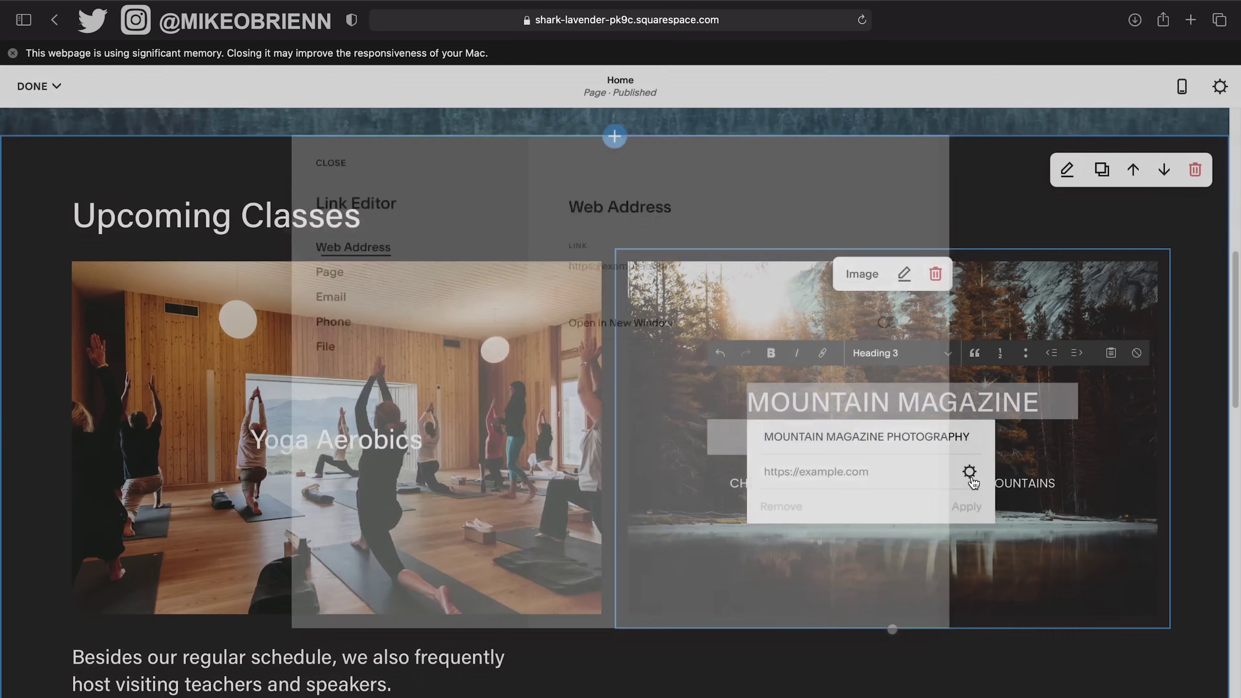
{"action": "left_click", "coordinate": [1062, 549]}
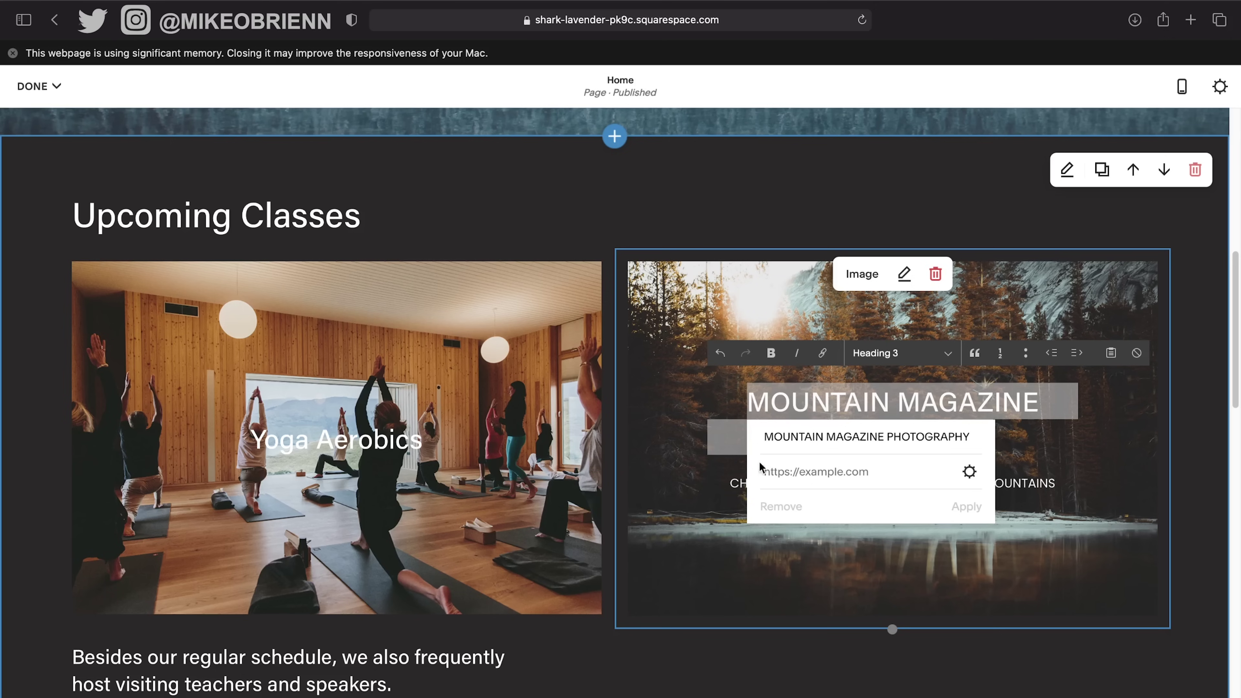
{"action": "left_click", "coordinate": [760, 403]}
{"action": "left_click_drag", "start_coordinate": [746, 401], "coordinate": [1054, 432]}
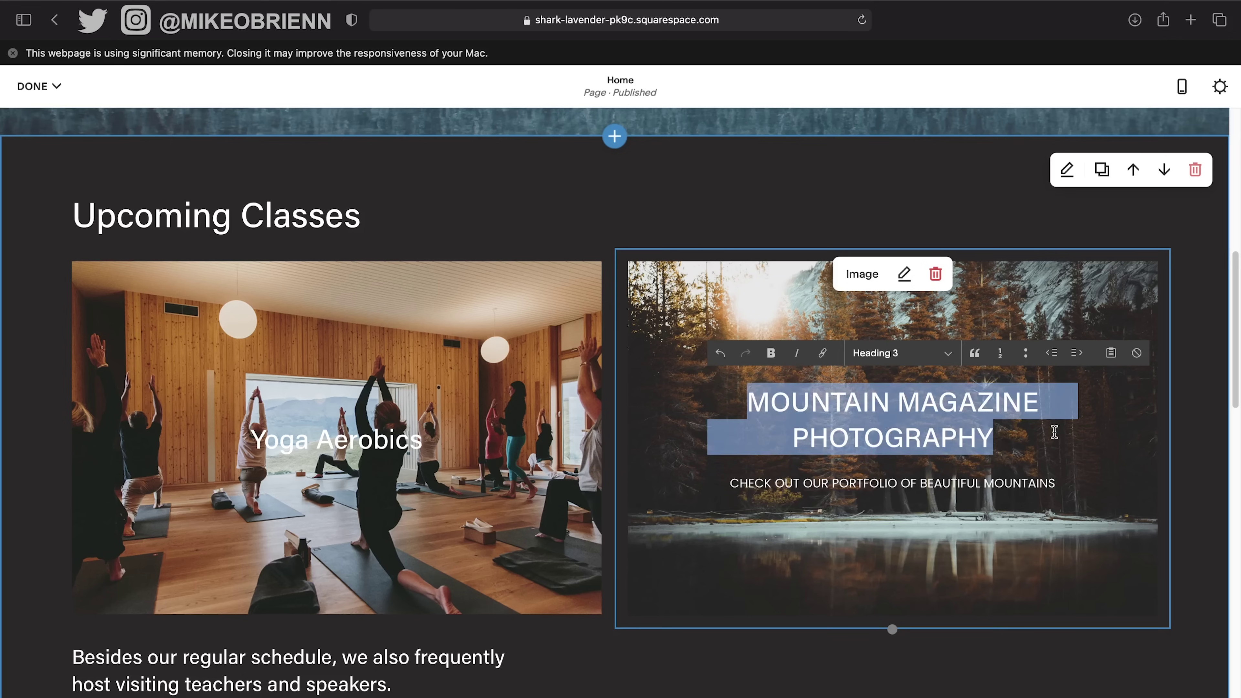
{"action": "left_click", "coordinate": [822, 353]}
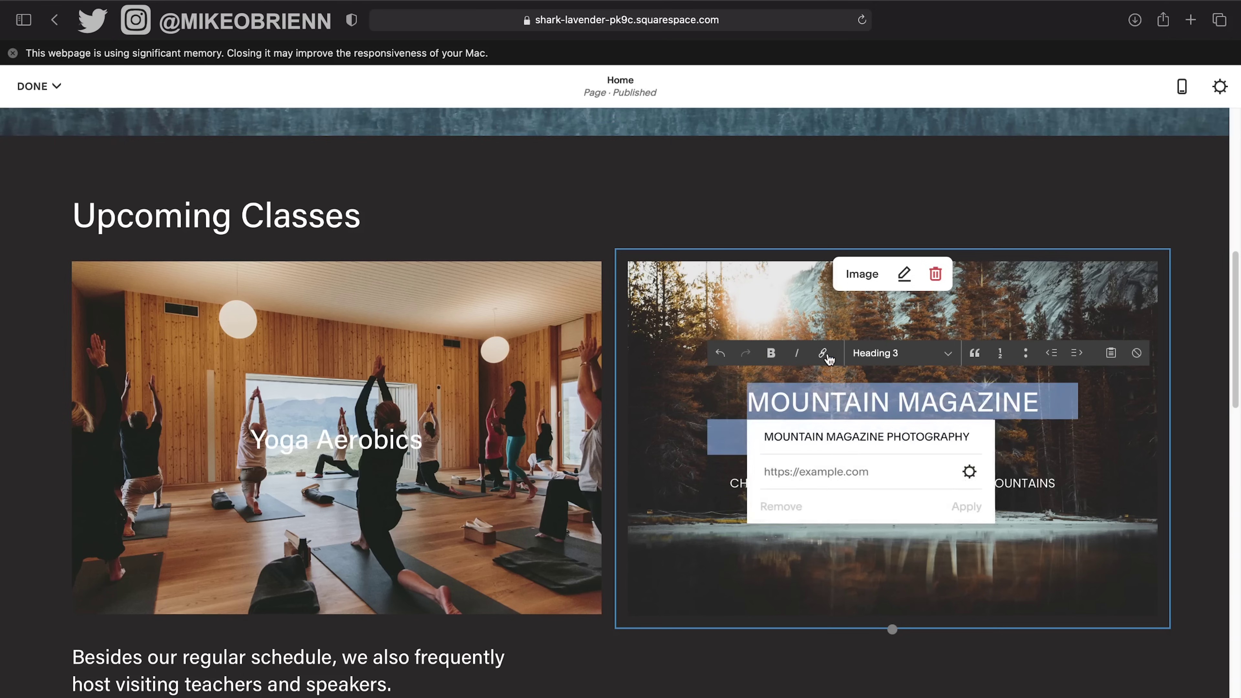
{"action": "left_click", "coordinate": [969, 472]}
{"action": "left_click", "coordinate": [314, 292]}
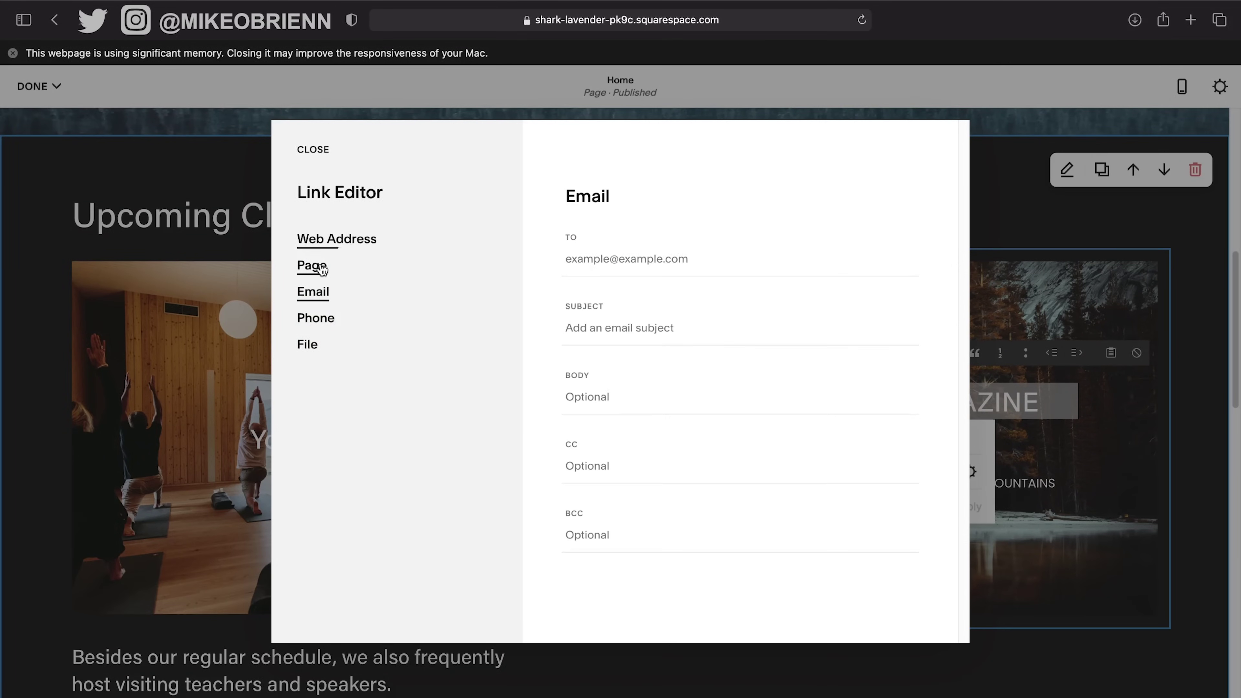
{"action": "left_click", "coordinate": [312, 265]}
{"action": "left_click", "coordinate": [645, 285]}
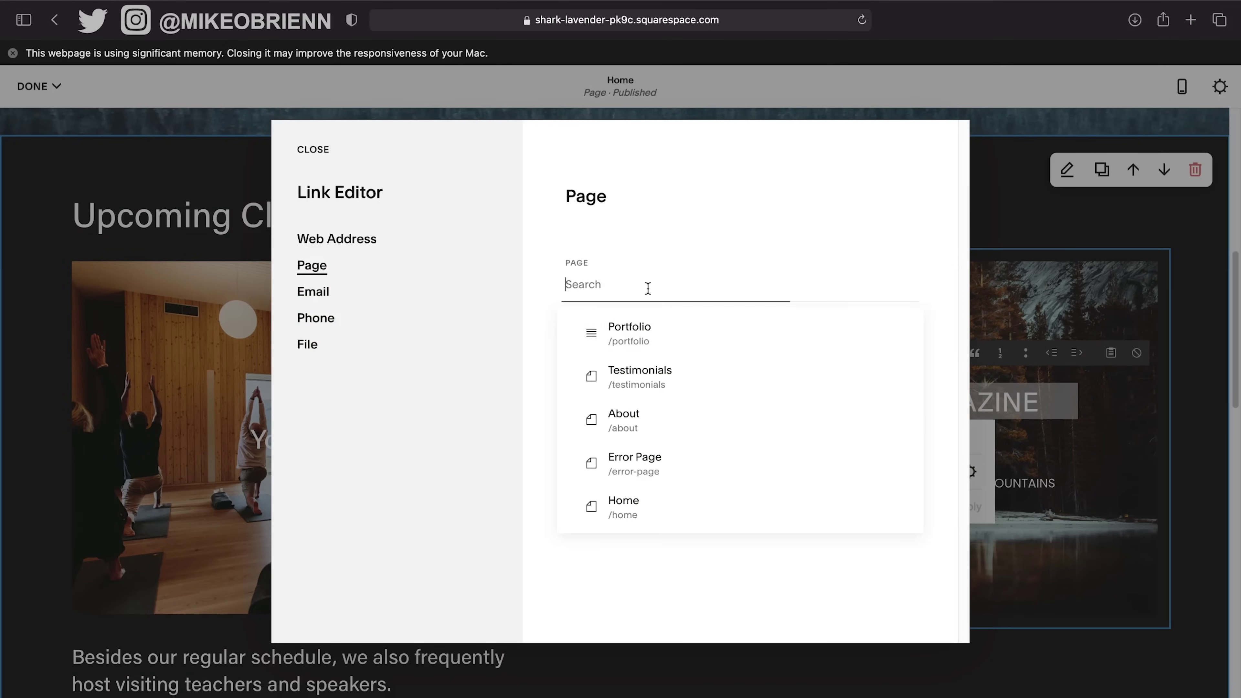
{"action": "left_click", "coordinate": [667, 345]}
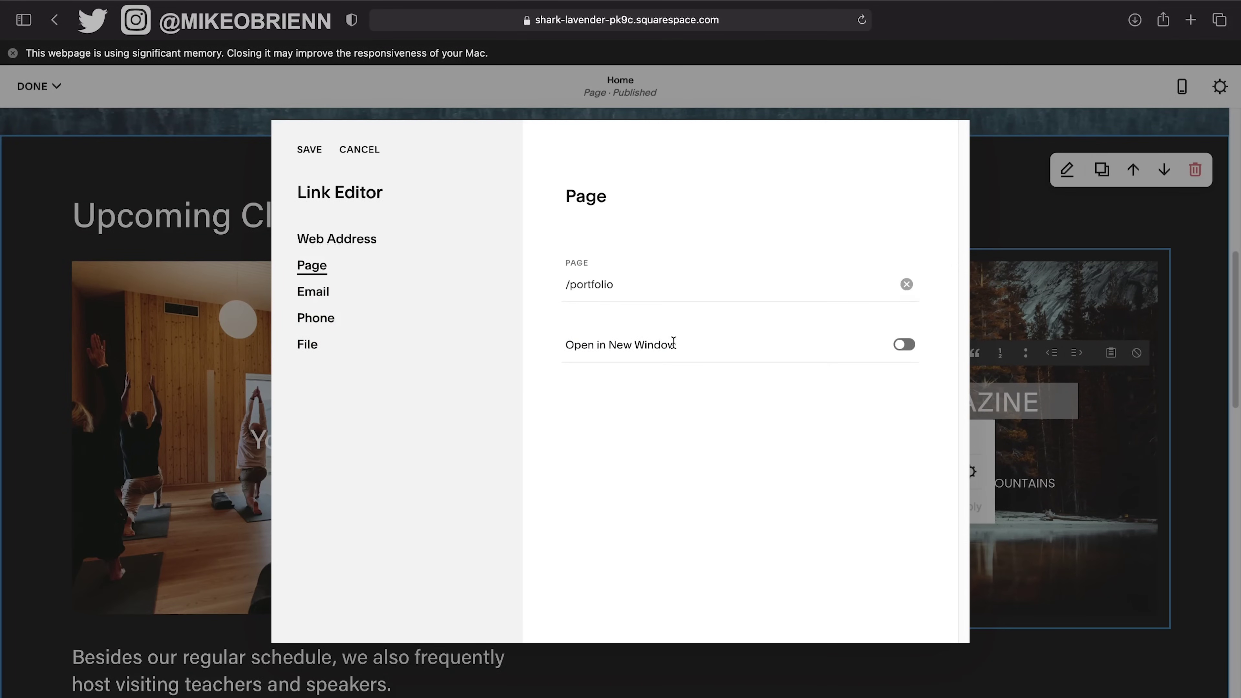
{"action": "left_click", "coordinate": [307, 149]}
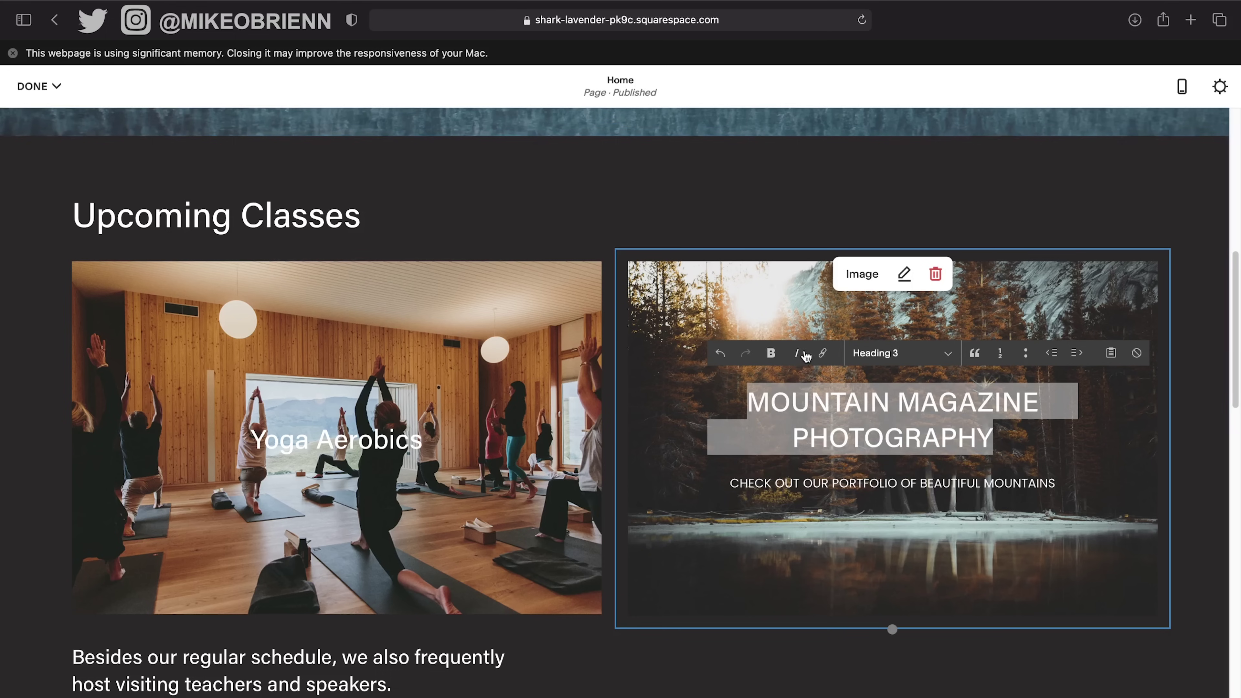
Choose Page > Portfolio again, save, and apply the /portfolio link to the heading.
{"action": "left_click", "coordinate": [821, 353]}
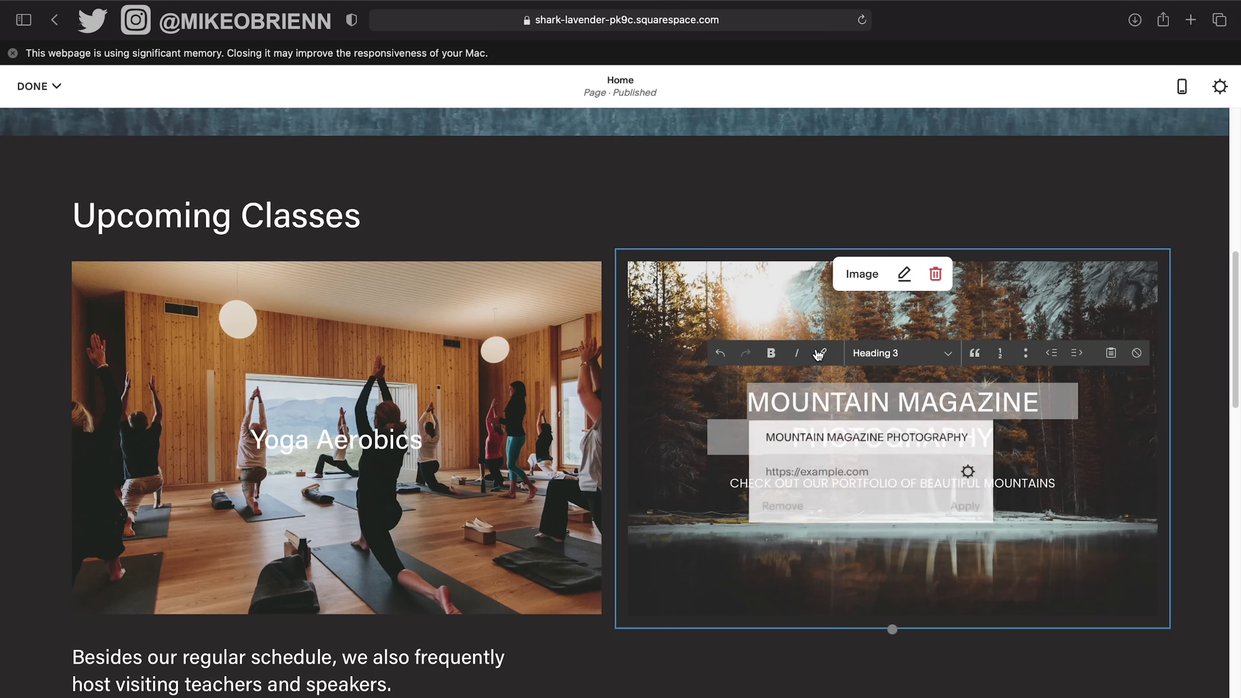
{"action": "left_click", "coordinate": [969, 471]}
{"action": "left_click", "coordinate": [327, 277]}
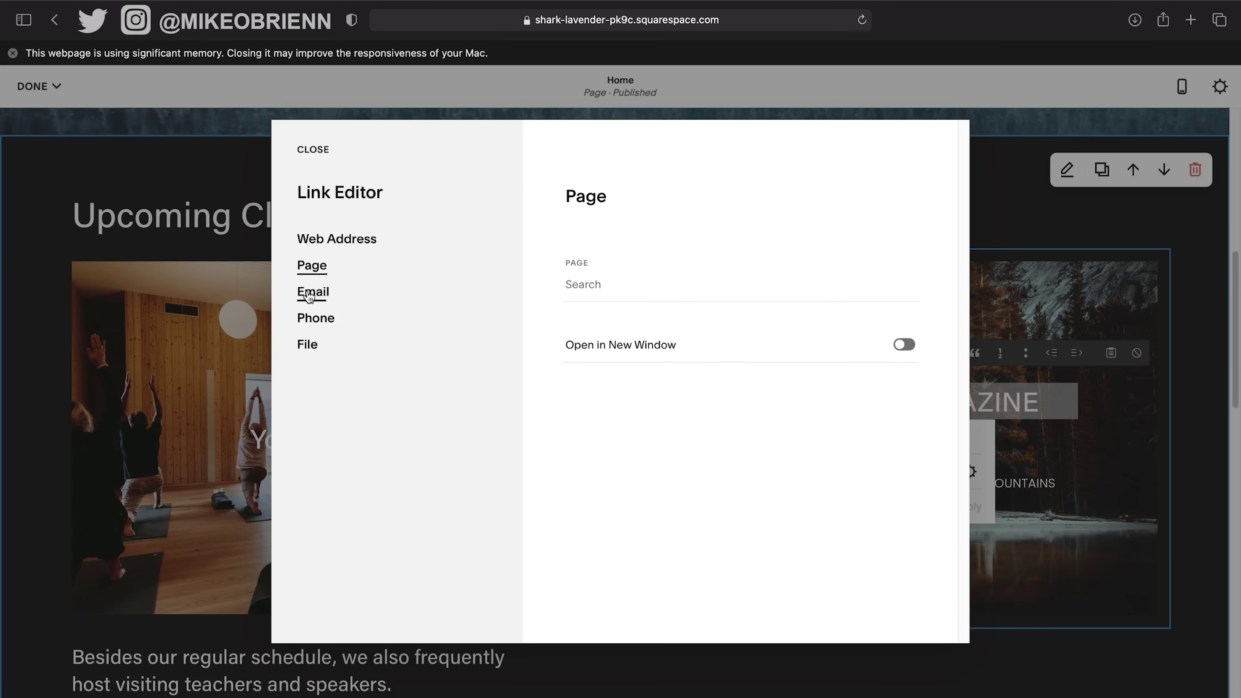
{"action": "left_click", "coordinate": [596, 282]}
{"action": "left_click", "coordinate": [661, 336]}
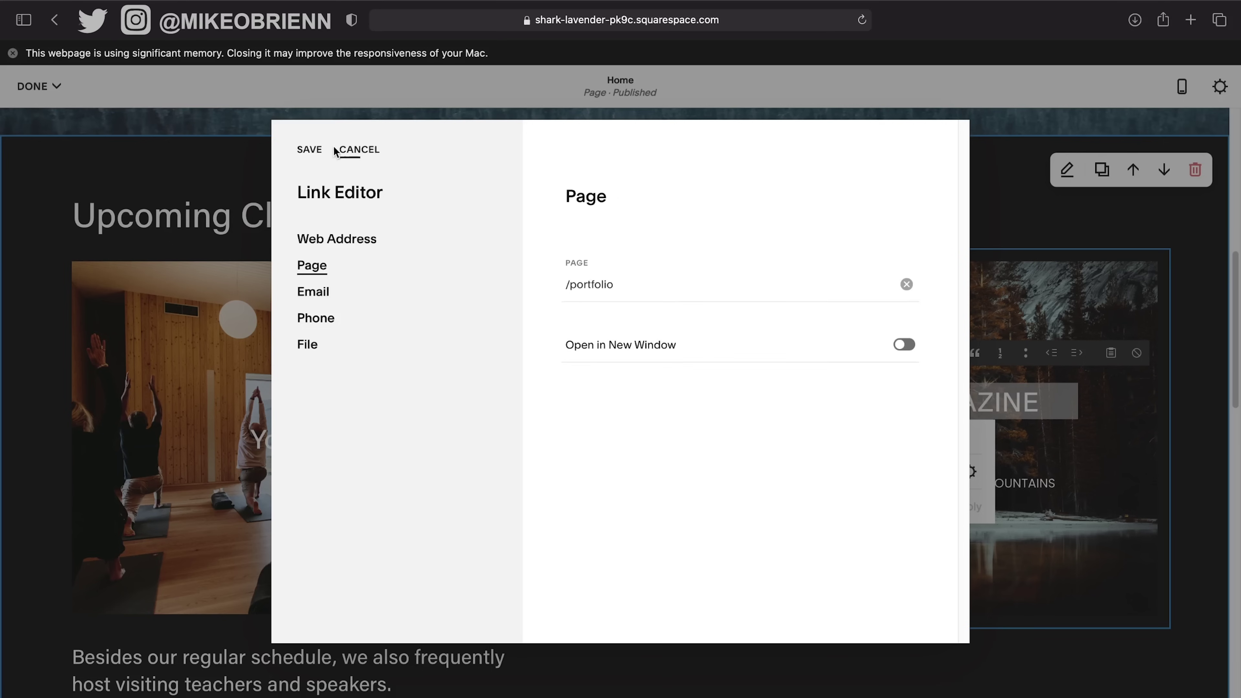
{"action": "left_click", "coordinate": [312, 151]}
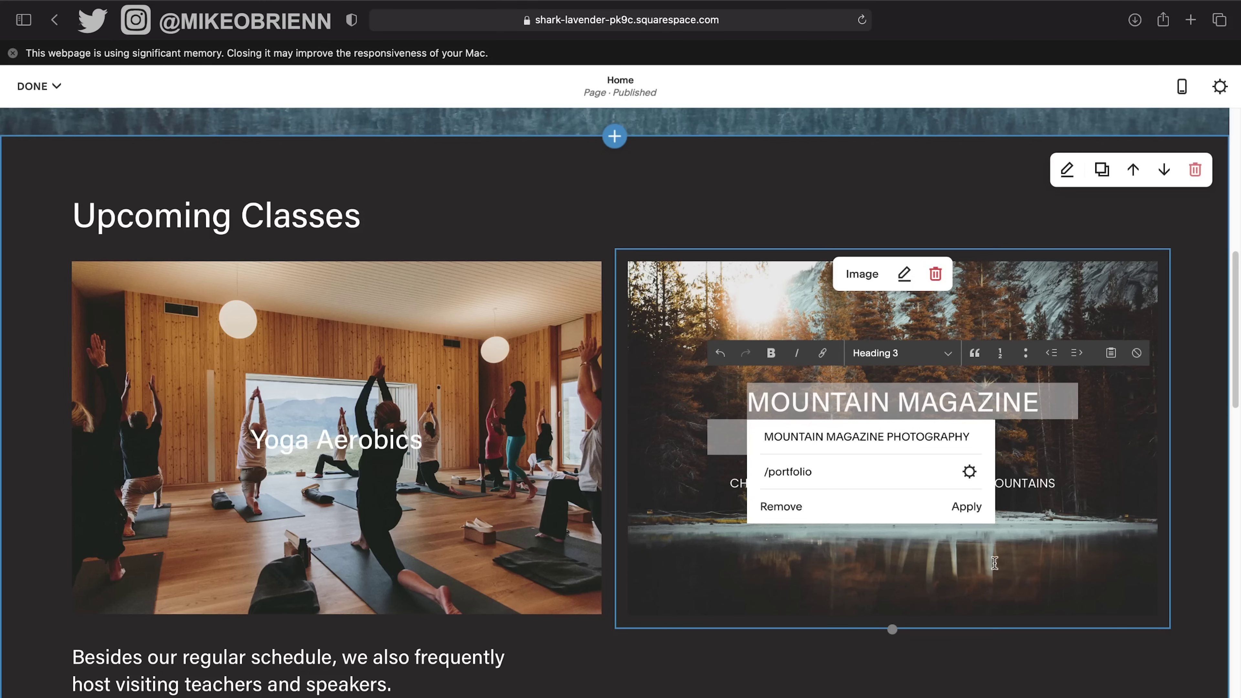
{"action": "left_click", "coordinate": [972, 508]}
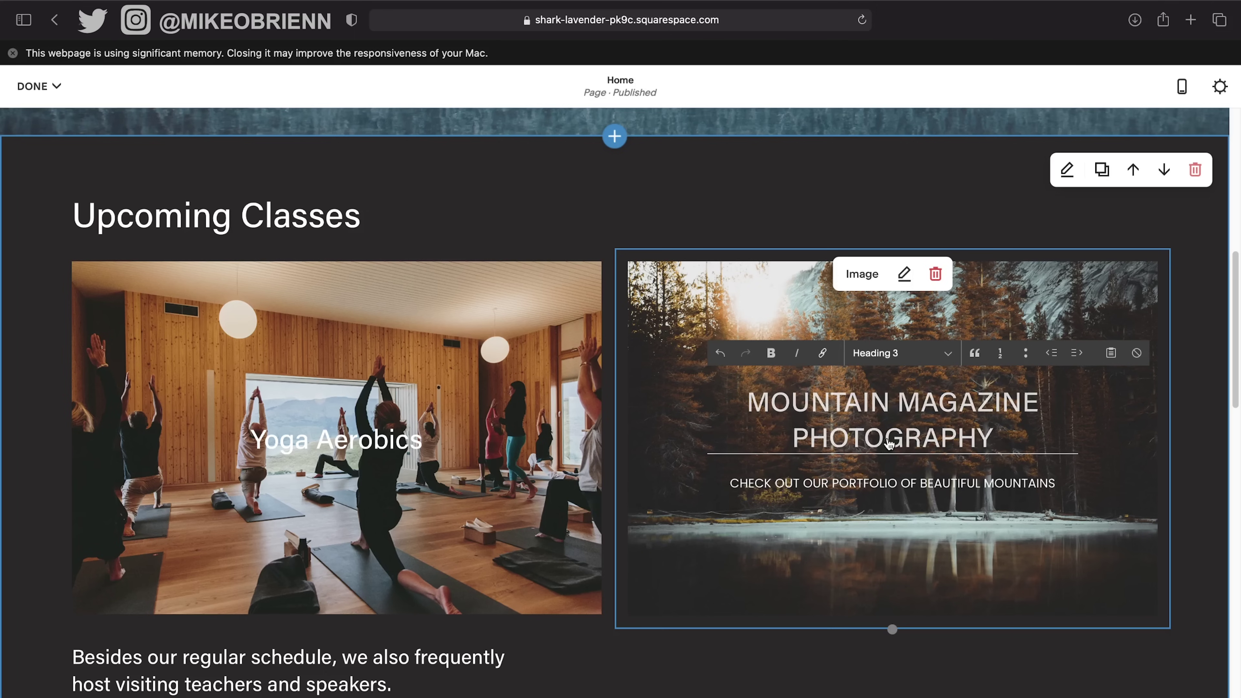
Check the heading's new link, then select the Yoga Aerobics card.
{"action": "left_click", "coordinate": [847, 431]}
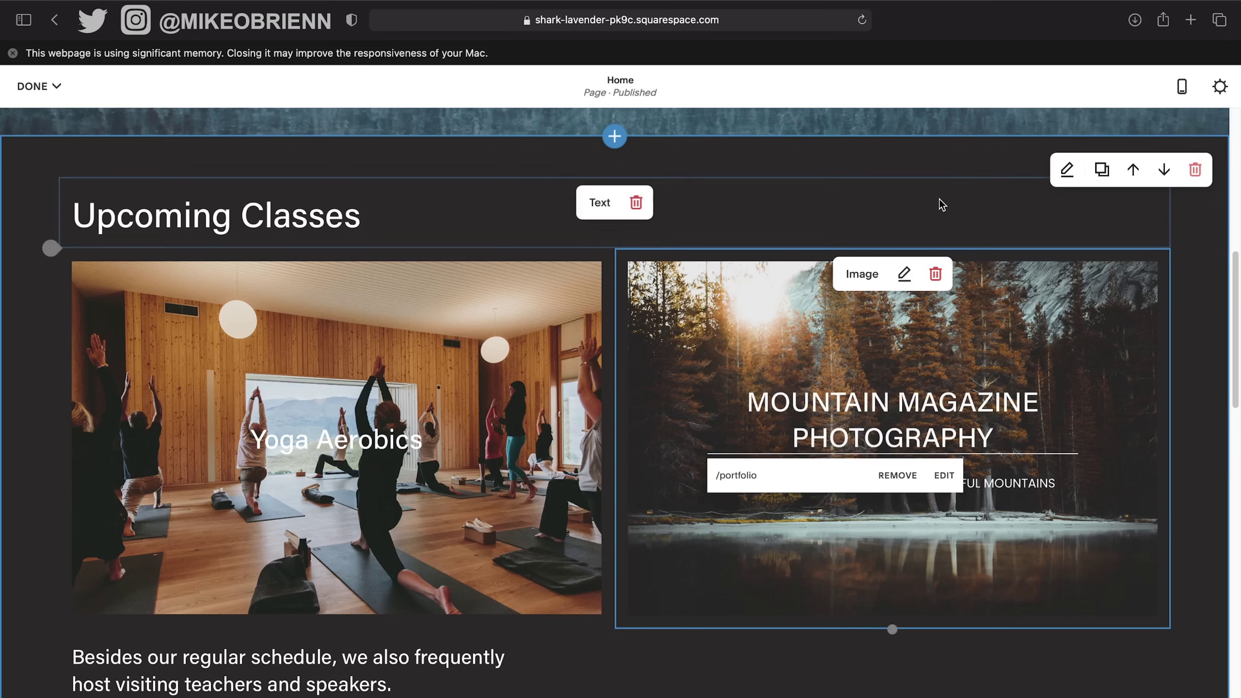
{"action": "left_click", "coordinate": [843, 434]}
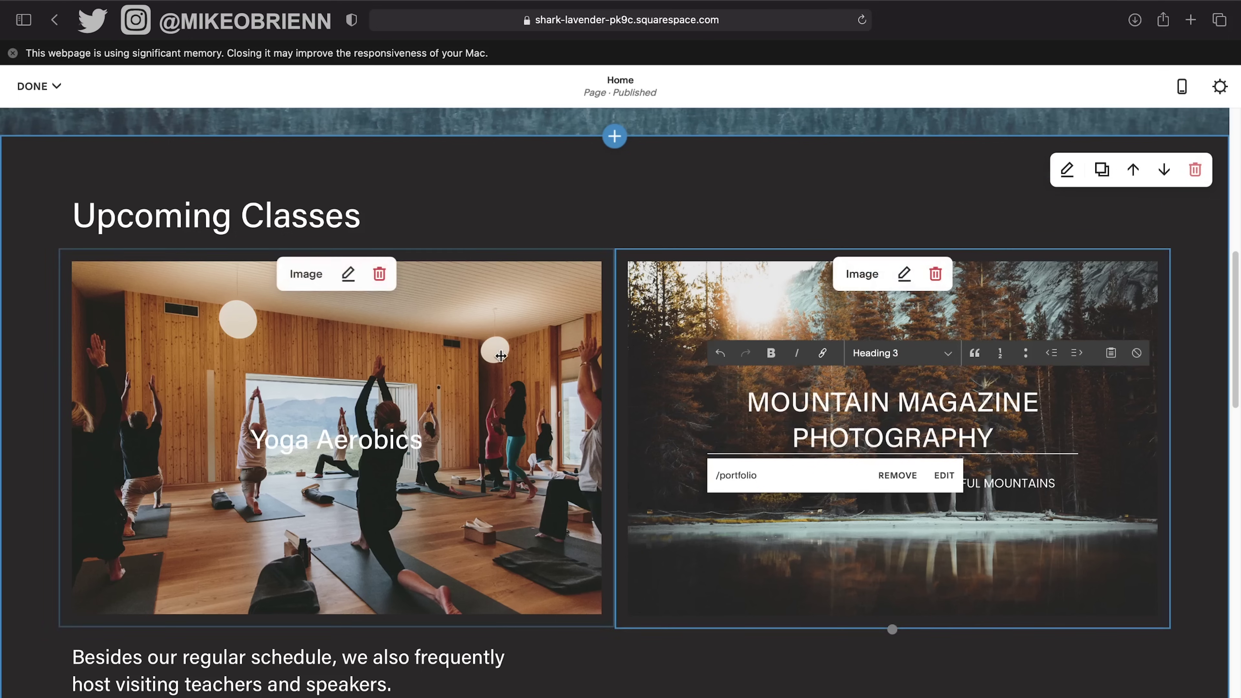
{"action": "left_click", "coordinate": [538, 402]}
{"action": "left_click", "coordinate": [851, 423]}
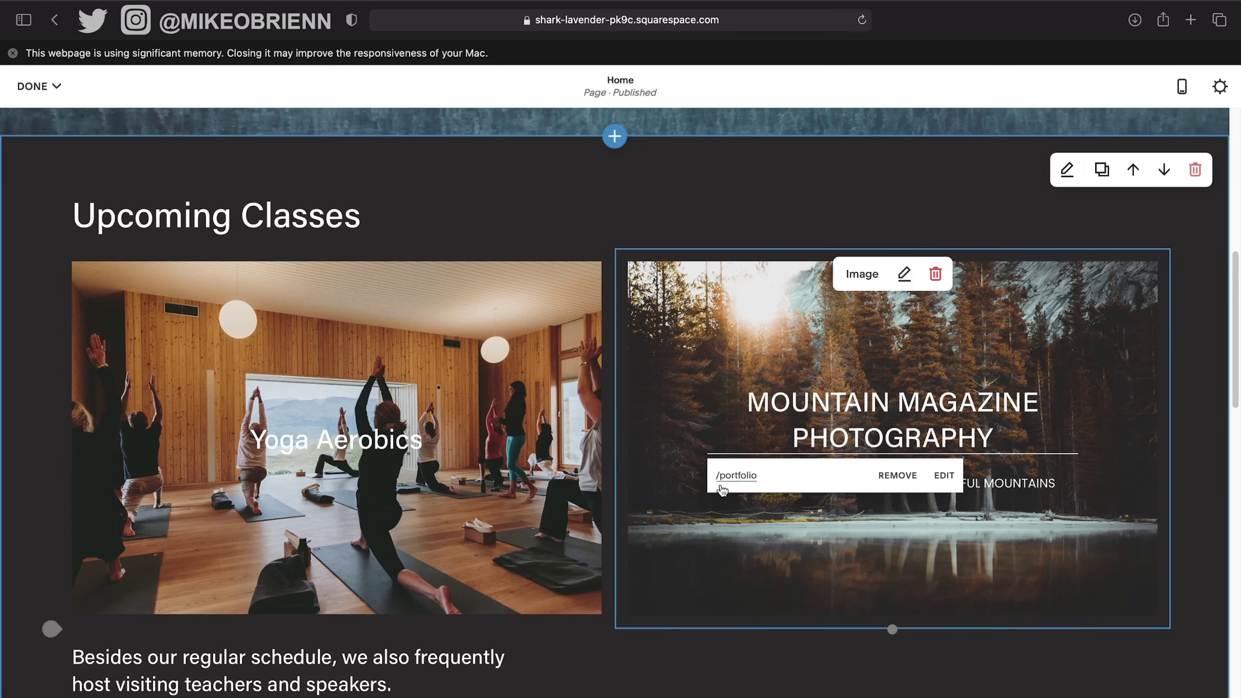
{"action": "left_click", "coordinate": [311, 440]}
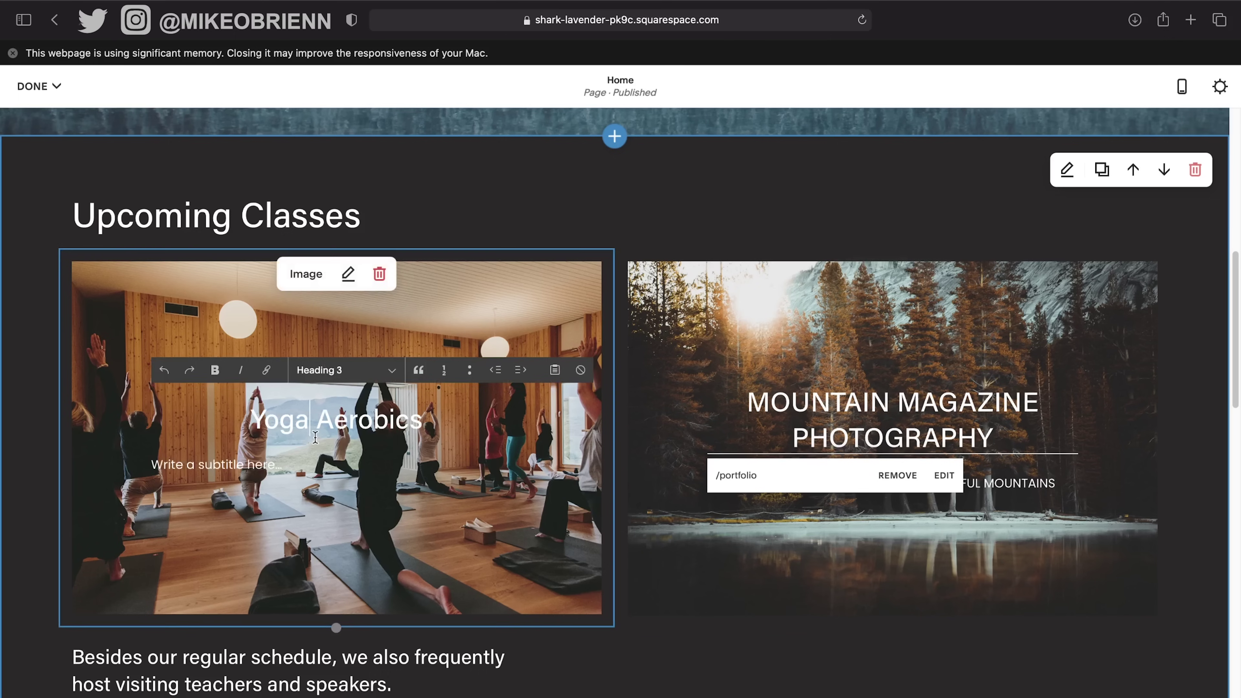
Remove the yoga photo from the left card's image block.
{"action": "left_click", "coordinate": [348, 274]}
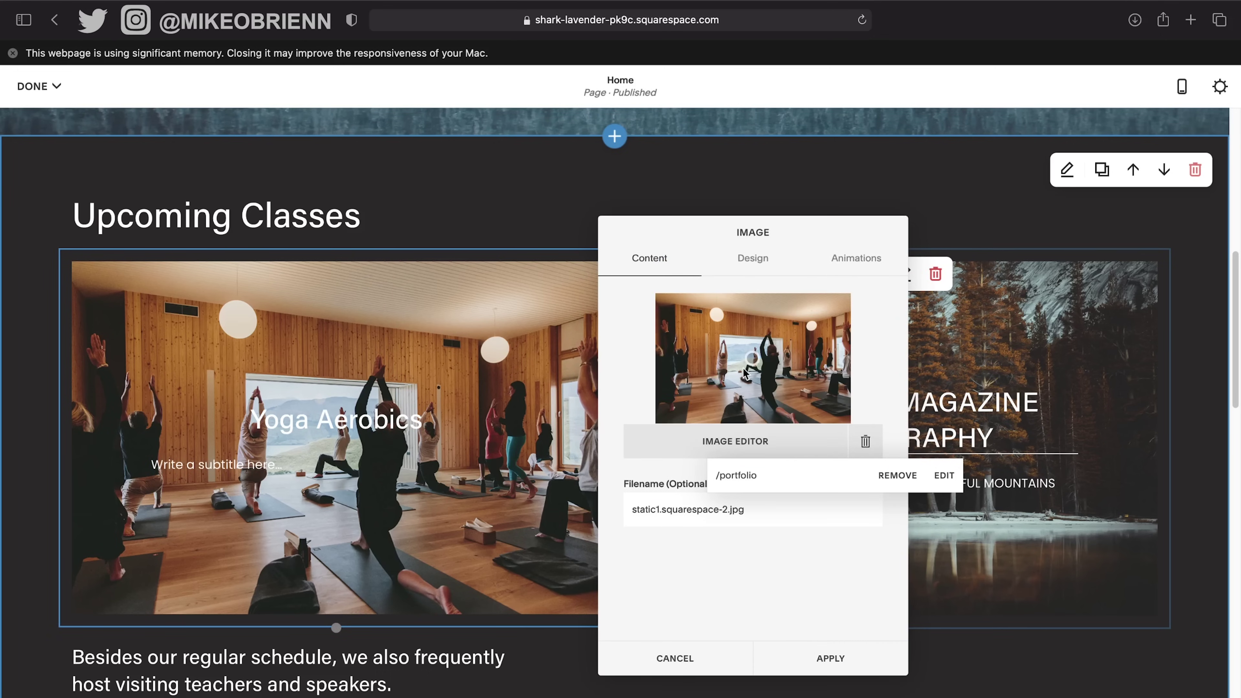
{"action": "left_click", "coordinate": [865, 440]}
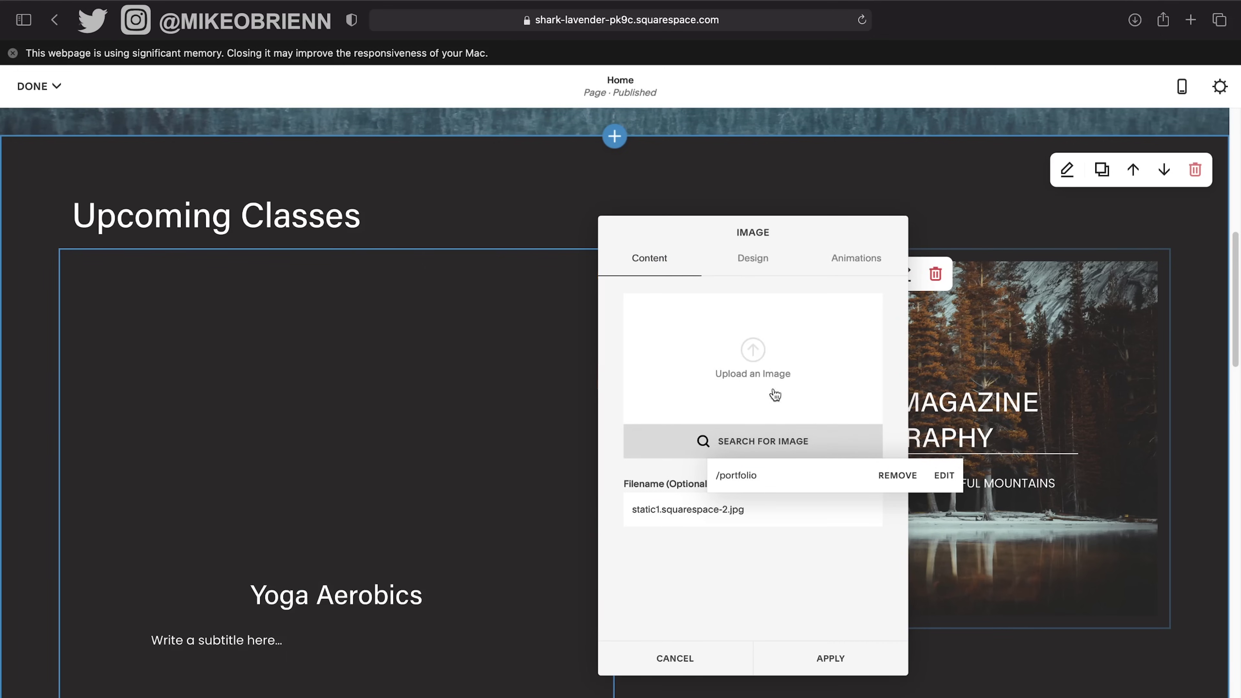
{"action": "left_click", "coordinate": [756, 369]}
Upload RESTAURANT_3.jpg as the card image and set its Poster layout.
{"action": "scroll", "coordinate": [756, 365], "scroll_direction": "down", "scroll_amount": 2}
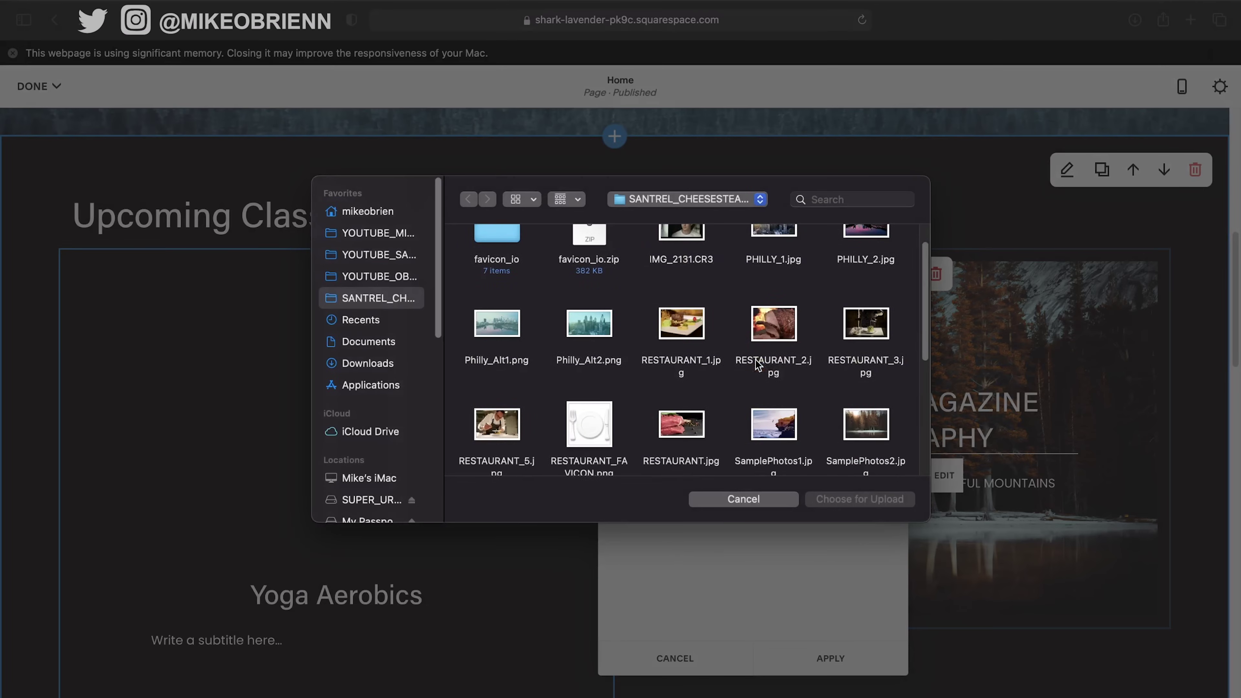
{"action": "scroll", "coordinate": [757, 364], "scroll_direction": "down", "scroll_amount": 3}
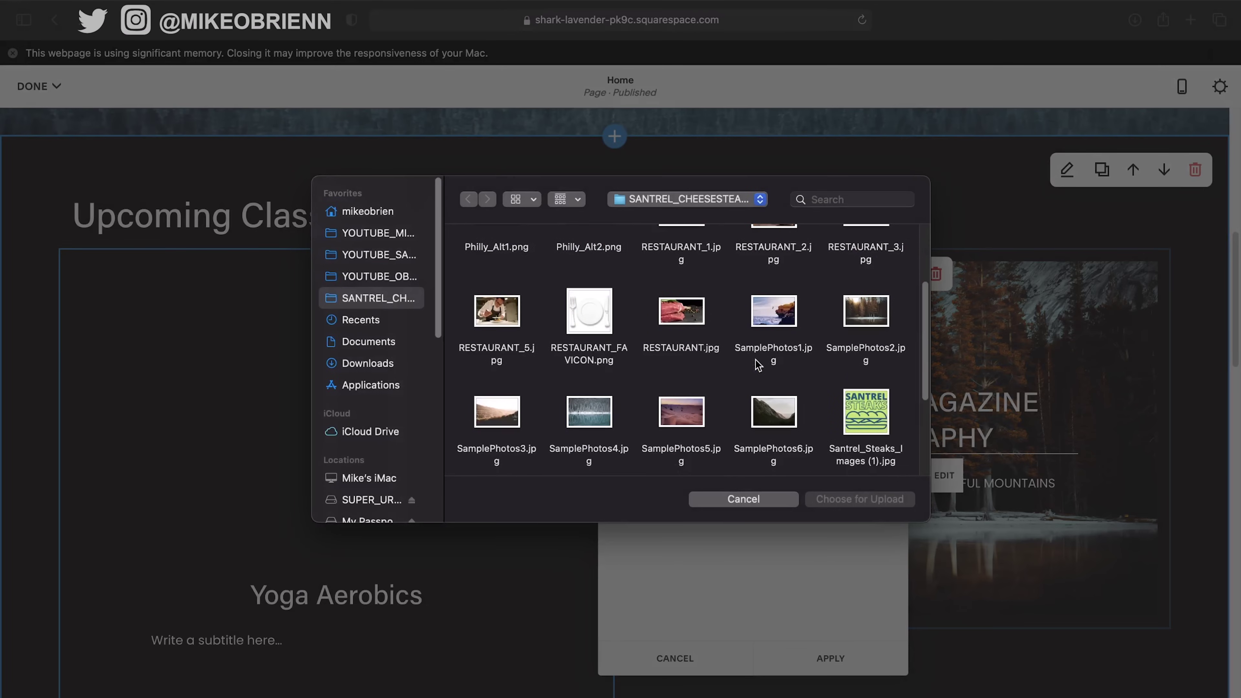
{"action": "scroll", "coordinate": [757, 364], "scroll_direction": "down", "scroll_amount": 1}
{"action": "scroll", "coordinate": [664, 386], "scroll_direction": "down", "scroll_amount": 5}
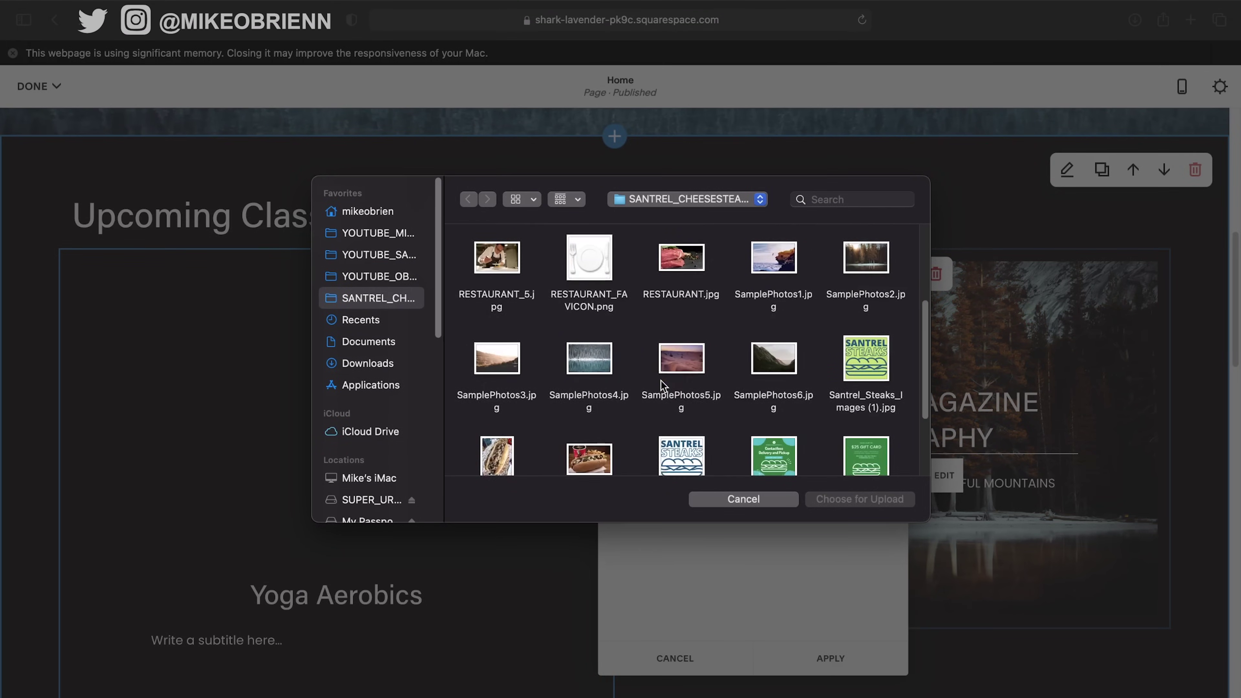
{"action": "scroll", "coordinate": [664, 386], "scroll_direction": "up", "scroll_amount": 5}
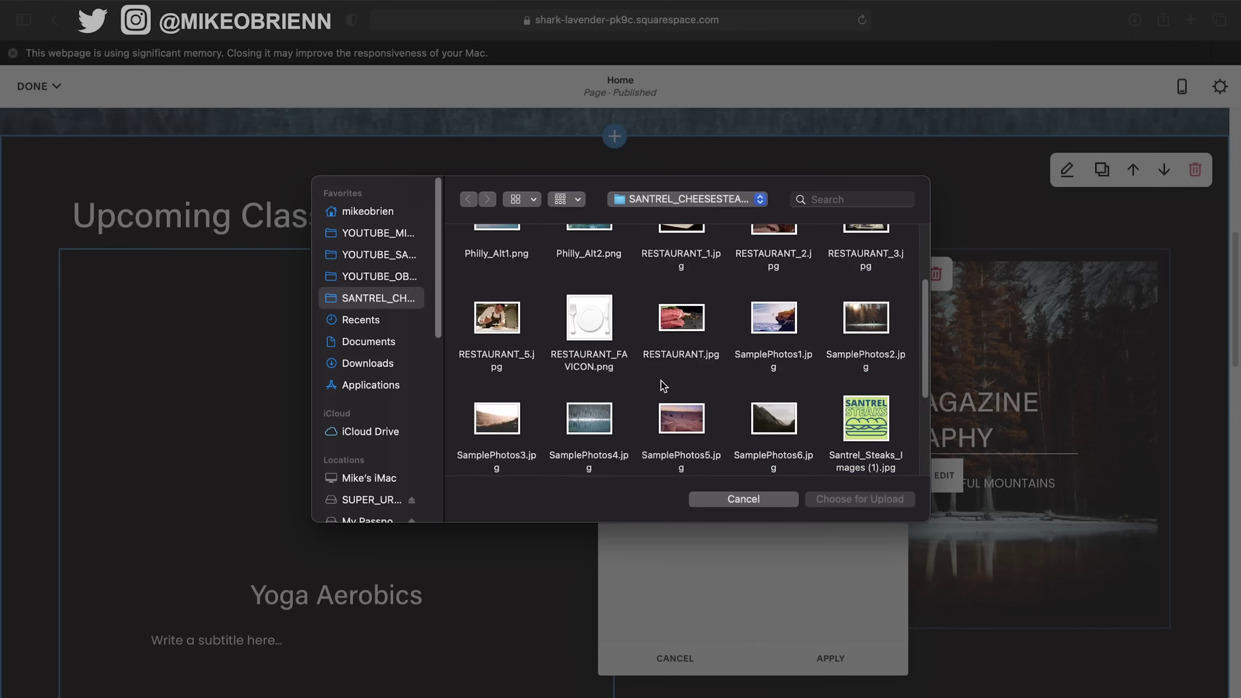
{"action": "scroll", "coordinate": [728, 352], "scroll_direction": "up", "scroll_amount": 3}
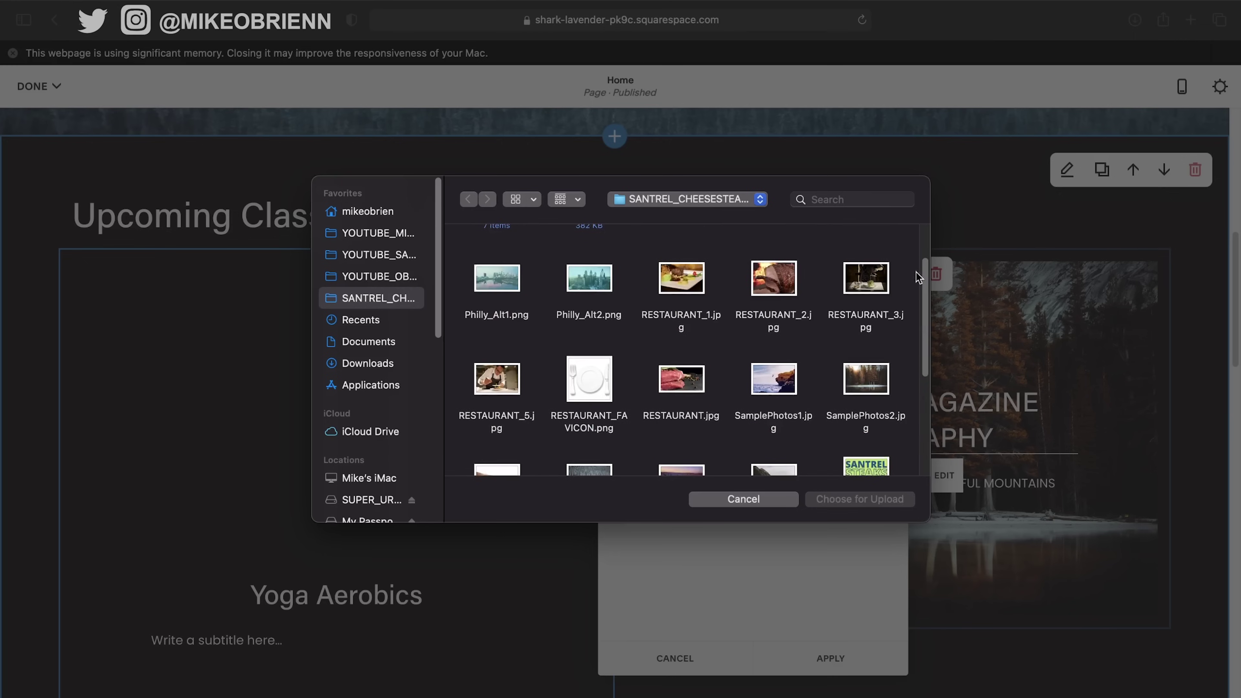
{"action": "left_click", "coordinate": [884, 286]}
{"action": "left_click", "coordinate": [870, 503]}
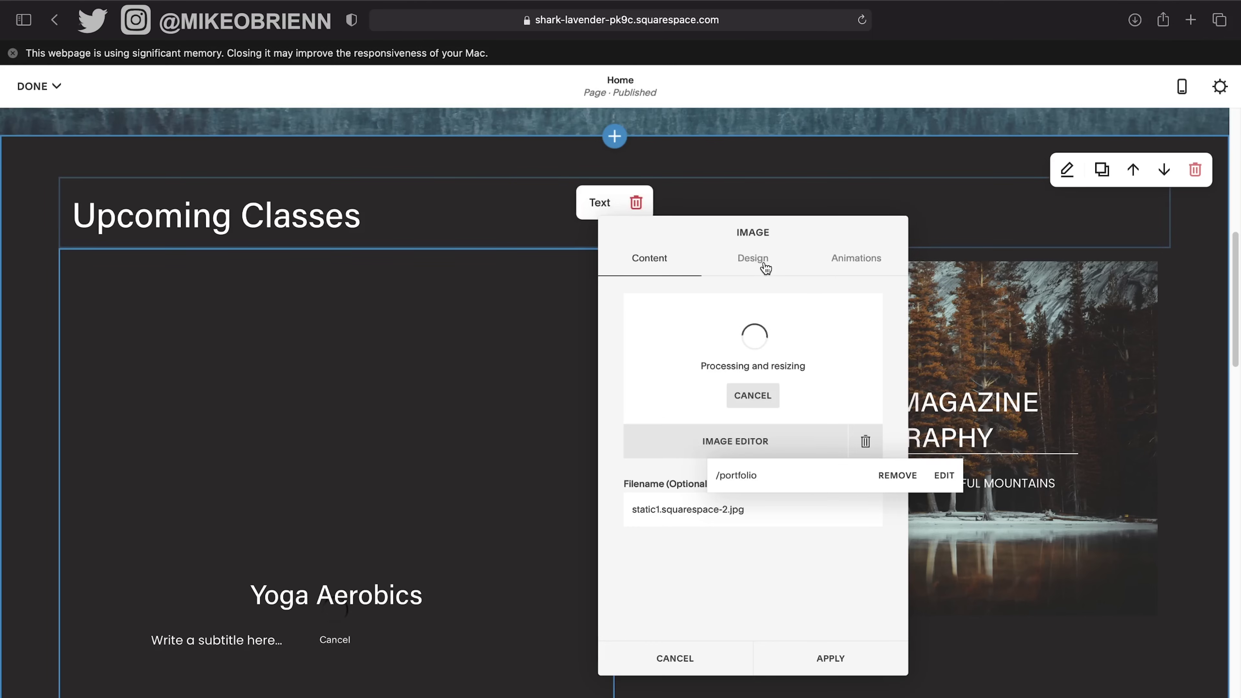
{"action": "left_click", "coordinate": [749, 273]}
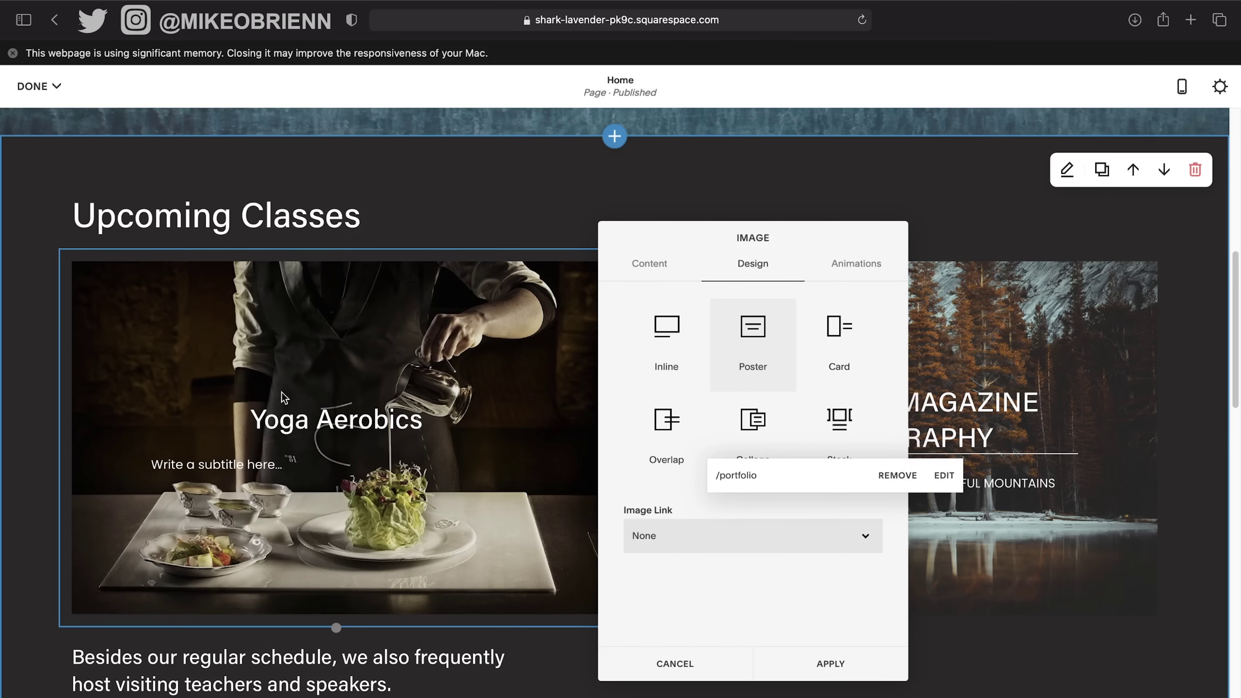
{"action": "left_click", "coordinate": [324, 406]}
Replace the Yoga Aerobics title with RESTAURANT PORTFOLIO.
{"action": "triple_click", "coordinate": [339, 426]}
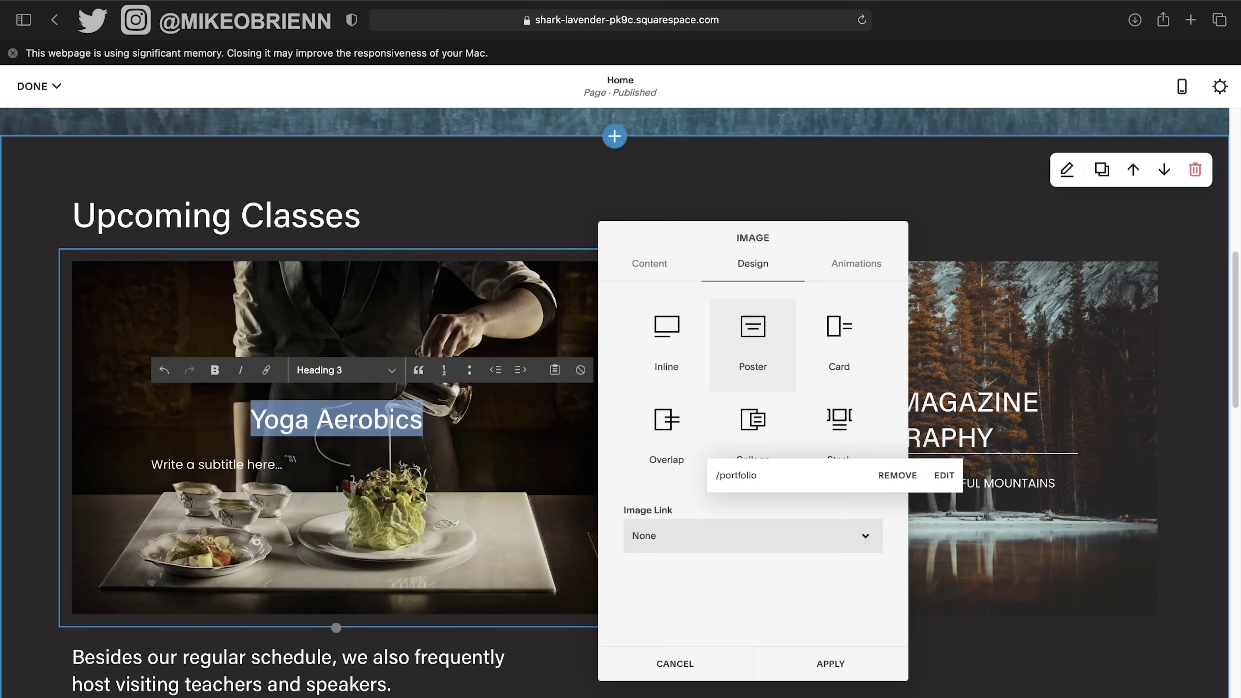
{"action": "type", "text": "R"}
{"action": "key", "text": "BackSpace"}
{"action": "key", "text": "BackSpace"}
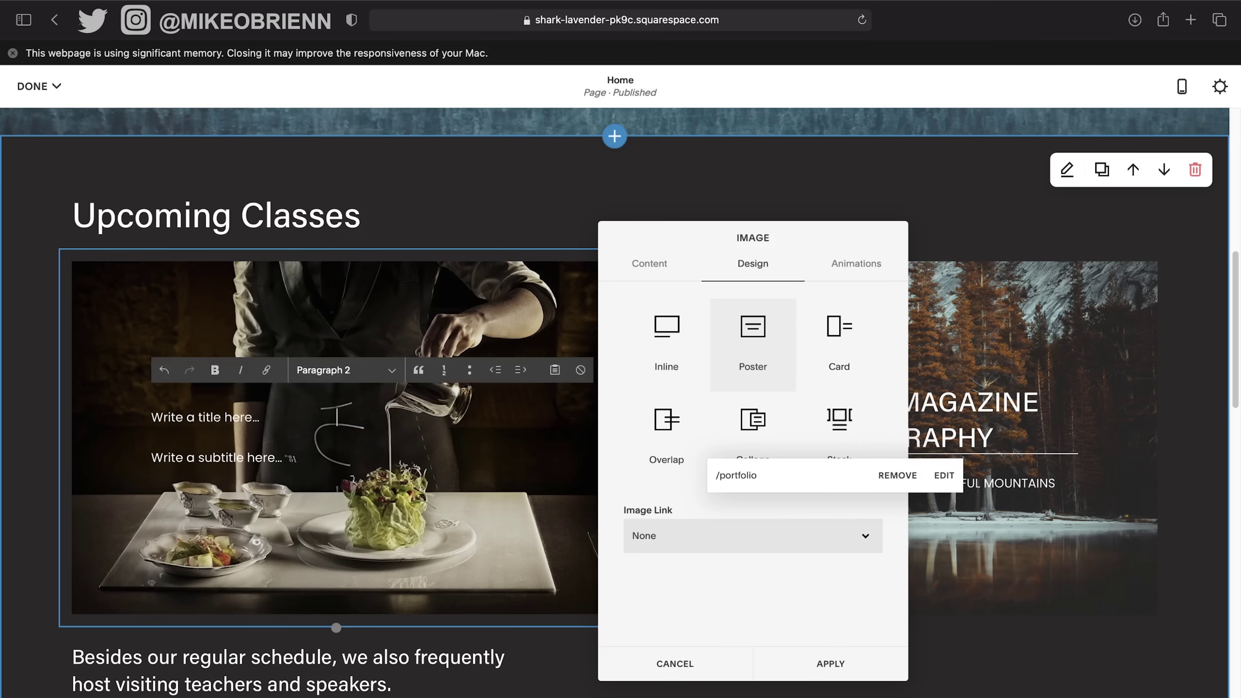
{"action": "key", "text": "super+z"}
{"action": "left_click", "coordinate": [283, 421]}
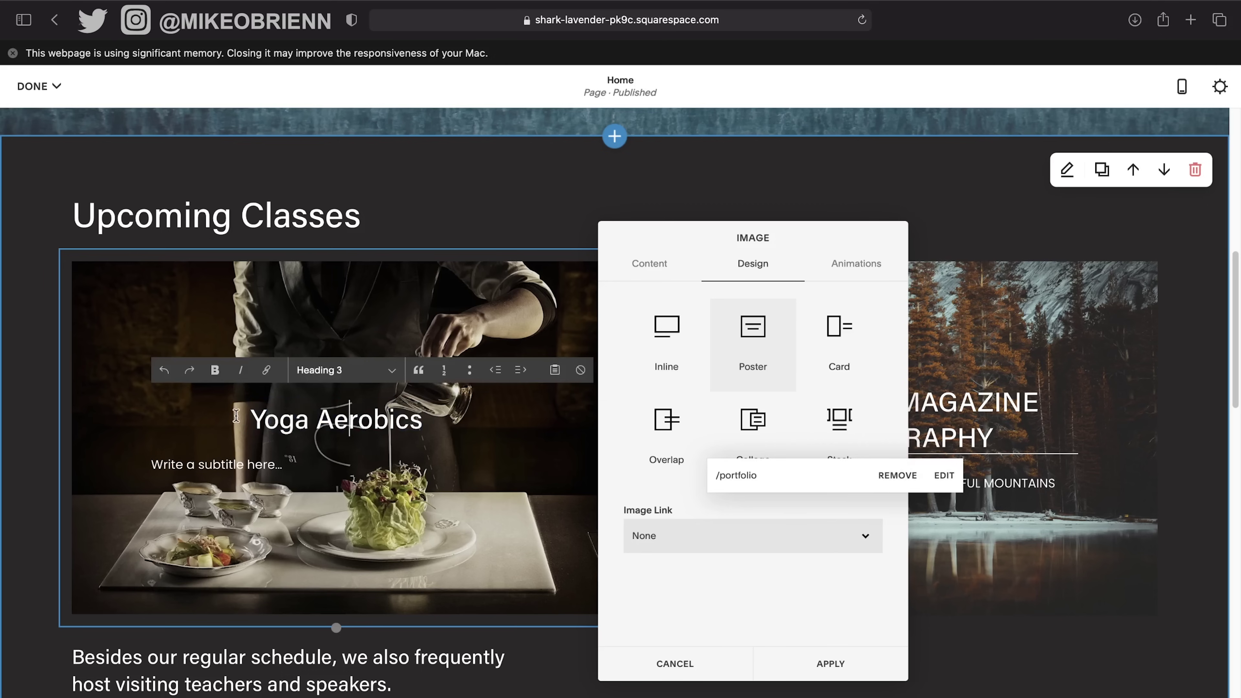
{"action": "left_click", "coordinate": [252, 419]}
{"action": "type", "text": "RESTAURANT PHO"}
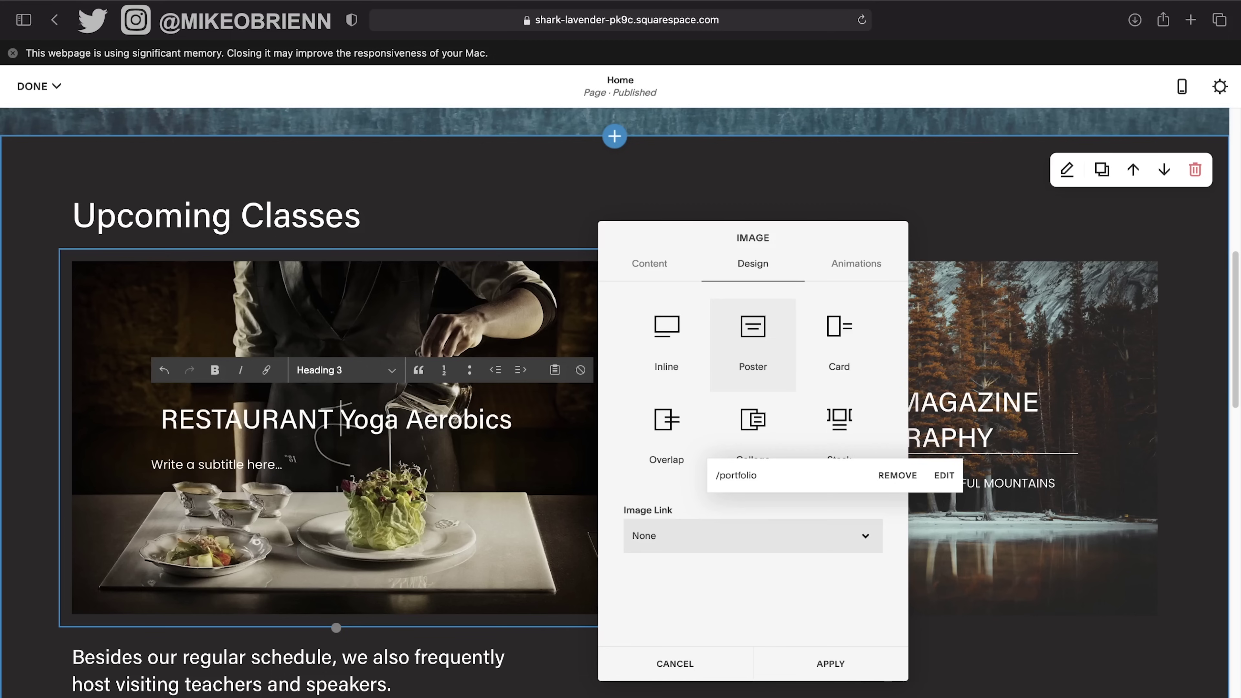
{"action": "type", "text": "TOGRA"}
{"action": "key", "text": "BackSpace"}
{"action": "key", "text": "BackSpace"}
{"action": "key", "text": "BackSpace"}
{"action": "key", "text": "BackSpace"}
{"action": "key", "text": "BackSpace"}
{"action": "key", "text": "BackSpace"}
{"action": "key", "text": "BackSpace"}
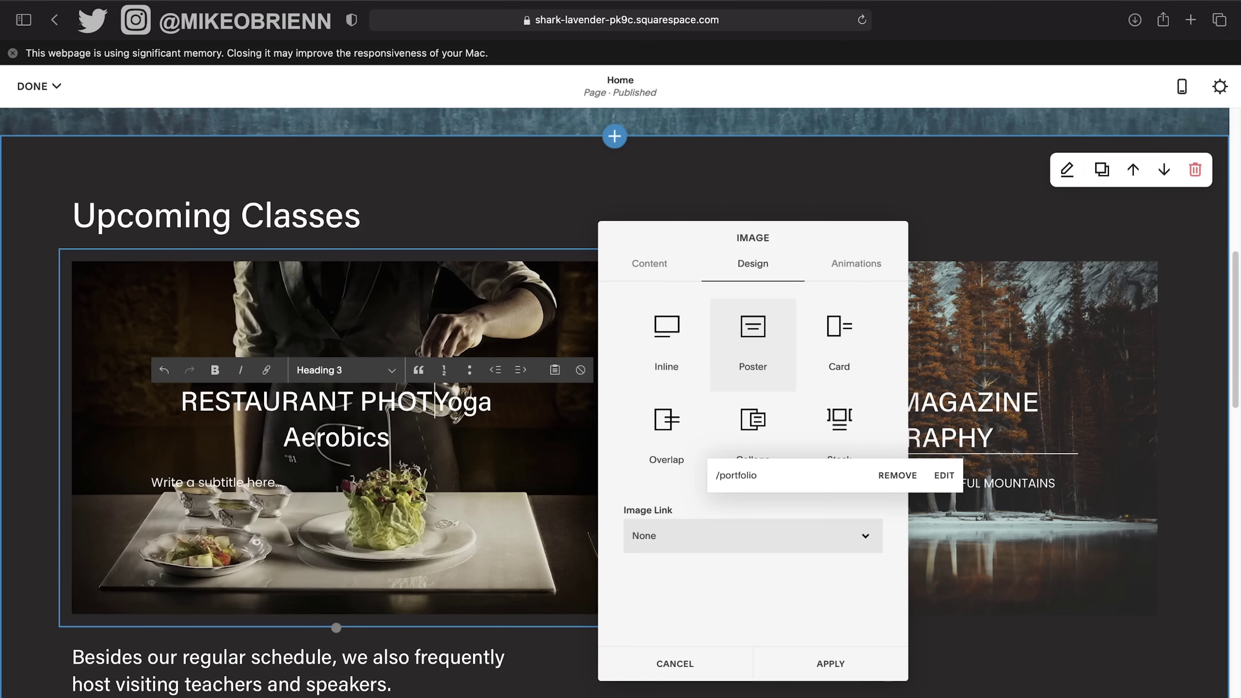
{"action": "key", "text": "BackSpace"}
{"action": "type", "text": "CATAL"}
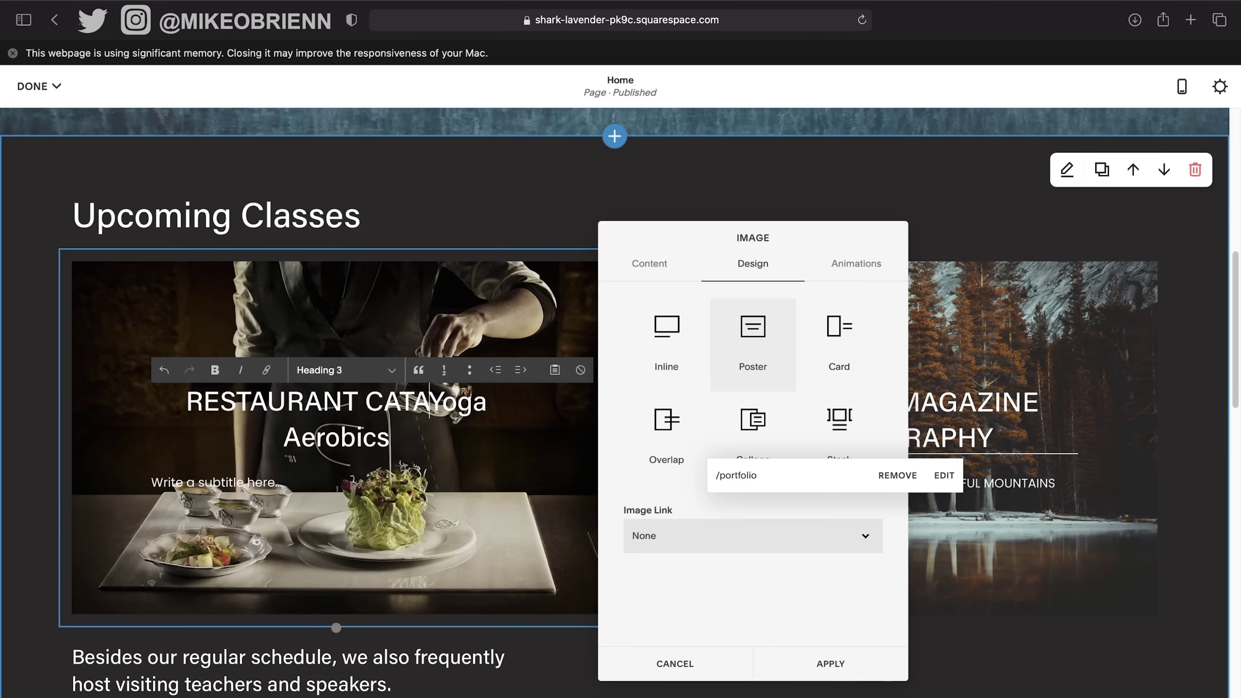
{"action": "key", "text": "BackSpace"}
{"action": "key", "text": "BackSpace"}
{"action": "key", "text": "BackSpace"}
{"action": "key", "text": "BackSpace"}
{"action": "key", "text": "BackSpace"}
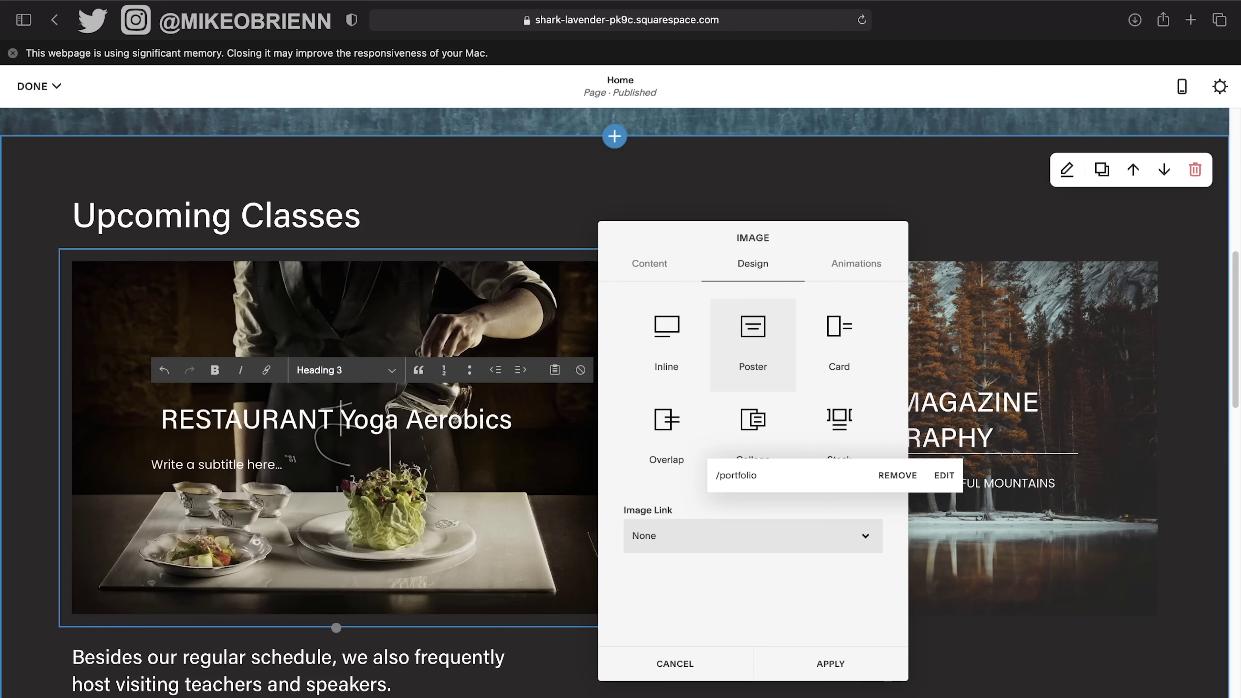
{"action": "type", "text": "PORTF"}
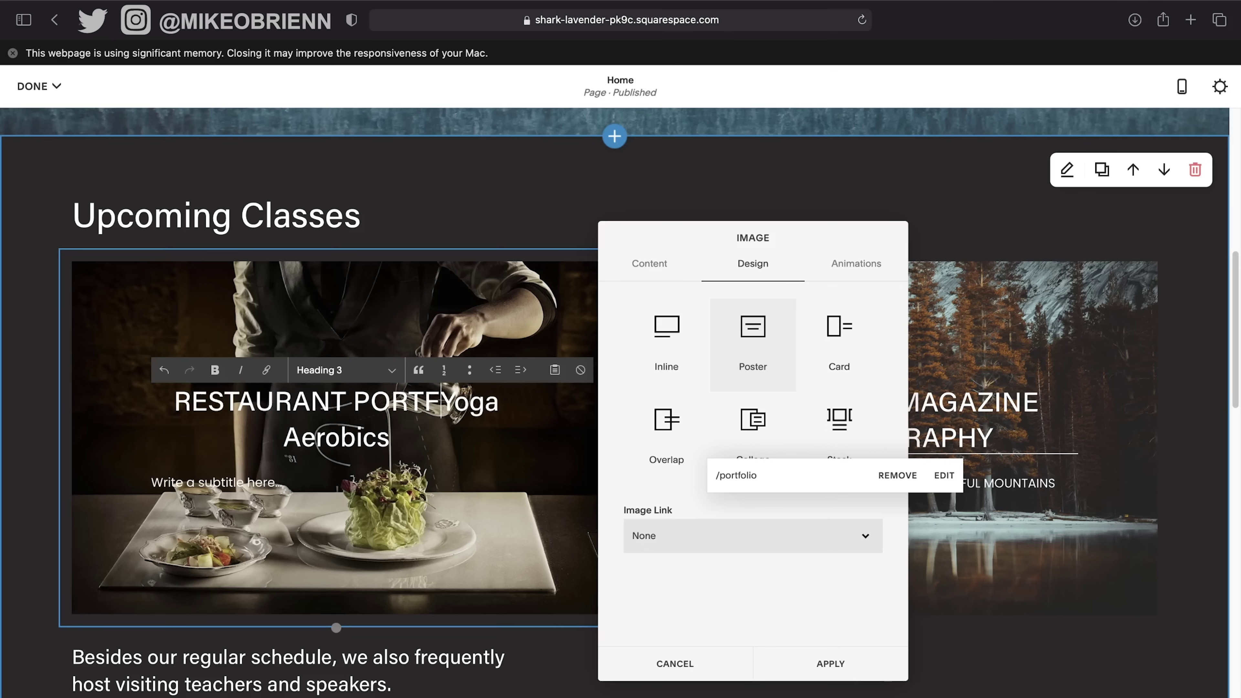
{"action": "type", "text": "OLIO"}
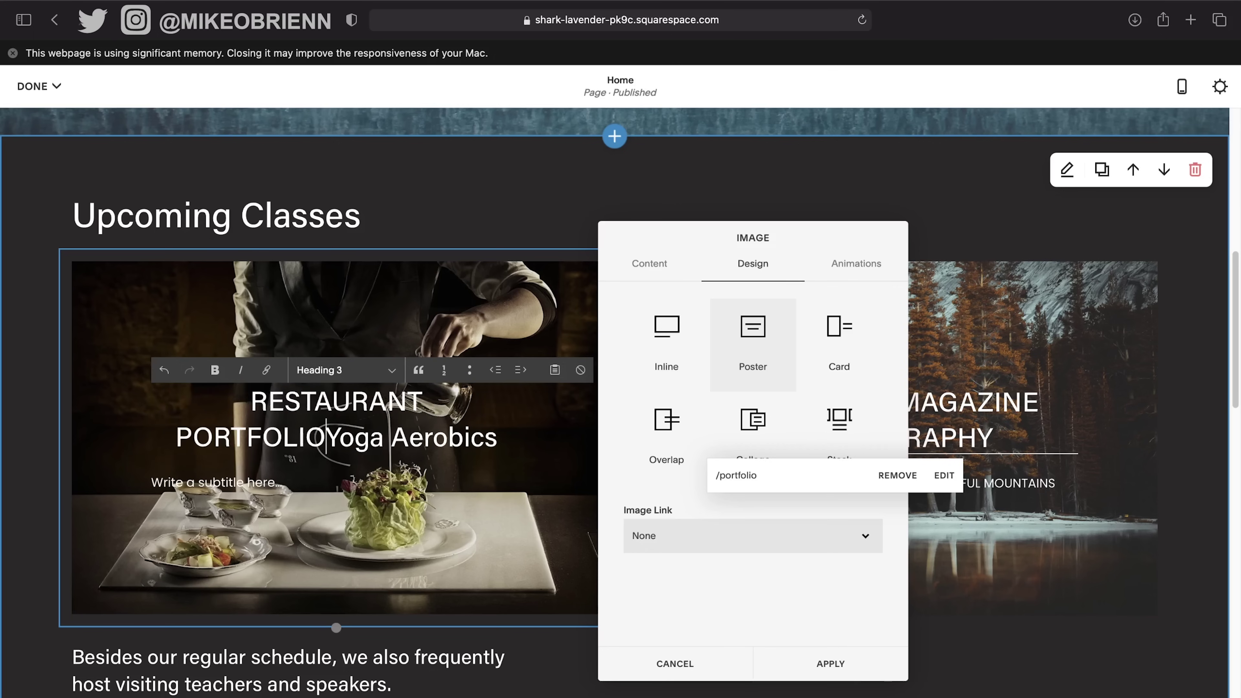
{"action": "key", "text": "Delete"}
{"action": "key", "text": "Delete"}
{"action": "key", "text": "Delete"}
{"action": "key", "text": "Delete"}
{"action": "key", "text": "Delete"}
{"action": "key", "text": "Delete"}
{"action": "key", "text": "Delete"}
{"action": "key", "text": "Delete"}
{"action": "key", "text": "Delete"}
{"action": "key", "text": "Delete"}
{"action": "key", "text": "Delete"}
{"action": "key", "text": "Delete"}
{"action": "key", "text": "Delete"}
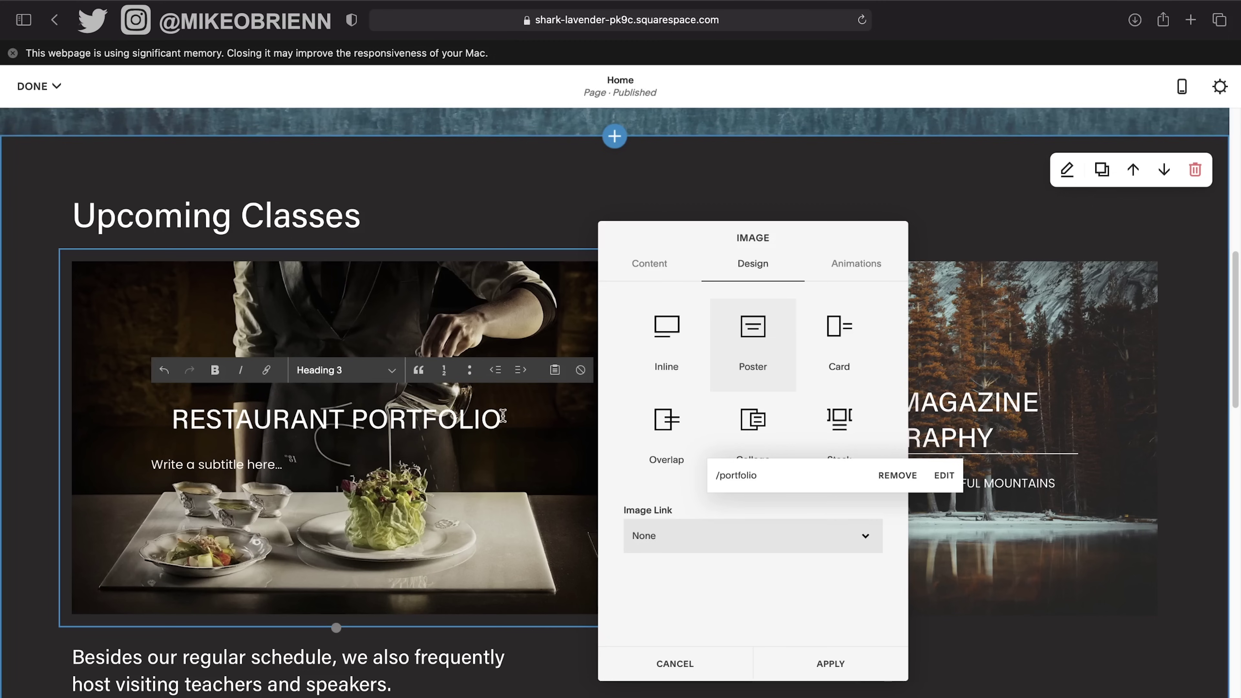
Apply the image block settings and reselect the RESTAURANT PORTFOLIO title text.
{"action": "left_click_drag", "start_coordinate": [503, 415], "coordinate": [153, 415]}
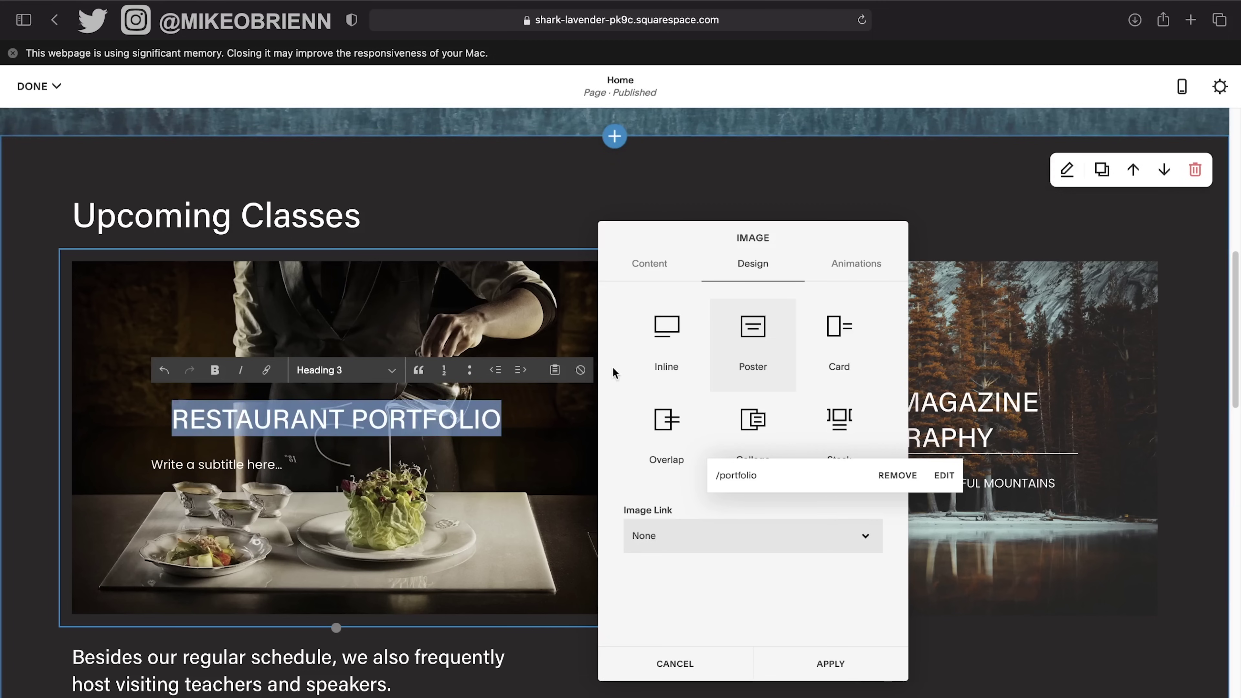
{"action": "left_click", "coordinate": [827, 664]}
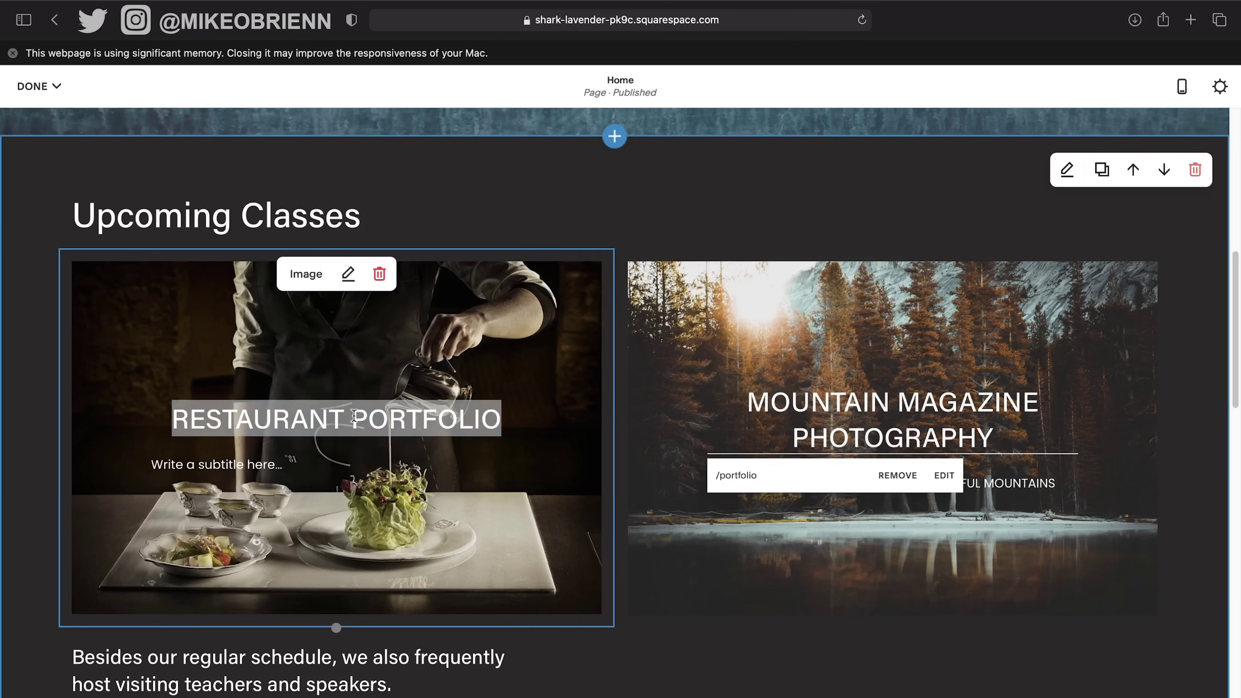
{"action": "left_click", "coordinate": [354, 416]}
{"action": "left_click_drag", "start_coordinate": [508, 420], "coordinate": [180, 421]}
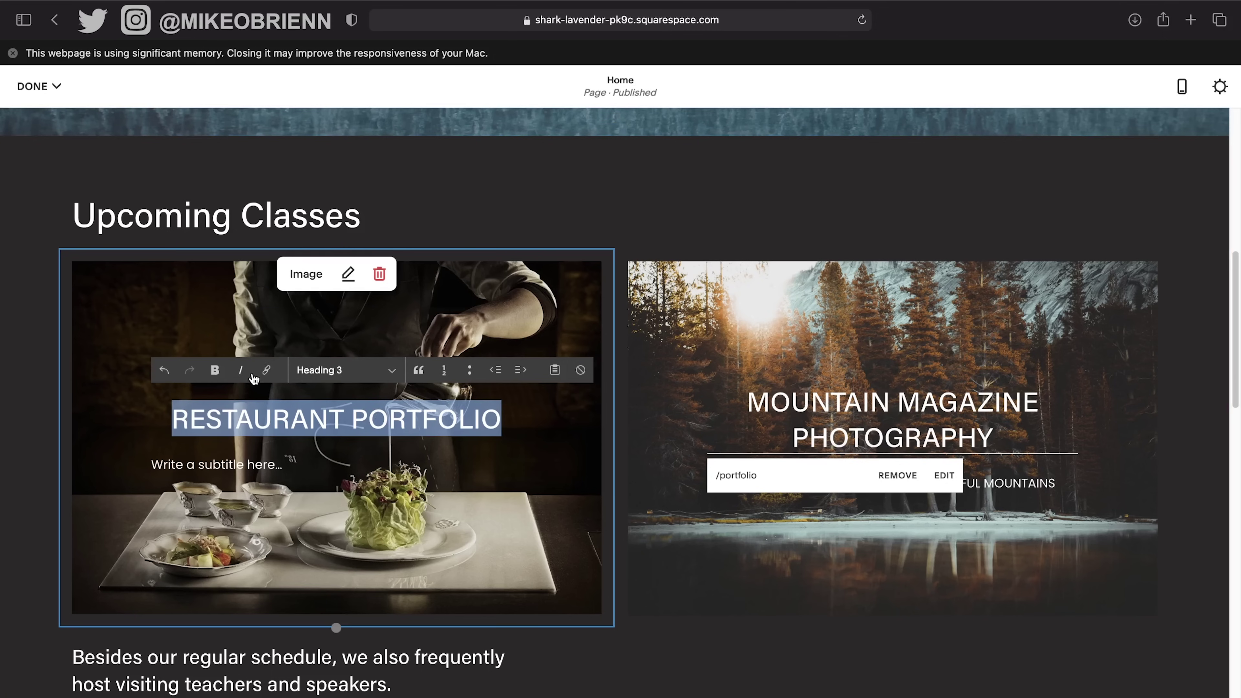
Add an email link to the studio's address with subject 'restaurant photography' and apply it.
{"action": "left_click", "coordinate": [267, 370]}
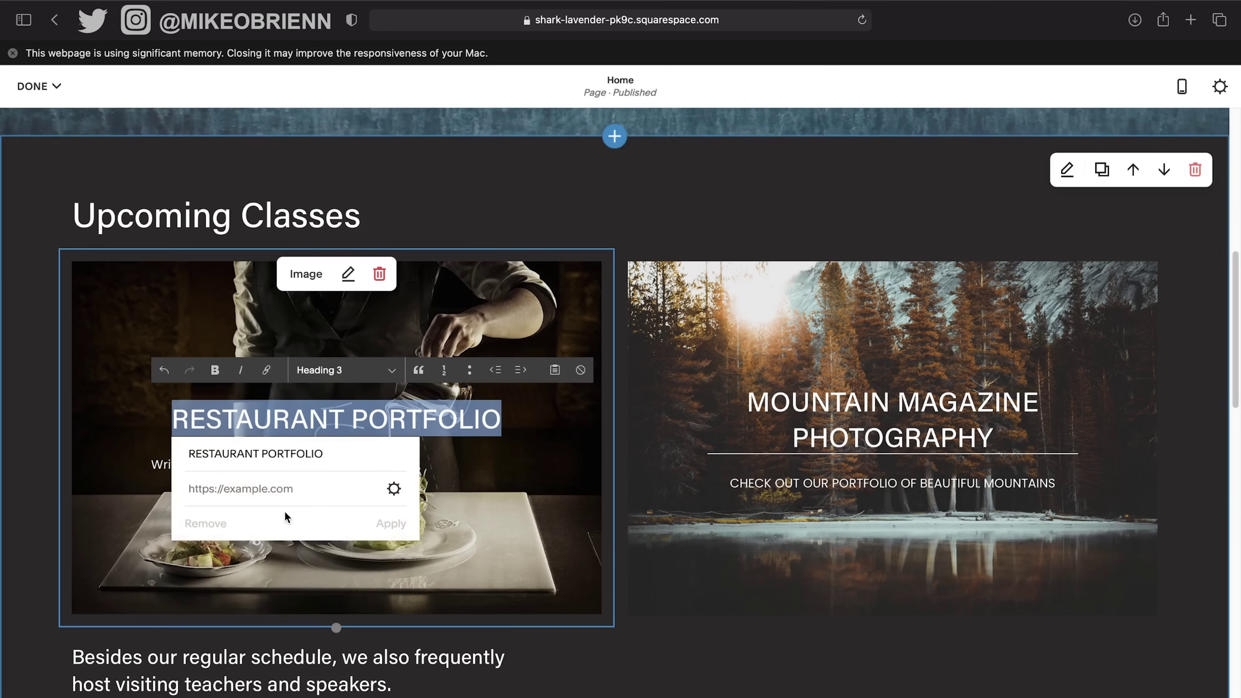
{"action": "left_click", "coordinate": [394, 488]}
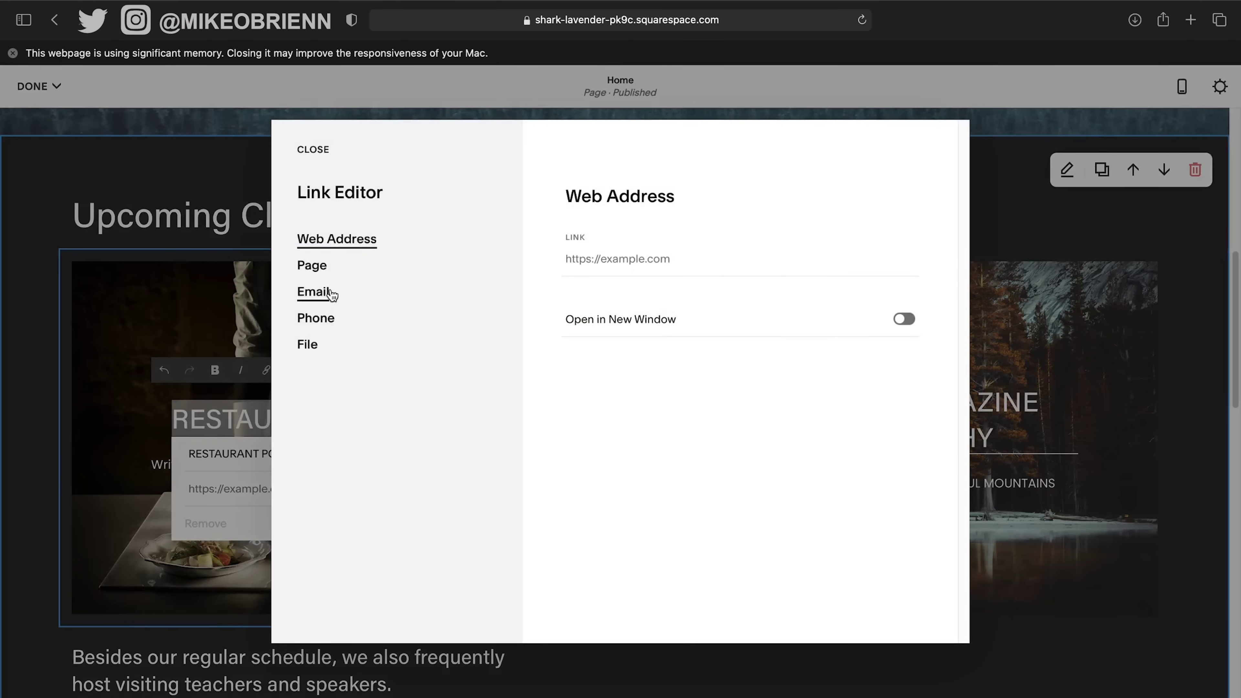
{"action": "left_click", "coordinate": [330, 303]}
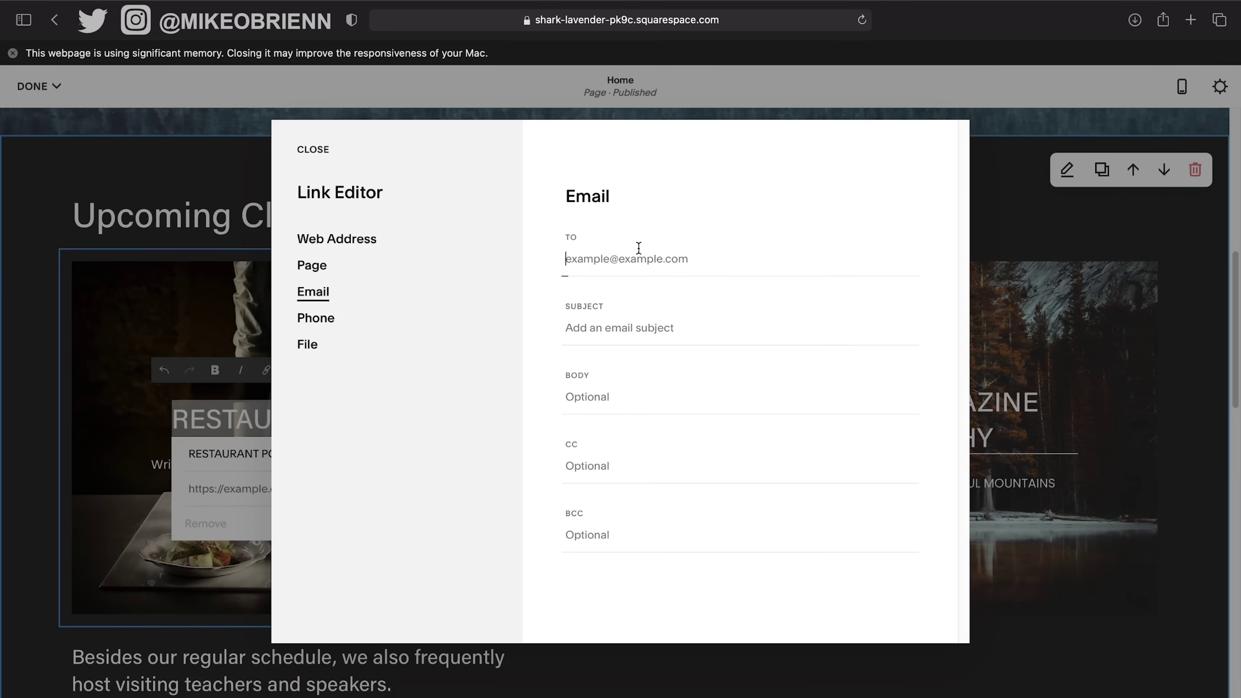
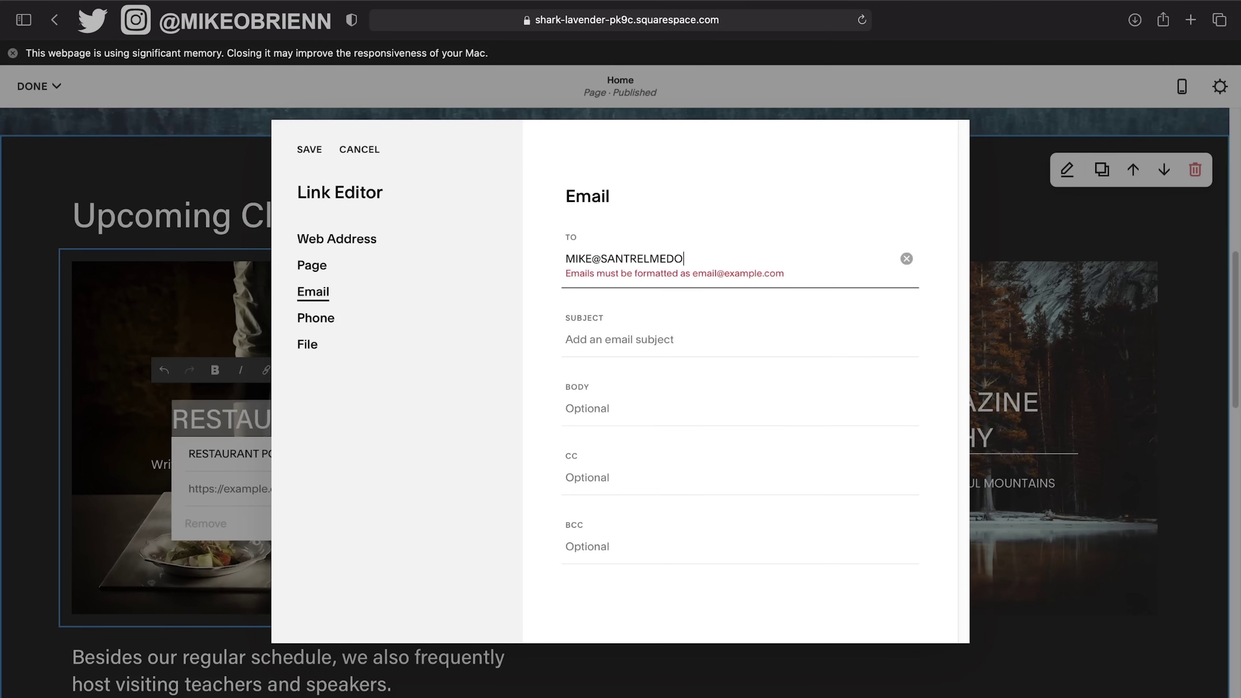
{"action": "key", "text": "Tab"}
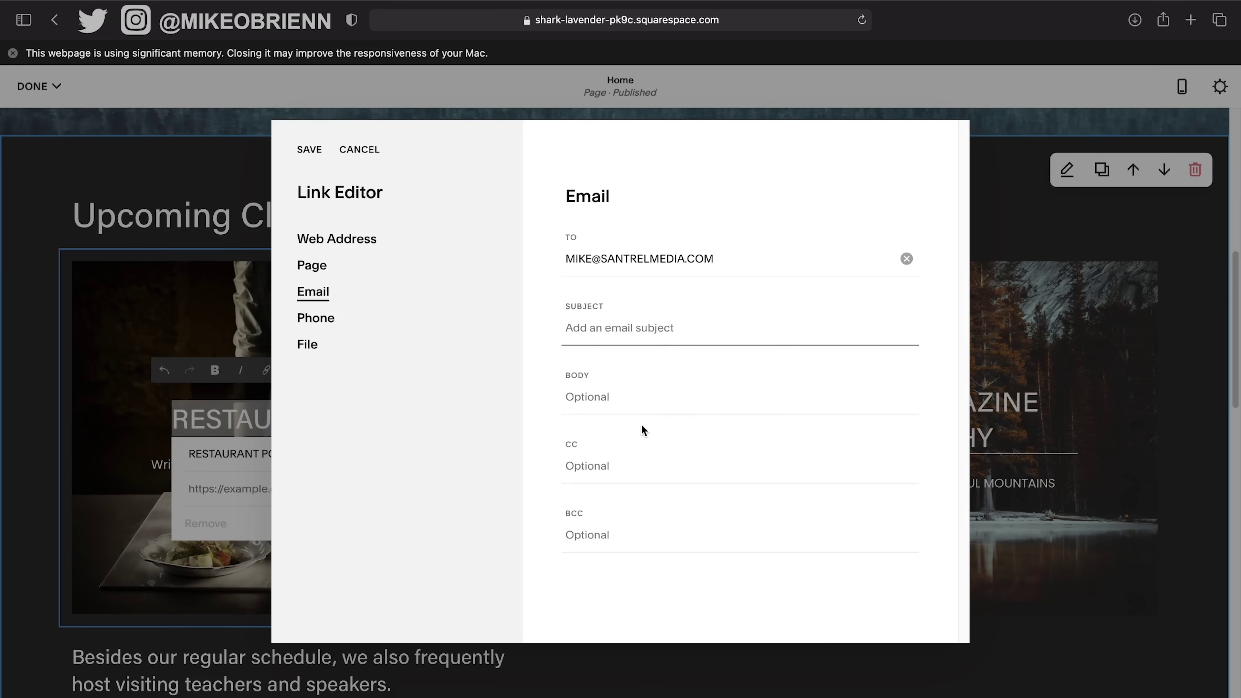
{"action": "type", "text": "restaurant photography"}
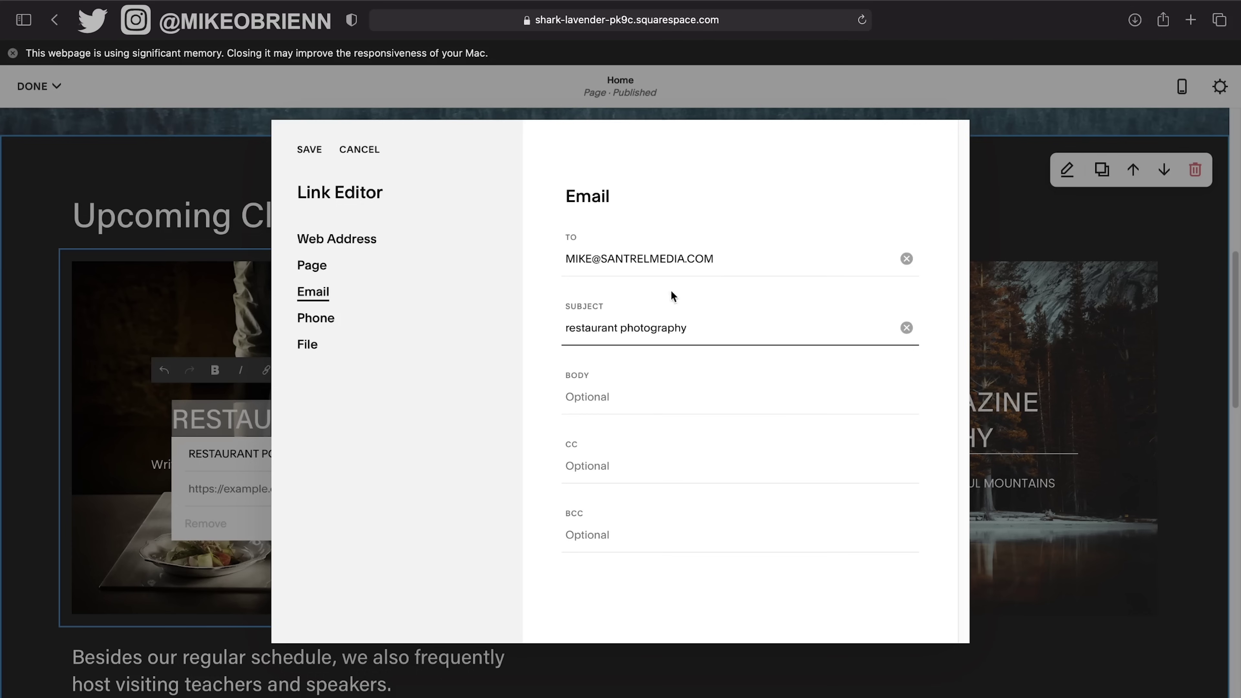
{"action": "left_click", "coordinate": [294, 154]}
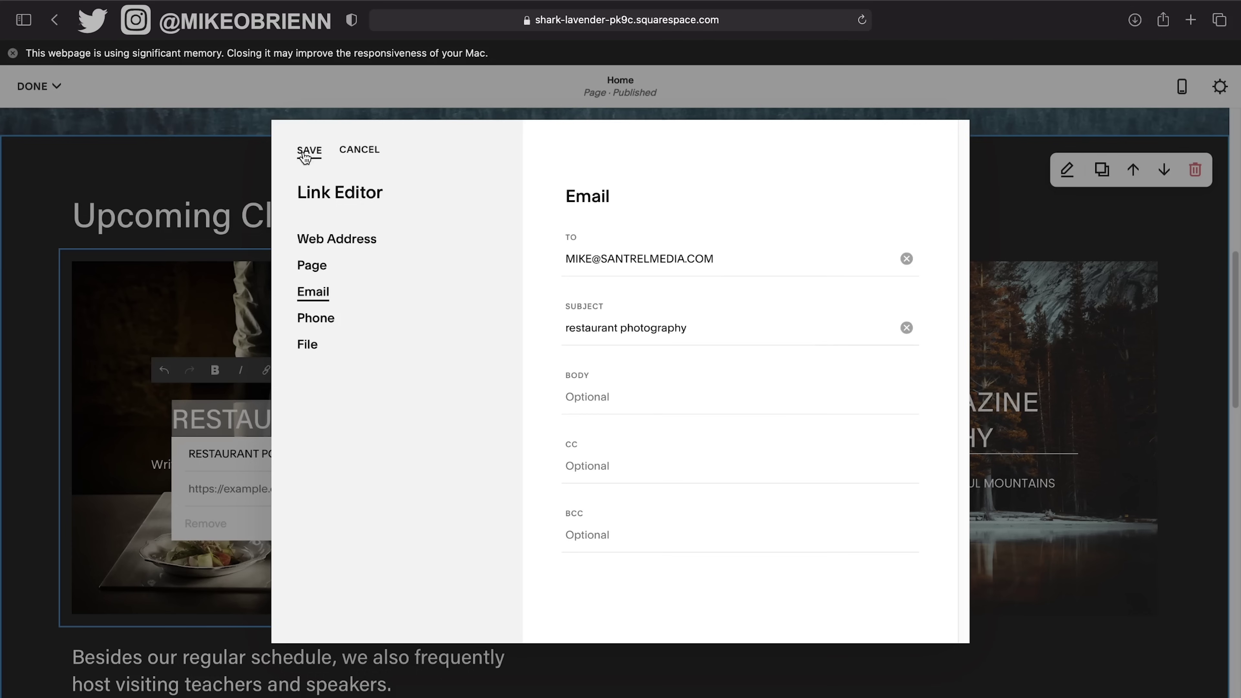
{"action": "left_click", "coordinate": [305, 152]}
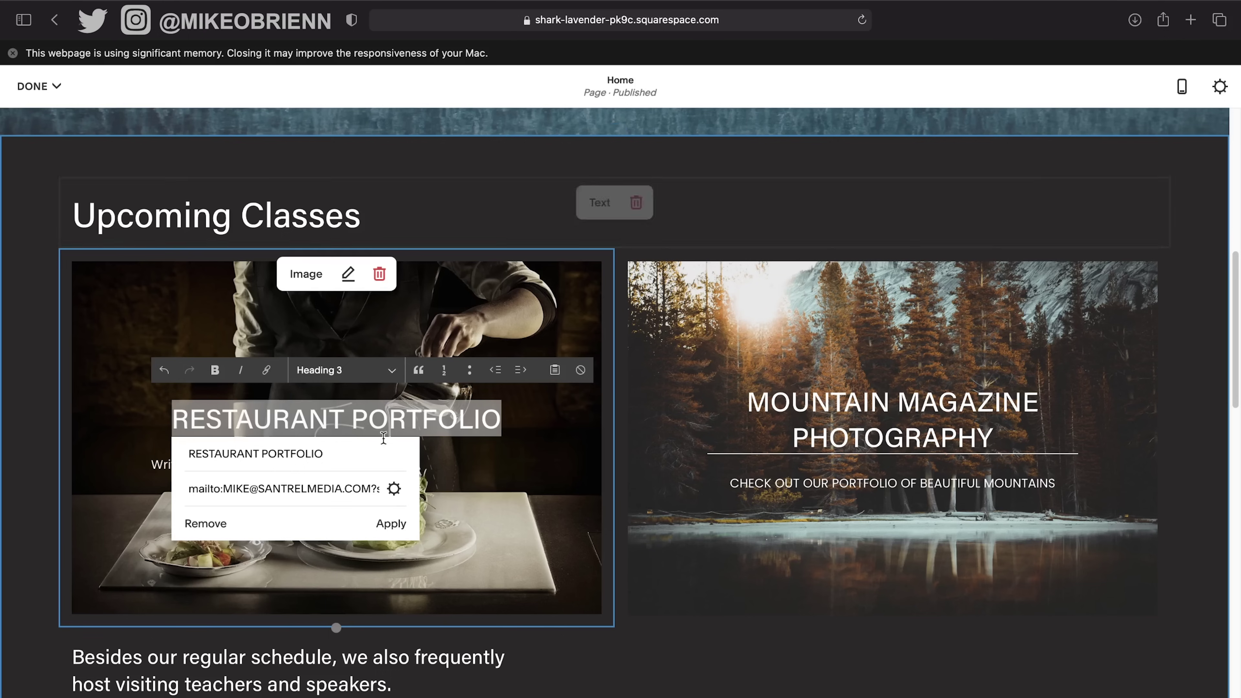
{"action": "left_click", "coordinate": [391, 525]}
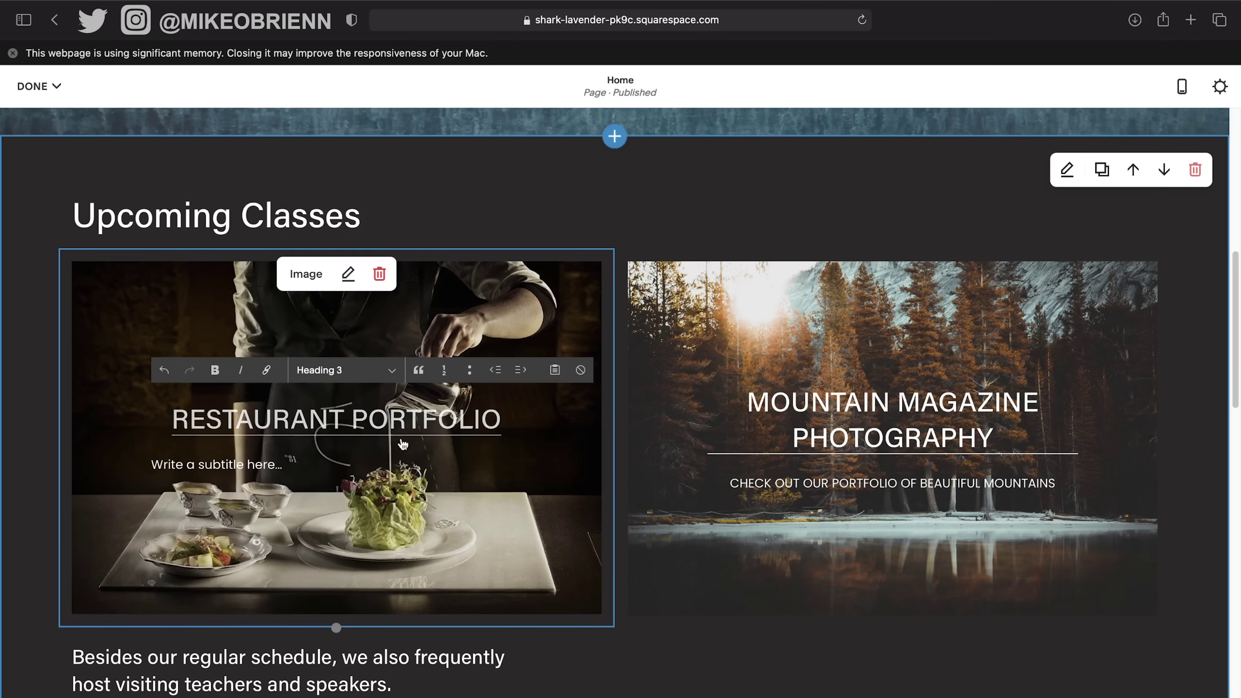
{"action": "left_click", "coordinate": [355, 462]}
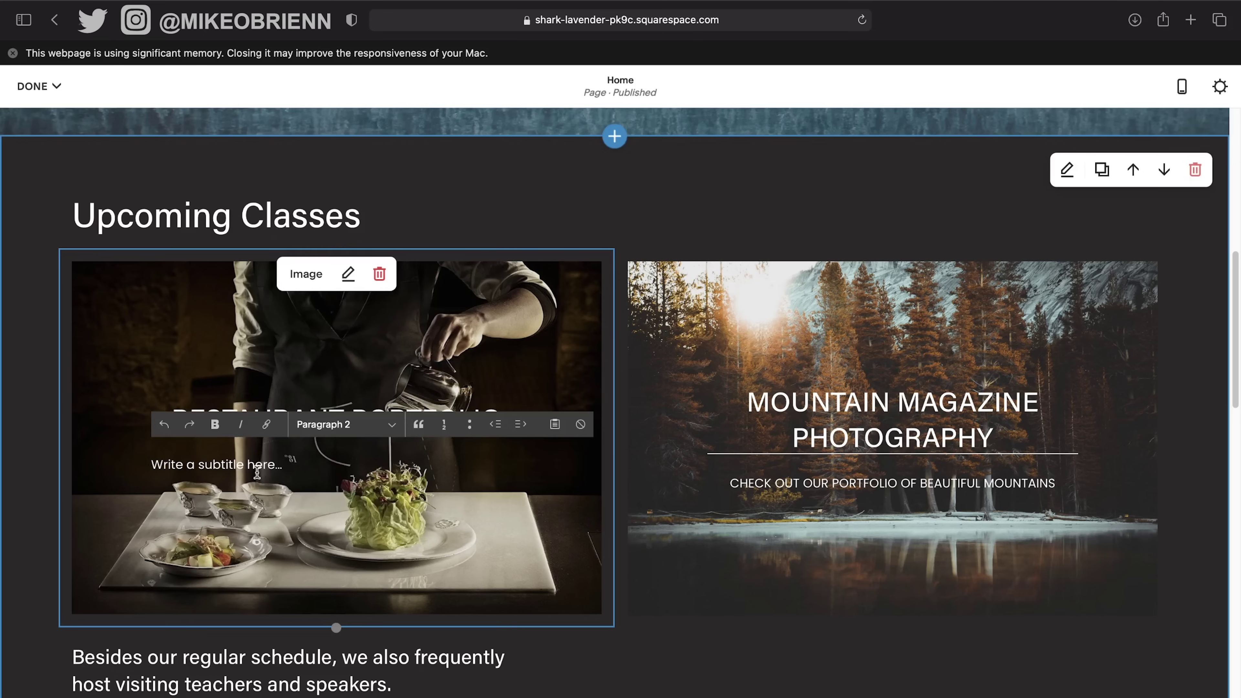
Enter 'Click to email us and request more info' as the restaurant card's subtitle line.
{"action": "type", "text": "Cl"}
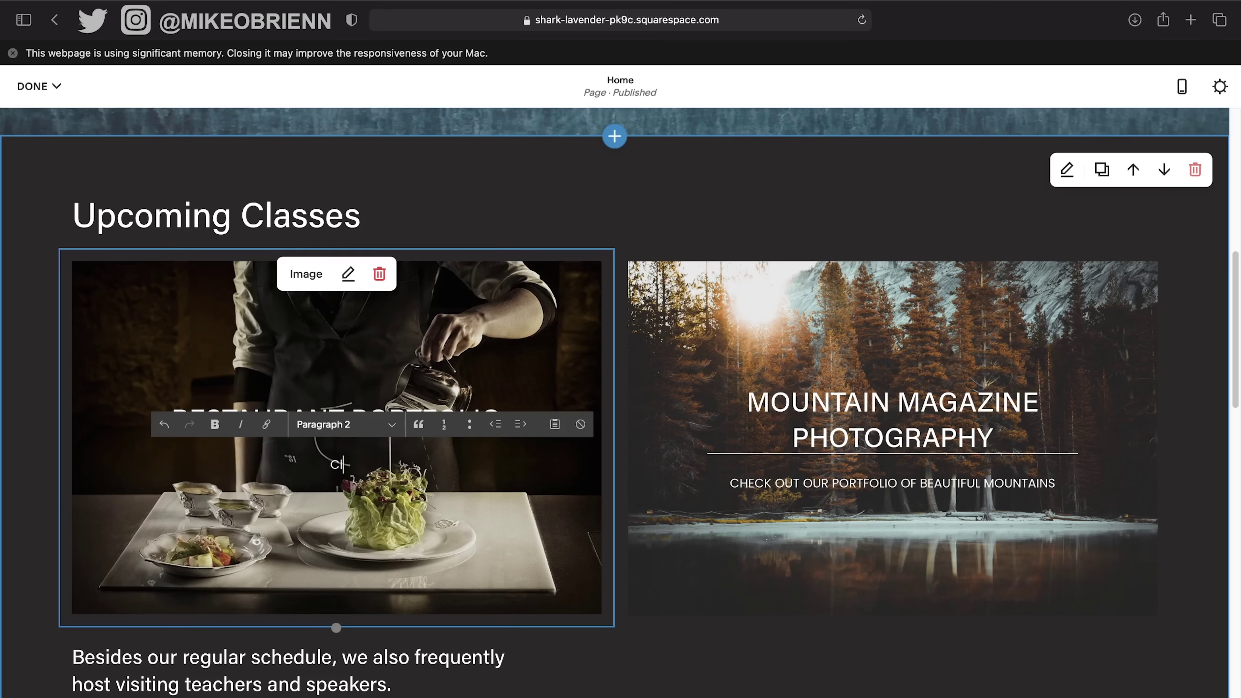
{"action": "type", "text": "ick to email us and"}
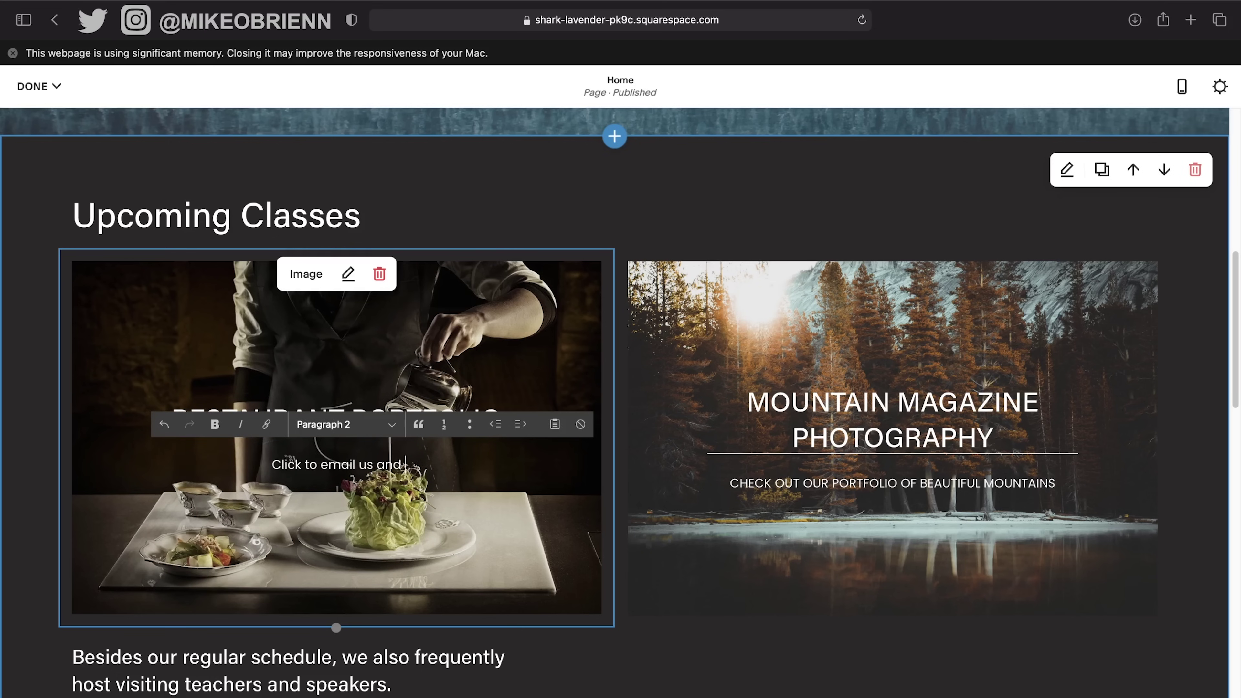
{"action": "key", "text": "BackSpace"}
{"action": "type", "text": "d request more info"}
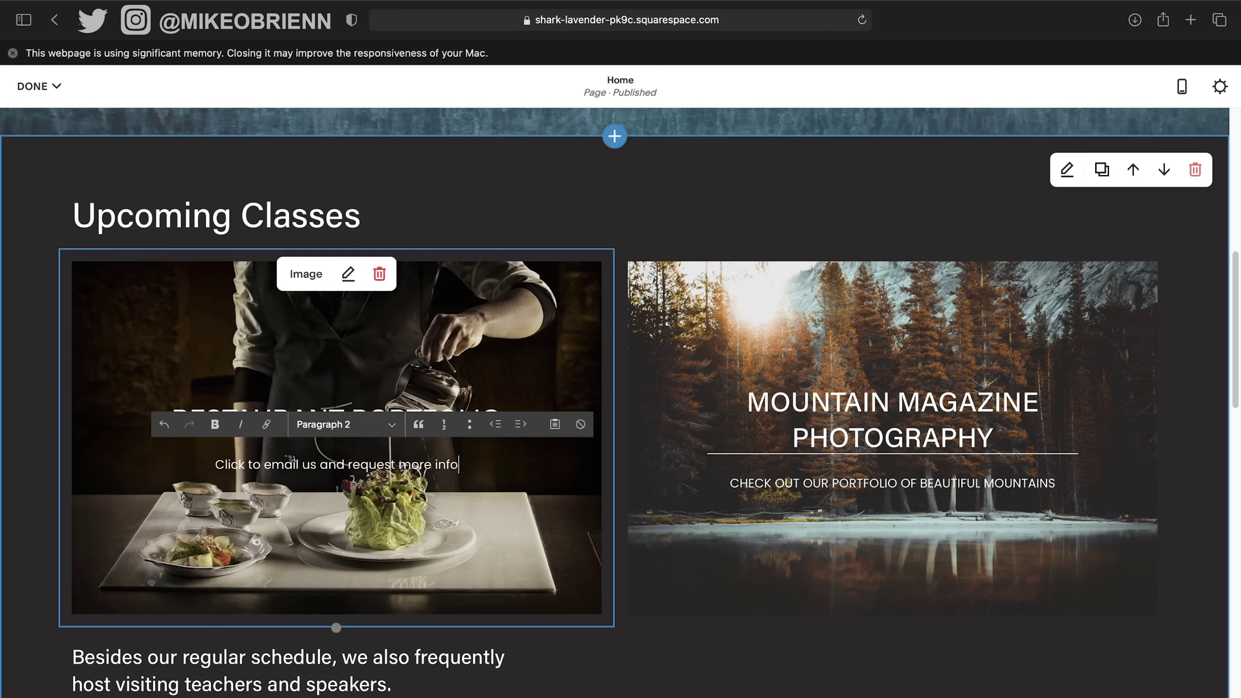
{"action": "left_click", "coordinate": [340, 507]}
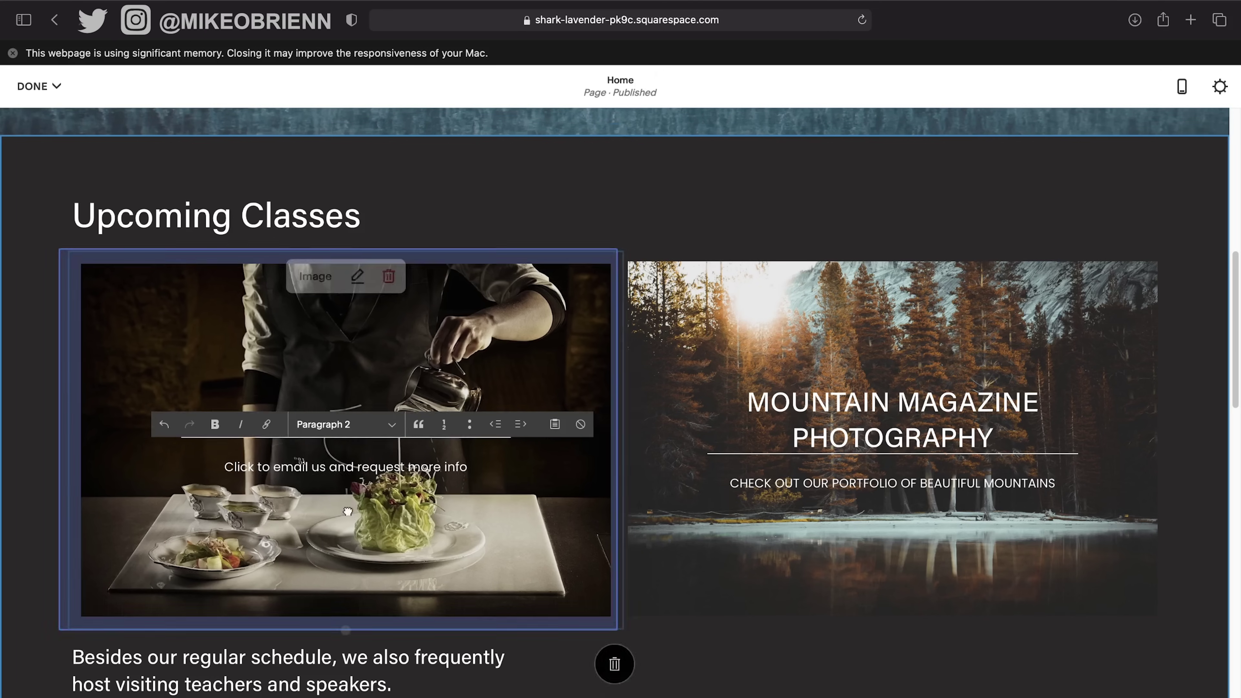
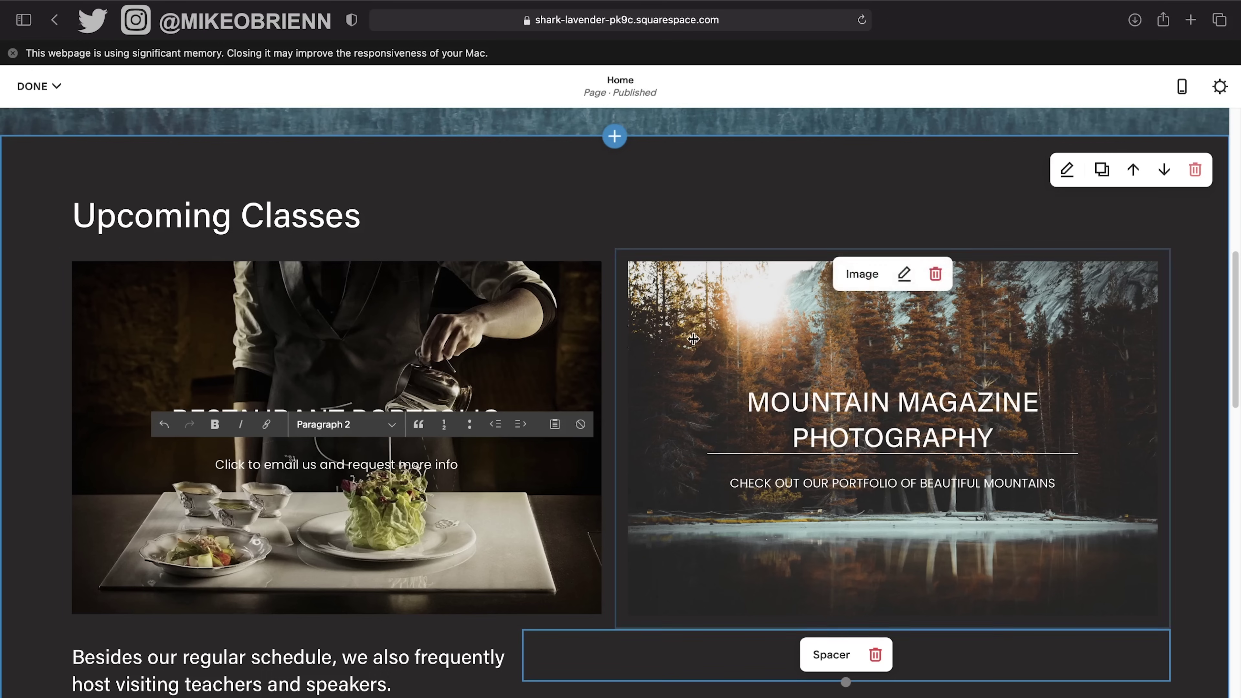
Edit the forest photo to contrast about 31 and shadows -12, then save and apply it.
{"action": "left_click", "coordinate": [904, 274]}
{"action": "left_click", "coordinate": [1106, 437]}
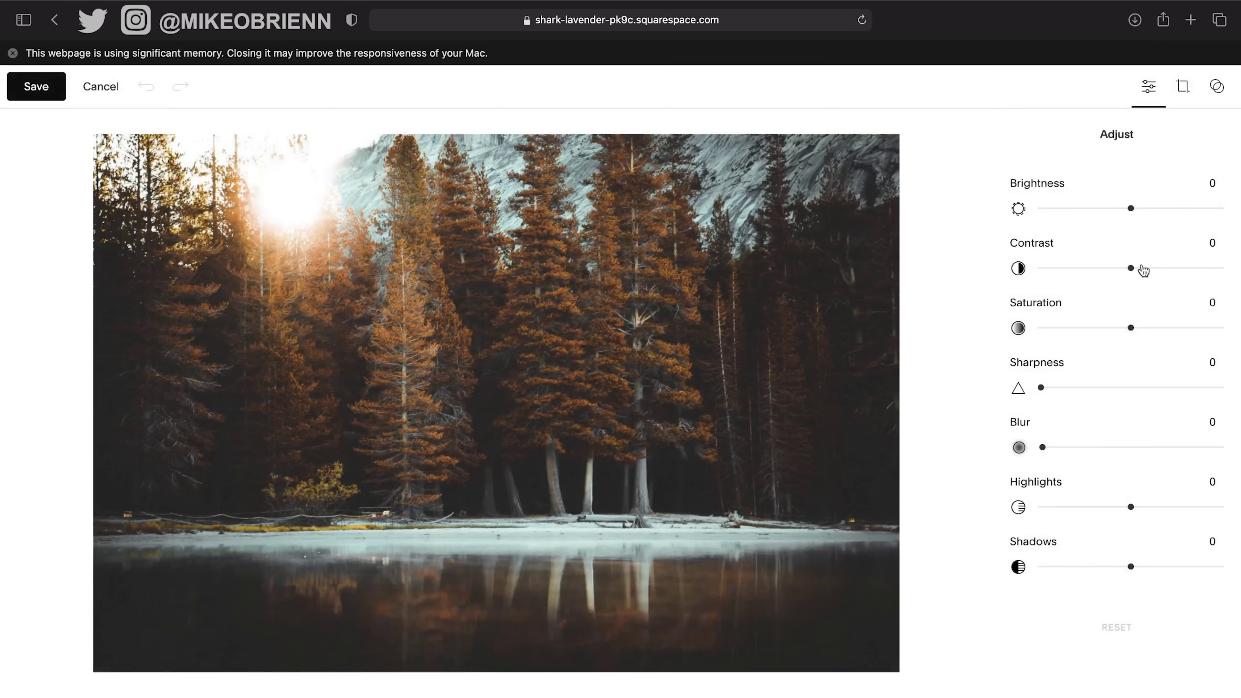
{"action": "left_click_drag", "start_coordinate": [1156, 272], "coordinate": [1162, 268]}
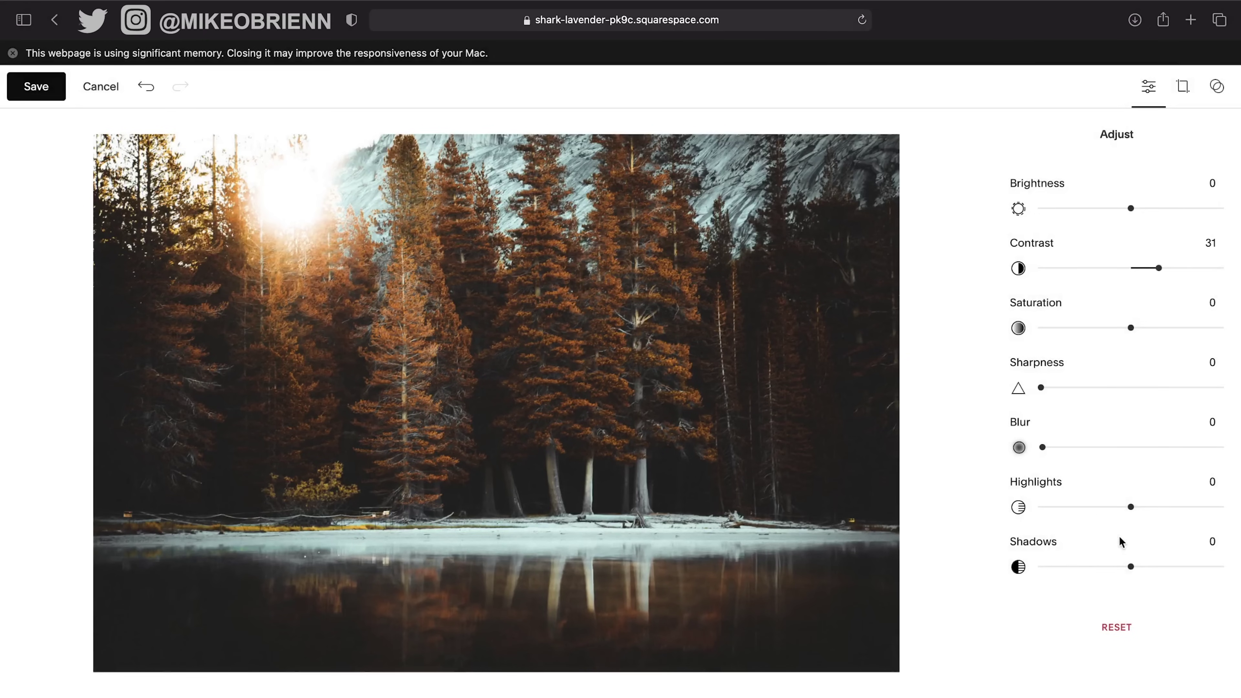
{"action": "left_click_drag", "start_coordinate": [1126, 567], "coordinate": [1121, 567]}
{"action": "left_click", "coordinate": [45, 96]}
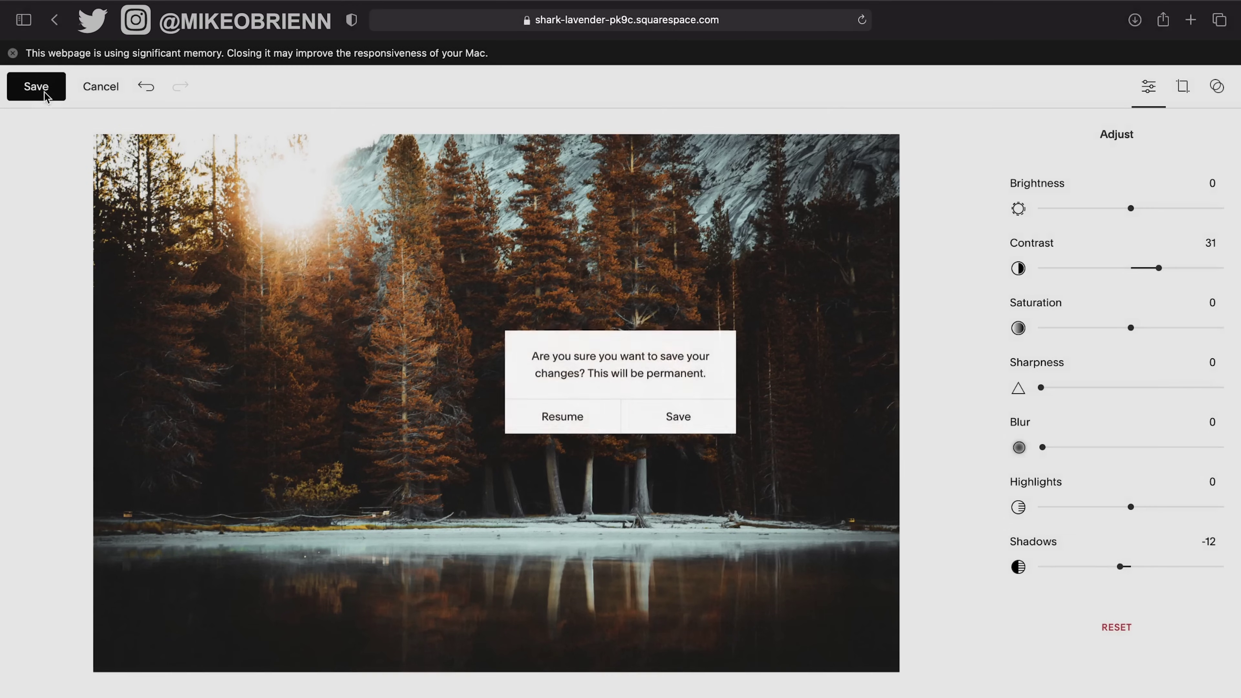
{"action": "left_click", "coordinate": [670, 427]}
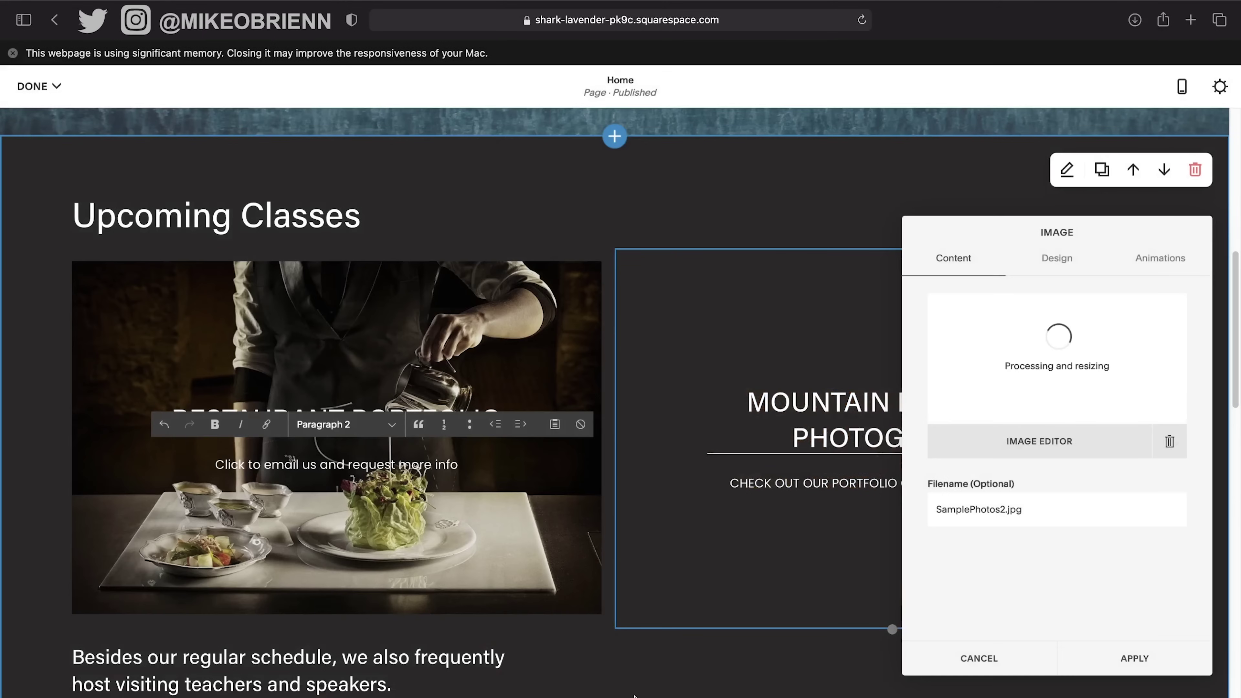
{"action": "left_click", "coordinate": [1135, 660]}
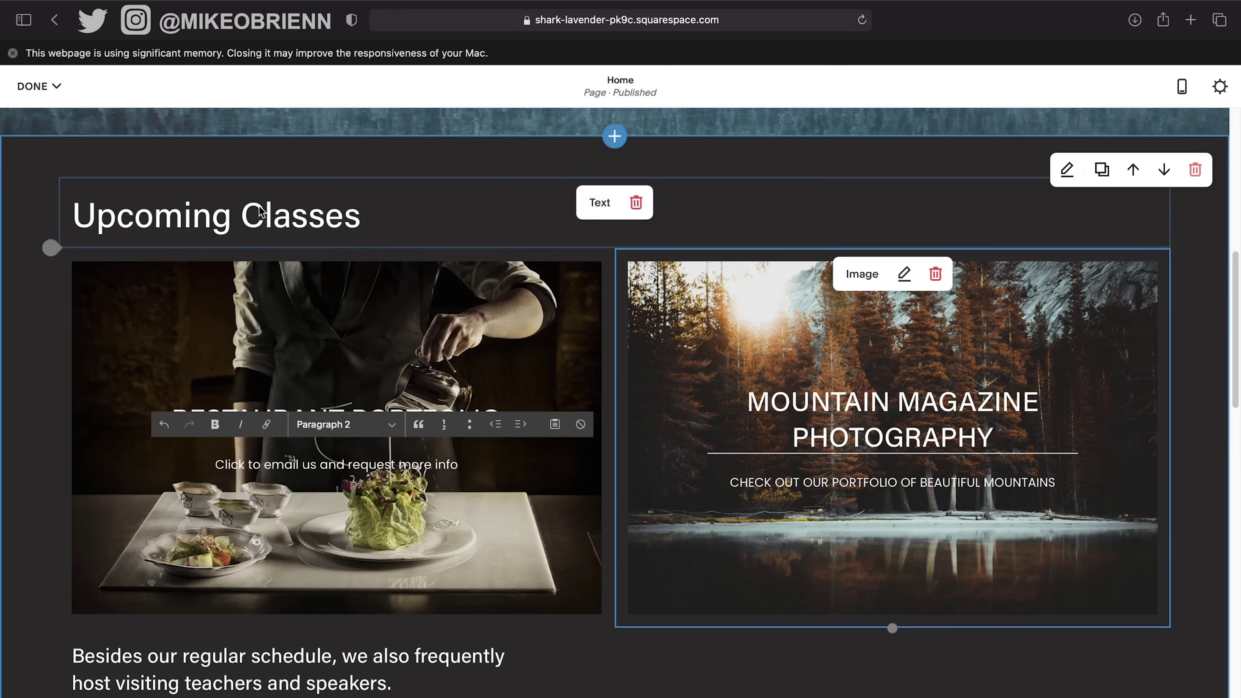
Replace the 'Upcoming Classes' heading text with 'Learn More'.
{"action": "left_click", "coordinate": [354, 239]}
{"action": "left_click_drag", "start_coordinate": [361, 225], "coordinate": [23, 220]}
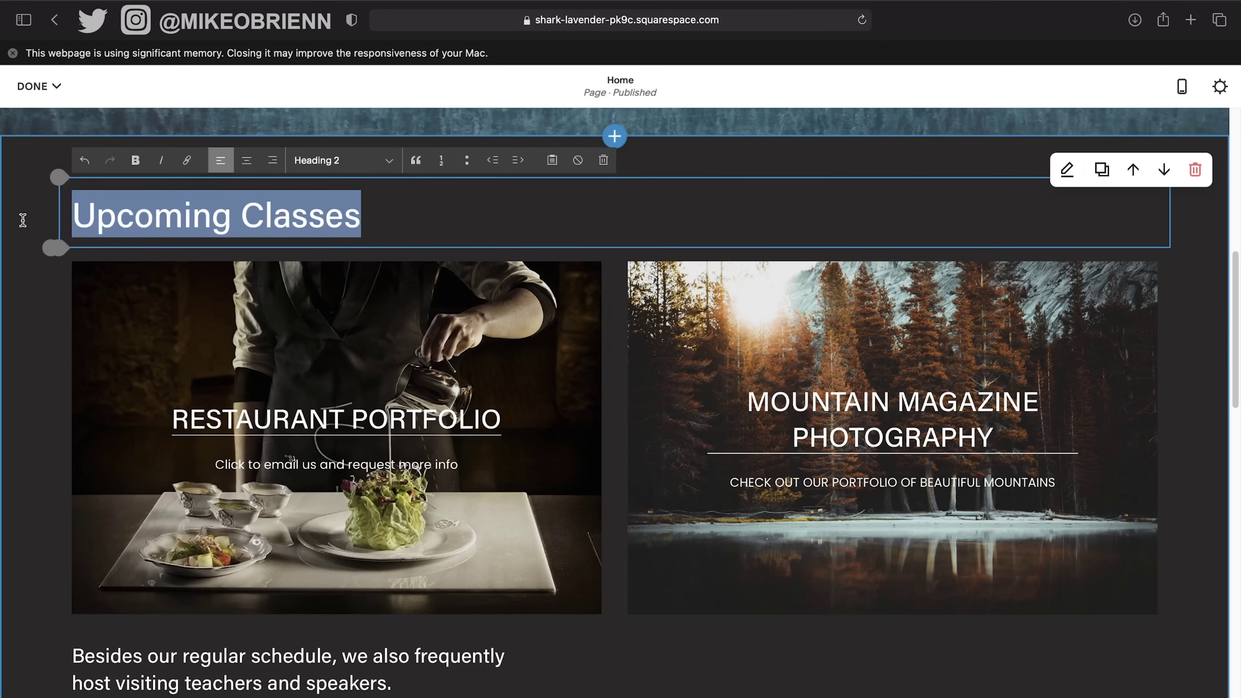
{"action": "type", "text": "Lean M"}
{"action": "key", "text": "BackSpace"}
{"action": "key", "text": "BackSpace"}
{"action": "key", "text": "BackSpace"}
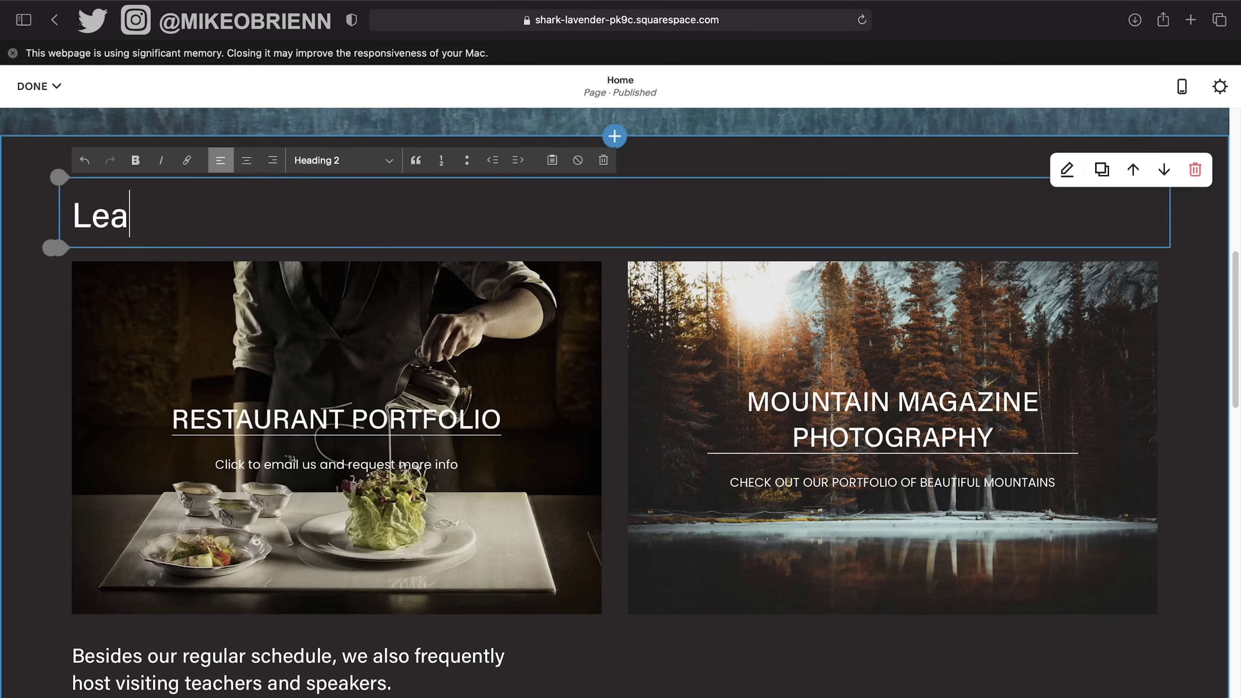
{"action": "type", "text": "rn More"}
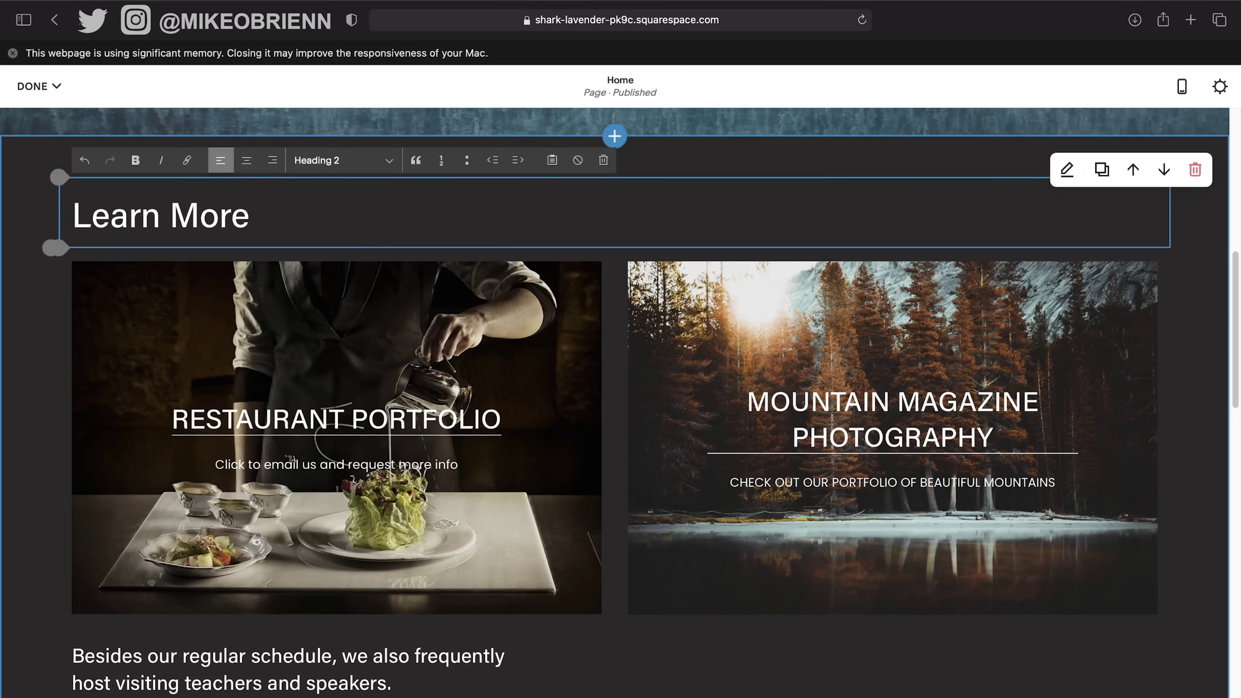
{"action": "scroll", "coordinate": [429, 378], "scroll_direction": "down", "scroll_amount": 5}
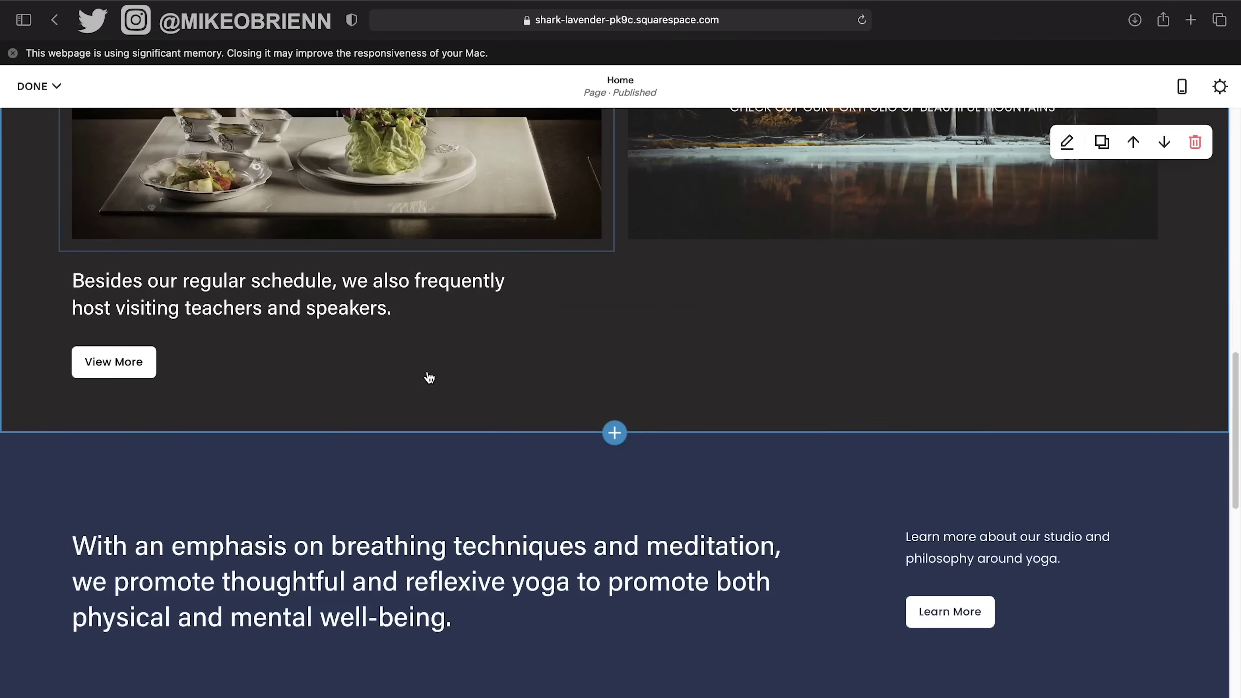
Delete the schedule blurb text block and the View More button block.
{"action": "scroll", "coordinate": [429, 378], "scroll_direction": "up", "scroll_amount": 2}
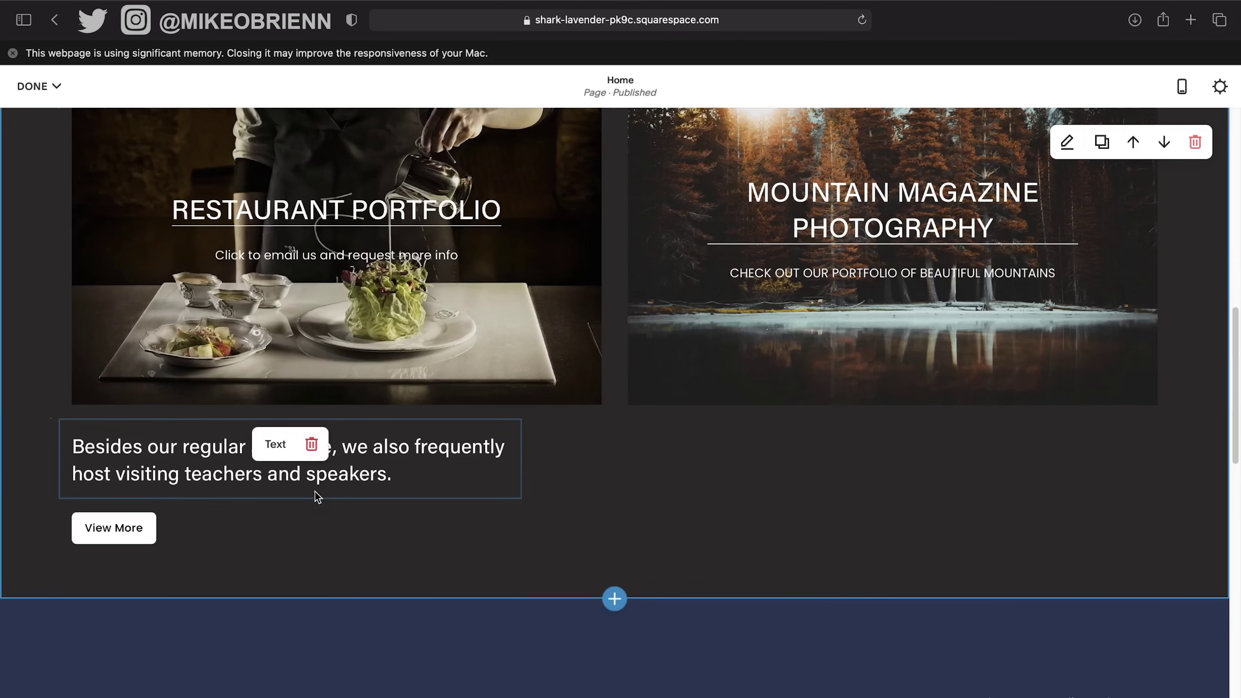
{"action": "left_click", "coordinate": [314, 454]}
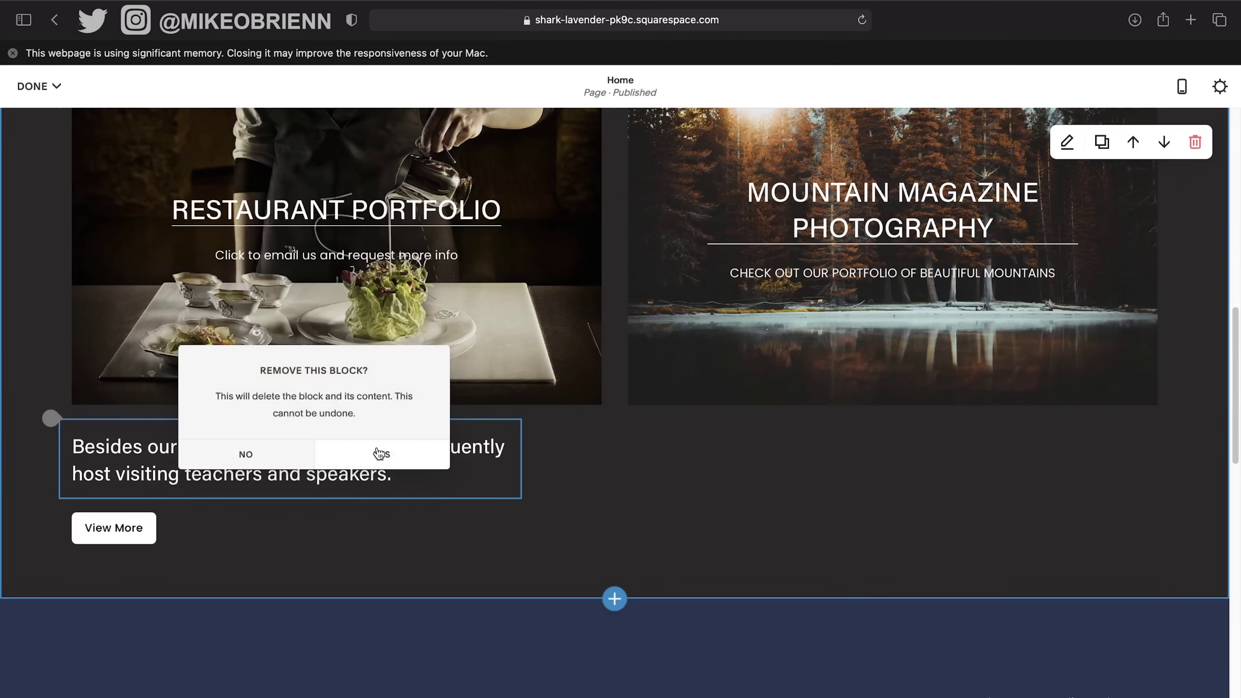
{"action": "left_click", "coordinate": [380, 454]}
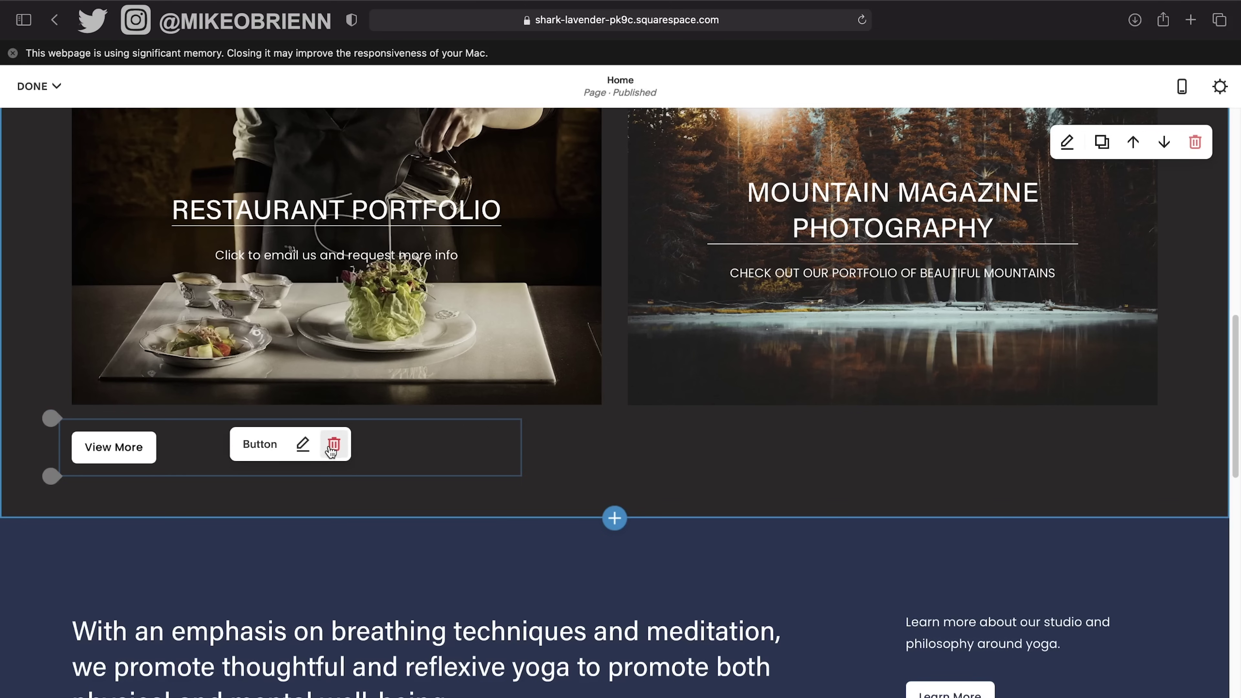
{"action": "left_click", "coordinate": [334, 444]}
{"action": "left_click", "coordinate": [397, 448]}
Drag the spacer below the portfolio cards slightly taller.
{"action": "scroll", "coordinate": [601, 496], "scroll_direction": "up", "scroll_amount": 3}
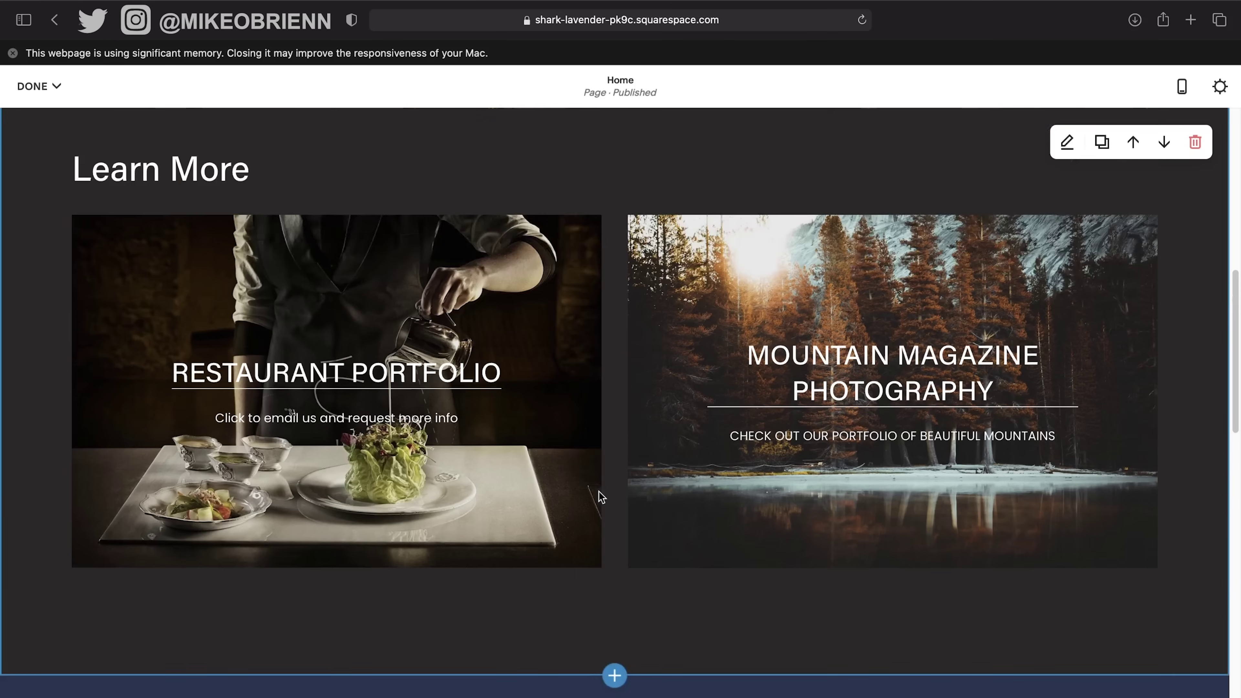
{"action": "mouse_move", "coordinate": [560, 609]}
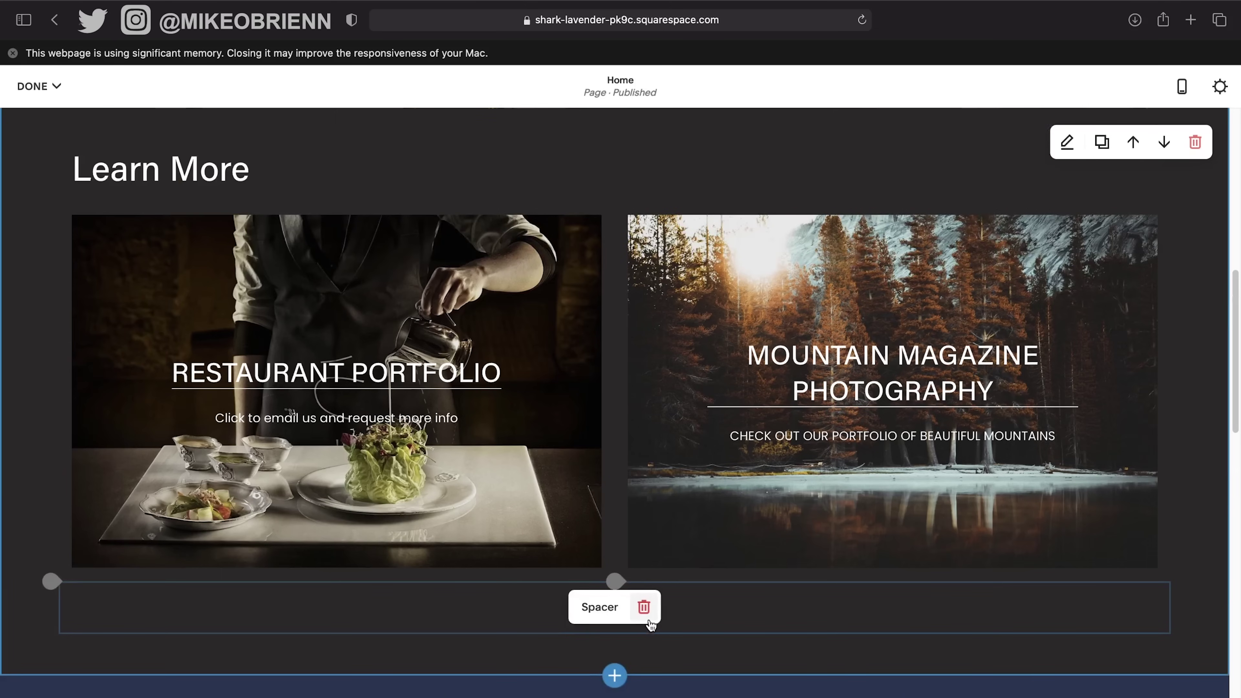
{"action": "scroll", "coordinate": [631, 384], "scroll_direction": "down", "scroll_amount": 5}
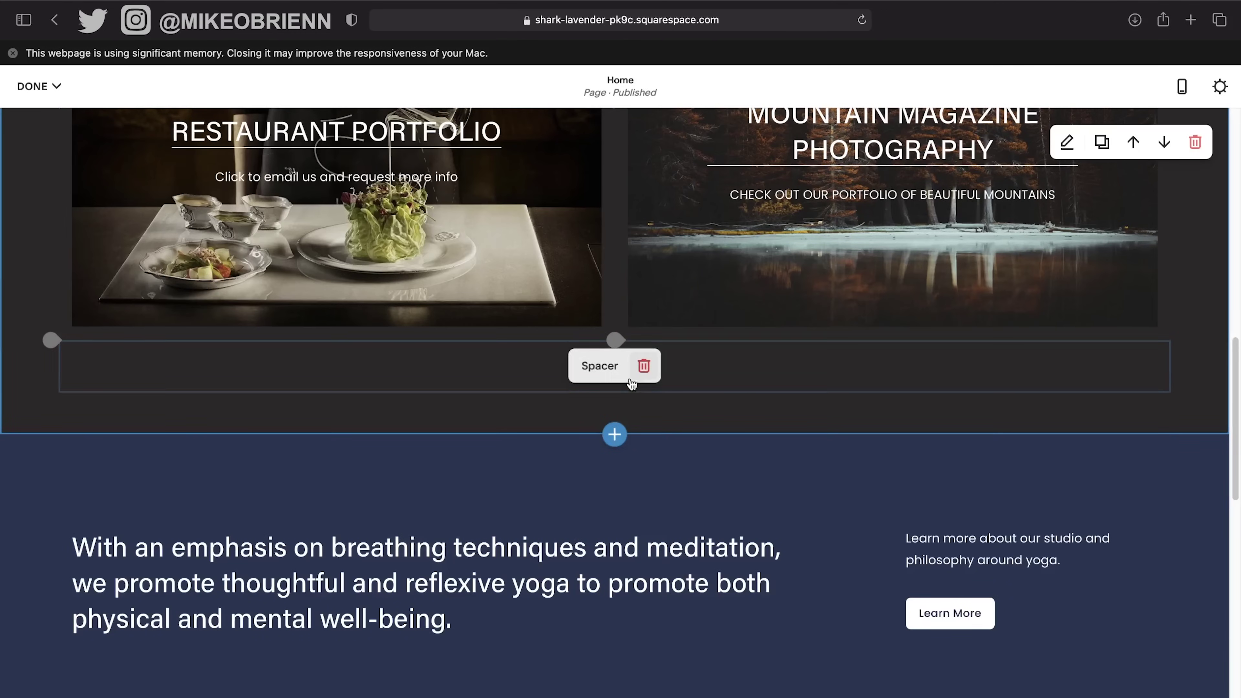
{"action": "mouse_move", "coordinate": [588, 393]}
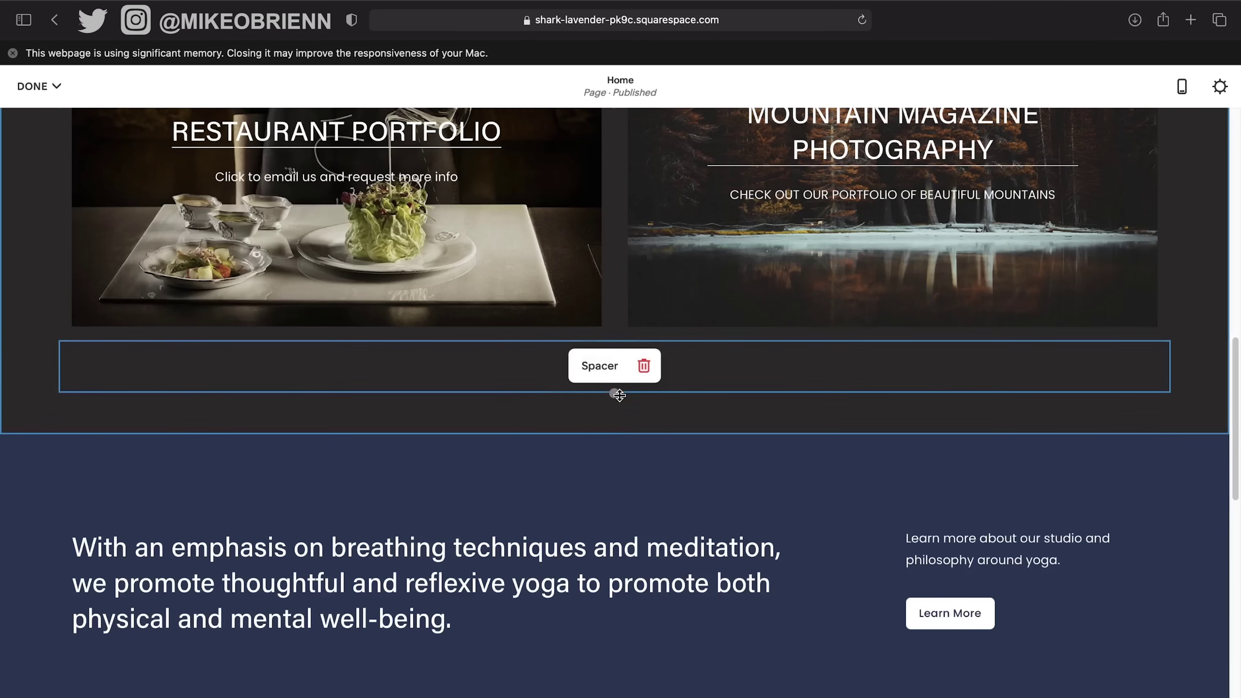
{"action": "left_click_drag", "start_coordinate": [619, 395], "coordinate": [618, 409]}
{"action": "scroll", "coordinate": [634, 467], "scroll_direction": "up", "scroll_amount": 16}
{"action": "scroll", "coordinate": [634, 468], "scroll_direction": "down", "scroll_amount": 12}
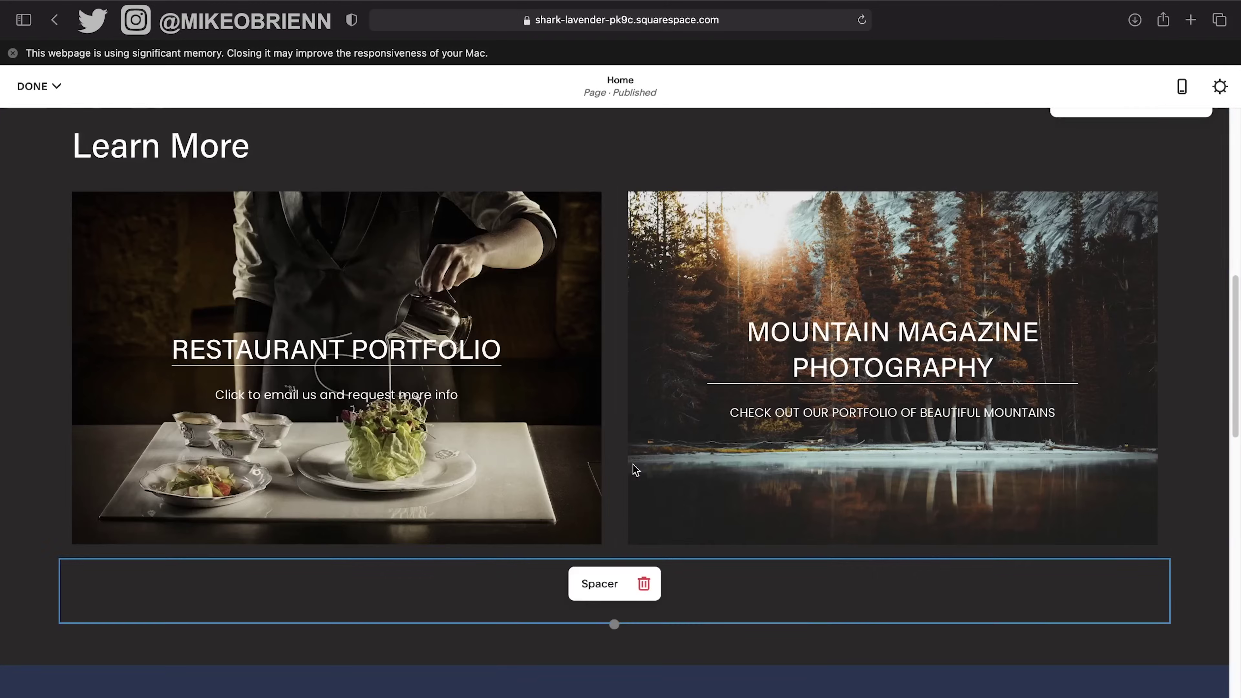
{"action": "scroll", "coordinate": [635, 470], "scroll_direction": "down", "scroll_amount": 8}
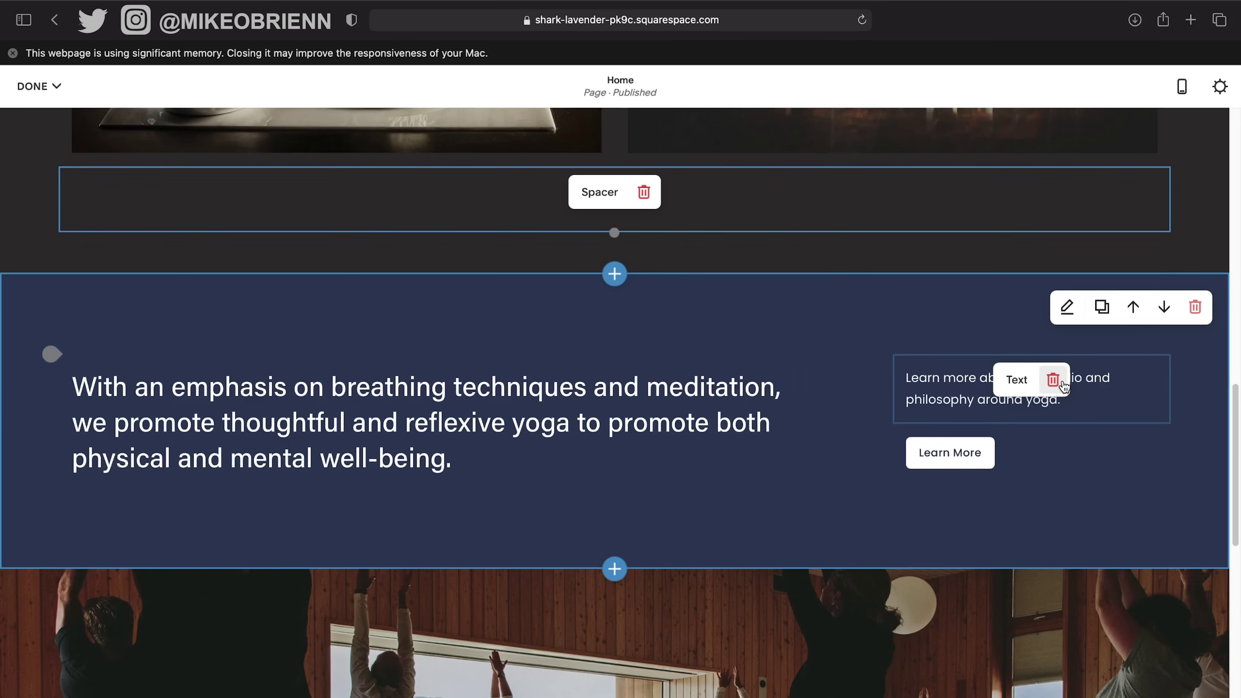
Delete the studio philosophy text, Learn More button and yoga emphasis text from the navy section.
{"action": "left_click", "coordinate": [1053, 379]}
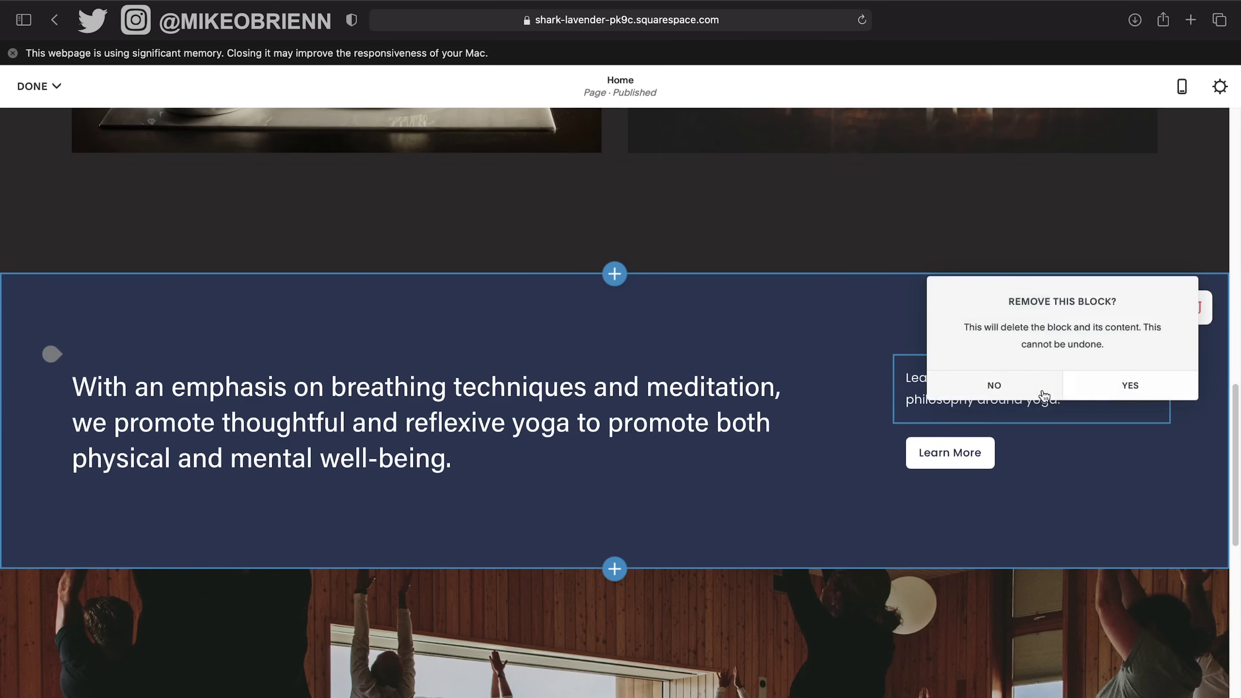
{"action": "left_click", "coordinate": [1092, 388]}
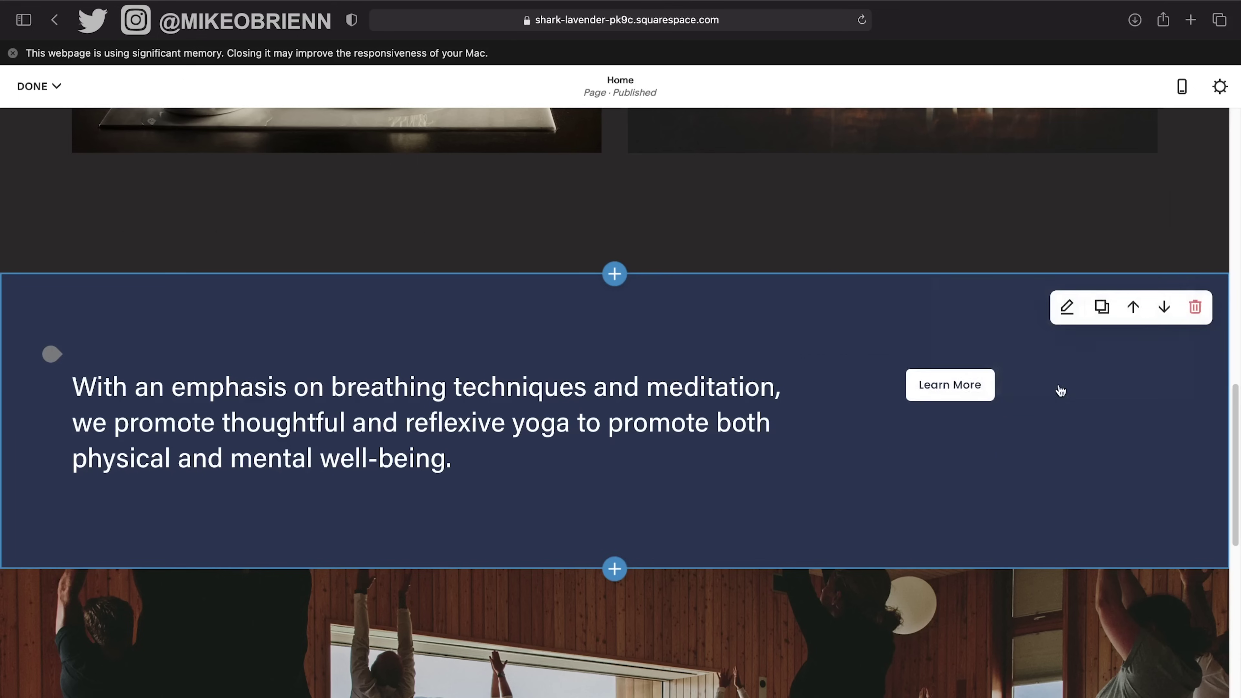
{"action": "left_click", "coordinate": [1072, 383]}
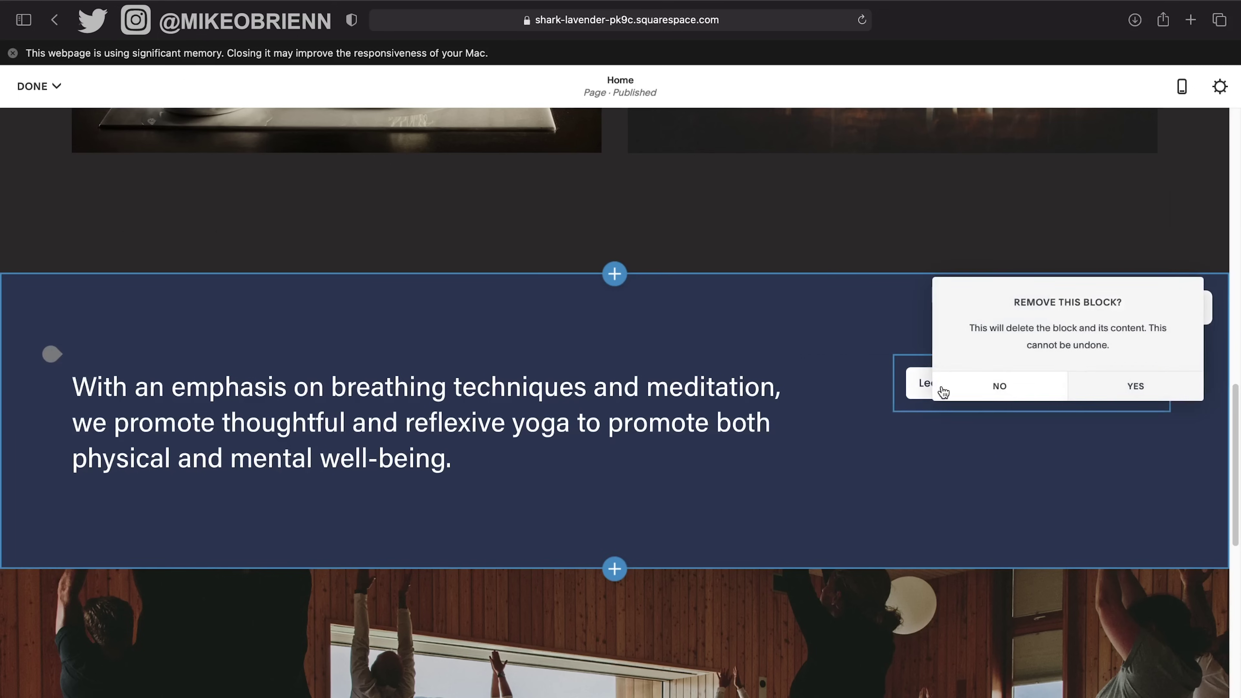
{"action": "left_click", "coordinate": [1116, 386]}
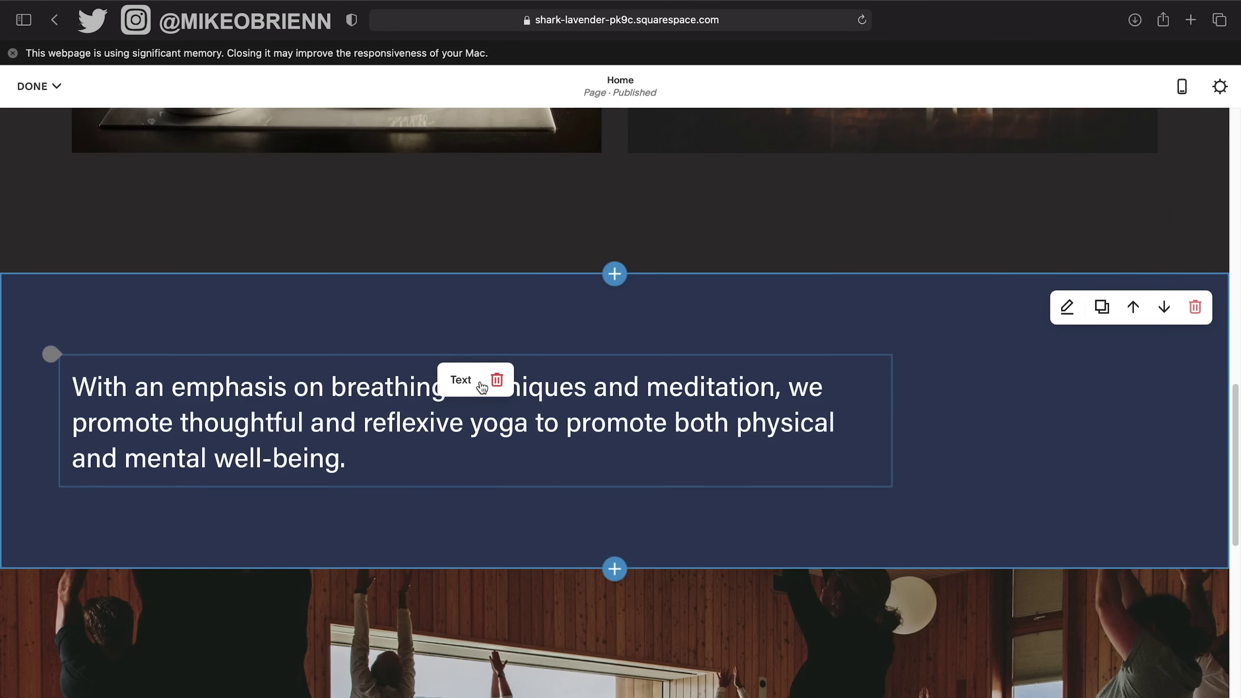
{"action": "left_click", "coordinate": [498, 382]}
{"action": "left_click", "coordinate": [526, 381]}
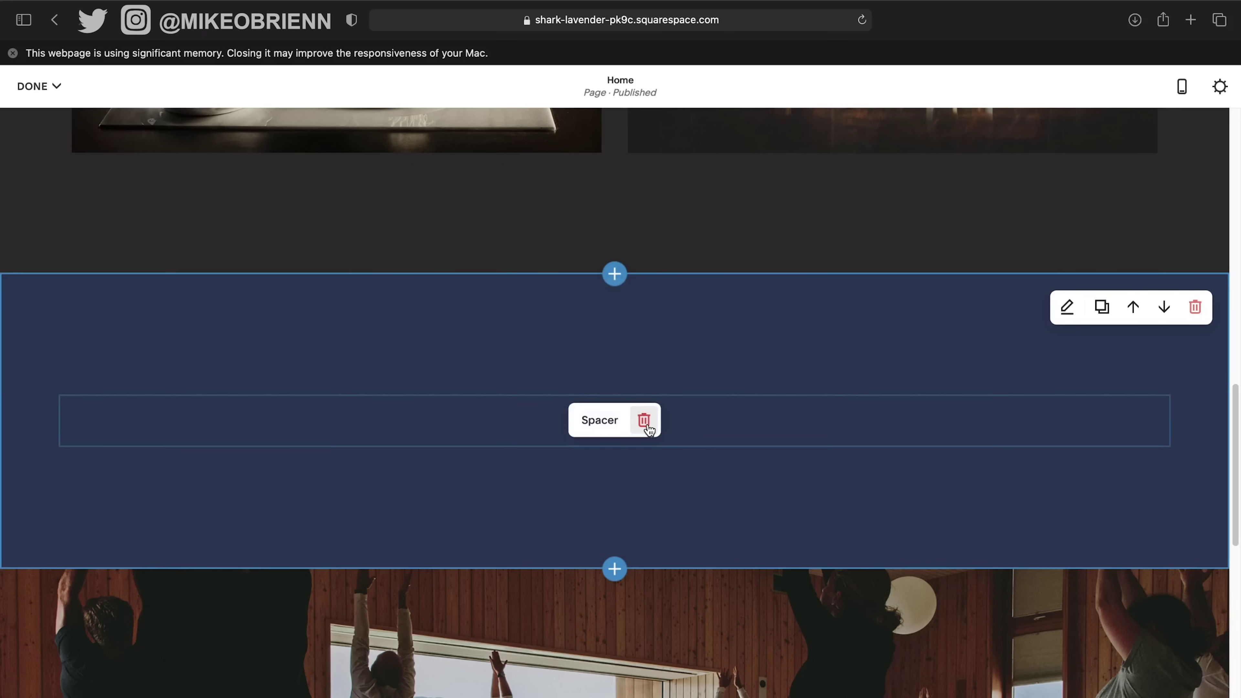
Remove the leftover spacer and empty text block, then bring up the content block list.
{"action": "left_click", "coordinate": [644, 421]}
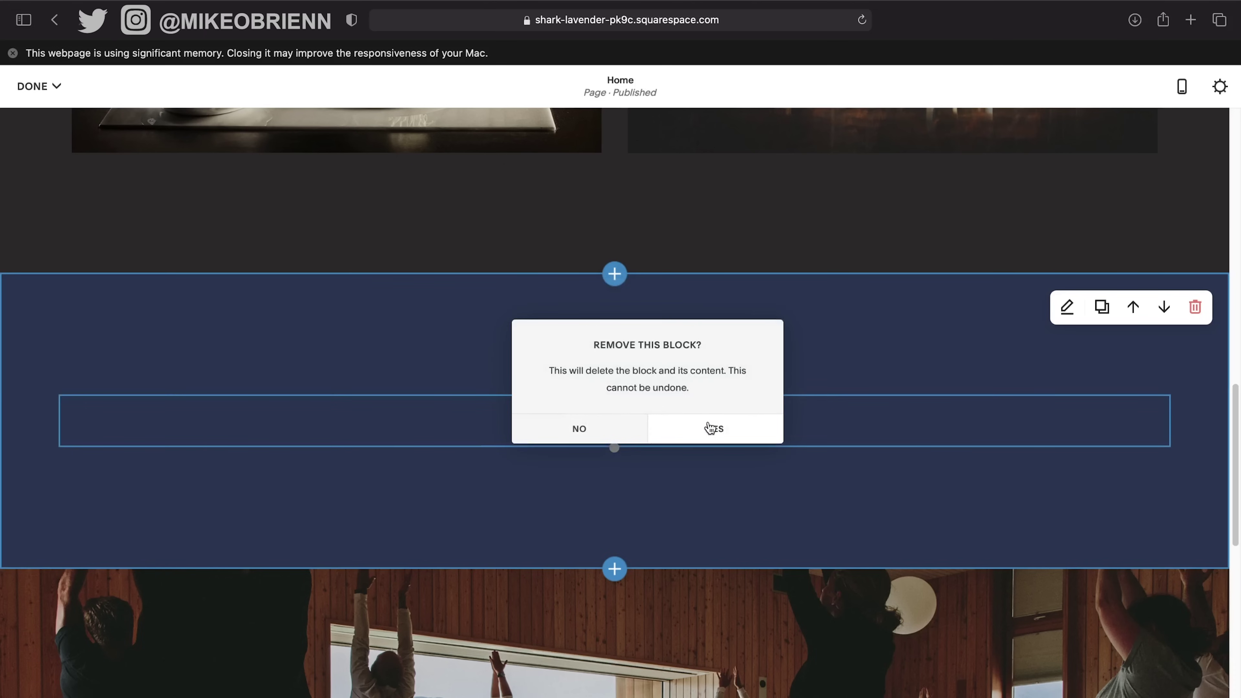
{"action": "left_click", "coordinate": [718, 431]}
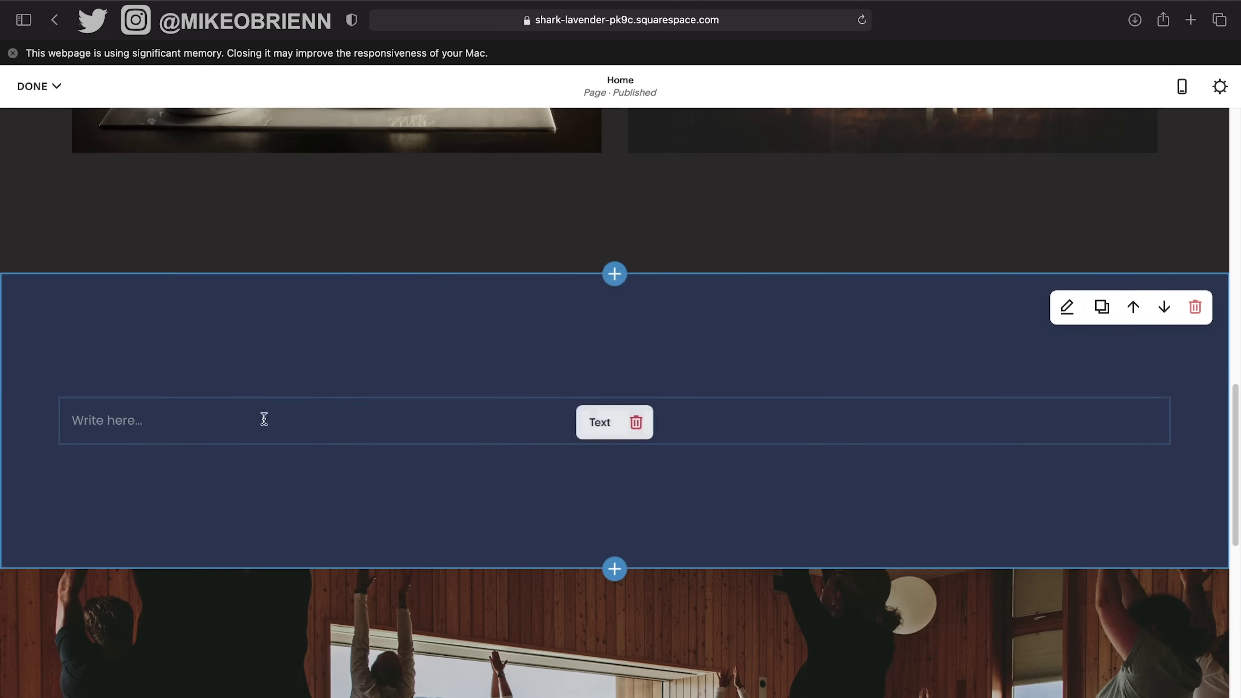
{"action": "left_click", "coordinate": [634, 422]}
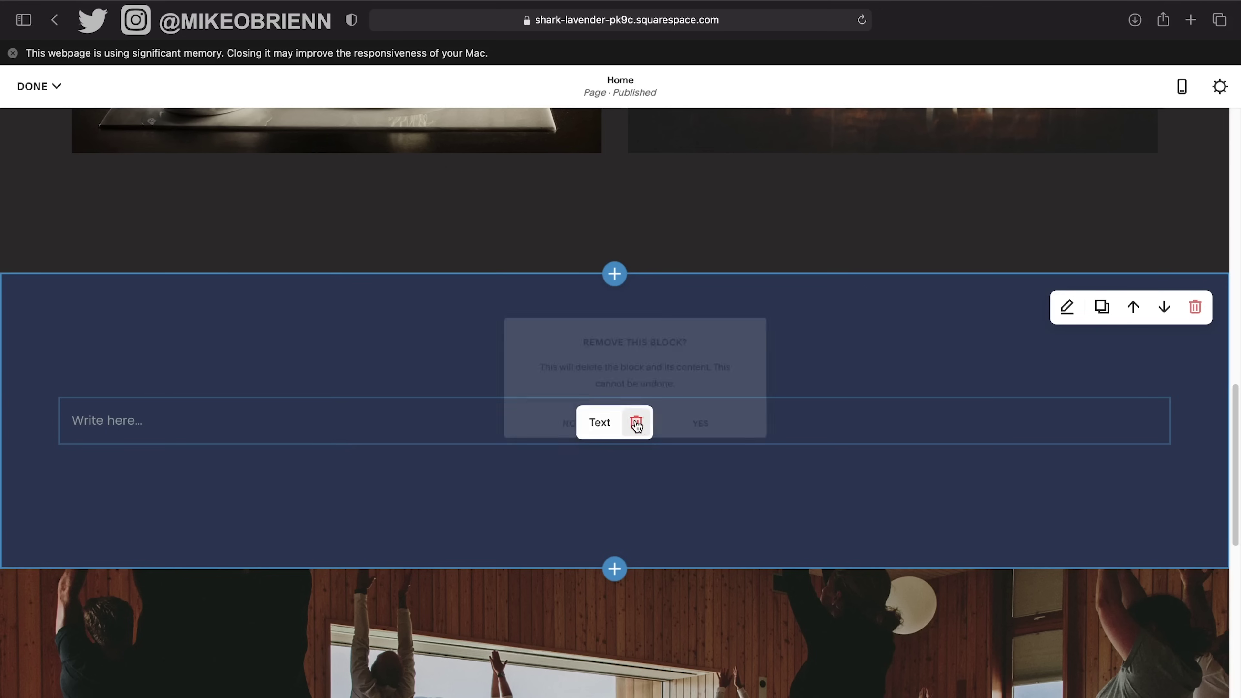
{"action": "left_click", "coordinate": [712, 428]}
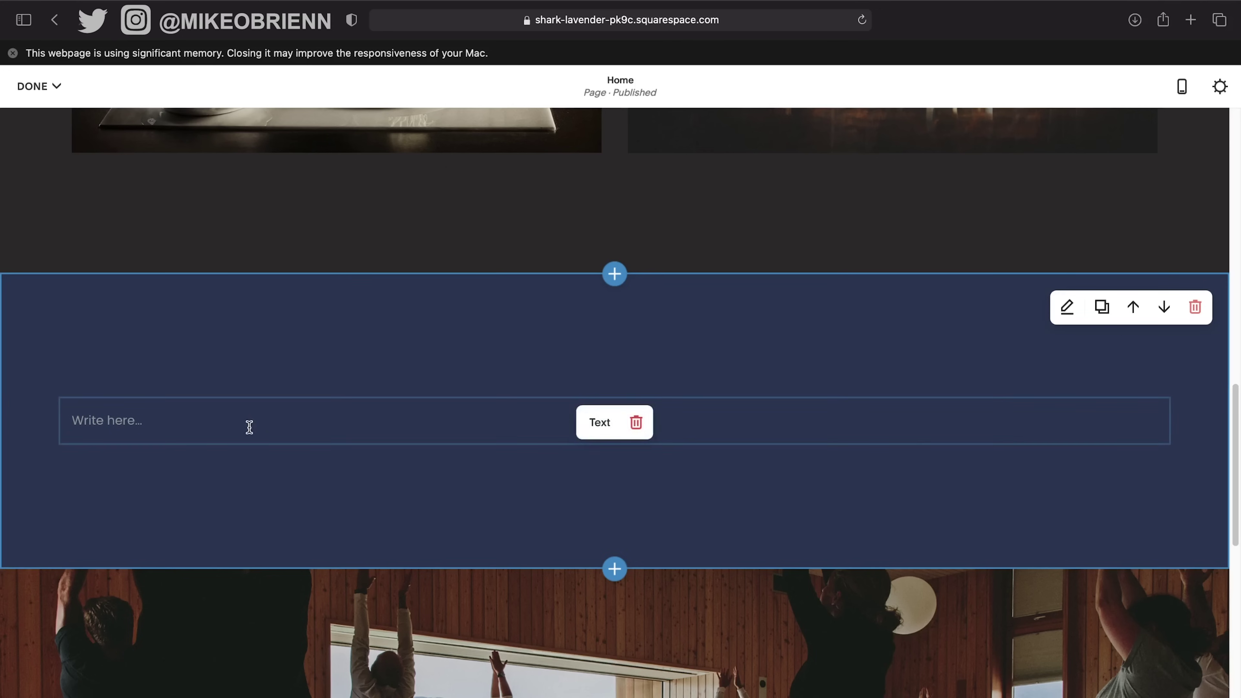
{"action": "left_click", "coordinate": [83, 431]}
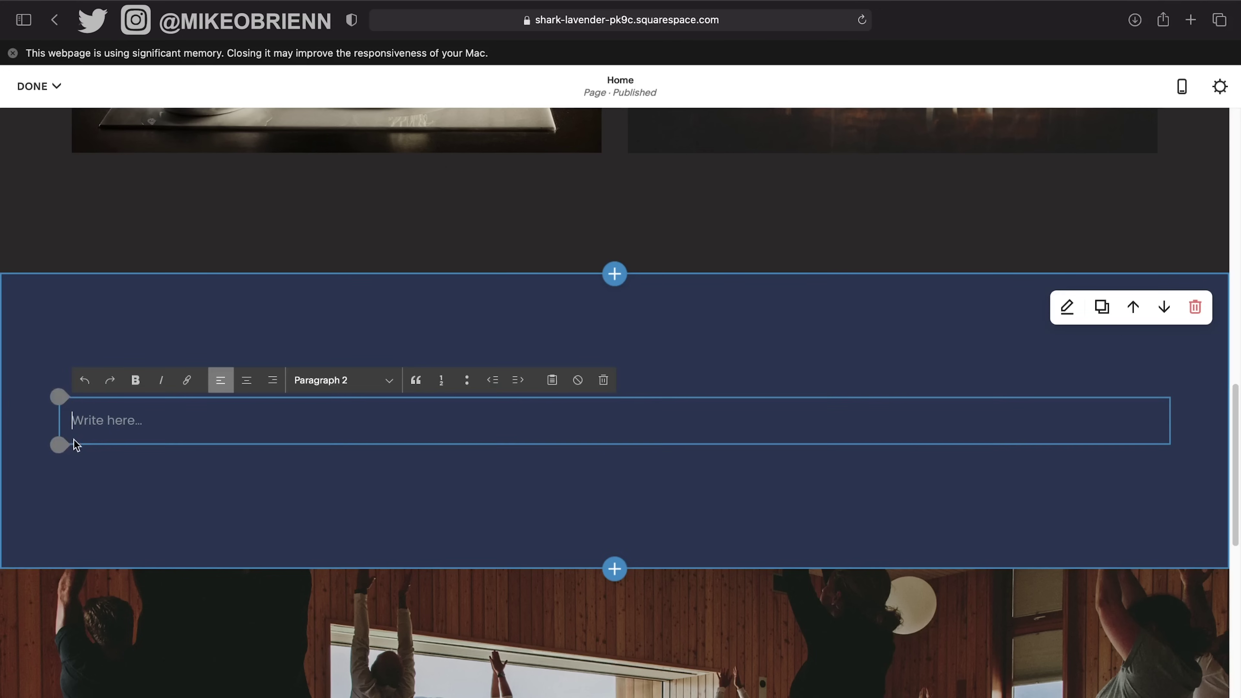
{"action": "left_click", "coordinate": [61, 448]}
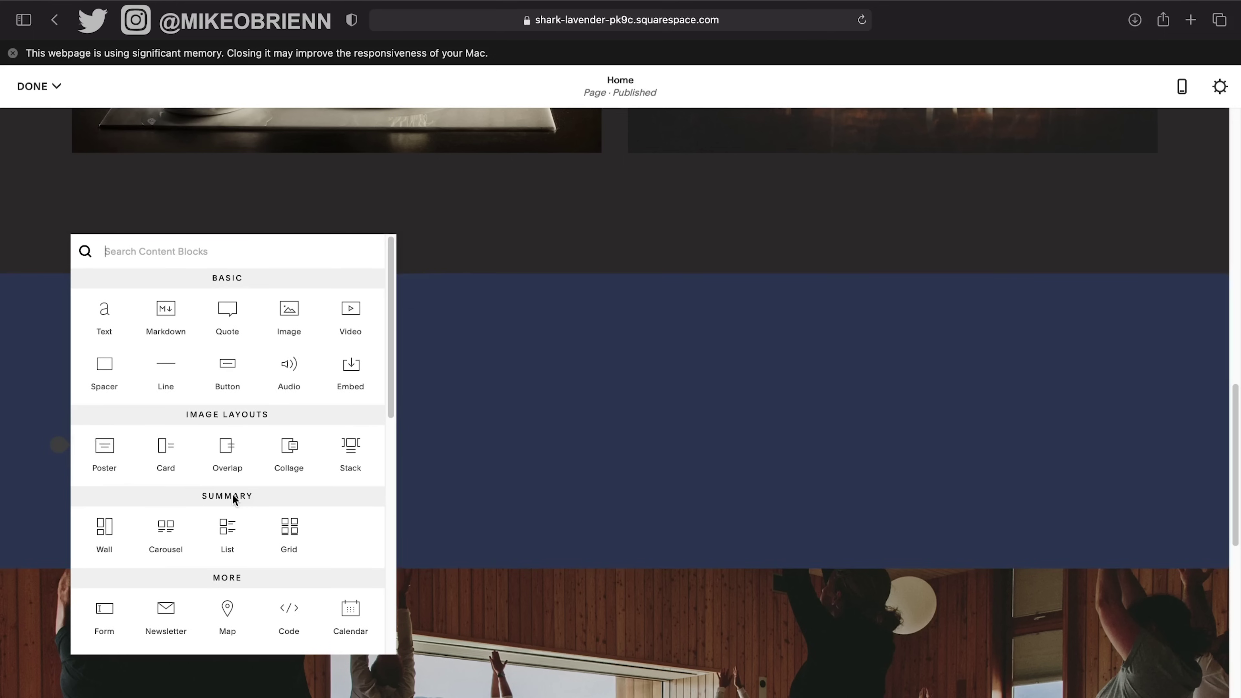
Add an Instagram block from Social Blocks to the blue section.
{"action": "scroll", "coordinate": [234, 501], "scroll_direction": "down", "scroll_amount": 1}
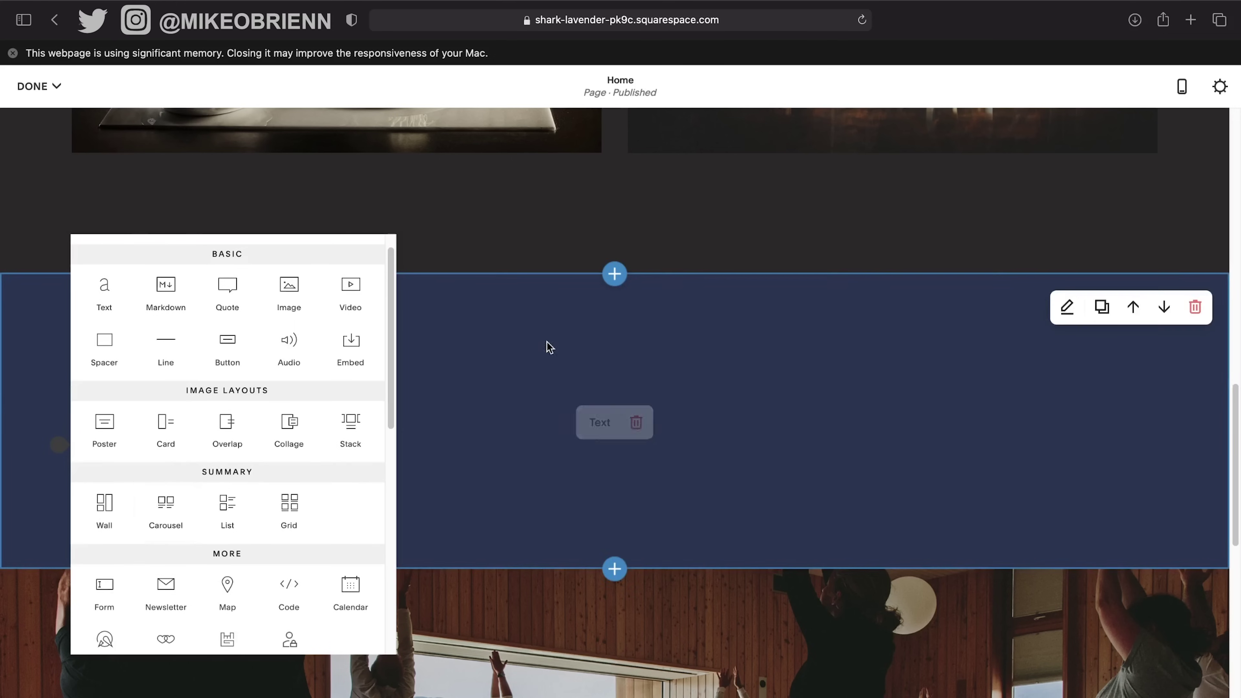
{"action": "scroll", "coordinate": [297, 533], "scroll_direction": "down", "scroll_amount": 2}
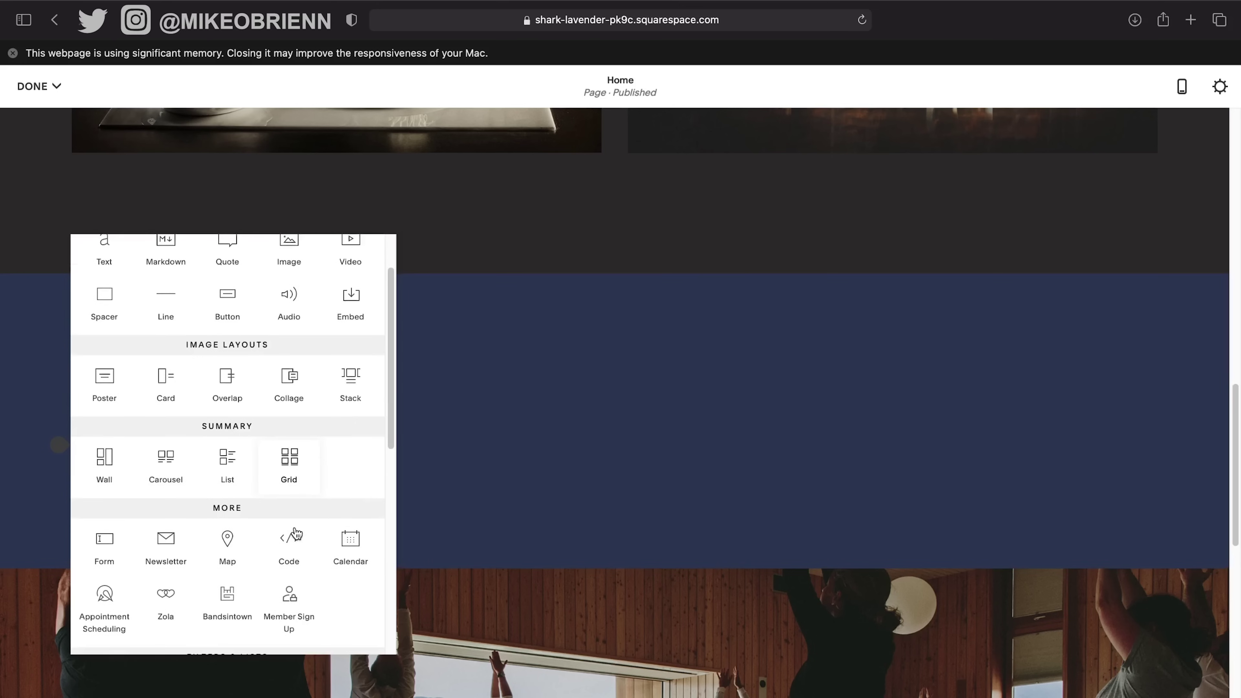
{"action": "scroll", "coordinate": [374, 567], "scroll_direction": "down", "scroll_amount": 2}
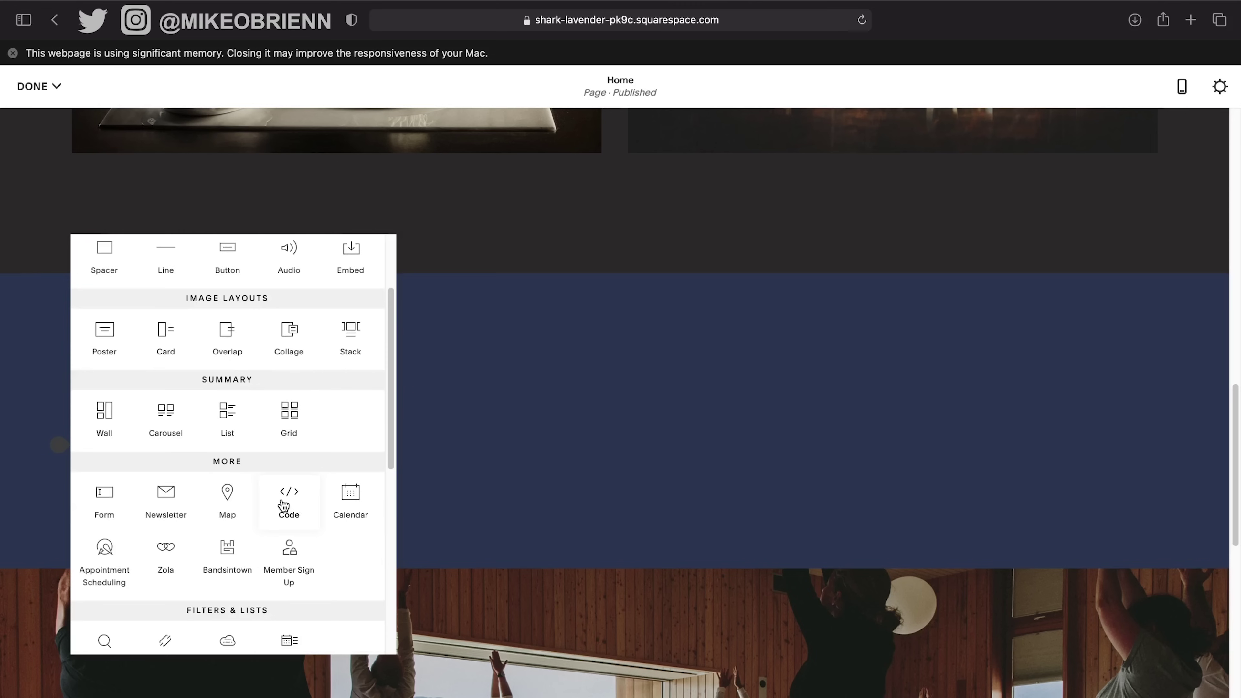
{"action": "scroll", "coordinate": [292, 522], "scroll_direction": "down", "scroll_amount": 5}
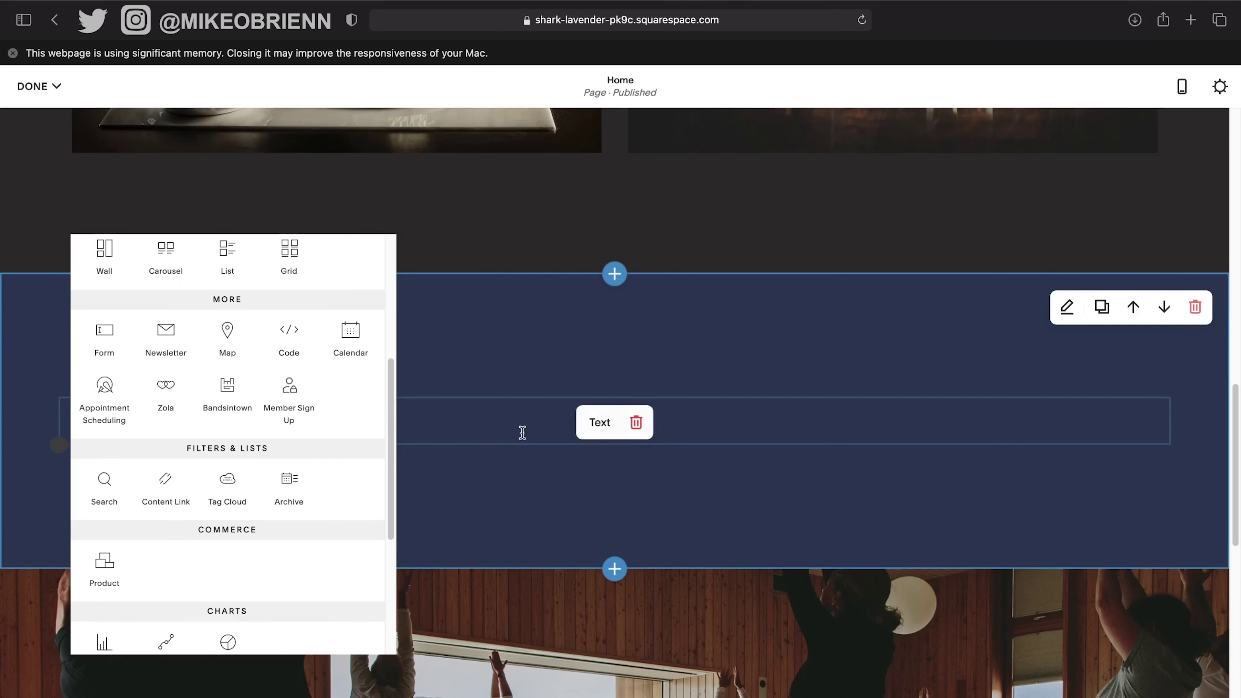
{"action": "scroll", "coordinate": [257, 520], "scroll_direction": "down", "scroll_amount": 2}
{"action": "scroll", "coordinate": [257, 520], "scroll_direction": "down", "scroll_amount": 6}
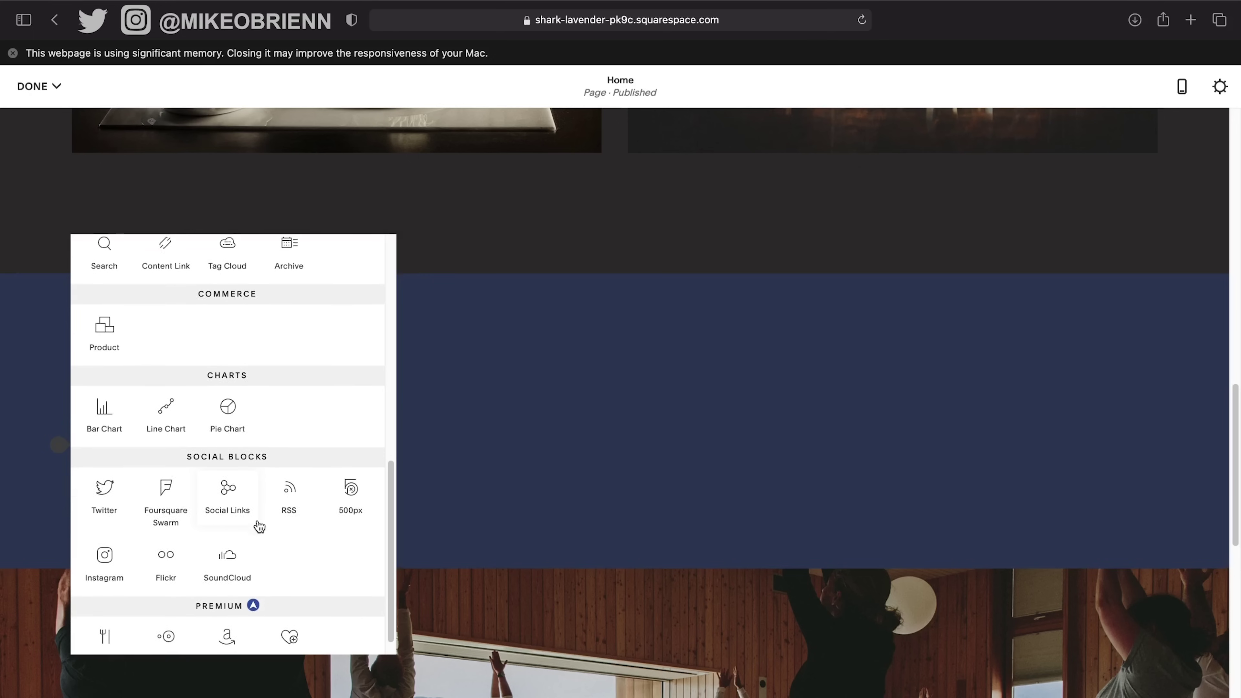
{"action": "scroll", "coordinate": [258, 523], "scroll_direction": "down", "scroll_amount": 1}
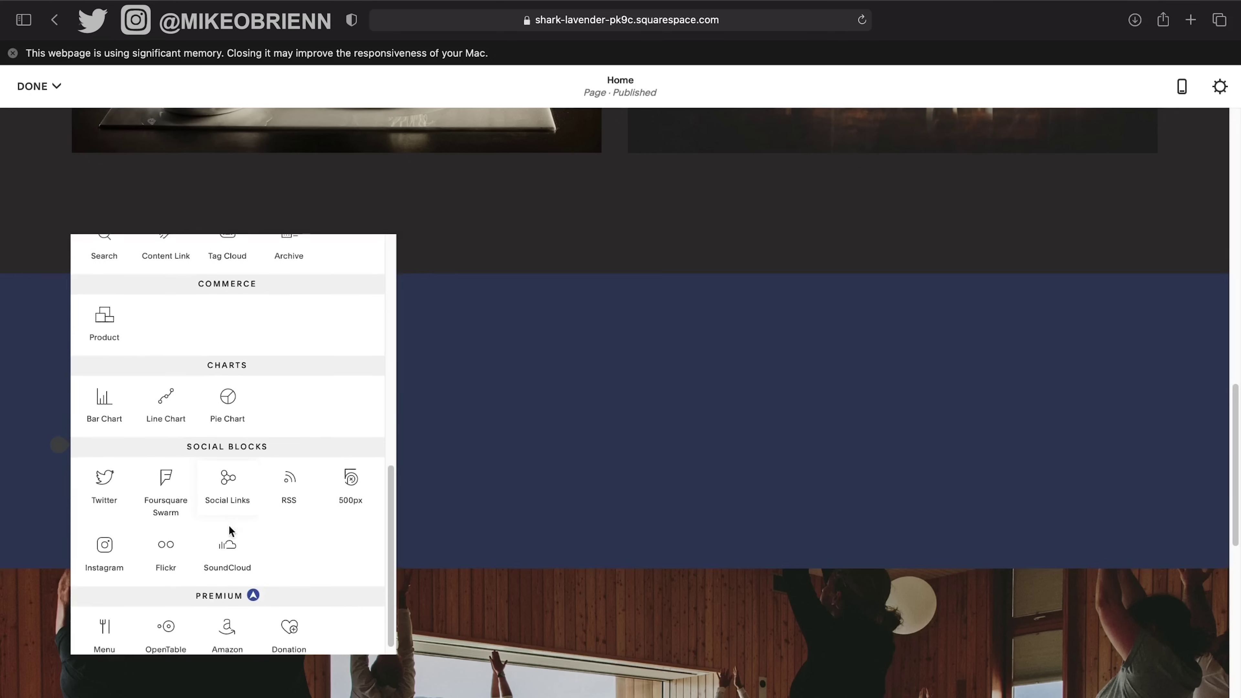
{"action": "left_click", "coordinate": [106, 547]}
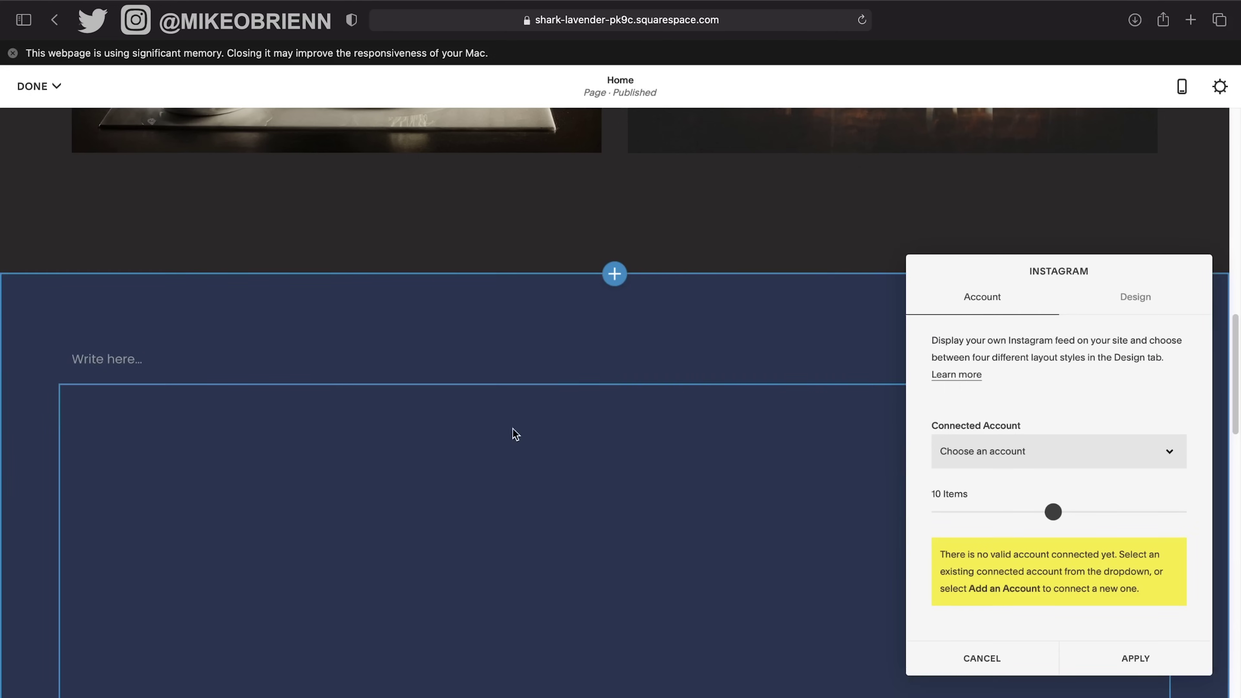
Reduce the Instagram feed from 10 to 6 items, leaving no account connected.
{"action": "scroll", "coordinate": [761, 394], "scroll_direction": "down", "scroll_amount": 10}
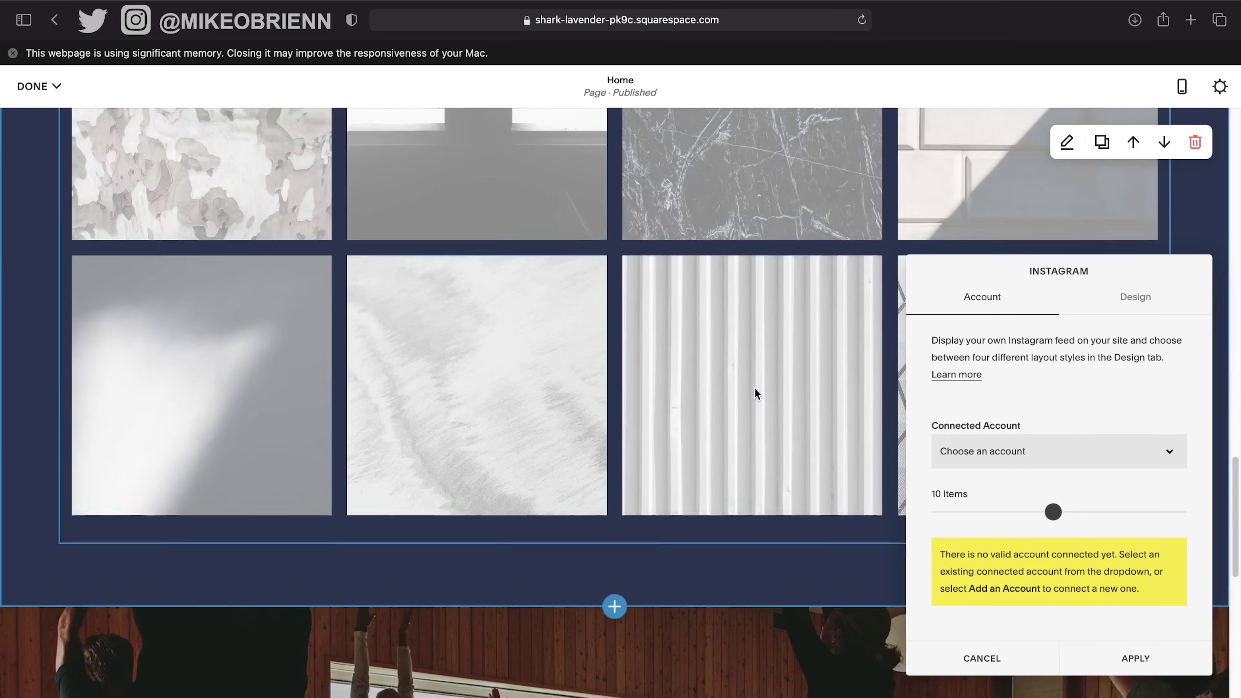
{"action": "scroll", "coordinate": [643, 394], "scroll_direction": "up", "scroll_amount": 15}
{"action": "scroll", "coordinate": [644, 397], "scroll_direction": "down", "scroll_amount": 14}
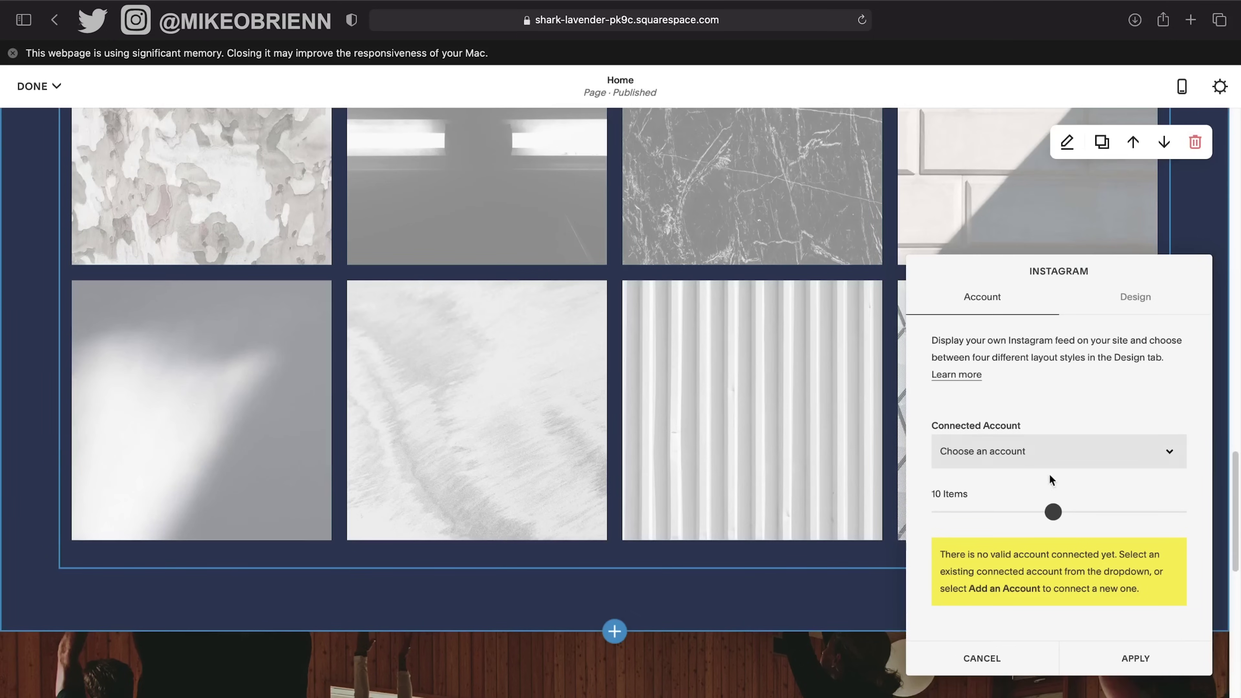
{"action": "left_click_drag", "start_coordinate": [1053, 521], "coordinate": [1009, 521]}
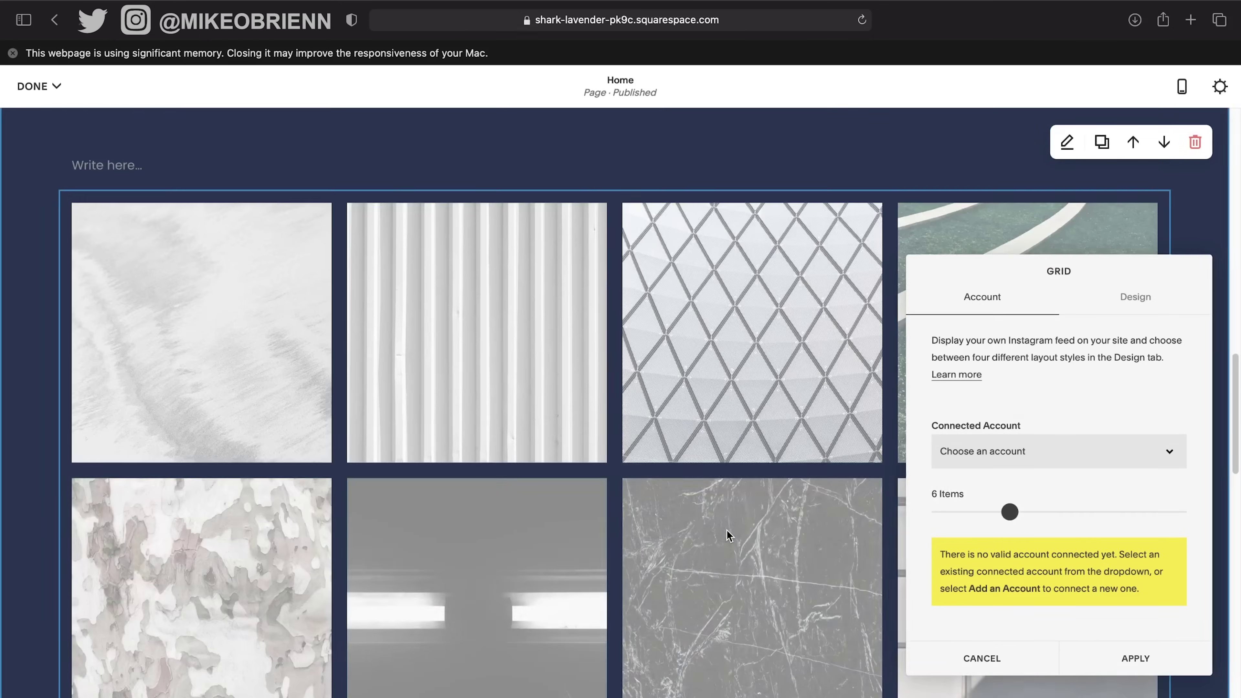
{"action": "scroll", "coordinate": [727, 529], "scroll_direction": "down", "scroll_amount": 5}
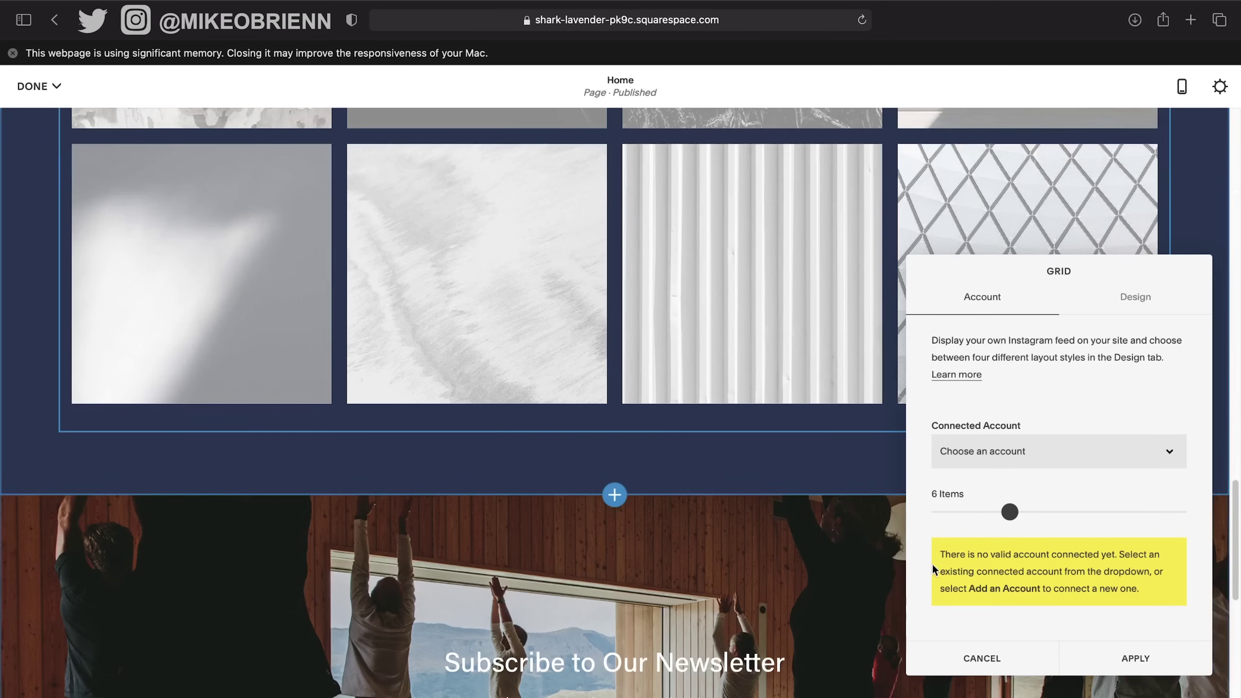
{"action": "left_click", "coordinate": [1016, 440]}
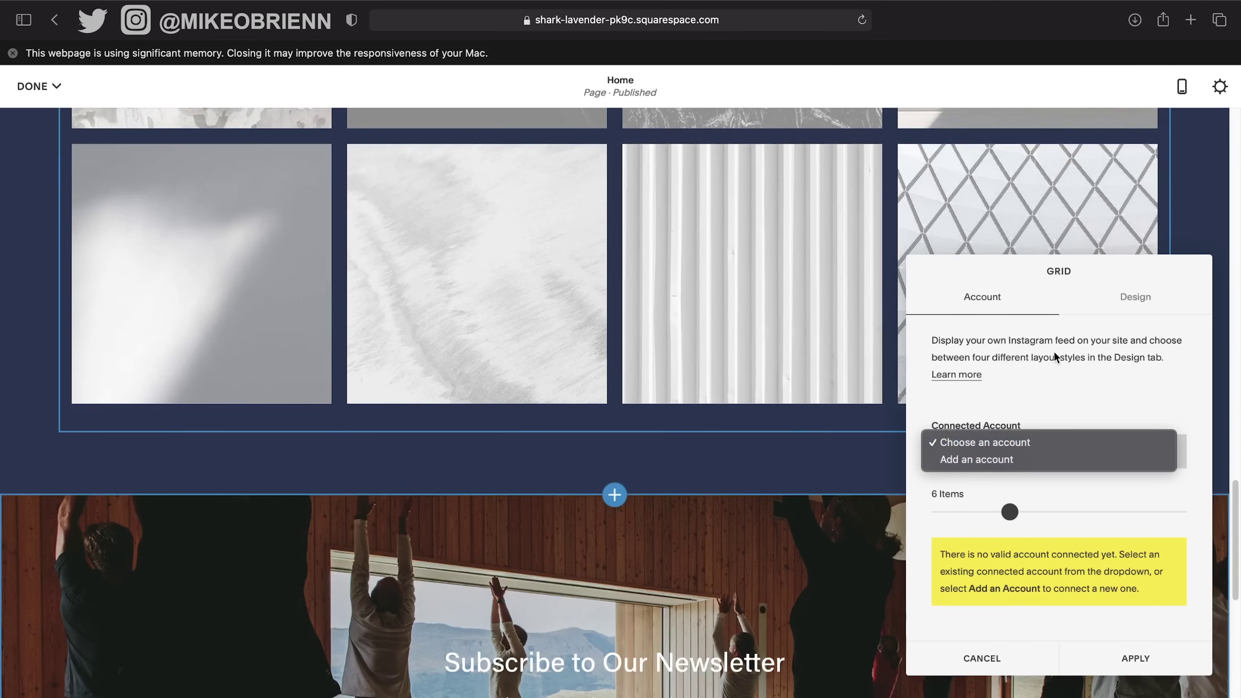
{"action": "left_click", "coordinate": [792, 434]}
{"action": "scroll", "coordinate": [742, 474], "scroll_direction": "up", "scroll_amount": 5}
{"action": "scroll", "coordinate": [575, 355], "scroll_direction": "up", "scroll_amount": 8}
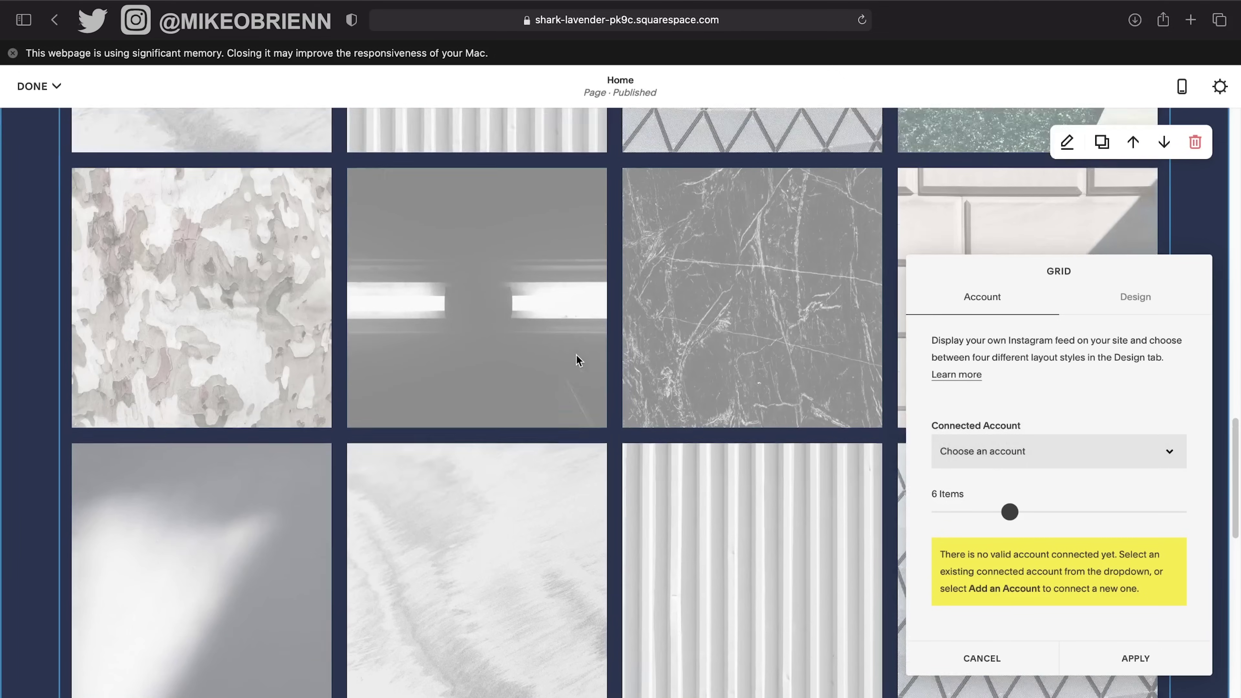
Apply the Instagram feed settings and delete the empty text block above the feed.
{"action": "scroll", "coordinate": [503, 399], "scroll_direction": "up", "scroll_amount": 10}
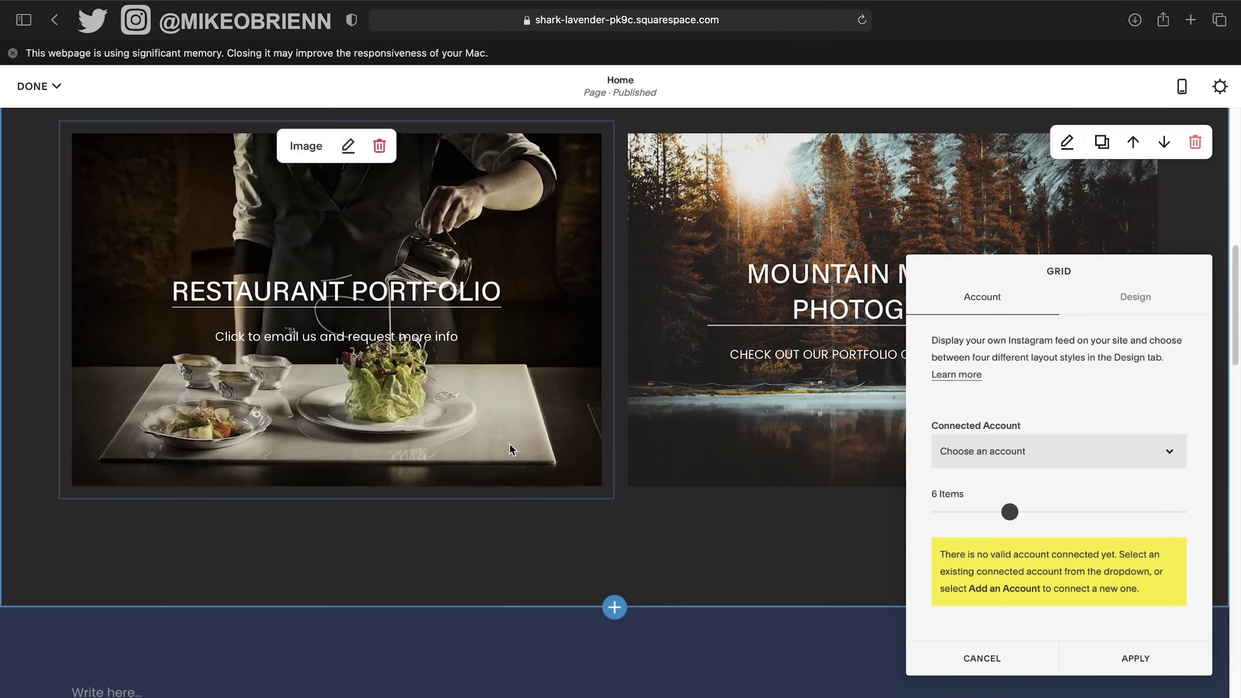
{"action": "scroll", "coordinate": [515, 448], "scroll_direction": "down", "scroll_amount": 12}
{"action": "scroll", "coordinate": [621, 376], "scroll_direction": "up", "scroll_amount": 3}
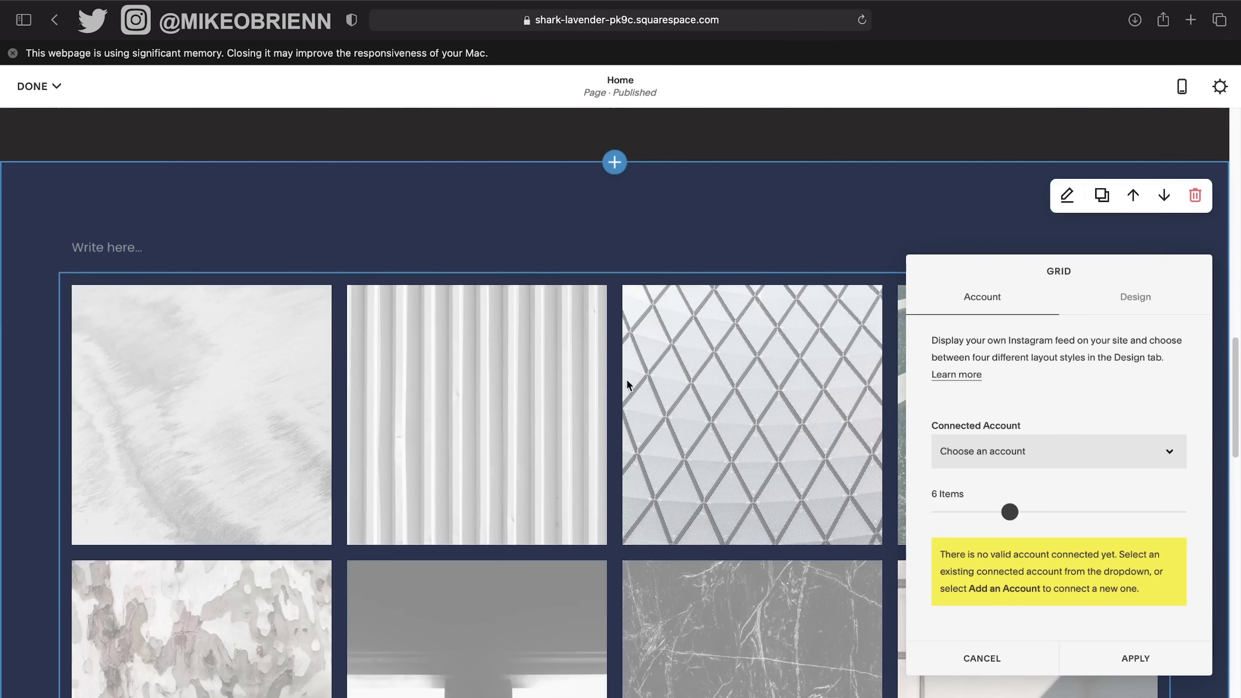
{"action": "left_click", "coordinate": [1135, 658]}
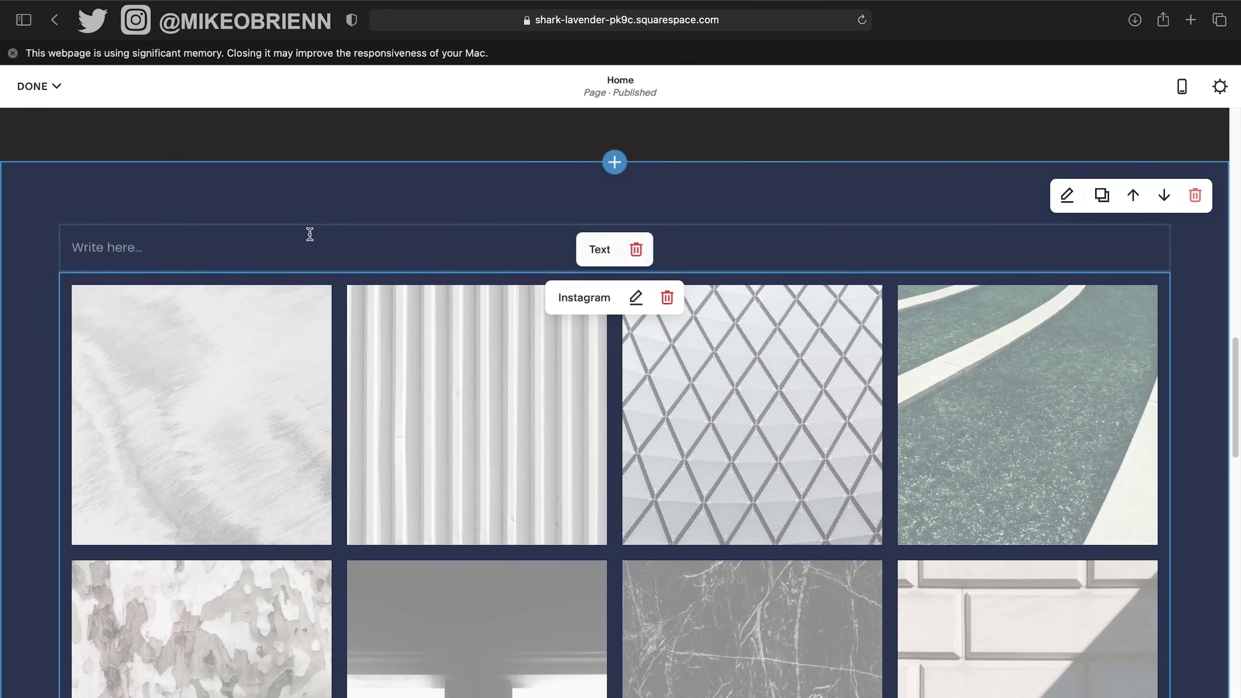
{"action": "left_click", "coordinate": [636, 250]}
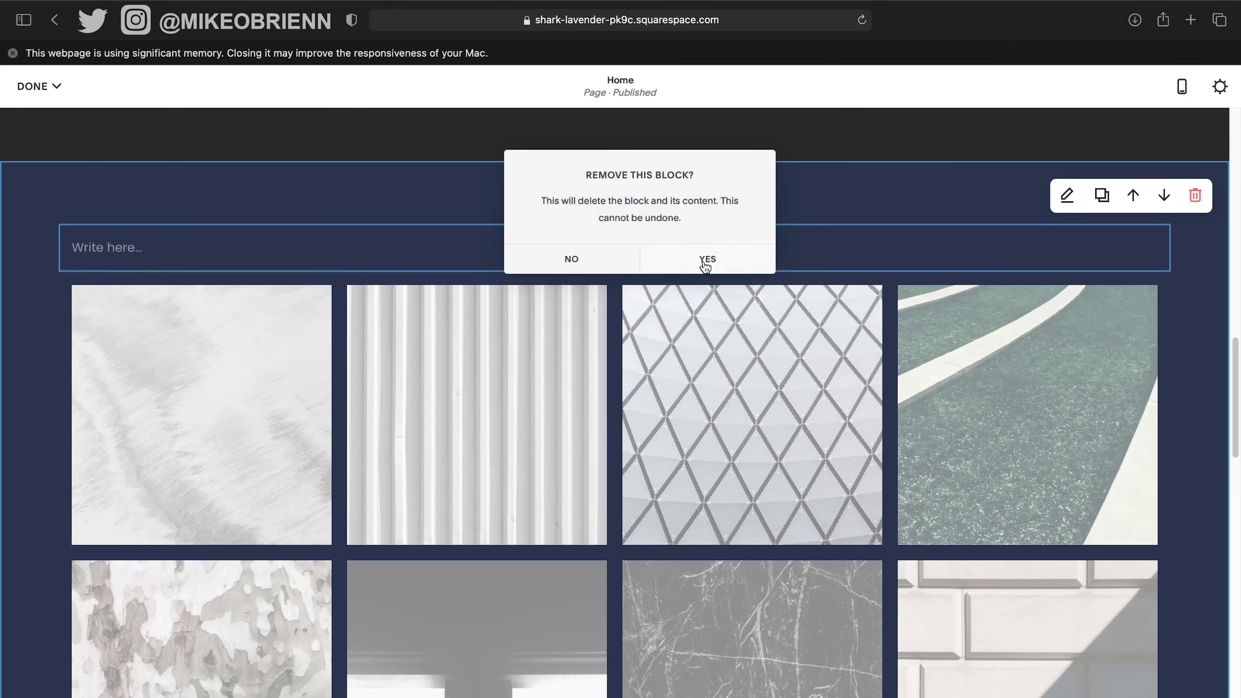
{"action": "left_click", "coordinate": [712, 263]}
Move the Instagram section down below the newsletter section.
{"action": "scroll", "coordinate": [720, 407], "scroll_direction": "down", "scroll_amount": 10}
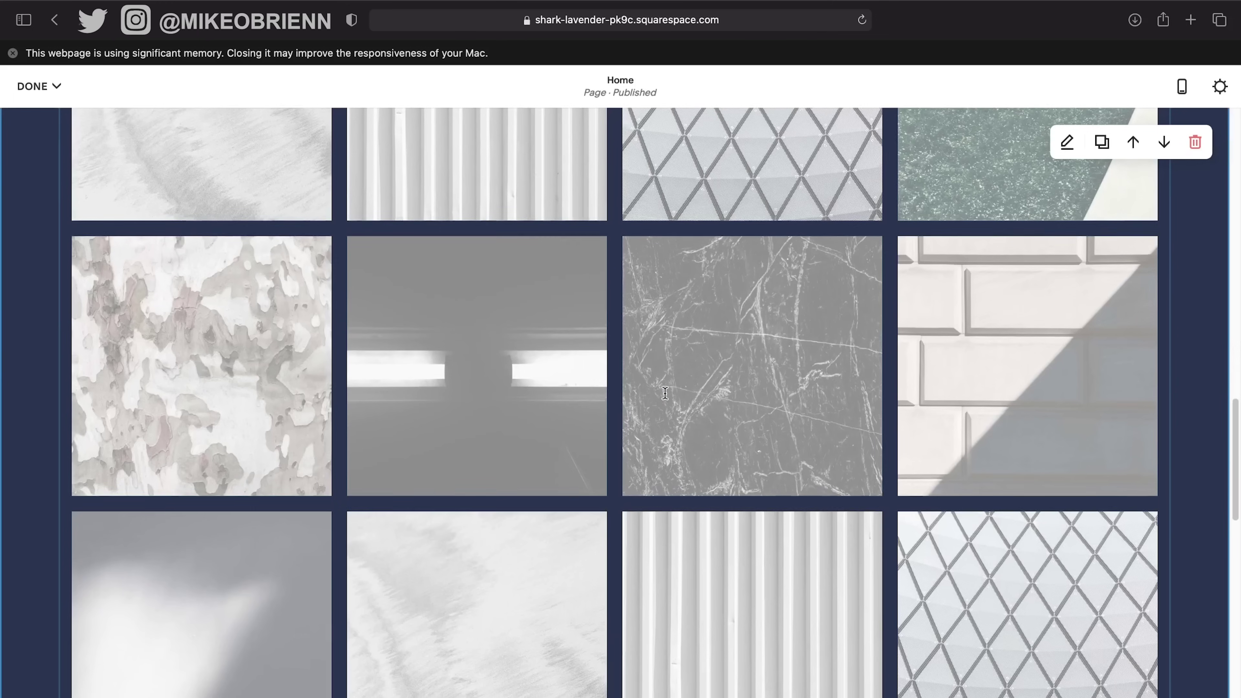
{"action": "scroll", "coordinate": [665, 393], "scroll_direction": "up", "scroll_amount": 15}
{"action": "scroll", "coordinate": [851, 427], "scroll_direction": "down", "scroll_amount": 12}
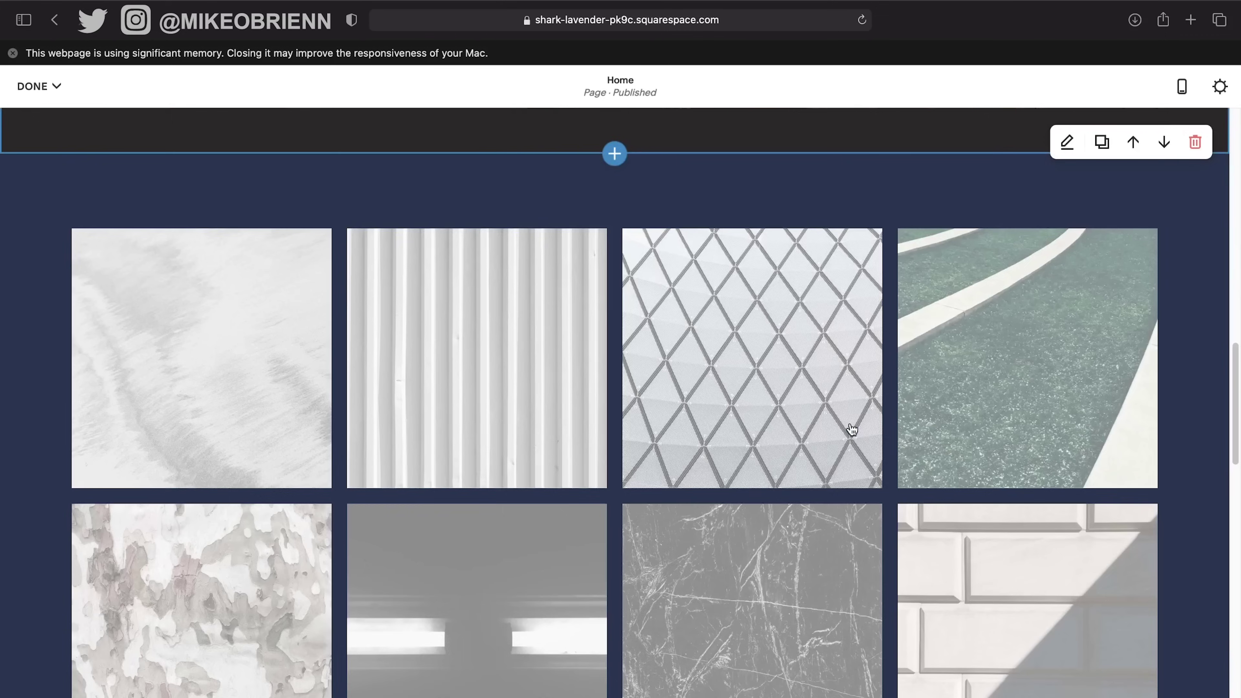
{"action": "scroll", "coordinate": [852, 430], "scroll_direction": "up", "scroll_amount": 4}
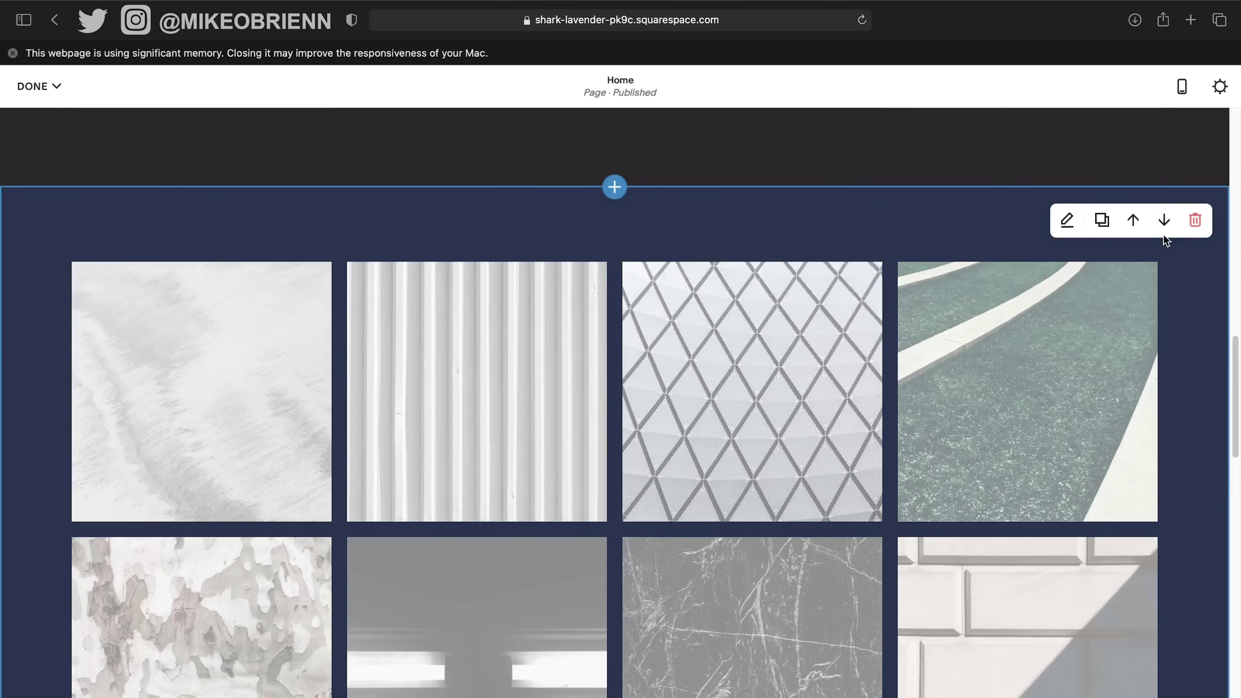
{"action": "scroll", "coordinate": [974, 321], "scroll_direction": "down", "scroll_amount": 4}
{"action": "scroll", "coordinate": [975, 321], "scroll_direction": "down", "scroll_amount": 15}
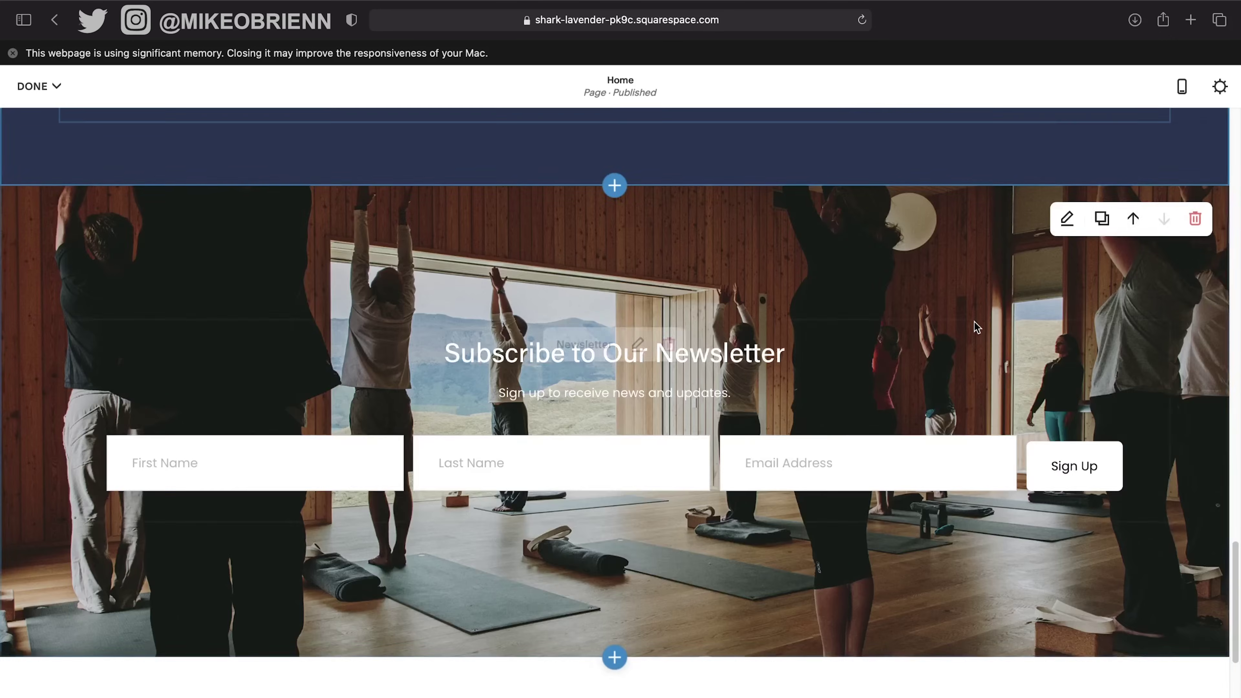
{"action": "scroll", "coordinate": [975, 321], "scroll_direction": "up", "scroll_amount": 14}
{"action": "scroll", "coordinate": [944, 316], "scroll_direction": "up", "scroll_amount": 4}
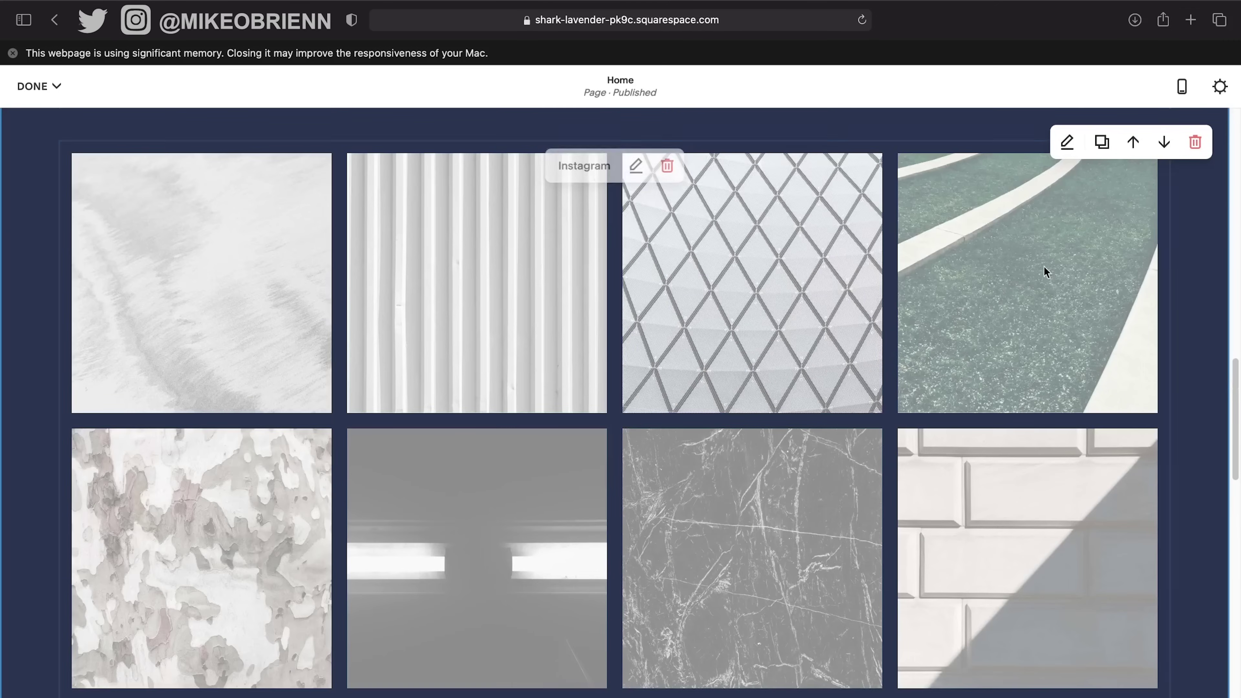
{"action": "scroll", "coordinate": [979, 275], "scroll_direction": "up", "scroll_amount": 4}
{"action": "scroll", "coordinate": [901, 281], "scroll_direction": "down", "scroll_amount": 1}
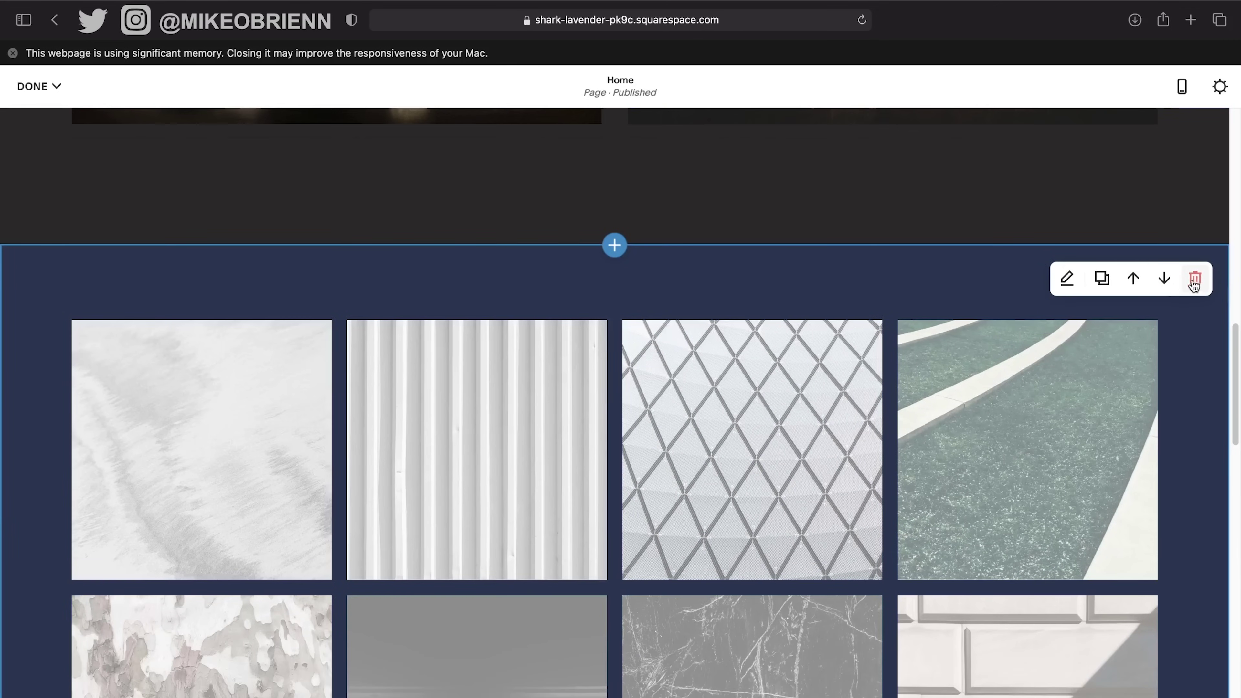
{"action": "left_click", "coordinate": [1165, 280]}
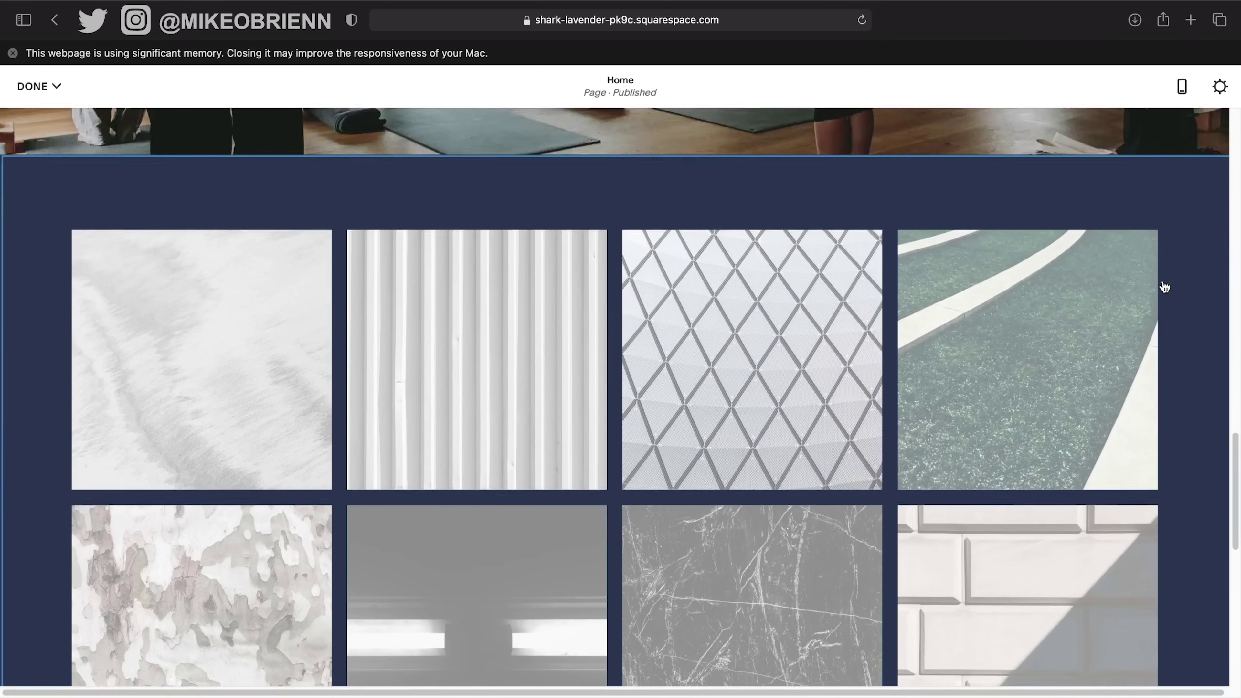
Open the Add a Section panel for a new section above the newsletter.
{"action": "scroll", "coordinate": [1170, 266], "scroll_direction": "down", "scroll_amount": 10}
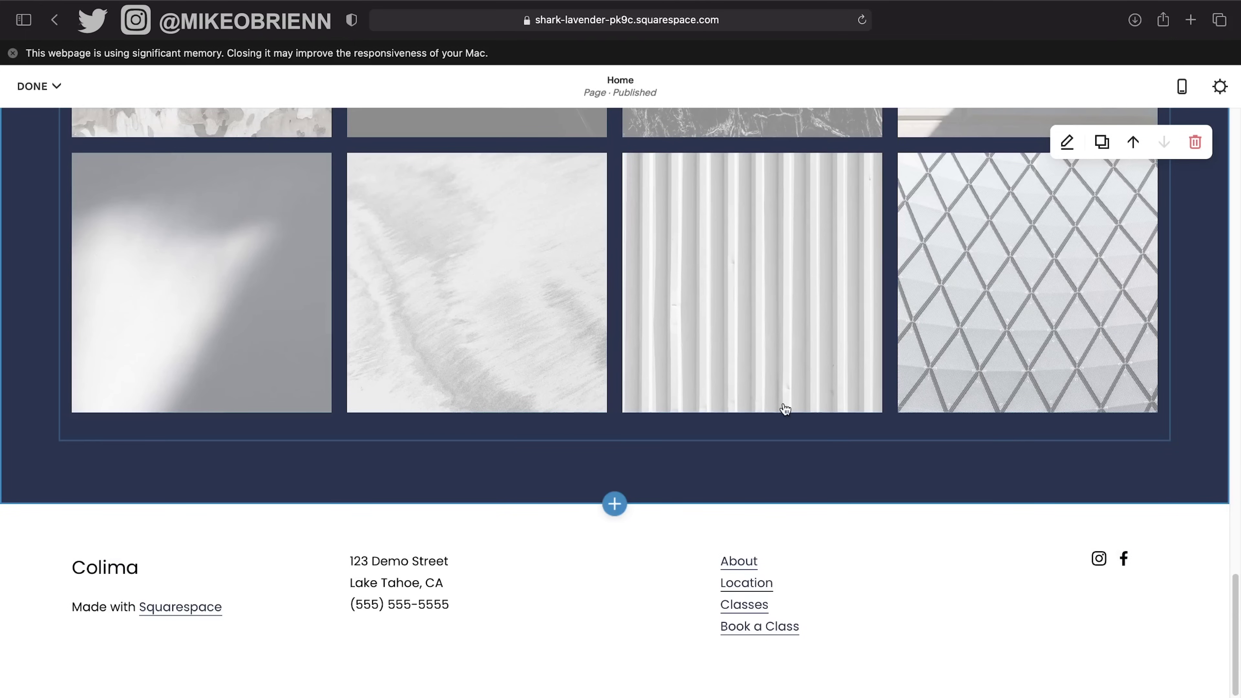
{"action": "scroll", "coordinate": [770, 443], "scroll_direction": "up", "scroll_amount": 10}
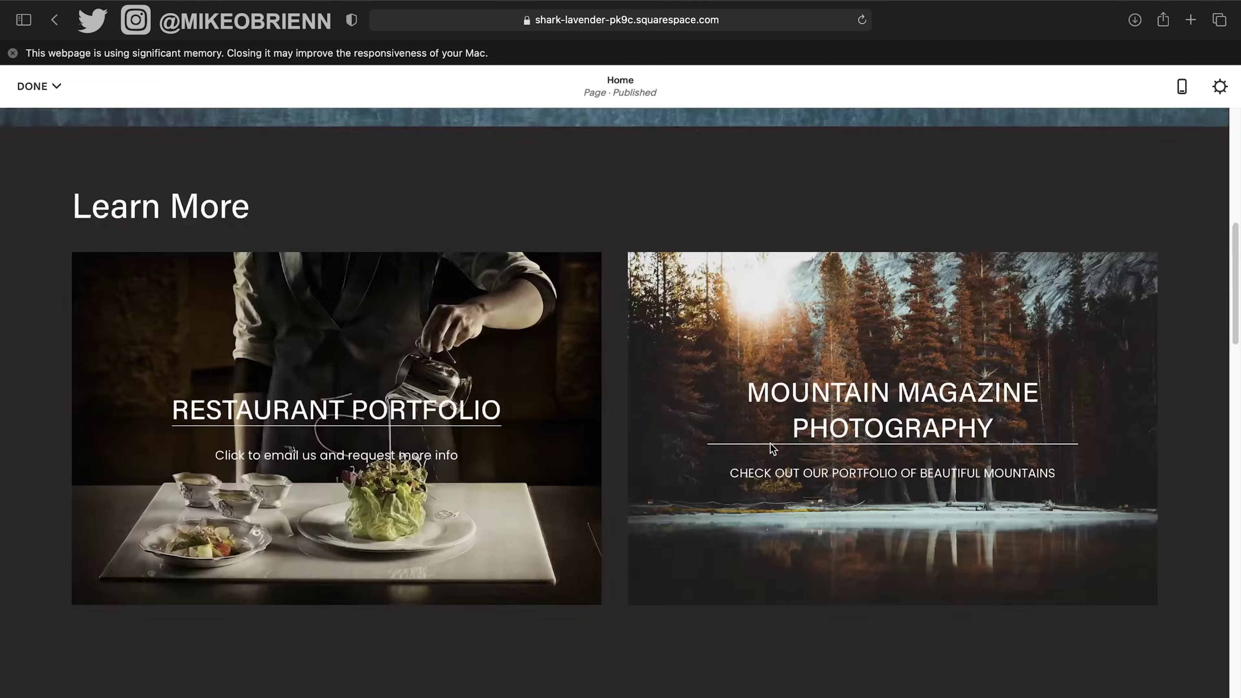
{"action": "scroll", "coordinate": [771, 444], "scroll_direction": "up", "scroll_amount": 5}
{"action": "scroll", "coordinate": [771, 444], "scroll_direction": "down", "scroll_amount": 15}
{"action": "scroll", "coordinate": [758, 421], "scroll_direction": "up", "scroll_amount": 3}
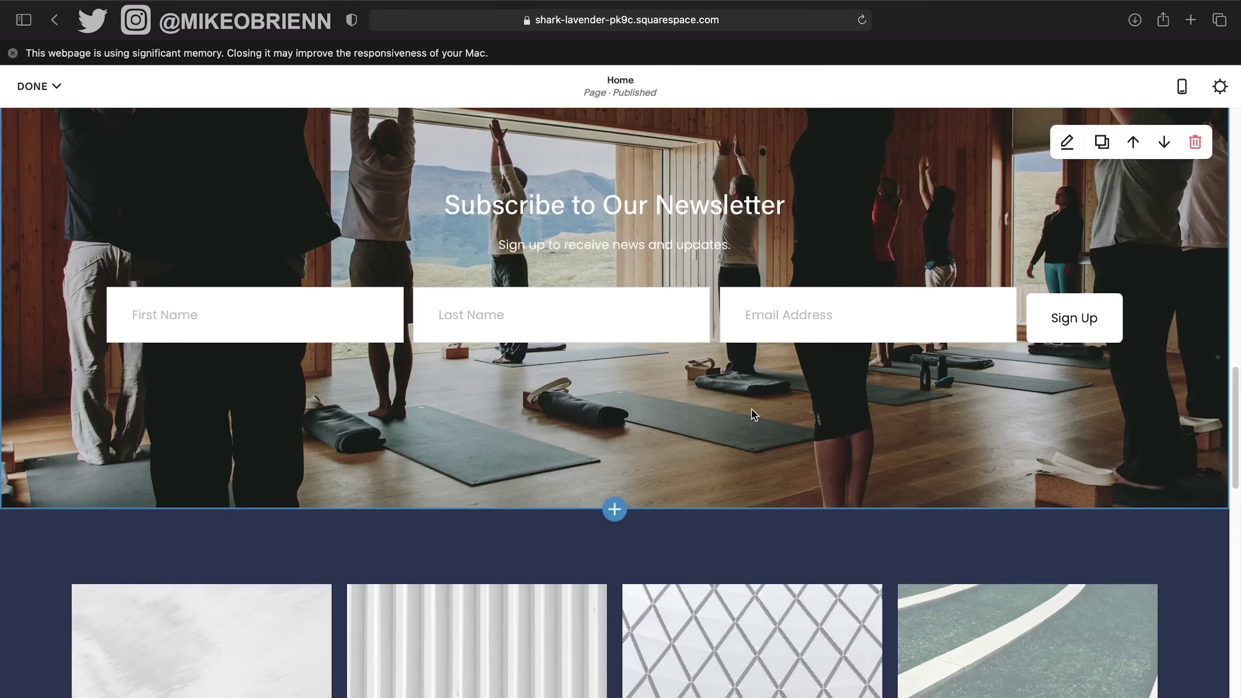
{"action": "scroll", "coordinate": [751, 409], "scroll_direction": "up", "scroll_amount": 8}
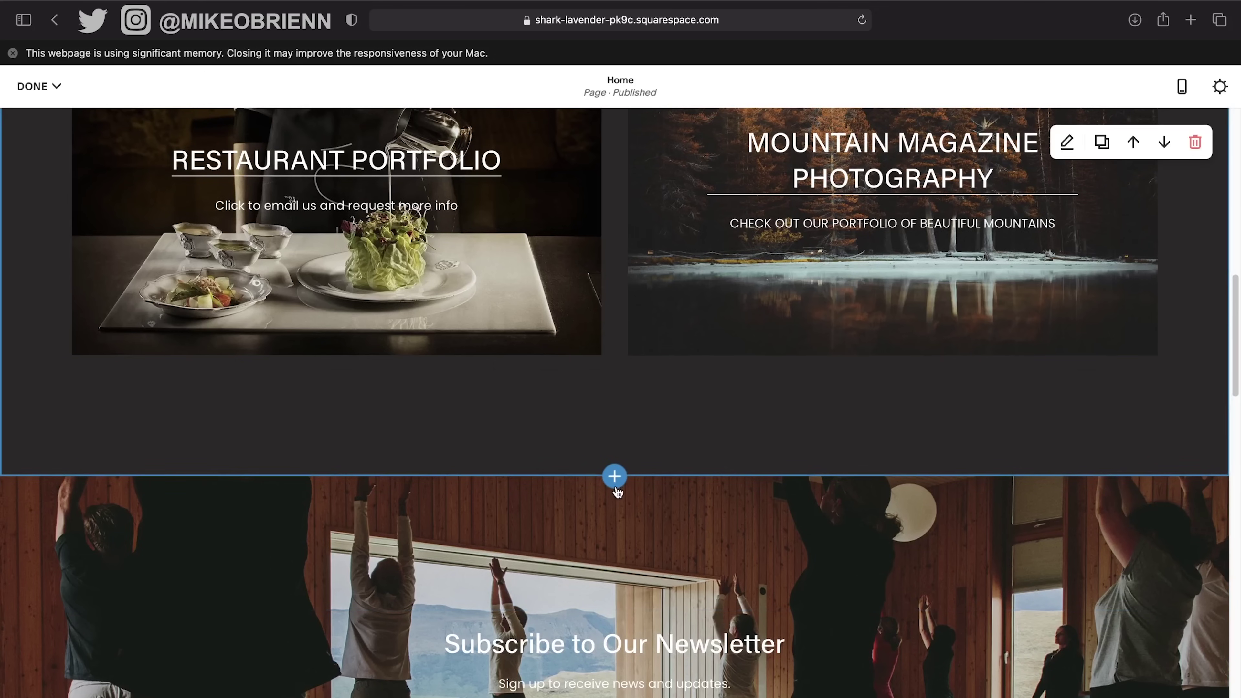
{"action": "left_click", "coordinate": [615, 478]}
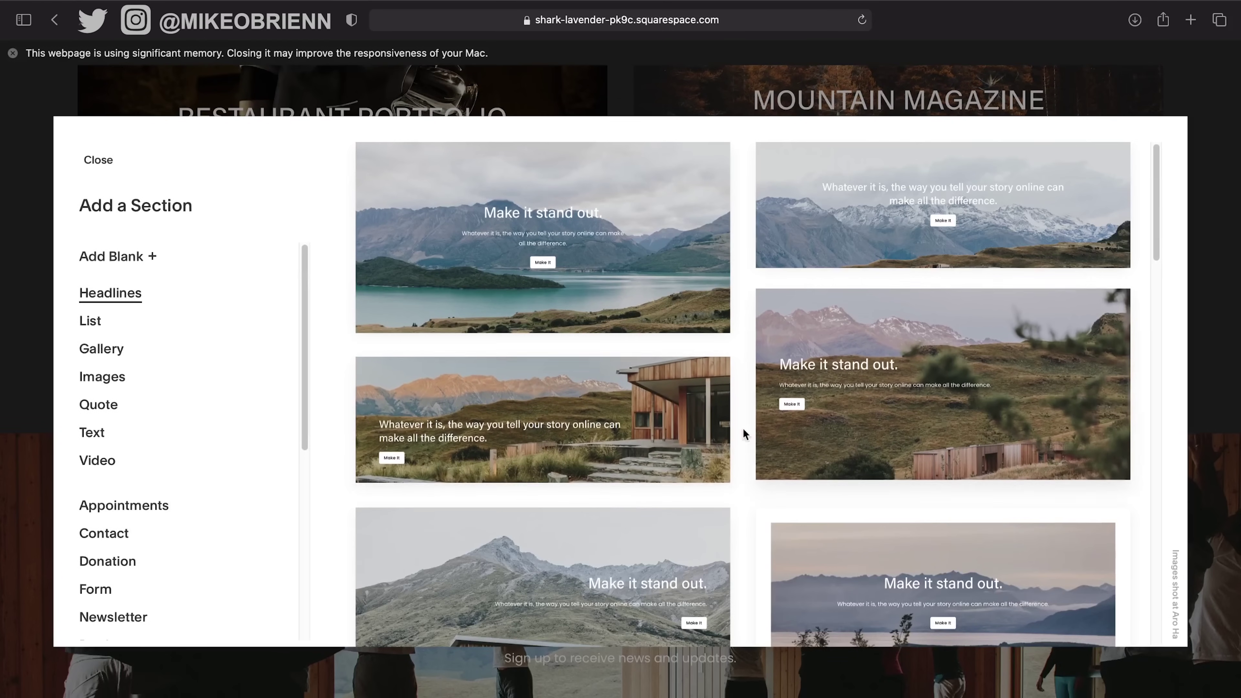
Browse the Gallery, Image and Quote section layouts.
{"action": "scroll", "coordinate": [897, 374], "scroll_direction": "down", "scroll_amount": 5}
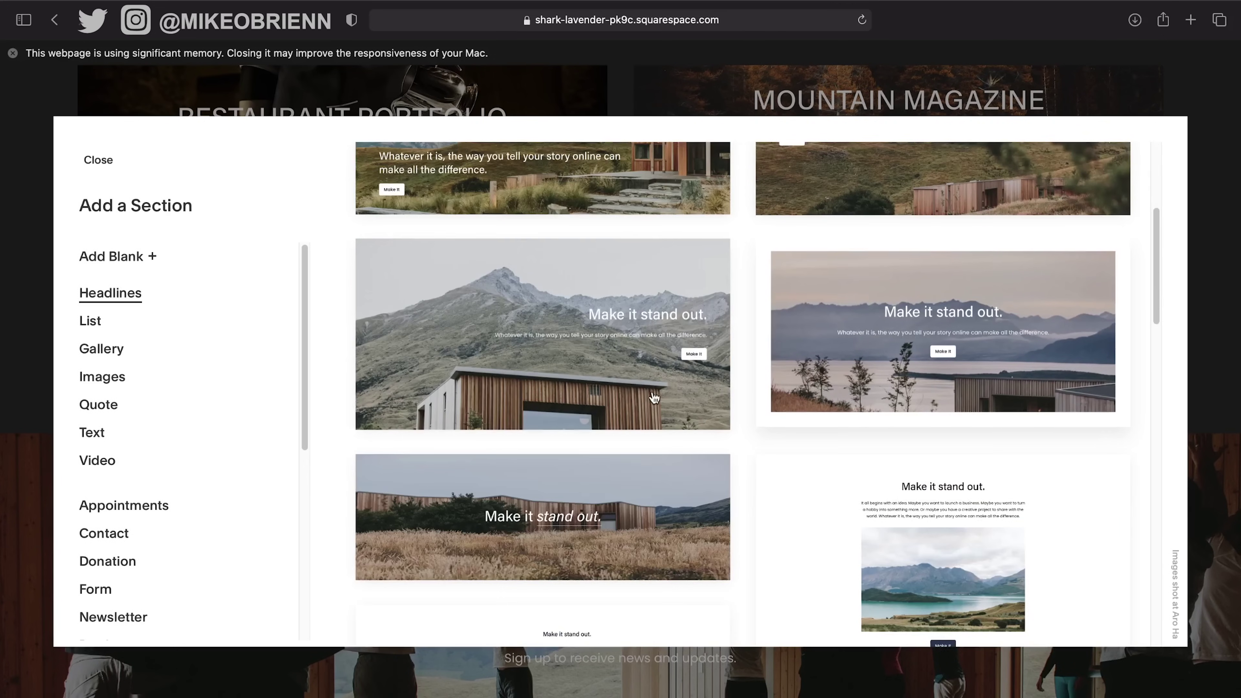
{"action": "scroll", "coordinate": [636, 413], "scroll_direction": "down", "scroll_amount": 3}
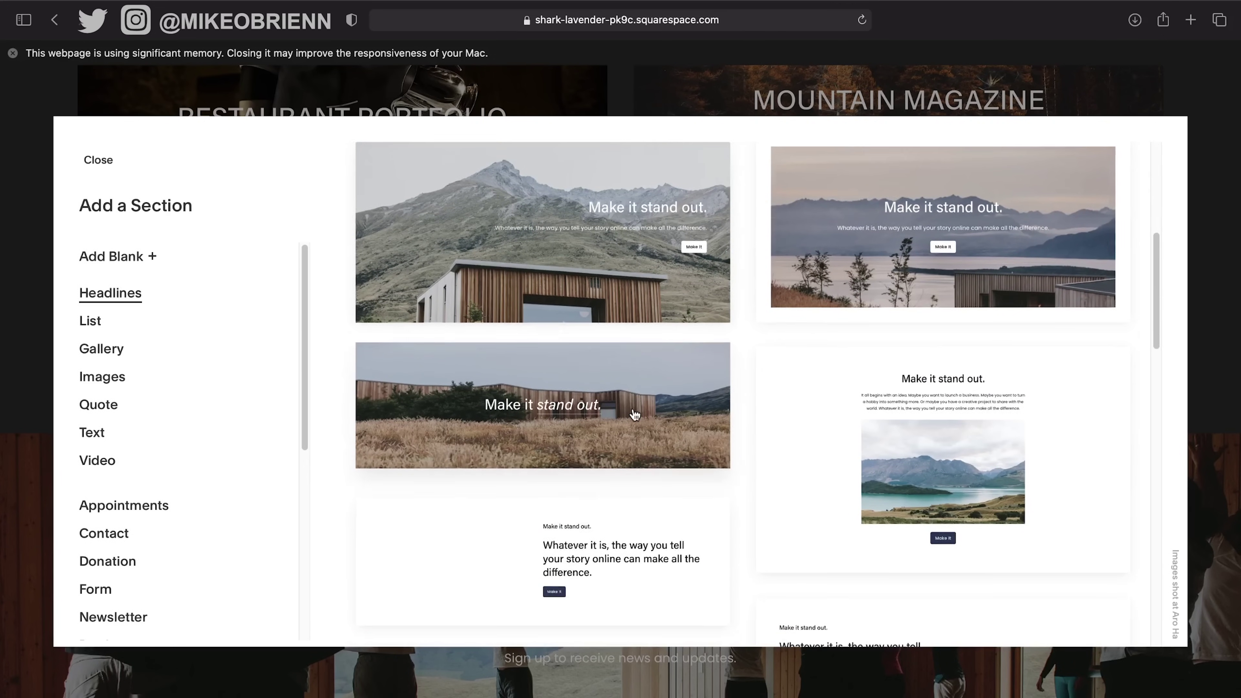
{"action": "scroll", "coordinate": [635, 415], "scroll_direction": "up", "scroll_amount": 7}
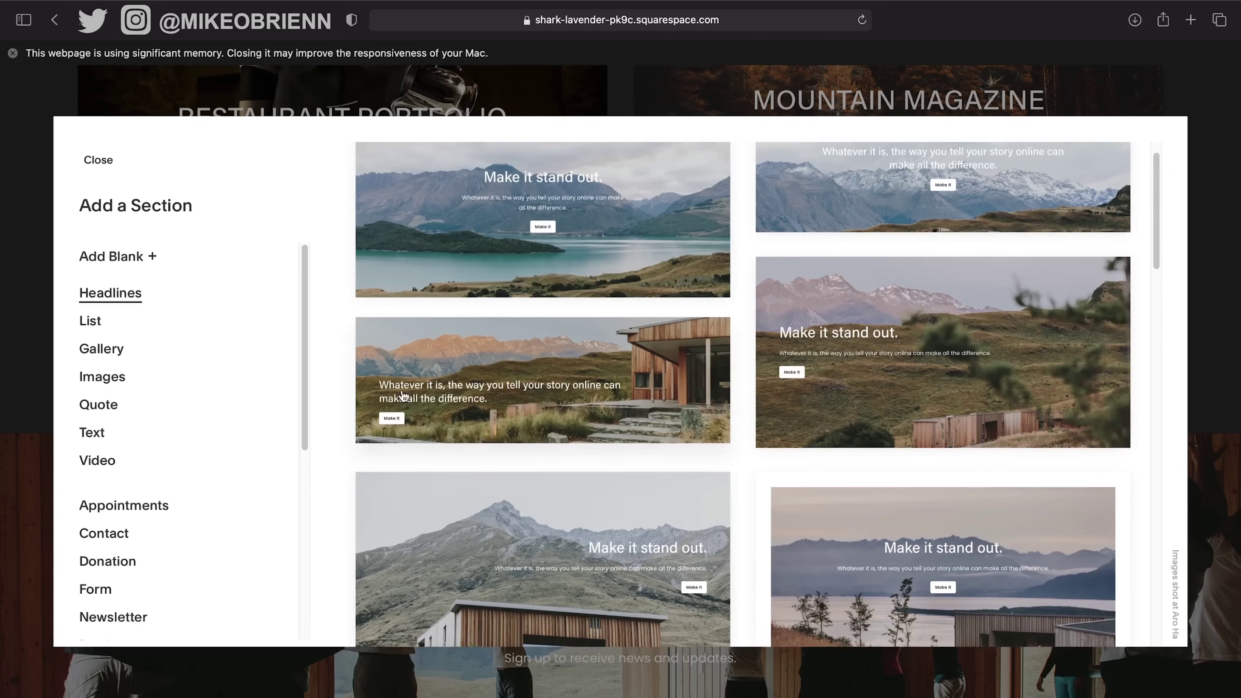
{"action": "left_click", "coordinate": [108, 348]}
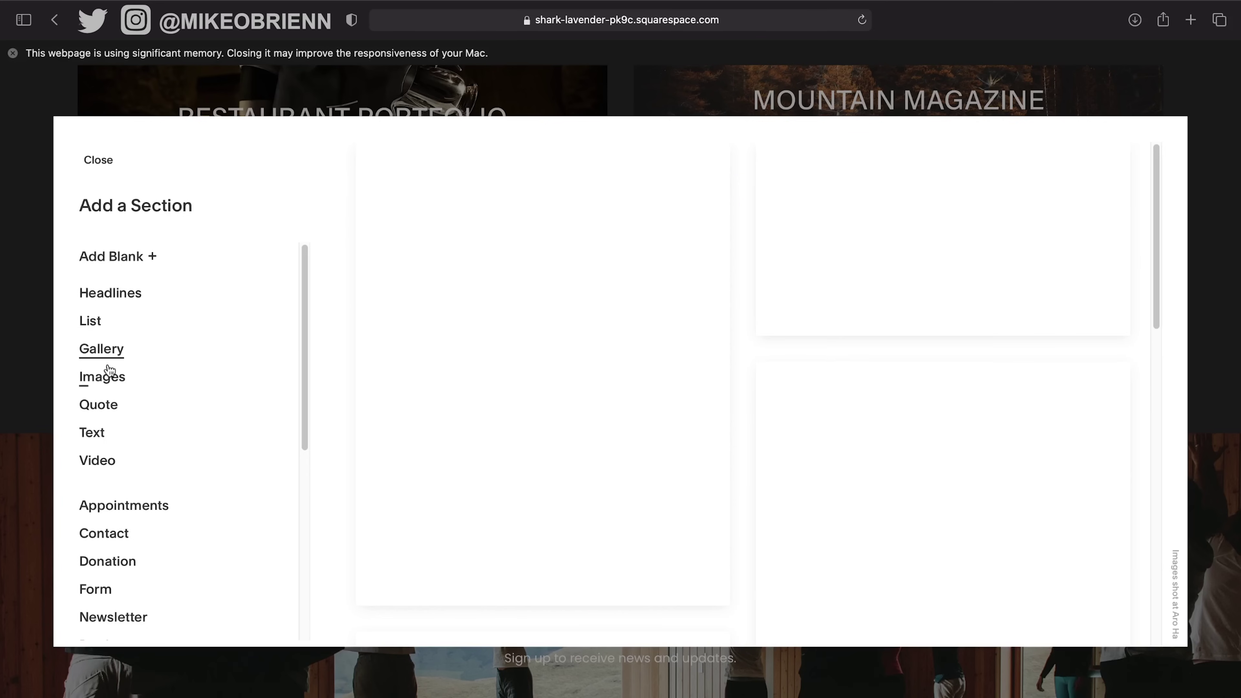
{"action": "left_click", "coordinate": [111, 384]}
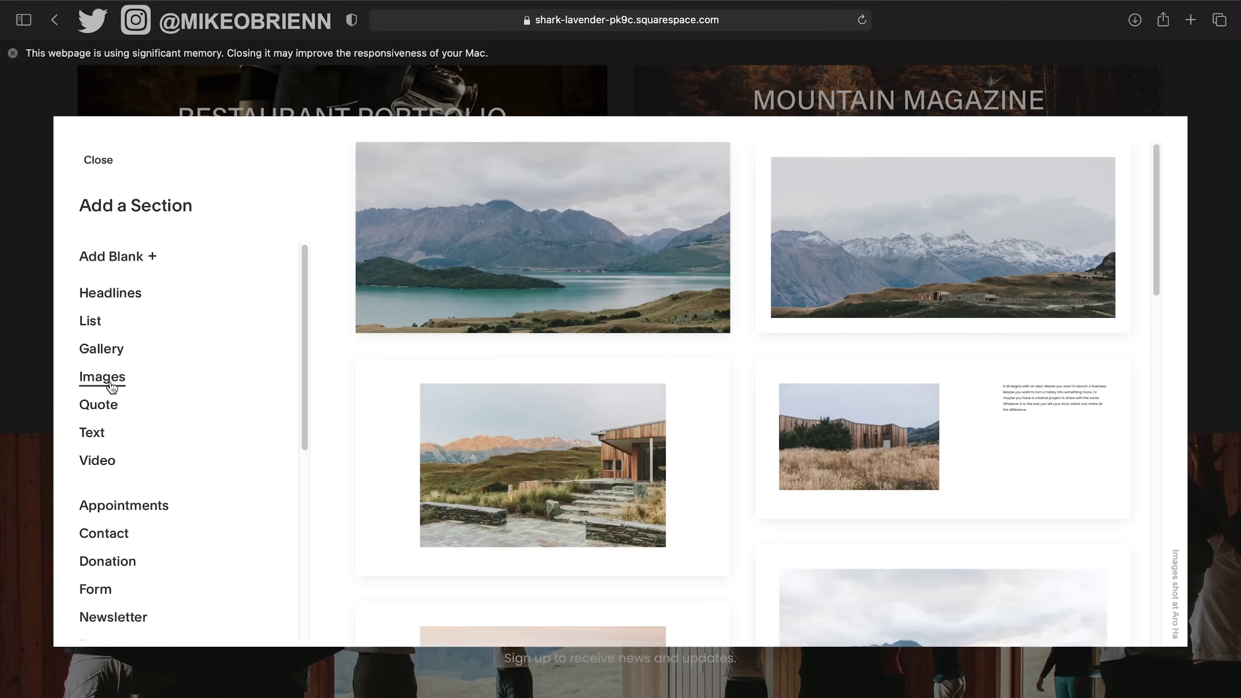
{"action": "left_click", "coordinate": [107, 417]}
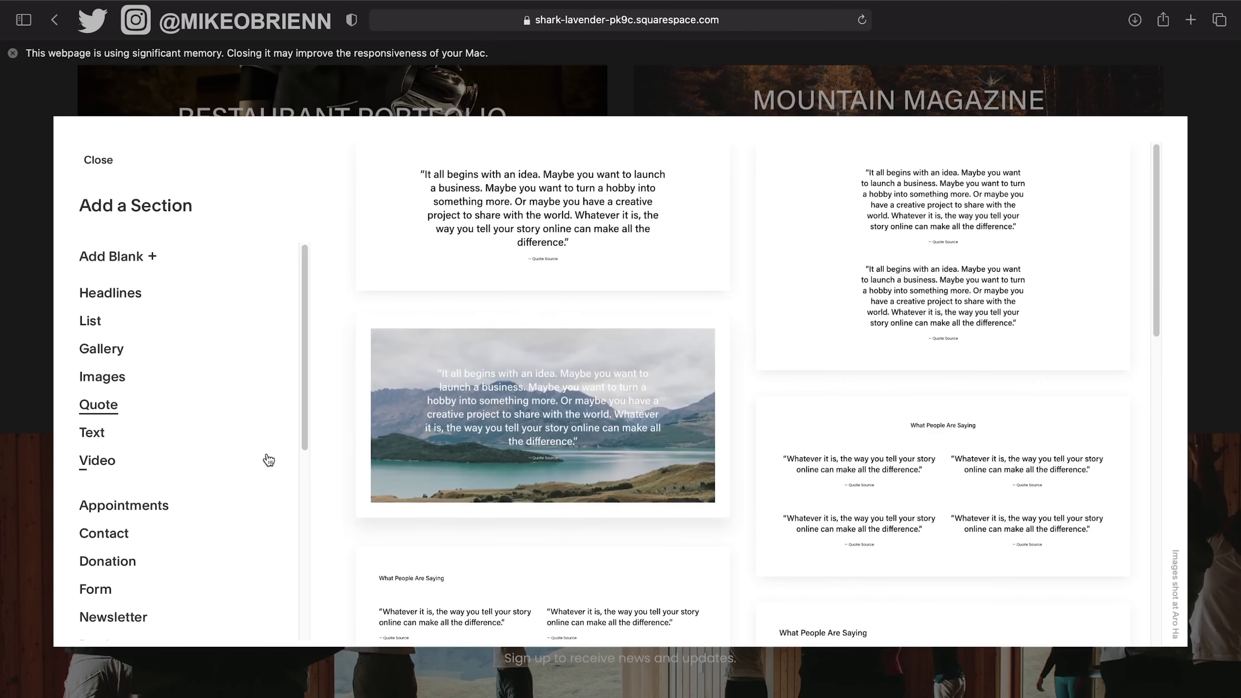
{"action": "scroll", "coordinate": [177, 465], "scroll_direction": "down", "scroll_amount": 5}
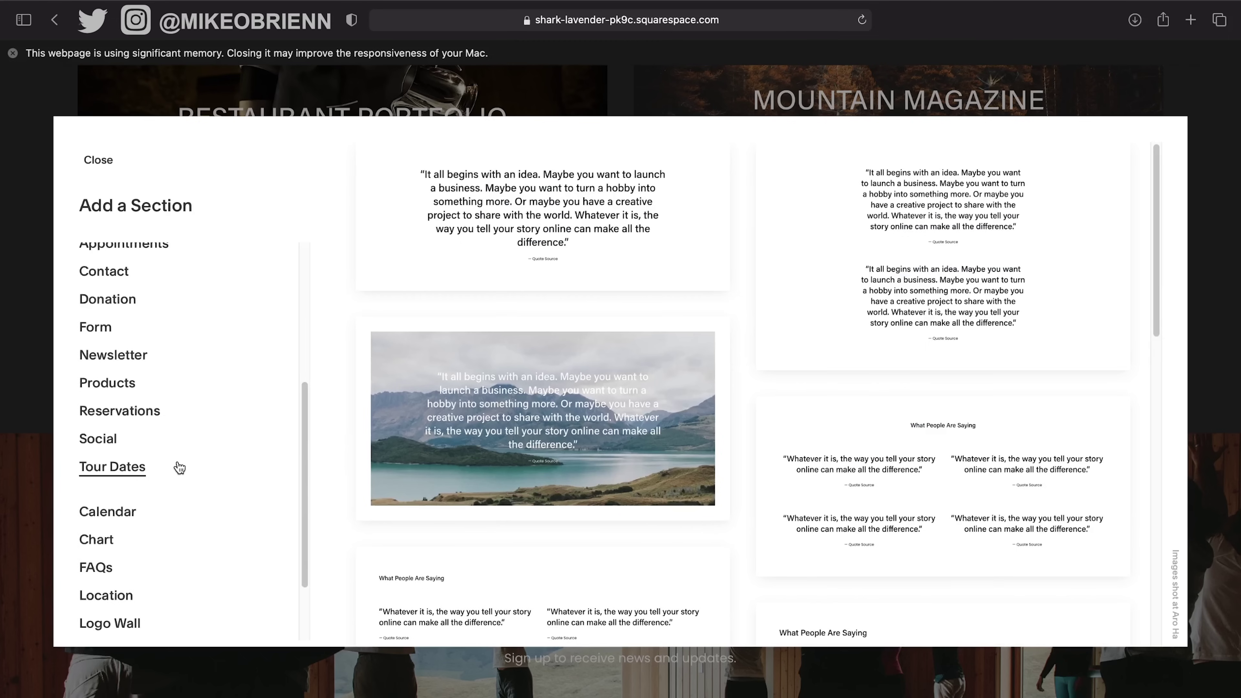
{"action": "scroll", "coordinate": [180, 468], "scroll_direction": "down", "scroll_amount": 3}
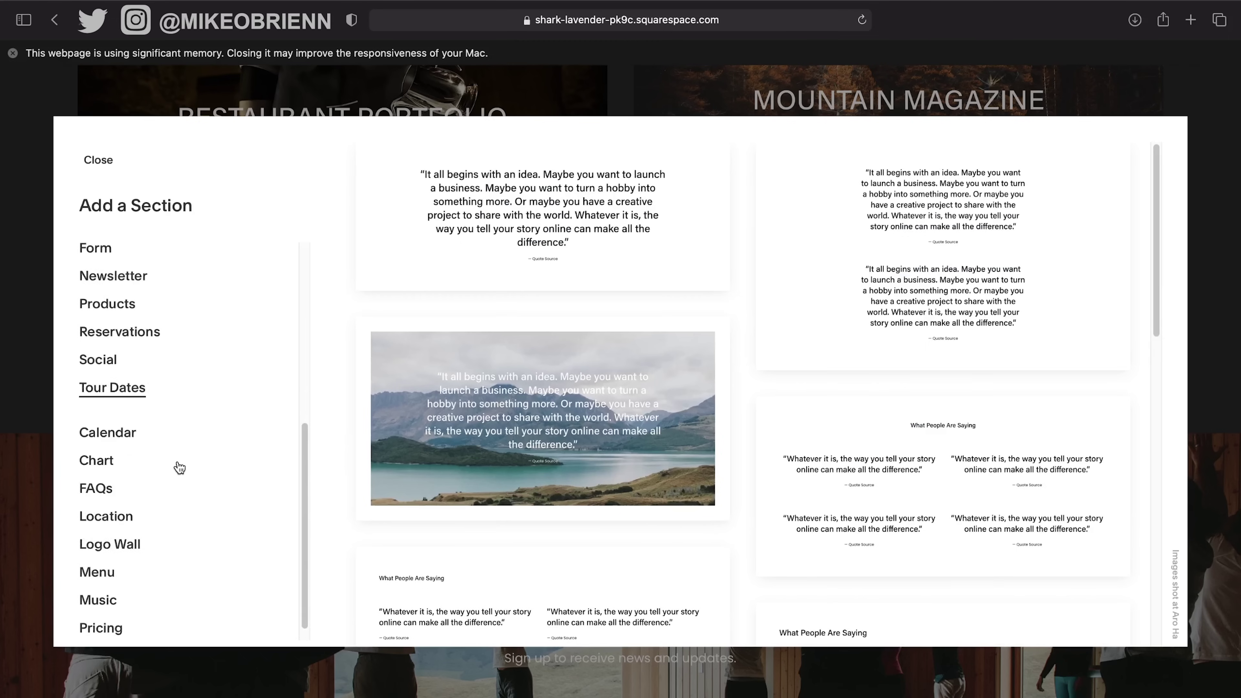
{"action": "scroll", "coordinate": [179, 468], "scroll_direction": "up", "scroll_amount": 6}
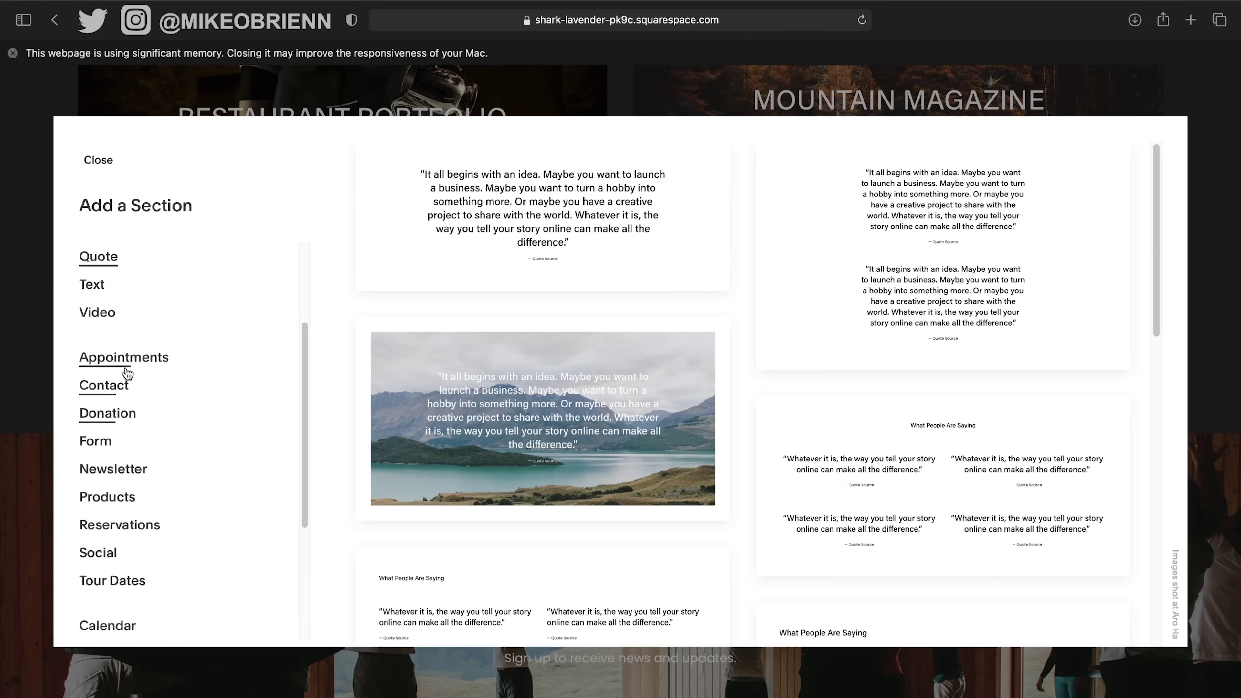
{"action": "scroll", "coordinate": [249, 376], "scroll_direction": "up", "scroll_amount": 1}
{"action": "scroll", "coordinate": [166, 297], "scroll_direction": "up", "scroll_amount": 4}
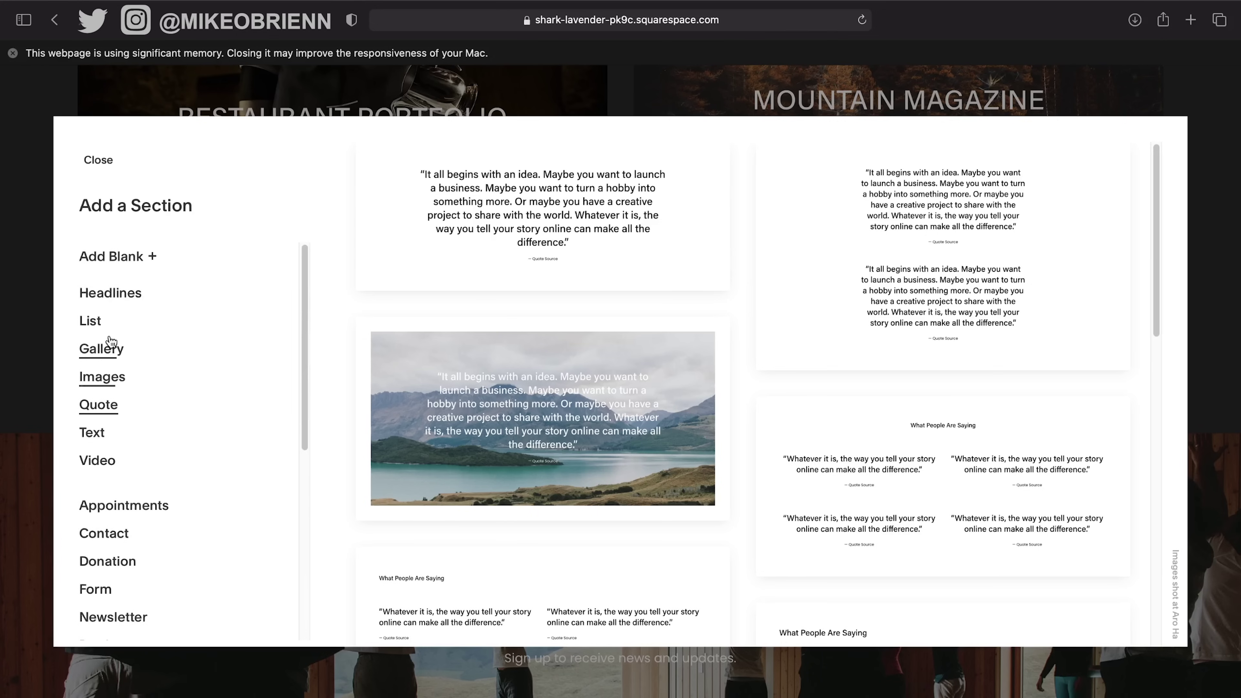
Review the Text layouts, then add a blank section to the Home page.
{"action": "left_click", "coordinate": [111, 341]}
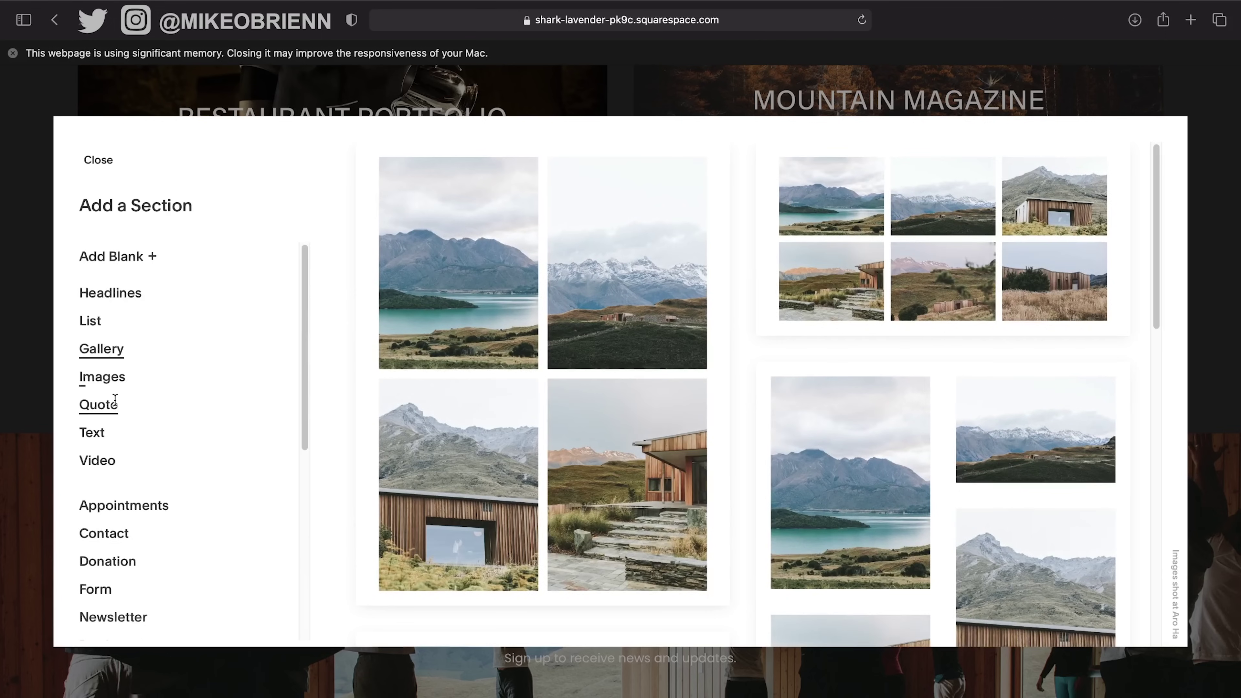
{"action": "left_click", "coordinate": [114, 401]}
{"action": "left_click", "coordinate": [99, 432]}
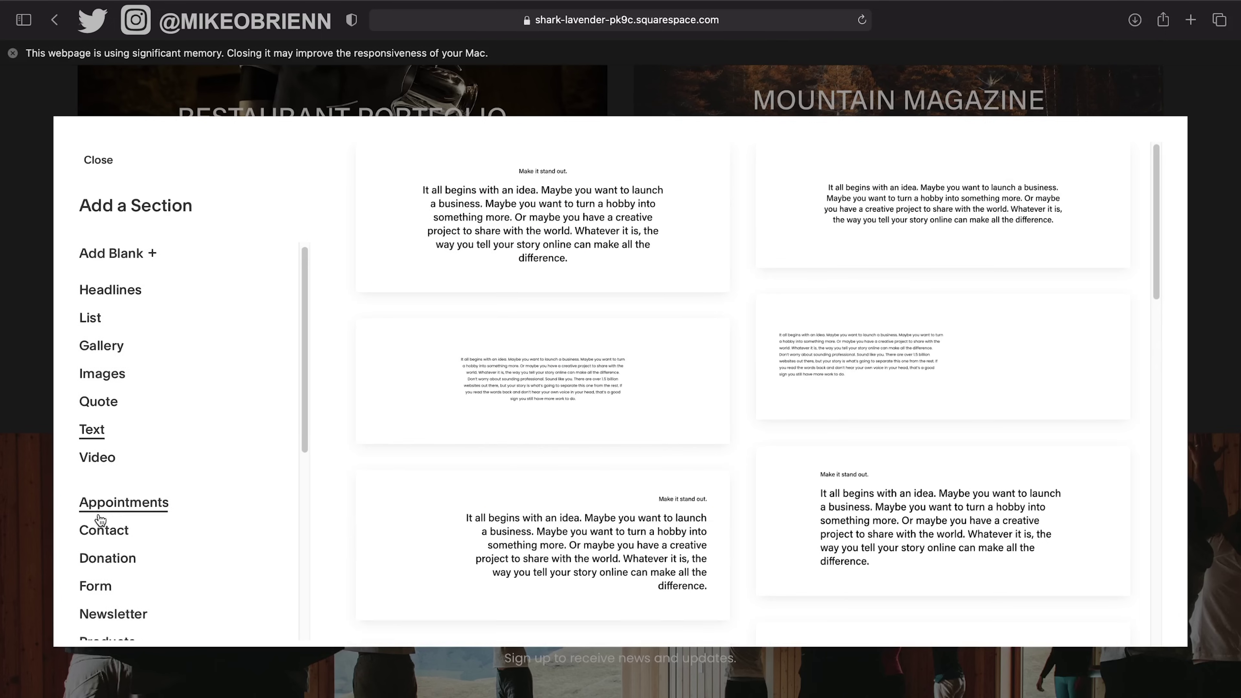
{"action": "scroll", "coordinate": [100, 519], "scroll_direction": "down", "scroll_amount": 8}
{"action": "scroll", "coordinate": [100, 519], "scroll_direction": "down", "scroll_amount": 2}
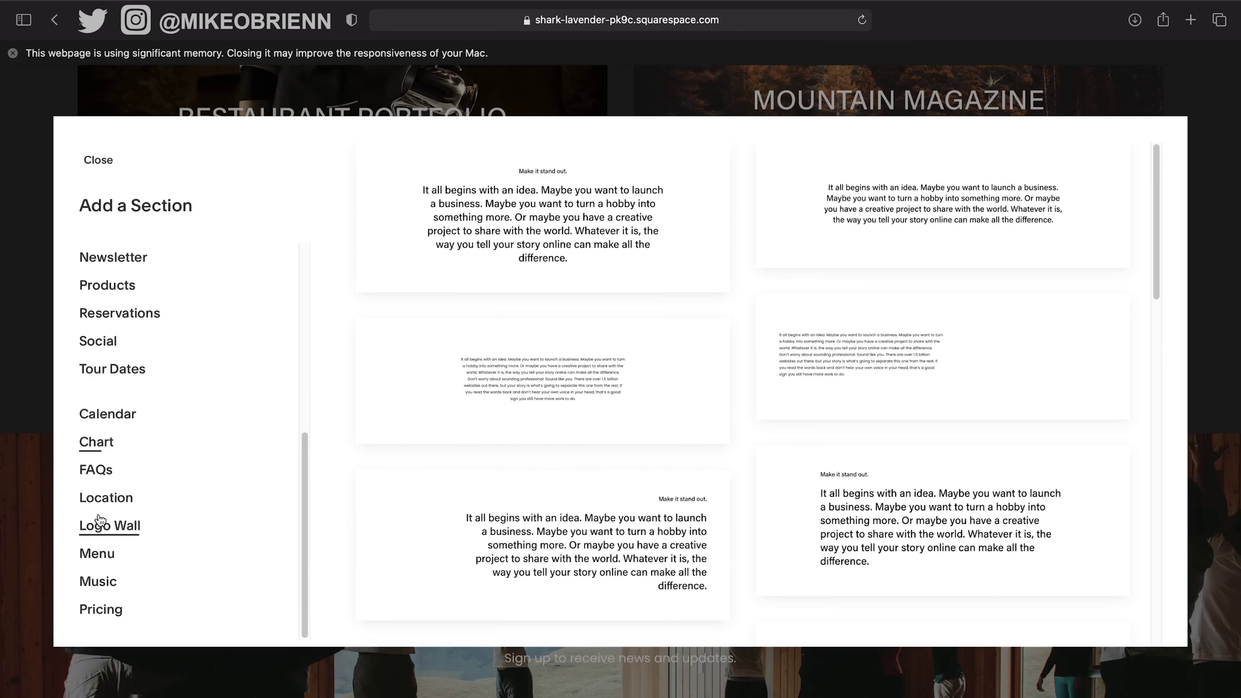
{"action": "scroll", "coordinate": [100, 519], "scroll_direction": "up", "scroll_amount": 10}
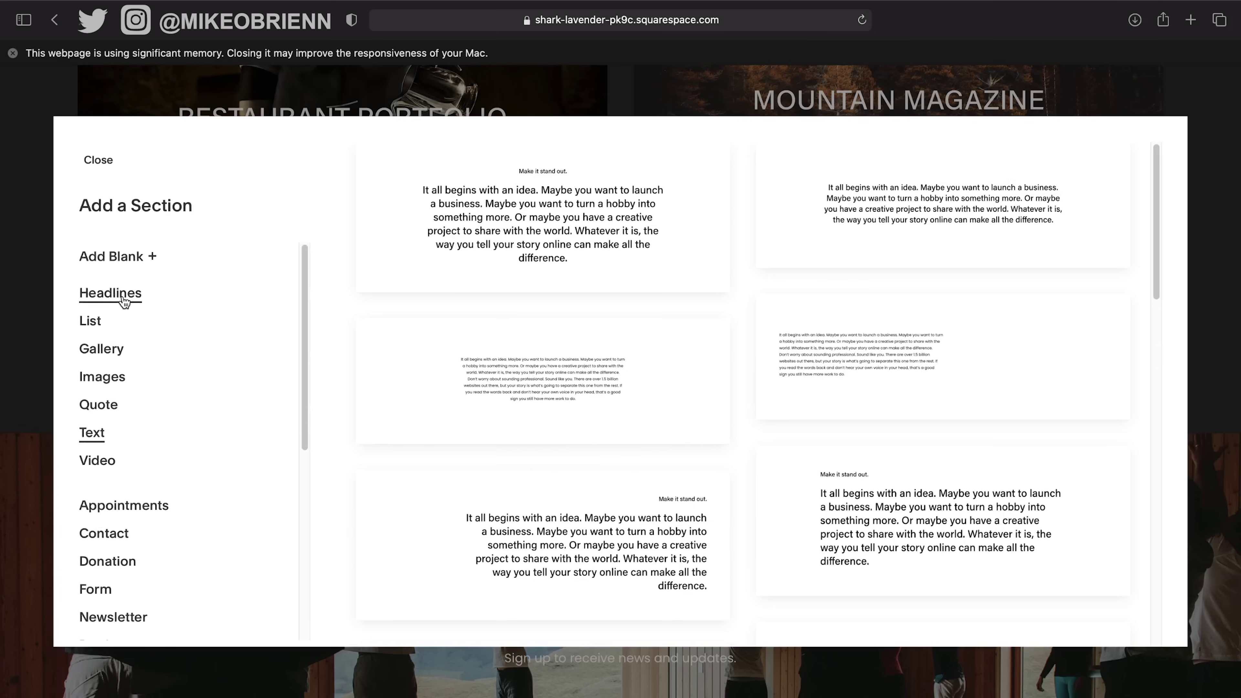
{"action": "left_click", "coordinate": [129, 267]}
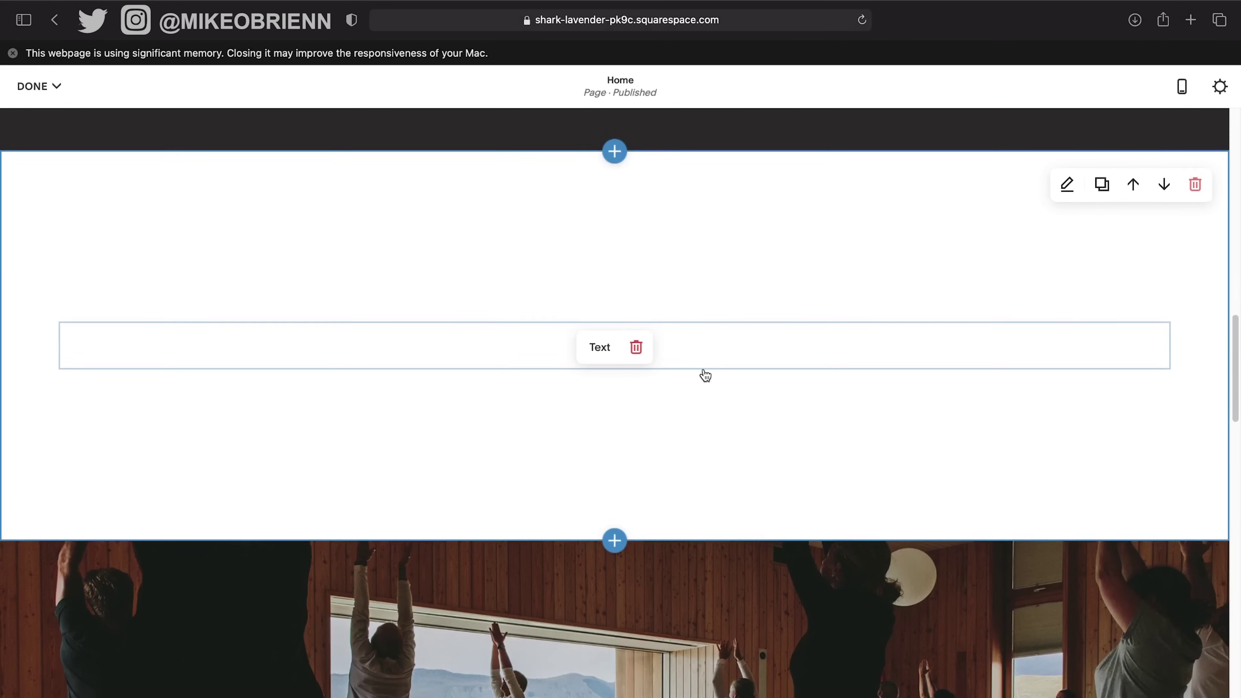
Write 'MEET OUR TEAM' in the new section's empty text block.
{"action": "scroll", "coordinate": [705, 376], "scroll_direction": "up", "scroll_amount": 7}
{"action": "scroll", "coordinate": [705, 375], "scroll_direction": "down", "scroll_amount": 20}
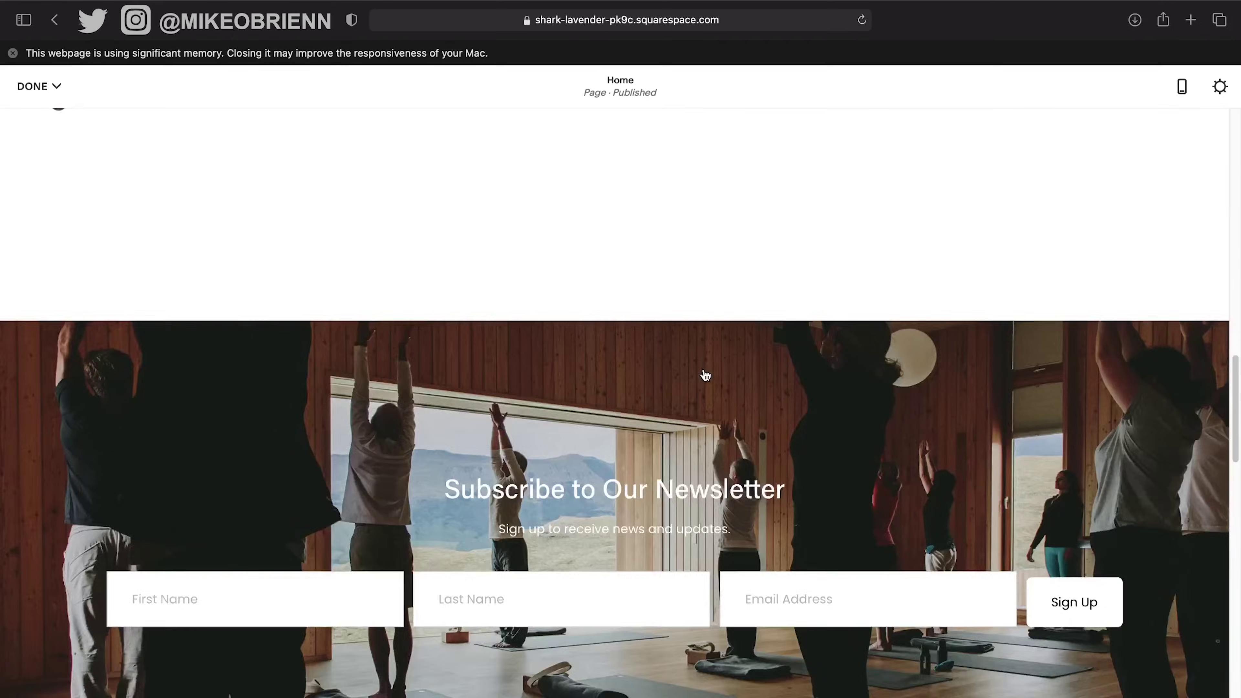
{"action": "scroll", "coordinate": [705, 376], "scroll_direction": "up", "scroll_amount": 11}
{"action": "scroll", "coordinate": [704, 374], "scroll_direction": "up", "scroll_amount": 12}
{"action": "scroll", "coordinate": [704, 374], "scroll_direction": "down", "scroll_amount": 8}
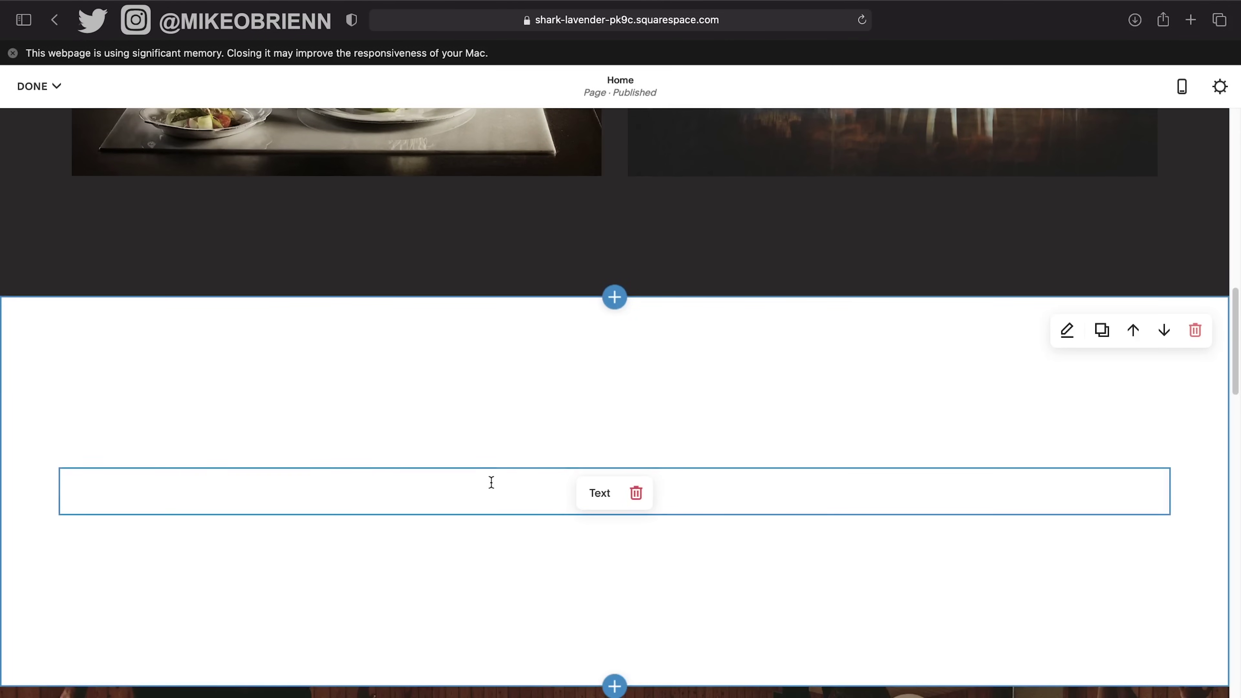
{"action": "left_click", "coordinate": [495, 490]}
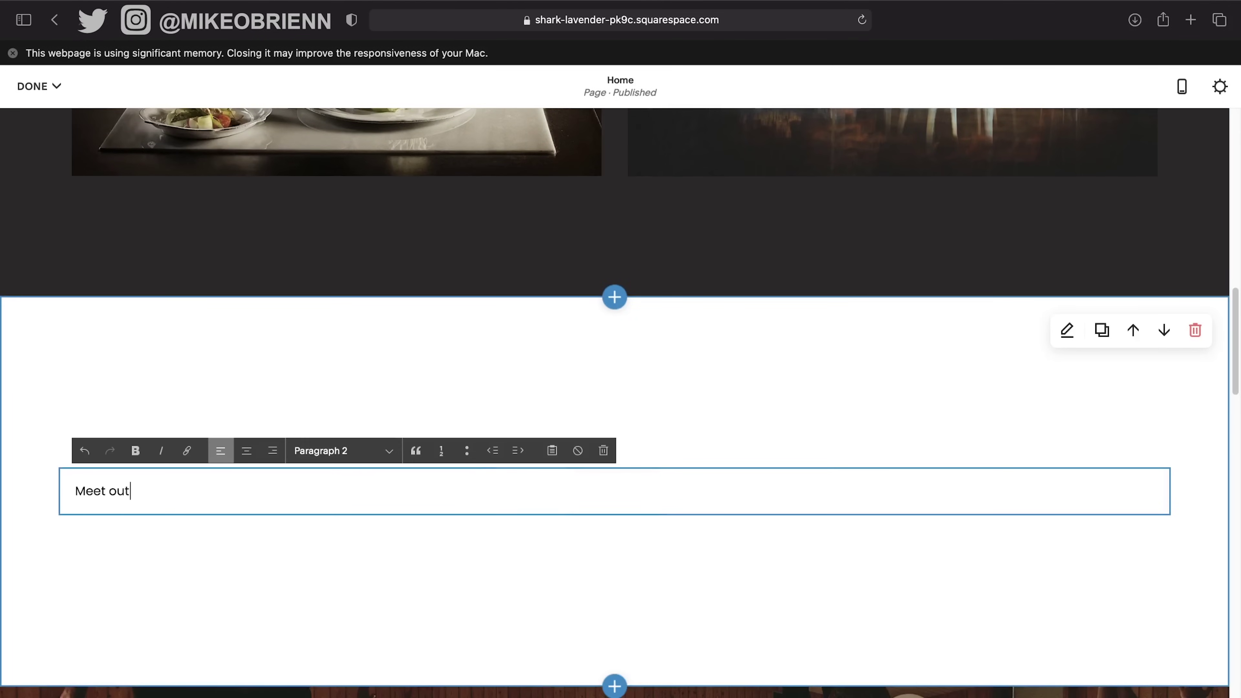
{"action": "type", "text": "Meet out"}
{"action": "key", "text": "BackSpace"}
{"action": "key", "text": "BackSpace"}
{"action": "type", "text": "r TEam"}
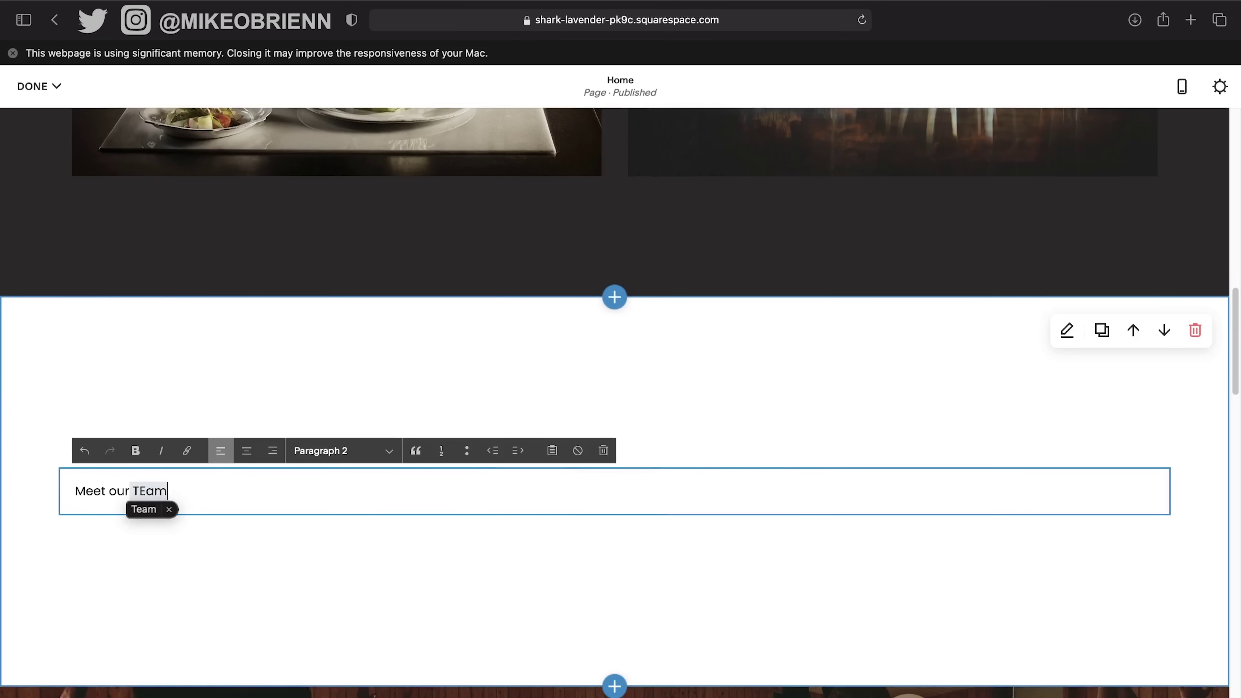
{"action": "key", "text": "super+a"}
{"action": "type", "text": "MEET"}
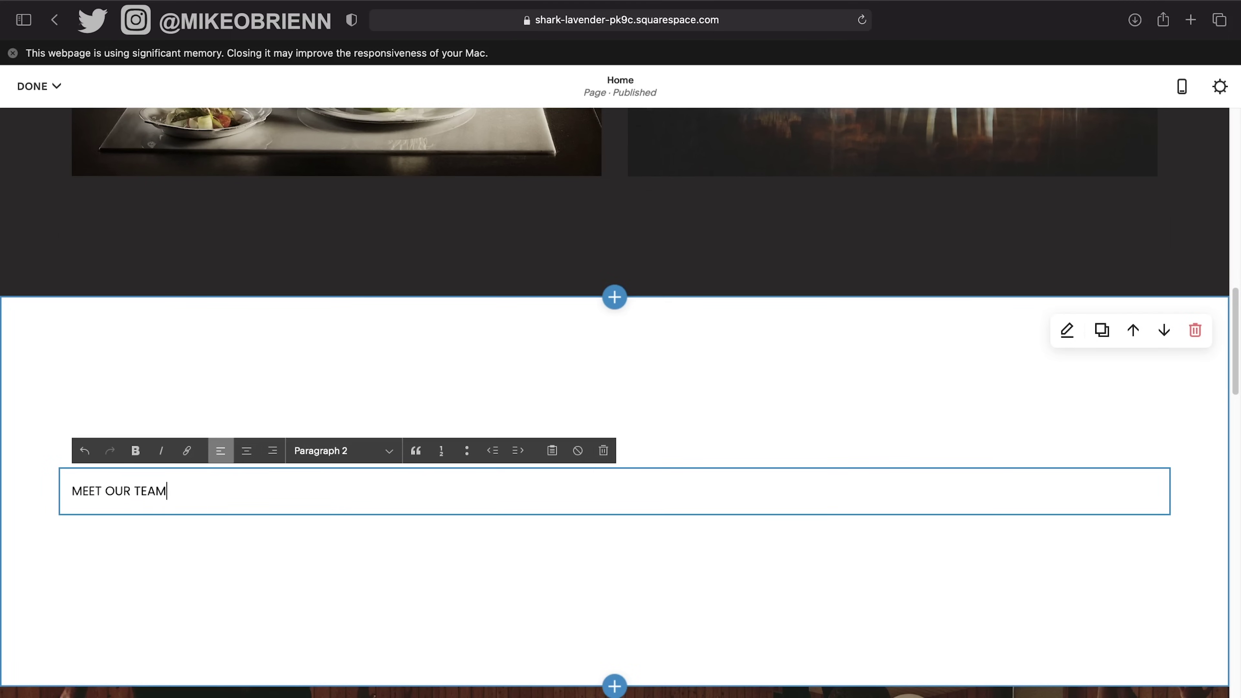
Style the MEET OUR TEAM text as Heading 2.
{"action": "key", "text": "super+a"}
{"action": "left_click", "coordinate": [381, 451]}
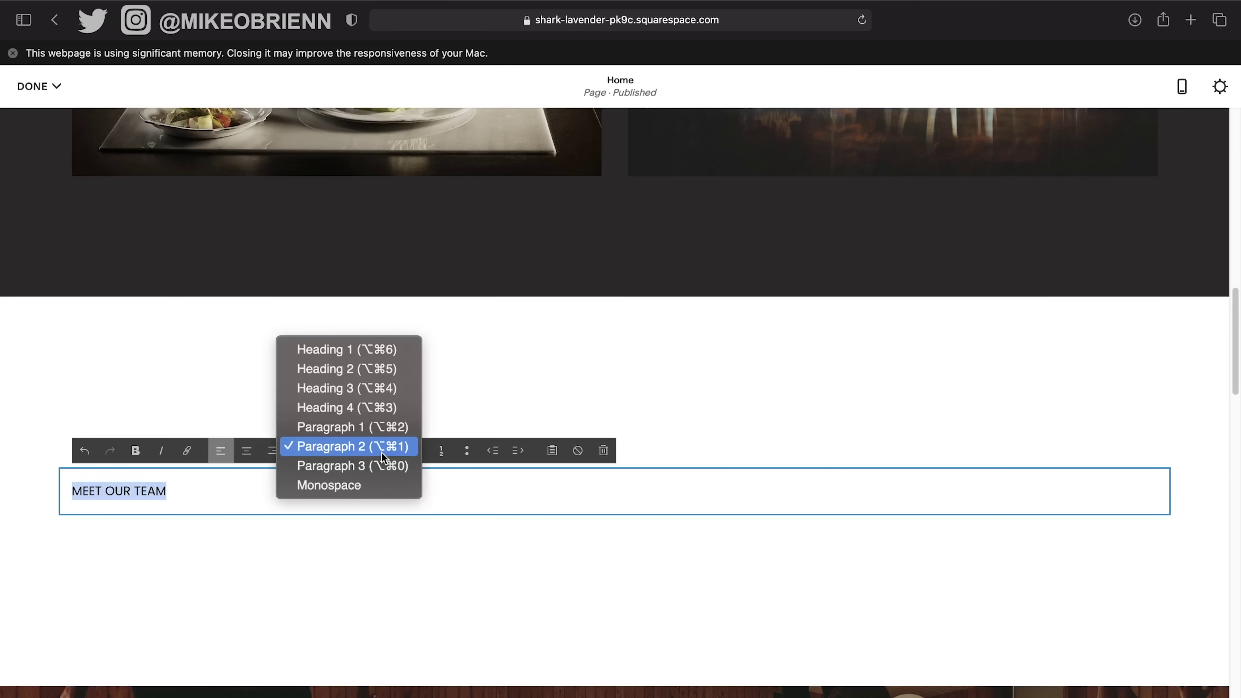
{"action": "left_click", "coordinate": [359, 370]}
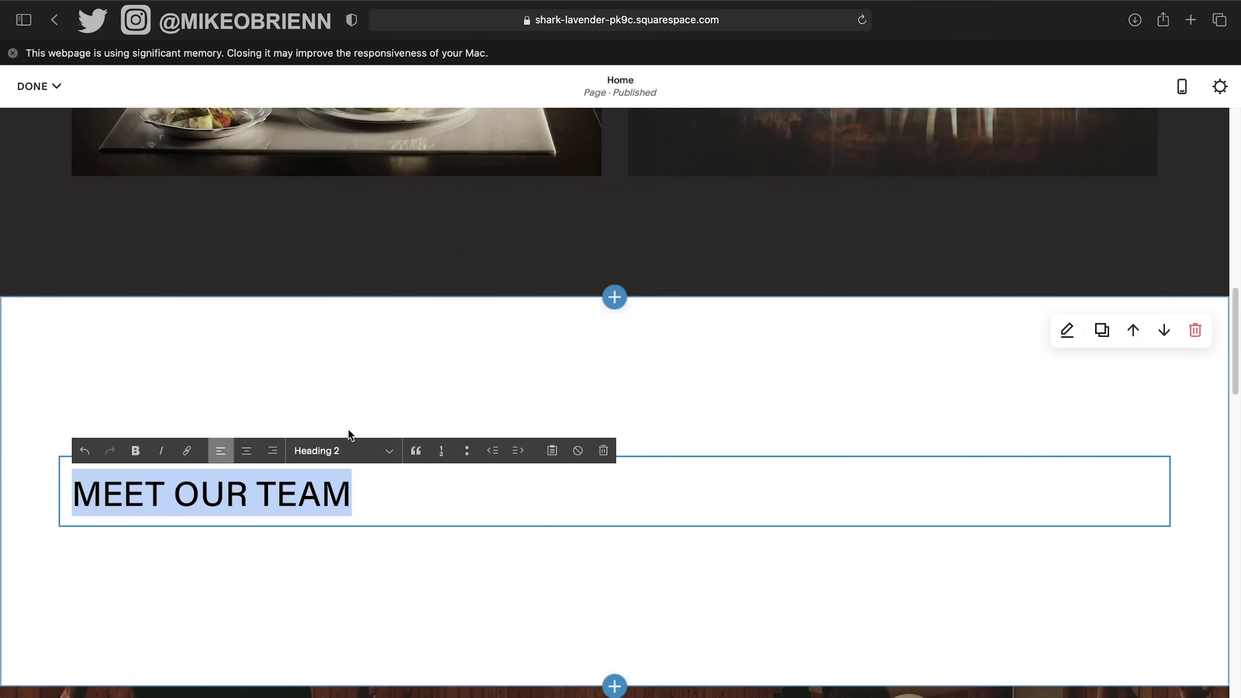
{"action": "scroll", "coordinate": [440, 274], "scroll_direction": "up", "scroll_amount": 15}
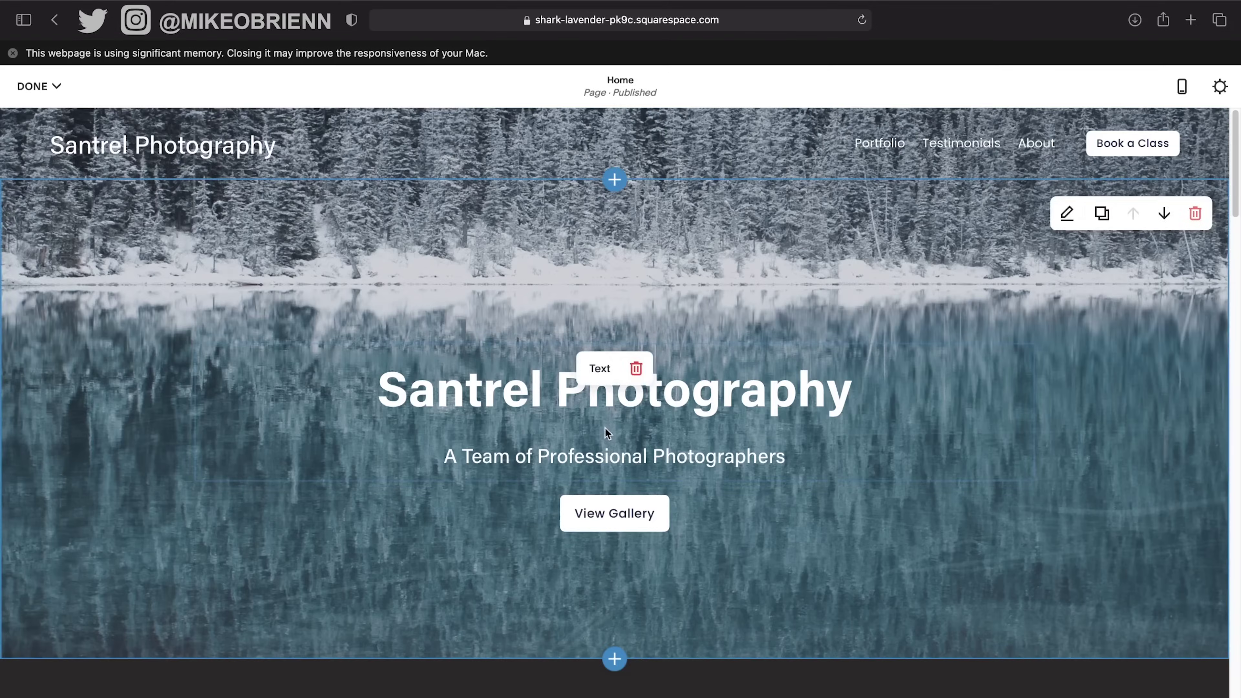
{"action": "scroll", "coordinate": [605, 429], "scroll_direction": "down", "scroll_amount": 10}
{"action": "scroll", "coordinate": [605, 429], "scroll_direction": "down", "scroll_amount": 5}
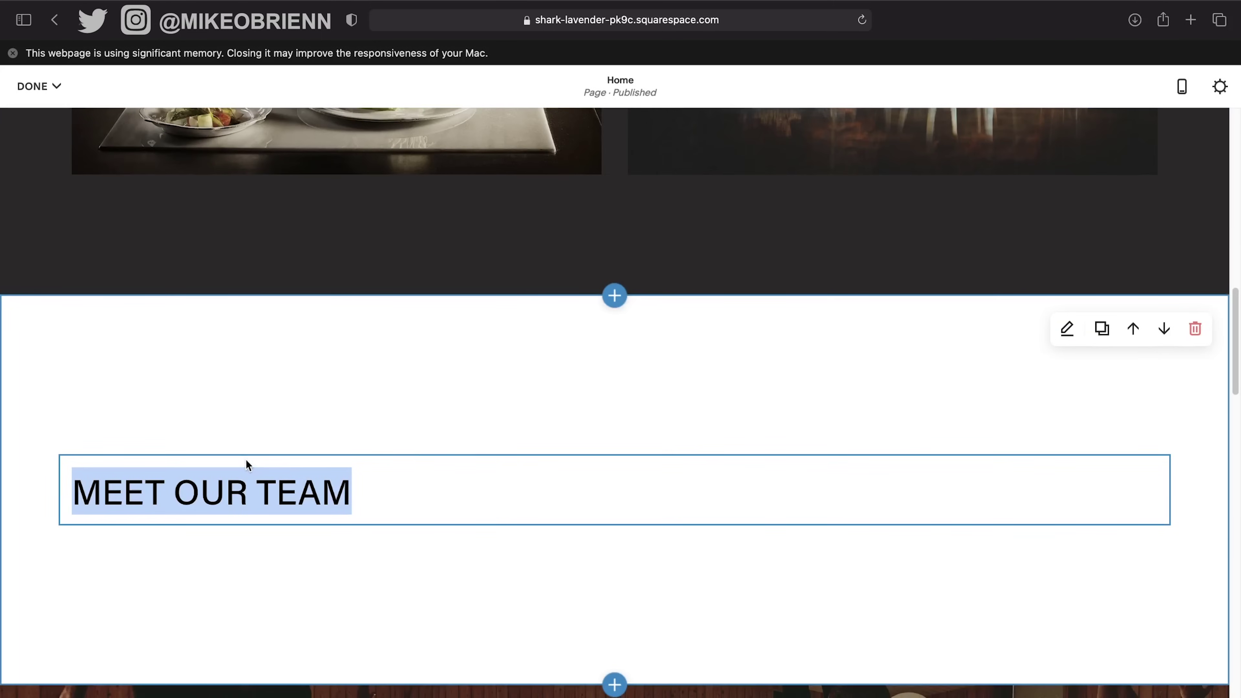
{"action": "left_click", "coordinate": [419, 549]}
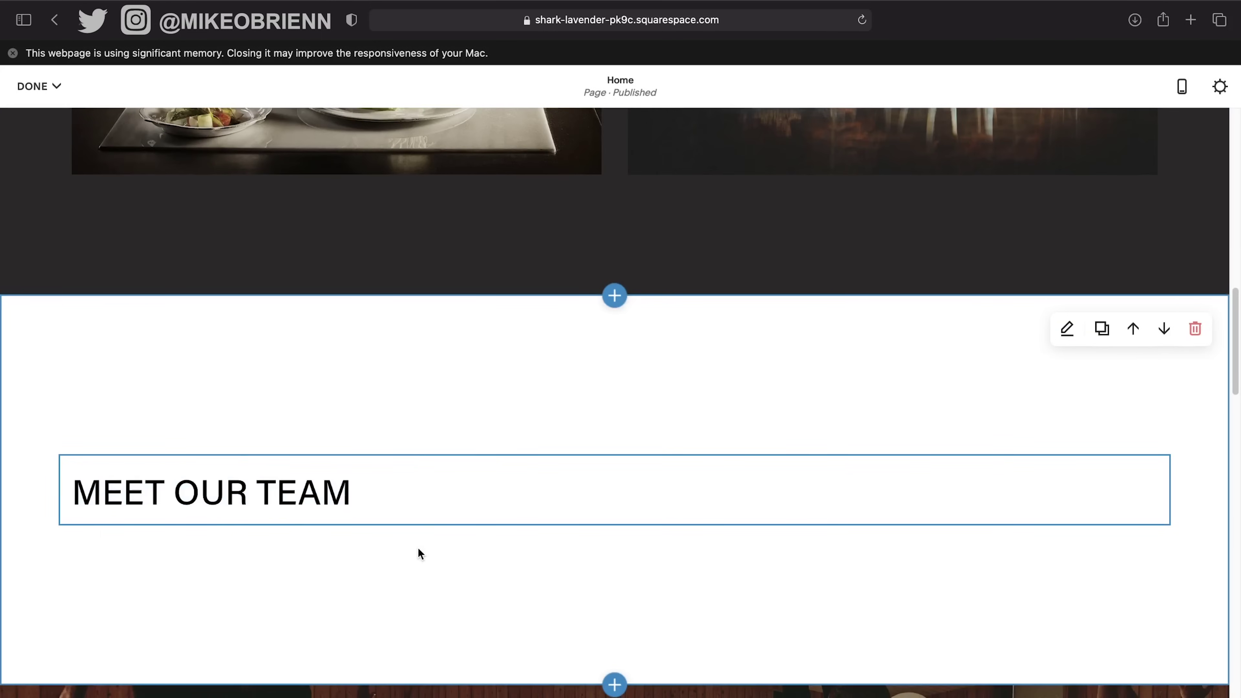
{"action": "left_click", "coordinate": [487, 503]}
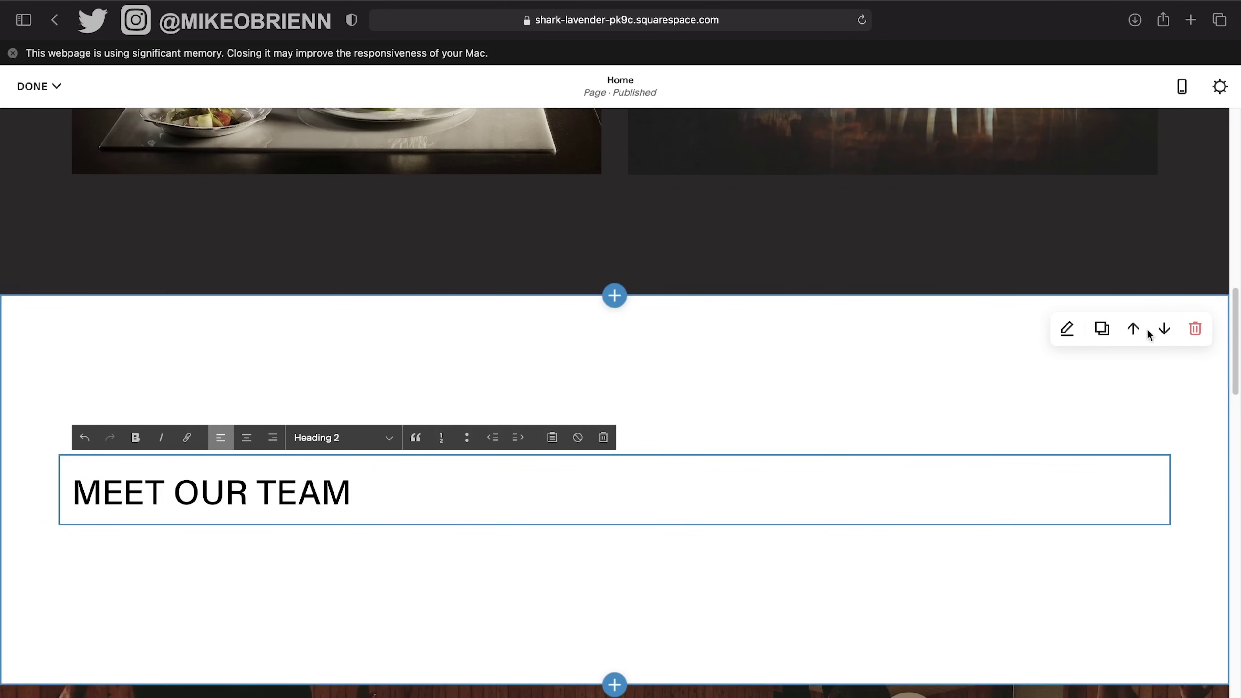
Set the section's Content Alignment to top.
{"action": "left_click", "coordinate": [1068, 329]}
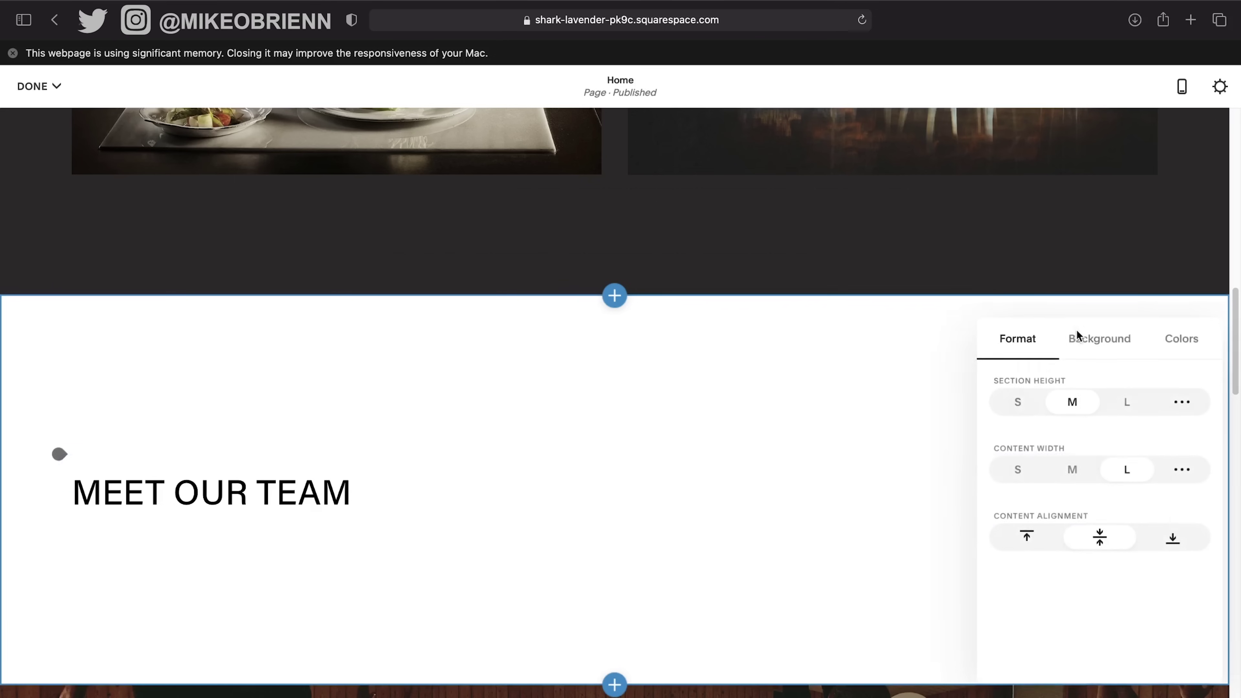
{"action": "left_click", "coordinate": [1024, 537]}
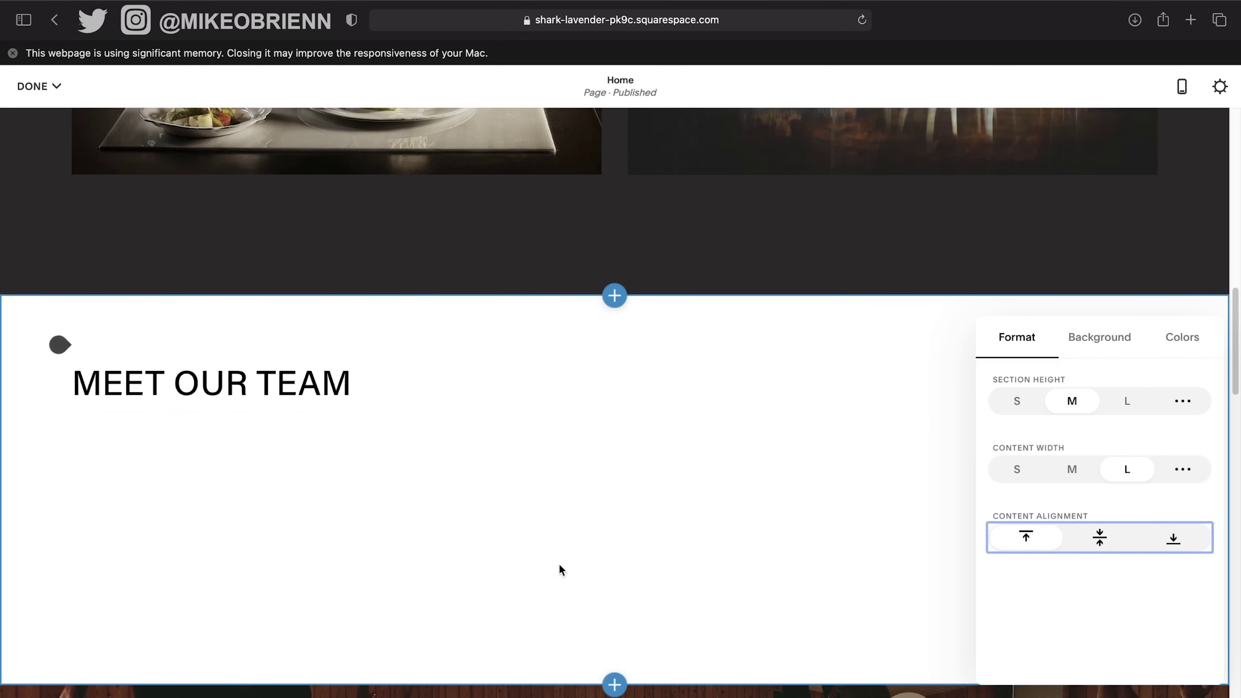
{"action": "scroll", "coordinate": [559, 564], "scroll_direction": "up", "scroll_amount": 10}
{"action": "scroll", "coordinate": [488, 429], "scroll_direction": "down", "scroll_amount": 10}
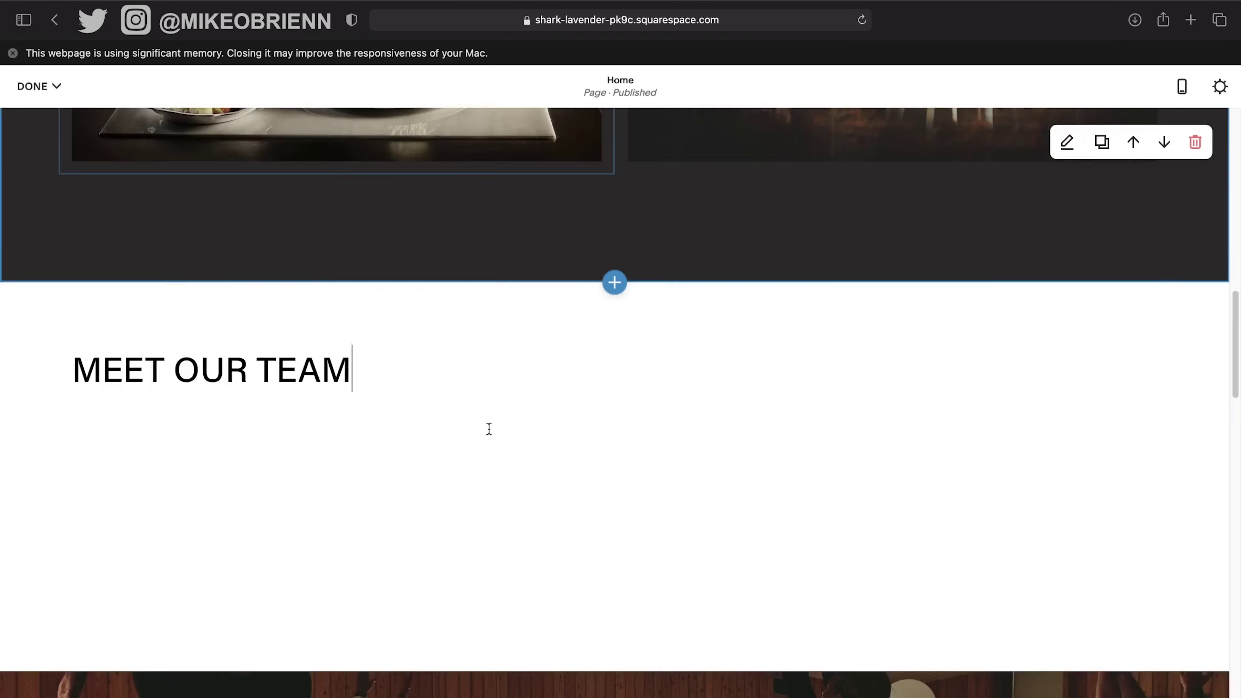
{"action": "scroll", "coordinate": [490, 432], "scroll_direction": "up", "scroll_amount": 4}
{"action": "scroll", "coordinate": [495, 633], "scroll_direction": "down", "scroll_amount": 3}
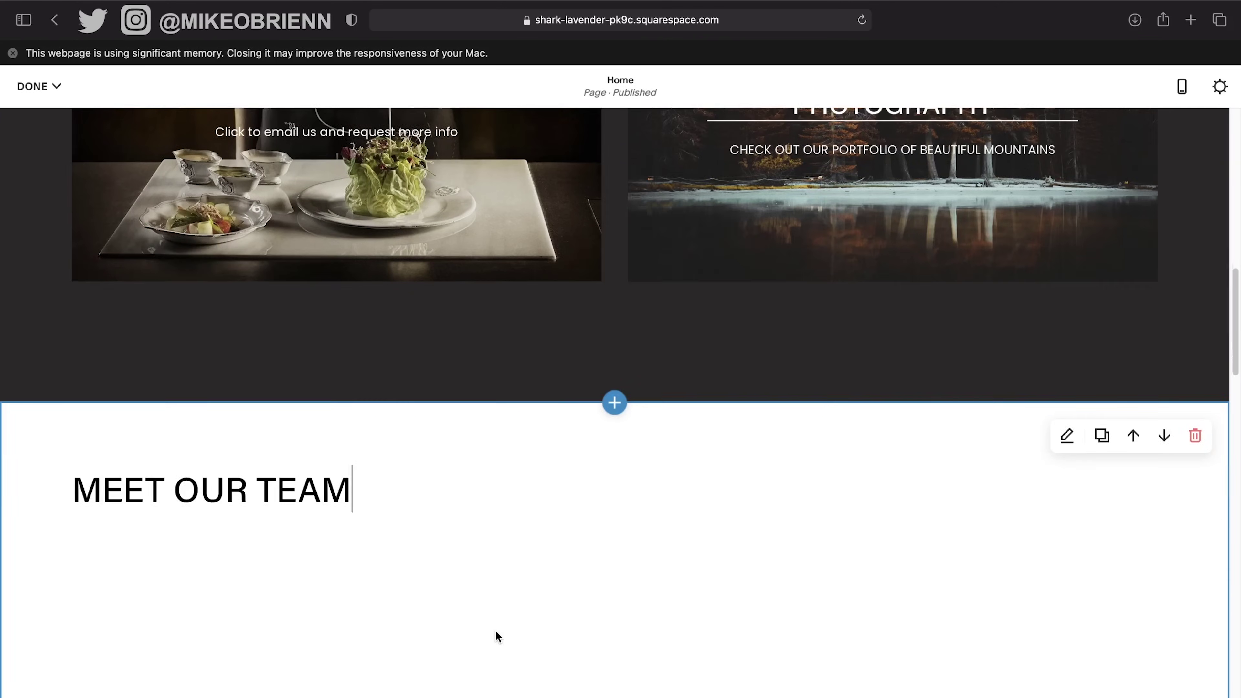
{"action": "scroll", "coordinate": [869, 545], "scroll_direction": "down", "scroll_amount": 2}
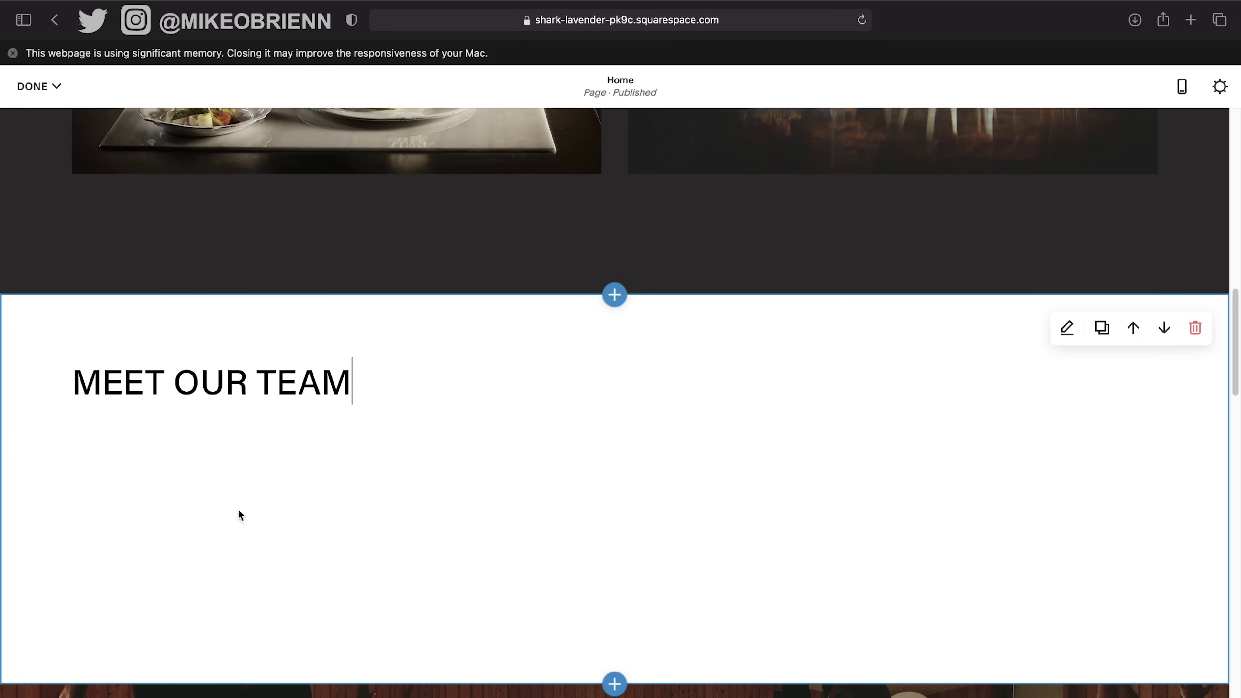
{"action": "scroll", "coordinate": [67, 444], "scroll_direction": "down", "scroll_amount": 4}
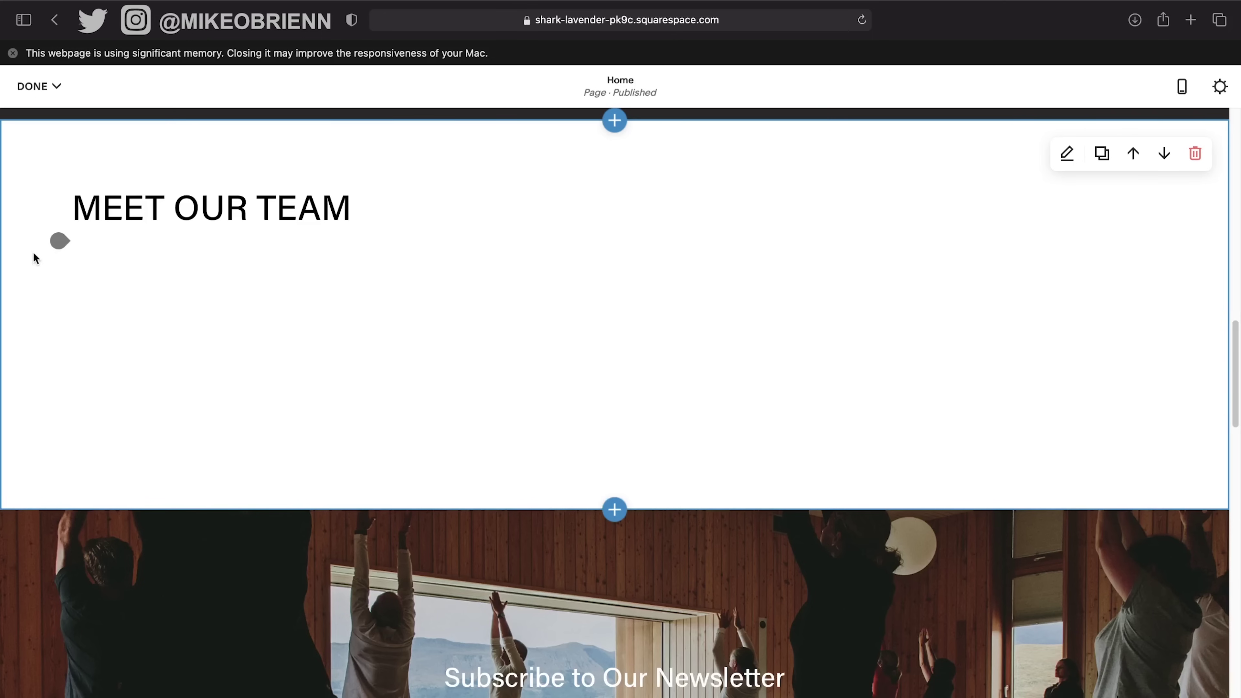
Open the Add Block list and pick Card under Image Layouts, closing the panel.
{"action": "left_click", "coordinate": [59, 240]}
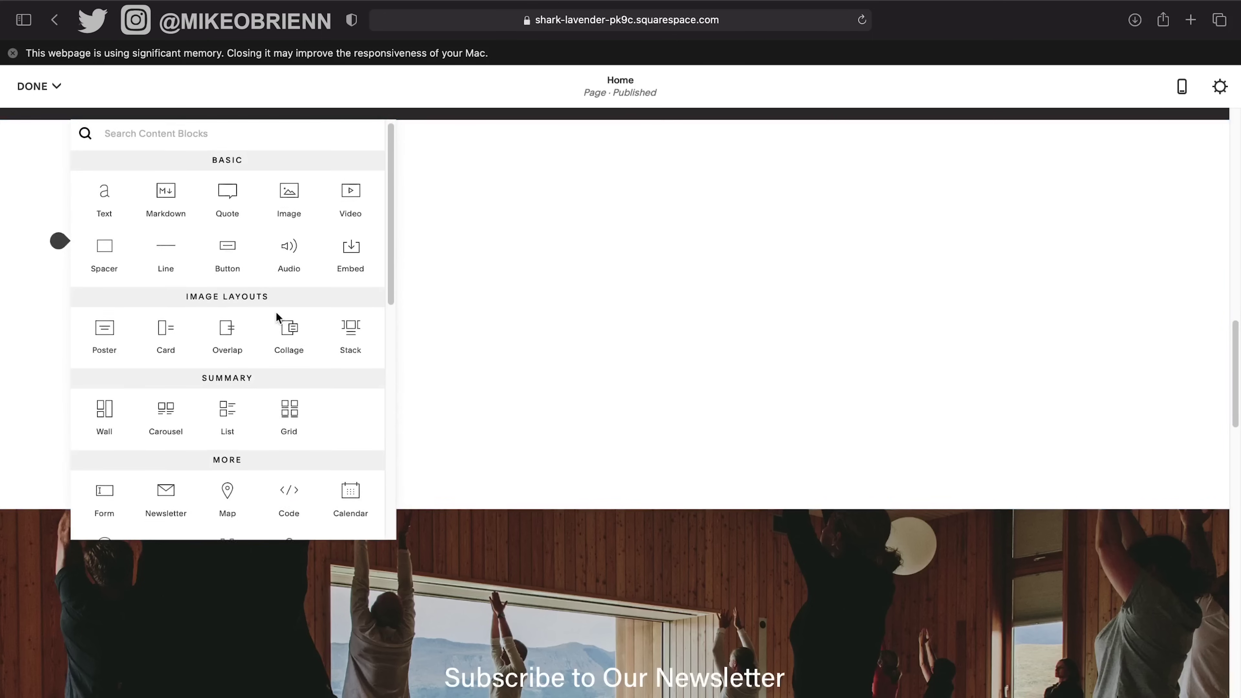
{"action": "scroll", "coordinate": [277, 317], "scroll_direction": "down", "scroll_amount": 2}
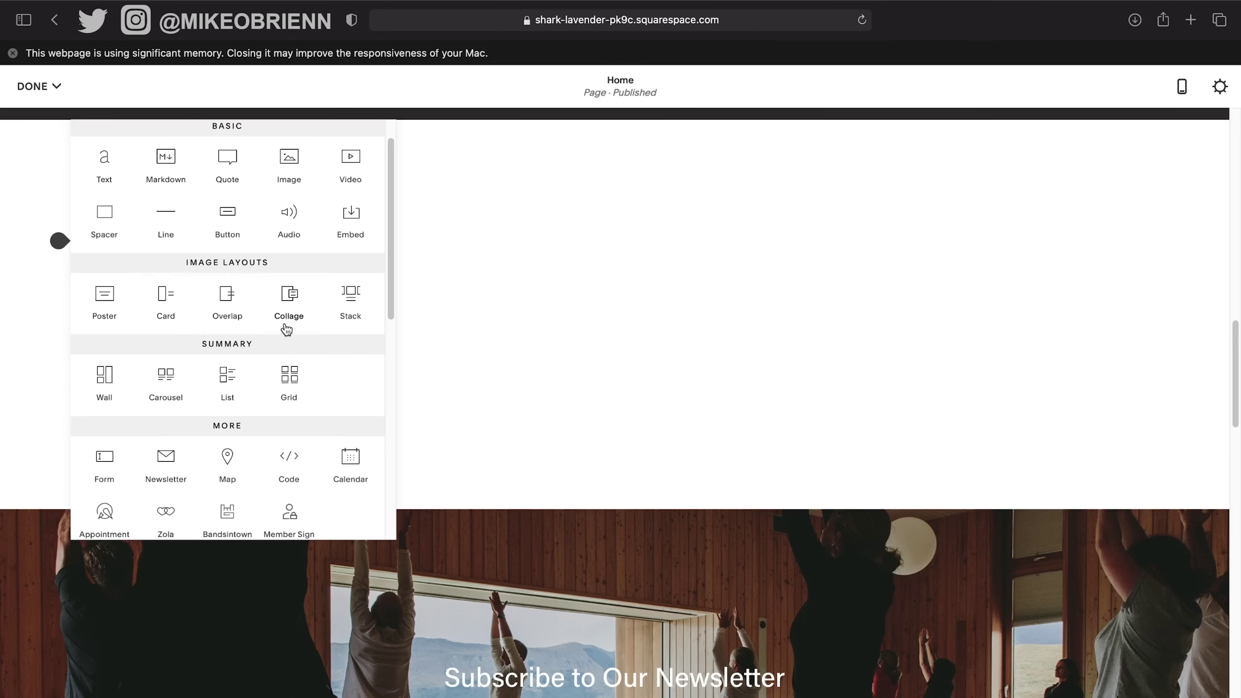
{"action": "scroll", "coordinate": [286, 327], "scroll_direction": "down", "scroll_amount": 6}
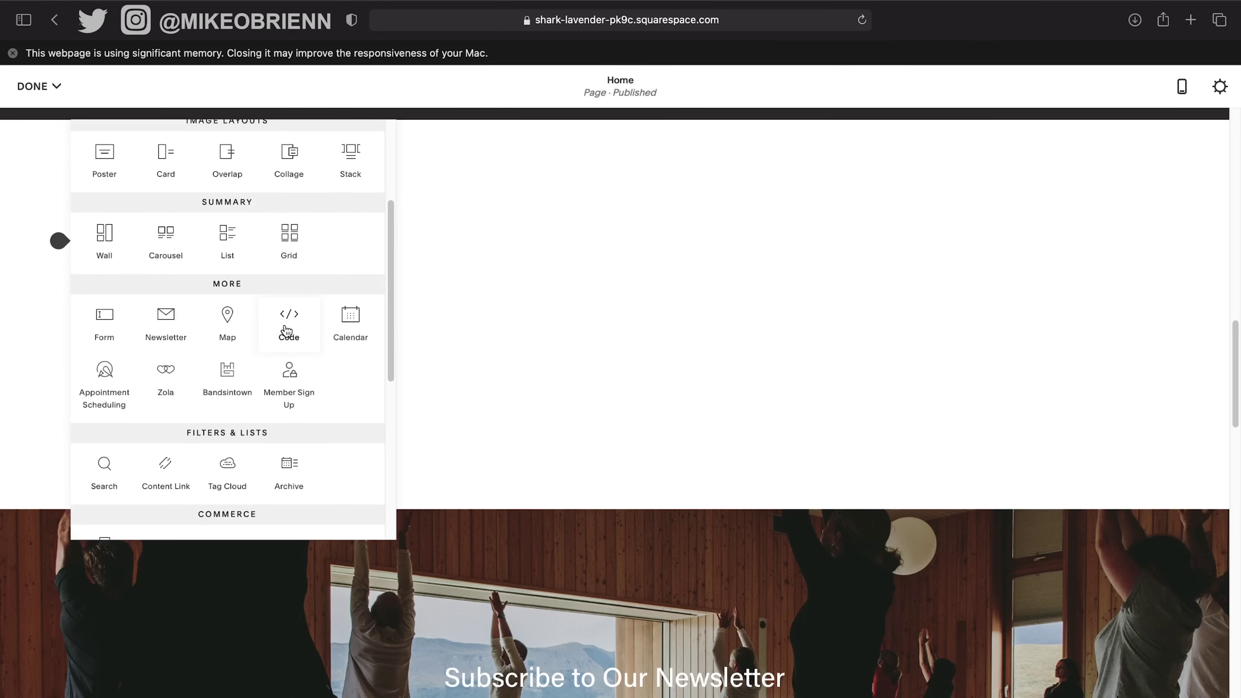
{"action": "scroll", "coordinate": [361, 391], "scroll_direction": "down", "scroll_amount": 10}
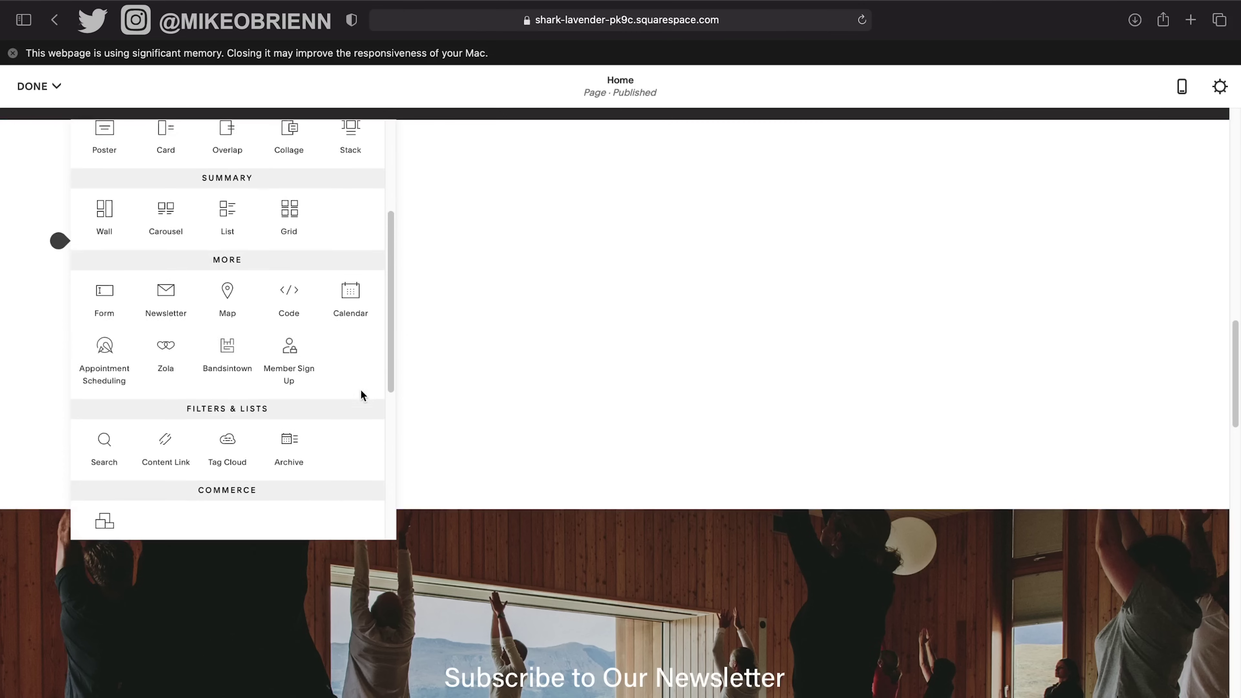
{"action": "scroll", "coordinate": [361, 394], "scroll_direction": "down", "scroll_amount": 3}
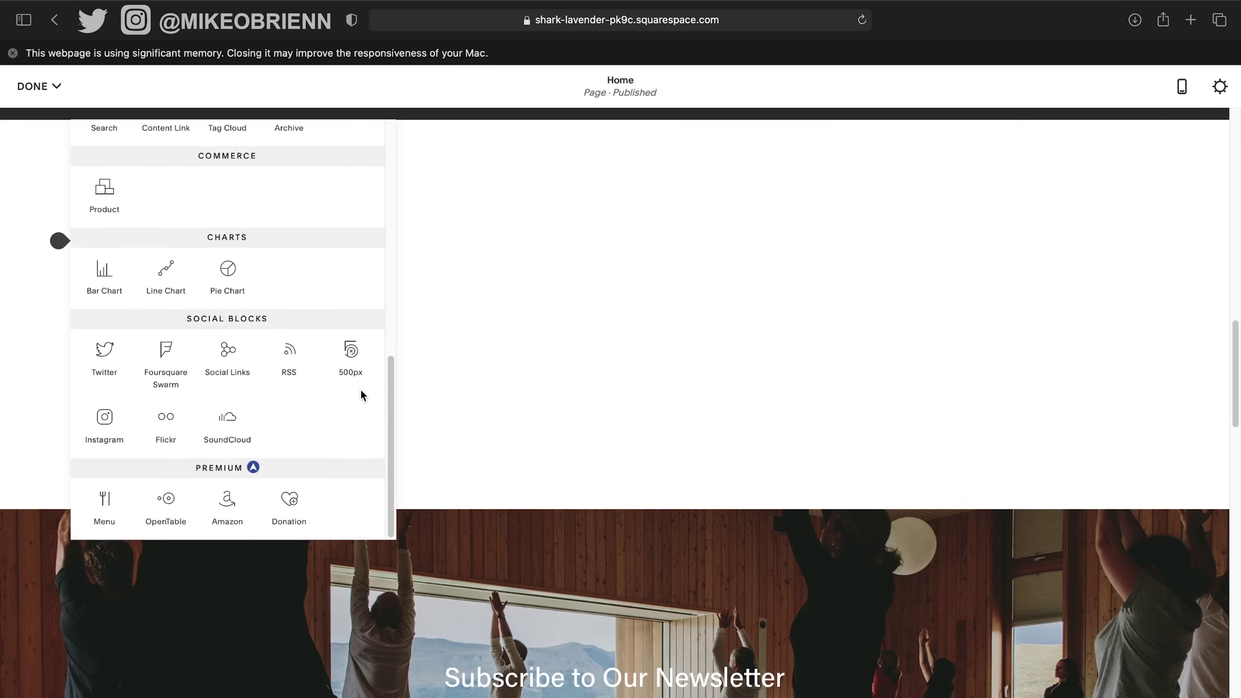
{"action": "scroll", "coordinate": [362, 394], "scroll_direction": "up", "scroll_amount": 11}
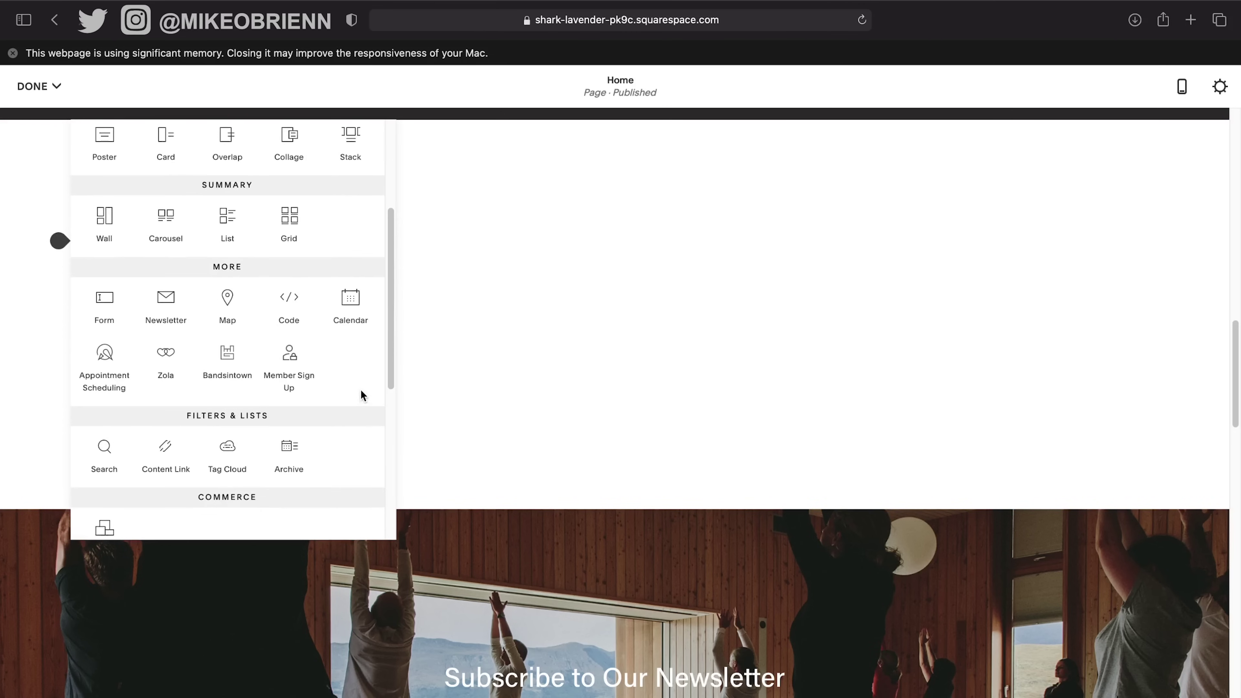
{"action": "scroll", "coordinate": [361, 391], "scroll_direction": "up", "scroll_amount": 4}
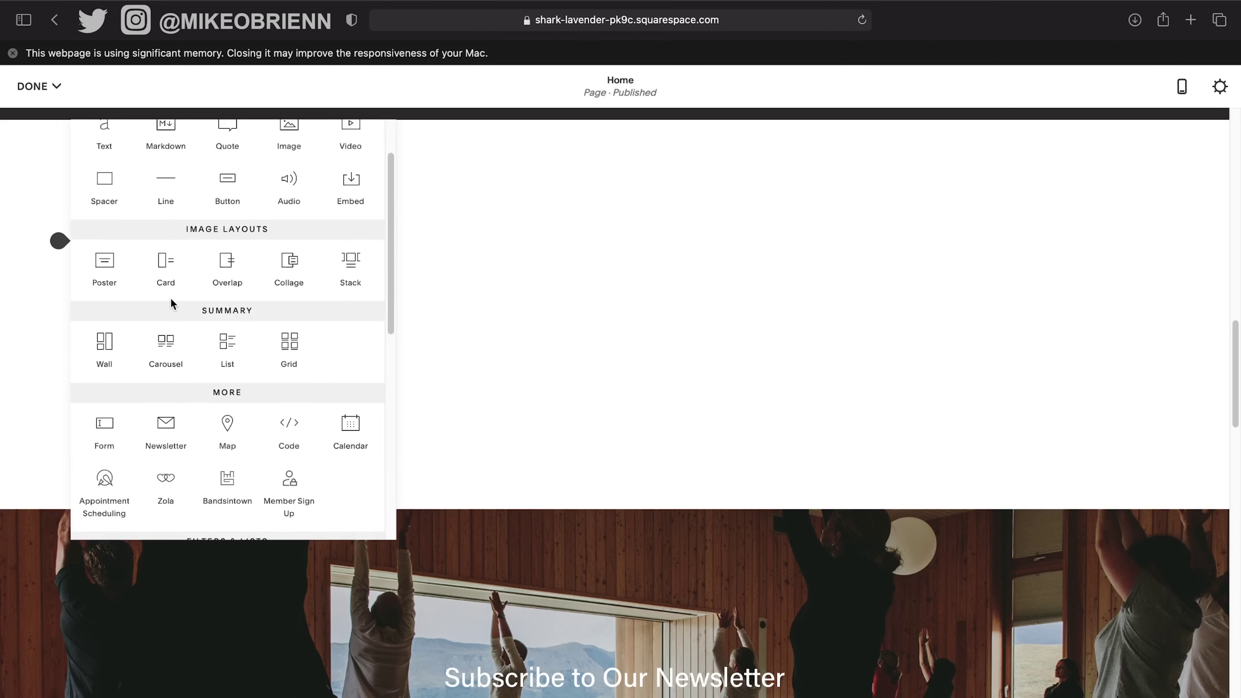
{"action": "left_click", "coordinate": [164, 264]}
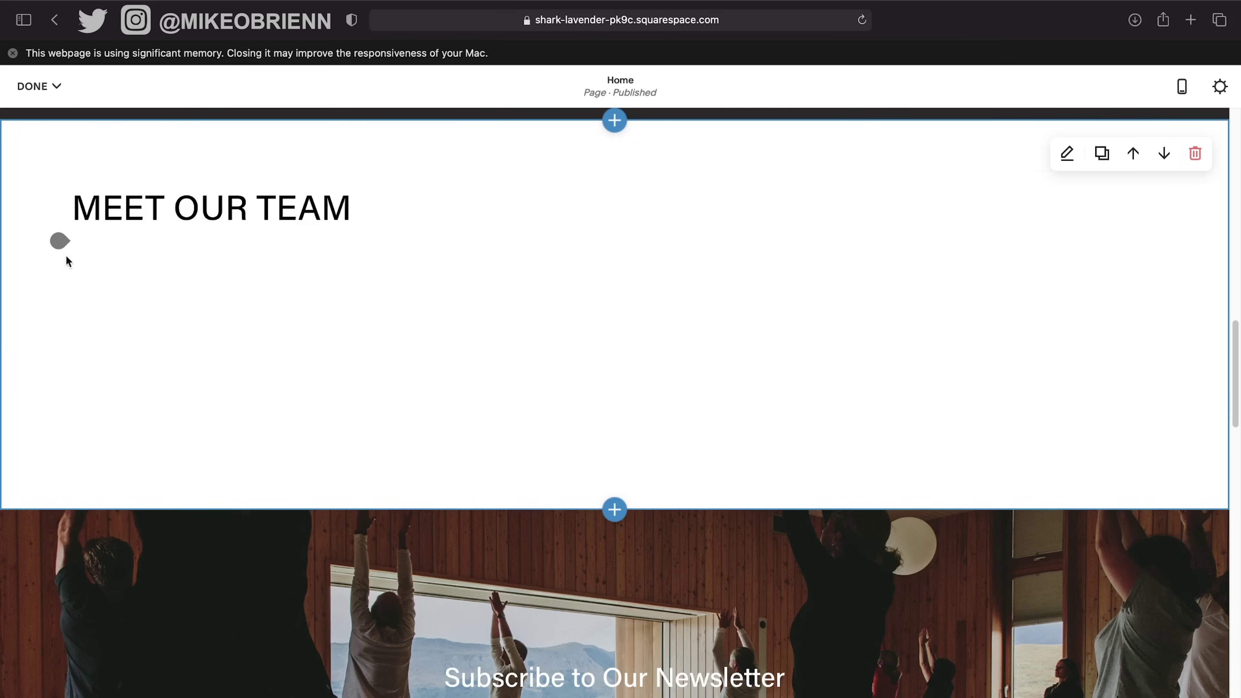
Insert two empty Card image blocks under the heading and place the second beside the first.
{"action": "left_click", "coordinate": [52, 247]}
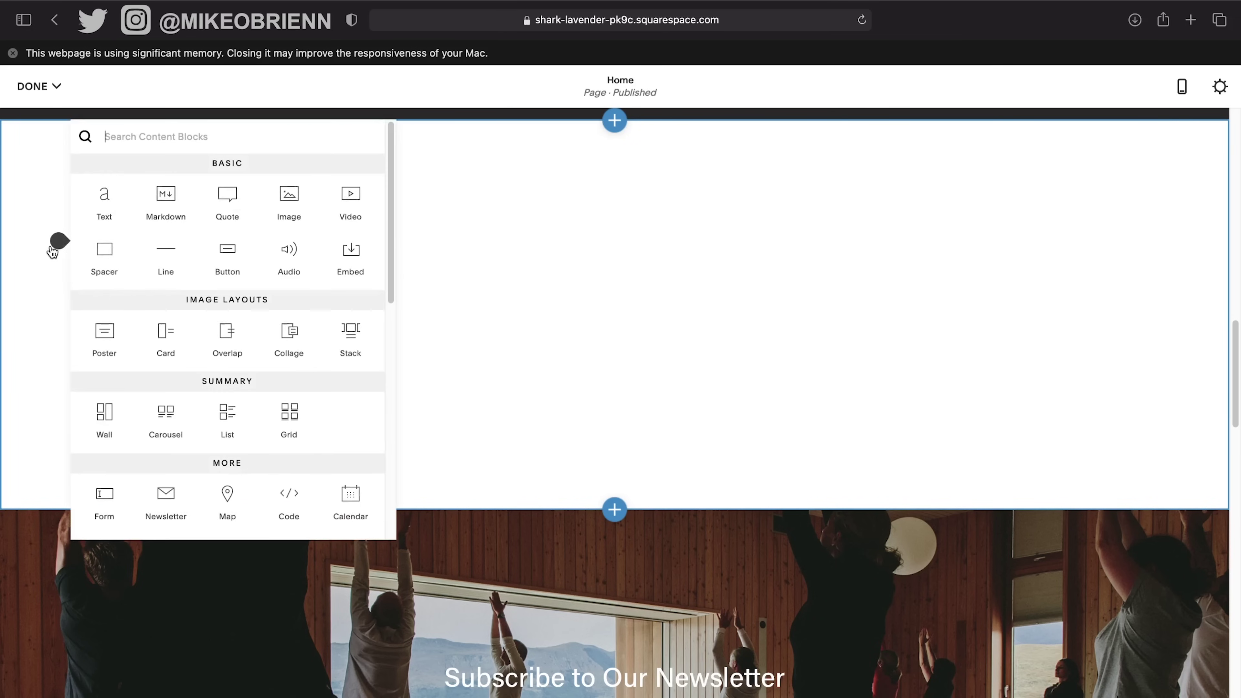
{"action": "left_click", "coordinate": [164, 334]}
{"action": "scroll", "coordinate": [847, 285], "scroll_direction": "down", "scroll_amount": 5}
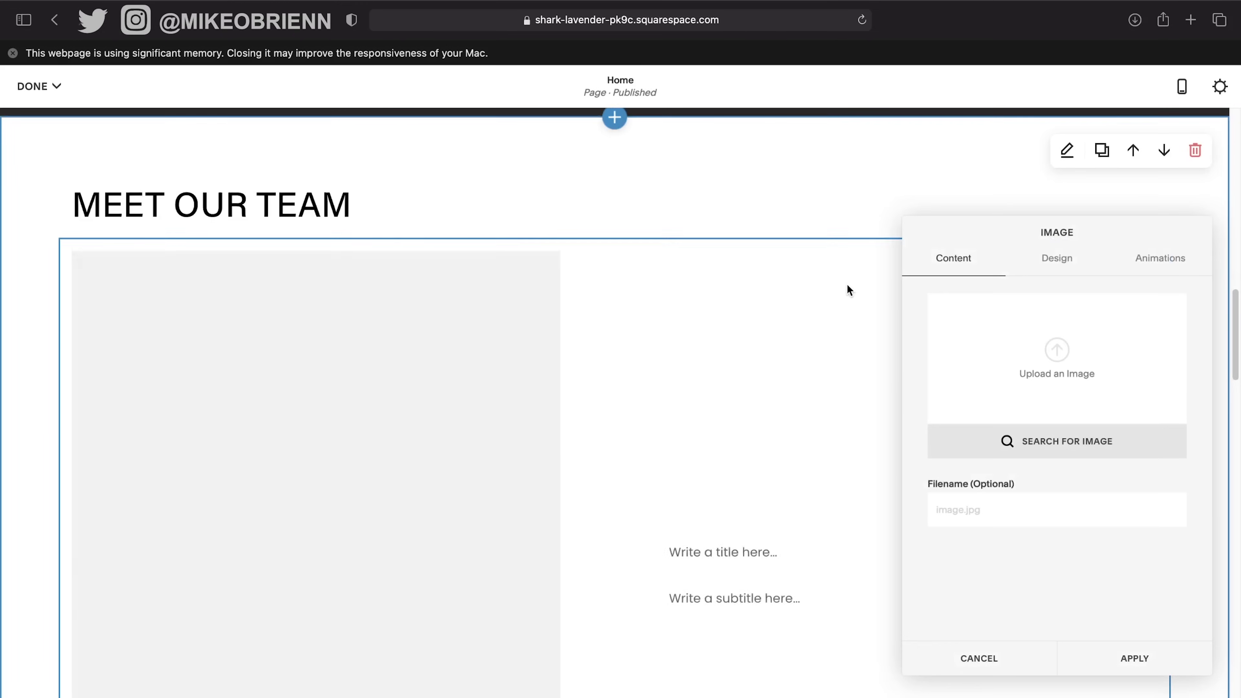
{"action": "scroll", "coordinate": [478, 445], "scroll_direction": "down", "scroll_amount": 6}
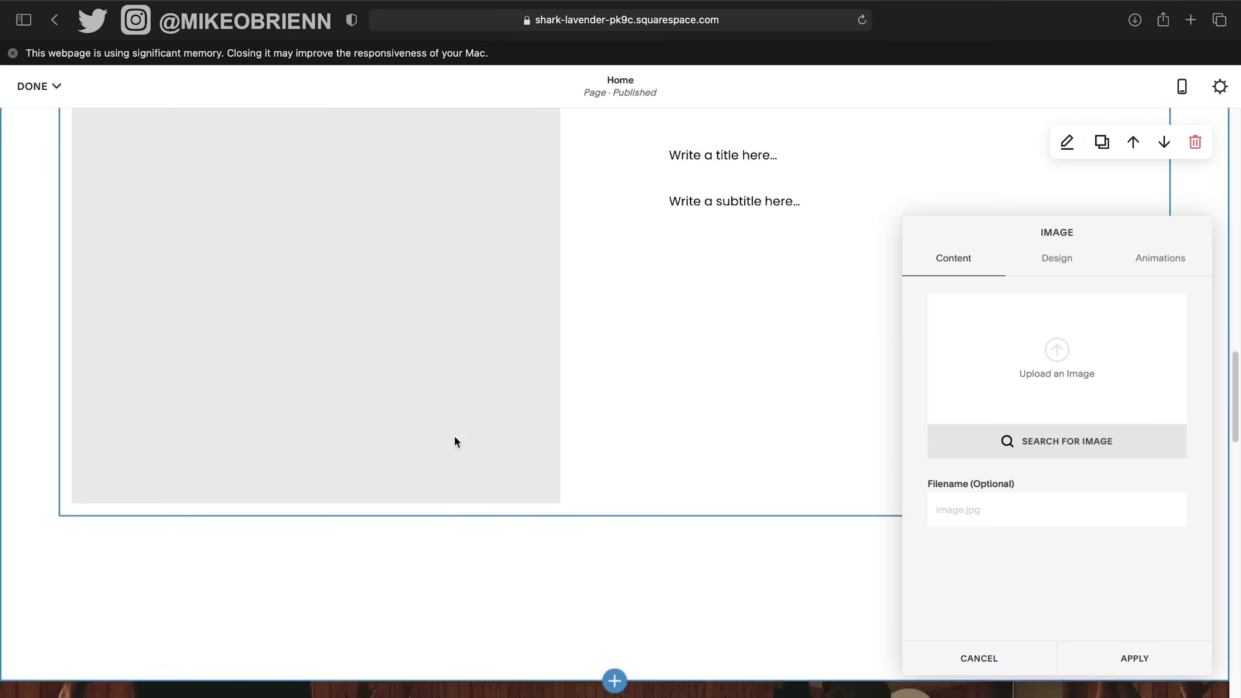
{"action": "scroll", "coordinate": [385, 443], "scroll_direction": "up", "scroll_amount": 4}
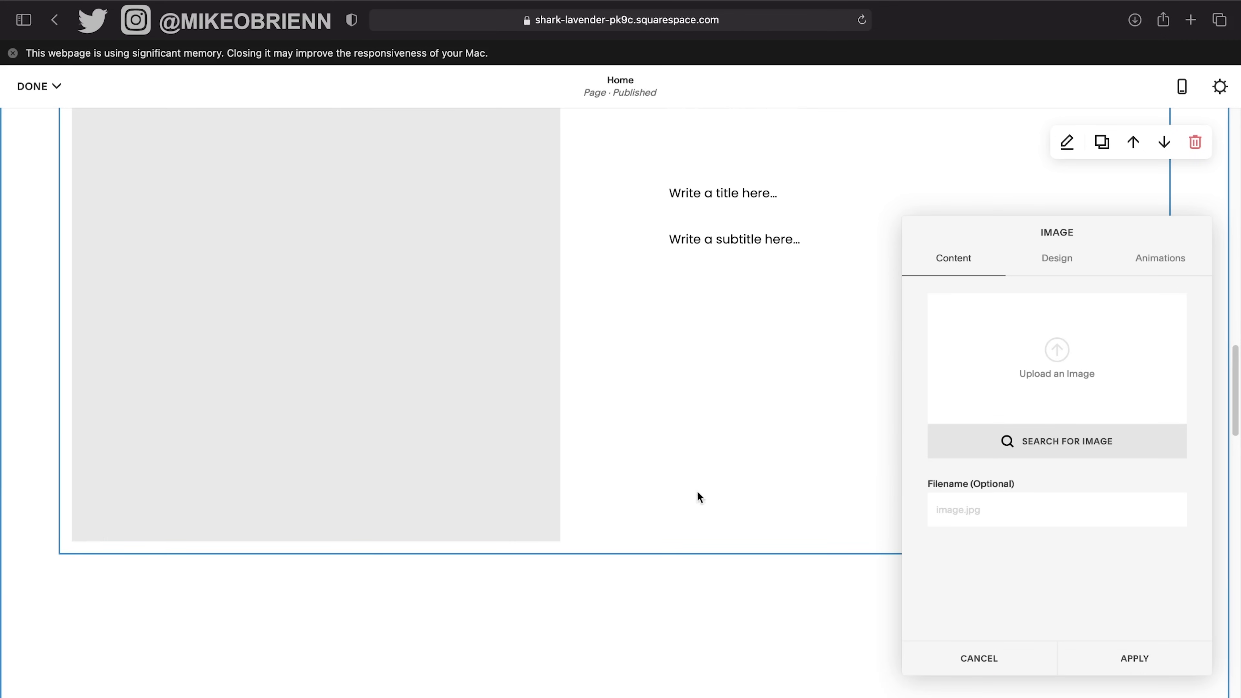
{"action": "left_click", "coordinate": [1163, 665]}
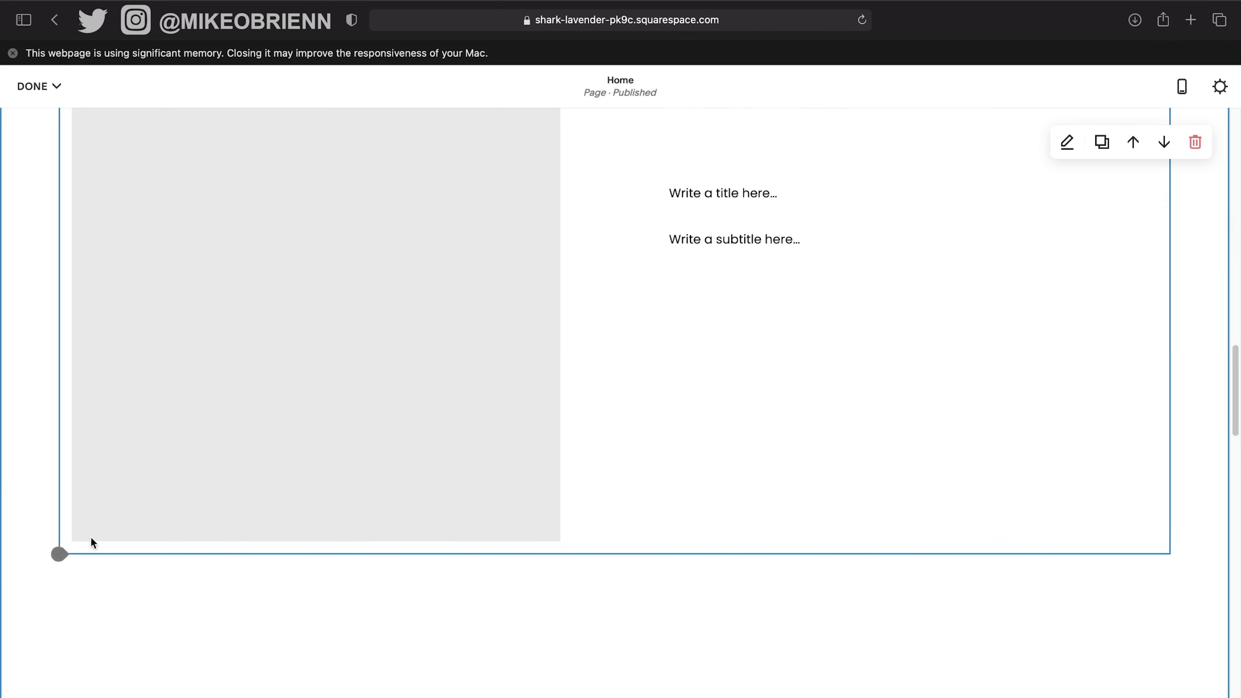
{"action": "left_click", "coordinate": [59, 554]}
{"action": "left_click", "coordinate": [167, 482]}
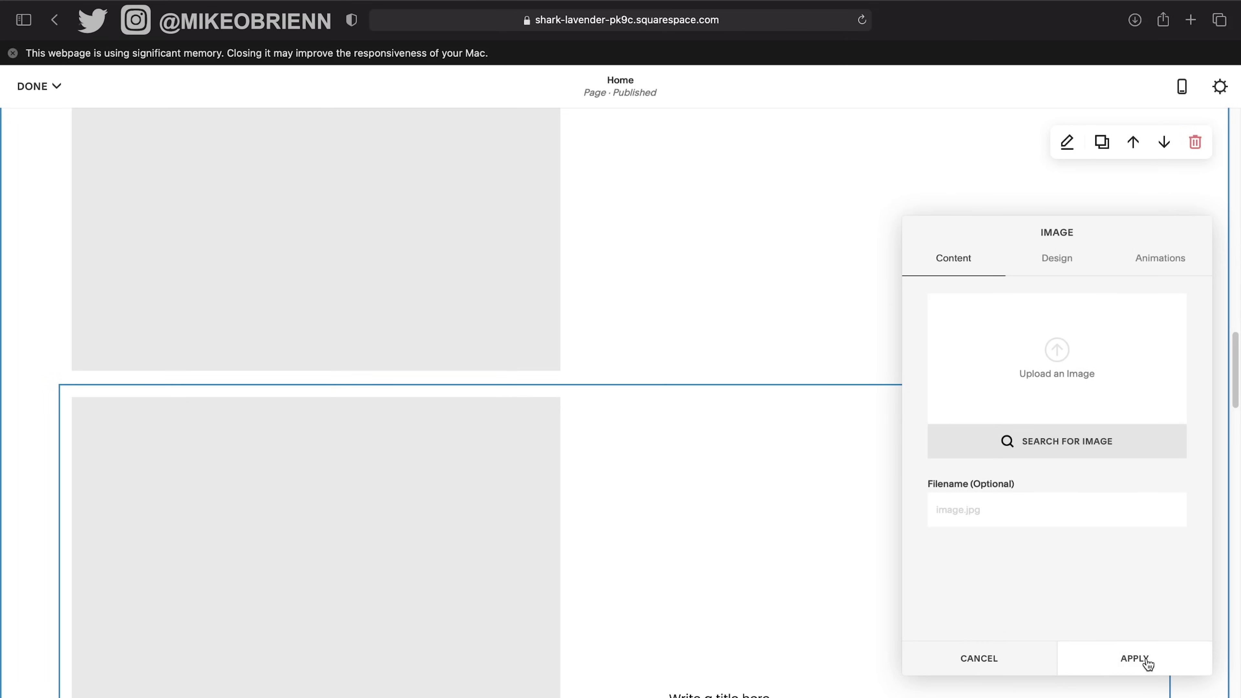
{"action": "left_click", "coordinate": [1134, 658]}
{"action": "left_click_drag", "start_coordinate": [193, 556], "coordinate": [150, 277]}
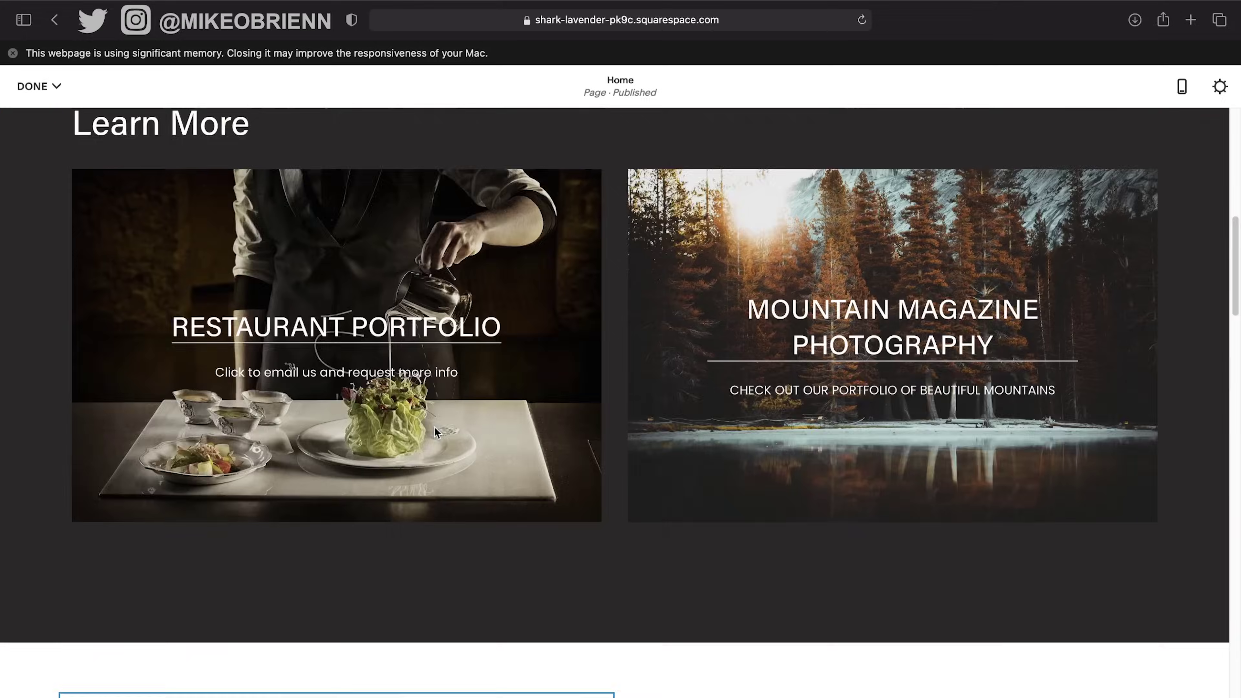
Move the MEET OUR TEAM heading above the row of card images.
{"action": "scroll", "coordinate": [435, 427], "scroll_direction": "down", "scroll_amount": 10}
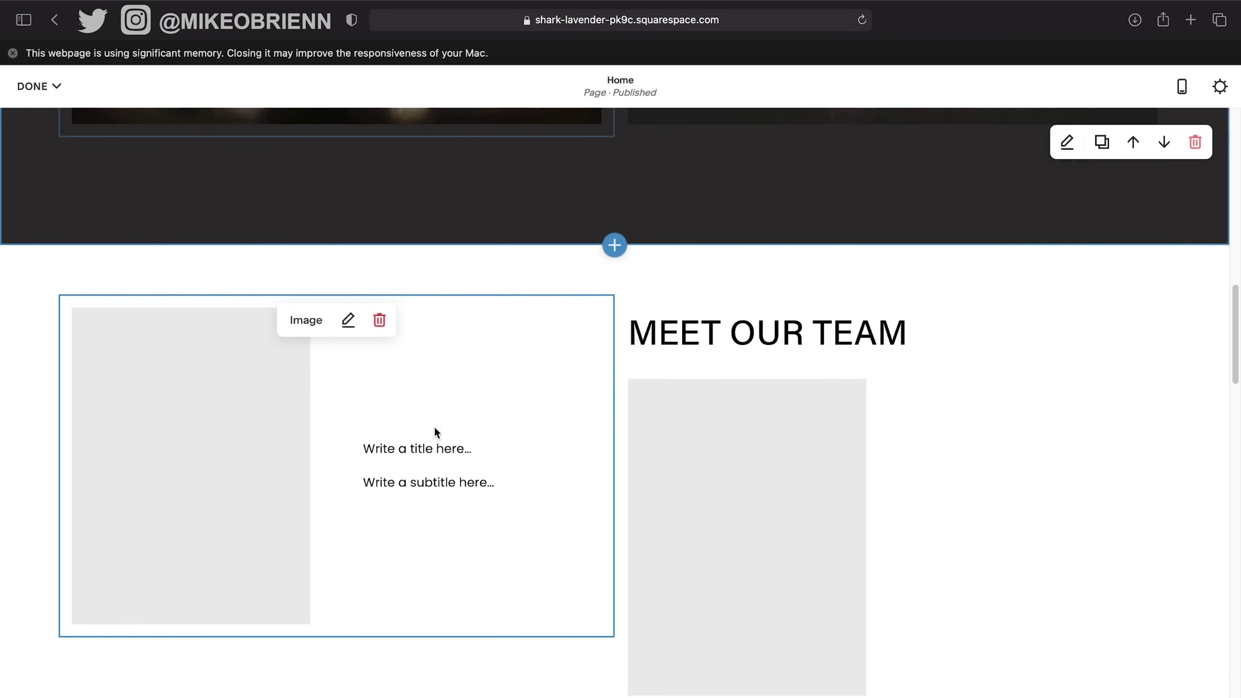
{"action": "left_click", "coordinate": [529, 329]}
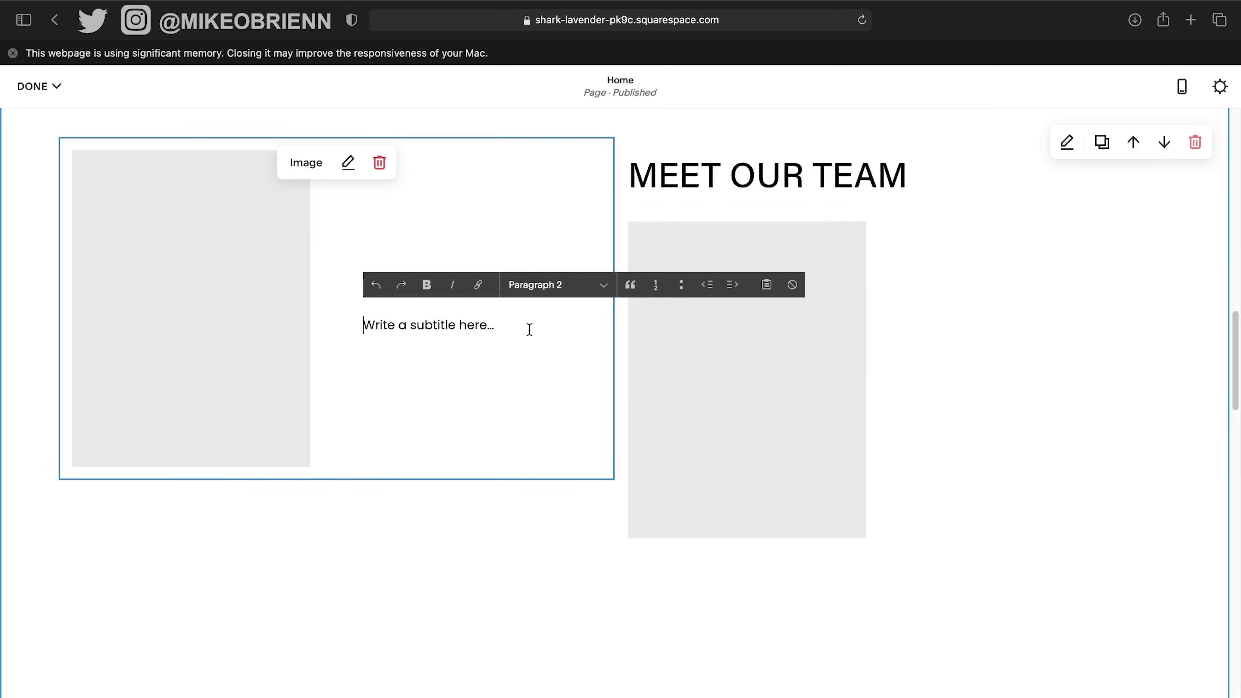
{"action": "double_click", "coordinate": [725, 155]}
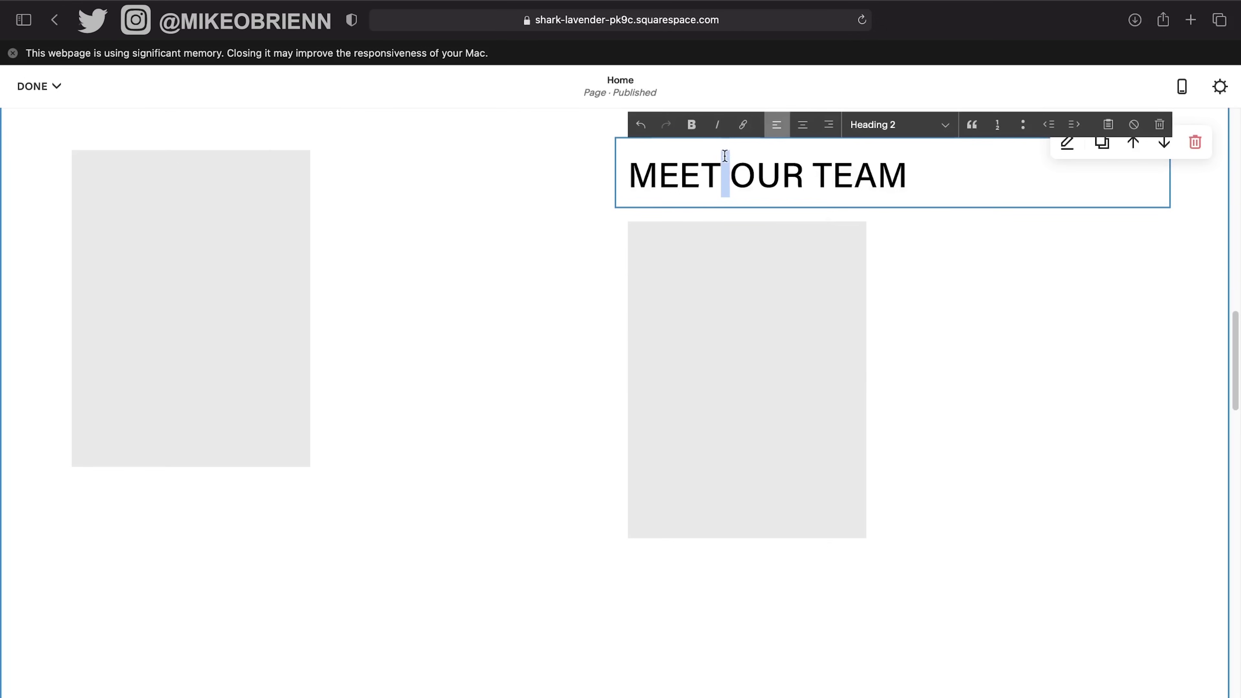
{"action": "left_click_drag", "start_coordinate": [659, 196], "coordinate": [424, 244]}
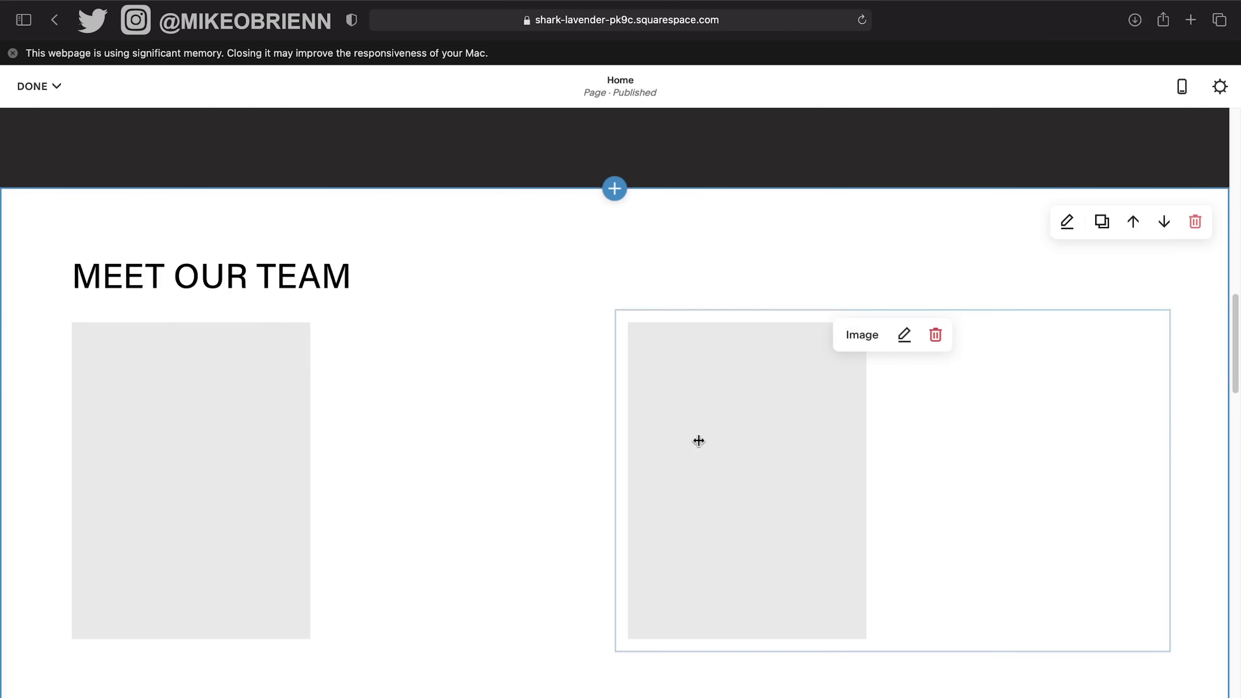
Add a third empty card block and place it between the two top images.
{"action": "scroll", "coordinate": [856, 465], "scroll_direction": "down", "scroll_amount": 1}
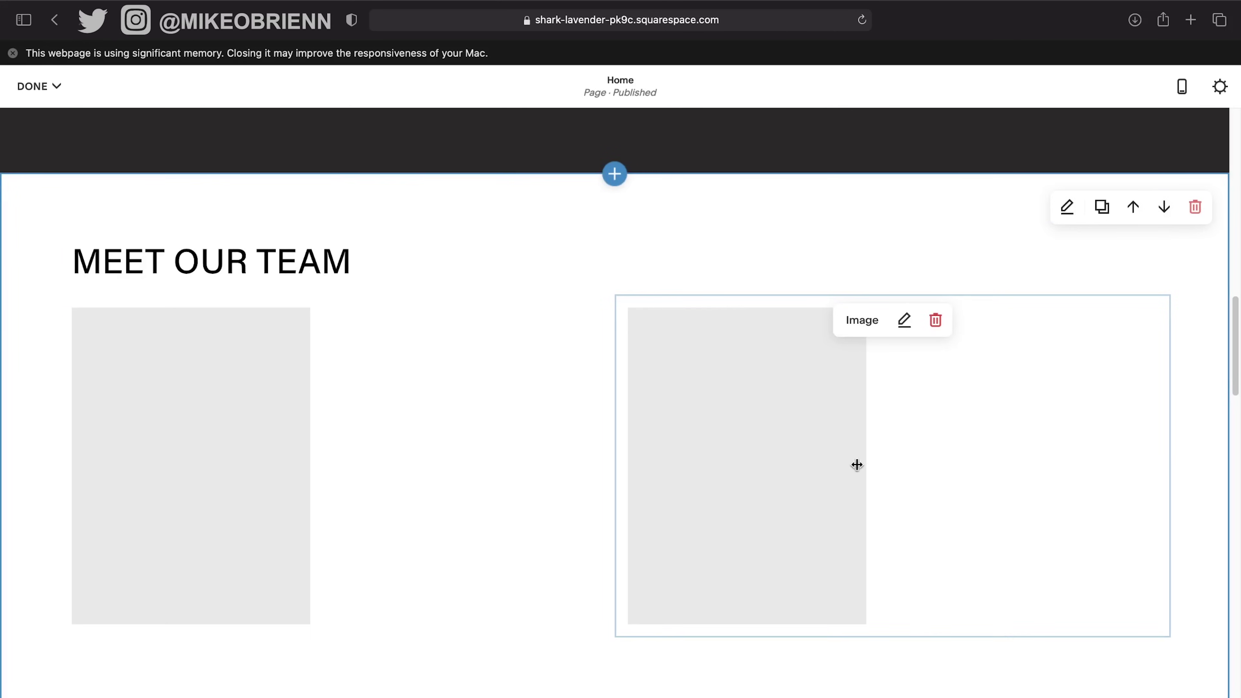
{"action": "scroll", "coordinate": [932, 405], "scroll_direction": "down", "scroll_amount": 2}
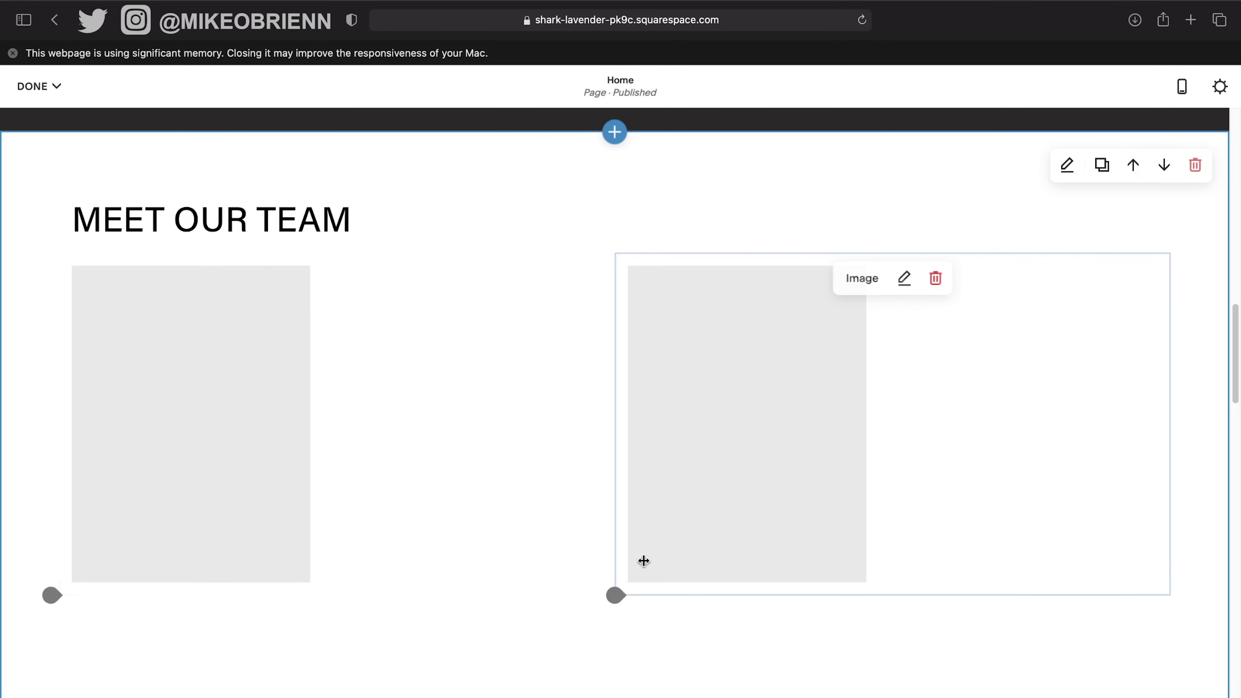
{"action": "left_click", "coordinate": [614, 597]}
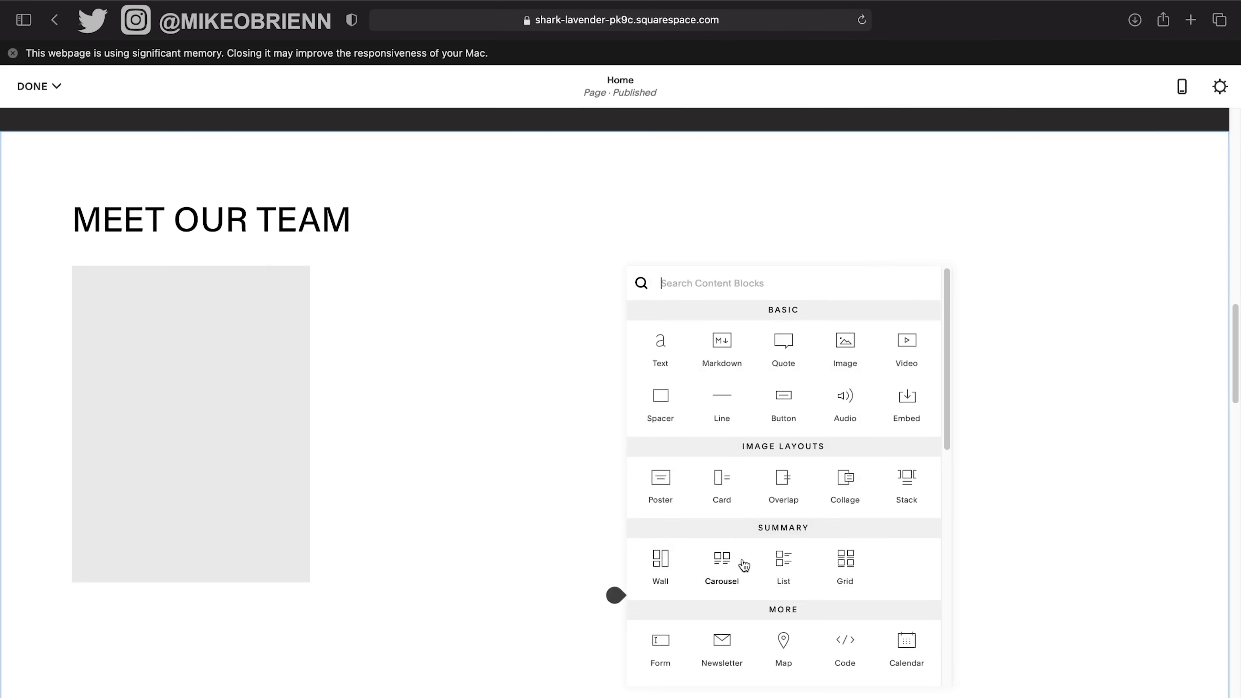
{"action": "left_click", "coordinate": [720, 480]}
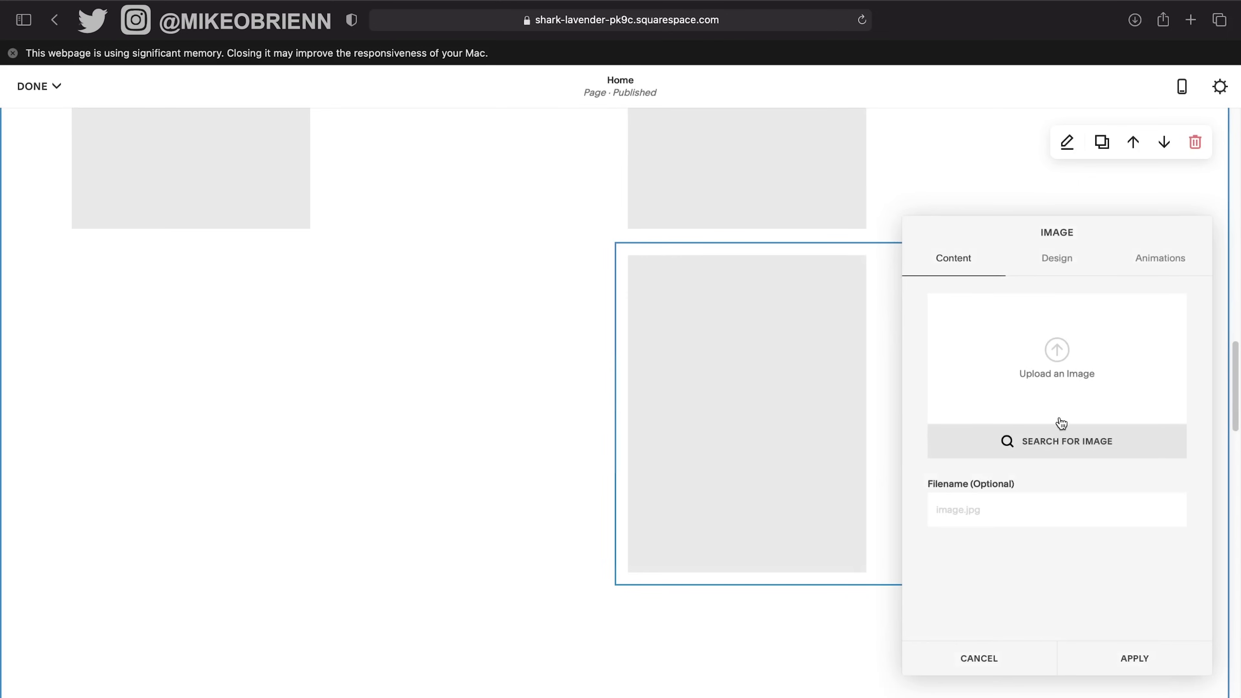
{"action": "left_click", "coordinate": [1119, 659]}
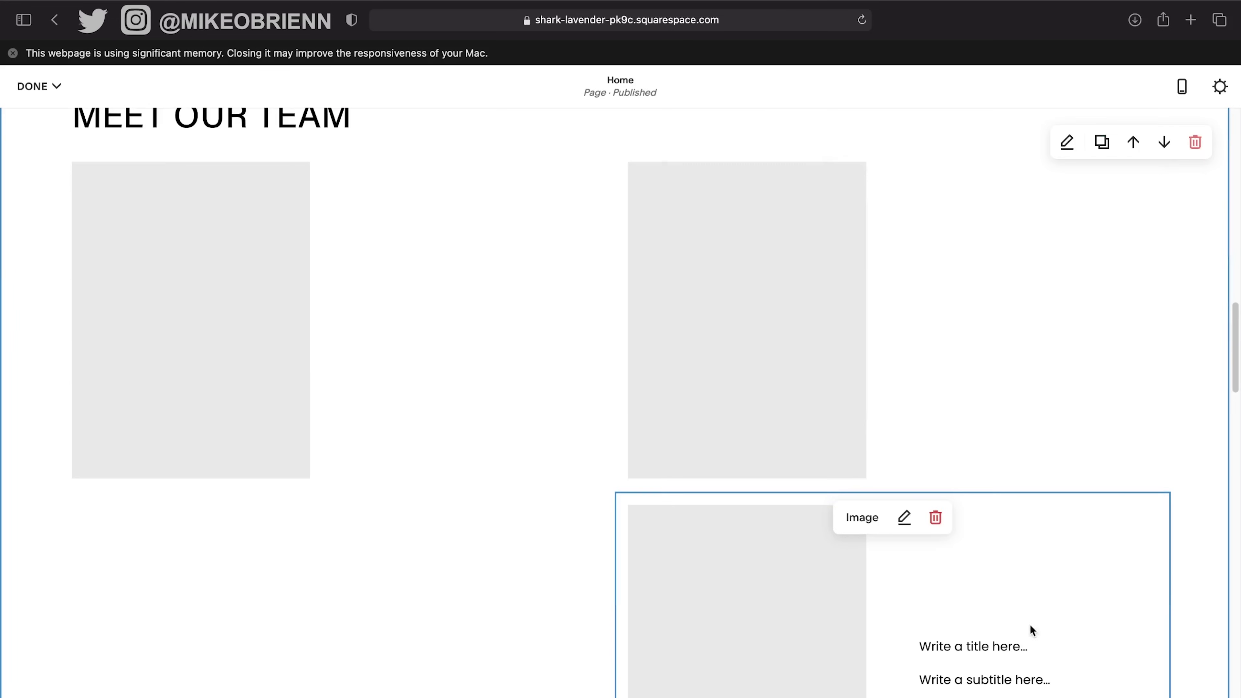
{"action": "left_click_drag", "start_coordinate": [767, 611], "coordinate": [615, 349]}
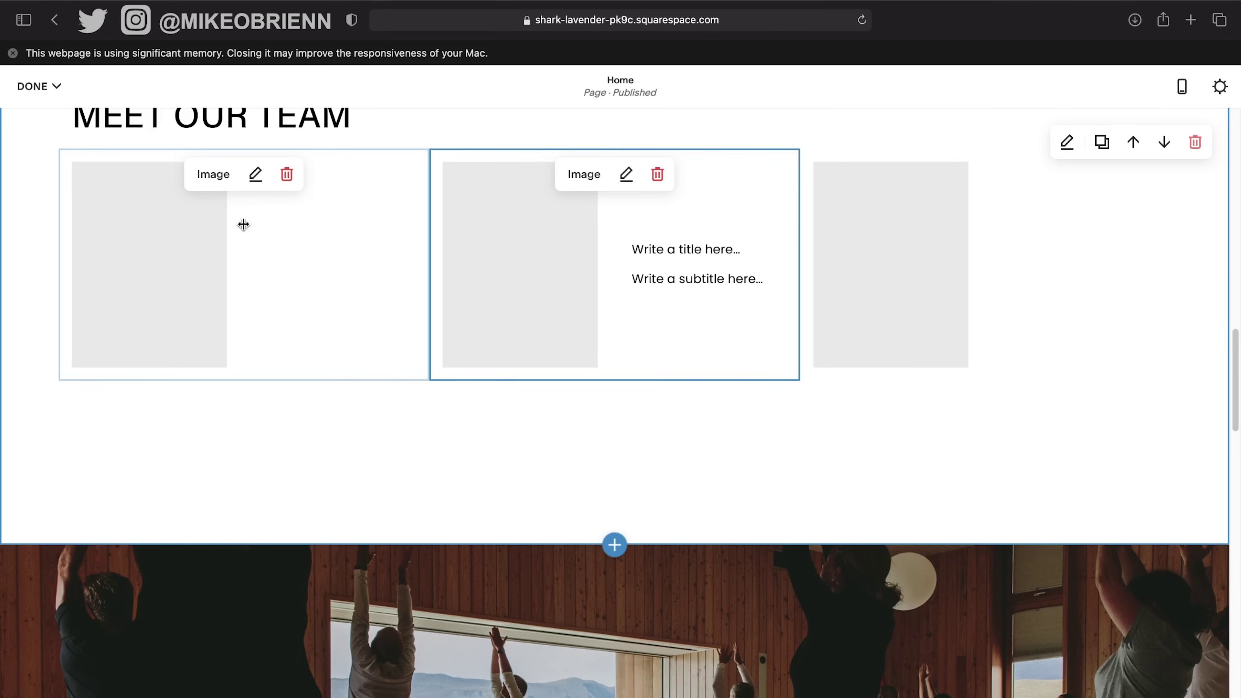
Upload RESTAURANT_5.jpg as the first team card's image.
{"action": "left_click", "coordinate": [254, 173]}
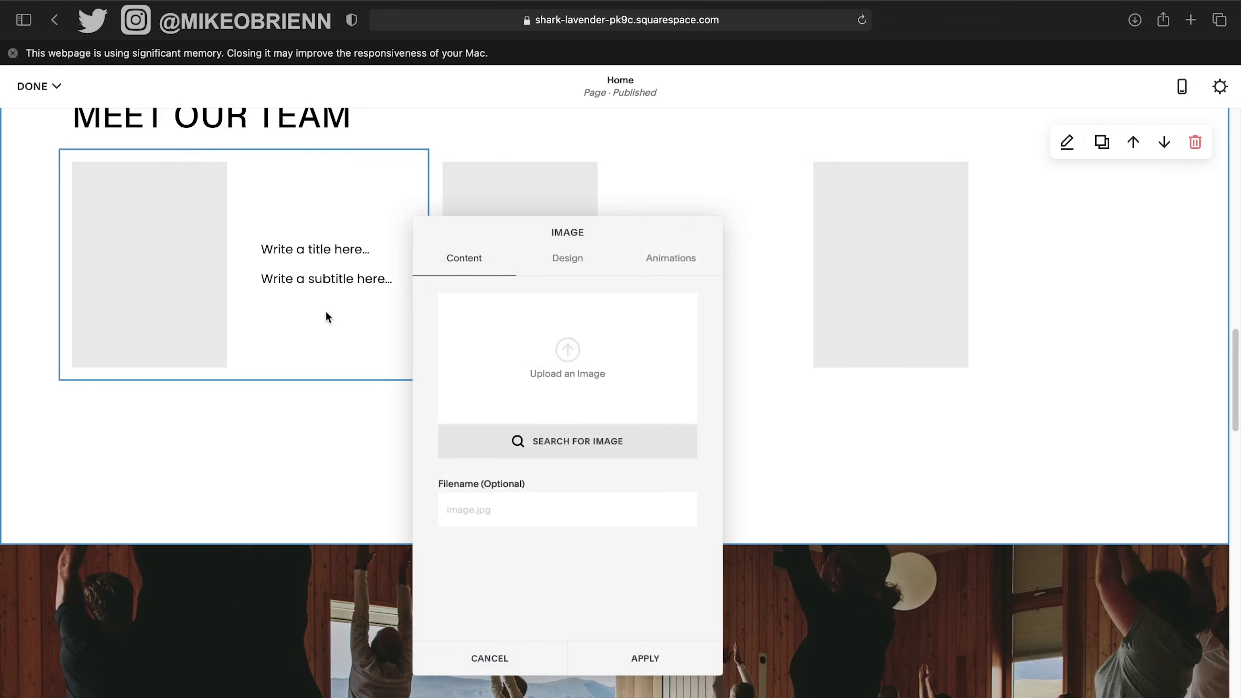
{"action": "left_click", "coordinate": [579, 371]}
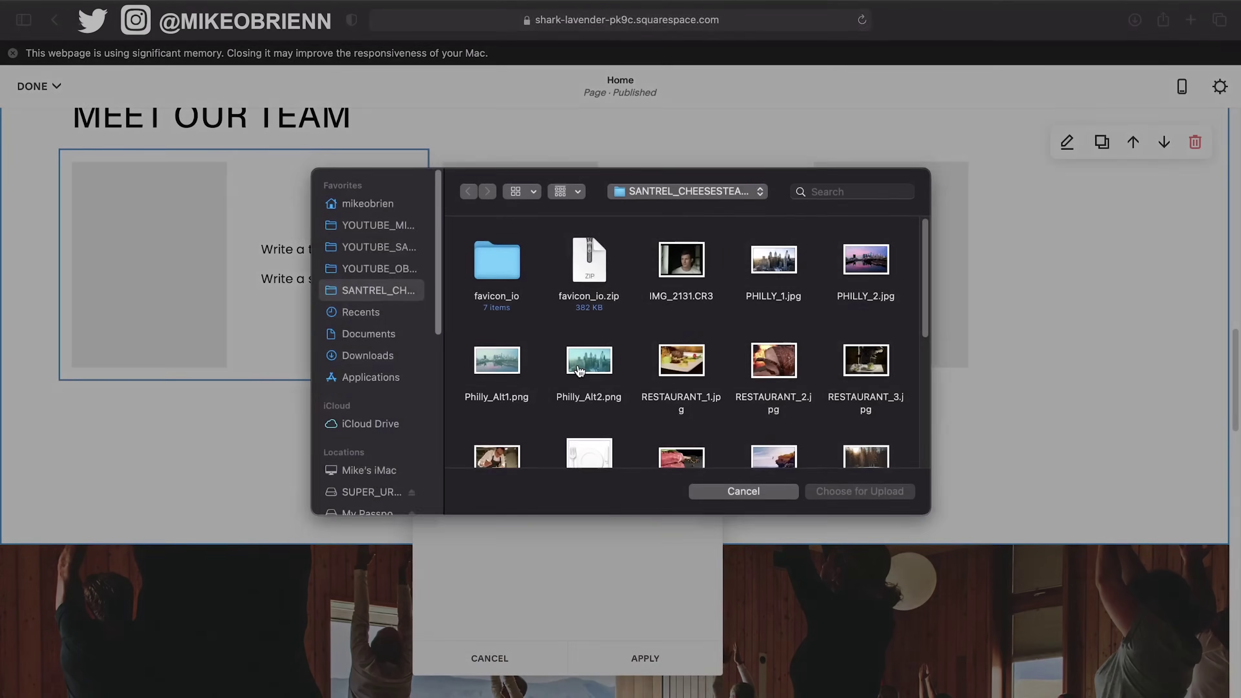
{"action": "scroll", "coordinate": [812, 421], "scroll_direction": "down", "scroll_amount": 3}
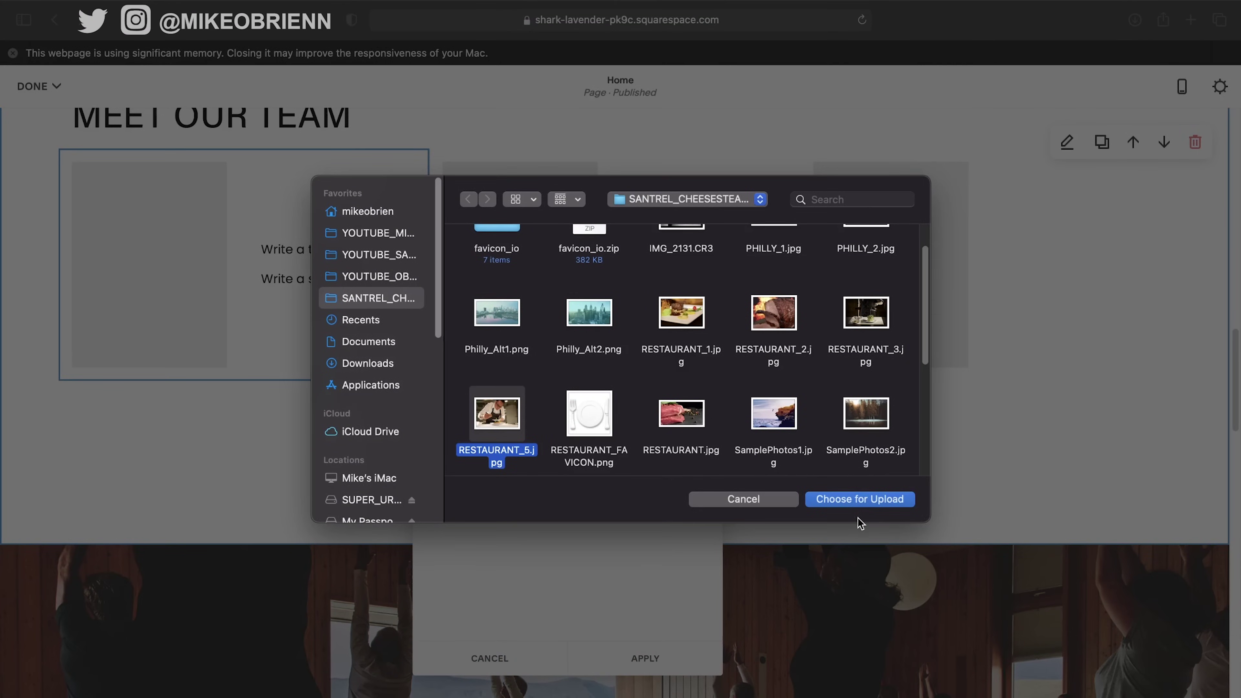
{"action": "left_click", "coordinate": [858, 501]}
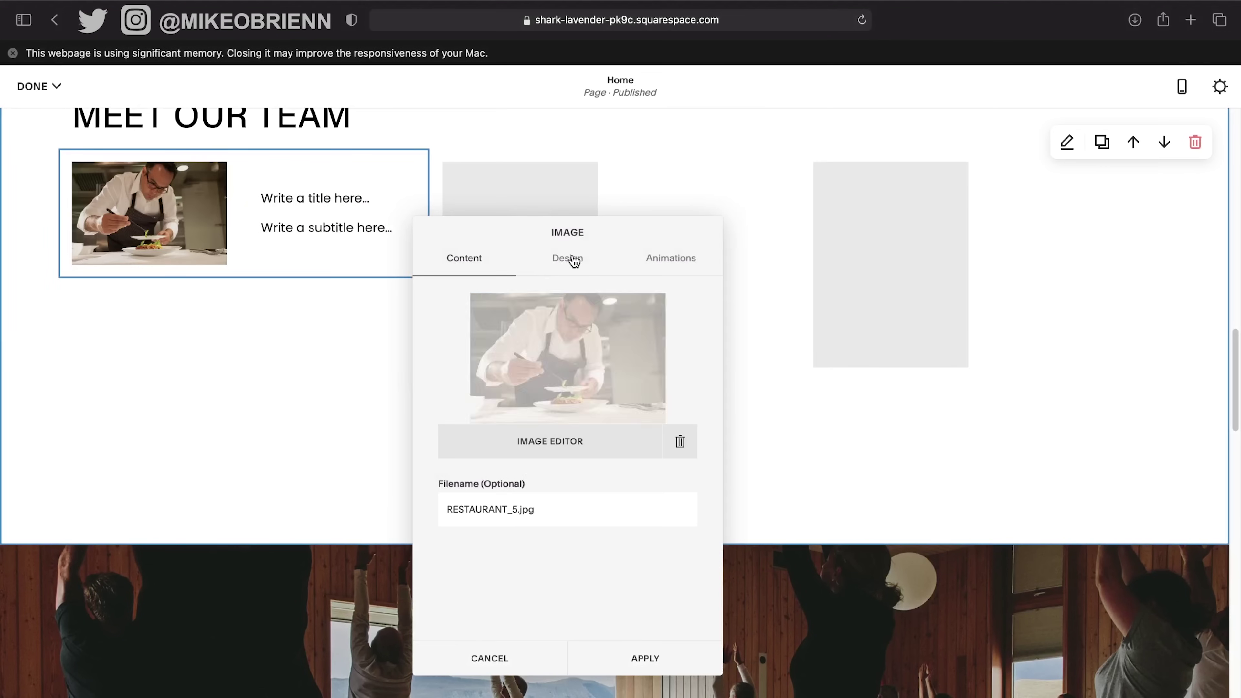
Give the chef photo the Inline layout with its caption below, stretching off, and lightbox toggled.
{"action": "left_click", "coordinate": [574, 262]}
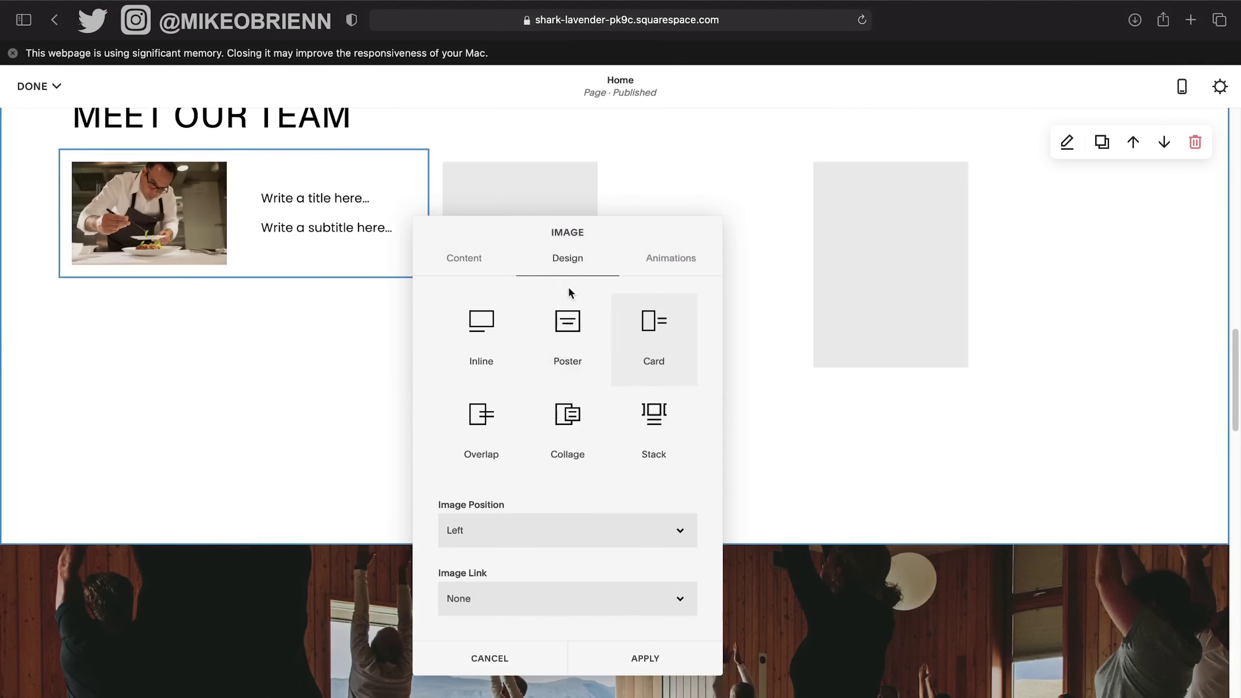
{"action": "left_click", "coordinate": [483, 342]}
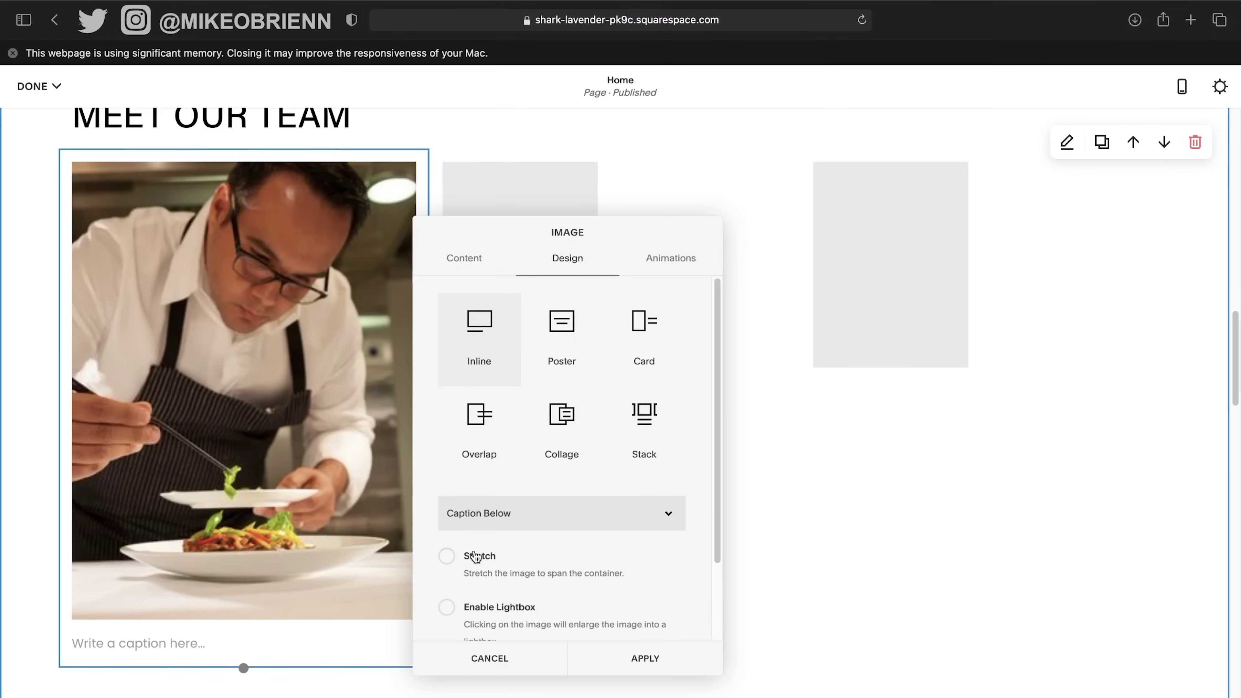
{"action": "scroll", "coordinate": [475, 556], "scroll_direction": "down", "scroll_amount": 2}
{"action": "left_click", "coordinate": [472, 503]}
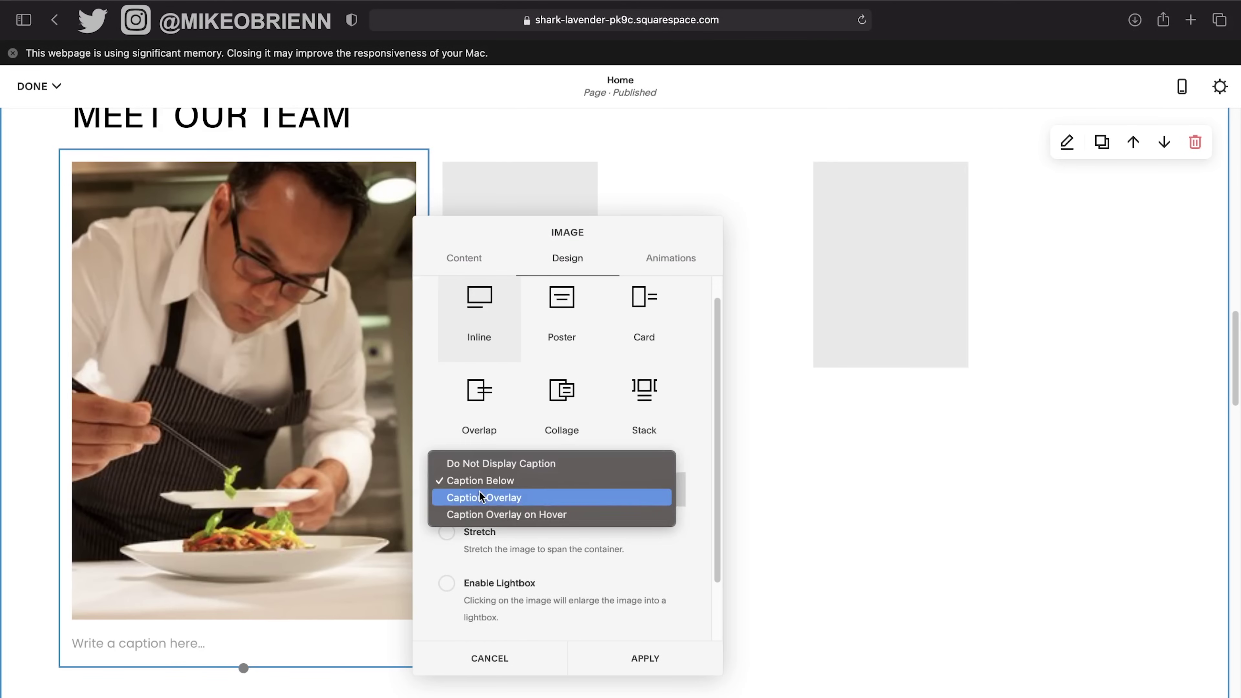
{"action": "left_click", "coordinate": [589, 560]}
{"action": "left_click", "coordinate": [448, 534]}
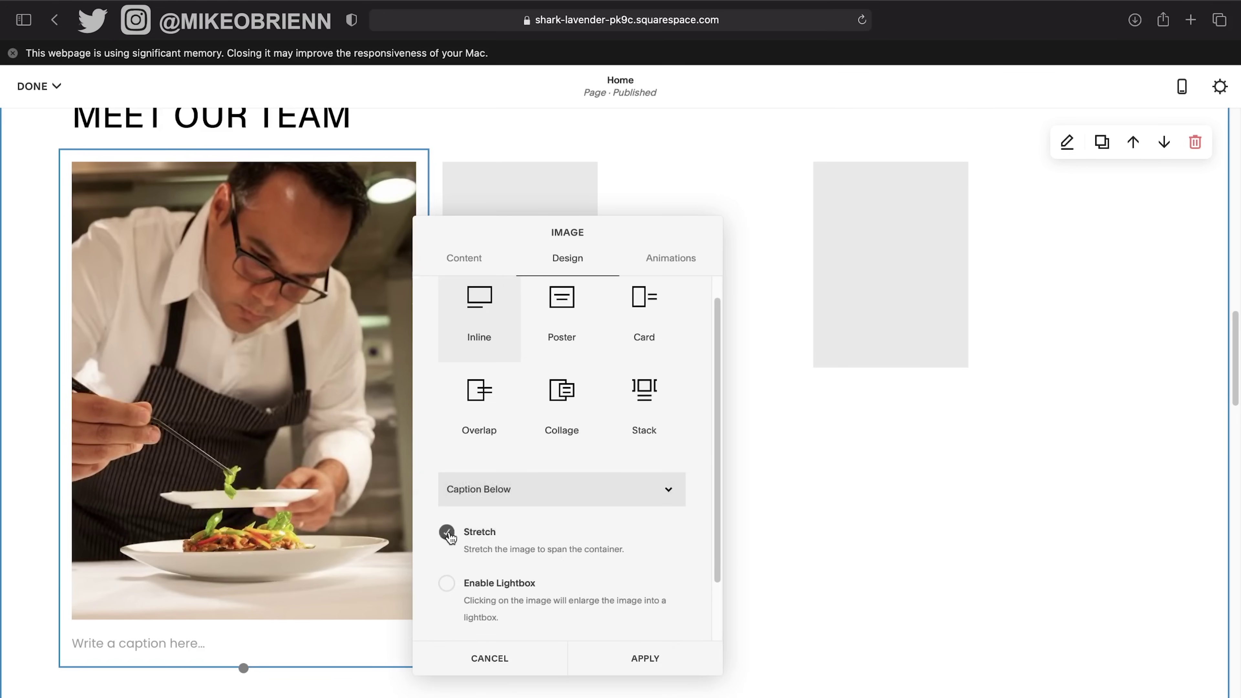
{"action": "left_click", "coordinate": [449, 536]}
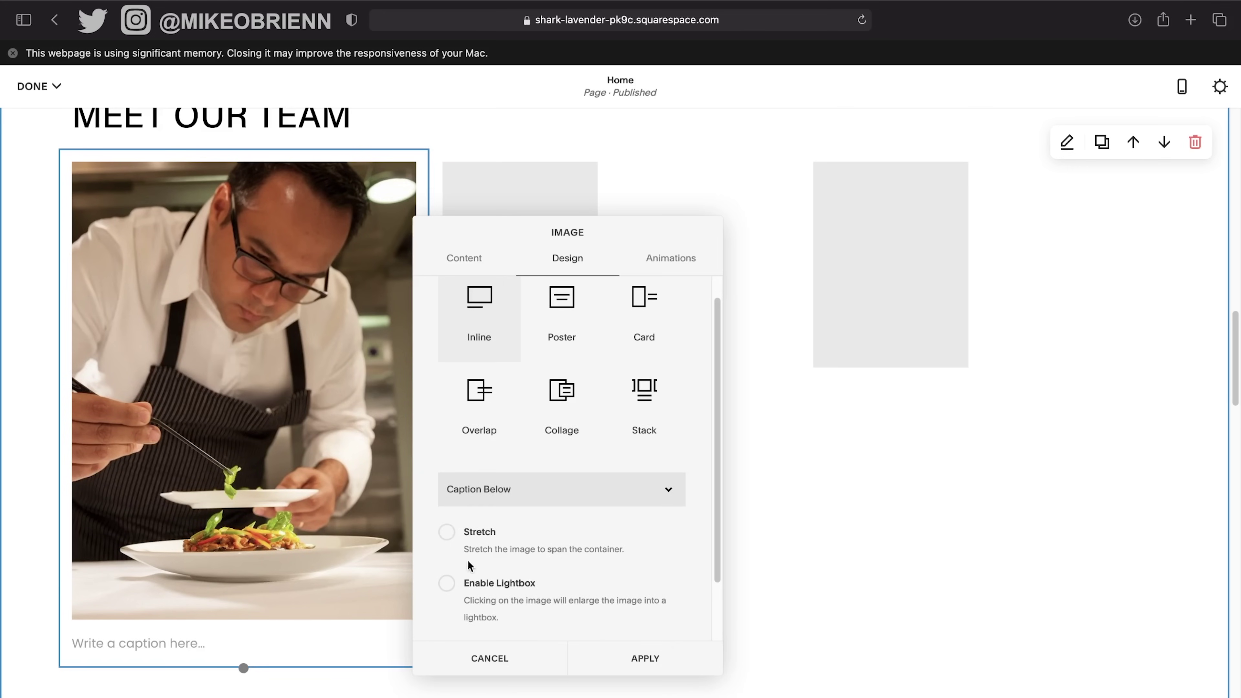
{"action": "left_click", "coordinate": [456, 584]}
Apply the chef photo's settings and bring up the content block list beside the third image.
{"action": "scroll", "coordinate": [562, 581], "scroll_direction": "down", "scroll_amount": 2}
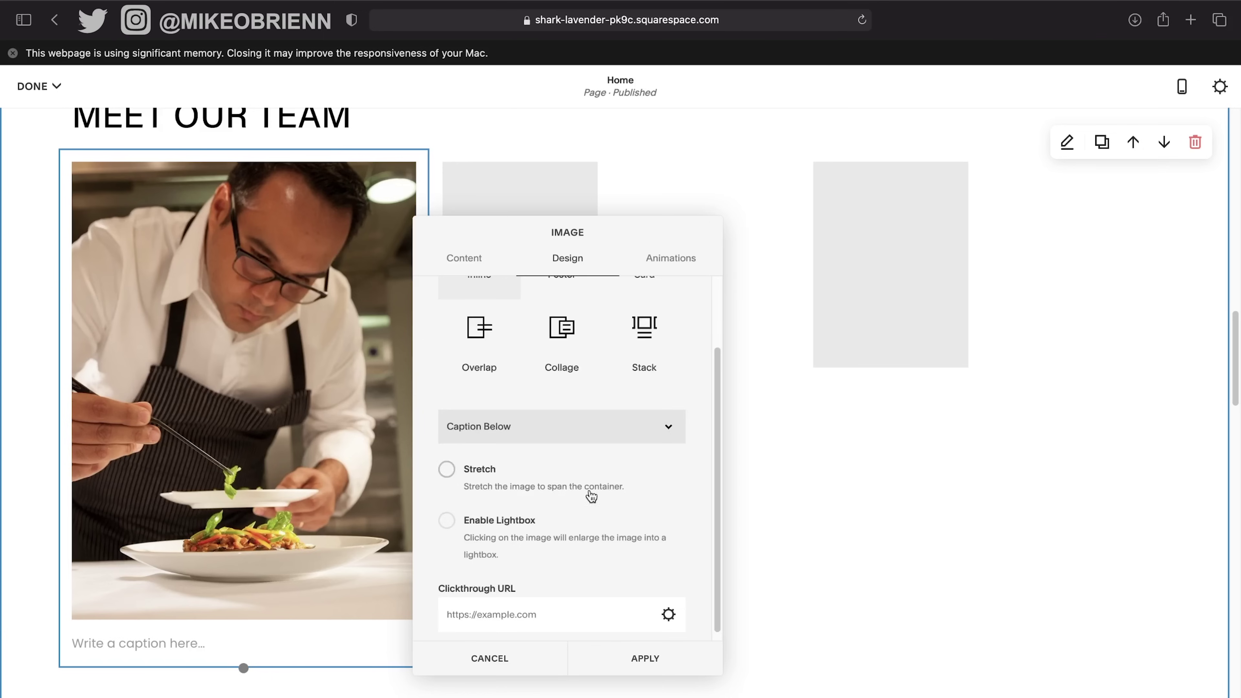
{"action": "scroll", "coordinate": [601, 495], "scroll_direction": "up", "scroll_amount": 3}
{"action": "scroll", "coordinate": [616, 499], "scroll_direction": "down", "scroll_amount": 3}
{"action": "scroll", "coordinate": [616, 499], "scroll_direction": "up", "scroll_amount": 3}
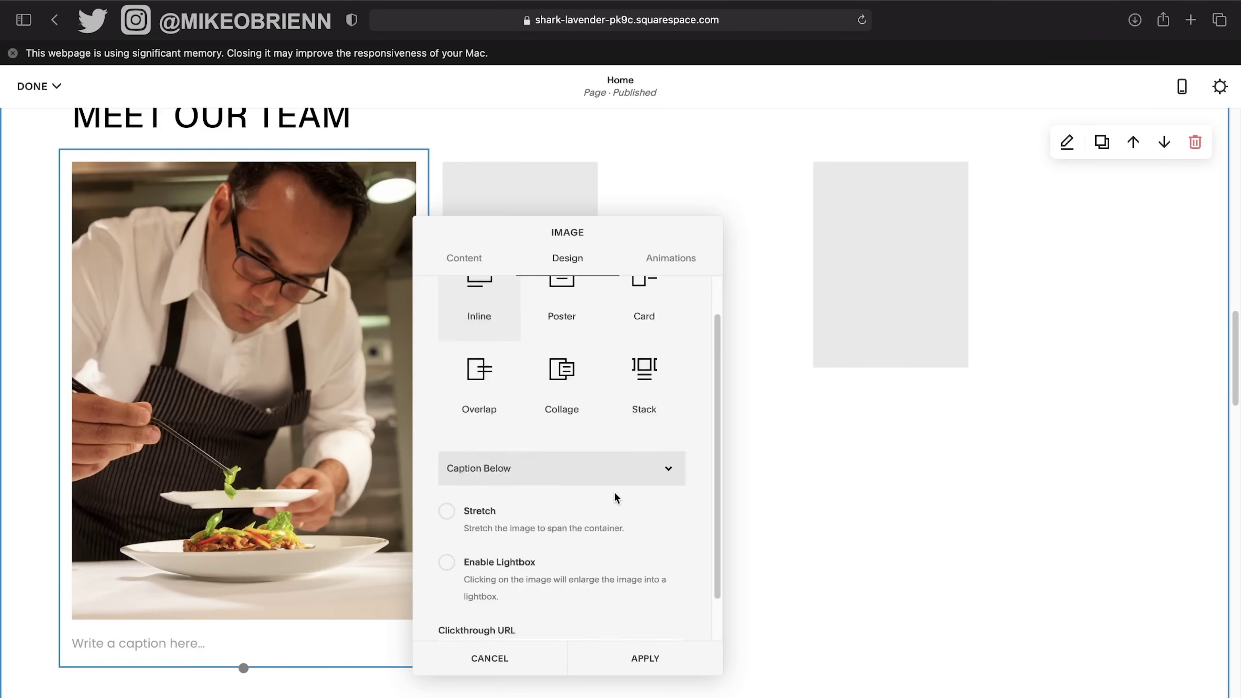
{"action": "left_click", "coordinate": [678, 259]}
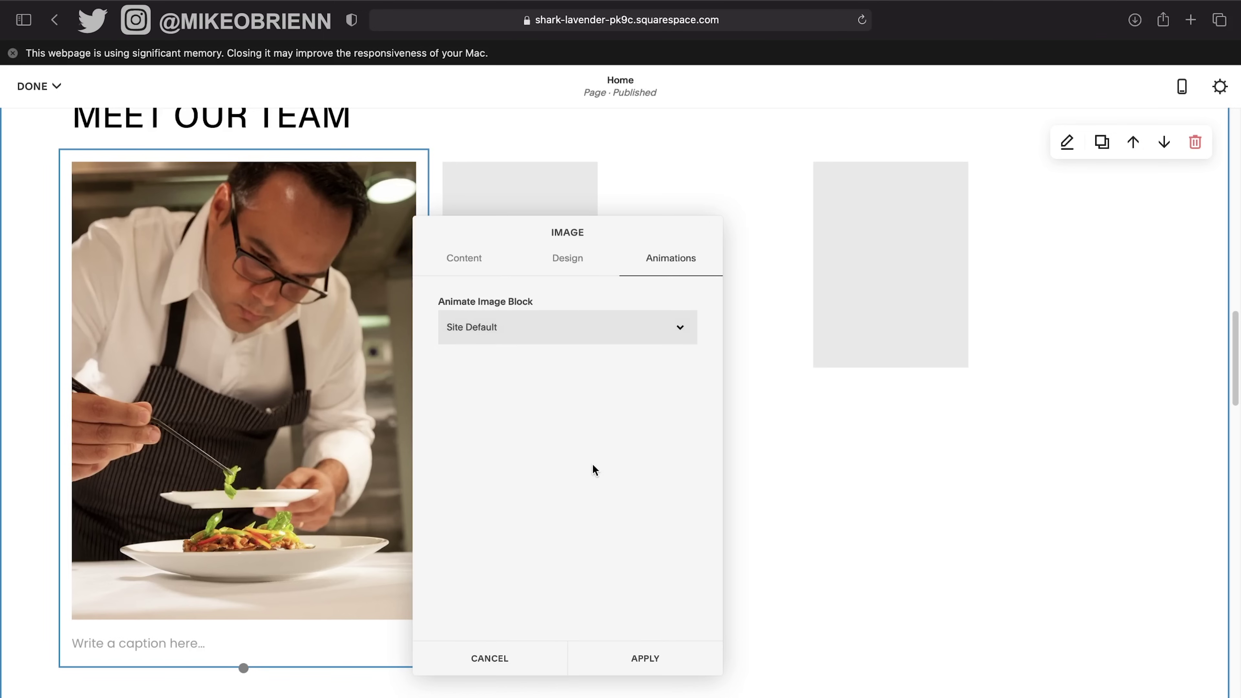
{"action": "left_click", "coordinate": [649, 672]}
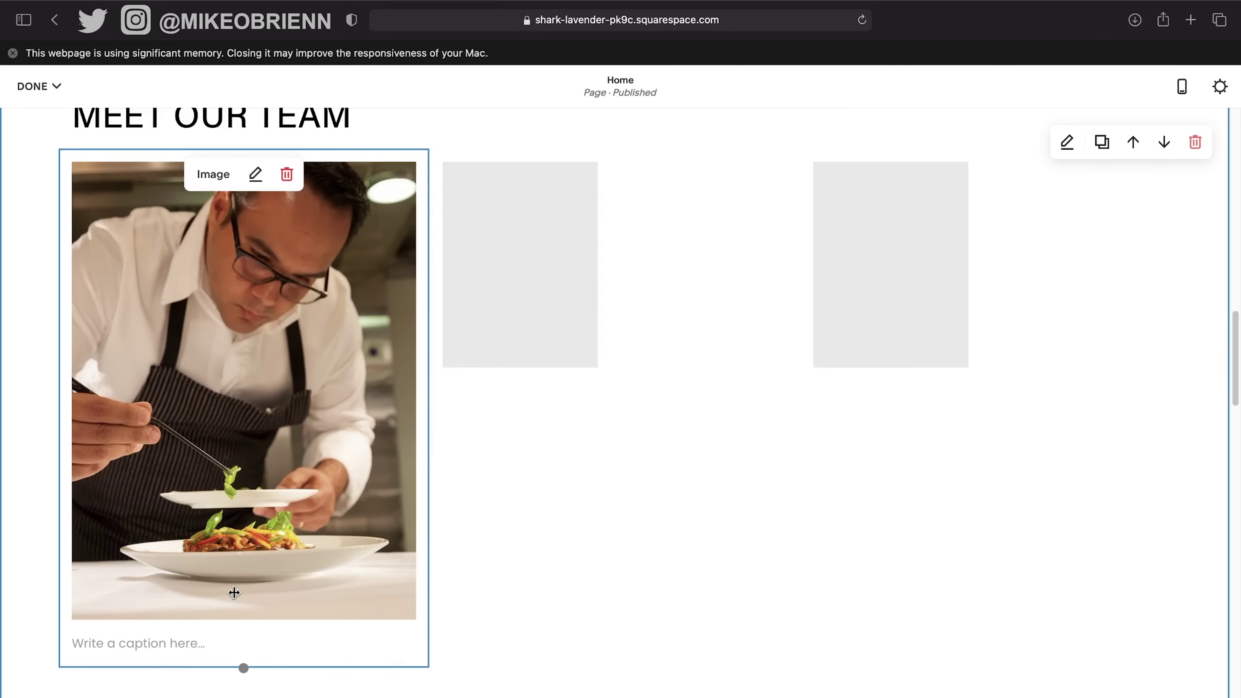
{"action": "left_click", "coordinate": [203, 636]}
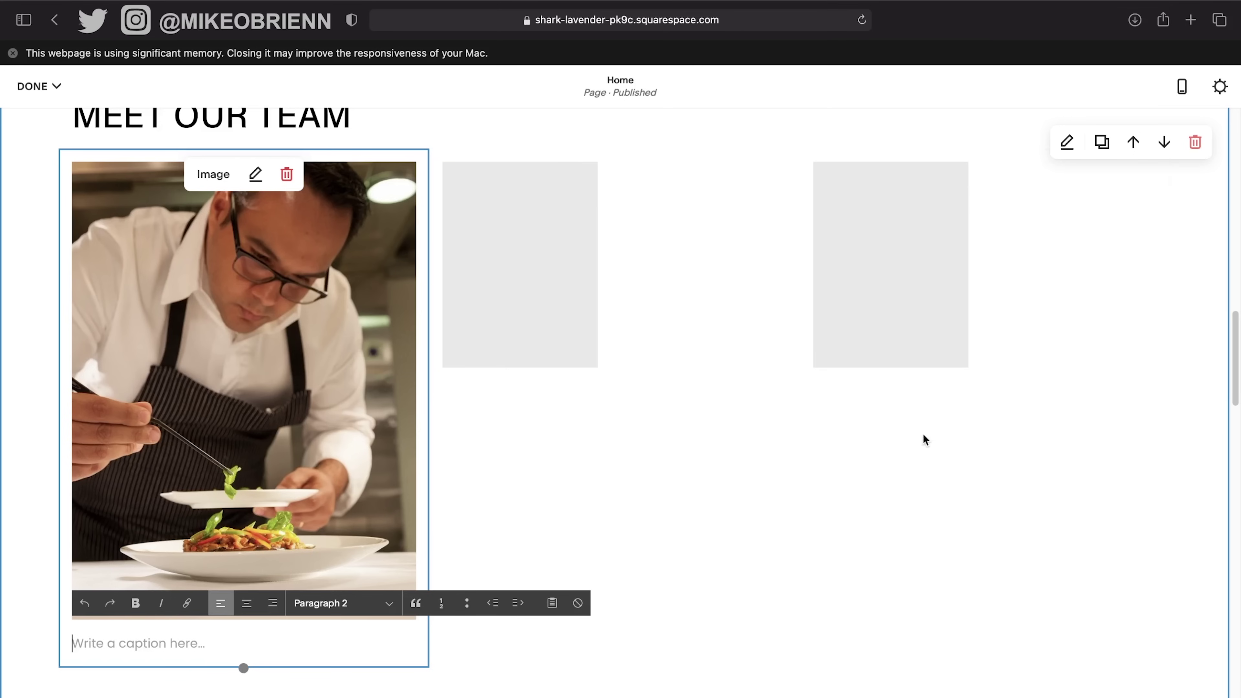
{"action": "left_click", "coordinate": [802, 381]}
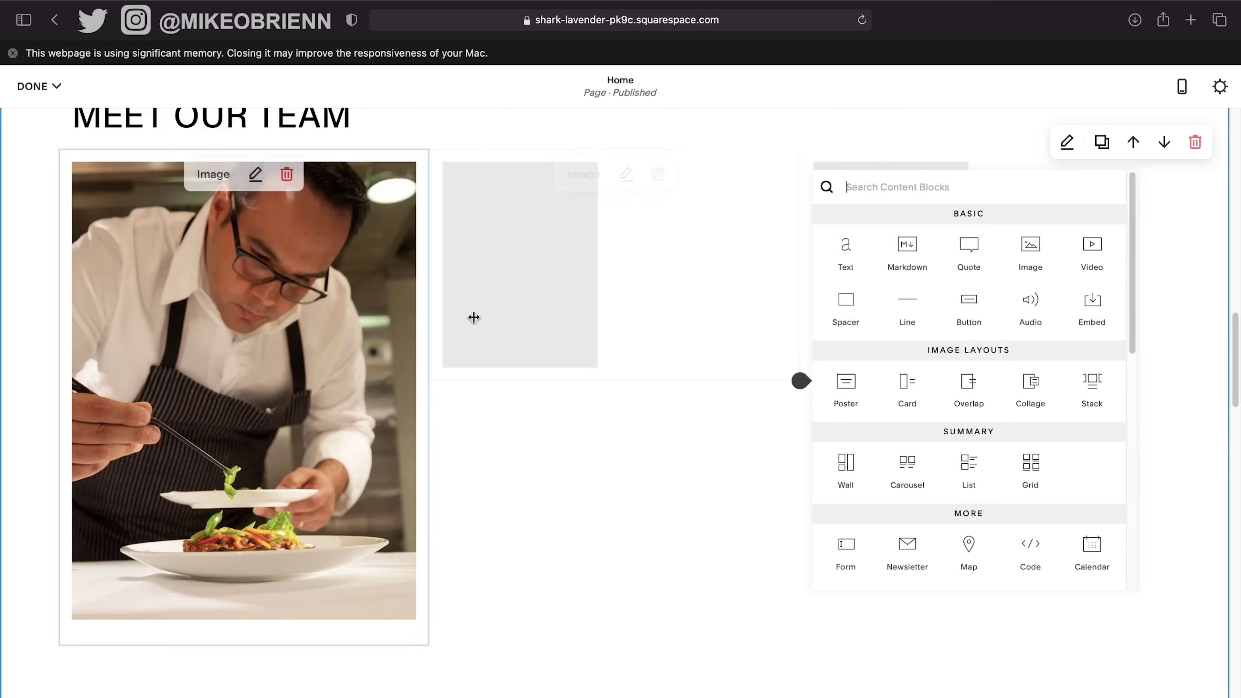
Add a tall spacer block to the left of the chef photo.
{"action": "left_click", "coordinate": [844, 301]}
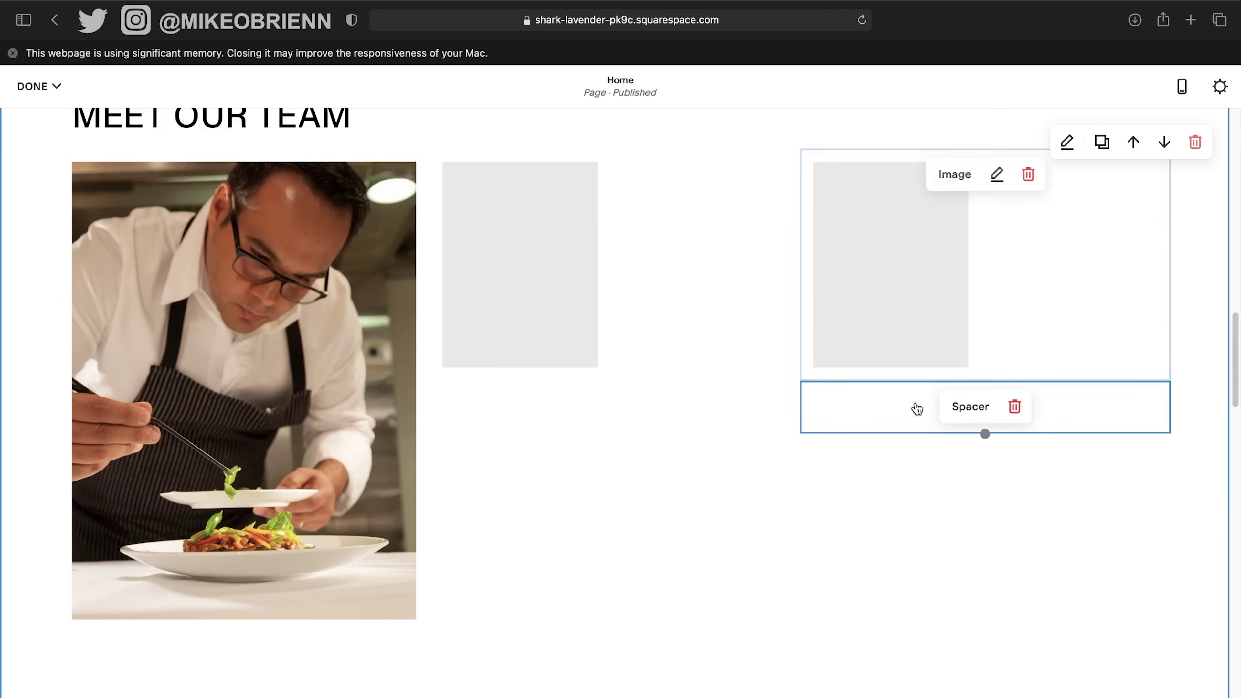
{"action": "left_click_drag", "start_coordinate": [918, 410], "coordinate": [67, 322]}
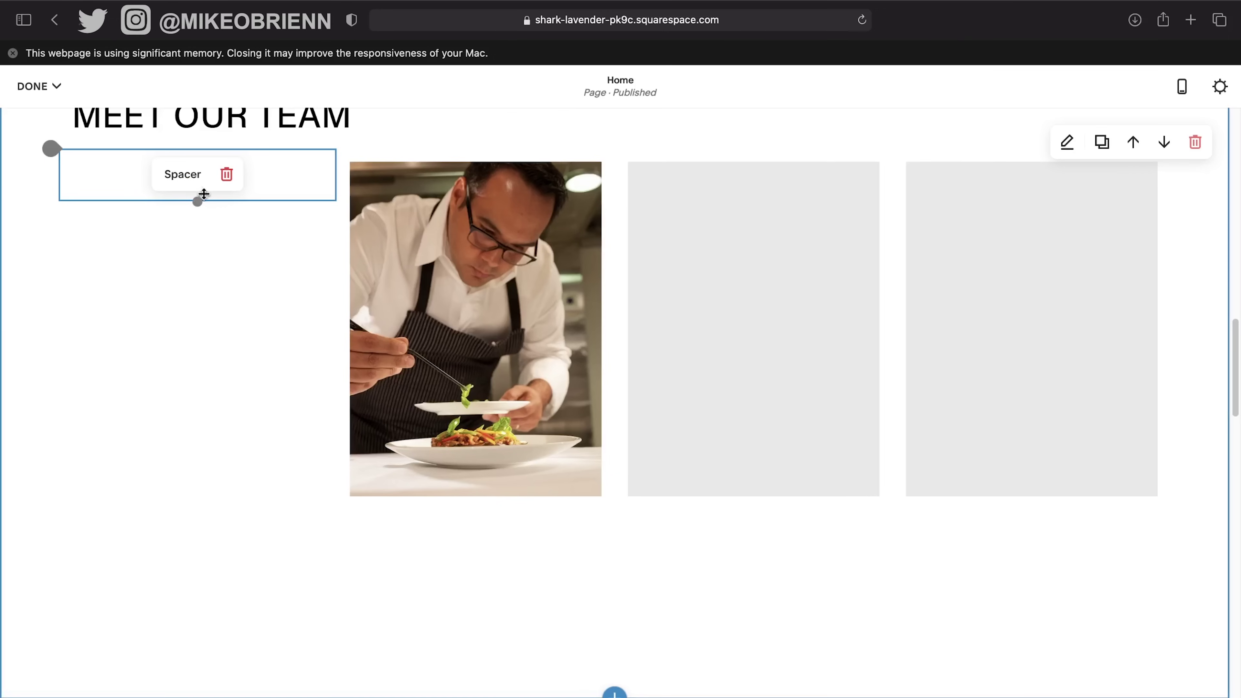
{"action": "left_click_drag", "start_coordinate": [201, 202], "coordinate": [196, 350]}
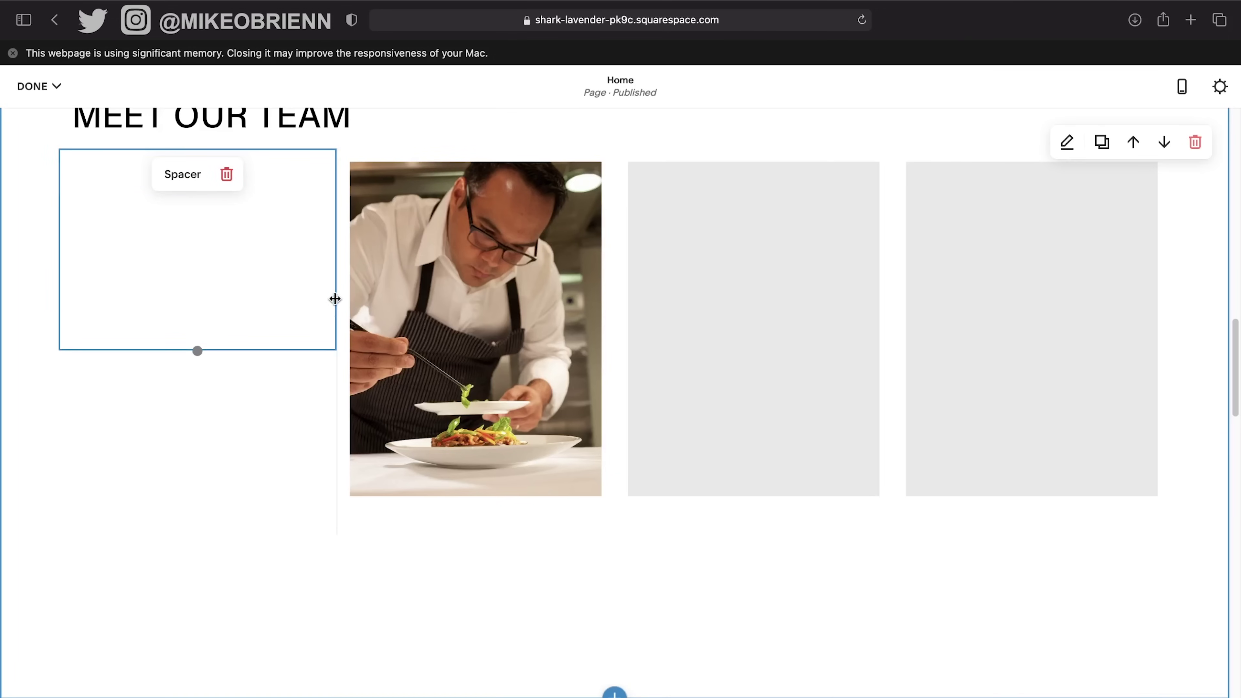
{"action": "left_click", "coordinate": [310, 351]}
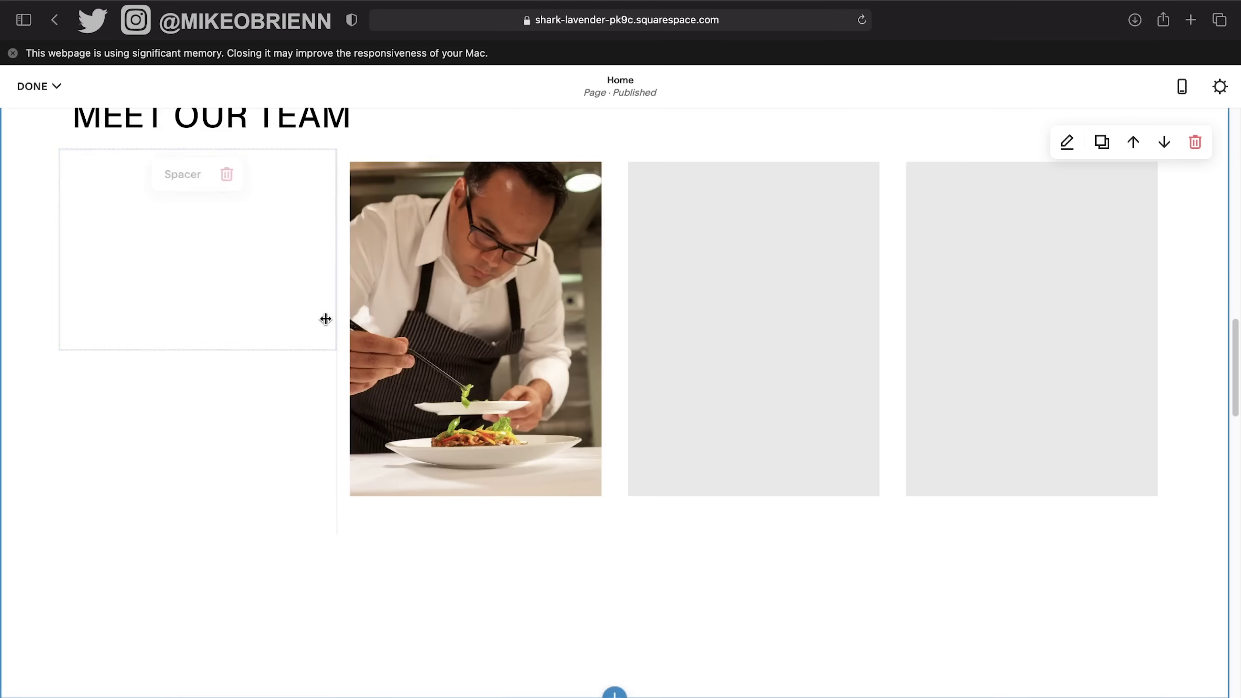
Resize the chef photo and widen the right grey placeholder image.
{"action": "left_click_drag", "start_coordinate": [325, 319], "coordinate": [249, 308]}
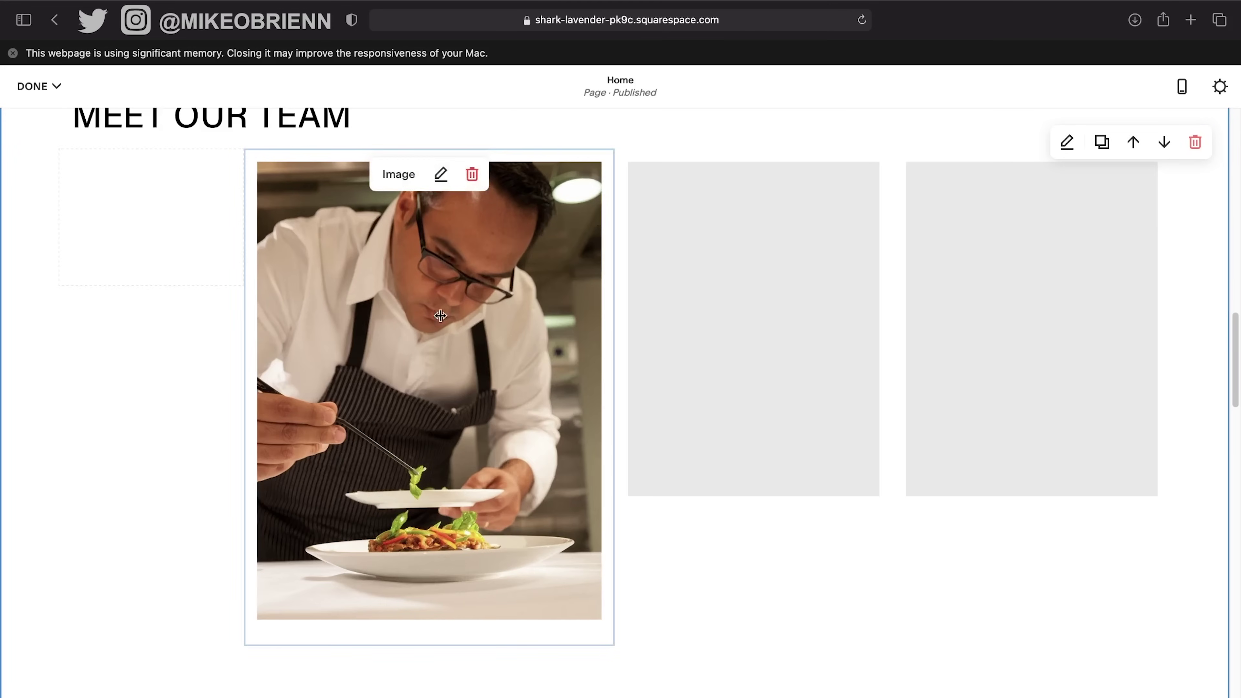
{"action": "left_click_drag", "start_coordinate": [585, 363], "coordinate": [545, 363]}
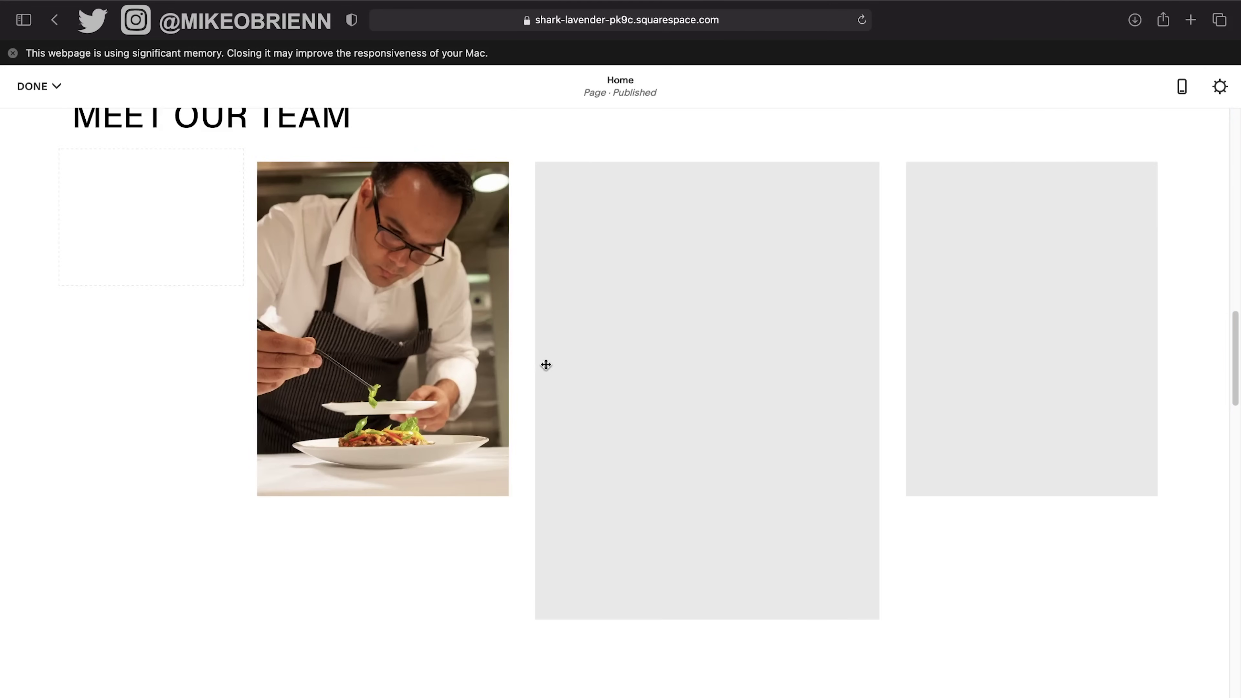
{"action": "mouse_move", "coordinate": [897, 316]}
{"action": "left_mouse_down"}
{"action": "mouse_move", "coordinate": [844, 320]}
{"action": "mouse_move", "coordinate": [887, 317]}
{"action": "left_mouse_up"}
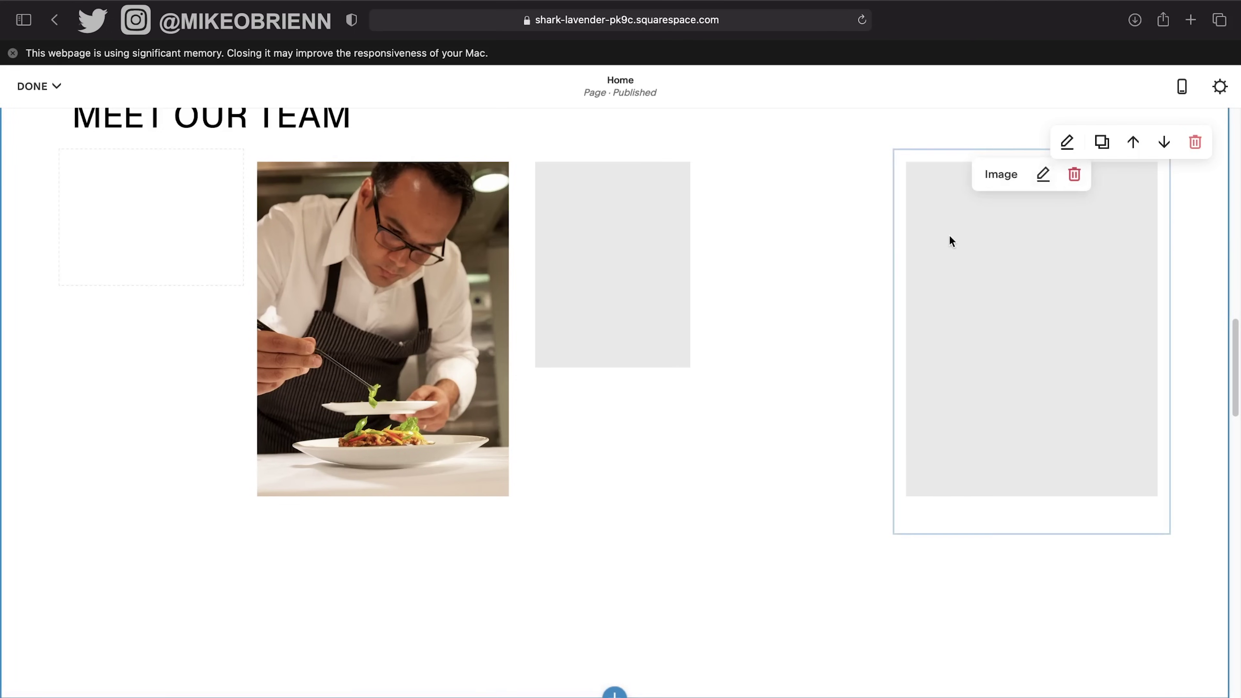
{"action": "left_click_drag", "start_coordinate": [252, 245], "coordinate": [194, 247]}
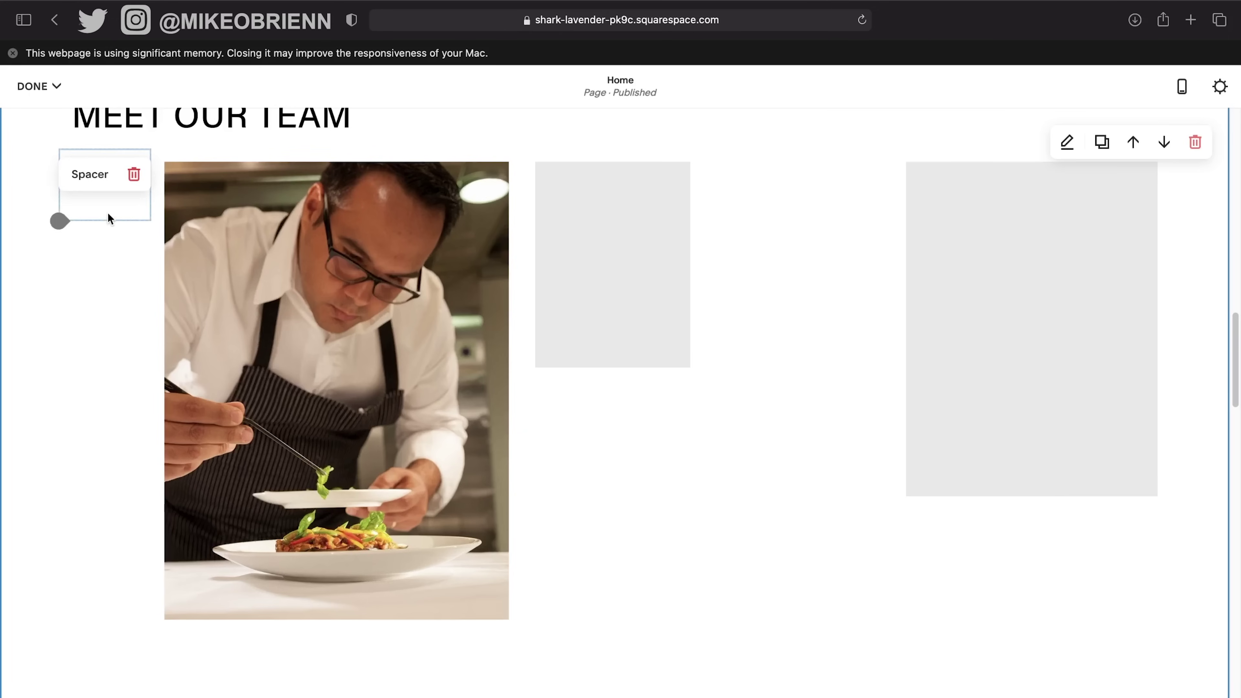
Add a second spacer at the row's top right and widen the two placeholder images.
{"action": "left_click", "coordinate": [65, 229]}
{"action": "left_click", "coordinate": [108, 264]}
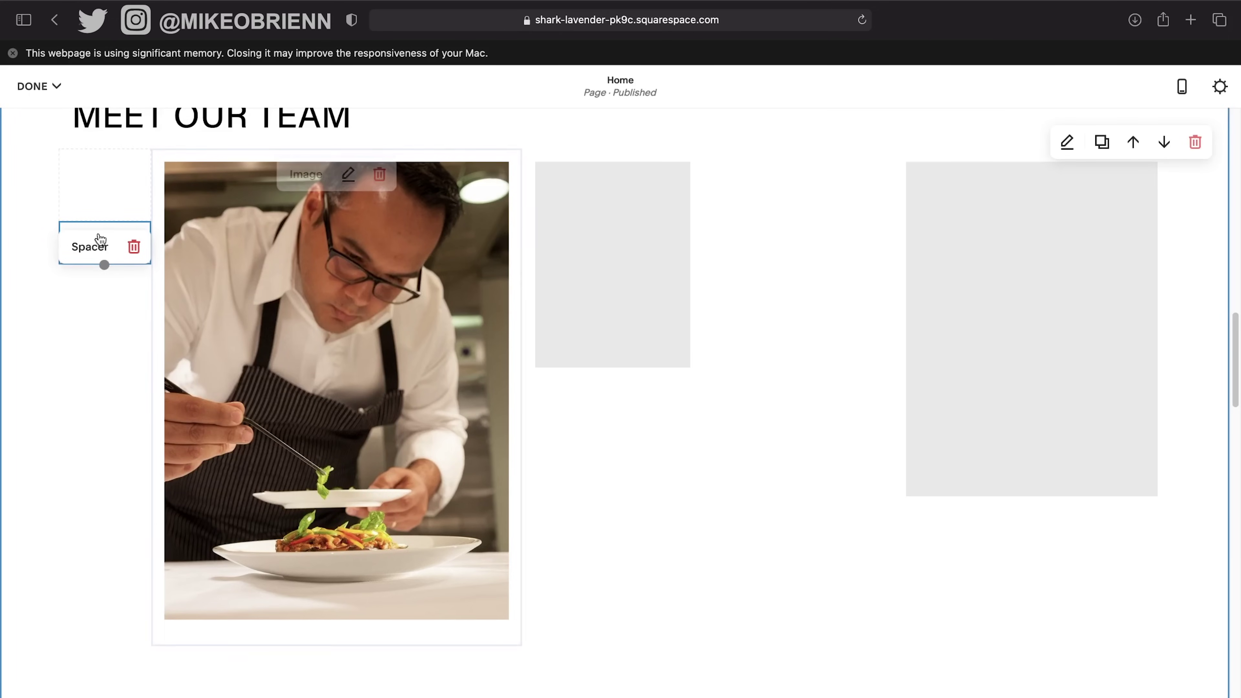
{"action": "left_click_drag", "start_coordinate": [126, 239], "coordinate": [1188, 243]}
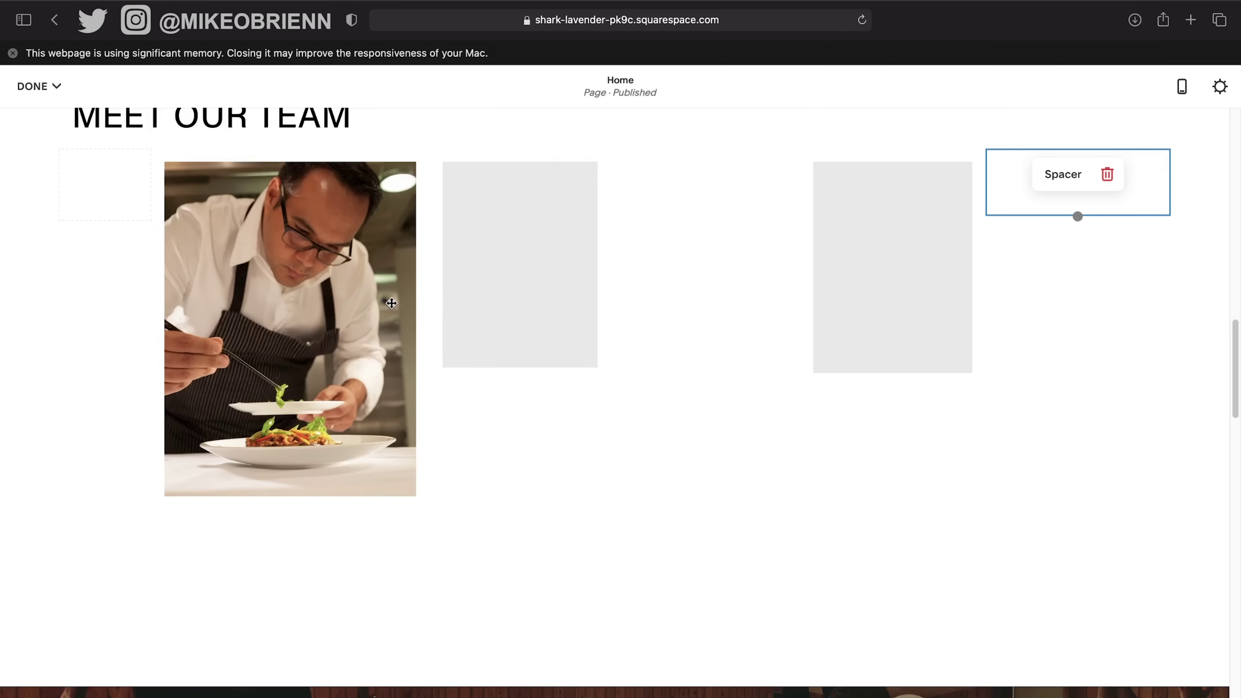
{"action": "left_click_drag", "start_coordinate": [795, 274], "coordinate": [729, 278]}
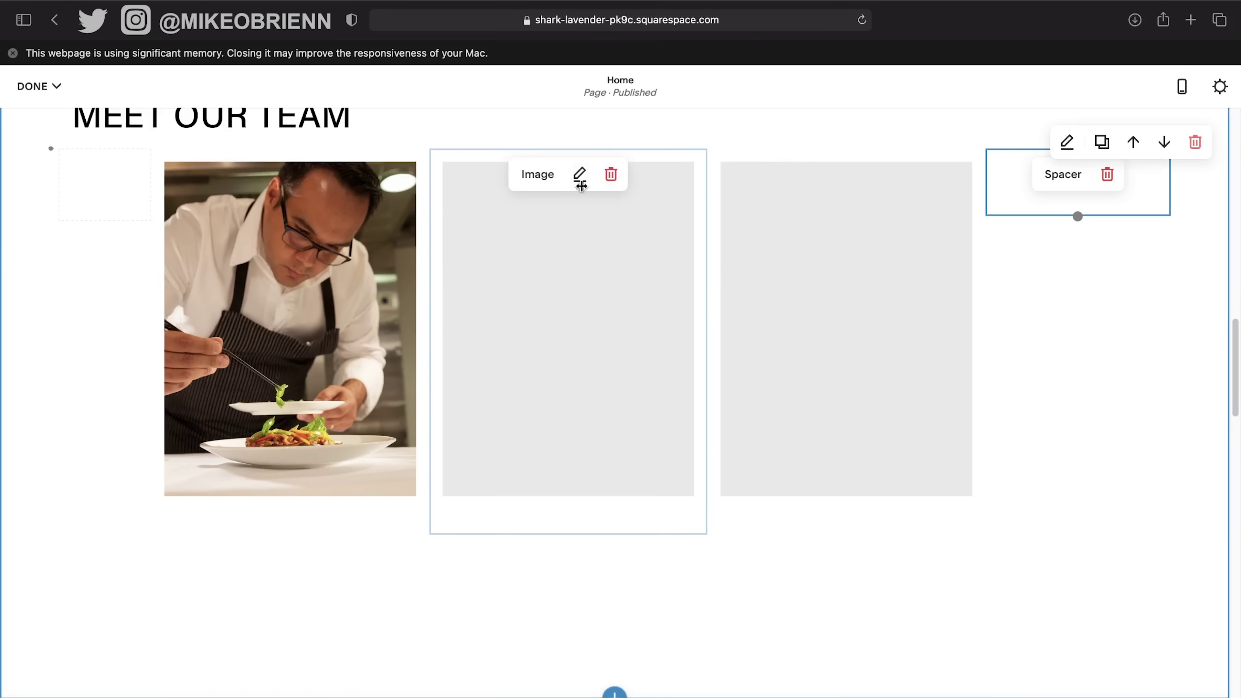
Try uploading IMG_2131.CR3 to the middle image and dismiss the file size warning.
{"action": "left_click", "coordinate": [580, 174]}
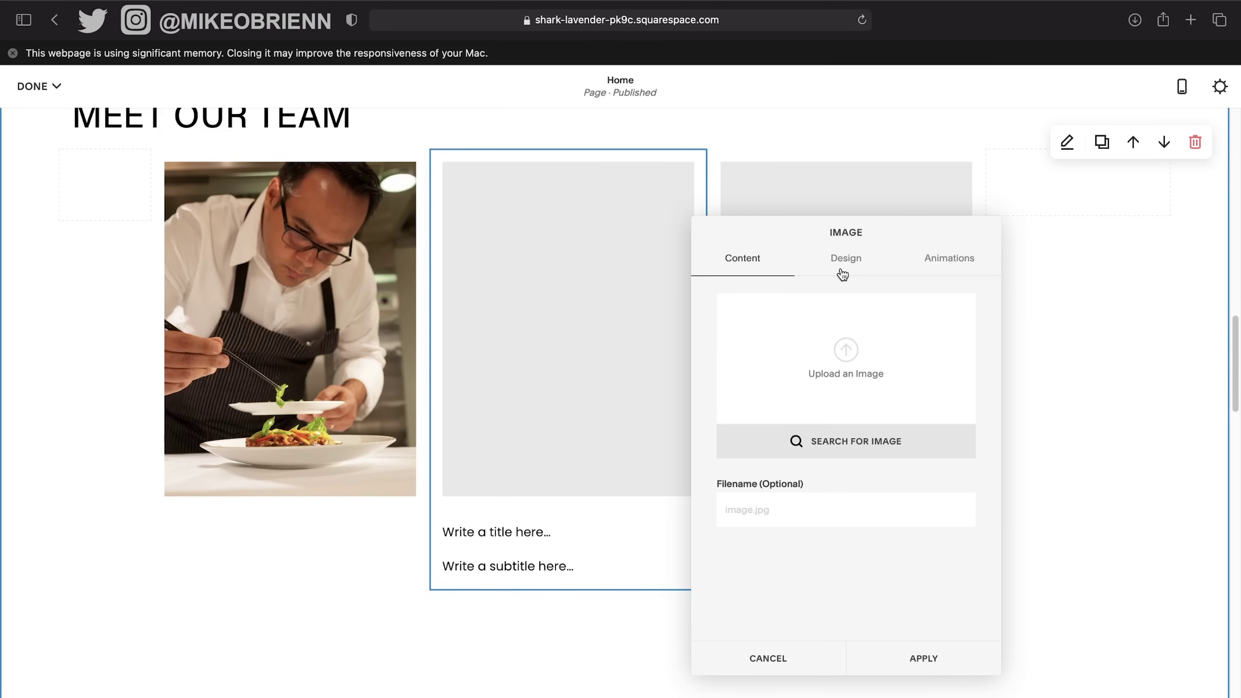
{"action": "left_click", "coordinate": [846, 357]}
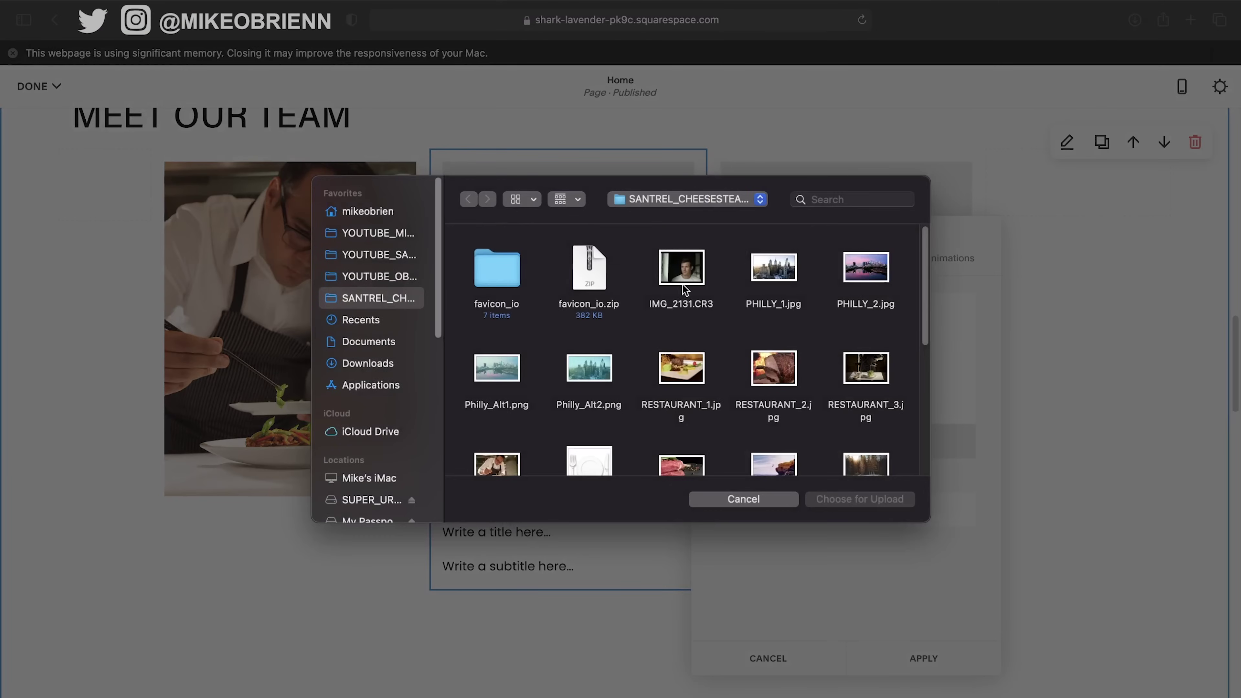
{"action": "left_click", "coordinate": [683, 283]}
{"action": "left_click", "coordinate": [907, 497]}
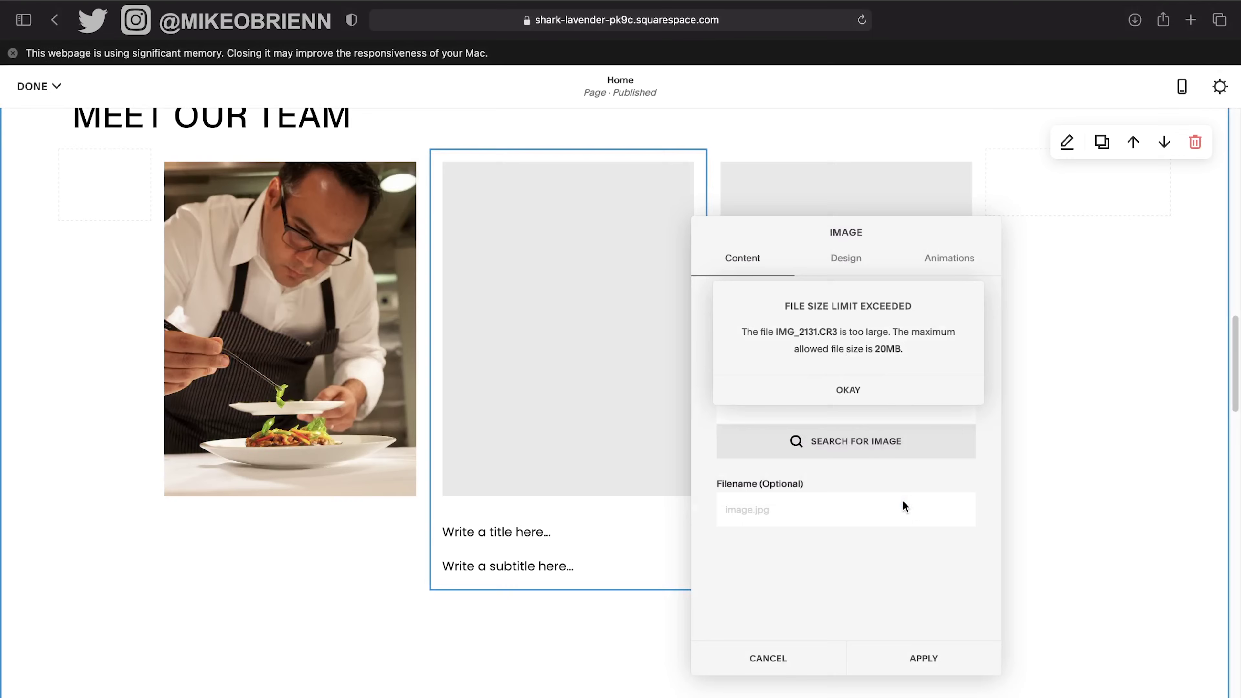
{"action": "left_click", "coordinate": [885, 396]}
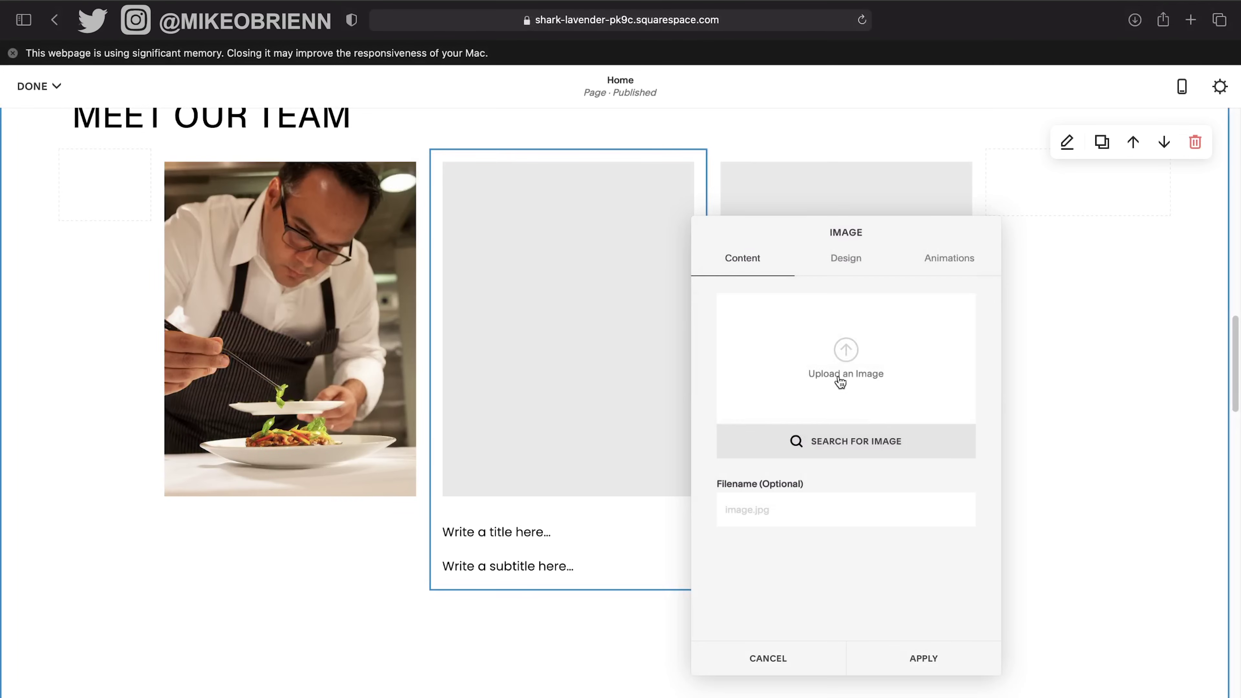
Upload Santrel_Steaks_Images (7).jpg as the middle image and apply it.
{"action": "left_click", "coordinate": [831, 358]}
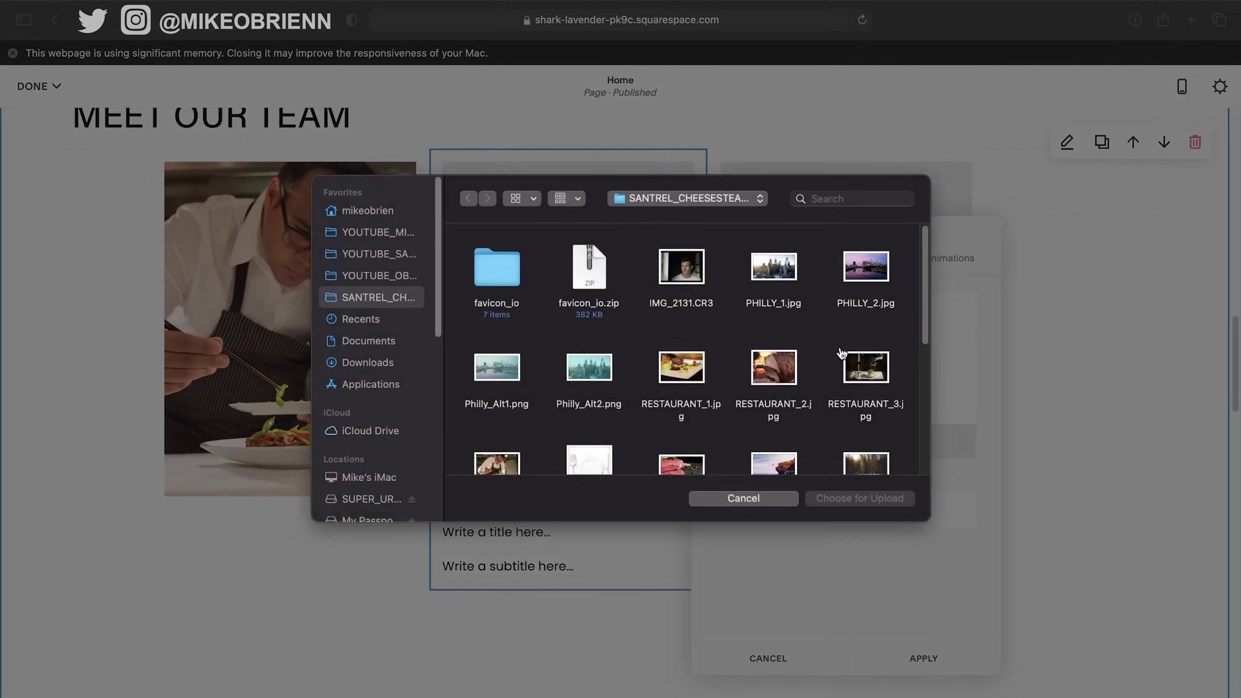
{"action": "scroll", "coordinate": [772, 386], "scroll_direction": "down", "scroll_amount": 3}
{"action": "scroll", "coordinate": [770, 386], "scroll_direction": "down", "scroll_amount": 5}
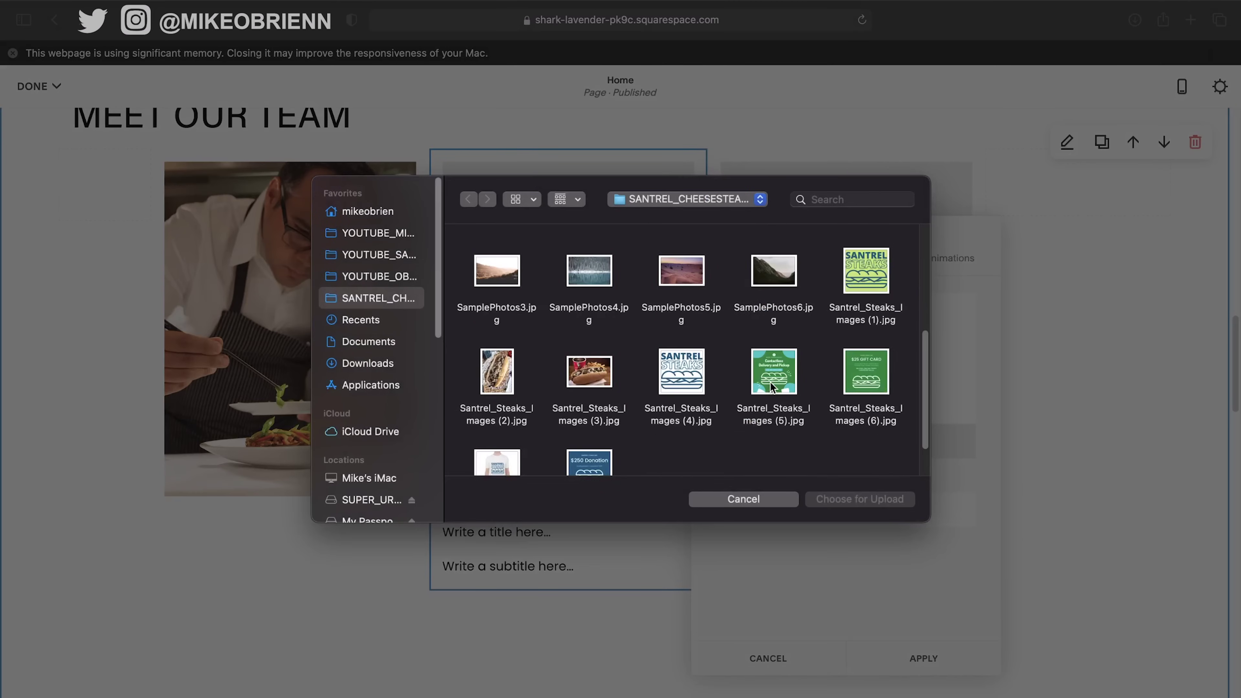
{"action": "scroll", "coordinate": [635, 401], "scroll_direction": "up", "scroll_amount": 2}
{"action": "scroll", "coordinate": [478, 424], "scroll_direction": "down", "scroll_amount": 2}
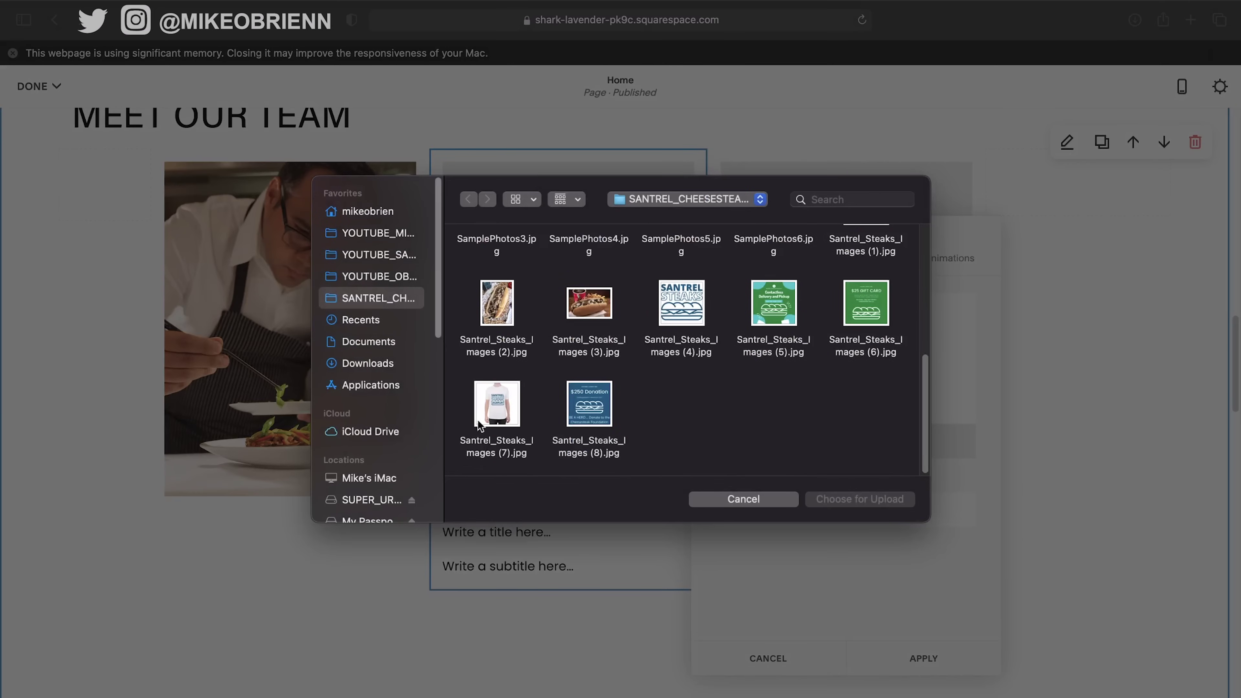
{"action": "left_click", "coordinate": [523, 417]}
{"action": "left_click", "coordinate": [868, 504]}
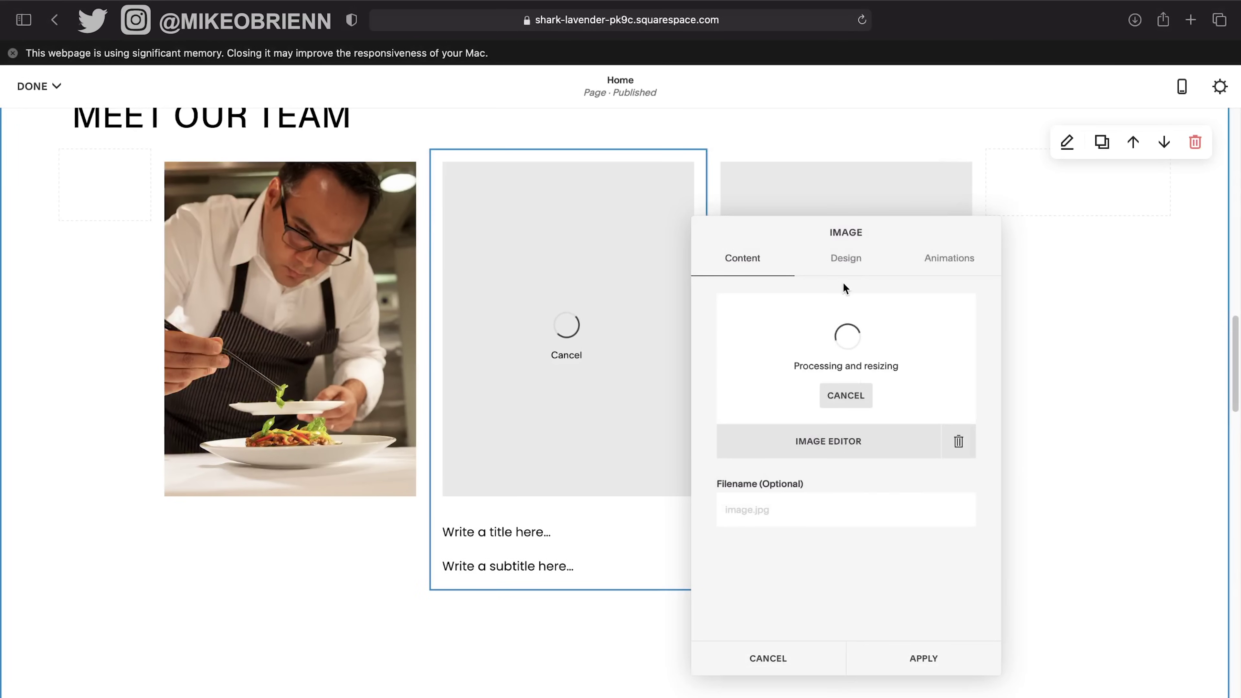
{"action": "left_click", "coordinate": [931, 657]}
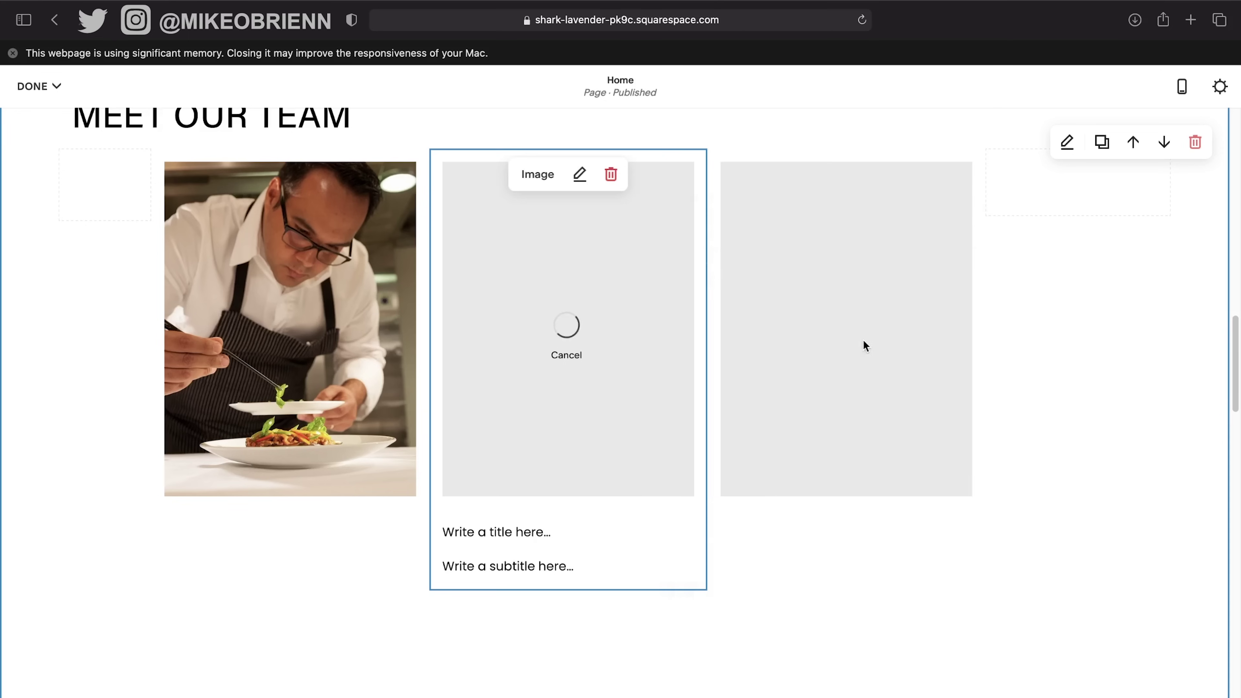
{"action": "left_click", "coordinate": [856, 177]}
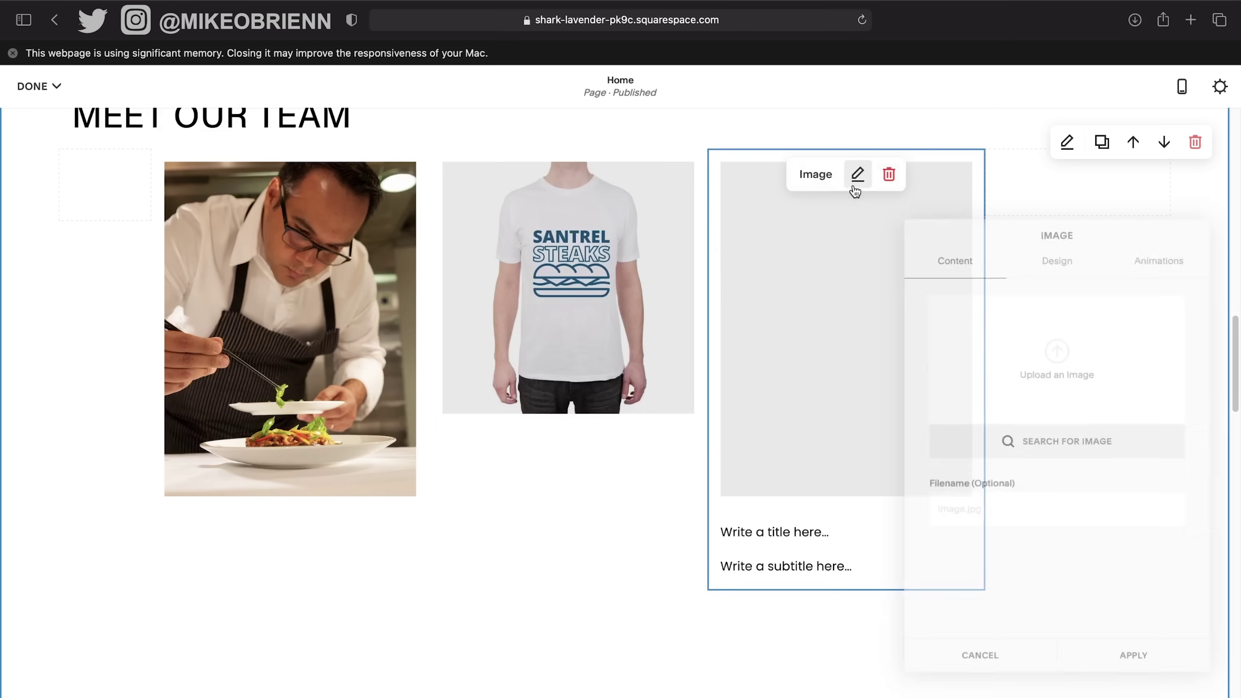
Upload SamplePhotos1.jpg to the third slot, set the Inline layout, and apply.
{"action": "left_click", "coordinate": [1067, 338]}
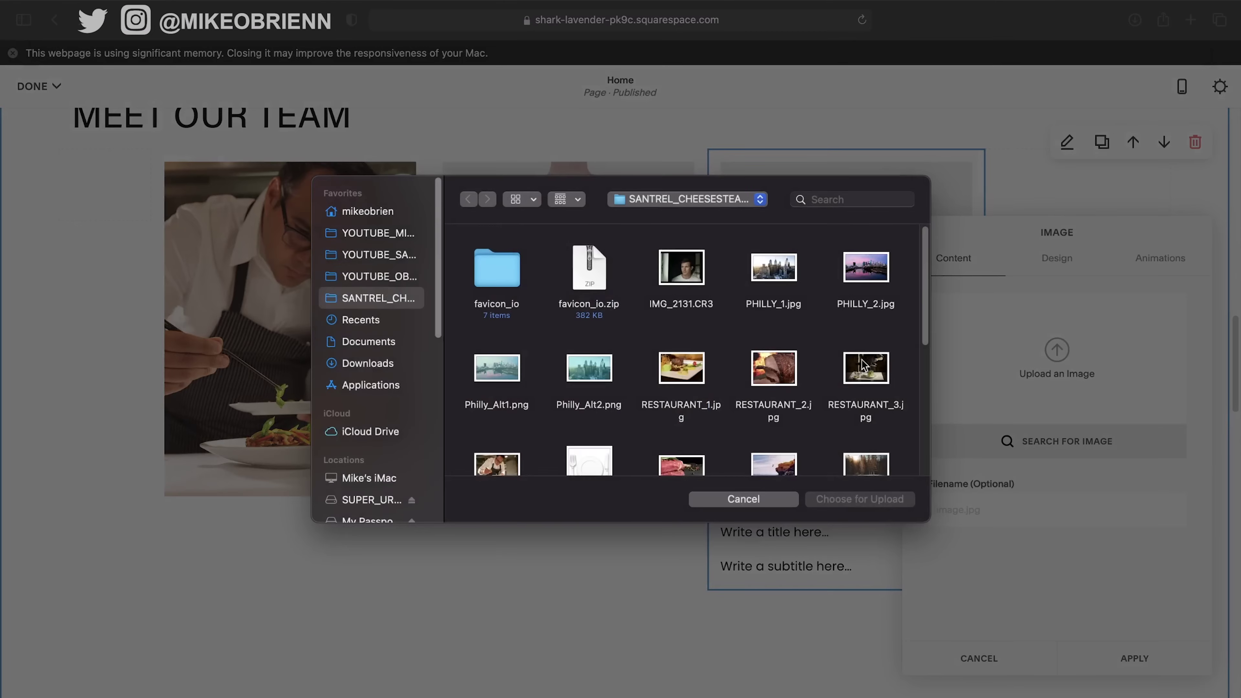
{"action": "scroll", "coordinate": [830, 381], "scroll_direction": "down", "scroll_amount": 3}
{"action": "left_click", "coordinate": [508, 410]}
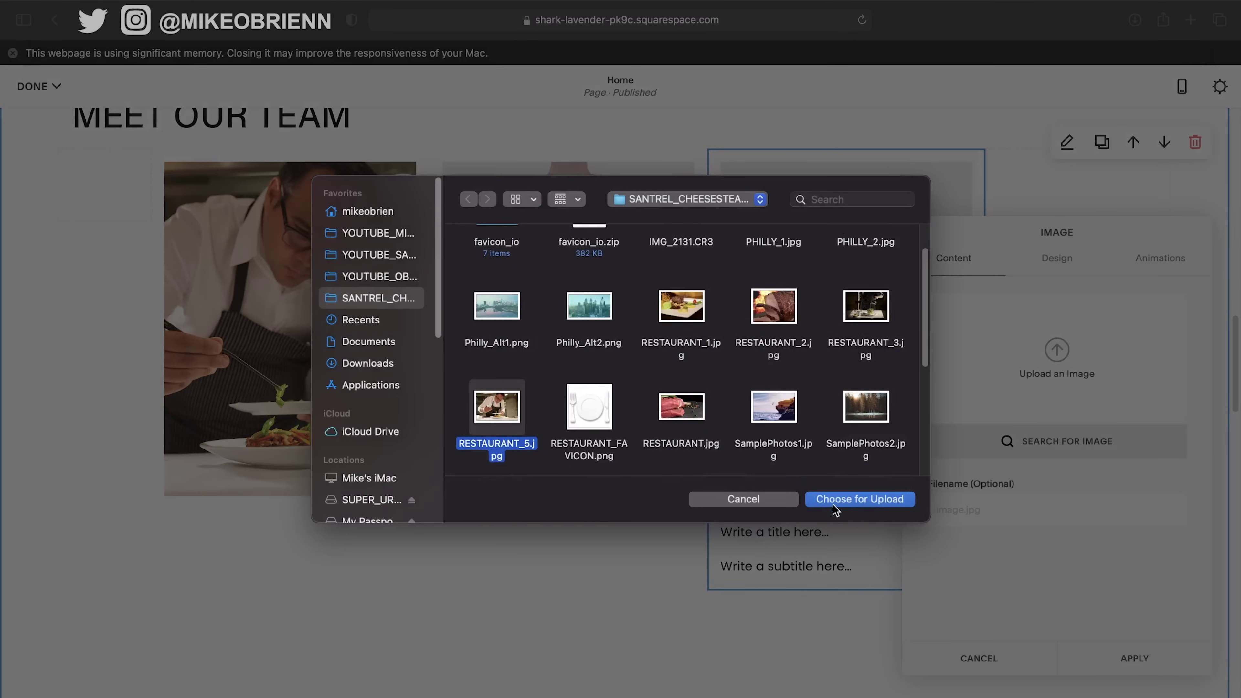
{"action": "scroll", "coordinate": [812, 384], "scroll_direction": "down", "scroll_amount": 1}
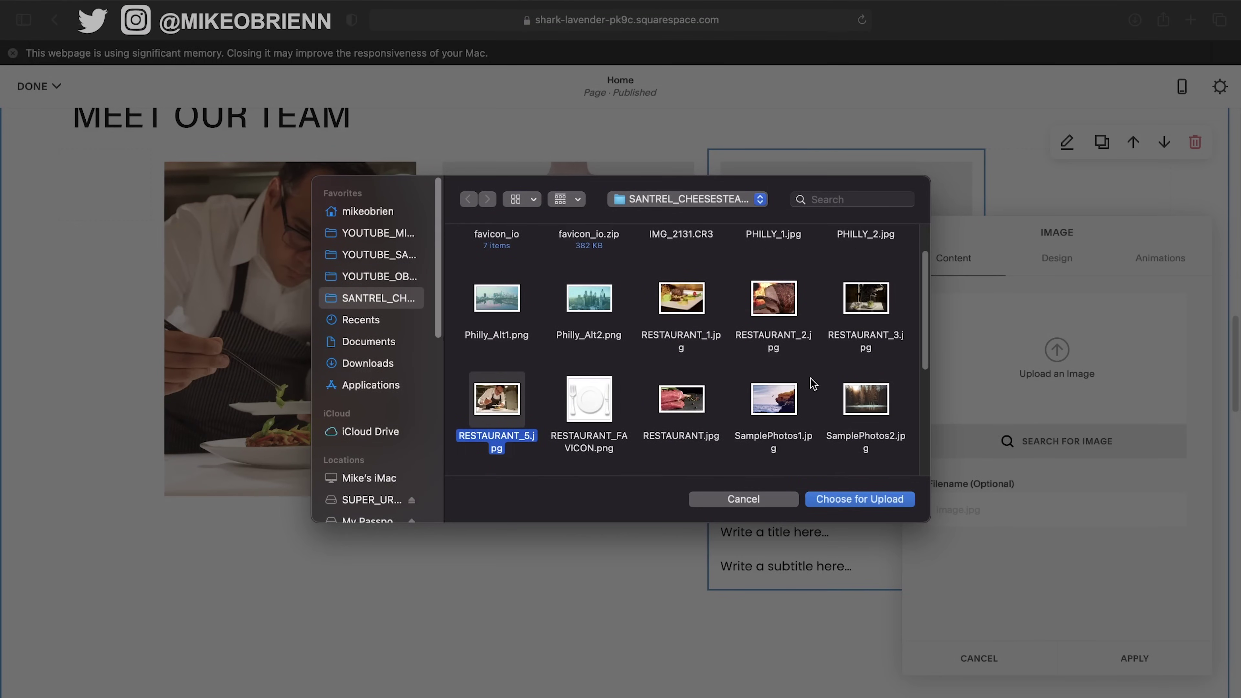
{"action": "left_click", "coordinate": [768, 399]}
{"action": "left_click", "coordinate": [832, 499]}
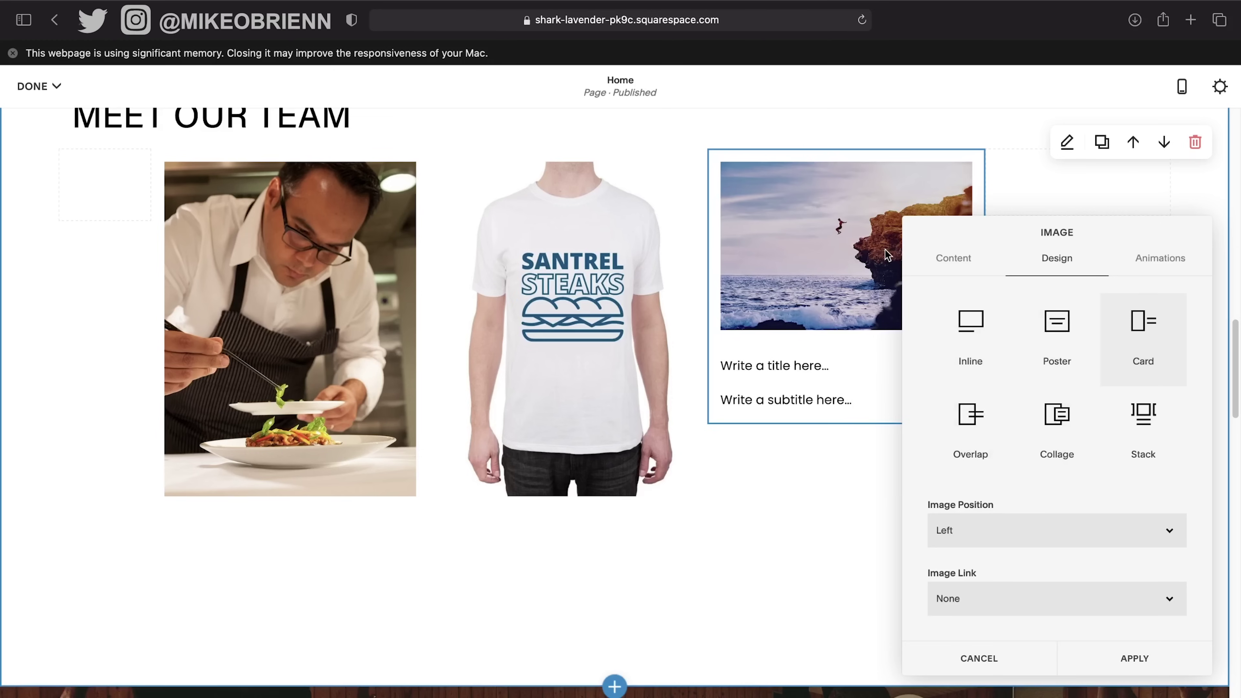
{"action": "left_click", "coordinate": [964, 326]}
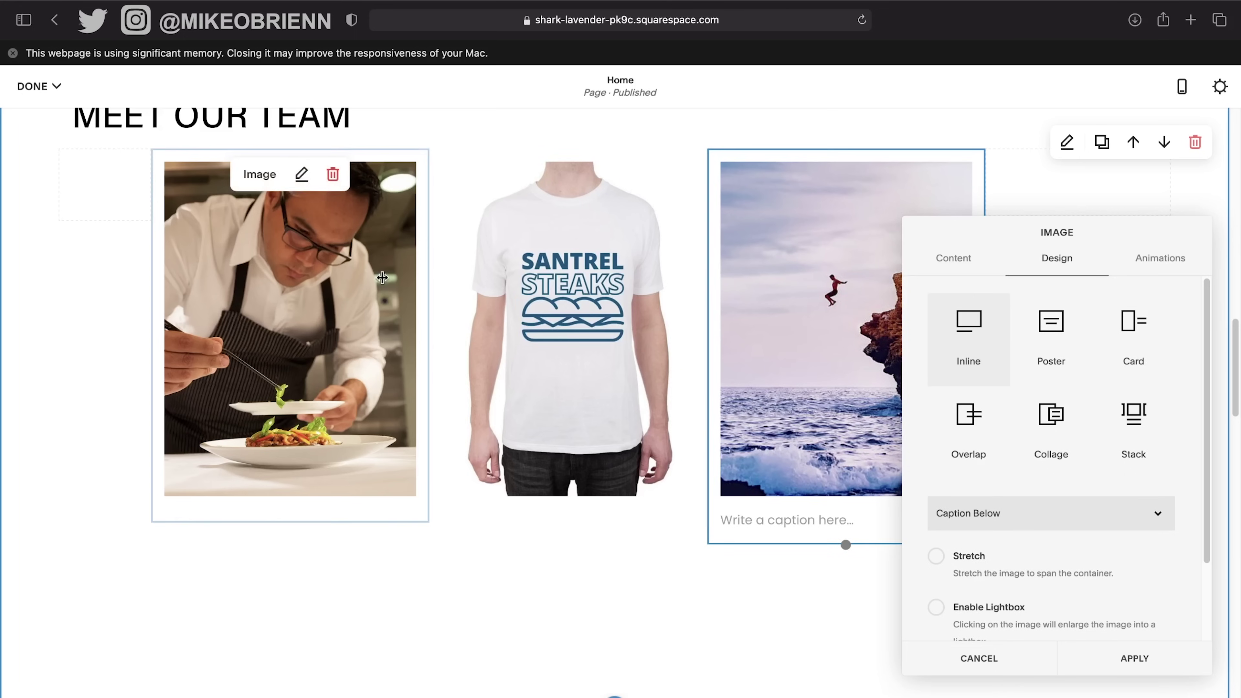
{"action": "left_click", "coordinate": [1136, 660]}
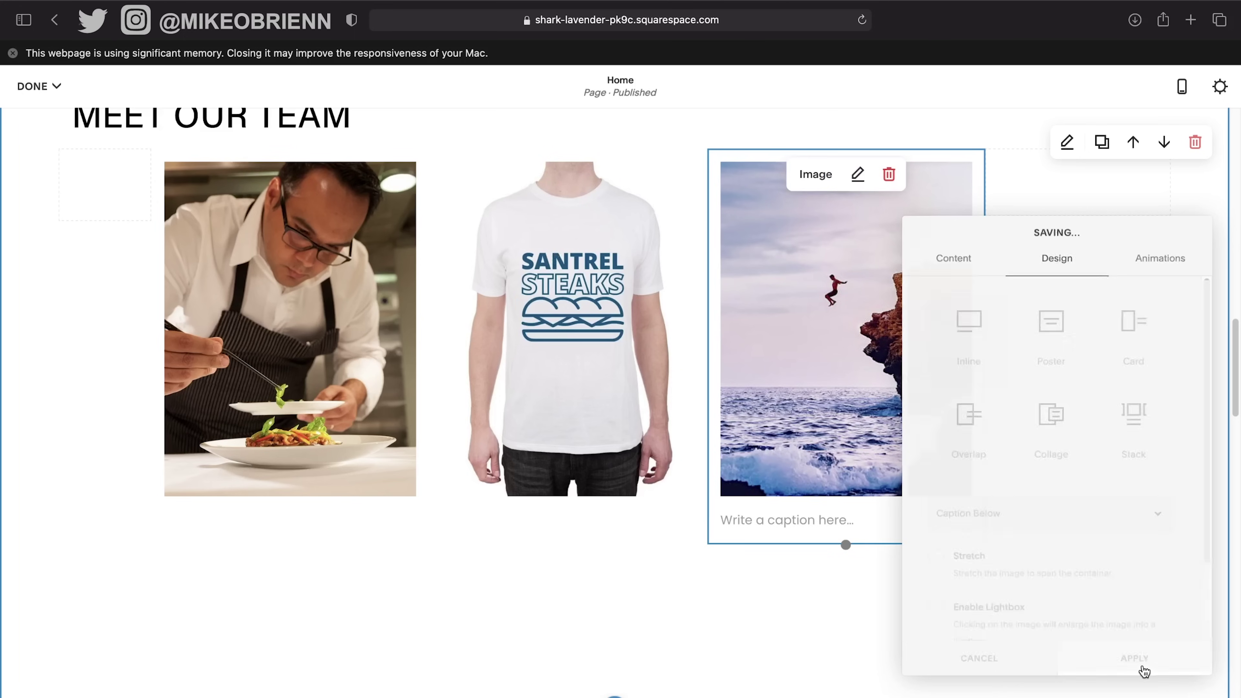
Type the chef photo's caption title and a second bio line beneath it.
{"action": "left_click", "coordinate": [296, 519]}
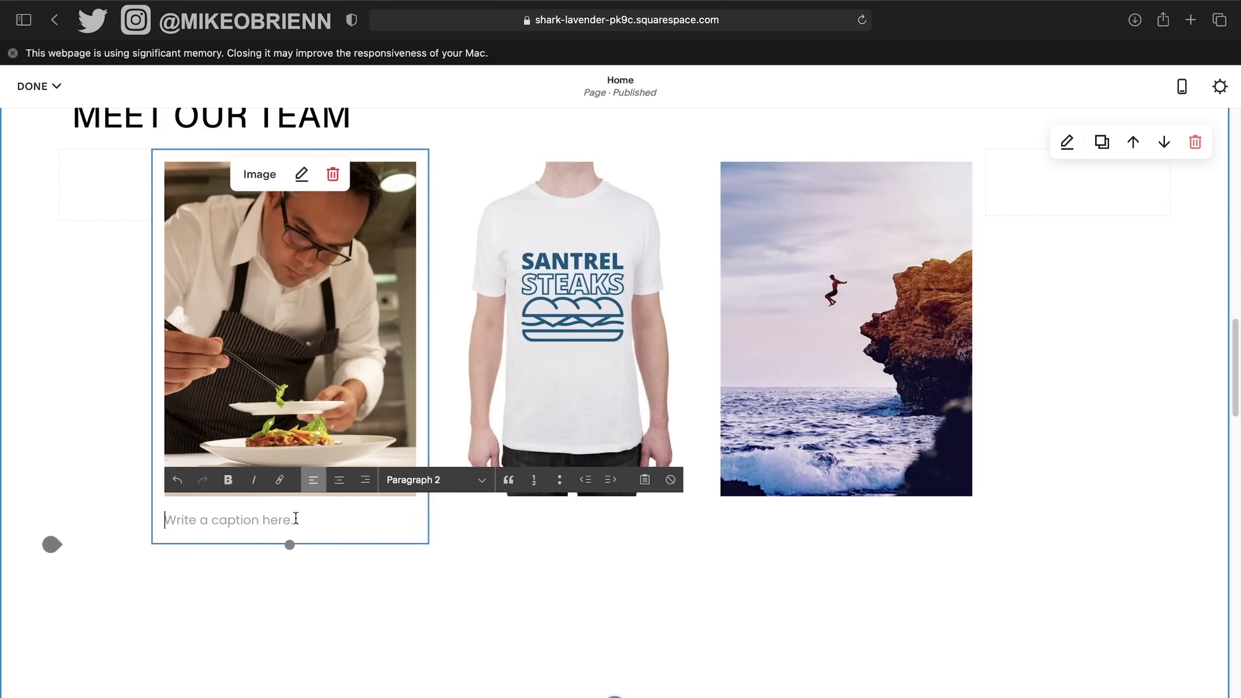
{"action": "type", "text": "Meet Marty"}
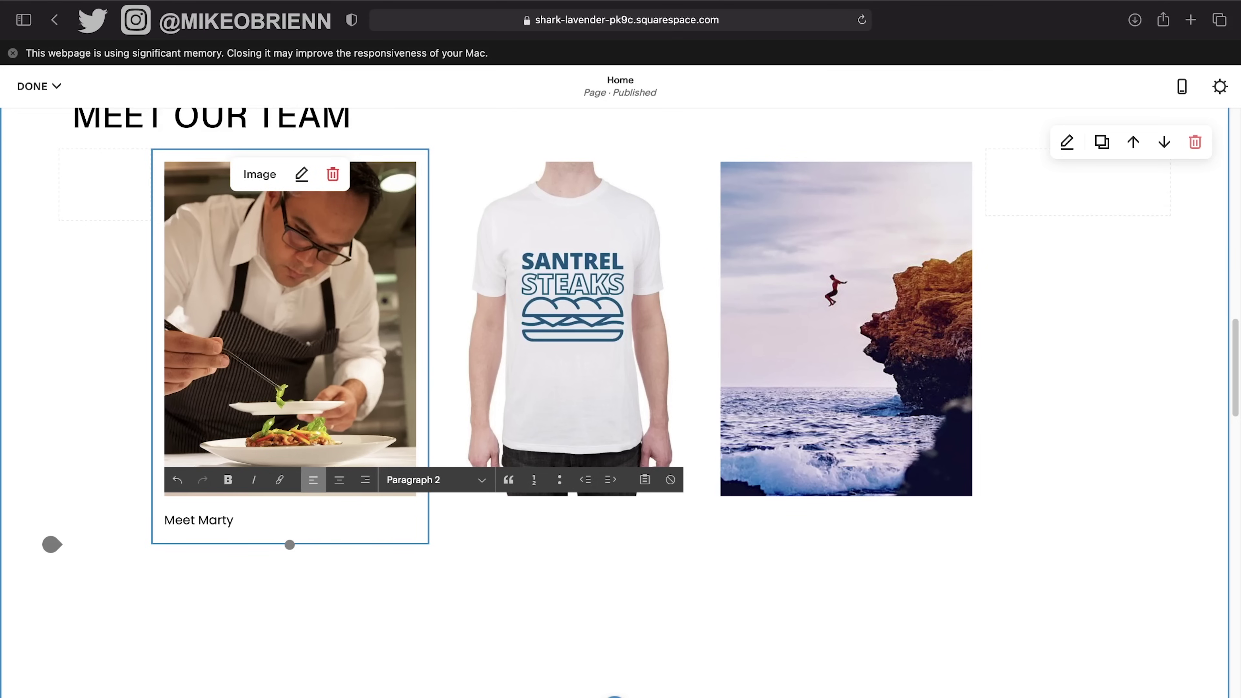
{"action": "key", "text": "Return"}
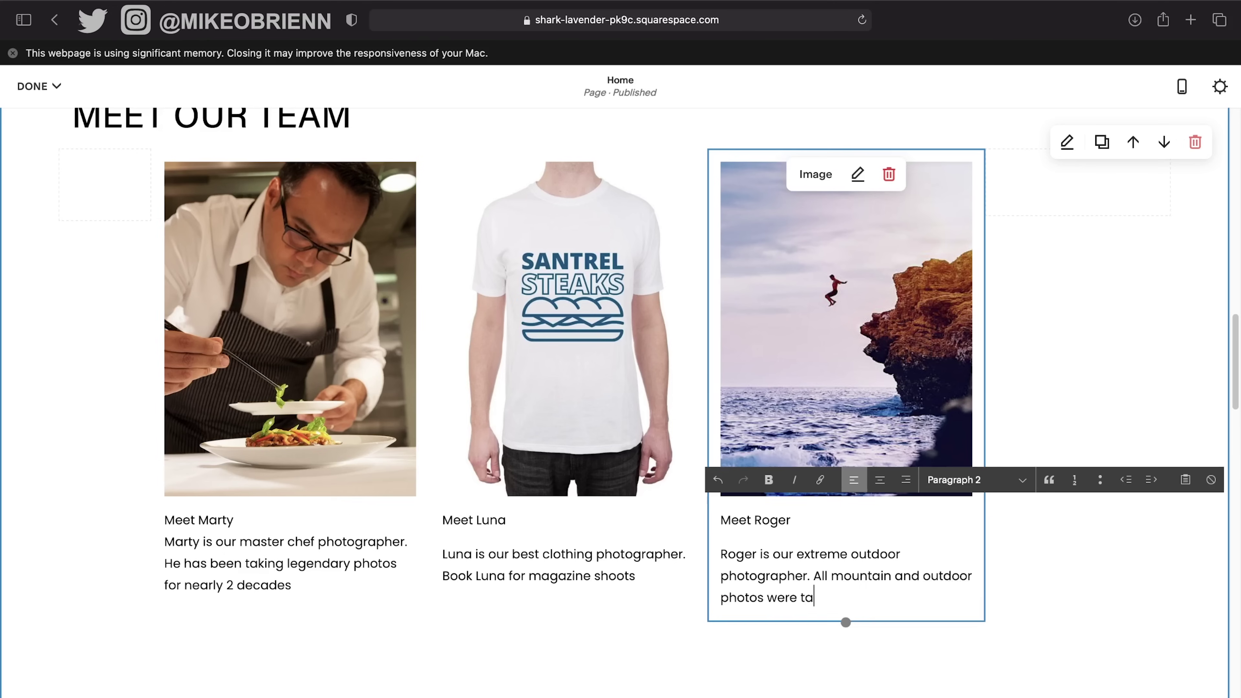
{"action": "type", "text": "ken by Roger"}
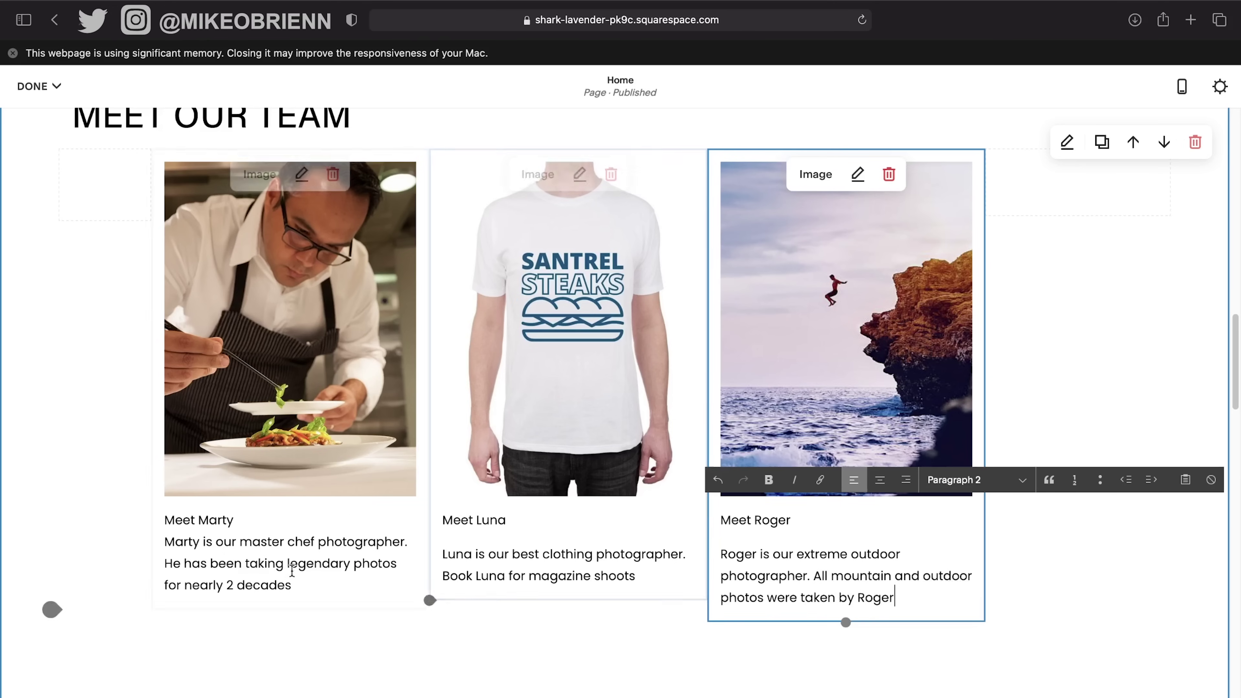
{"action": "scroll", "coordinate": [855, 474], "scroll_direction": "down", "scroll_amount": 1}
{"action": "scroll", "coordinate": [855, 475], "scroll_direction": "down", "scroll_amount": 2}
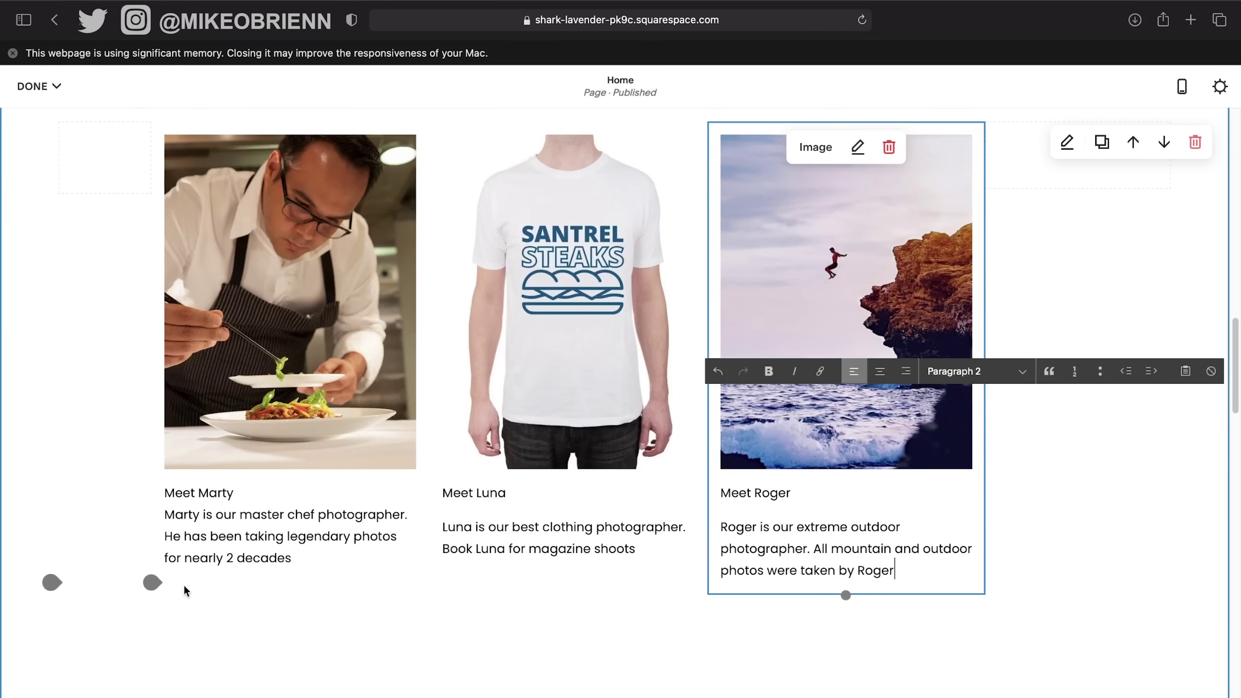
{"action": "left_click", "coordinate": [159, 590]}
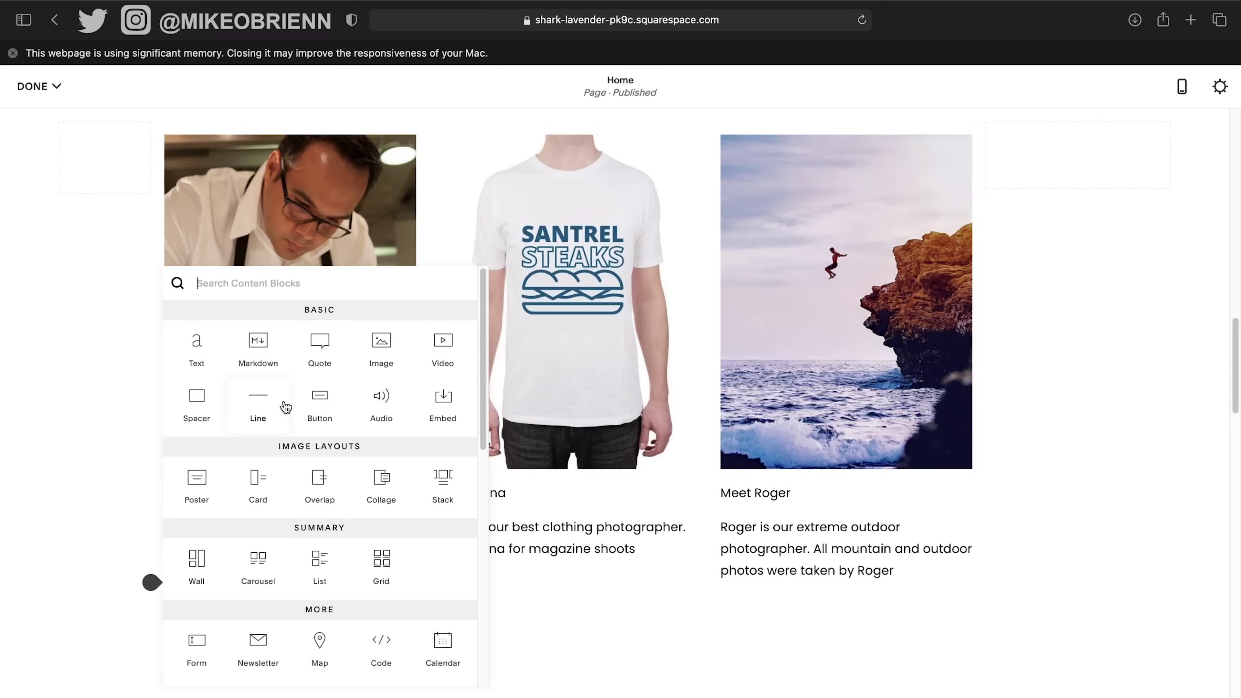
Add a Learn more button under the first team card, linked to the About page.
{"action": "left_click", "coordinate": [320, 406]}
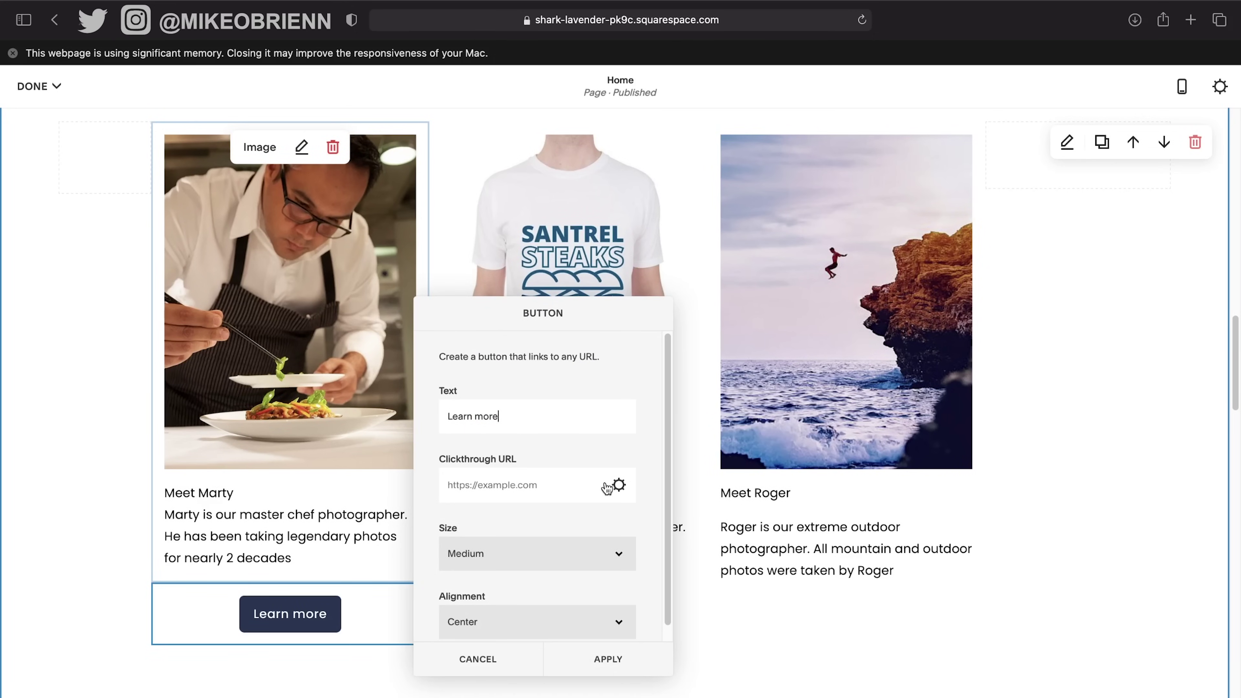
{"action": "left_click", "coordinate": [616, 485]}
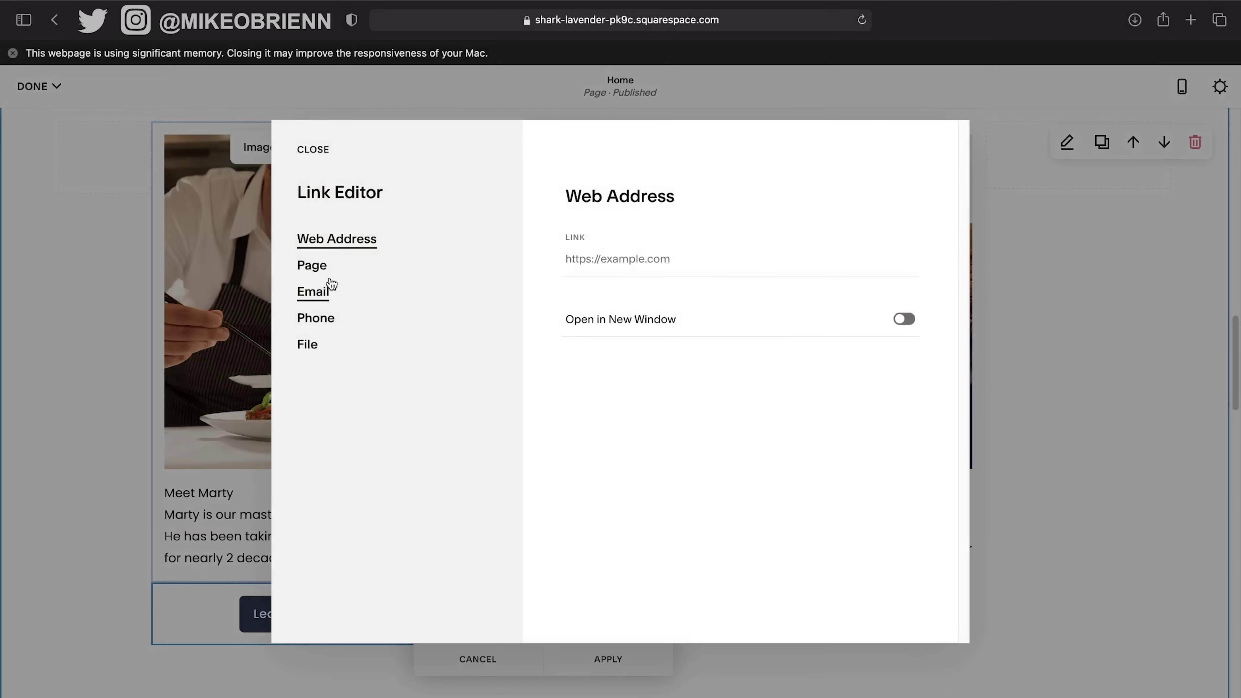
{"action": "left_click", "coordinate": [328, 275]}
{"action": "left_click", "coordinate": [567, 284]}
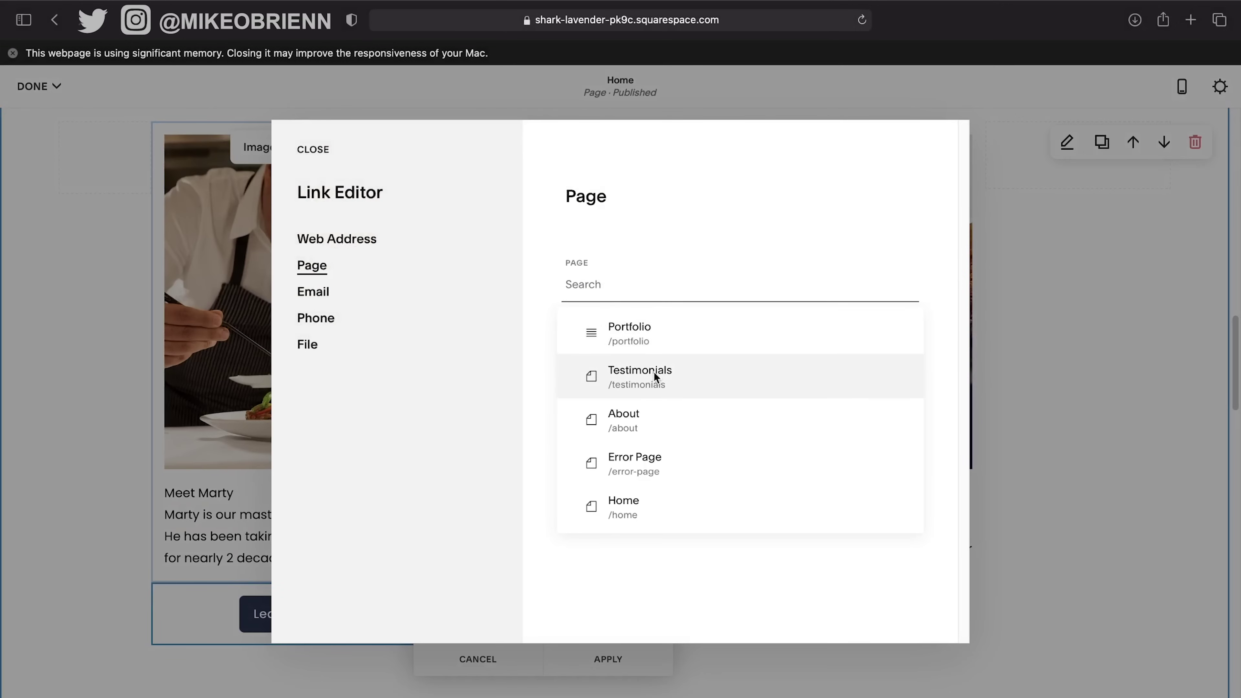
{"action": "left_click", "coordinate": [655, 421]}
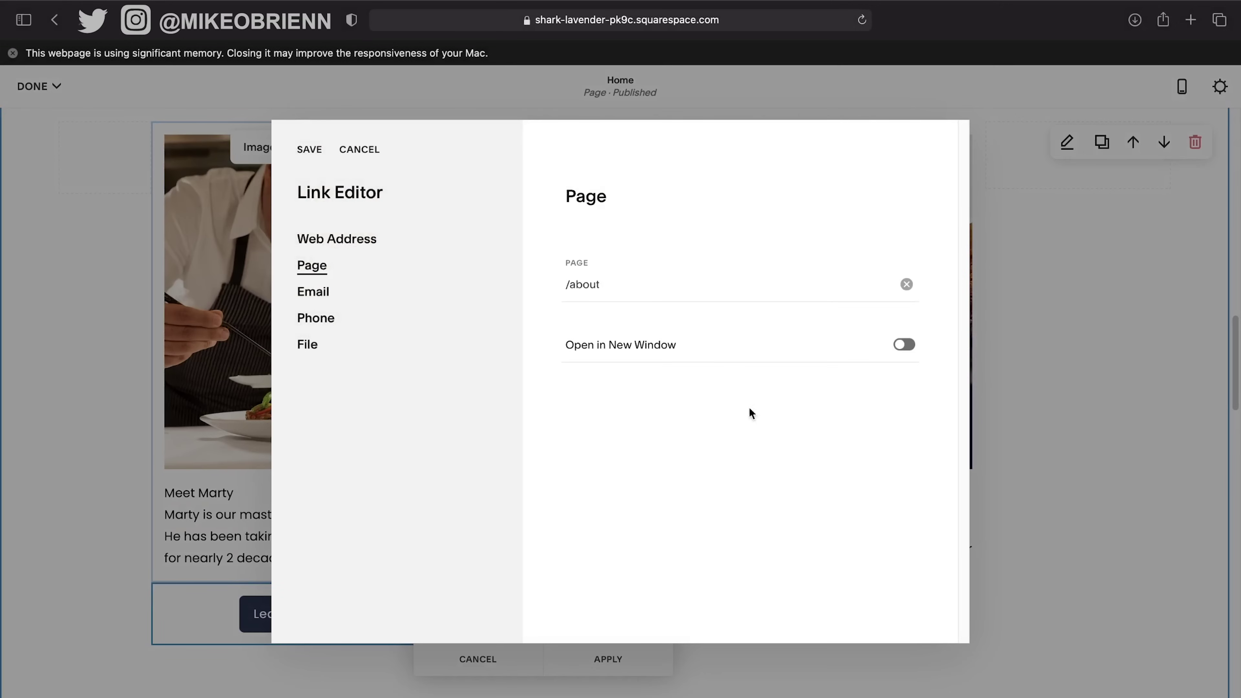
{"action": "left_click", "coordinate": [309, 150]}
{"action": "left_click", "coordinate": [569, 652]}
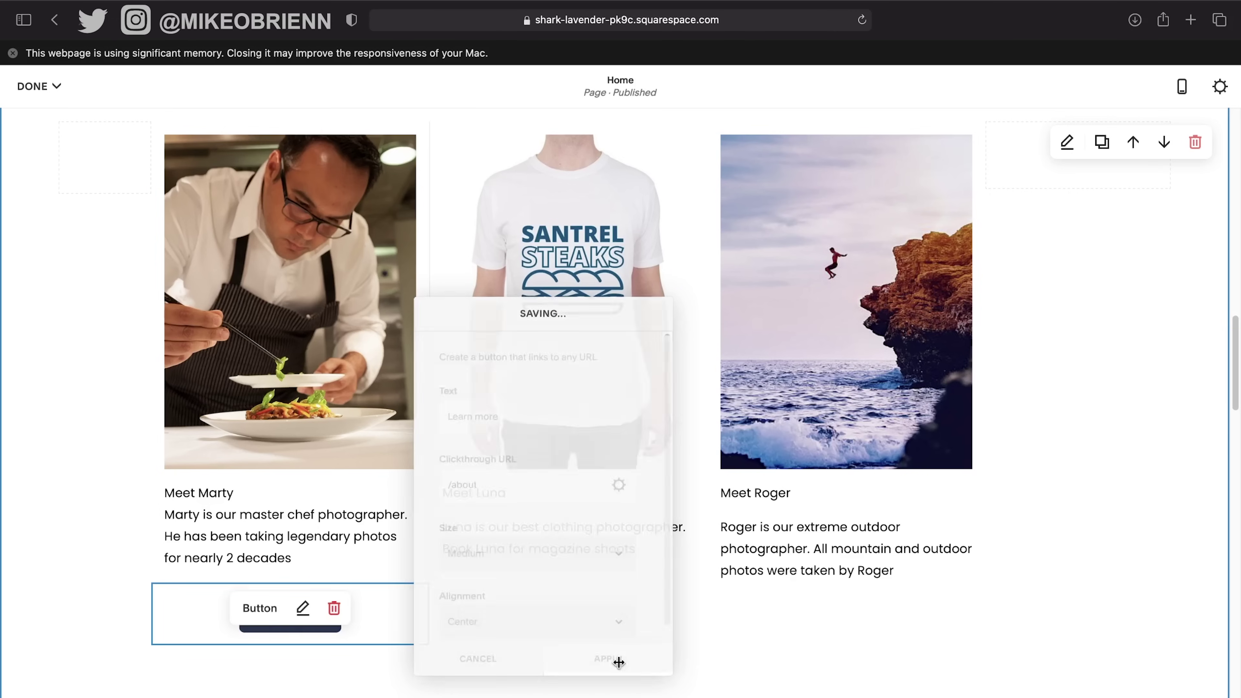
{"action": "left_click", "coordinate": [298, 637]}
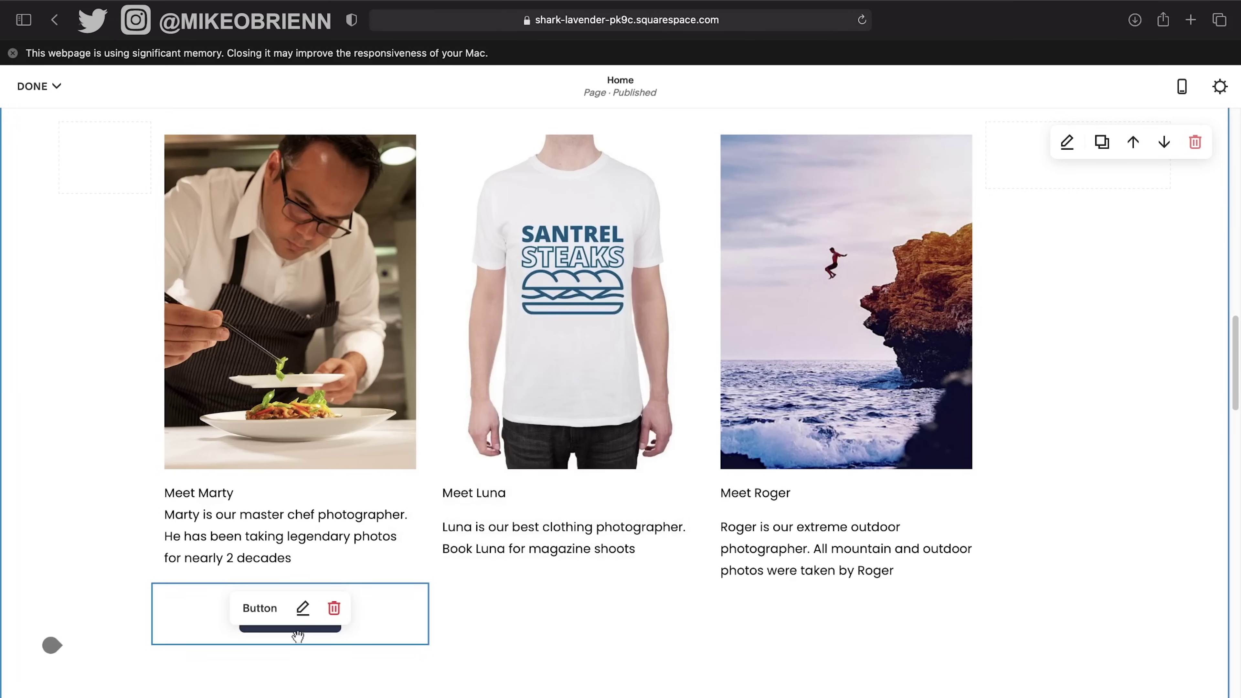
{"action": "left_click", "coordinate": [536, 603]}
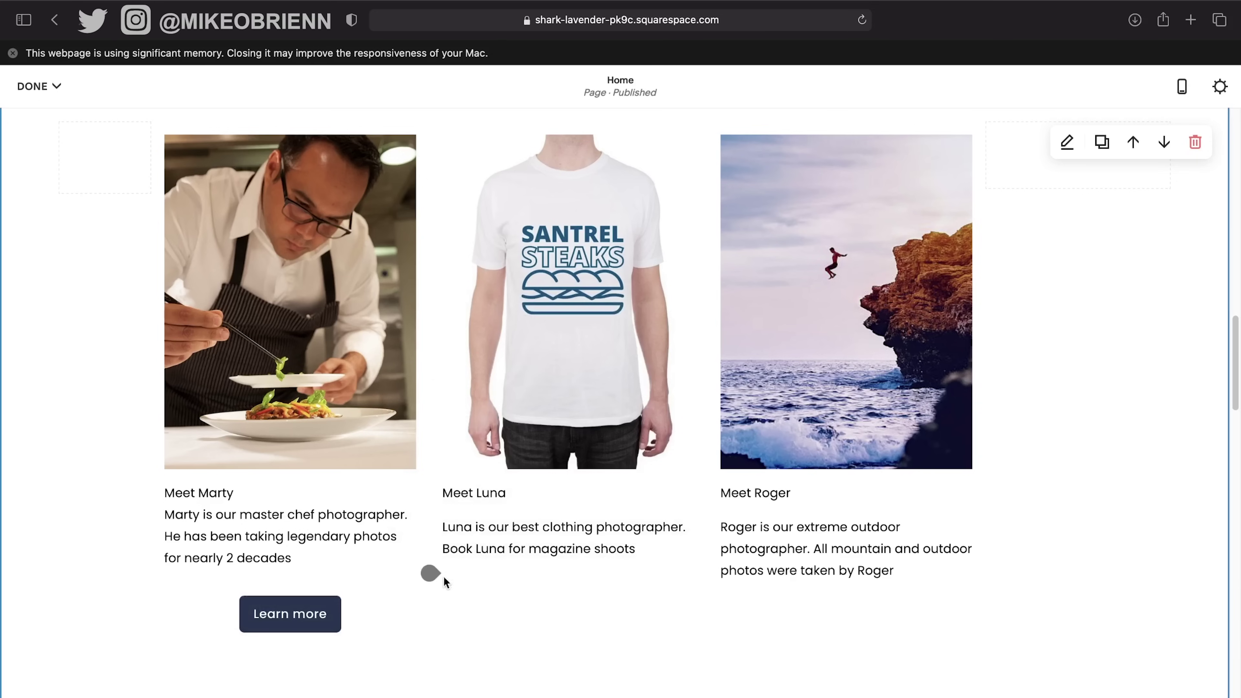
Add Learn more buttons under the second and third team cards.
{"action": "left_click", "coordinate": [443, 575]}
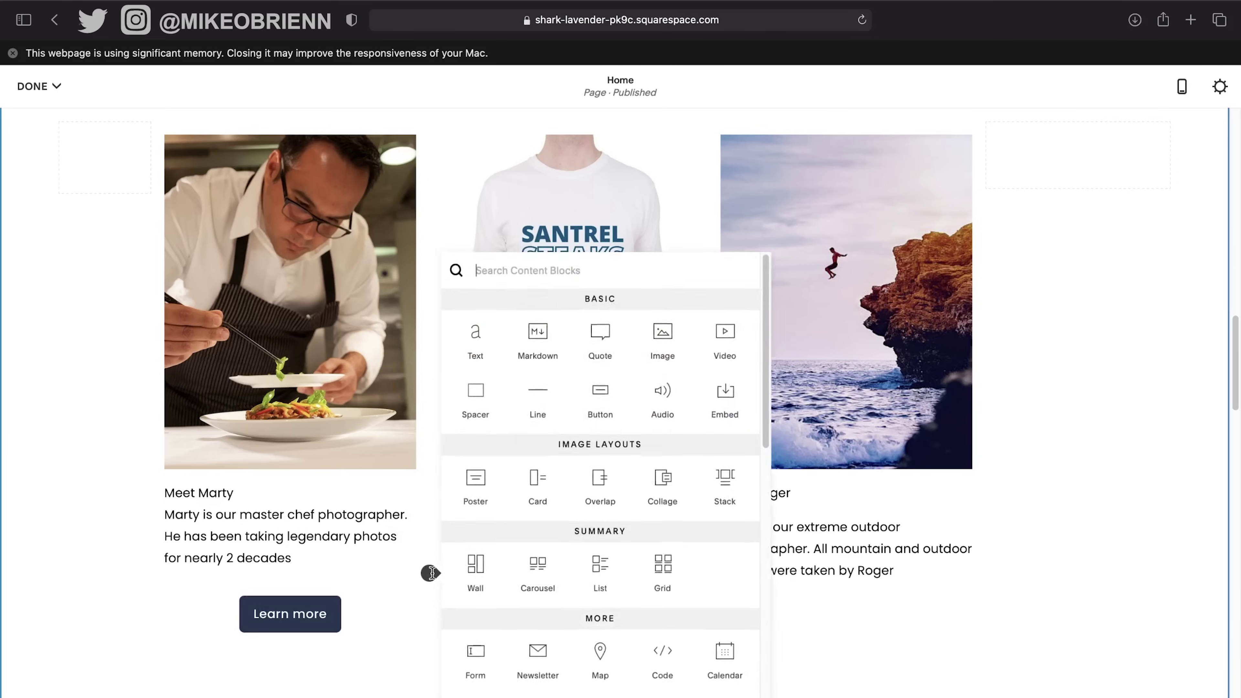
{"action": "left_click", "coordinate": [602, 410]}
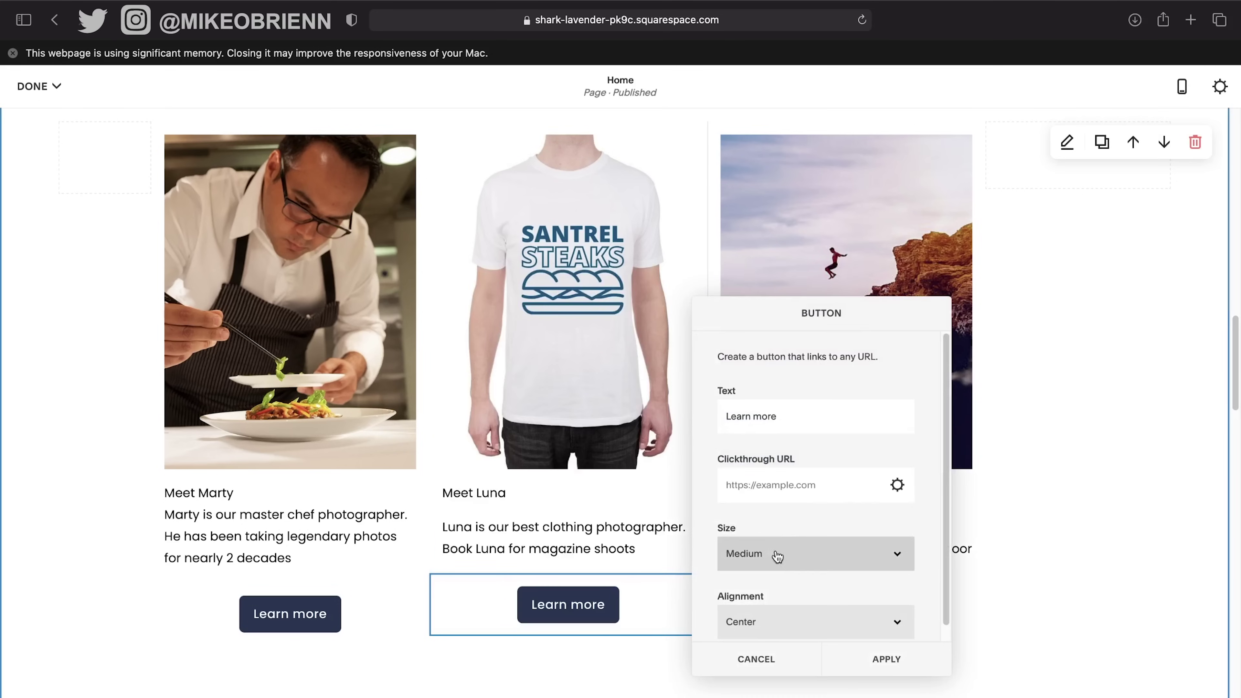
{"action": "left_click", "coordinate": [887, 660]}
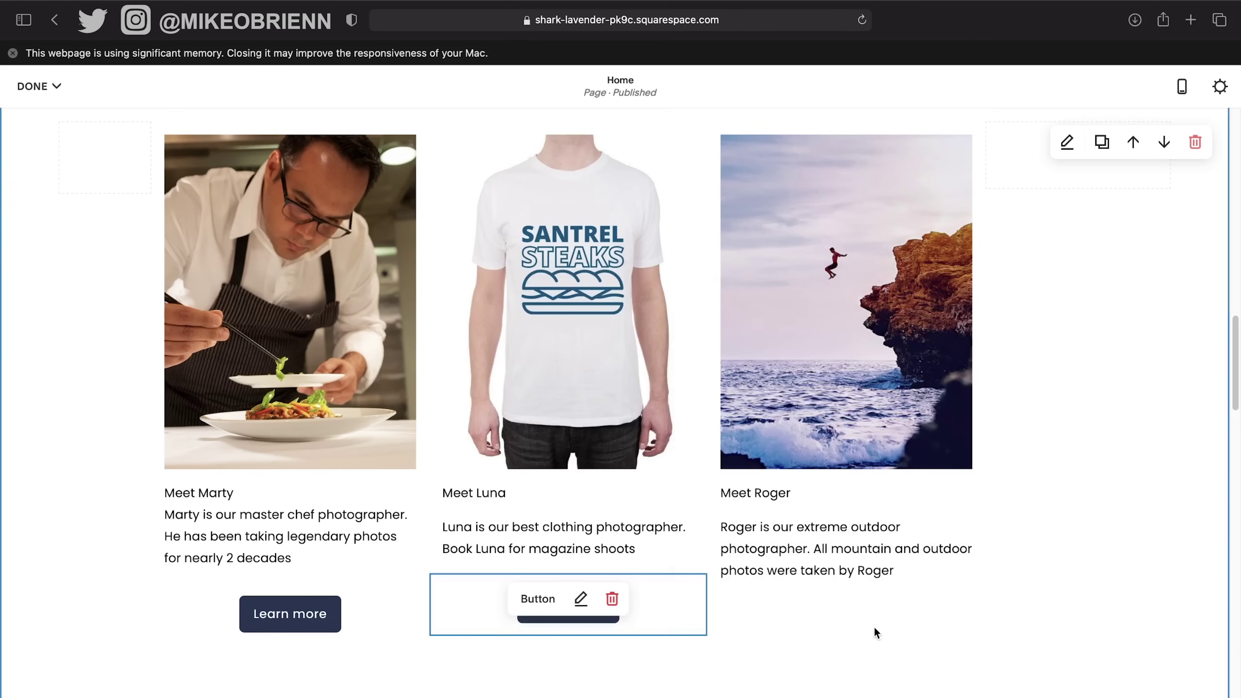
{"action": "left_click", "coordinate": [709, 594]}
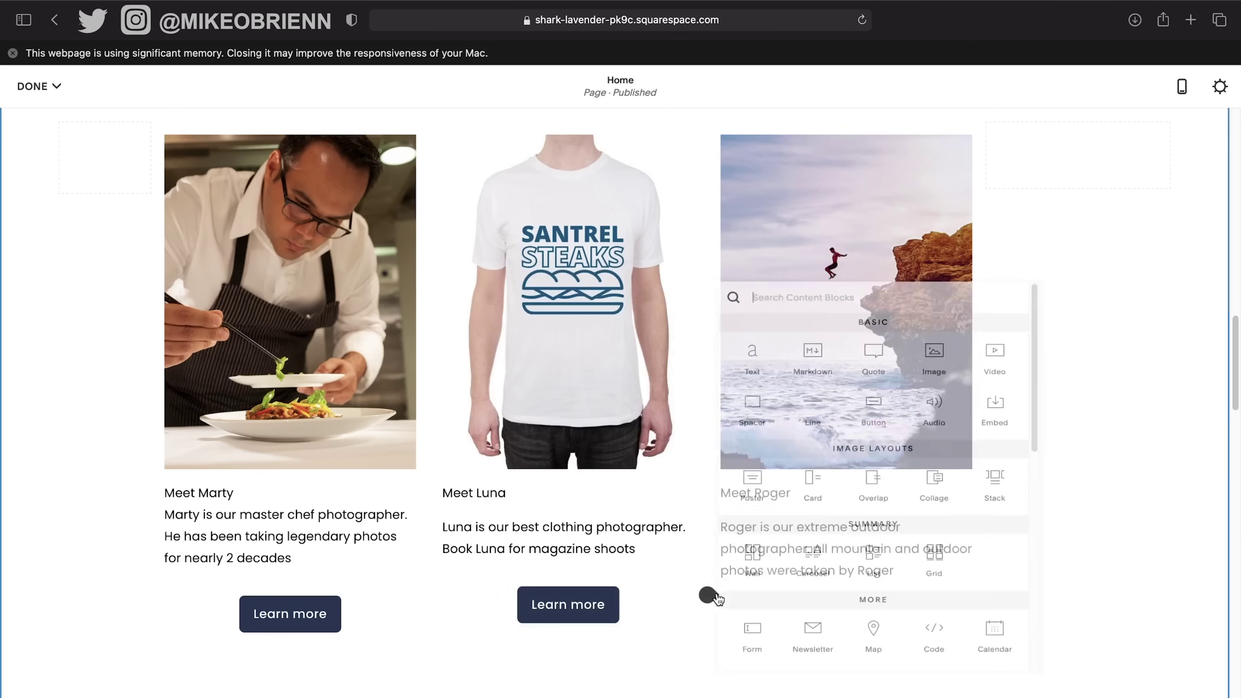
{"action": "left_click", "coordinate": [877, 397]}
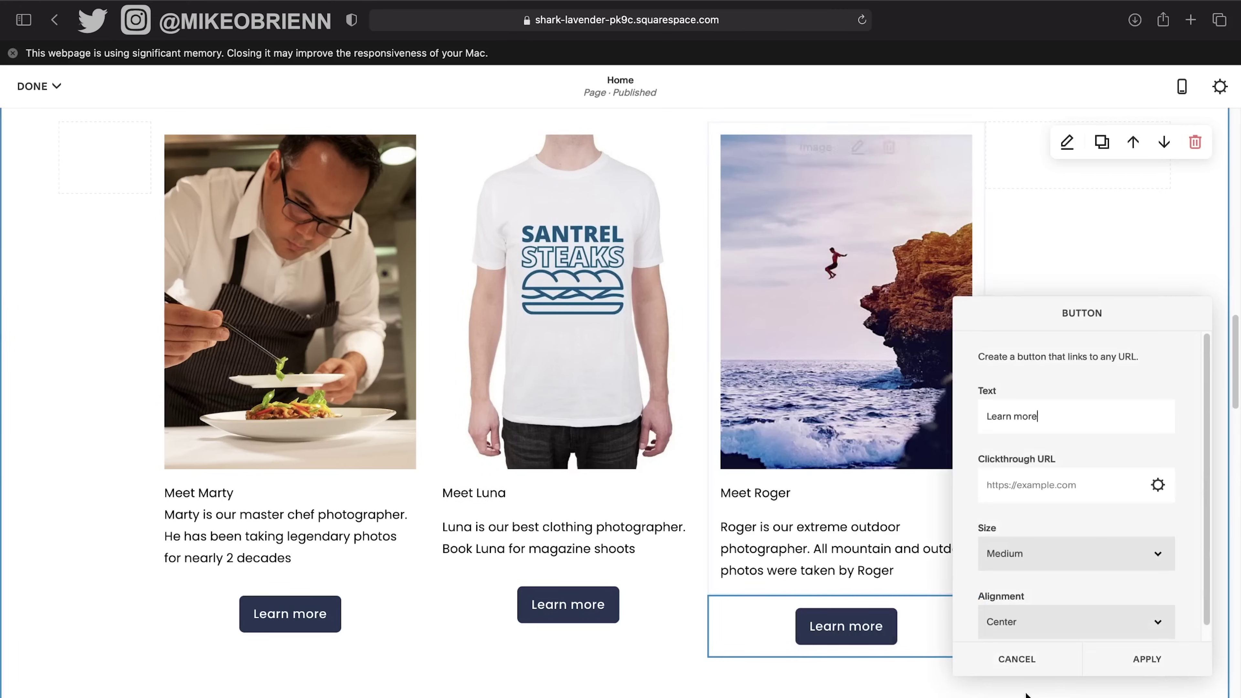
{"action": "left_click", "coordinate": [1136, 665]}
{"action": "scroll", "coordinate": [698, 407], "scroll_direction": "up", "scroll_amount": 5}
{"action": "scroll", "coordinate": [670, 459], "scroll_direction": "down", "scroll_amount": 10}
{"action": "scroll", "coordinate": [671, 460], "scroll_direction": "up", "scroll_amount": 20}
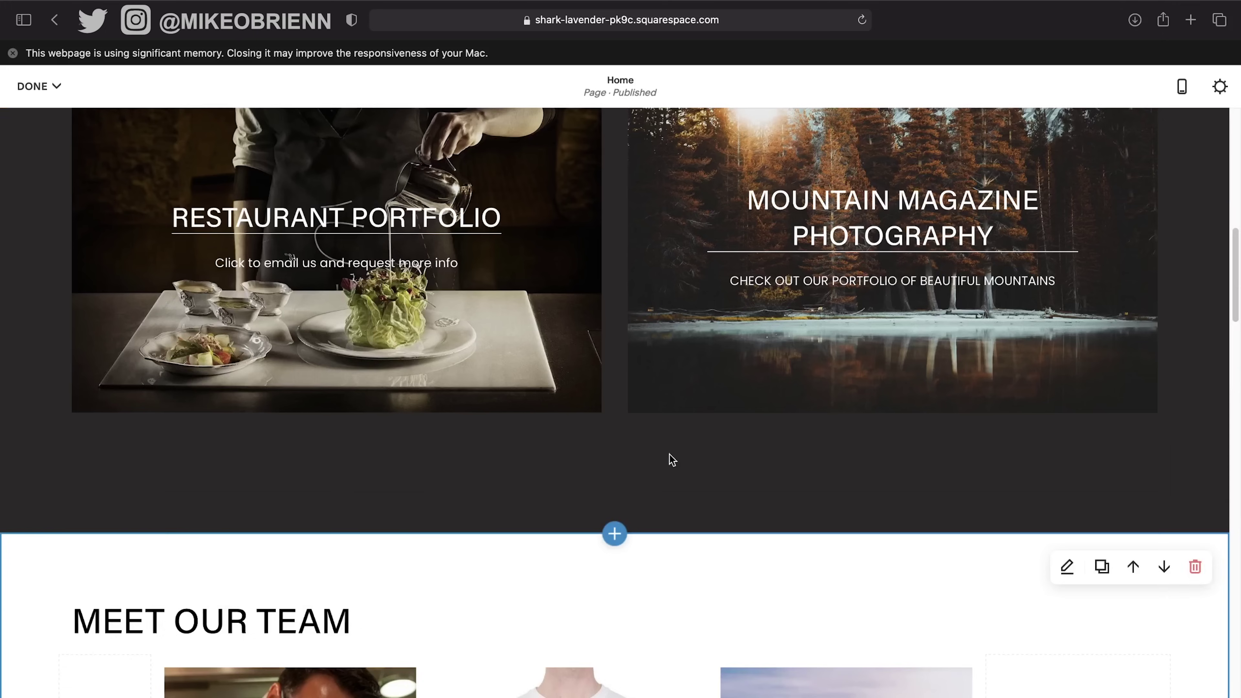
{"action": "scroll", "coordinate": [669, 454], "scroll_direction": "up", "scroll_amount": 5}
{"action": "scroll", "coordinate": [669, 454], "scroll_direction": "down", "scroll_amount": 10}
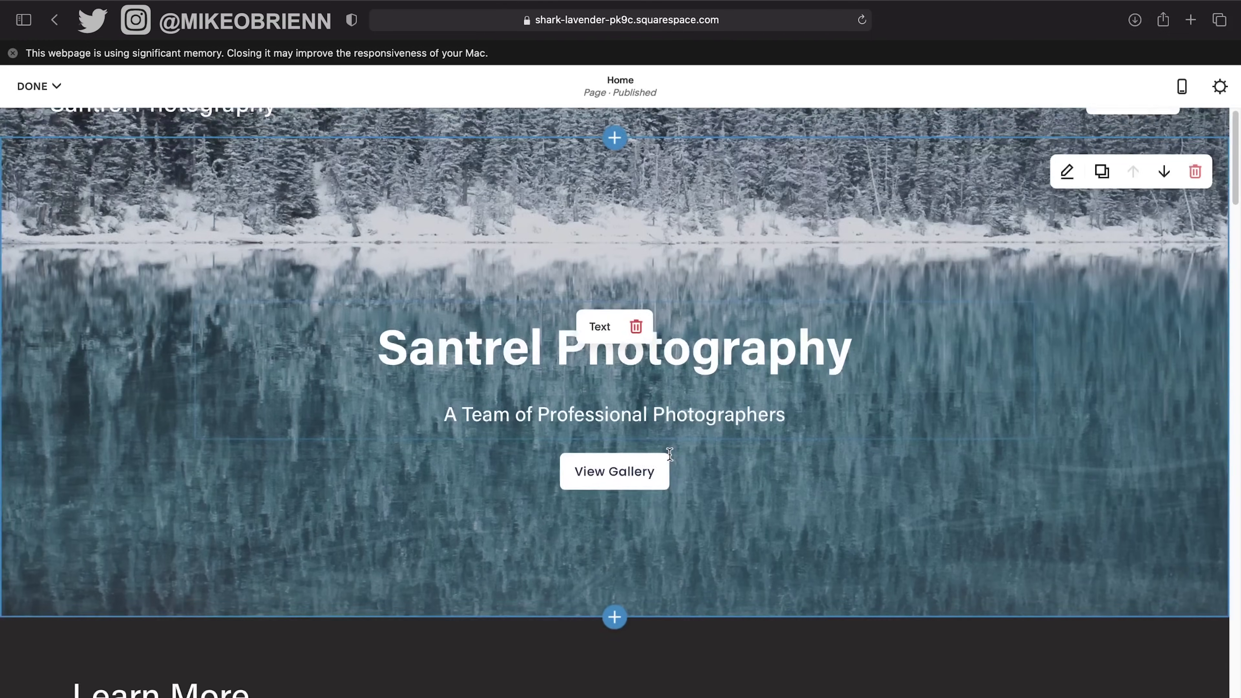
{"action": "scroll", "coordinate": [669, 455], "scroll_direction": "down", "scroll_amount": 20}
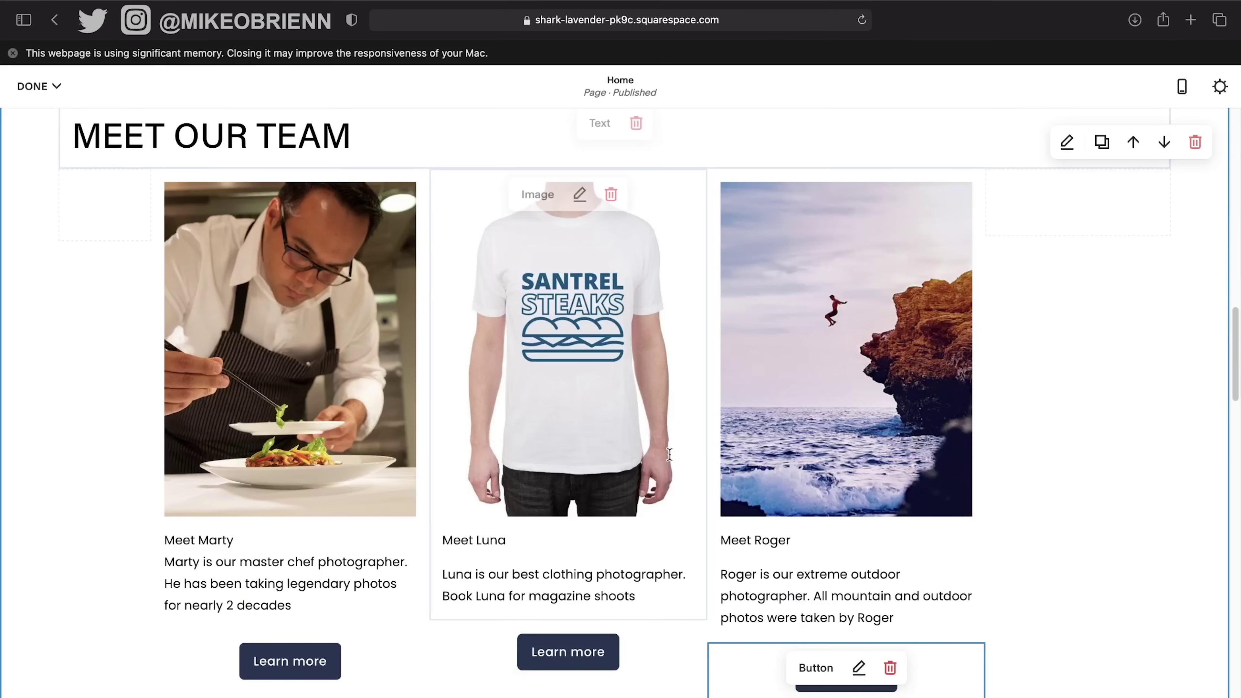
{"action": "scroll", "coordinate": [671, 459], "scroll_direction": "down", "scroll_amount": 6}
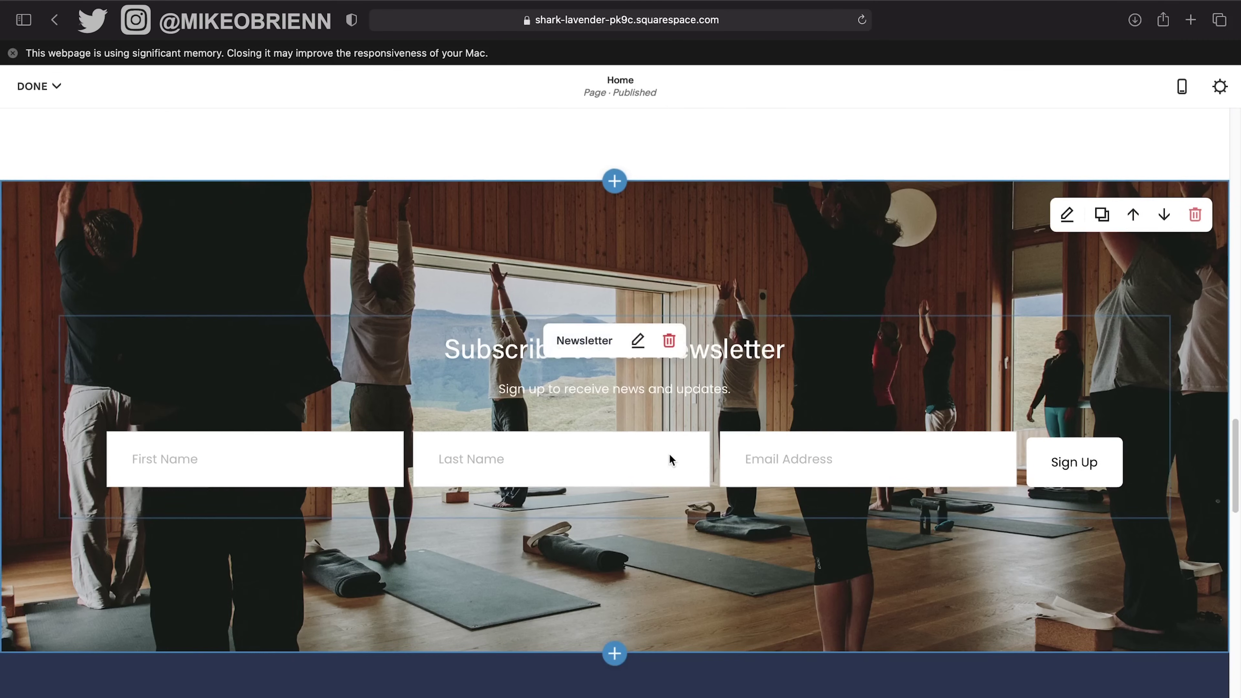
Enter "This will spam your inbox" as the newsletter form's disclaimer.
{"action": "left_click", "coordinate": [639, 342]}
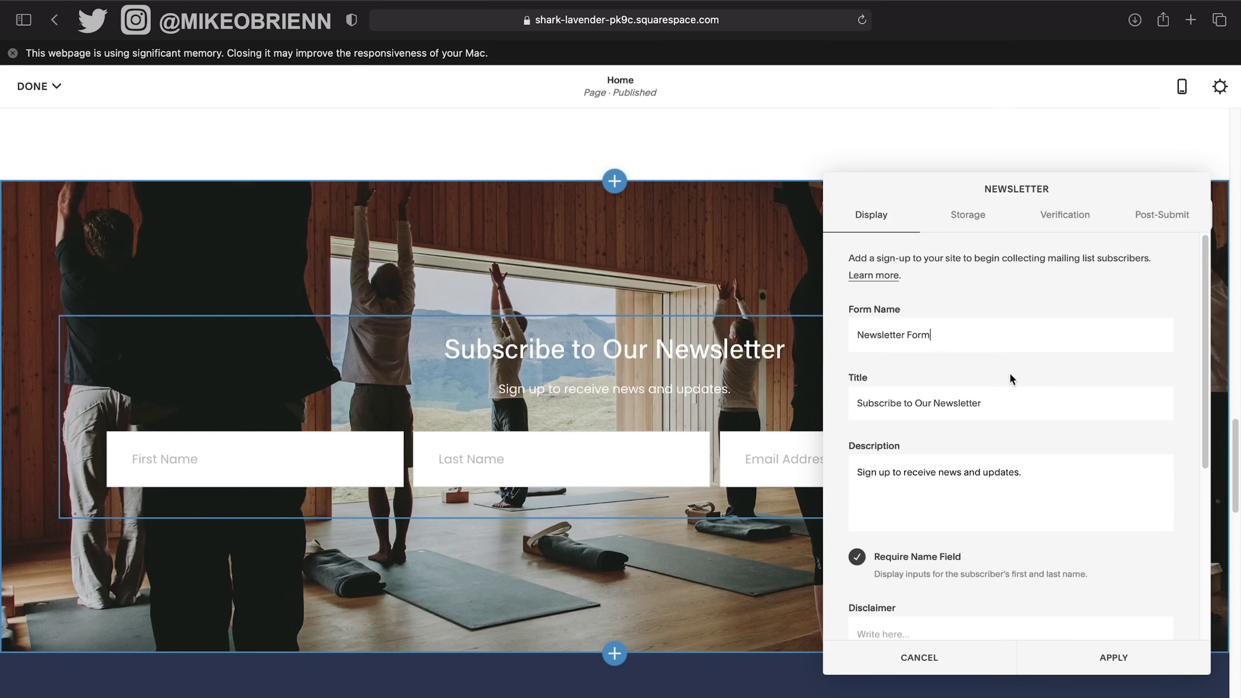
{"action": "scroll", "coordinate": [1006, 385], "scroll_direction": "down", "scroll_amount": 1}
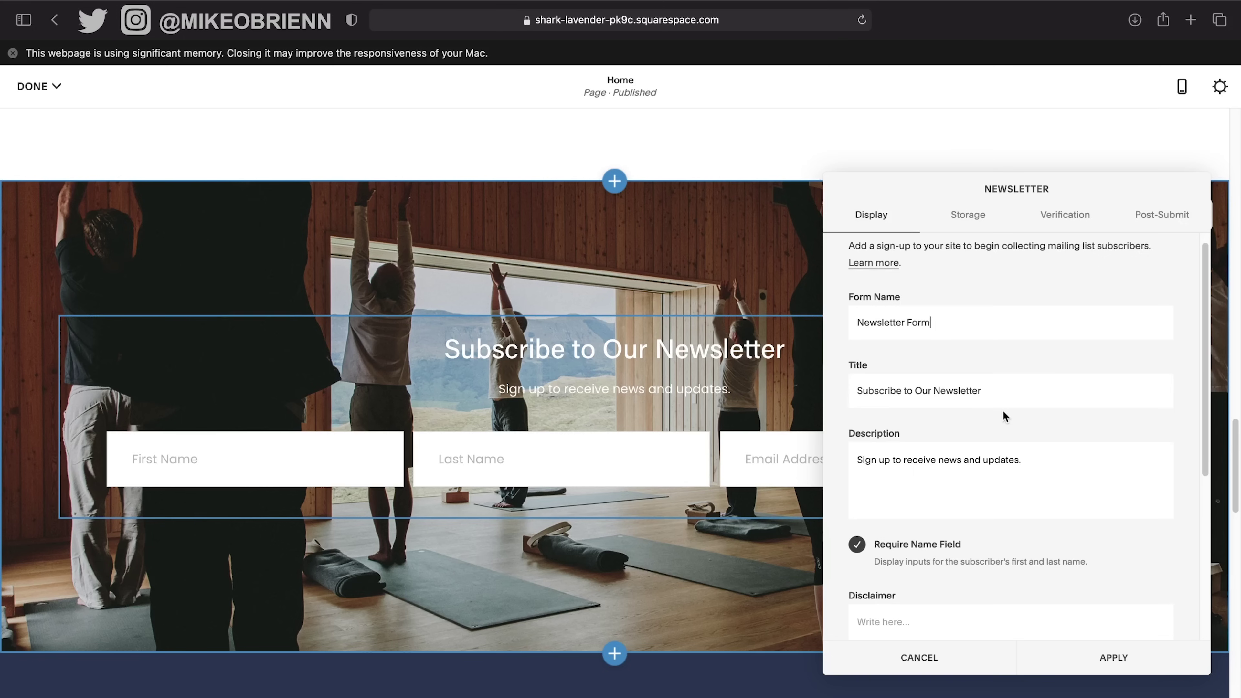
{"action": "scroll", "coordinate": [1003, 412], "scroll_direction": "up", "scroll_amount": 1}
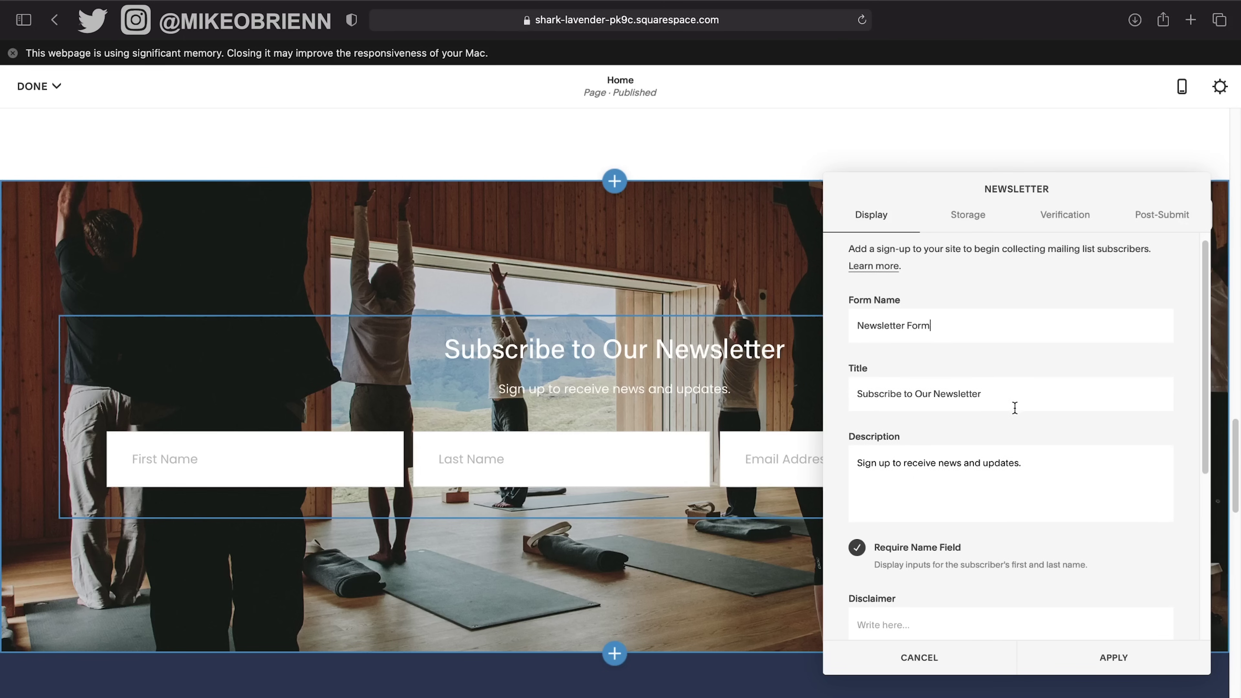
{"action": "scroll", "coordinate": [1013, 406], "scroll_direction": "down", "scroll_amount": 3}
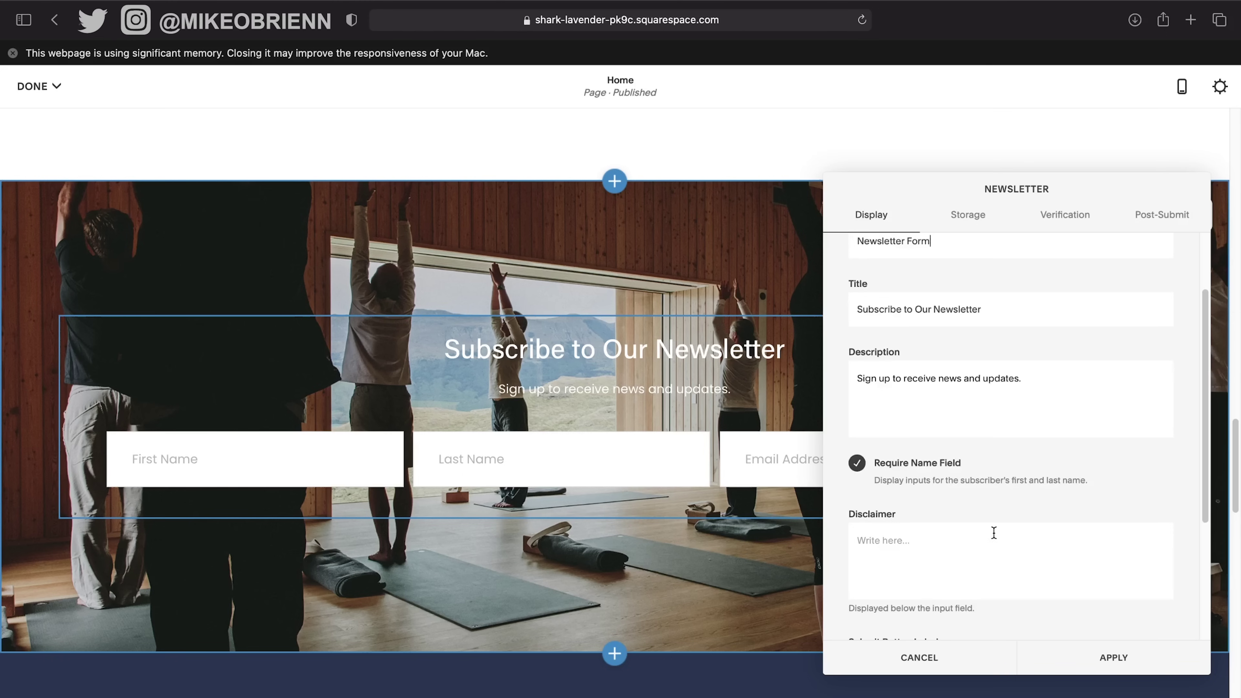
{"action": "left_click", "coordinate": [994, 534]}
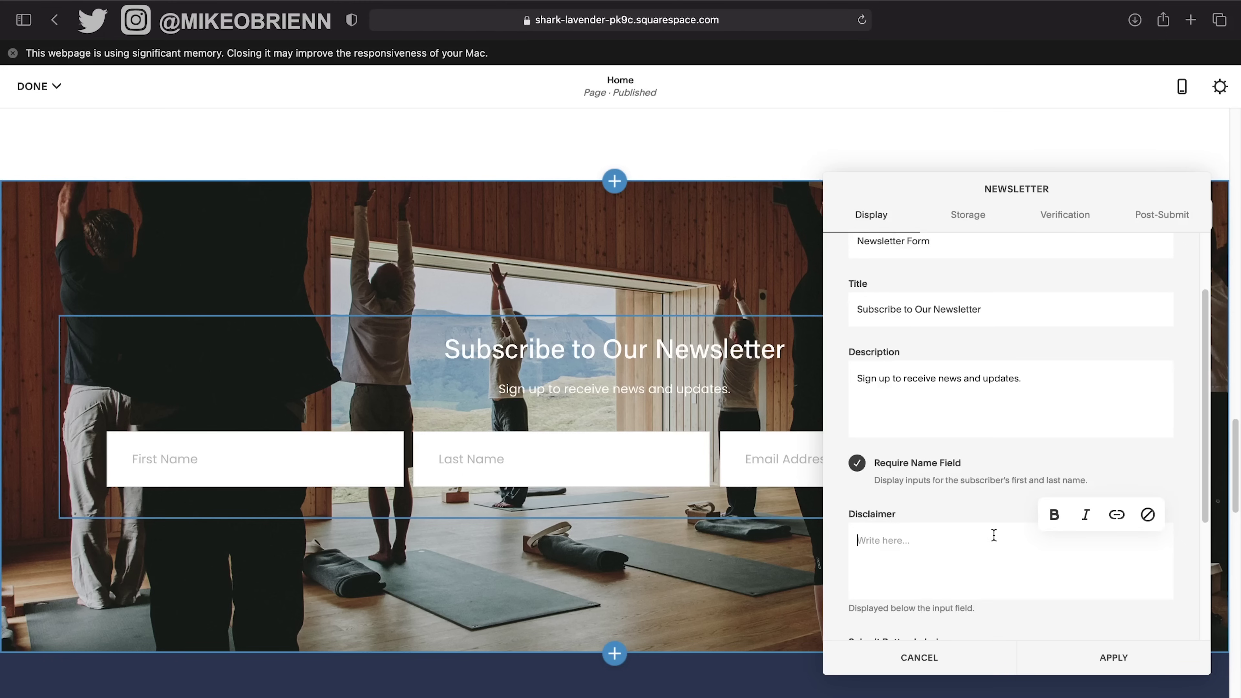
{"action": "type", "text": "This will"}
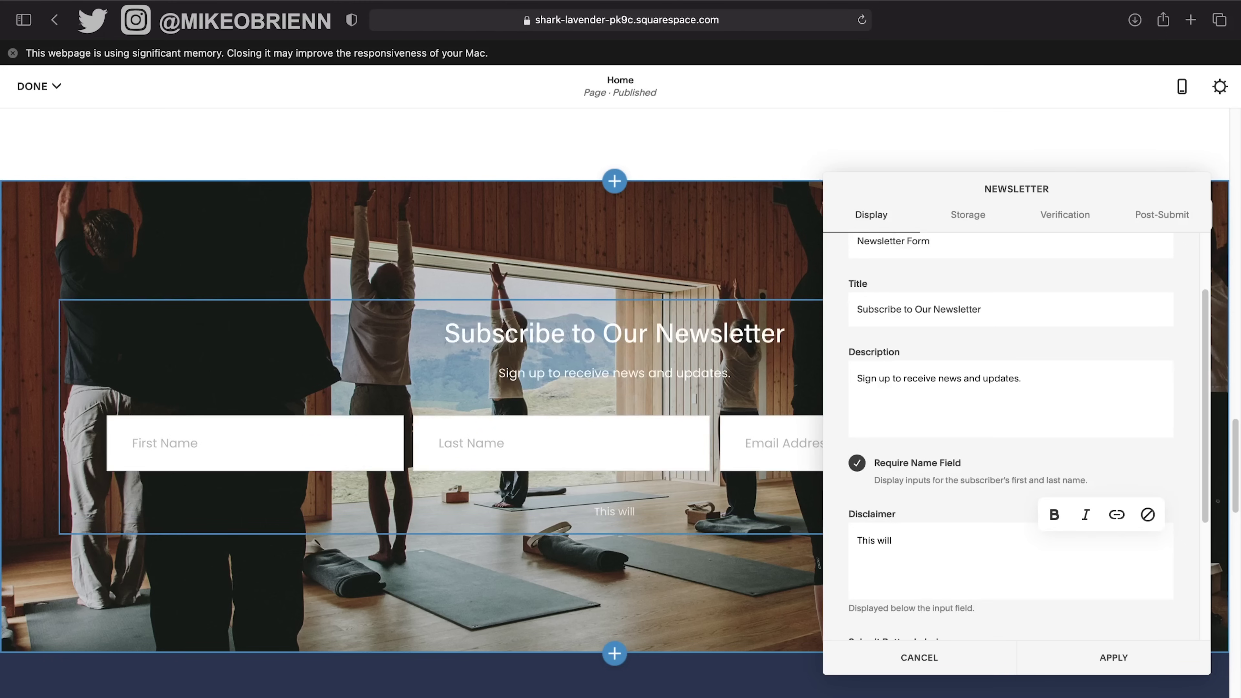
{"action": "type", "text": " spam your inbox"}
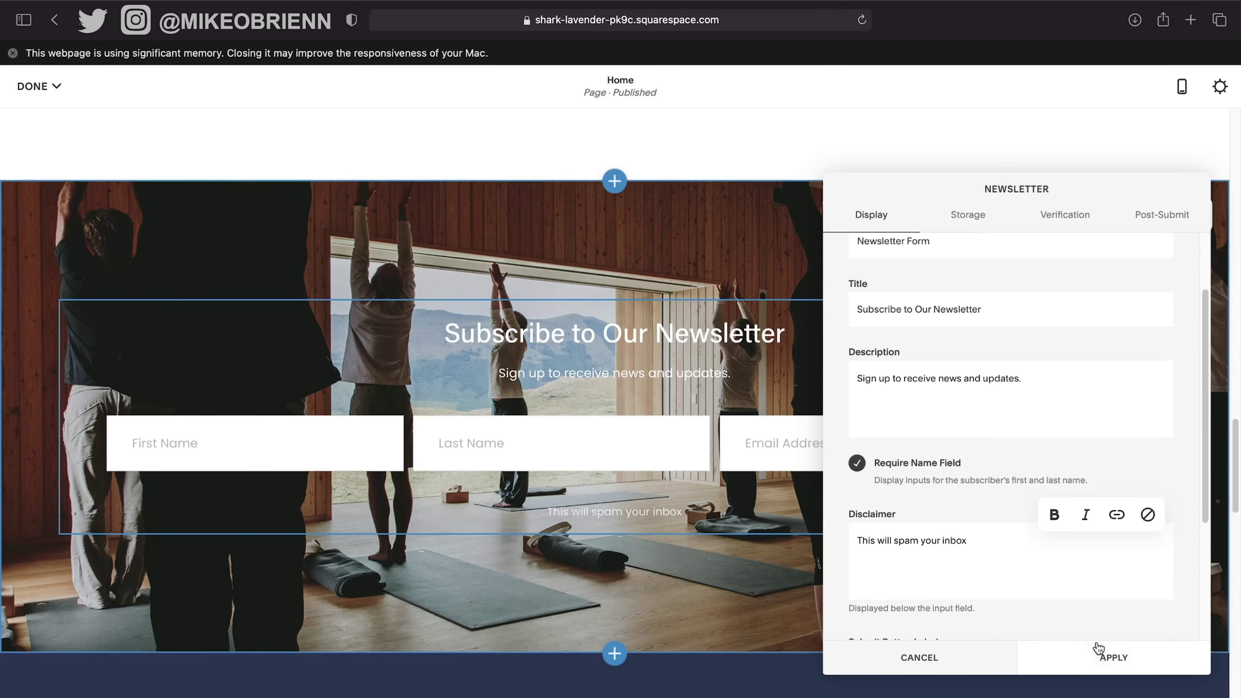
Review the Verification settings, apply the newsletter changes, dismiss the storage prompt, and close the settings.
{"action": "left_click", "coordinate": [1067, 217]}
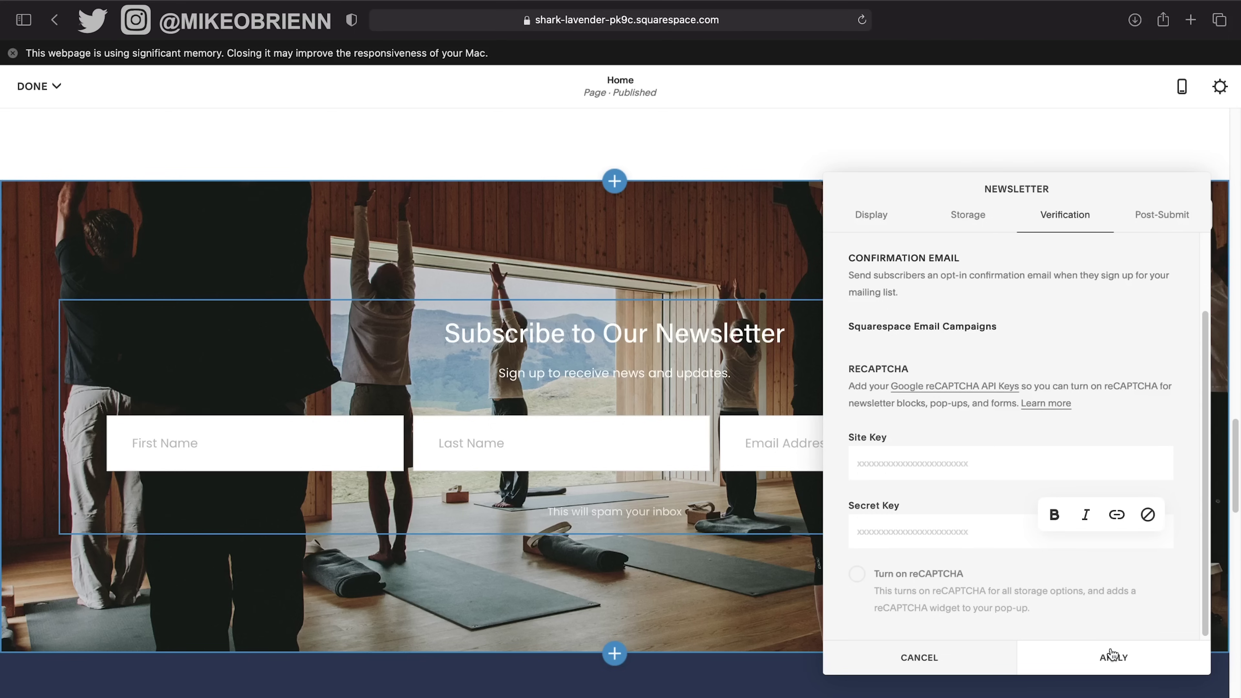
{"action": "scroll", "coordinate": [1028, 578], "scroll_direction": "down", "scroll_amount": 1}
{"action": "left_click", "coordinate": [1108, 655]}
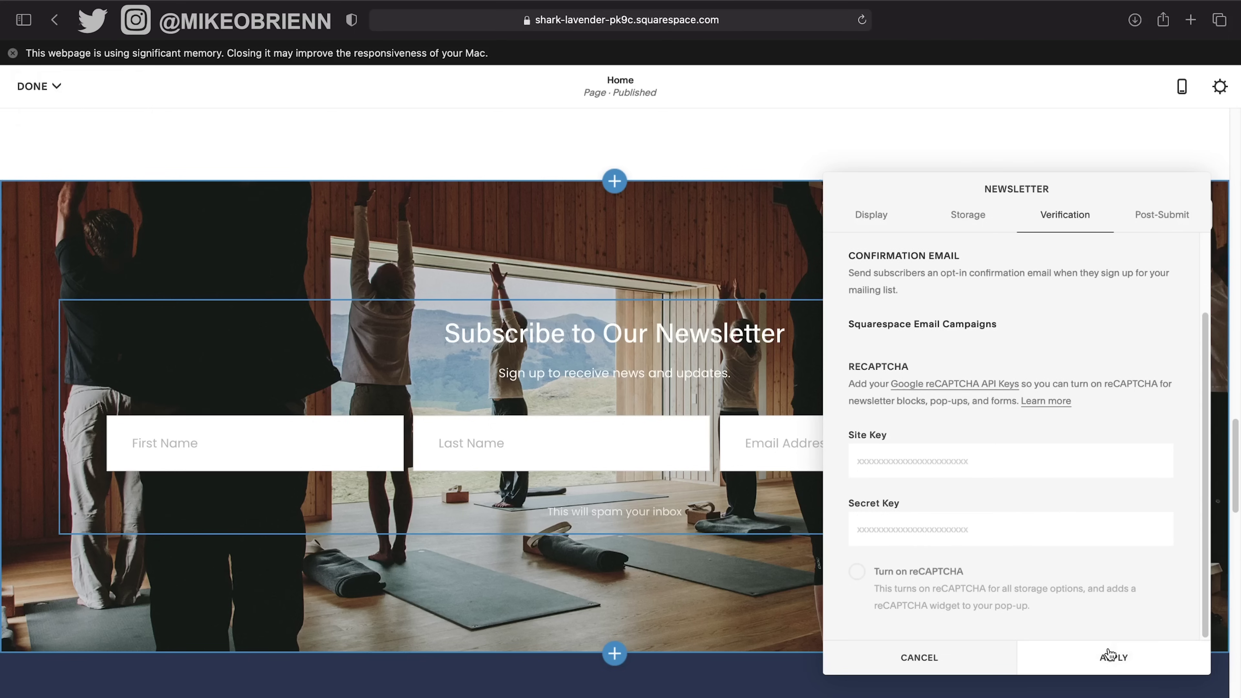
{"action": "left_click", "coordinate": [1090, 667]}
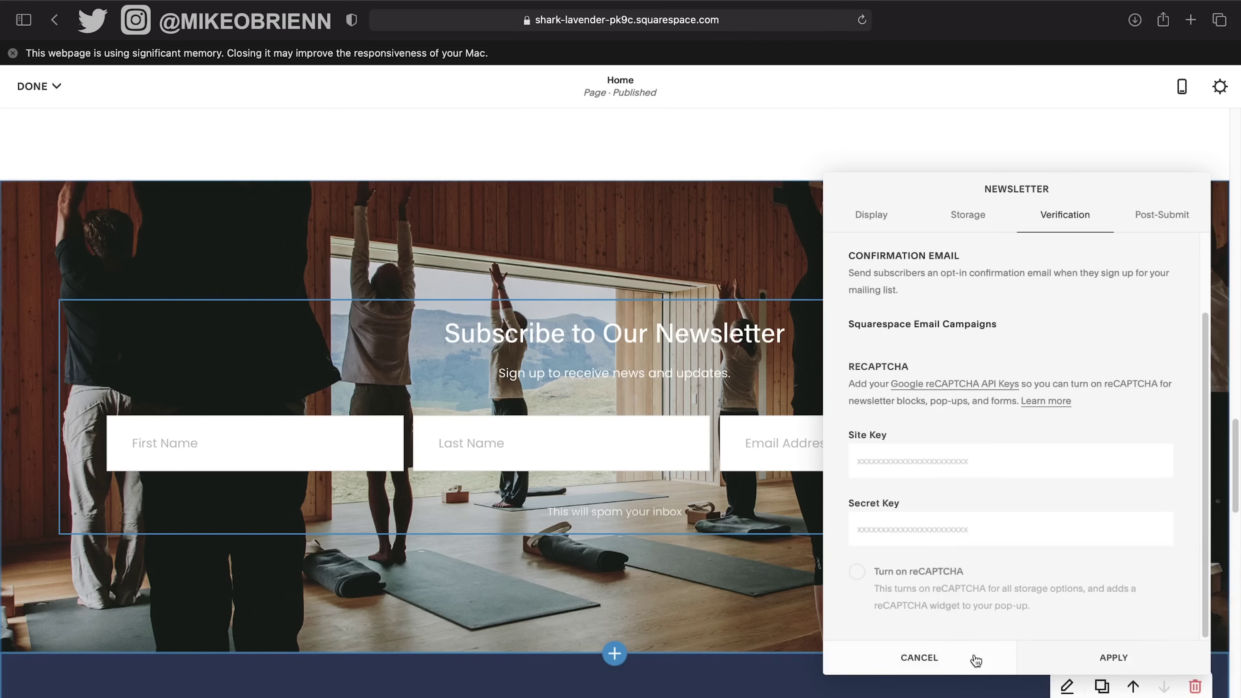
{"action": "left_click", "coordinate": [966, 654]}
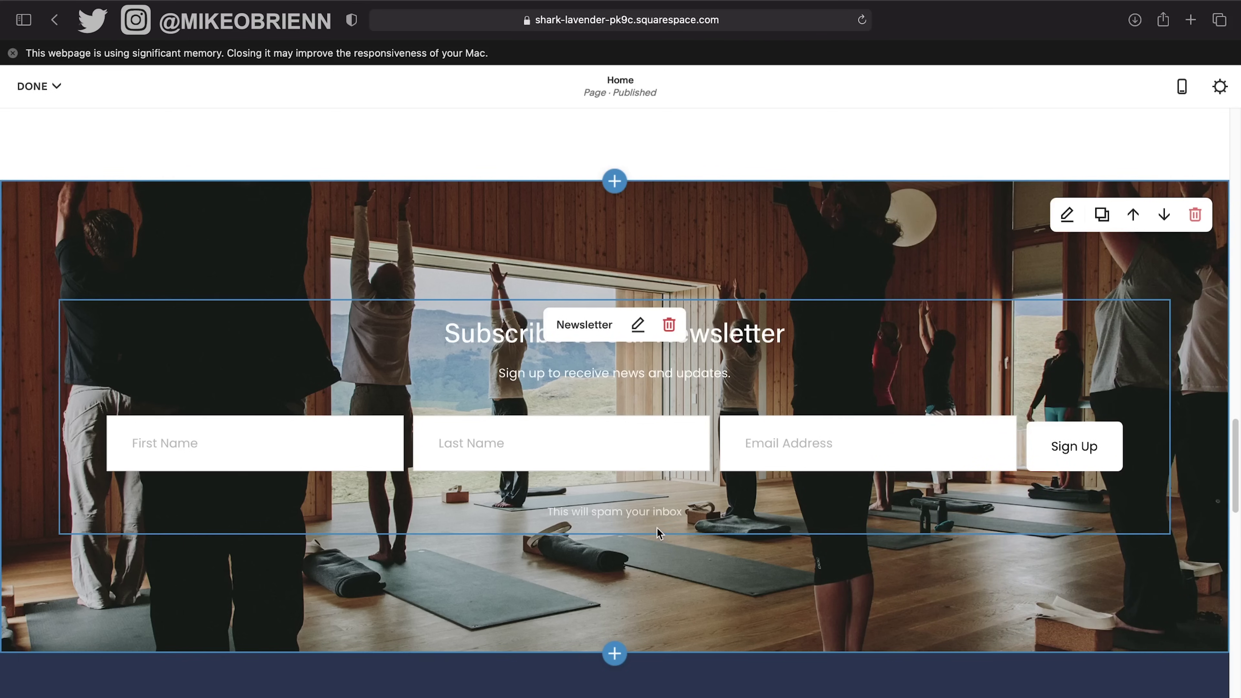
{"action": "scroll", "coordinate": [659, 534], "scroll_direction": "up", "scroll_amount": 1}
{"action": "scroll", "coordinate": [654, 432], "scroll_direction": "up", "scroll_amount": 20}
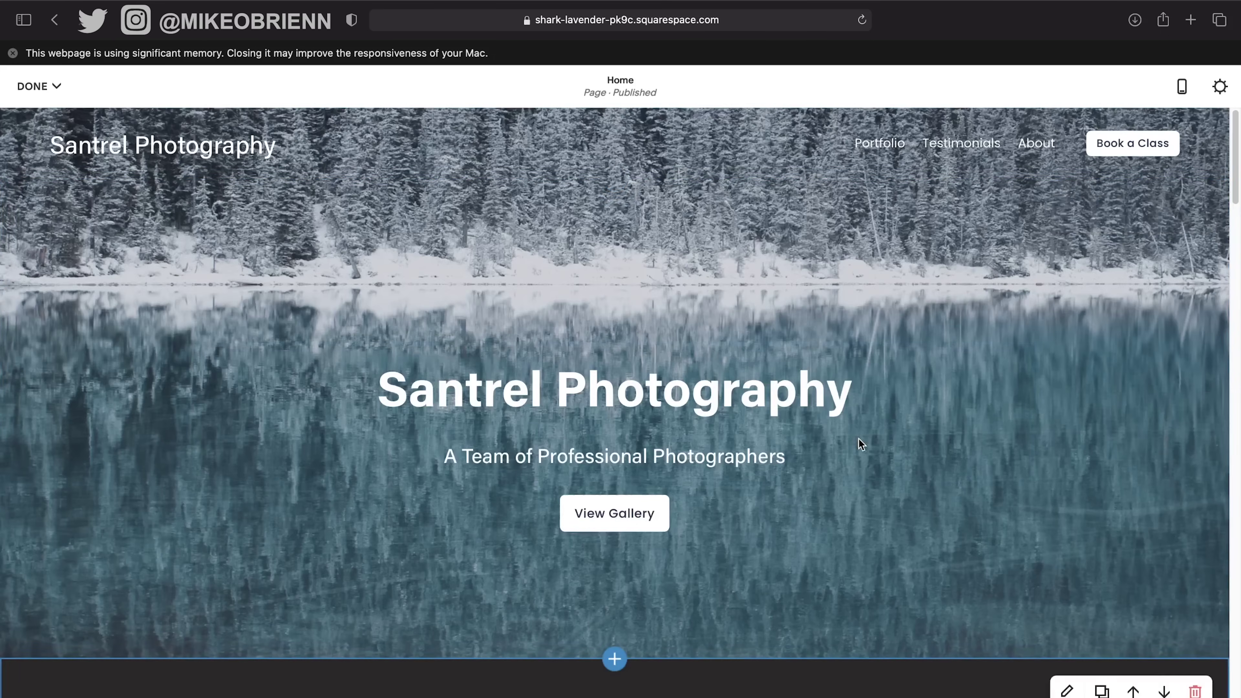
Save the page edits and preview the Portfolio page via the Mountain Magazine card.
{"action": "left_click", "coordinate": [56, 86]}
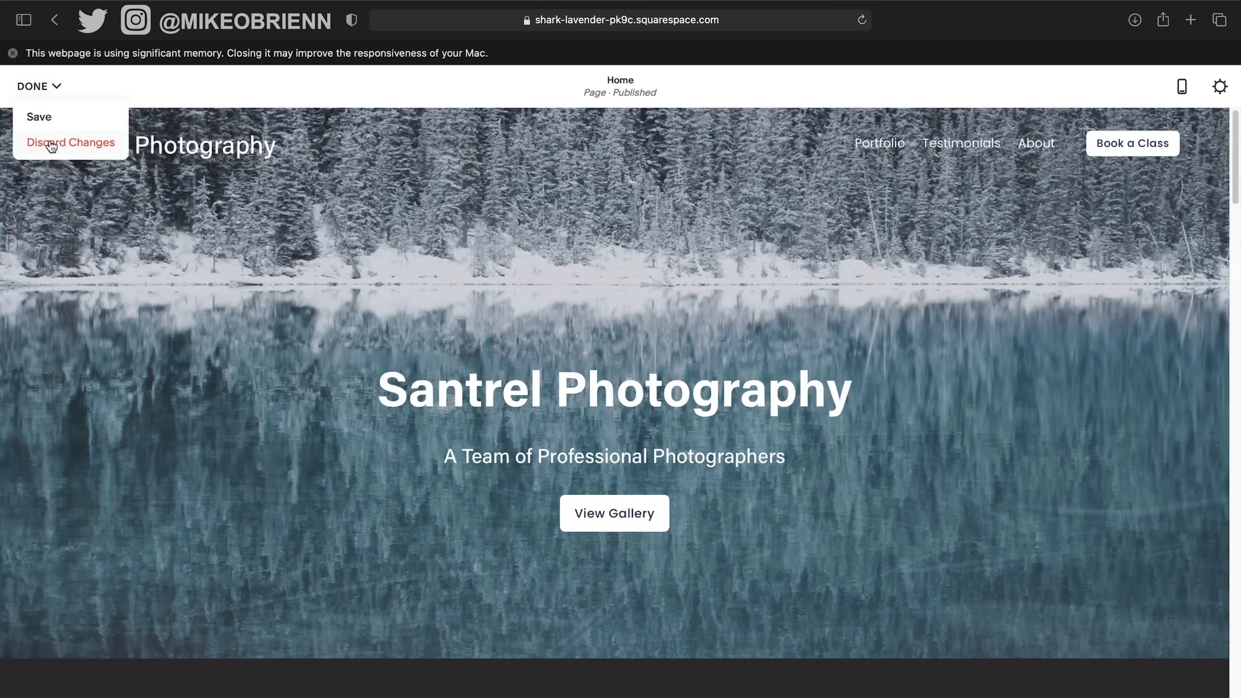
{"action": "left_click", "coordinate": [49, 120]}
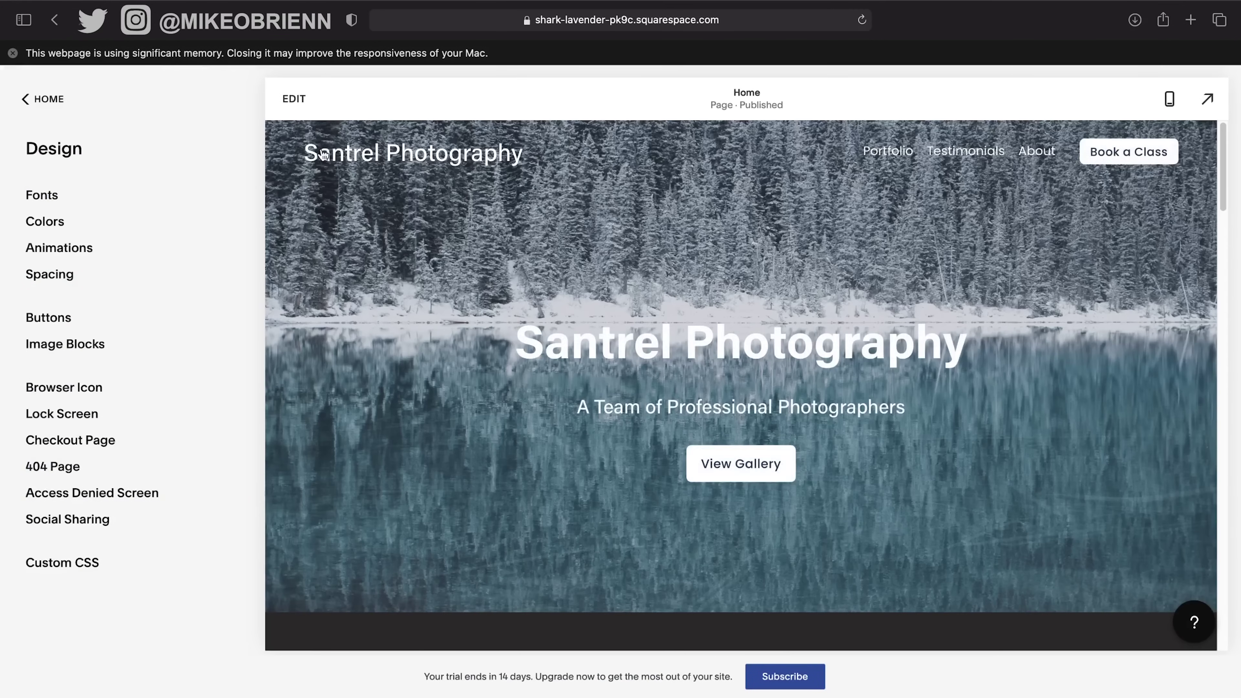
{"action": "scroll", "coordinate": [884, 369], "scroll_direction": "down", "scroll_amount": 5}
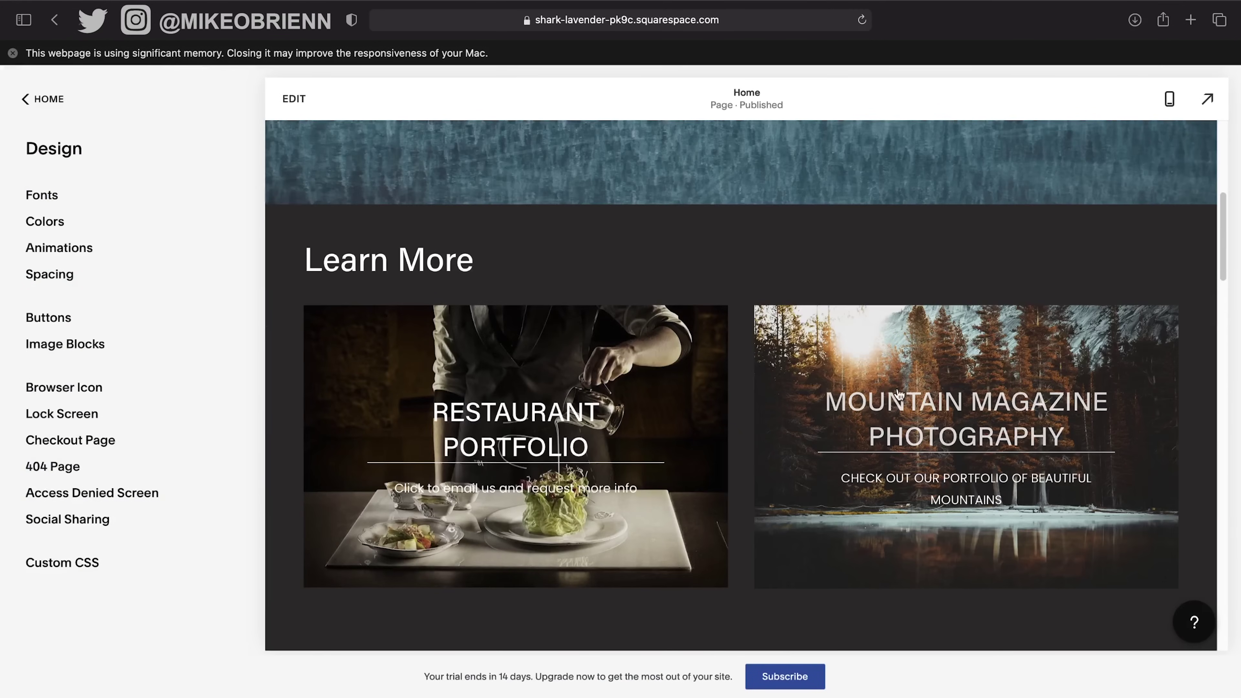
{"action": "left_click", "coordinate": [942, 446]}
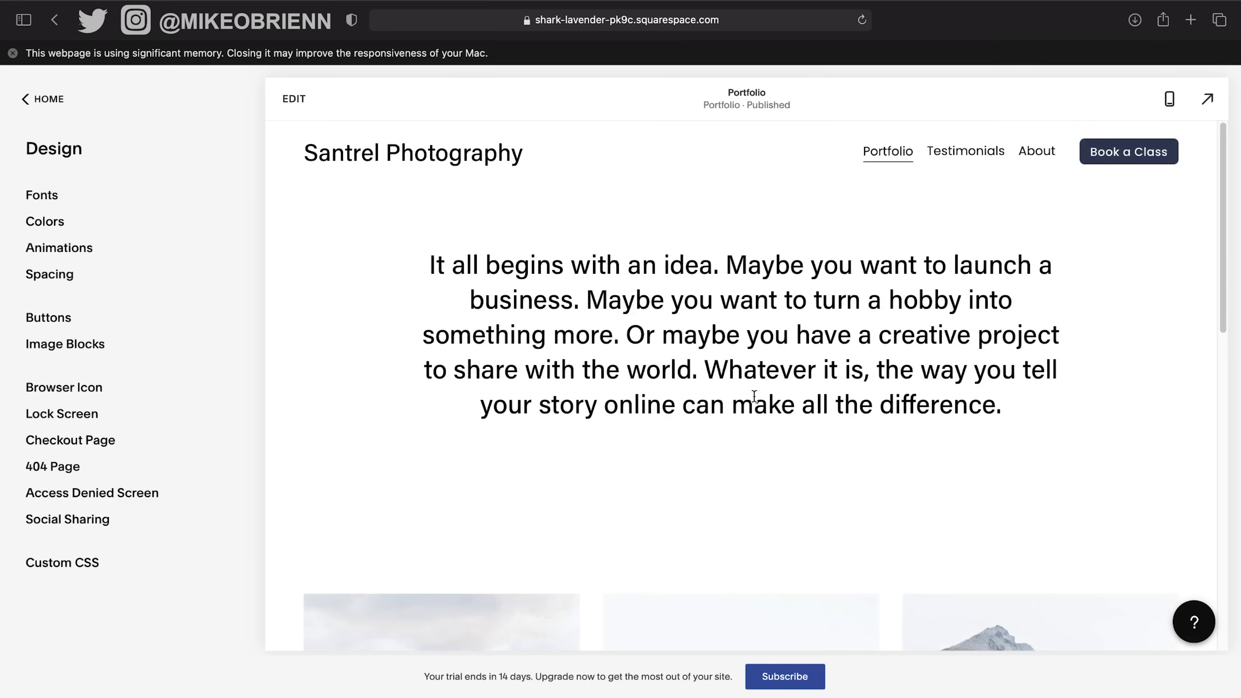
{"action": "scroll", "coordinate": [845, 398], "scroll_direction": "down", "scroll_amount": 3}
{"action": "scroll", "coordinate": [847, 400], "scroll_direction": "down", "scroll_amount": 10}
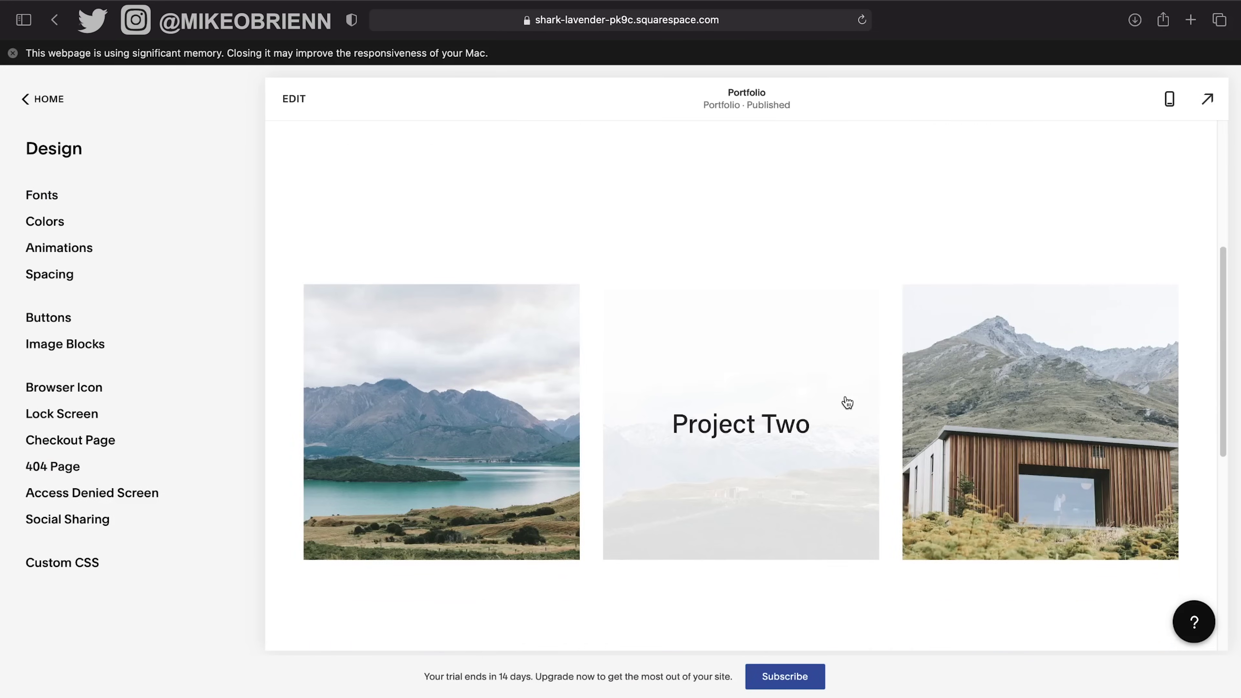
{"action": "scroll", "coordinate": [848, 401], "scroll_direction": "up", "scroll_amount": 13}
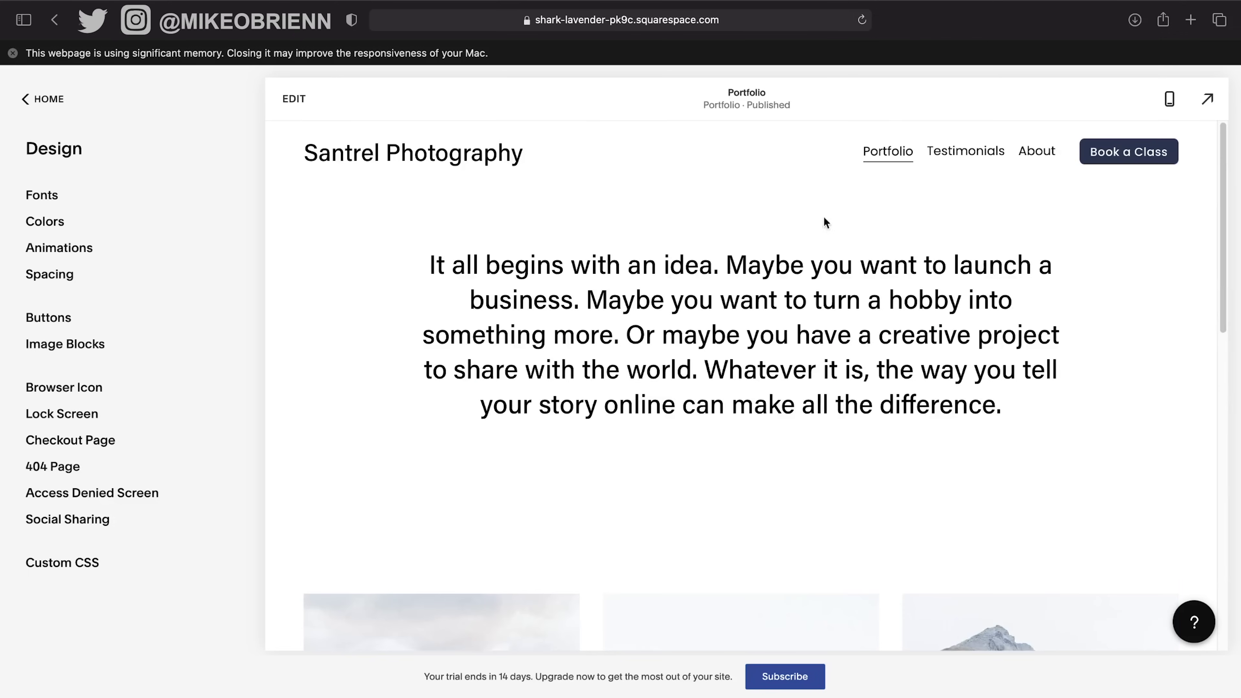
Return the preview to the Home page and bring the site editor back to the front.
{"action": "left_click", "coordinate": [474, 153]}
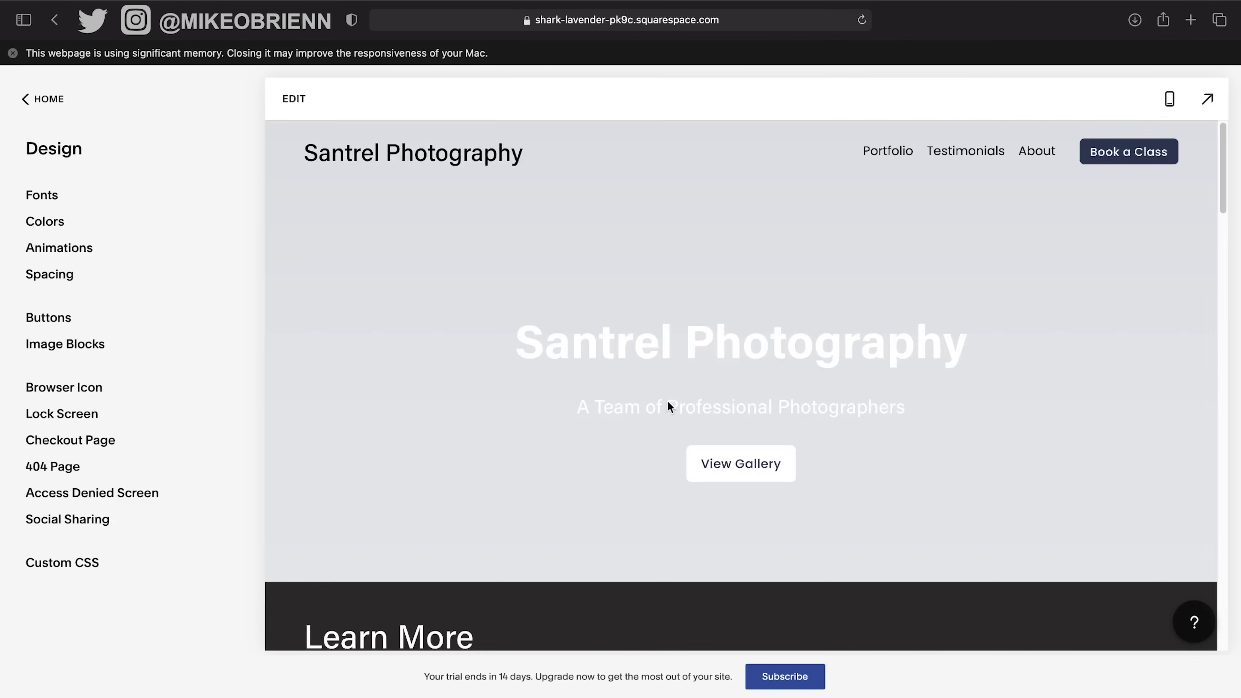
{"action": "scroll", "coordinate": [694, 454], "scroll_direction": "down", "scroll_amount": 4}
{"action": "scroll", "coordinate": [714, 507], "scroll_direction": "down", "scroll_amount": 3}
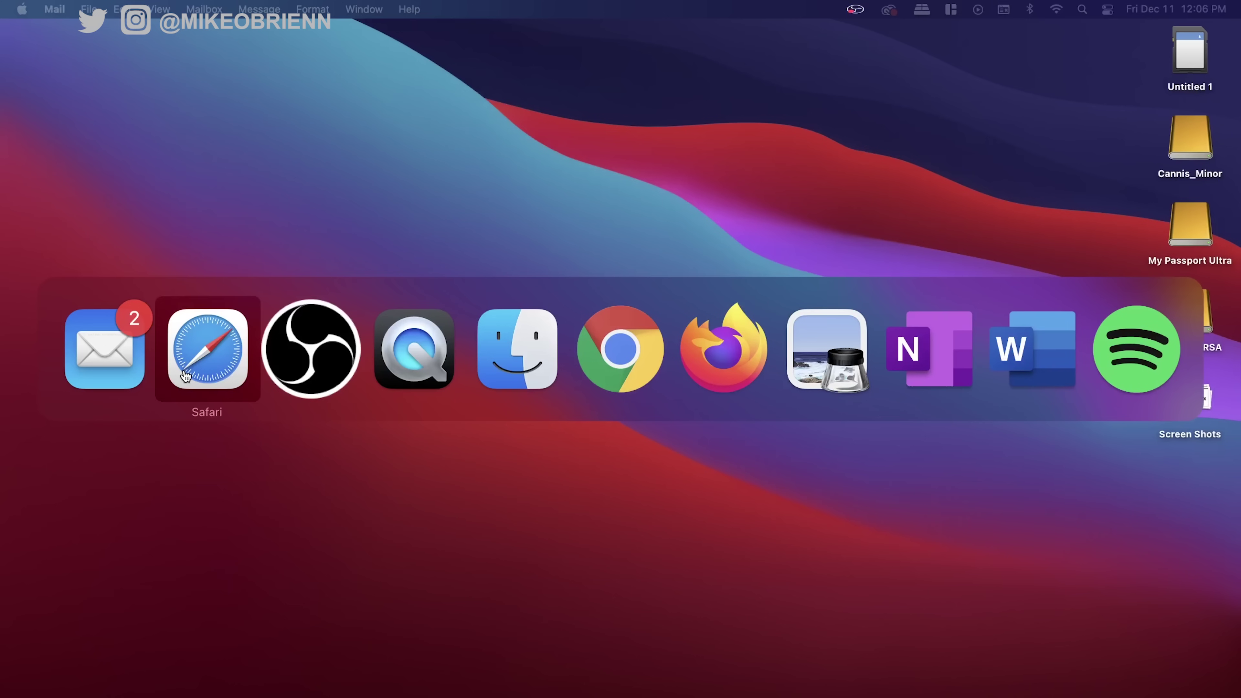
{"action": "left_click", "coordinate": [198, 386]}
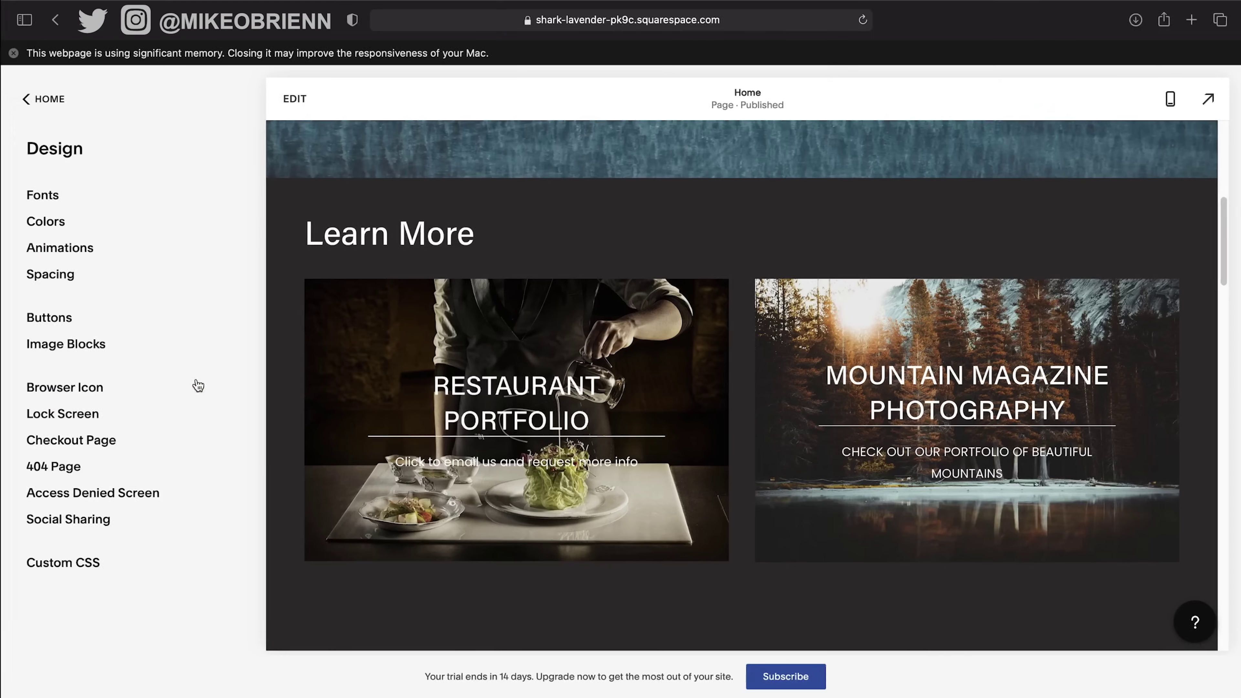
{"action": "scroll", "coordinate": [832, 348], "scroll_direction": "up", "scroll_amount": 9}
{"action": "scroll", "coordinate": [833, 346], "scroll_direction": "down", "scroll_amount": 5}
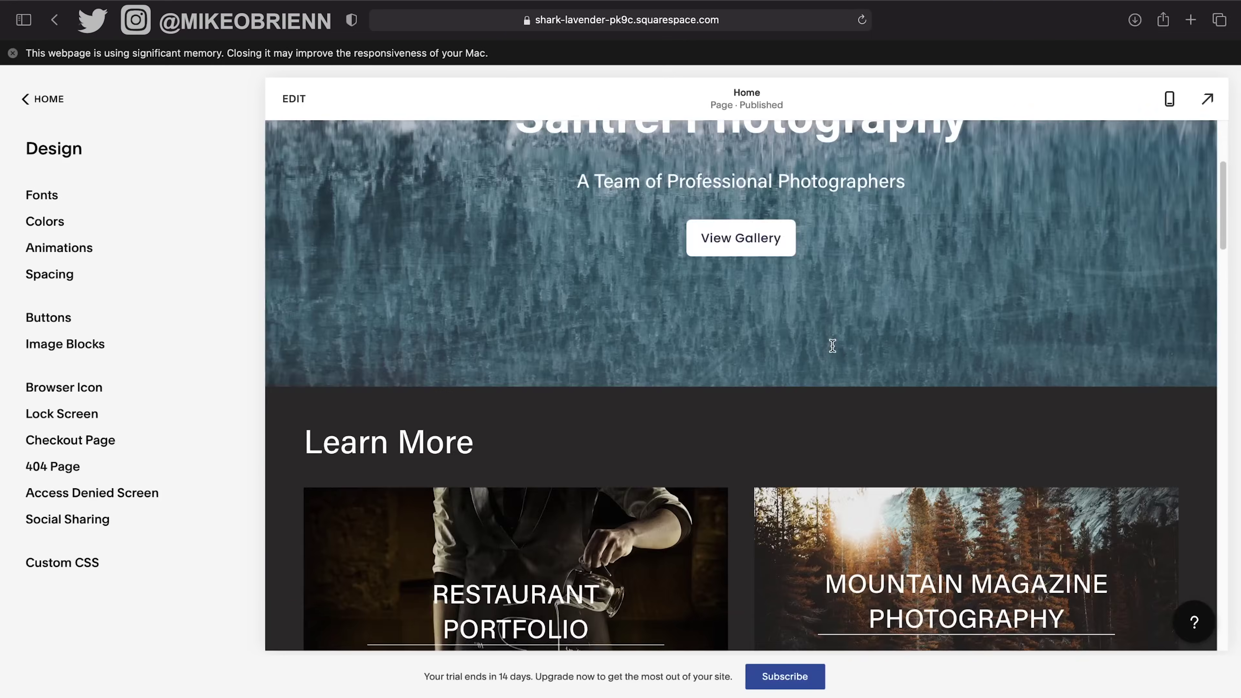
{"action": "scroll", "coordinate": [833, 346], "scroll_direction": "down", "scroll_amount": 3}
{"action": "scroll", "coordinate": [828, 348], "scroll_direction": "up", "scroll_amount": 7}
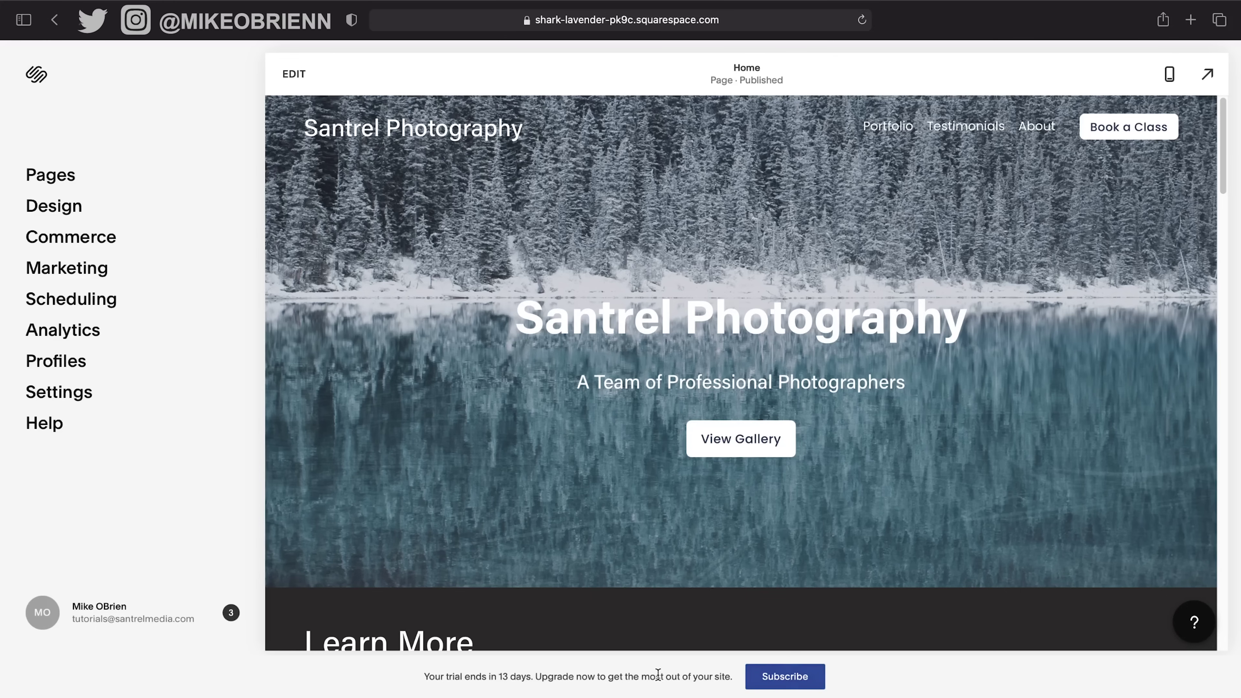
Compare monthly and annual plan prices on Select a Plan, ending with annual billing chosen.
{"action": "left_click", "coordinate": [781, 676]}
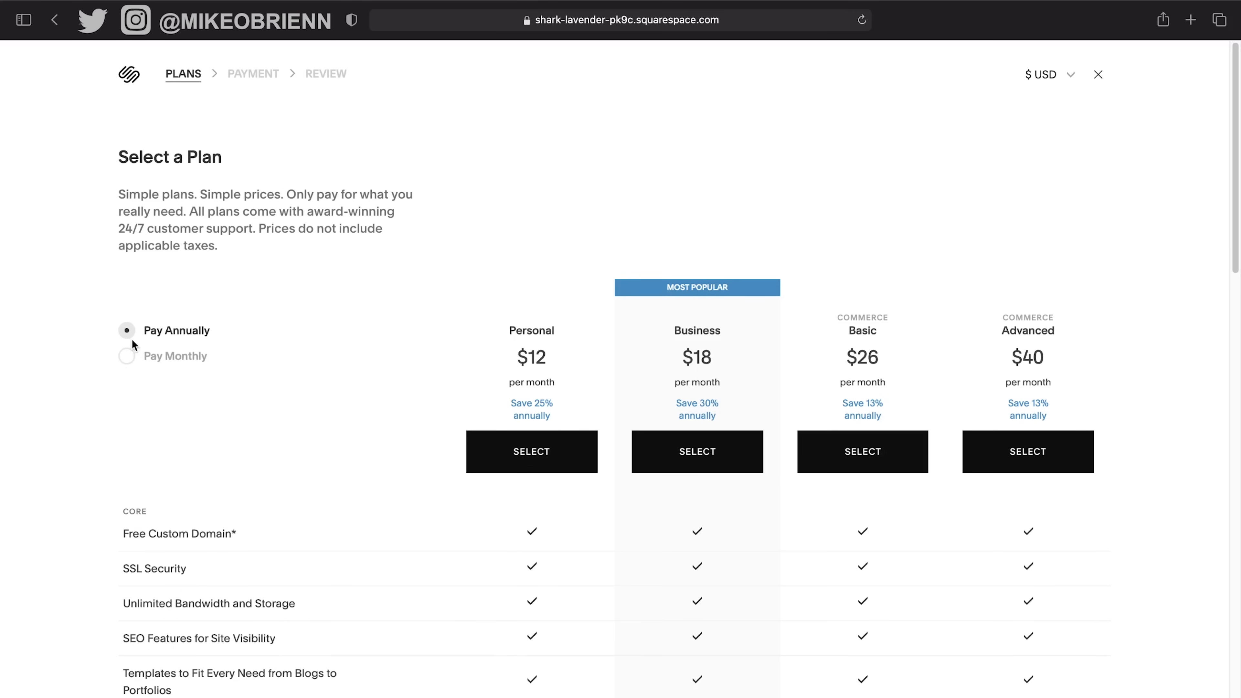
{"action": "left_click", "coordinate": [126, 357]}
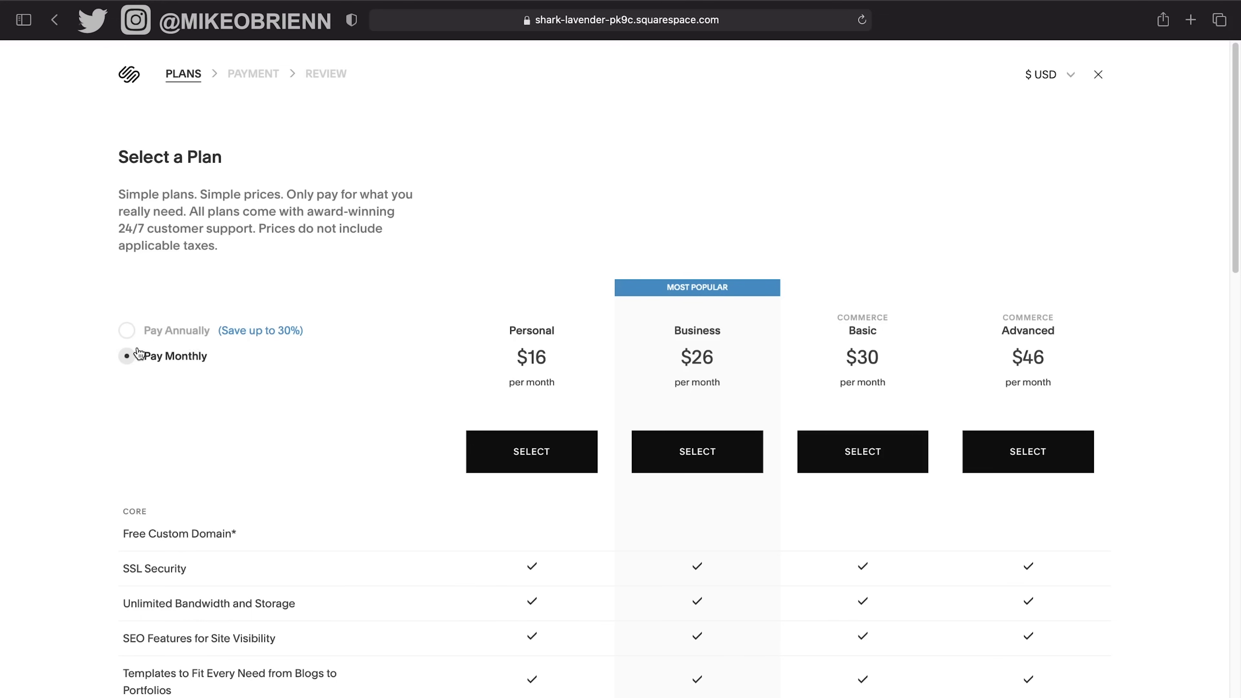
{"action": "left_click", "coordinate": [129, 333]}
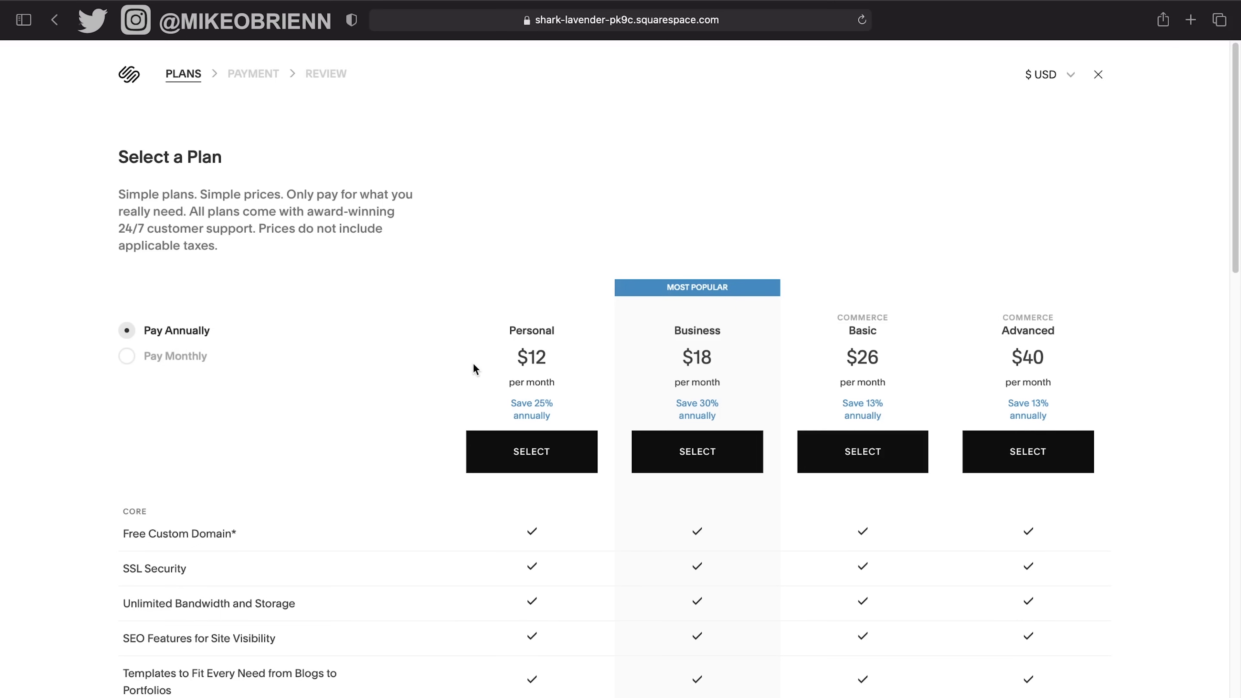
{"action": "scroll", "coordinate": [97, 391], "scroll_direction": "down", "scroll_amount": 1}
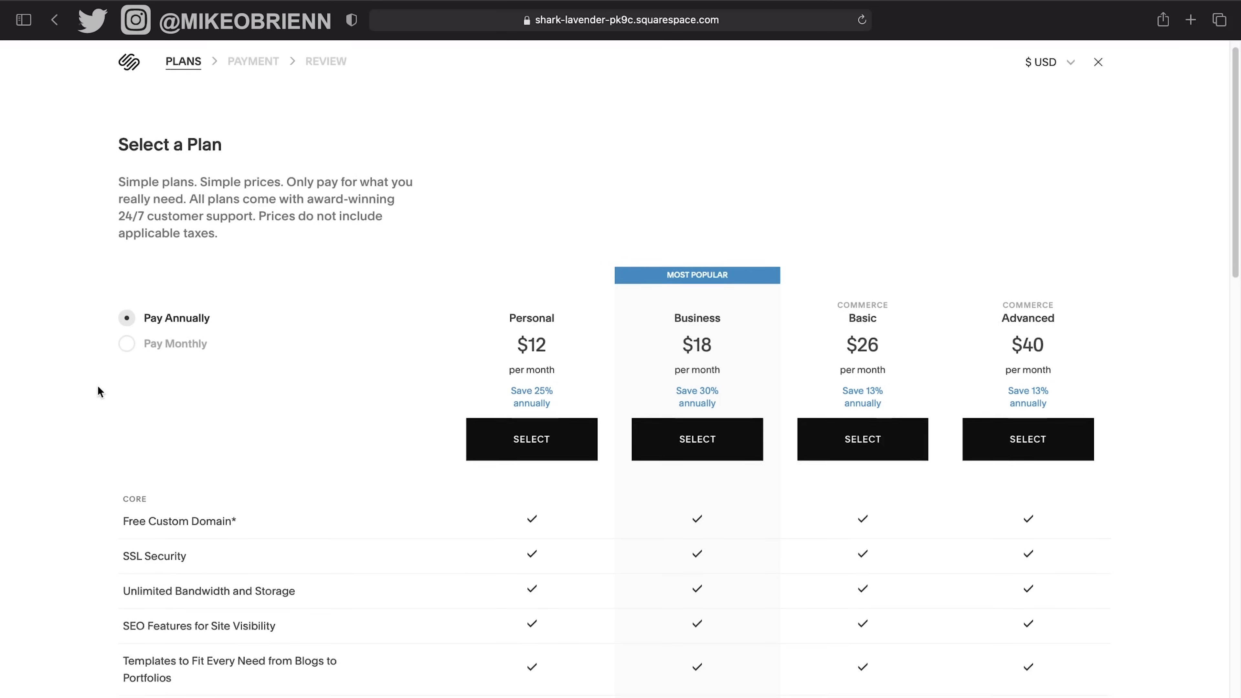
{"action": "scroll", "coordinate": [97, 394], "scroll_direction": "down", "scroll_amount": 5}
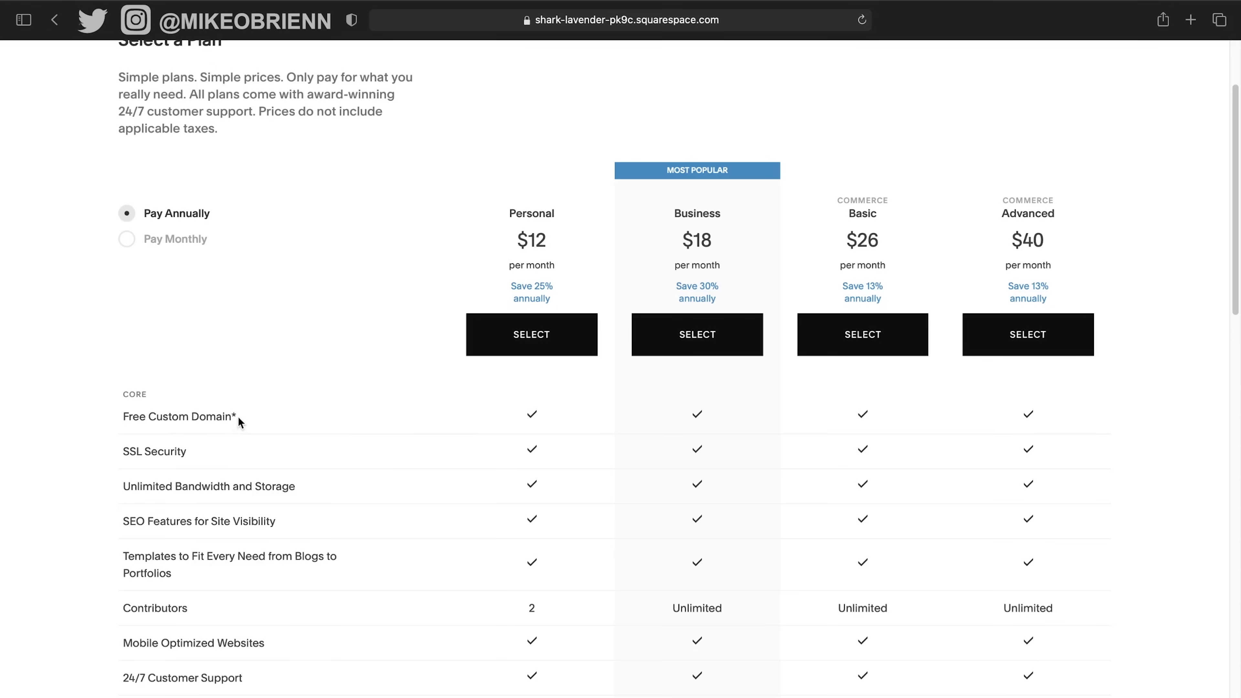
{"action": "mouse_move", "coordinate": [234, 416]}
{"action": "scroll", "coordinate": [345, 456], "scroll_direction": "down", "scroll_amount": 2}
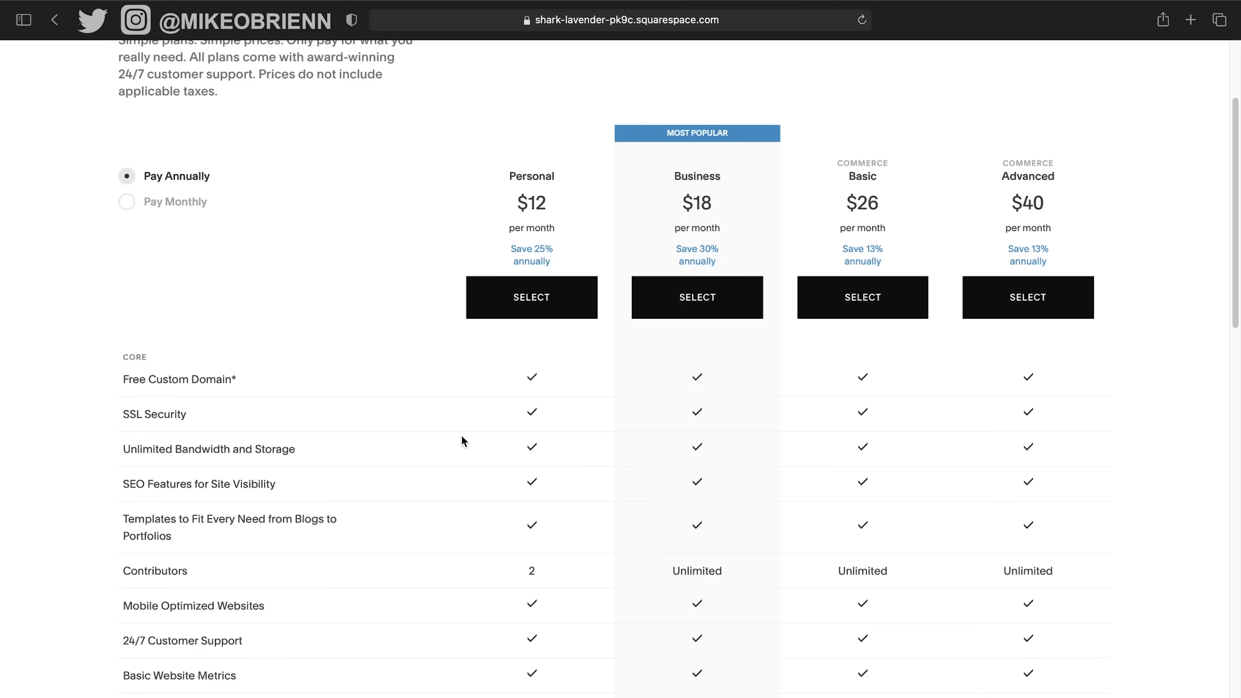
{"action": "scroll", "coordinate": [439, 520], "scroll_direction": "down", "scroll_amount": 2}
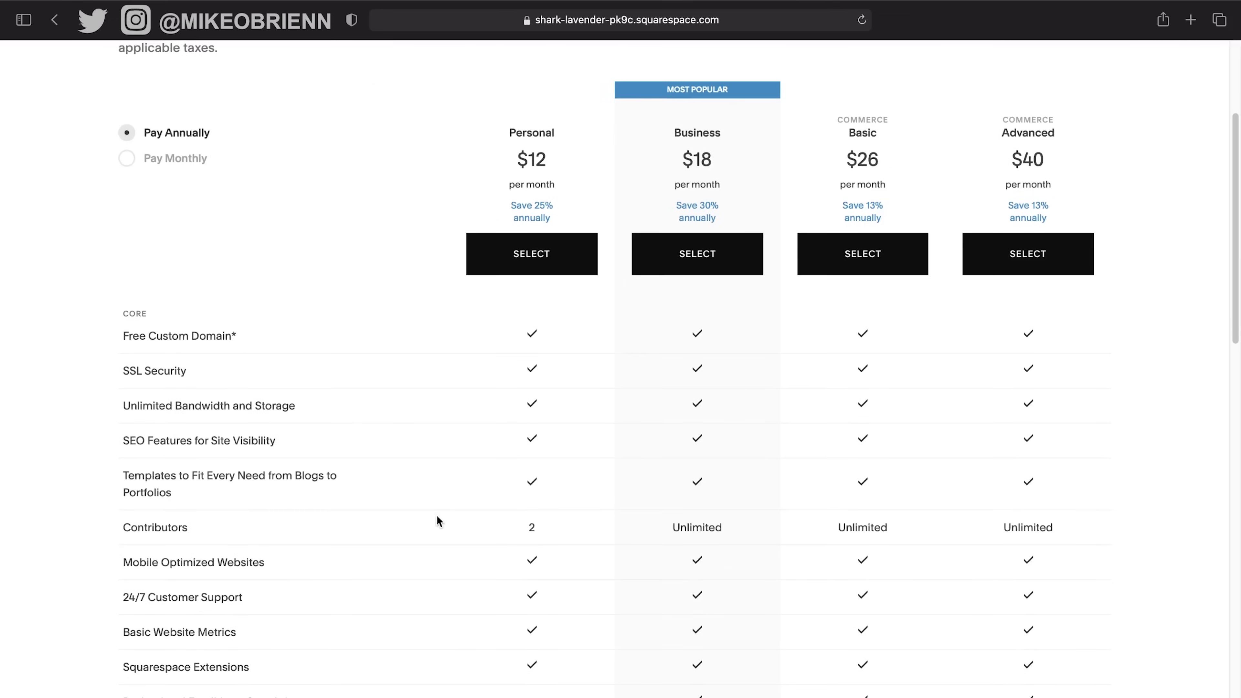
{"action": "scroll", "coordinate": [429, 493], "scroll_direction": "down", "scroll_amount": 3}
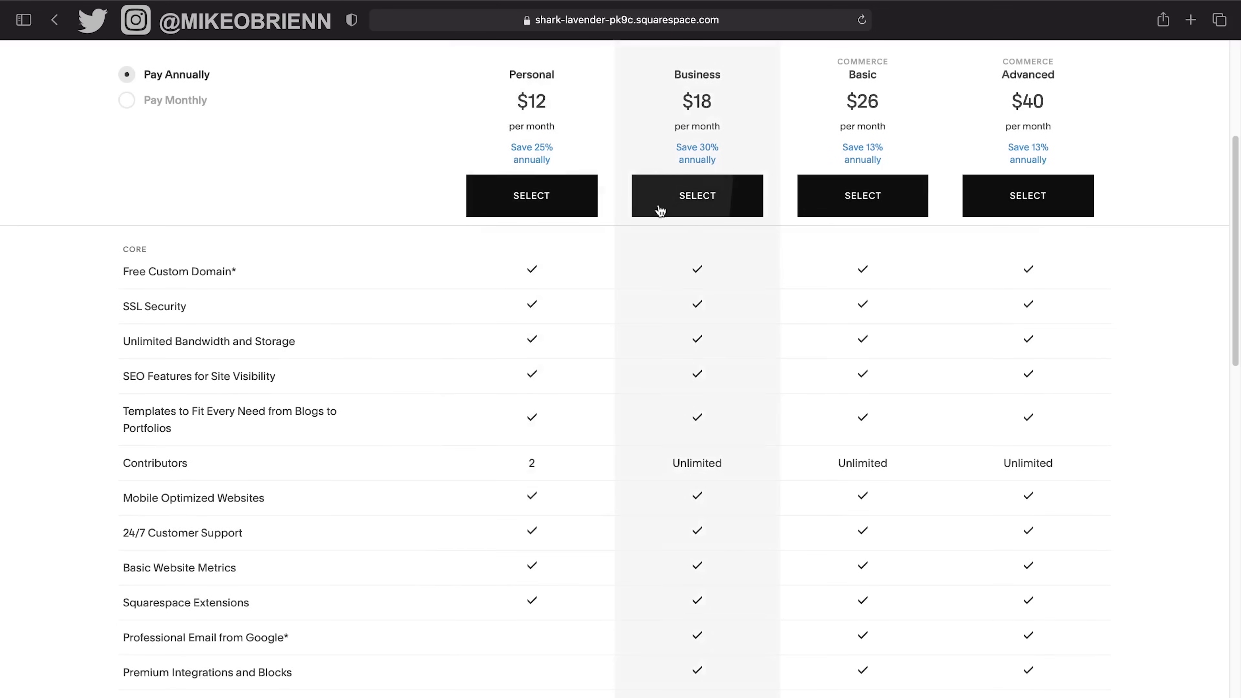
{"action": "scroll", "coordinate": [870, 352], "scroll_direction": "down", "scroll_amount": 10}
{"action": "scroll", "coordinate": [869, 352], "scroll_direction": "up", "scroll_amount": 1}
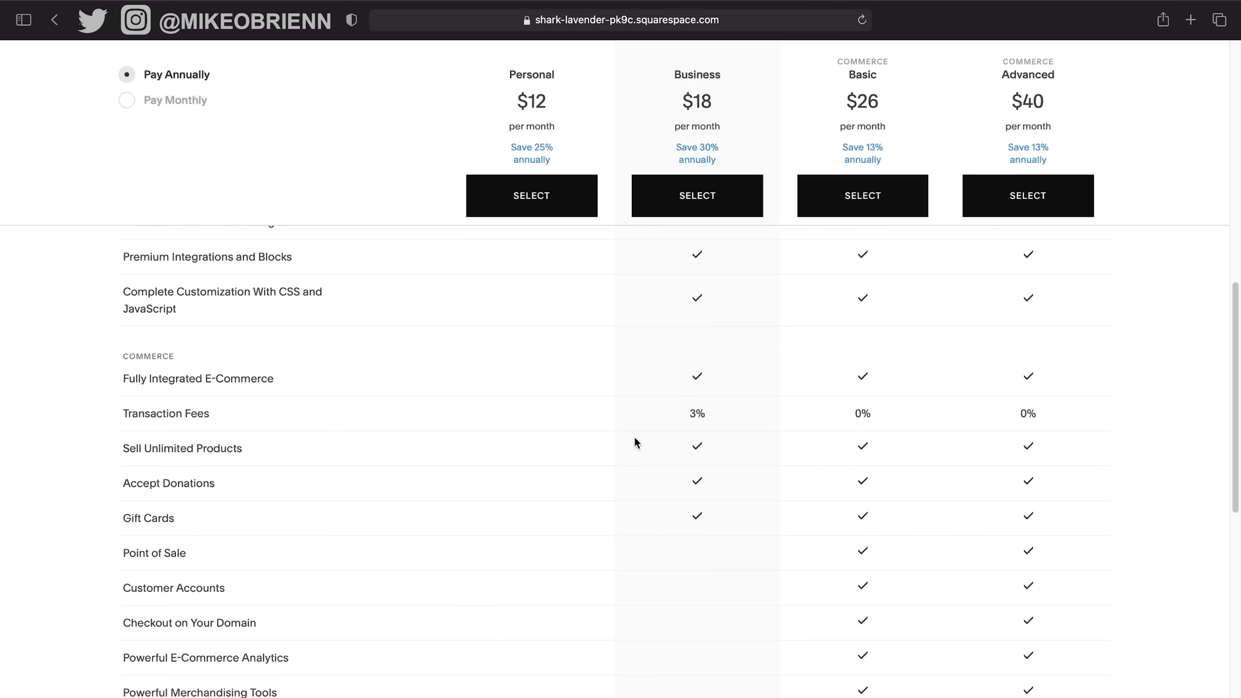
{"action": "scroll", "coordinate": [801, 425], "scroll_direction": "down", "scroll_amount": 2}
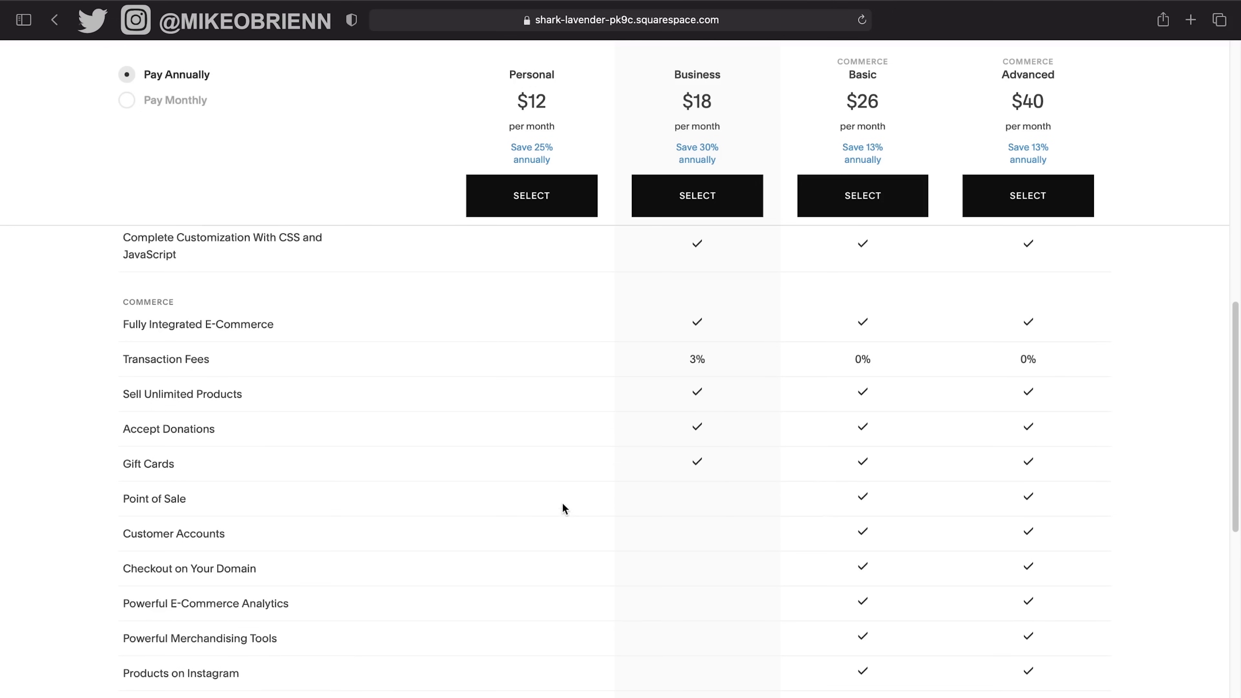
{"action": "scroll", "coordinate": [622, 501], "scroll_direction": "down", "scroll_amount": 2}
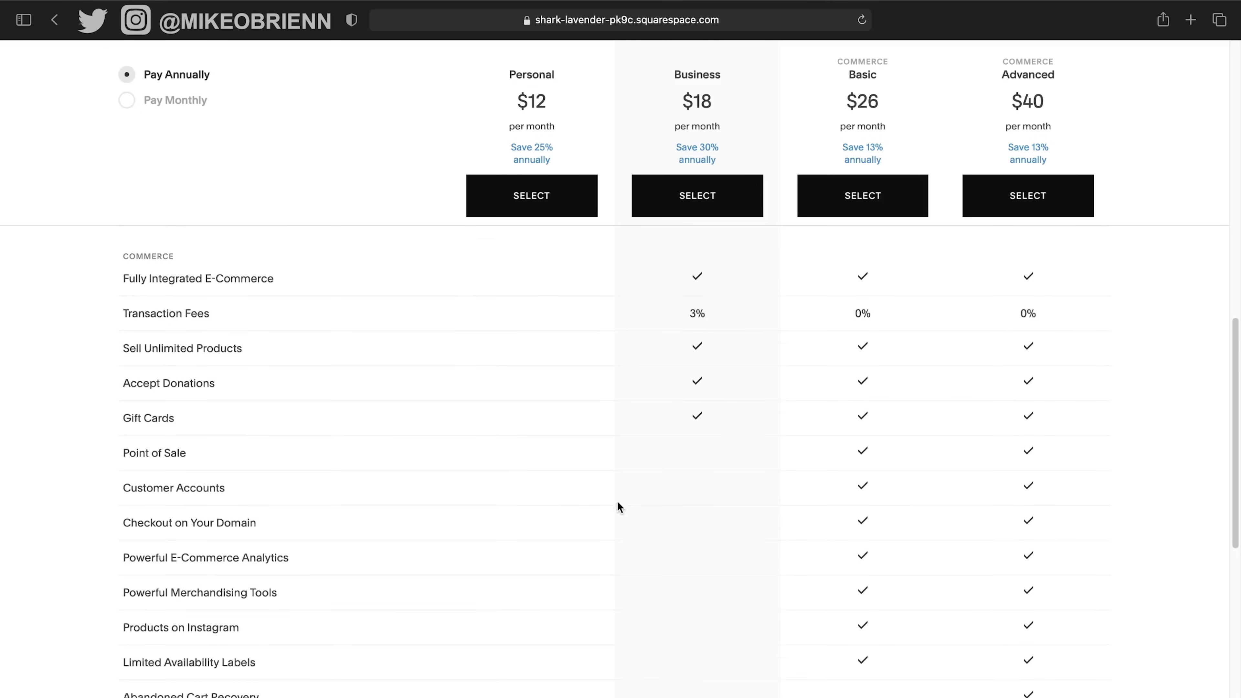
{"action": "scroll", "coordinate": [848, 527], "scroll_direction": "down", "scroll_amount": 3}
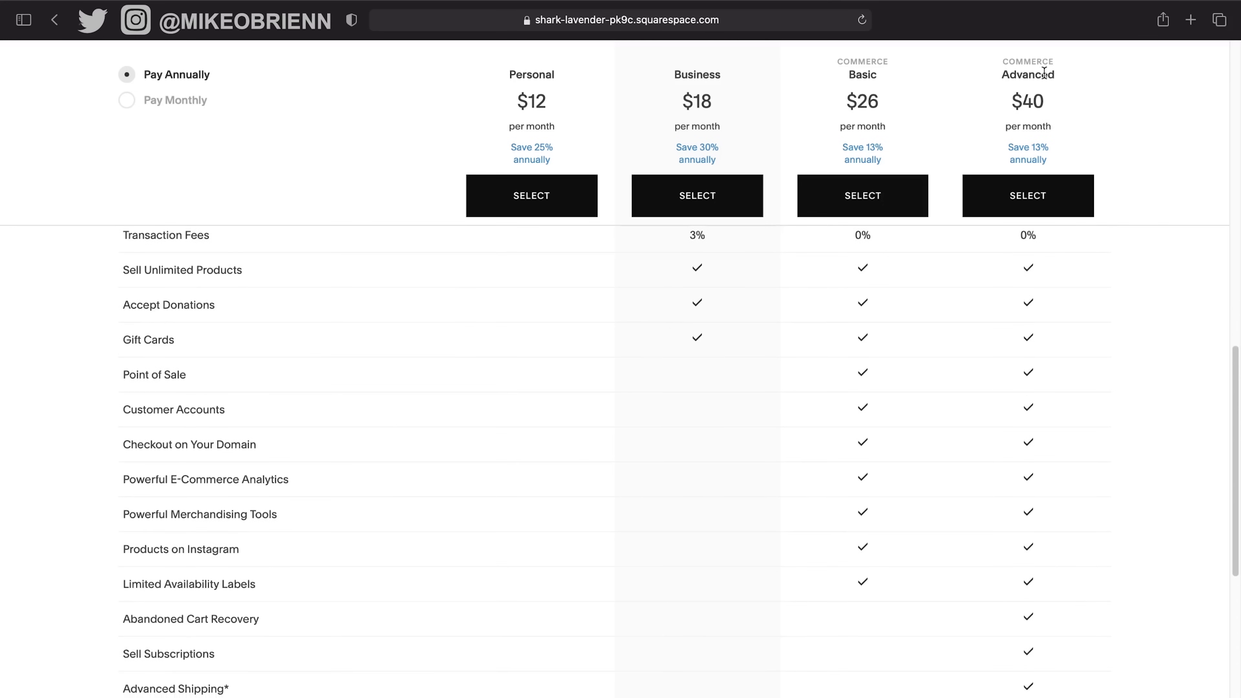
{"action": "scroll", "coordinate": [860, 480], "scroll_direction": "down", "scroll_amount": 2}
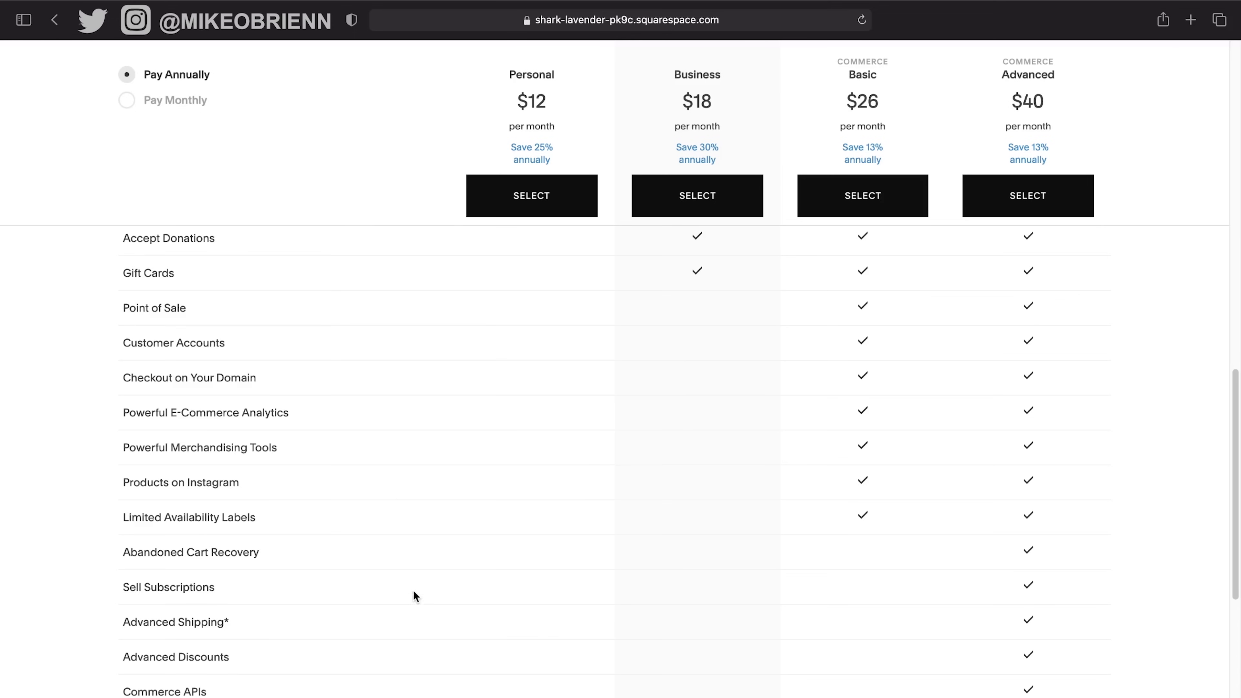
{"action": "scroll", "coordinate": [413, 591], "scroll_direction": "down", "scroll_amount": 3}
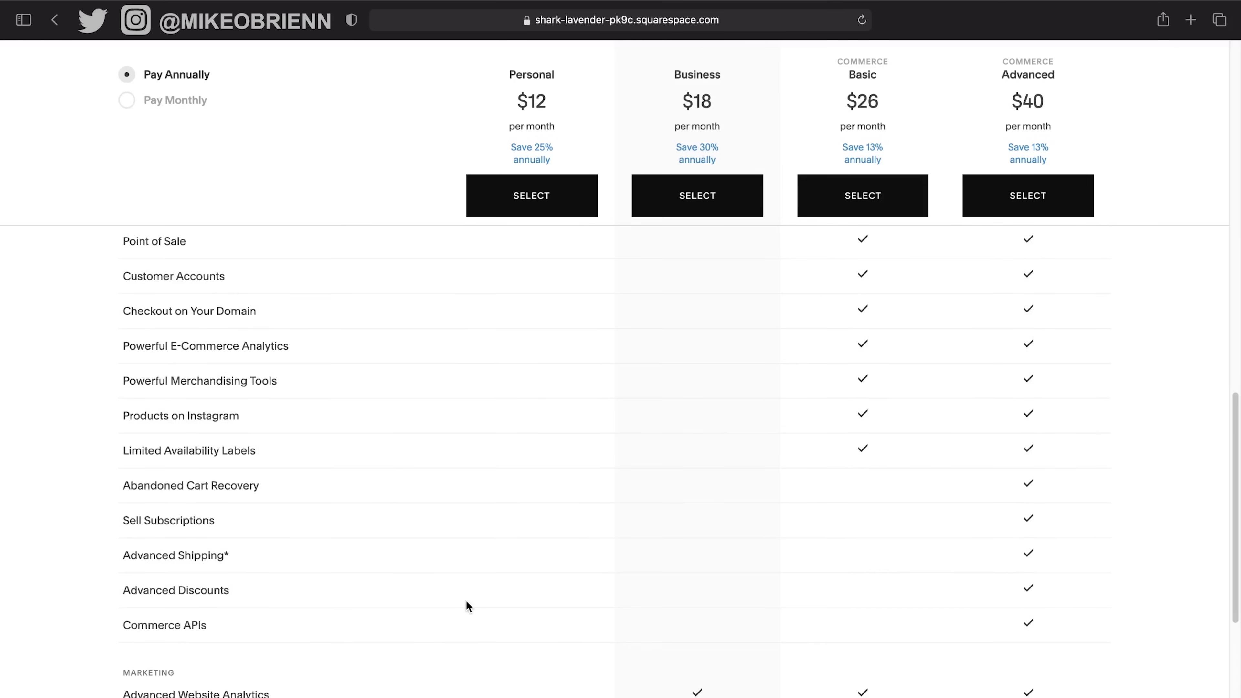
{"action": "scroll", "coordinate": [466, 600], "scroll_direction": "up", "scroll_amount": 10}
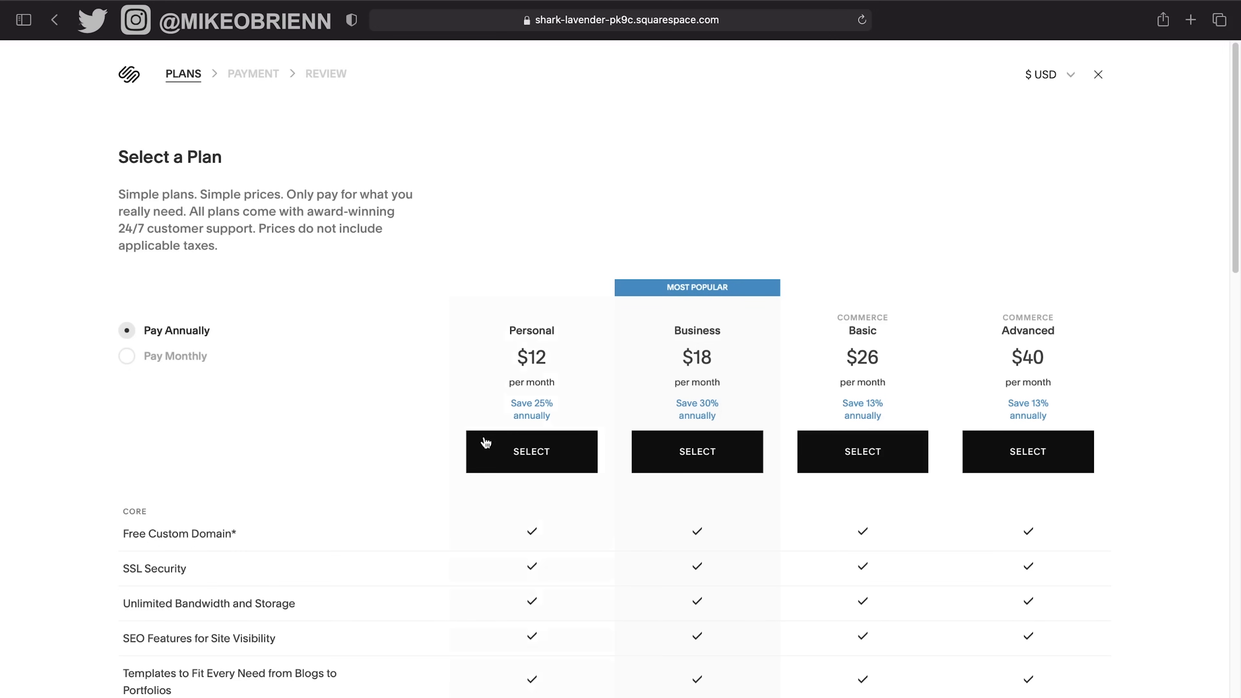
Choose the Personal plan billed monthly at $16.00 and continue to order review.
{"action": "left_click", "coordinate": [547, 451]}
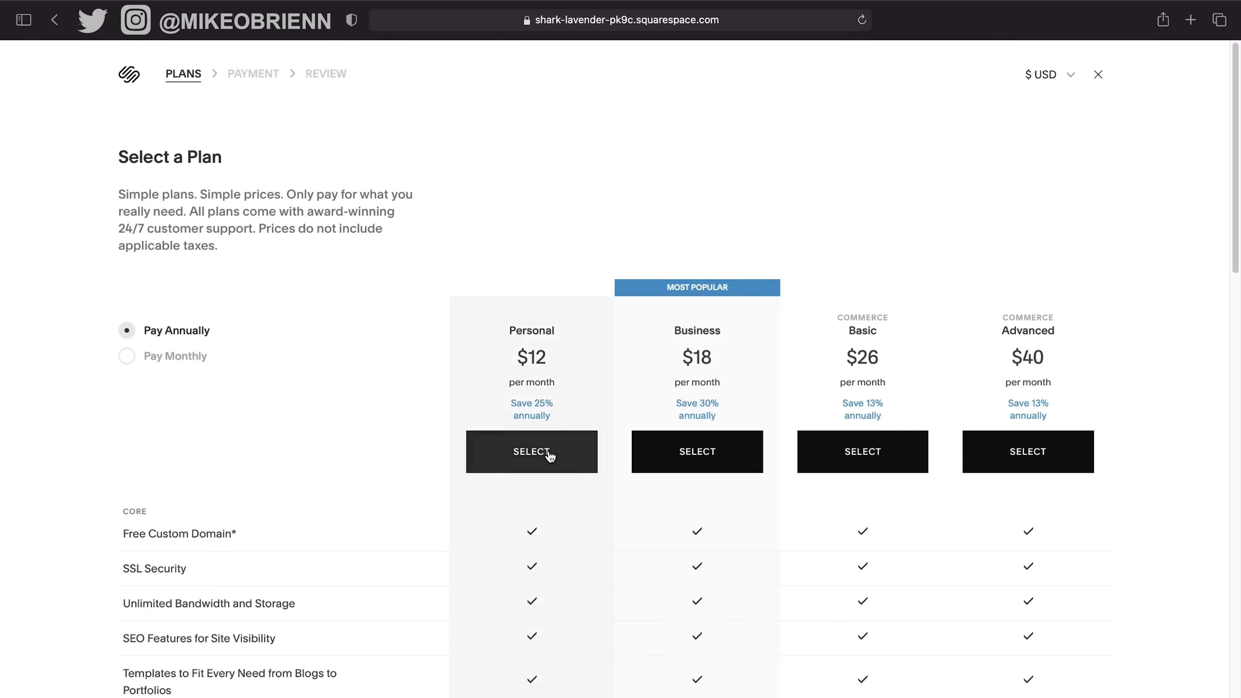
{"action": "left_click", "coordinate": [141, 360]}
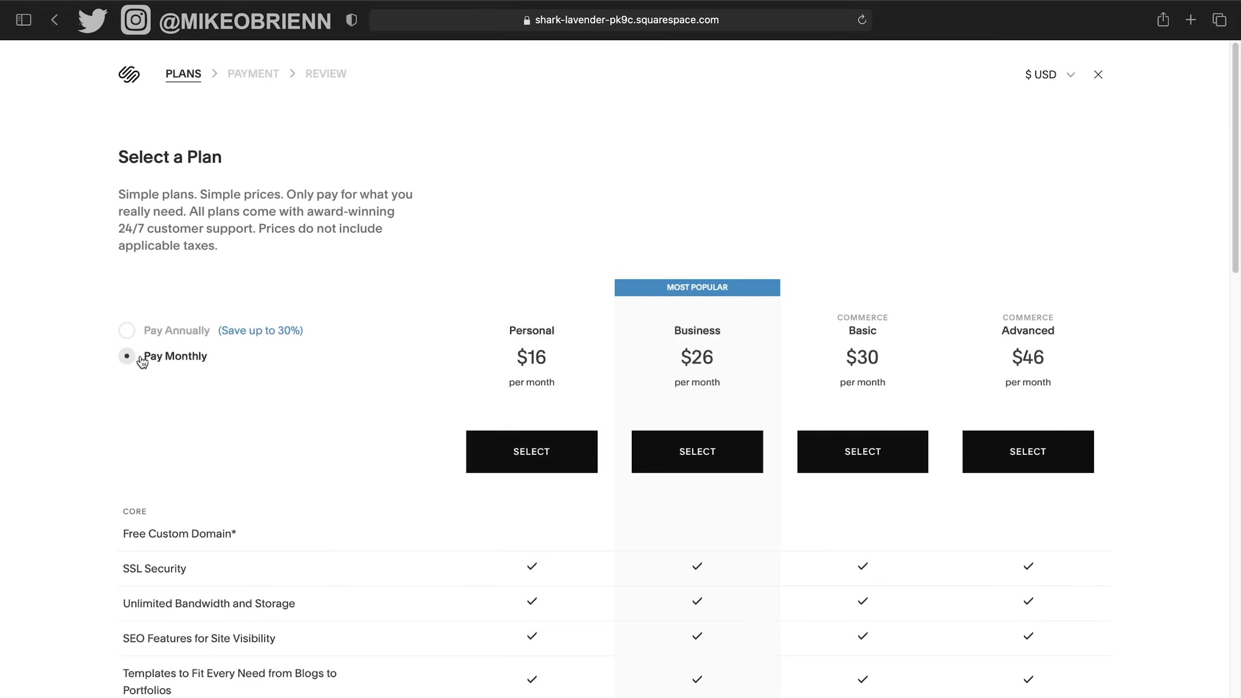
{"action": "left_click", "coordinate": [557, 450]}
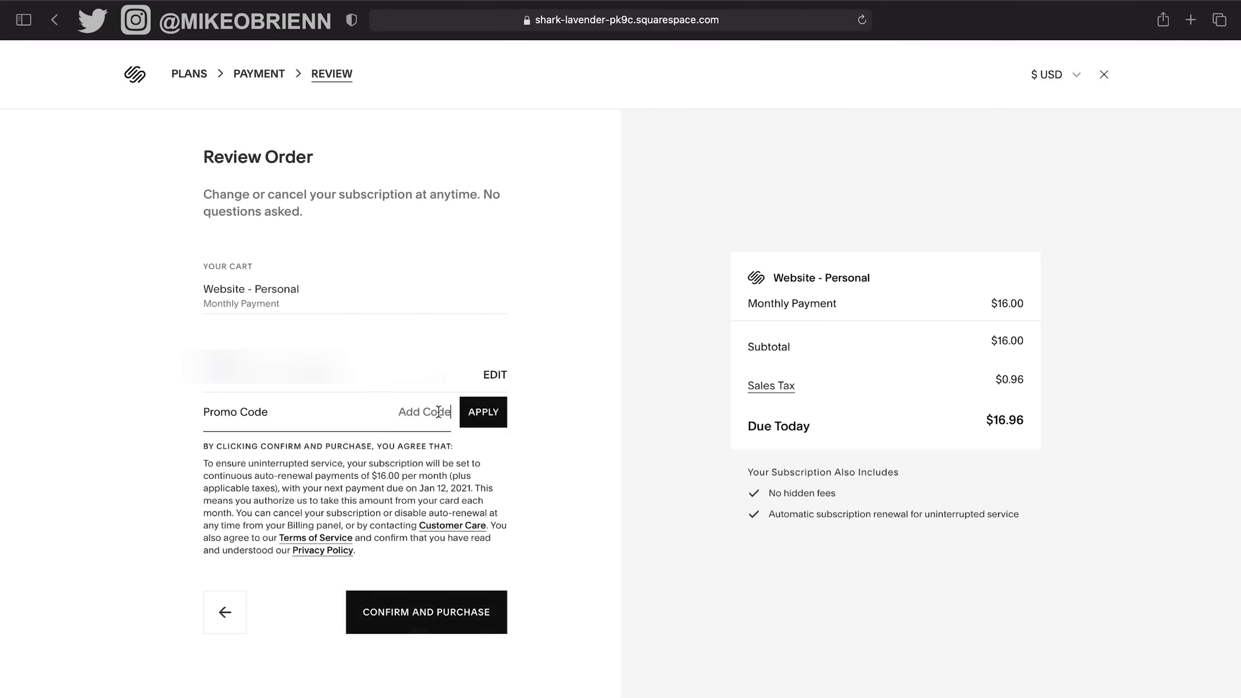
Apply promo code santrel10 to bring the total to $15.26, then confirm the purchase.
{"action": "type", "text": "santrel10"}
{"action": "left_click", "coordinate": [499, 414]}
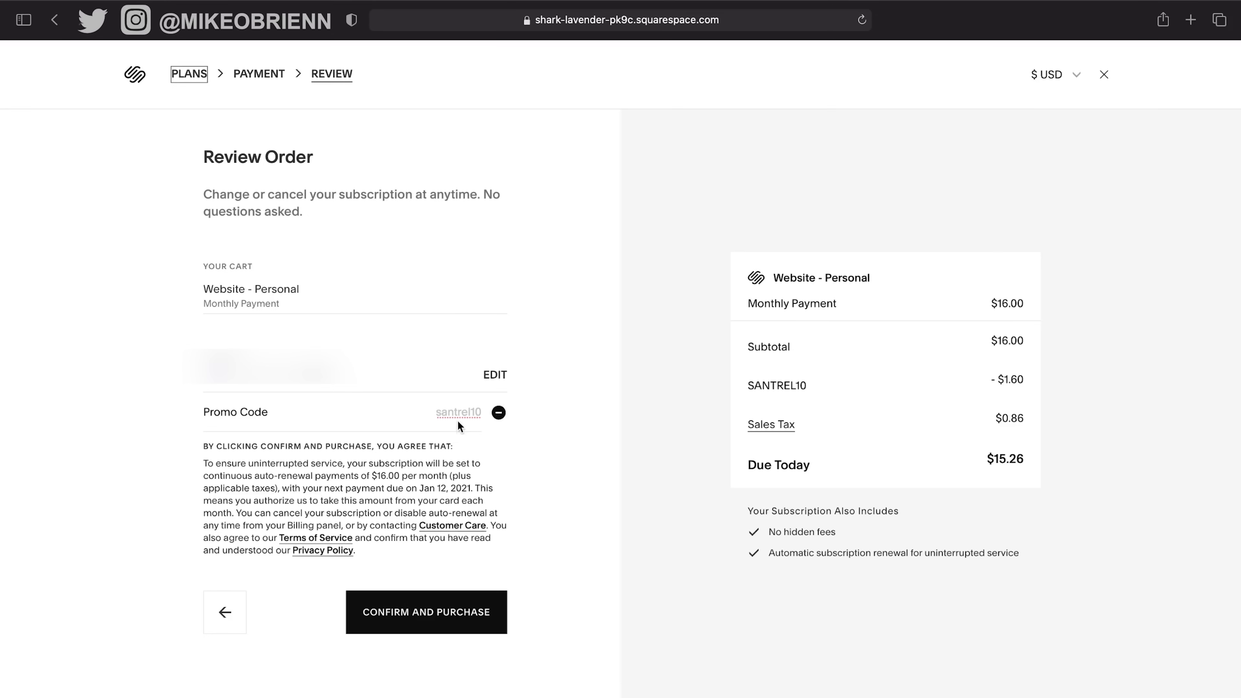
{"action": "left_click", "coordinate": [467, 606]}
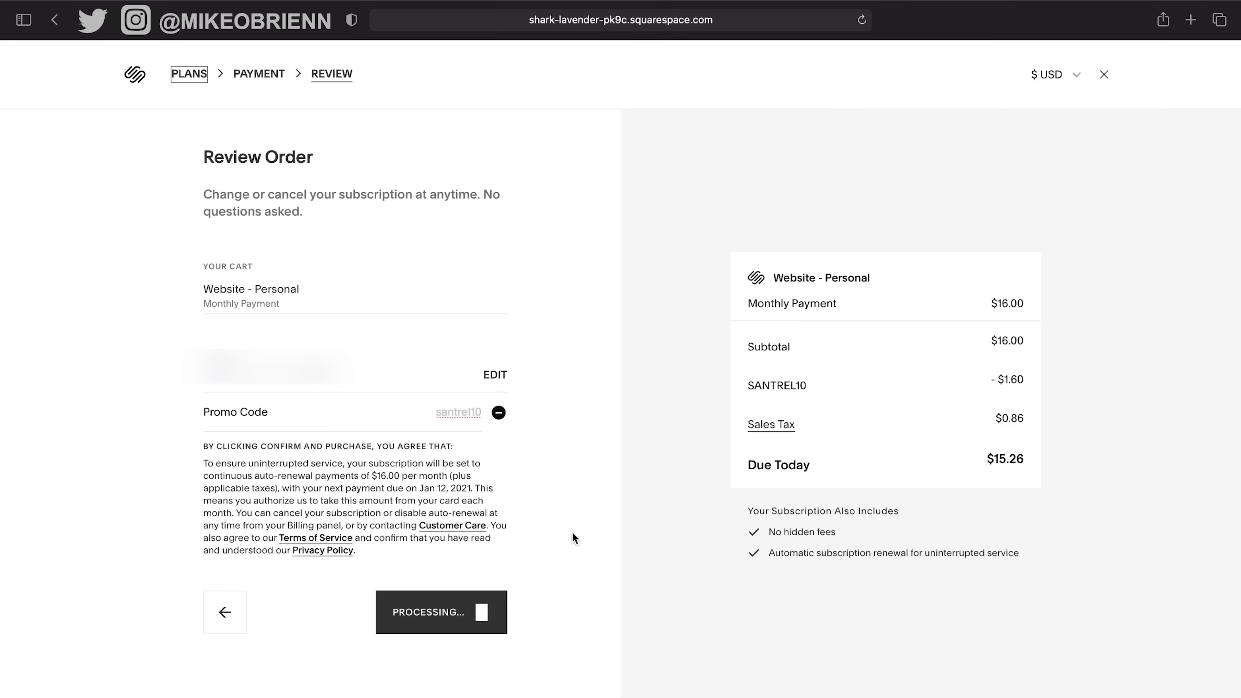
From the purchase success page, go to the Get a Domain card in Settings > Domains.
{"action": "scroll", "coordinate": [337, 467], "scroll_direction": "down", "scroll_amount": 3}
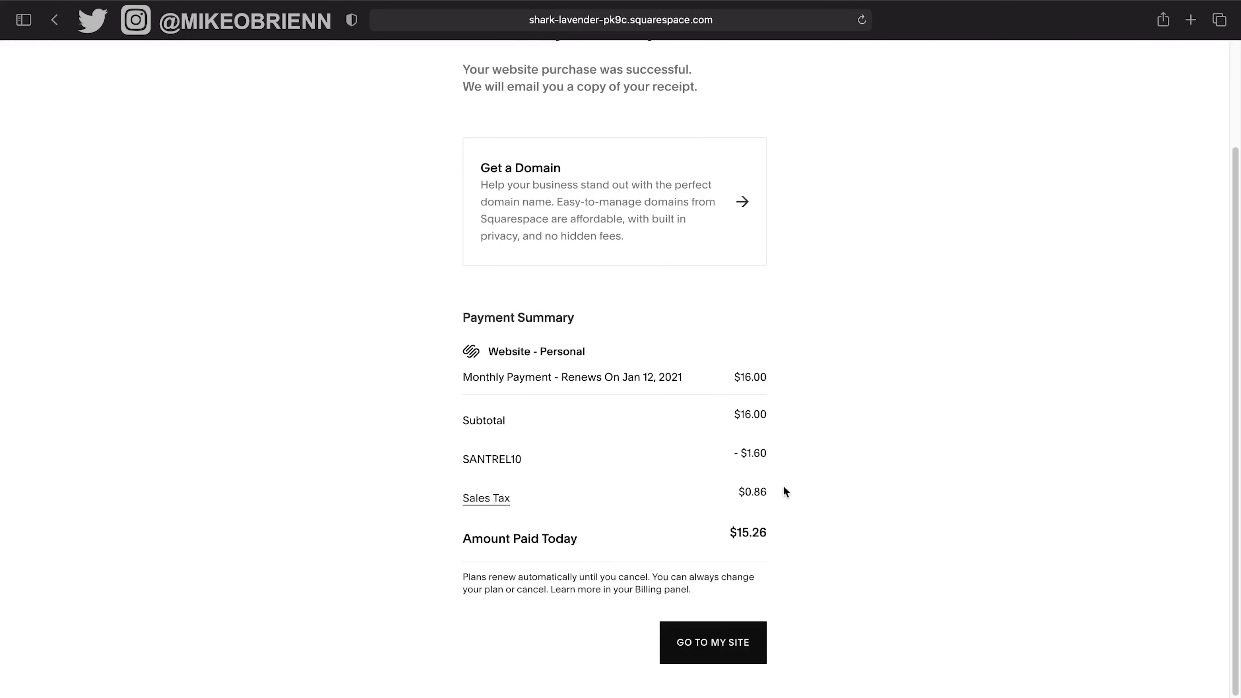
{"action": "scroll", "coordinate": [878, 476], "scroll_direction": "up", "scroll_amount": 3}
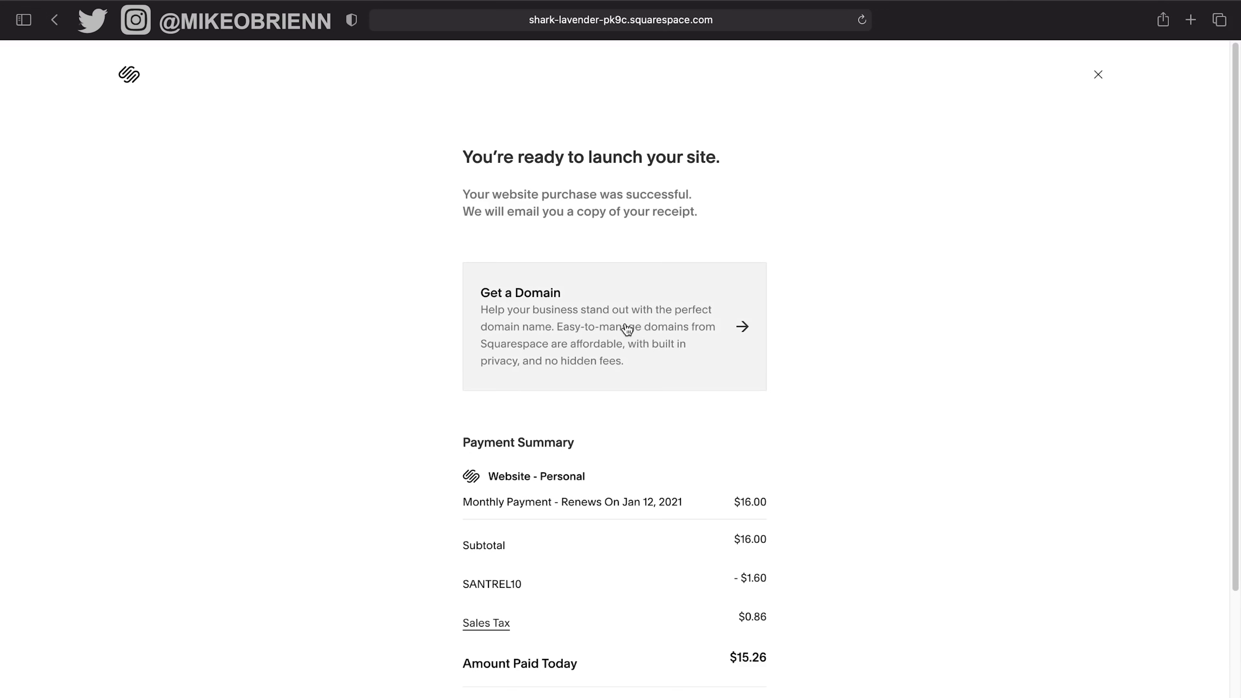
{"action": "left_click", "coordinate": [627, 329]}
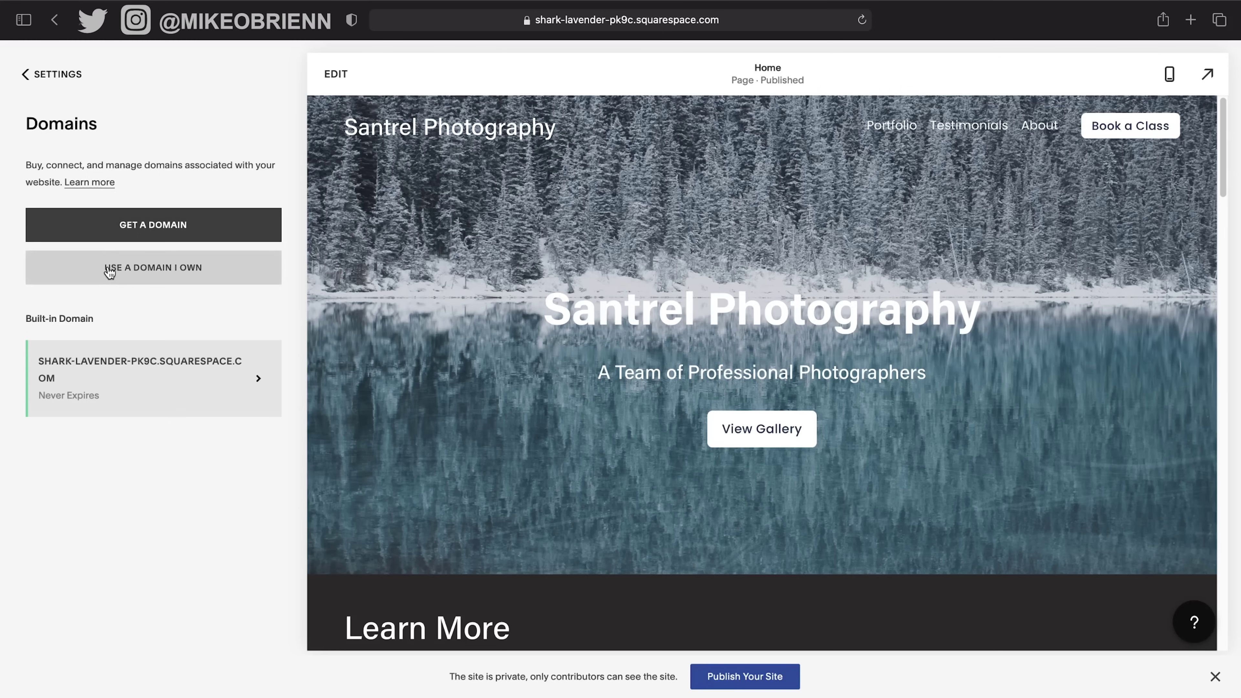
Load the Google Domains site (domains.google) in a new browser tab.
{"action": "key", "text": "super+t"}
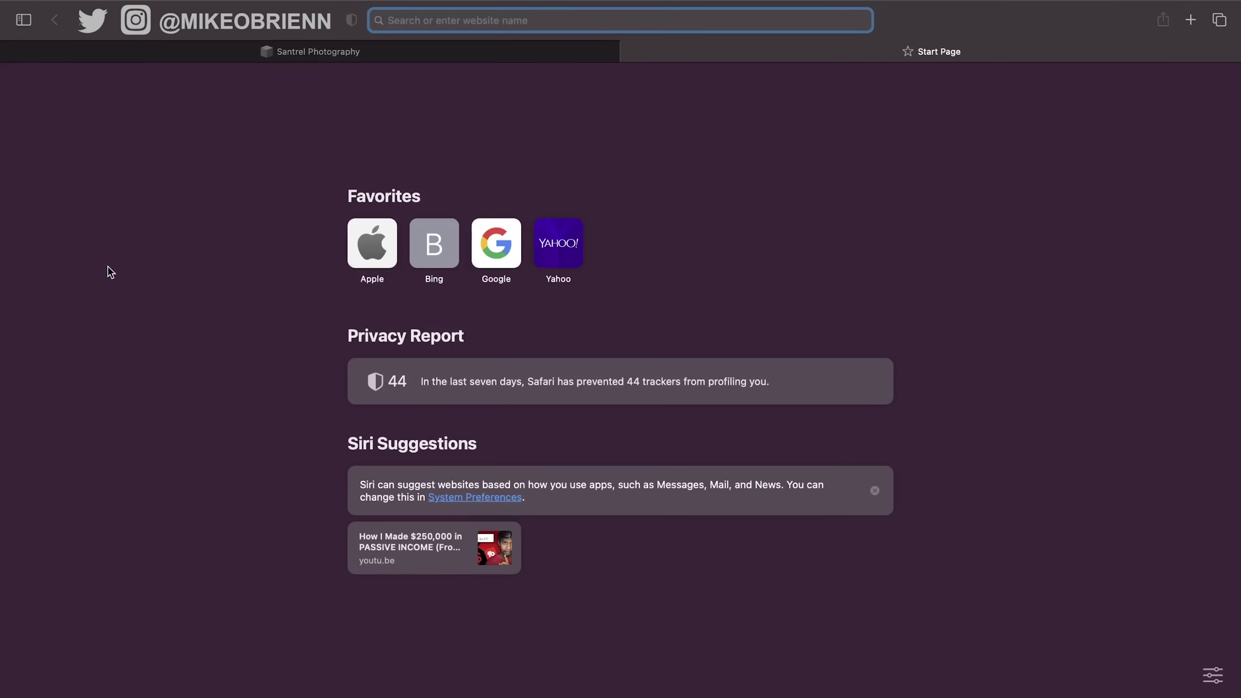
{"action": "type", "text": "g"}
{"action": "key", "text": "BackSpace"}
{"action": "key", "text": "BackSpace"}
{"action": "type", "text": "domain"}
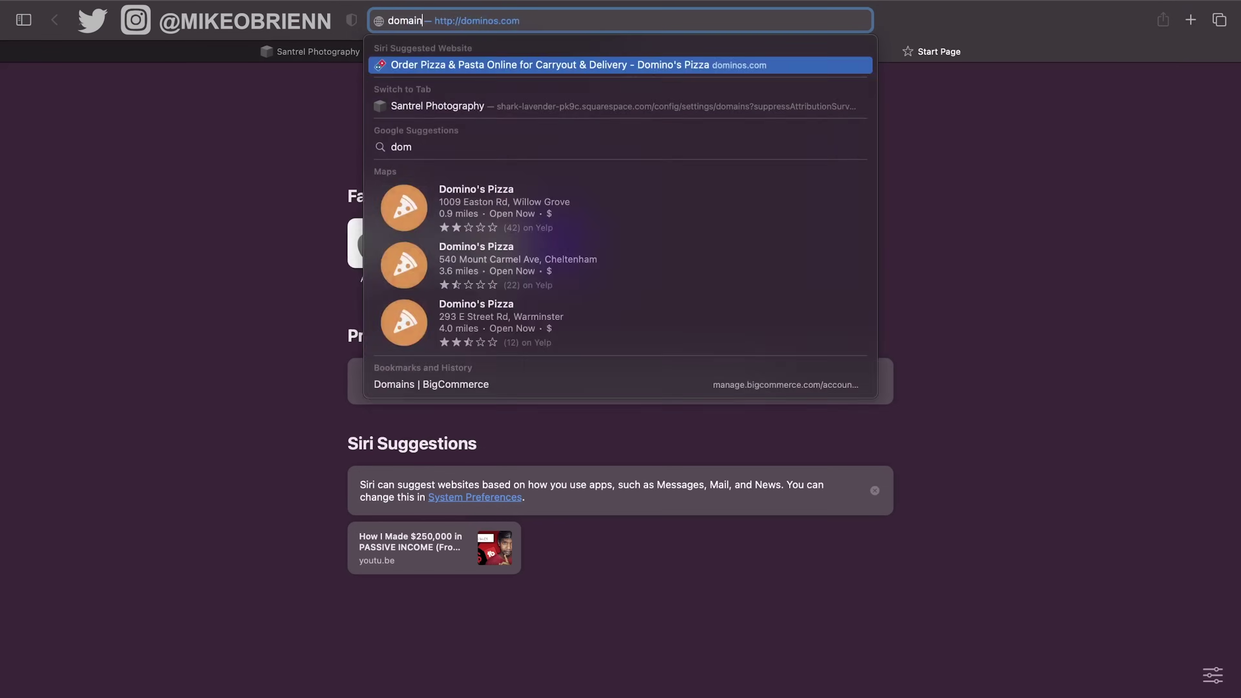
{"action": "type", "text": "s.goo"}
{"action": "key", "text": "Return"}
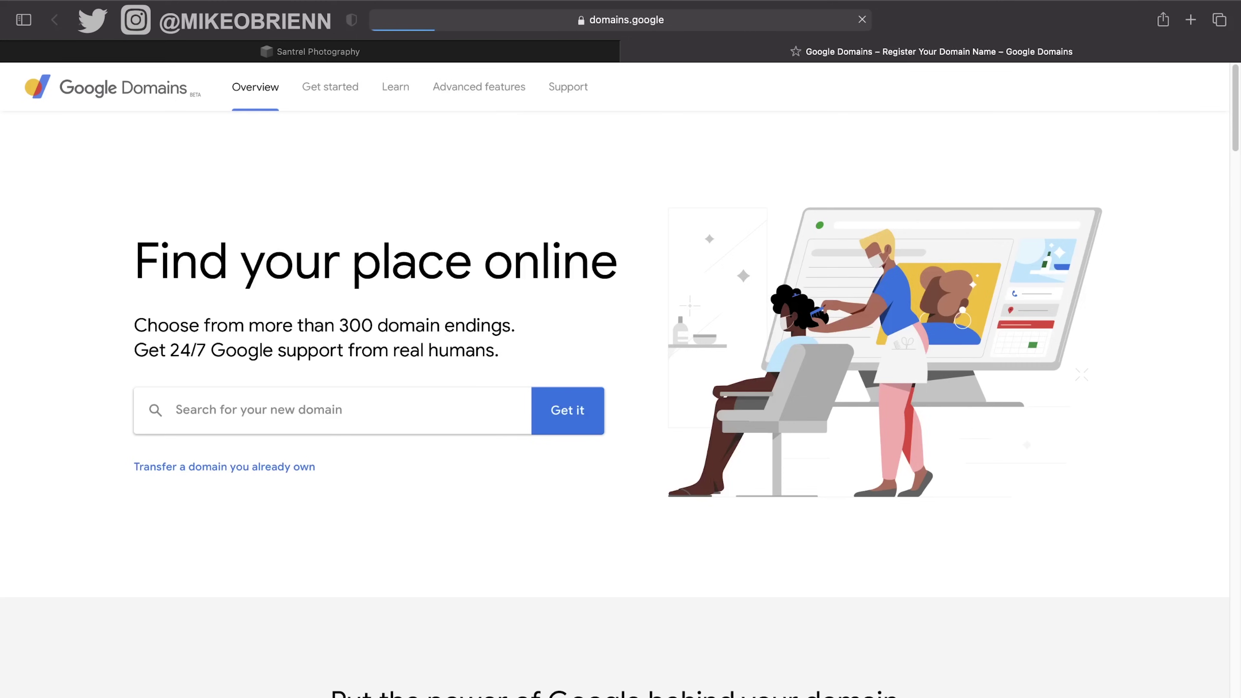
Confirm on Google Domains that santrelphotography.com is available at $12/year, then return to the Santrel Photography tab.
{"action": "left_click", "coordinate": [364, 409]}
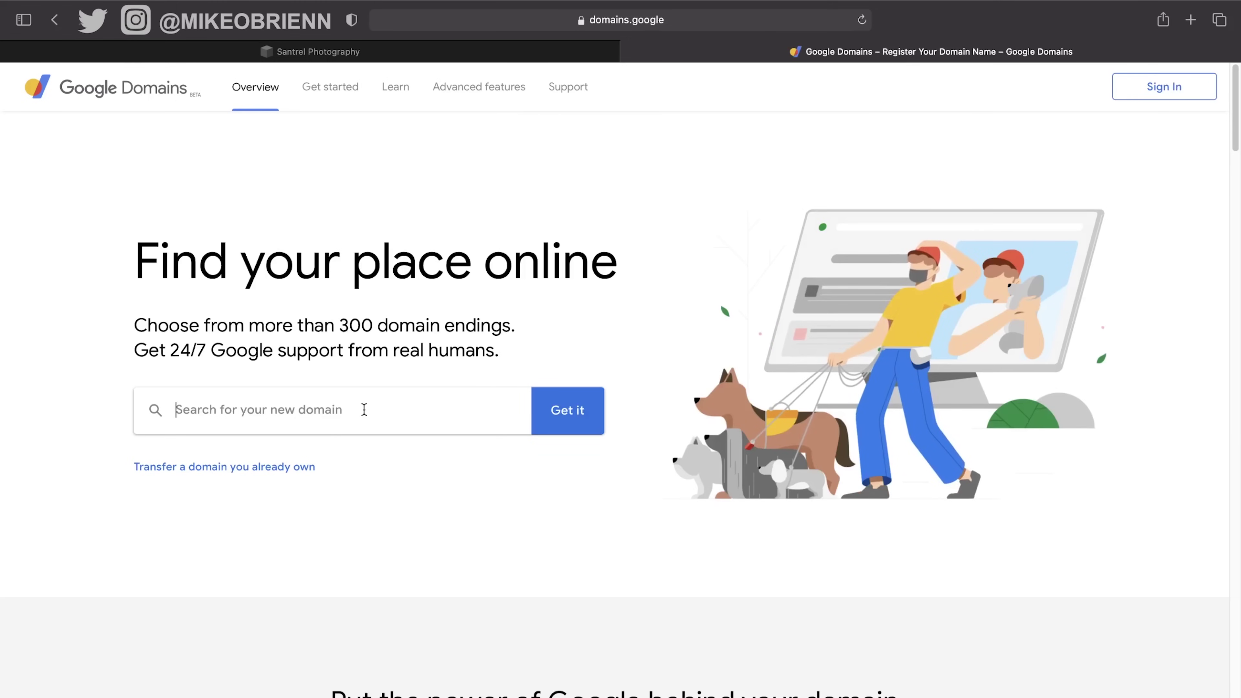
{"action": "type", "text": "santrel"}
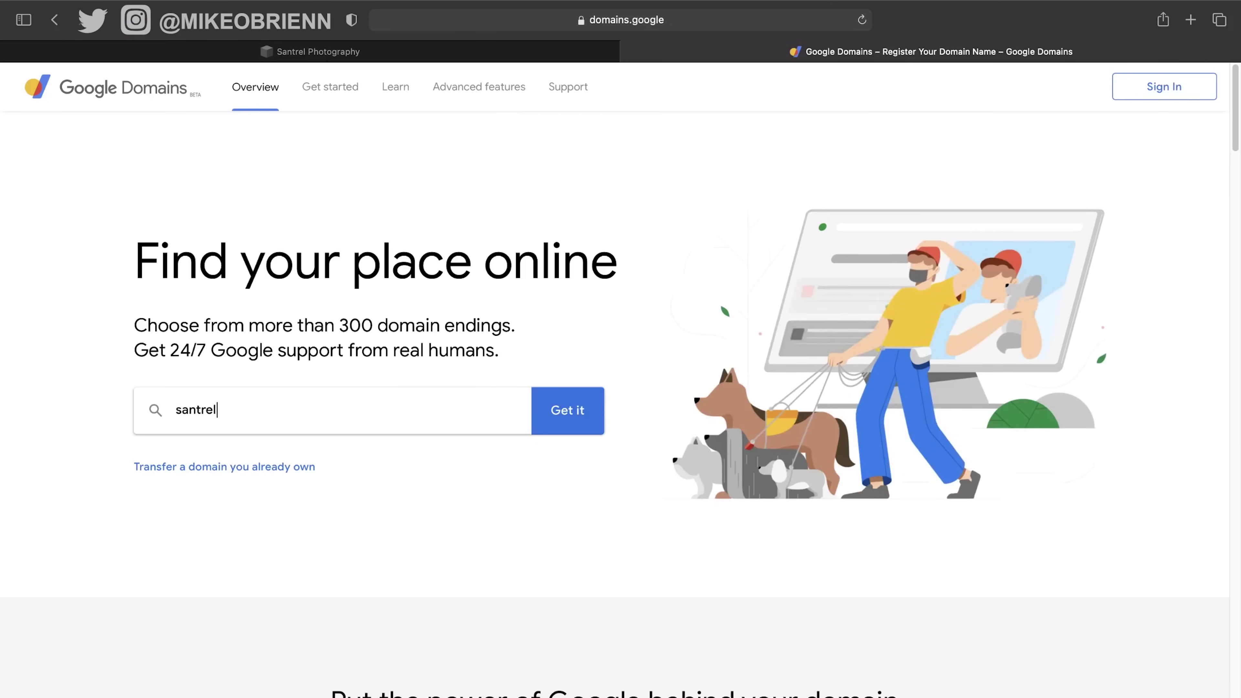
{"action": "type", "text": "phot"}
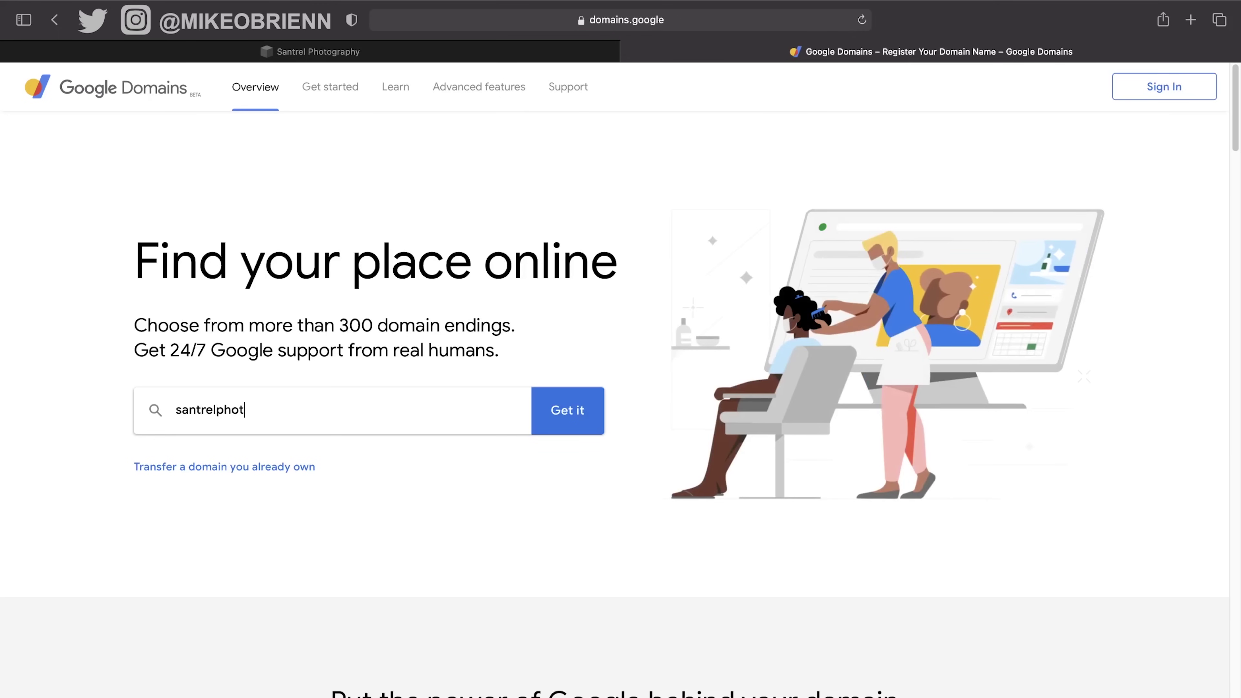
{"action": "type", "text": "ography.c"}
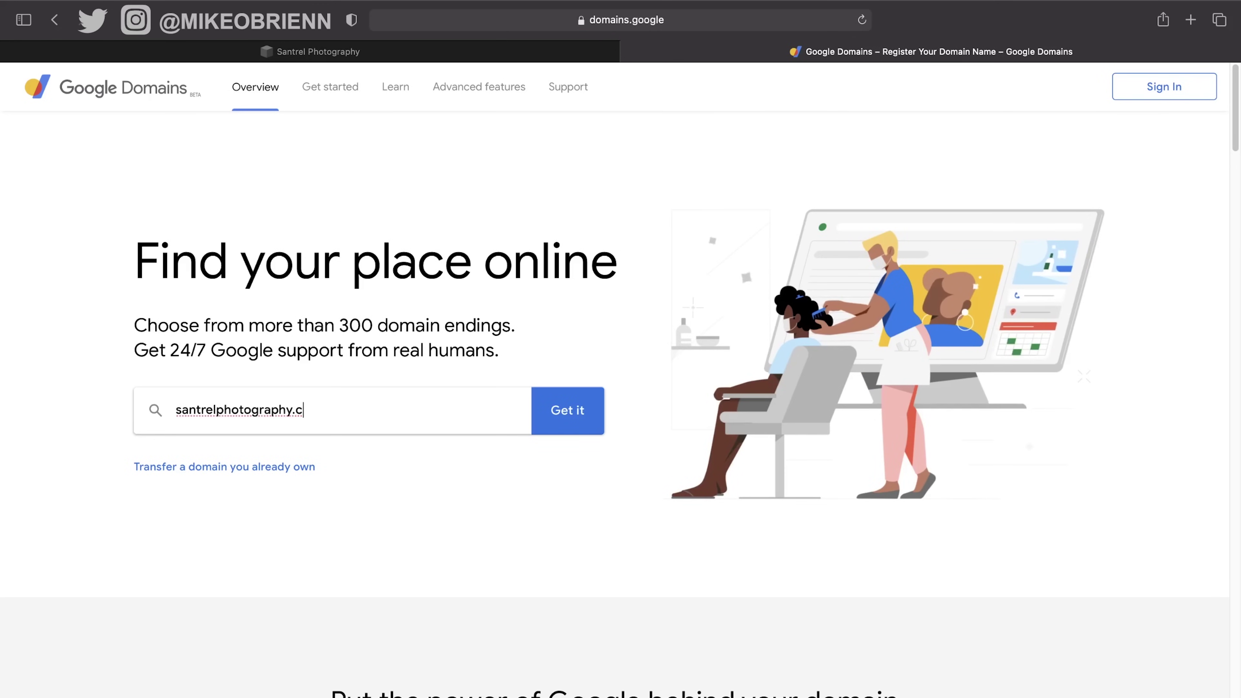
{"action": "type", "text": "om"}
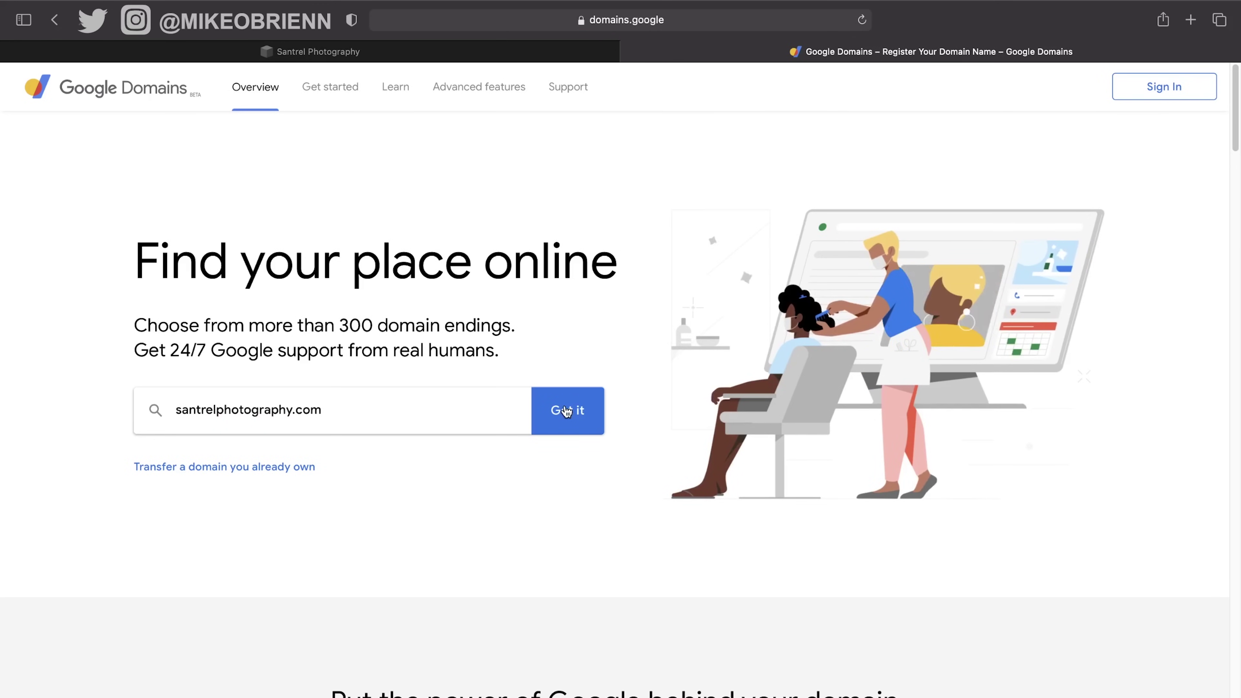
{"action": "left_click", "coordinate": [566, 411]}
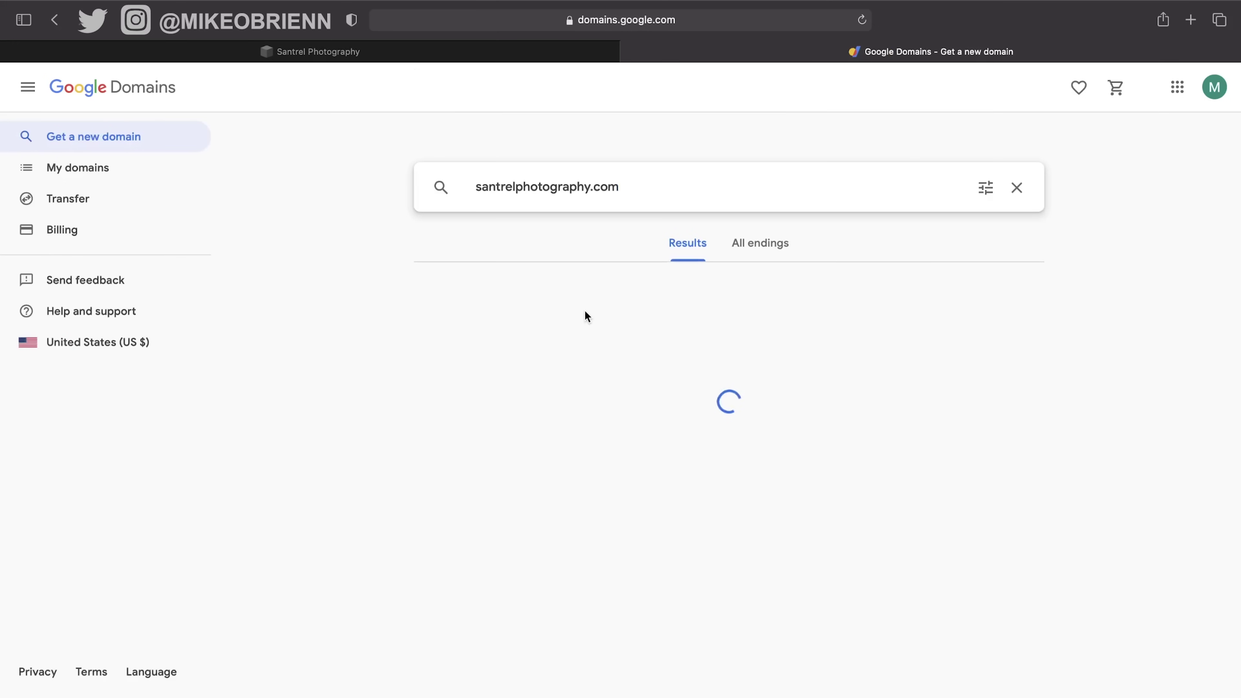
{"action": "scroll", "coordinate": [965, 325], "scroll_direction": "down", "scroll_amount": 2}
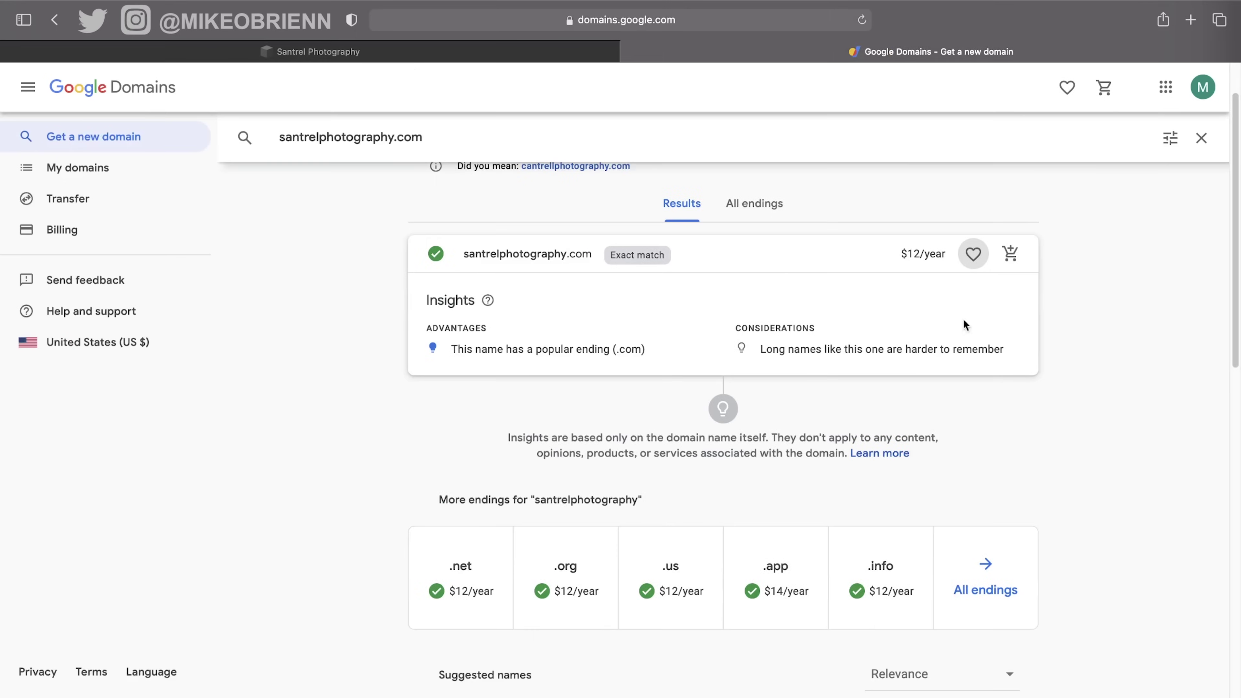
{"action": "scroll", "coordinate": [547, 281], "scroll_direction": "down", "scroll_amount": 4}
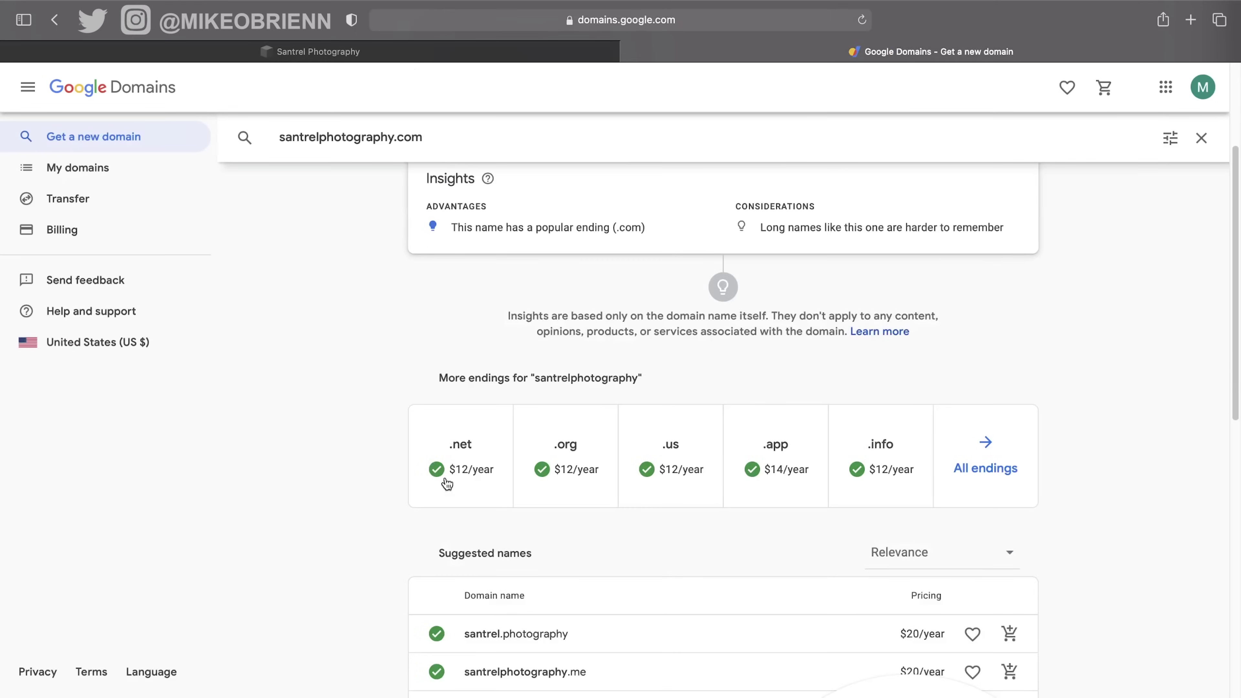
{"action": "scroll", "coordinate": [566, 537], "scroll_direction": "up", "scroll_amount": 1}
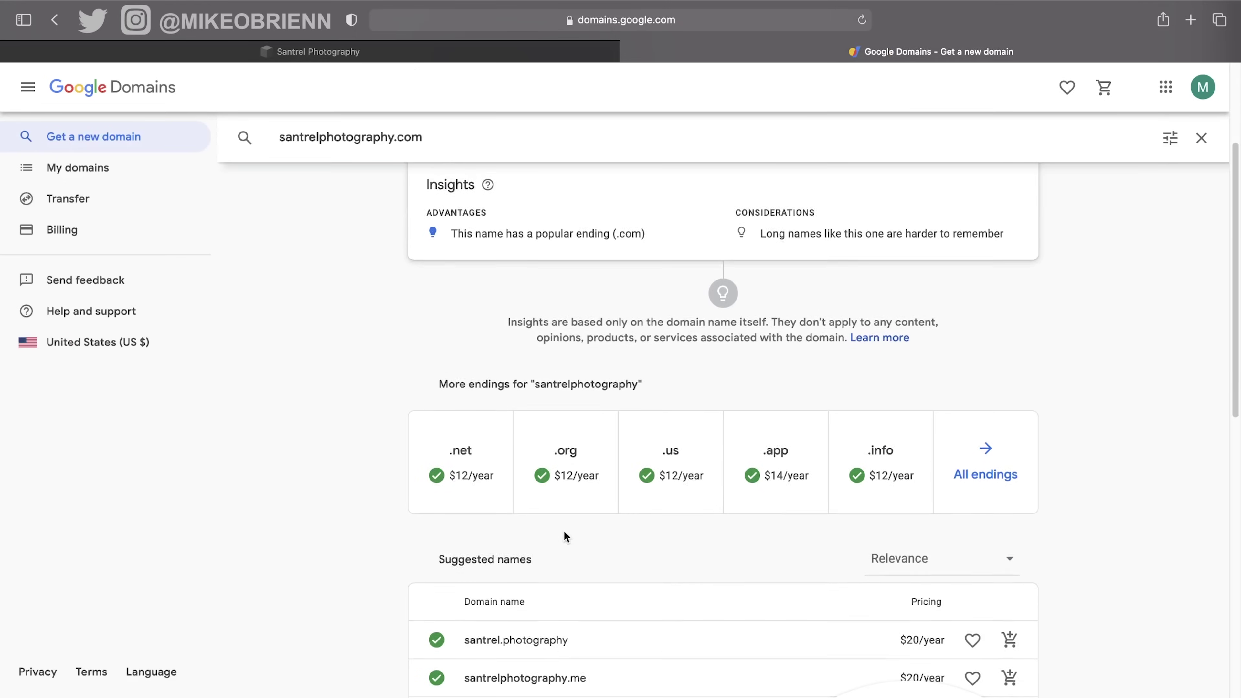
{"action": "scroll", "coordinate": [566, 536], "scroll_direction": "up", "scroll_amount": 5}
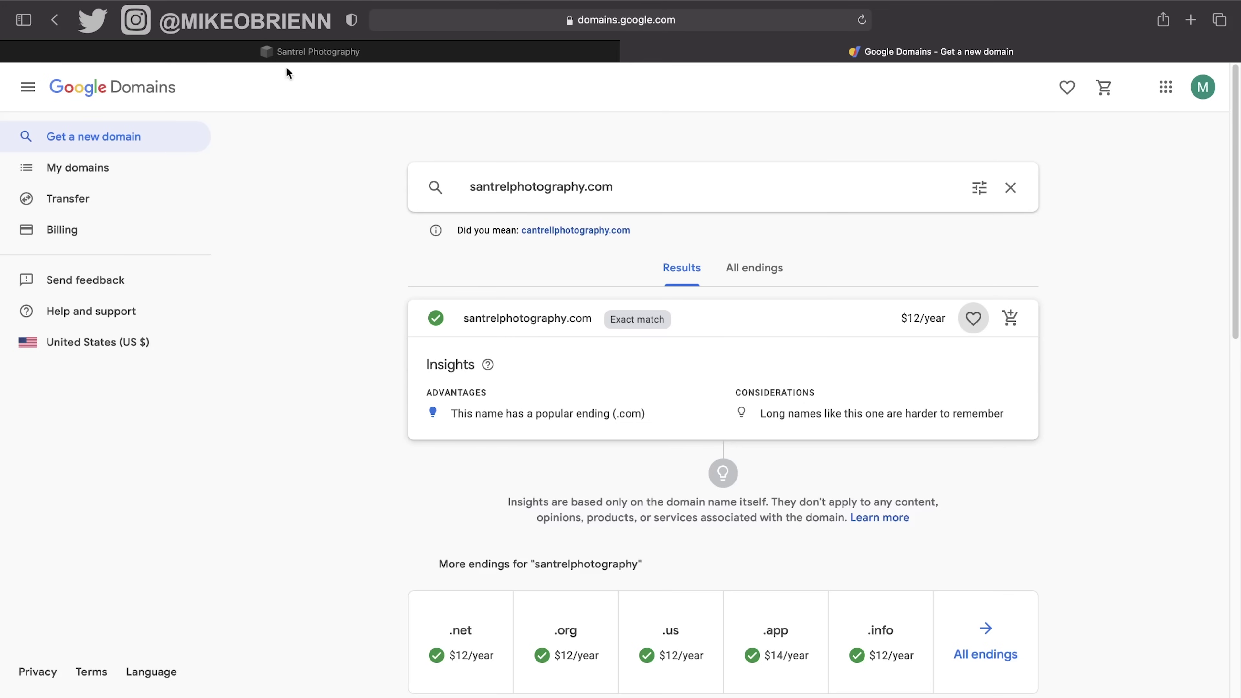
{"action": "left_click", "coordinate": [291, 54]}
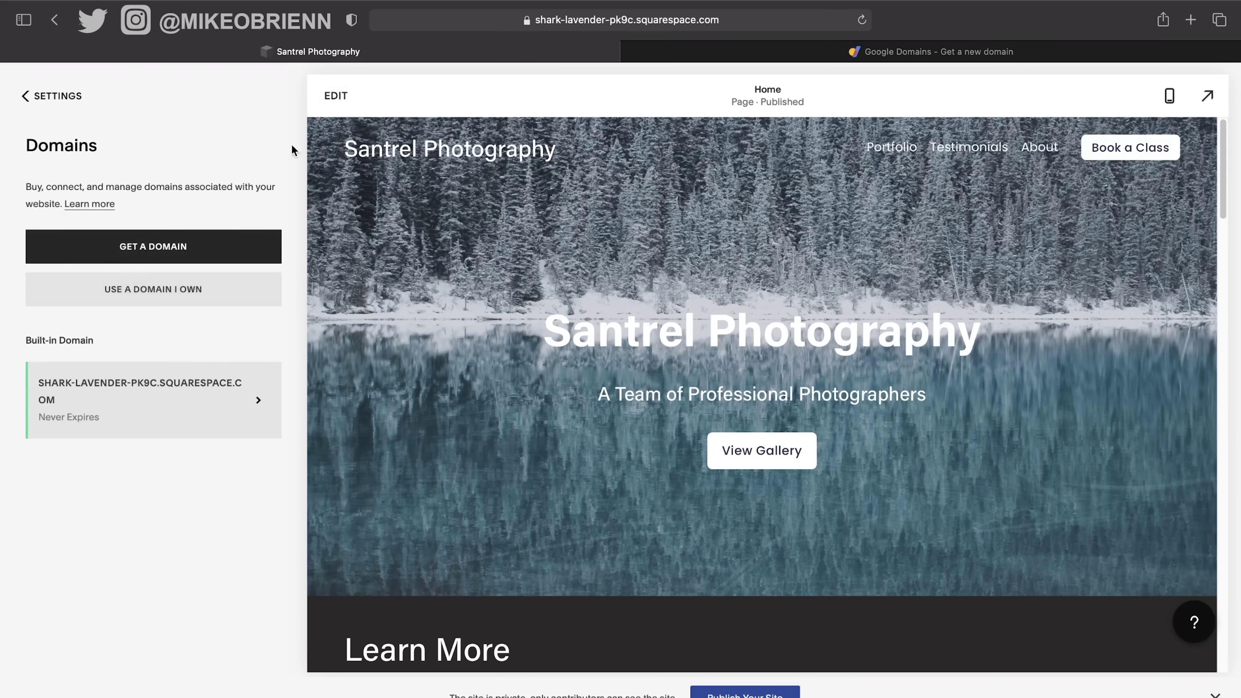
Add santrelphotography.com ($20/year) to the Squarespace cart and proceed to domain checkout.
{"action": "left_click", "coordinate": [227, 254]}
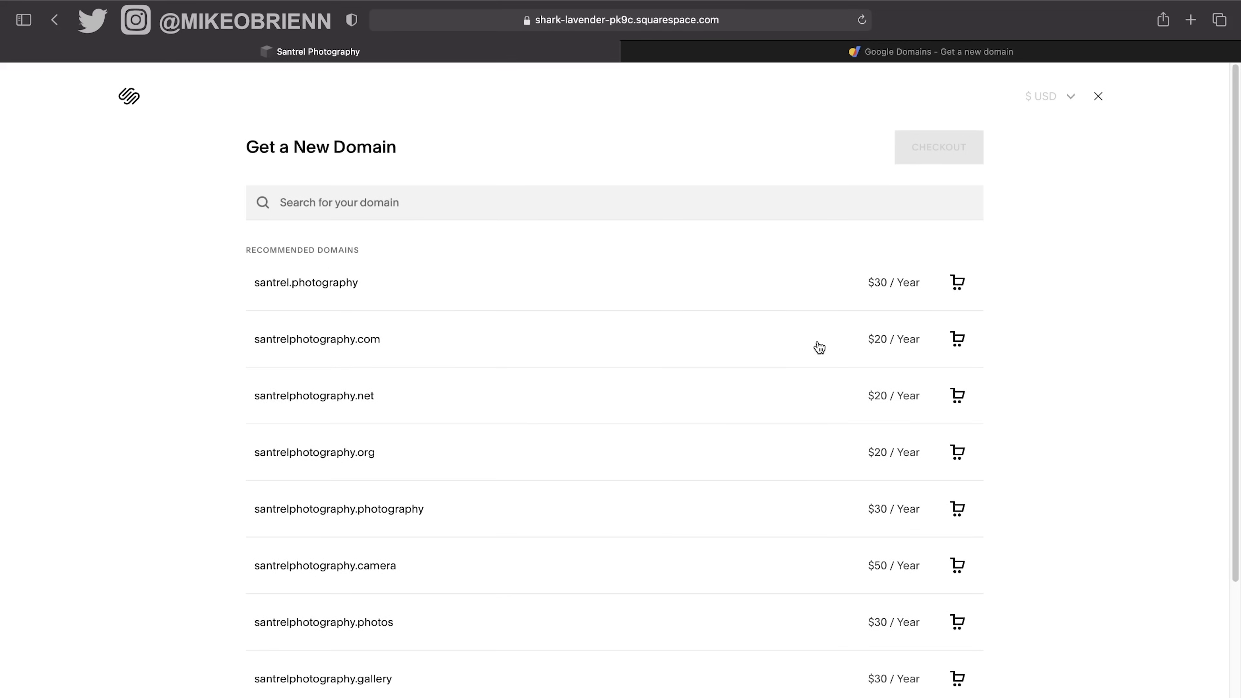
{"action": "left_click", "coordinate": [957, 338]}
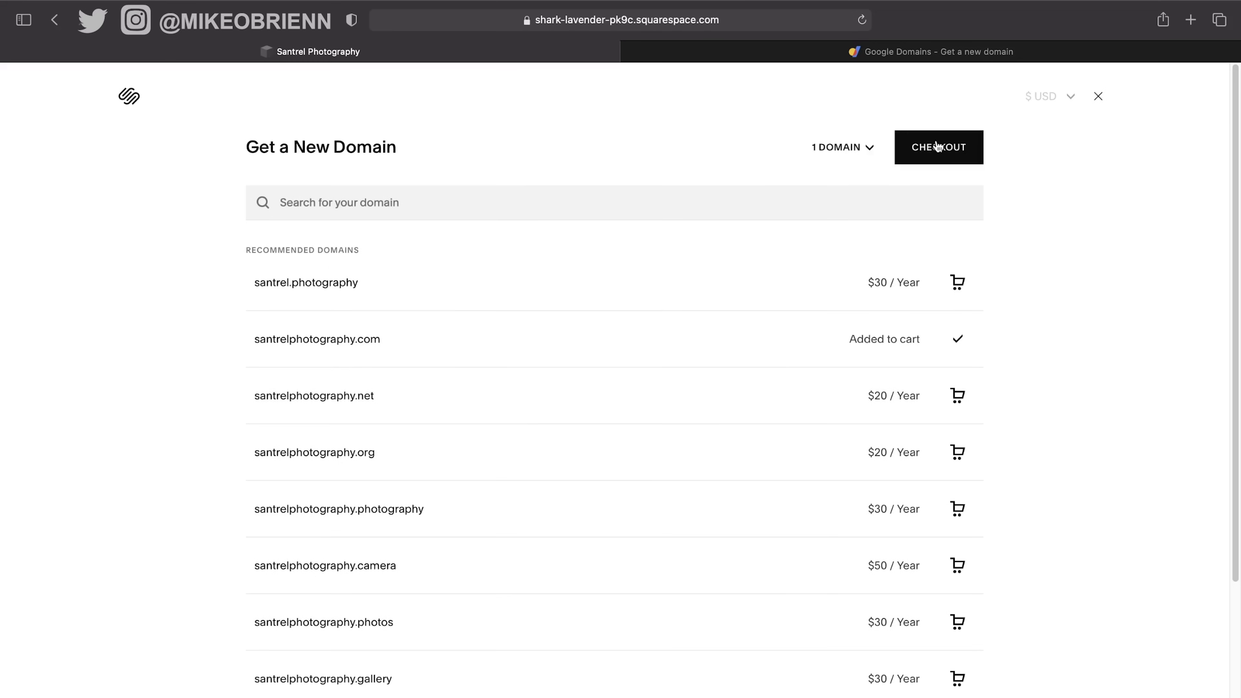
{"action": "left_click", "coordinate": [933, 151]}
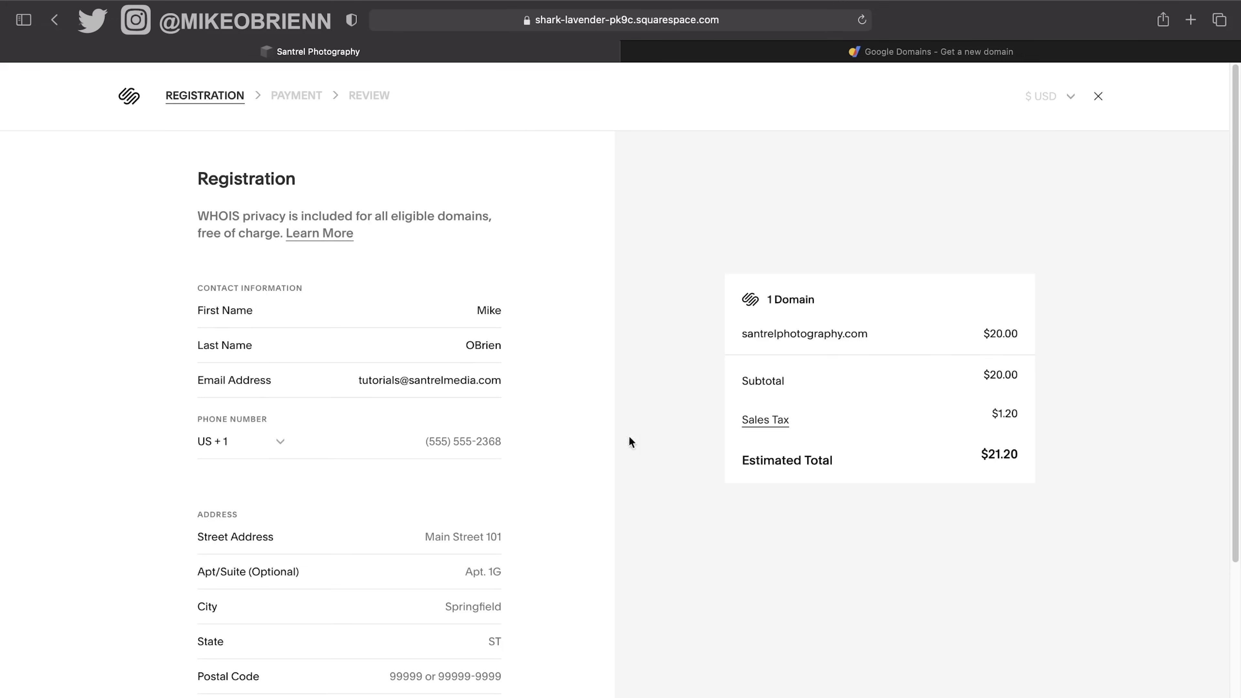
Enter the registrant's street address and contact details to complete the santrelphotography.com purchase.
{"action": "scroll", "coordinate": [567, 420], "scroll_direction": "down", "scroll_amount": 5}
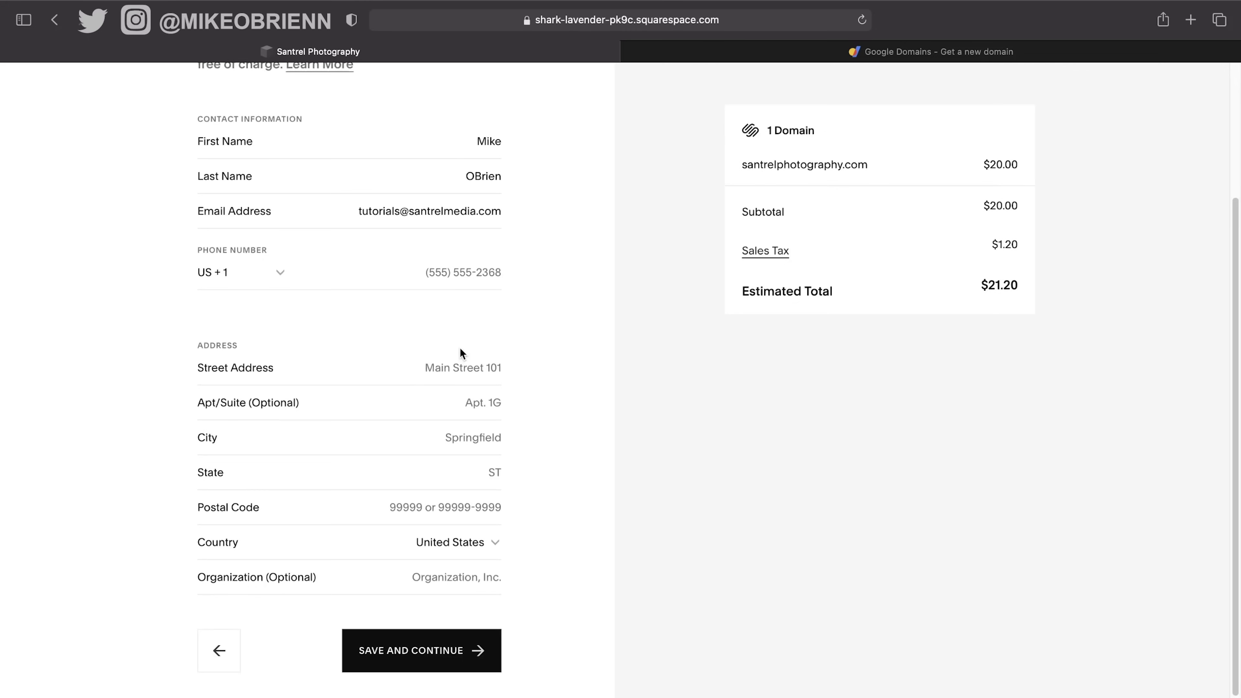
{"action": "scroll", "coordinate": [459, 347], "scroll_direction": "up", "scroll_amount": 1}
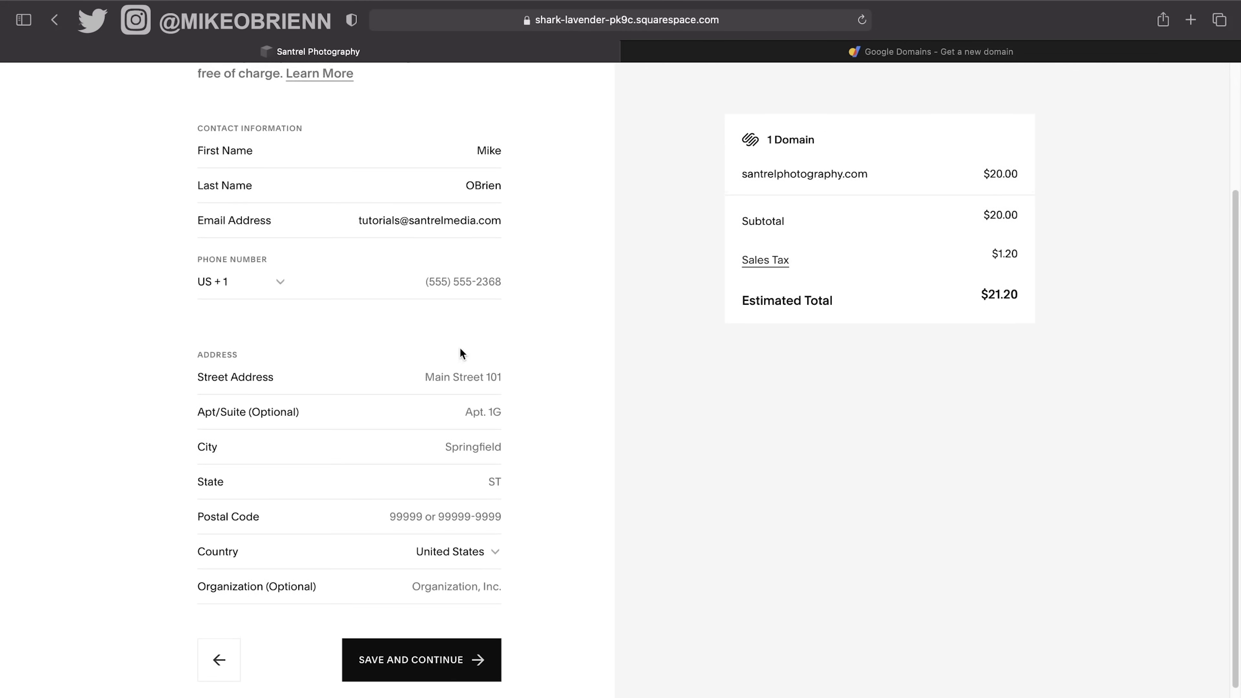
{"action": "left_click", "coordinate": [465, 389]}
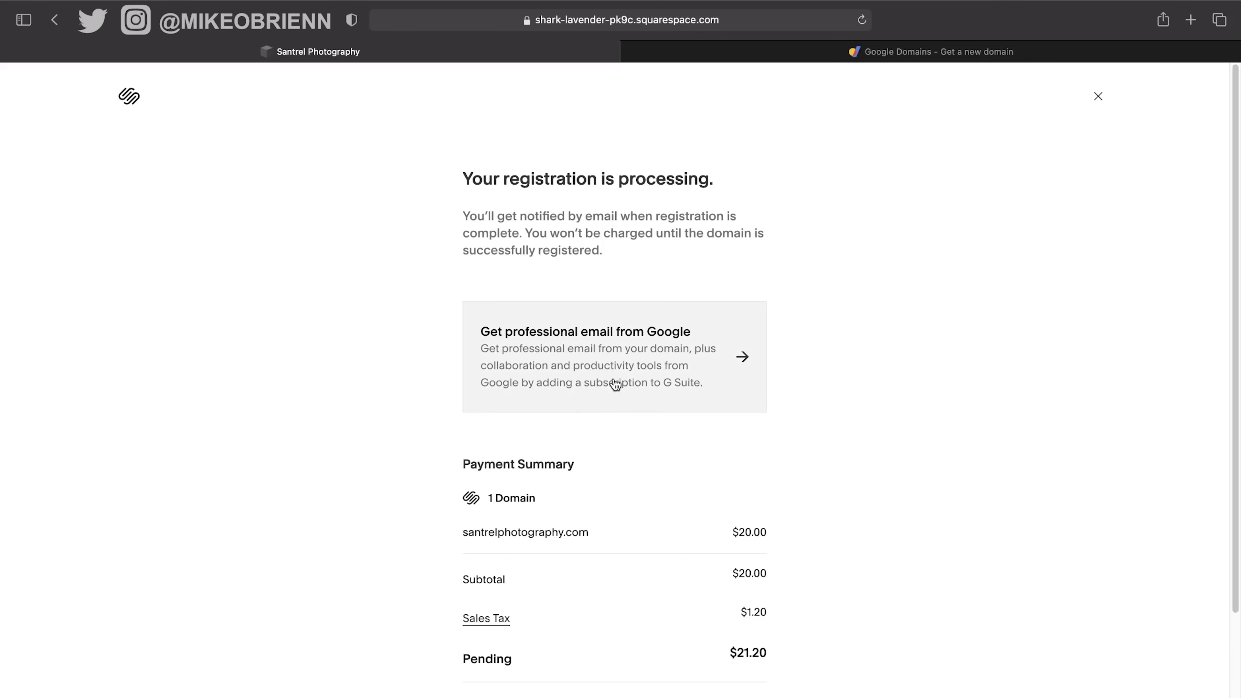
Close the registration confirmation with Done and skip the 'Thanks for joining Squarespace' survey.
{"action": "scroll", "coordinate": [676, 513], "scroll_direction": "down", "scroll_amount": 2}
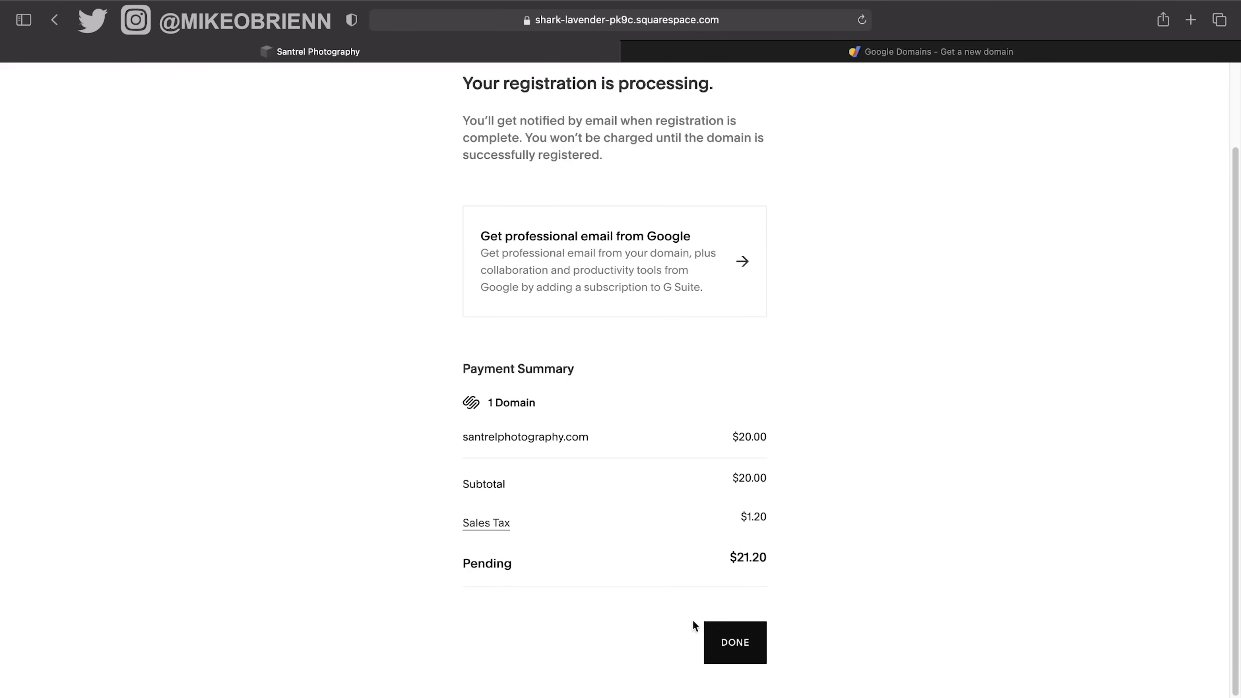
{"action": "left_click", "coordinate": [727, 643]}
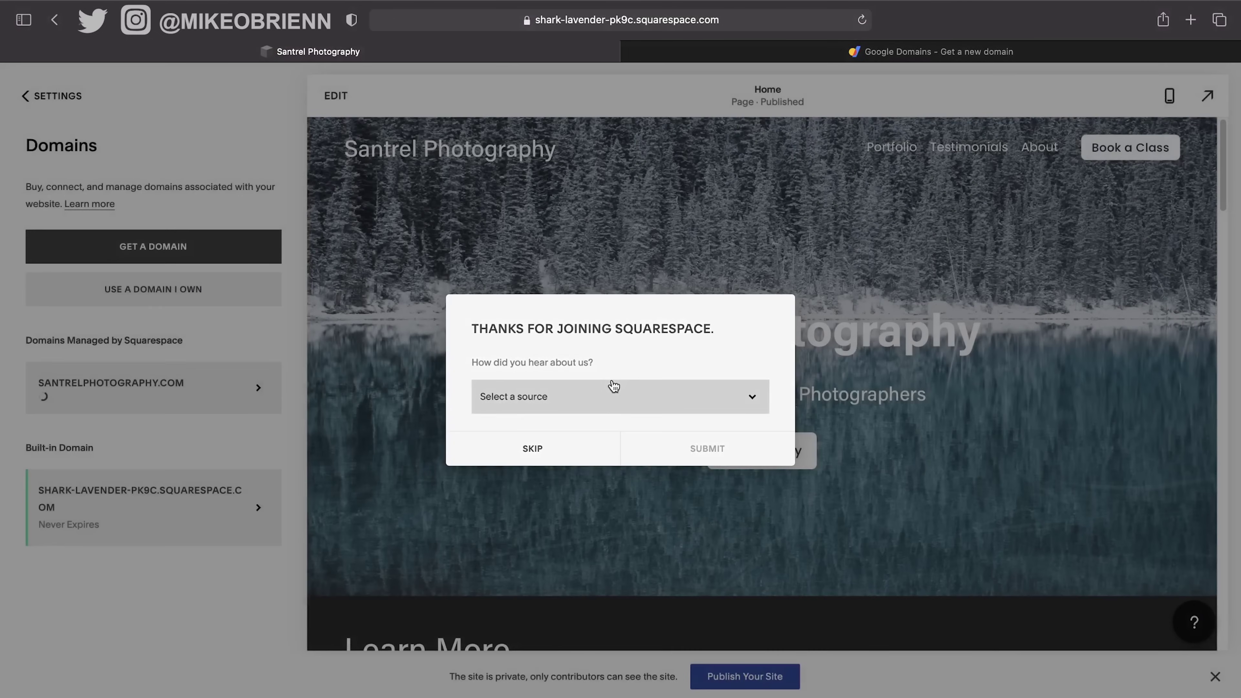
{"action": "left_click", "coordinate": [562, 452]}
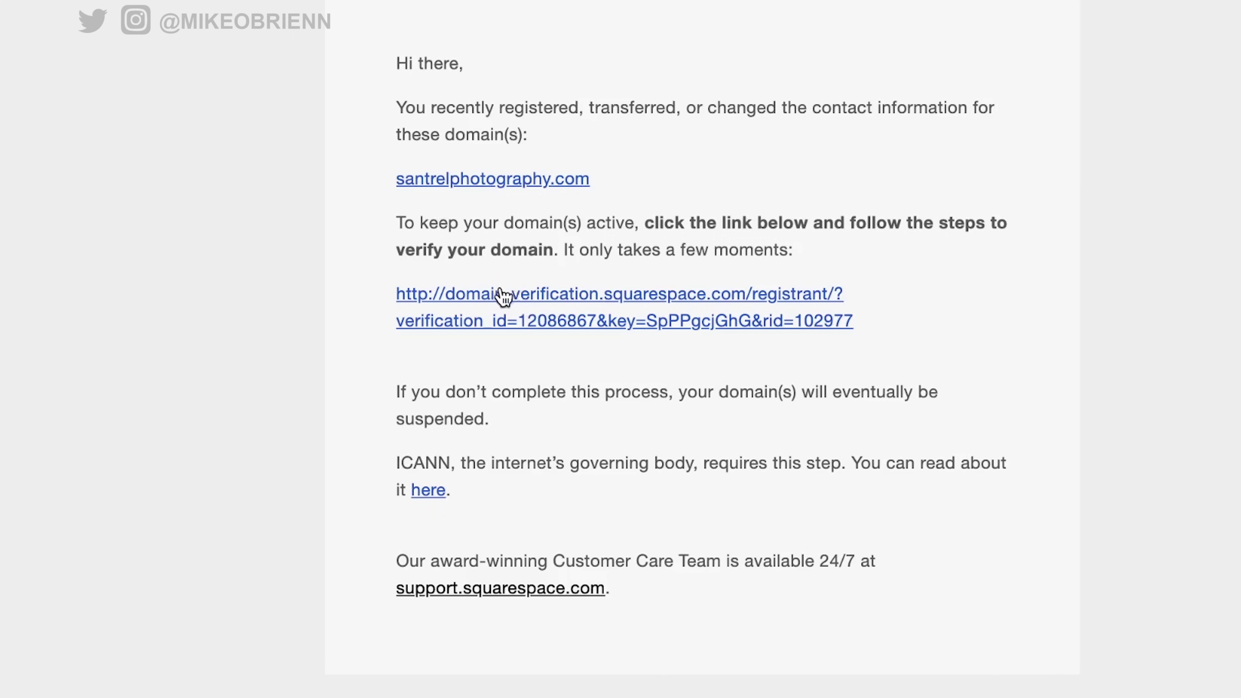
Follow the email's verification link and verify the santrelphotography.com contact information.
{"action": "left_click", "coordinate": [596, 300]}
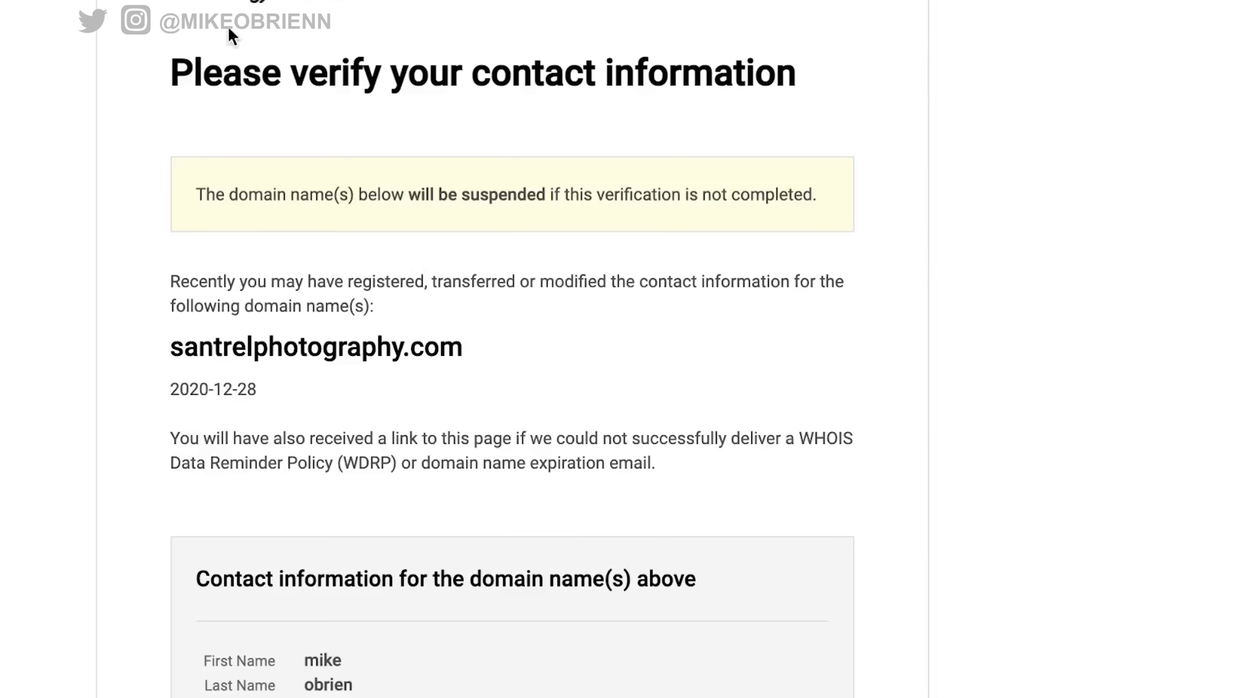
{"action": "scroll", "coordinate": [439, 269], "scroll_direction": "down", "scroll_amount": 4}
{"action": "scroll", "coordinate": [436, 266], "scroll_direction": "down", "scroll_amount": 5}
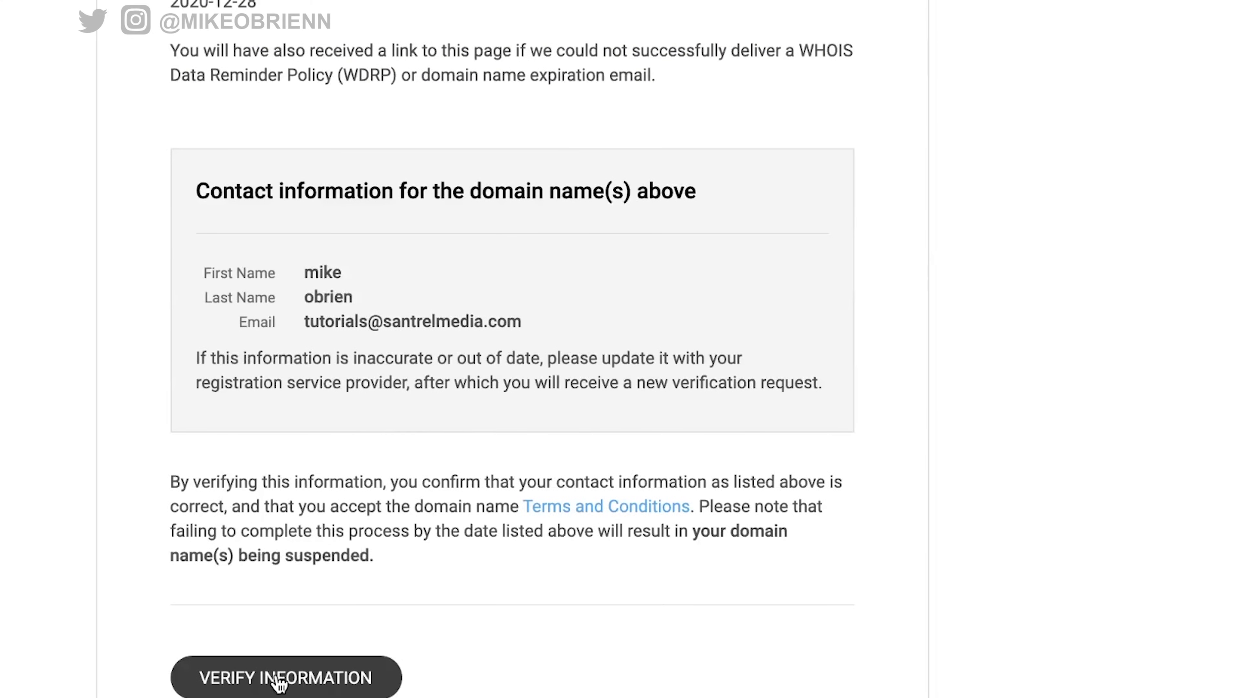
{"action": "left_click", "coordinate": [279, 679]}
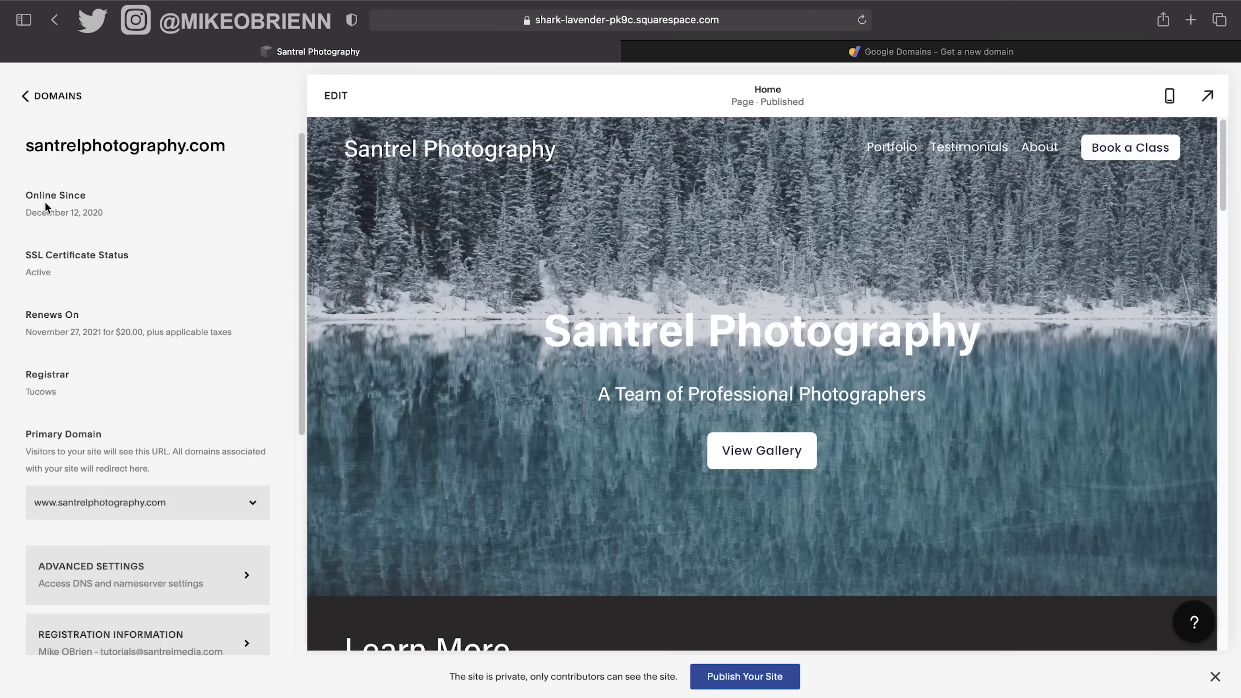
Go back through Domains, Settings and Home to the main menu, then reopen Settings.
{"action": "left_click", "coordinate": [50, 101]}
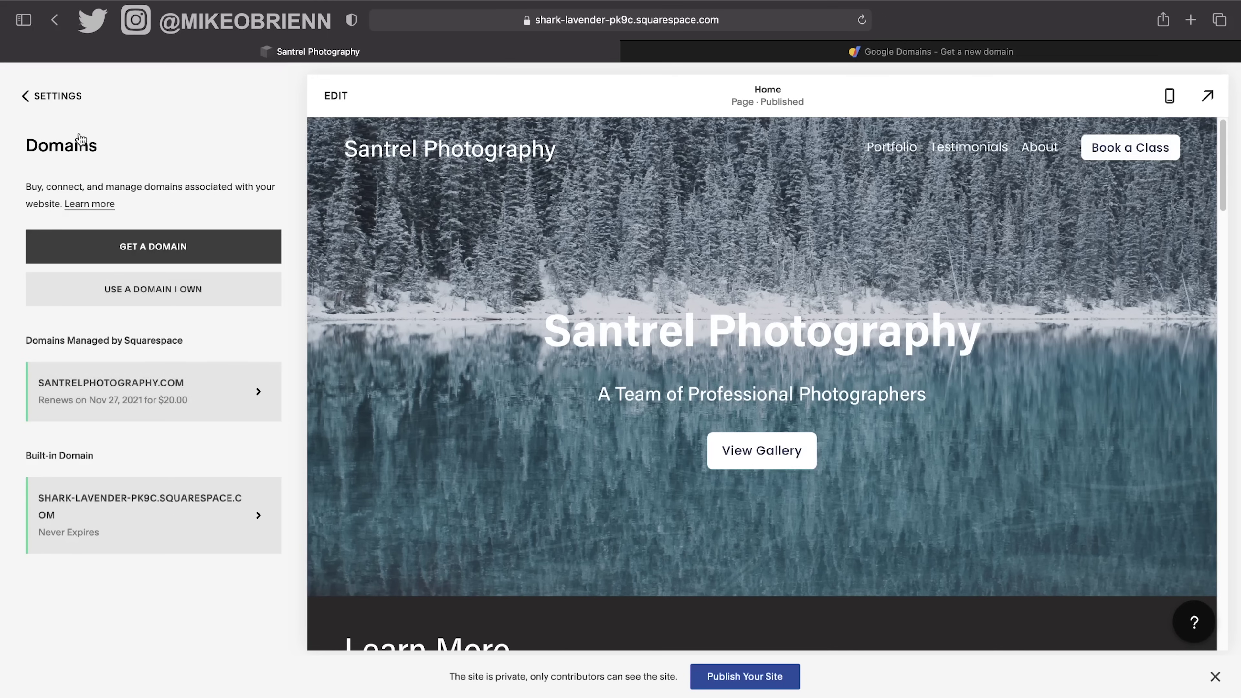
{"action": "left_click", "coordinate": [74, 102]}
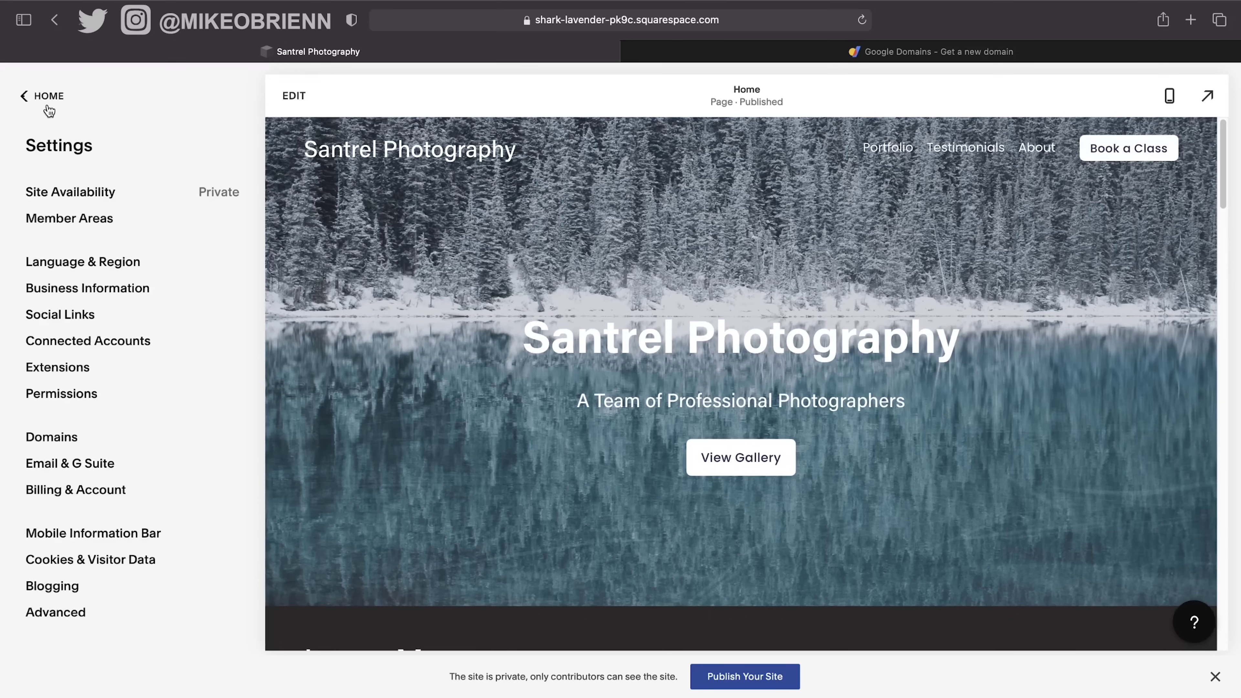
{"action": "left_click", "coordinate": [47, 98]}
{"action": "left_click", "coordinate": [101, 418]}
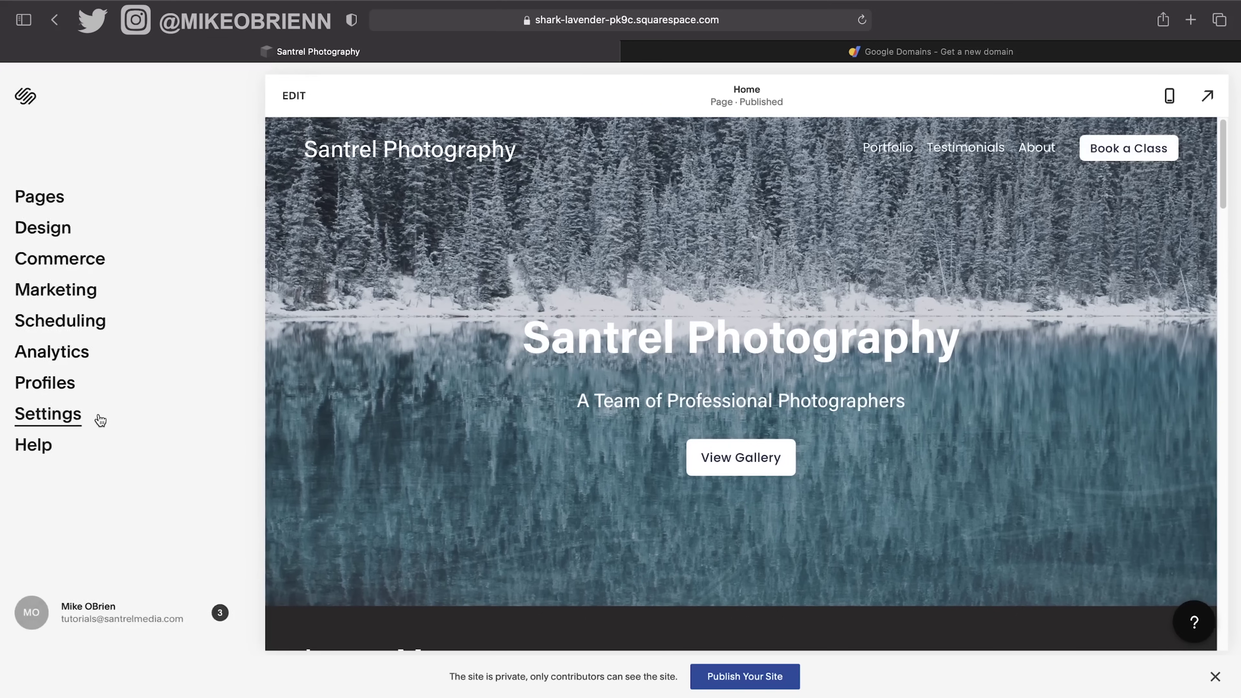
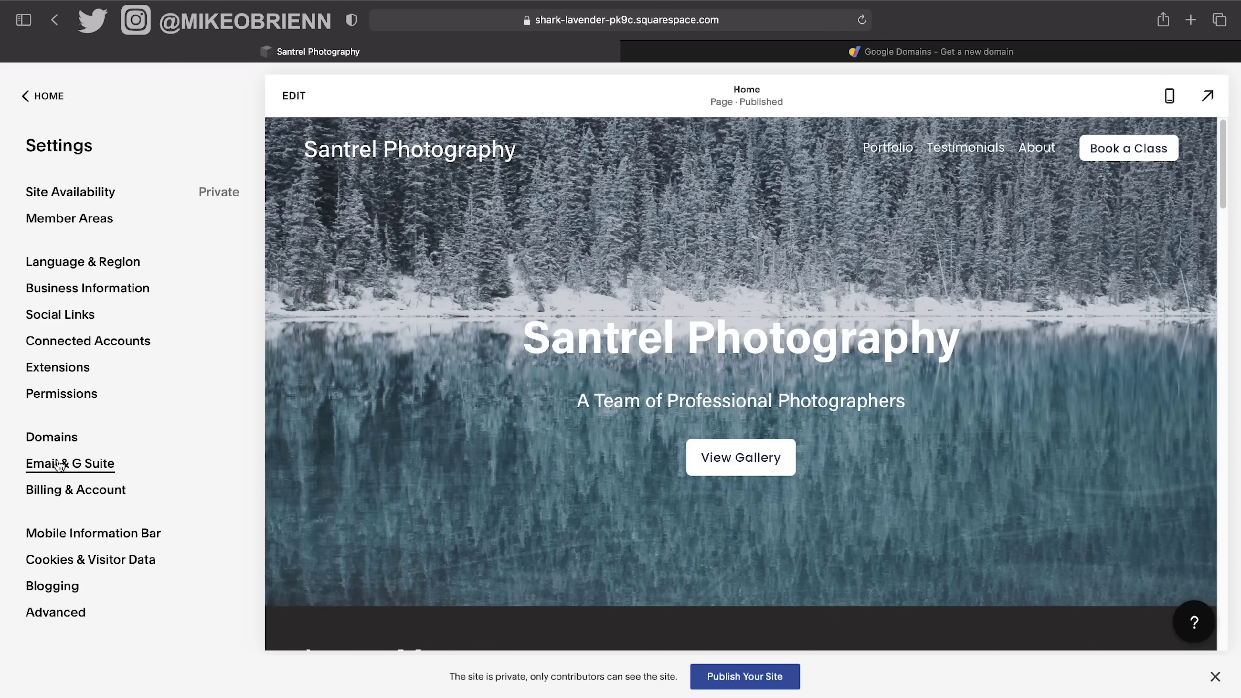
Look at G Suite professional email with annual billing, then leave the email checkout.
{"action": "left_click", "coordinate": [55, 464]}
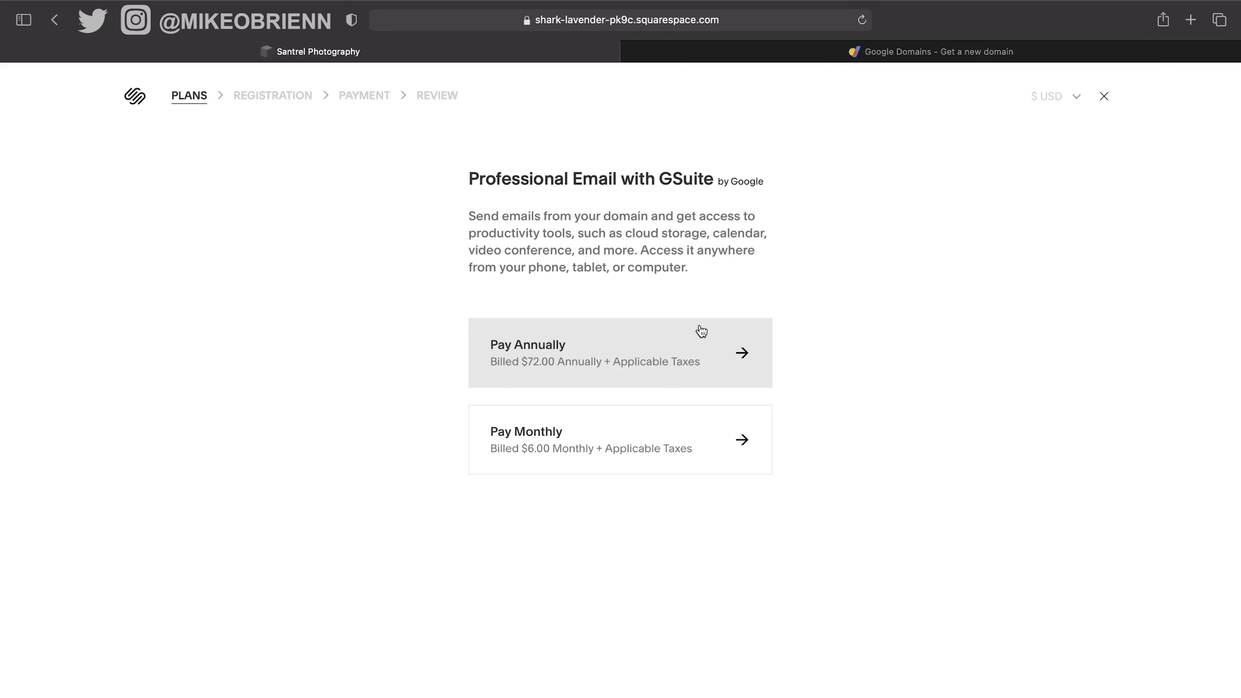
{"action": "left_click", "coordinate": [700, 360]}
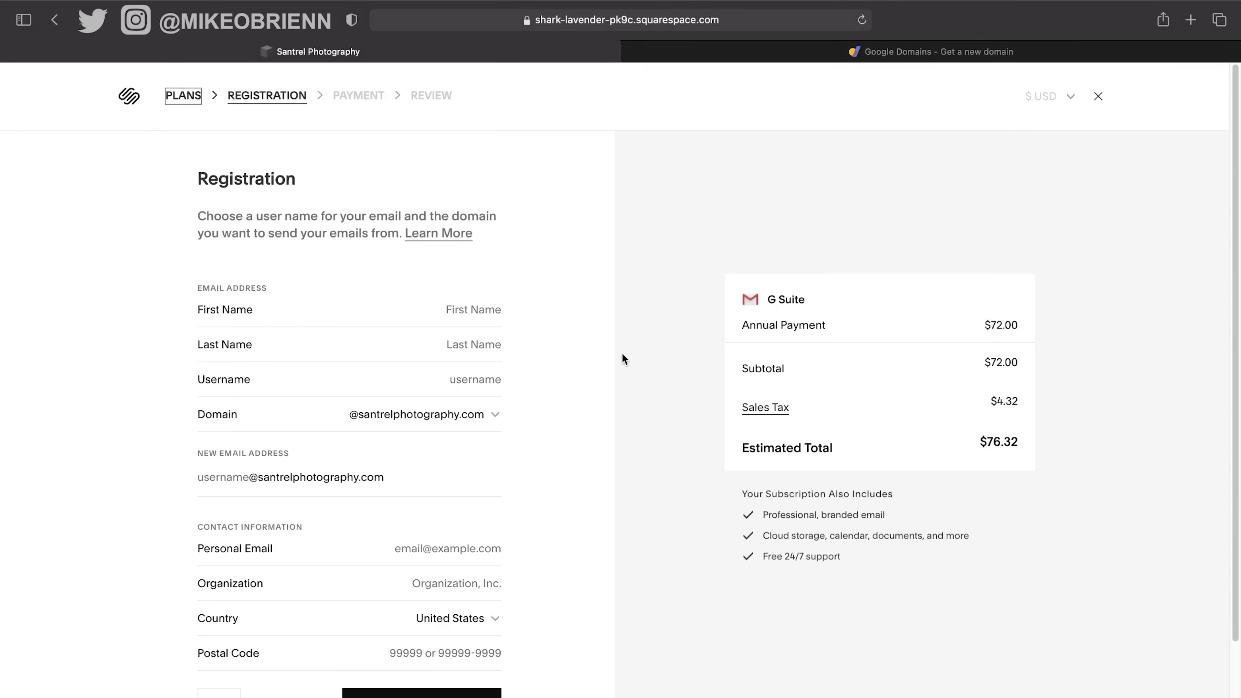
{"action": "scroll", "coordinate": [436, 326], "scroll_direction": "down", "scroll_amount": 2}
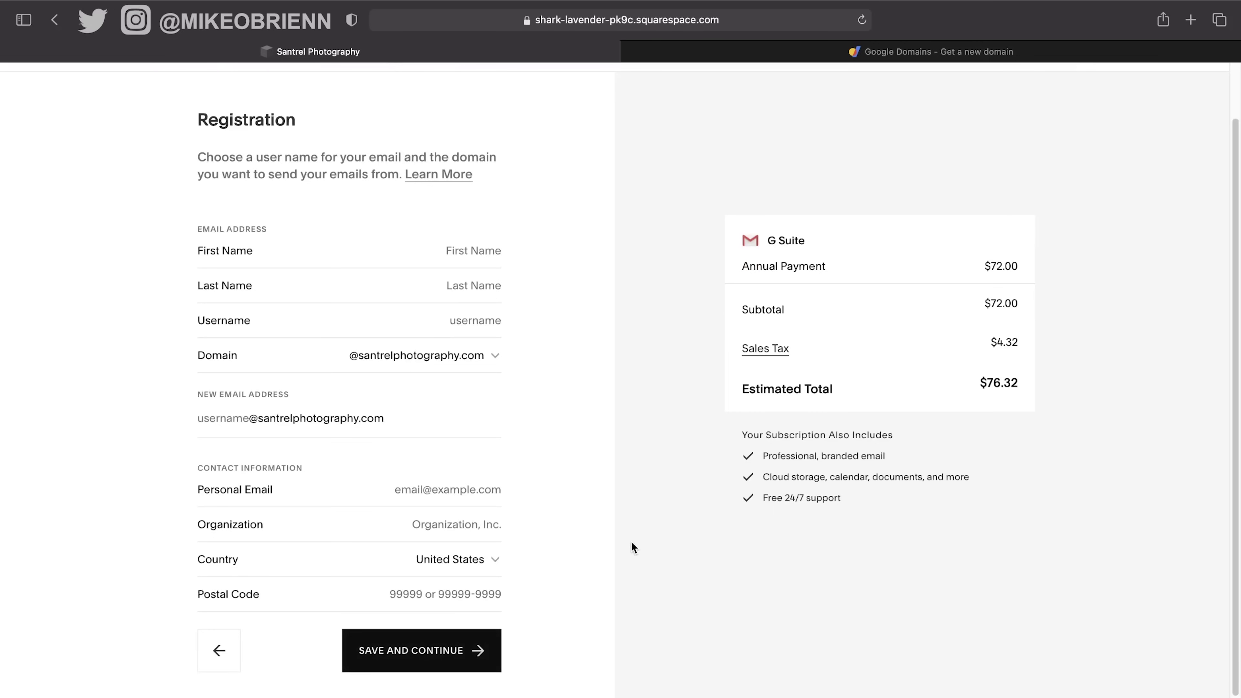
{"action": "scroll", "coordinate": [541, 489], "scroll_direction": "up", "scroll_amount": 2}
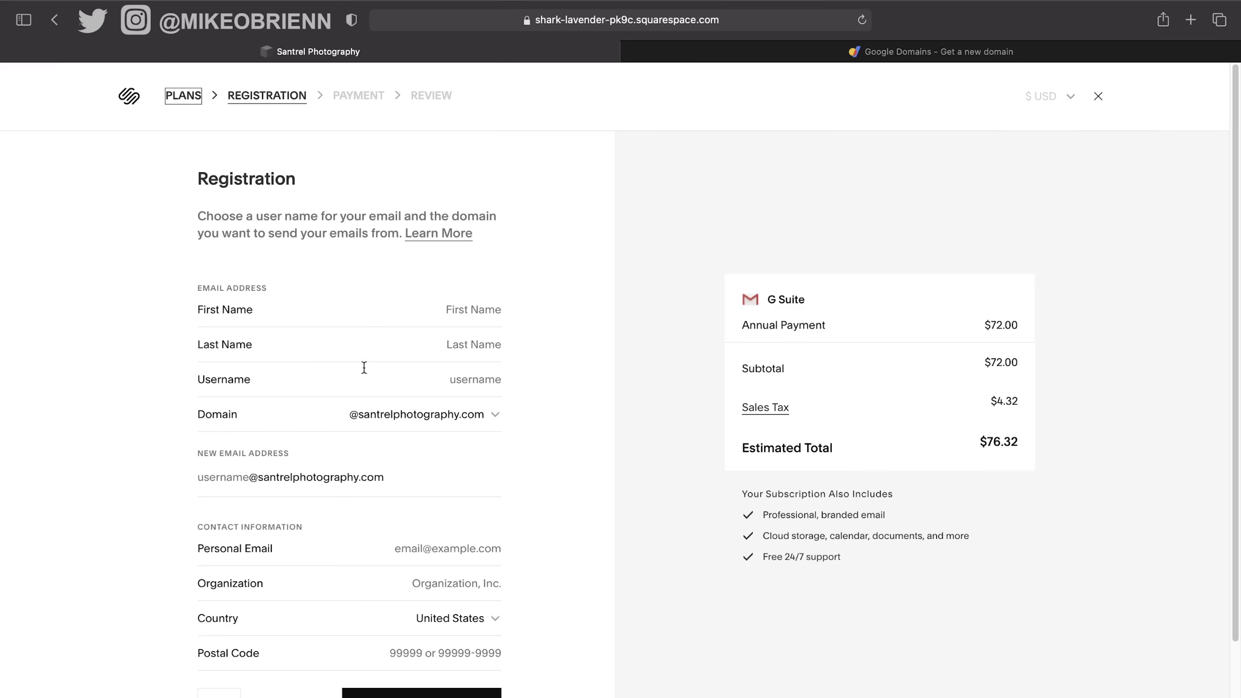
{"action": "left_click", "coordinate": [44, 16]}
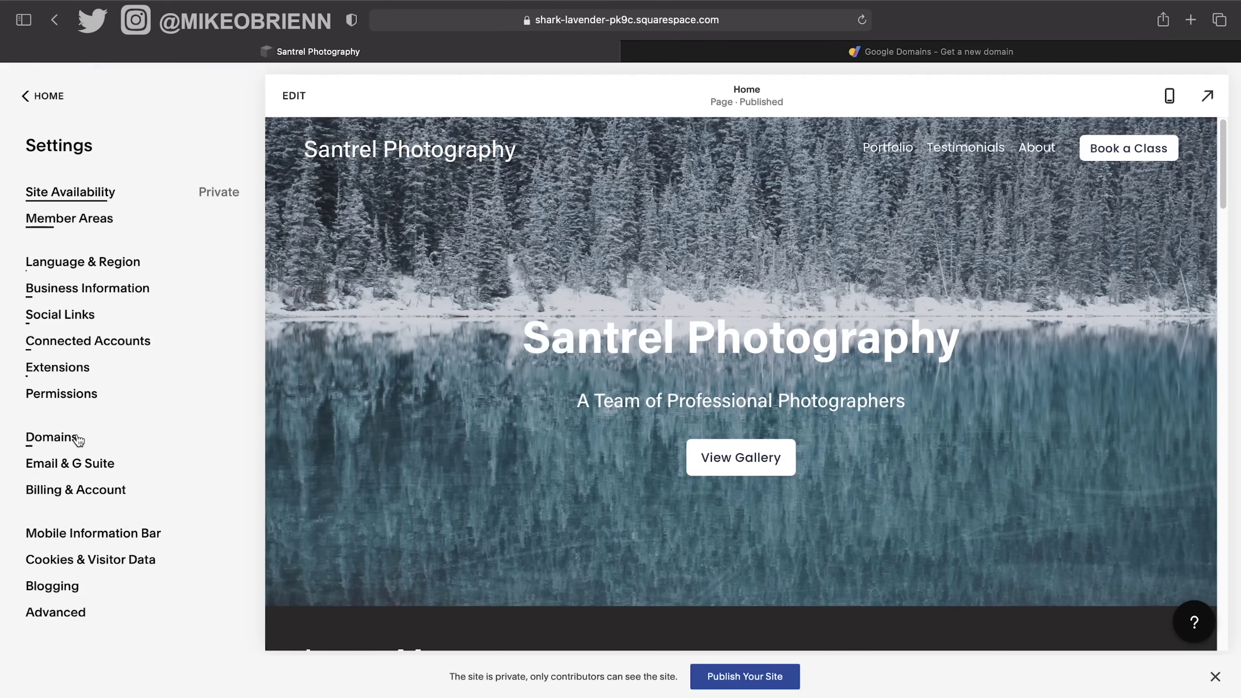
Review the payment and subscription details under Billing & Account, then return to Settings.
{"action": "left_click", "coordinate": [86, 504]}
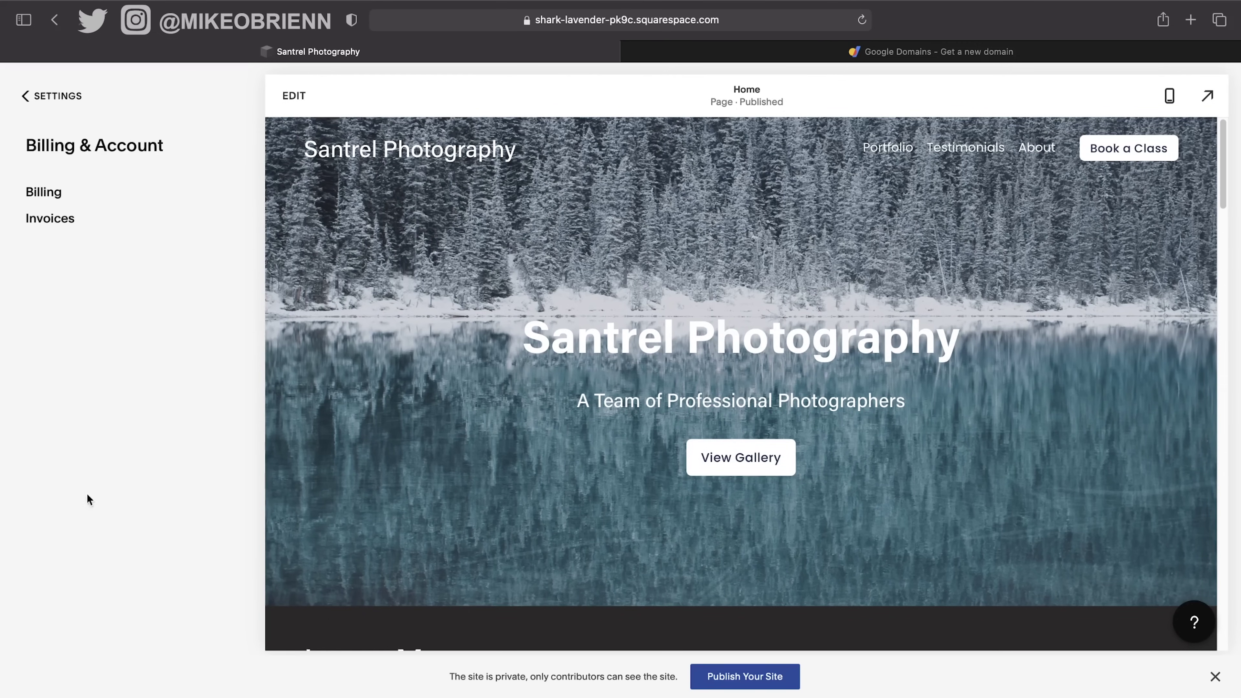
{"action": "left_click", "coordinate": [42, 193]}
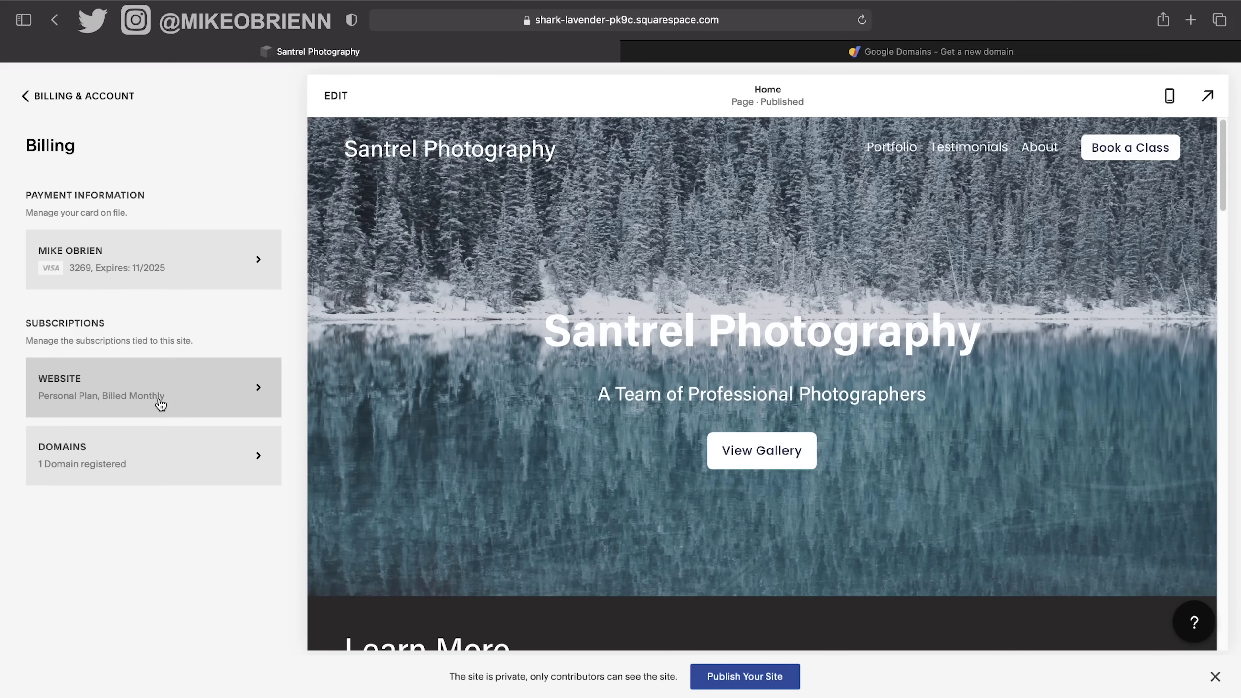
{"action": "left_click", "coordinate": [63, 96]}
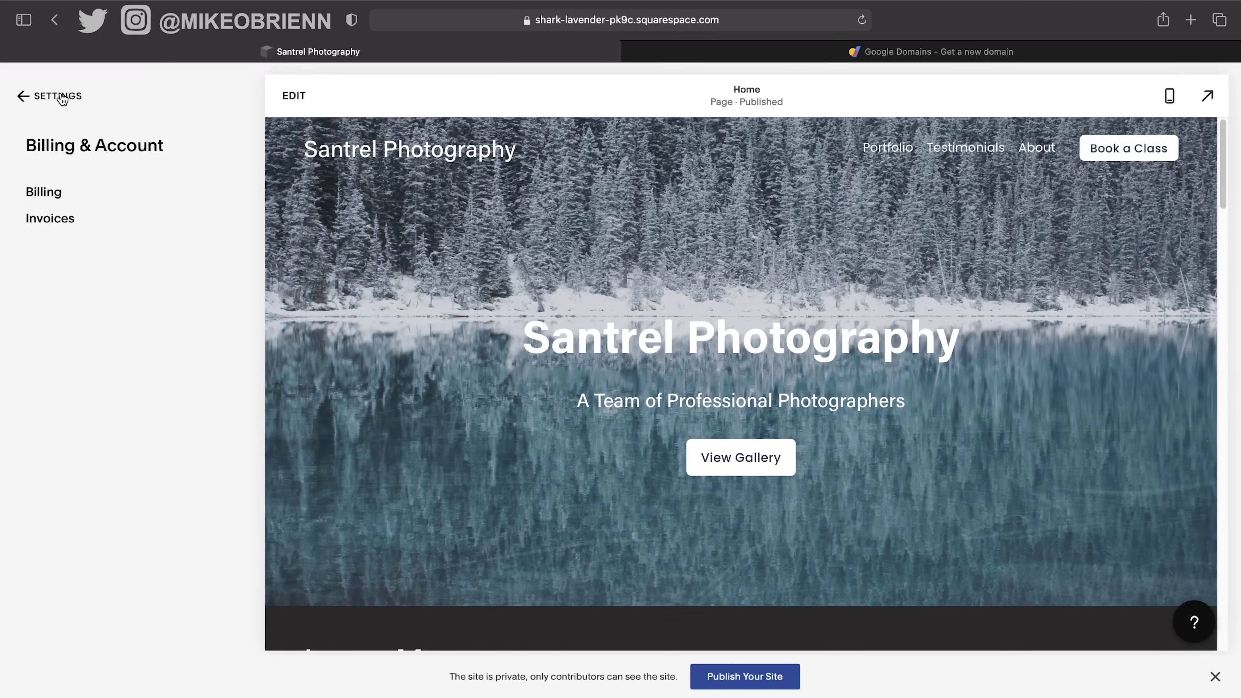
{"action": "left_click", "coordinate": [61, 97]}
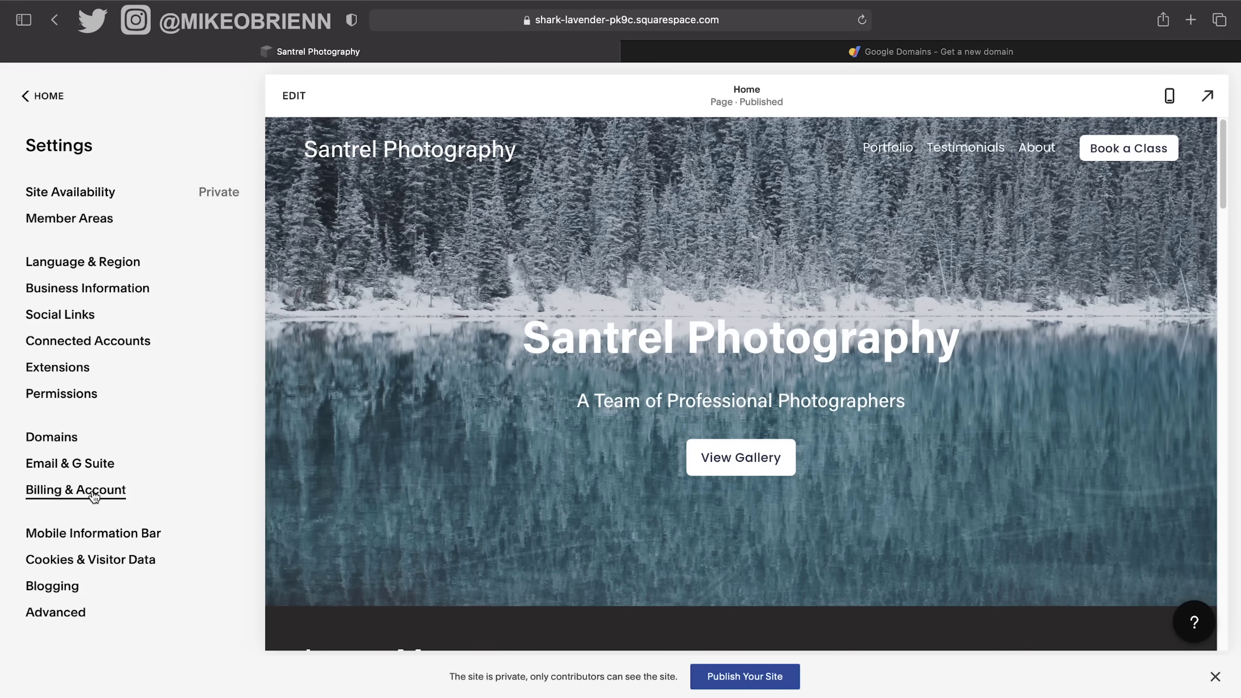
Try enabling the cookie banner and disabling analytics cookies, then discard all cookie changes.
{"action": "left_click", "coordinate": [83, 561]}
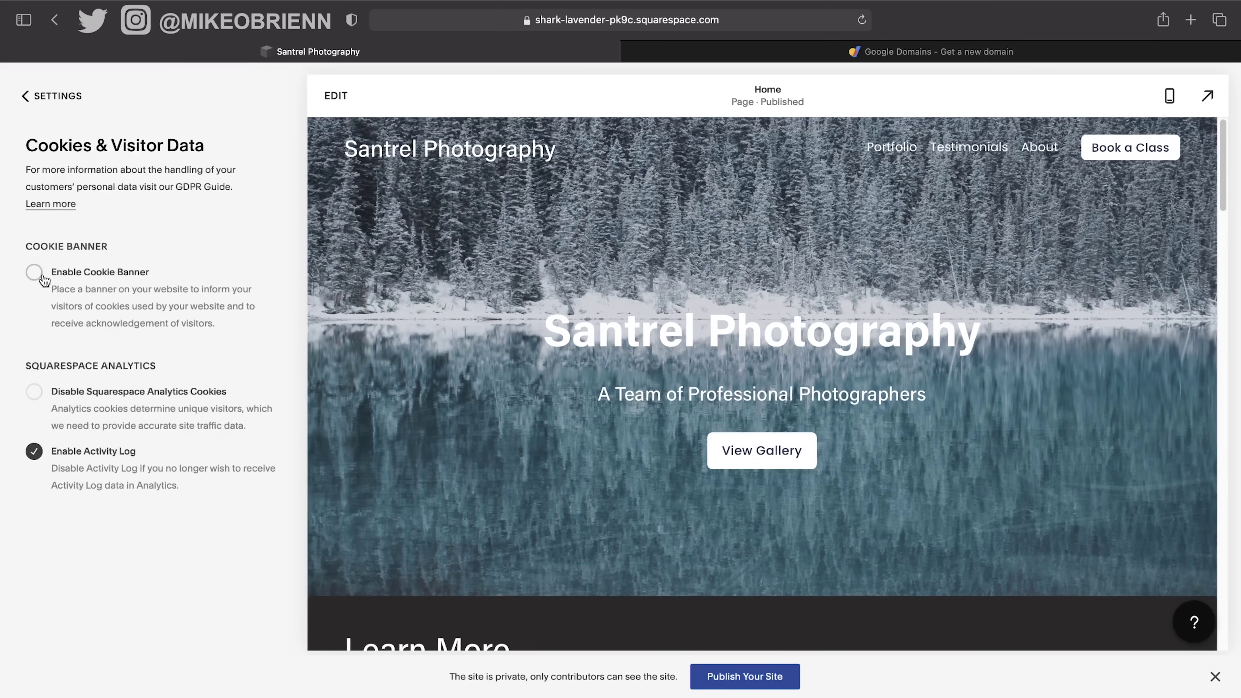
{"action": "left_click", "coordinate": [35, 272]}
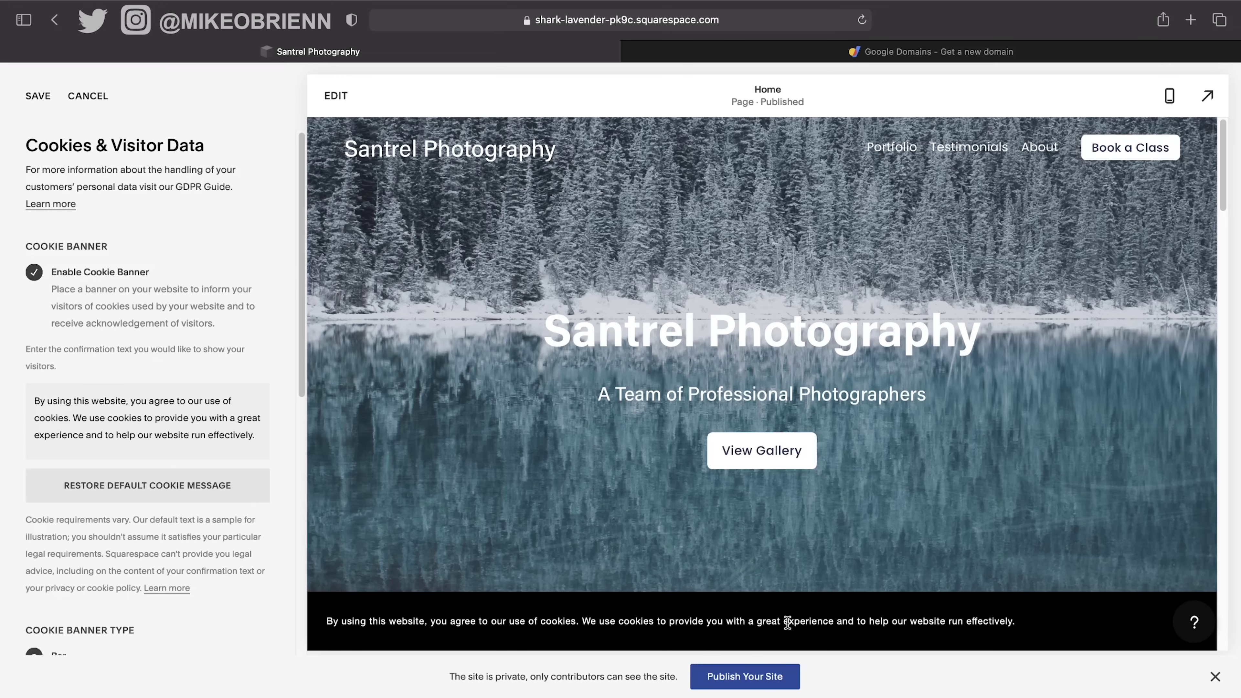
{"action": "scroll", "coordinate": [230, 460], "scroll_direction": "down", "scroll_amount": 3}
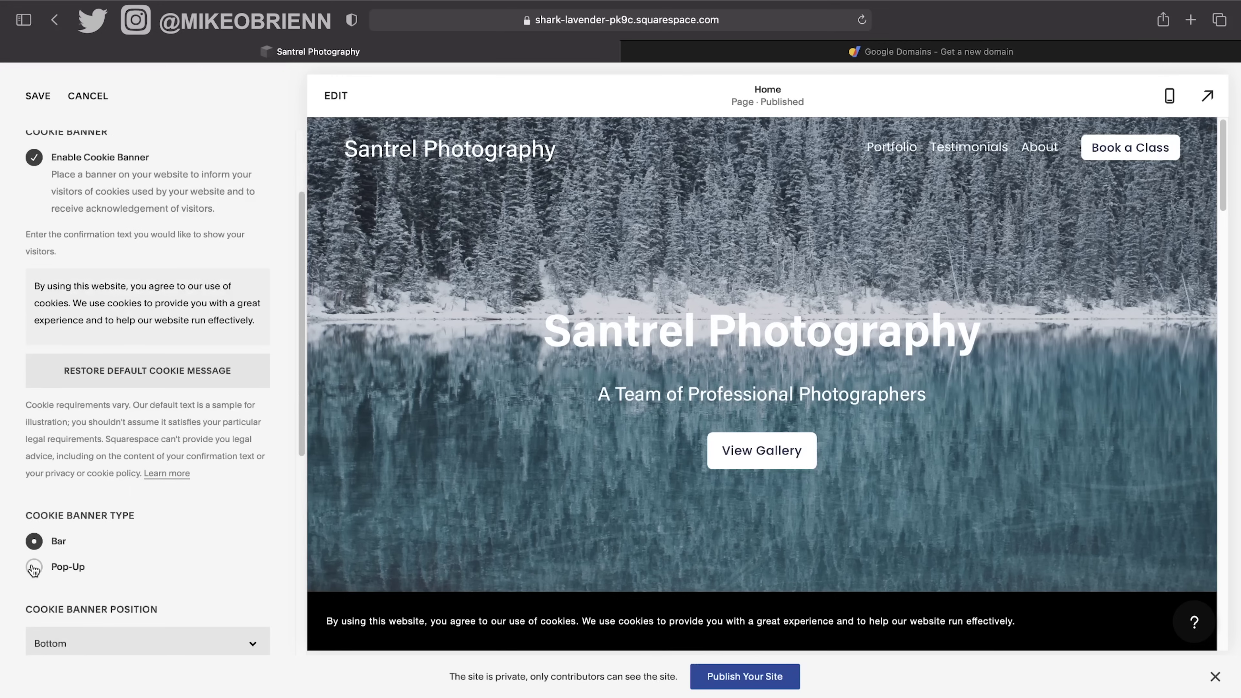
{"action": "scroll", "coordinate": [116, 542], "scroll_direction": "down", "scroll_amount": 10}
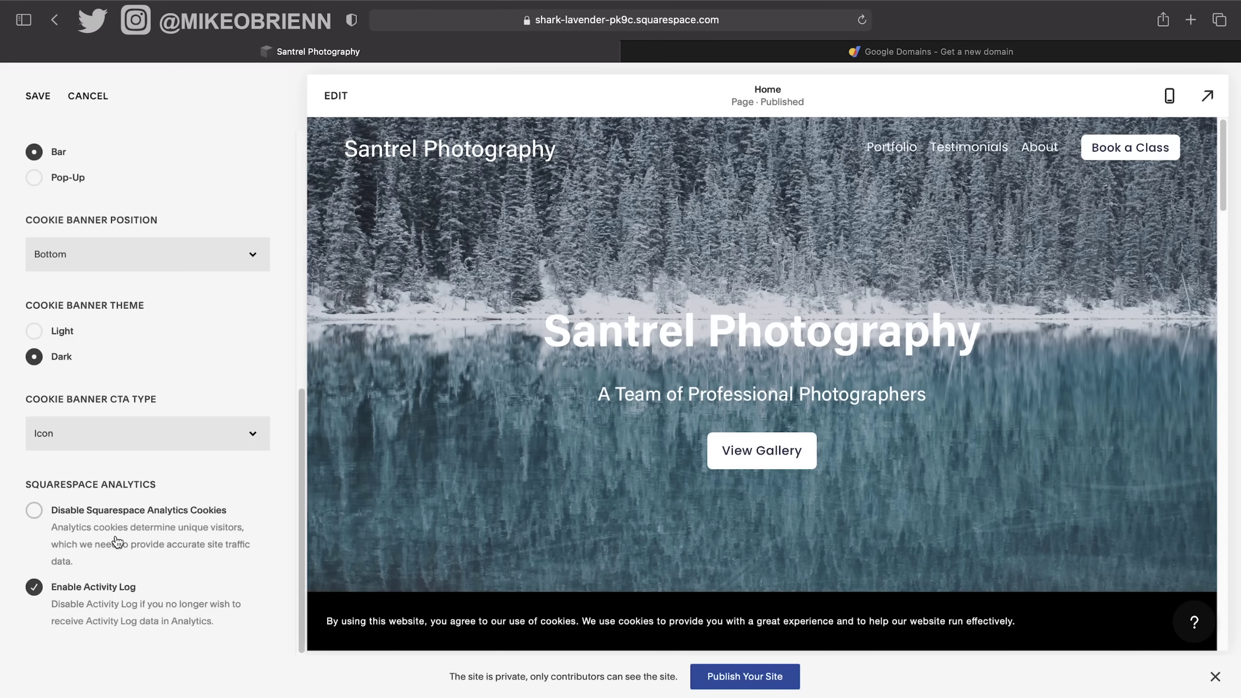
{"action": "left_click", "coordinate": [57, 511]}
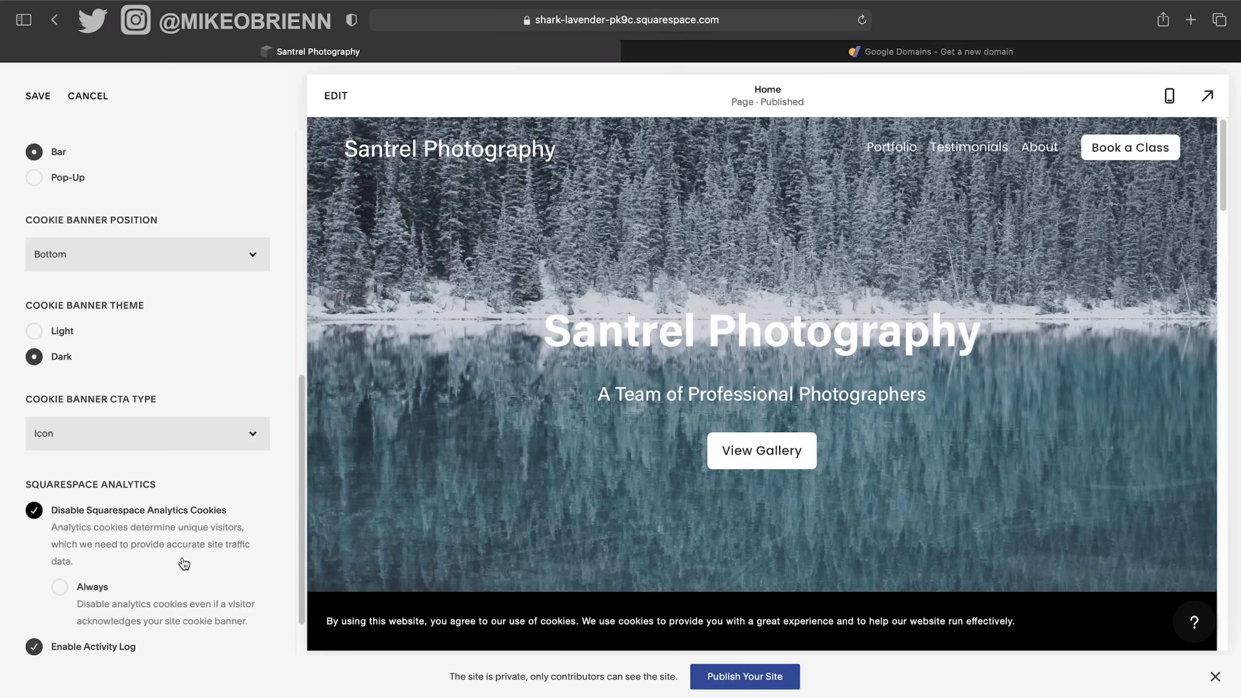
{"action": "scroll", "coordinate": [185, 564], "scroll_direction": "down", "scroll_amount": 2}
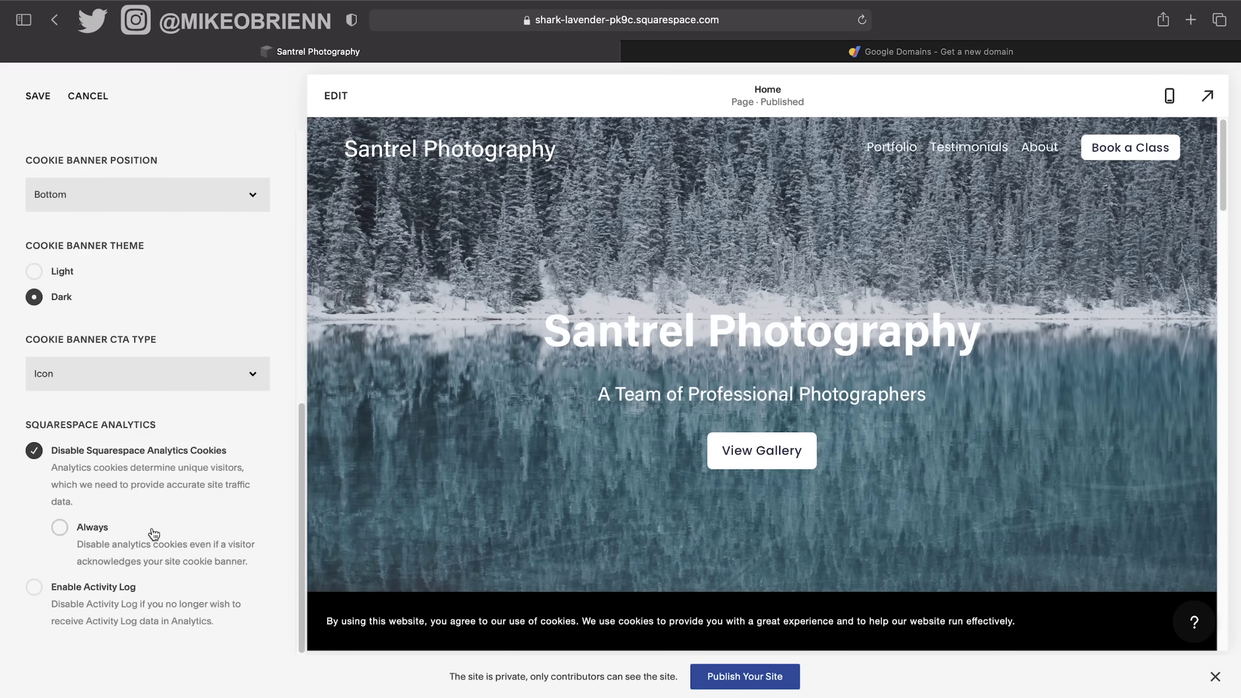
{"action": "left_click", "coordinate": [34, 453]}
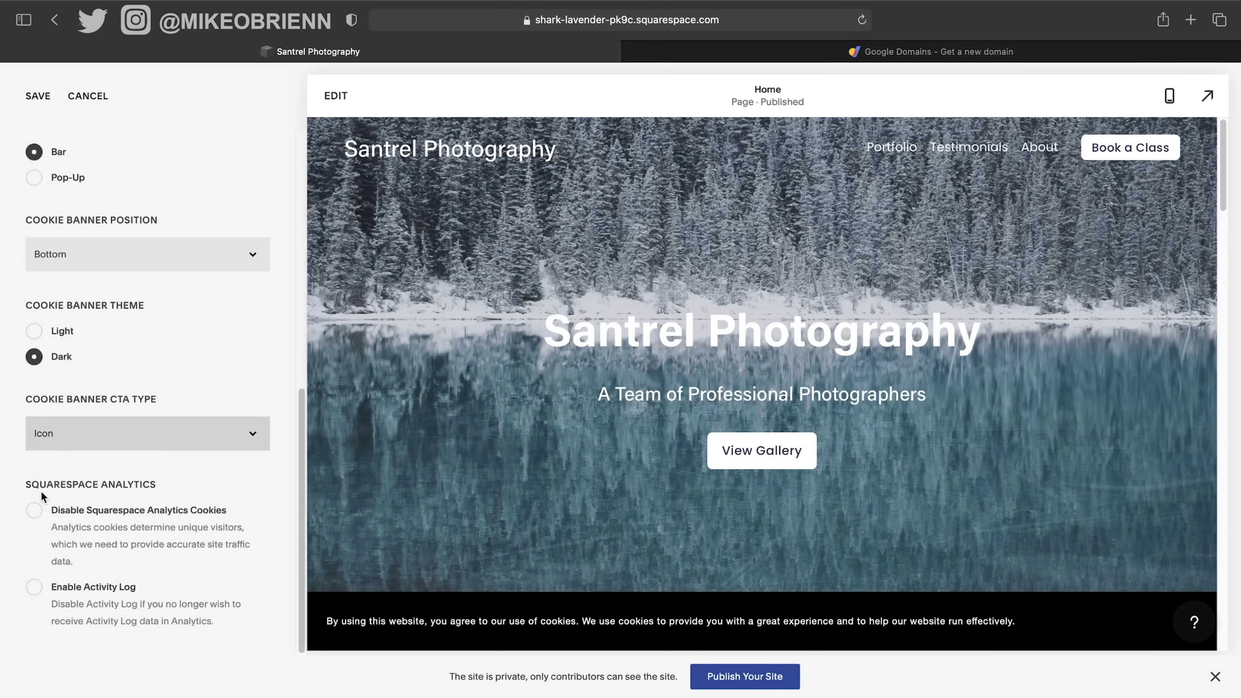
{"action": "left_click", "coordinate": [36, 509]}
{"action": "scroll", "coordinate": [288, 525], "scroll_direction": "up", "scroll_amount": 10}
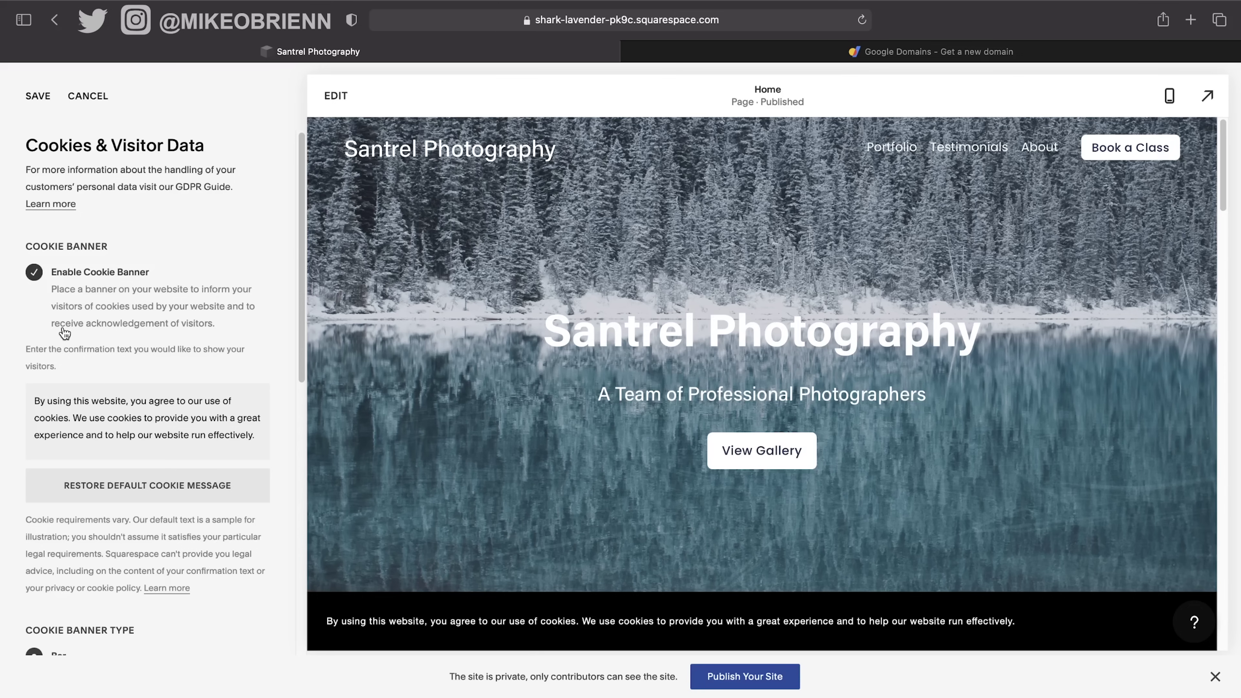
{"action": "left_click", "coordinate": [85, 106]}
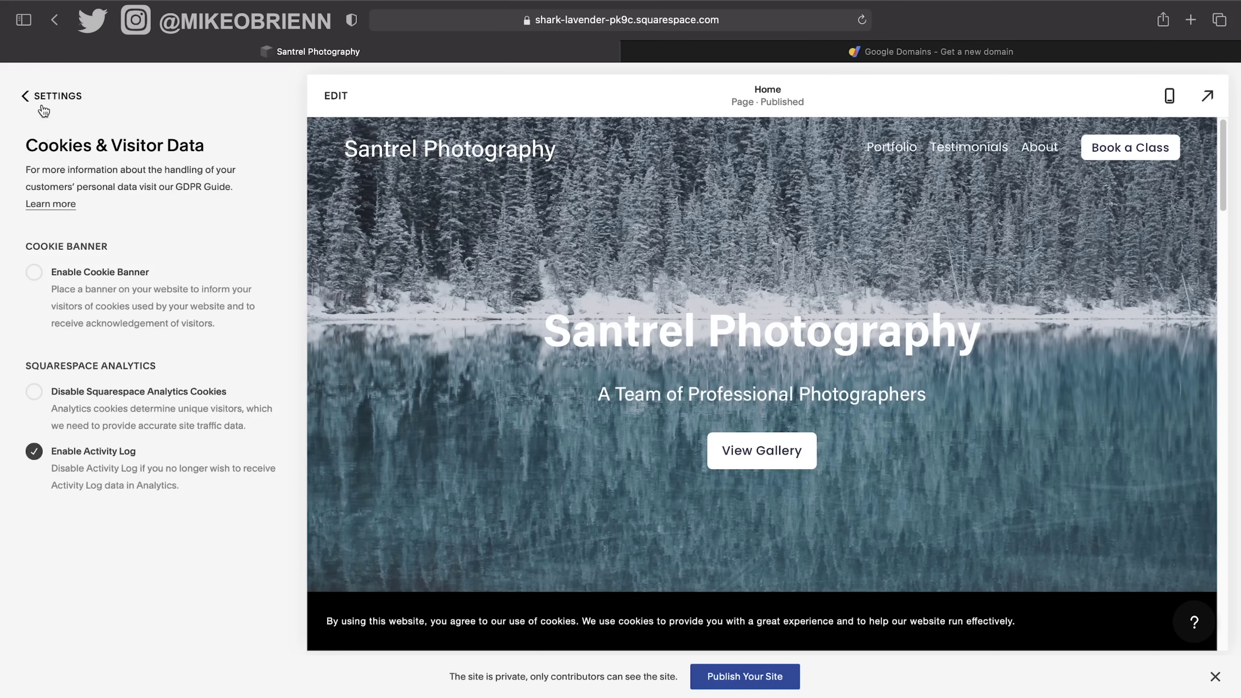
{"action": "left_click", "coordinate": [57, 100]}
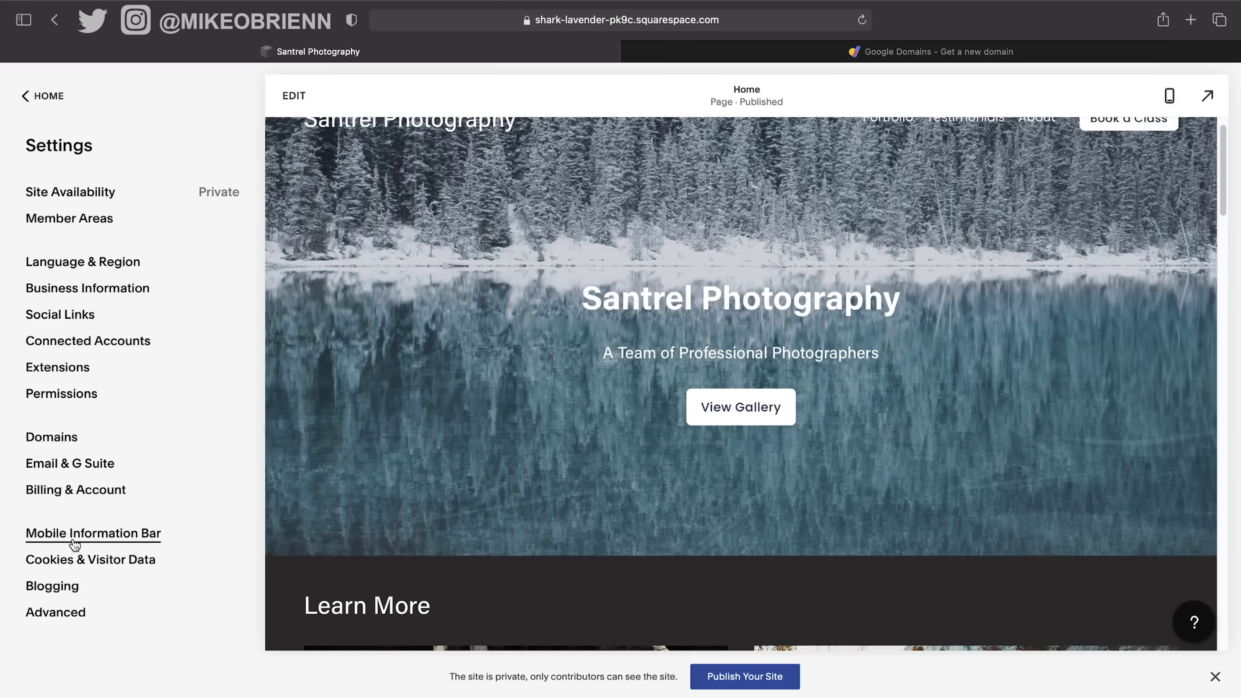
Preview the Light mobile information bar on the phone-sized homepage.
{"action": "left_click", "coordinate": [114, 547]}
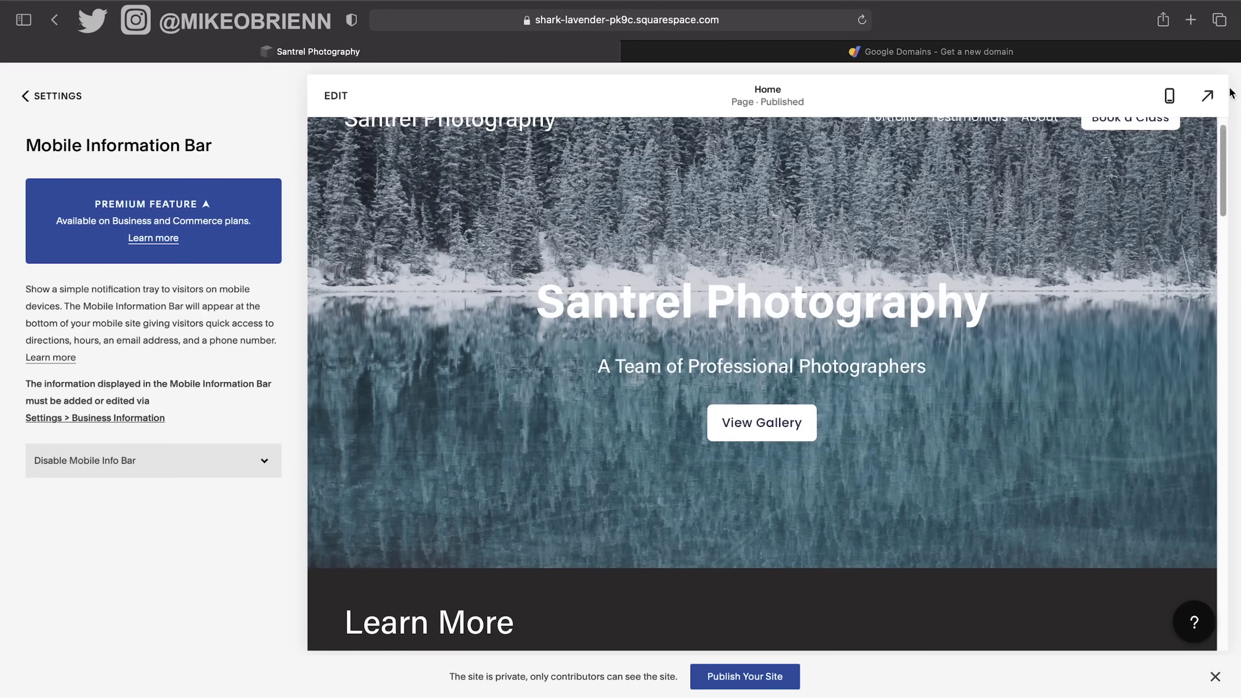
{"action": "left_click", "coordinate": [1169, 96]}
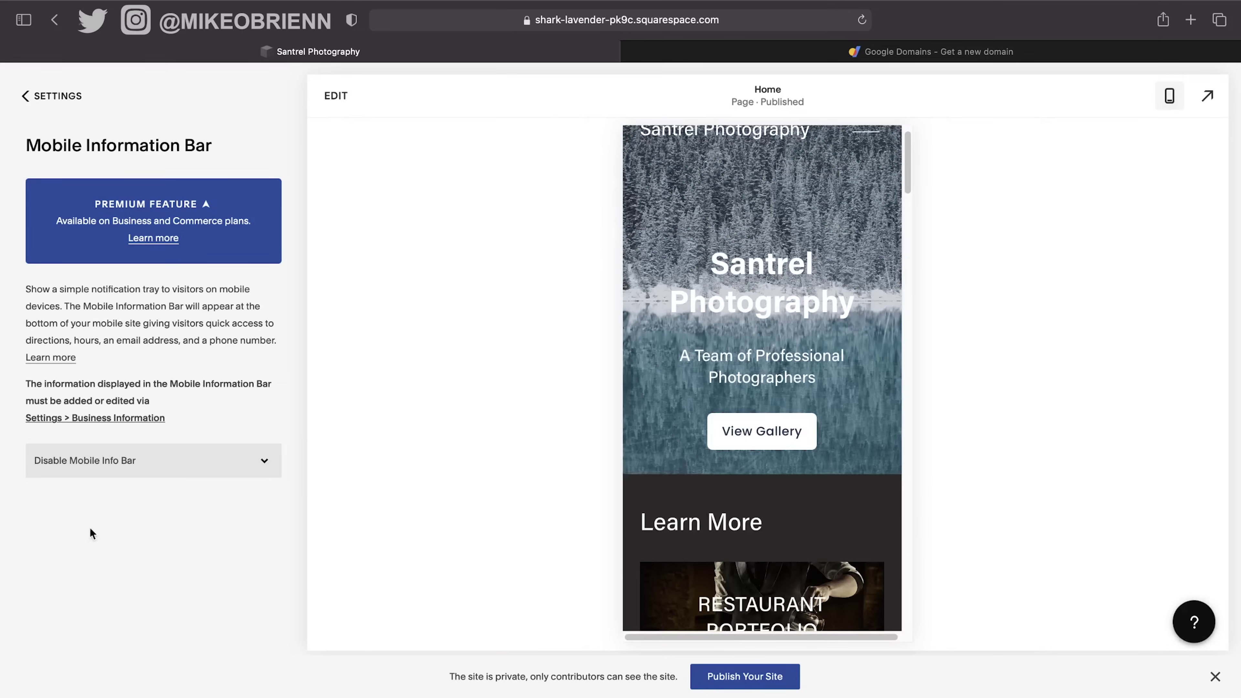
{"action": "left_click", "coordinate": [116, 460]}
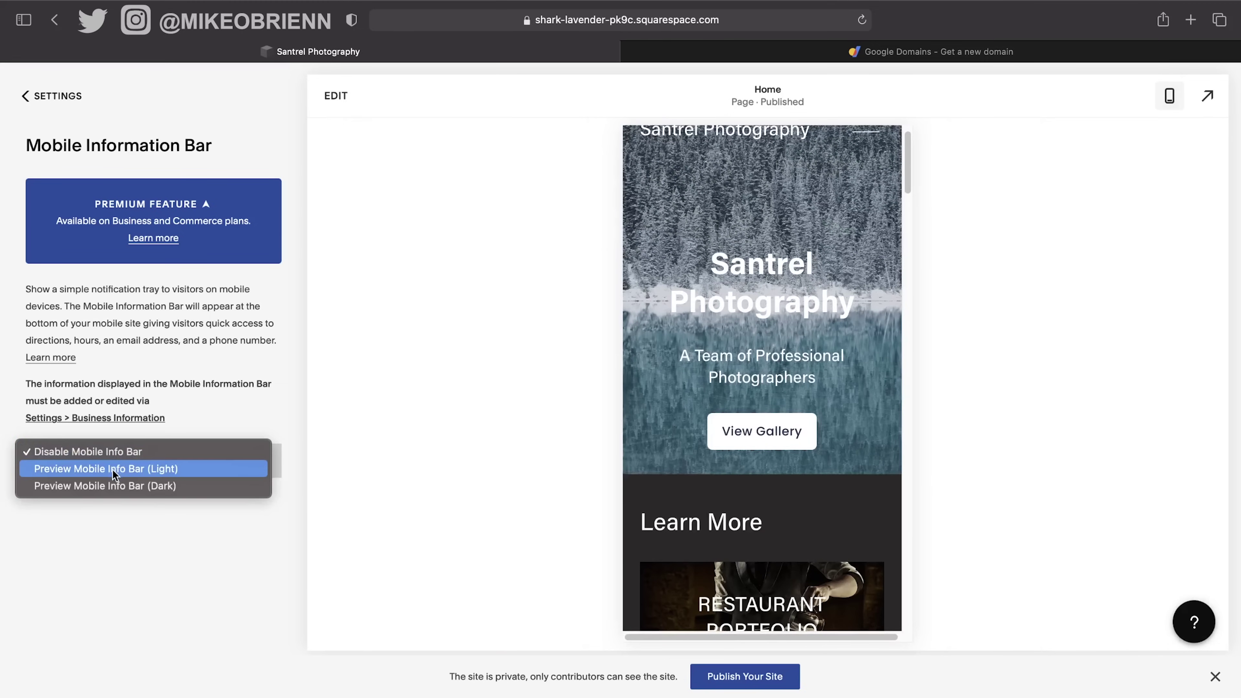
{"action": "left_click", "coordinate": [112, 470]}
{"action": "scroll", "coordinate": [114, 500], "scroll_direction": "down", "scroll_amount": 2}
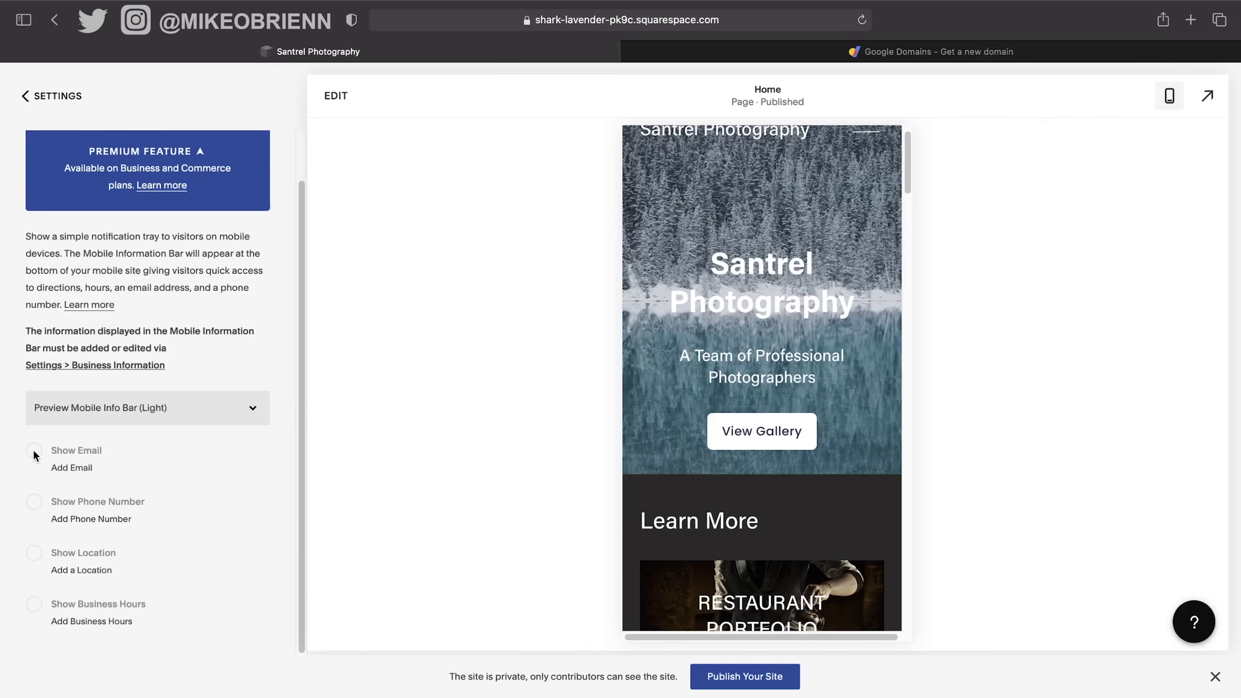
{"action": "scroll", "coordinate": [265, 503], "scroll_direction": "up", "scroll_amount": 2}
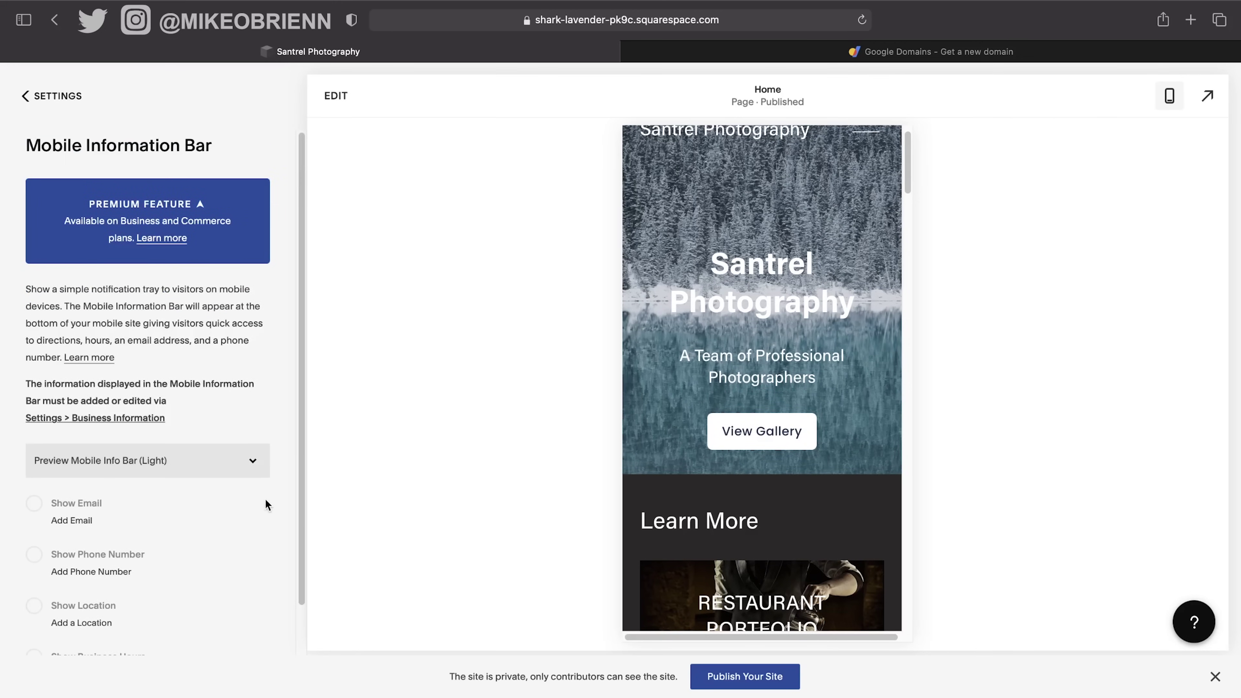
Open the help article about adding a mobile information bar, a premium feature.
{"action": "left_click", "coordinate": [171, 242]}
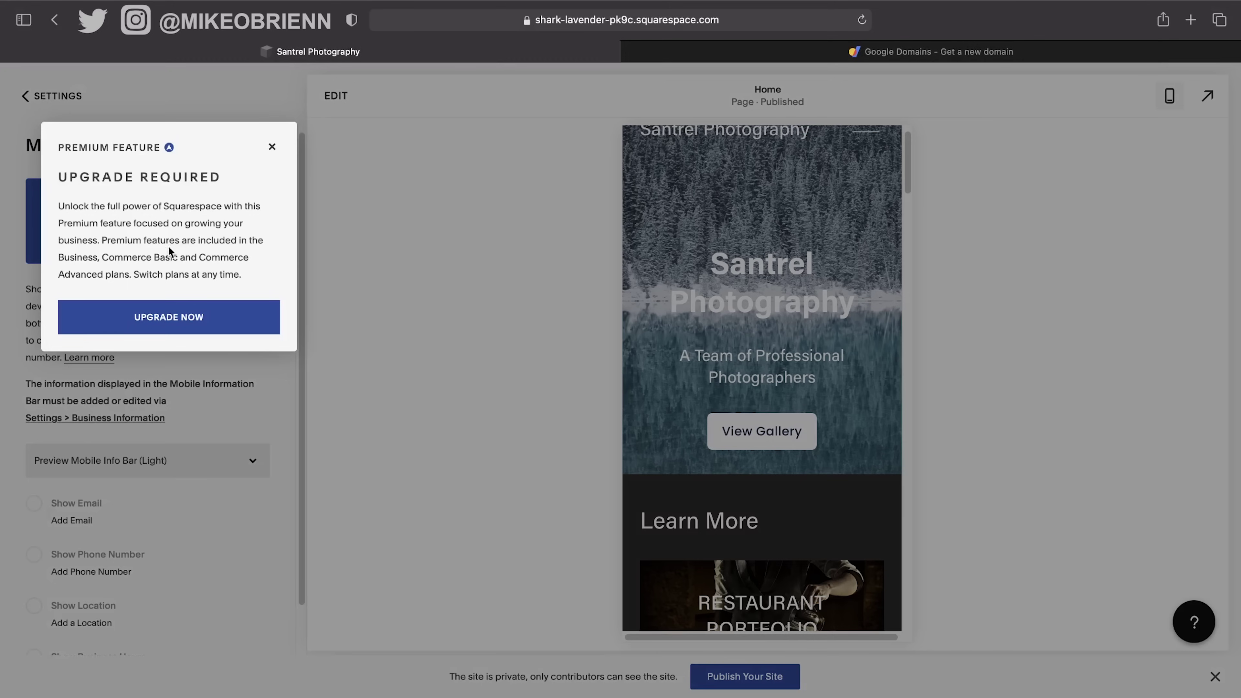
{"action": "left_click", "coordinate": [270, 148]}
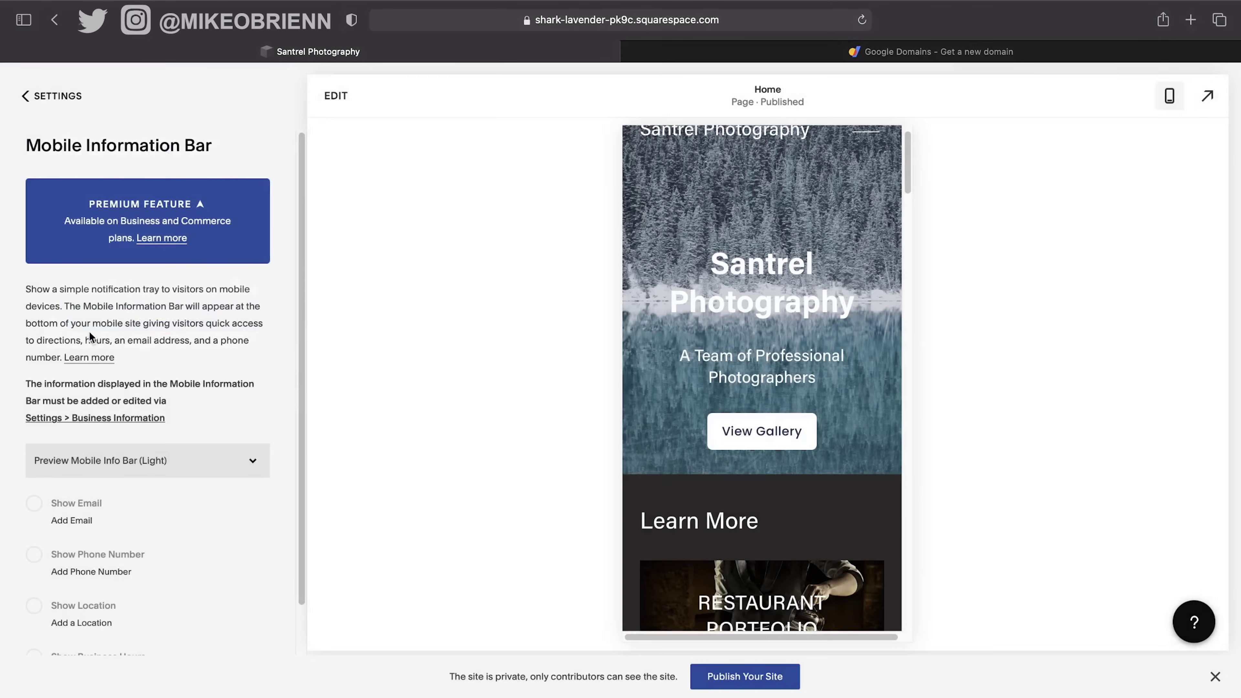
{"action": "left_click", "coordinate": [94, 359]}
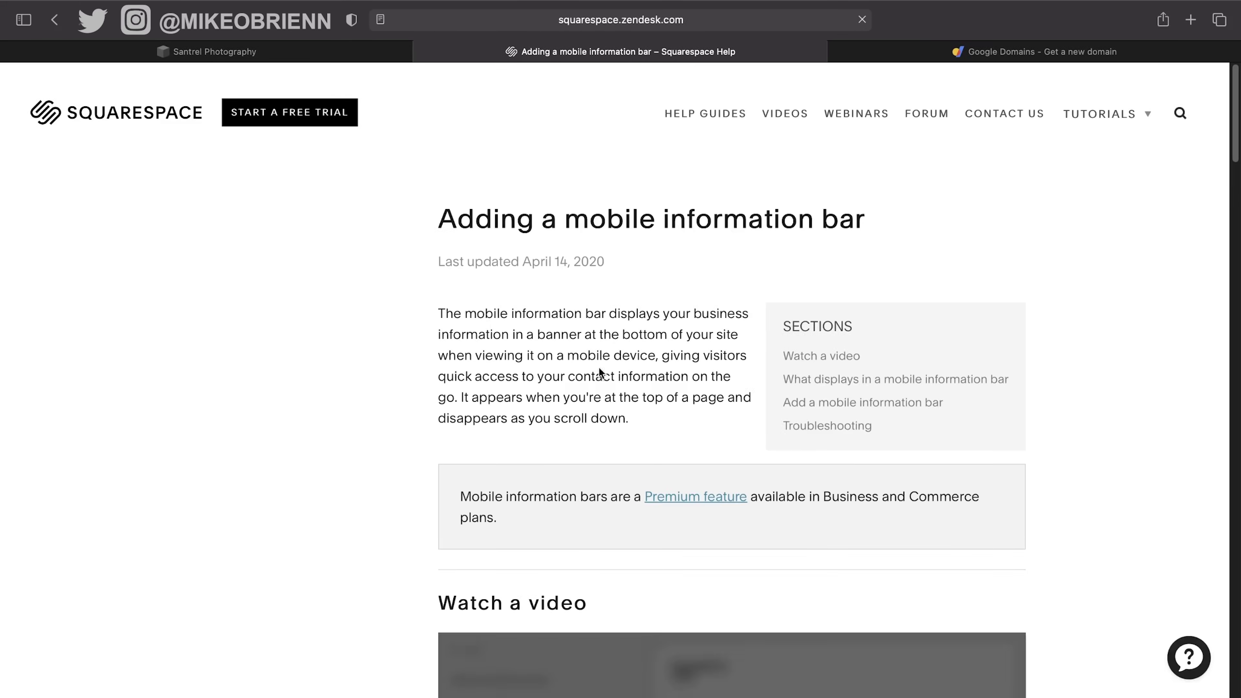
Skim the 'Adding a mobile information bar' article, then go back to the Santrel Photography tab.
{"action": "scroll", "coordinate": [671, 369], "scroll_direction": "down", "scroll_amount": 20}
{"action": "scroll", "coordinate": [672, 372], "scroll_direction": "down", "scroll_amount": 2}
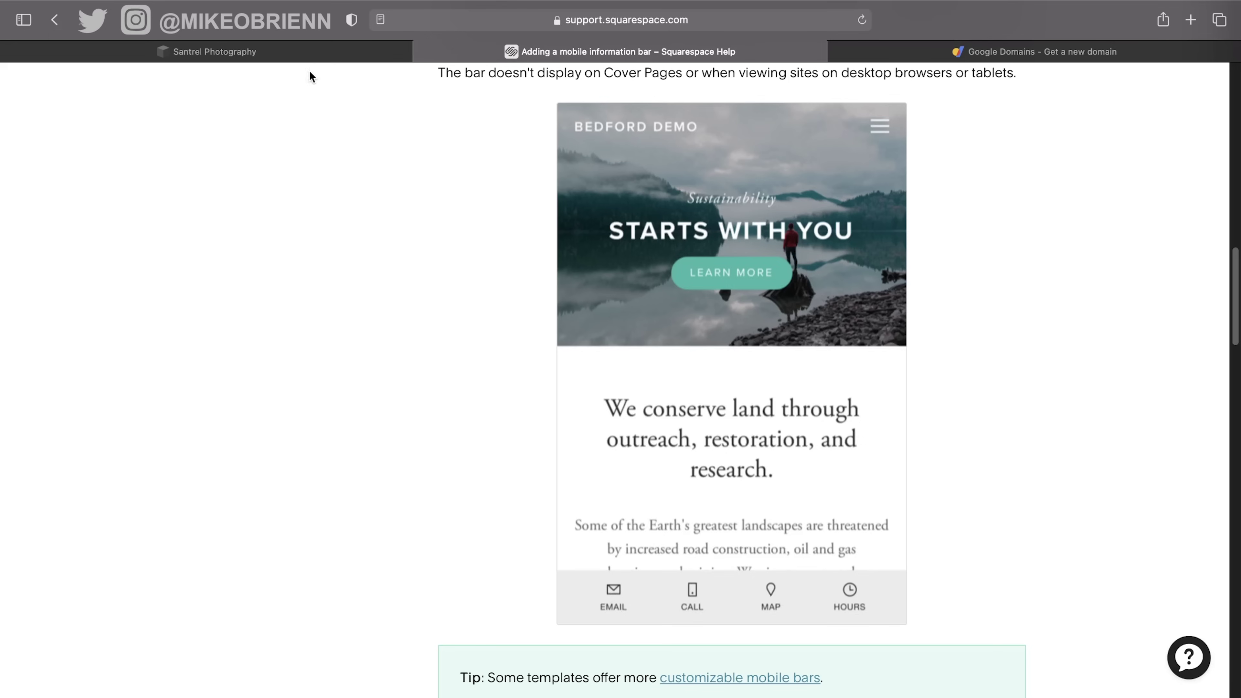
{"action": "left_click", "coordinate": [307, 48]}
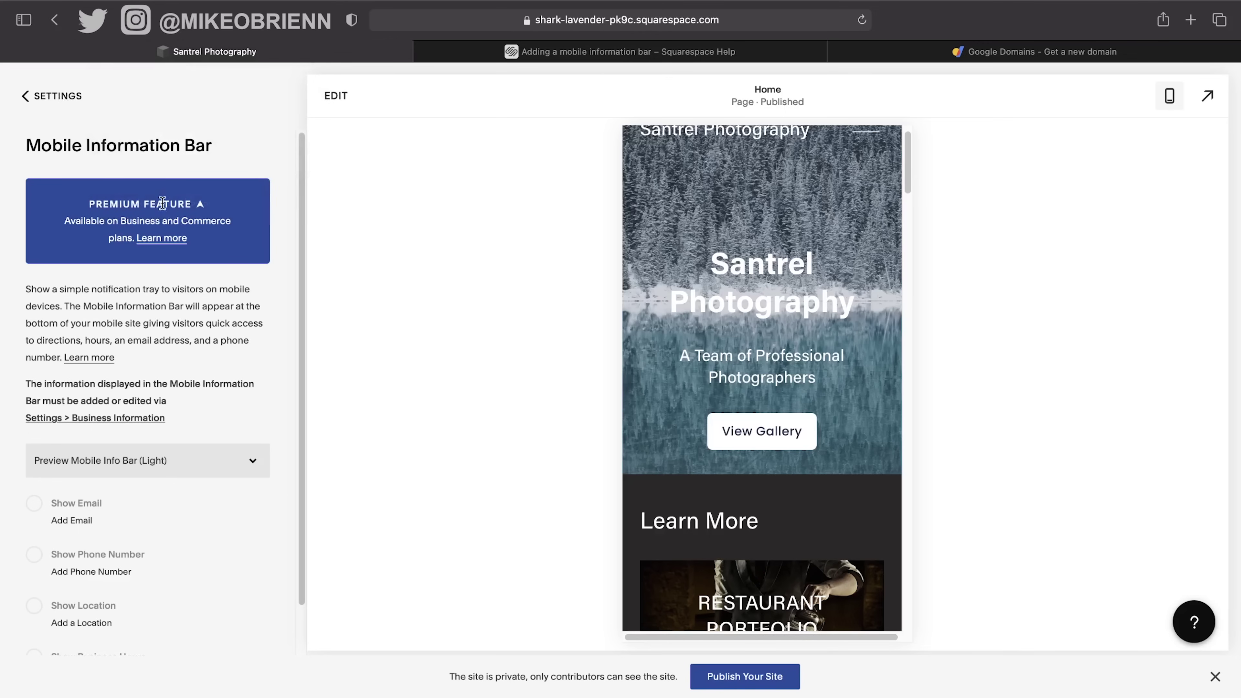
Check the SSL settings under Advanced (certificate Active, Secure preferred), then return to Settings.
{"action": "left_click", "coordinate": [65, 97]}
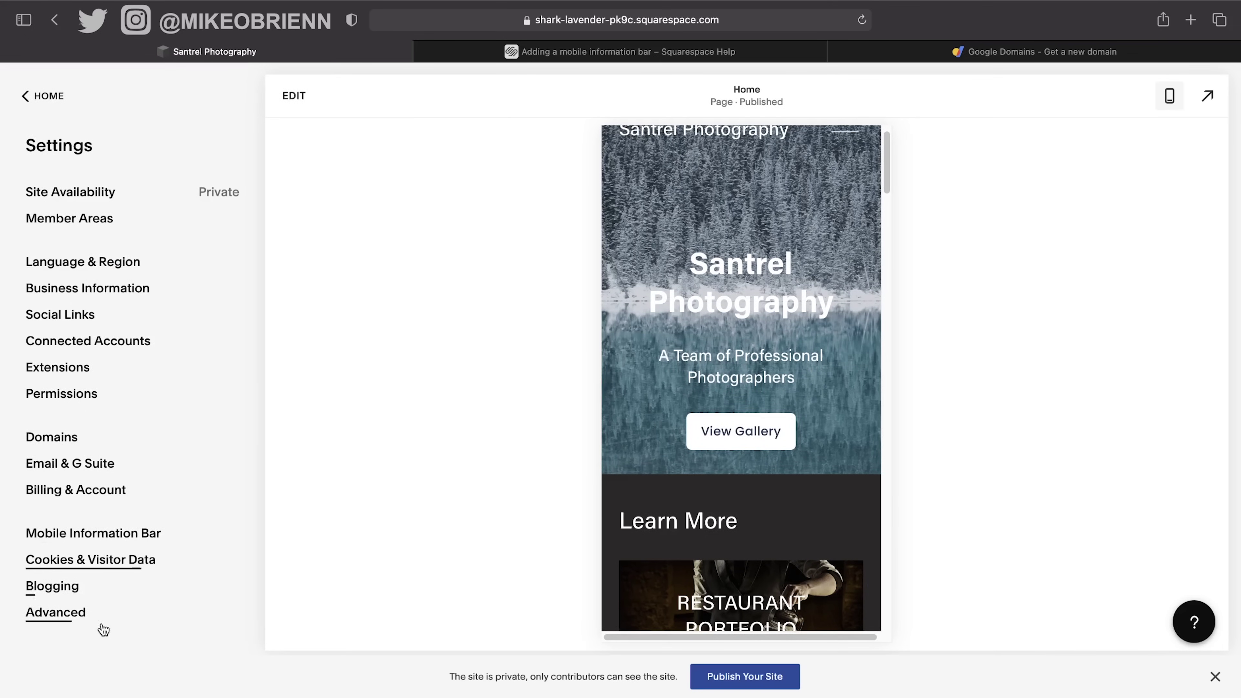
{"action": "left_click", "coordinate": [78, 617]}
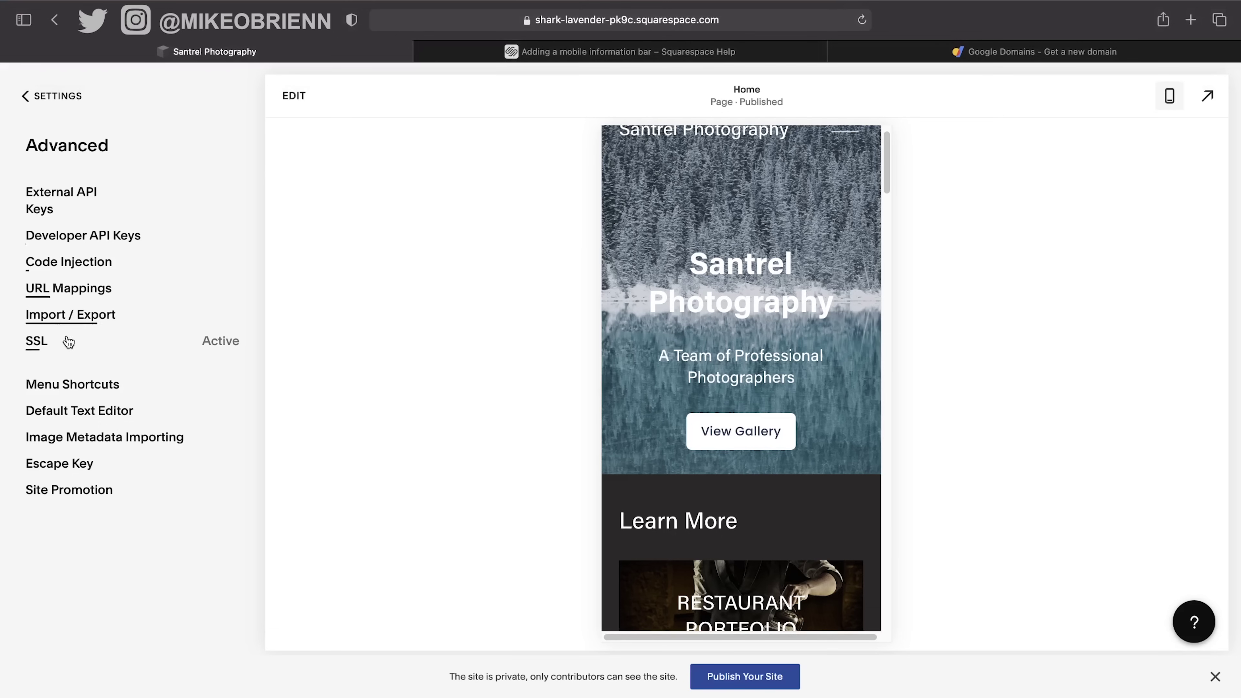
{"action": "left_click", "coordinate": [83, 344]}
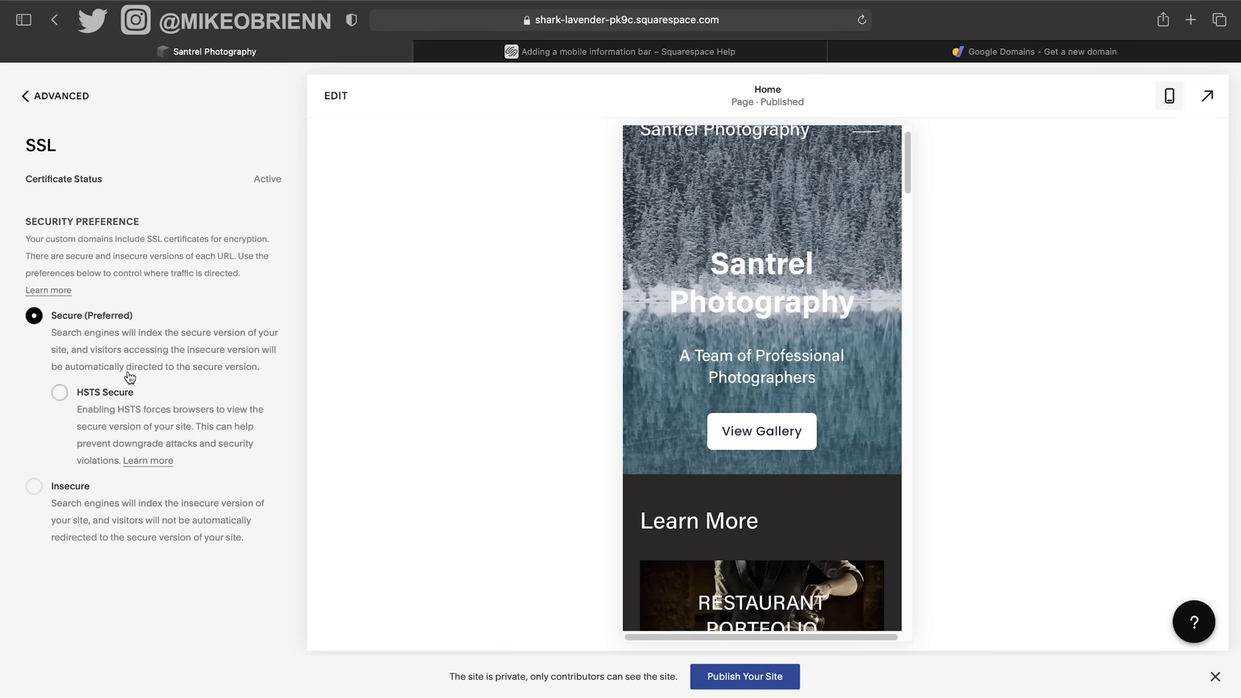
{"action": "left_click", "coordinate": [59, 96]}
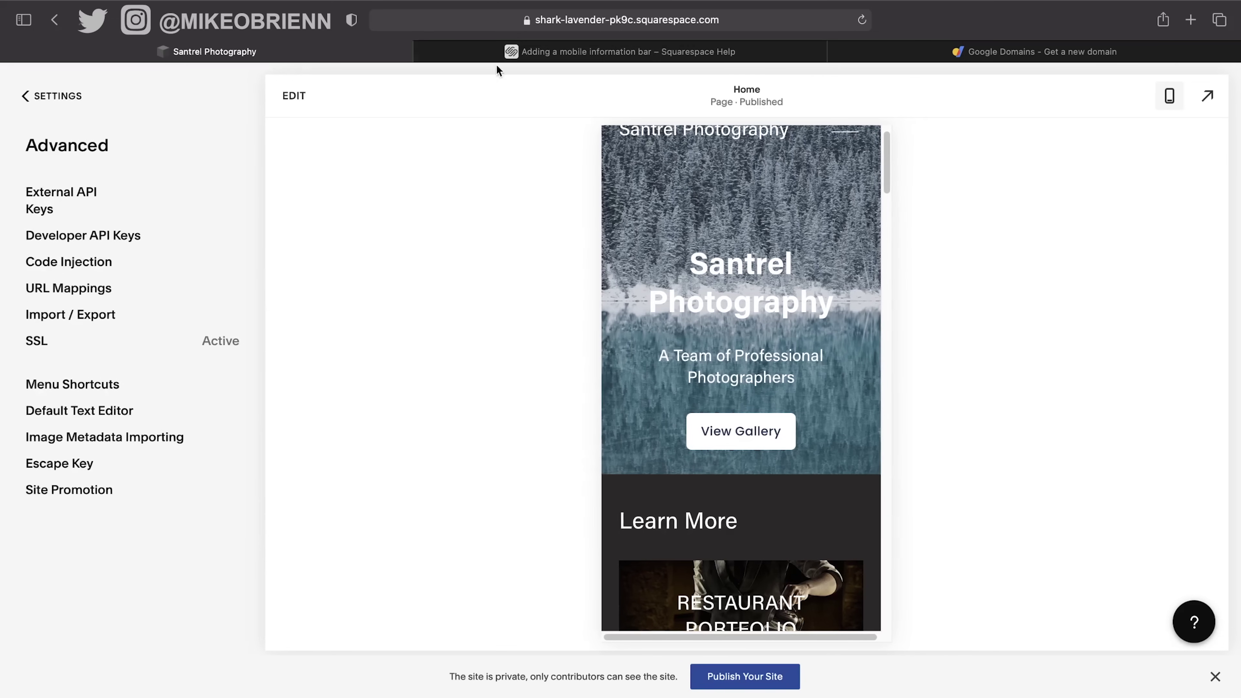
{"action": "left_click", "coordinate": [58, 96]}
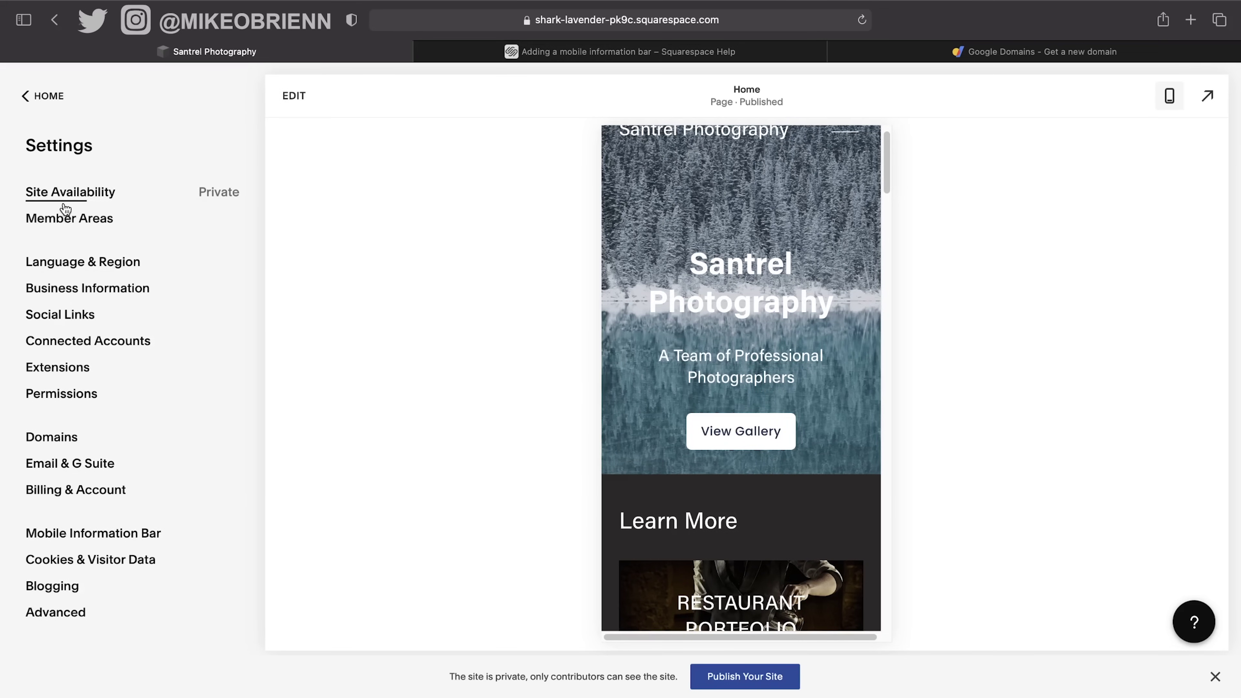
{"action": "left_click", "coordinate": [70, 219]}
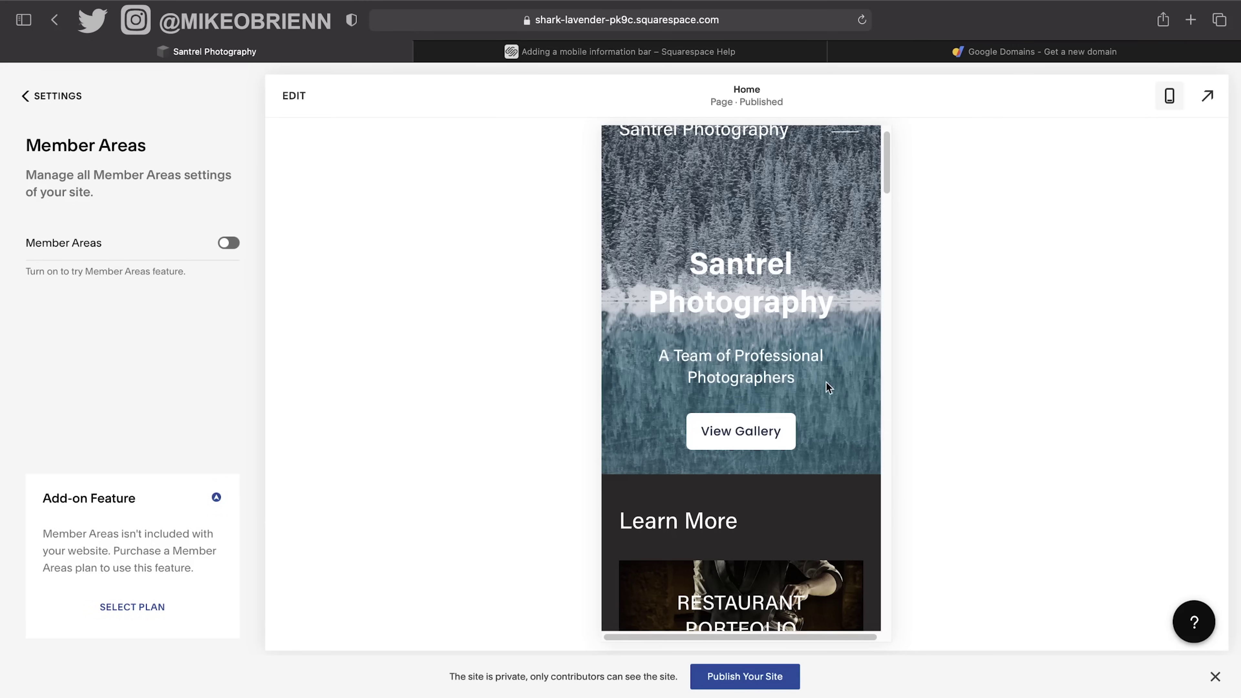
{"action": "scroll", "coordinate": [822, 367], "scroll_direction": "up", "scroll_amount": 1}
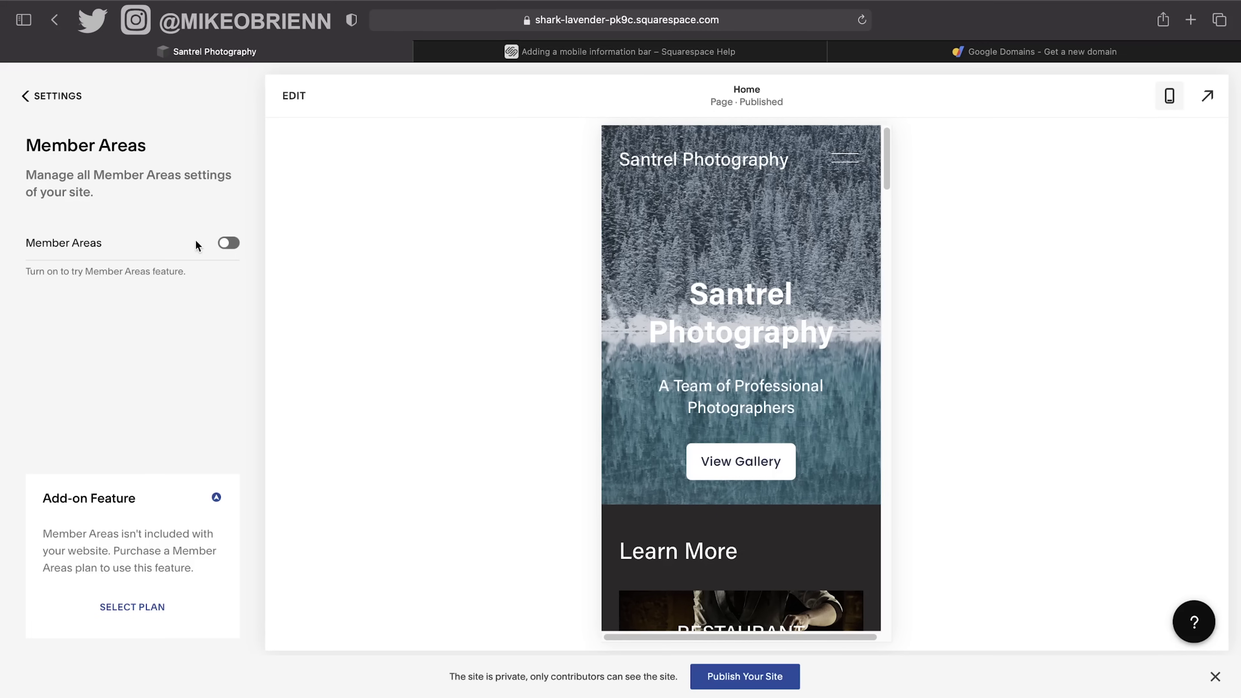
{"action": "left_click", "coordinate": [37, 100]}
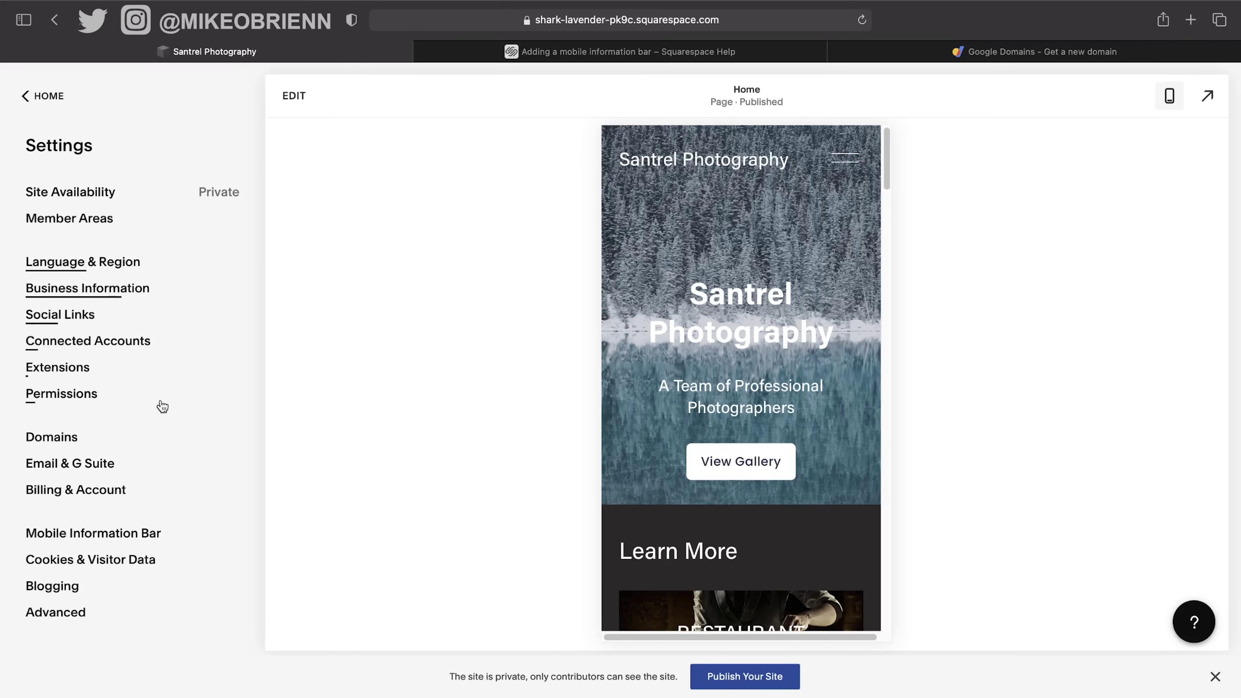
Review the Business Information contact details and hours with the desktop preview, then return to Settings.
{"action": "left_click", "coordinate": [139, 302]}
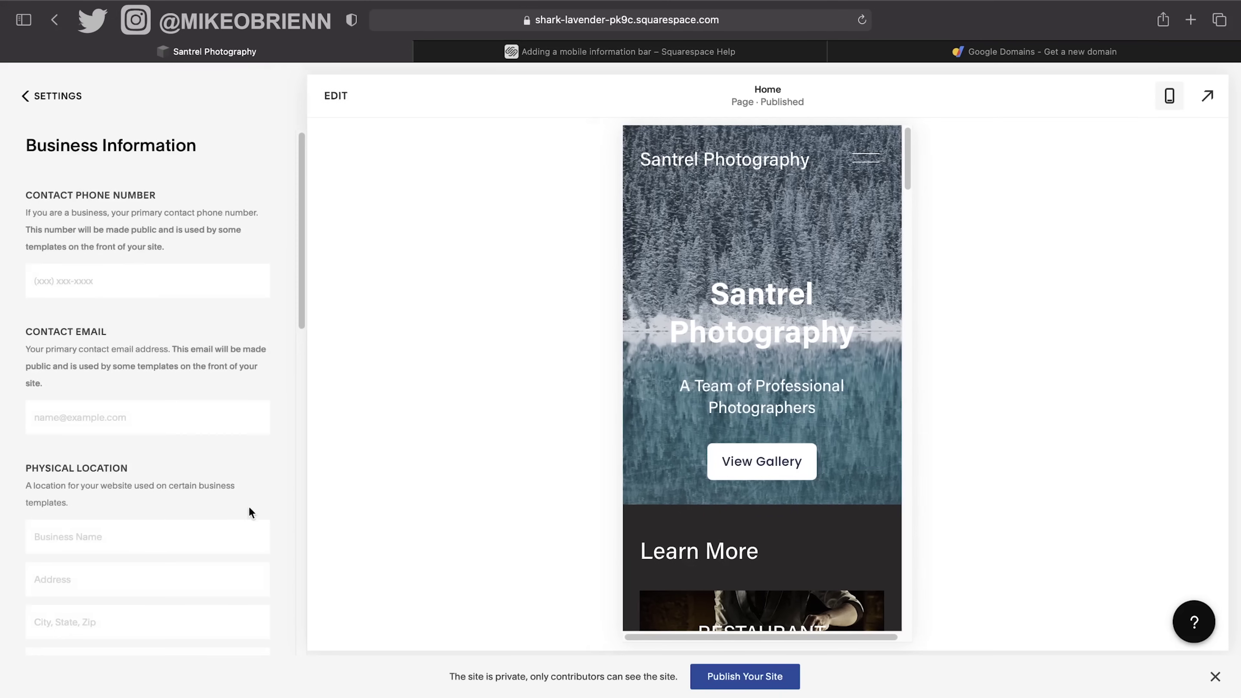
{"action": "scroll", "coordinate": [185, 277], "scroll_direction": "down", "scroll_amount": 10}
{"action": "scroll", "coordinate": [188, 282], "scroll_direction": "up", "scroll_amount": 6}
{"action": "scroll", "coordinate": [187, 284], "scroll_direction": "up", "scroll_amount": 5}
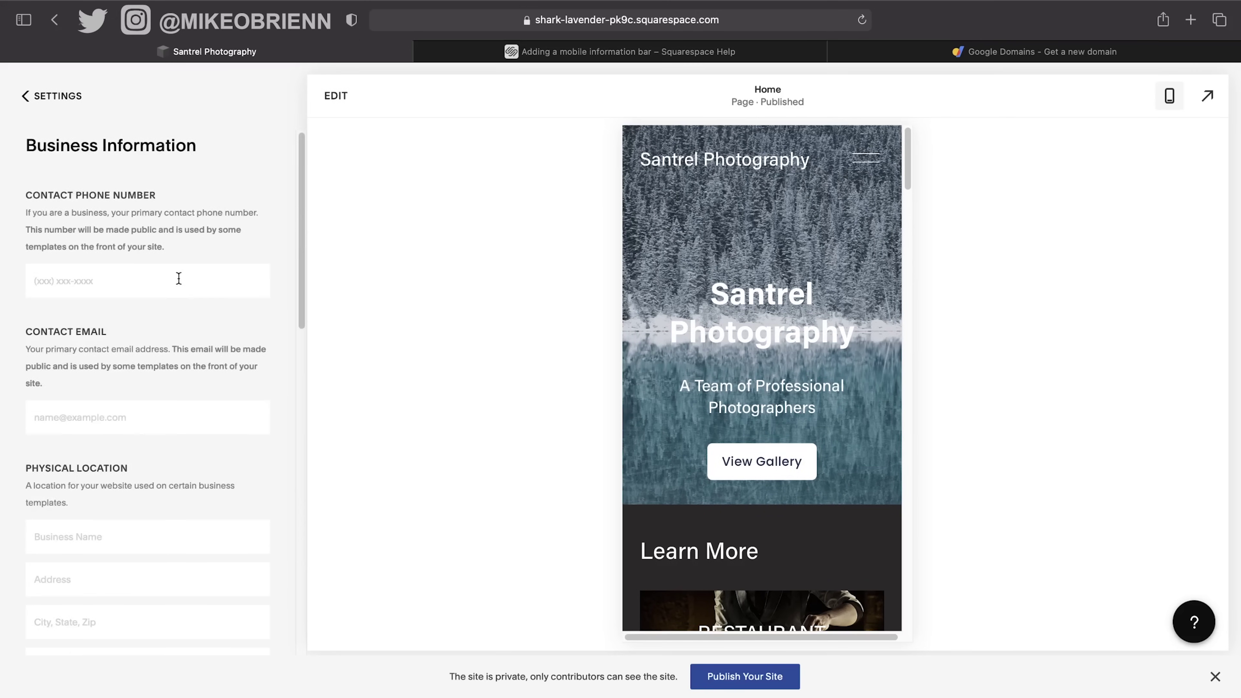
{"action": "scroll", "coordinate": [180, 283], "scroll_direction": "down", "scroll_amount": 12}
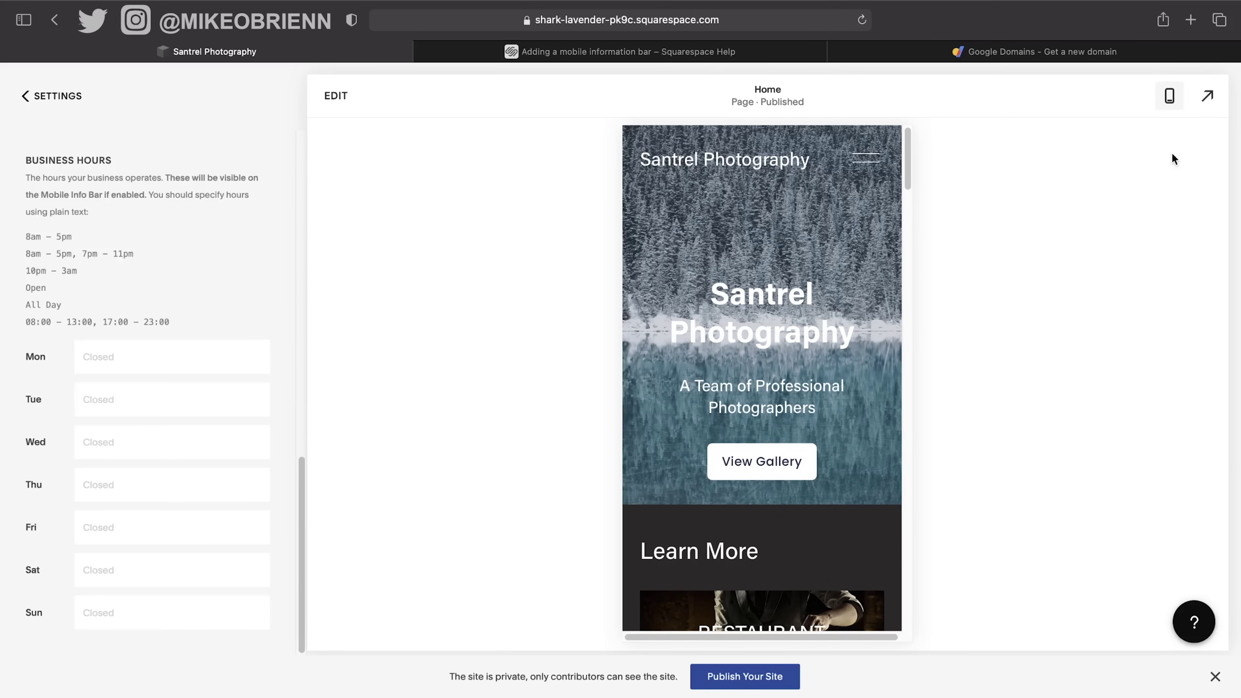
{"action": "left_click", "coordinate": [1171, 97]}
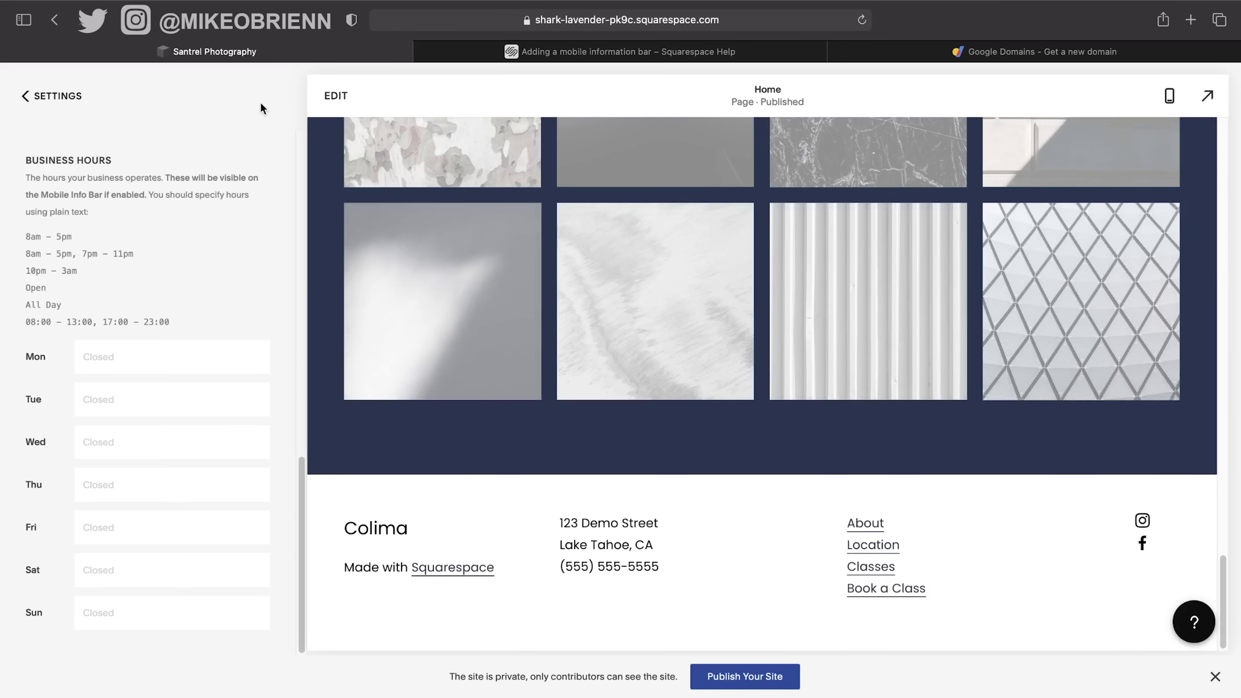
{"action": "left_click", "coordinate": [25, 95]}
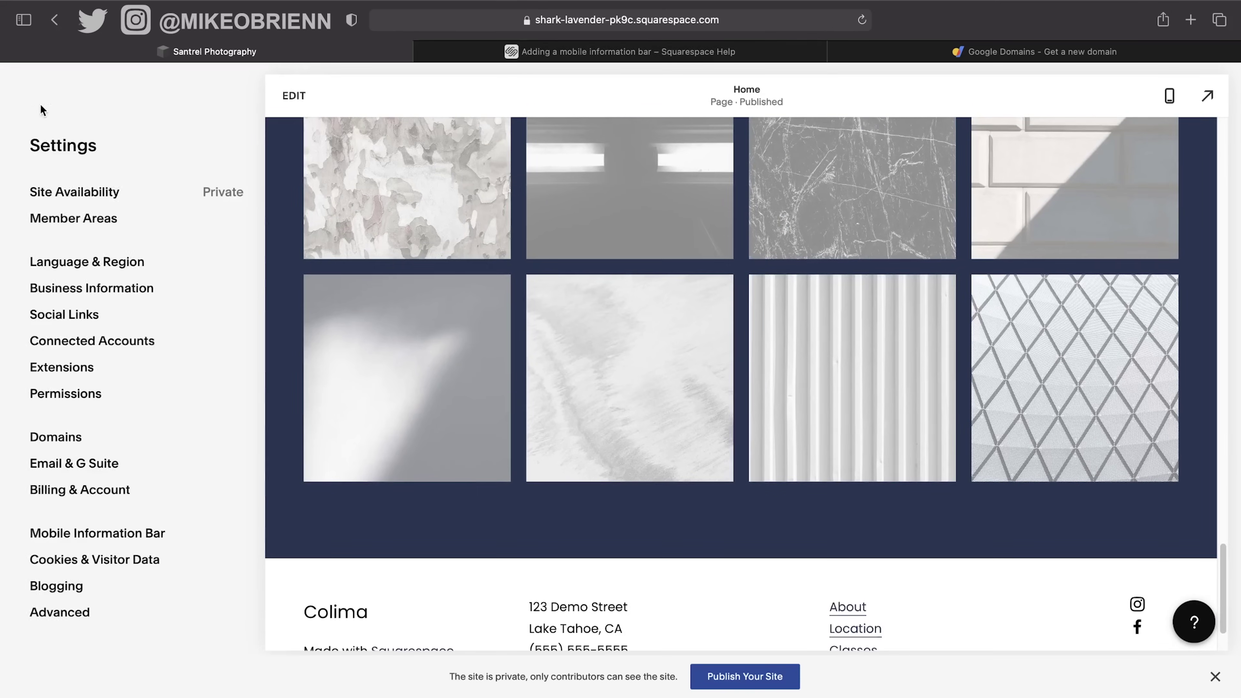
{"action": "left_click", "coordinate": [53, 416]}
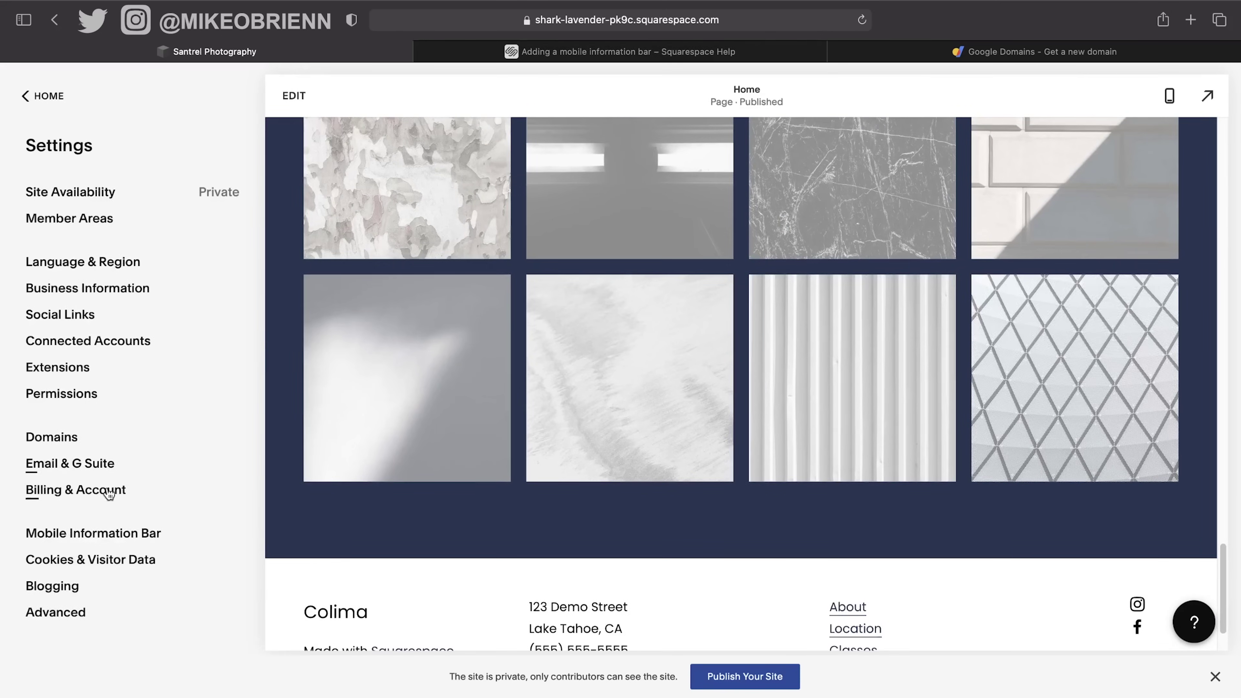
Look through Business Information again, then open the Home page for editing.
{"action": "left_click", "coordinate": [126, 296]}
{"action": "scroll", "coordinate": [147, 293], "scroll_direction": "down", "scroll_amount": 10}
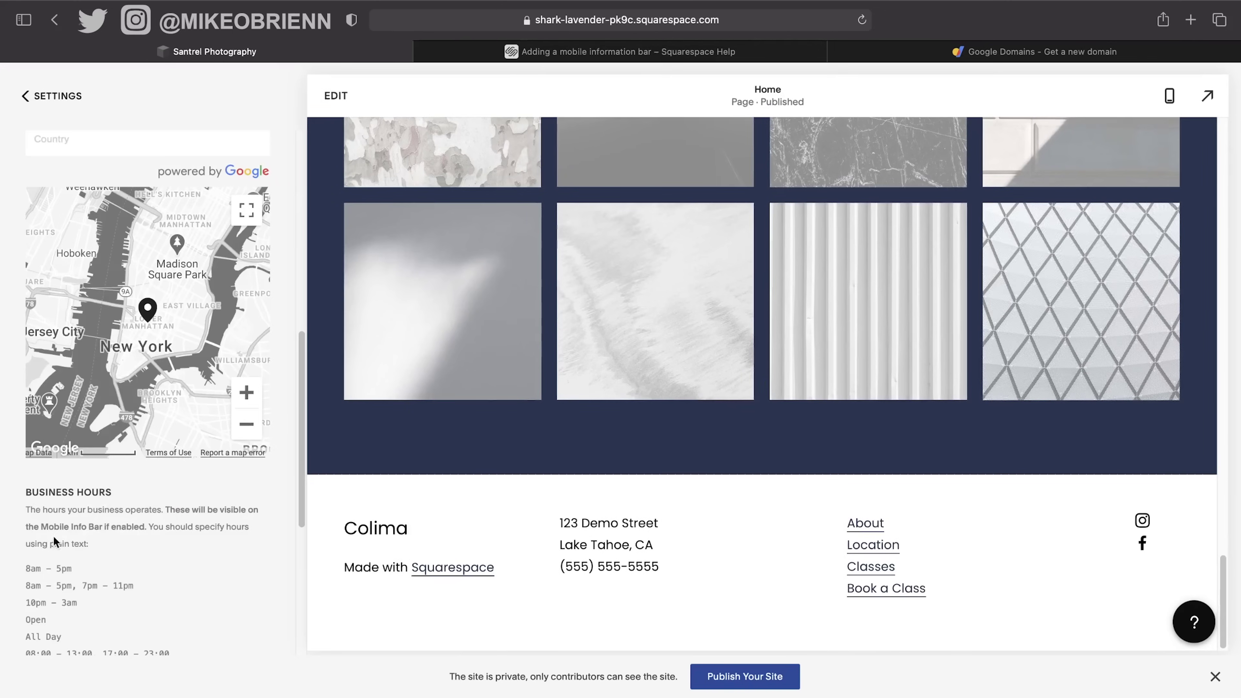
{"action": "scroll", "coordinate": [130, 526], "scroll_direction": "down", "scroll_amount": 5}
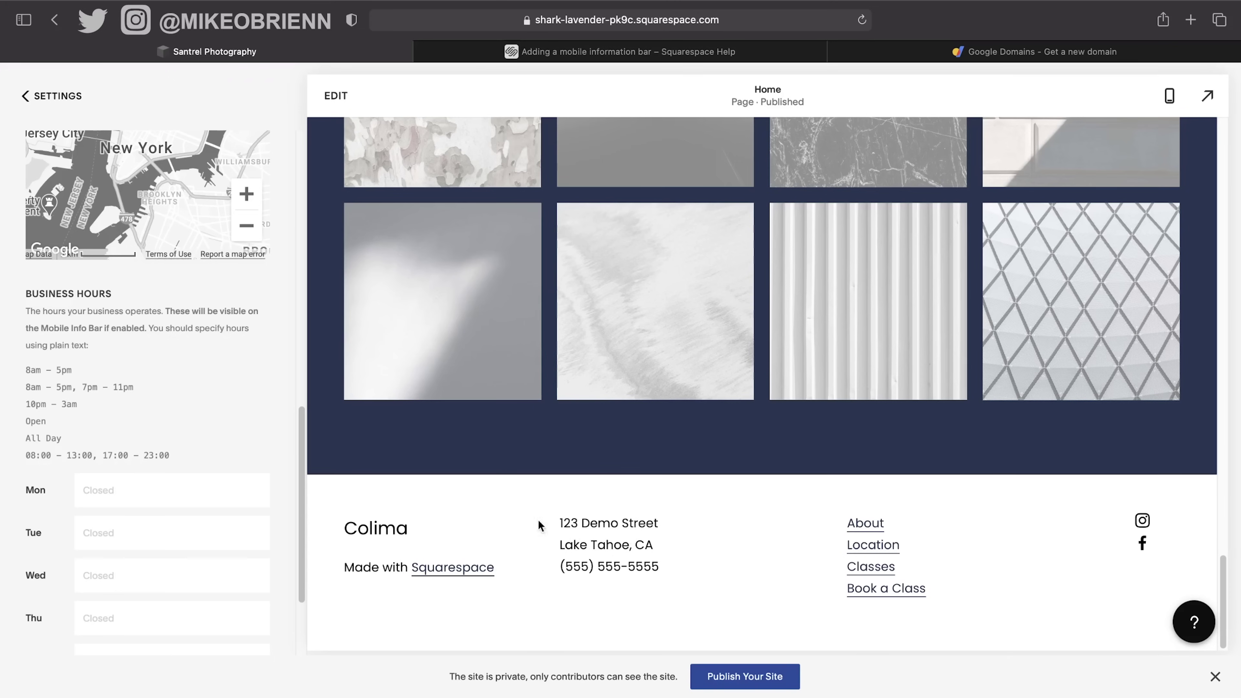
{"action": "scroll", "coordinate": [142, 538], "scroll_direction": "down", "scroll_amount": 3}
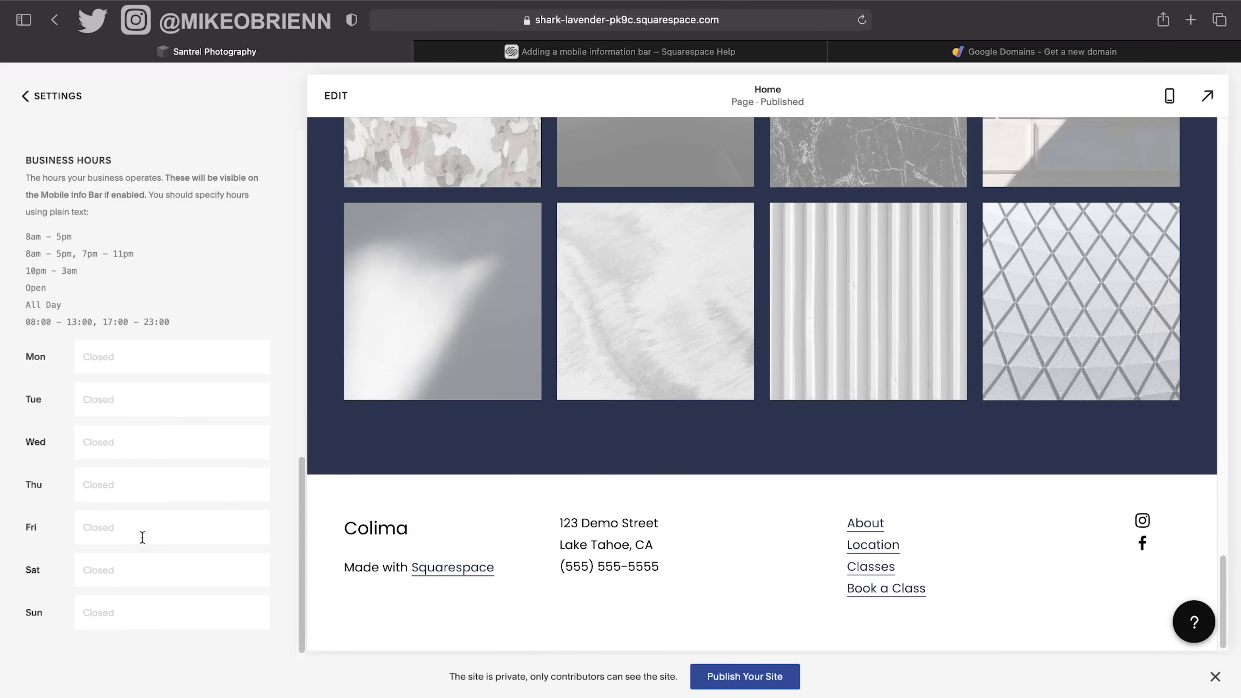
{"action": "scroll", "coordinate": [142, 537], "scroll_direction": "up", "scroll_amount": 20}
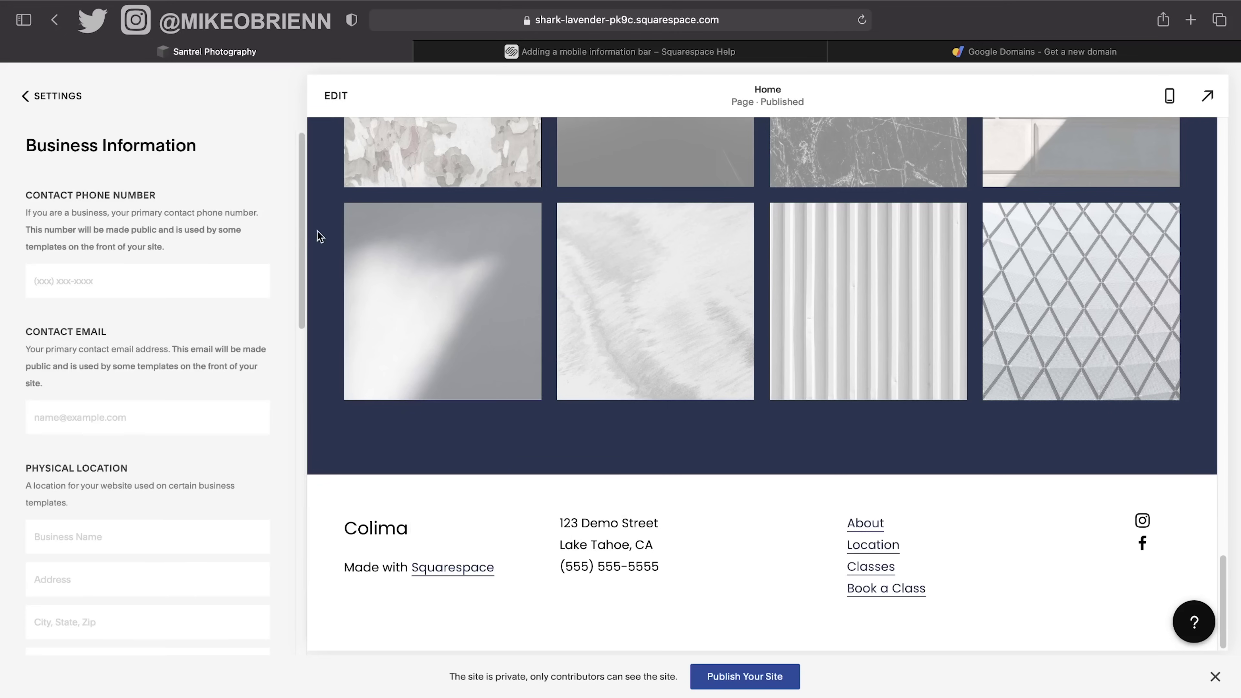
{"action": "left_click", "coordinate": [352, 94]}
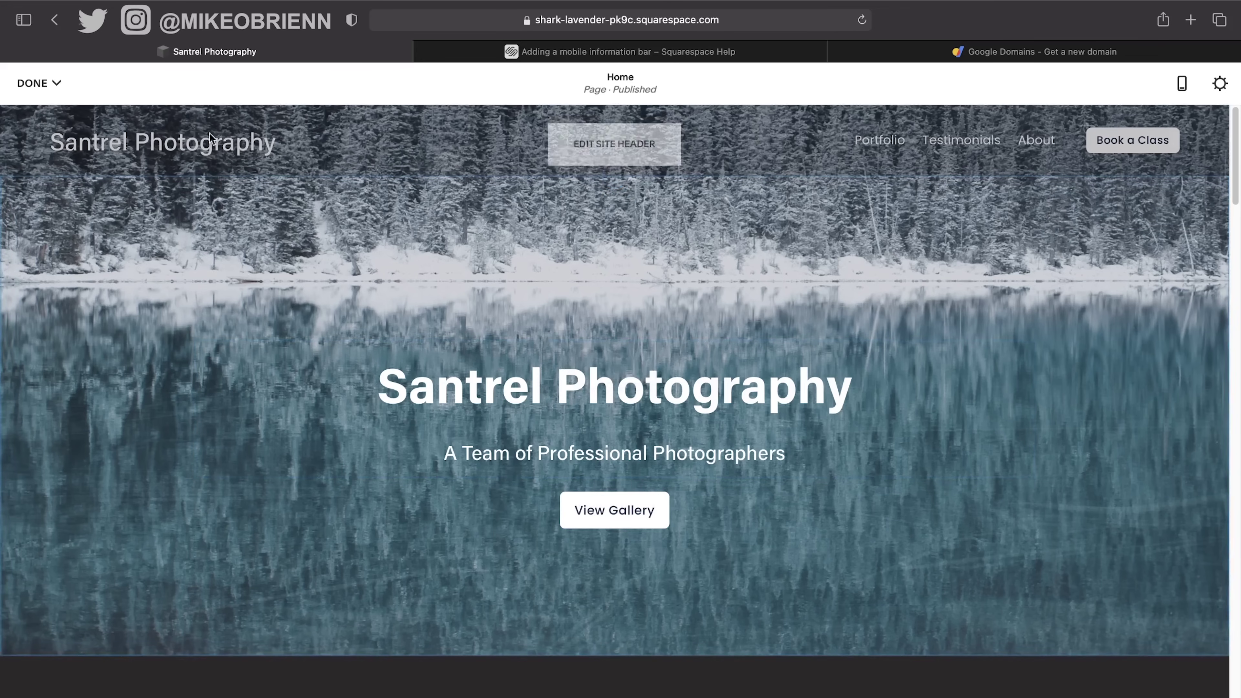
Open the site header editor, browse its Desktop, Mobile and Global settings, and reach Site Title & Logo.
{"action": "left_click", "coordinate": [606, 147]}
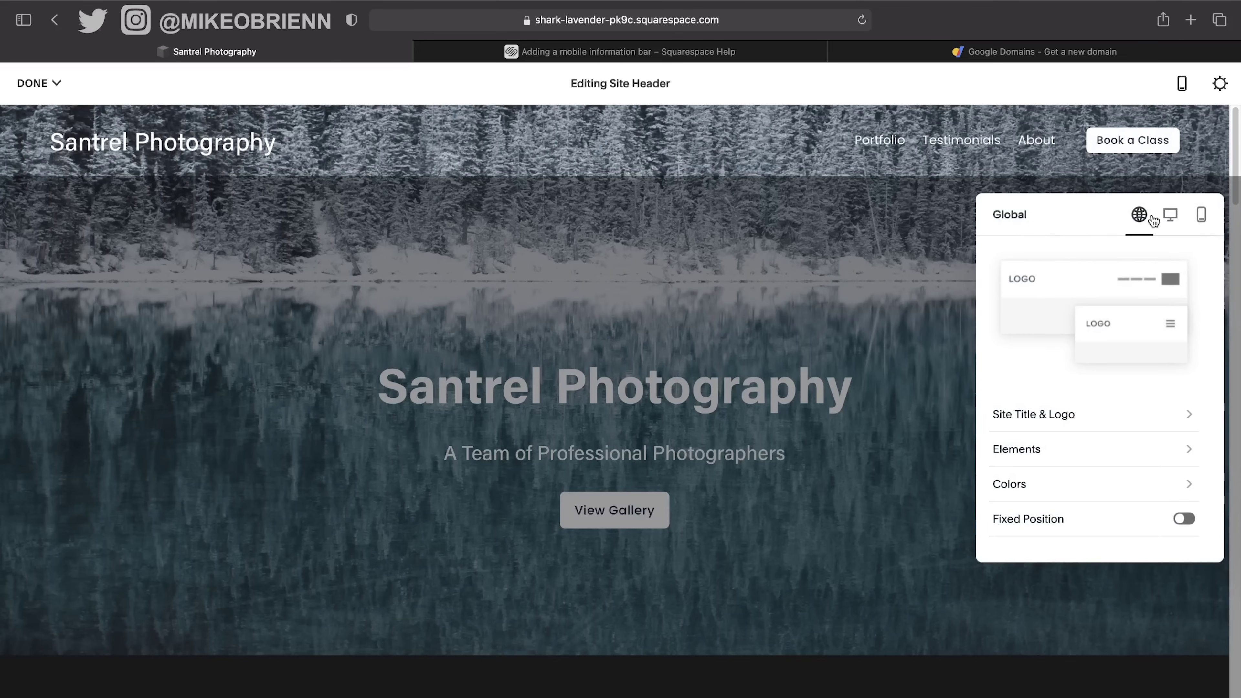
{"action": "left_click", "coordinate": [1170, 217]}
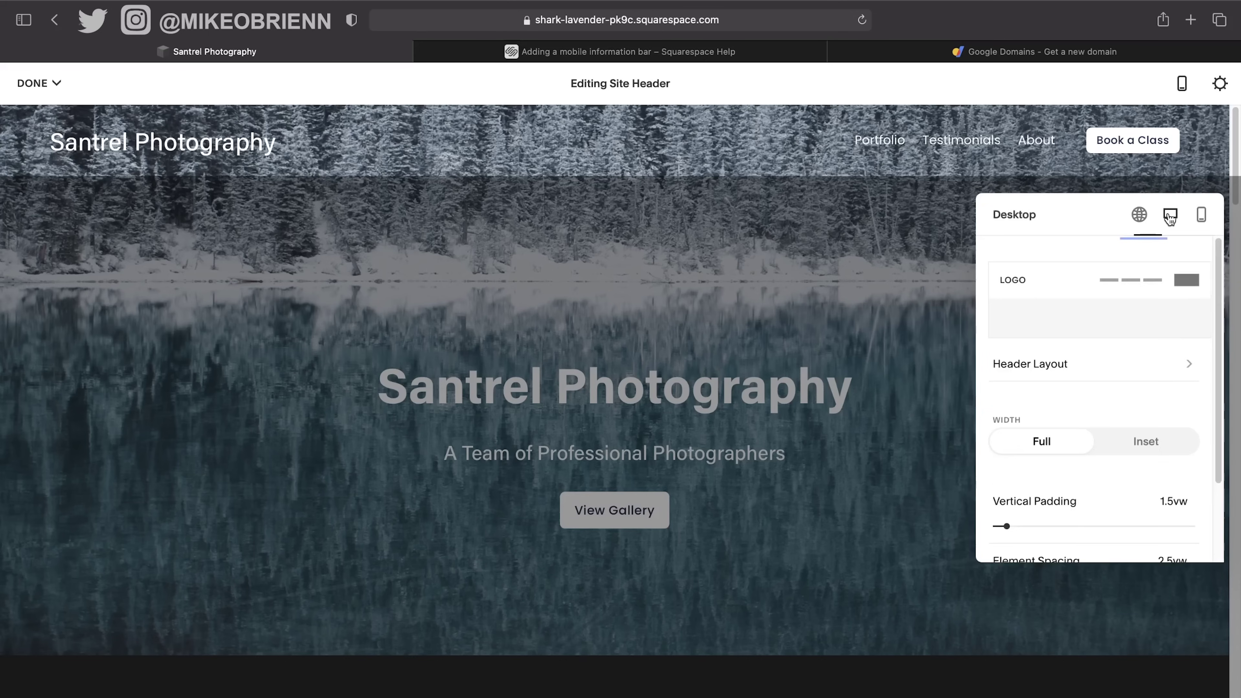
{"action": "left_click", "coordinate": [1202, 219]}
{"action": "left_click", "coordinate": [1142, 215]}
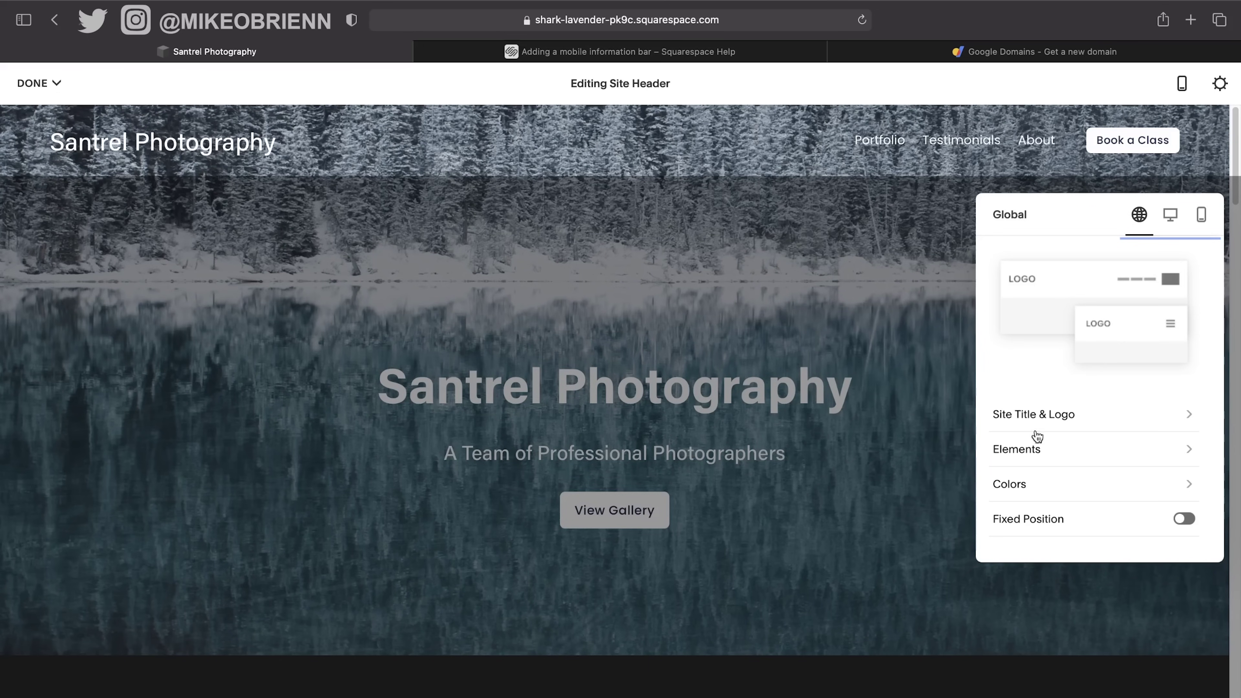
{"action": "left_click", "coordinate": [1158, 416]}
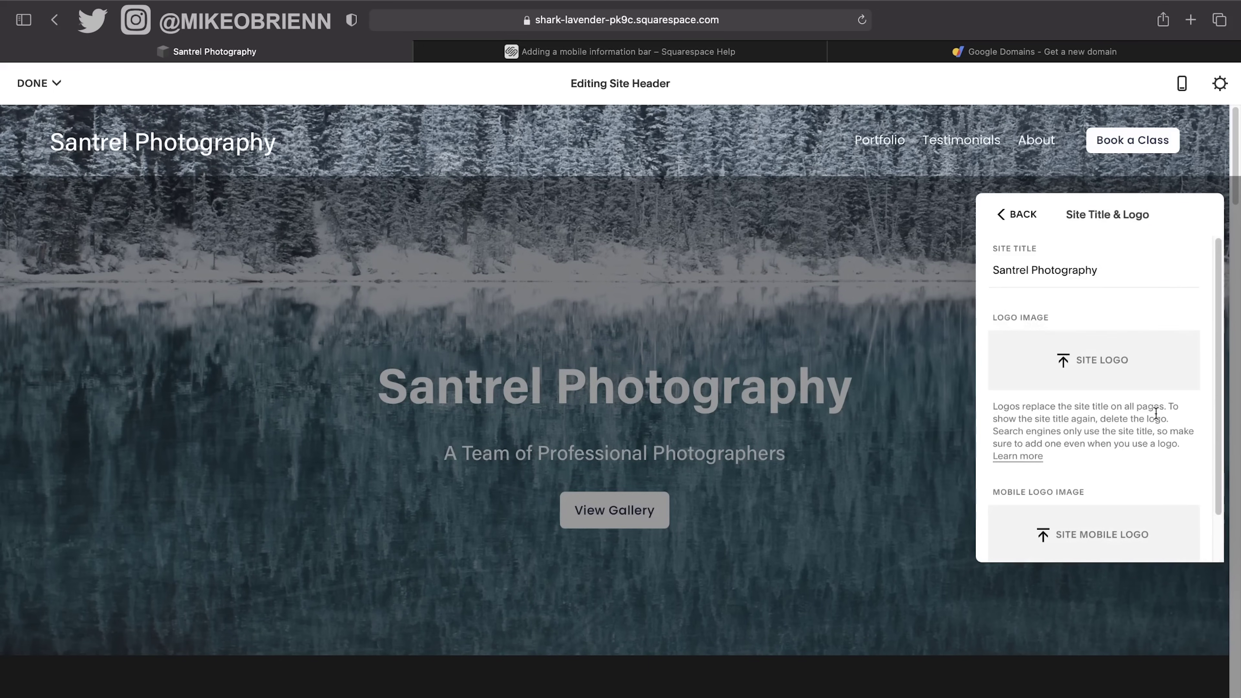
Upload Santrel_Steaks_Images (3).jpg as the logo, increase its height, then delete it.
{"action": "left_click", "coordinate": [1105, 364]}
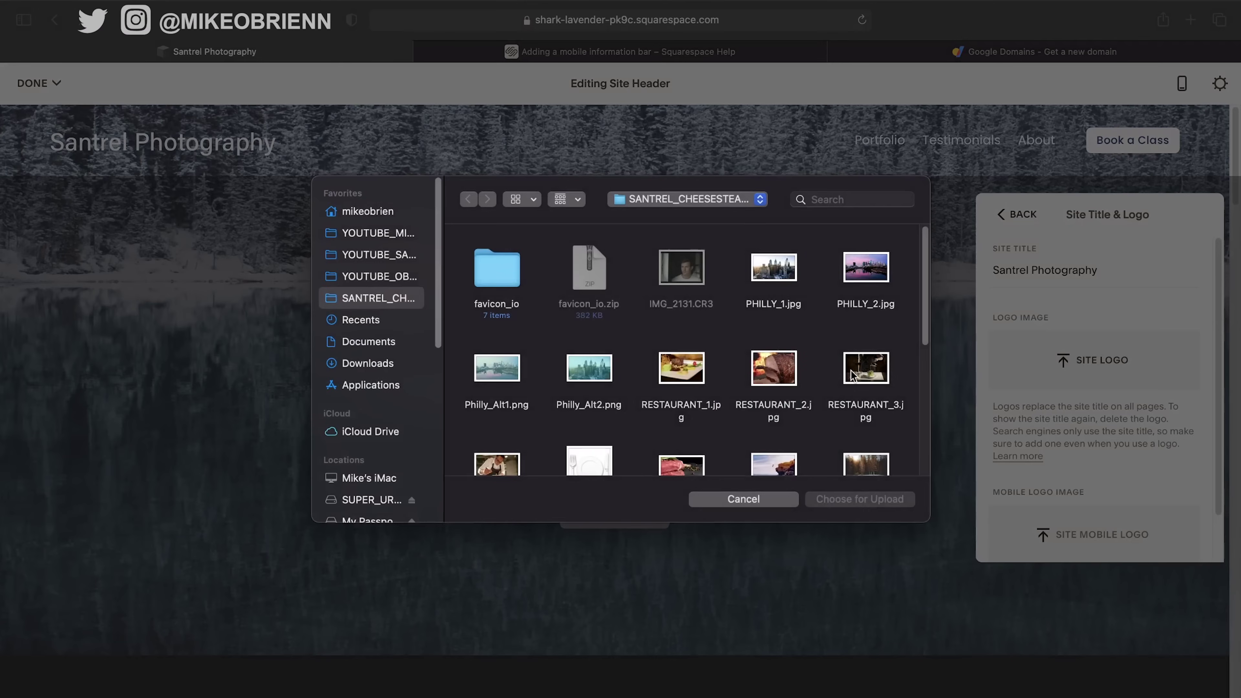
{"action": "scroll", "coordinate": [711, 360], "scroll_direction": "down", "scroll_amount": 3}
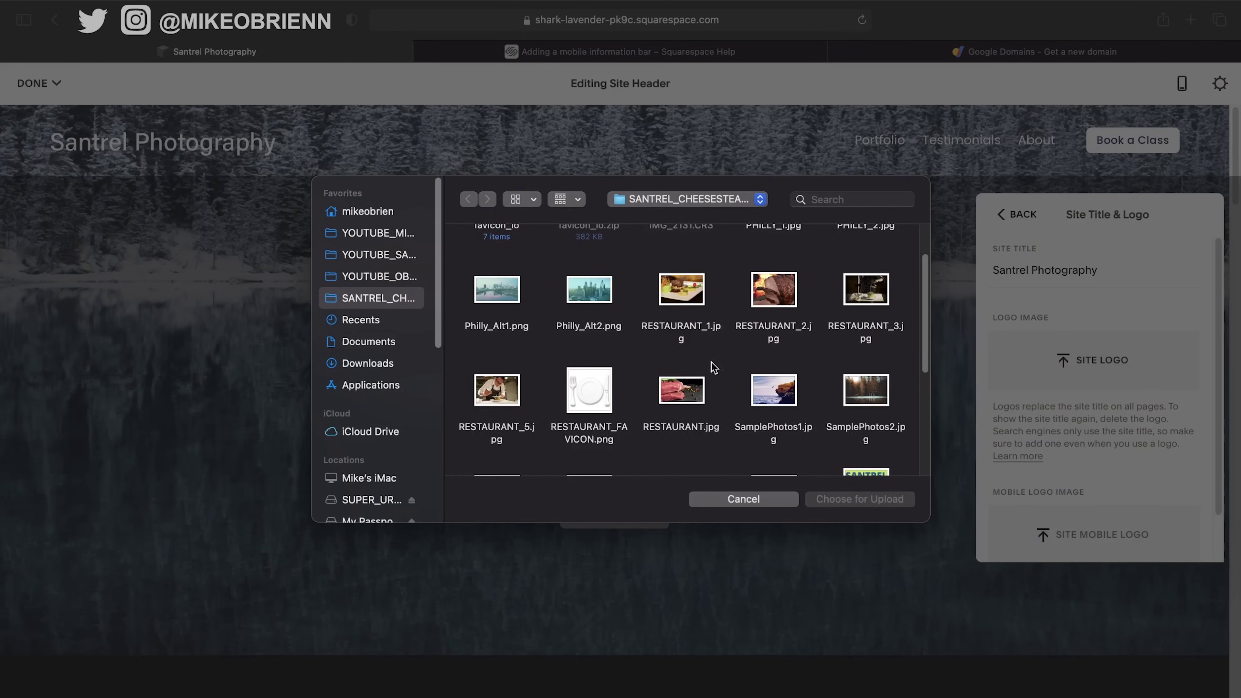
{"action": "scroll", "coordinate": [753, 356], "scroll_direction": "down", "scroll_amount": 2}
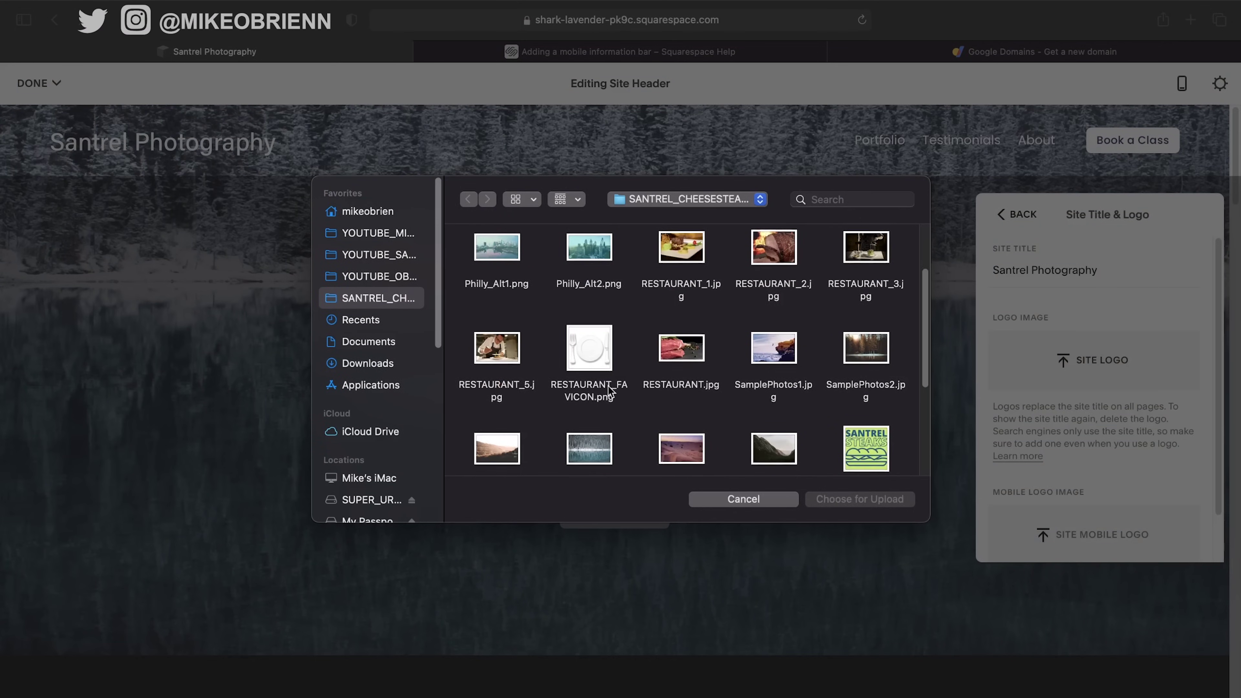
{"action": "scroll", "coordinate": [609, 389], "scroll_direction": "up", "scroll_amount": 2}
{"action": "scroll", "coordinate": [642, 346], "scroll_direction": "down", "scroll_amount": 6}
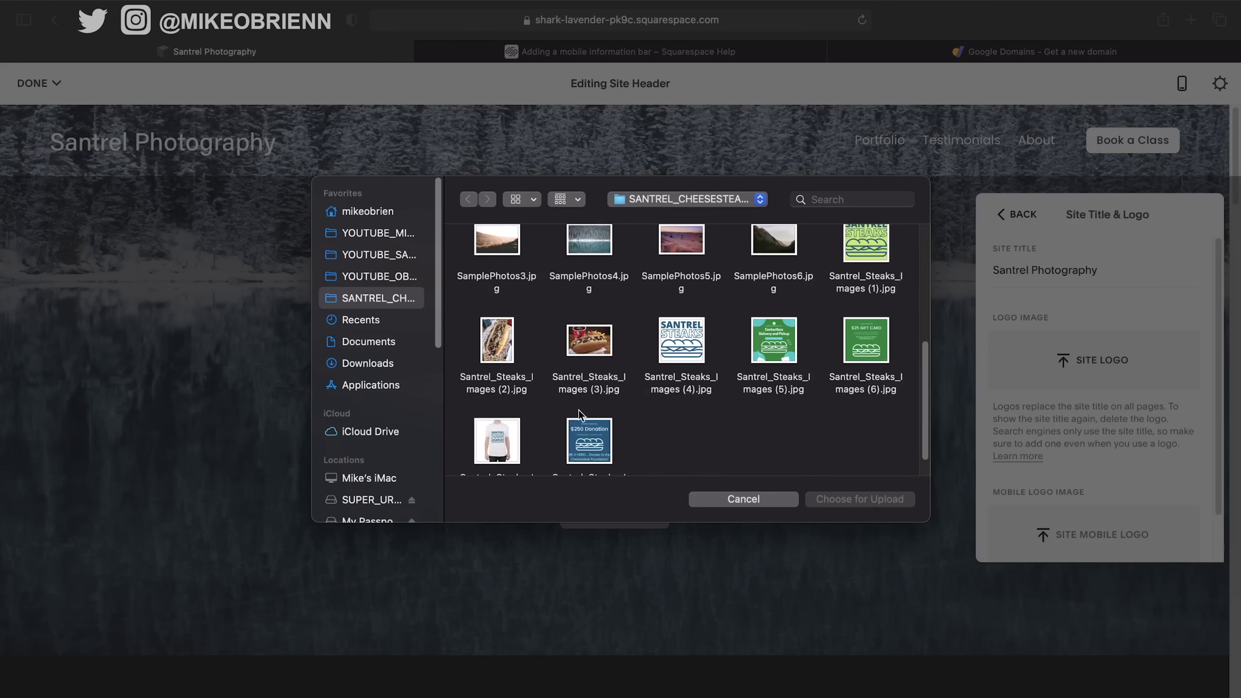
{"action": "left_click", "coordinate": [590, 351]}
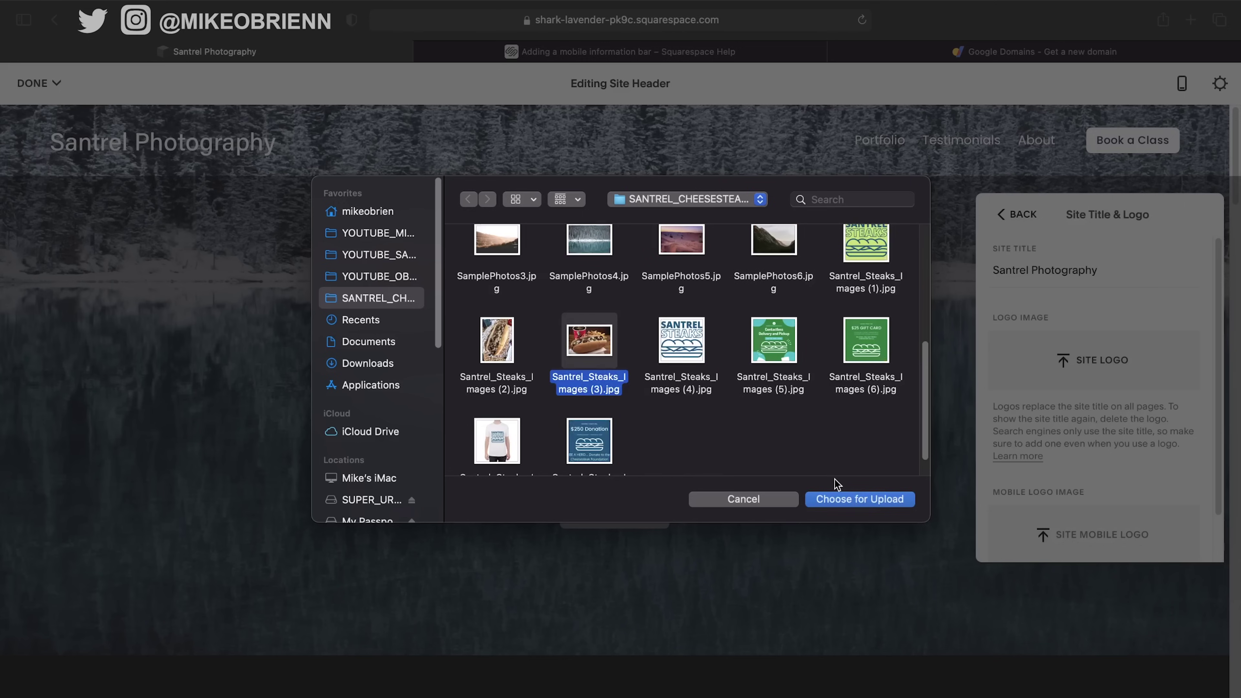
{"action": "left_click", "coordinate": [844, 499]}
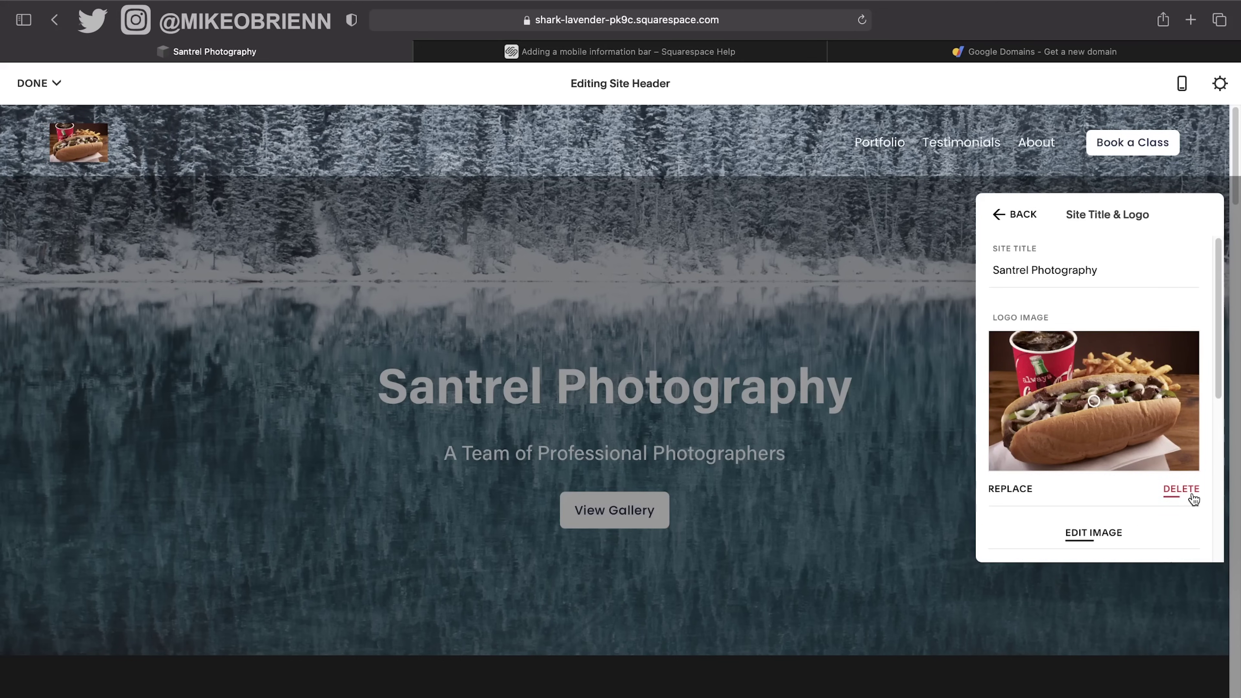
{"action": "scroll", "coordinate": [1192, 499], "scroll_direction": "down", "scroll_amount": 1}
{"action": "scroll", "coordinate": [1194, 499], "scroll_direction": "down", "scroll_amount": 5}
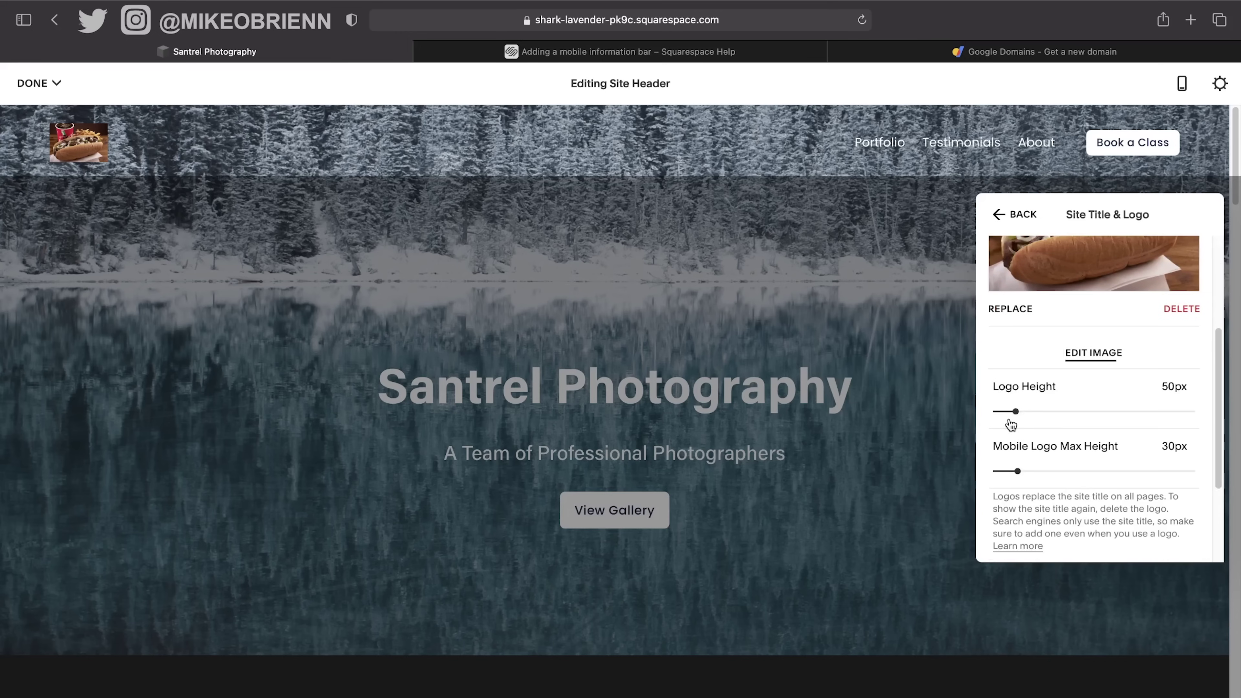
{"action": "left_click_drag", "start_coordinate": [1012, 410], "coordinate": [1060, 412]}
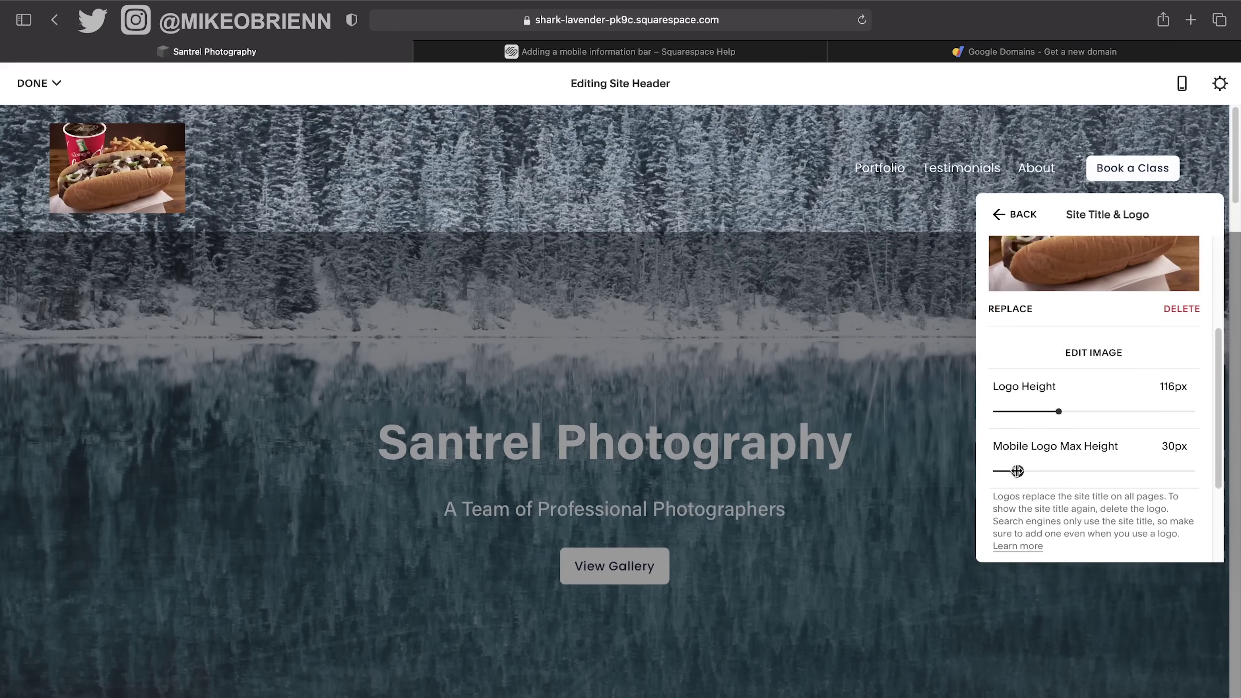
{"action": "left_click", "coordinate": [1178, 310]}
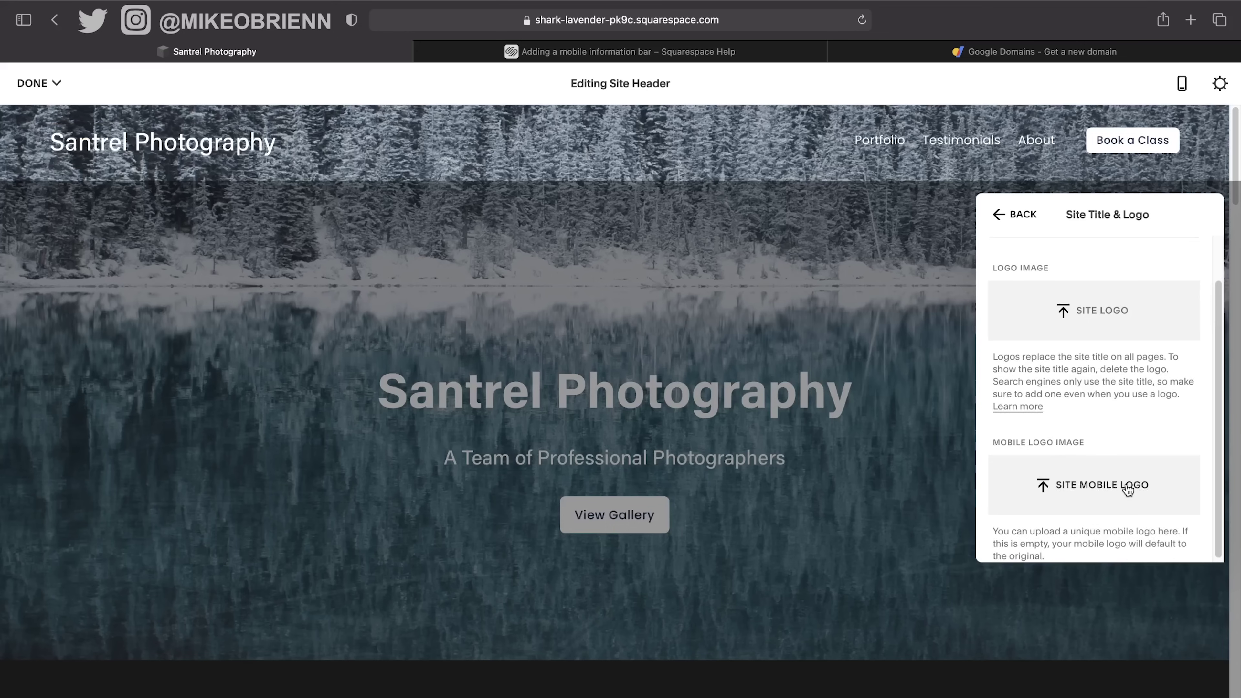
{"action": "scroll", "coordinate": [1128, 486], "scroll_direction": "up", "scroll_amount": 2}
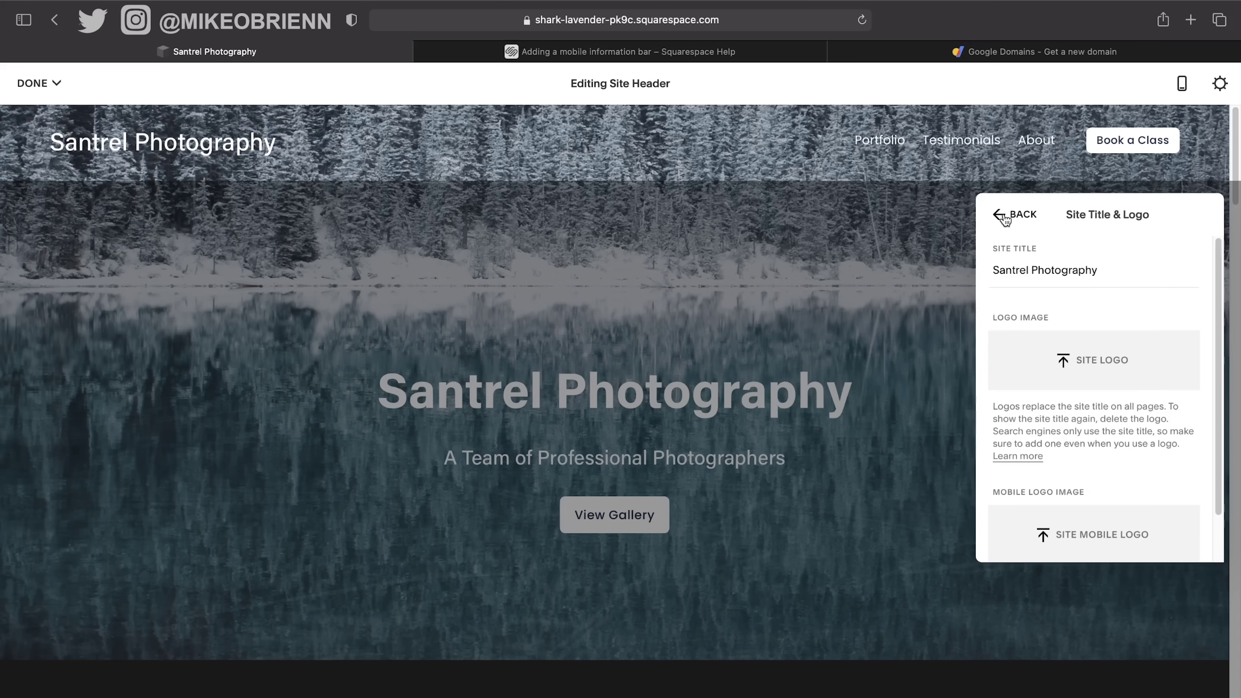
Change the header button label from Book a Class to Call Us.
{"action": "left_click", "coordinate": [1005, 218]}
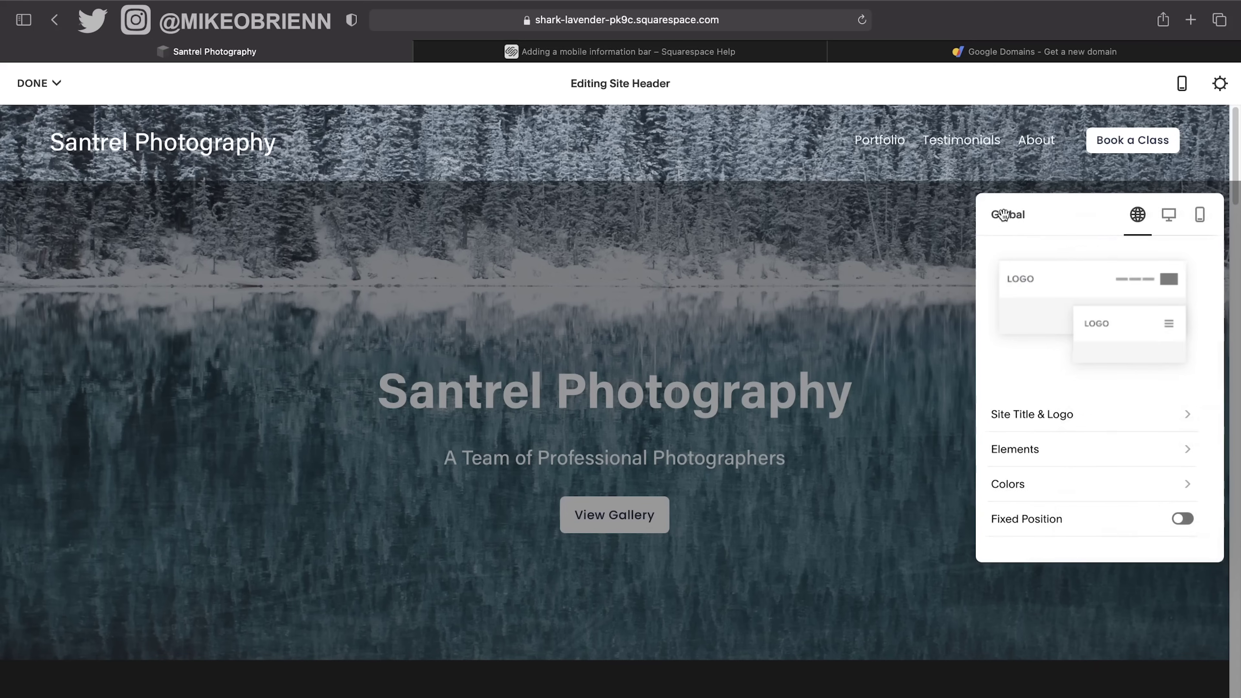
{"action": "left_click", "coordinate": [1092, 459]}
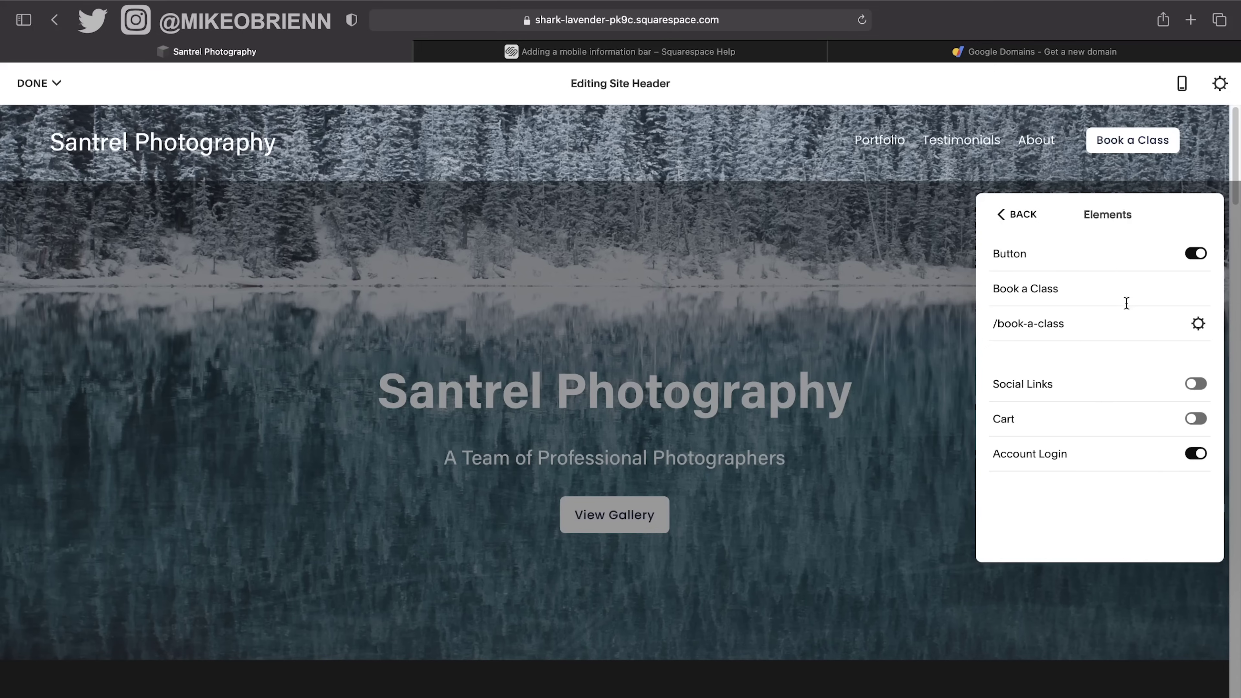
{"action": "left_click", "coordinate": [1089, 287]}
{"action": "left_click_drag", "start_coordinate": [1059, 288], "coordinate": [991, 292]}
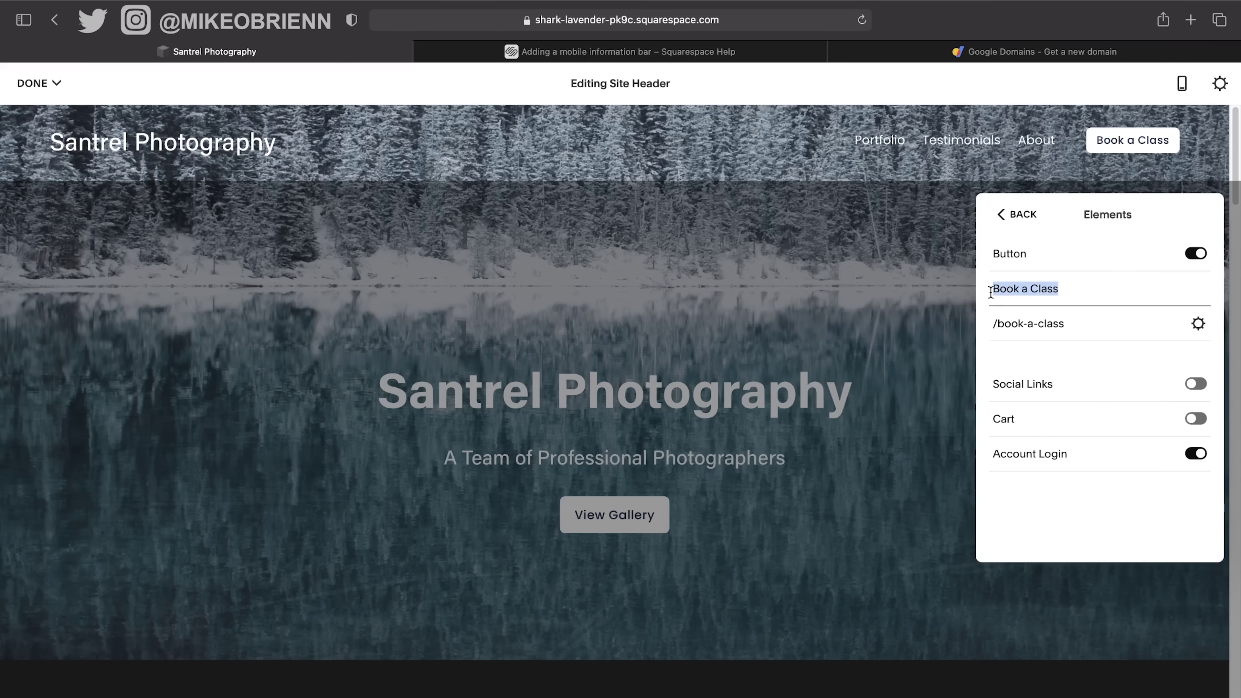
{"action": "type", "text": "Call Us"}
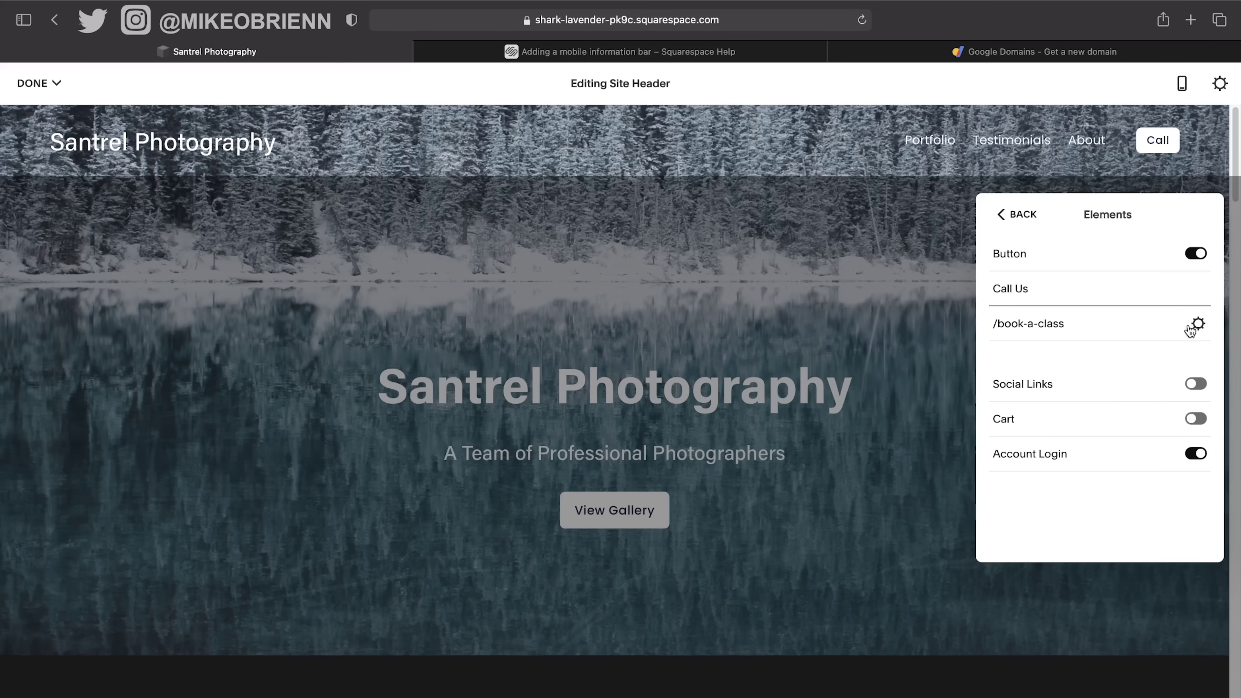
Replace the button's /book-a-class page link with a phone number link and save.
{"action": "left_click", "coordinate": [1198, 323]}
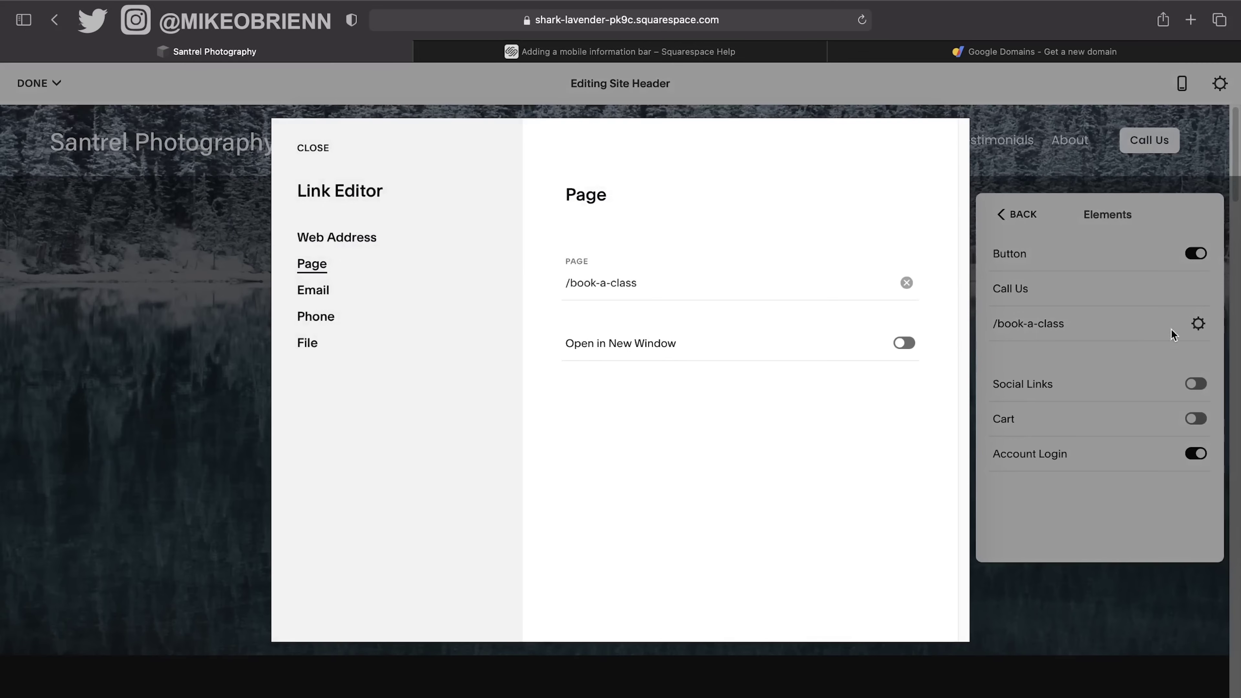
{"action": "left_click", "coordinate": [669, 289]}
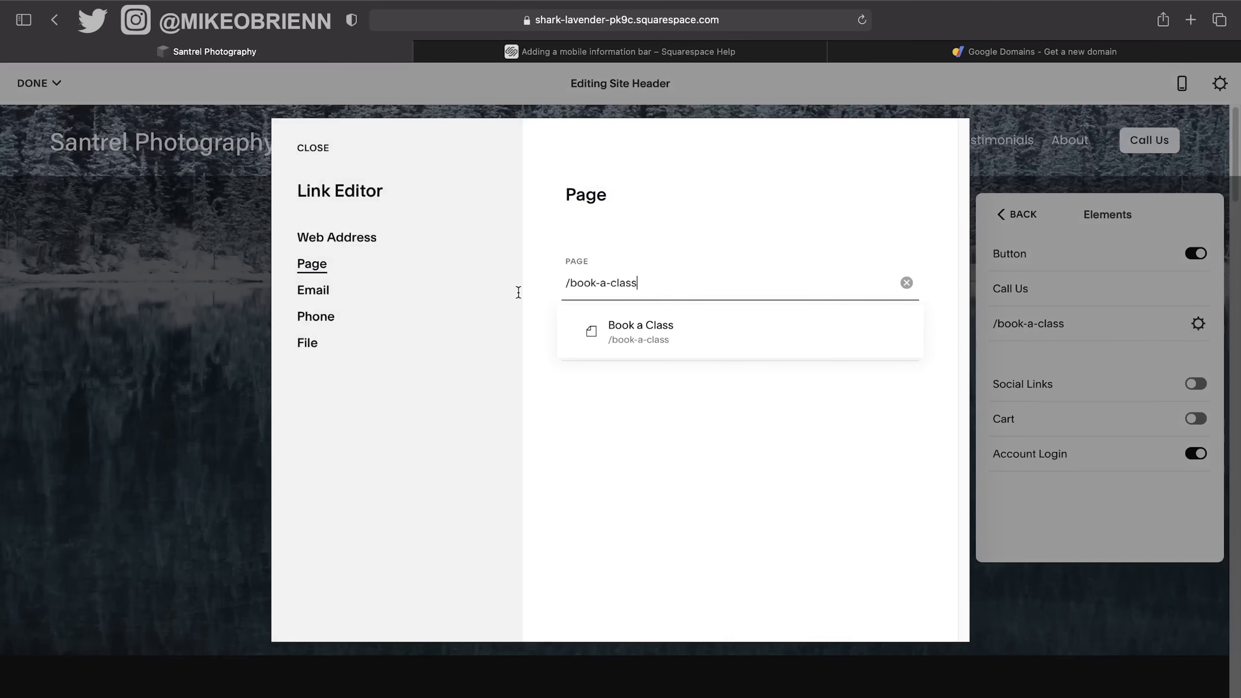
{"action": "left_click", "coordinate": [906, 283]}
{"action": "left_click", "coordinate": [733, 259]}
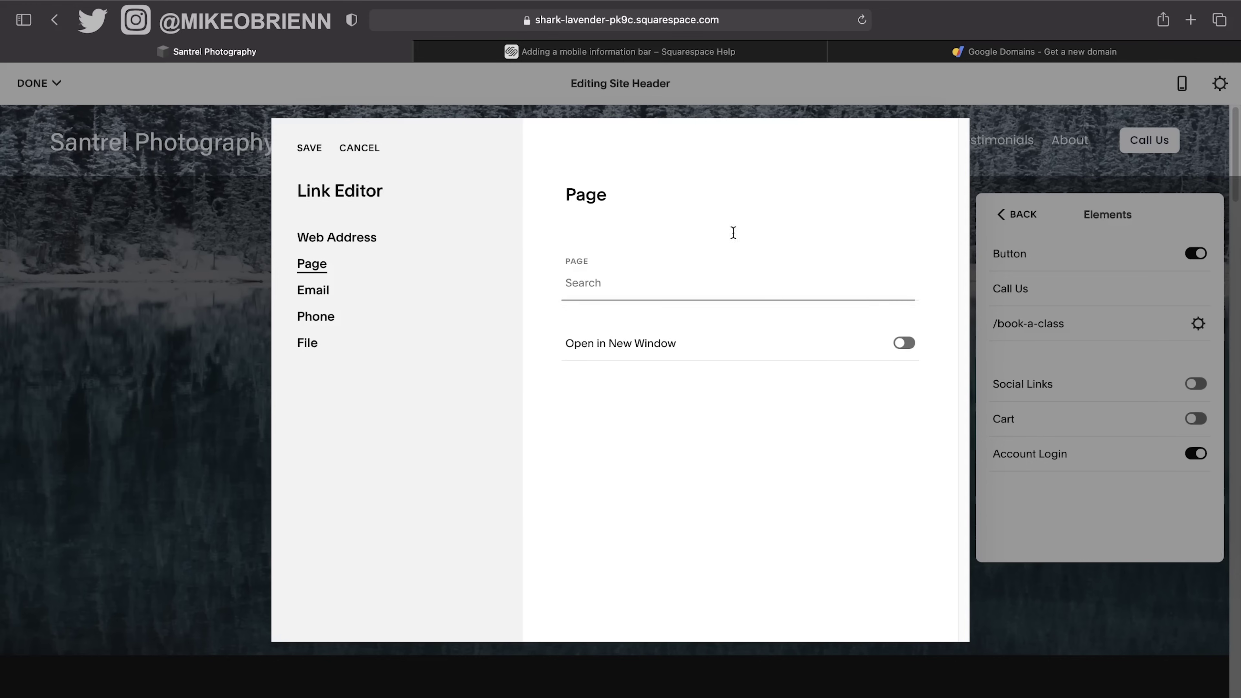
{"action": "left_click", "coordinate": [322, 317]}
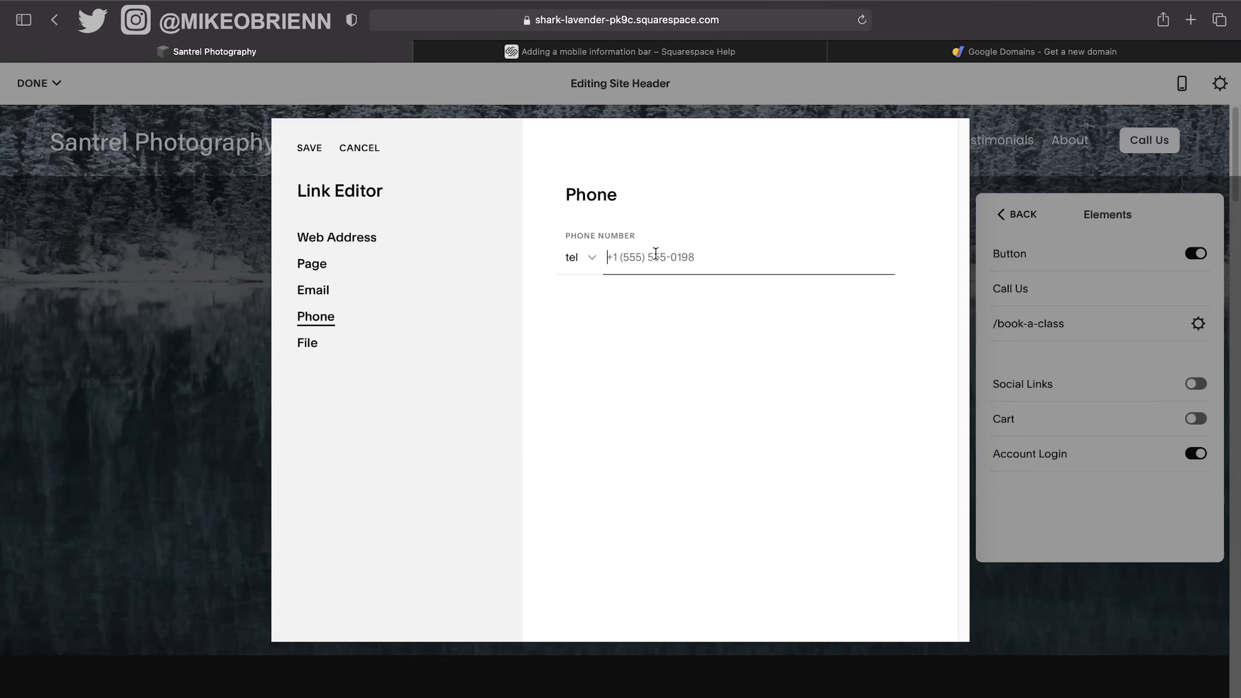
{"action": "type", "text": "123456789"}
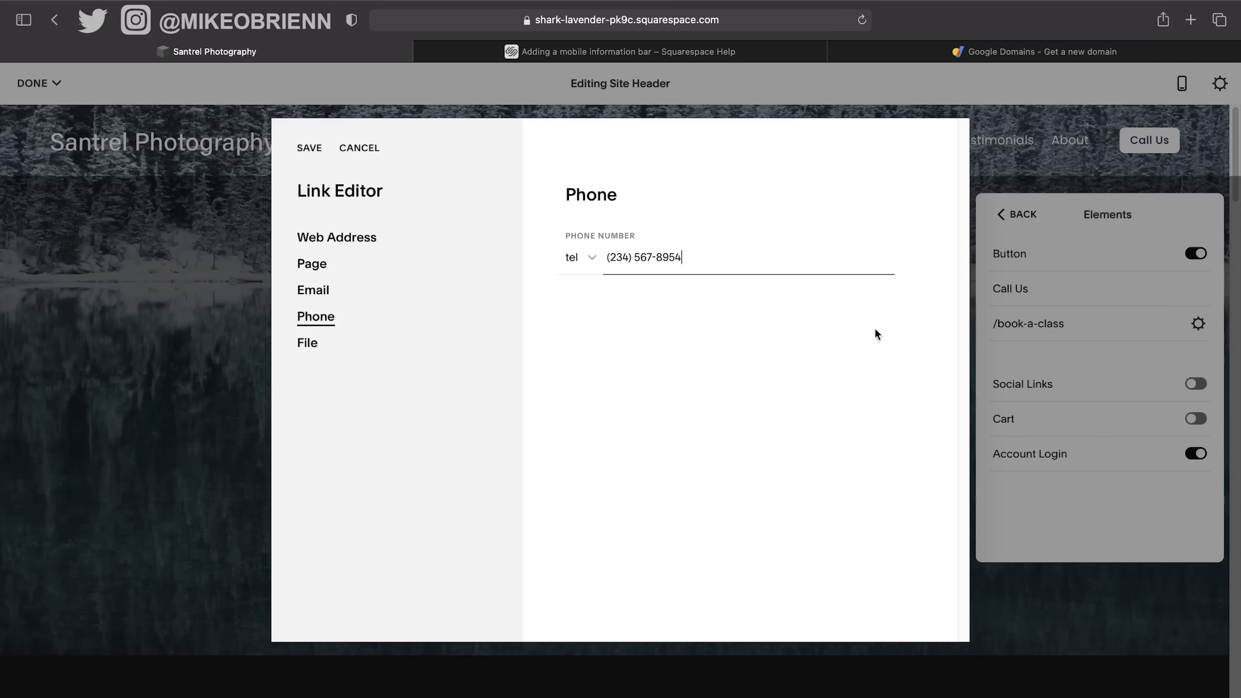
{"action": "left_click", "coordinate": [317, 155]}
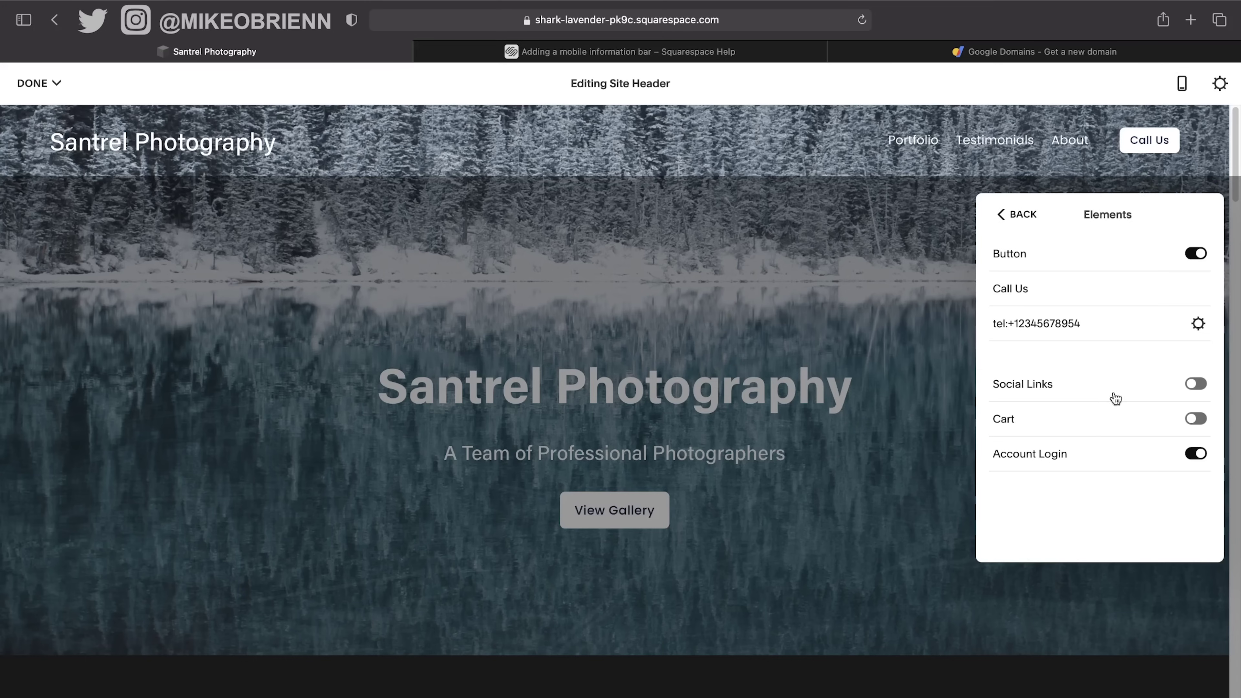
Turn on header social links and remove the Facebook link.
{"action": "left_click", "coordinate": [1195, 385]}
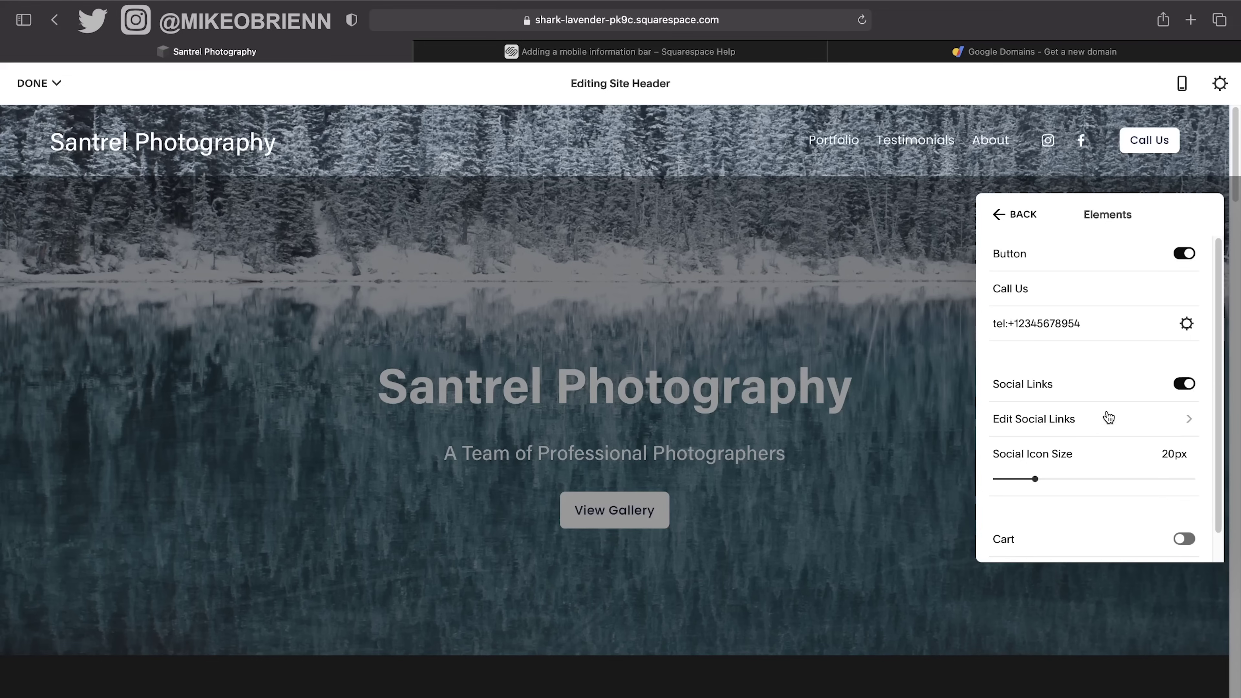
{"action": "left_click", "coordinate": [1084, 419]}
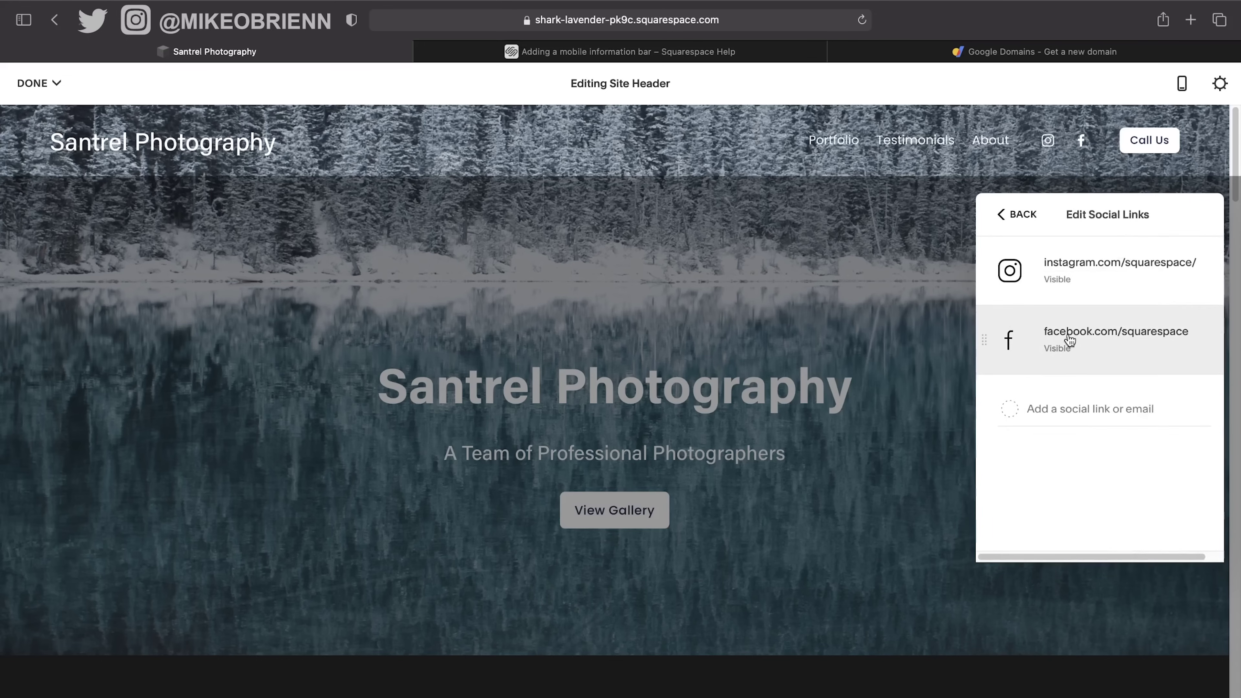
{"action": "left_click", "coordinate": [1035, 406]}
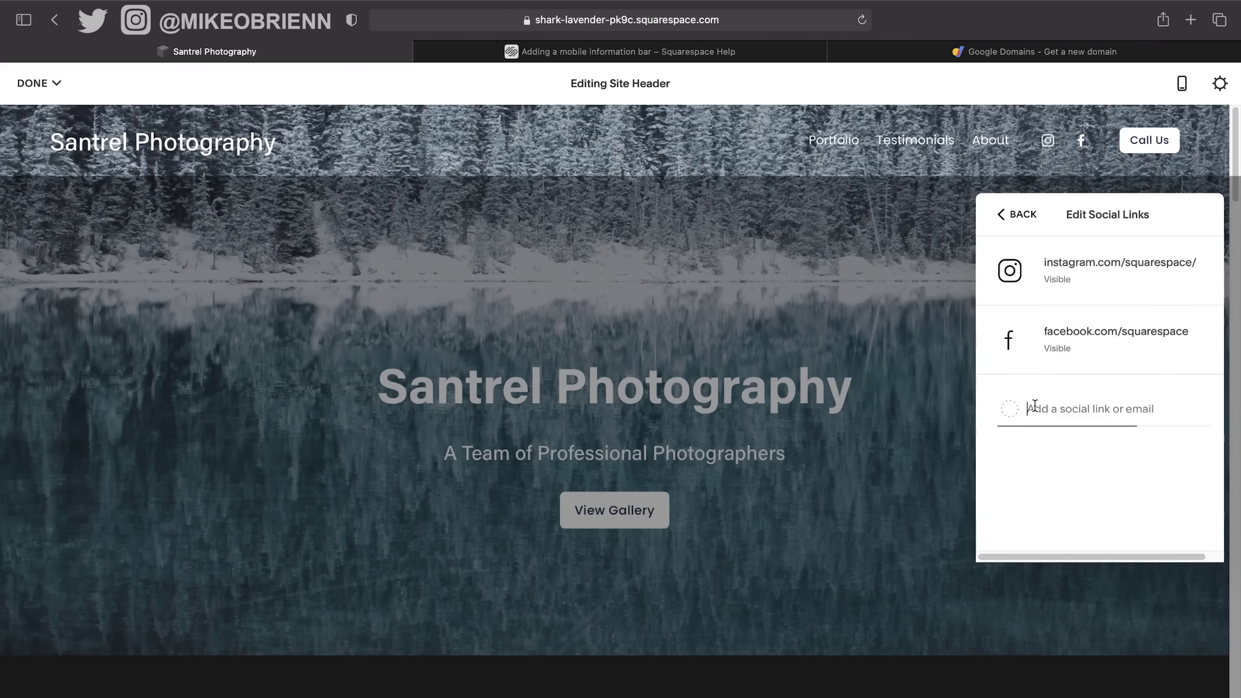
{"action": "left_click", "coordinate": [1004, 333]}
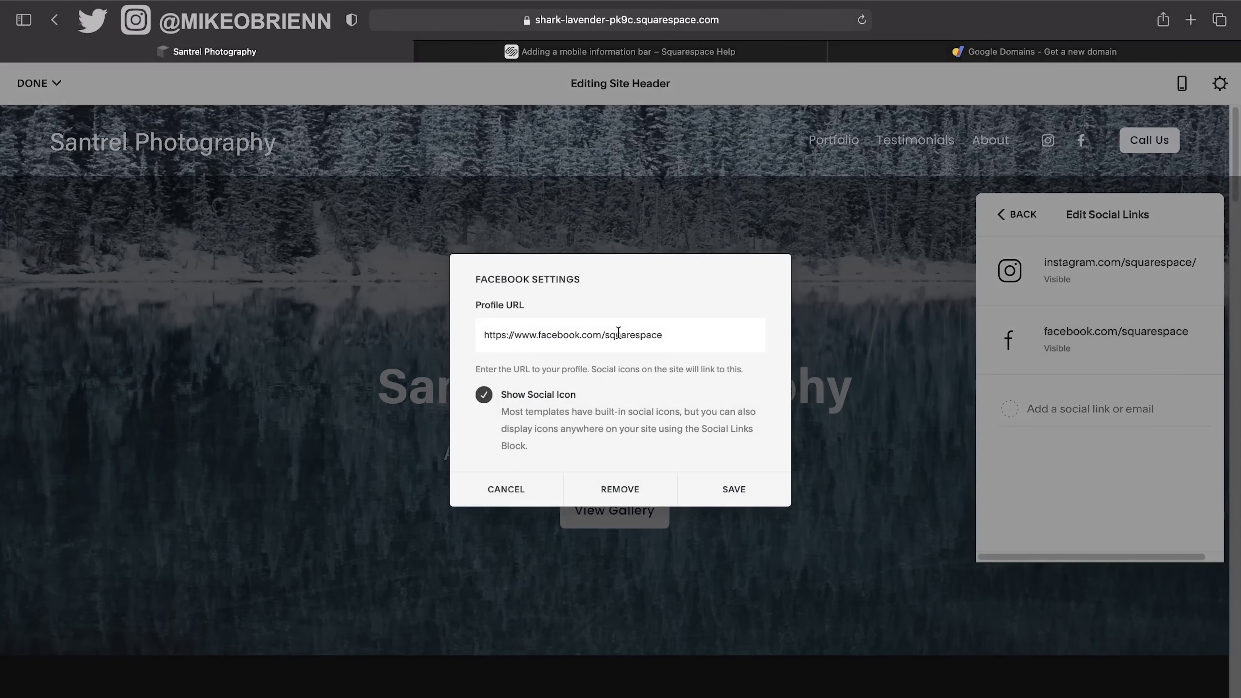
{"action": "left_click", "coordinate": [534, 490]}
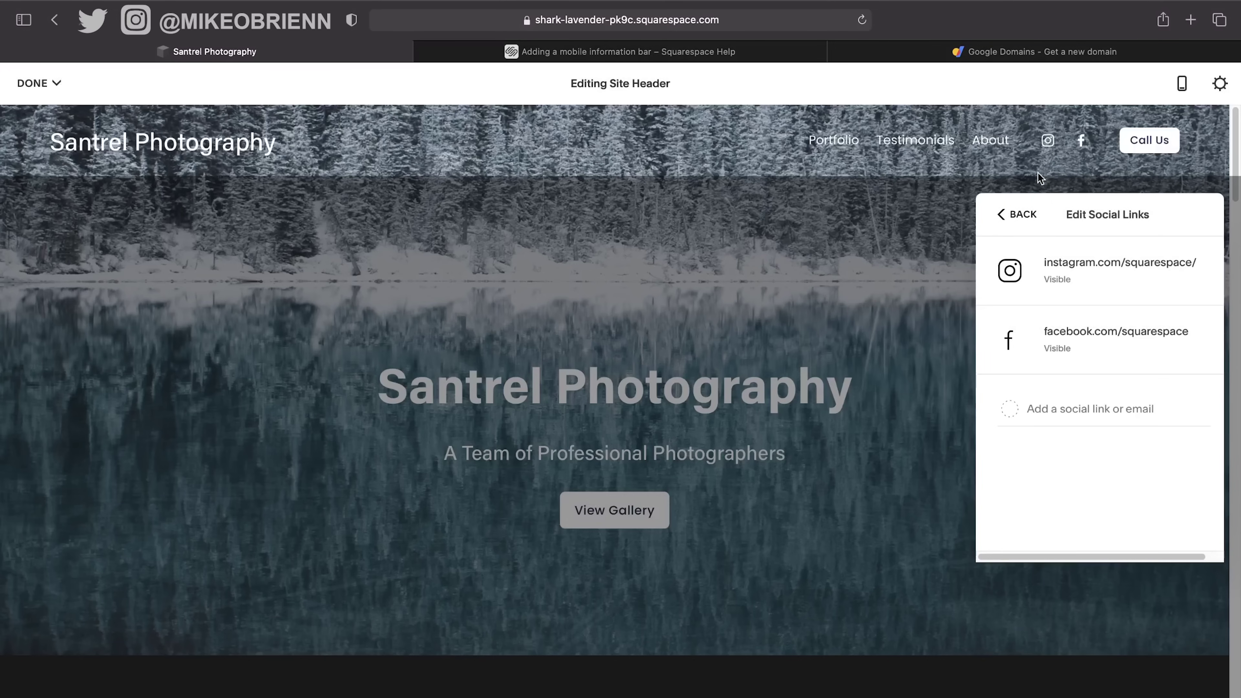
{"action": "left_click", "coordinate": [1050, 342]}
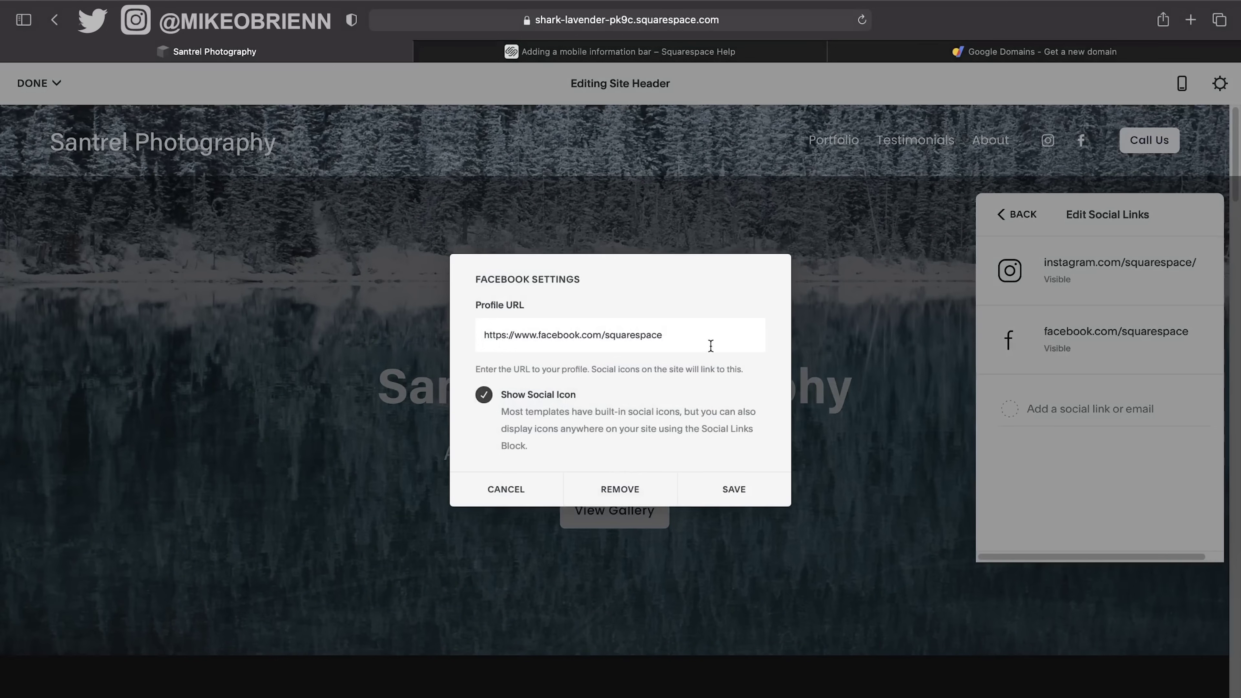
{"action": "left_click", "coordinate": [608, 498]}
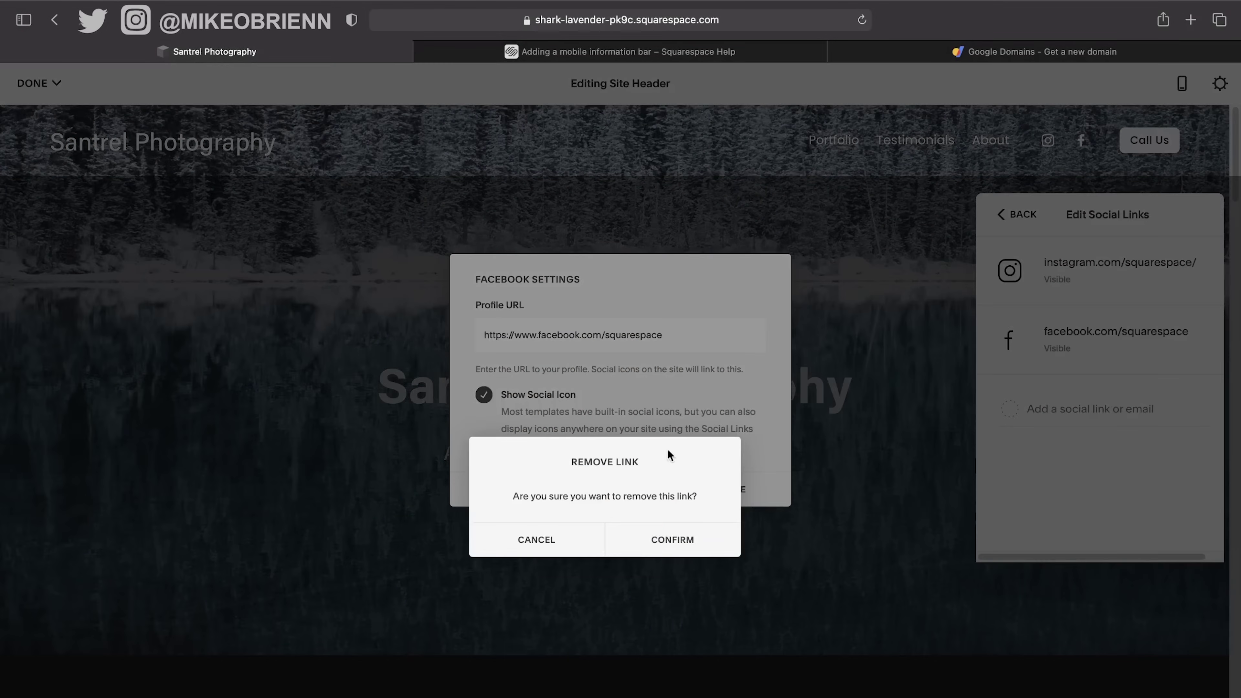
{"action": "left_click", "coordinate": [632, 543]}
Point the Instagram link to the owner's own profile and save it.
{"action": "left_click", "coordinate": [1087, 277]}
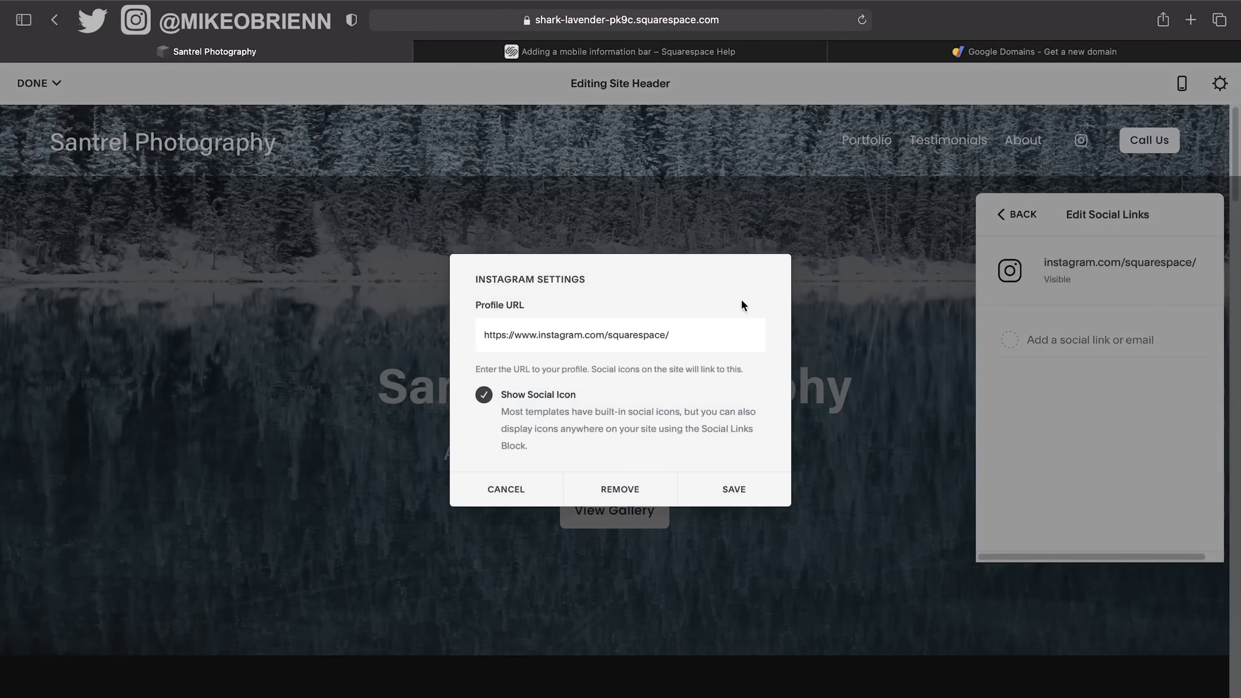
{"action": "left_click_drag", "start_coordinate": [702, 328], "coordinate": [606, 337]}
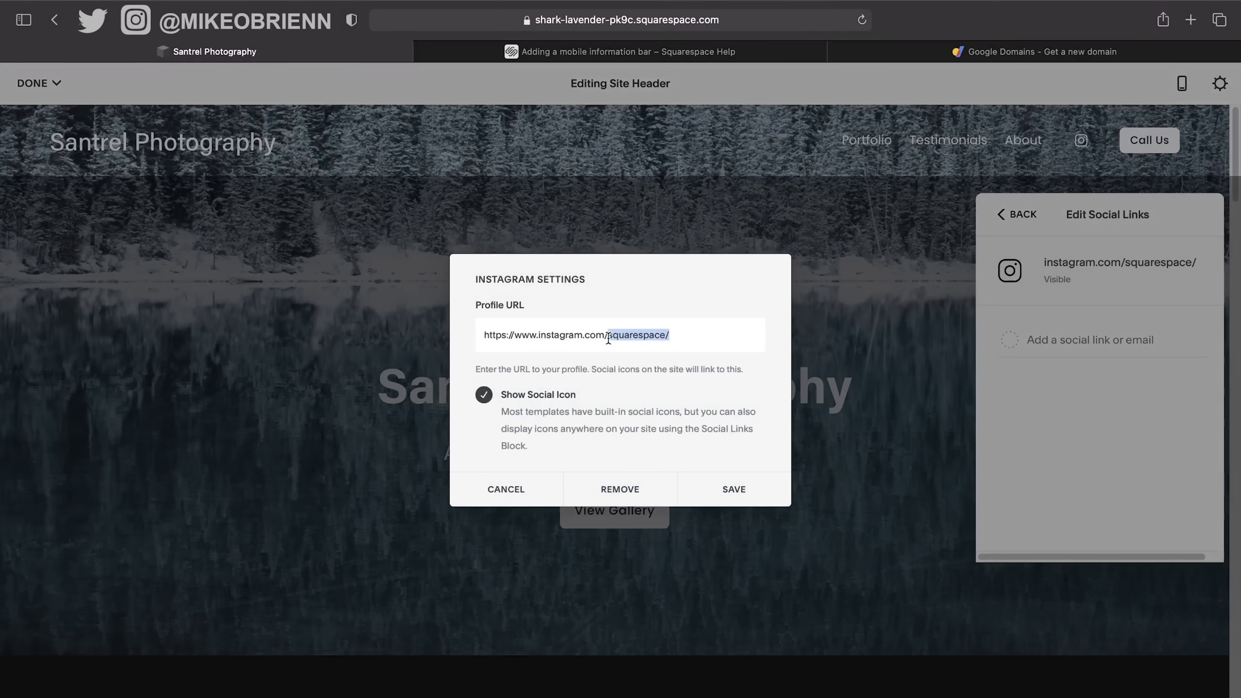
{"action": "type", "text": "mikeobrienn"}
{"action": "left_click", "coordinate": [732, 491]}
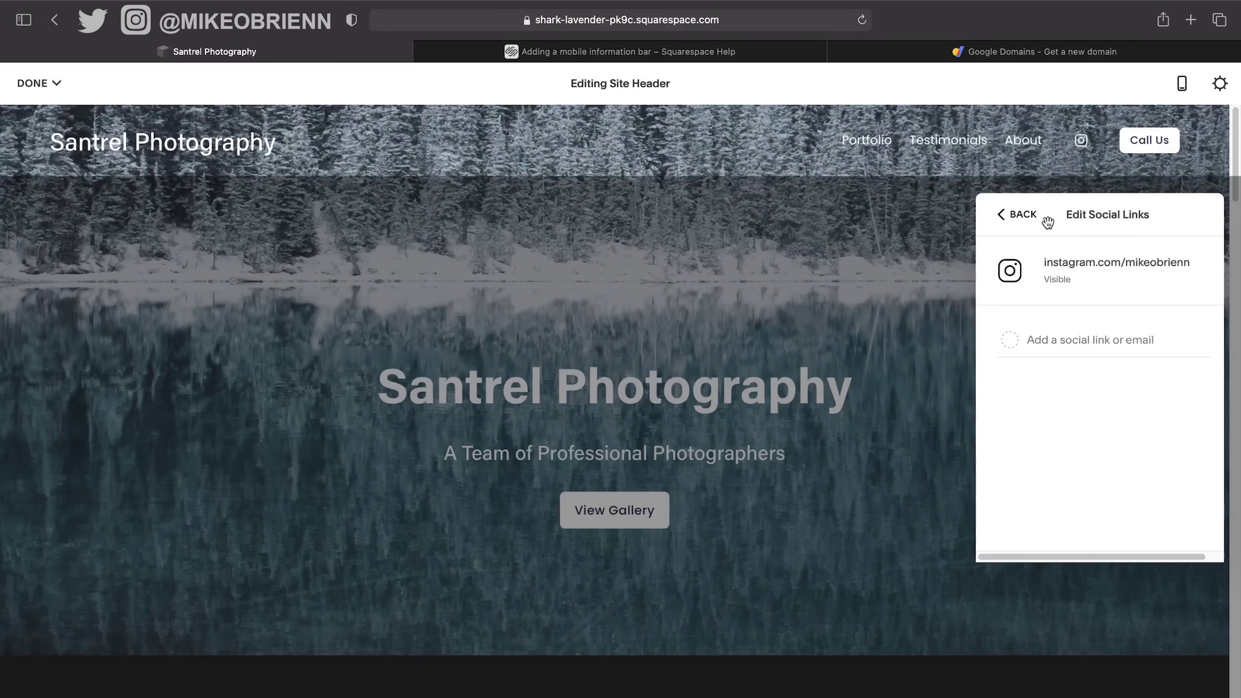
{"action": "left_click", "coordinate": [1035, 225]}
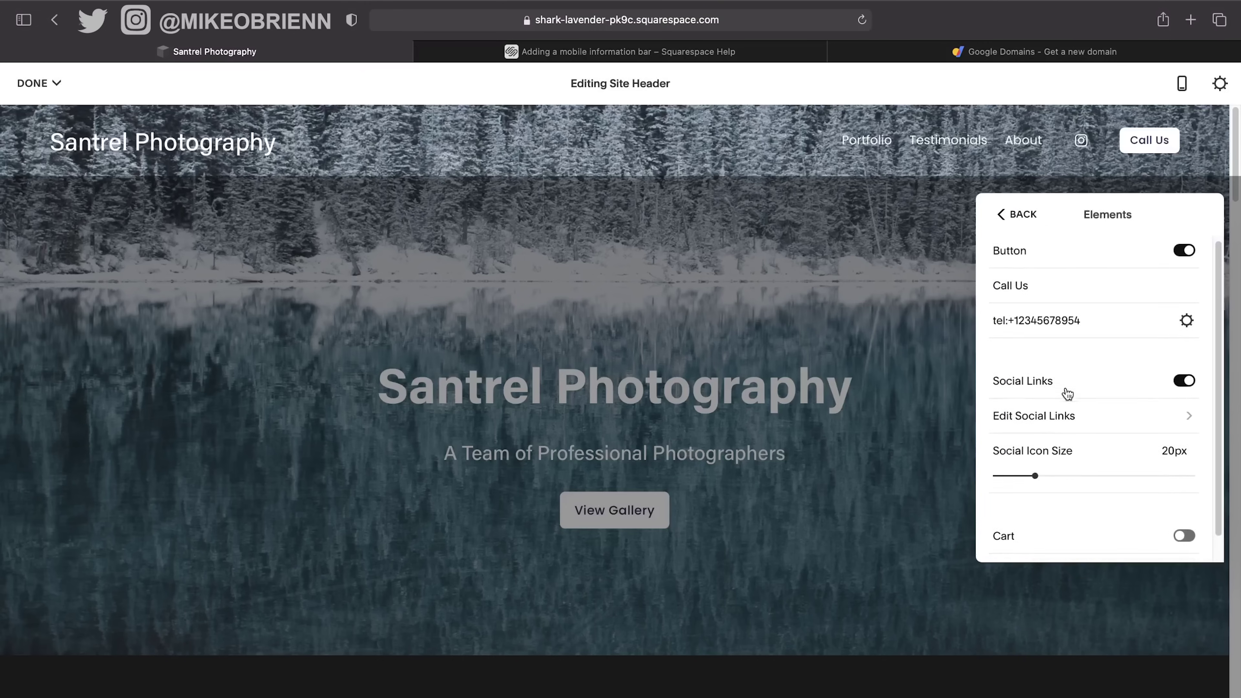
{"action": "scroll", "coordinate": [1066, 393], "scroll_direction": "down", "scroll_amount": 1}
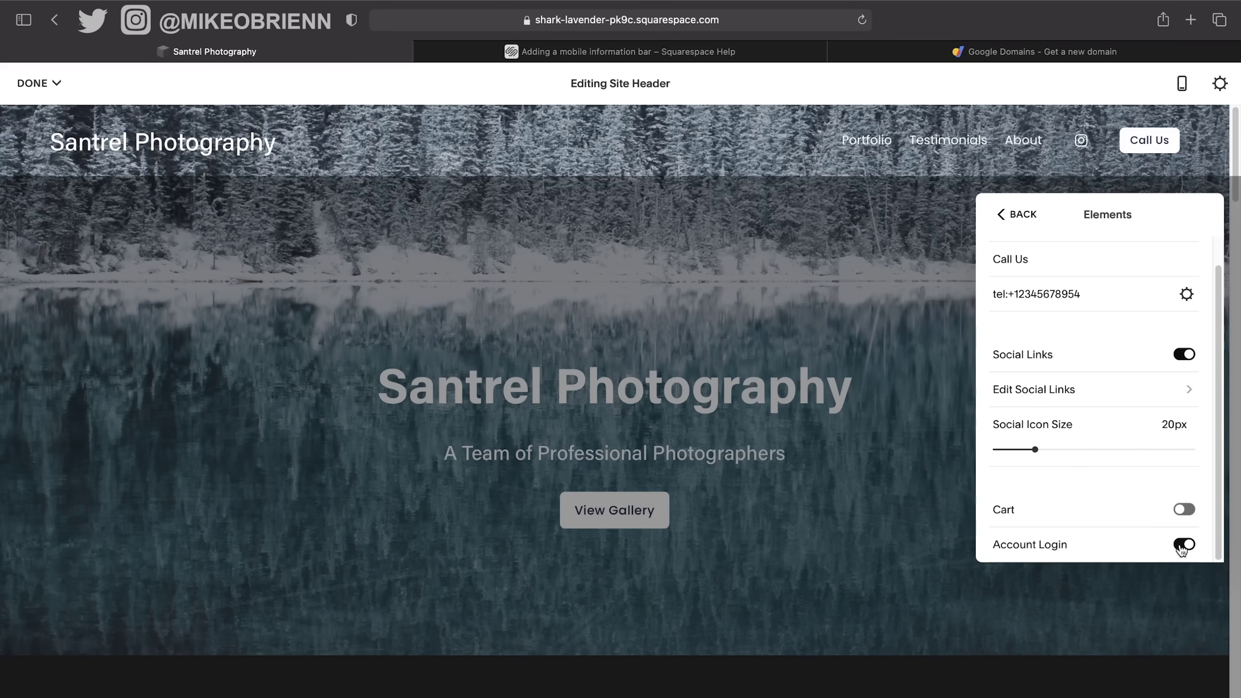
{"action": "scroll", "coordinate": [1132, 466], "scroll_direction": "up", "scroll_amount": 1}
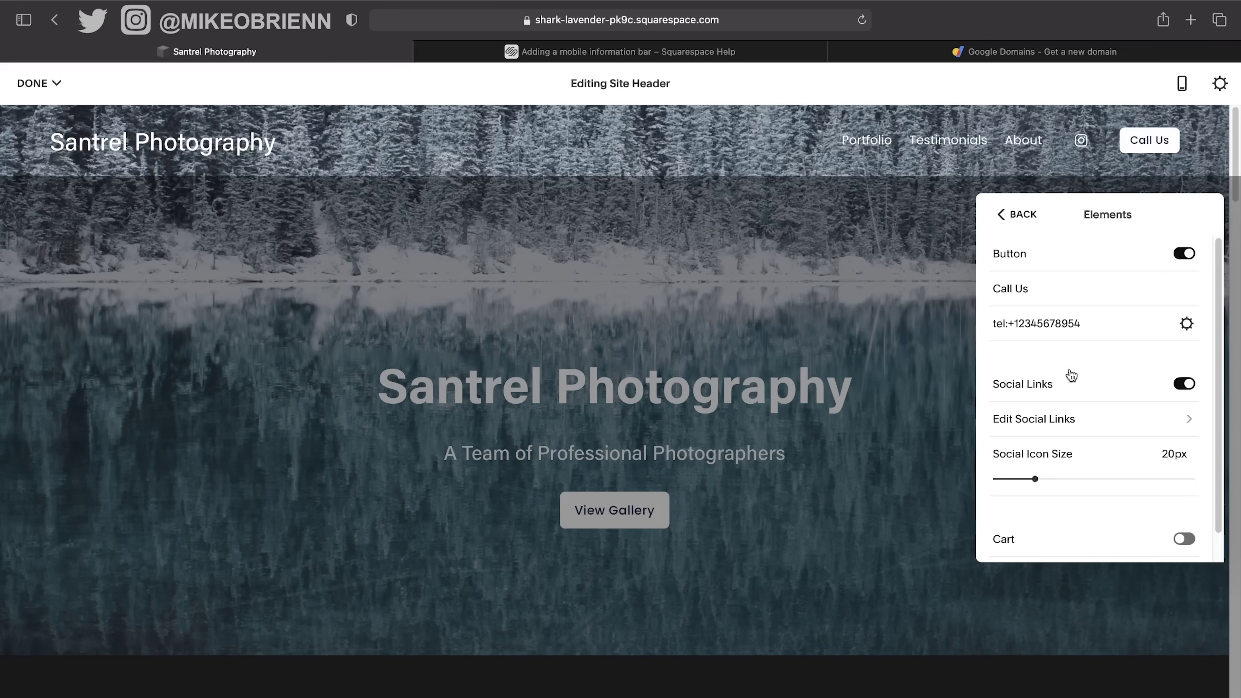
In header Colors, turn transparency off and back on so the header stays transparent.
{"action": "left_click", "coordinate": [1020, 220]}
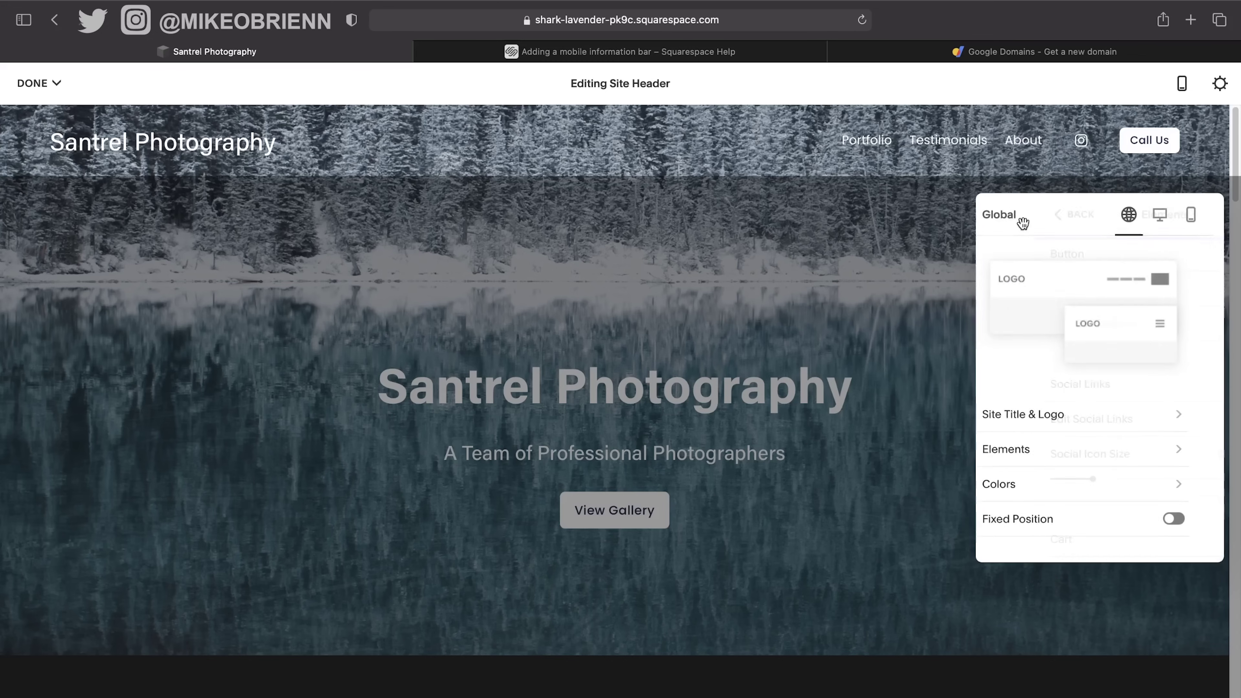
{"action": "left_click", "coordinate": [1081, 485]}
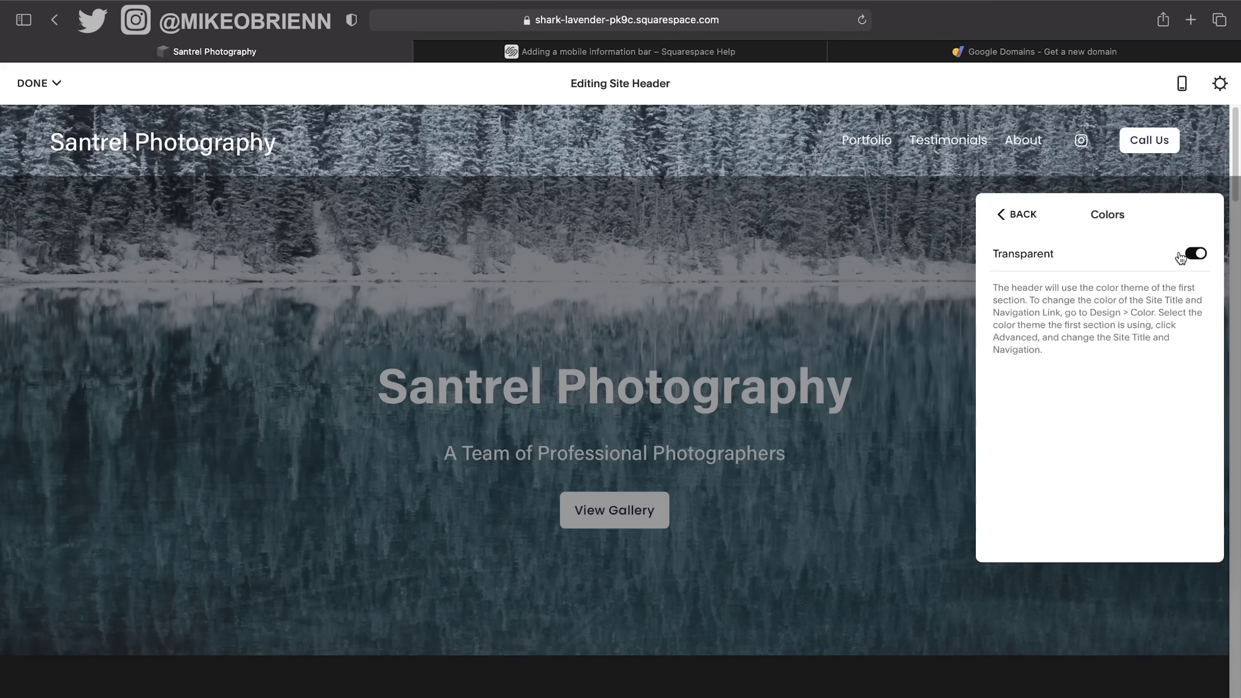
{"action": "left_click", "coordinate": [1193, 254]}
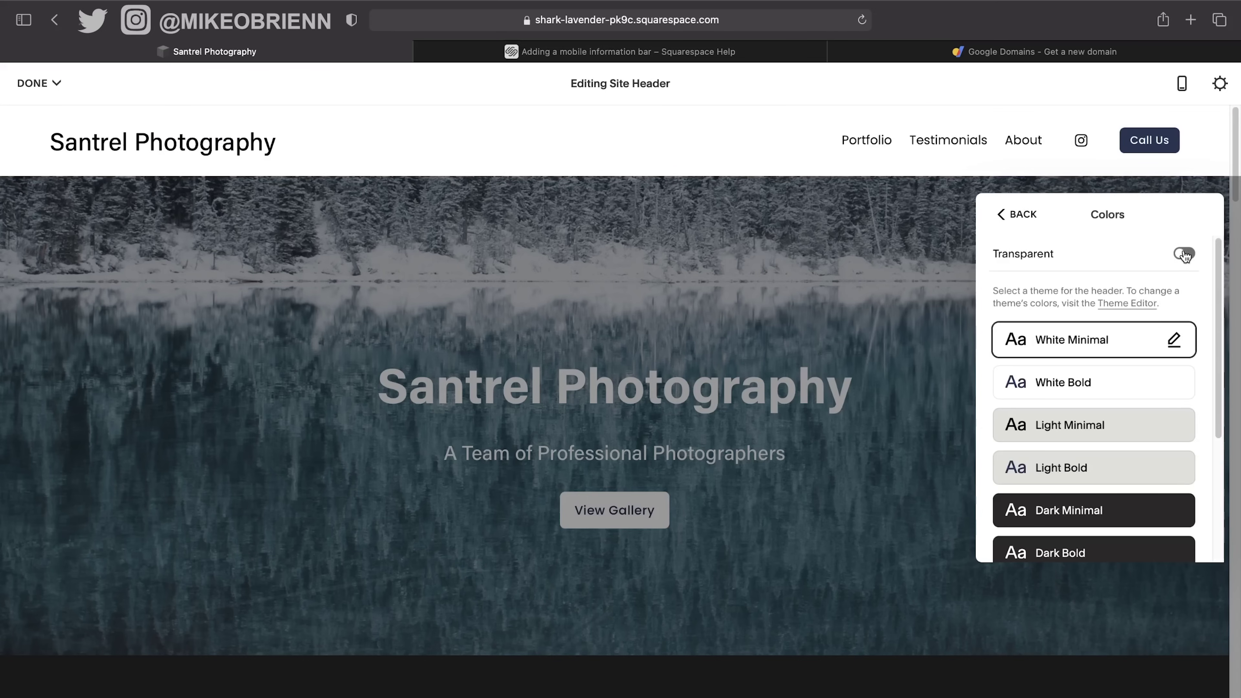
{"action": "left_click", "coordinate": [1187, 255]}
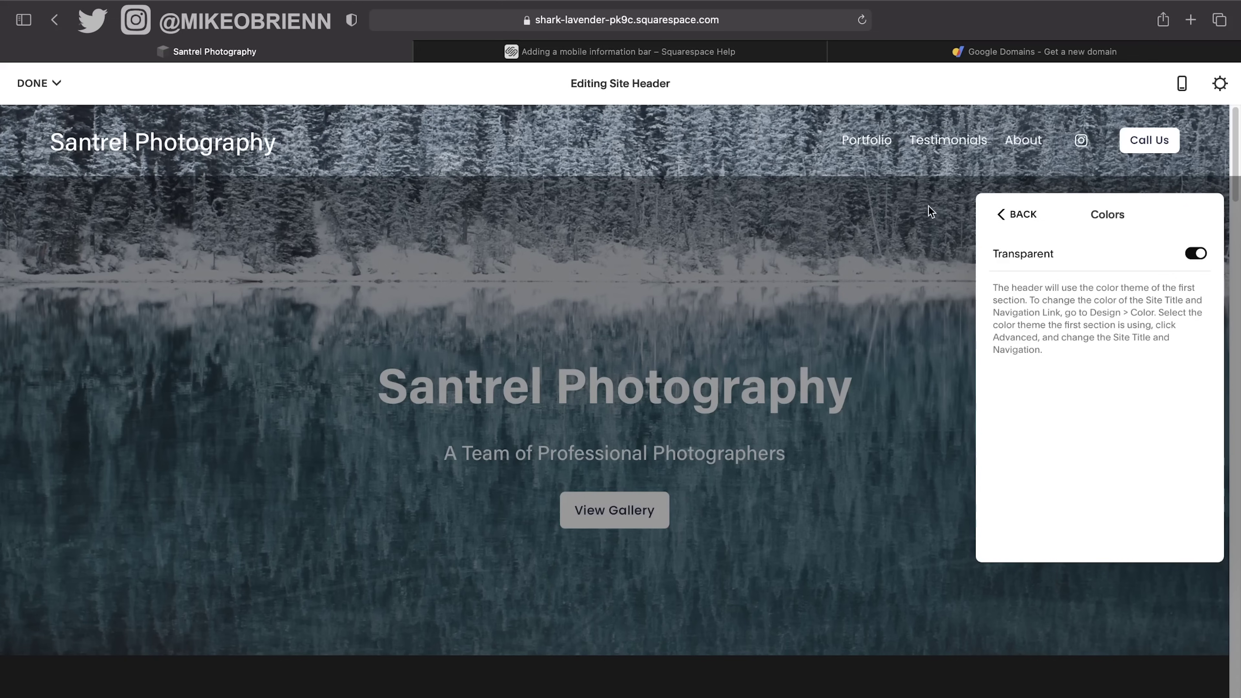
{"action": "left_click", "coordinate": [1006, 214]}
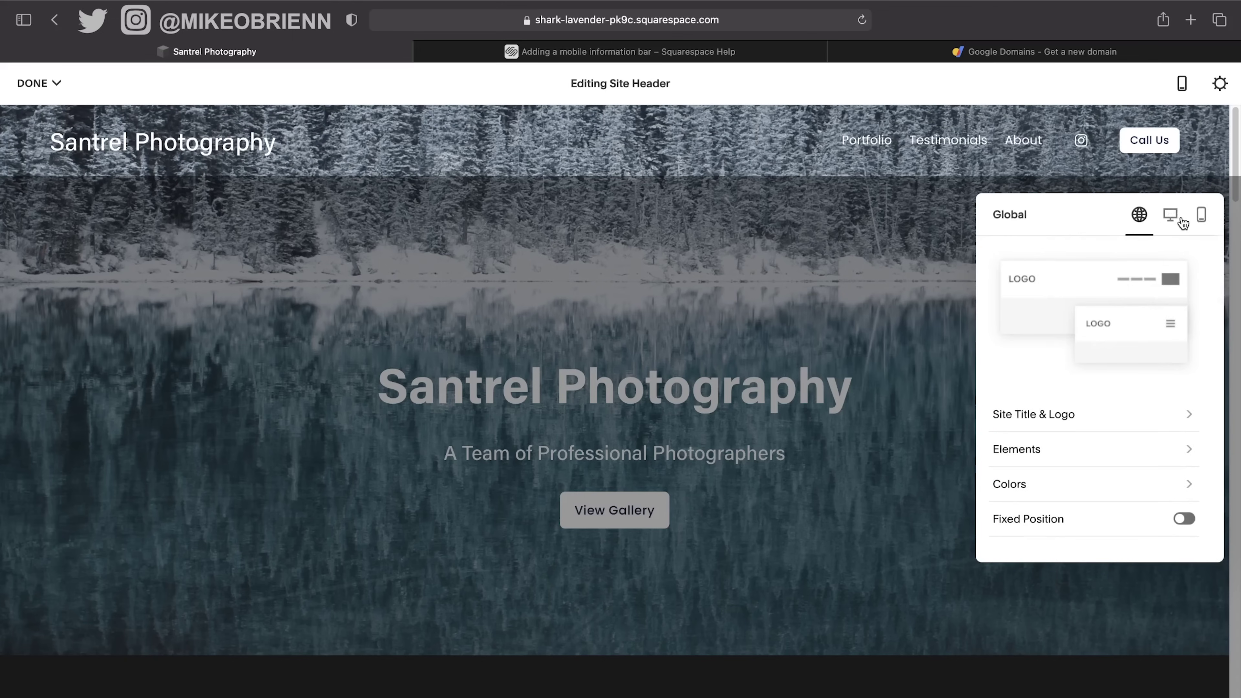
Try the centred-logo desktop header layout, then settle on logo left with links right.
{"action": "left_click", "coordinate": [1170, 218]}
{"action": "scroll", "coordinate": [1163, 363], "scroll_direction": "down", "scroll_amount": 3}
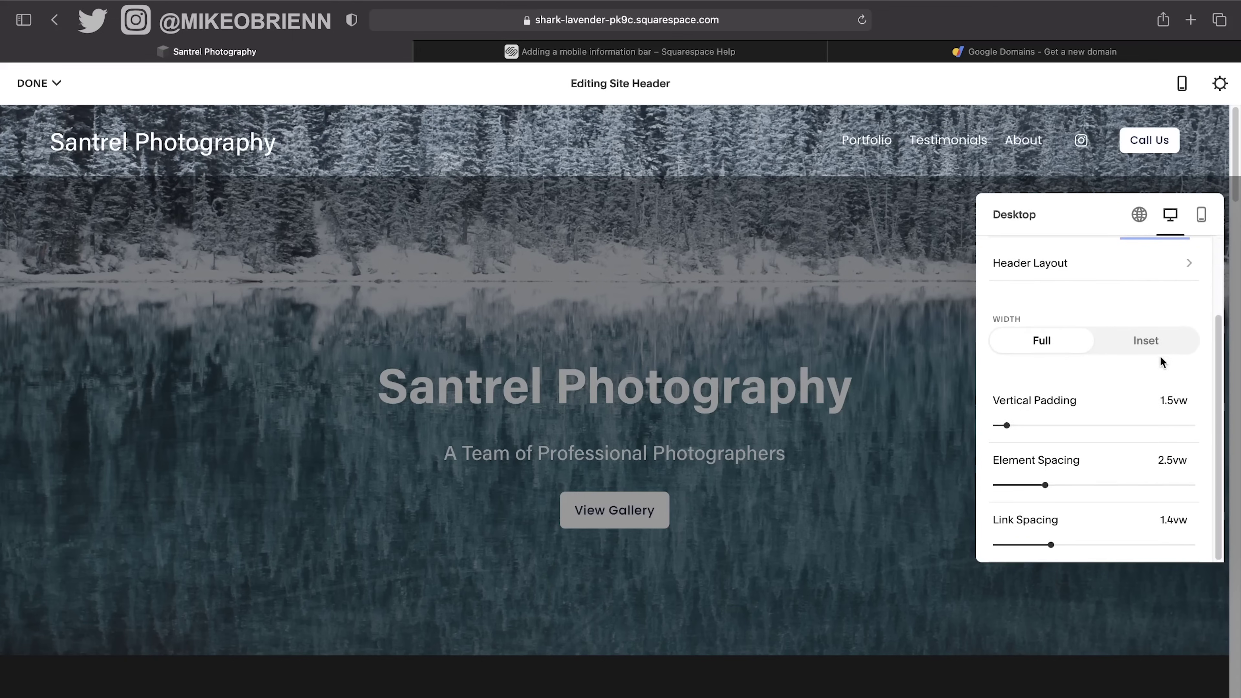
{"action": "scroll", "coordinate": [1163, 363], "scroll_direction": "up", "scroll_amount": 2}
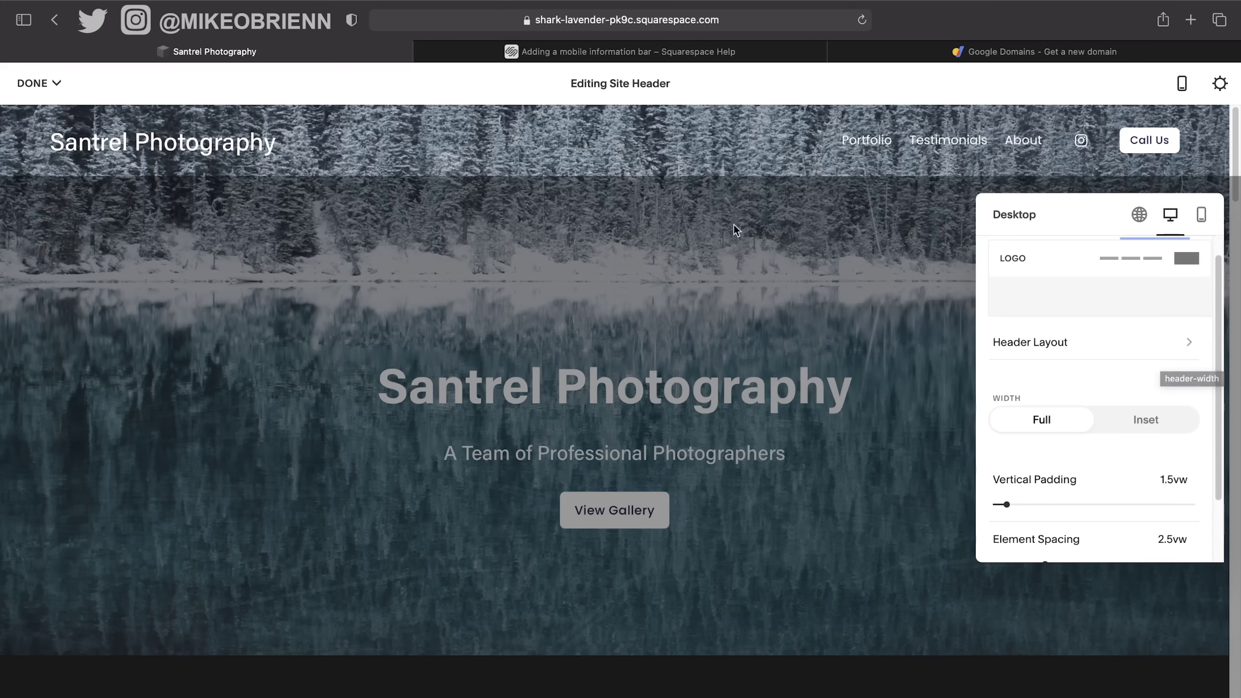
{"action": "left_click", "coordinate": [1075, 349]}
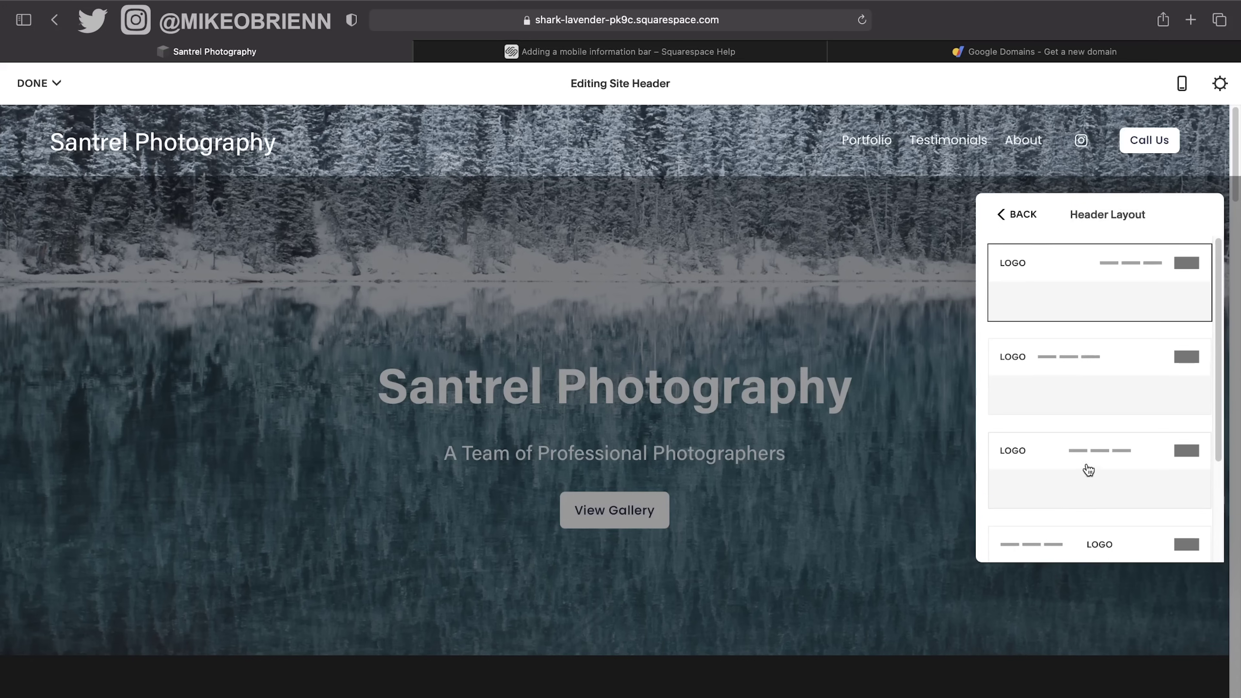
{"action": "scroll", "coordinate": [1089, 471], "scroll_direction": "down", "scroll_amount": 2}
{"action": "scroll", "coordinate": [1090, 471], "scroll_direction": "down", "scroll_amount": 1}
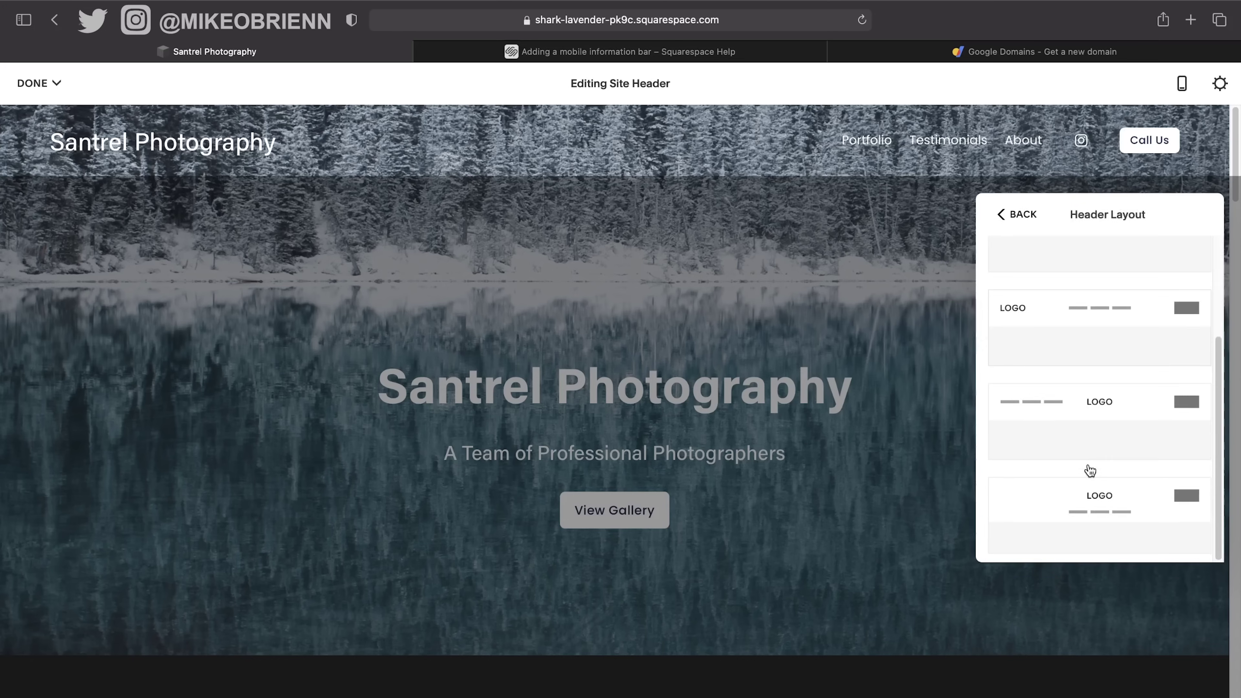
{"action": "left_click", "coordinate": [1087, 404]}
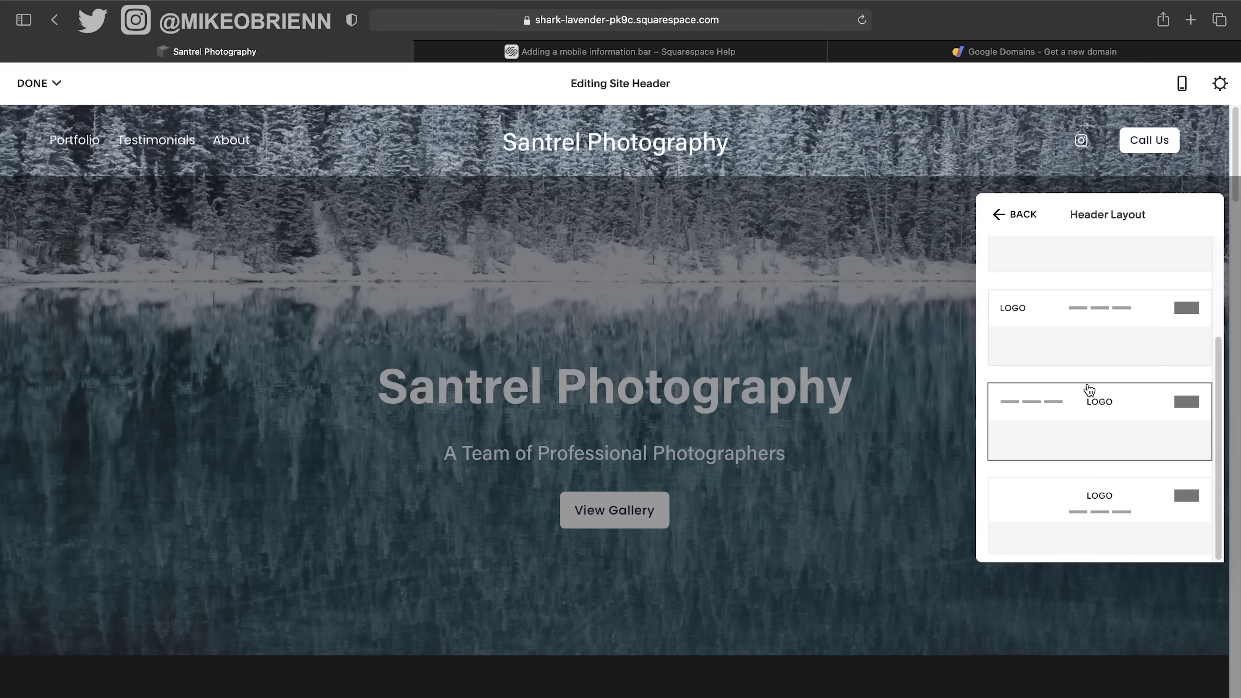
{"action": "scroll", "coordinate": [1089, 391], "scroll_direction": "up", "scroll_amount": 3}
{"action": "left_click", "coordinate": [1126, 306]}
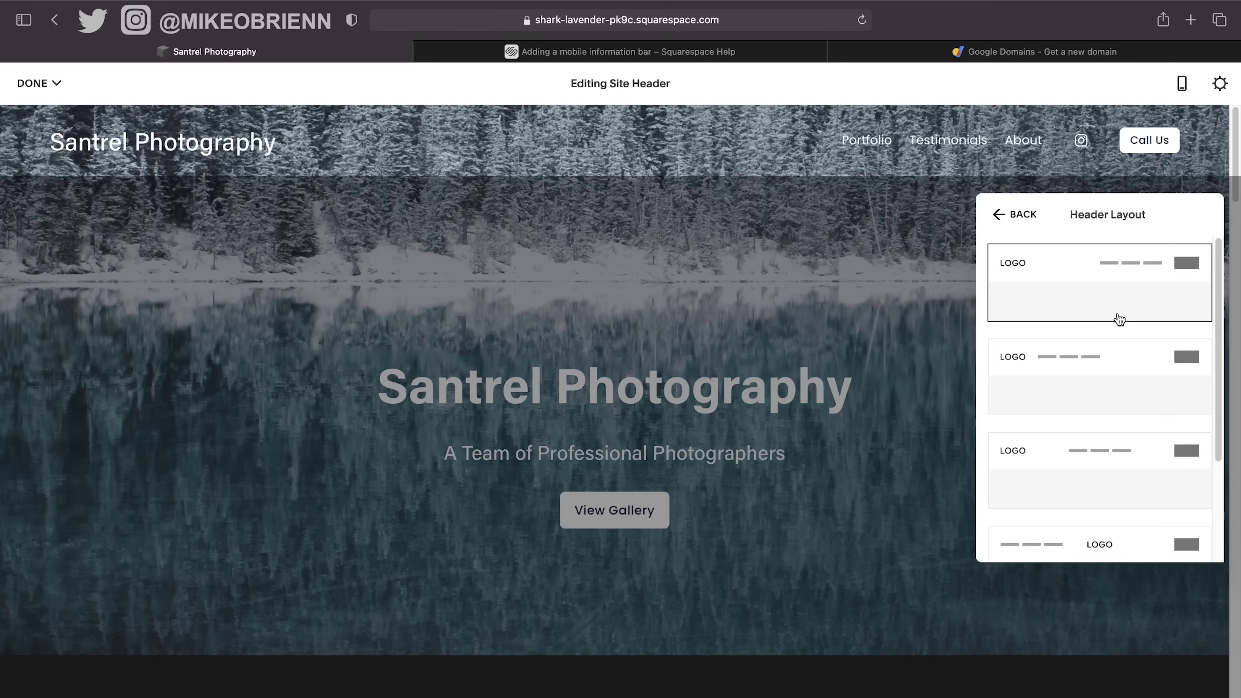
{"action": "scroll", "coordinate": [1134, 436], "scroll_direction": "down", "scroll_amount": 3}
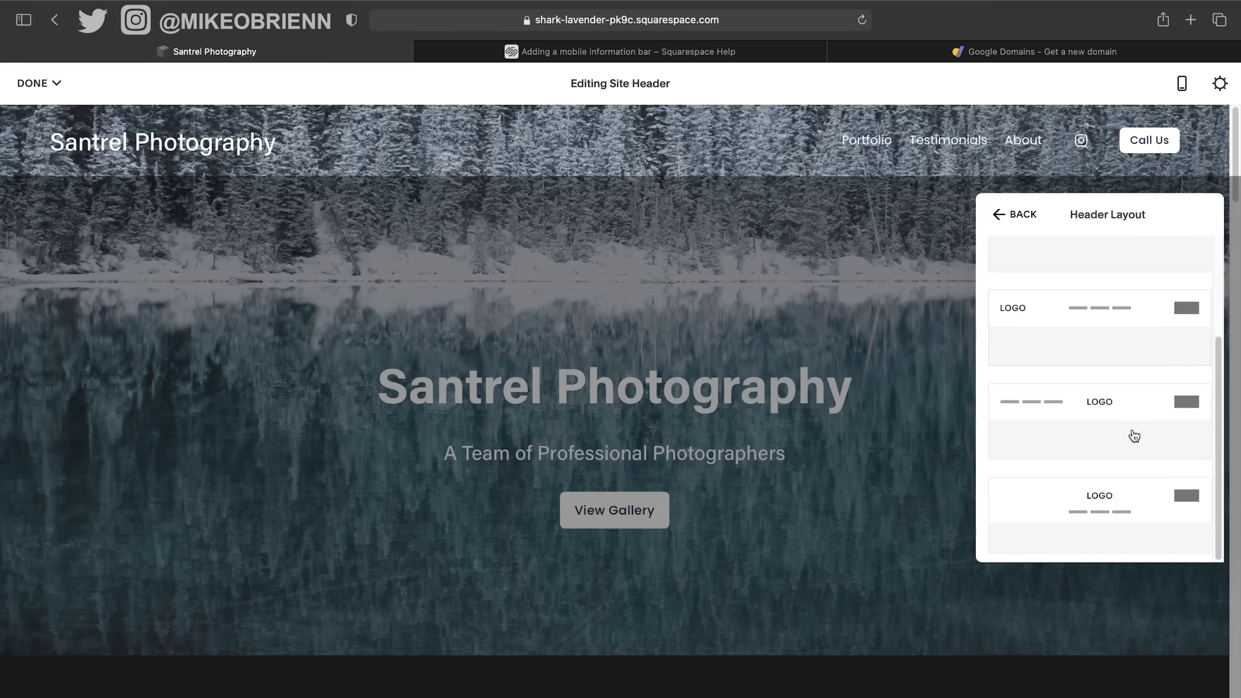
{"action": "scroll", "coordinate": [1132, 430], "scroll_direction": "up", "scroll_amount": 3}
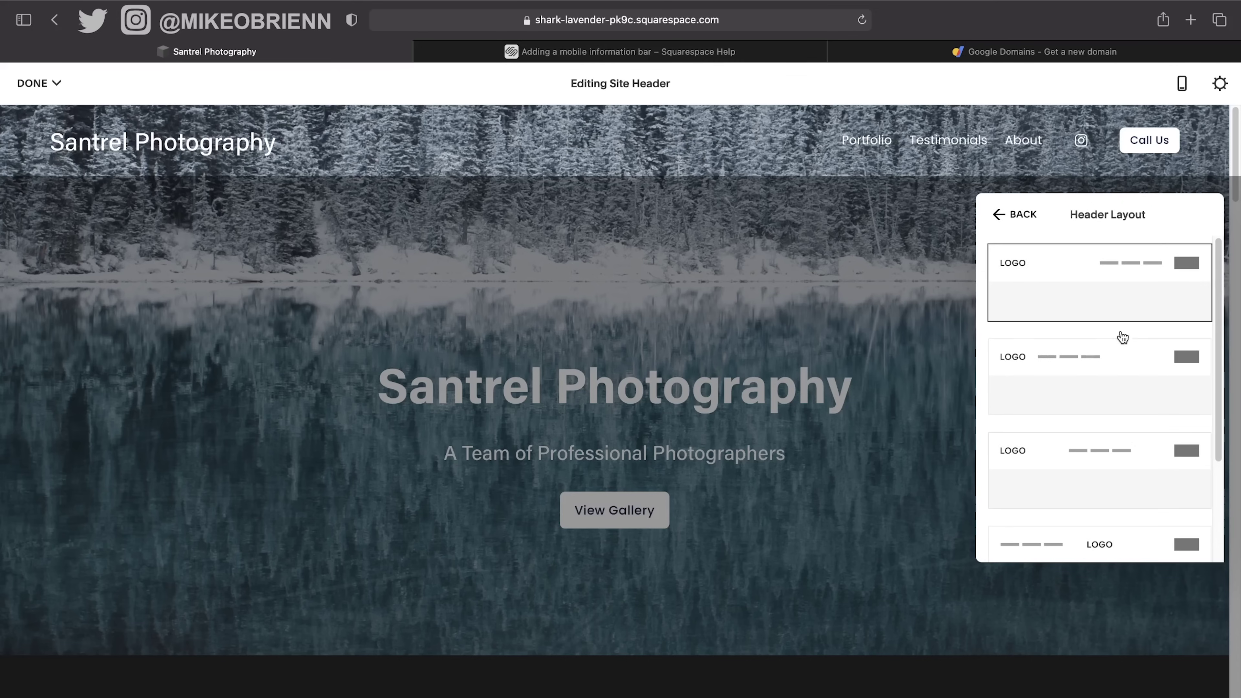
{"action": "left_click", "coordinate": [1015, 218]}
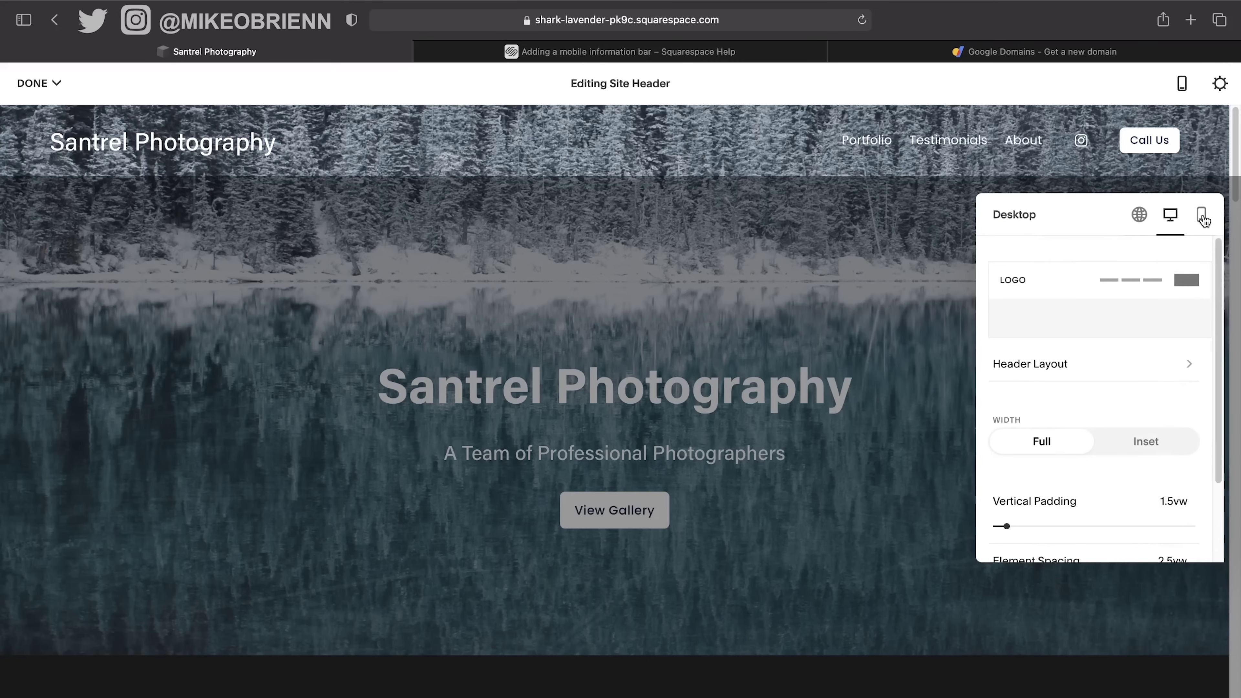
Inspect the mobile header layout and overlay menu, keeping the logo-left header, then exit header editing.
{"action": "left_click", "coordinate": [1202, 215]}
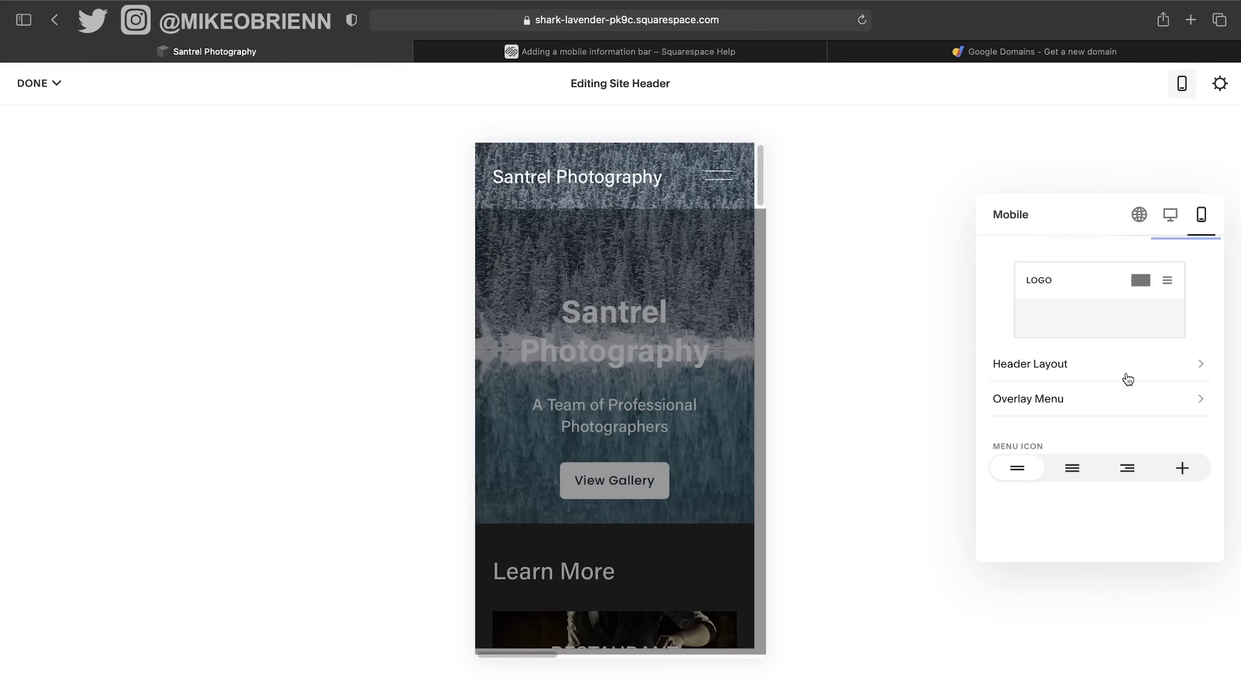
{"action": "left_click", "coordinate": [1062, 370]}
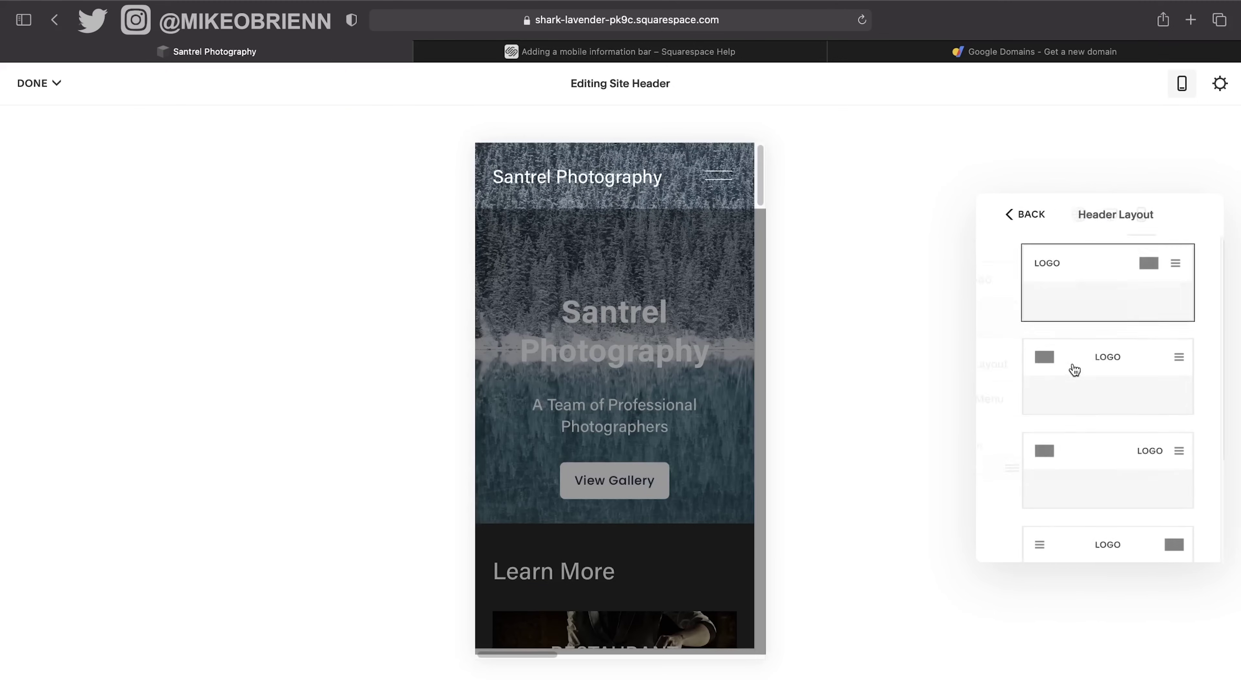
{"action": "left_click", "coordinate": [1004, 217]}
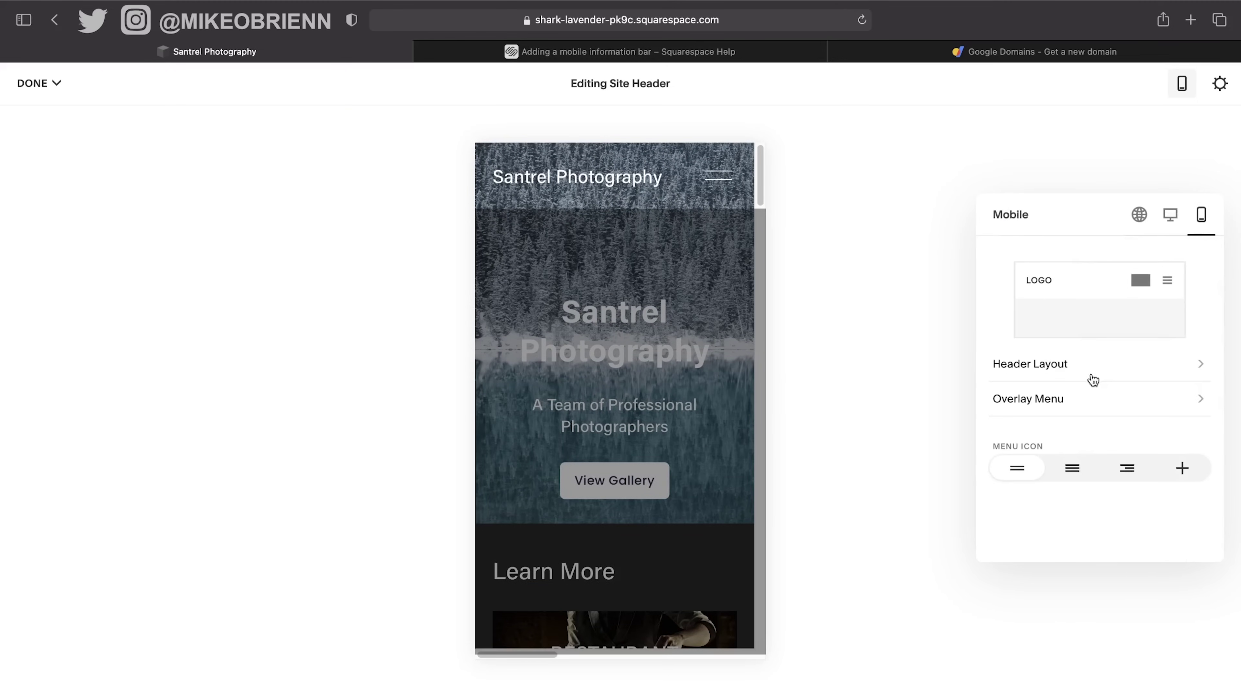
{"action": "left_click", "coordinate": [1096, 400]}
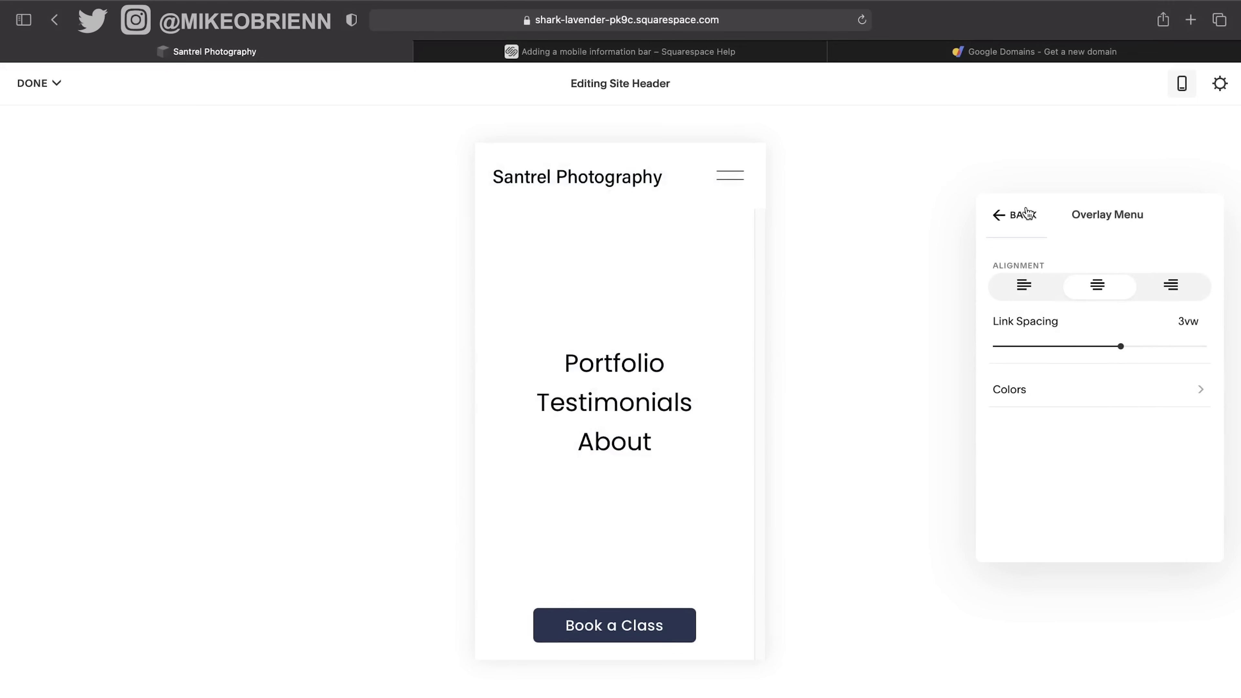
{"action": "left_click", "coordinate": [1011, 214]}
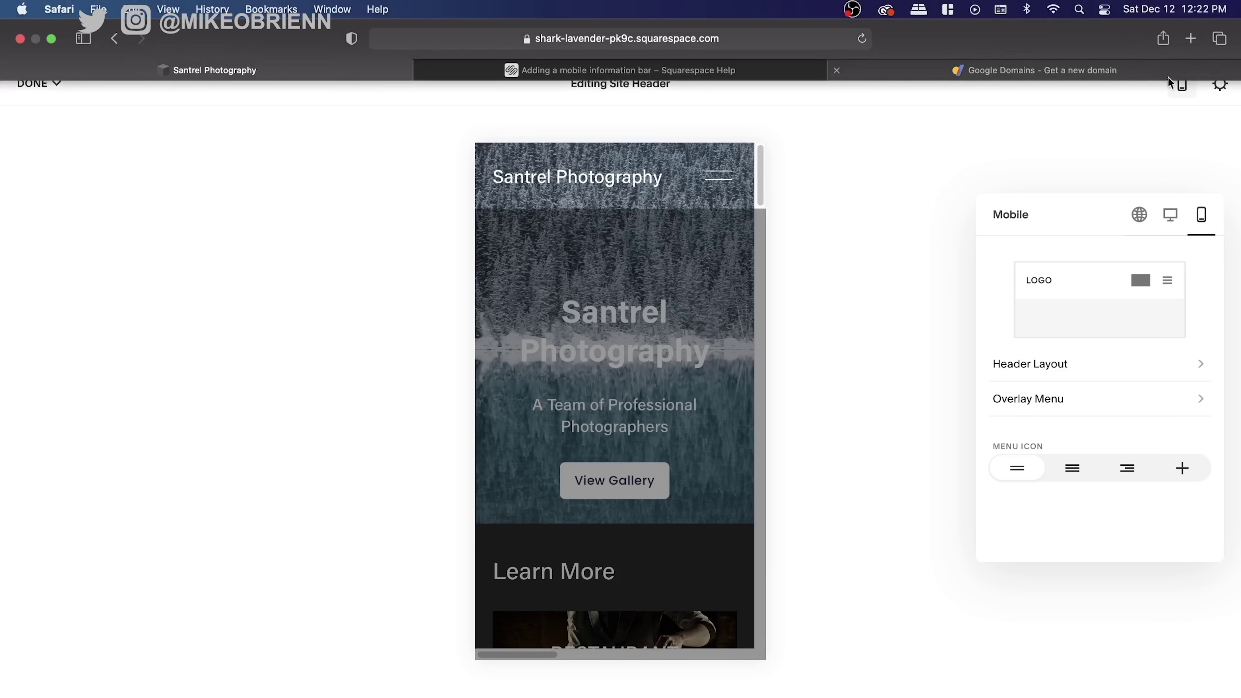
{"action": "left_click", "coordinate": [1182, 93]}
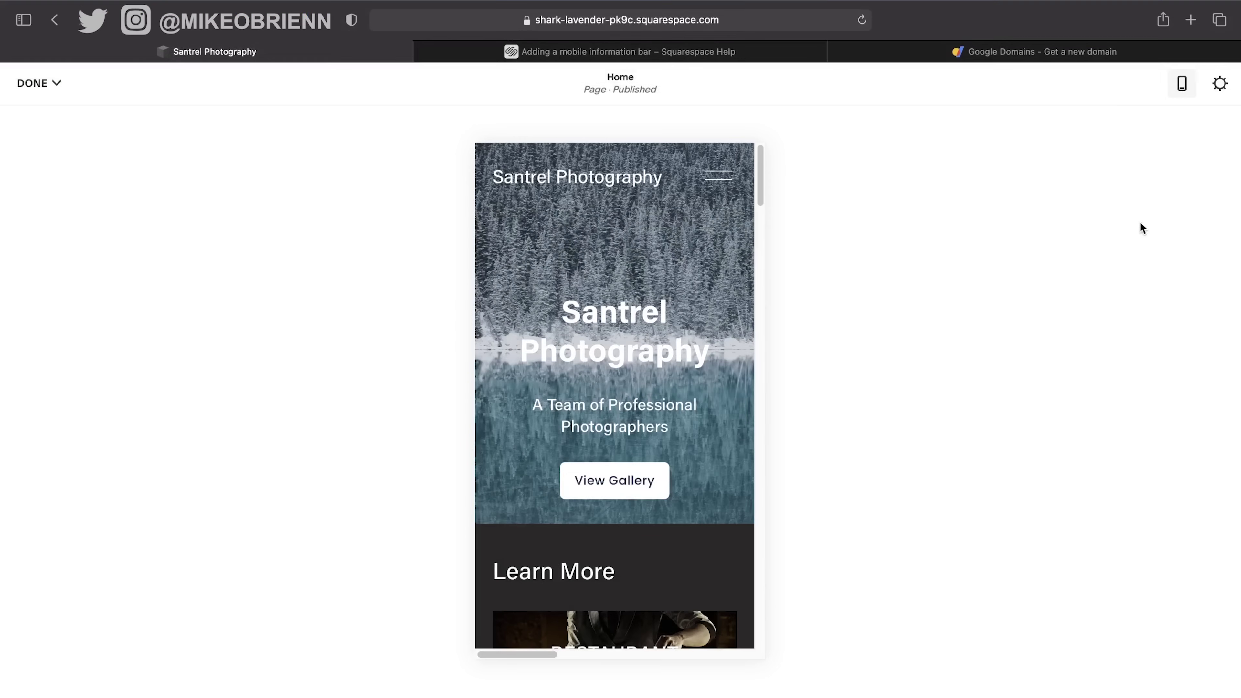
In desktop view, delete the 'Made with Squarespace' line from the footer's Colima text block.
{"action": "left_click", "coordinate": [1186, 96]}
{"action": "scroll", "coordinate": [546, 283], "scroll_direction": "down", "scroll_amount": 20}
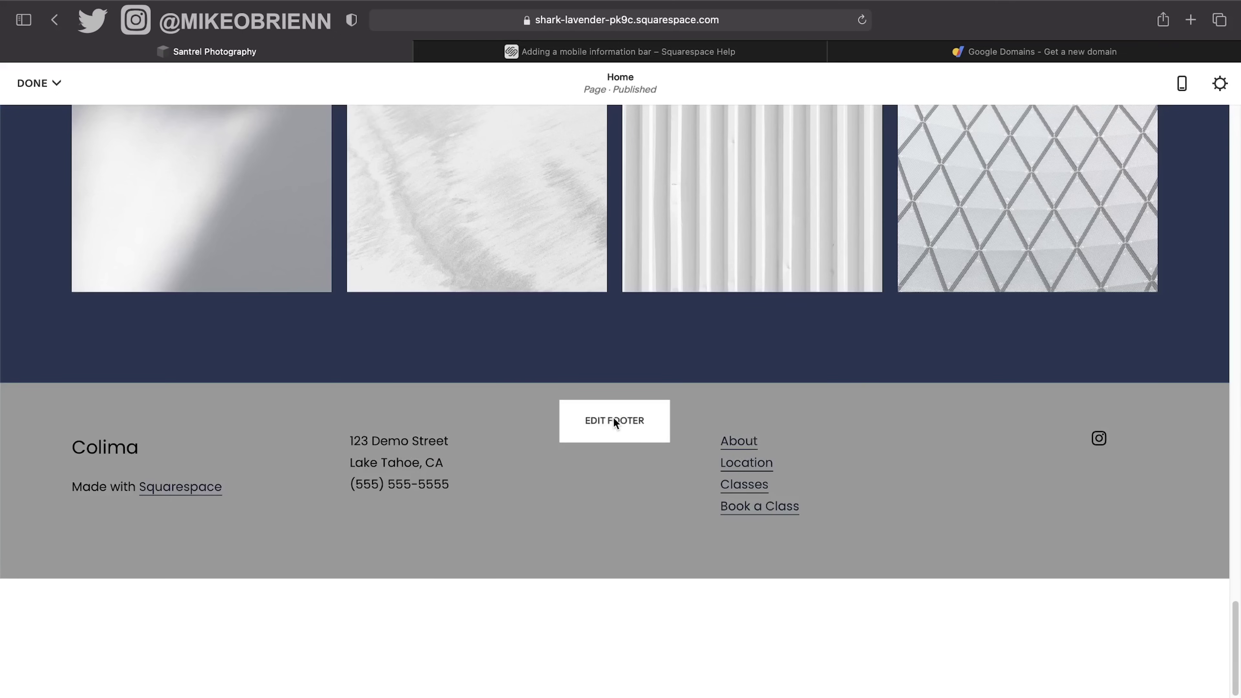
{"action": "left_click", "coordinate": [614, 417]}
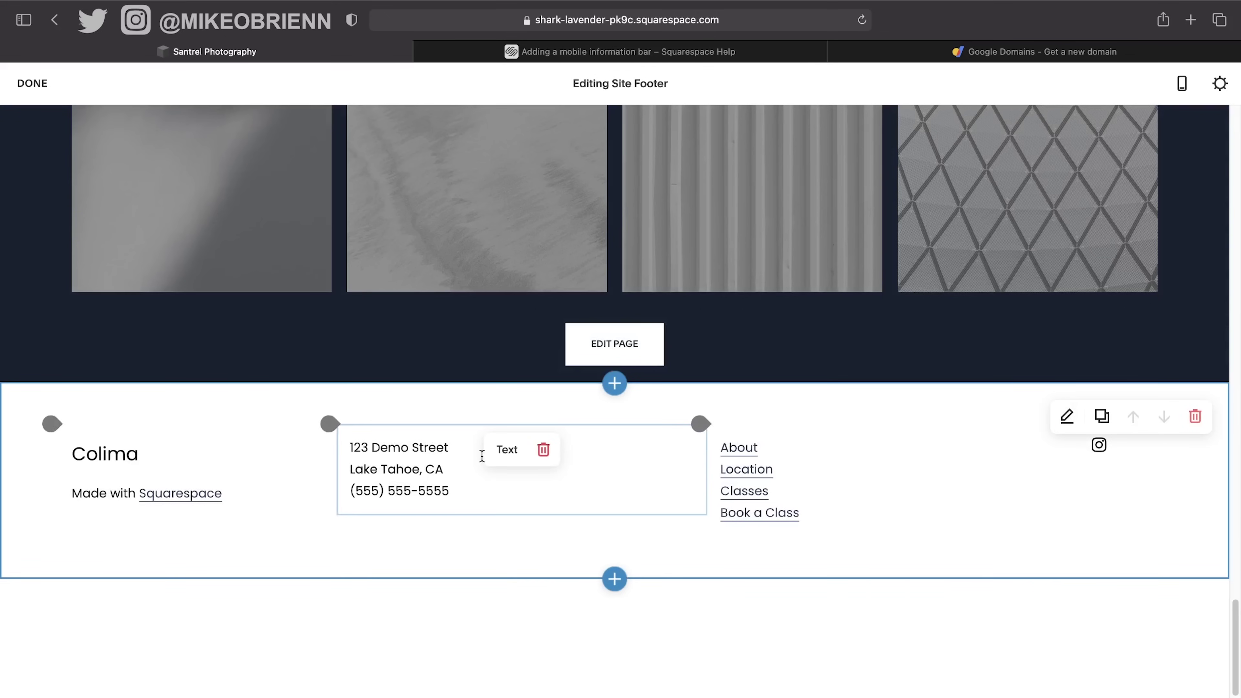
{"action": "left_click", "coordinate": [442, 467]}
{"action": "left_click_drag", "start_coordinate": [455, 493], "coordinate": [341, 450]}
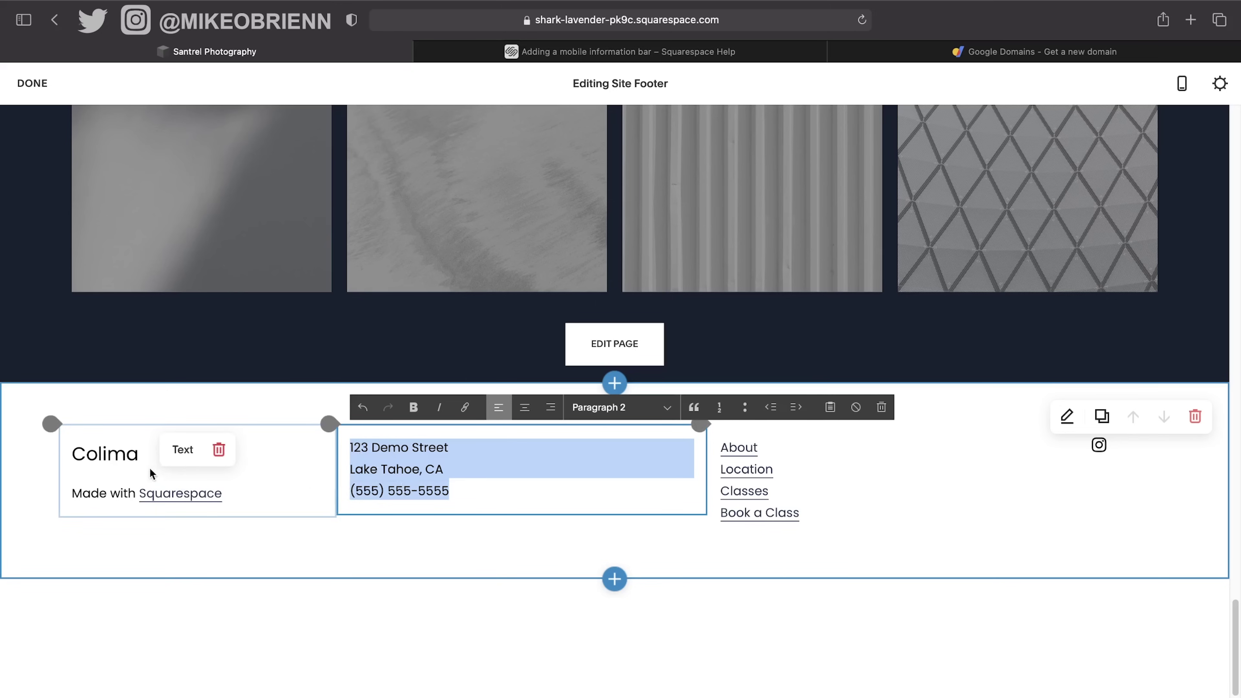
{"action": "left_click", "coordinate": [237, 480]}
{"action": "left_click_drag", "start_coordinate": [250, 502], "coordinate": [33, 505]}
{"action": "key", "text": "BackSpace"}
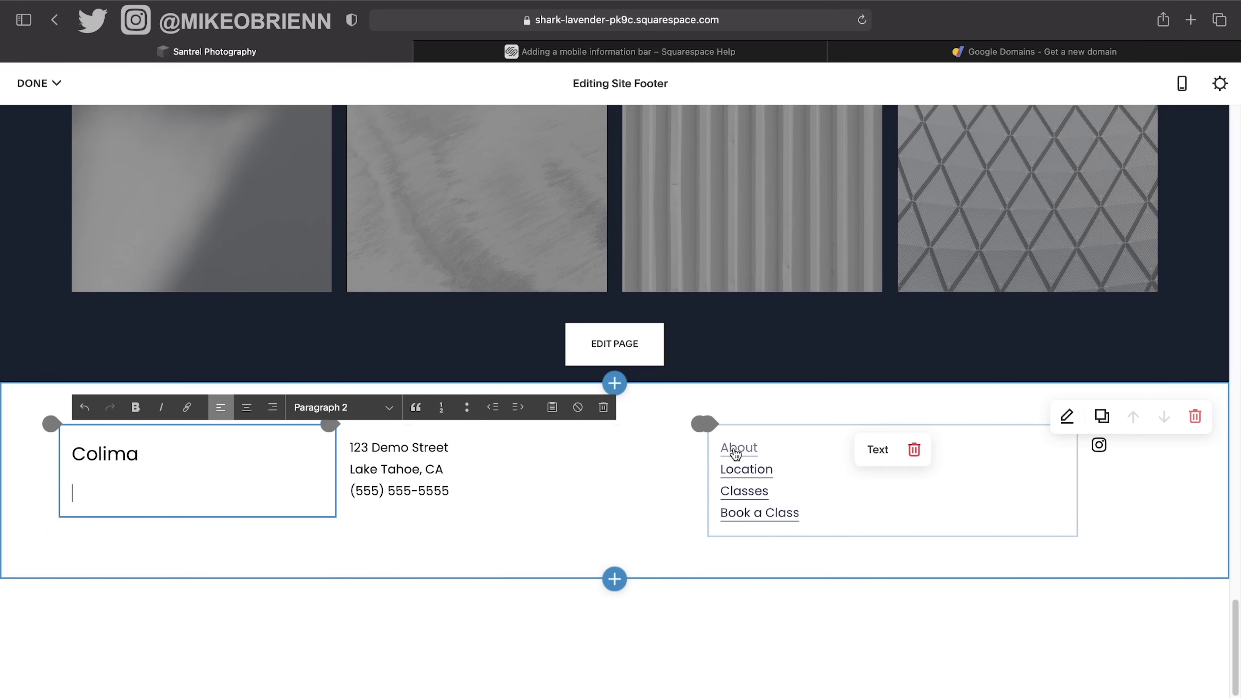
Check the footer navigation links and format settings, then save the footer.
{"action": "left_click", "coordinate": [801, 475]}
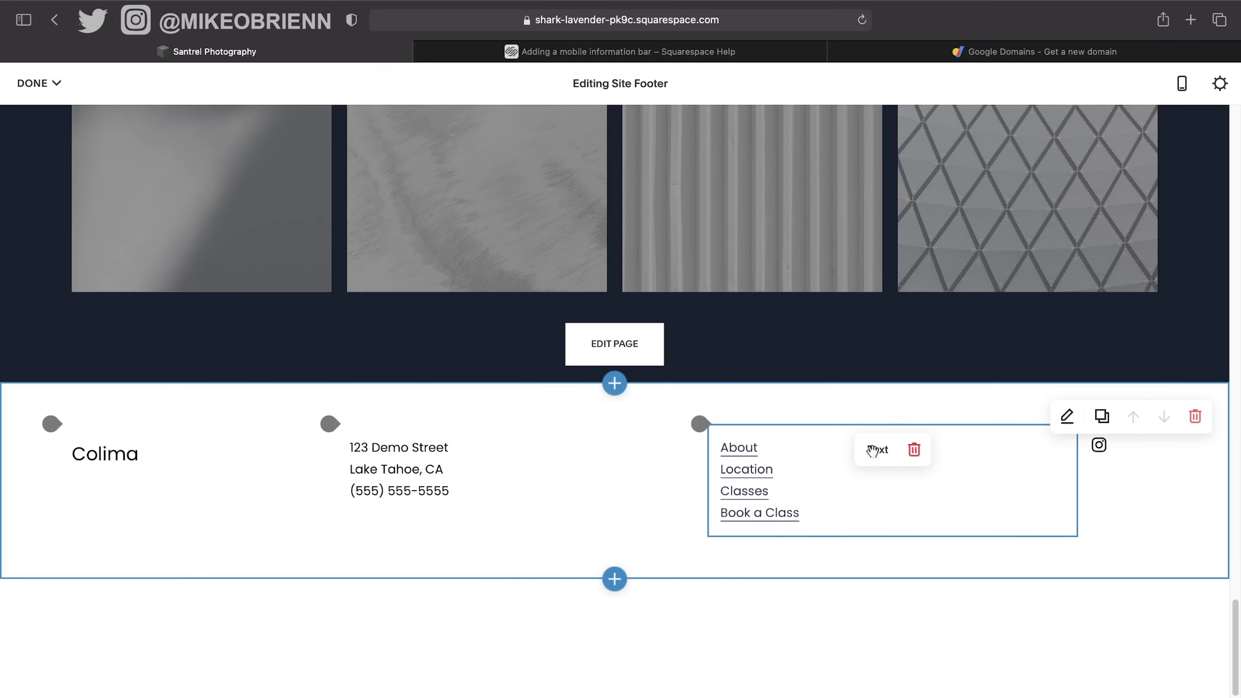
{"action": "left_click", "coordinate": [1077, 419]}
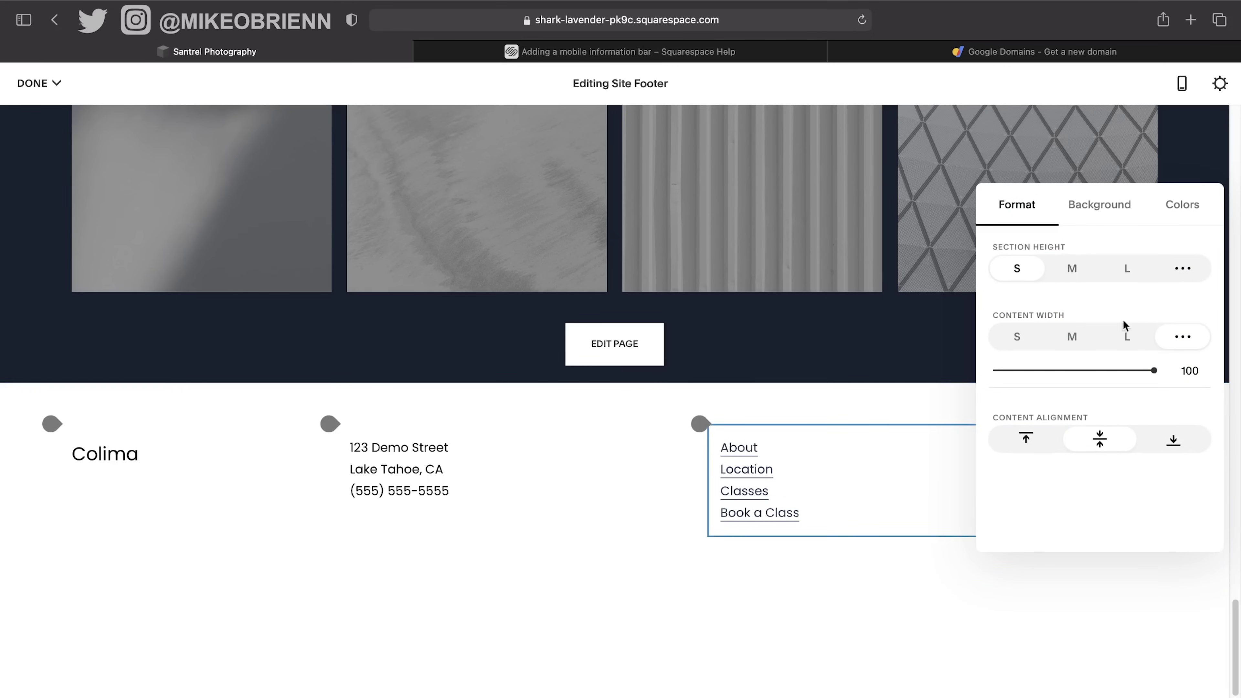
{"action": "right_click", "coordinate": [680, 461]}
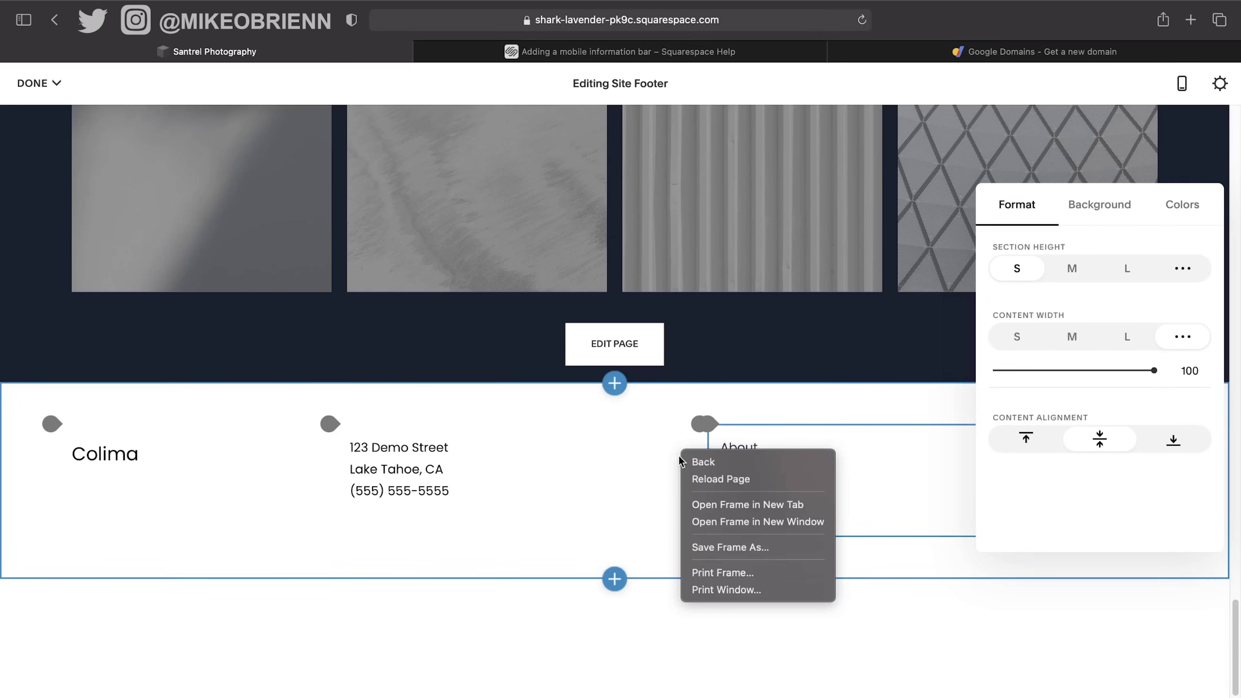
{"action": "left_click", "coordinate": [730, 448]}
{"action": "left_click", "coordinate": [731, 452]}
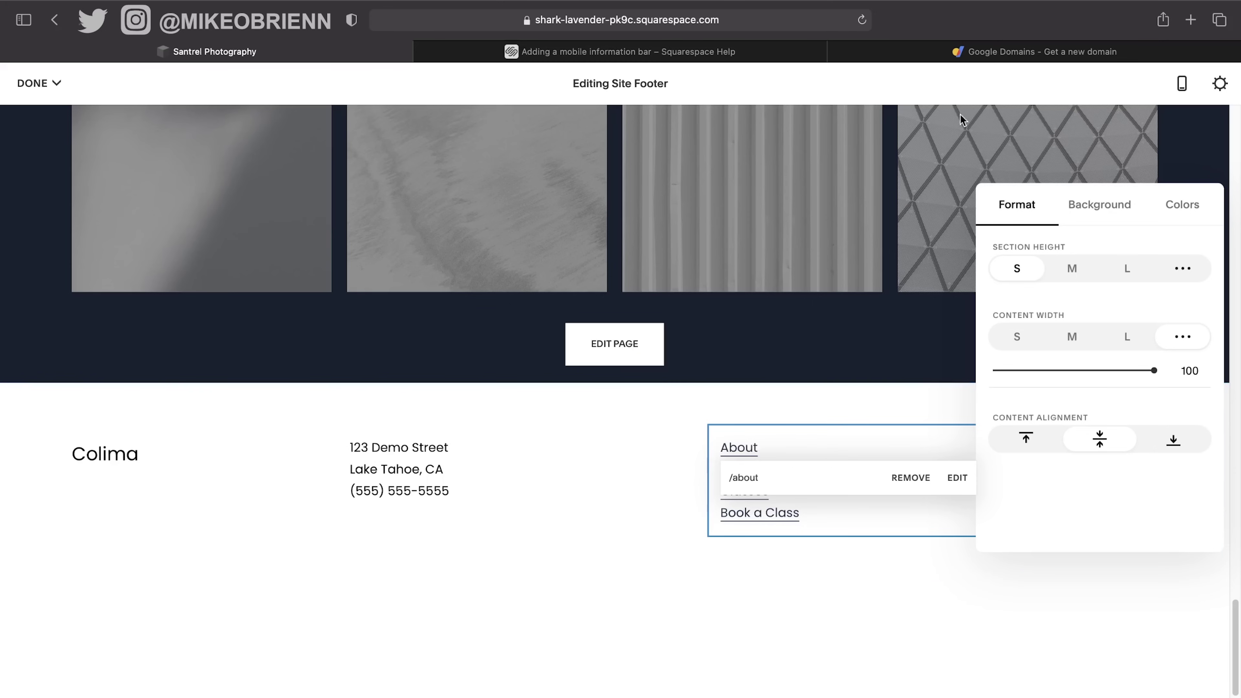
{"action": "left_click", "coordinate": [30, 83]}
{"action": "left_click", "coordinate": [39, 115]}
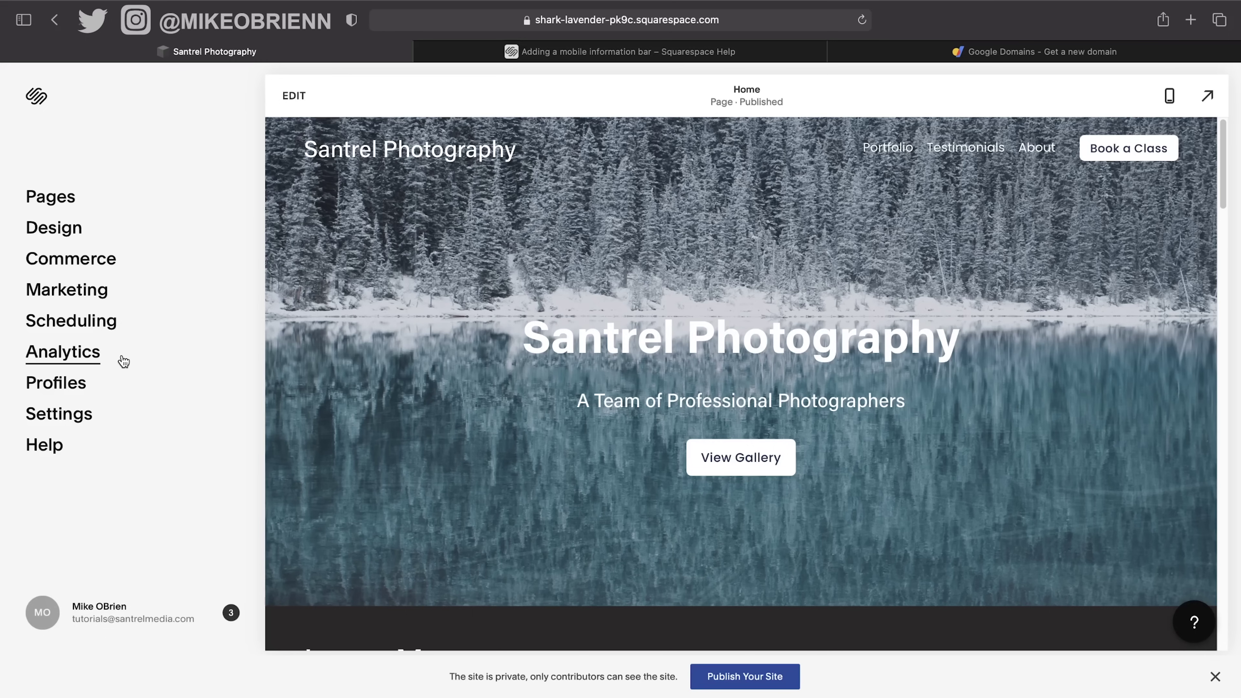
Add a blog page to Main Navigation using the Blog 2 grid layout.
{"action": "left_click", "coordinate": [59, 201]}
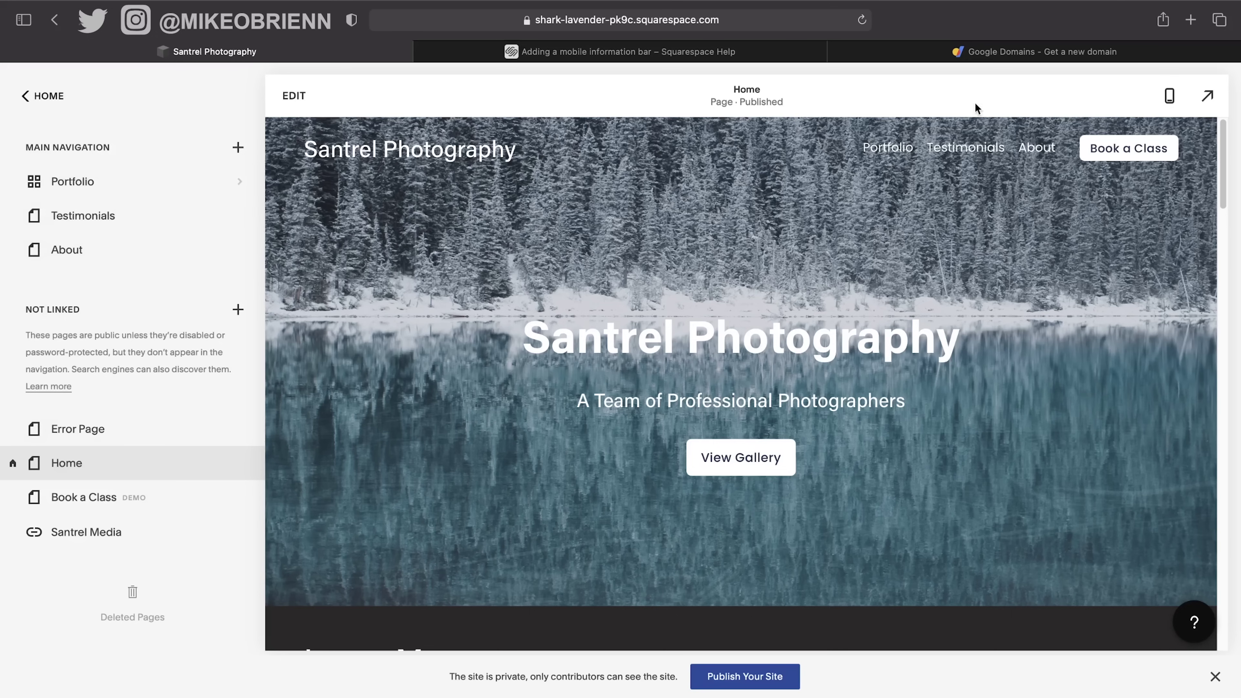
{"action": "left_click", "coordinate": [238, 148]}
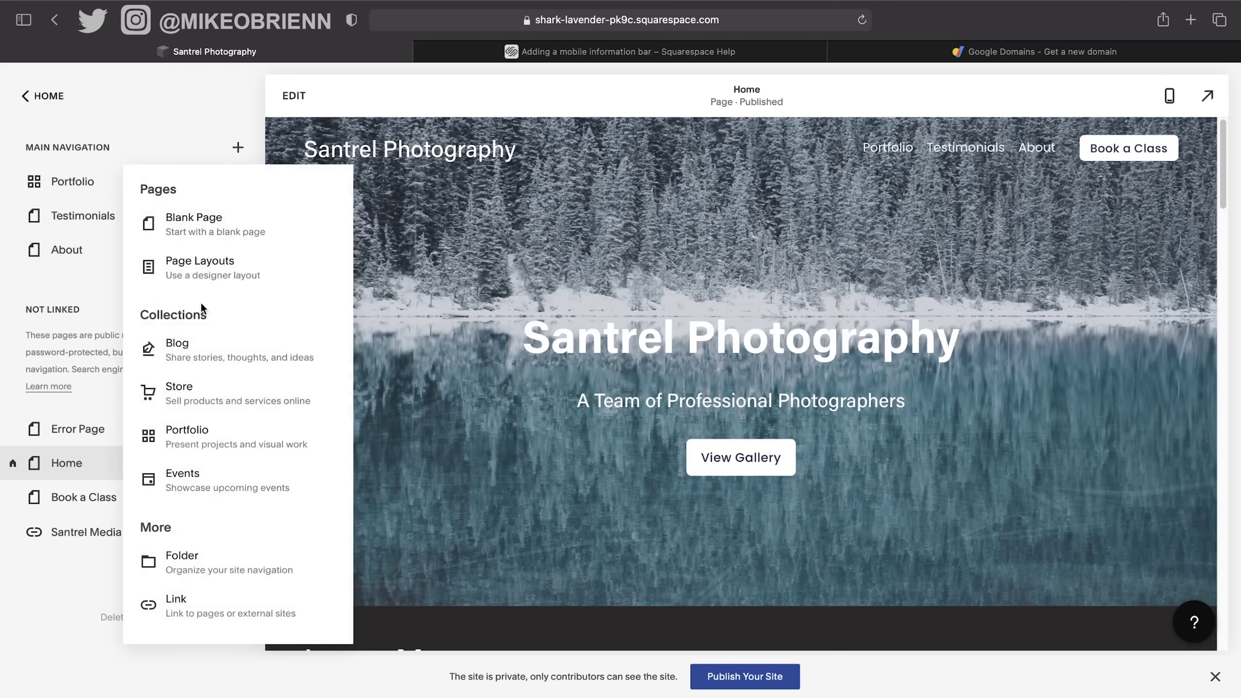
{"action": "left_click", "coordinate": [200, 349]}
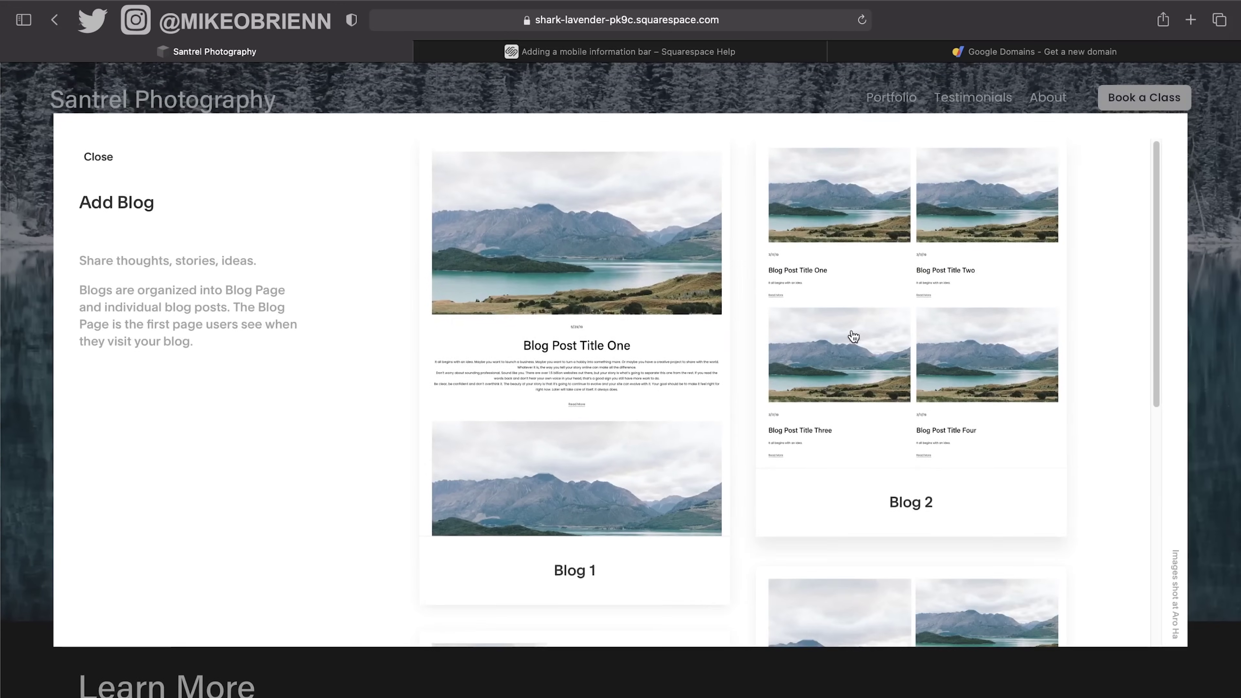
{"action": "scroll", "coordinate": [853, 337], "scroll_direction": "down", "scroll_amount": 5}
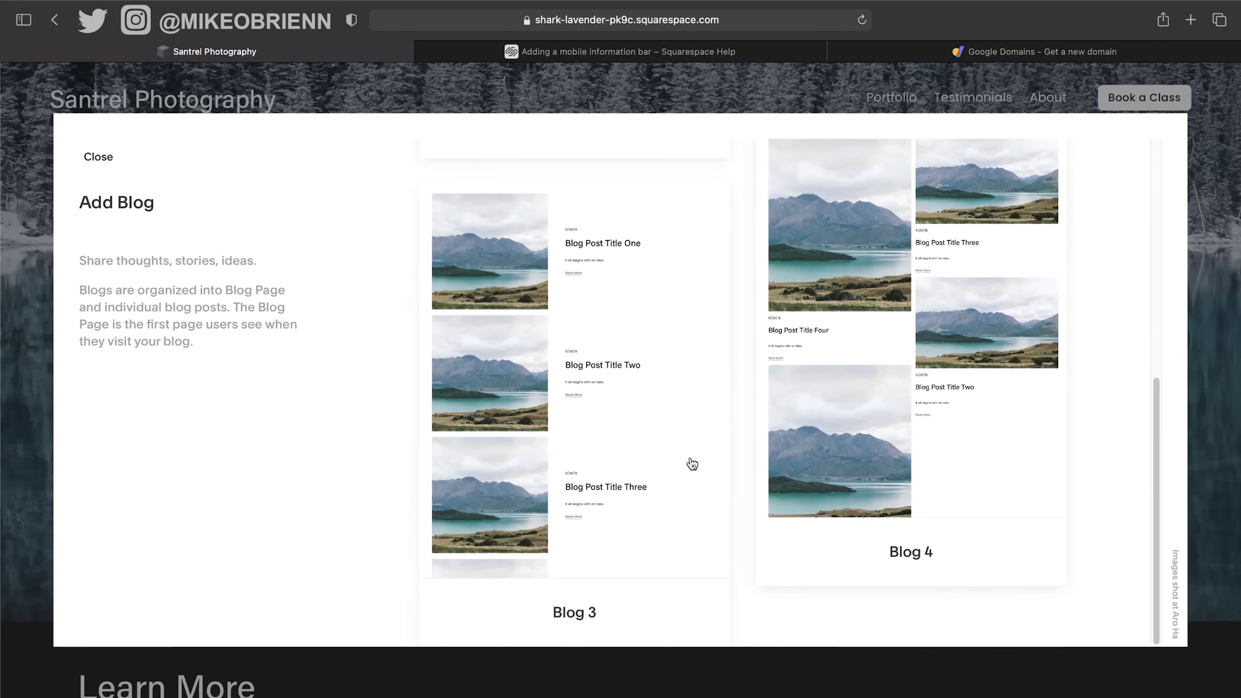
{"action": "scroll", "coordinate": [690, 463], "scroll_direction": "up", "scroll_amount": 5}
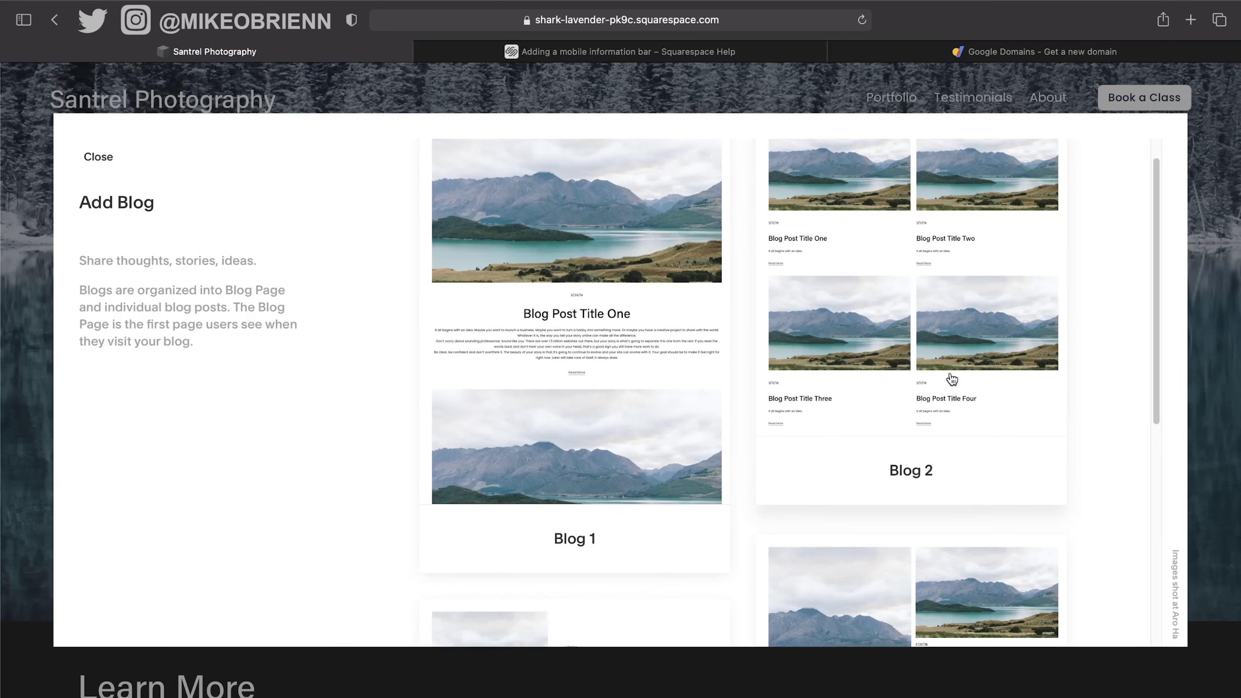
{"action": "scroll", "coordinate": [942, 333], "scroll_direction": "down", "scroll_amount": 5}
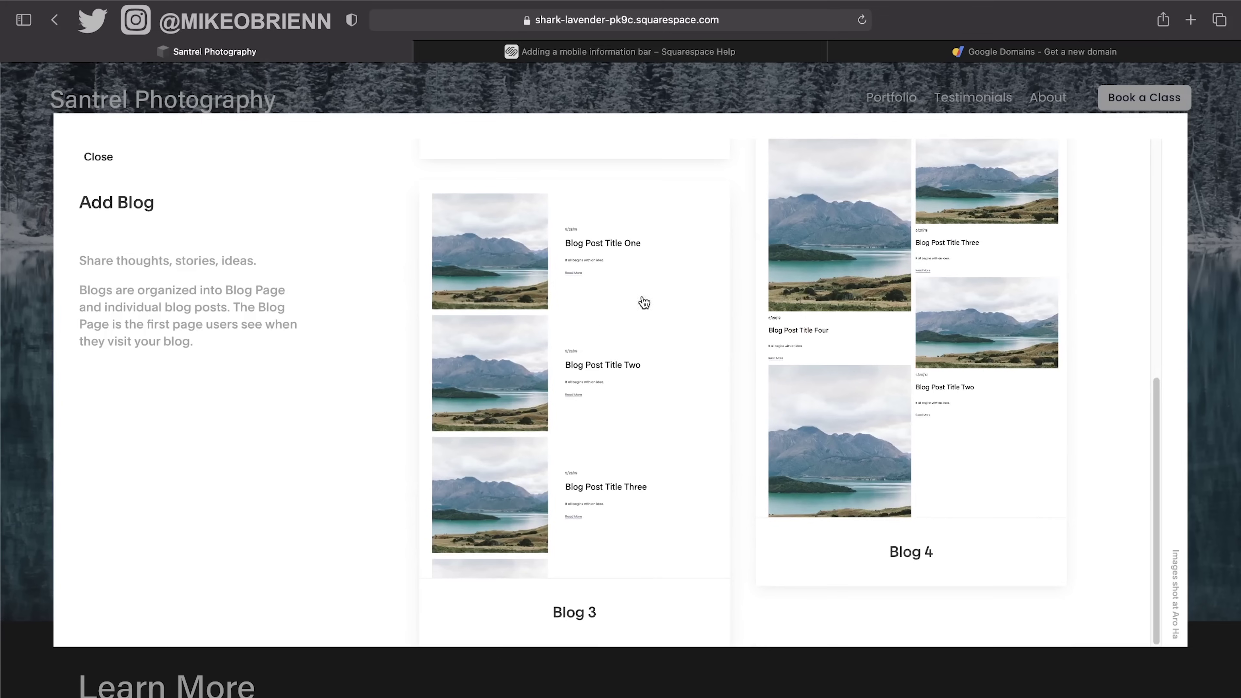
{"action": "scroll", "coordinate": [958, 293], "scroll_direction": "up", "scroll_amount": 5}
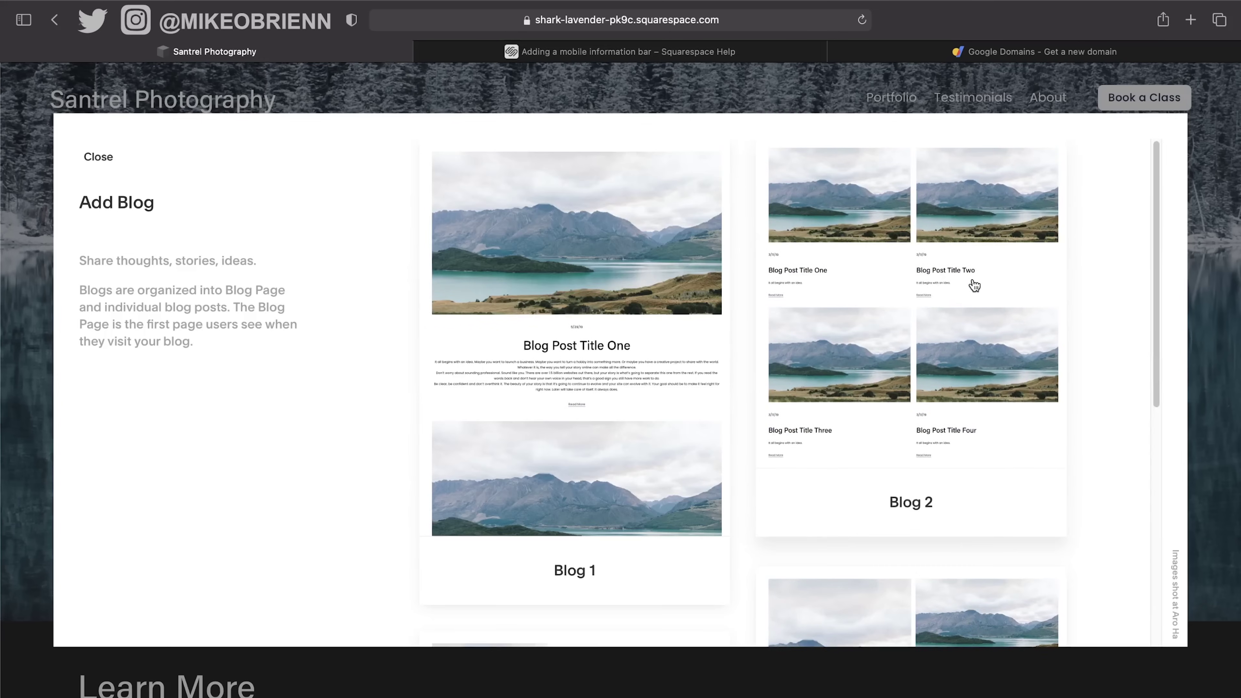
{"action": "left_click", "coordinate": [974, 287]}
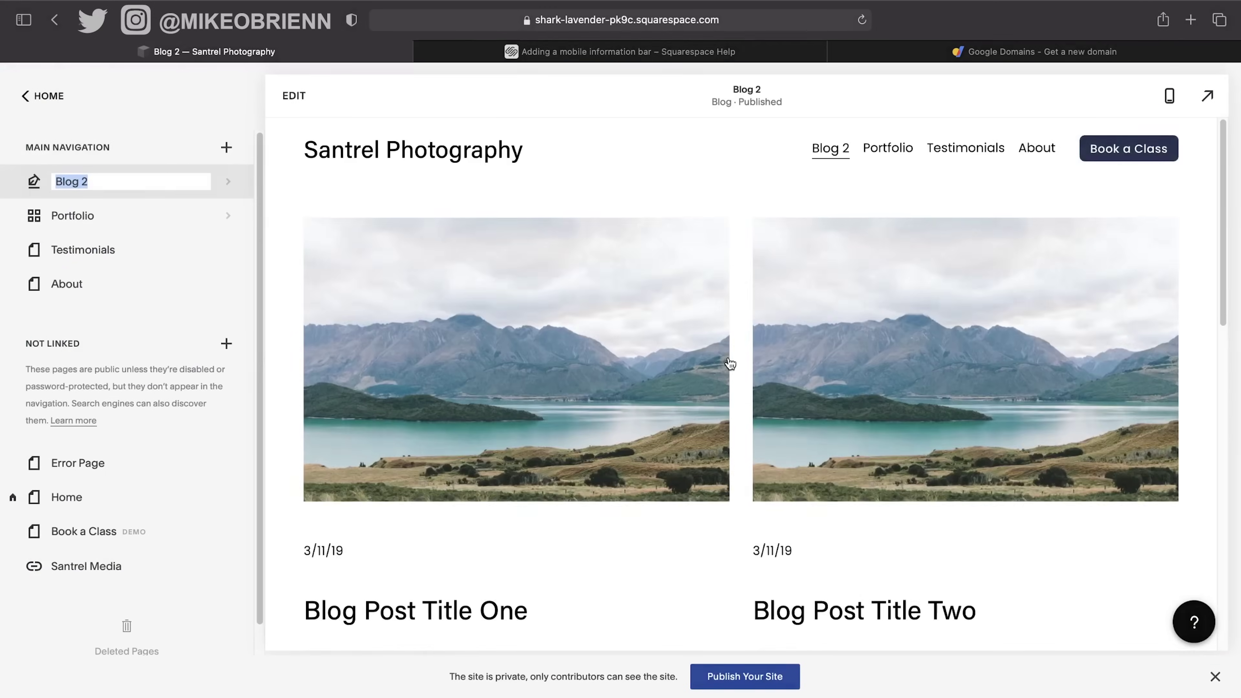
Name the new page 'Blog' and open its post list.
{"action": "type", "text": "Blo"}
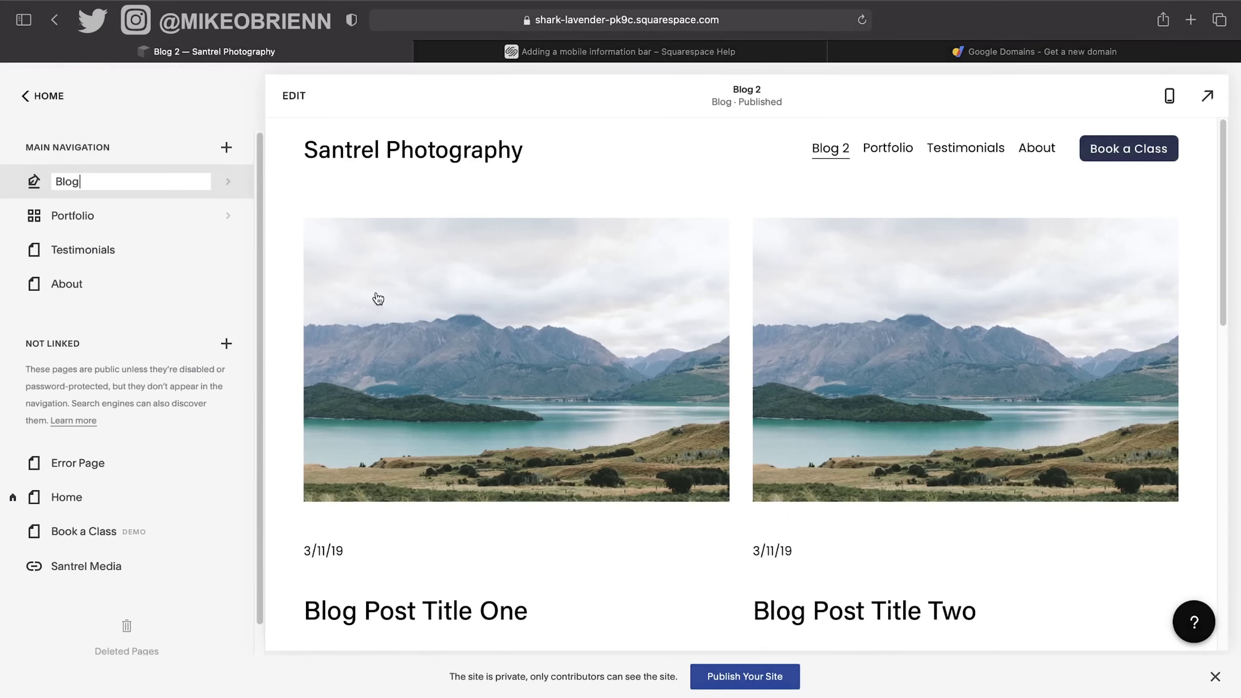
{"action": "left_click", "coordinate": [223, 184]}
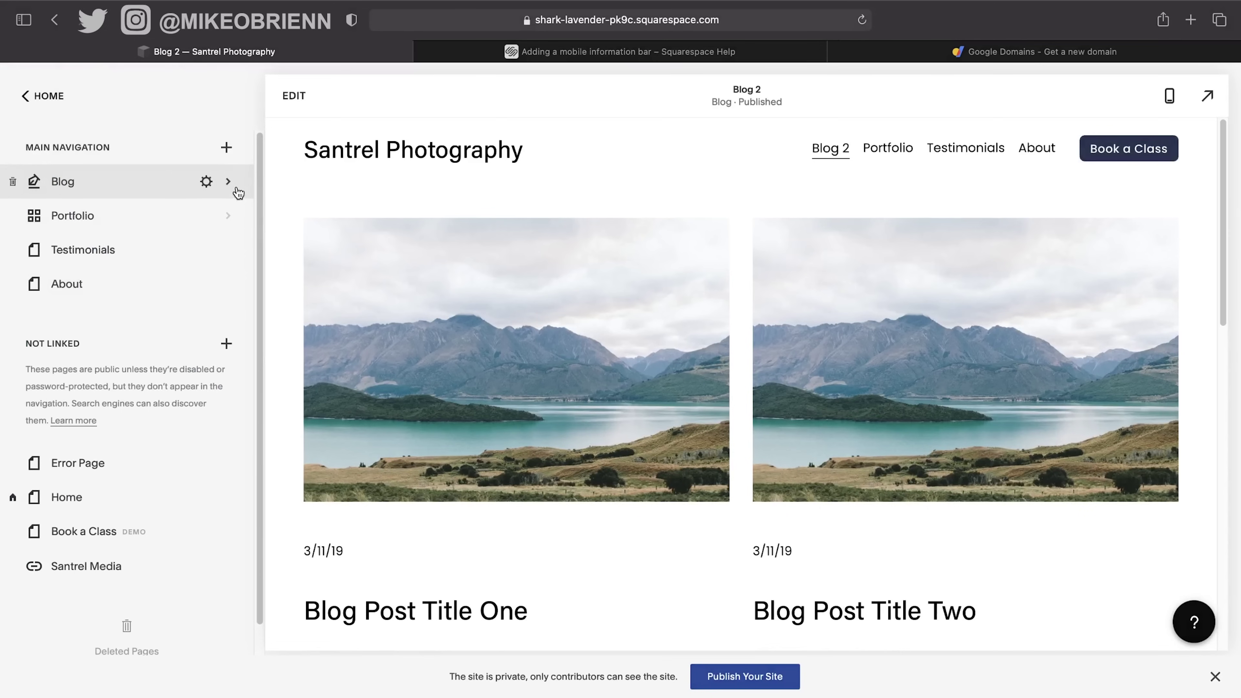
{"action": "left_click", "coordinate": [225, 184]}
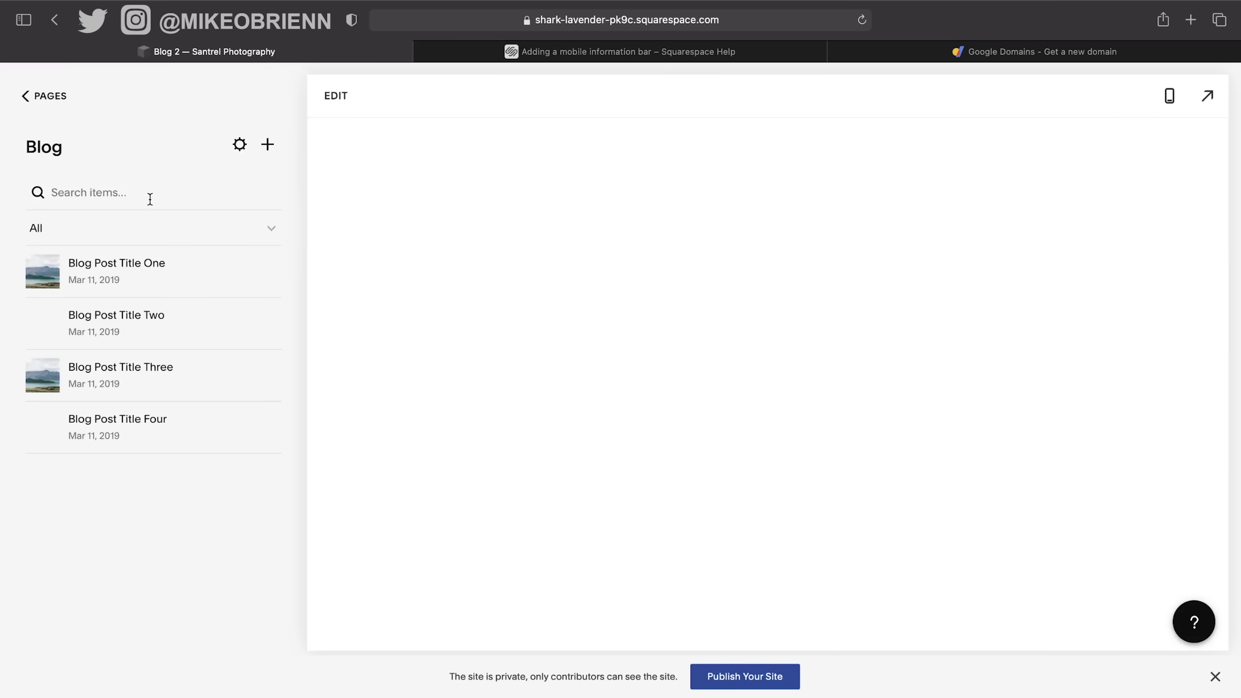
Review and close the Blog page settings, returning to its four sample posts.
{"action": "left_click", "coordinate": [27, 96]}
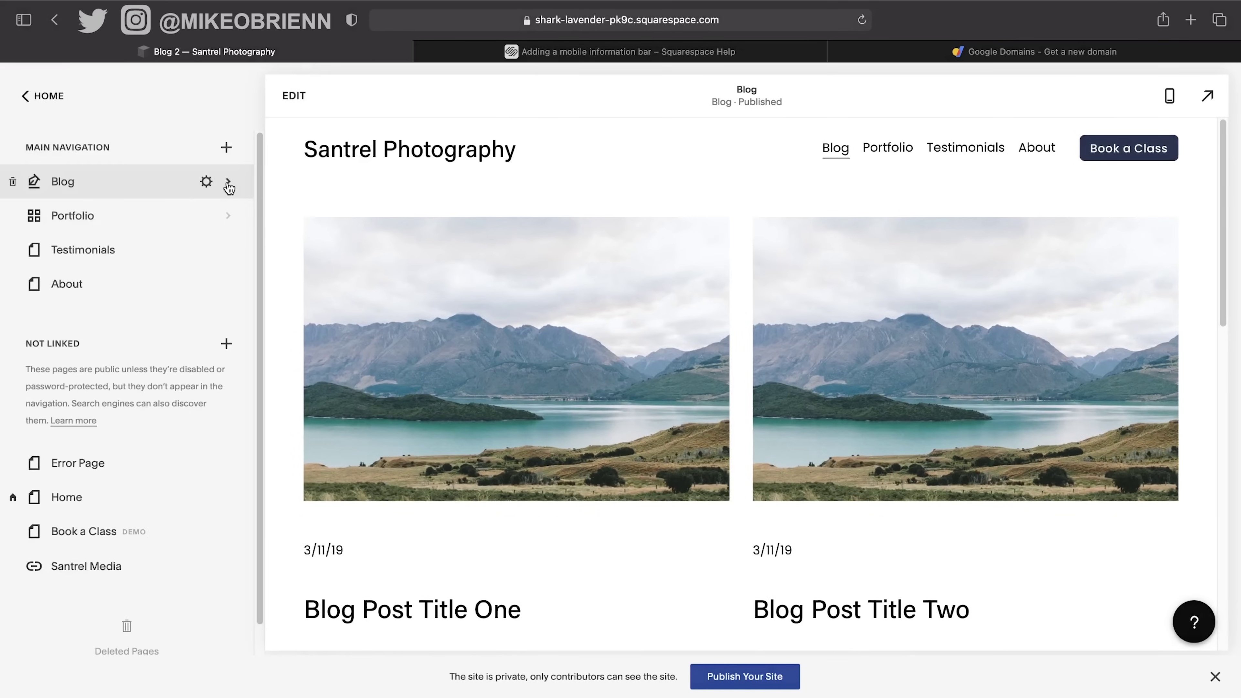
{"action": "left_click", "coordinate": [207, 182]}
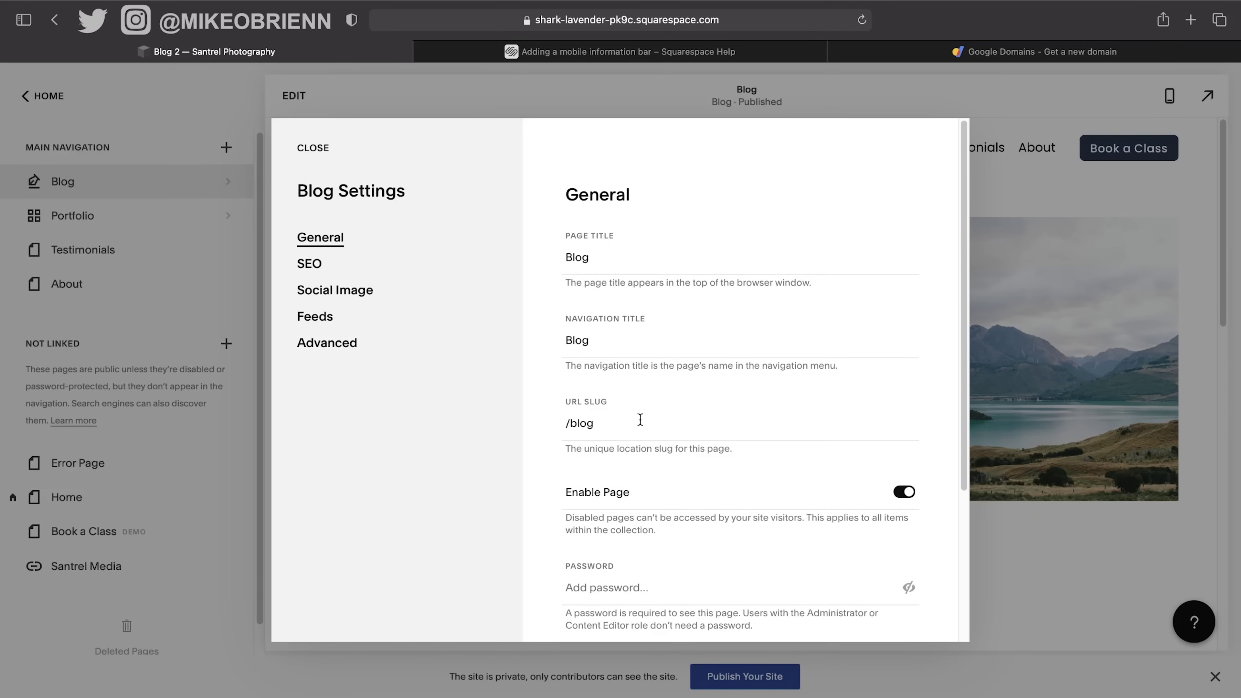
{"action": "scroll", "coordinate": [669, 445], "scroll_direction": "down", "scroll_amount": 3}
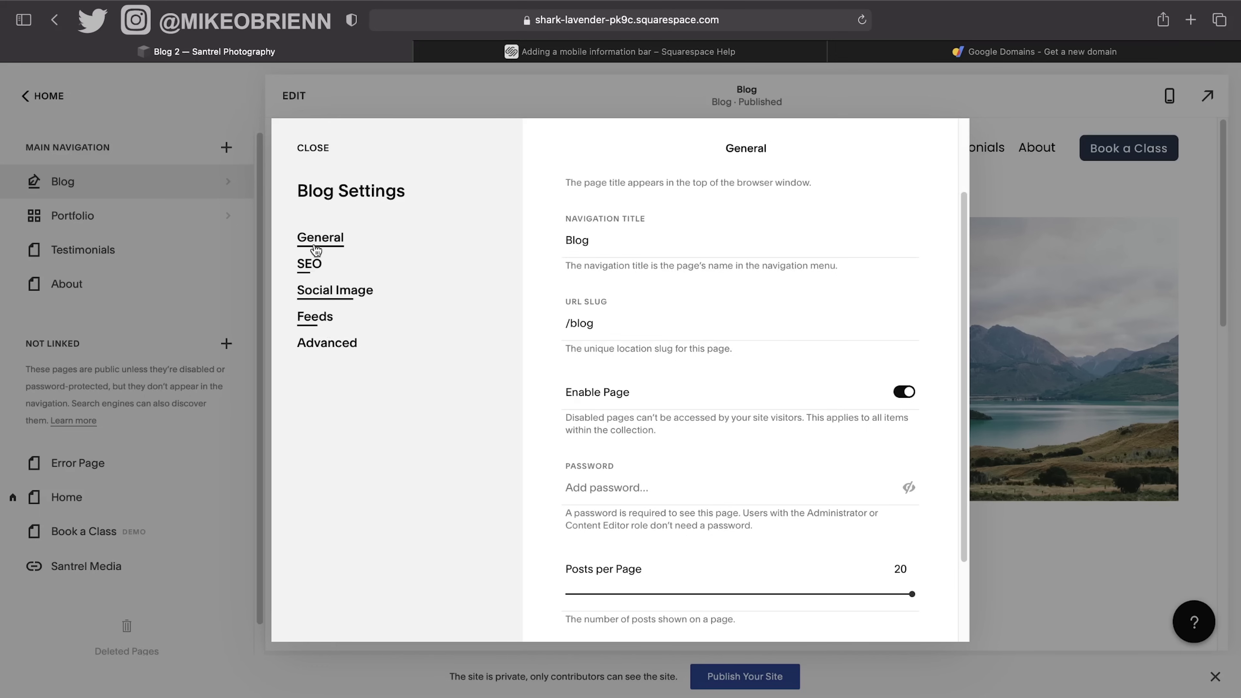
{"action": "left_click", "coordinate": [315, 151]}
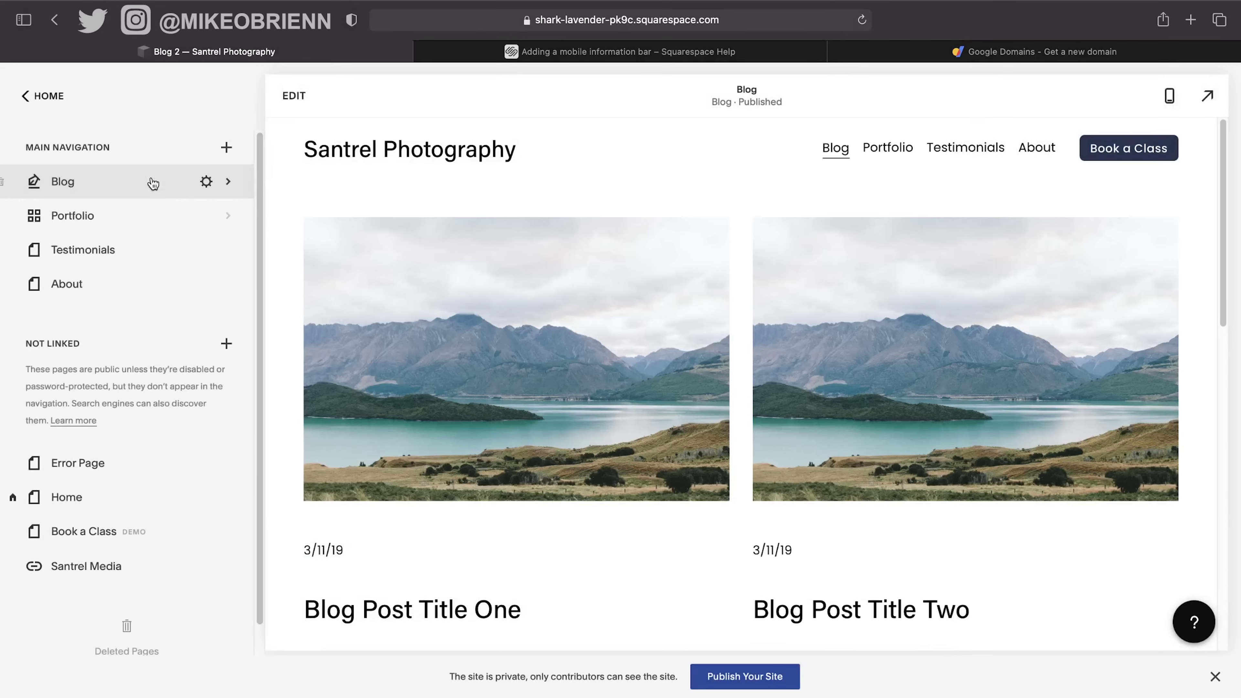
{"action": "left_click", "coordinate": [110, 190]}
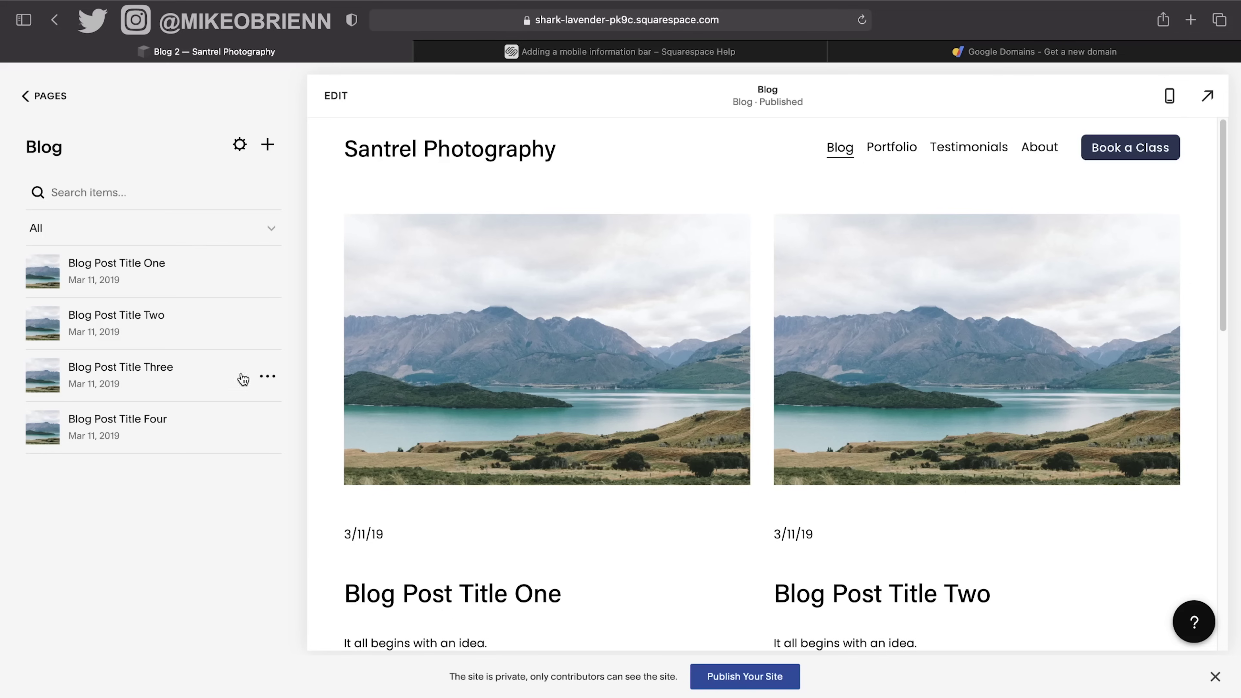
Delete Blog Post Title One, Two and Three, then open Blog Post Title Four.
{"action": "scroll", "coordinate": [633, 391], "scroll_direction": "down", "scroll_amount": 2}
{"action": "left_click", "coordinate": [267, 272]}
{"action": "left_click", "coordinate": [267, 371]}
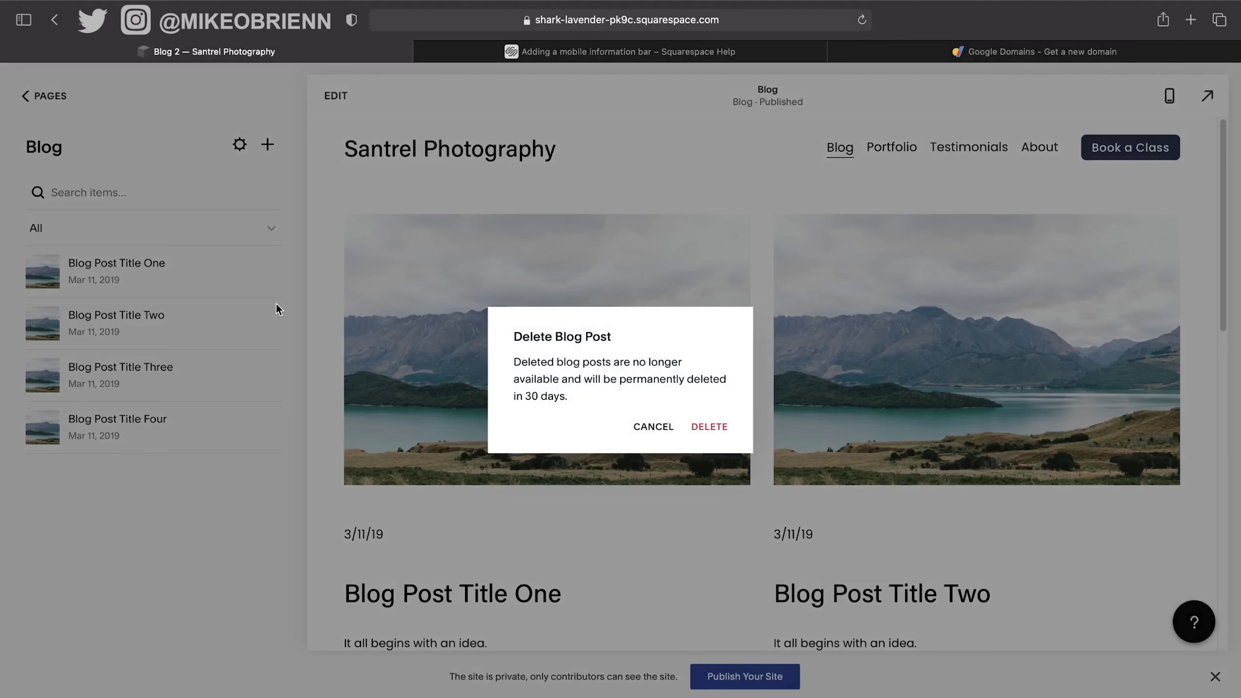
{"action": "left_click", "coordinate": [723, 429]}
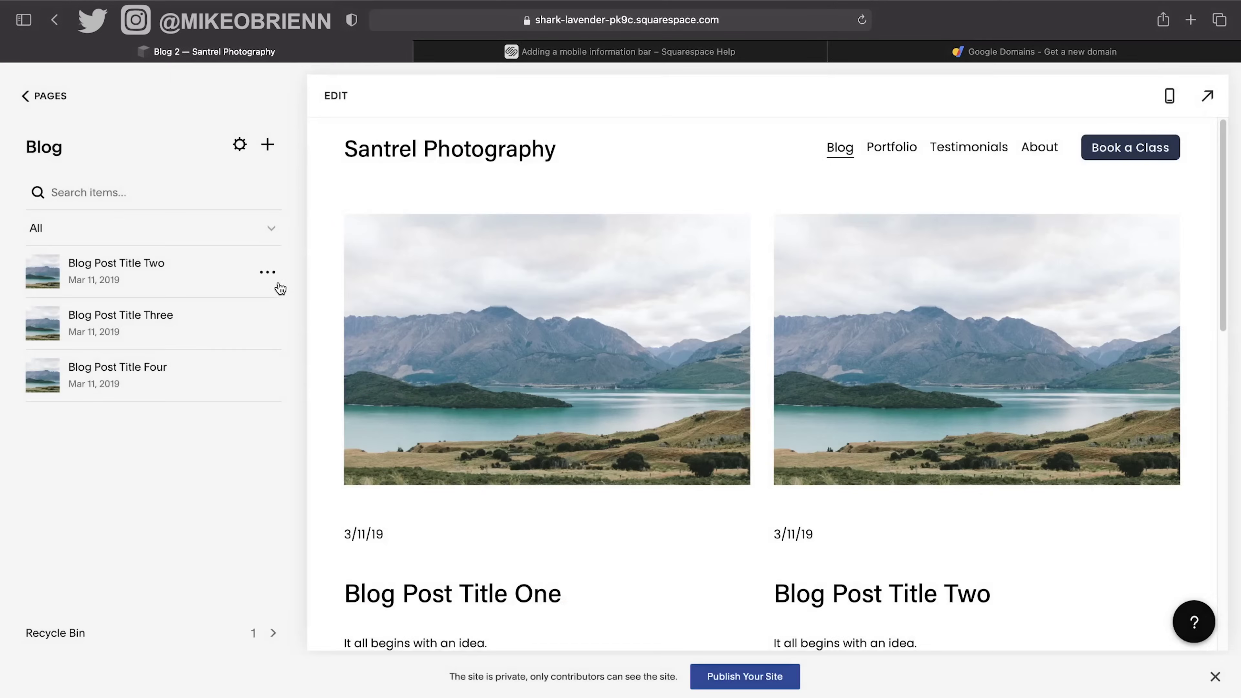
{"action": "left_click", "coordinate": [268, 273]}
{"action": "left_click", "coordinate": [288, 372]}
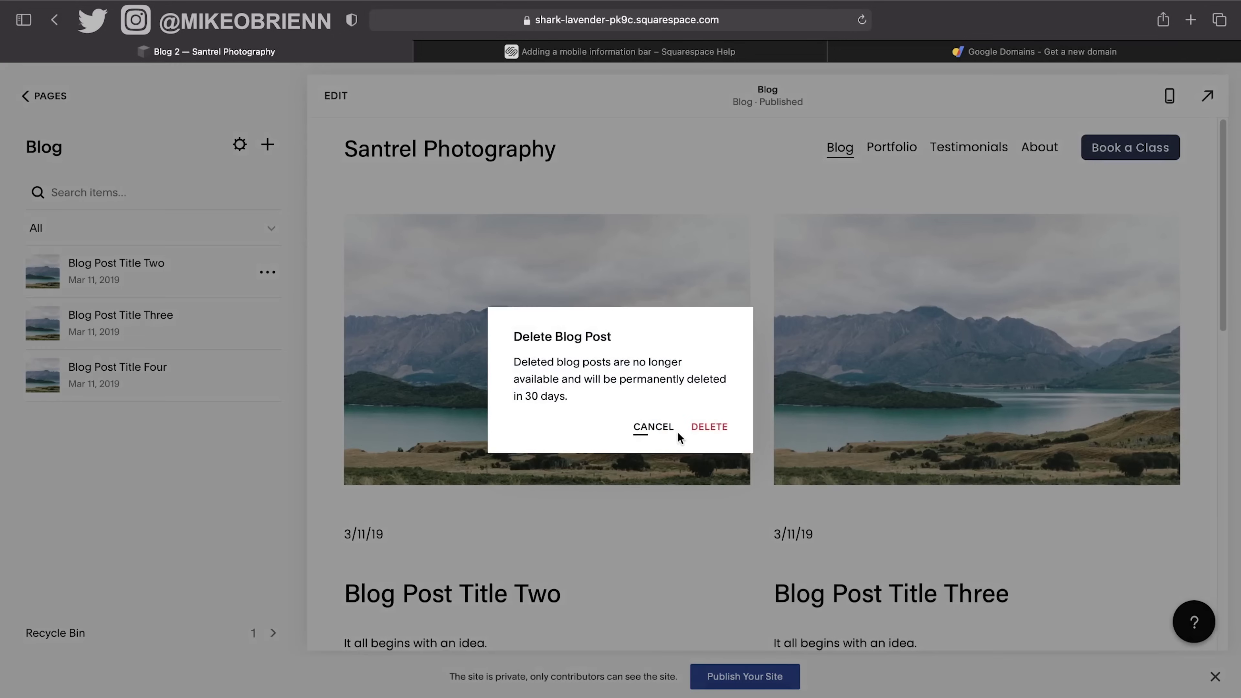
{"action": "left_click", "coordinate": [709, 427]}
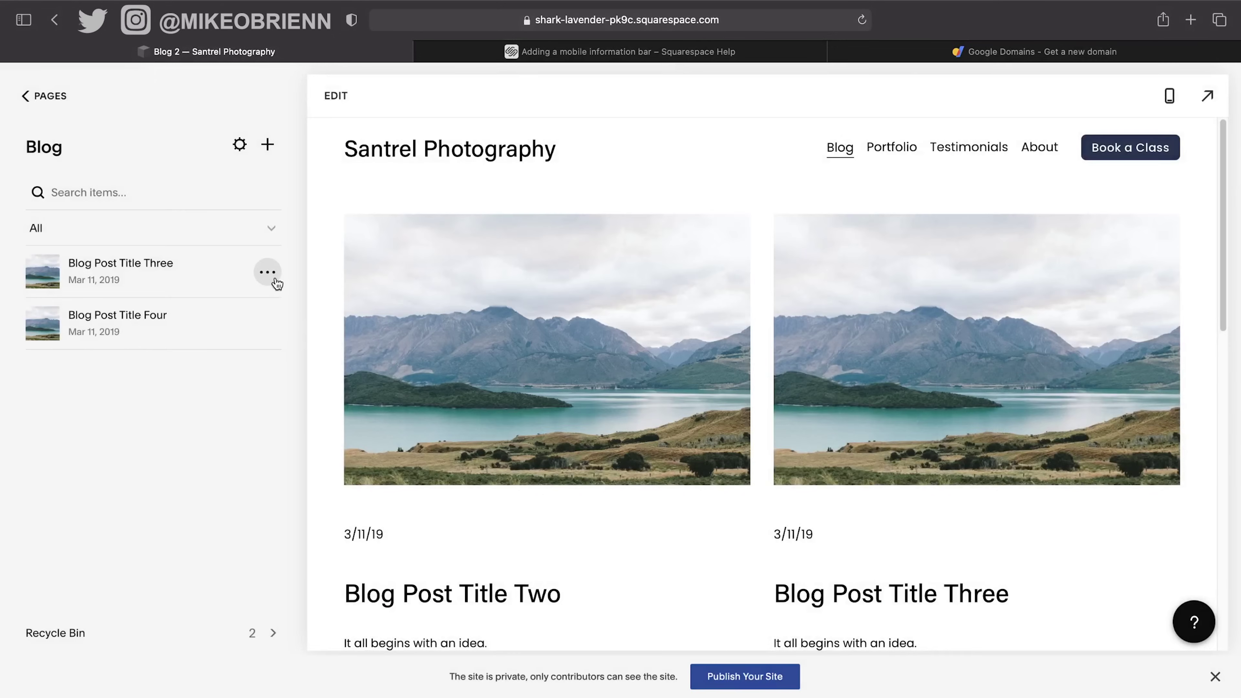
{"action": "left_click", "coordinate": [267, 272]}
{"action": "left_click", "coordinate": [271, 374]}
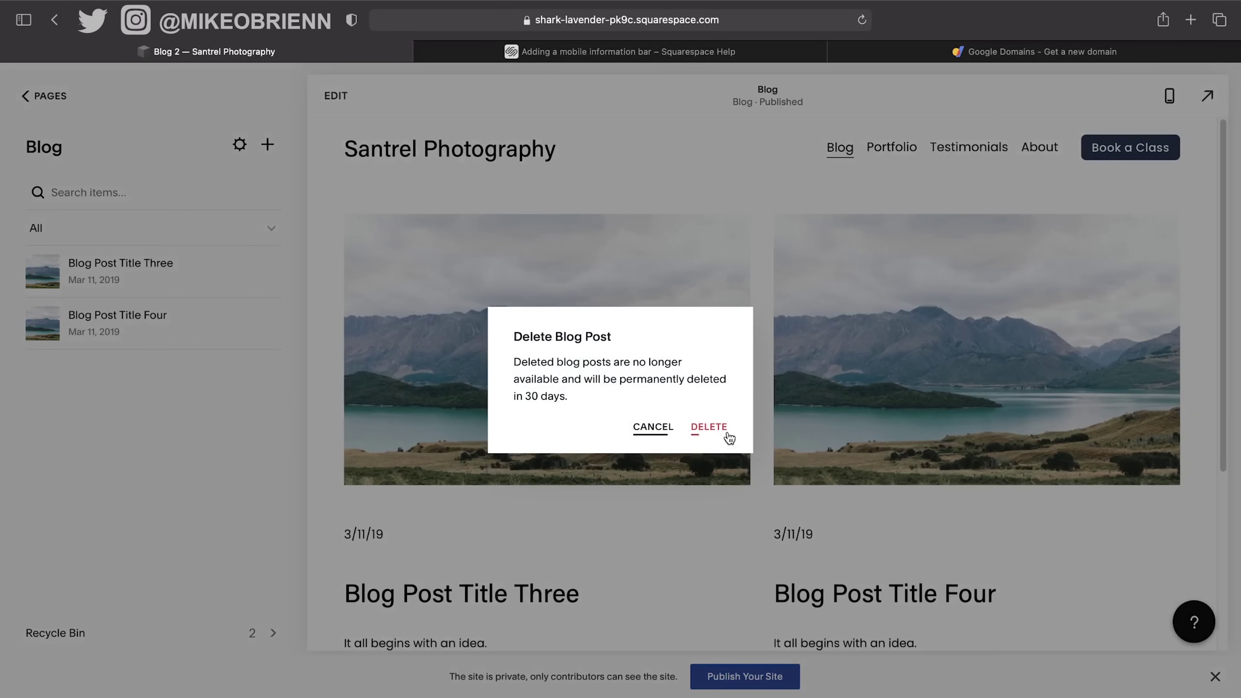
{"action": "left_click", "coordinate": [709, 429]}
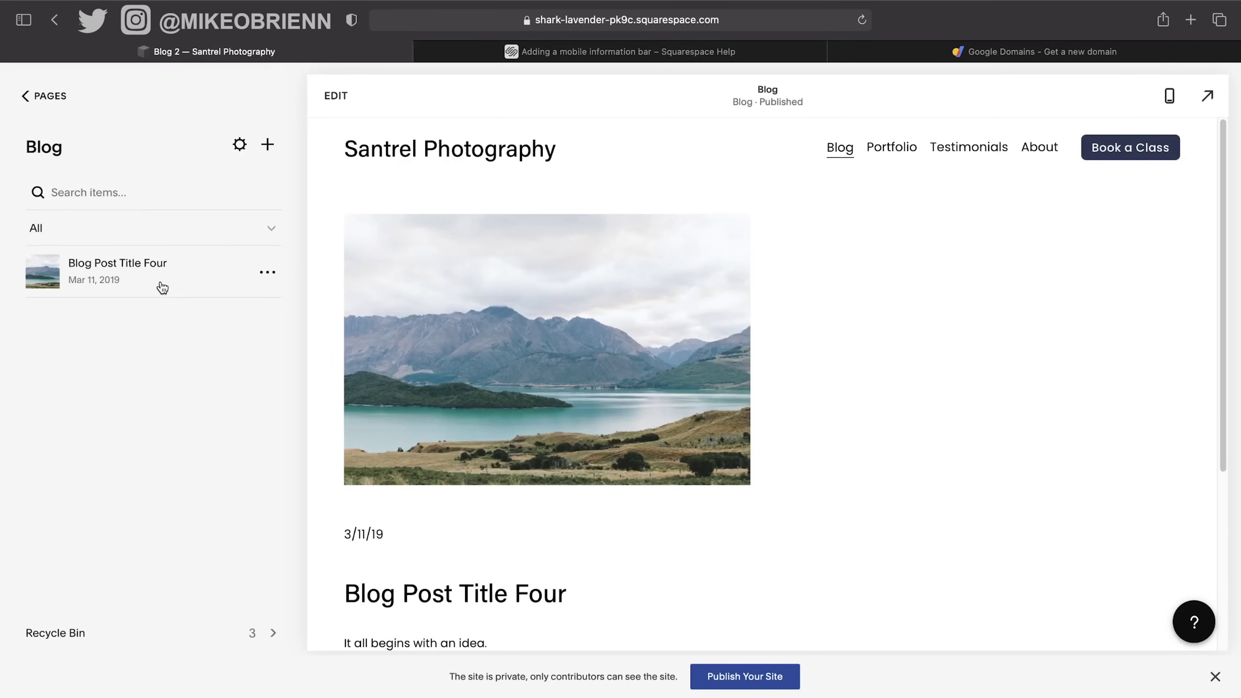
{"action": "left_click", "coordinate": [163, 287]}
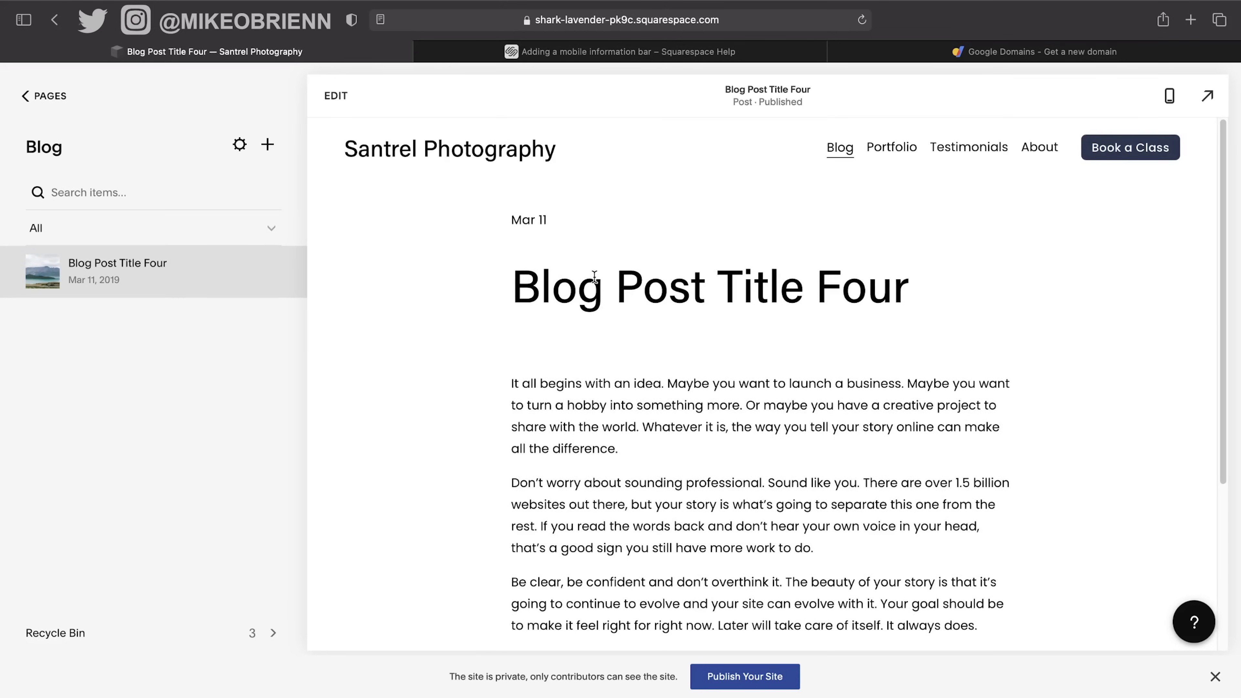
Edit Blog Post Title Four and select its three body paragraphs.
{"action": "scroll", "coordinate": [748, 299], "scroll_direction": "down", "scroll_amount": 10}
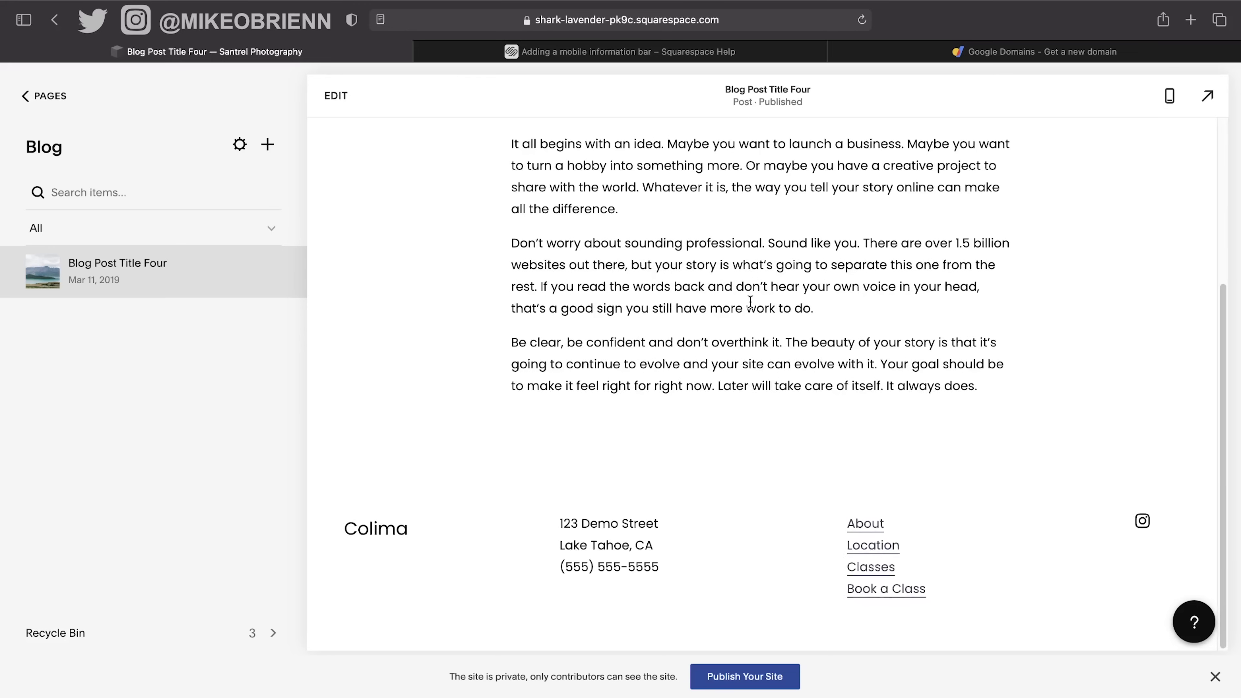
{"action": "scroll", "coordinate": [750, 300], "scroll_direction": "up", "scroll_amount": 10}
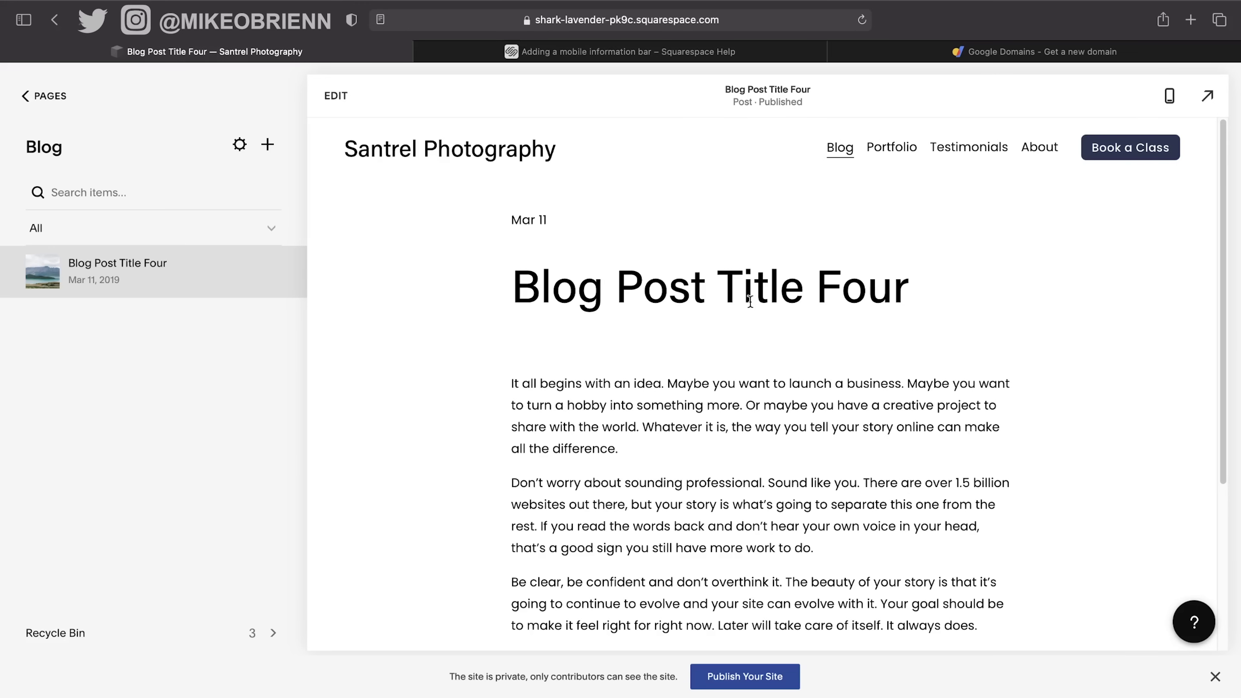
{"action": "left_click", "coordinate": [336, 95]}
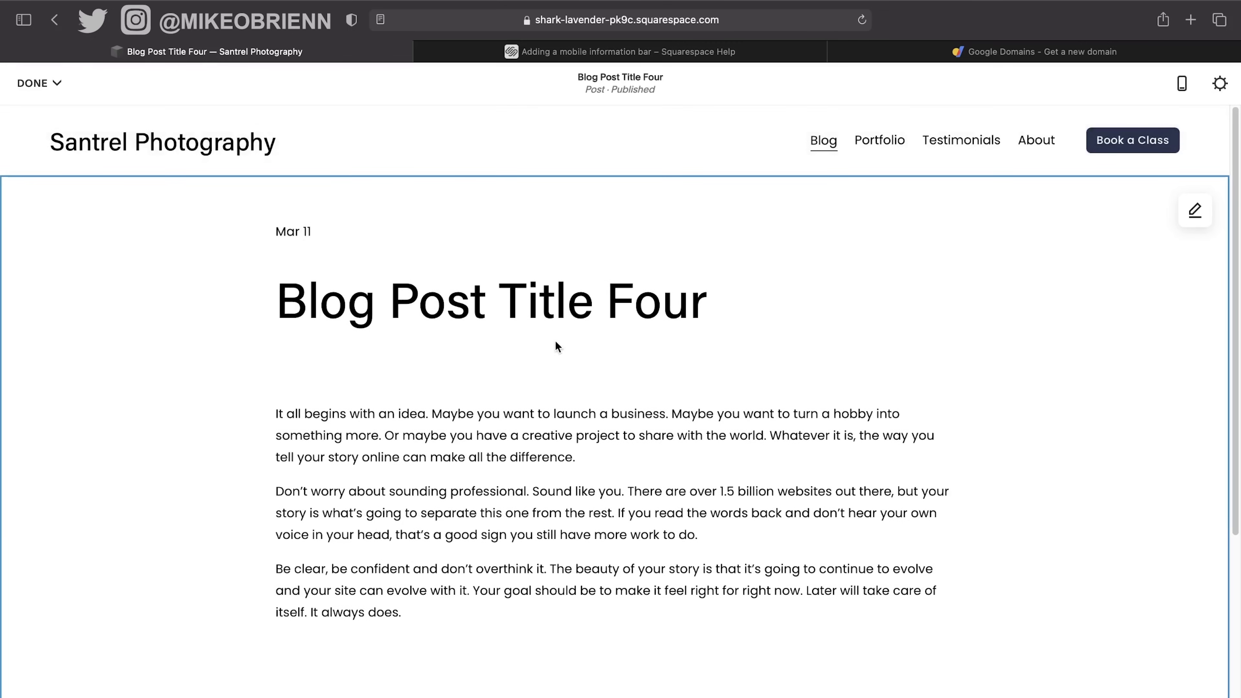
{"action": "scroll", "coordinate": [556, 345], "scroll_direction": "down", "scroll_amount": 1}
{"action": "left_click_drag", "start_coordinate": [381, 391], "coordinate": [728, 527]}
{"action": "scroll", "coordinate": [749, 553], "scroll_direction": "down", "scroll_amount": 4}
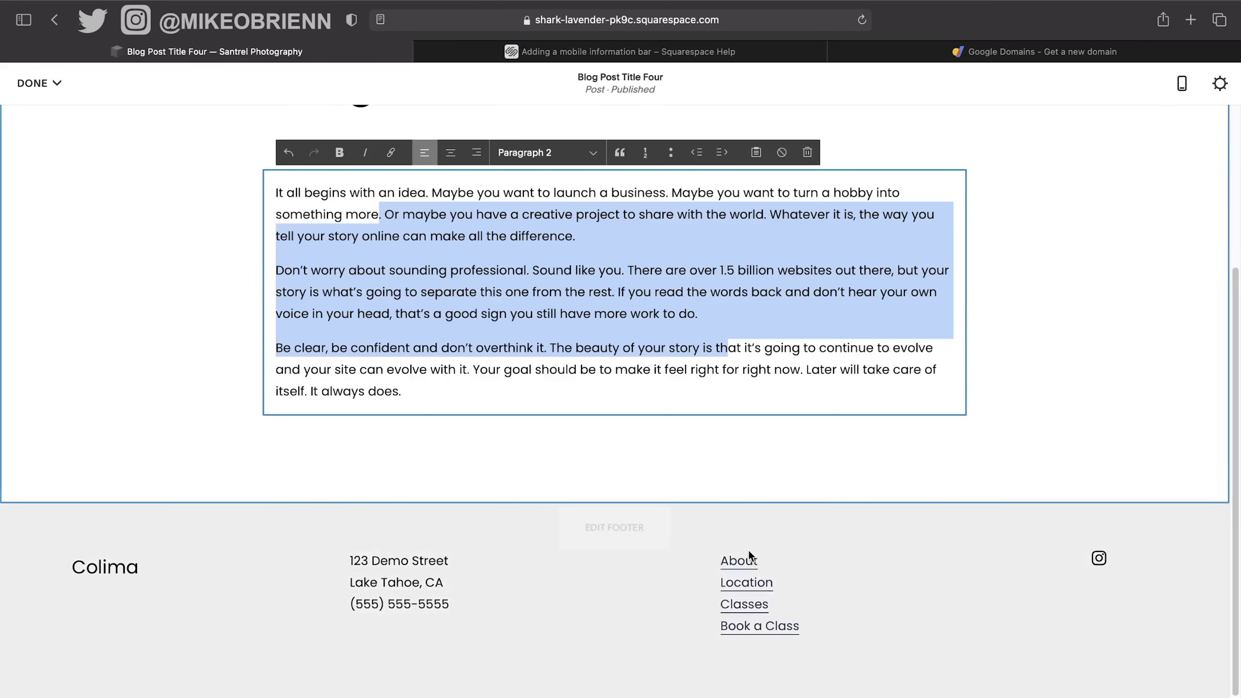
{"action": "mouse_move", "coordinate": [262, 420]}
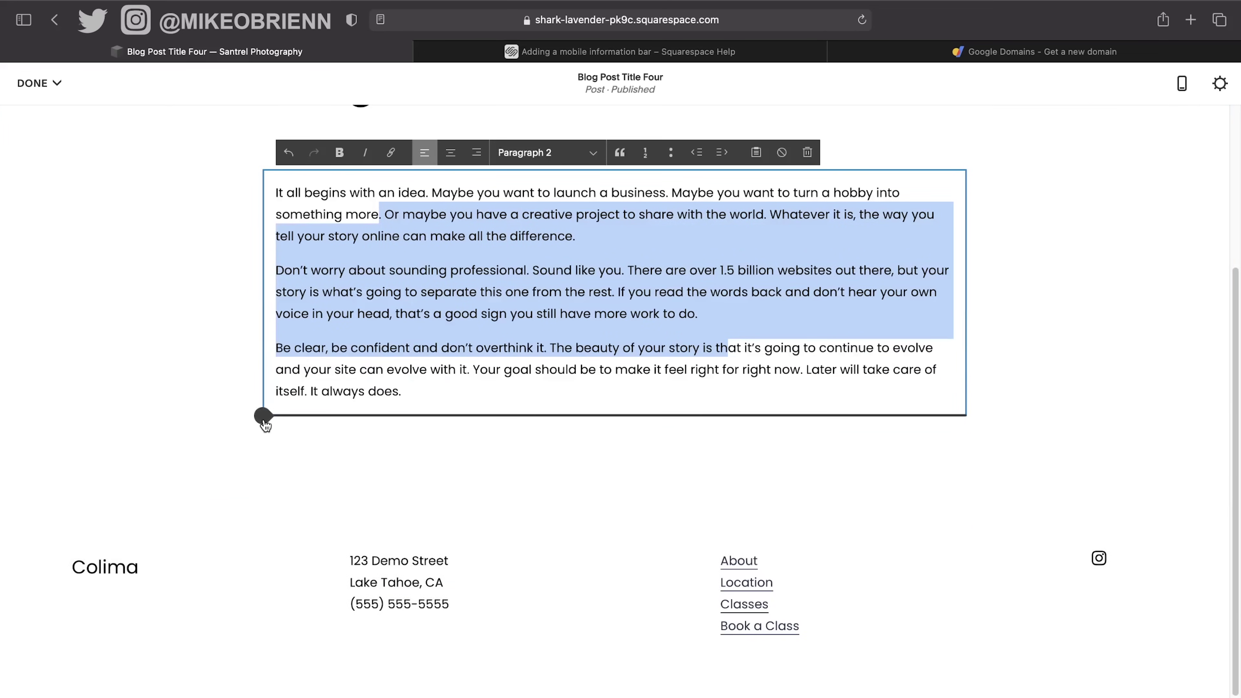
{"action": "left_click", "coordinate": [438, 393]}
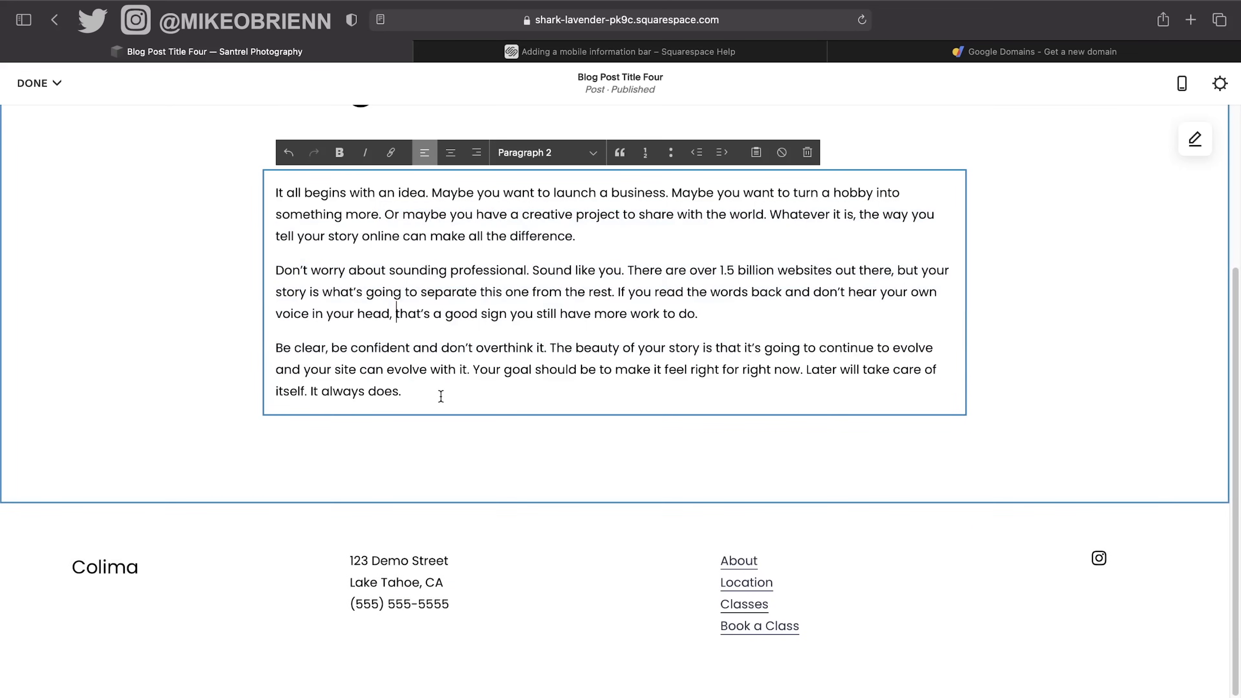
{"action": "left_click_drag", "start_coordinate": [438, 394], "coordinate": [244, 168]}
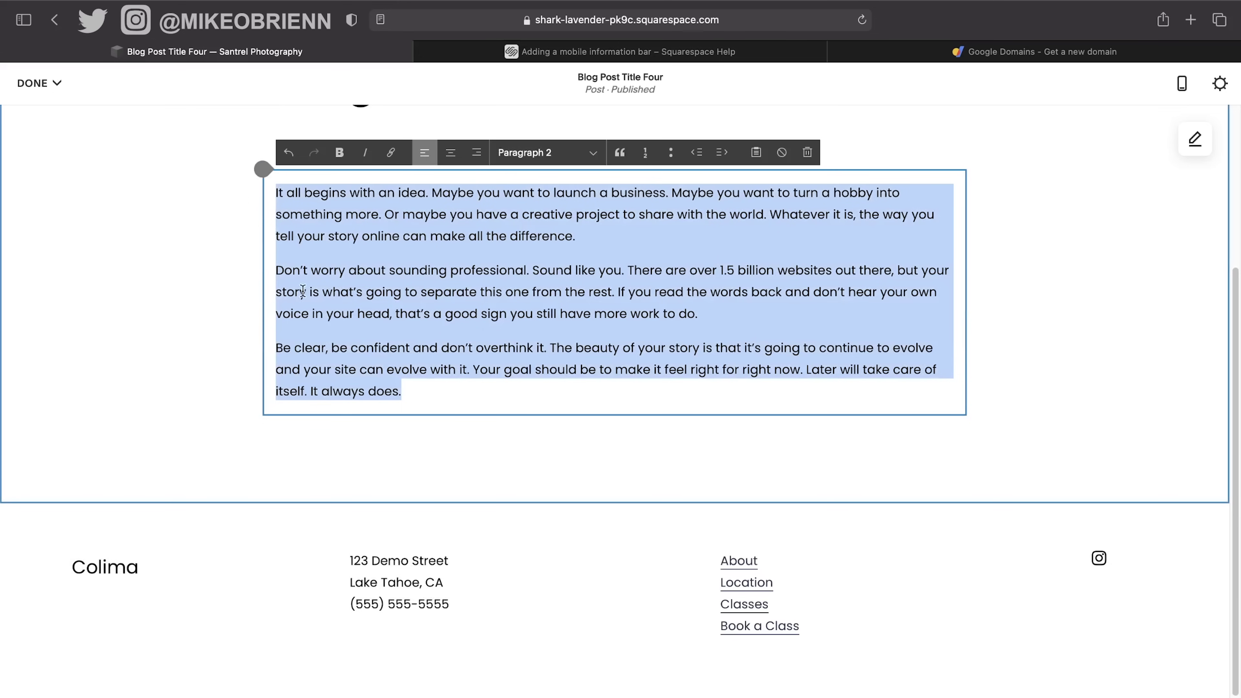
Paste the copied paragraphs as a new paragraph after the existing text.
{"action": "left_click", "coordinate": [451, 386]}
{"action": "key", "text": "Return"}
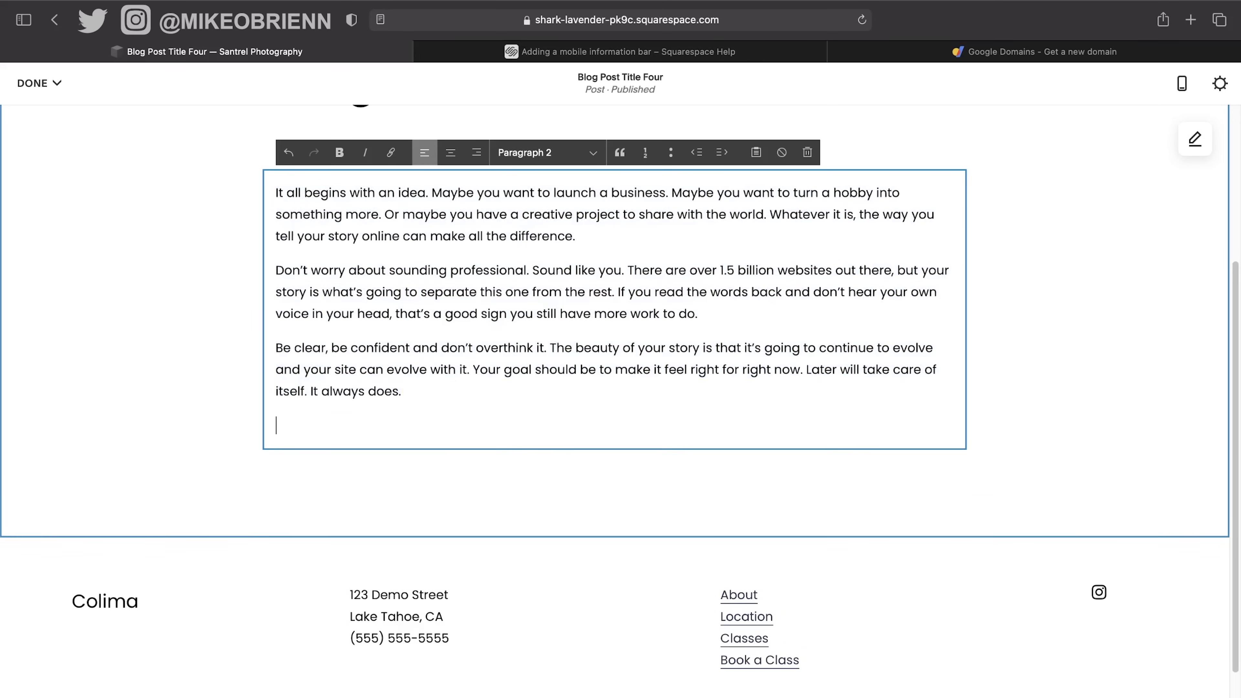
{"action": "key", "text": "super+v"}
{"action": "key", "text": "super+v"}
{"action": "scroll", "coordinate": [409, 303], "scroll_direction": "down", "scroll_amount": 6}
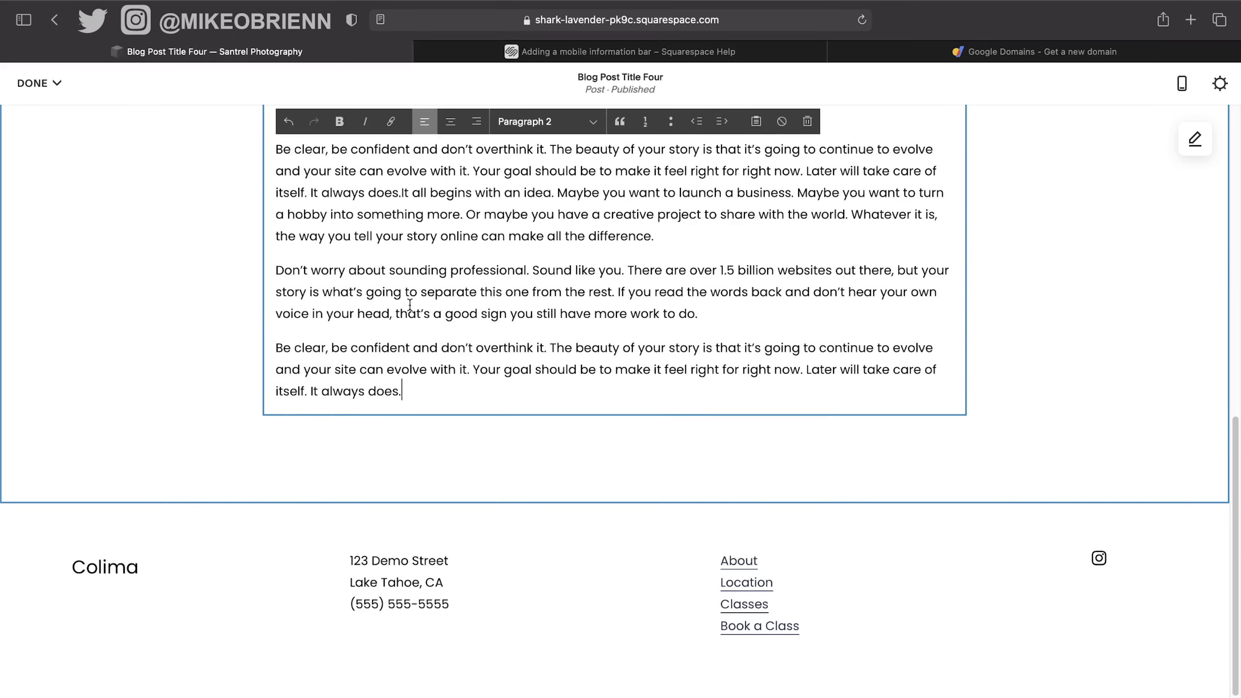
{"action": "left_click", "coordinate": [280, 416]}
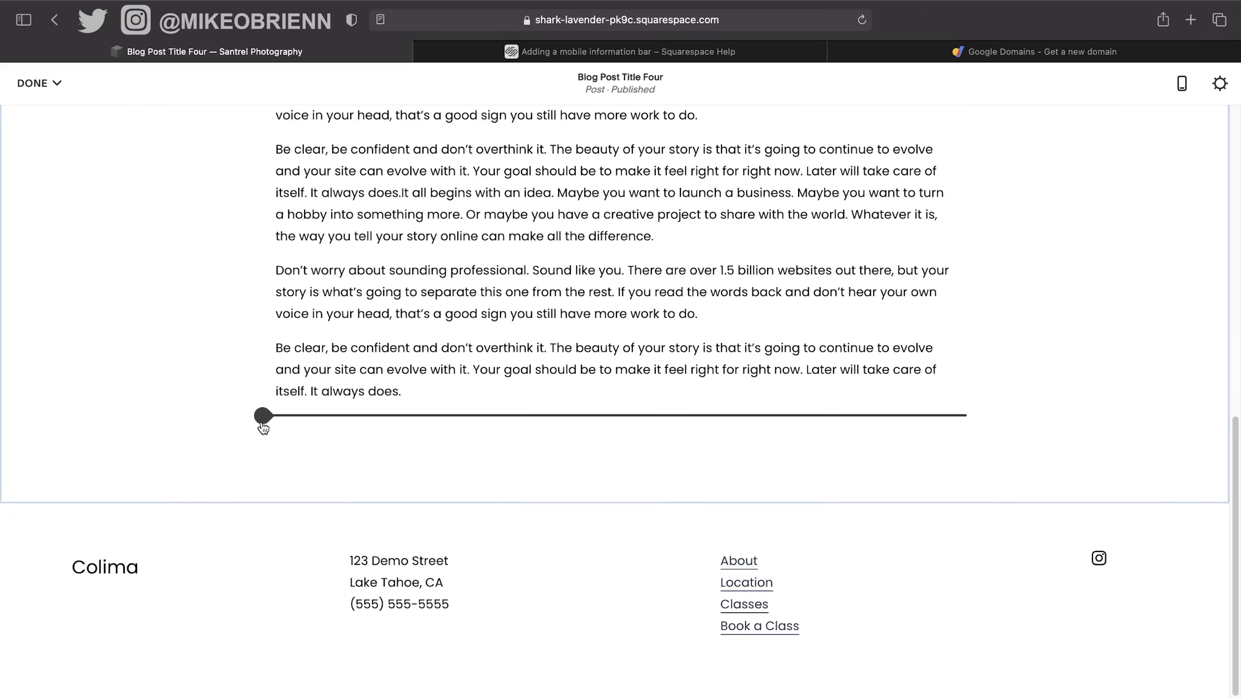
Add an image block below the text using Philly_Alt2.png.
{"action": "left_click", "coordinate": [264, 416]}
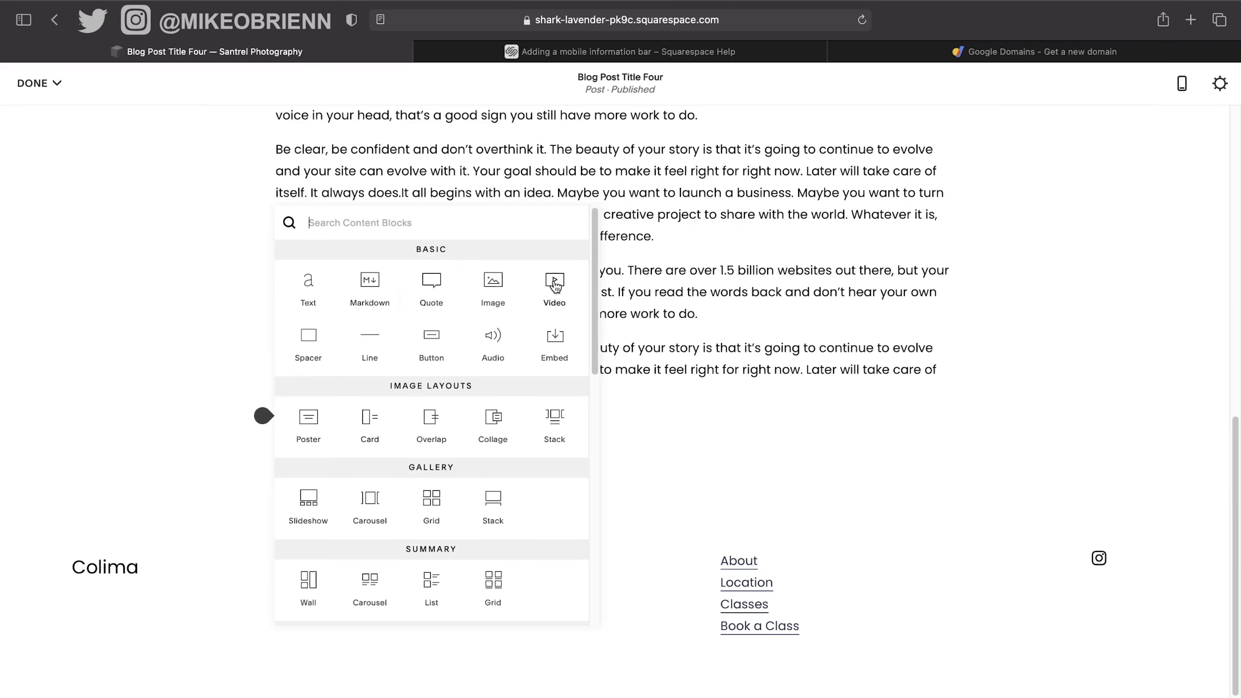
{"action": "left_click", "coordinate": [493, 281]}
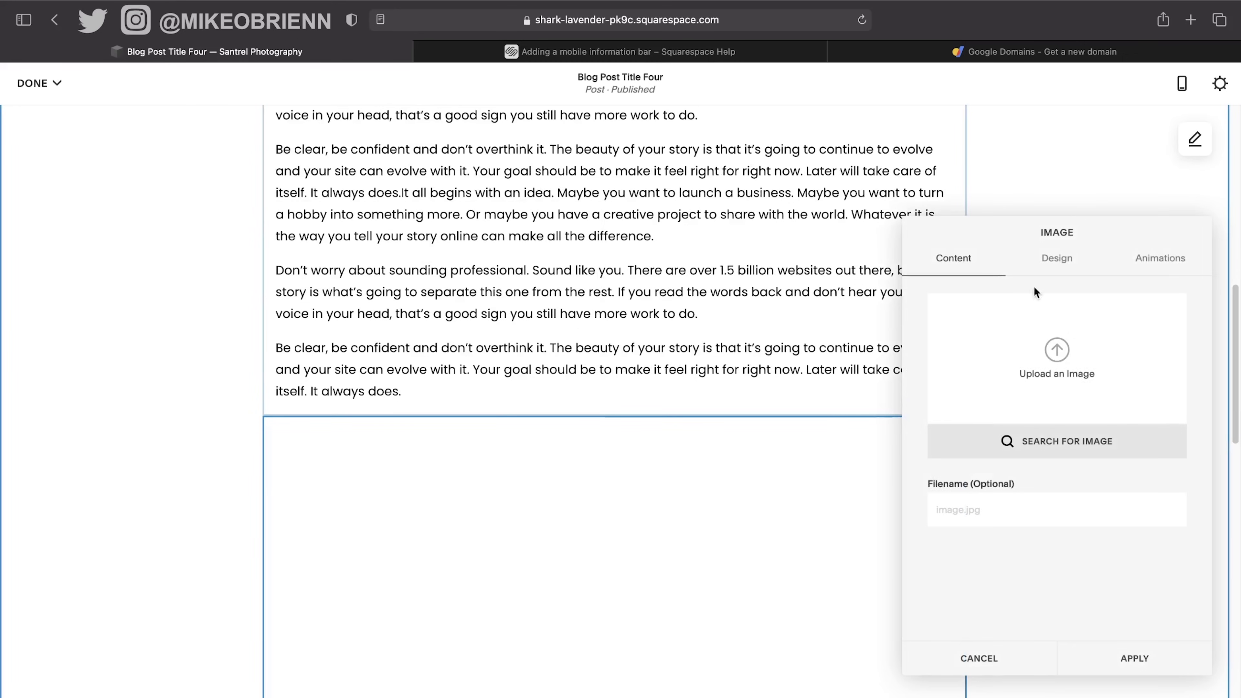
{"action": "left_click", "coordinate": [1056, 346]}
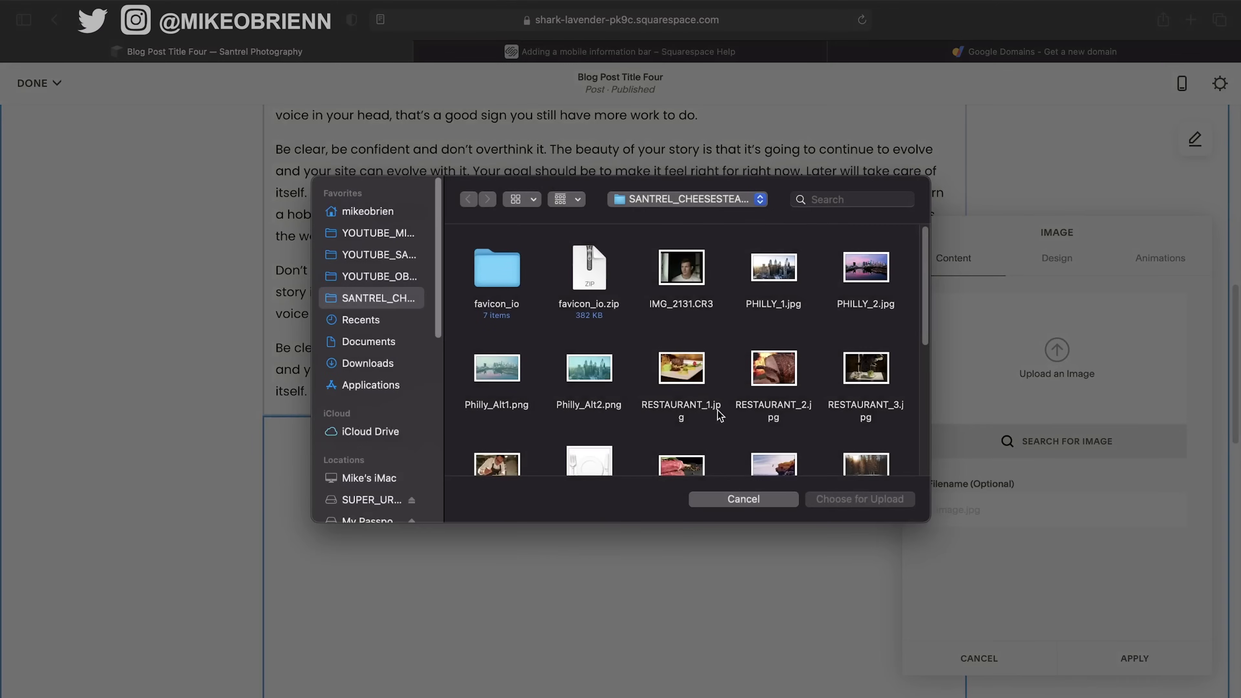
{"action": "double_click", "coordinate": [602, 372]}
{"action": "scroll", "coordinate": [518, 385], "scroll_direction": "down", "scroll_amount": 8}
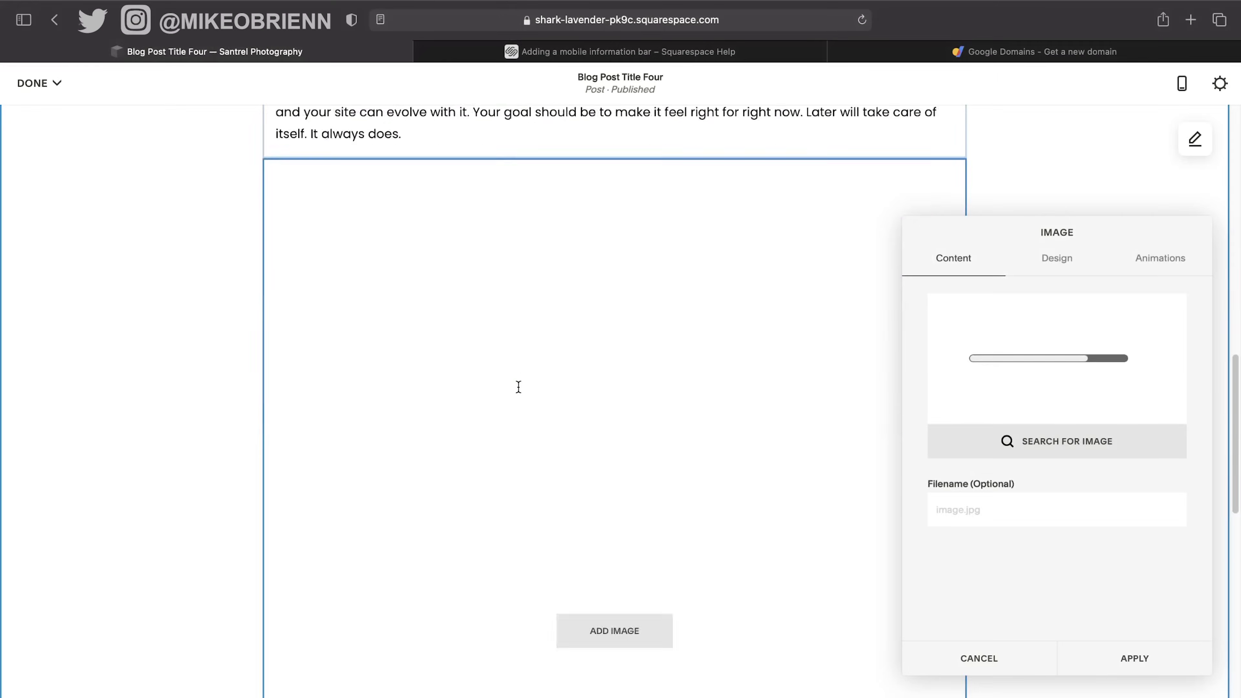
{"action": "left_click", "coordinate": [1168, 663]}
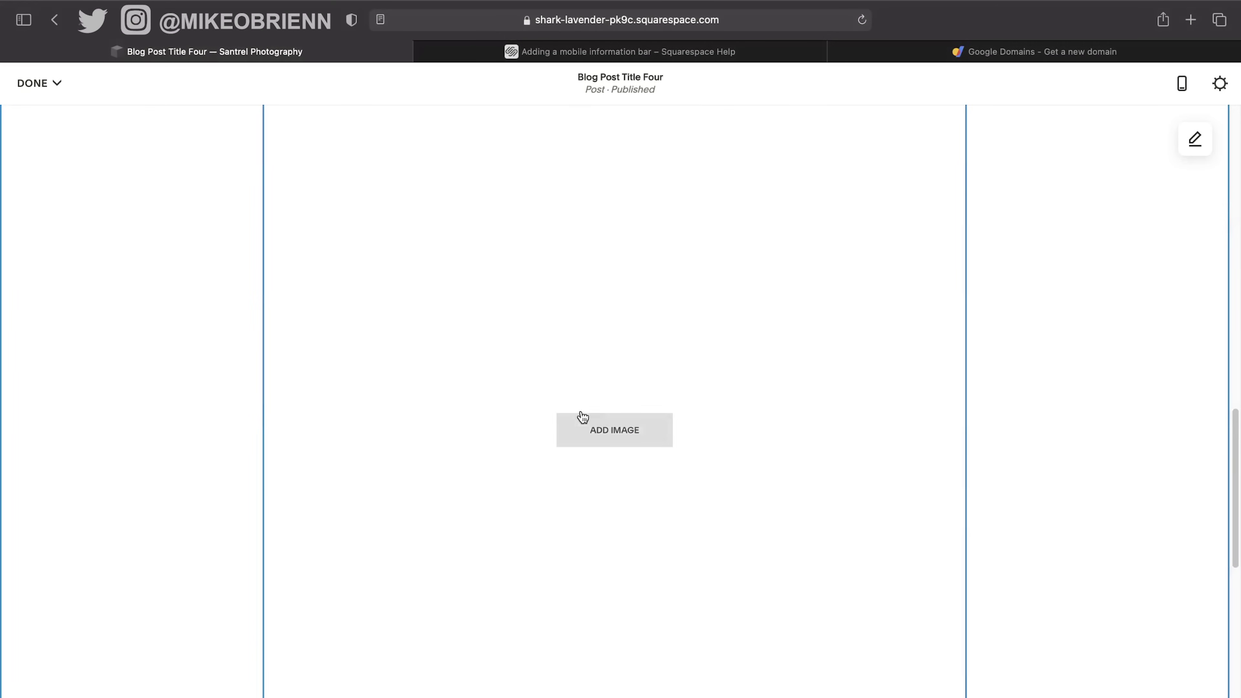
Insert a new text block below the image.
{"action": "scroll", "coordinate": [583, 416], "scroll_direction": "down", "scroll_amount": 5}
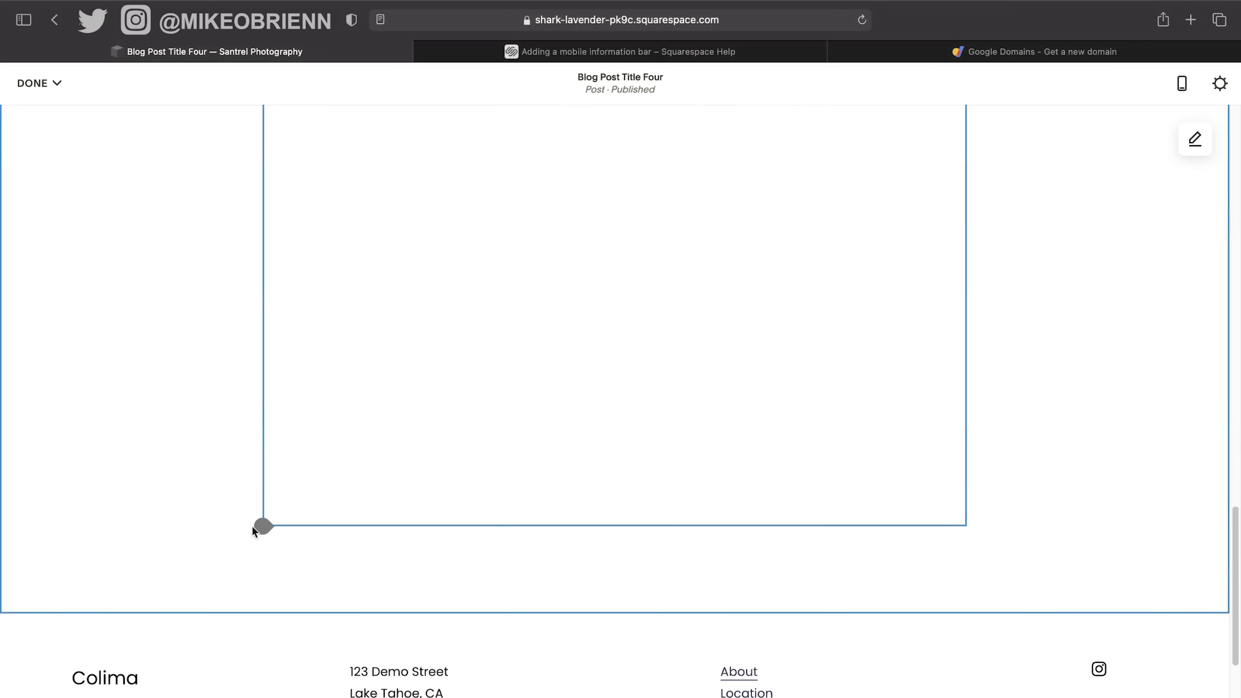
{"action": "left_click", "coordinate": [254, 527]}
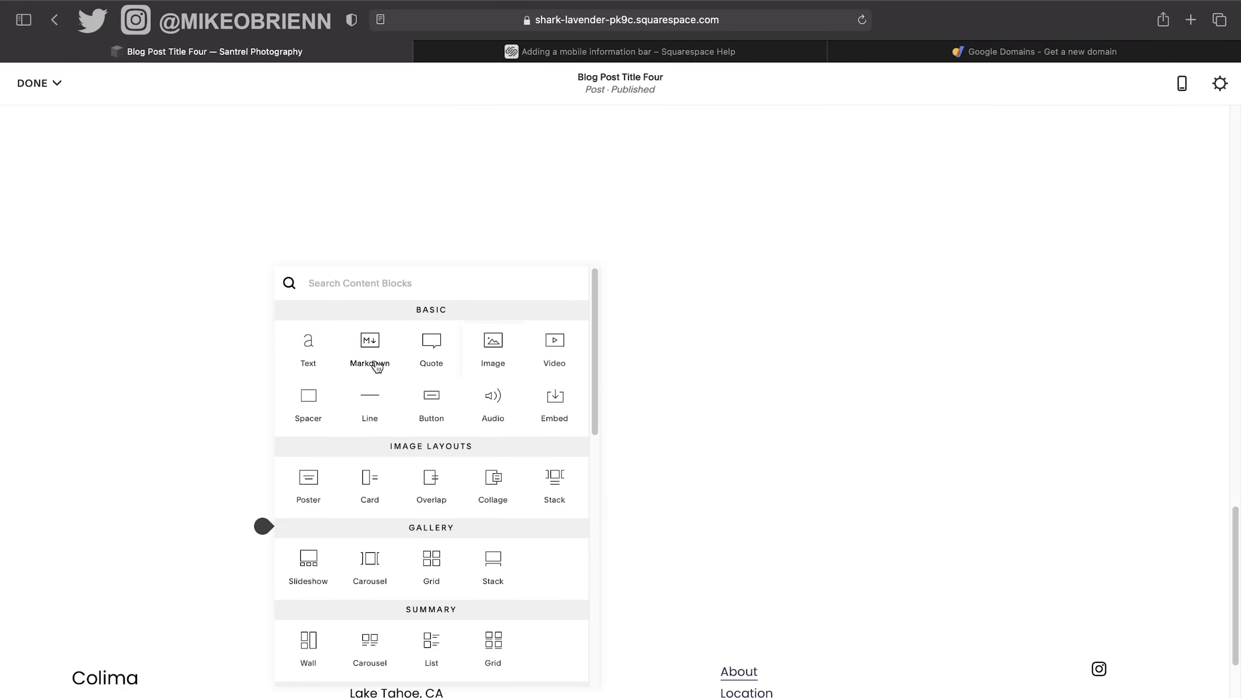
{"action": "left_click", "coordinate": [295, 351]}
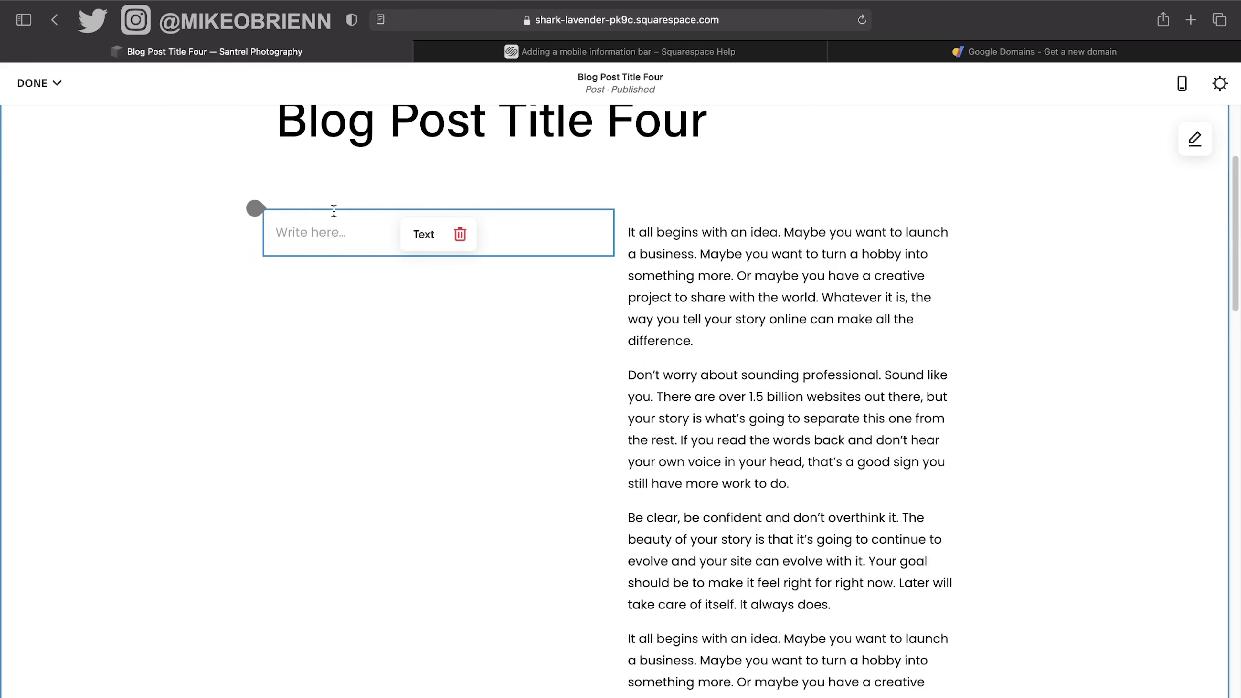
{"action": "left_click_drag", "start_coordinate": [333, 210], "coordinate": [715, 308]}
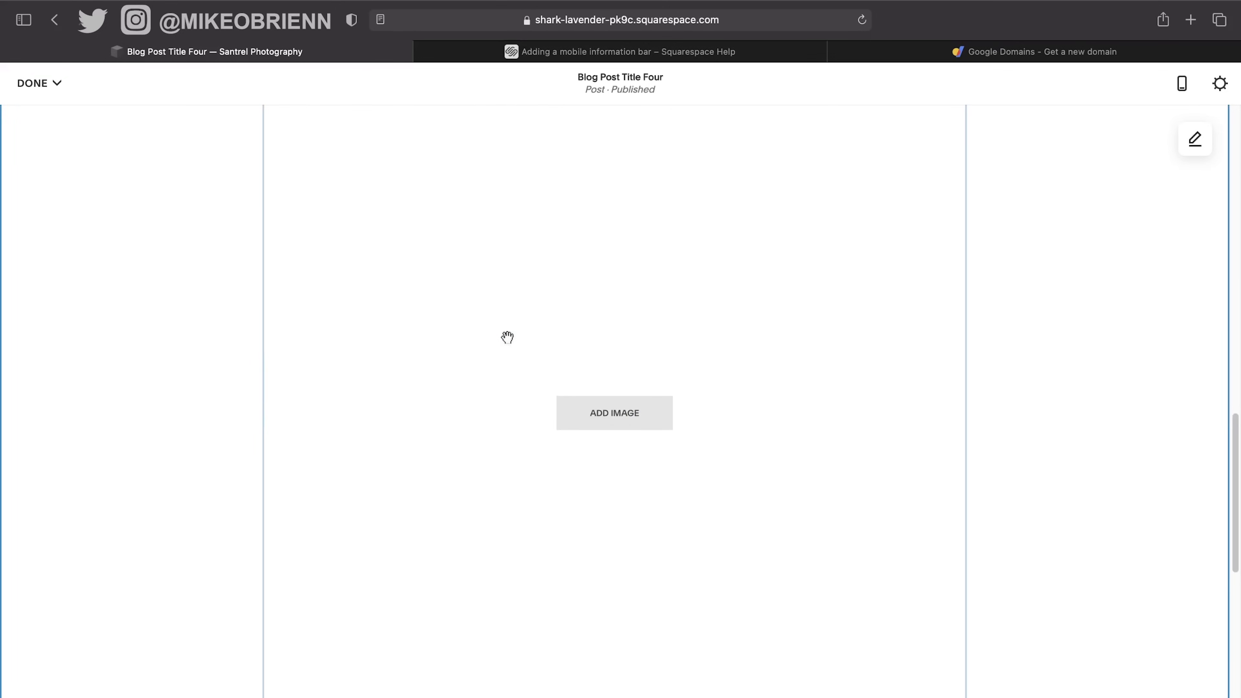
Remove the empty image block, confirming YES in the Remove This Block dialog.
{"action": "left_click", "coordinate": [615, 415]}
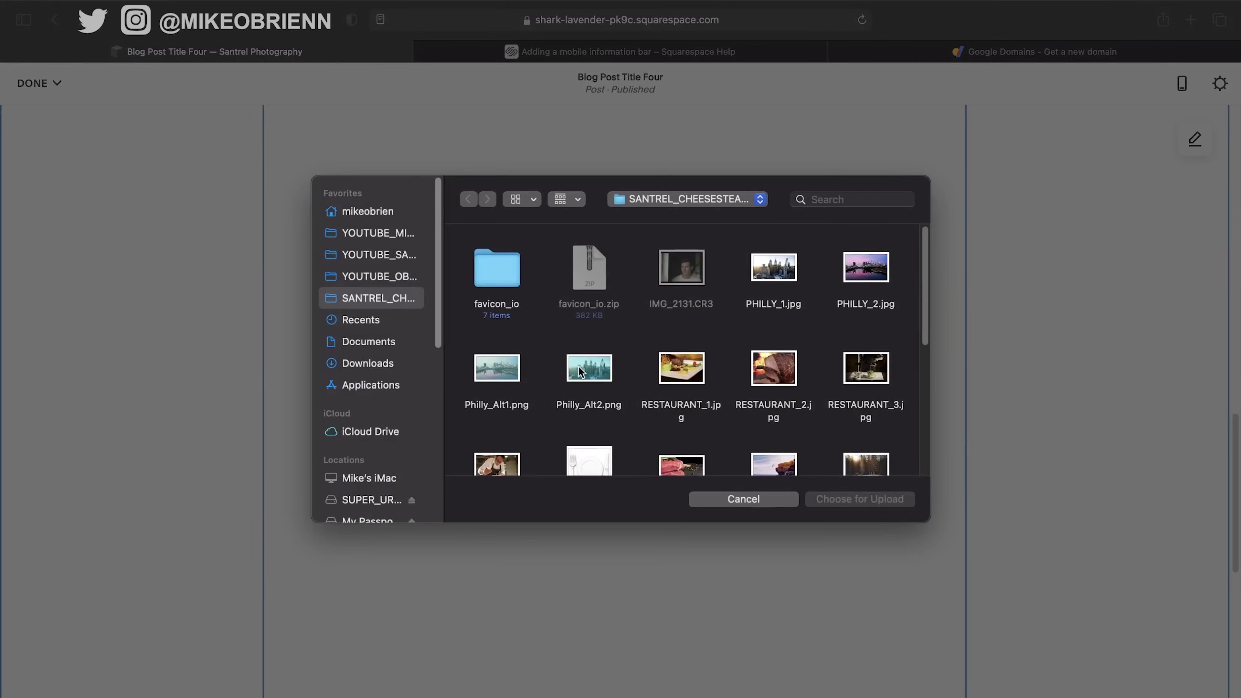
{"action": "double_click", "coordinate": [579, 368]}
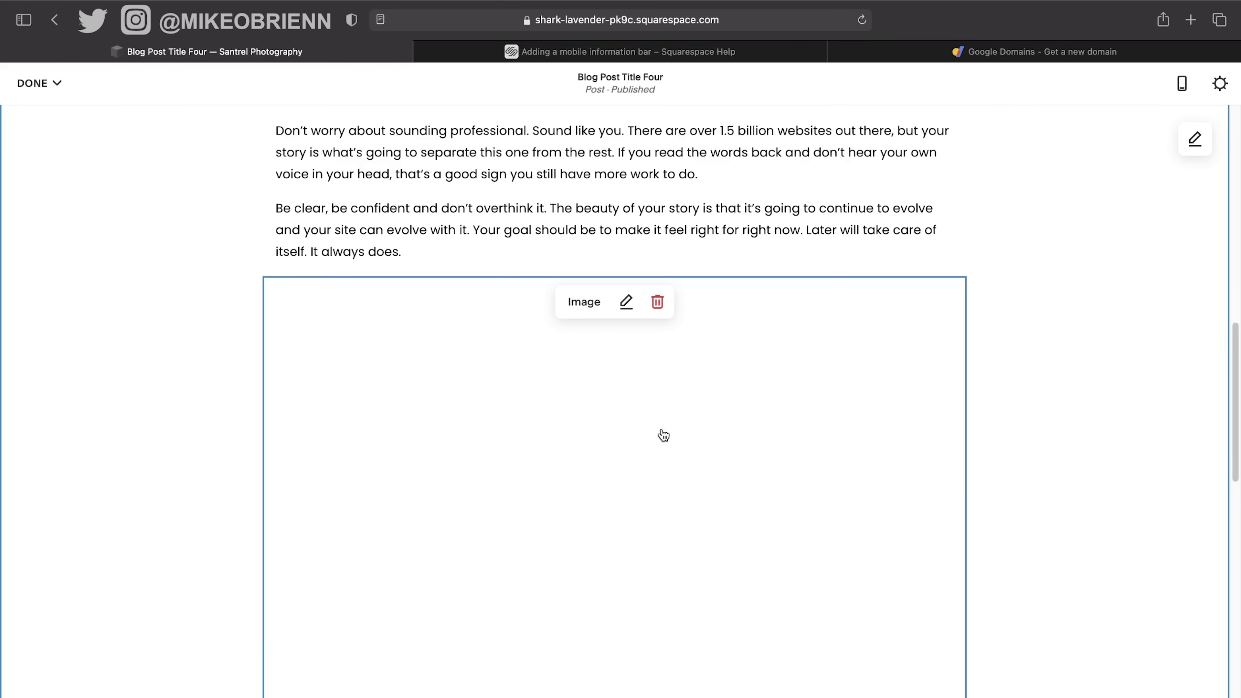
{"action": "left_click", "coordinate": [657, 302]}
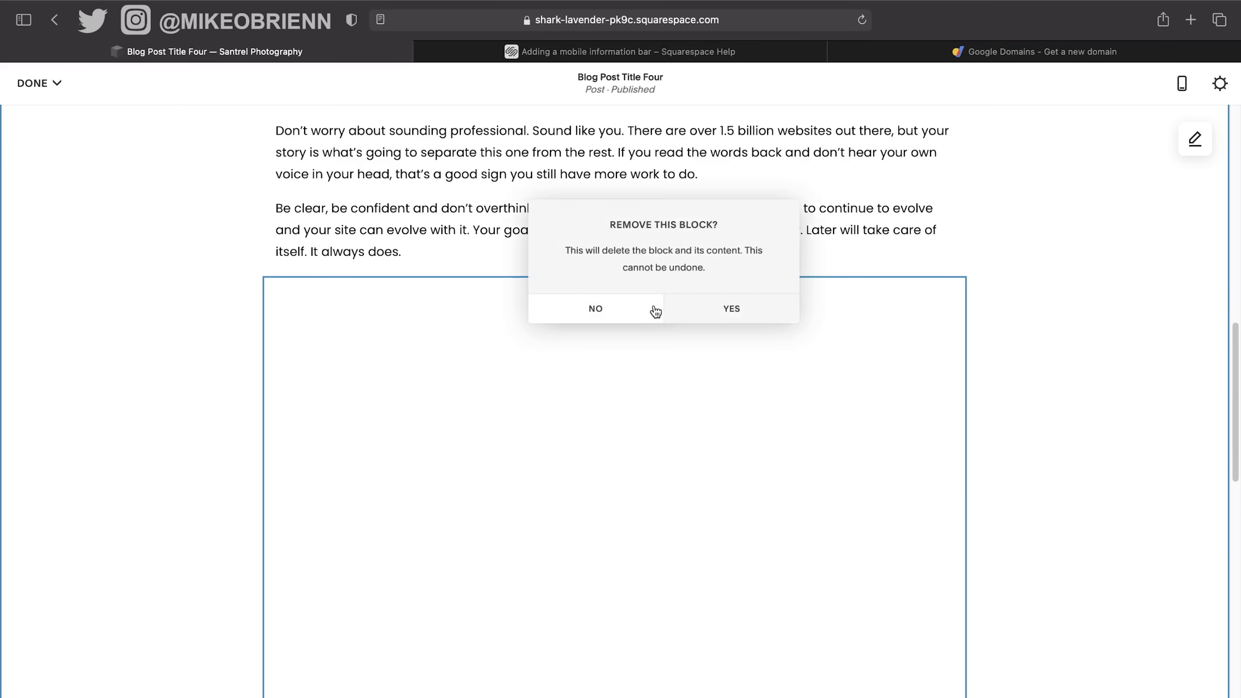
{"action": "left_click", "coordinate": [693, 313]}
{"action": "right_click", "coordinate": [436, 428]}
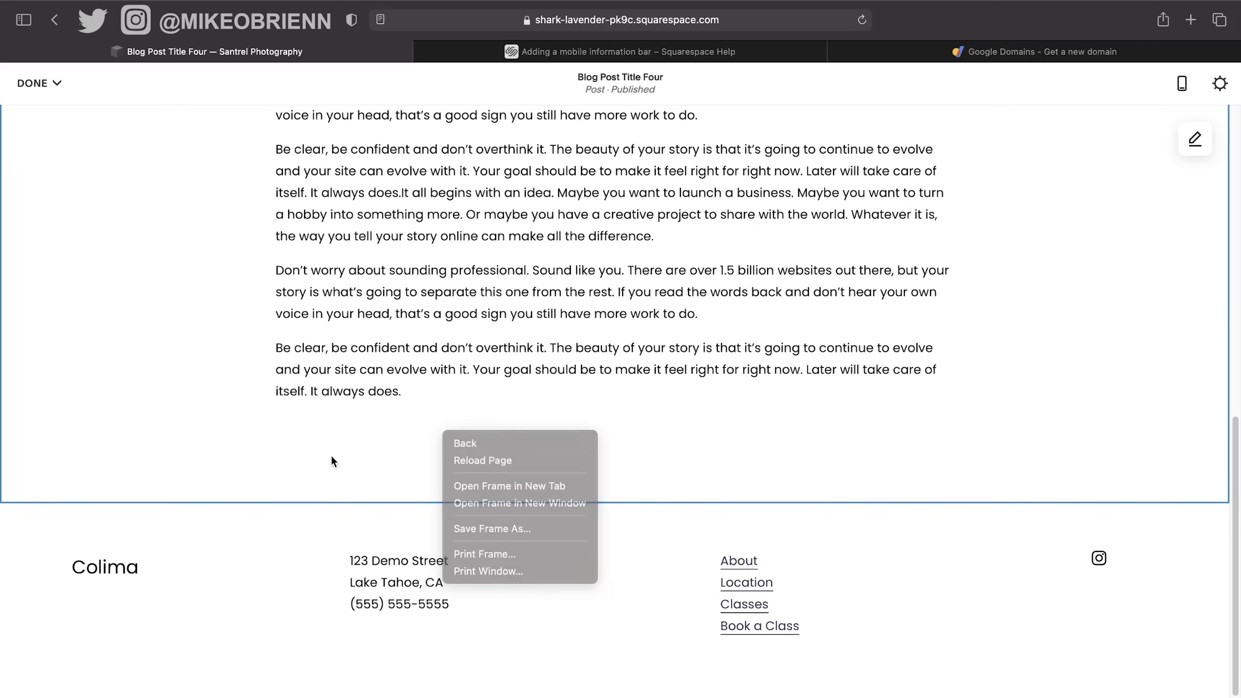
Insert an image block below the paragraphs holding SamplePhotos1.jpg, the cliff-jump photo.
{"action": "left_click", "coordinate": [263, 417]}
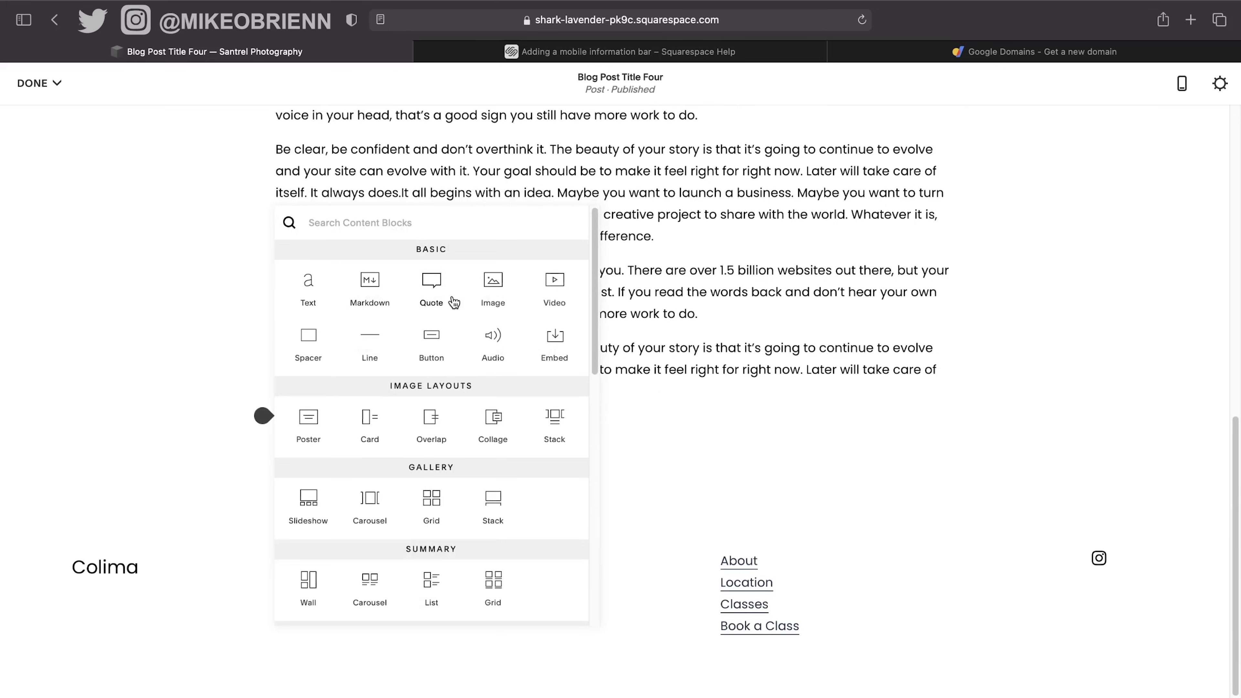
{"action": "left_click", "coordinate": [493, 286]}
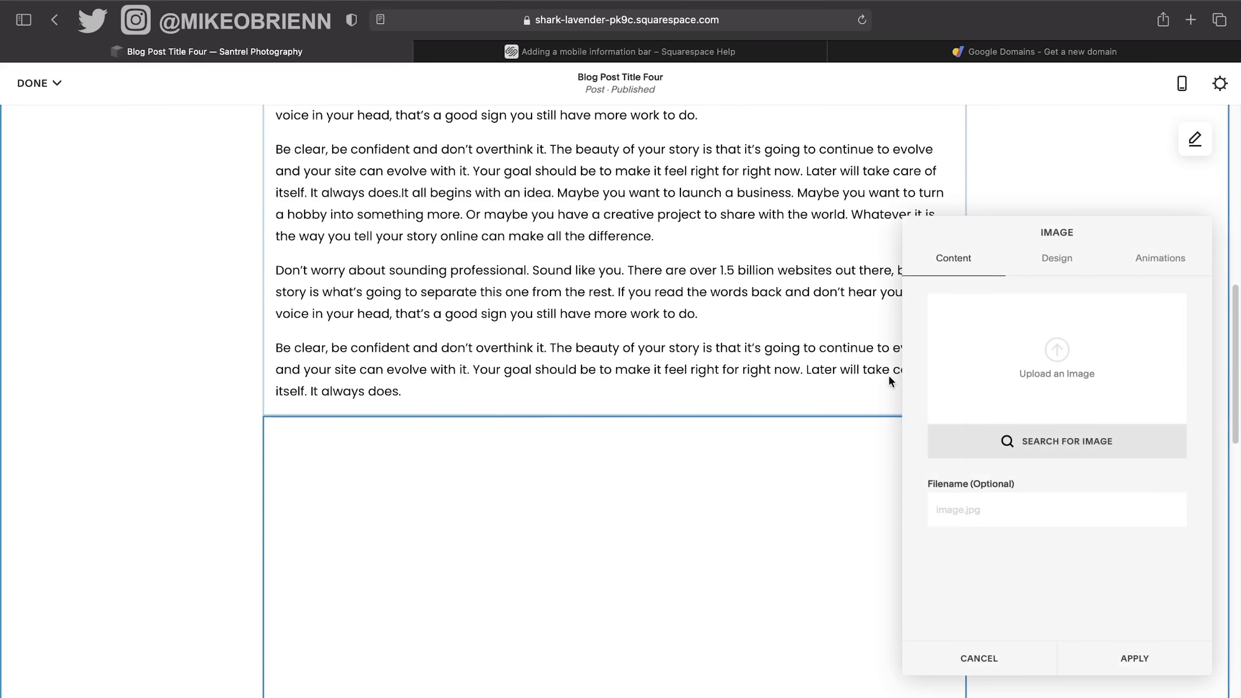
{"action": "left_click", "coordinate": [1072, 362]}
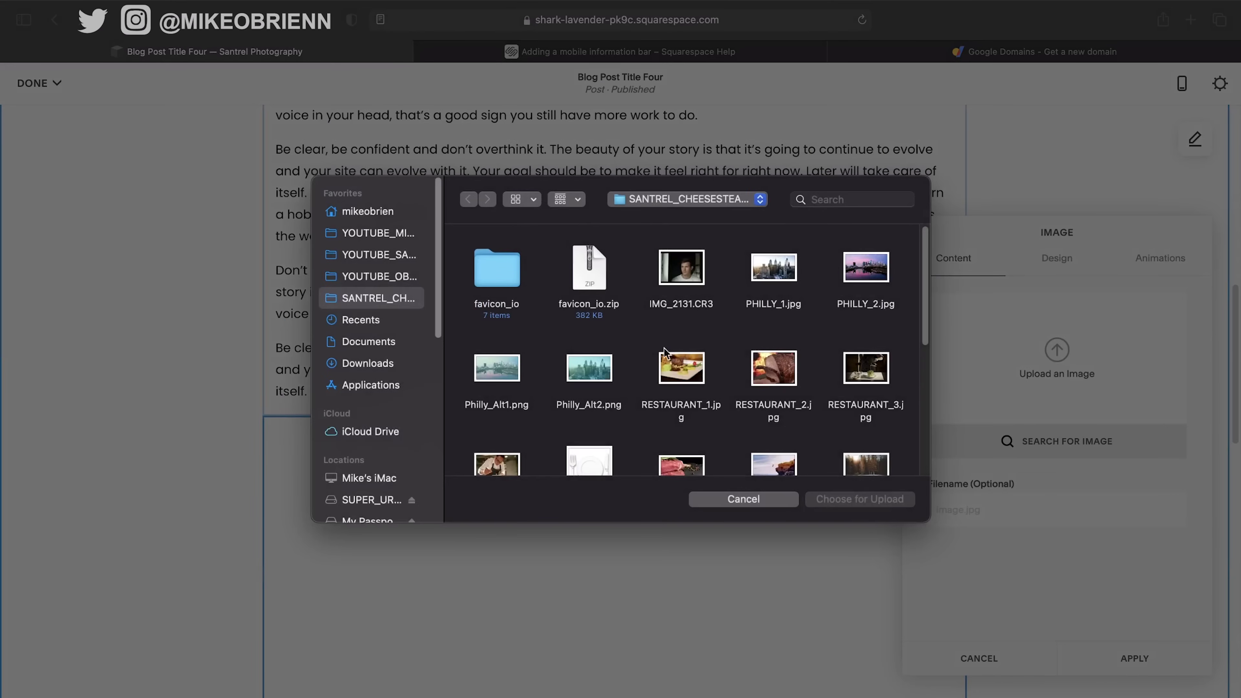
{"action": "scroll", "coordinate": [538, 445], "scroll_direction": "down", "scroll_amount": 2}
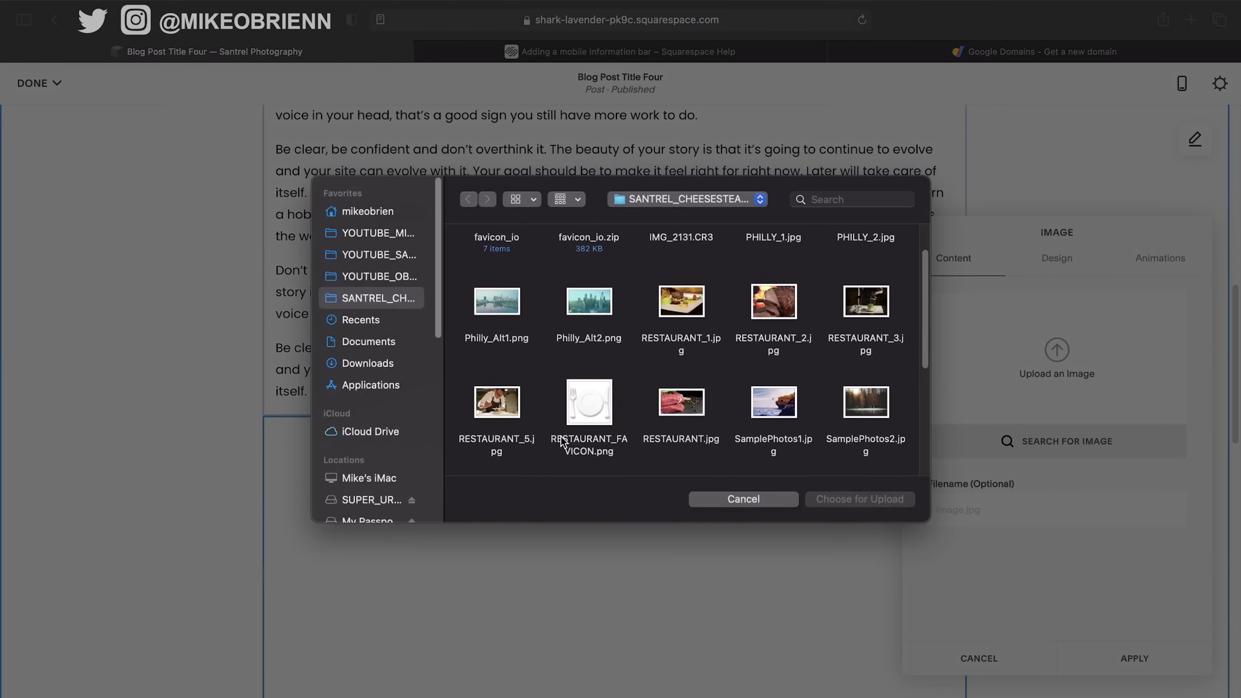
{"action": "double_click", "coordinate": [757, 393]}
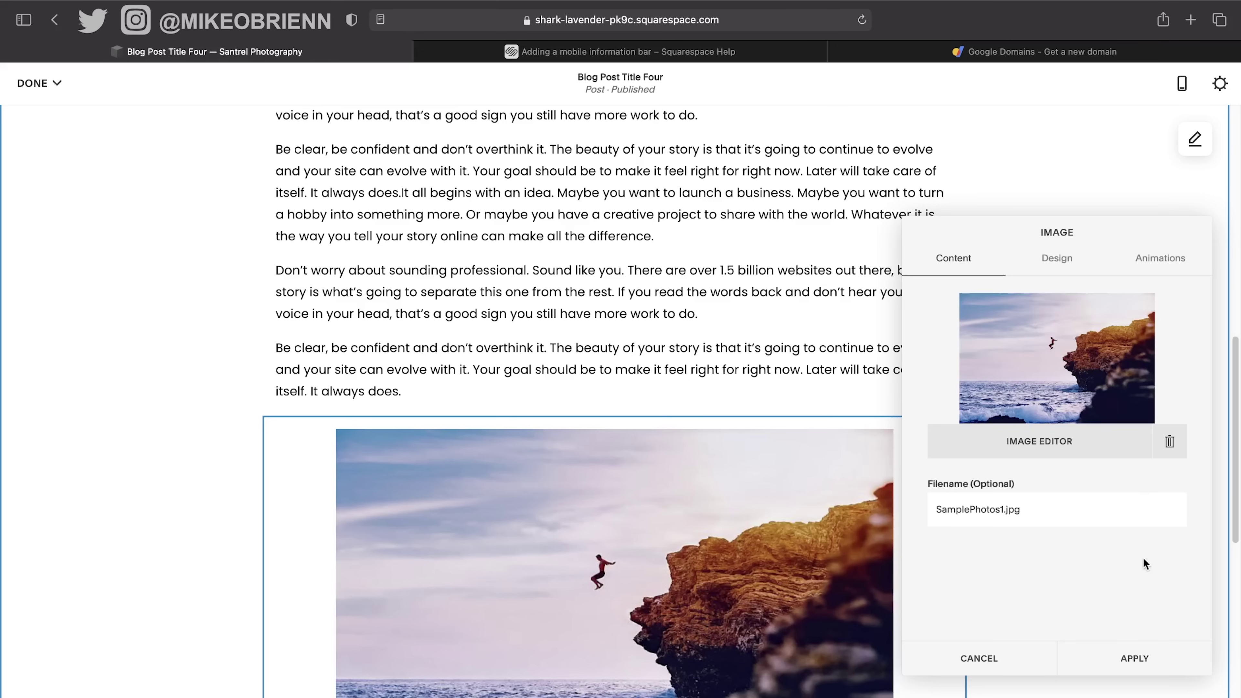
{"action": "left_click", "coordinate": [1119, 655]}
{"action": "scroll", "coordinate": [689, 496], "scroll_direction": "down", "scroll_amount": 5}
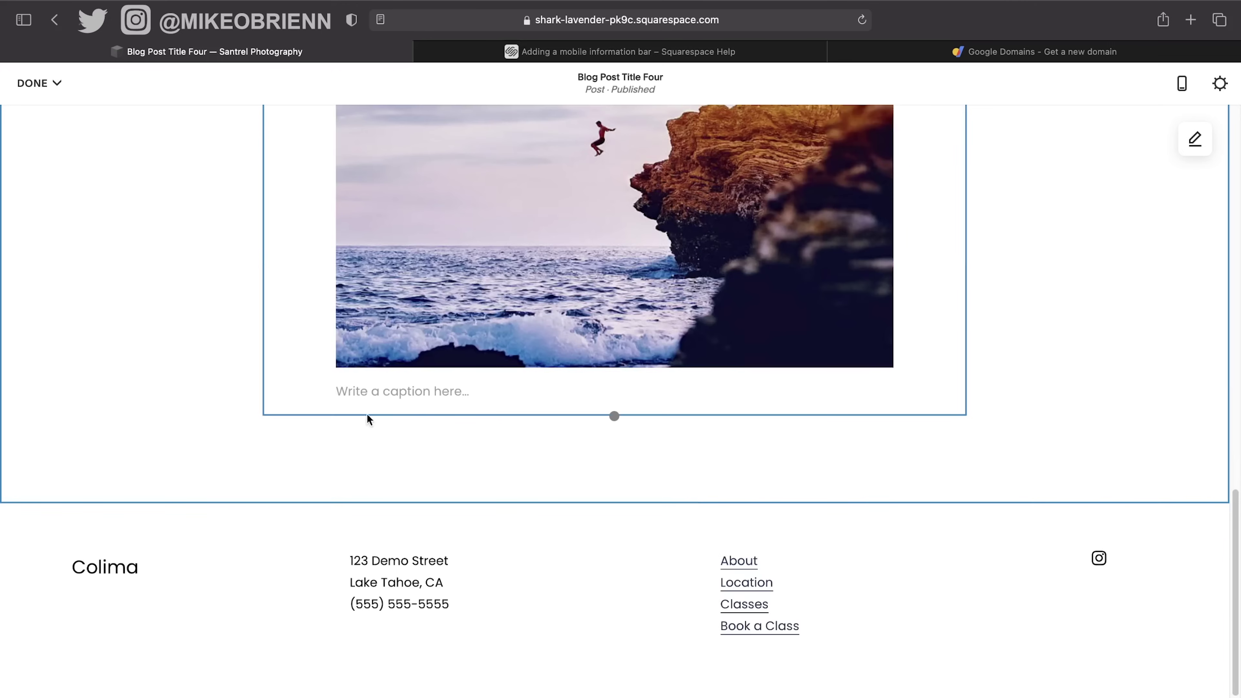
{"action": "left_click", "coordinate": [265, 416]}
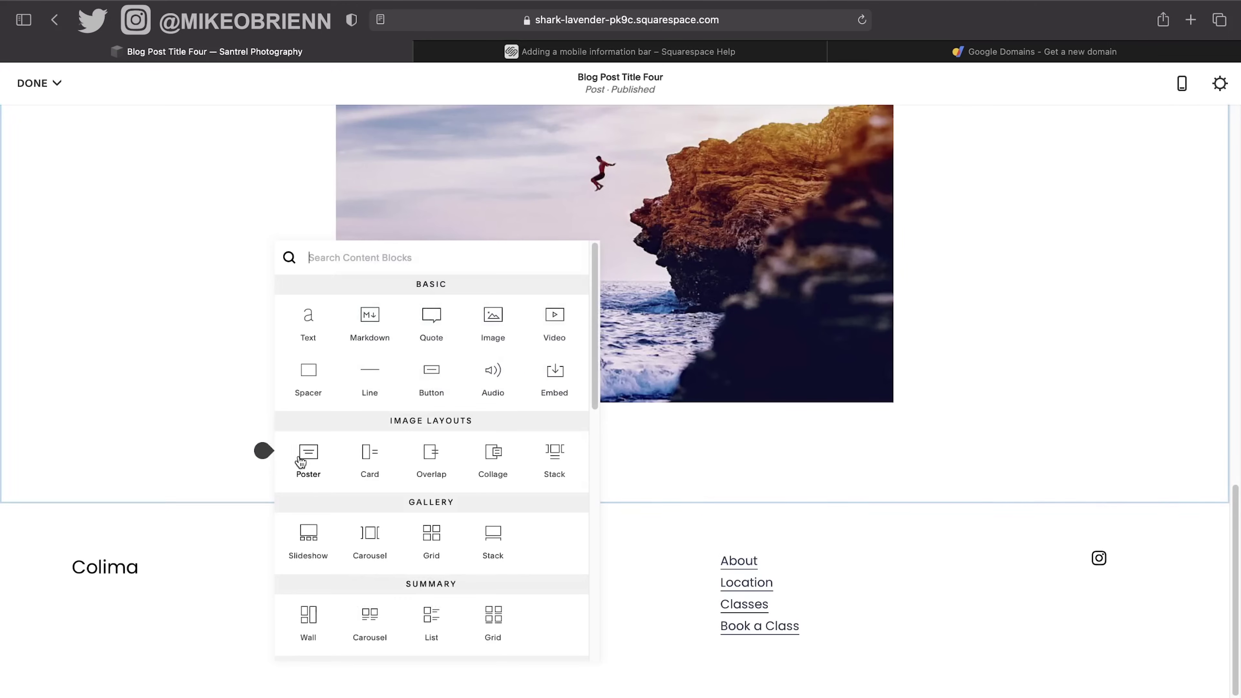
Add a text block below the cliff photo with the three pasted paragraphs.
{"action": "left_click", "coordinate": [313, 319]}
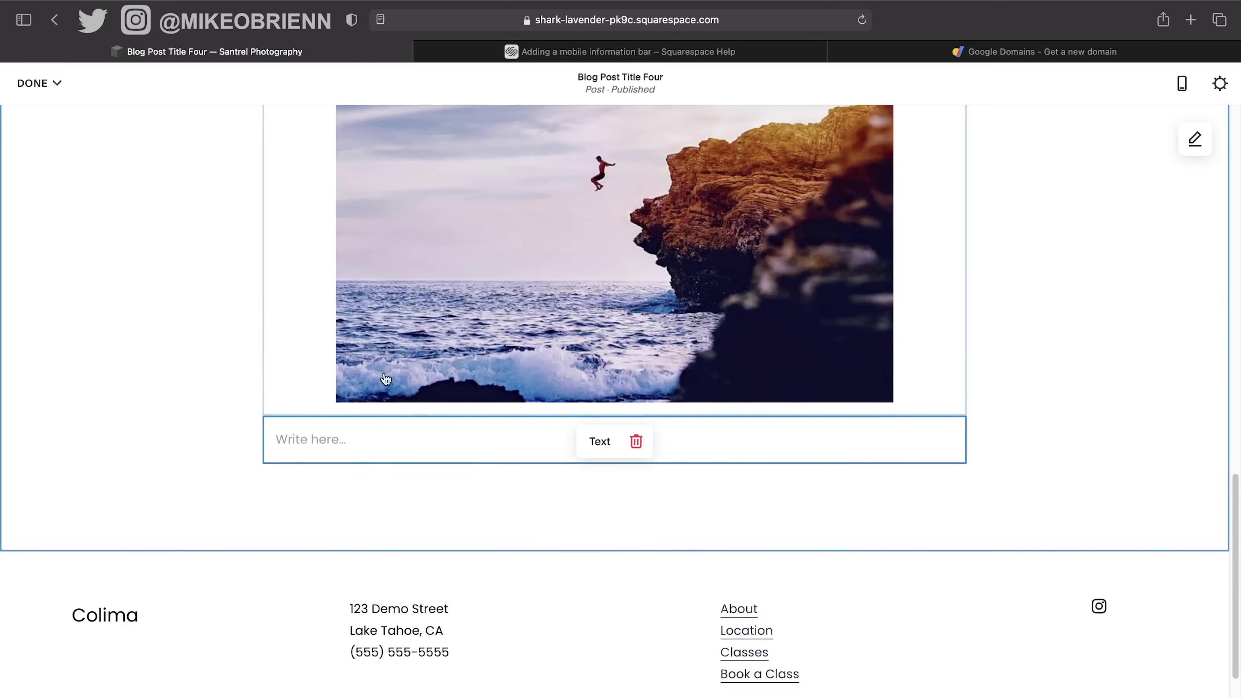
{"action": "left_click", "coordinate": [430, 449]}
{"action": "type", "text": "It all begins with an idea. Maybe you want to launch a business. Maybe you want to turn a hobby into something more. Or maybe you have a creative project to share with the world. Whatever it is, the way you tell your story online can make all the difference. Don’t worry about sounding professional. Sound like you. There are over 1.5 billion websites out there, but your story is what’s going to separate this one from the rest. If you read the words back and don’t hear your own voice in your head, that’s a good sign you still have more work to do. Be clear, be confident and don’t overthink it. The beauty of your story is that it’s going to continue to evolve and your site can evolve with it. Your goal should be to make it feel right for right now. Later will take care of itself. It always does."}
{"action": "scroll", "coordinate": [548, 454], "scroll_direction": "down", "scroll_amount": 3}
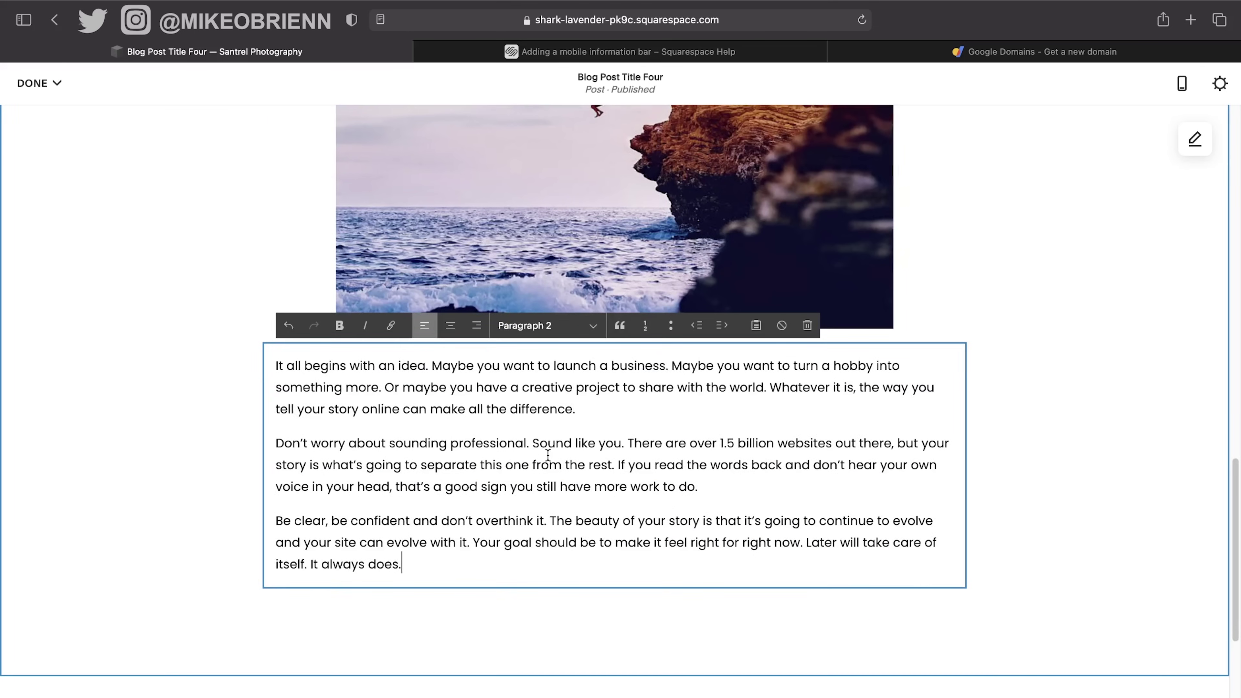
{"action": "left_click", "coordinate": [339, 607]}
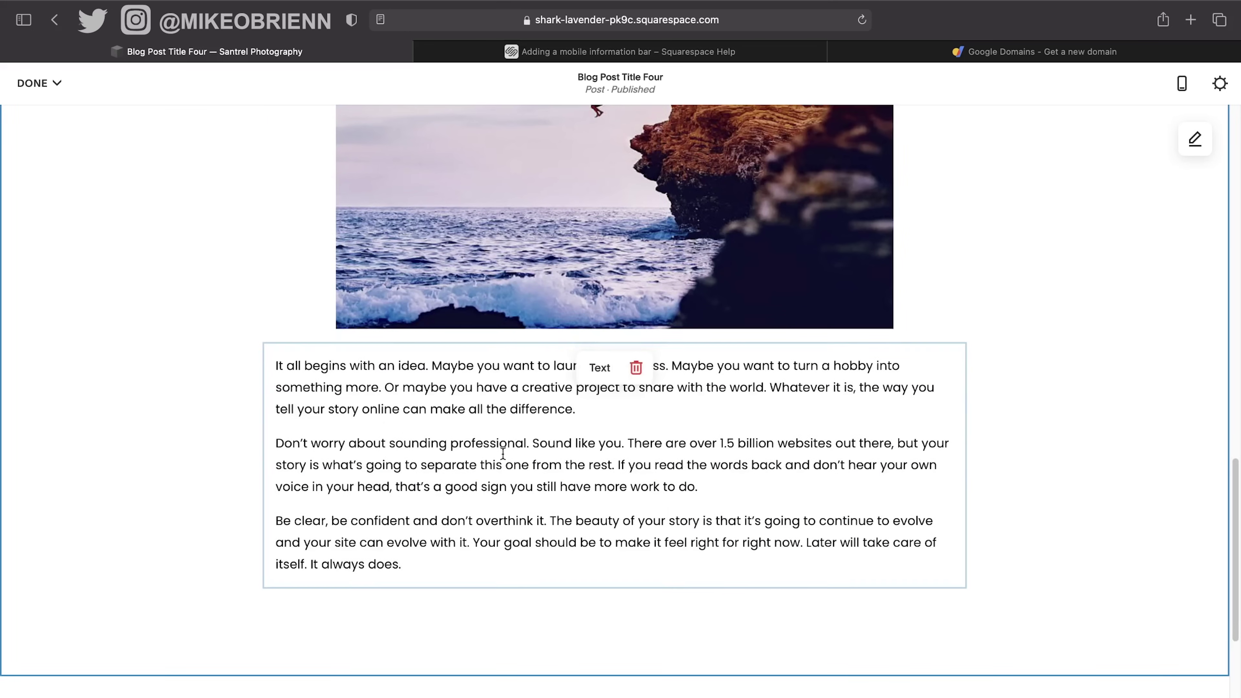
{"action": "scroll", "coordinate": [733, 442], "scroll_direction": "down", "scroll_amount": 5}
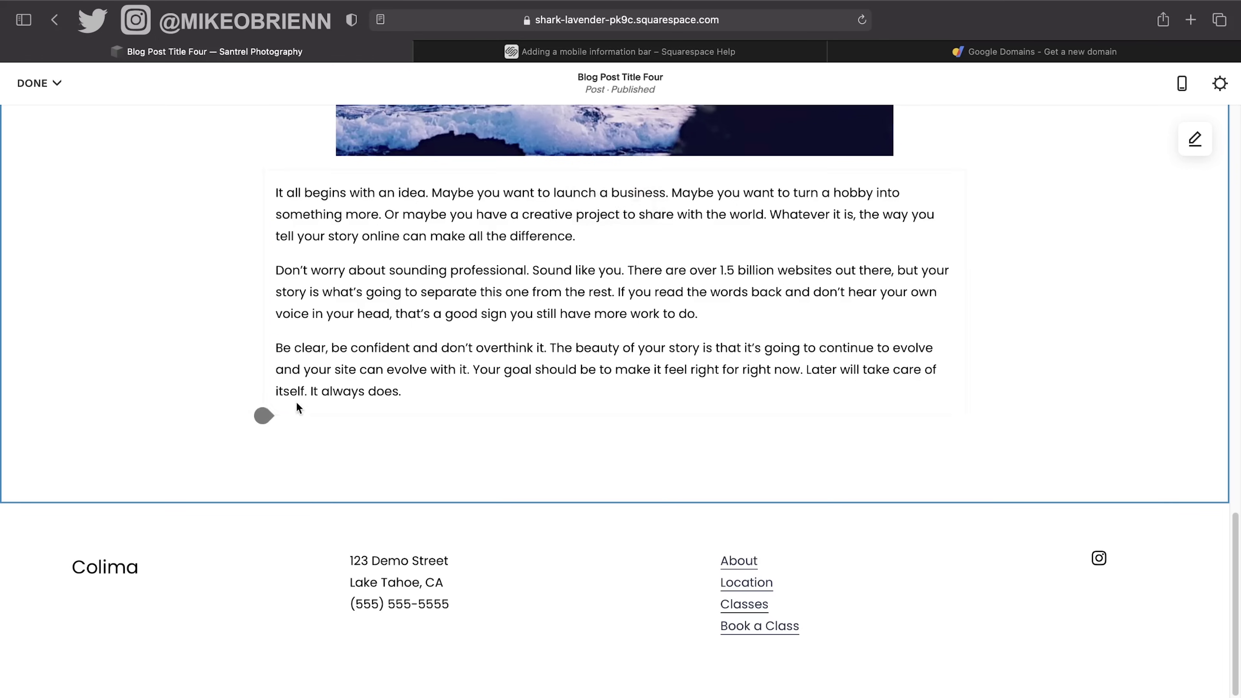
Add another text block below and paste the three paragraphs into it.
{"action": "left_click", "coordinate": [264, 415]}
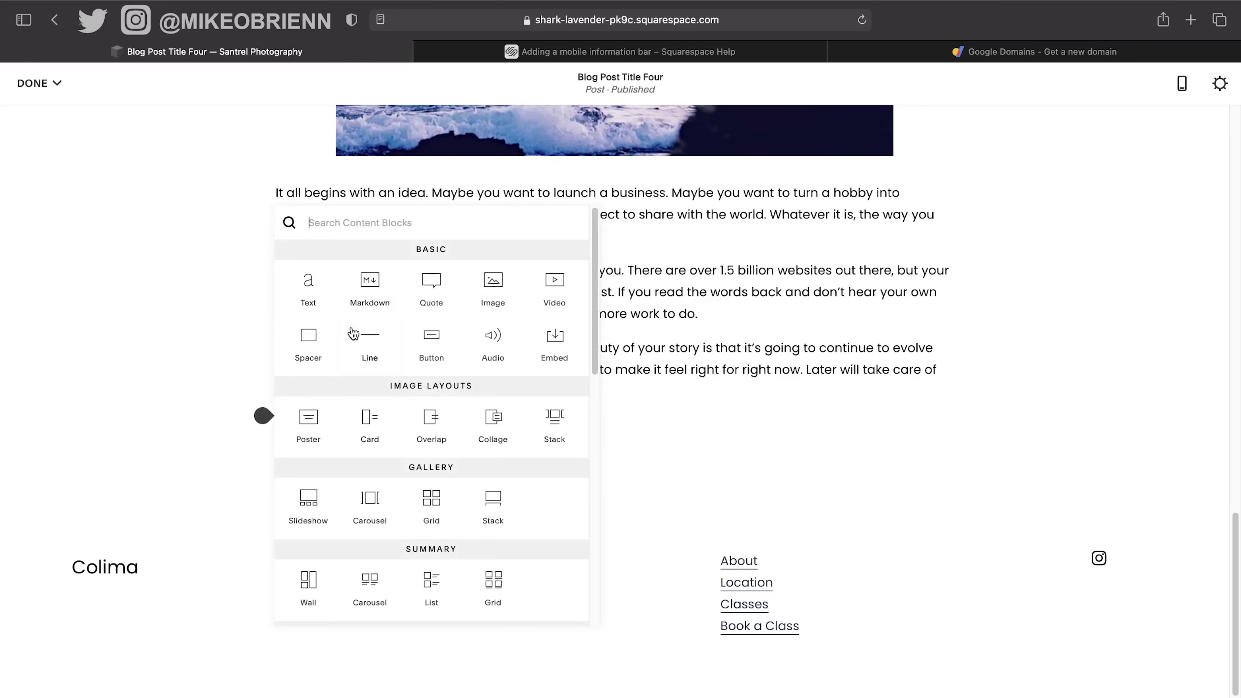
{"action": "left_click", "coordinate": [309, 284]}
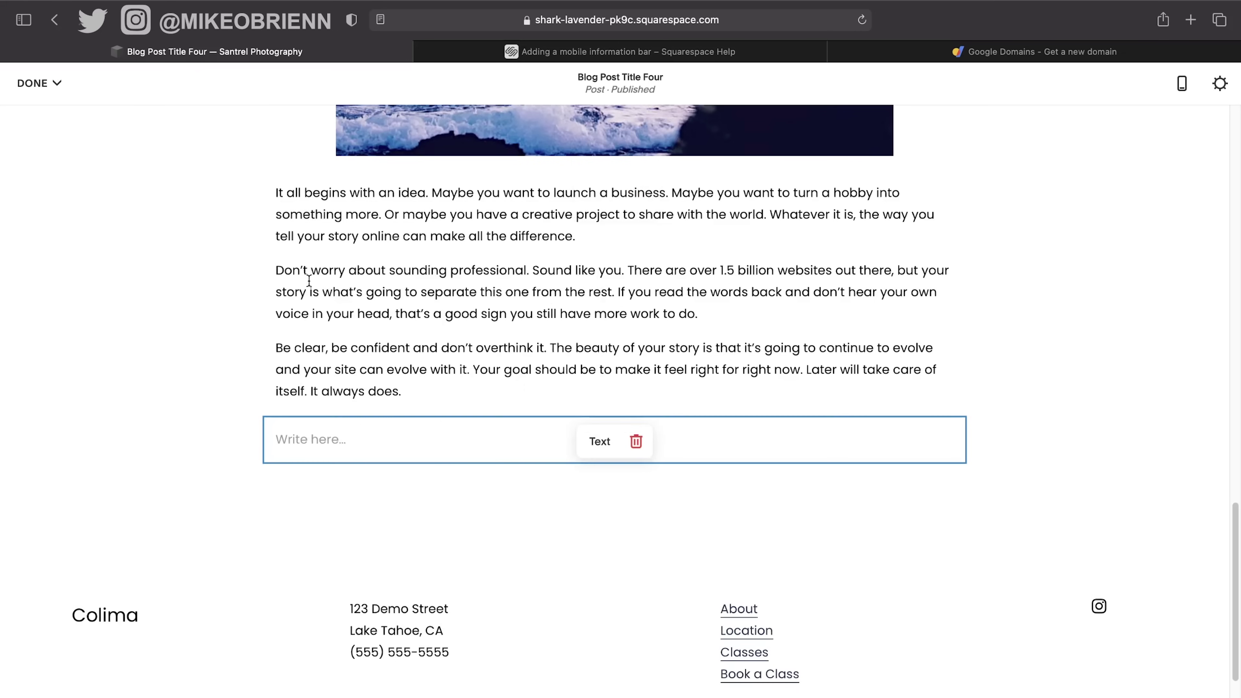
{"action": "left_click", "coordinate": [440, 447]}
{"action": "type", "text": "It all begins with an idea. Maybe you want to launch a business. Maybe you want to turn a hobby into something more. Or maybe you have a creative project to share with the world. Whatever it is, the way you tell your story online can make all the difference. Don’t worry about sounding professional. Sound like you. There are over 1.5 billion websites out there, but your story is what’s going to separate this one from the rest. If you read the words back and don’t hear your own voice in your head, that’s a good sign you still have more work to do. Be clear, be confident and don’t overthink it. The beauty of your story is that it’s going to continue to evolve and your site can evolve with it. Your goal should be to make it feel right for right now. Later will take care of itself. It always does."}
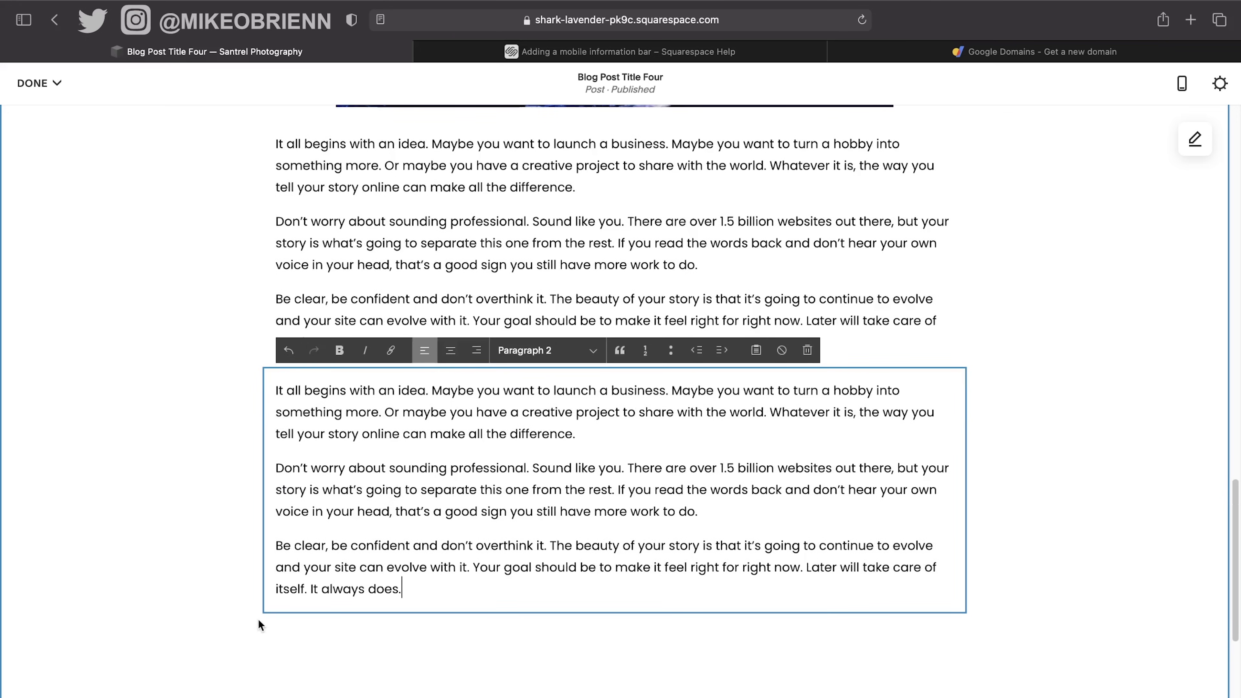
{"action": "left_click", "coordinate": [260, 619]}
Insert an image block after those paragraphs with the SamplePhotos5.jpg desert photo.
{"action": "left_click", "coordinate": [263, 614]}
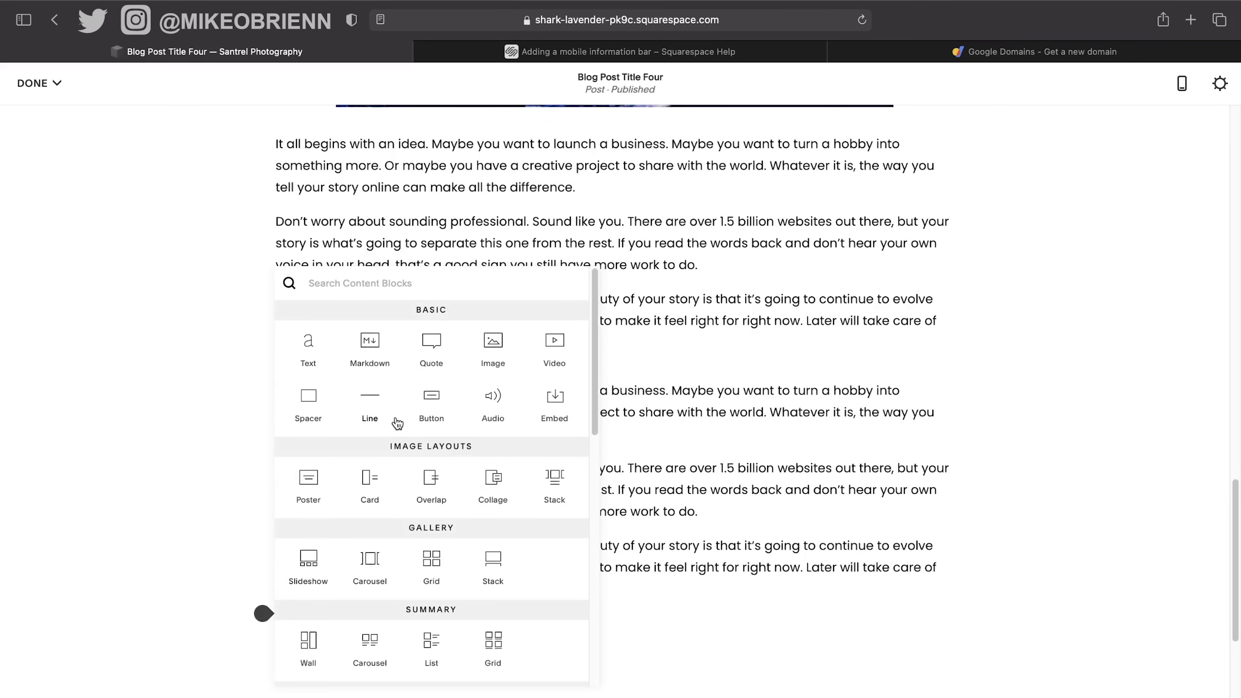
{"action": "left_click", "coordinate": [493, 347]}
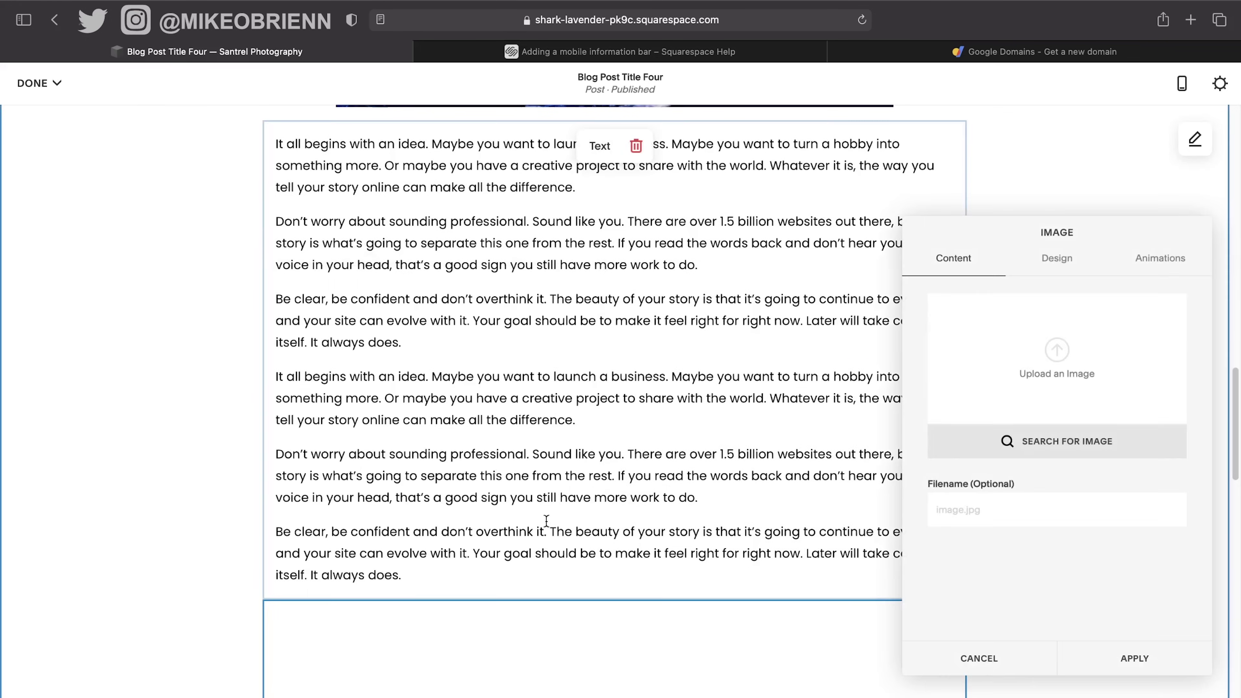
{"action": "left_click", "coordinate": [1058, 357]}
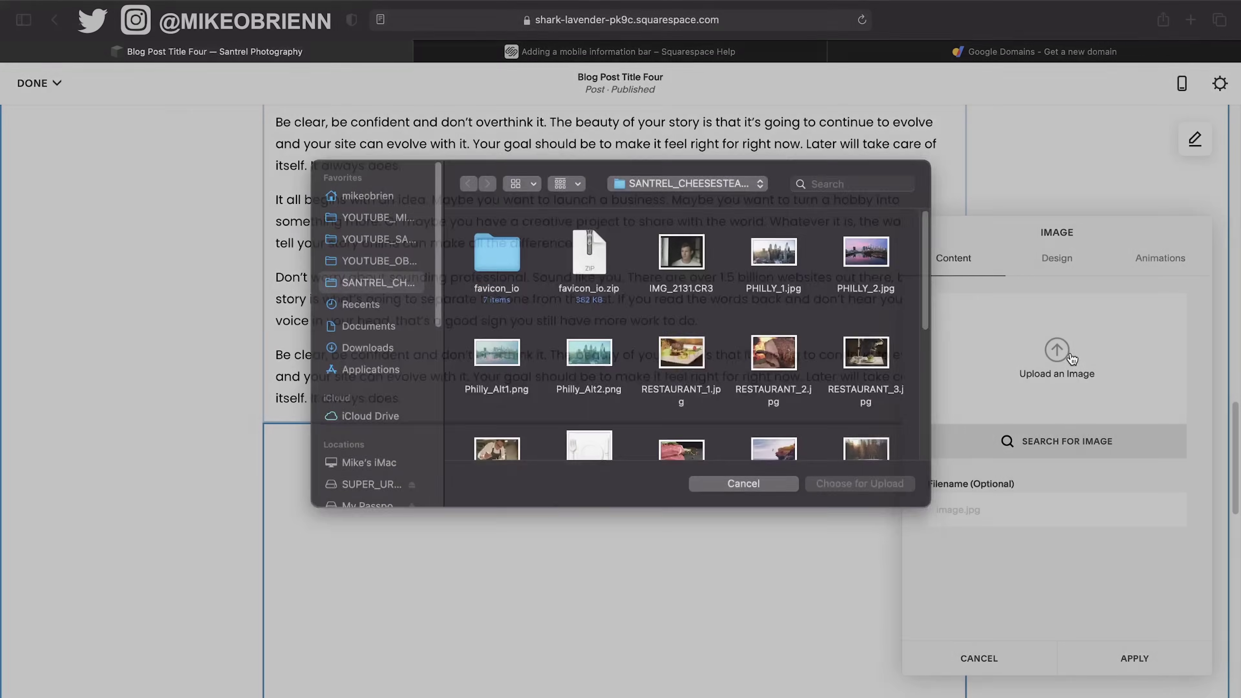
{"action": "scroll", "coordinate": [591, 361], "scroll_direction": "down", "scroll_amount": 4}
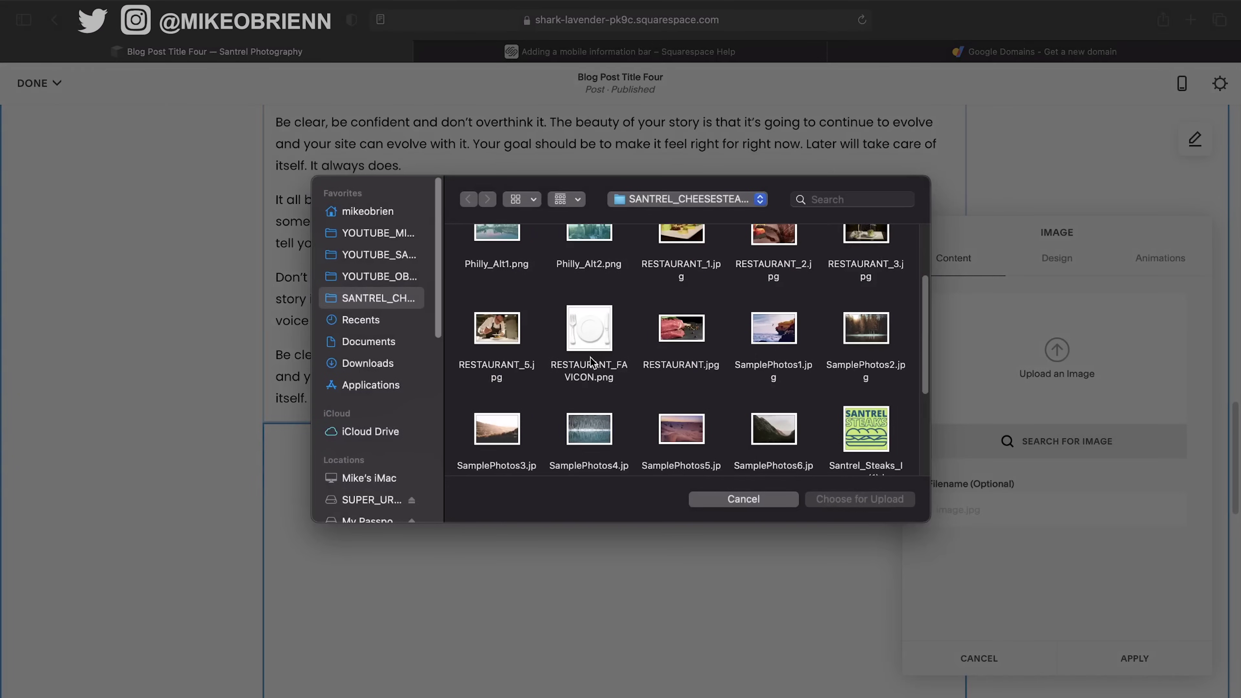
{"action": "left_click", "coordinate": [694, 425]}
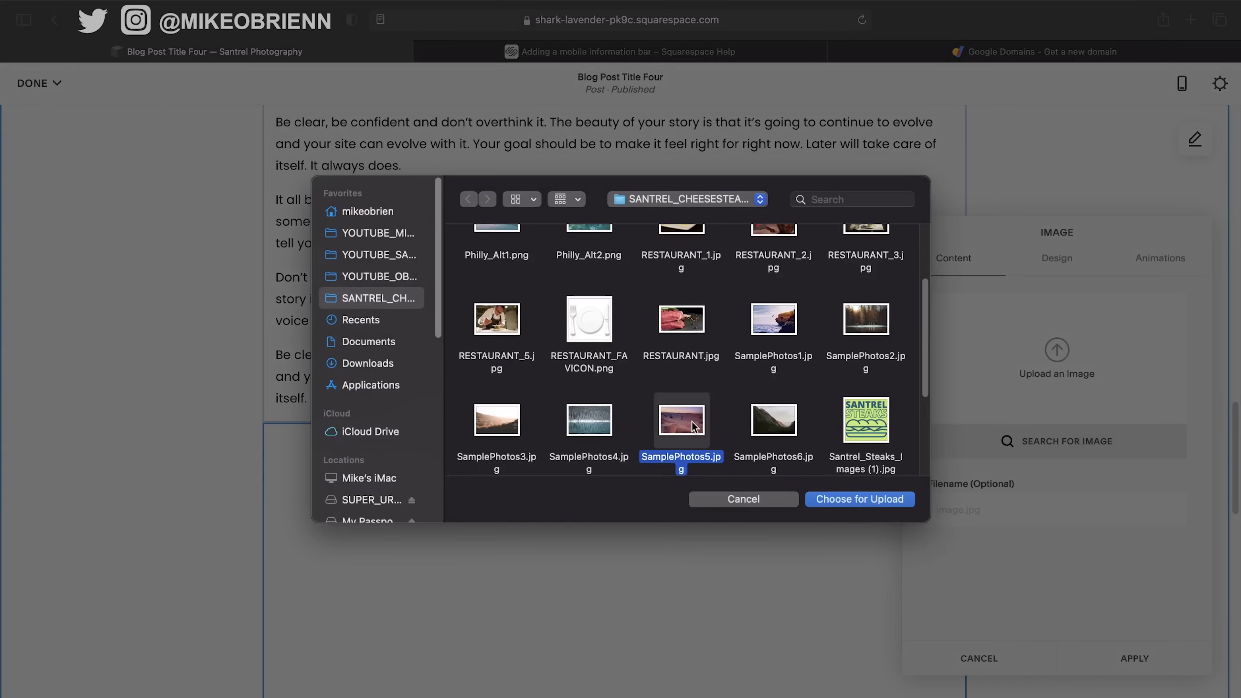
{"action": "left_click", "coordinate": [860, 499]}
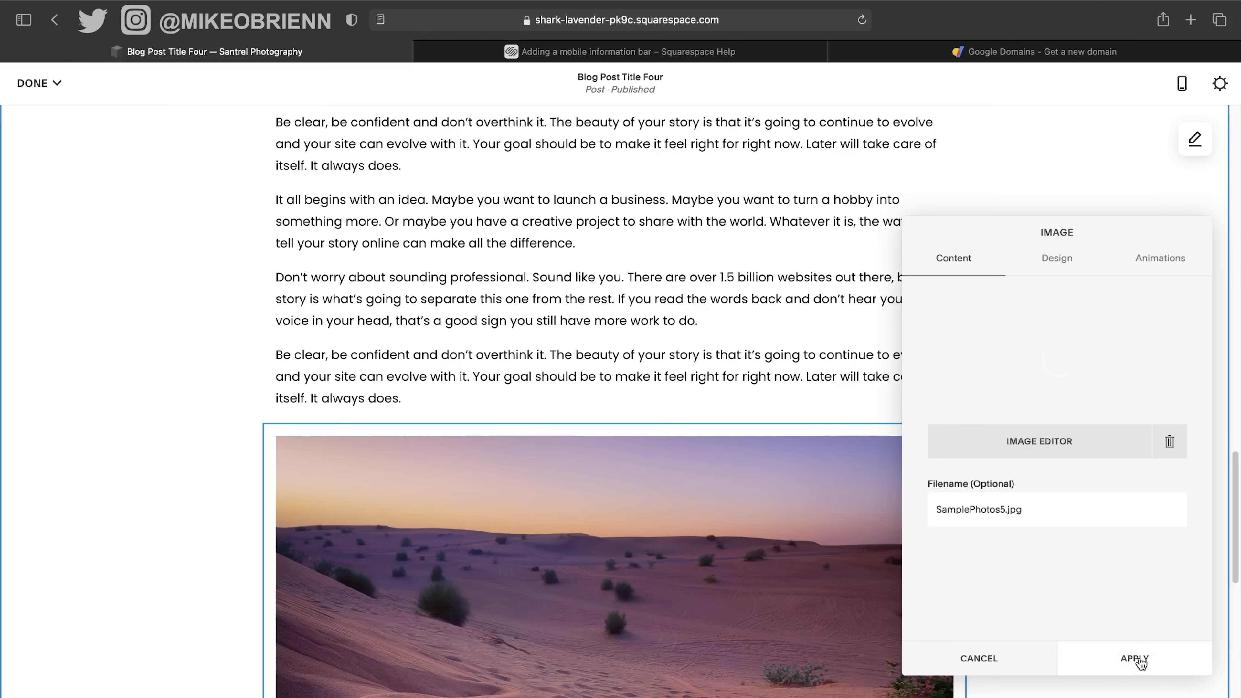
{"action": "left_click", "coordinate": [1140, 660]}
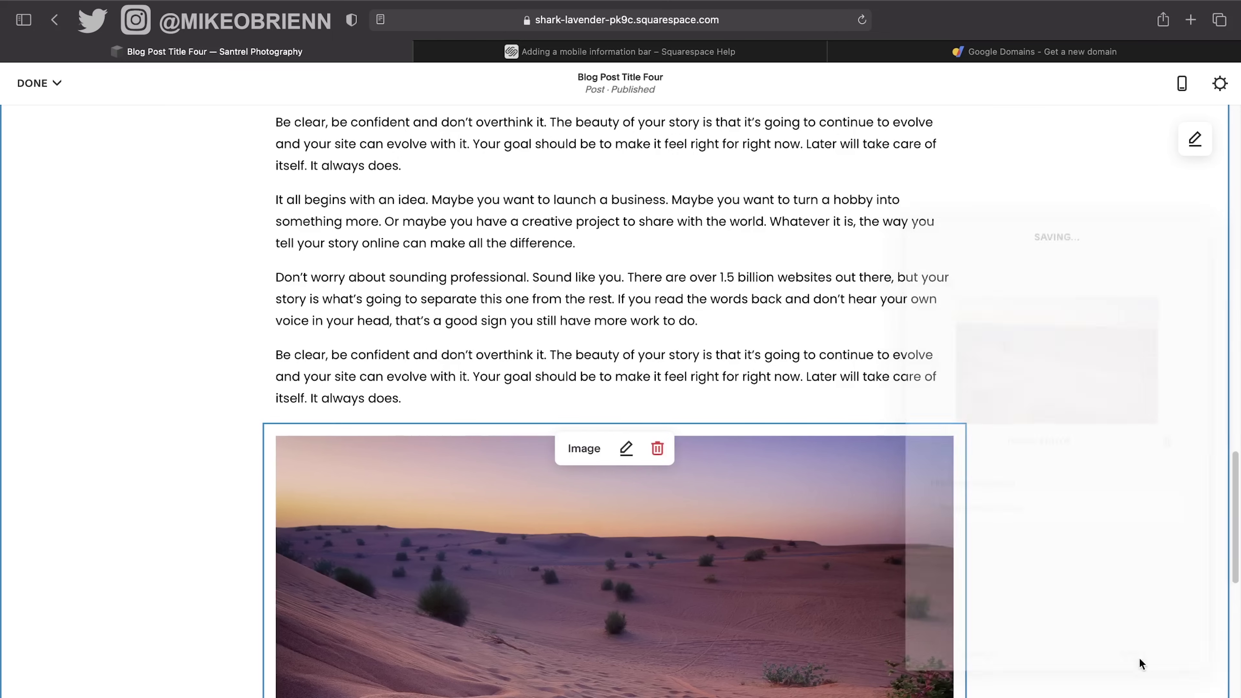
Move the desert photo to the right of the paragraphs and adjust its height.
{"action": "left_click_drag", "start_coordinate": [451, 518], "coordinate": [800, 233]}
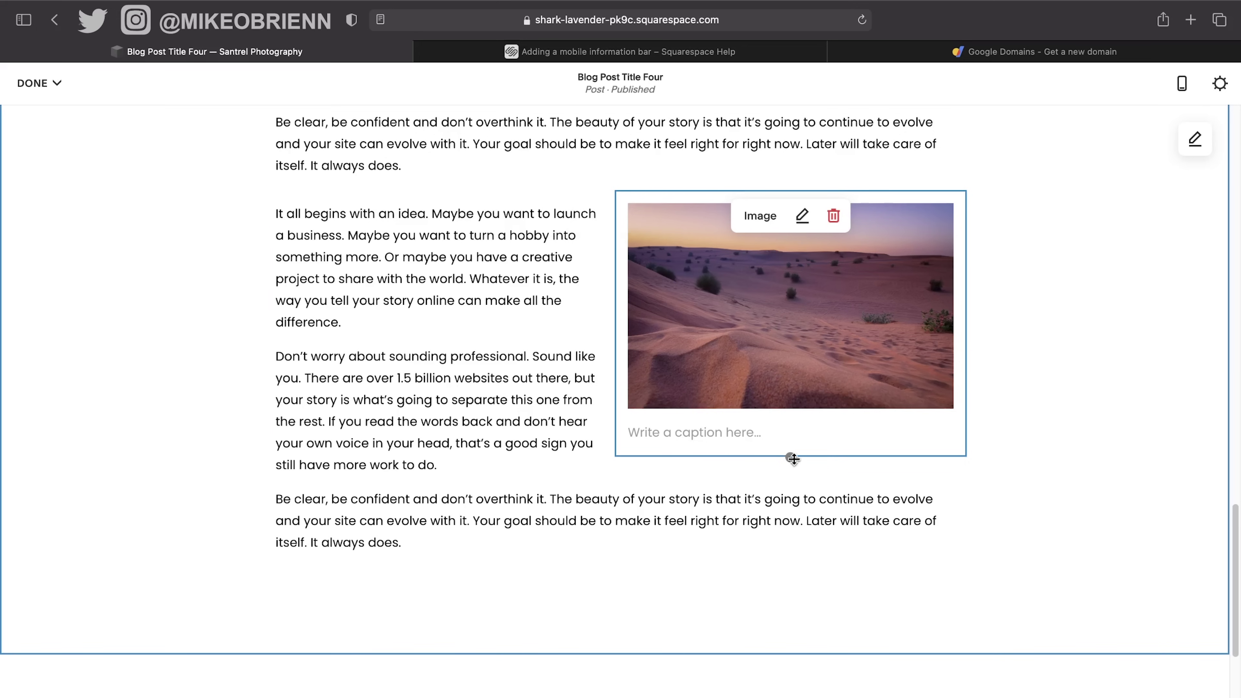
{"action": "mouse_move", "coordinate": [790, 457]}
{"action": "left_mouse_down"}
{"action": "mouse_move", "coordinate": [790, 515]}
{"action": "mouse_move", "coordinate": [789, 396]}
{"action": "mouse_move", "coordinate": [792, 478]}
{"action": "left_mouse_up"}
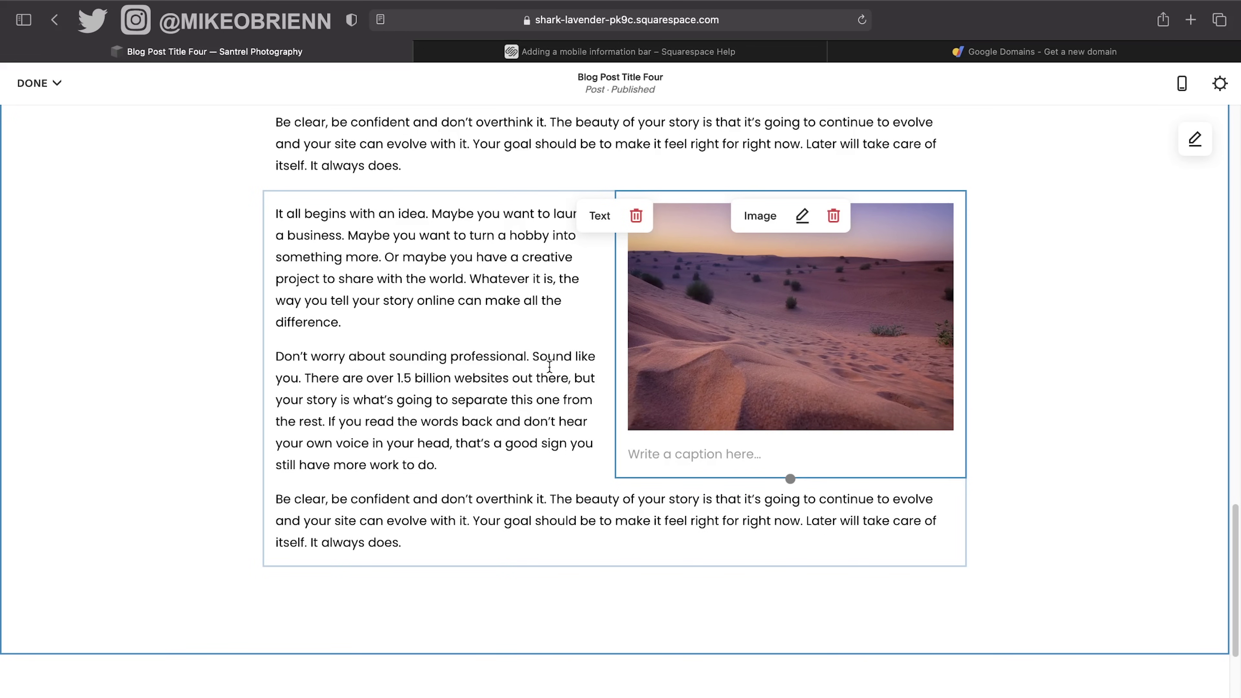
{"action": "scroll", "coordinate": [549, 367], "scroll_direction": "up", "scroll_amount": 5}
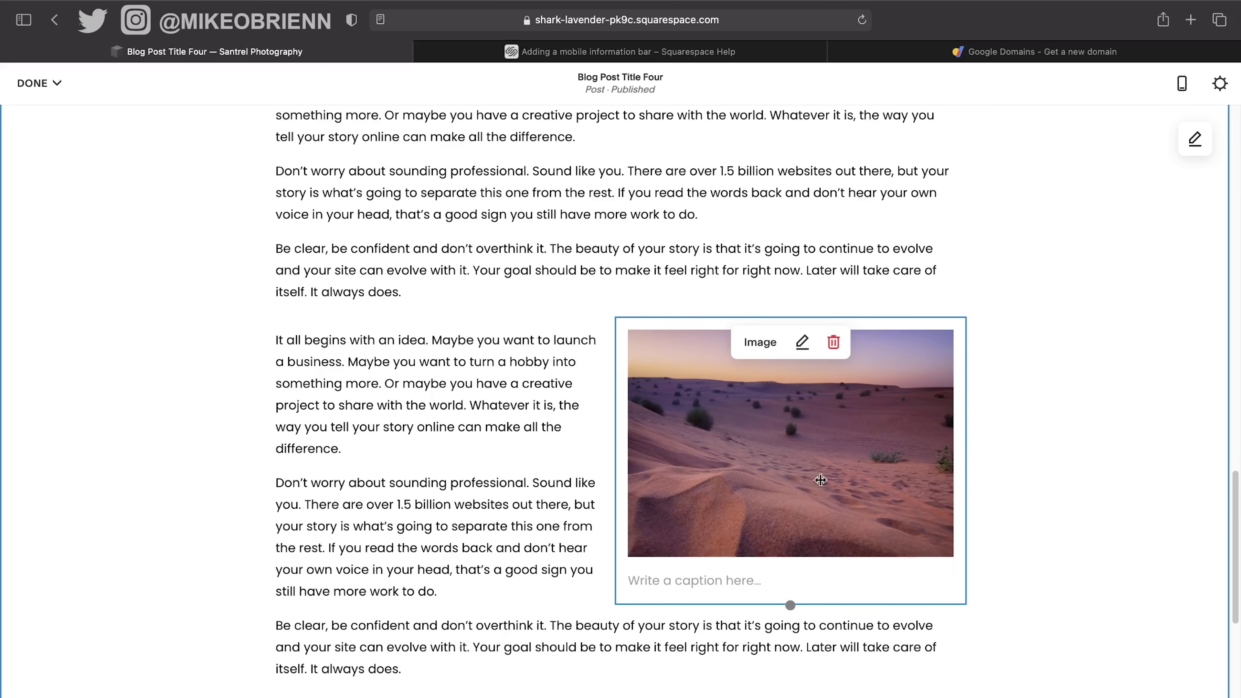
{"action": "scroll", "coordinate": [495, 489], "scroll_direction": "up", "scroll_amount": 2}
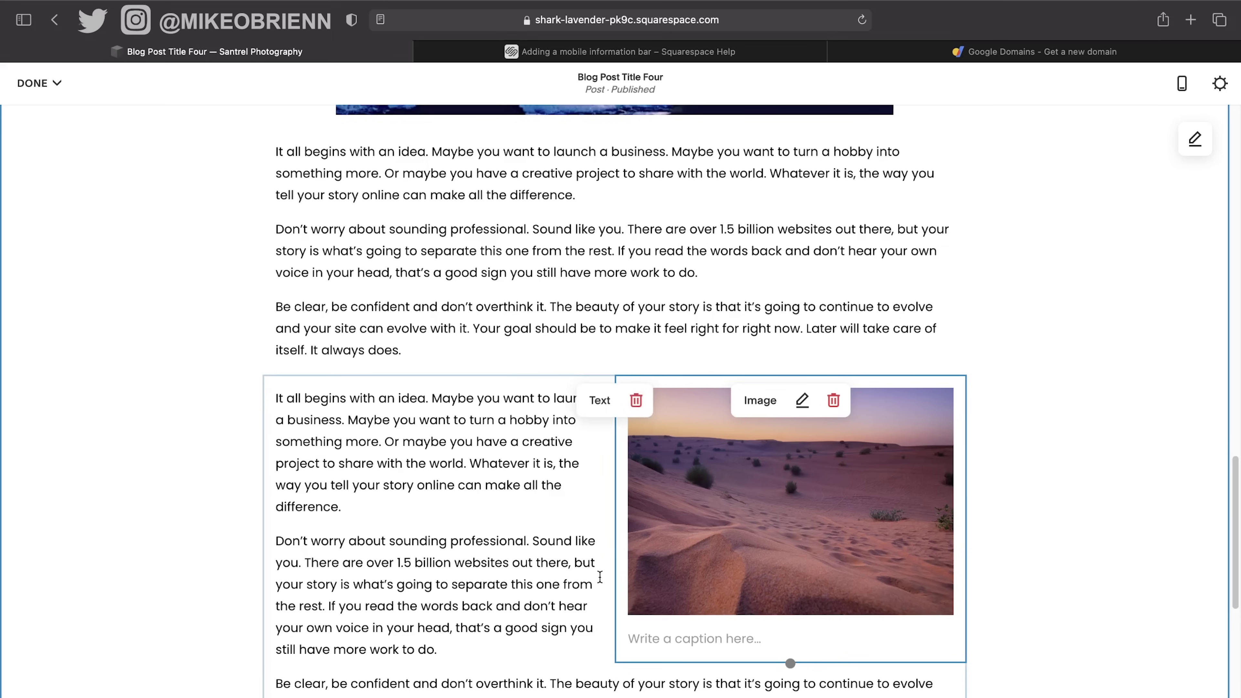
{"action": "scroll", "coordinate": [600, 577], "scroll_direction": "up", "scroll_amount": 15}
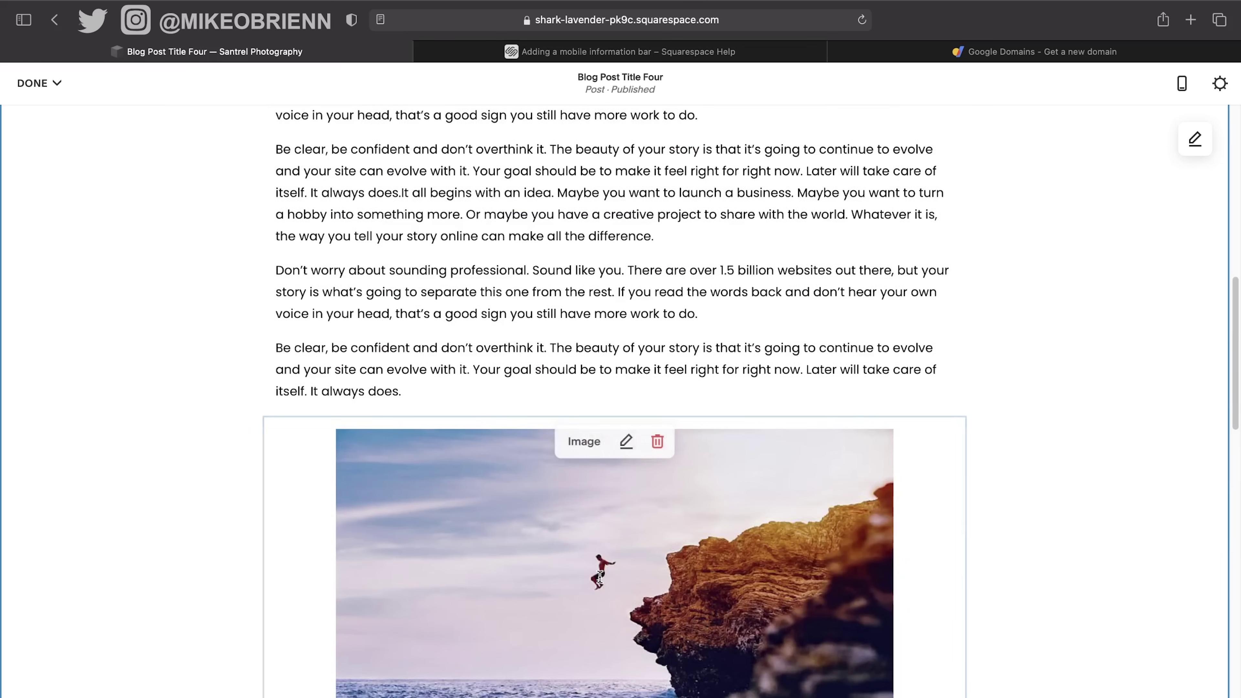
Insert an image block under the post title with the hillside photo SamplePhotos3.jpg.
{"action": "scroll", "coordinate": [581, 529], "scroll_direction": "down", "scroll_amount": 8}
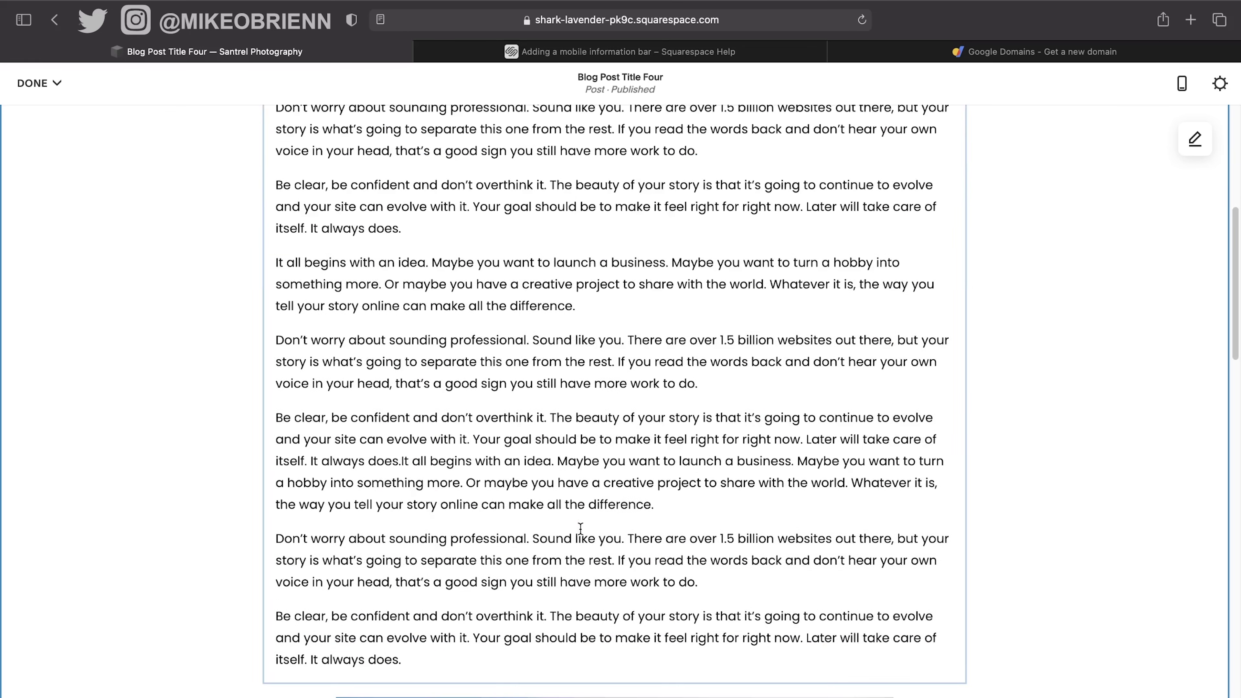
{"action": "scroll", "coordinate": [557, 439], "scroll_direction": "up", "scroll_amount": 6}
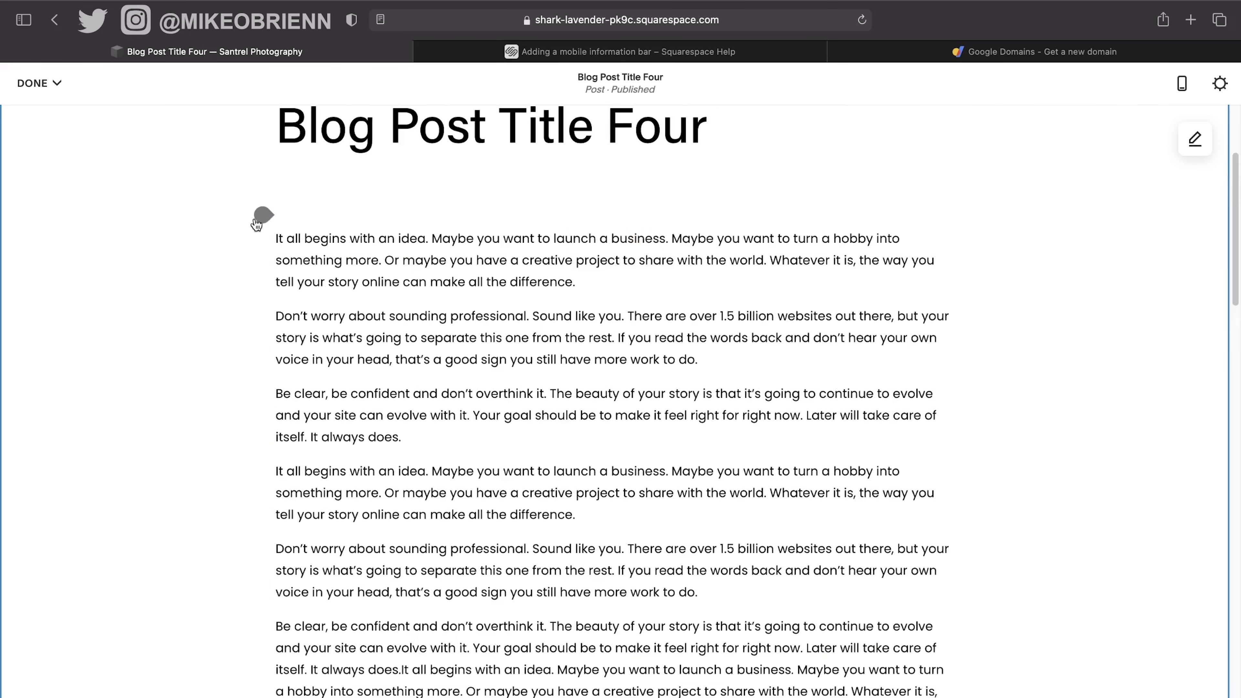
{"action": "left_click", "coordinate": [264, 215]}
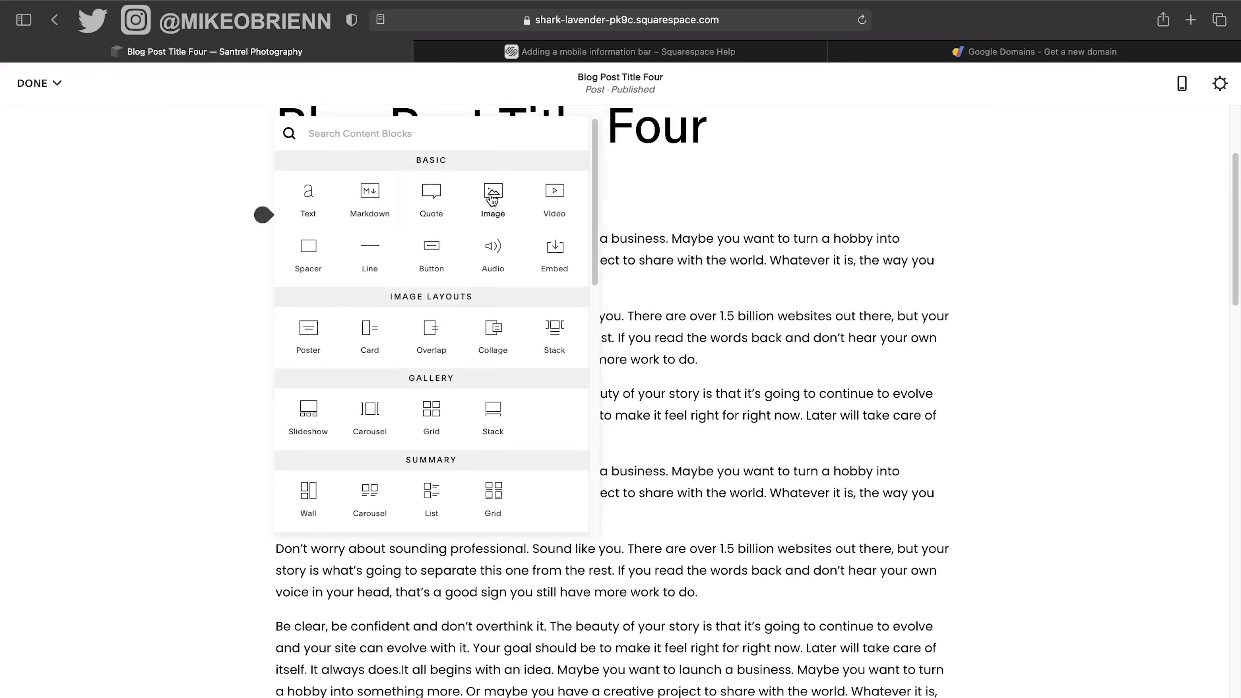
{"action": "left_click", "coordinate": [491, 193]}
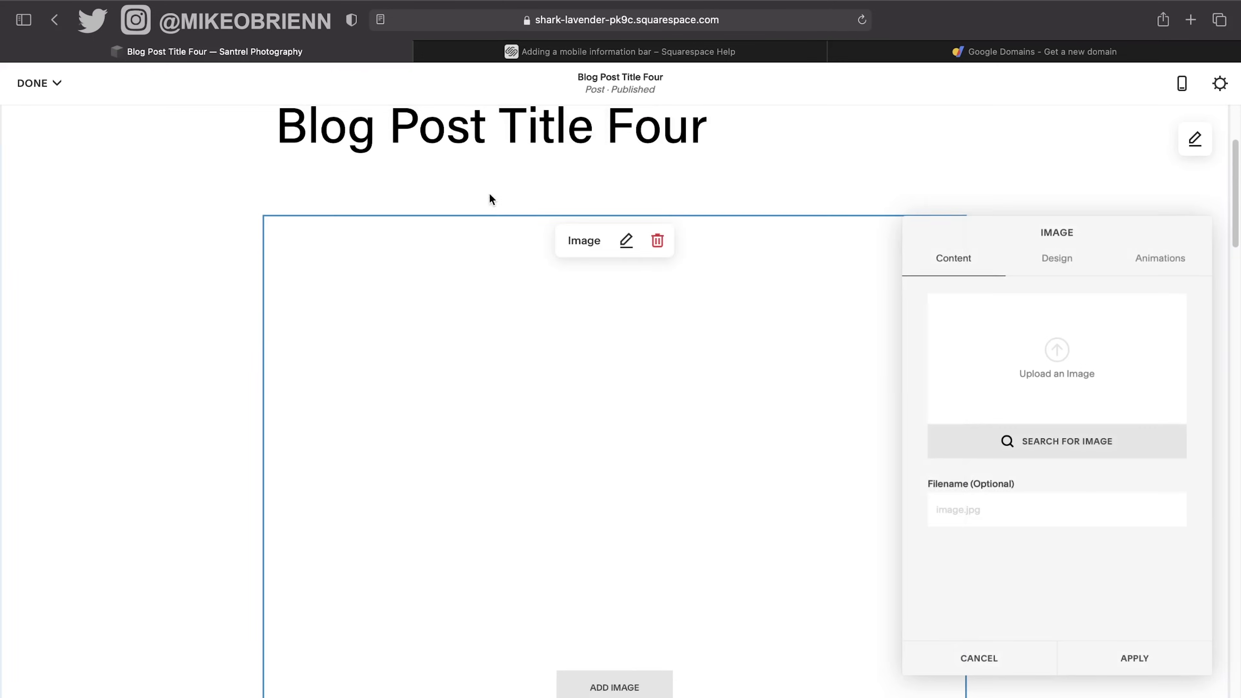
{"action": "left_click", "coordinate": [1056, 361]}
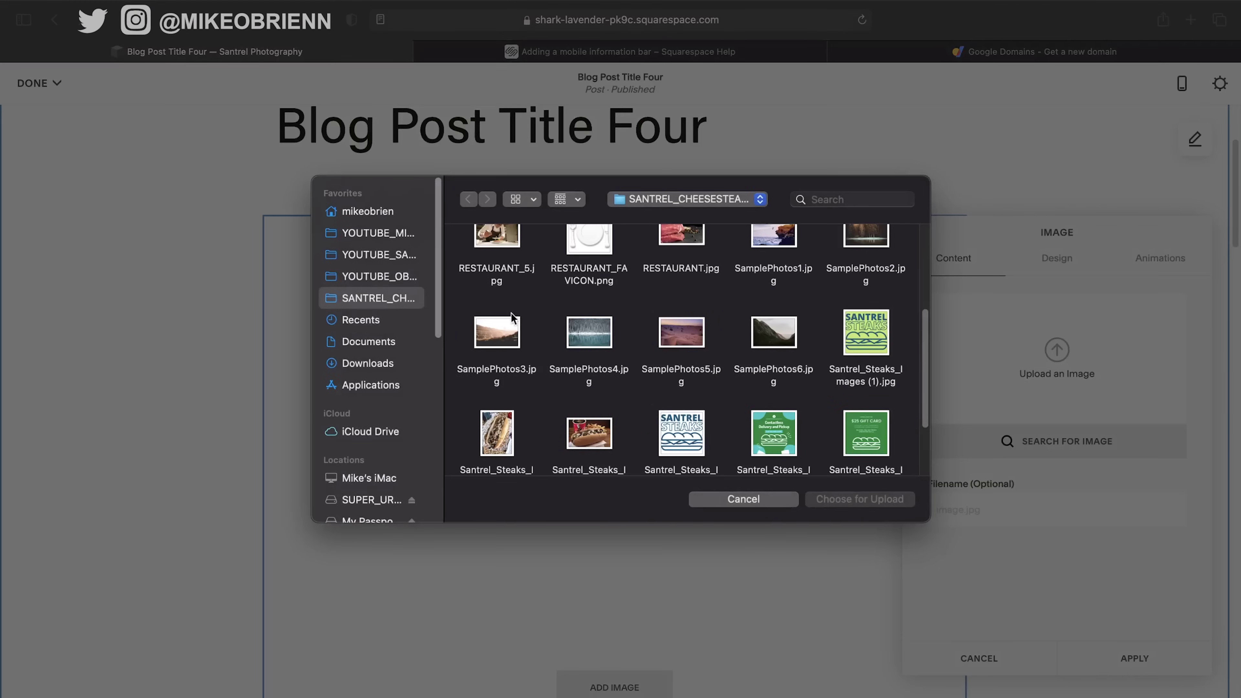
{"action": "left_click", "coordinate": [498, 335]}
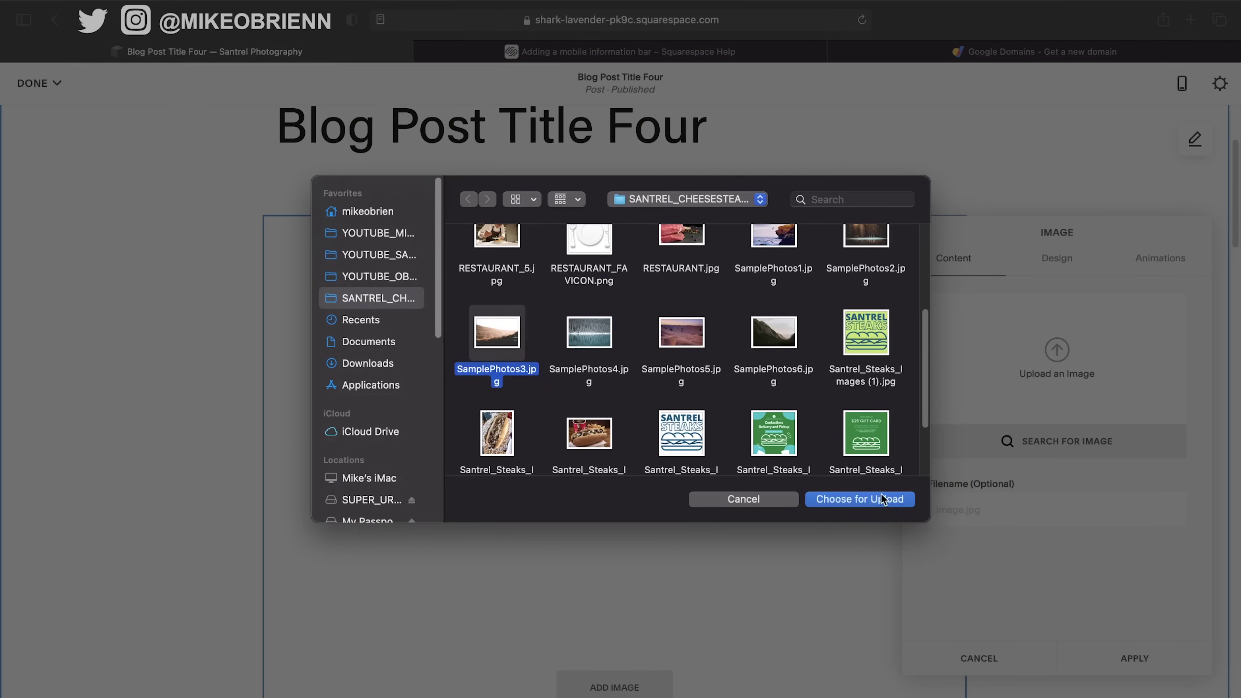
{"action": "left_click", "coordinate": [882, 499]}
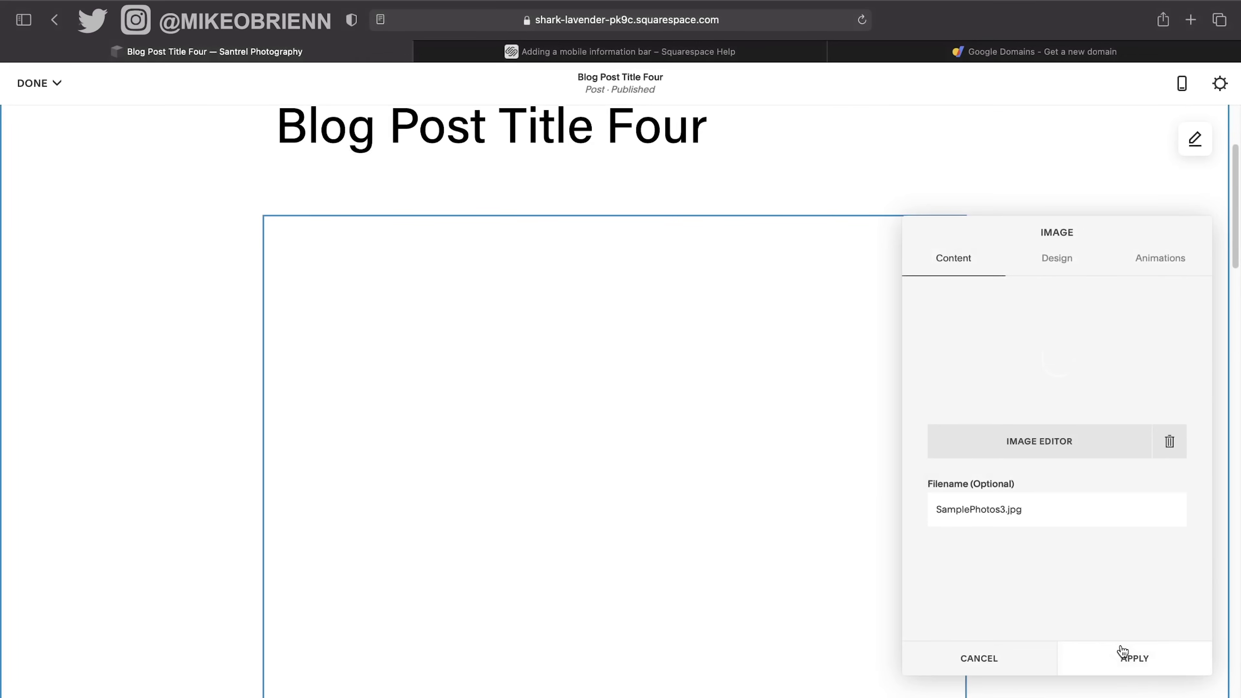
{"action": "left_click", "coordinate": [1119, 660]}
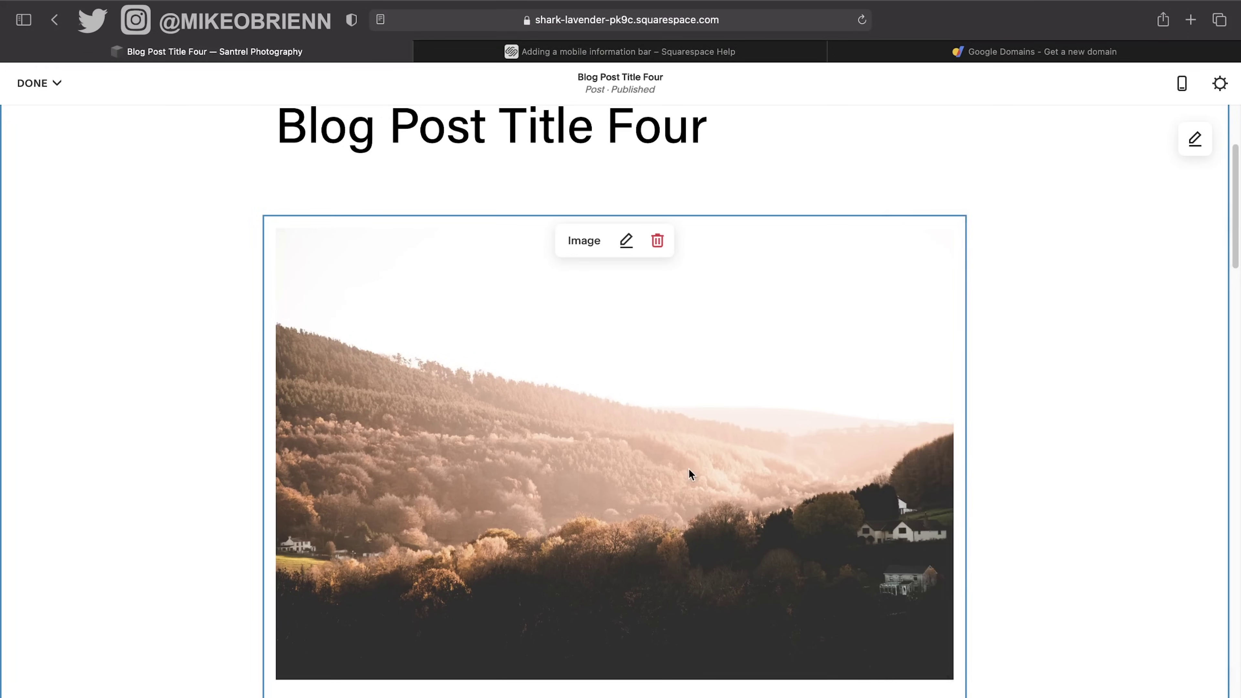
Move the hillside photo beside the second paragraph and save the post.
{"action": "left_click_drag", "start_coordinate": [688, 468], "coordinate": [755, 337]}
{"action": "scroll", "coordinate": [837, 284], "scroll_direction": "down", "scroll_amount": 9}
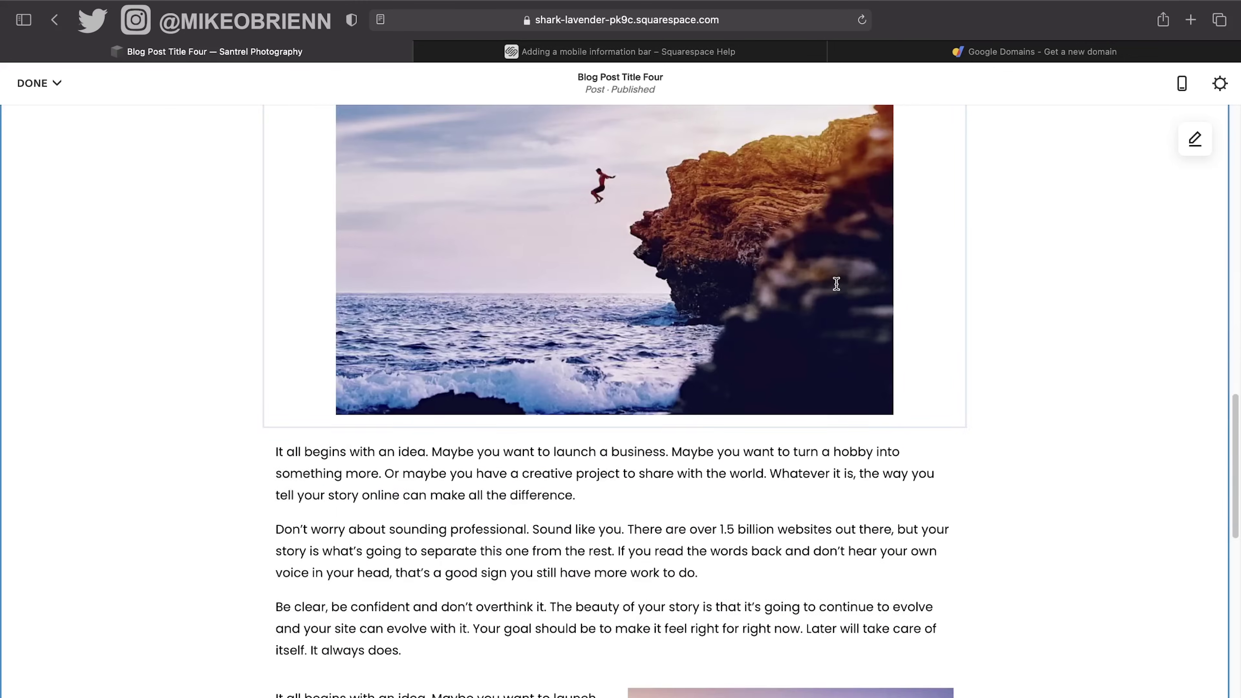
{"action": "scroll", "coordinate": [837, 284], "scroll_direction": "up", "scroll_amount": 20}
{"action": "scroll", "coordinate": [836, 283], "scroll_direction": "down", "scroll_amount": 3}
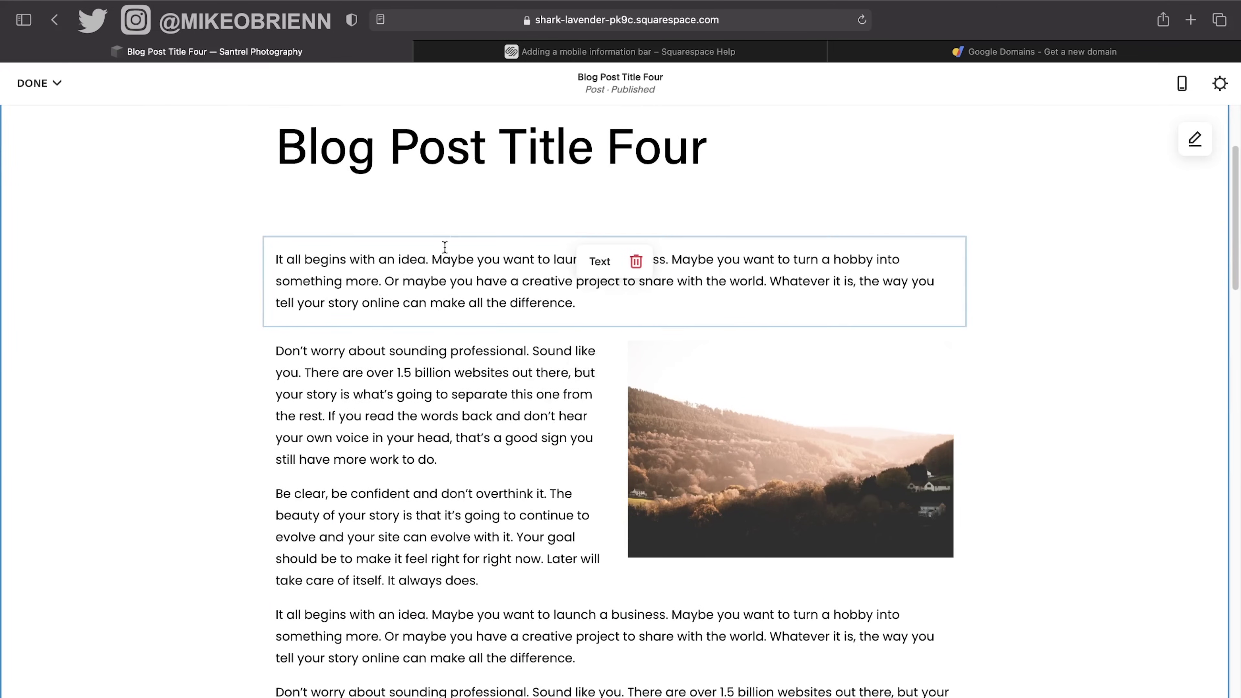
{"action": "scroll", "coordinate": [586, 293], "scroll_direction": "up", "scroll_amount": 3}
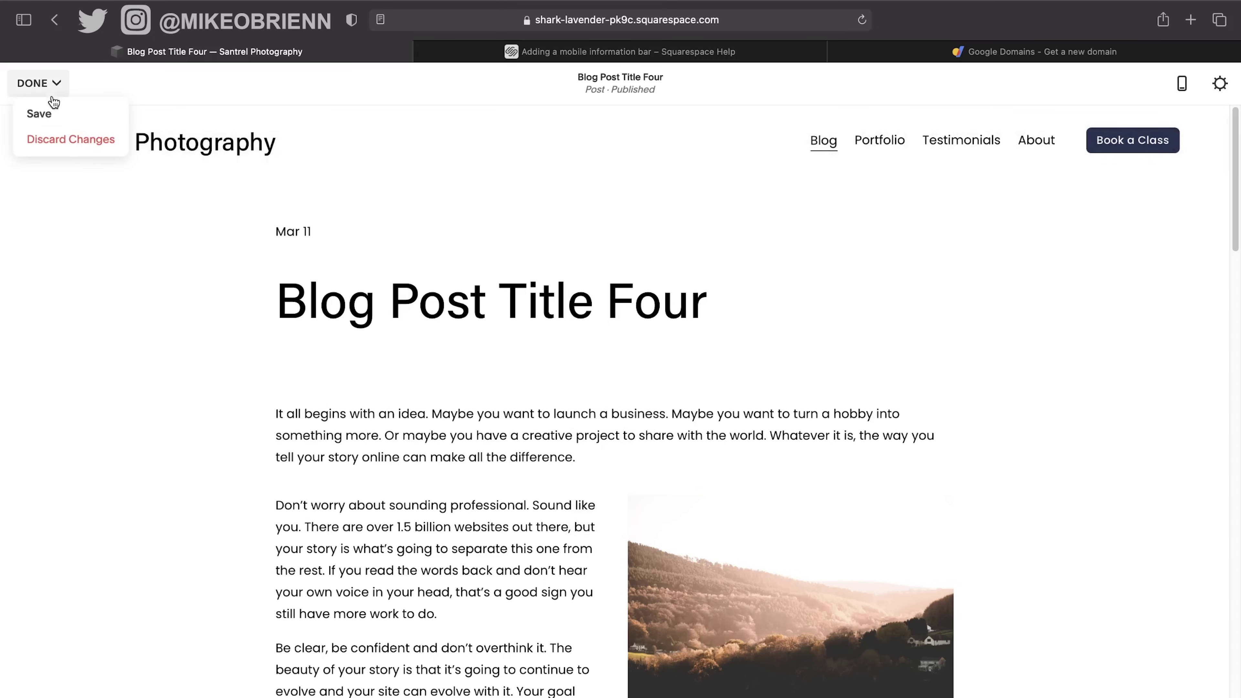
{"action": "left_click", "coordinate": [45, 111]}
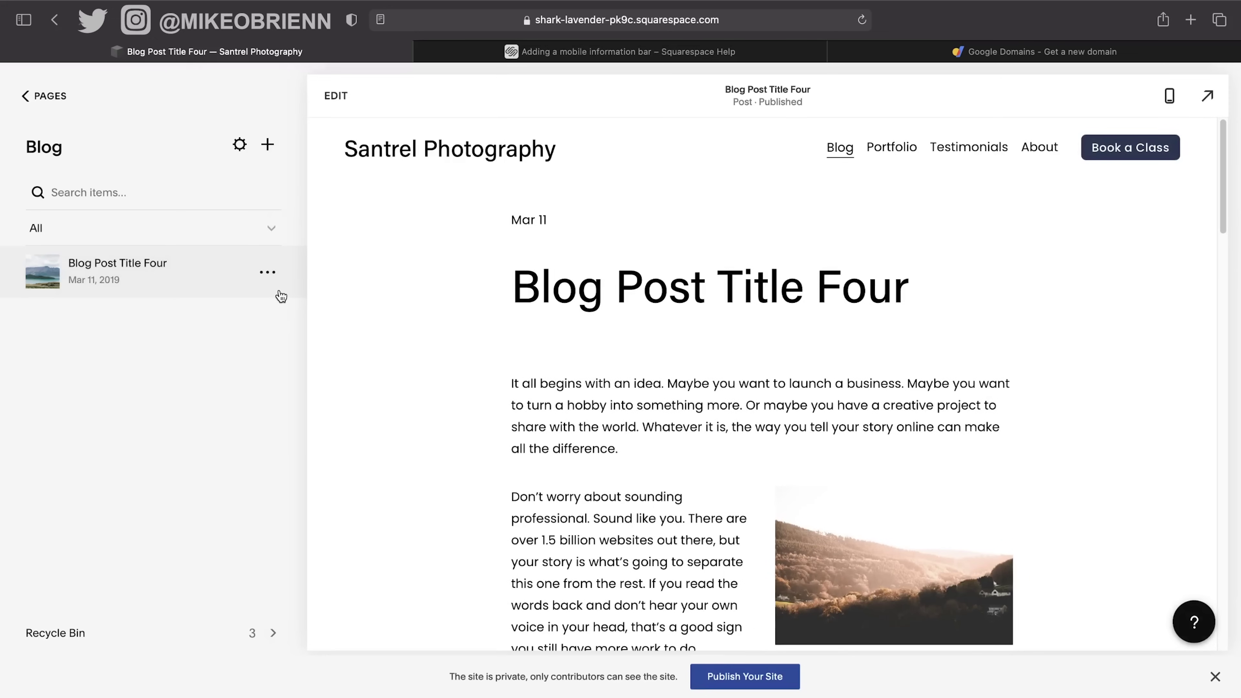
Set Site Availability to Public and save it.
{"action": "left_click", "coordinate": [205, 264]}
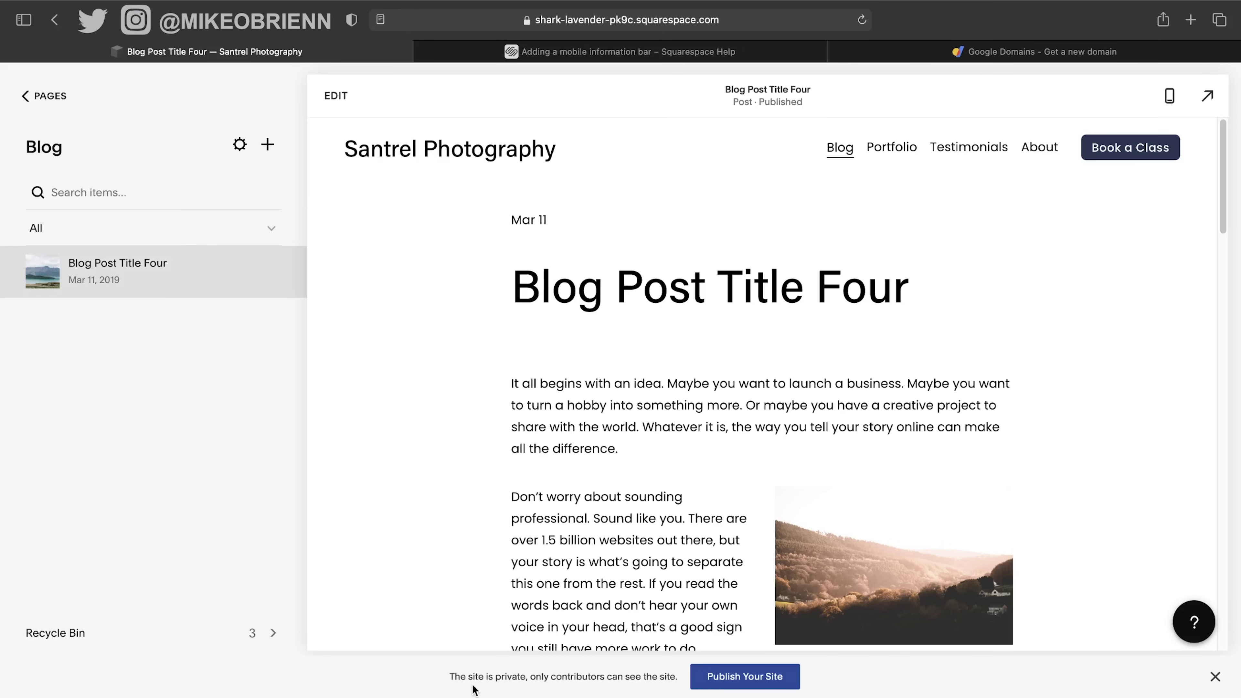
{"action": "left_click", "coordinate": [786, 684]}
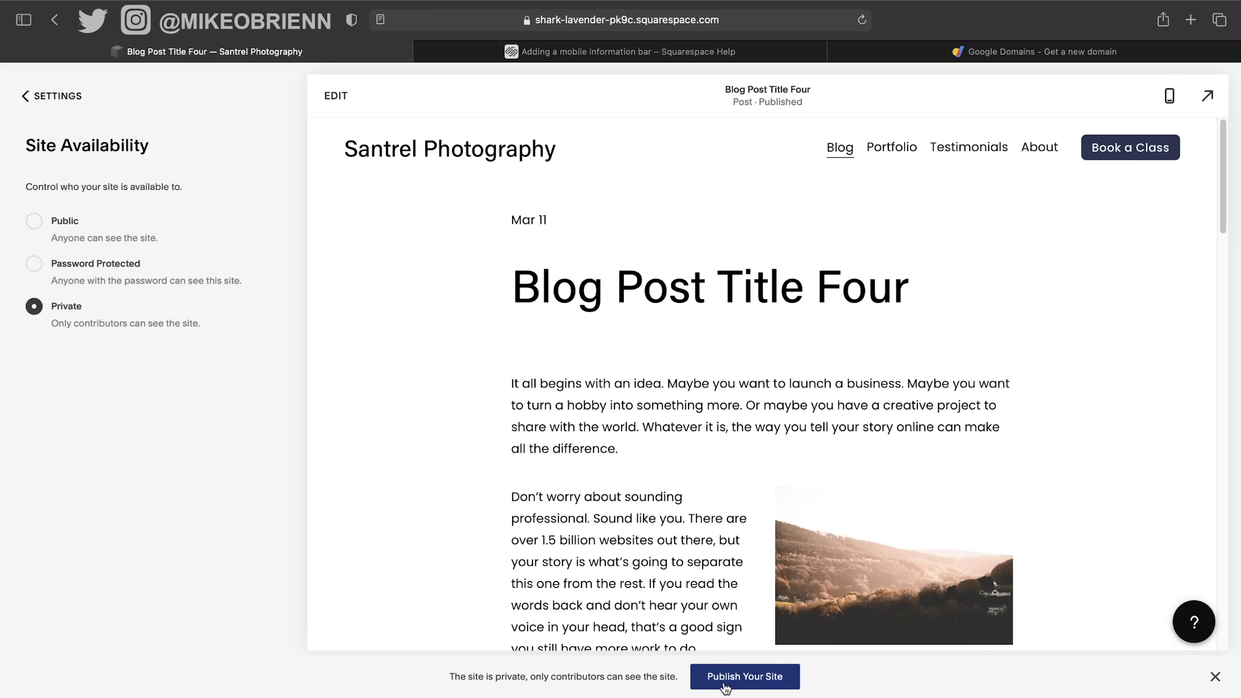
{"action": "left_click", "coordinate": [23, 96]}
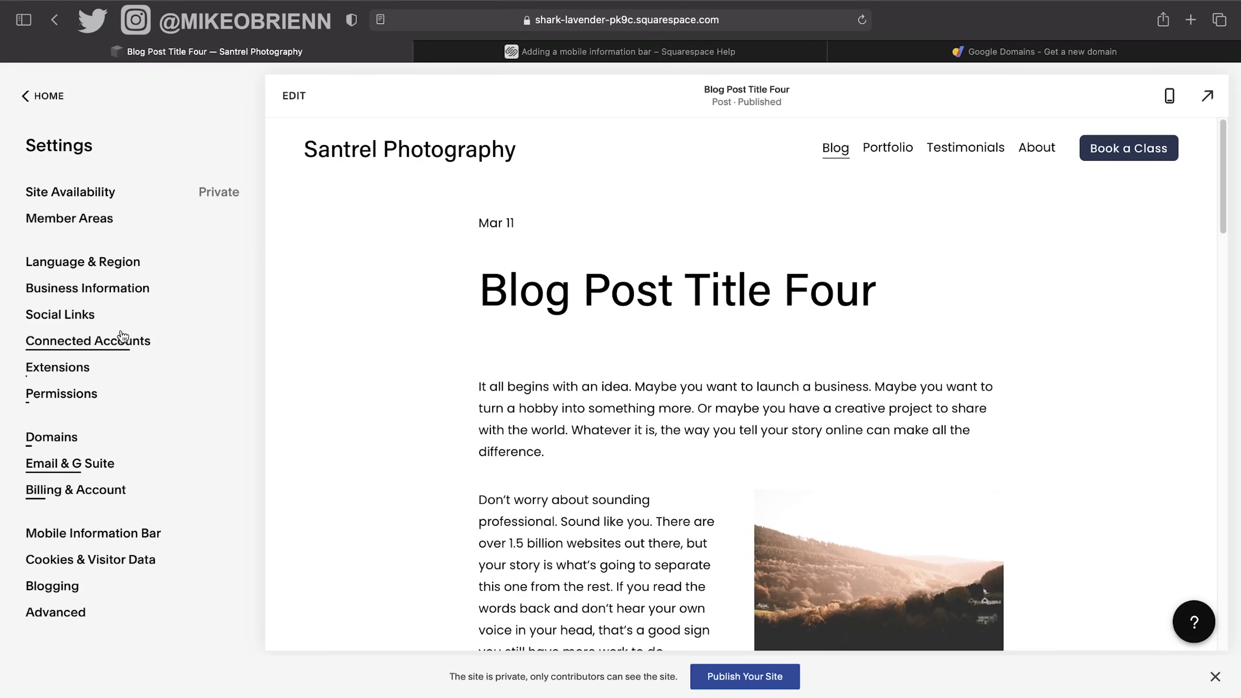
{"action": "left_click", "coordinate": [147, 195]}
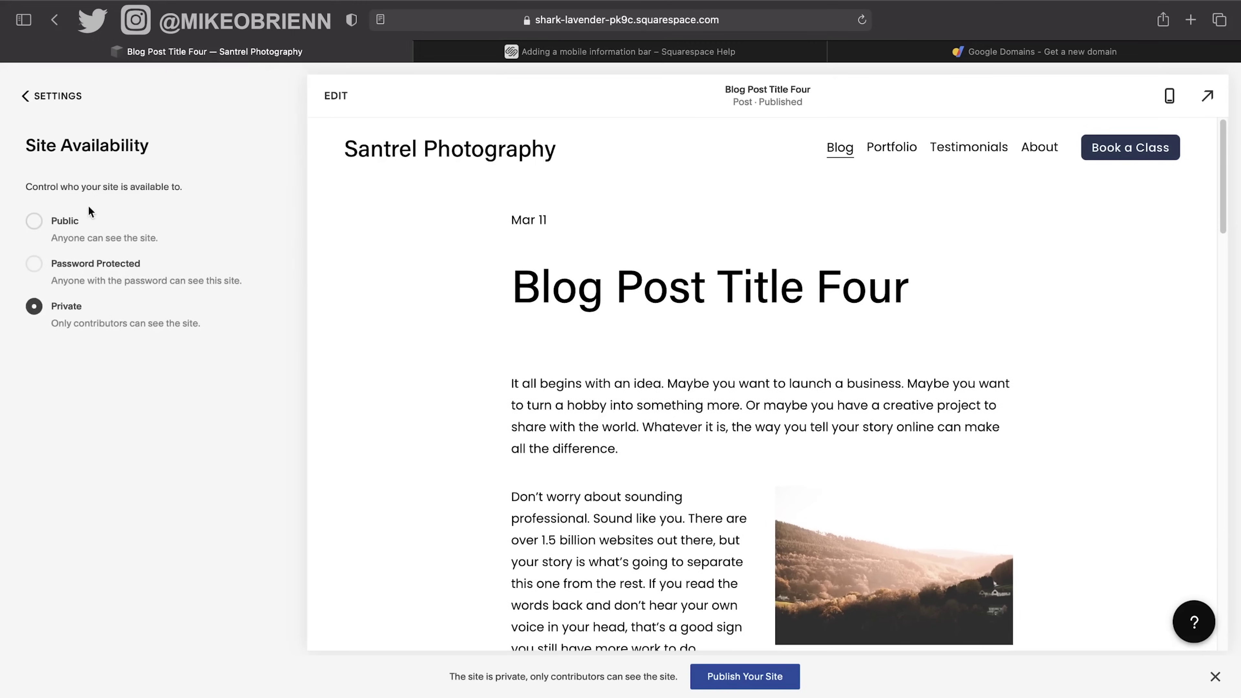
{"action": "left_click", "coordinate": [65, 222]}
{"action": "left_click", "coordinate": [35, 96]}
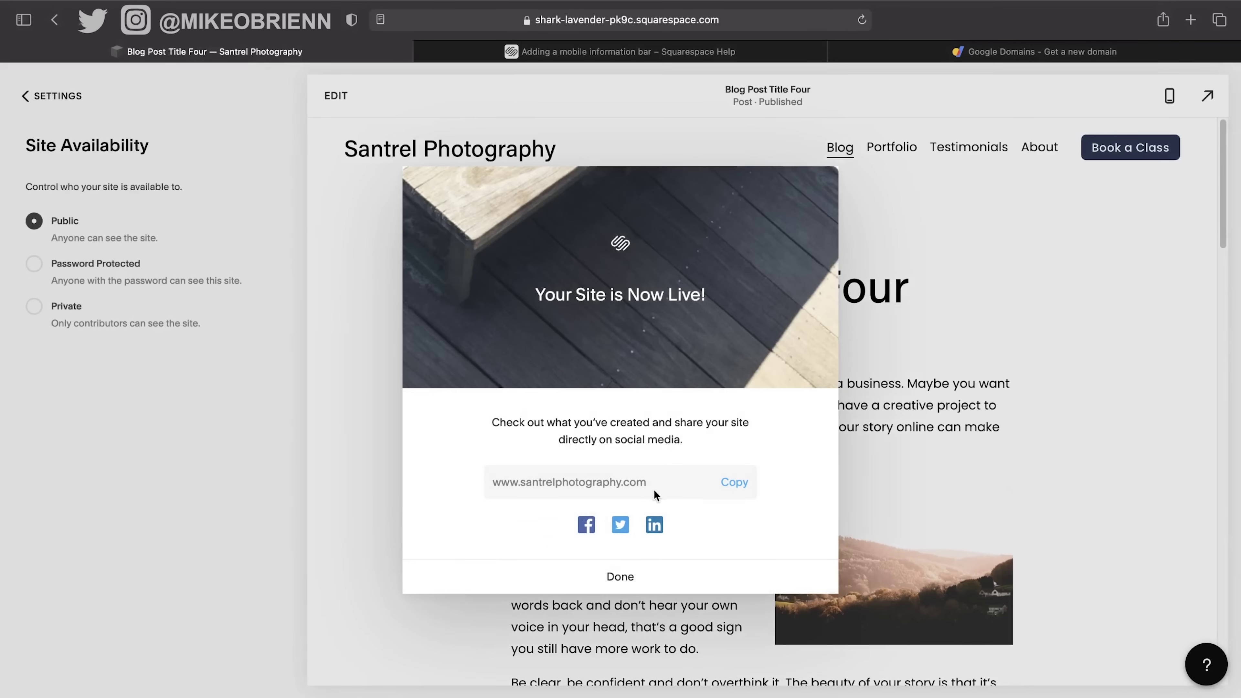
{"action": "left_click", "coordinate": [734, 482]}
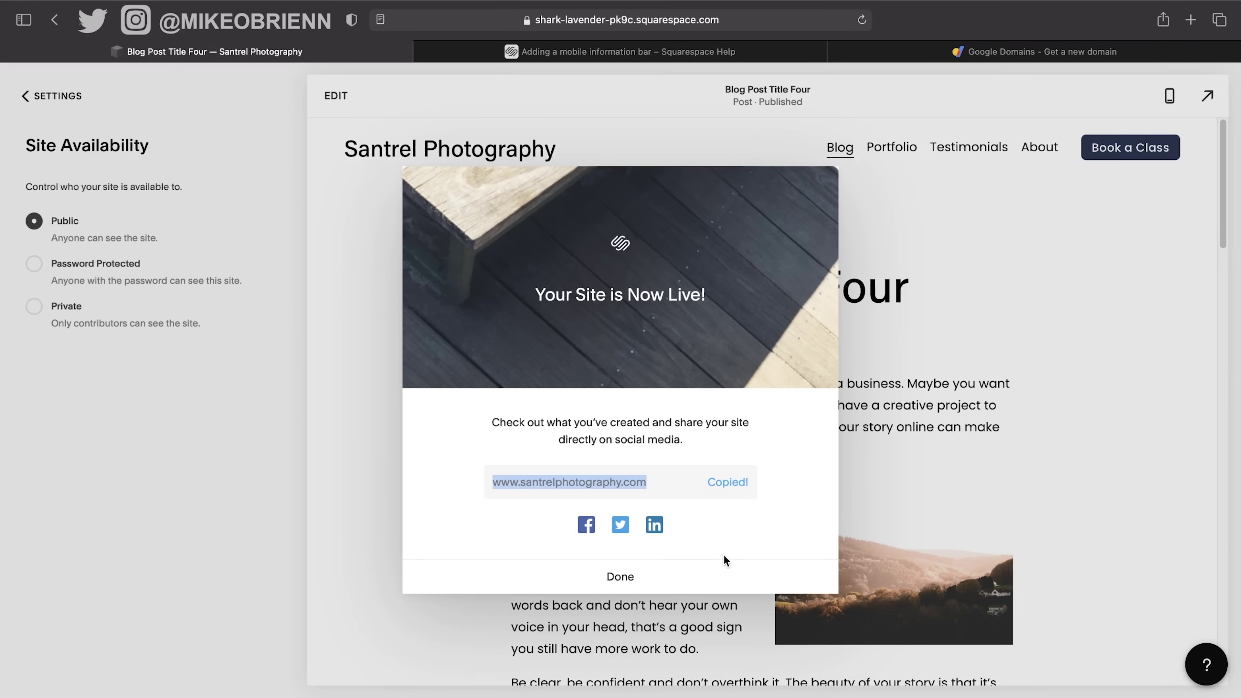
{"action": "left_click", "coordinate": [689, 577]}
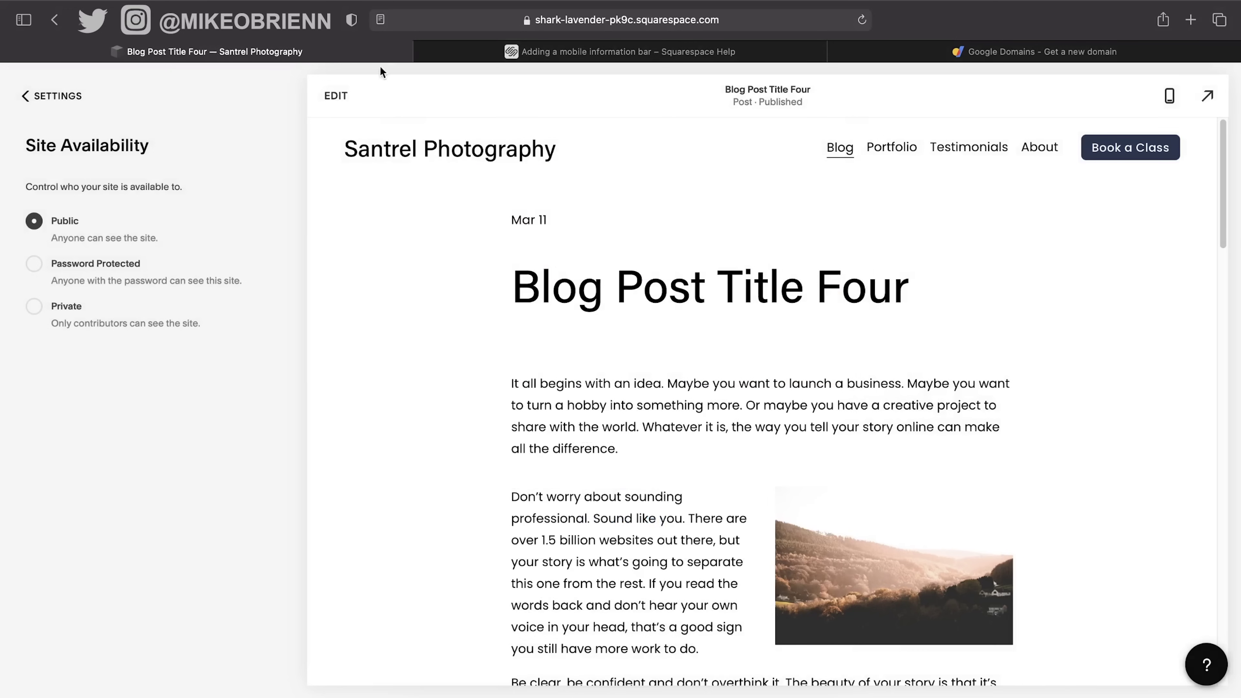
{"action": "left_click", "coordinate": [25, 96]}
{"action": "left_click", "coordinate": [40, 100]}
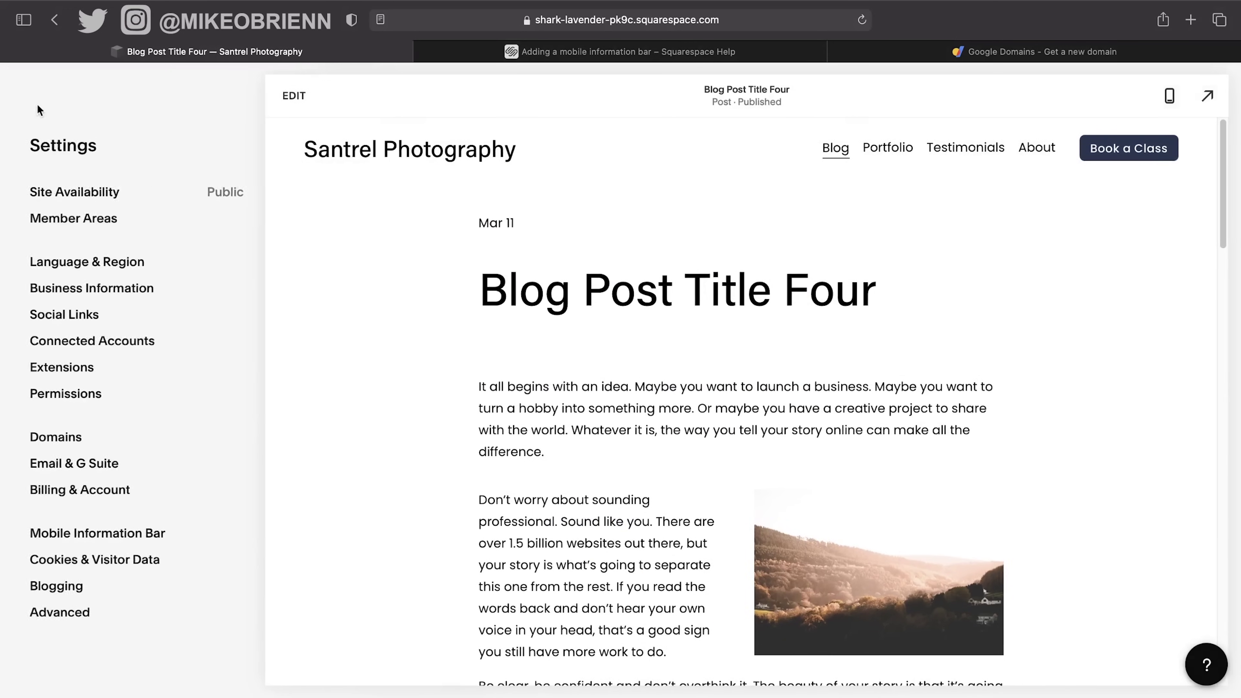
Open Blog Post Title Four's settings and switch its status to Scheduled, then back to Published.
{"action": "left_click", "coordinate": [54, 196]}
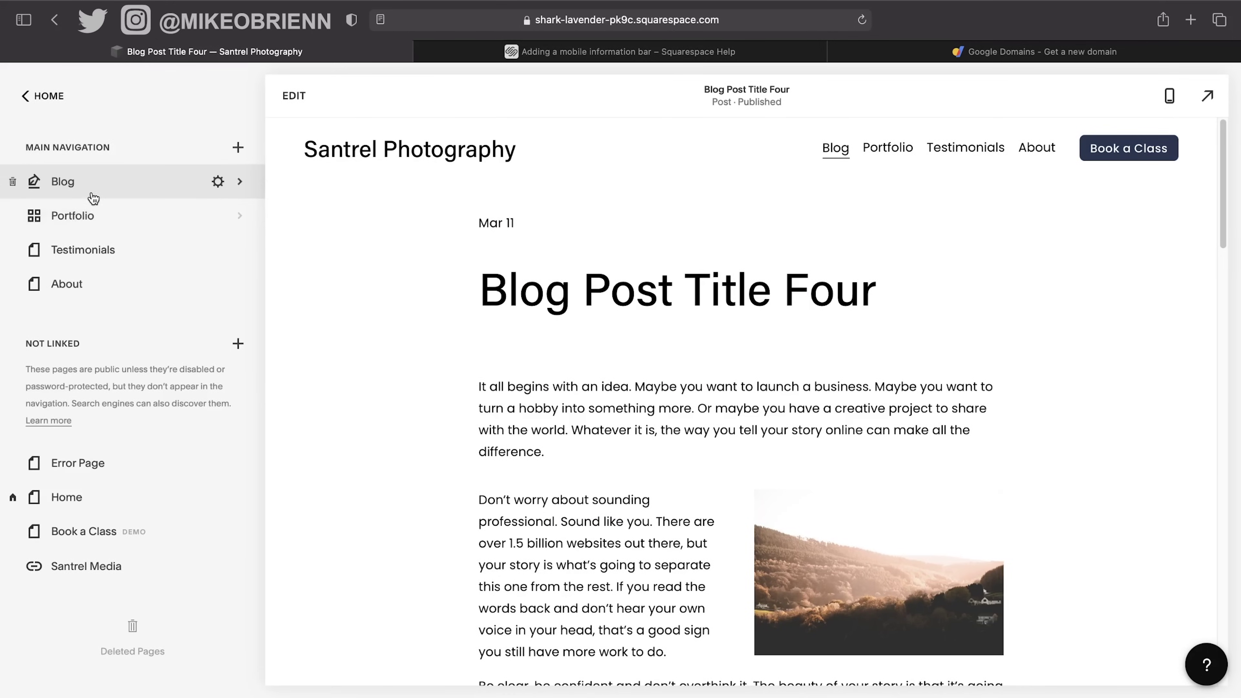
{"action": "left_click", "coordinate": [90, 193]}
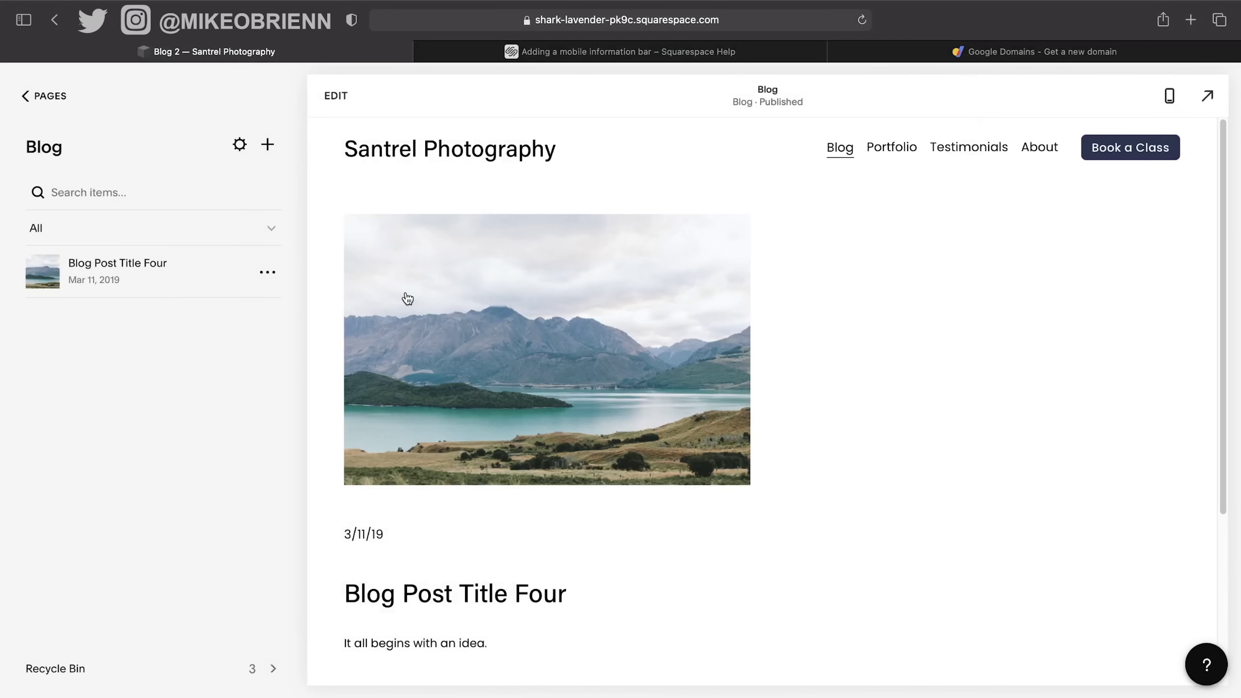
{"action": "left_click", "coordinate": [268, 272]}
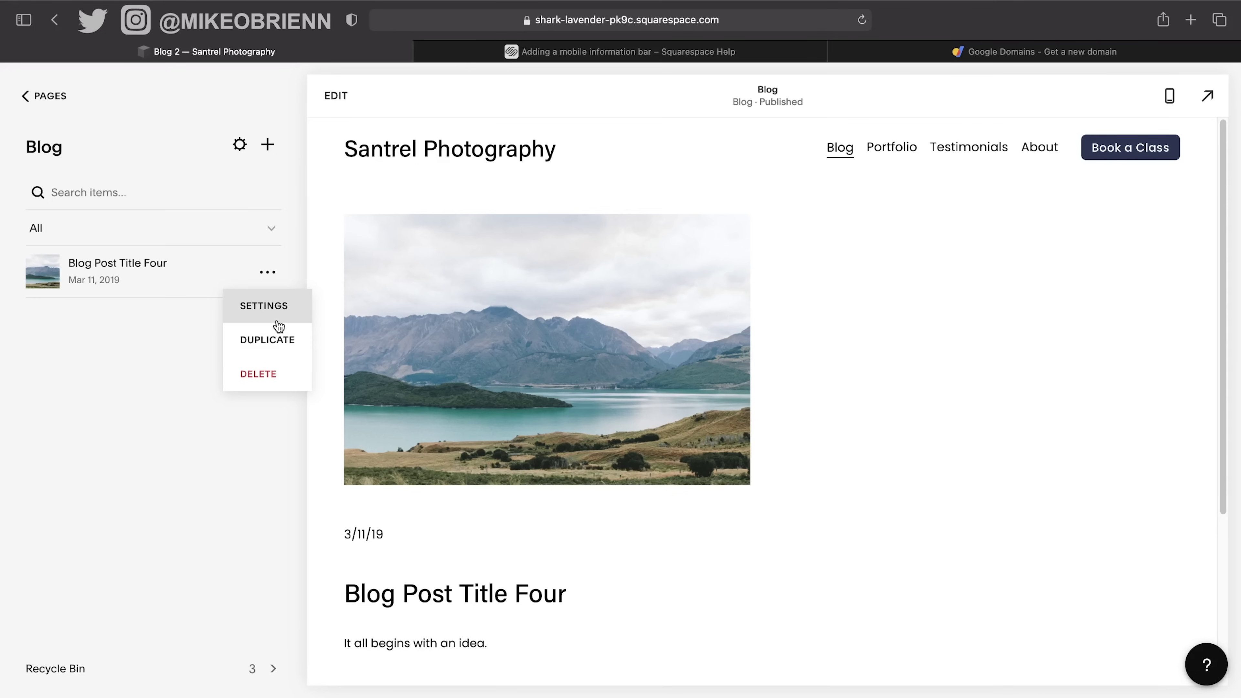
{"action": "left_click", "coordinate": [277, 306]}
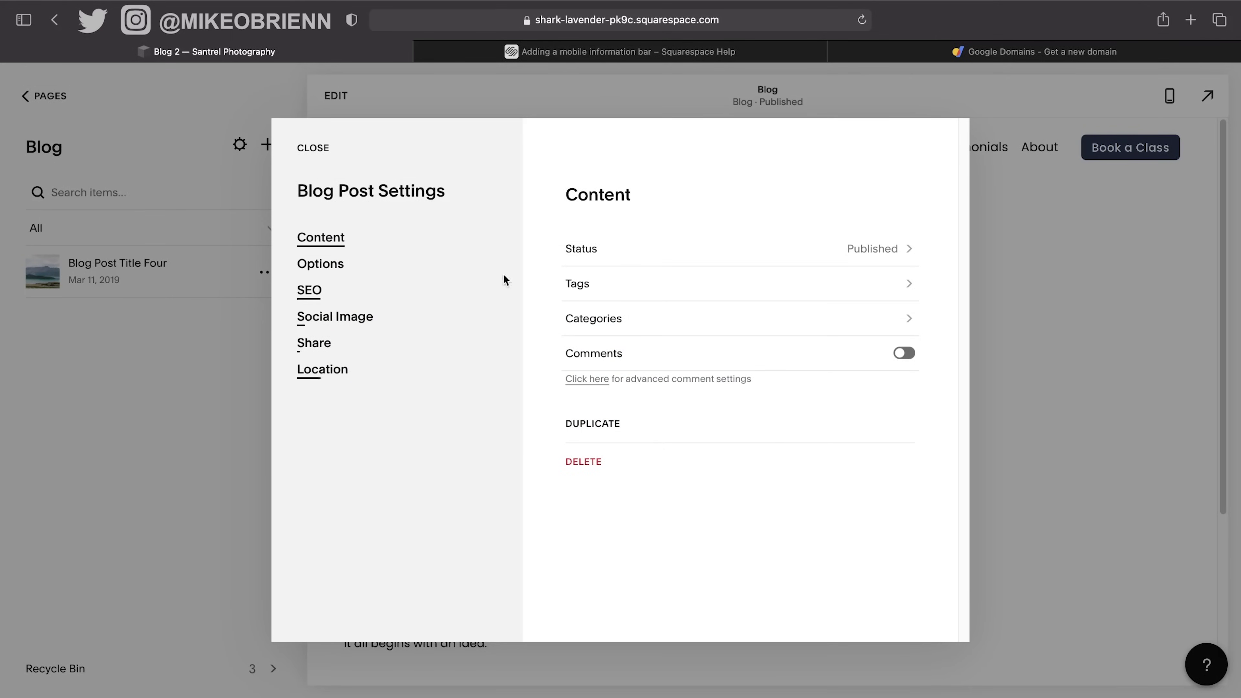
{"action": "left_click", "coordinate": [638, 250]}
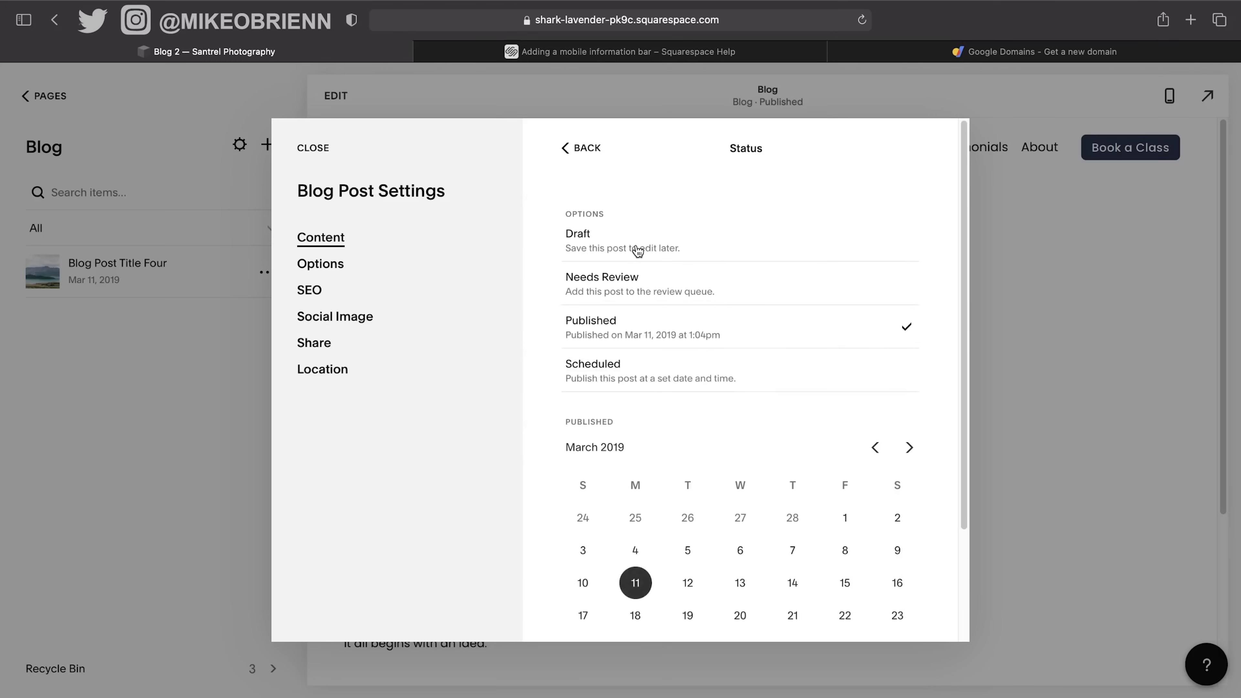
{"action": "left_click", "coordinate": [686, 378]}
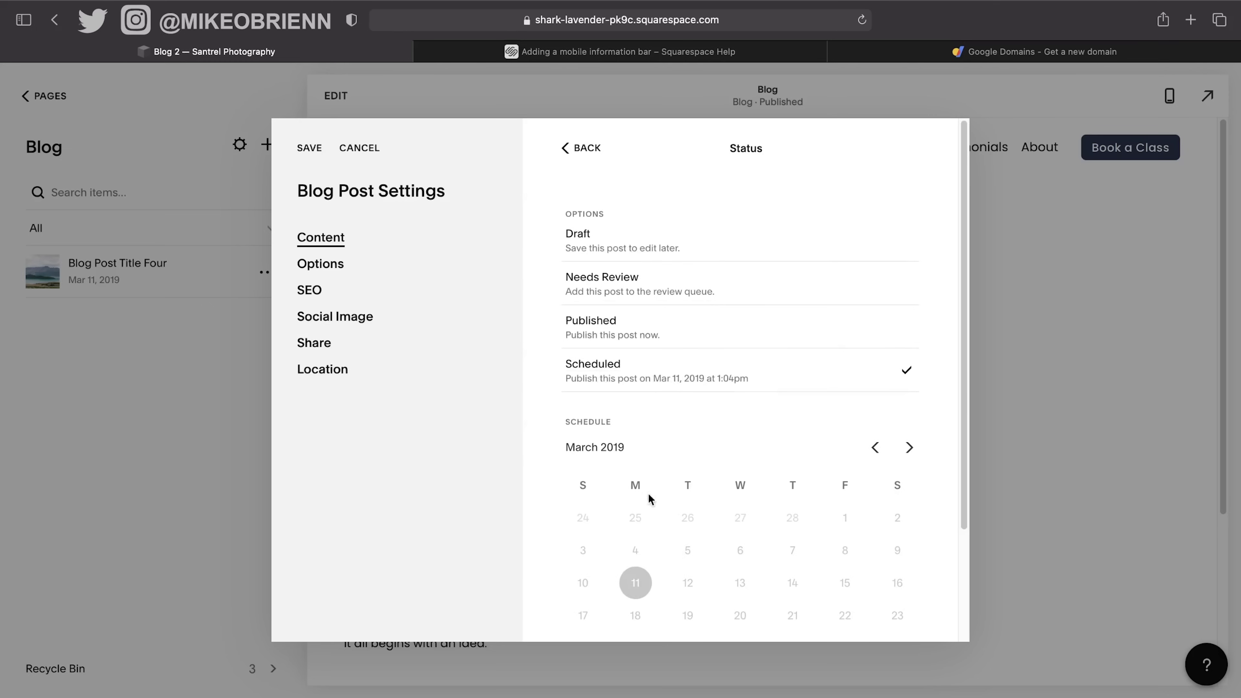
{"action": "left_click", "coordinate": [702, 336]}
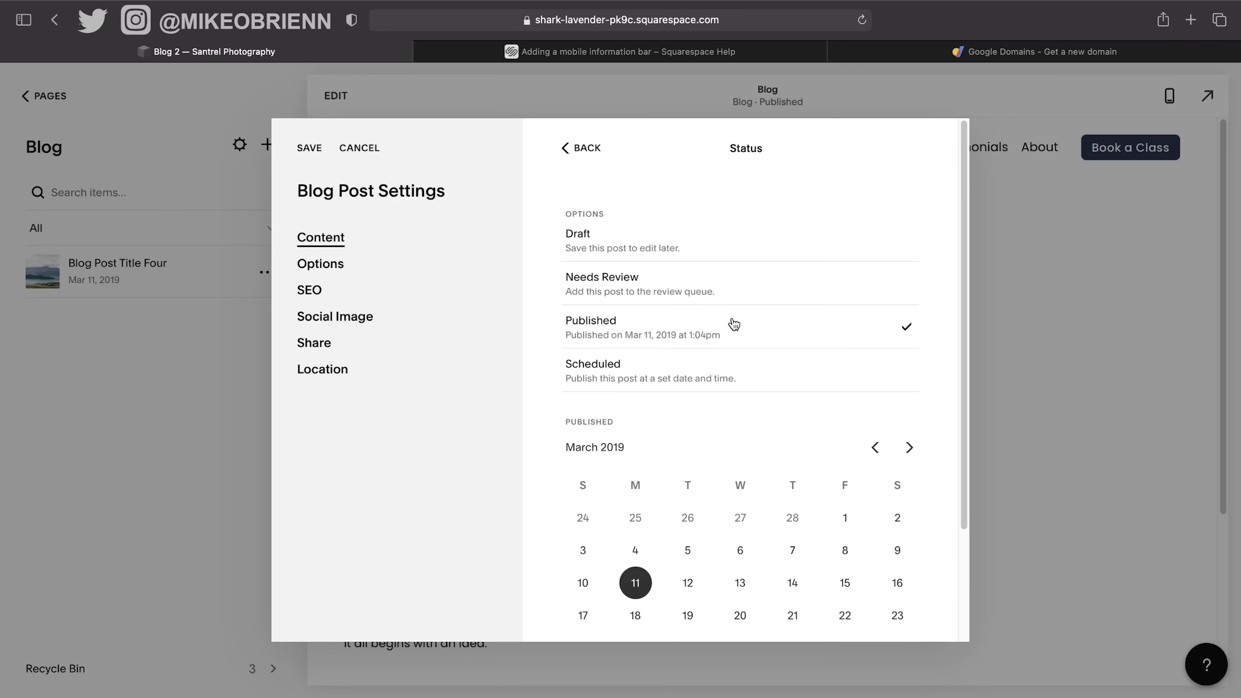
{"action": "left_click", "coordinate": [335, 266]}
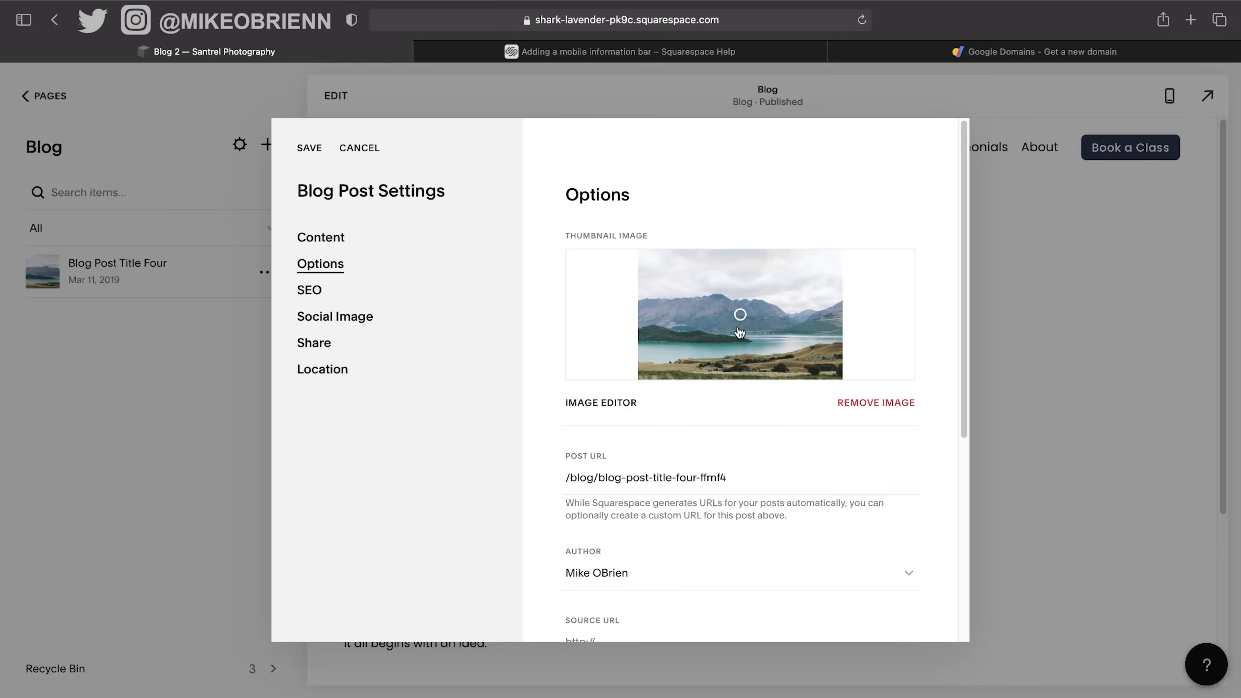
Change the post URL slug to my-camera-gear.
{"action": "scroll", "coordinate": [740, 356], "scroll_direction": "down", "scroll_amount": 1}
{"action": "scroll", "coordinate": [742, 365], "scroll_direction": "down", "scroll_amount": 5}
{"action": "left_click_drag", "start_coordinate": [740, 294], "coordinate": [602, 289]}
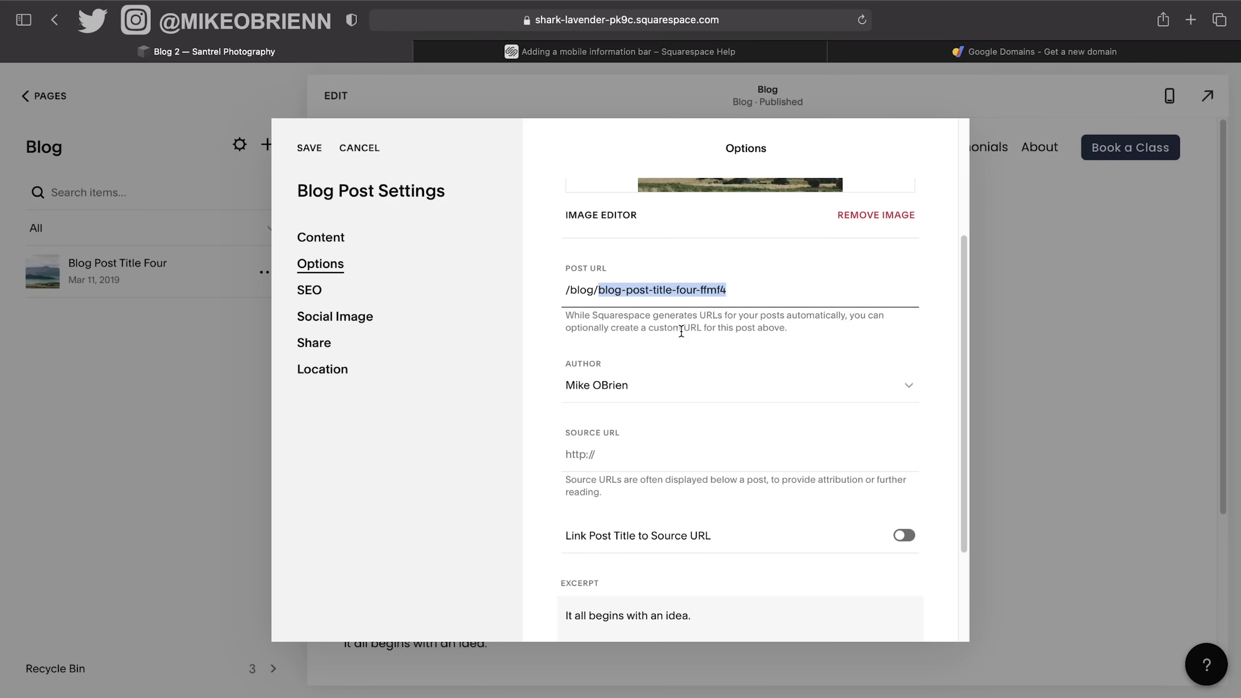
{"action": "type", "text": "my-camera-gear"}
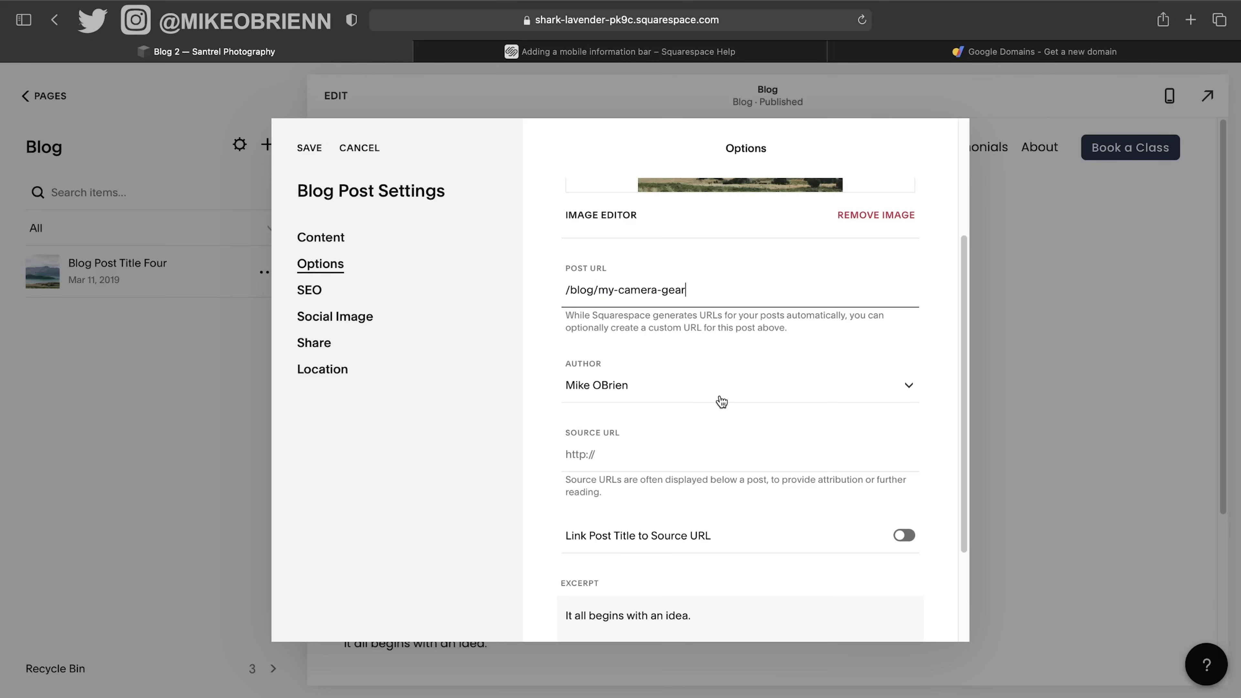
{"action": "left_click", "coordinate": [726, 363]}
Extend the post excerpt by pasting a lorem ipsum paragraph.
{"action": "scroll", "coordinate": [726, 395], "scroll_direction": "down", "scroll_amount": 5}
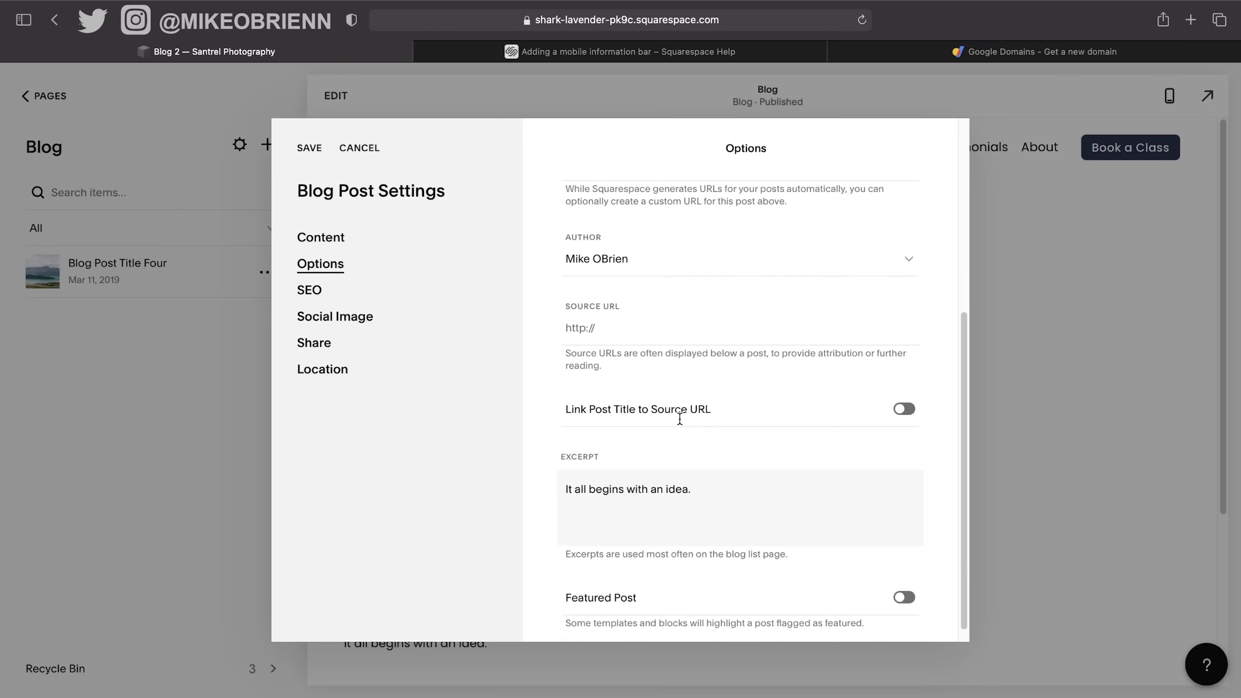
{"action": "scroll", "coordinate": [680, 418], "scroll_direction": "down", "scroll_amount": 1}
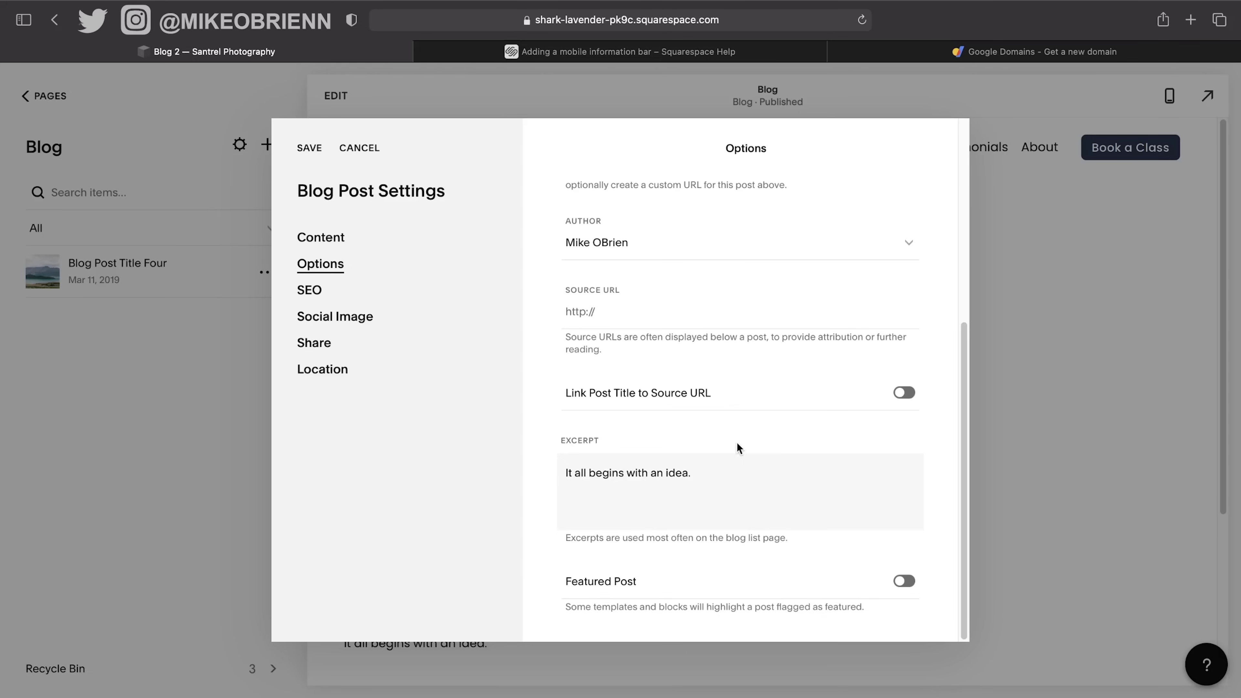
{"action": "left_click", "coordinate": [743, 483]}
{"action": "left_click_drag", "start_coordinate": [743, 482], "coordinate": [506, 488]}
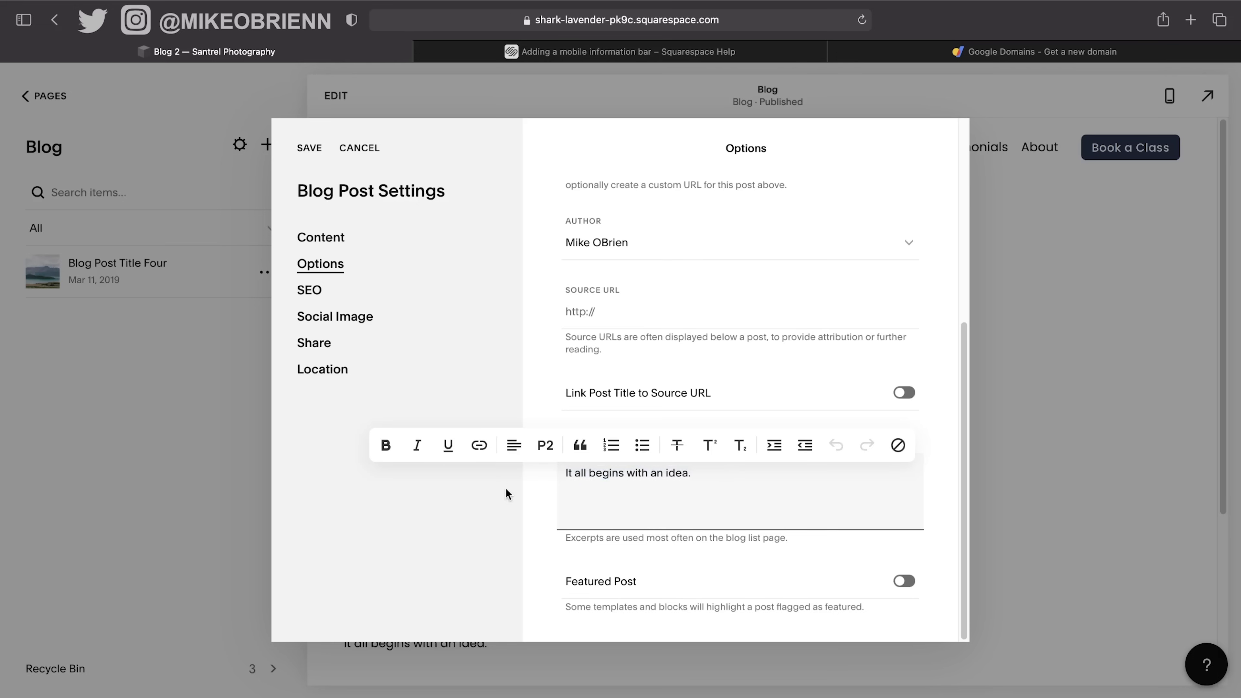
{"action": "key", "text": "super+v"}
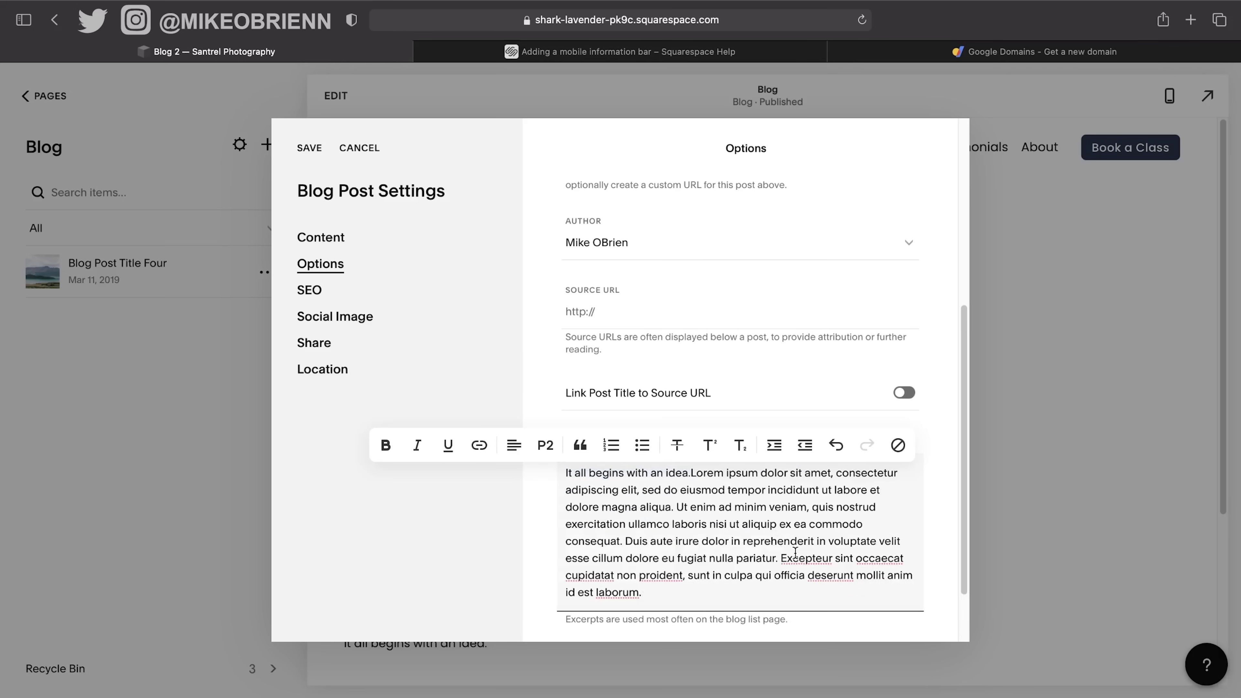
{"action": "scroll", "coordinate": [760, 539], "scroll_direction": "down", "scroll_amount": 2}
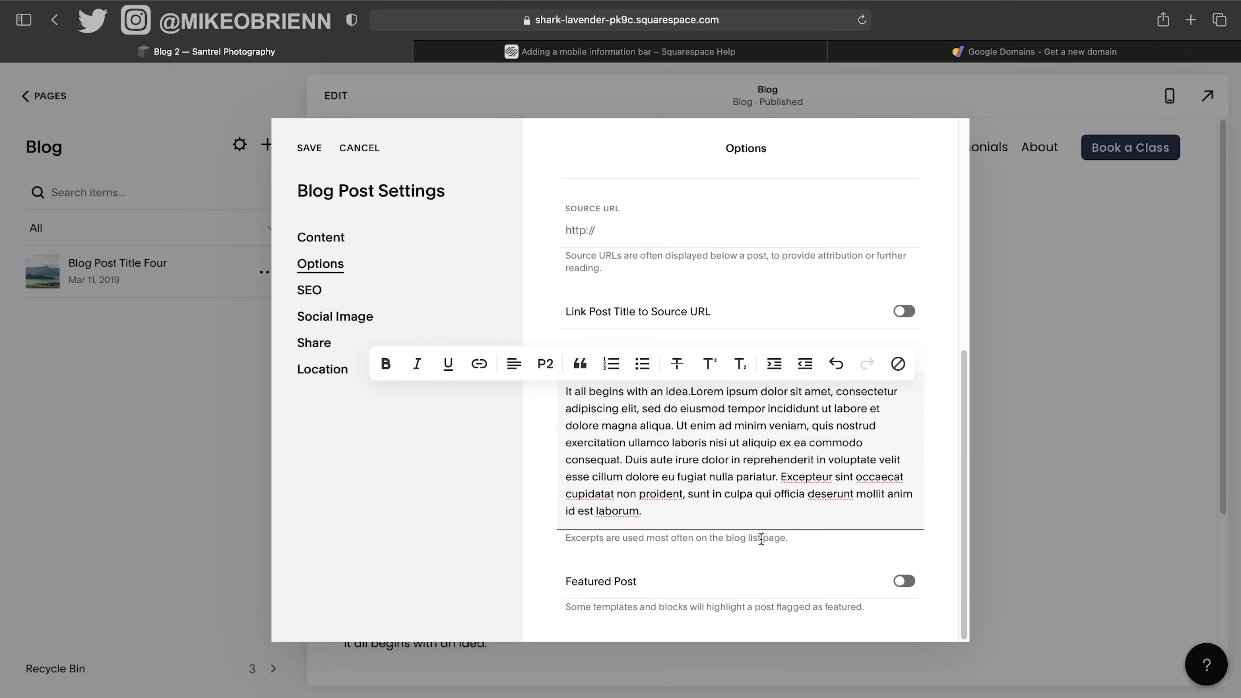
{"action": "left_click", "coordinate": [313, 292]}
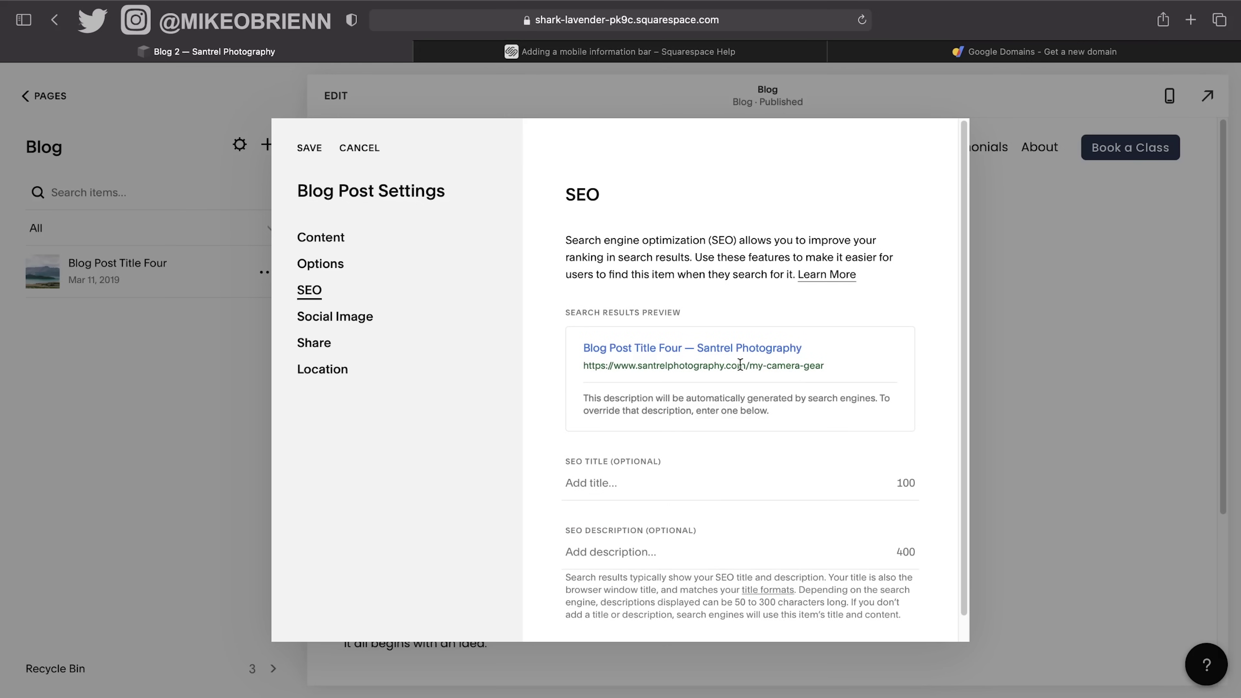
Set the SEO title to 'Best Camera Gear for Photographers 2021'.
{"action": "left_click", "coordinate": [618, 483]}
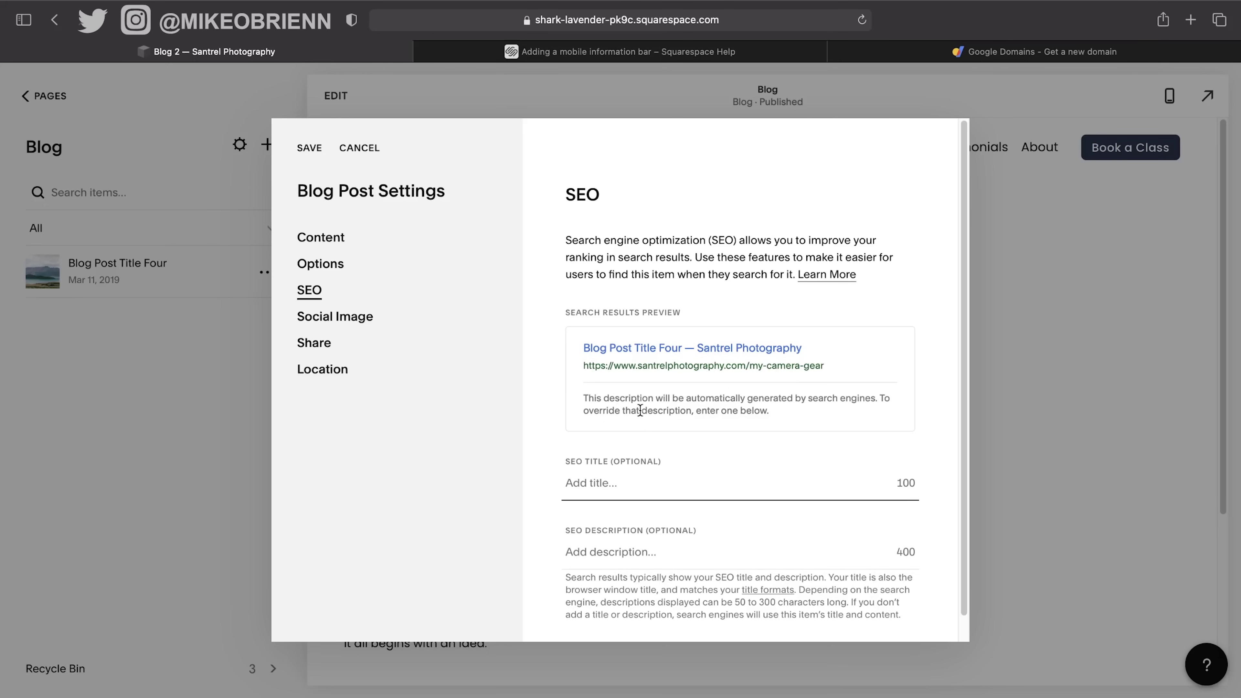
{"action": "type", "text": "Be"}
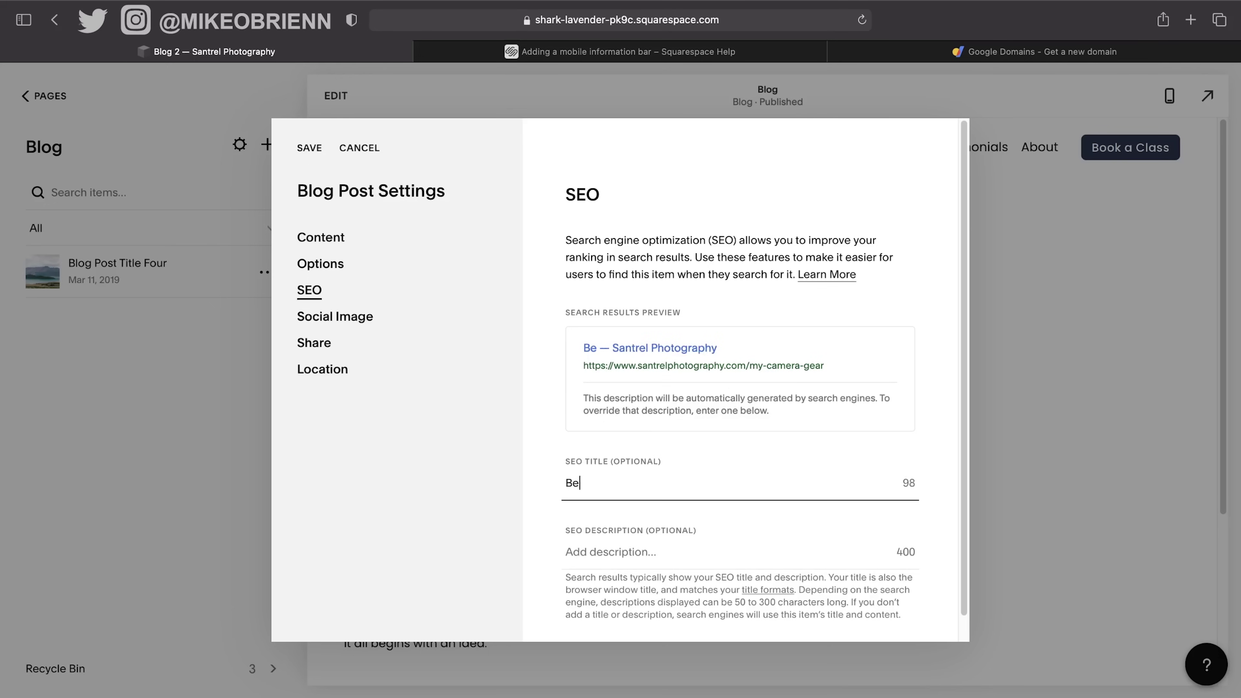
{"action": "type", "text": "st Camera Gea"}
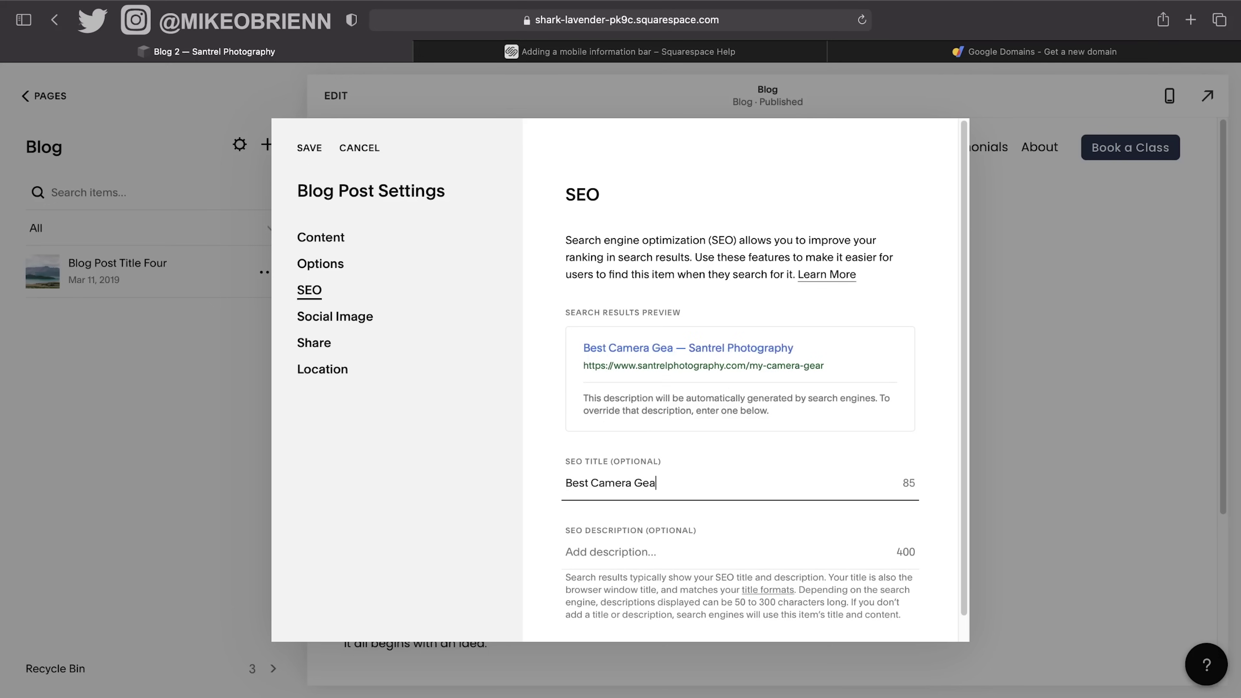
{"action": "type", "text": "r for Photo"}
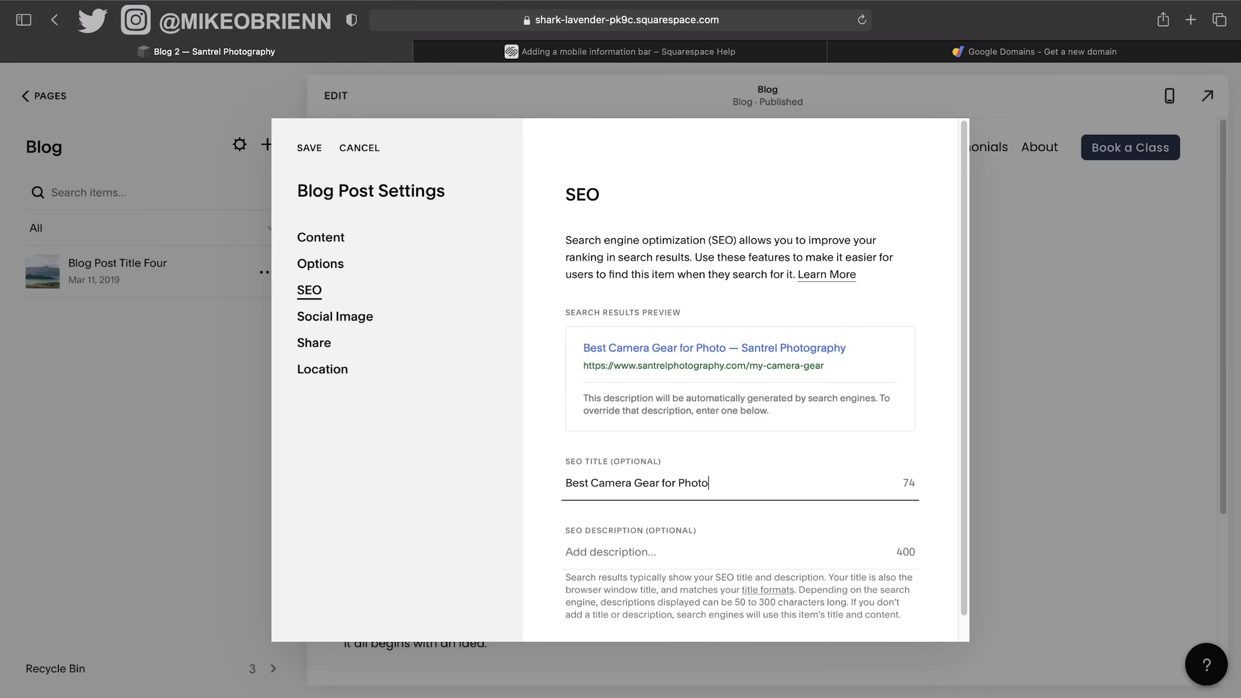
{"action": "type", "text": "graphers 2020"}
{"action": "key", "text": "BackSpace"}
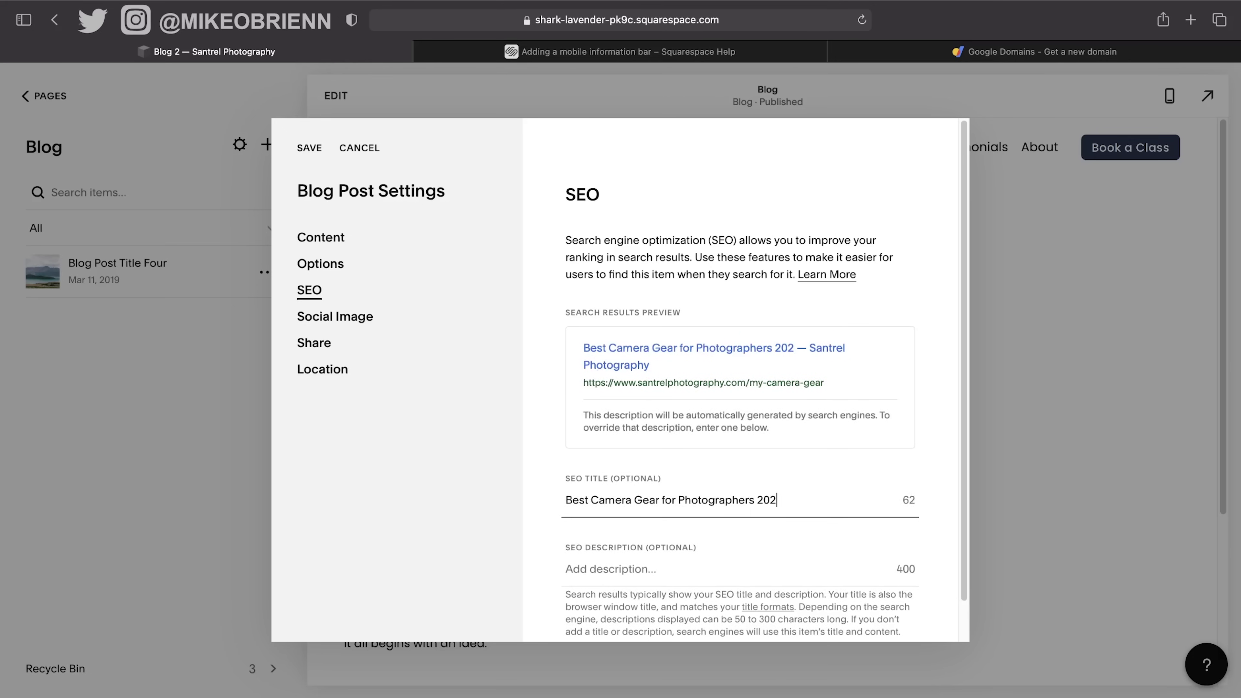
{"action": "type", "text": "11"}
{"action": "key", "text": "BackSpace"}
Paste lorem ipsum as the SEO description and delete its second half.
{"action": "scroll", "coordinate": [669, 426], "scroll_direction": "down", "scroll_amount": 2}
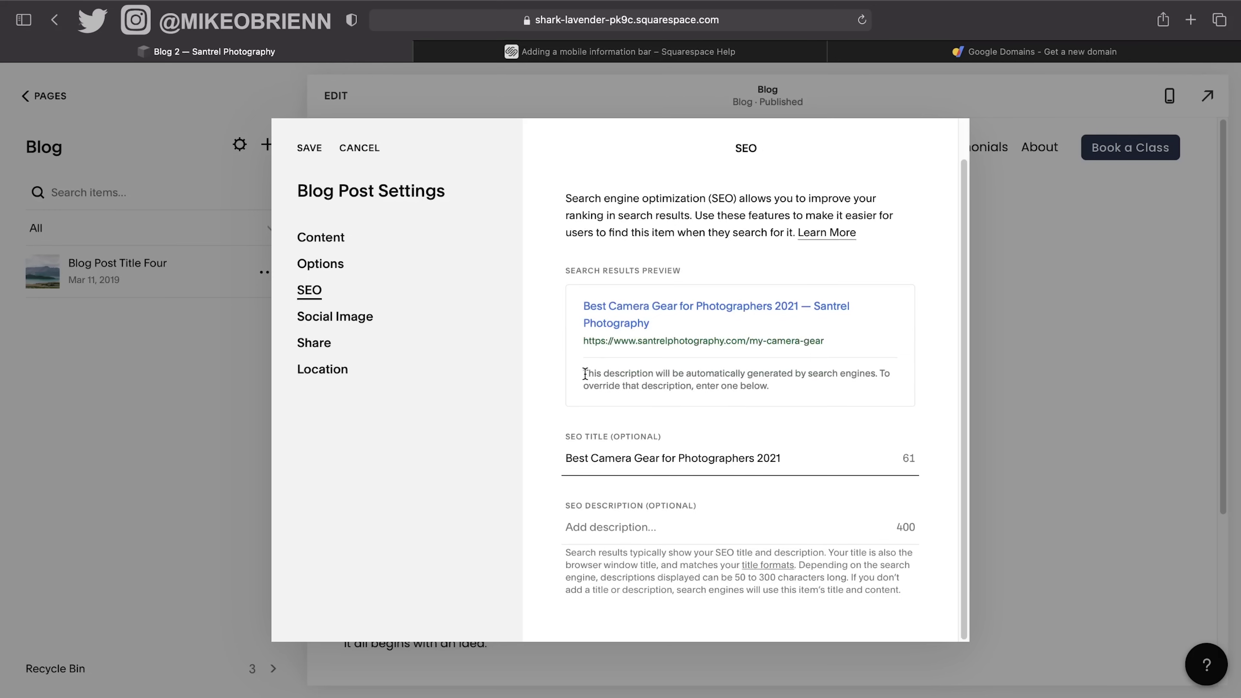
{"action": "left_click", "coordinate": [708, 540]}
{"action": "type", "text": "Lorem ipsum dolor sit amet, consectetur adipiscing elit, sed do eiusmod tempor incididunt ut labore et dolore magna aliqua. Ut enim ad minim veniam, quis nostrud exercitation ullamco laboris nisi ut aliquip ex ea commodo consequat. Duis aute irure dolor in reprehenderit in voluptate velit esse cillum dolore eu fugiat nulla pariatur. Excepteur sint occaecat cupidatat non proident, sunt in culpa qui officia deserunt mollit anim id est laborum."}
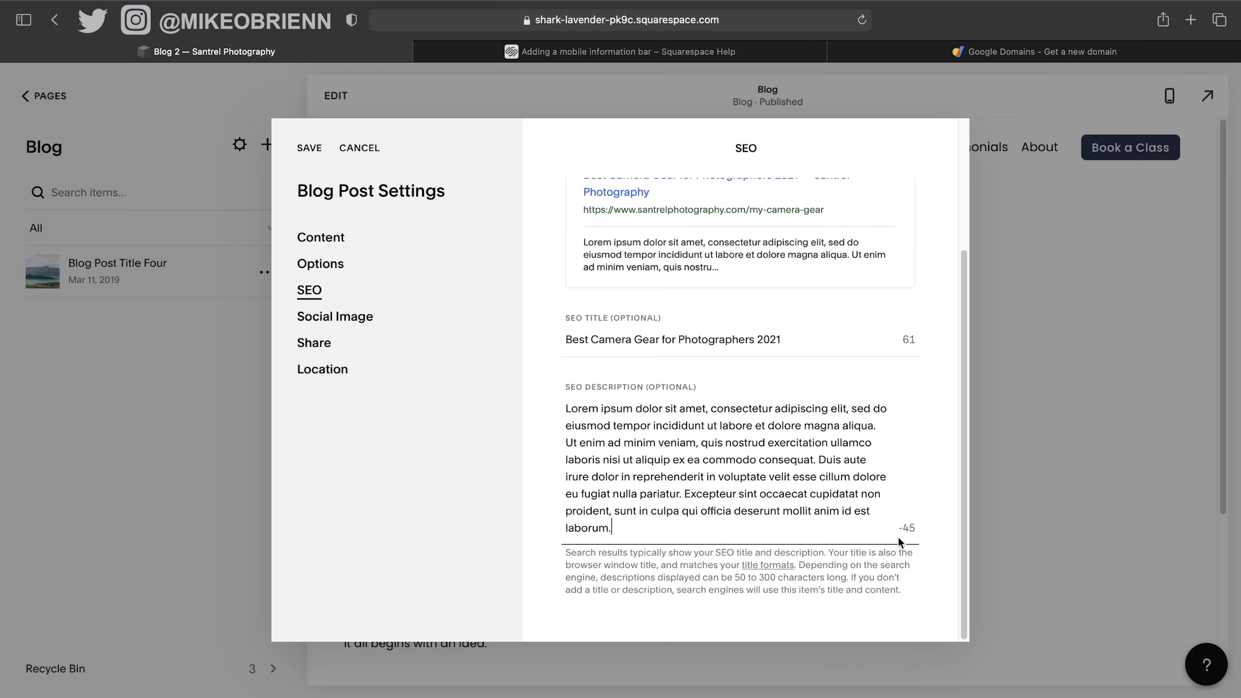
{"action": "left_click_drag", "start_coordinate": [735, 526], "coordinate": [647, 442]}
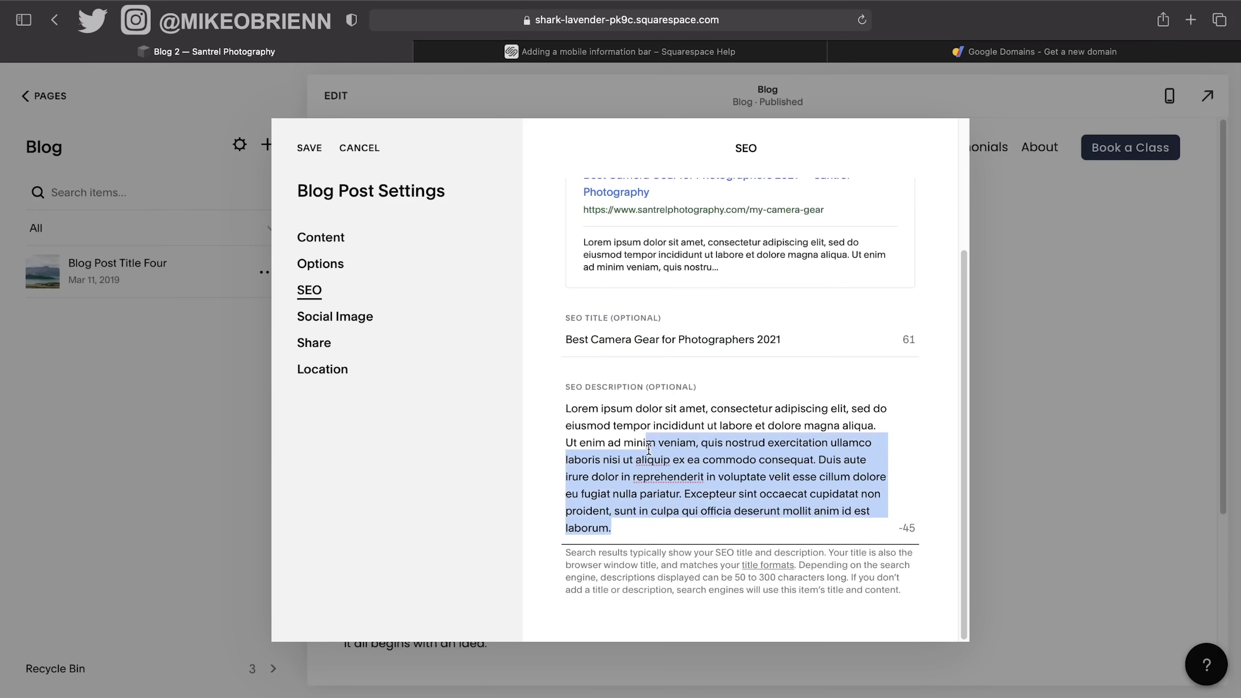
{"action": "key", "text": "BackSpace"}
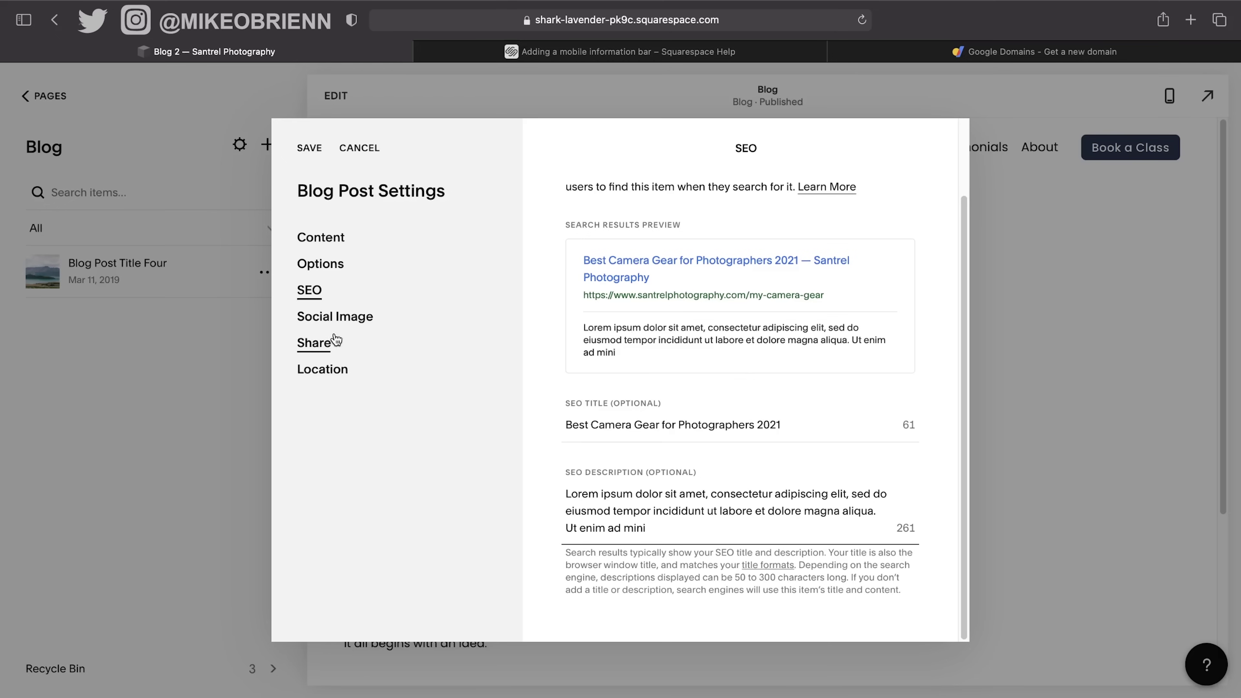
{"action": "scroll", "coordinate": [650, 435], "scroll_direction": "up", "scroll_amount": 2}
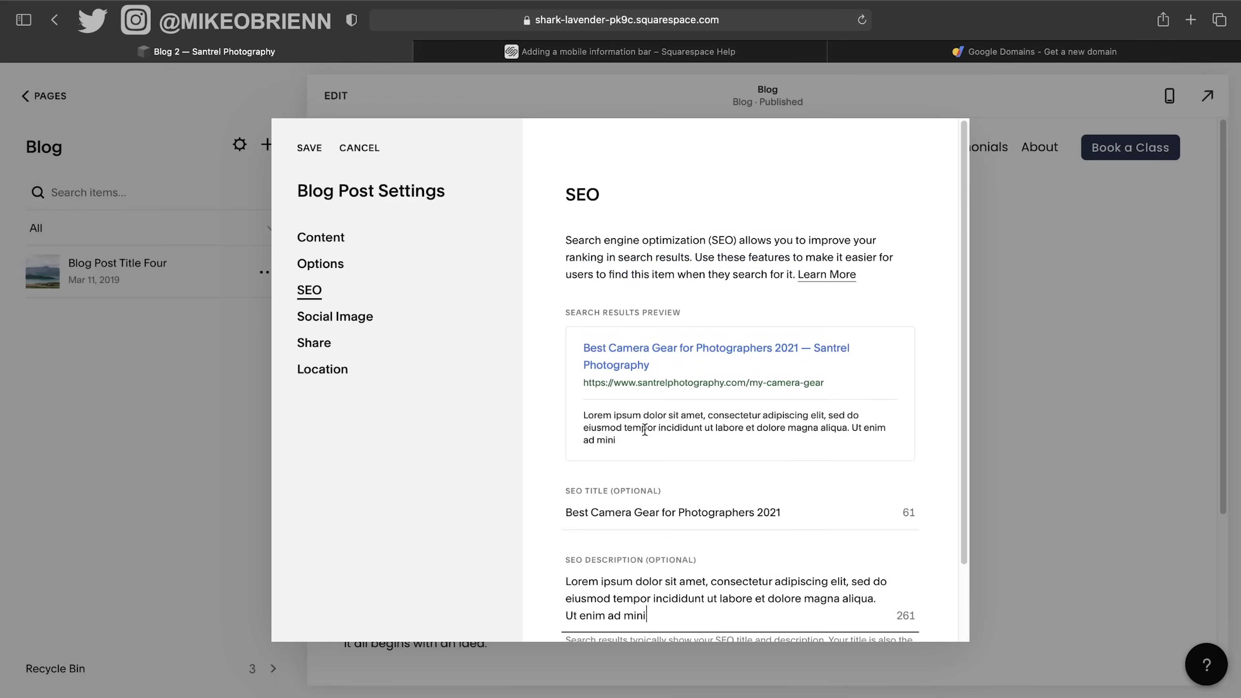
Upload Philly_Alt2.png as the post's alternate social sharing image.
{"action": "left_click", "coordinate": [329, 323]}
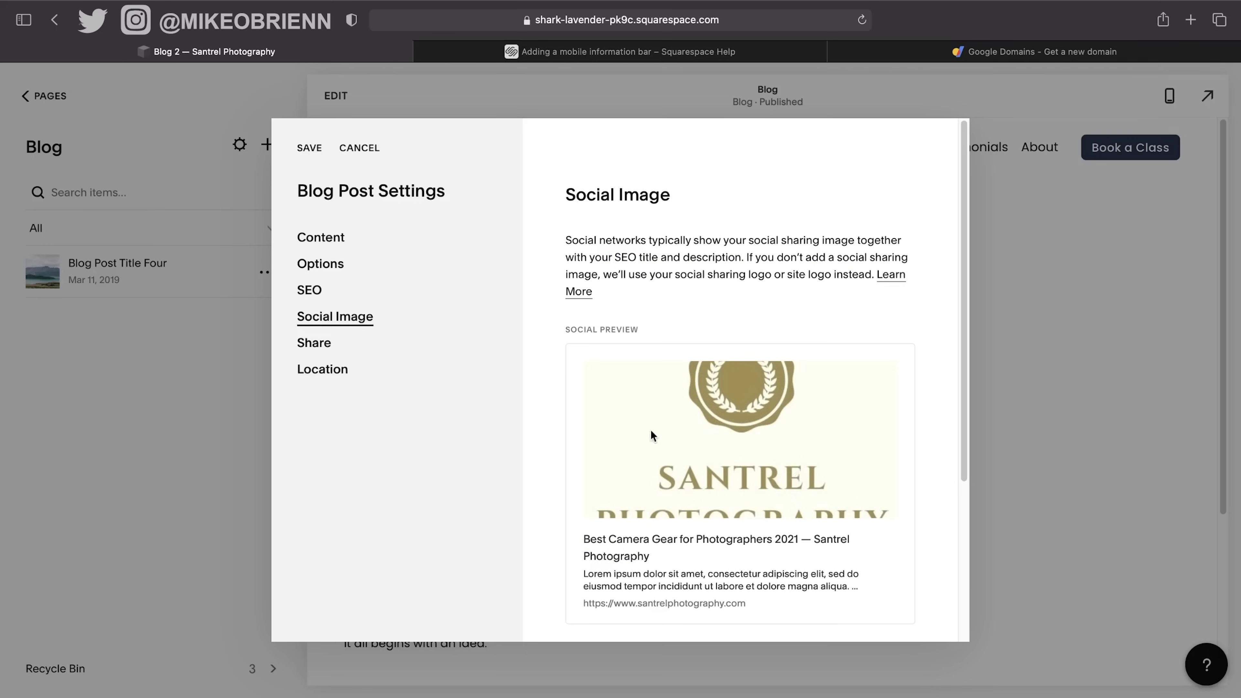
{"action": "scroll", "coordinate": [870, 438], "scroll_direction": "down", "scroll_amount": 5}
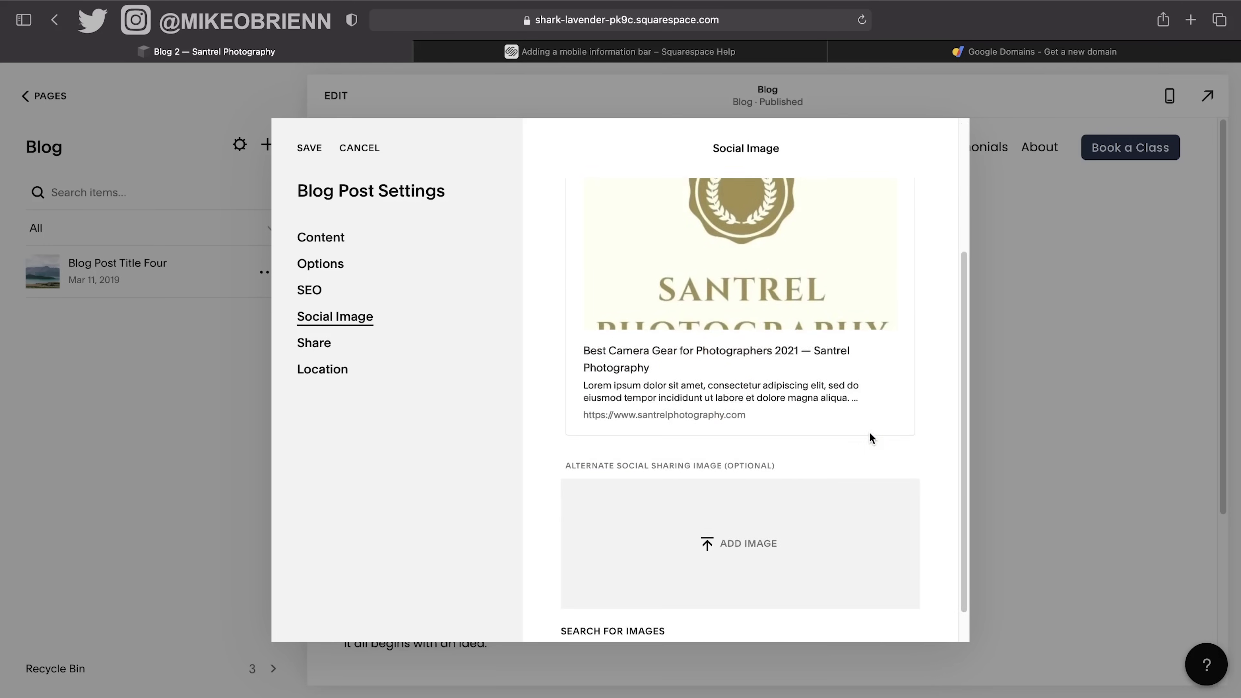
{"action": "left_click", "coordinate": [715, 502]}
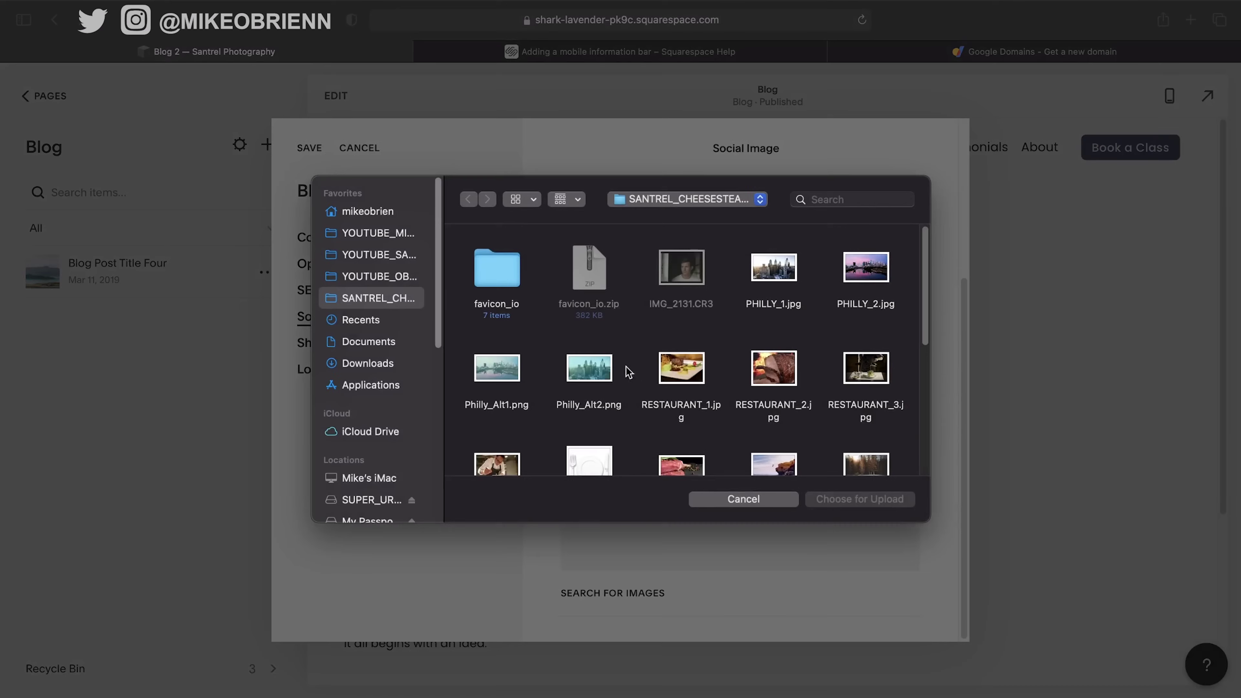
{"action": "left_click", "coordinate": [596, 373]}
{"action": "left_click", "coordinate": [831, 498]}
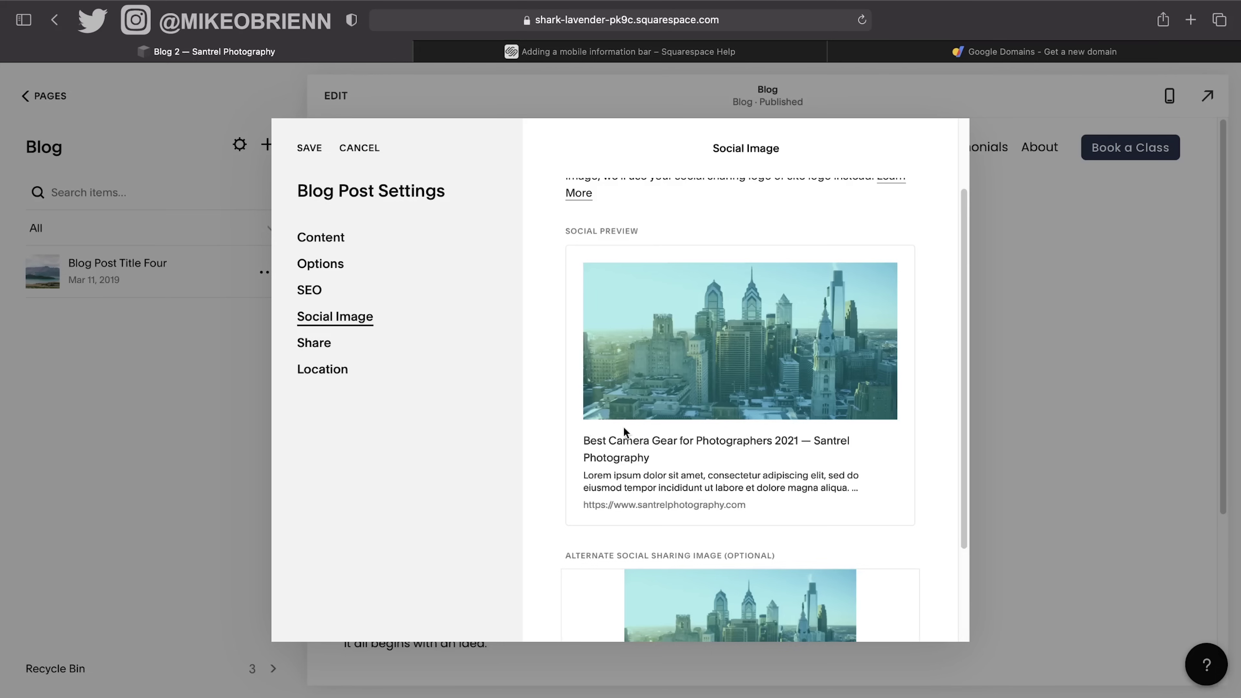
Review the Share and Location tabs, save the post settings, and add a new post draft.
{"action": "left_click", "coordinate": [327, 348]}
{"action": "left_click", "coordinate": [328, 371]}
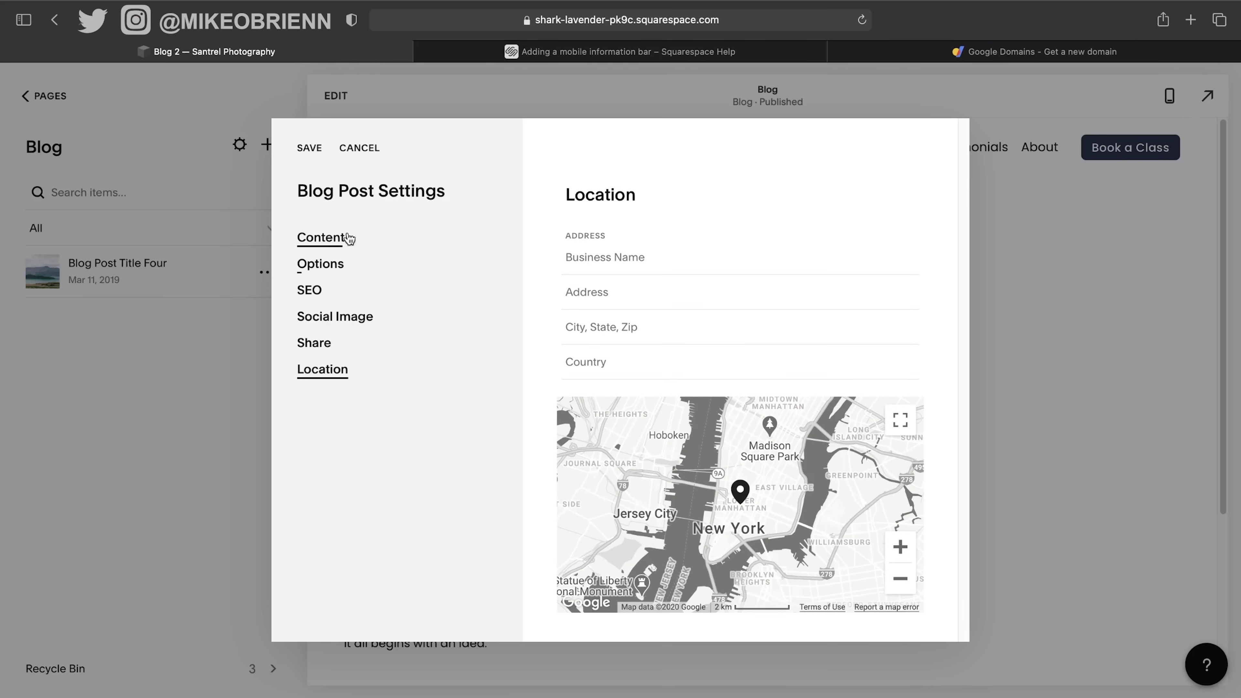
{"action": "left_click", "coordinate": [309, 147]}
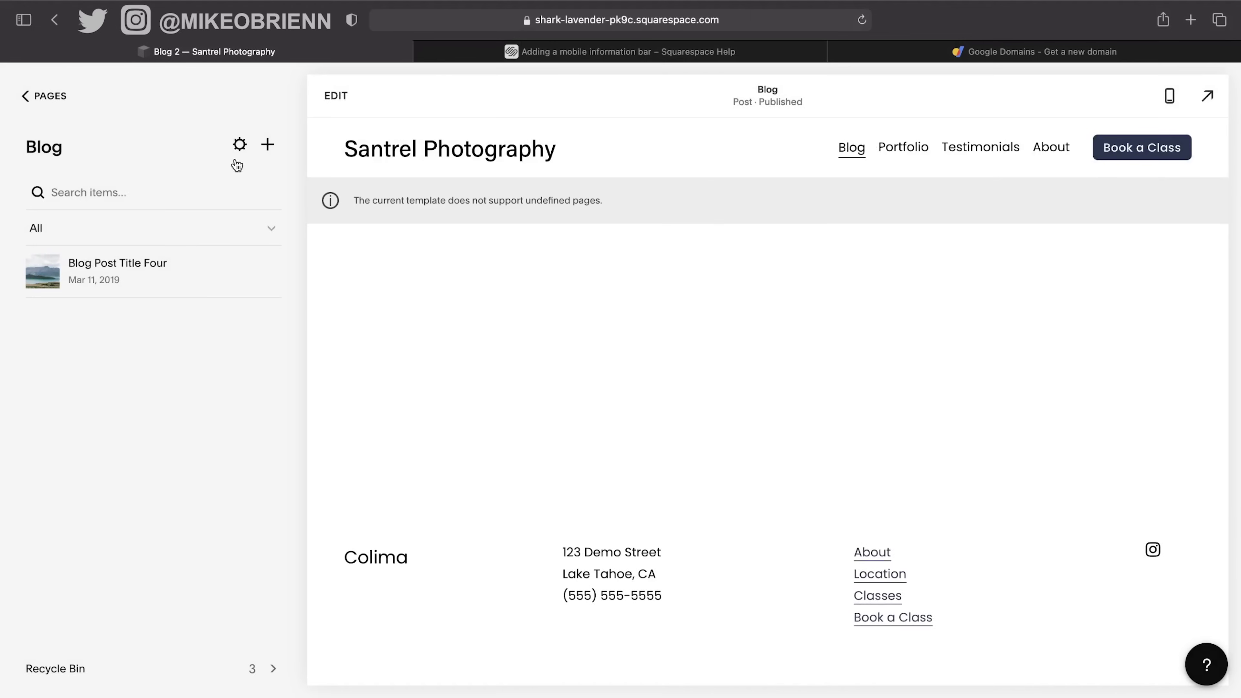
{"action": "left_click", "coordinate": [268, 144]}
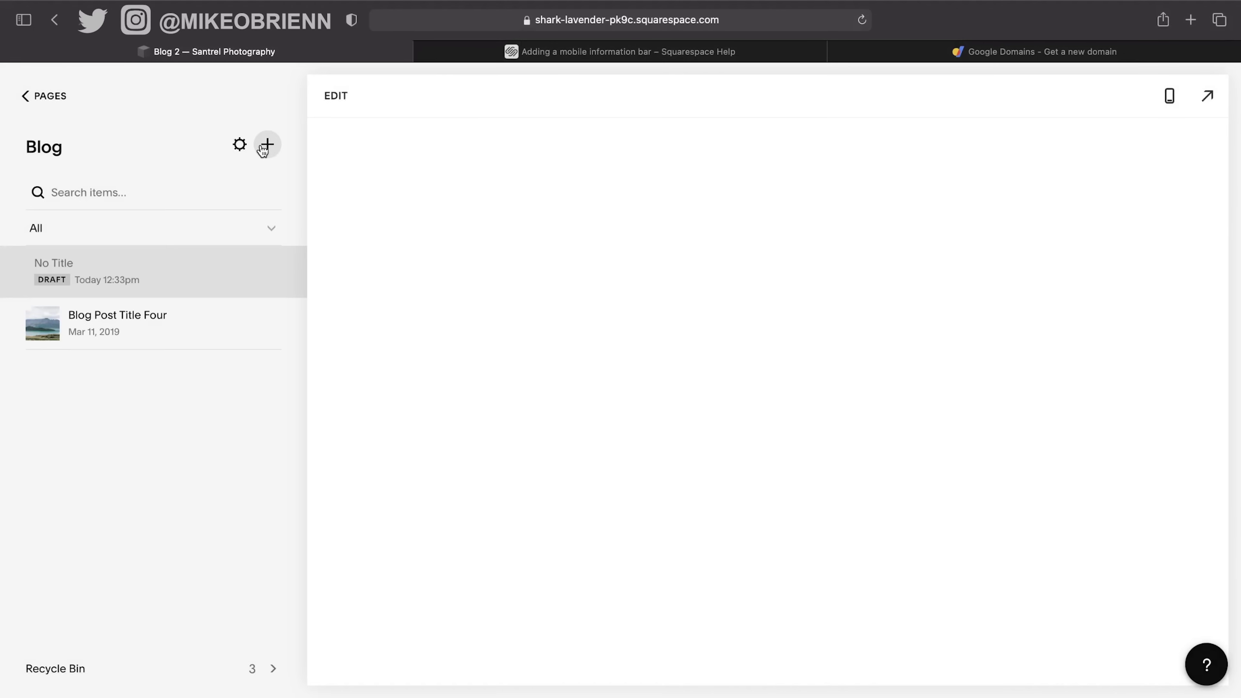
Exit edit mode on the untitled draft without publishing and return to the Pages list.
{"action": "left_click", "coordinate": [126, 283]}
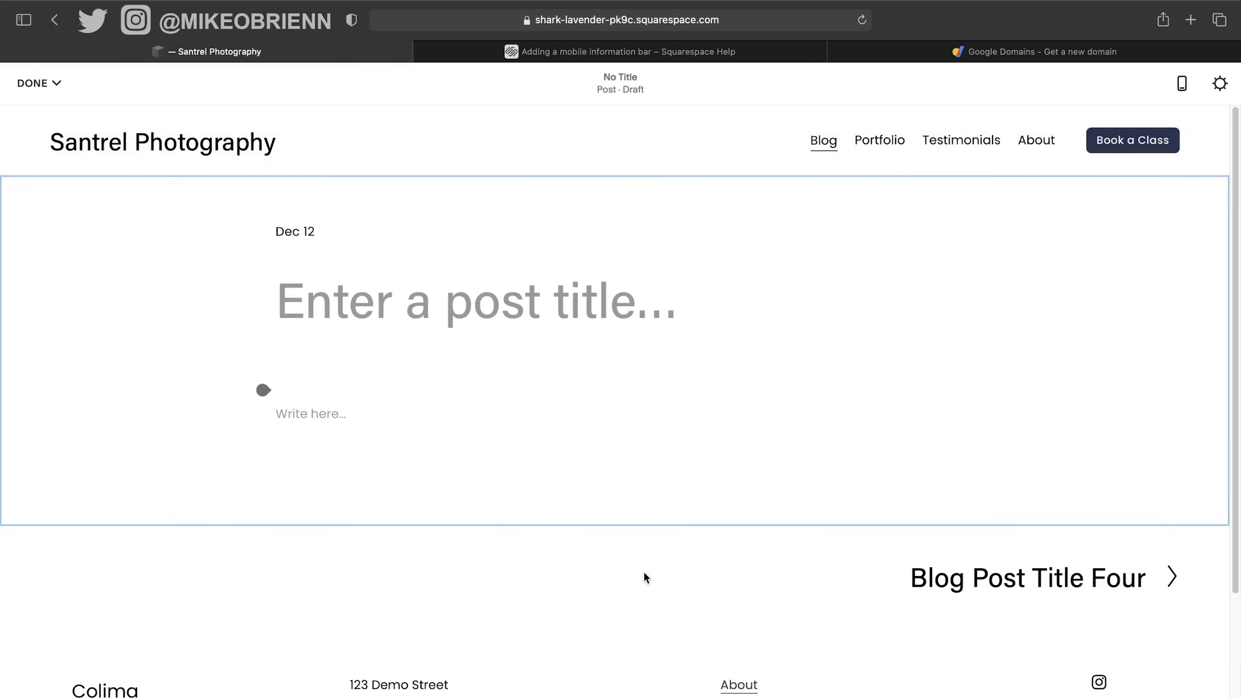
{"action": "left_click", "coordinate": [37, 83]}
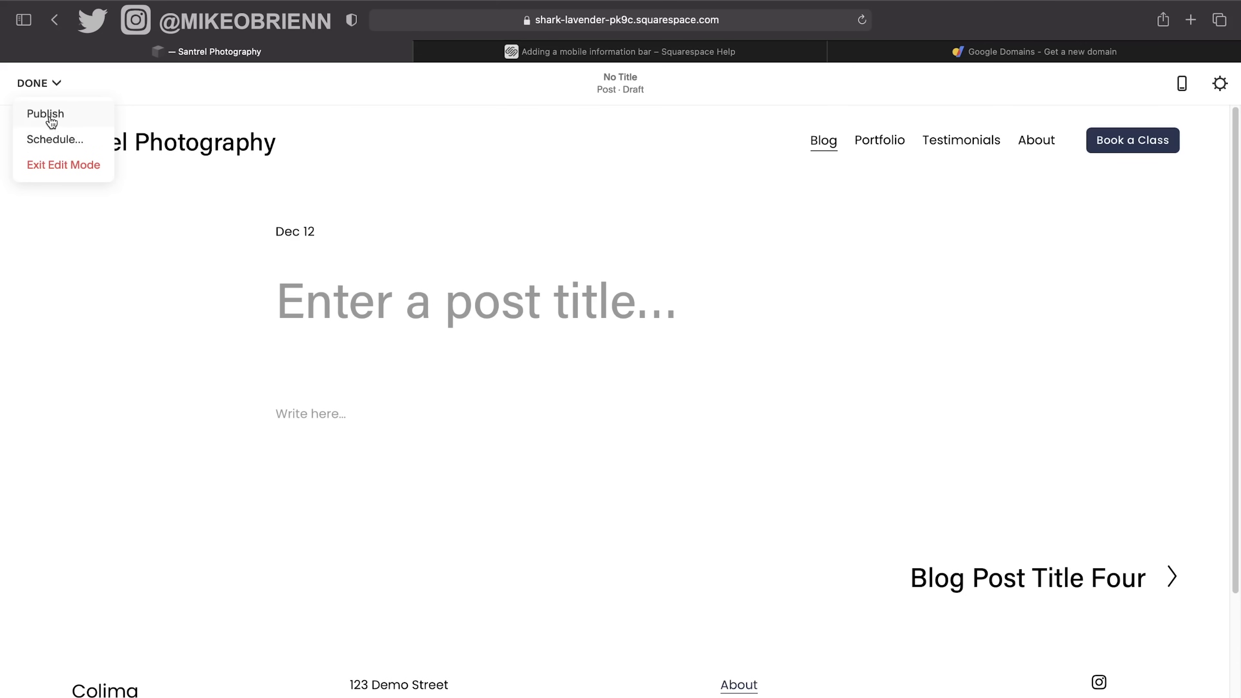
{"action": "left_click", "coordinate": [56, 167]}
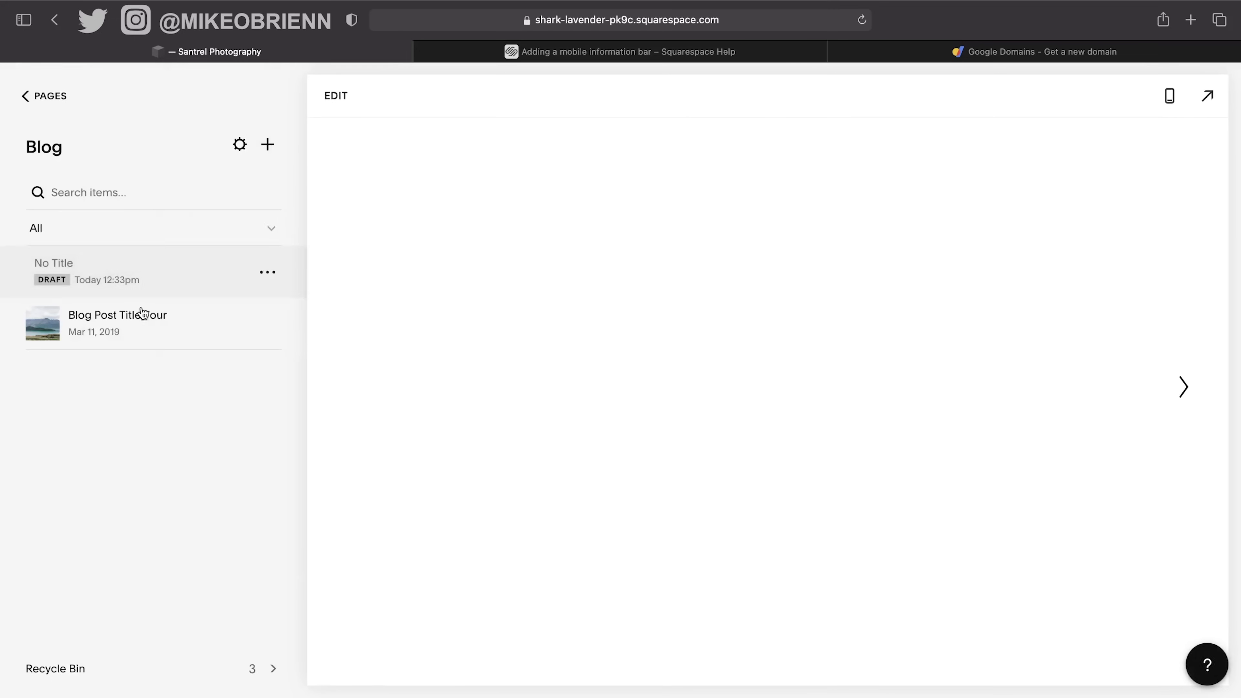
{"action": "left_click", "coordinate": [59, 101]}
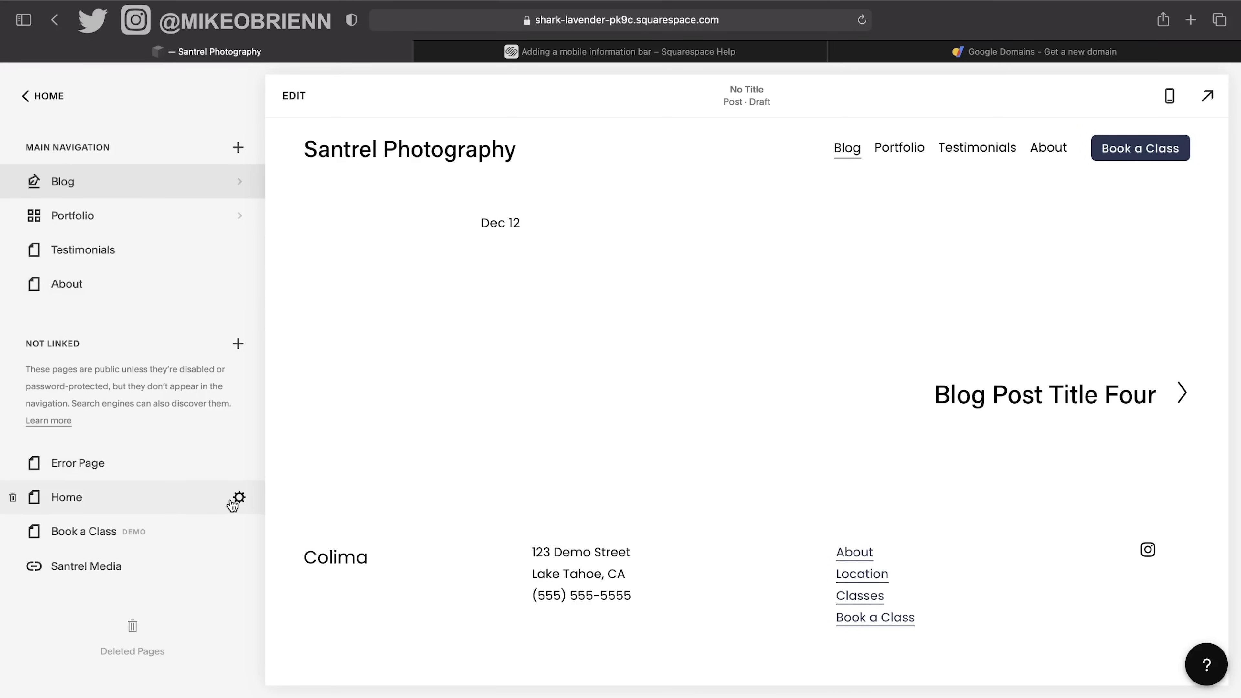
{"action": "left_click", "coordinate": [239, 498]}
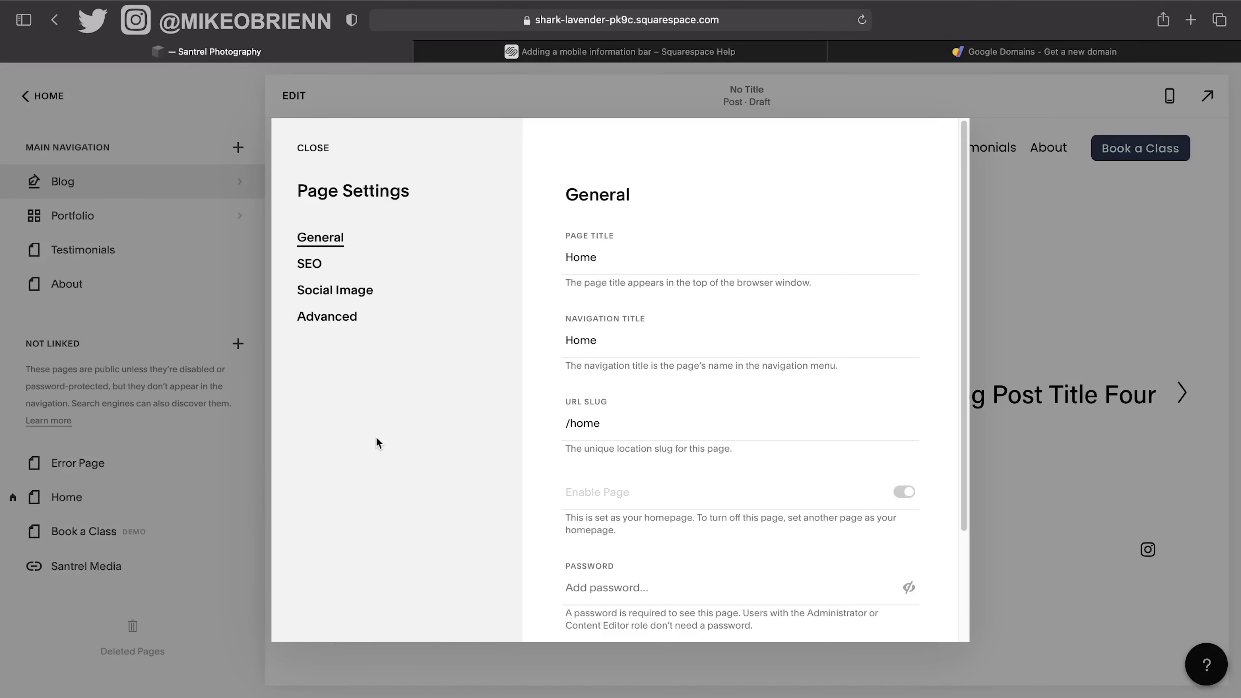
{"action": "scroll", "coordinate": [626, 282], "scroll_direction": "down", "scroll_amount": 5}
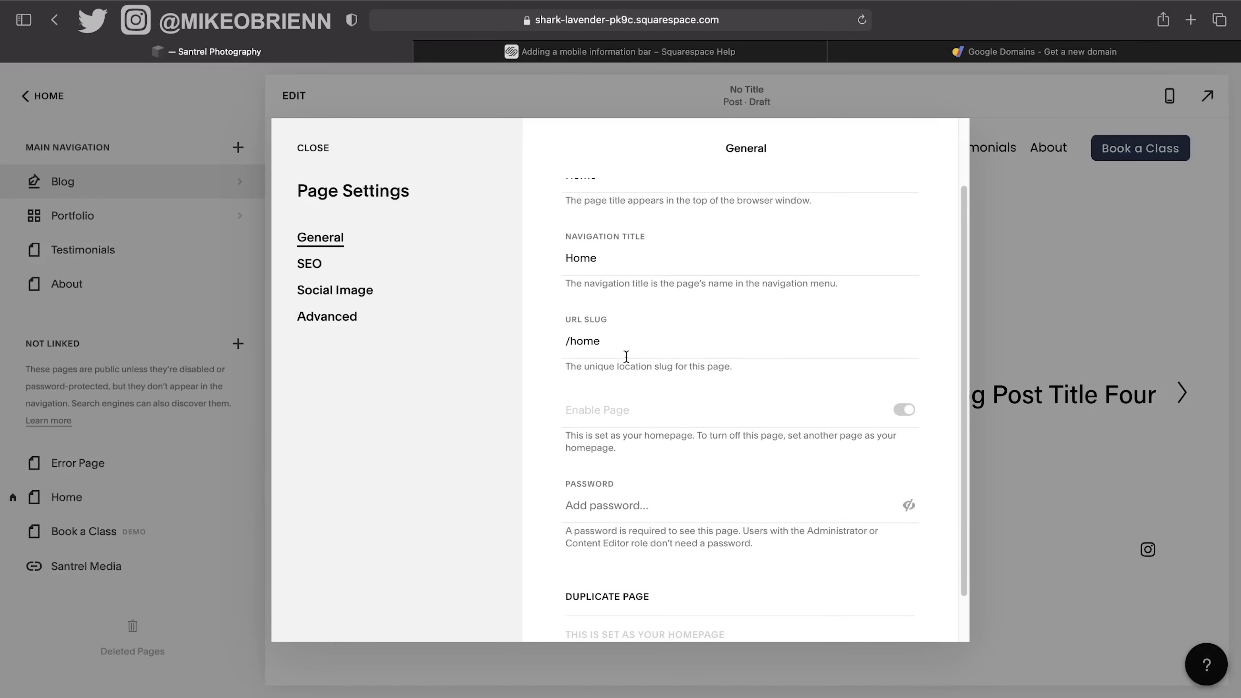
{"action": "scroll", "coordinate": [704, 433], "scroll_direction": "up", "scroll_amount": 5}
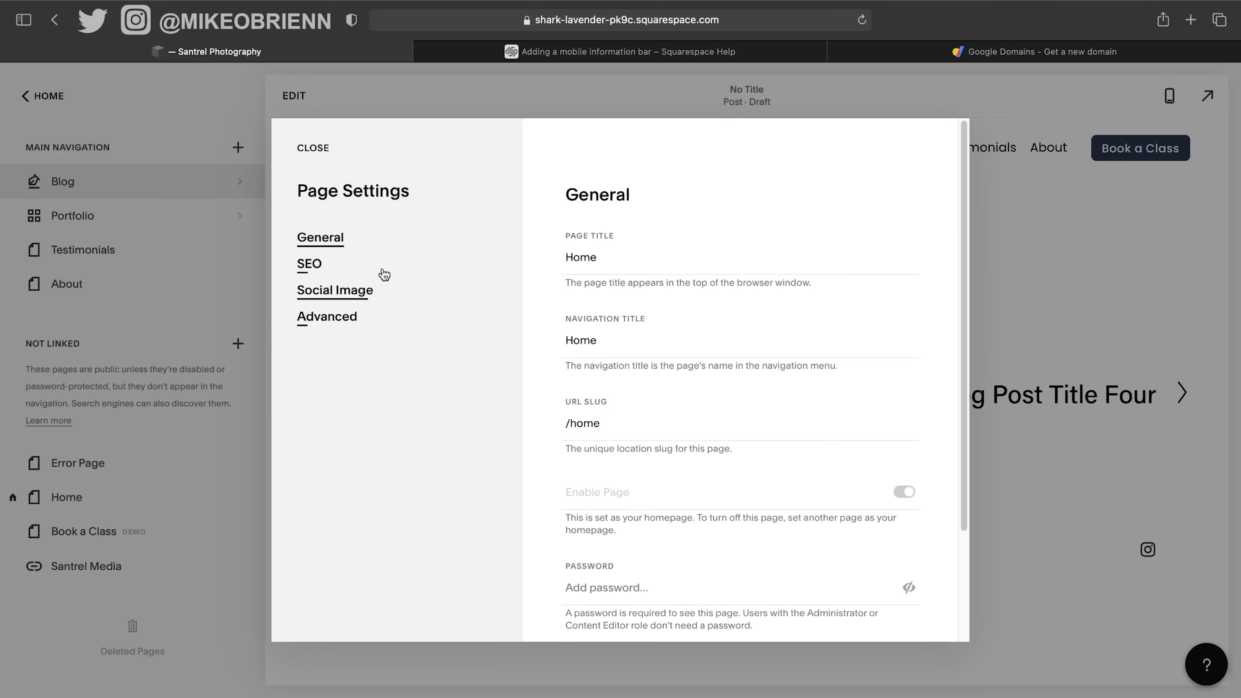
{"action": "left_click", "coordinate": [351, 266]}
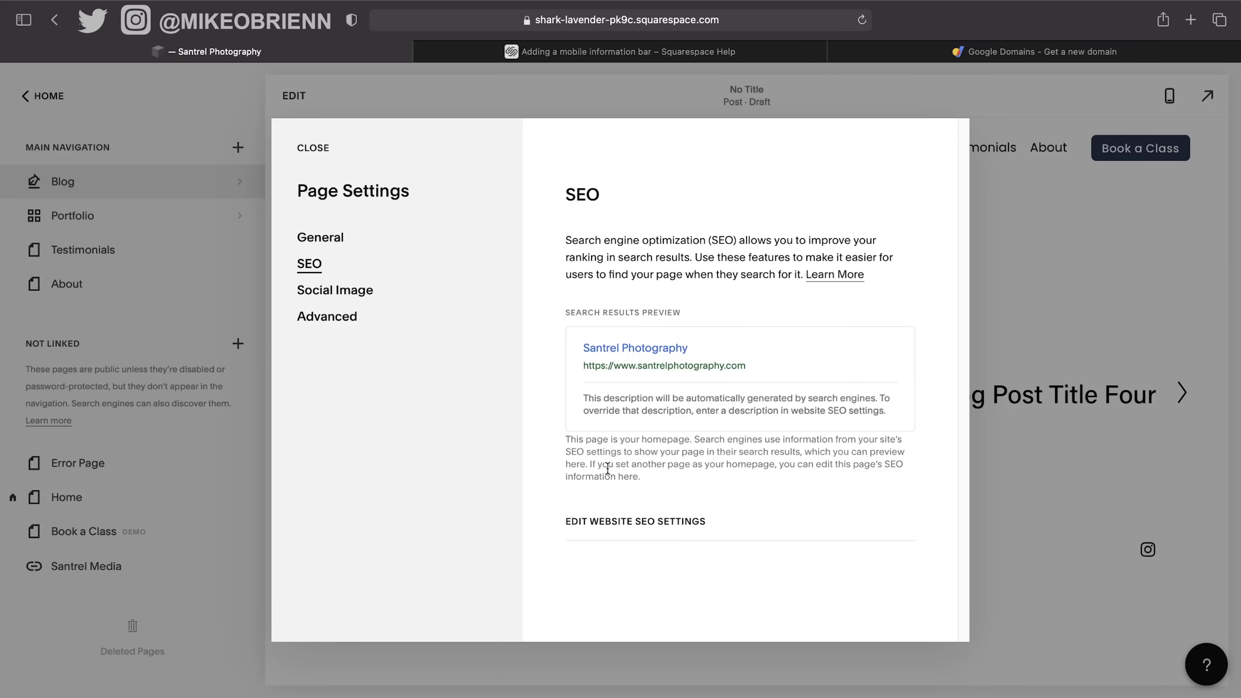
{"action": "left_click", "coordinate": [308, 148]}
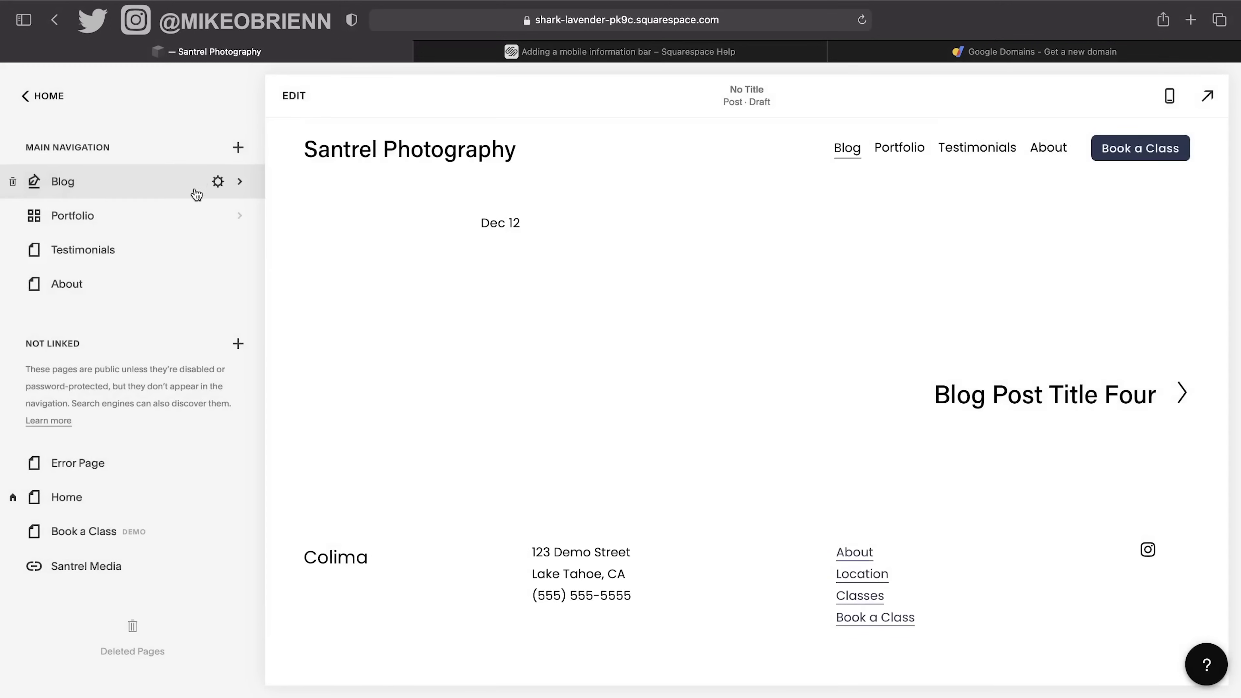
Paste lorem ipsum as the About page's SEO description and trim it to end at 'quis nost'.
{"action": "mouse_move", "coordinate": [198, 278]}
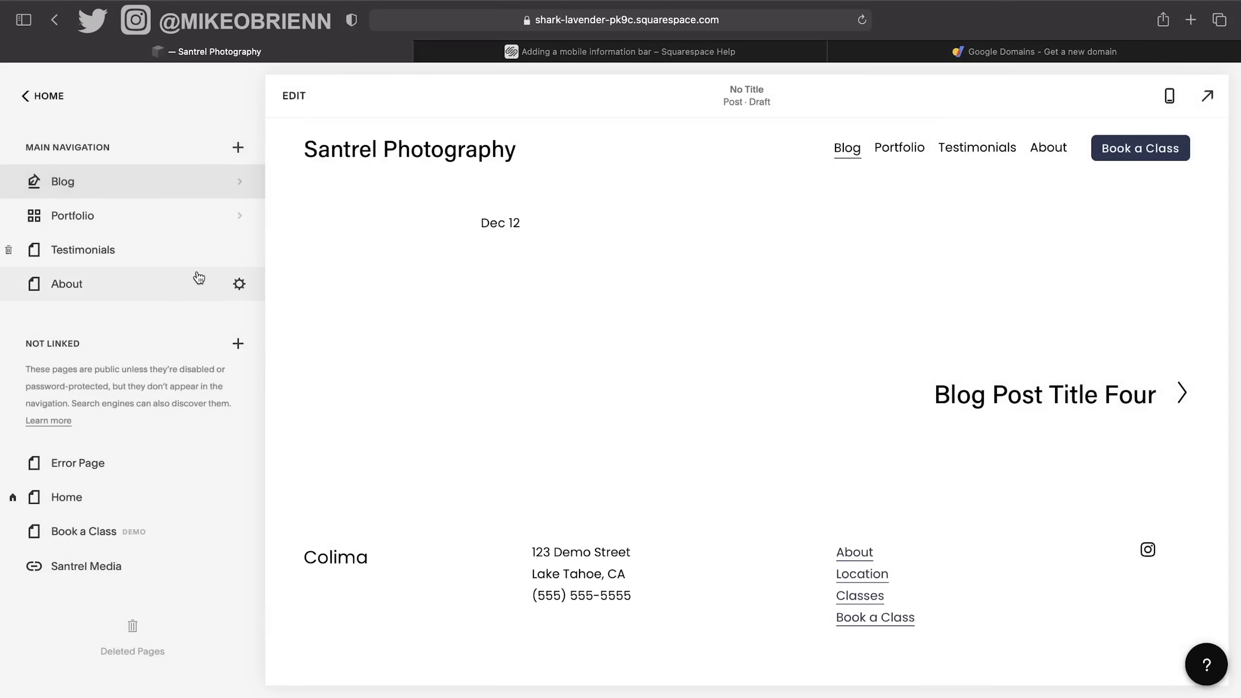
{"action": "left_click", "coordinate": [238, 285]}
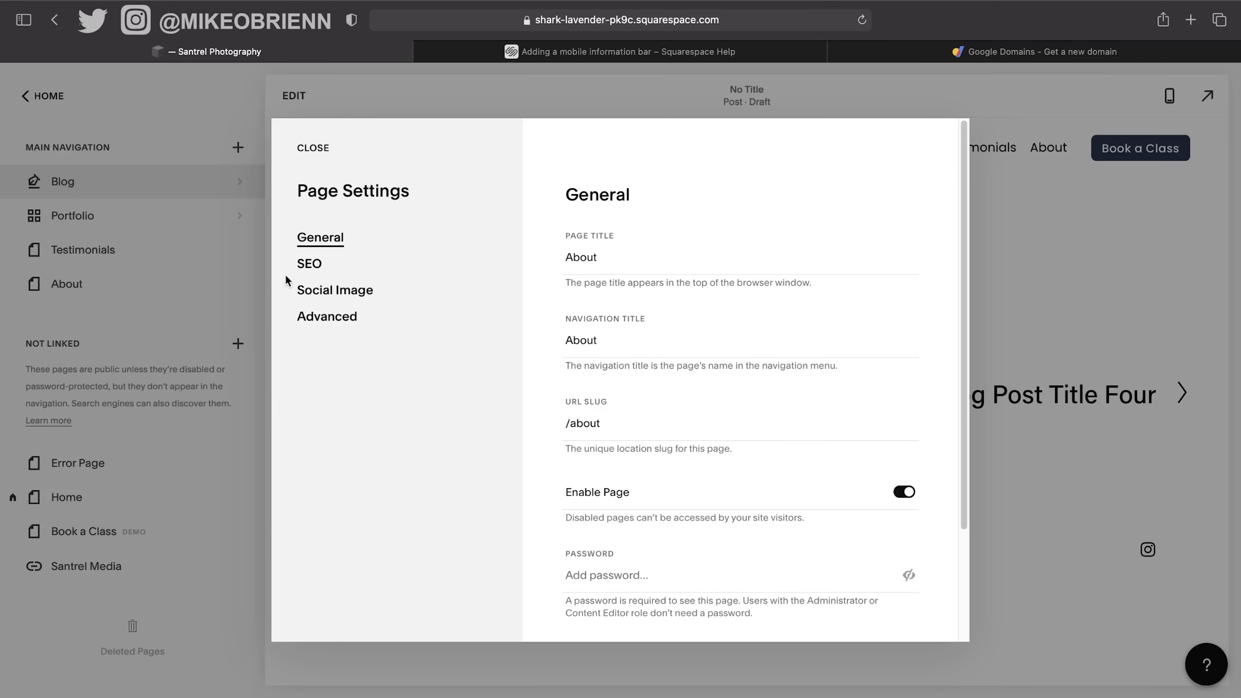
{"action": "left_click", "coordinate": [318, 268]}
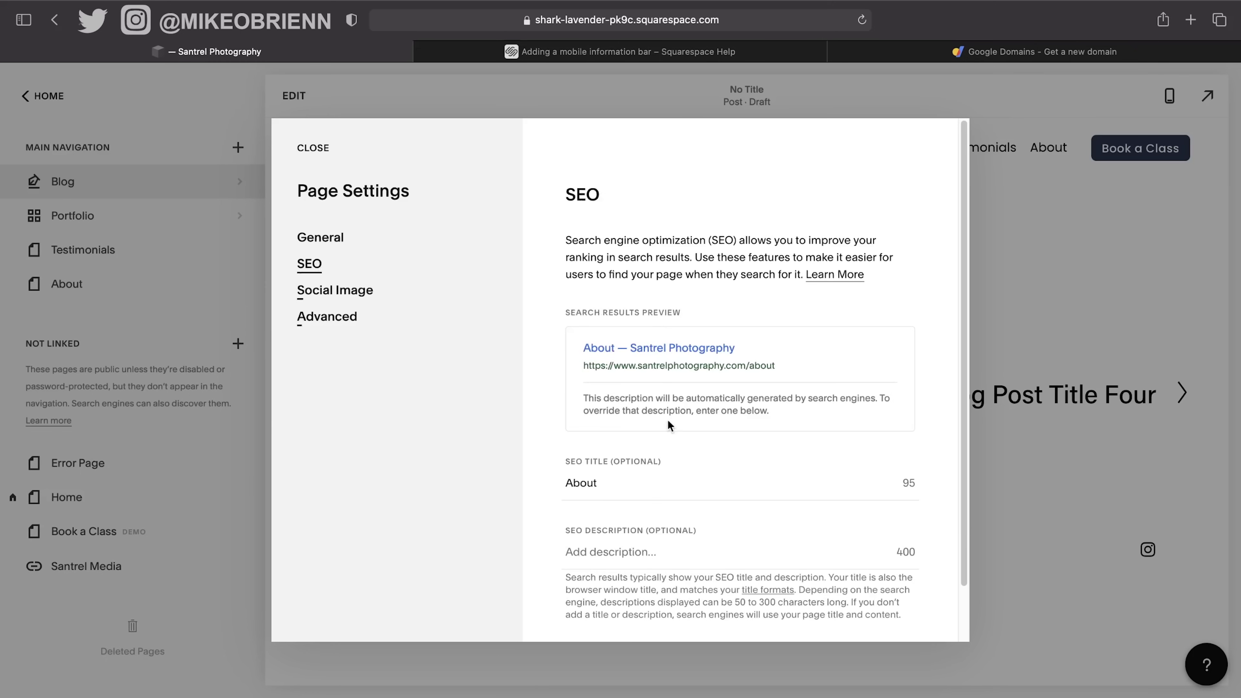
{"action": "scroll", "coordinate": [676, 430], "scroll_direction": "down", "scroll_amount": 2}
{"action": "left_click", "coordinate": [671, 499]}
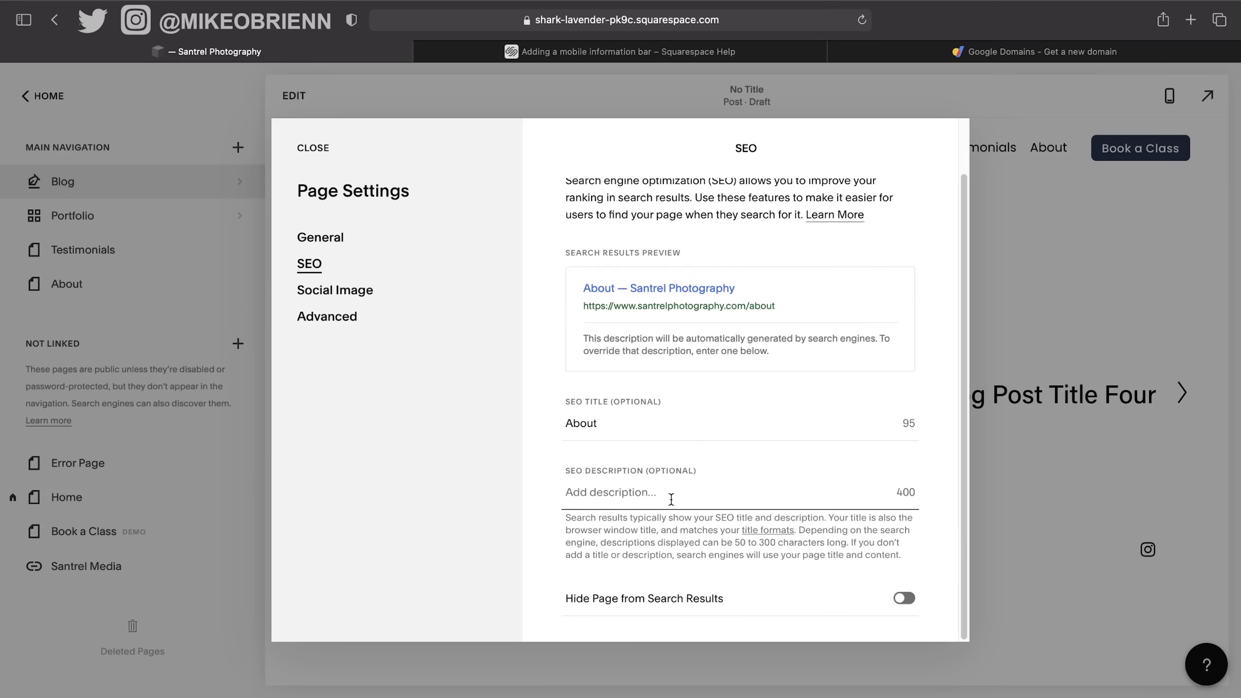
{"action": "type", "text": "Lorem ipsum dolor sit amet, consectetur adipiscing elit, sed do eiusmod tempor incididunt ut labore et dolore magna aliqua. Ut enim ad minim veniam, quis nostrud exercitation ullamco laboris nisi ut aliquip ex ea commodo consequat. Duis aute irure dolor in reprehenderit in voluptate velit esse cillum dolore eu fugiat nulla pariatur. Excepteur sint occaecat cupidatat non proident, sunt in culpa qui officia deserunt mollit anim id est laborum."}
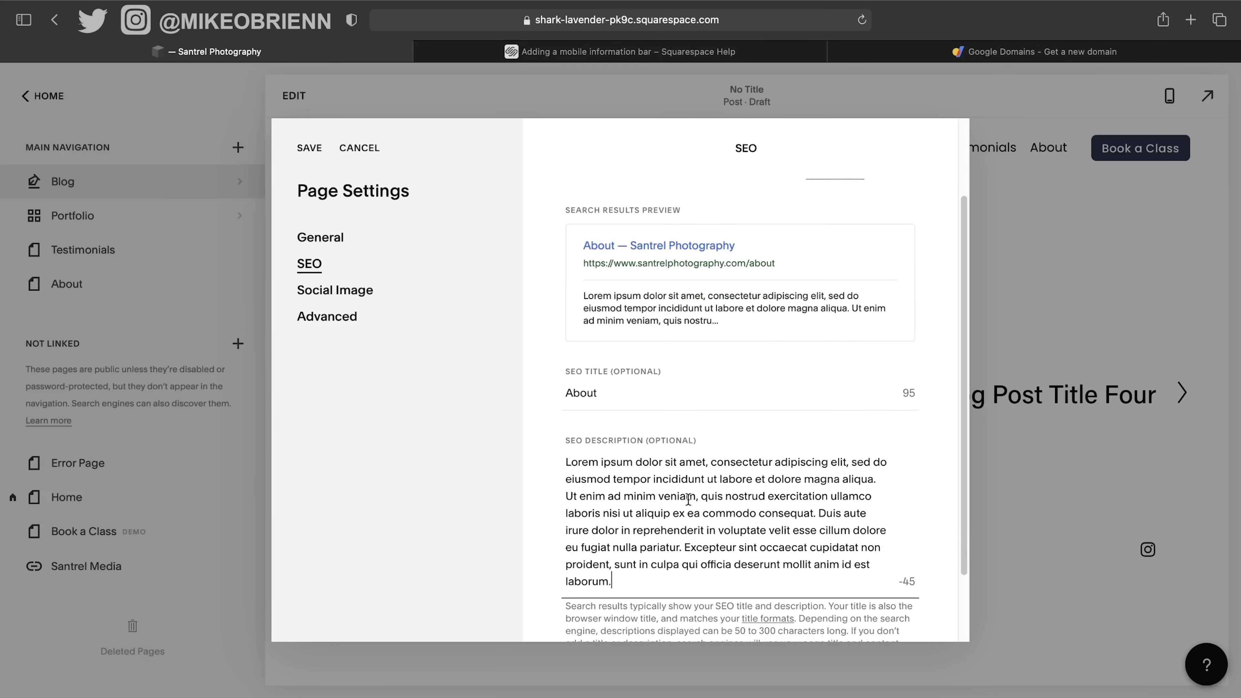
{"action": "left_click_drag", "start_coordinate": [617, 587], "coordinate": [563, 511]}
{"action": "key", "text": "BackSpace"}
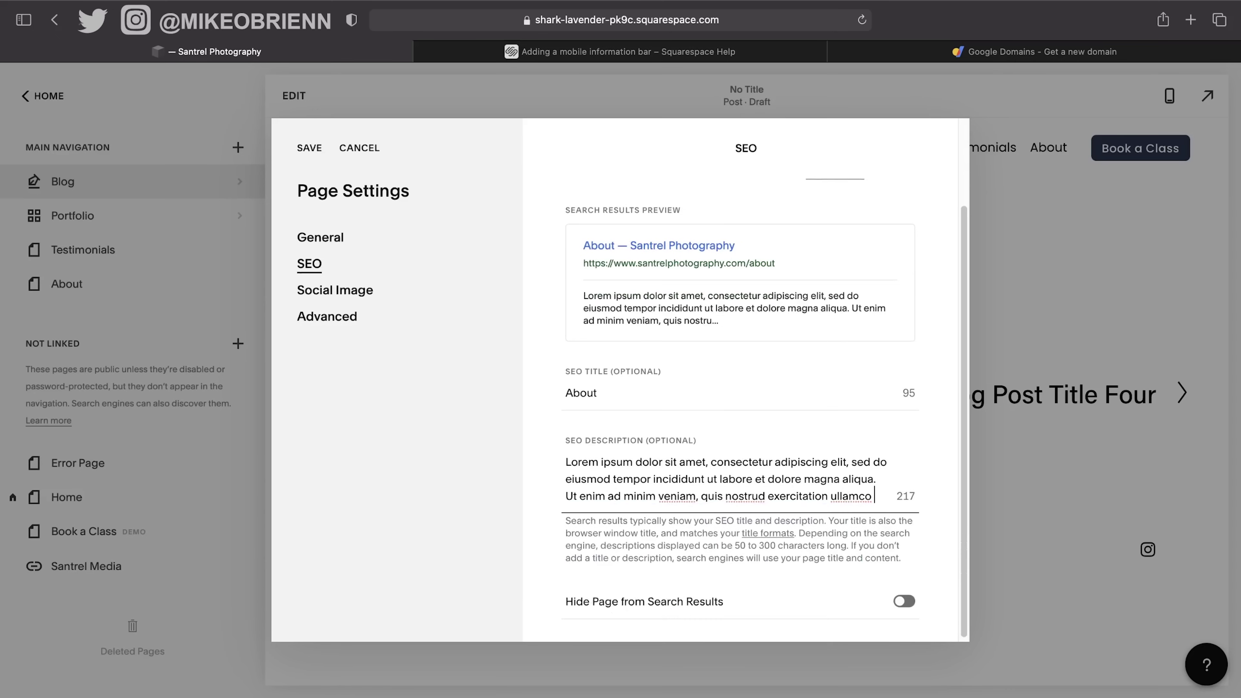
{"action": "scroll", "coordinate": [846, 530], "scroll_direction": "down", "scroll_amount": 1}
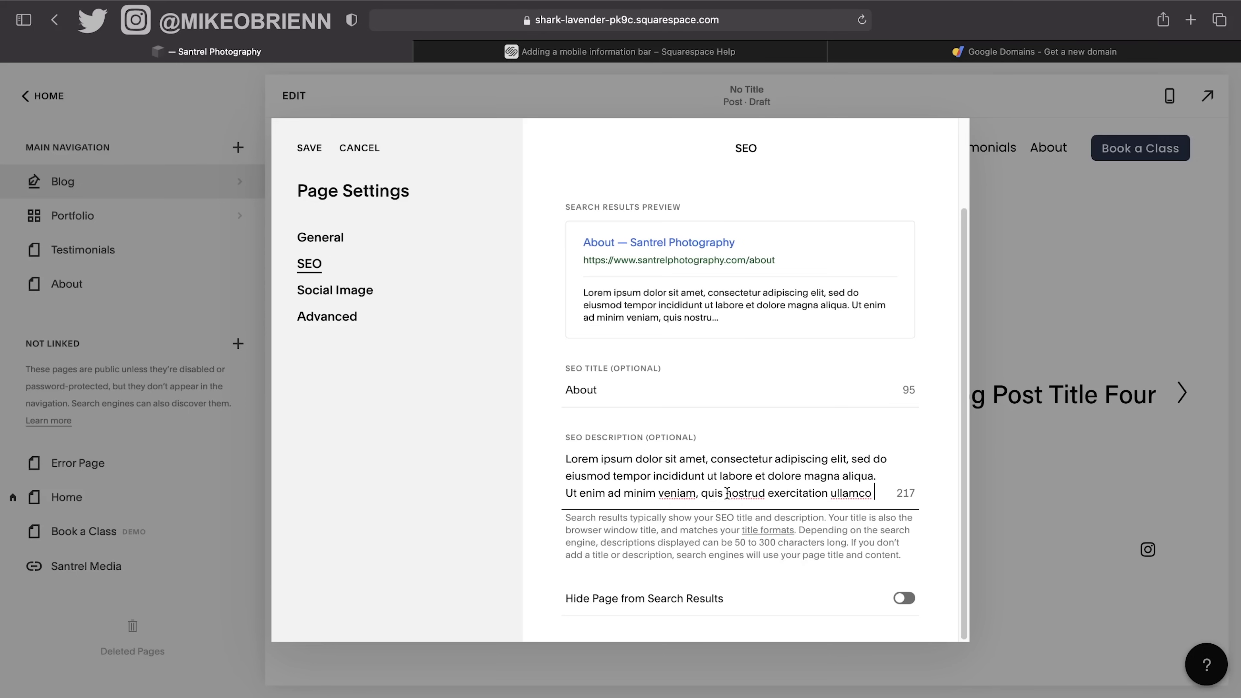
{"action": "left_click_drag", "start_coordinate": [748, 492], "coordinate": [970, 490]}
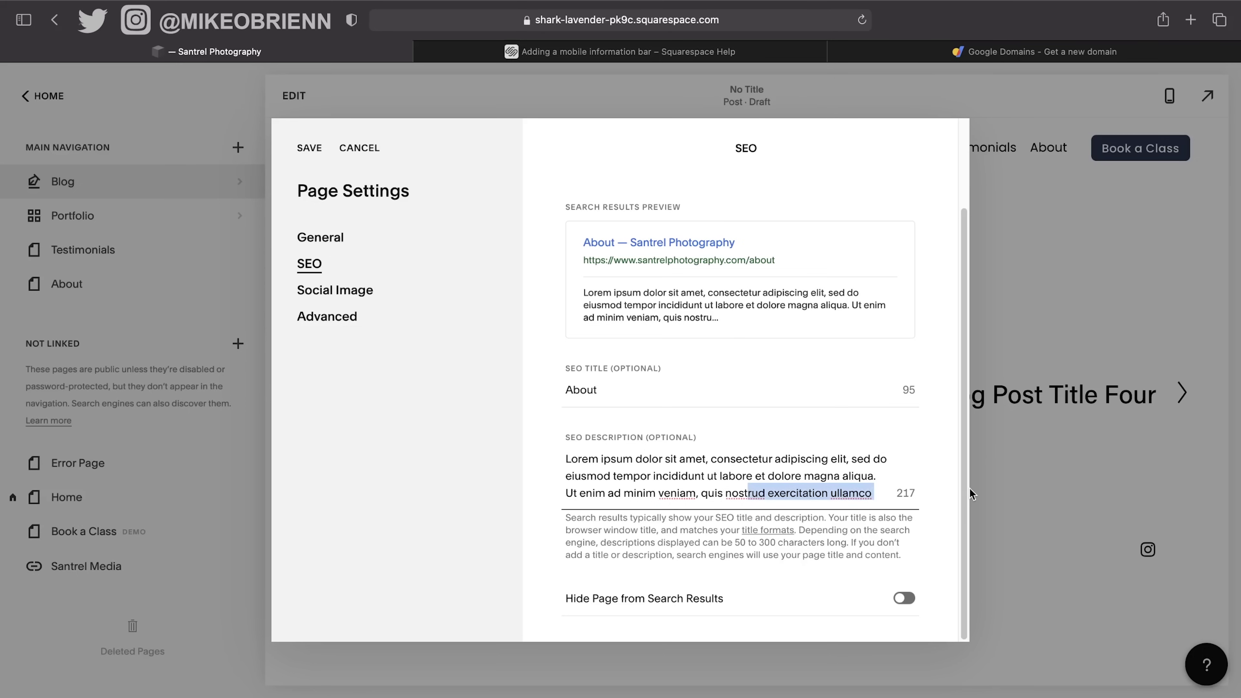
{"action": "key", "text": "BackSpace"}
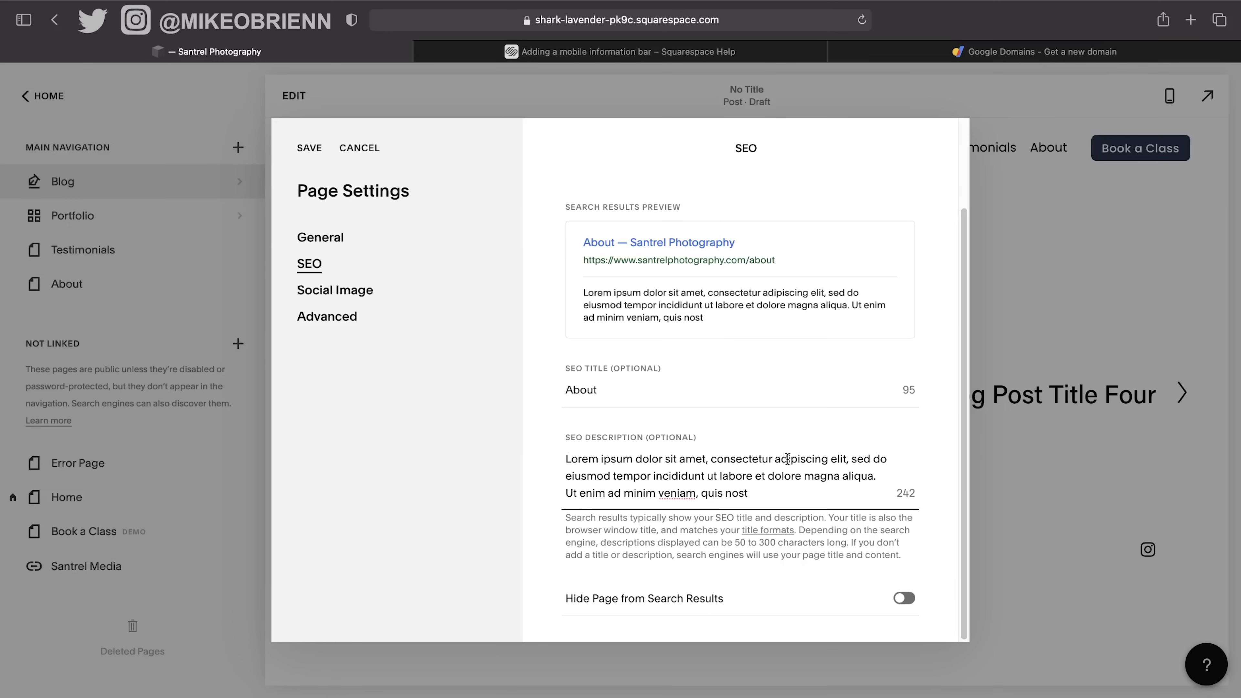
{"action": "left_click", "coordinate": [788, 459]}
Check the Social Image and Advanced tabs, then save the About page settings.
{"action": "scroll", "coordinate": [644, 487], "scroll_direction": "up", "scroll_amount": 3}
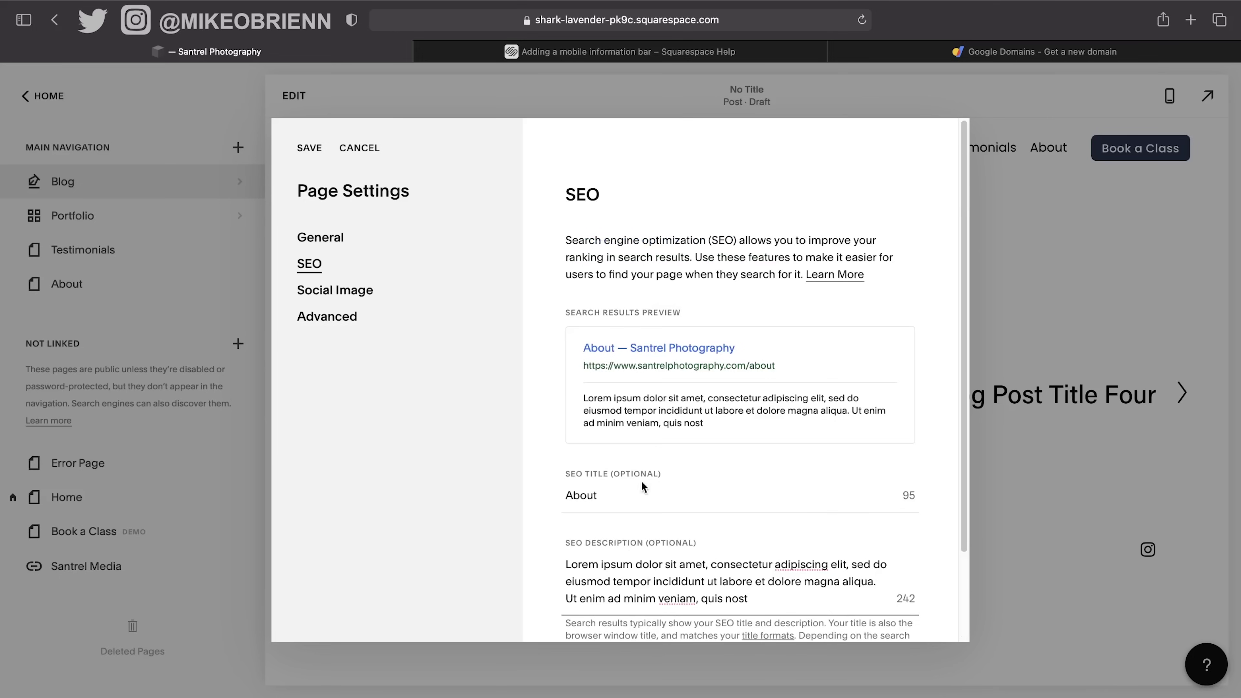
{"action": "left_click", "coordinate": [328, 293]}
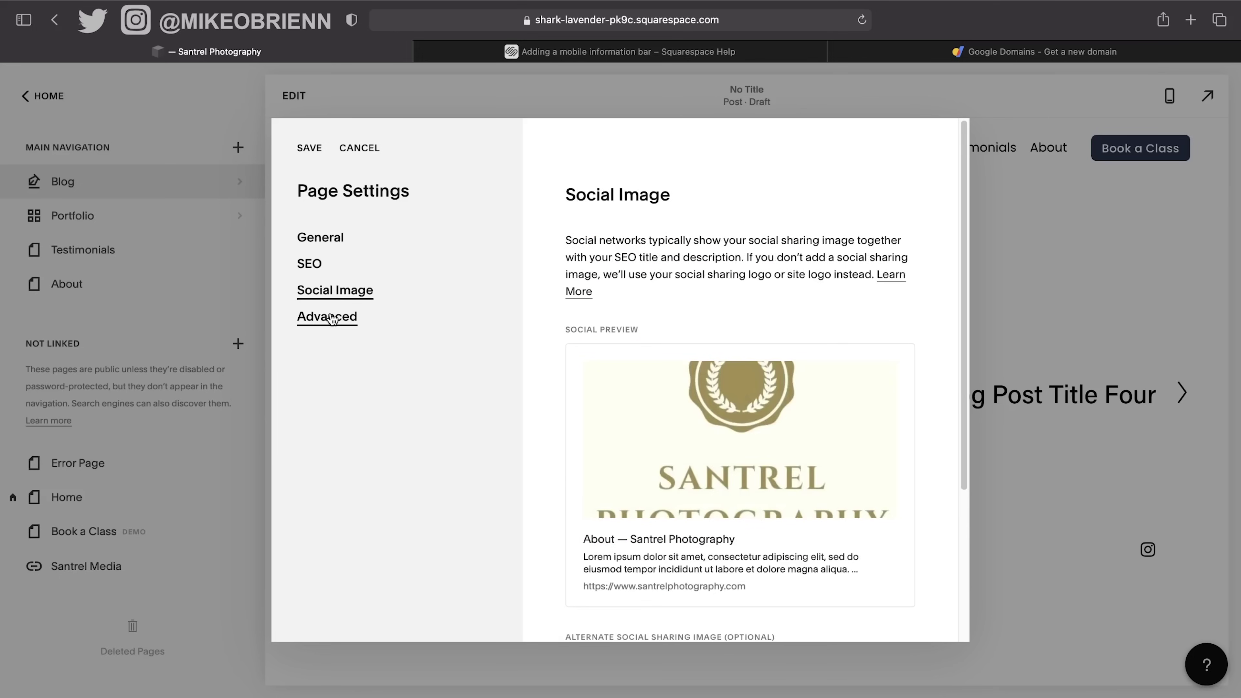
{"action": "left_click", "coordinate": [332, 319]}
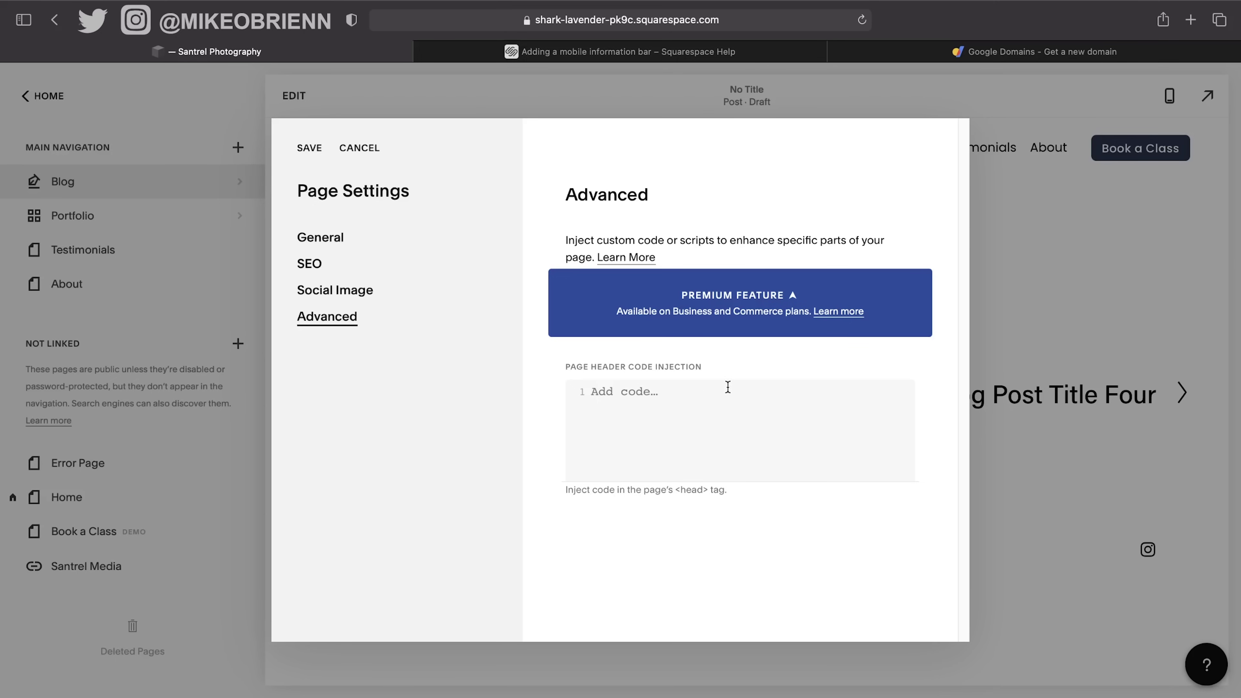
{"action": "left_click", "coordinate": [318, 248]}
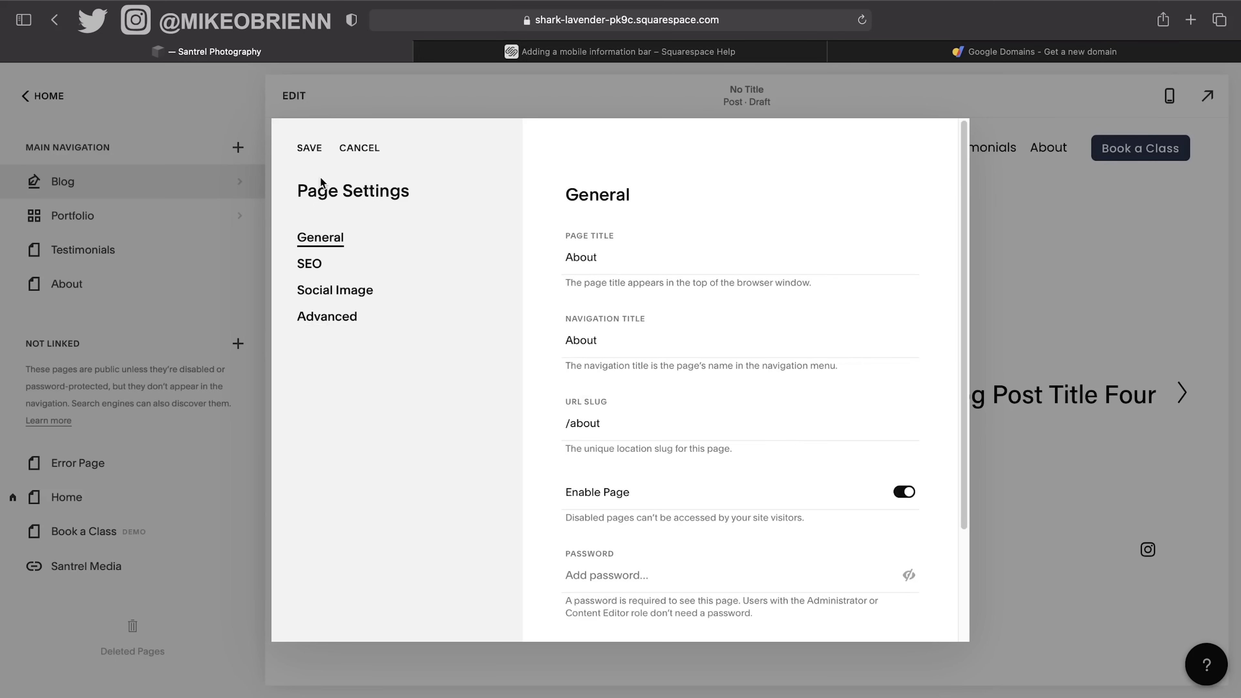
{"action": "left_click", "coordinate": [305, 150]}
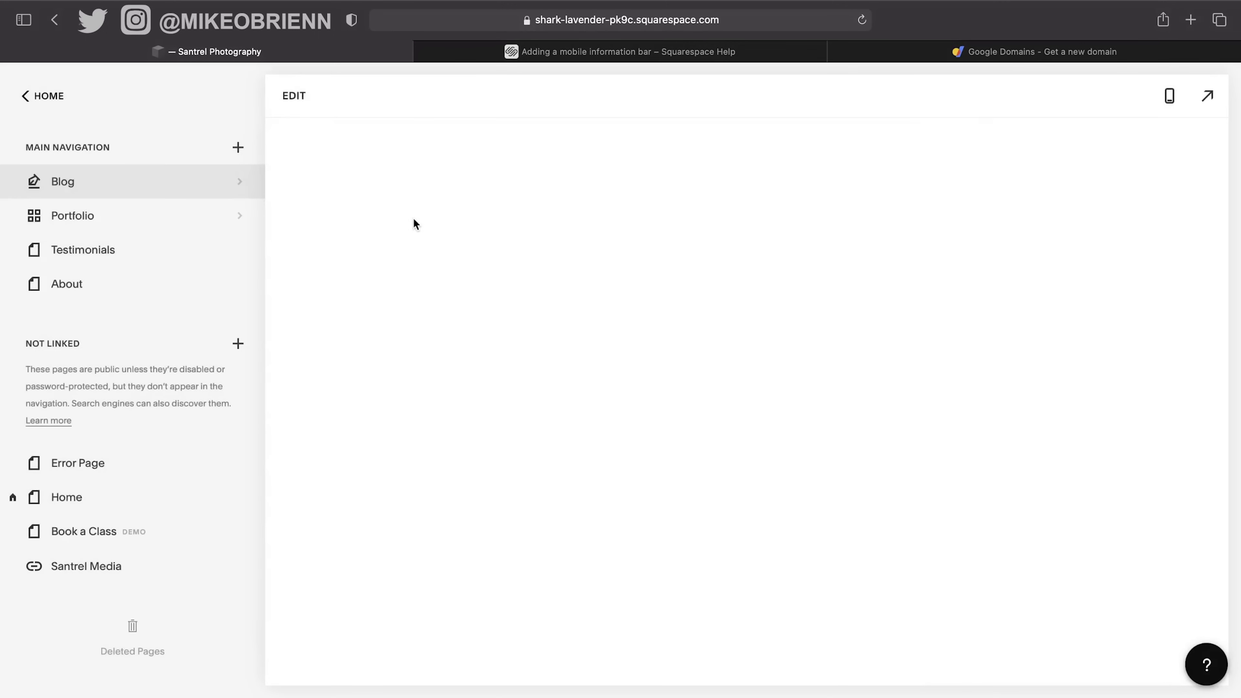
Load santrelmedia.com/semrush in the Help tab and close the Google Domains tab.
{"action": "left_click", "coordinate": [593, 61]}
{"action": "left_click", "coordinate": [608, 23]}
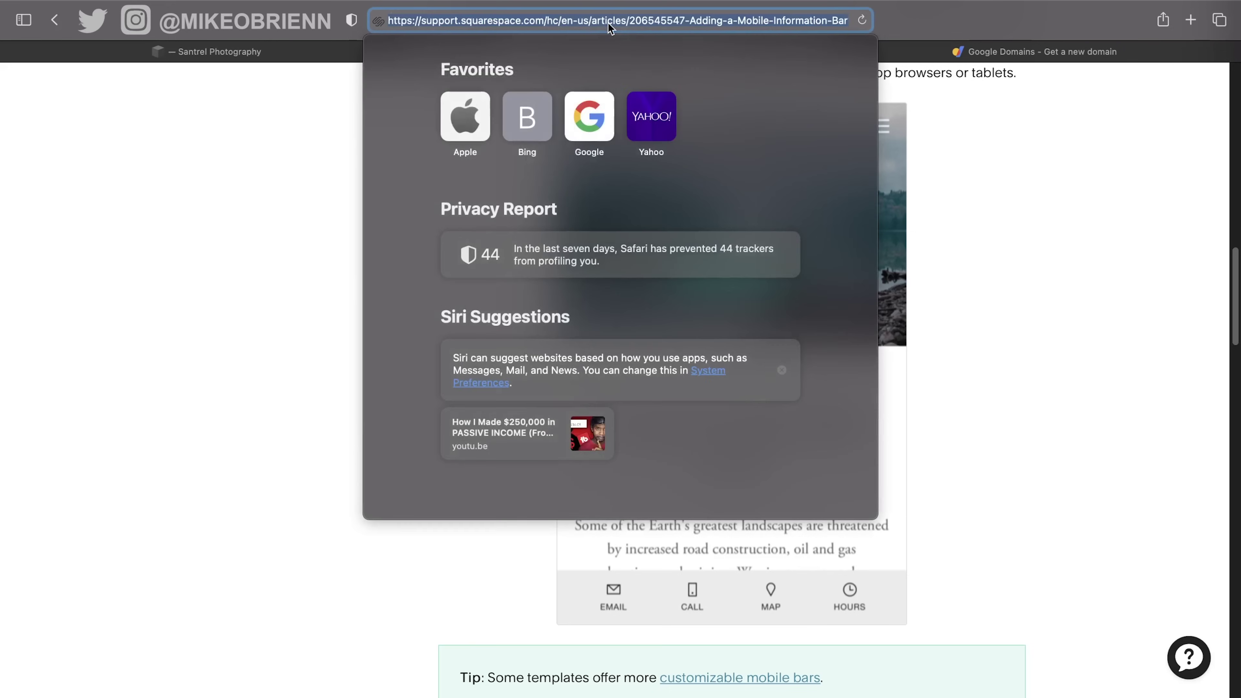
{"action": "type", "text": "santrelm"}
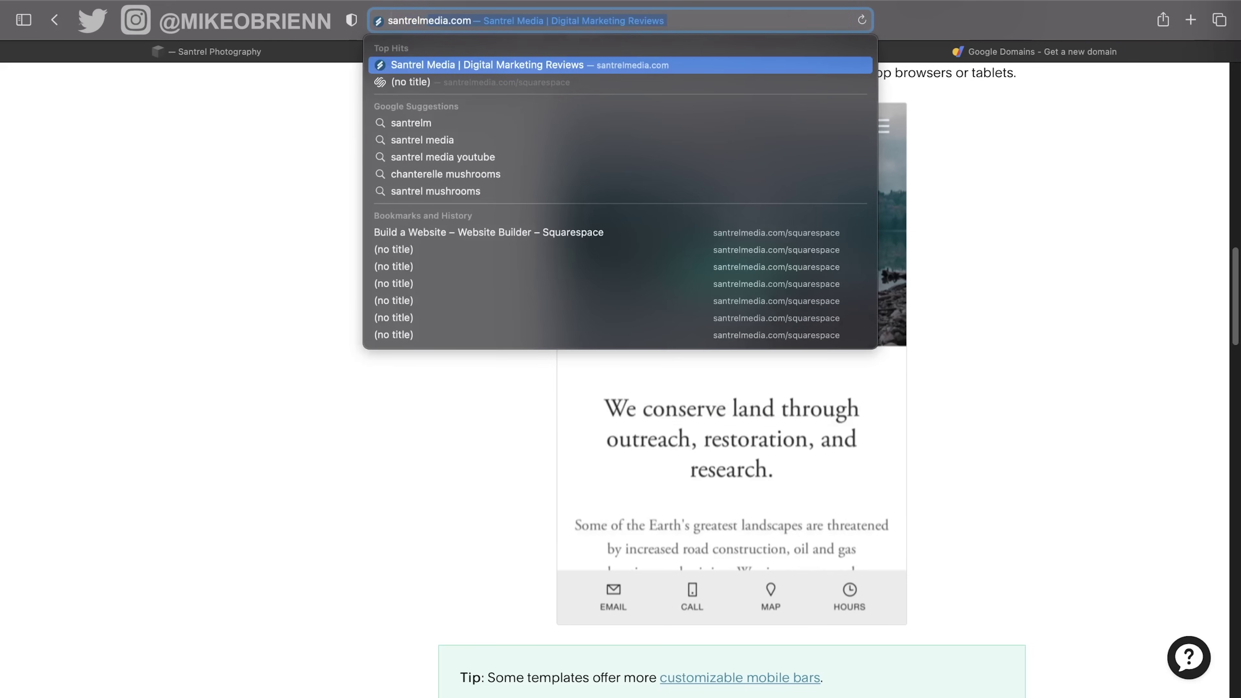
{"action": "type", "text": "edia.com/"}
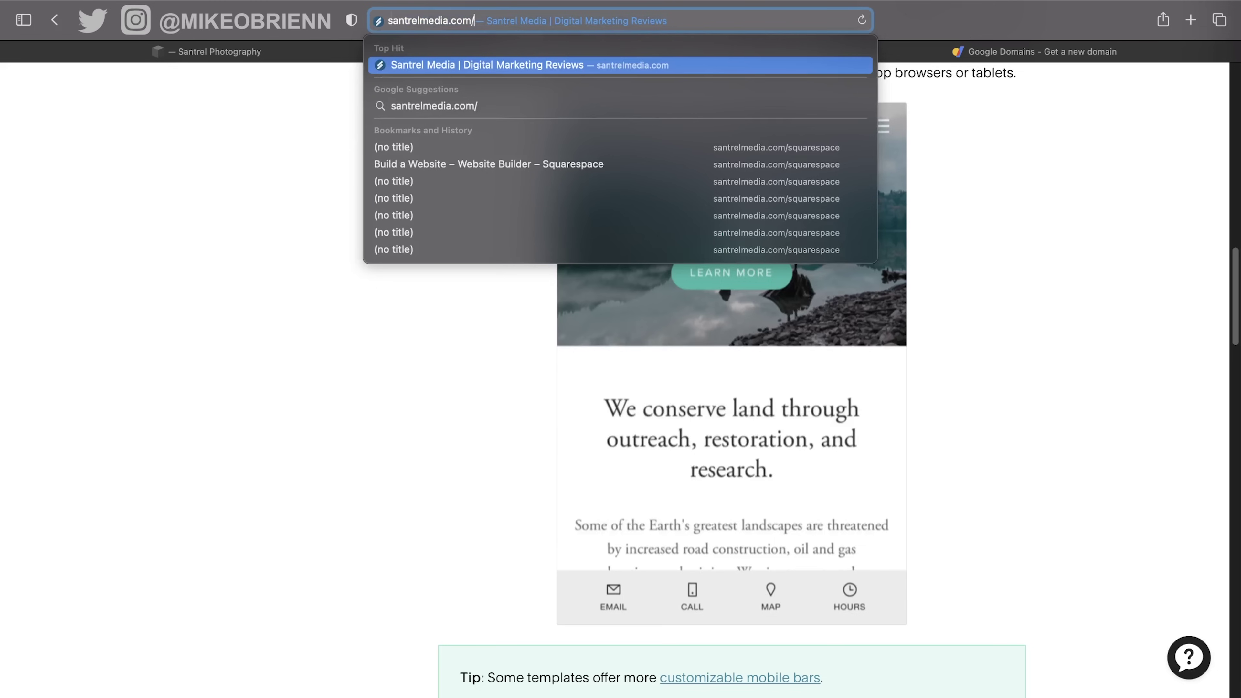
{"action": "type", "text": "semrush"}
{"action": "key", "text": "Return"}
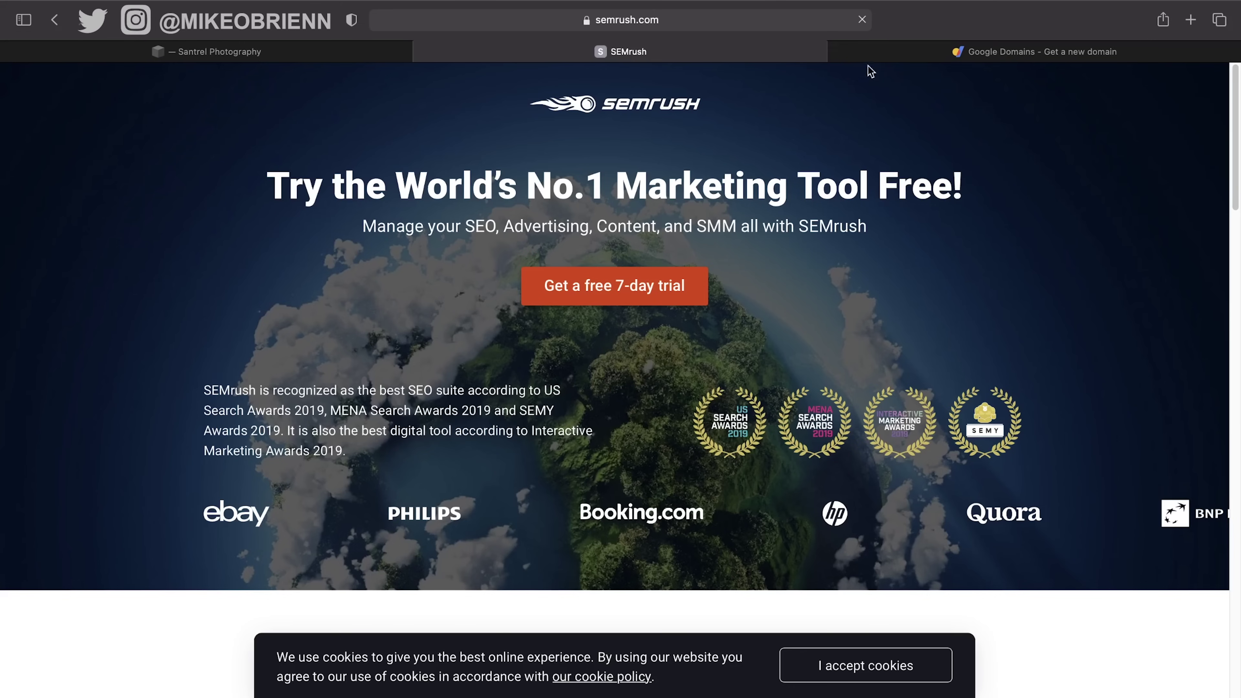
{"action": "left_click", "coordinate": [874, 57]}
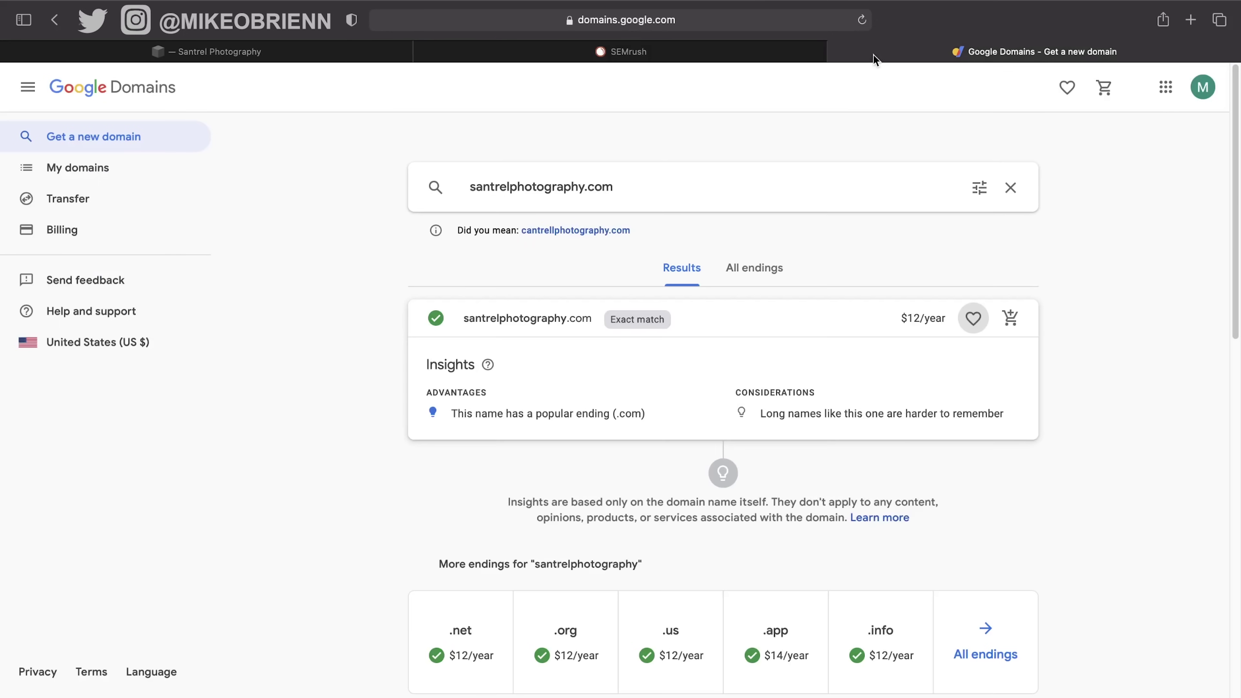
{"action": "left_click", "coordinate": [838, 51]}
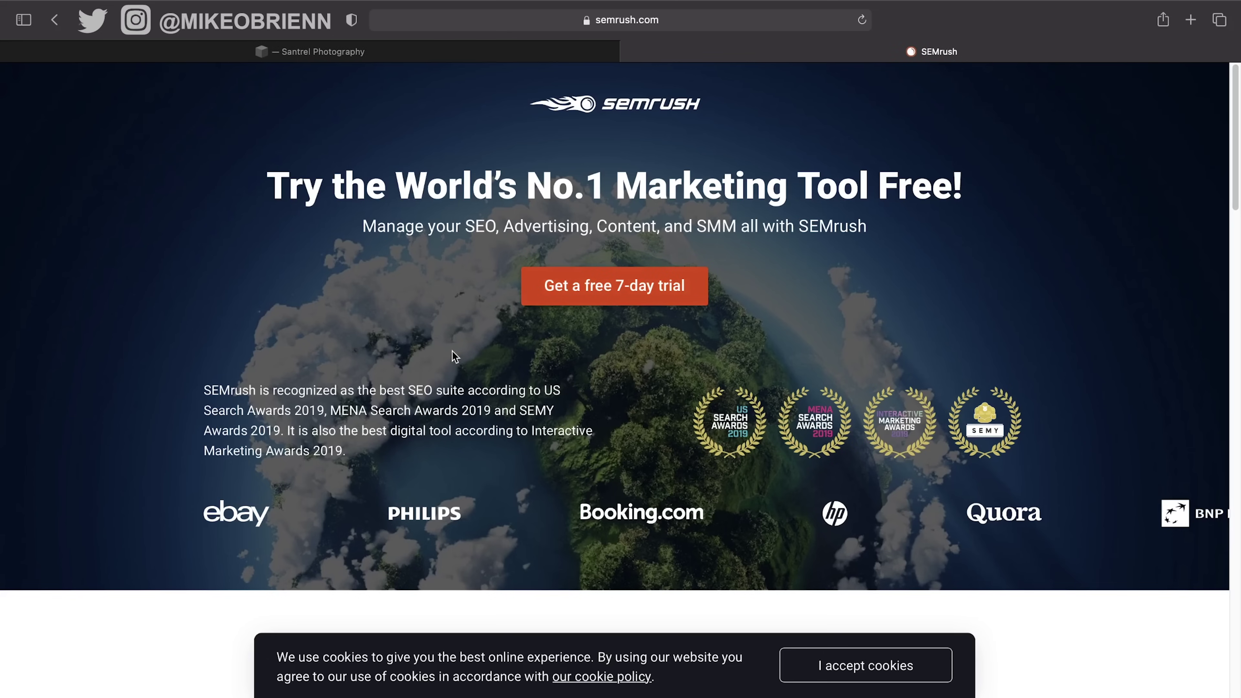
Scroll through the SEMrush page, then switch back to the Santrel Photography editor tab.
{"action": "scroll", "coordinate": [452, 351], "scroll_direction": "down", "scroll_amount": 2}
{"action": "scroll", "coordinate": [450, 351], "scroll_direction": "up", "scroll_amount": 2}
{"action": "left_click", "coordinate": [463, 68]}
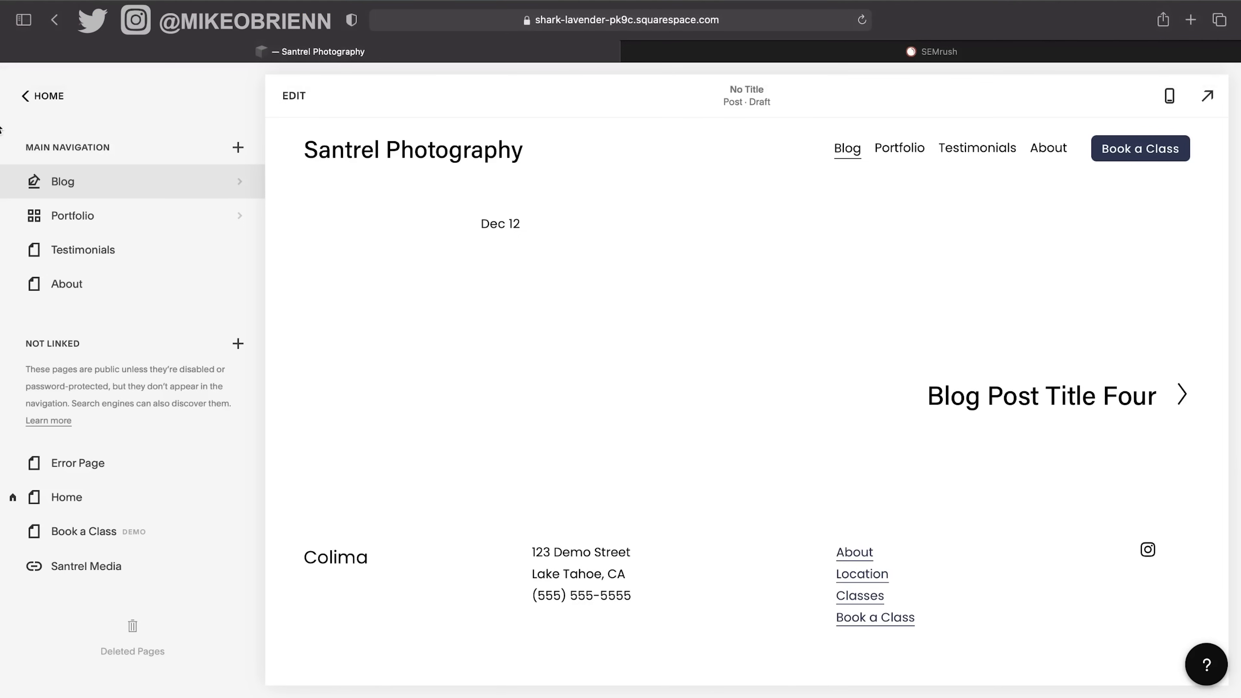
Preview the Santrel Photography Home page in phone layout, scrolling through it, then return to desktop view.
{"action": "left_click", "coordinate": [36, 97]}
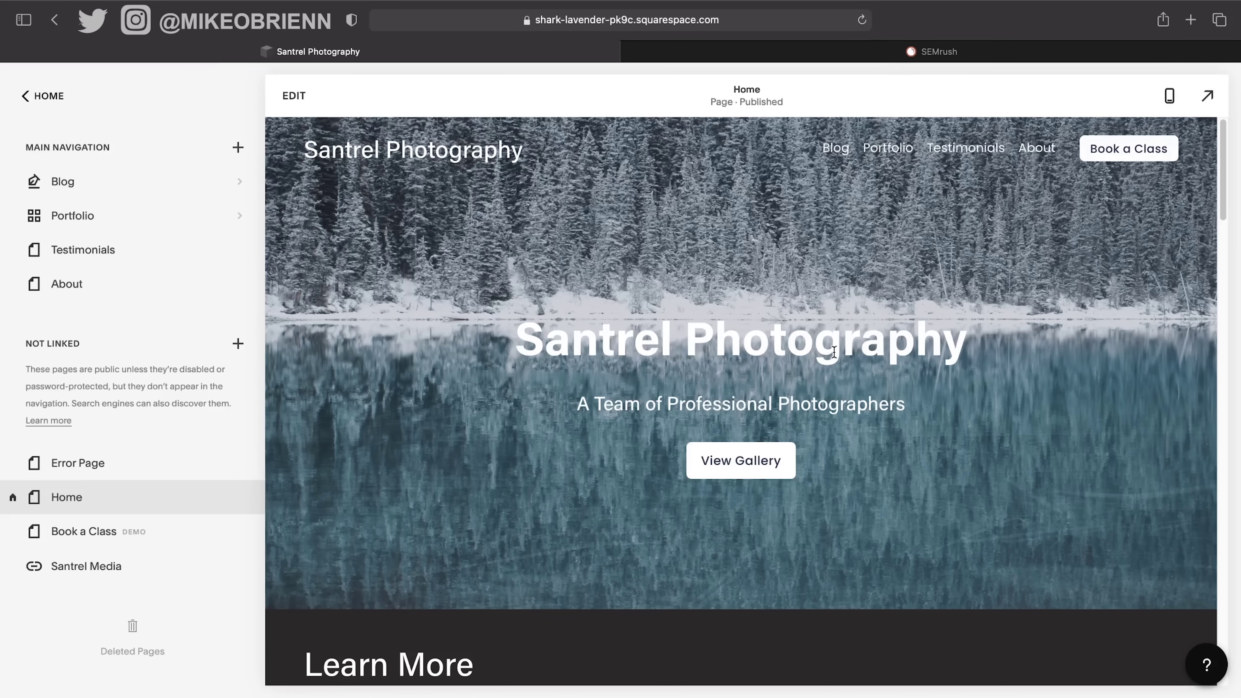
{"action": "scroll", "coordinate": [834, 352], "scroll_direction": "down", "scroll_amount": 5}
{"action": "scroll", "coordinate": [835, 352], "scroll_direction": "down", "scroll_amount": 10}
{"action": "scroll", "coordinate": [833, 343], "scroll_direction": "up", "scroll_amount": 15}
{"action": "left_click", "coordinate": [1169, 95]}
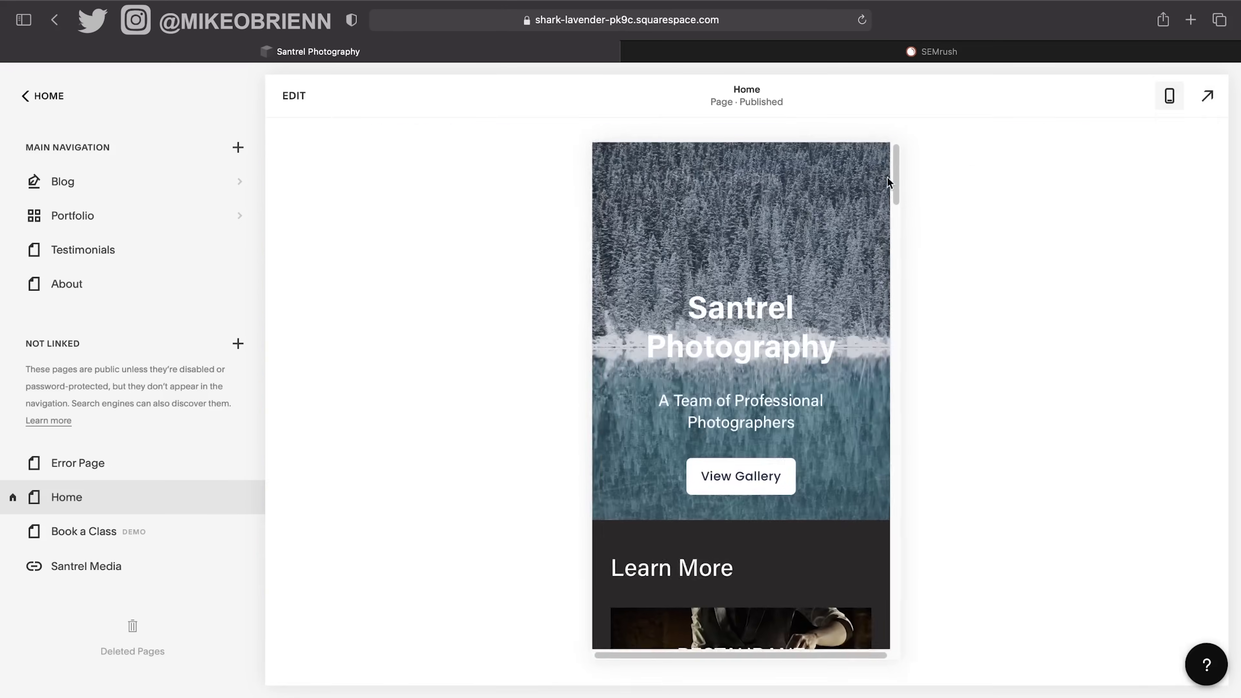
{"action": "scroll", "coordinate": [787, 323], "scroll_direction": "down", "scroll_amount": 3}
{"action": "scroll", "coordinate": [788, 327], "scroll_direction": "down", "scroll_amount": 3}
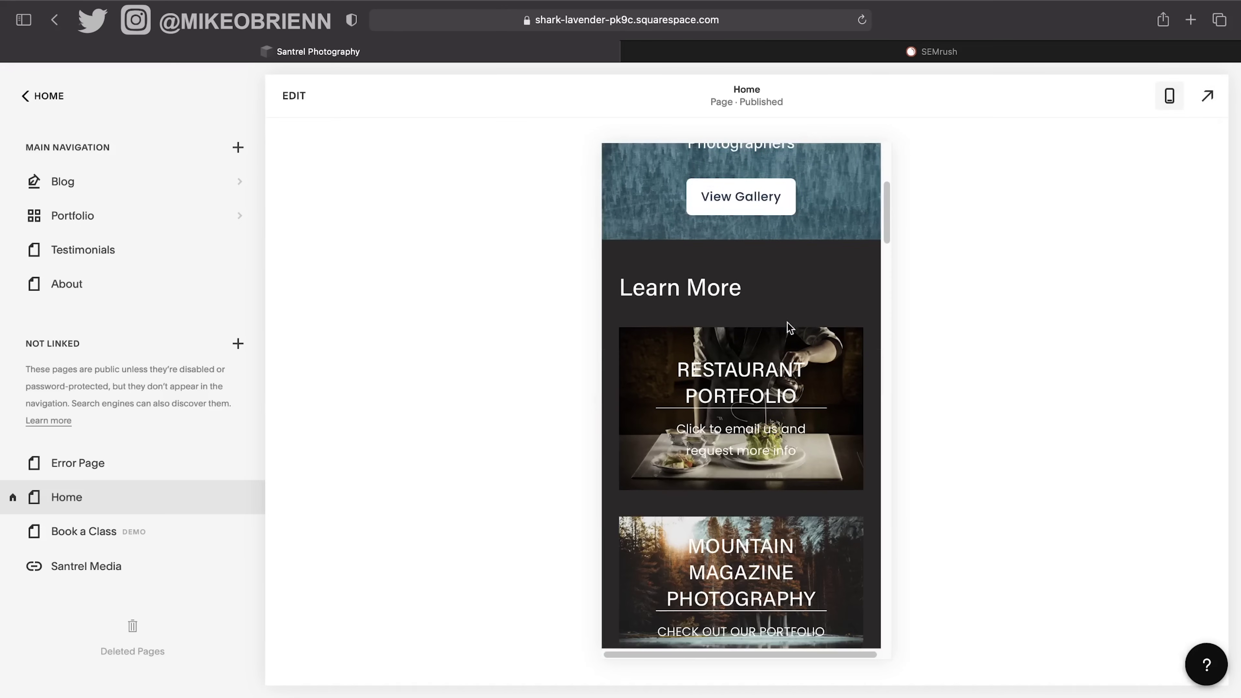
{"action": "scroll", "coordinate": [848, 351], "scroll_direction": "down", "scroll_amount": 3}
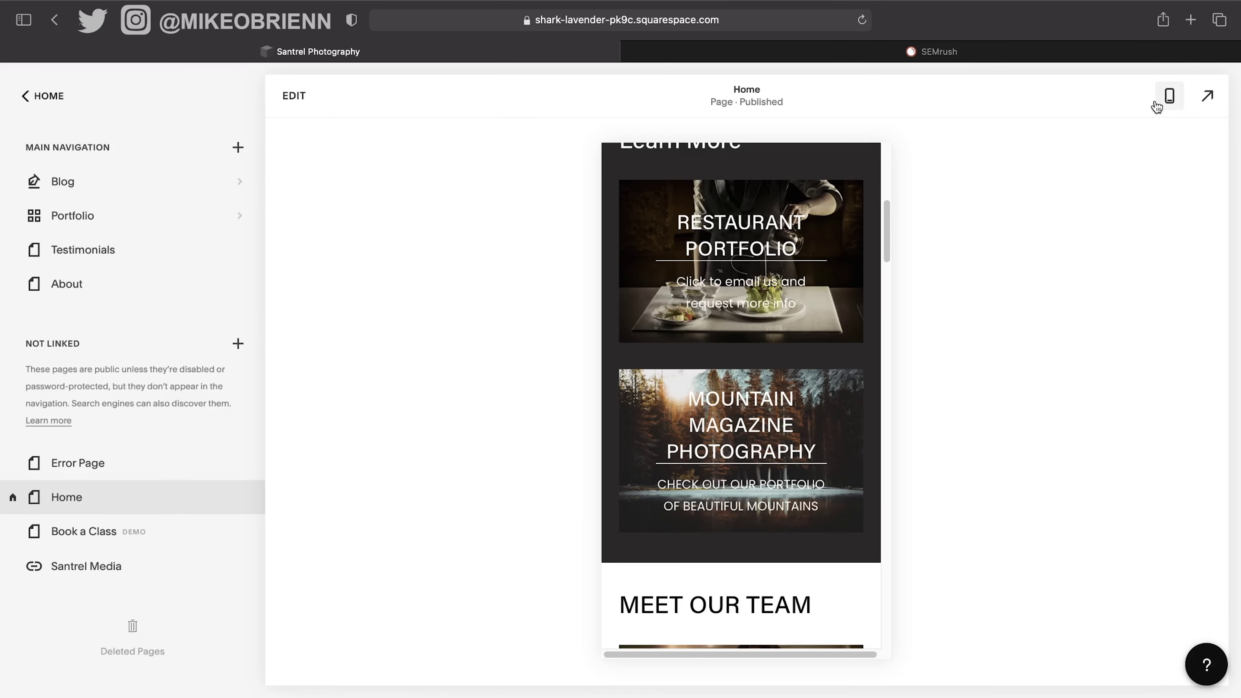
{"action": "left_click", "coordinate": [1169, 98]}
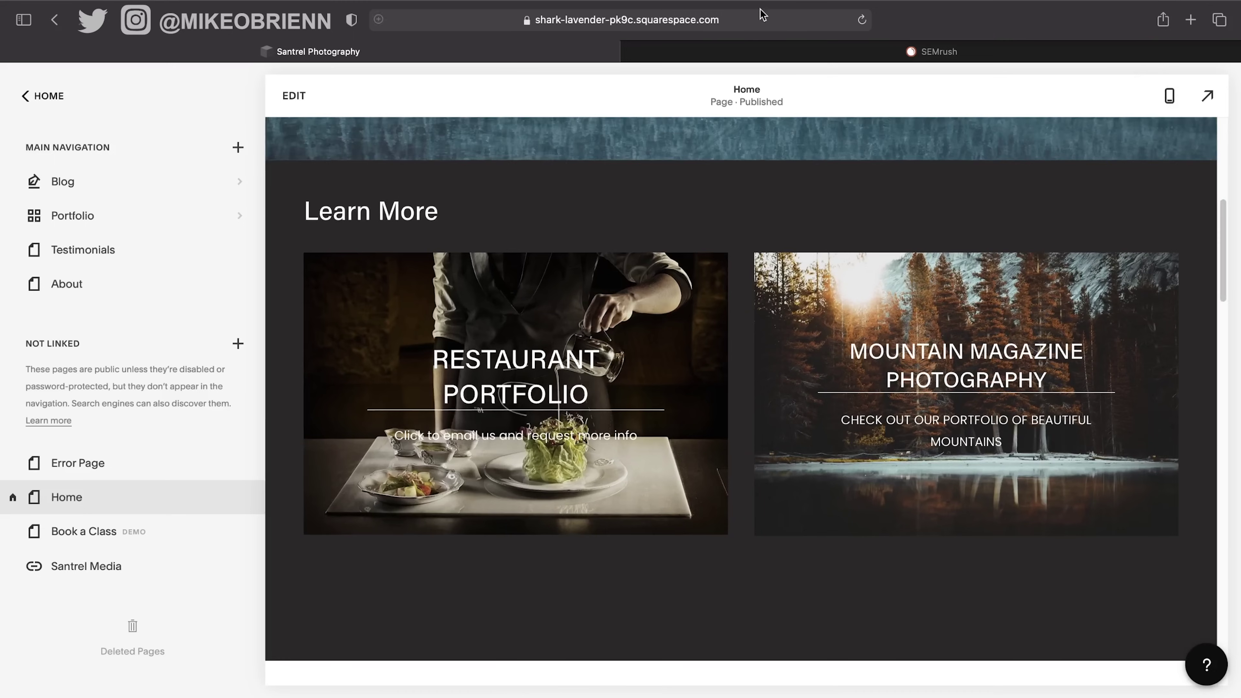
{"action": "left_click", "coordinate": [821, 19]}
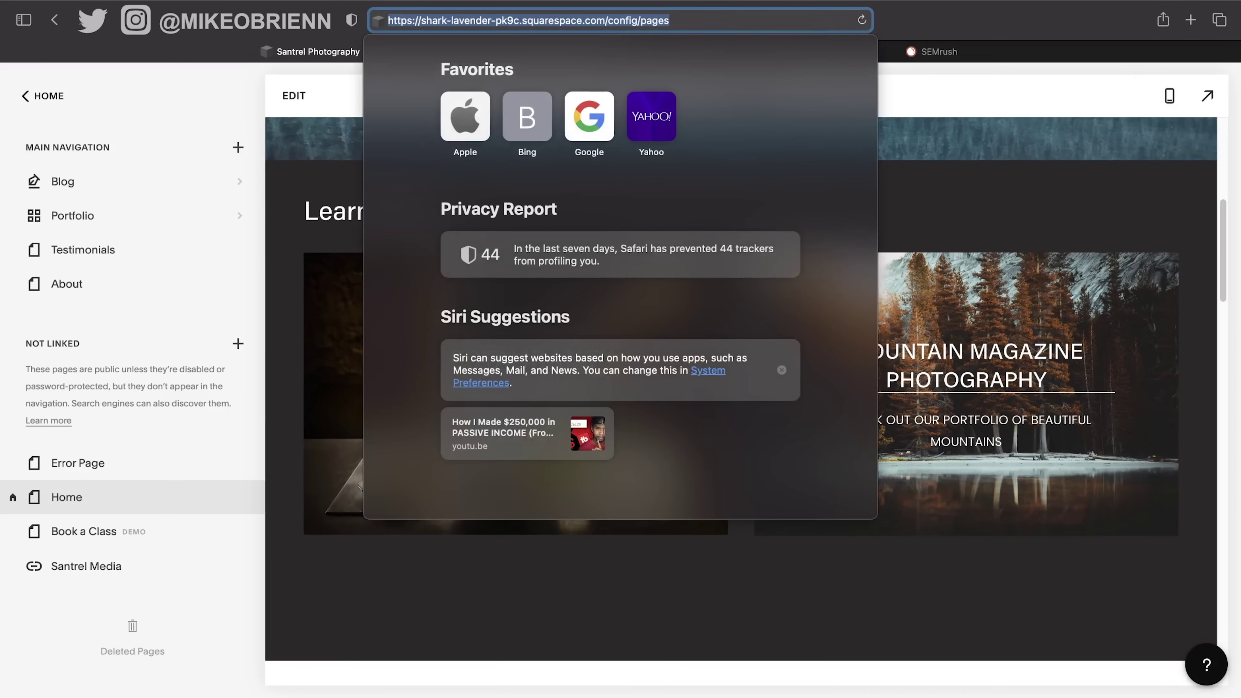
Load santrelphotography.com in the browser and scroll through the published Santrel Photography homepage.
{"action": "type", "text": "http://santrelphotography.com"}
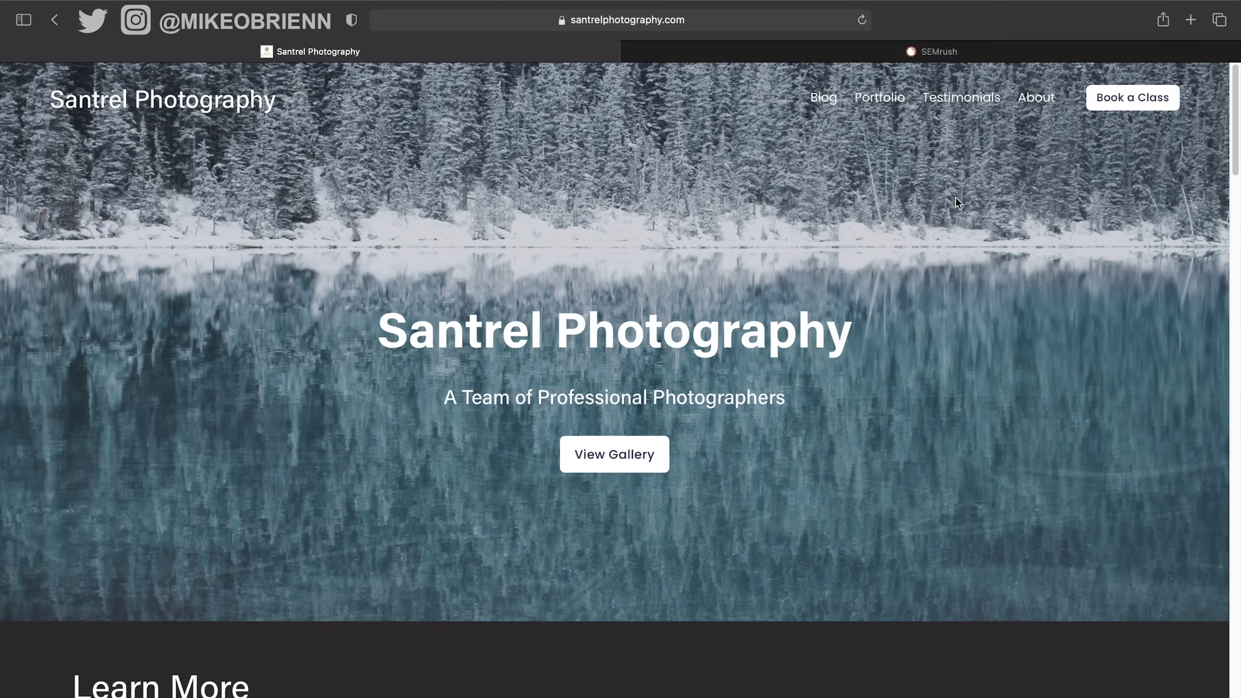
{"action": "scroll", "coordinate": [940, 214], "scroll_direction": "down", "scroll_amount": 1}
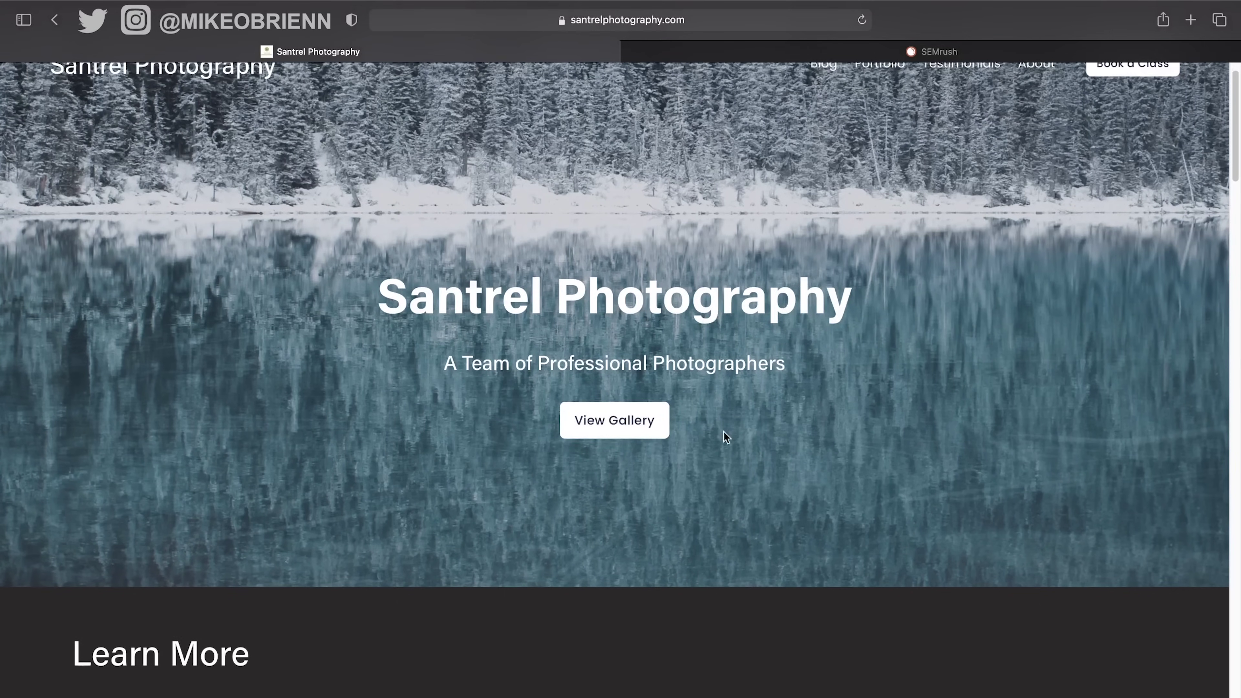
{"action": "scroll", "coordinate": [972, 484], "scroll_direction": "down", "scroll_amount": 1}
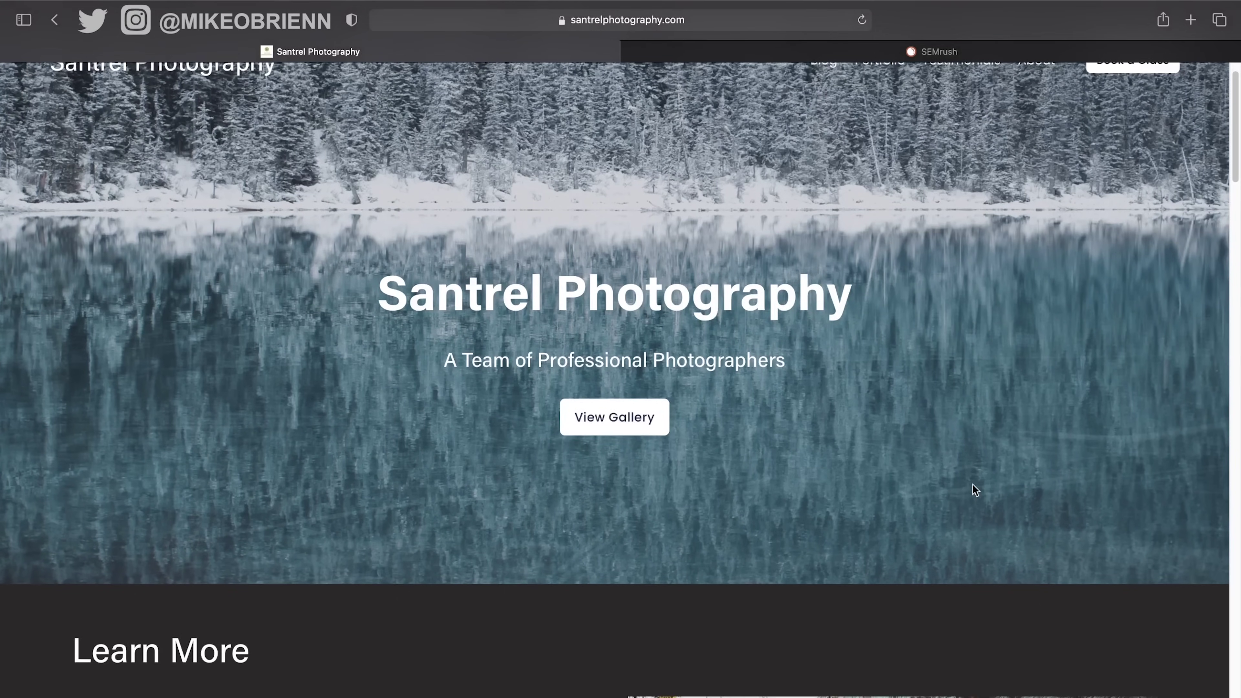
{"action": "scroll", "coordinate": [972, 486], "scroll_direction": "down", "scroll_amount": 2}
{"action": "scroll", "coordinate": [451, 528], "scroll_direction": "down", "scroll_amount": 1}
{"action": "scroll", "coordinate": [451, 528], "scroll_direction": "down", "scroll_amount": 5}
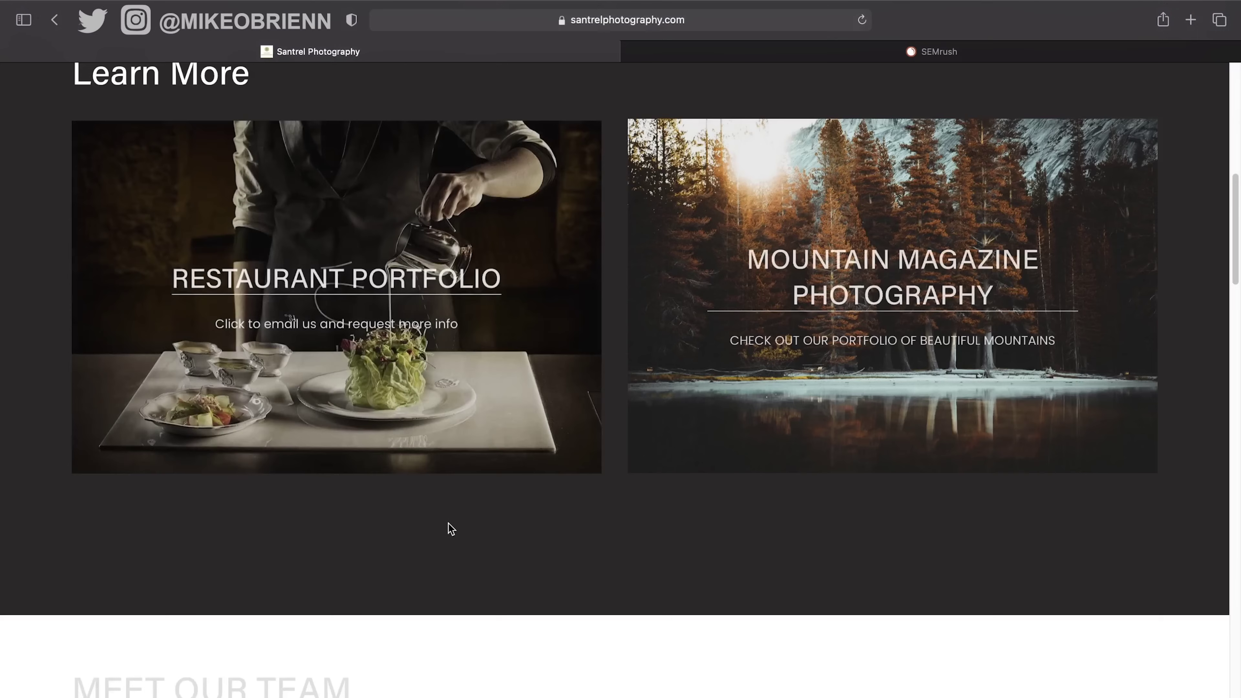
{"action": "scroll", "coordinate": [449, 524], "scroll_direction": "down", "scroll_amount": 3}
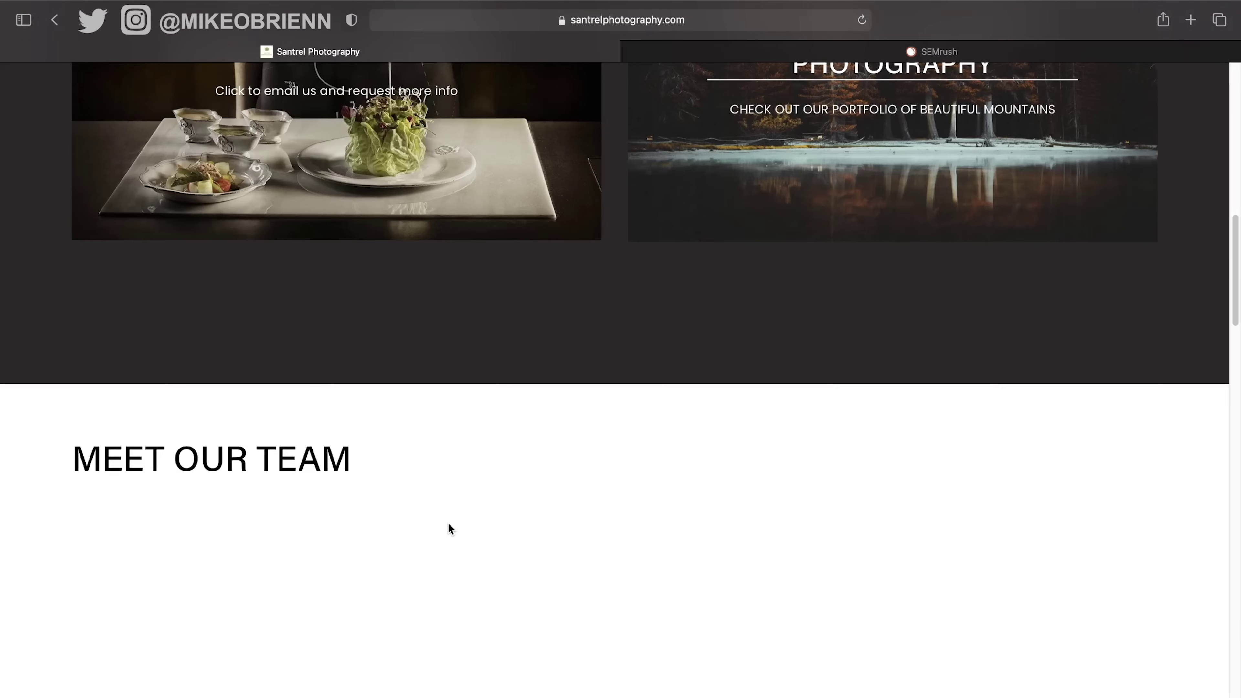
{"action": "scroll", "coordinate": [448, 523], "scroll_direction": "down", "scroll_amount": 5}
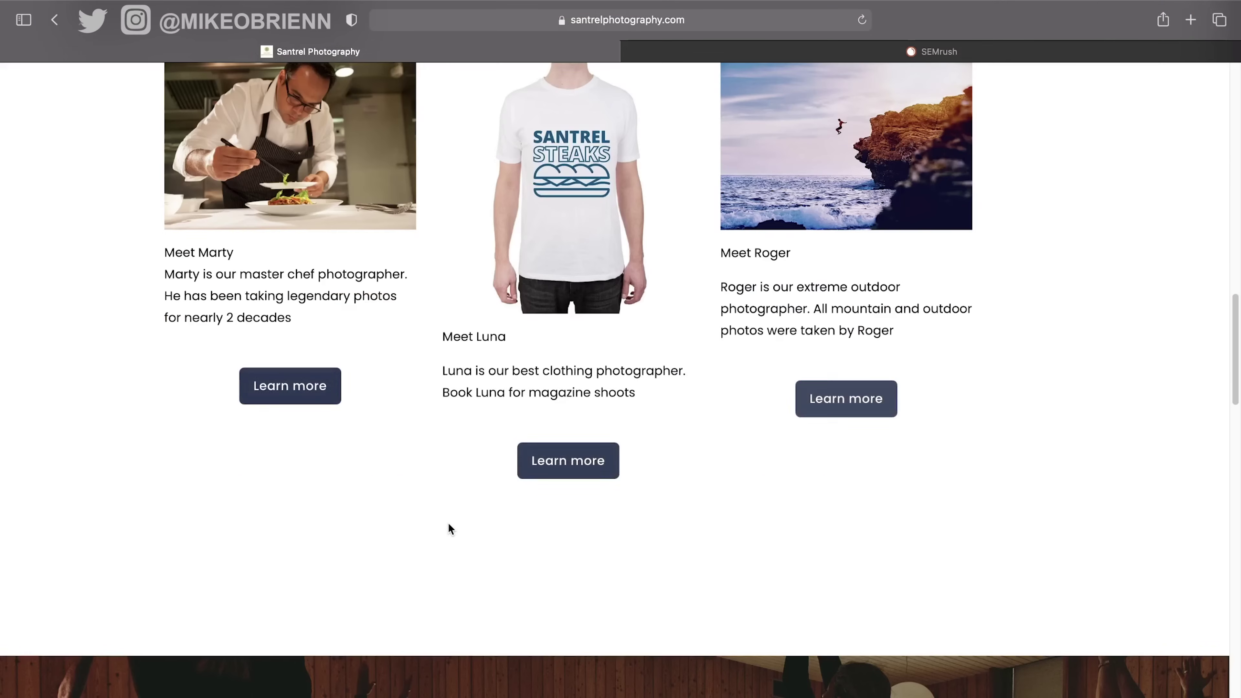
{"action": "scroll", "coordinate": [448, 523], "scroll_direction": "down", "scroll_amount": 6}
{"action": "scroll", "coordinate": [448, 523], "scroll_direction": "down", "scroll_amount": 6}
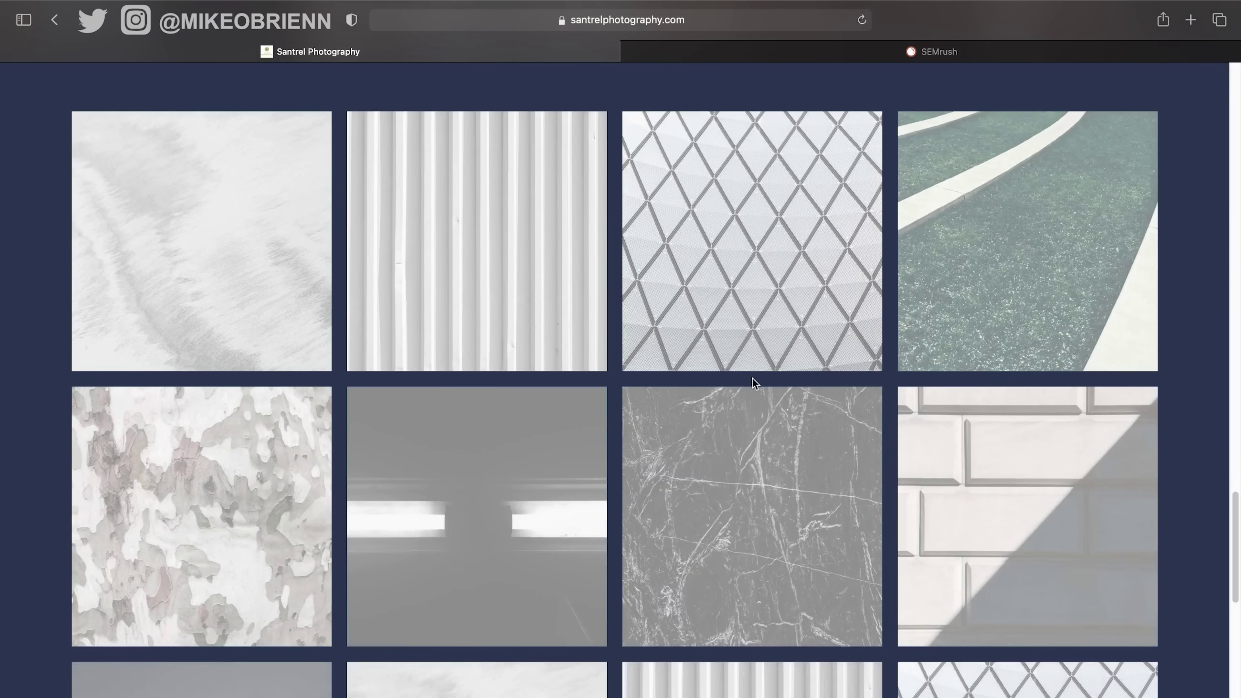
{"action": "scroll", "coordinate": [752, 378], "scroll_direction": "up", "scroll_amount": 3}
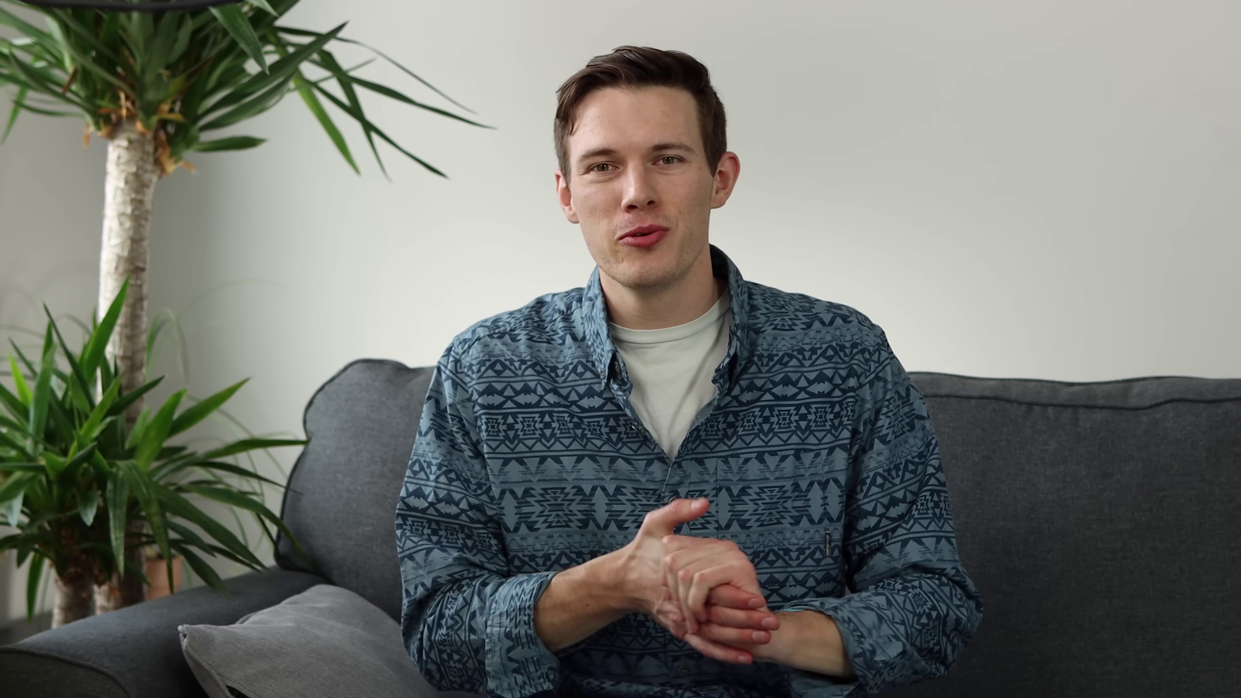